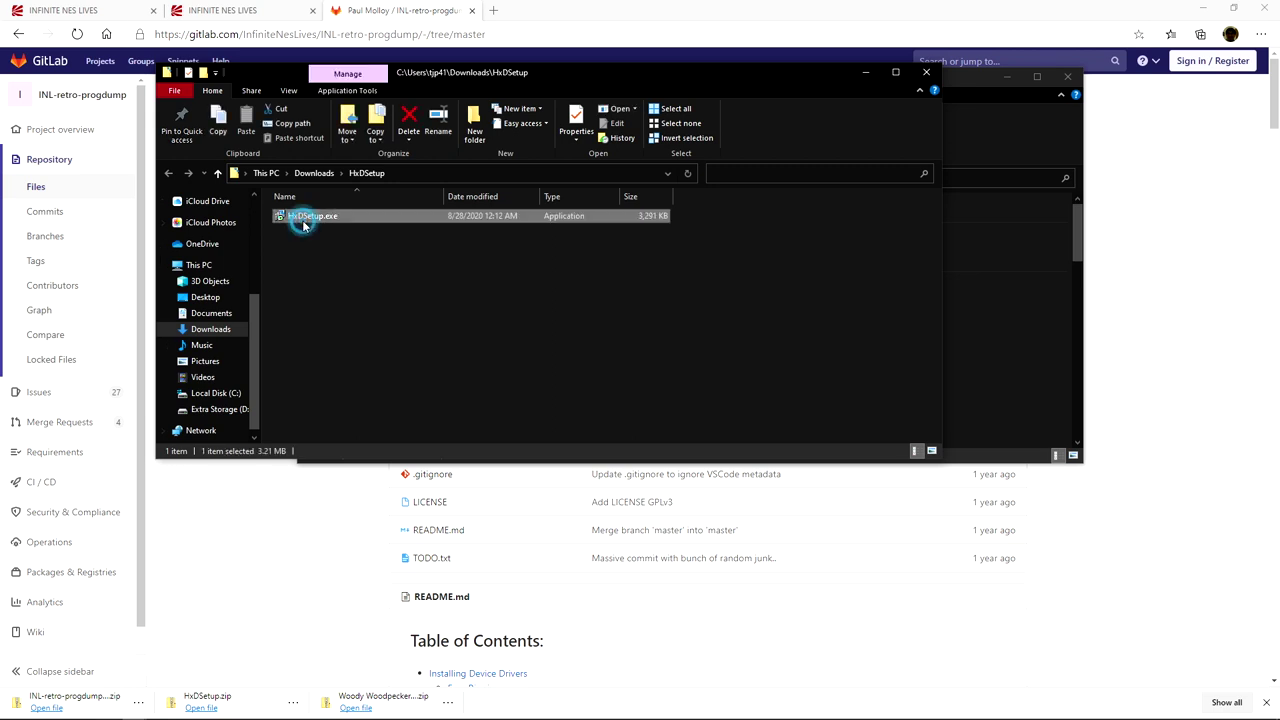
# Step: Start the HxD Hex Editor setup in English, then review and accept its license agreement
pyautogui.click(681, 378)
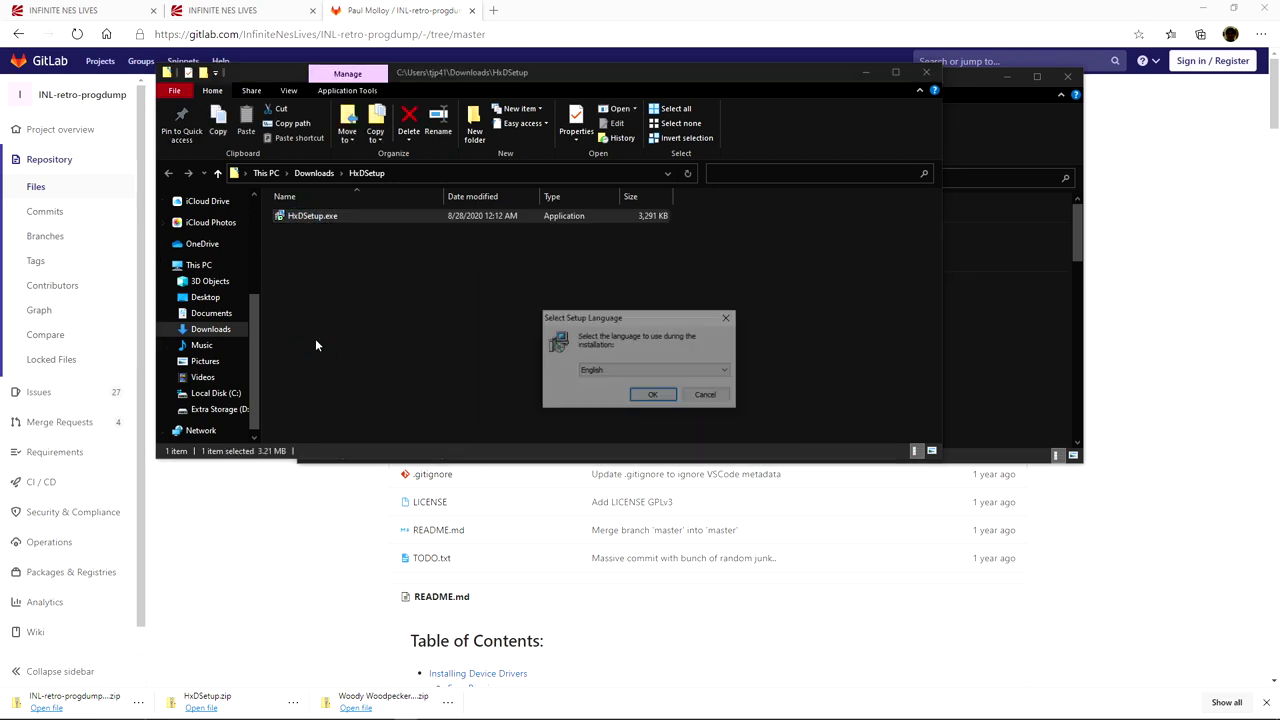
pyautogui.click(650, 396)
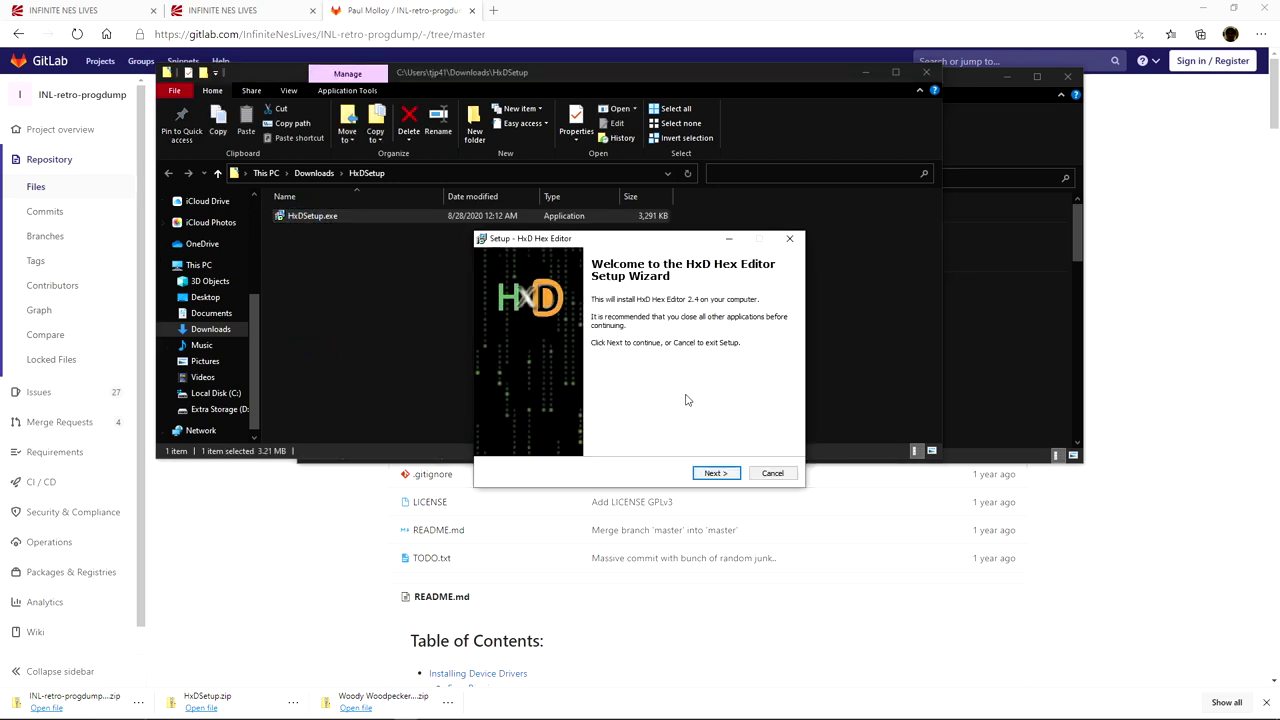
pyautogui.click(719, 473)
pyautogui.click(529, 434)
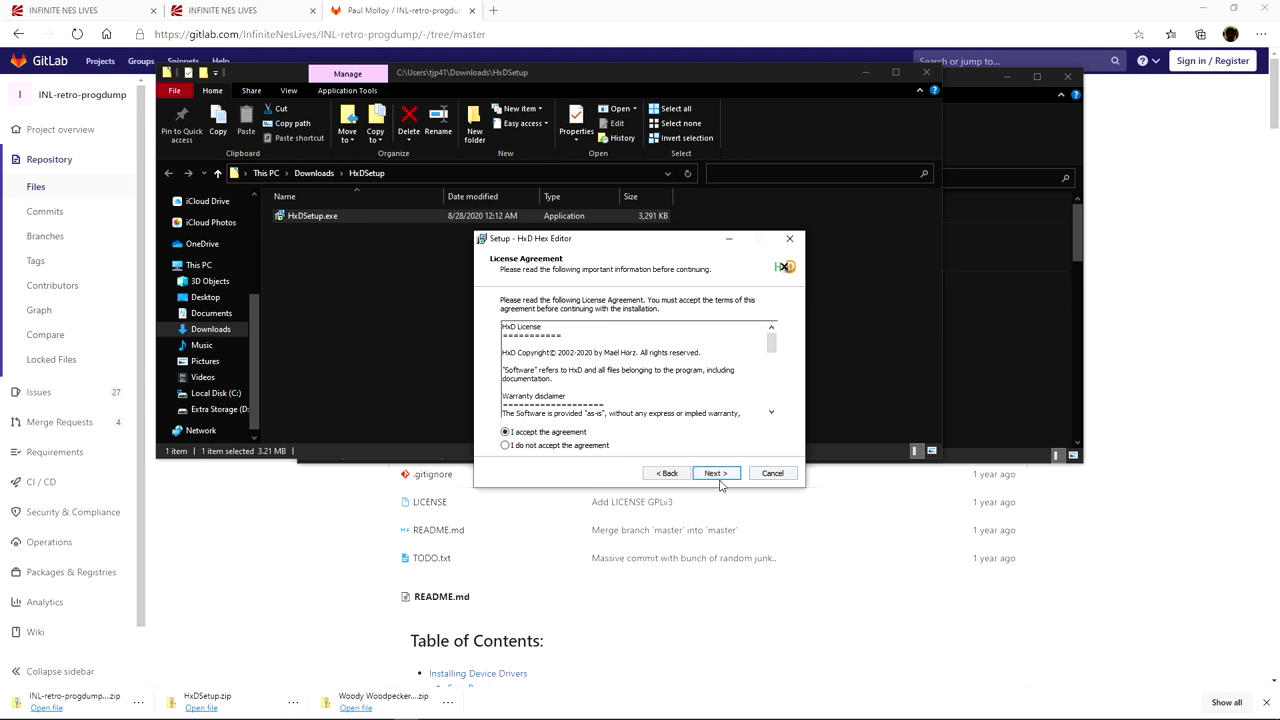
pyautogui.scroll(-3, 708, 388)
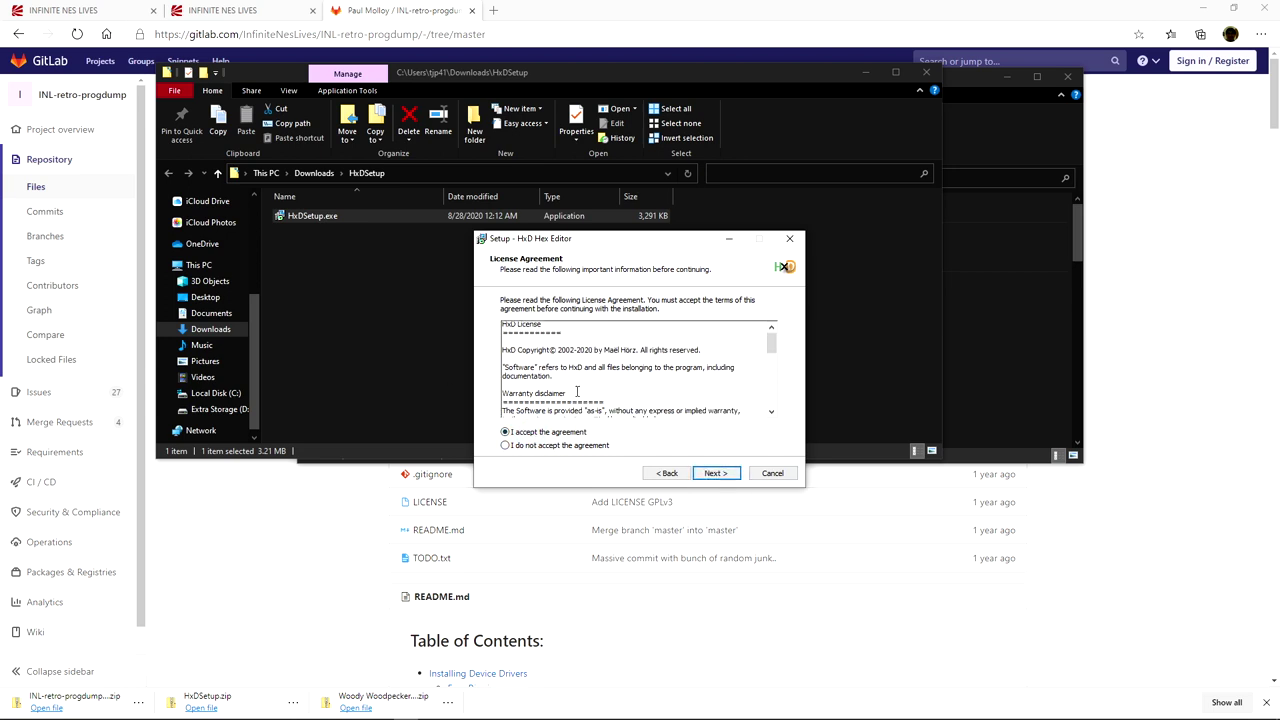
pyautogui.scroll(-2, 540, 382)
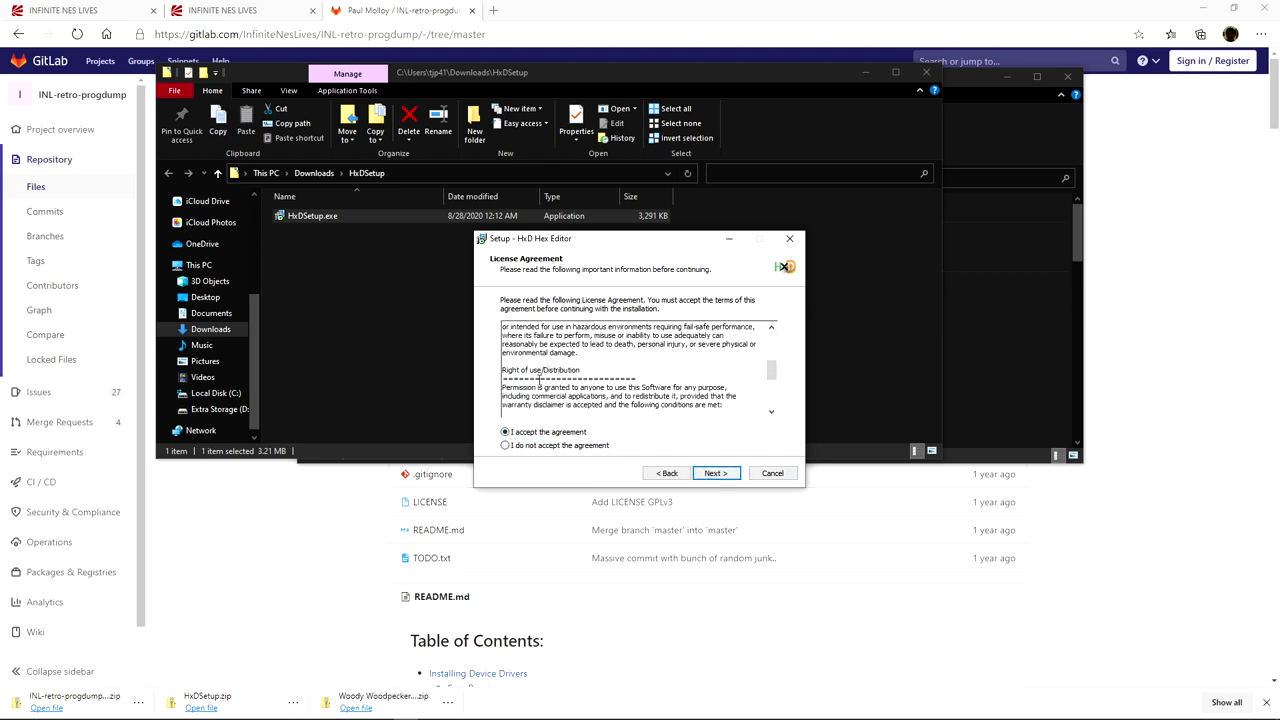
pyautogui.scroll(-4, 560, 393)
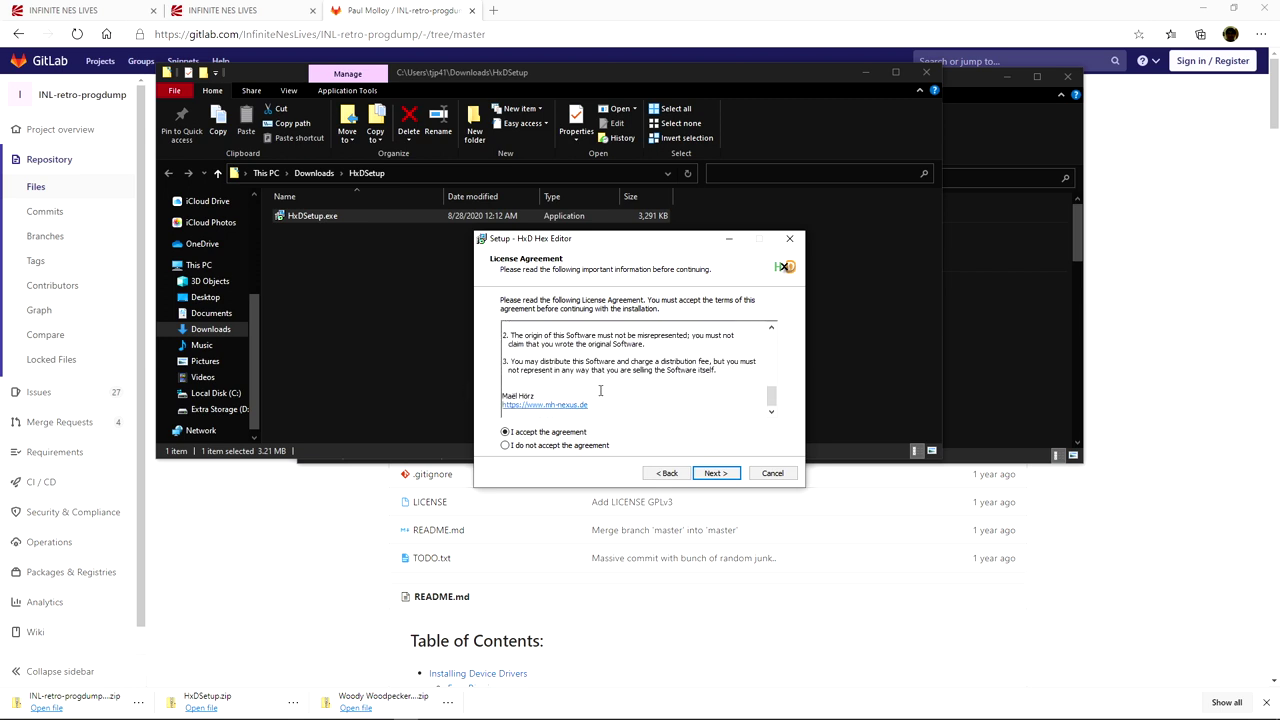
pyautogui.click(715, 473)
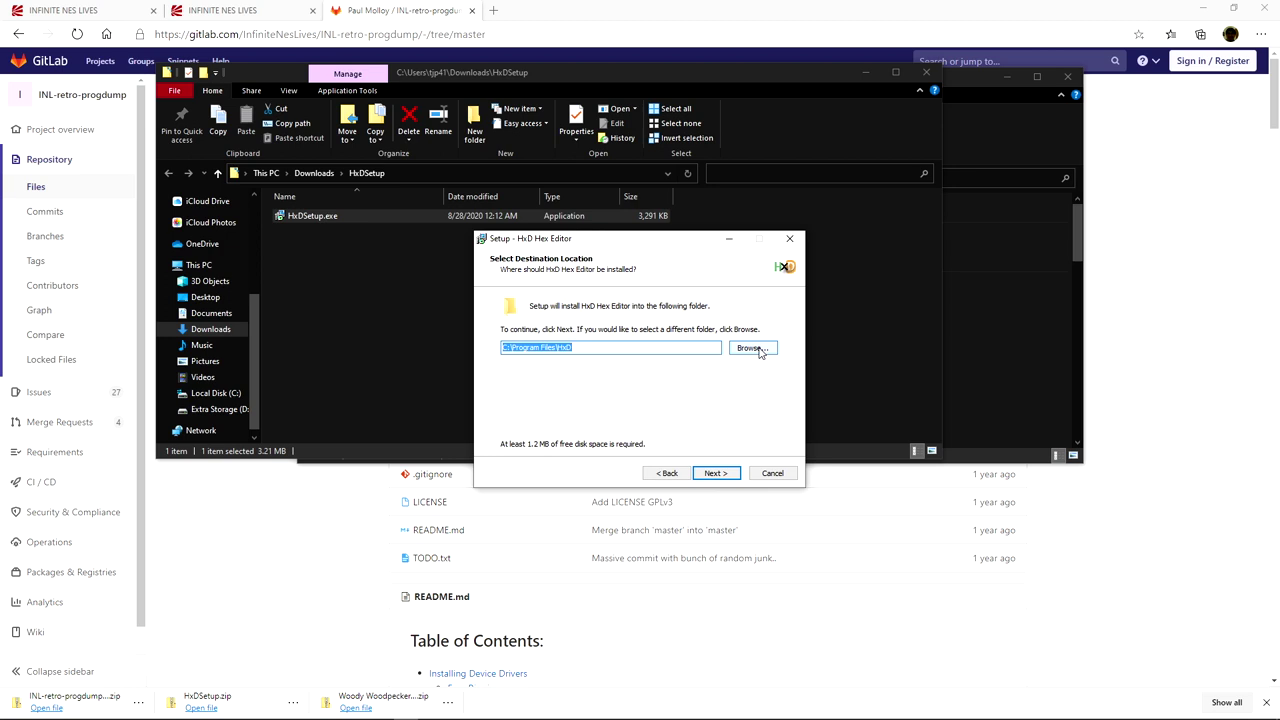
# Step: Set the HxD installation folder to D:\Program Files\HxD and continue the setup
pyautogui.click(752, 349)
pyautogui.click(721, 466)
pyautogui.click(505, 347)
pyautogui.doubleClick(505, 347)
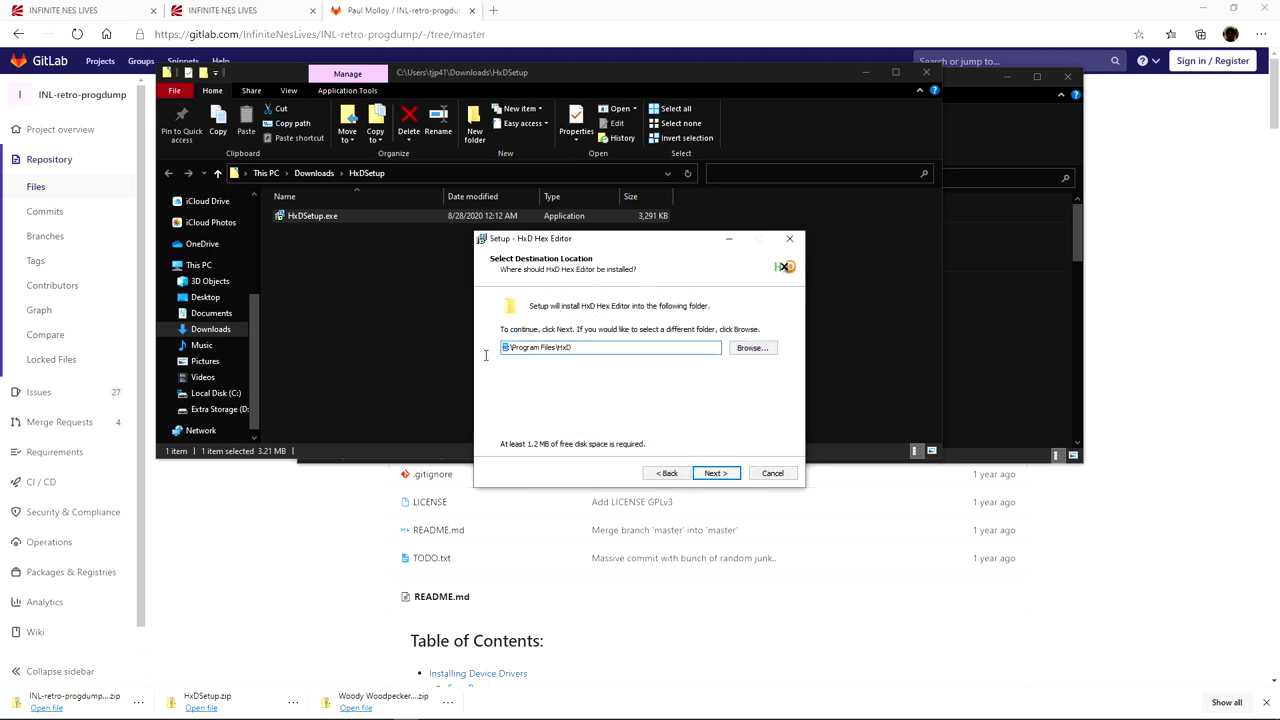
pyautogui.write('D')
pyautogui.click(716, 473)
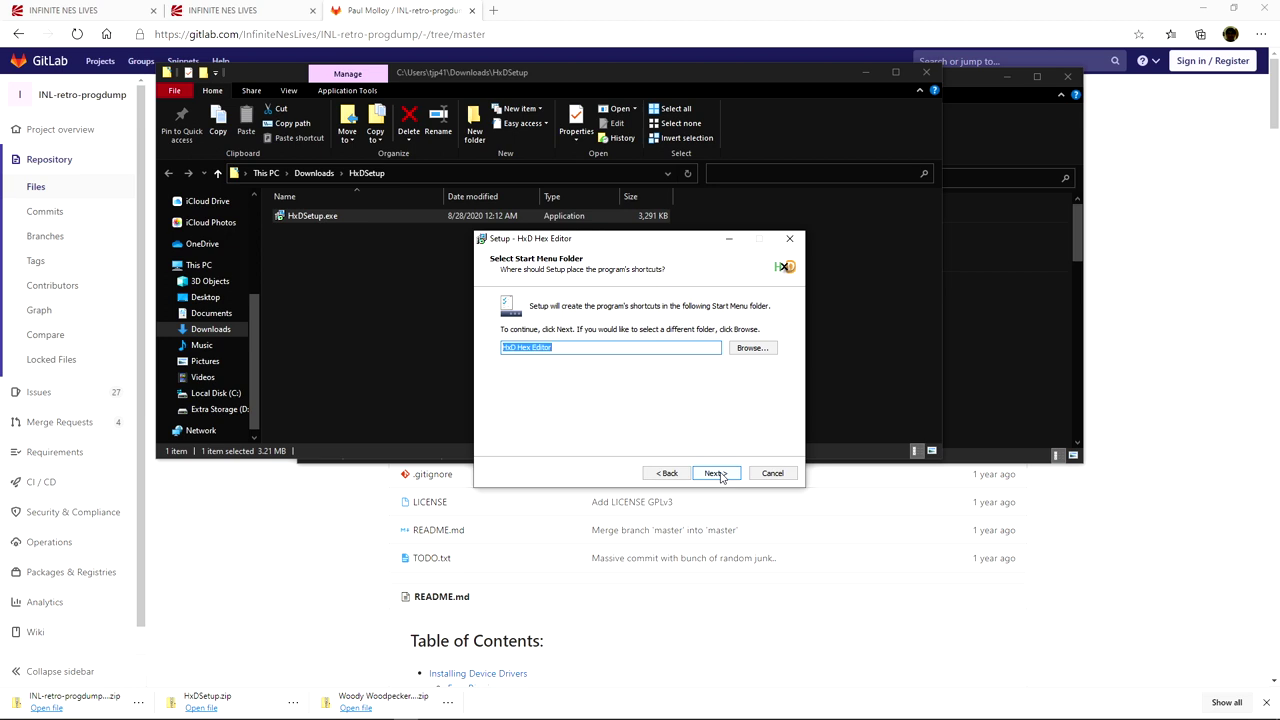
# Step: Install HxD, keeping the HxD Hex Editor Start Menu folder and only the Quick Launch shortcut
pyautogui.click(716, 474)
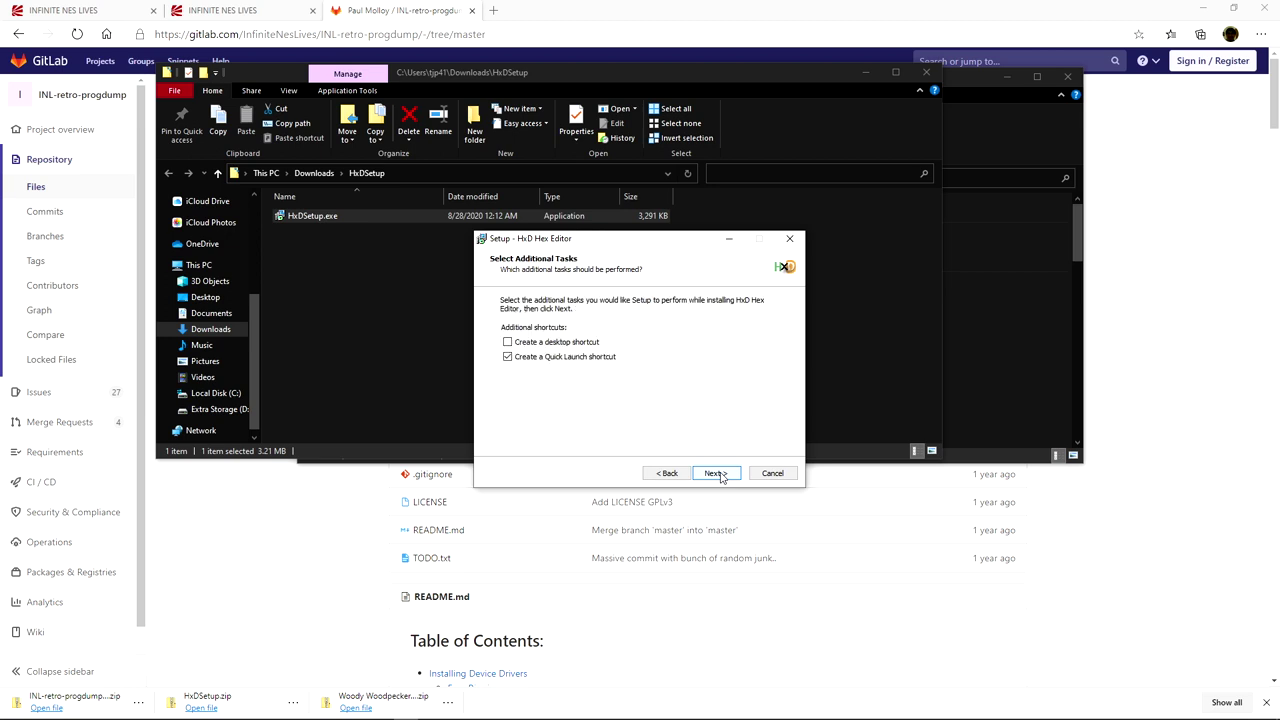
pyautogui.click(716, 474)
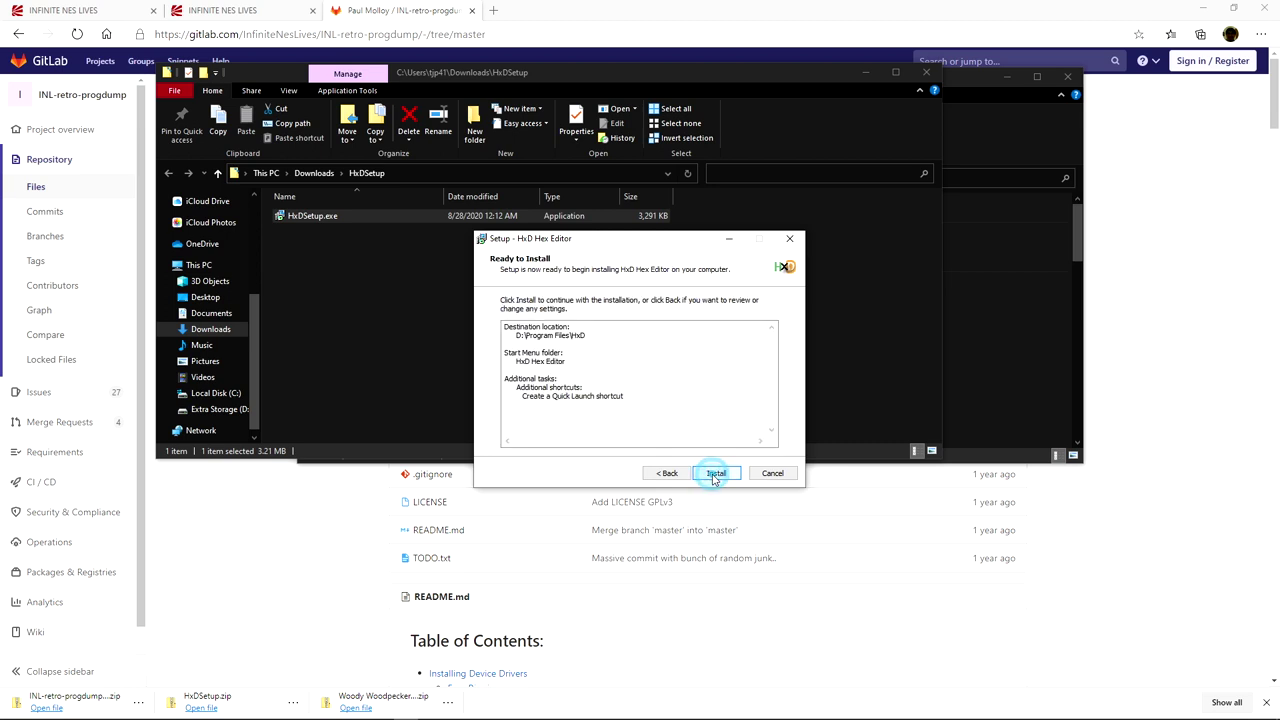
pyautogui.click(716, 476)
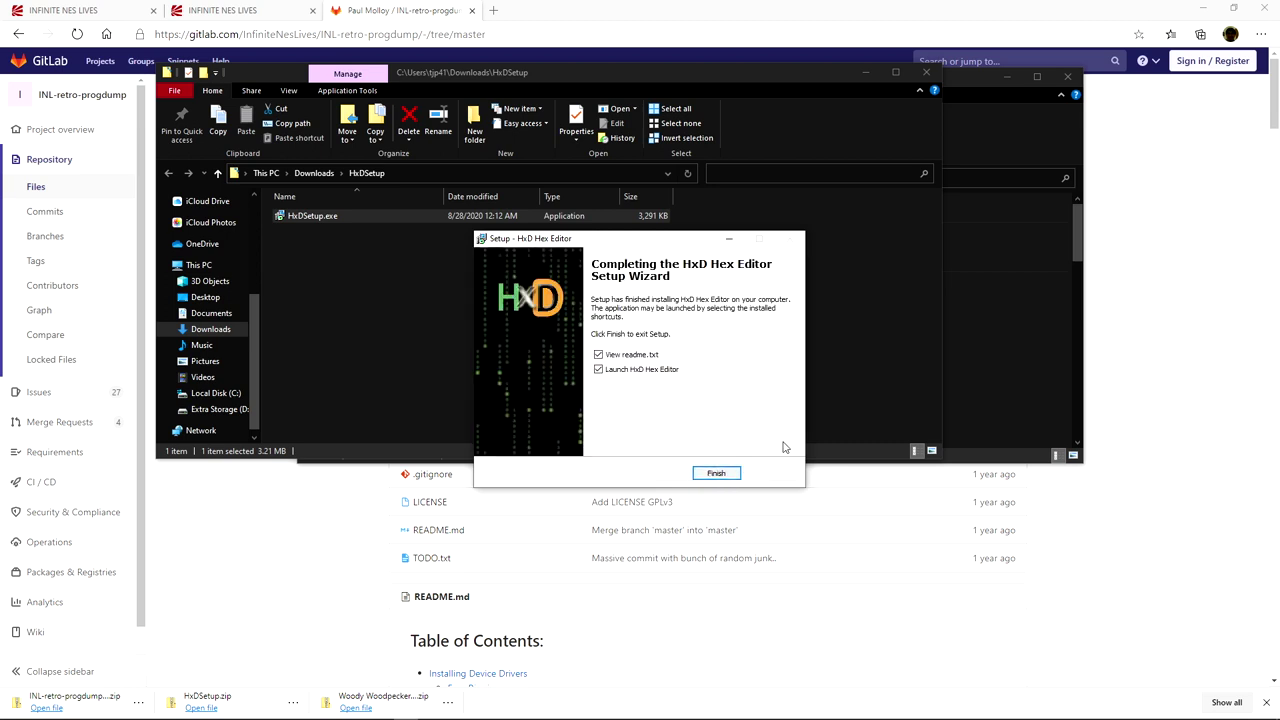
# Step: Finish the setup with the readme.txt option turned off and close the HxDSetup folder window
pyautogui.click(598, 355)
pyautogui.click(710, 475)
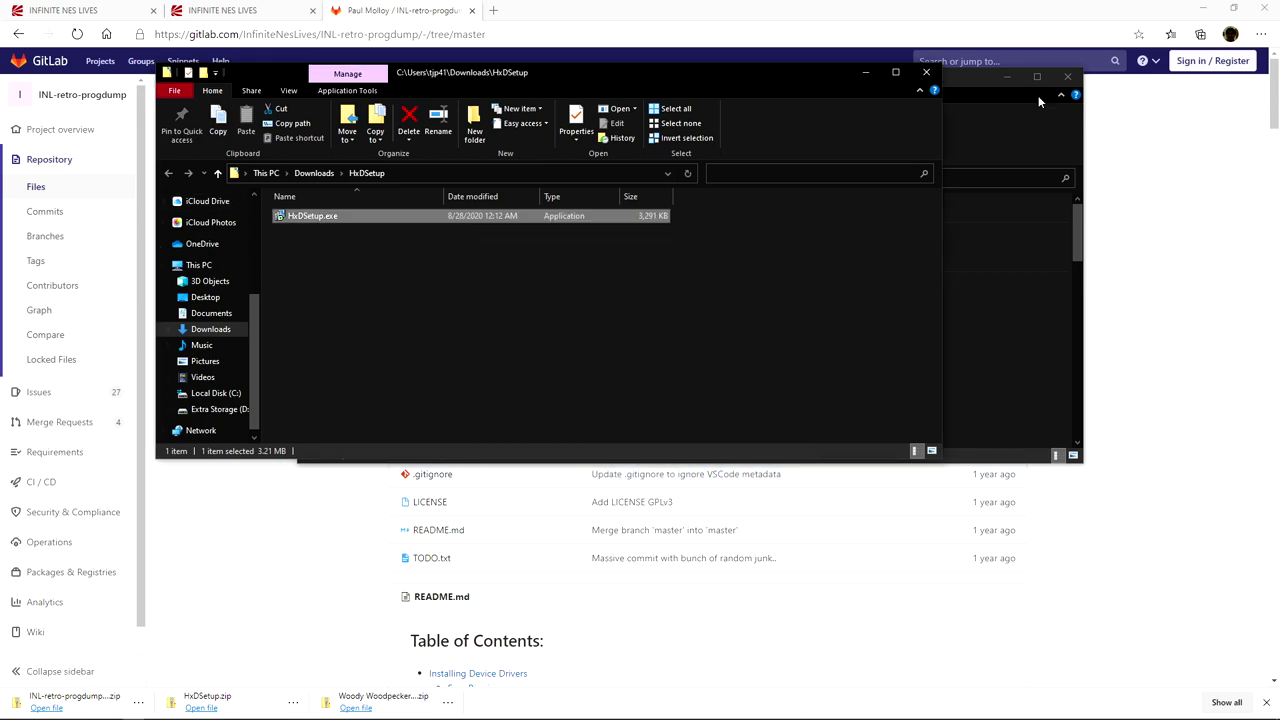
pyautogui.click(926, 72)
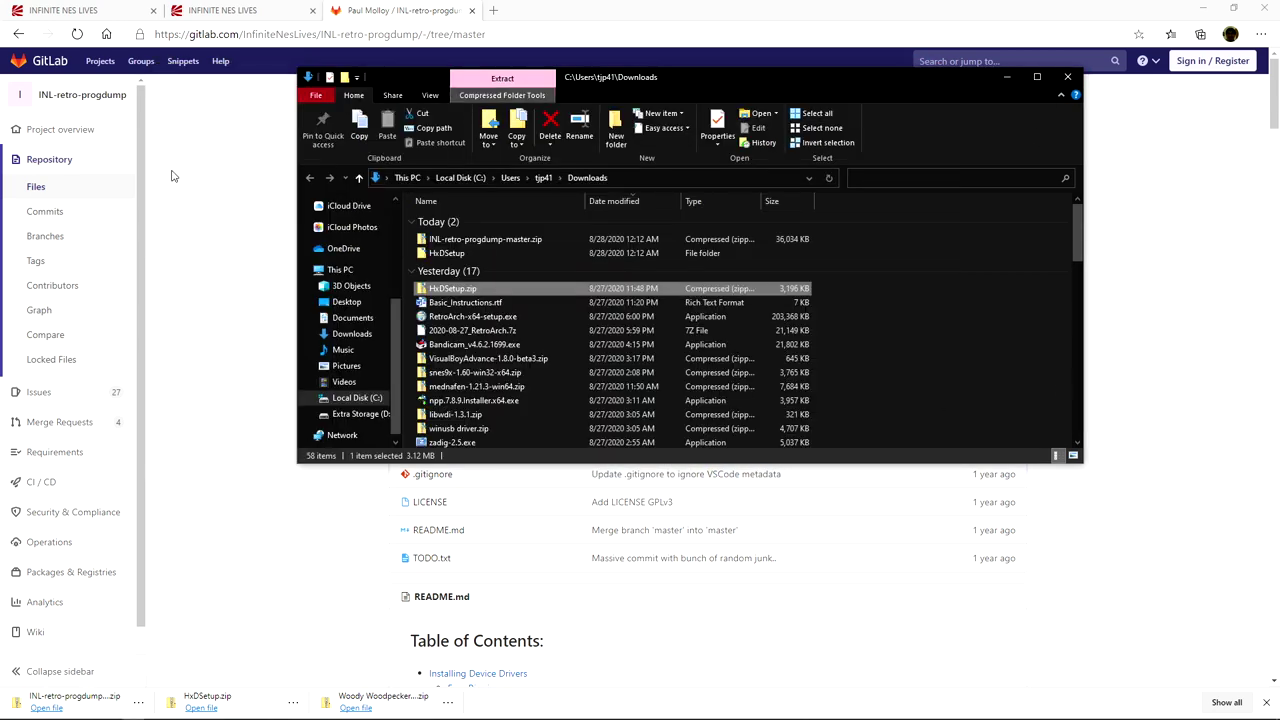
# Step: Extract INL-retro-progdump-master.zip to its default Downloads folder without showing the extracted files, and select the INL-retro-progdump-master folder
pyautogui.rightClick(458, 242)
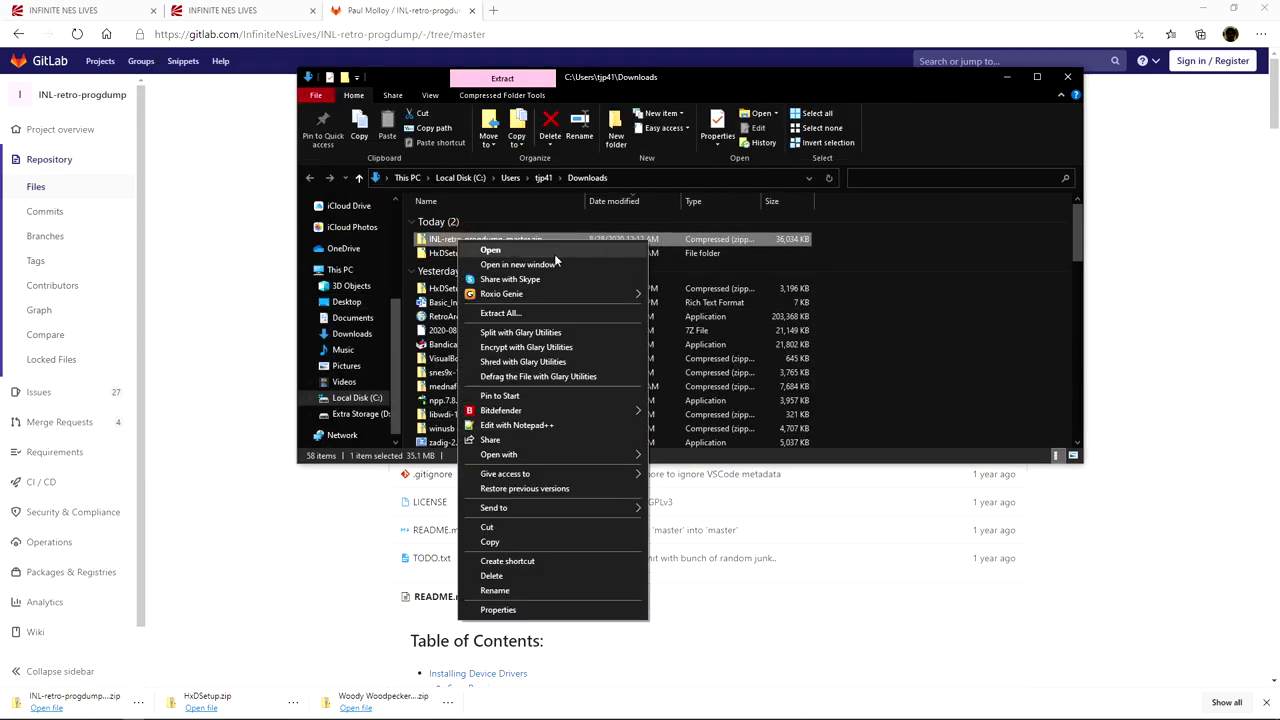
pyautogui.click(519, 316)
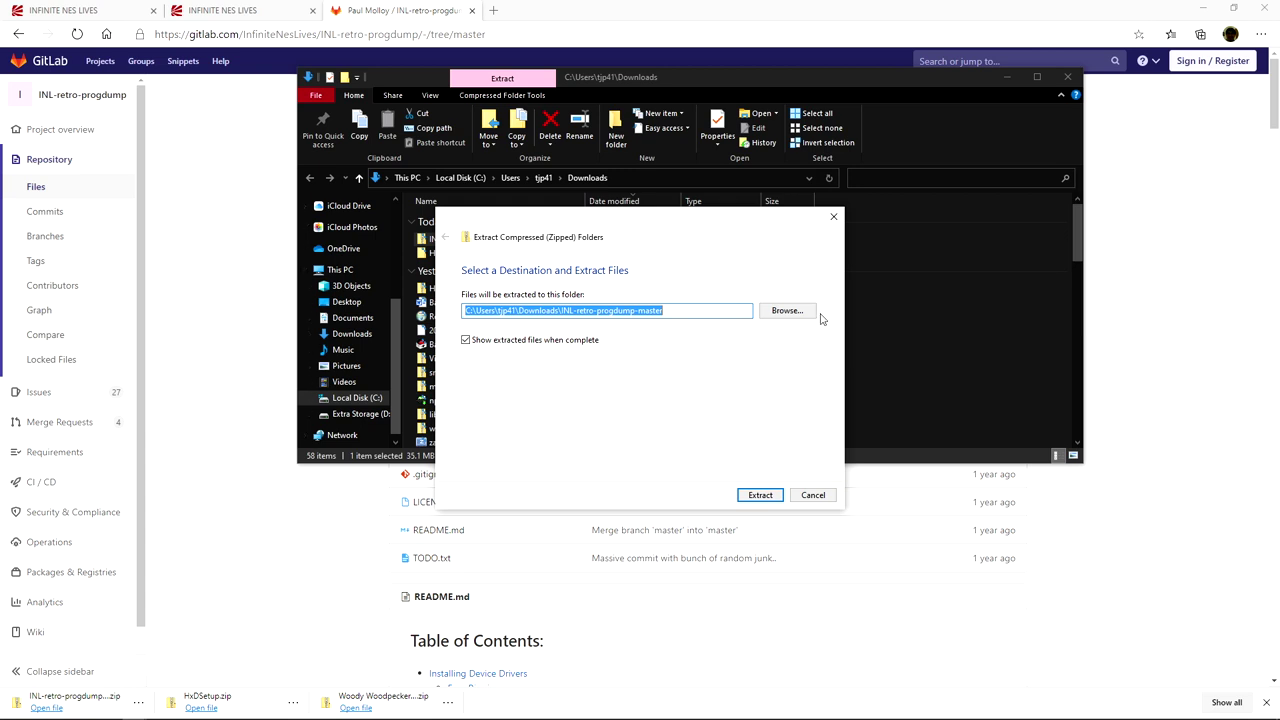
pyautogui.click(470, 341)
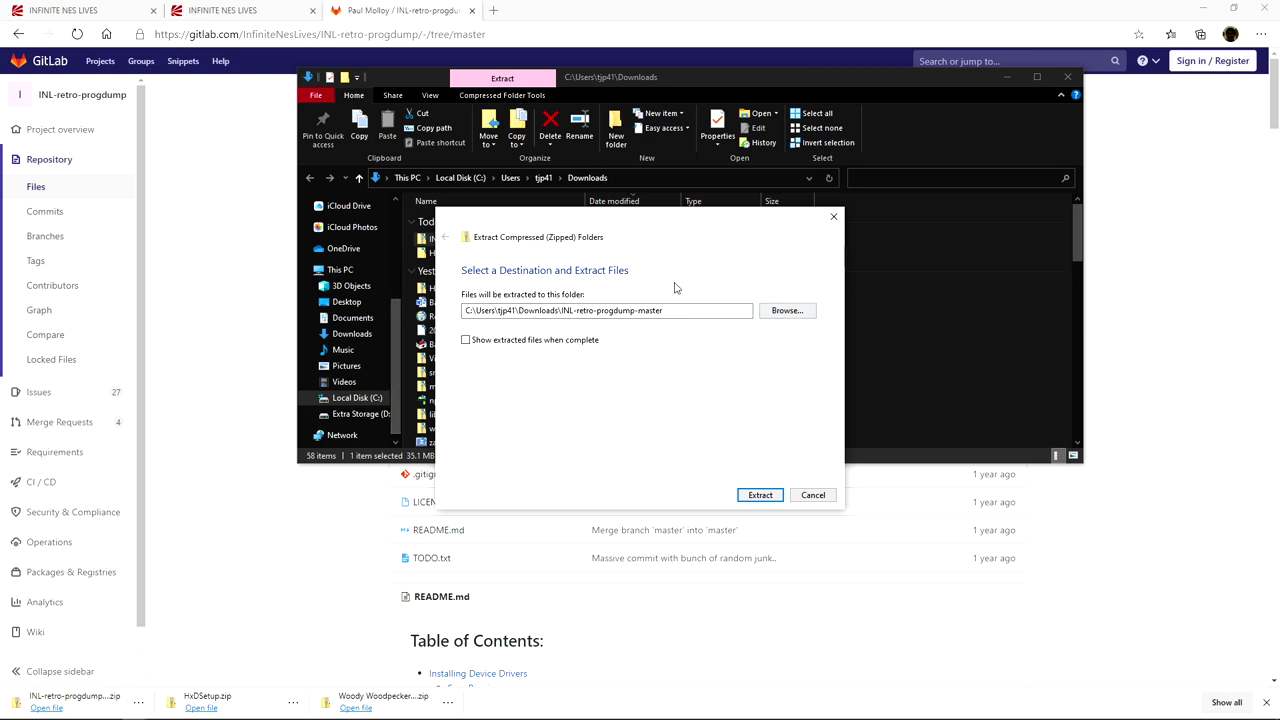
pyautogui.click(764, 498)
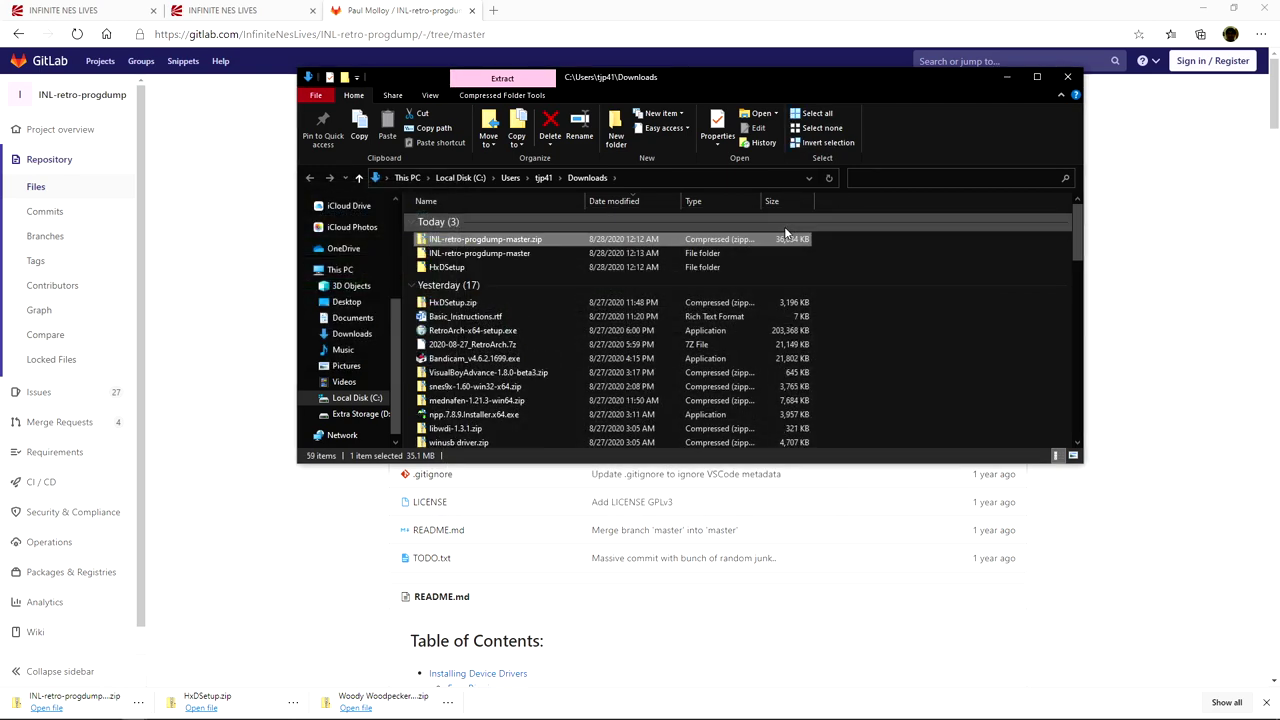
pyautogui.click(537, 255)
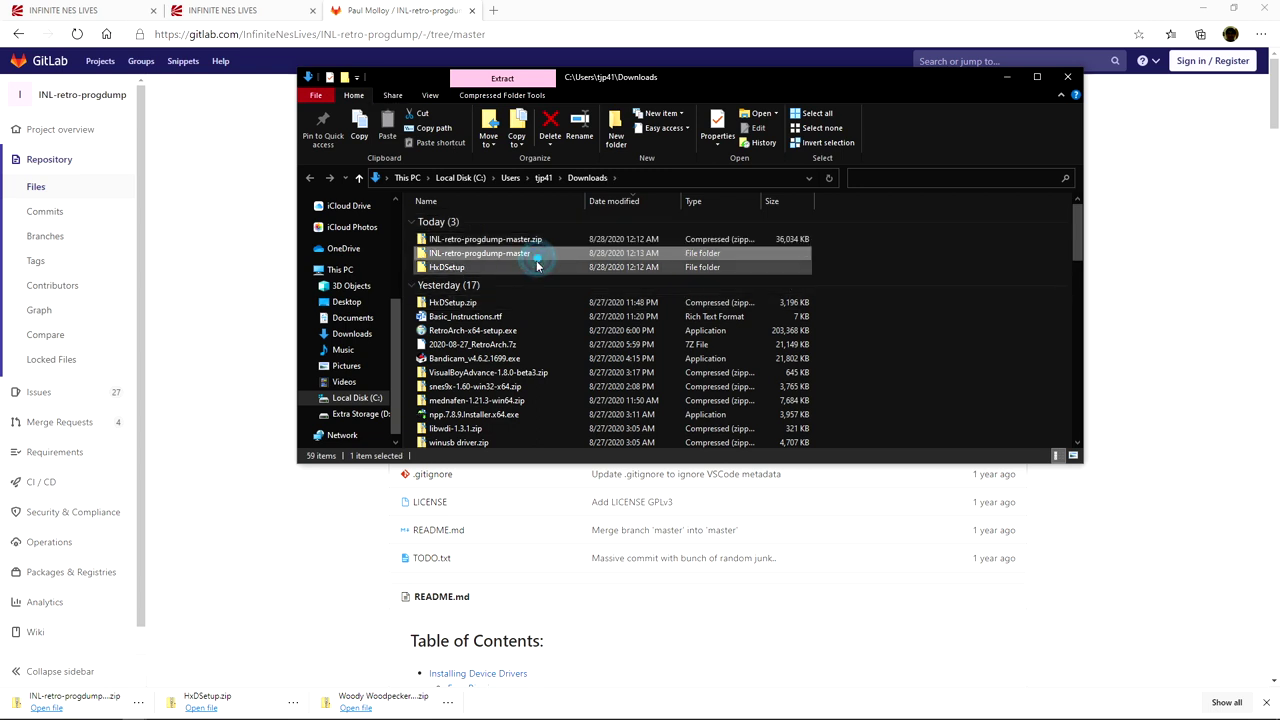
# Step: Minimize the browser and the host folder window of INL-retro-progdump-master_slight tweak, keeping the Downloads window open
pyautogui.click(1205, 12)
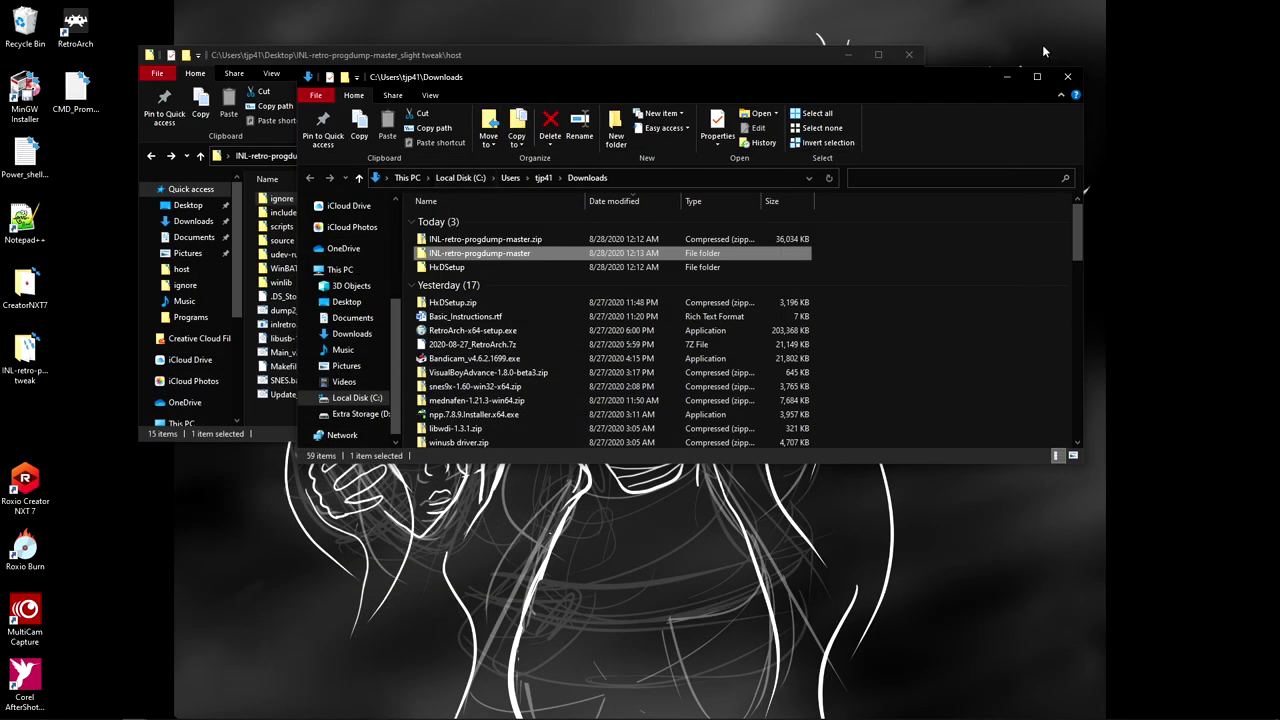
pyautogui.click(745, 55)
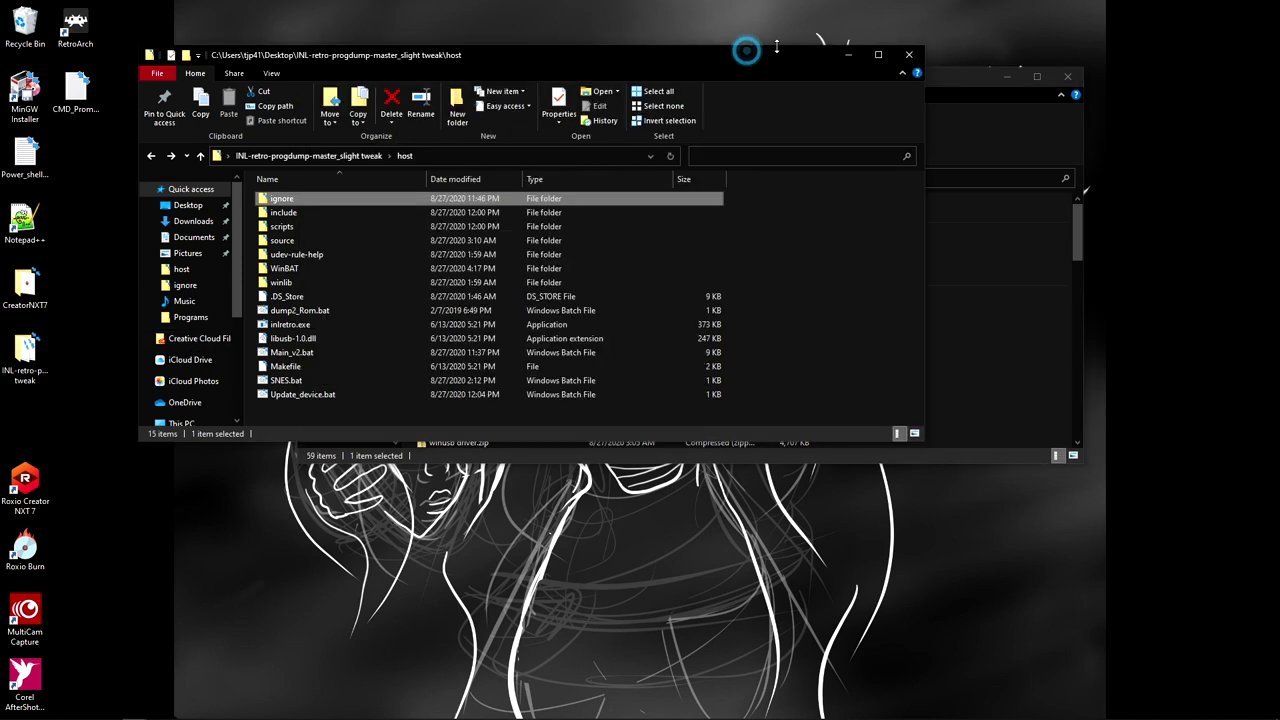
pyautogui.click(849, 60)
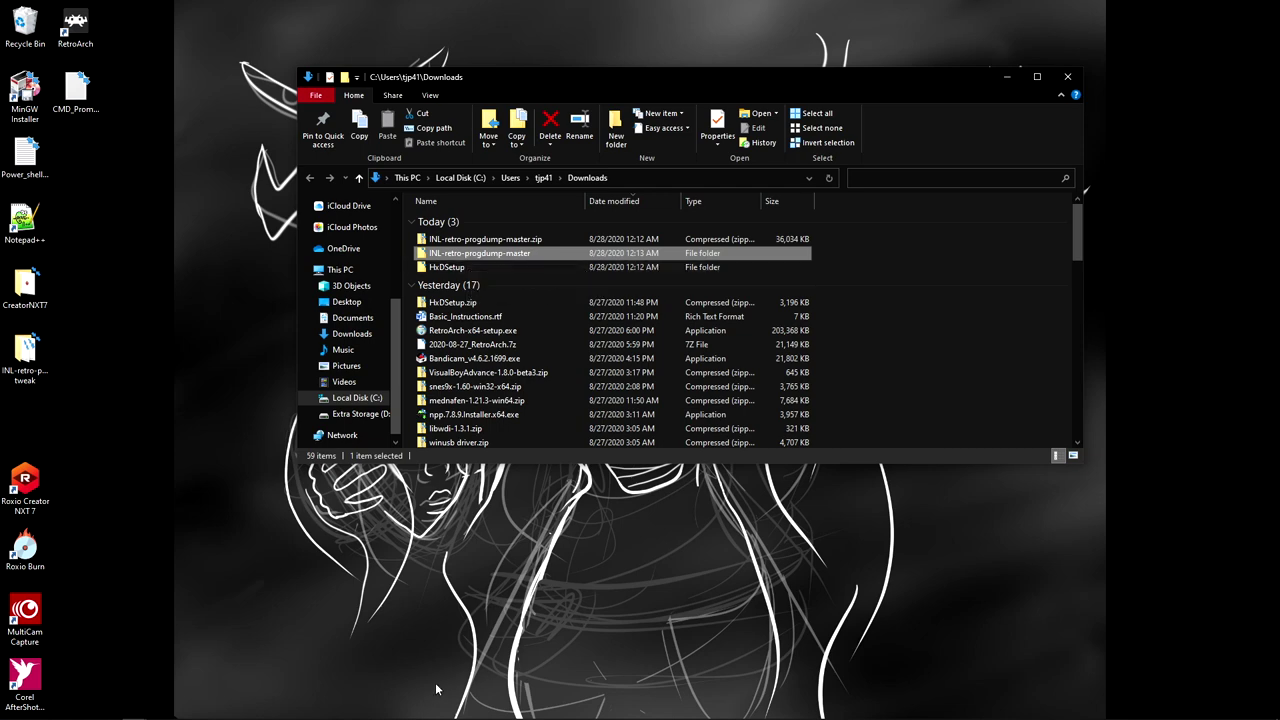
# Step: Switch to the administrator Command Prompt and try to change the directory with "cd \desktop"
pyautogui.moveTo(434, 716)
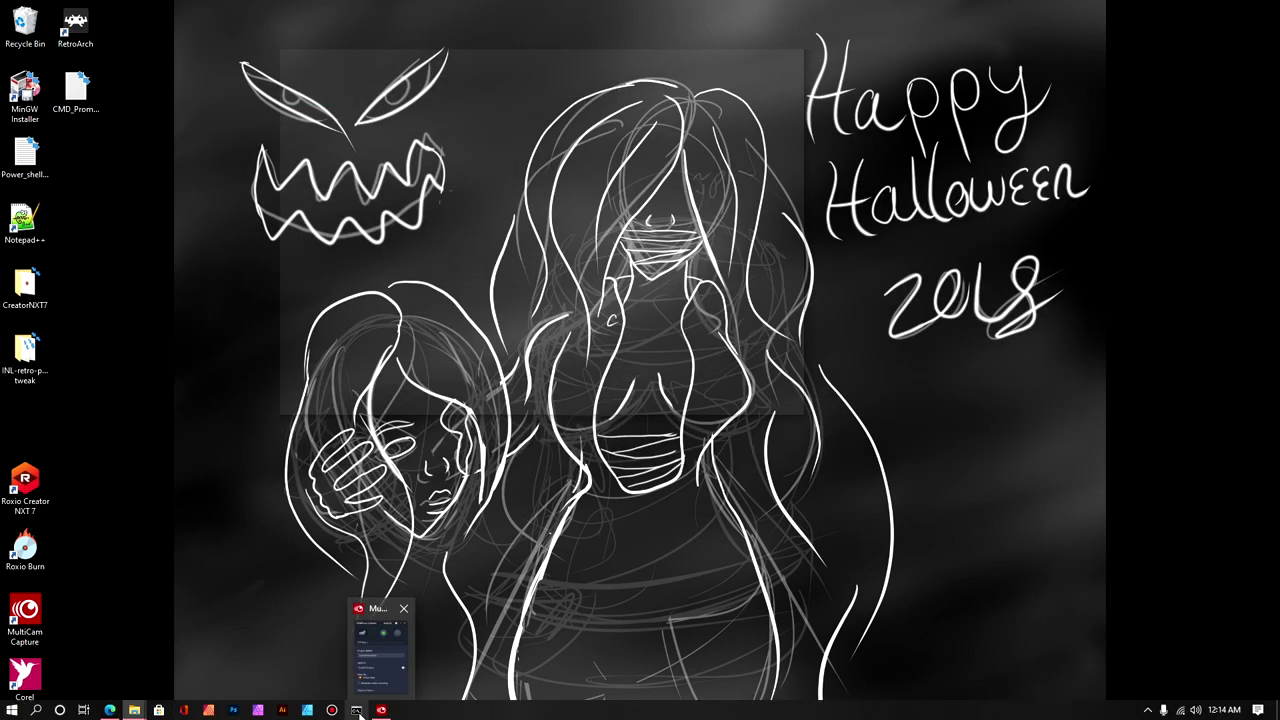
pyautogui.click(385, 645)
pyautogui.click(218, 142)
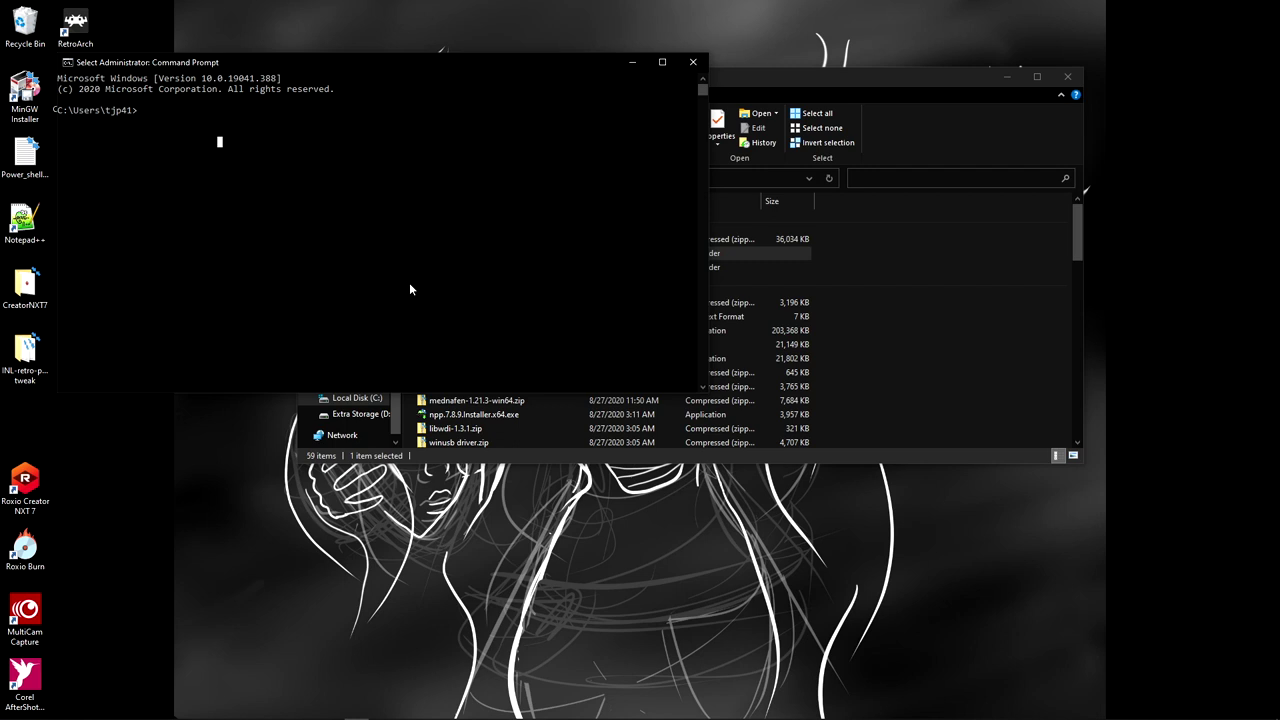
pyautogui.write('cd')
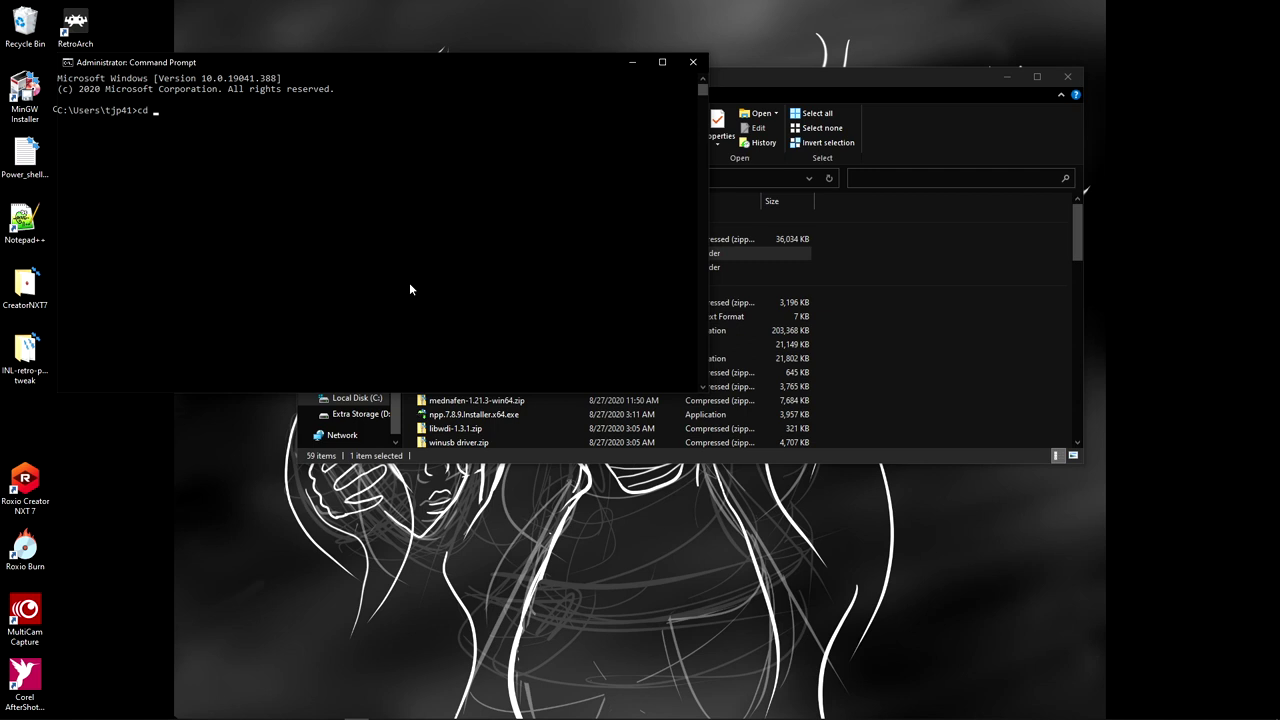
pyautogui.write('\\desktop')
pyautogui.press('Return')
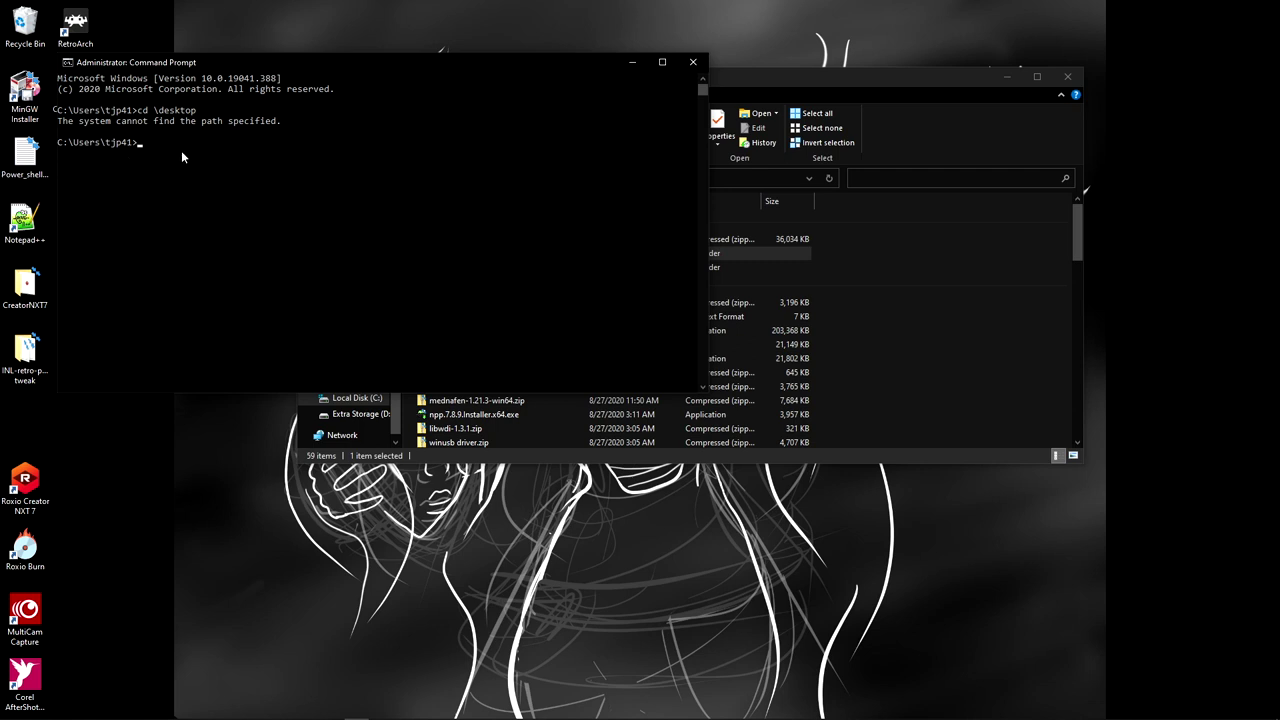
# Step: Run the help command in the Command Prompt to list the available commands
pyautogui.click(142, 111)
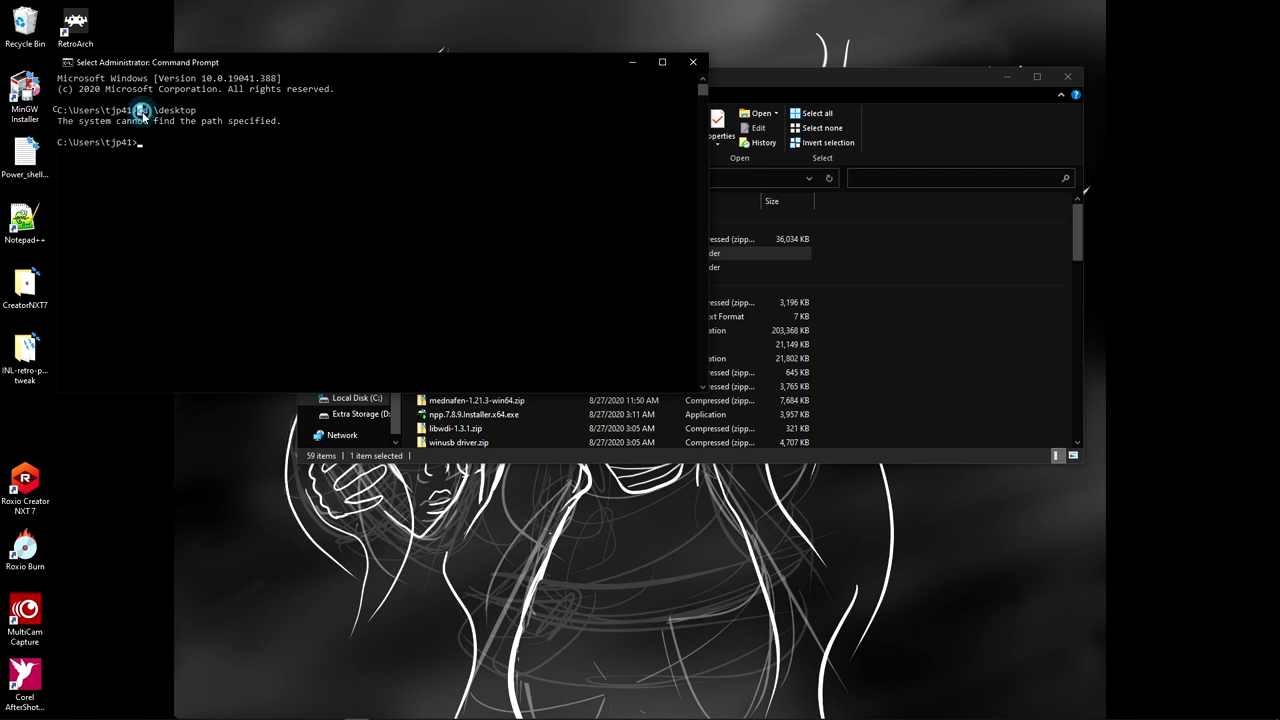
pyautogui.click(67, 131)
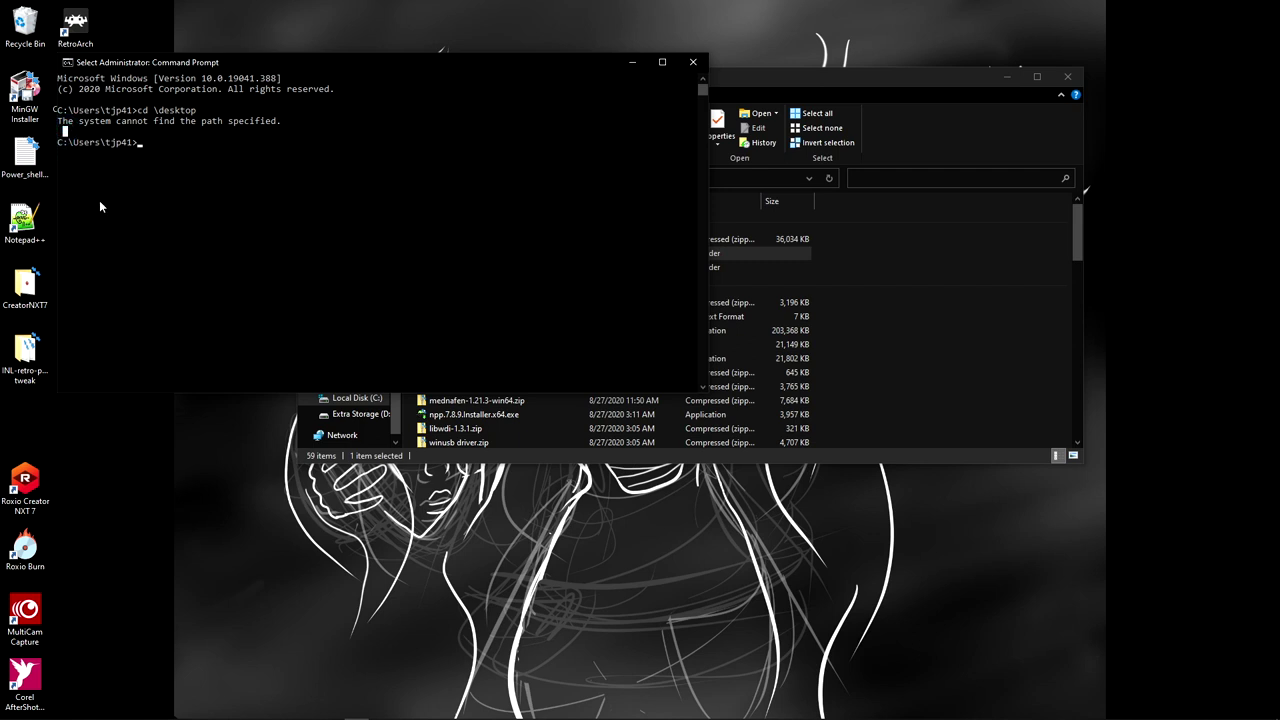
pyautogui.click(166, 163)
pyautogui.write('help')
pyautogui.press('Return')
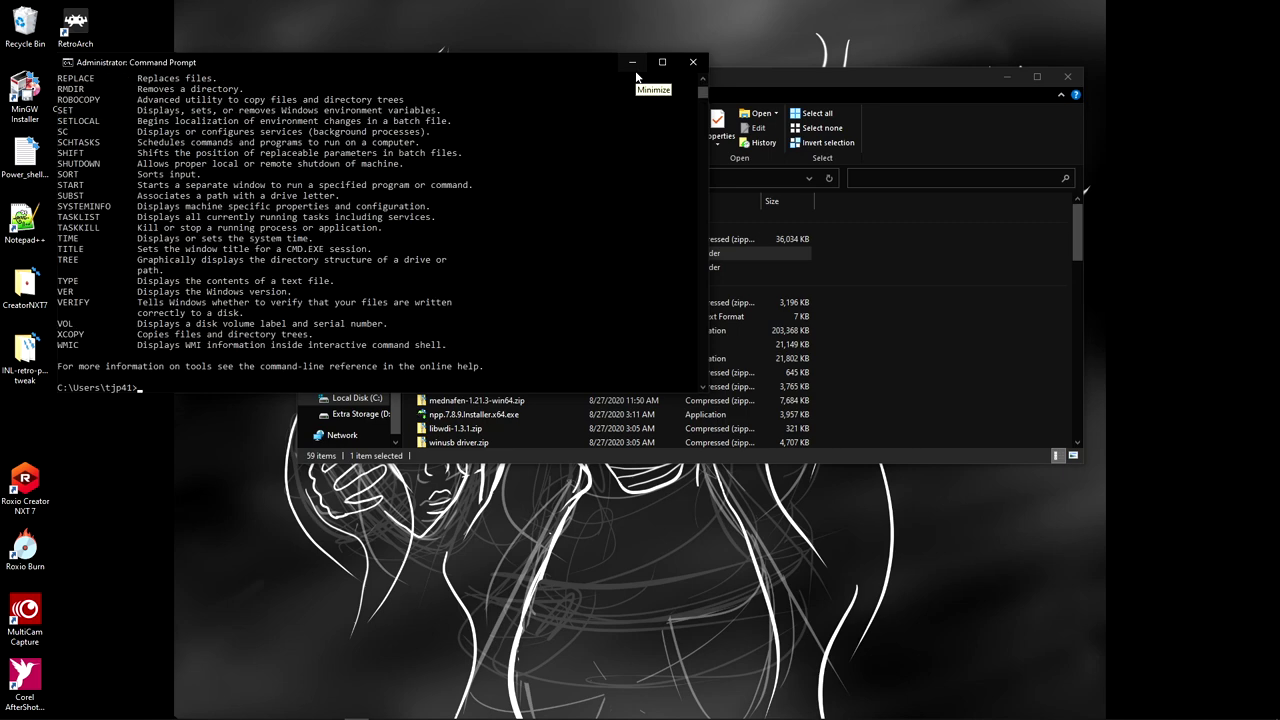
# Step: Examine the listed Command Prompt commands and their descriptions from the beginning to the end of the help output
pyautogui.scroll(20, 100, 171)
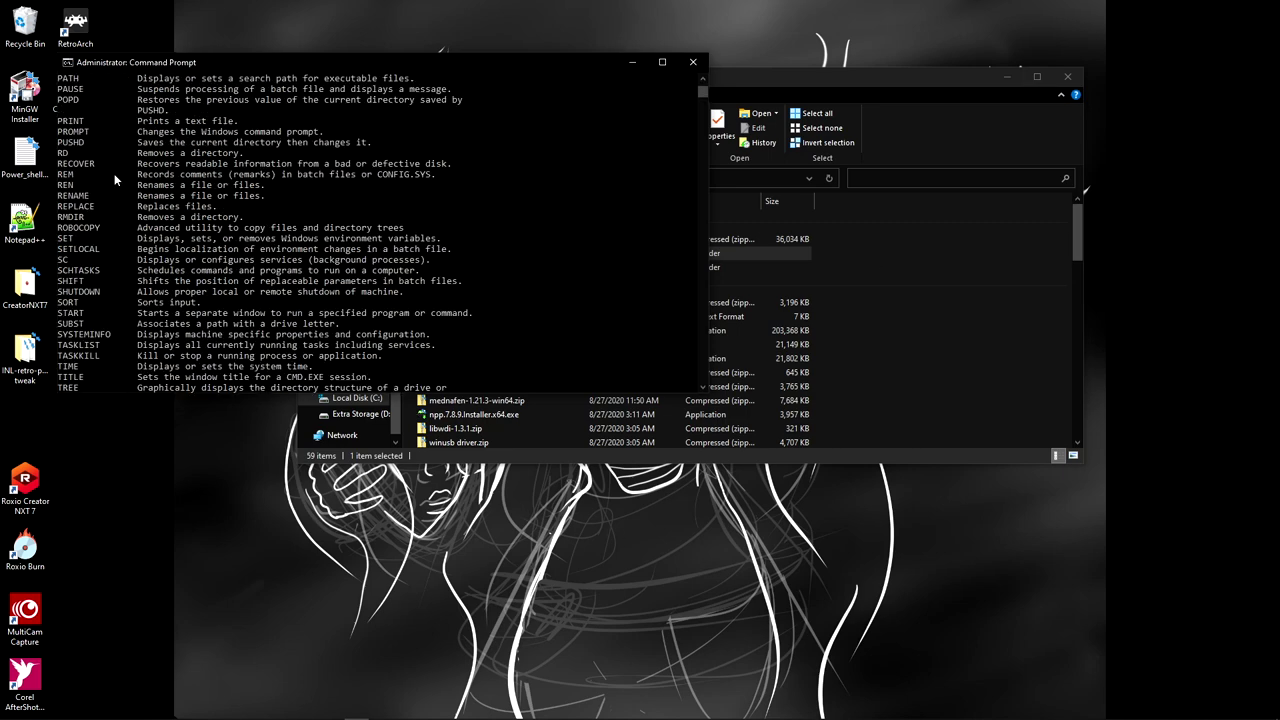
pyautogui.scroll(8, 98, 170)
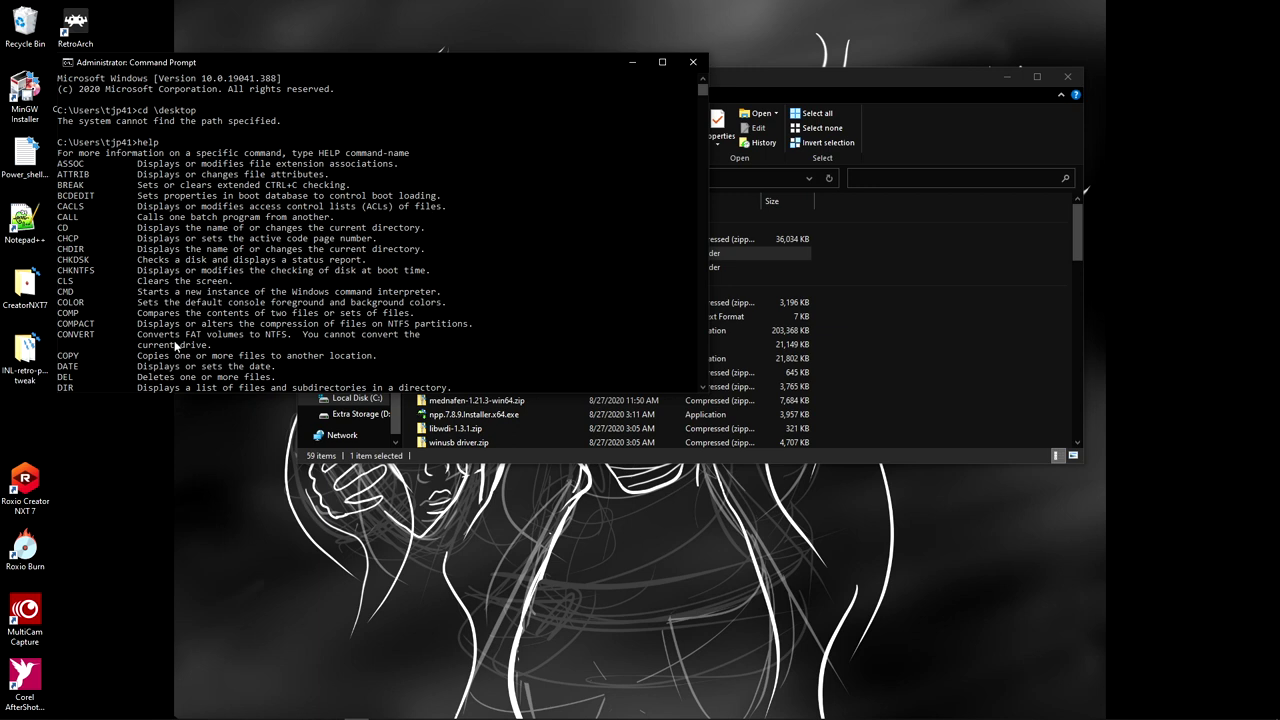
pyautogui.scroll(-2, 100, 290)
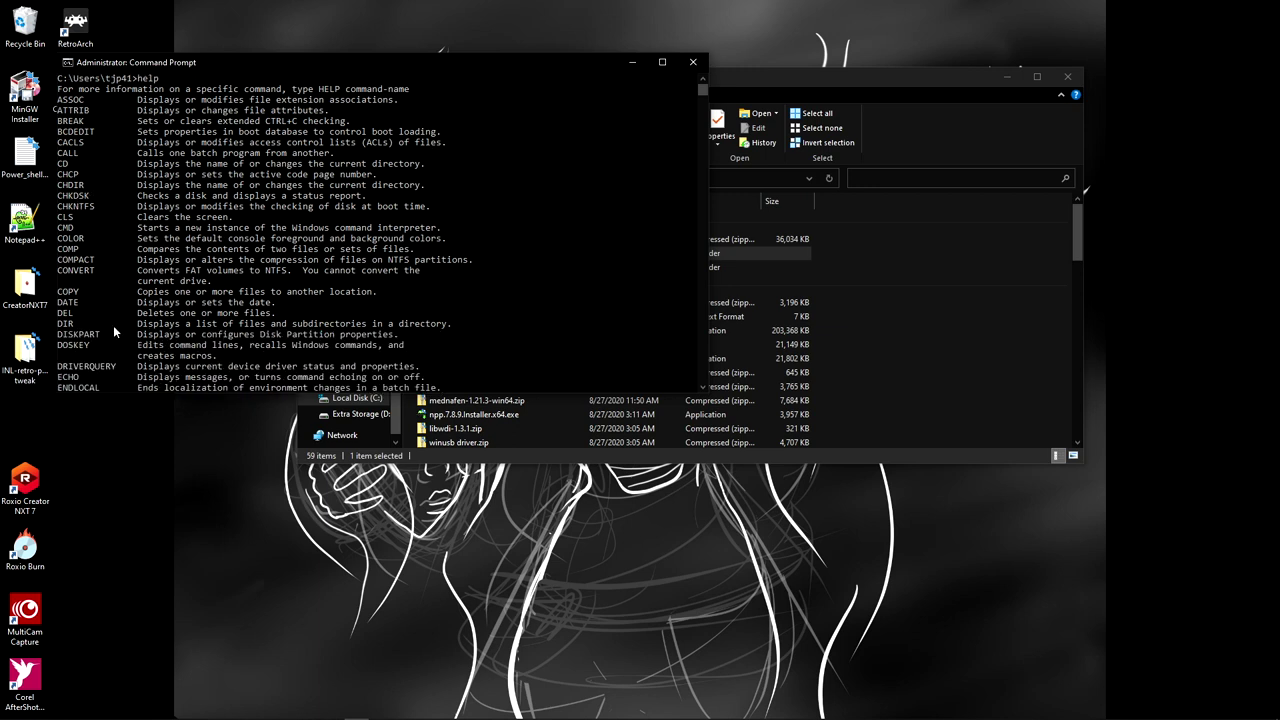
pyautogui.scroll(-3, 91, 236)
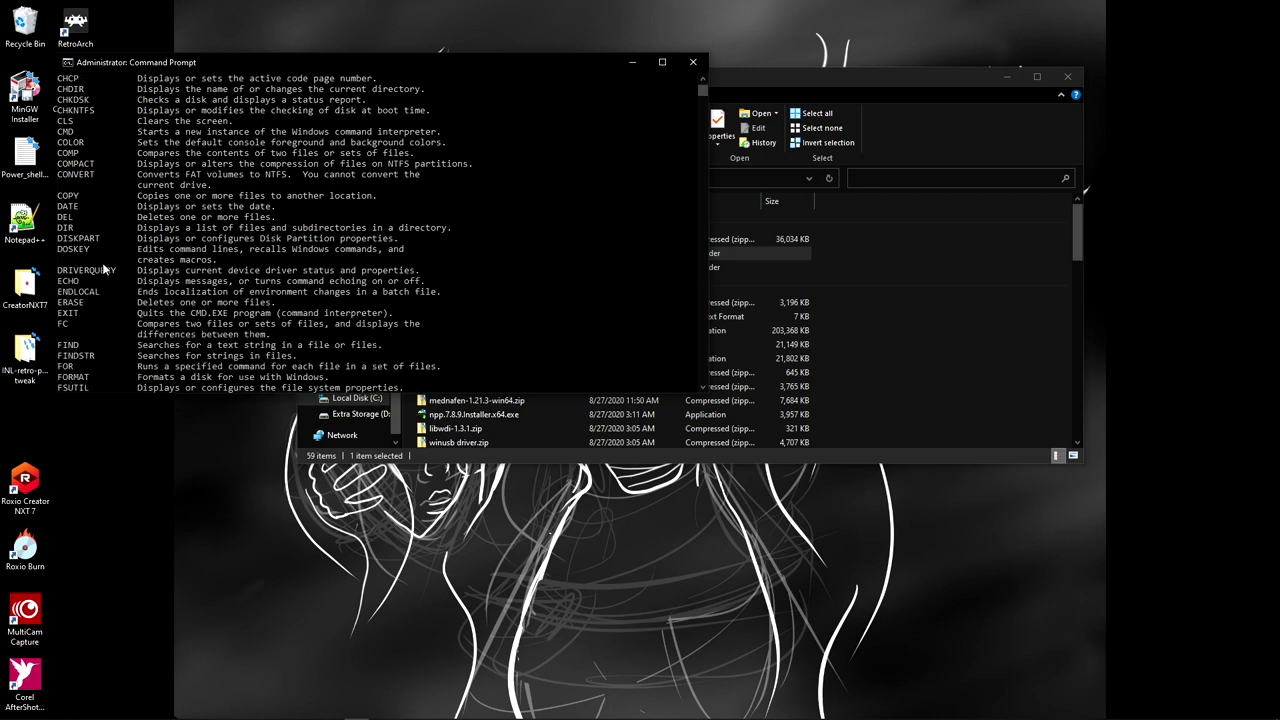
pyautogui.scroll(-1, 102, 262)
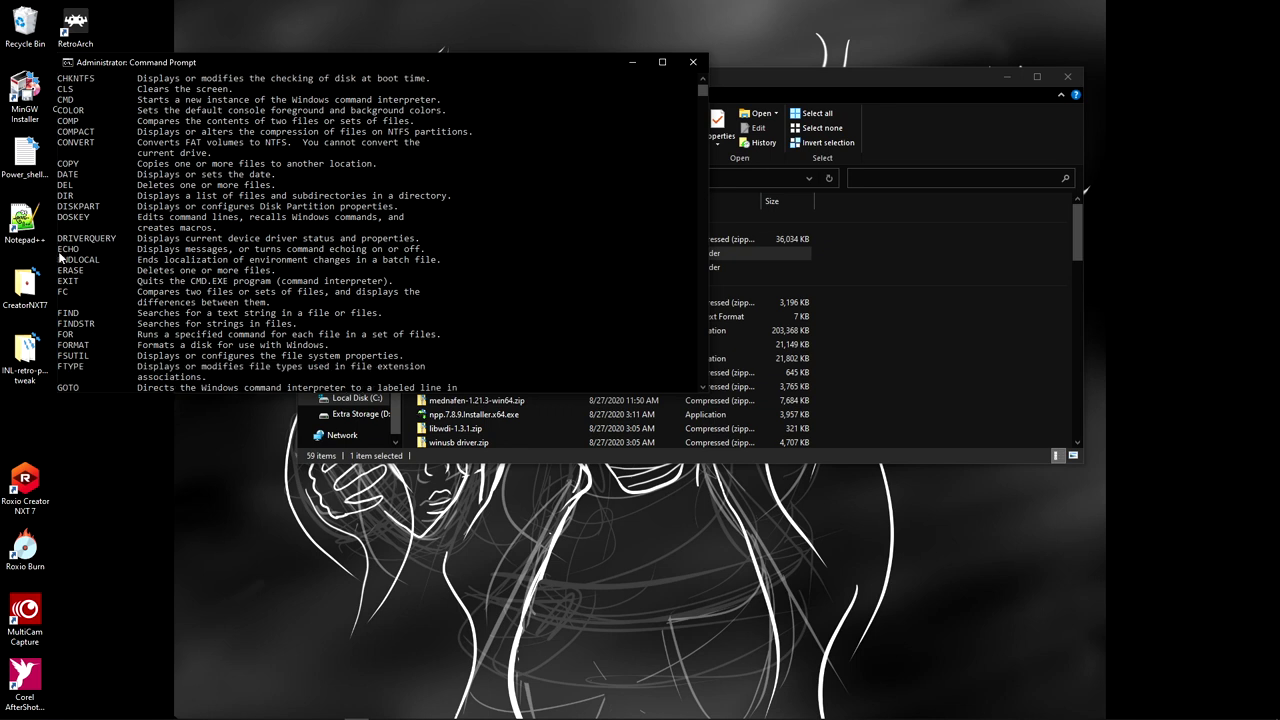
pyautogui.scroll(-5, 104, 250)
pyautogui.scroll(-4, 200, 290)
pyautogui.scroll(-11, 114, 274)
pyautogui.scroll(-4, 90, 285)
pyautogui.scroll(6, 99, 284)
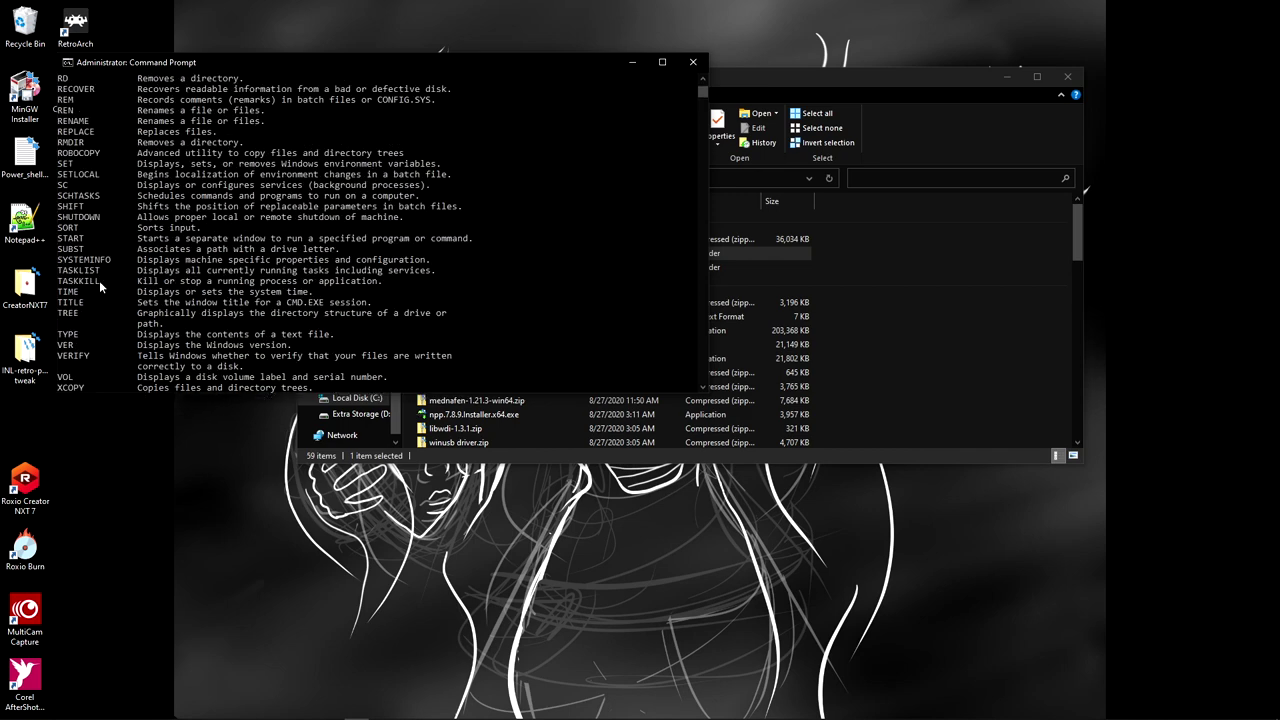
# Step: Review the help output backwards from TASKKILL toward the start, highlighting the GOTO command
pyautogui.scroll(3, 93, 272)
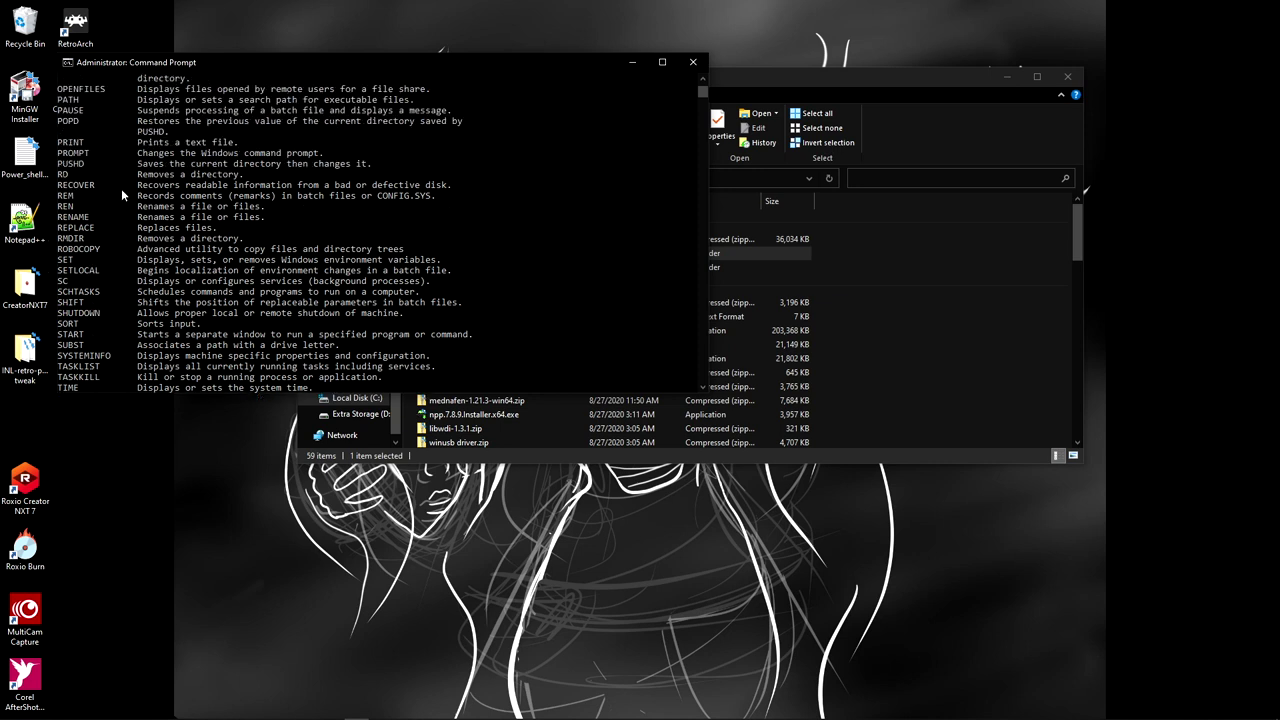
pyautogui.scroll(1, 130, 157)
pyautogui.scroll(1, 65, 220)
pyautogui.click(155, 238)
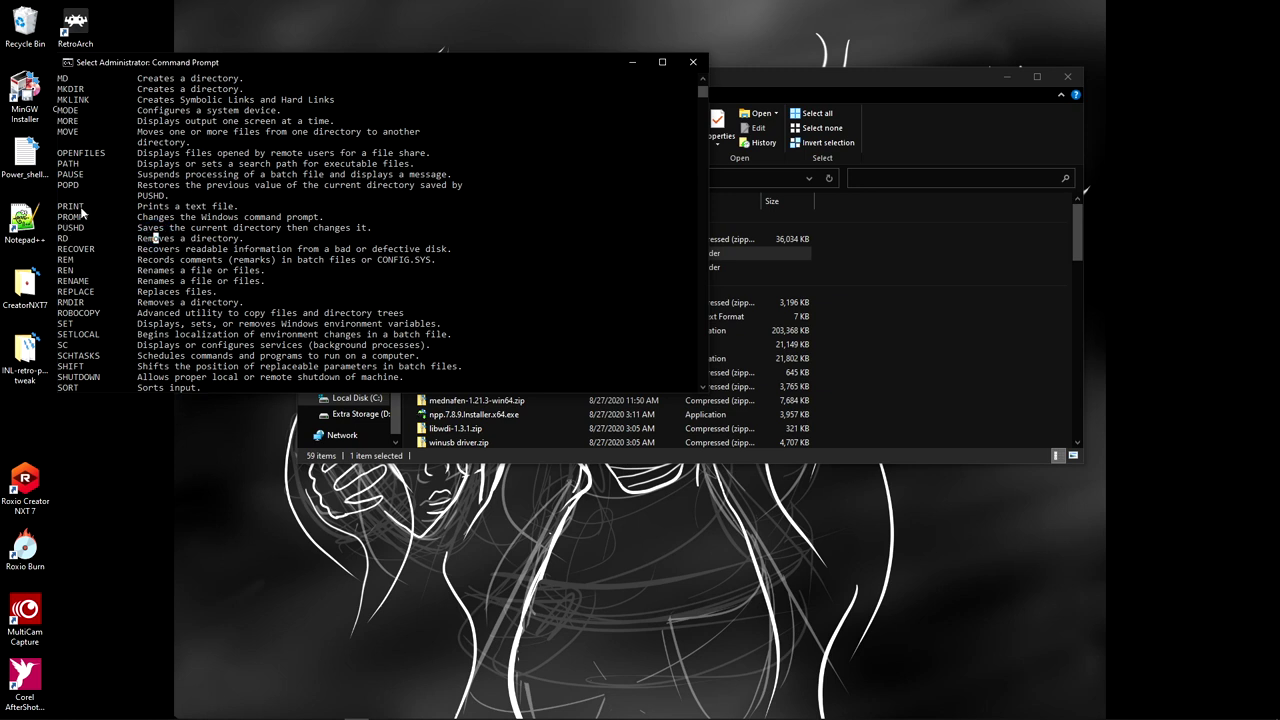
pyautogui.scroll(1, 80, 208)
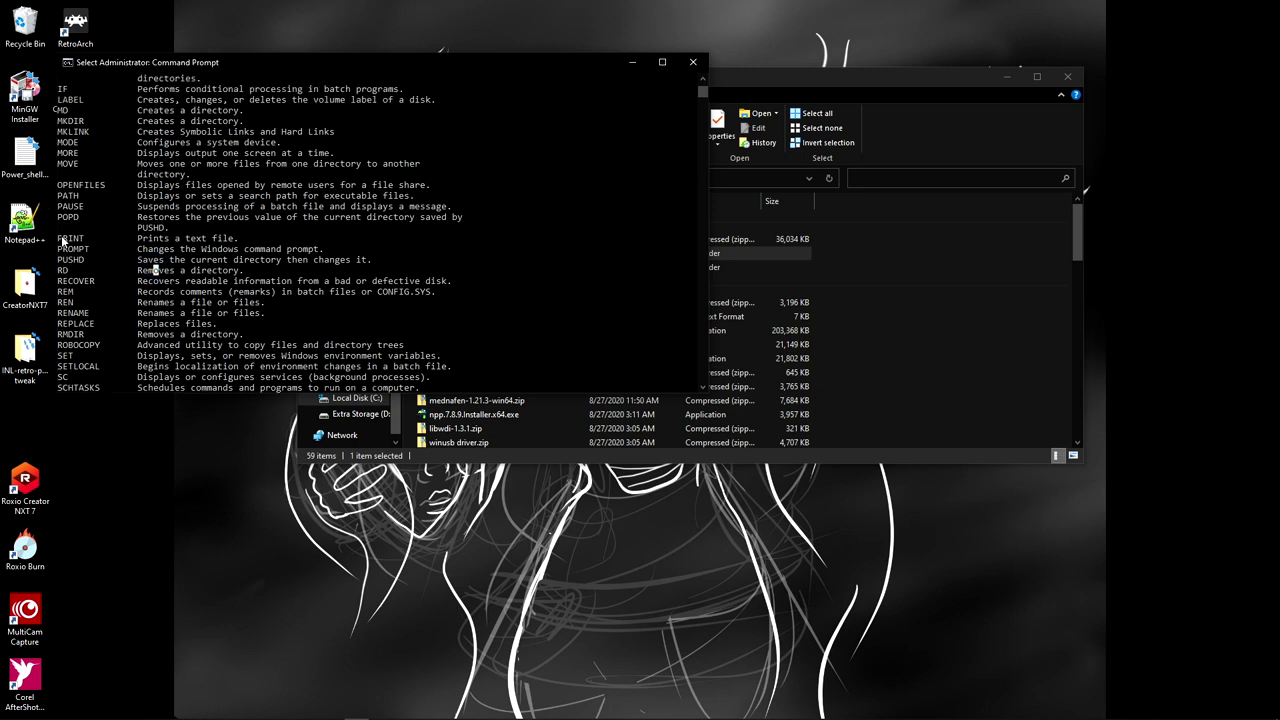
pyautogui.click(129, 175)
pyautogui.scroll(2, 97, 174)
pyautogui.scroll(6, 97, 174)
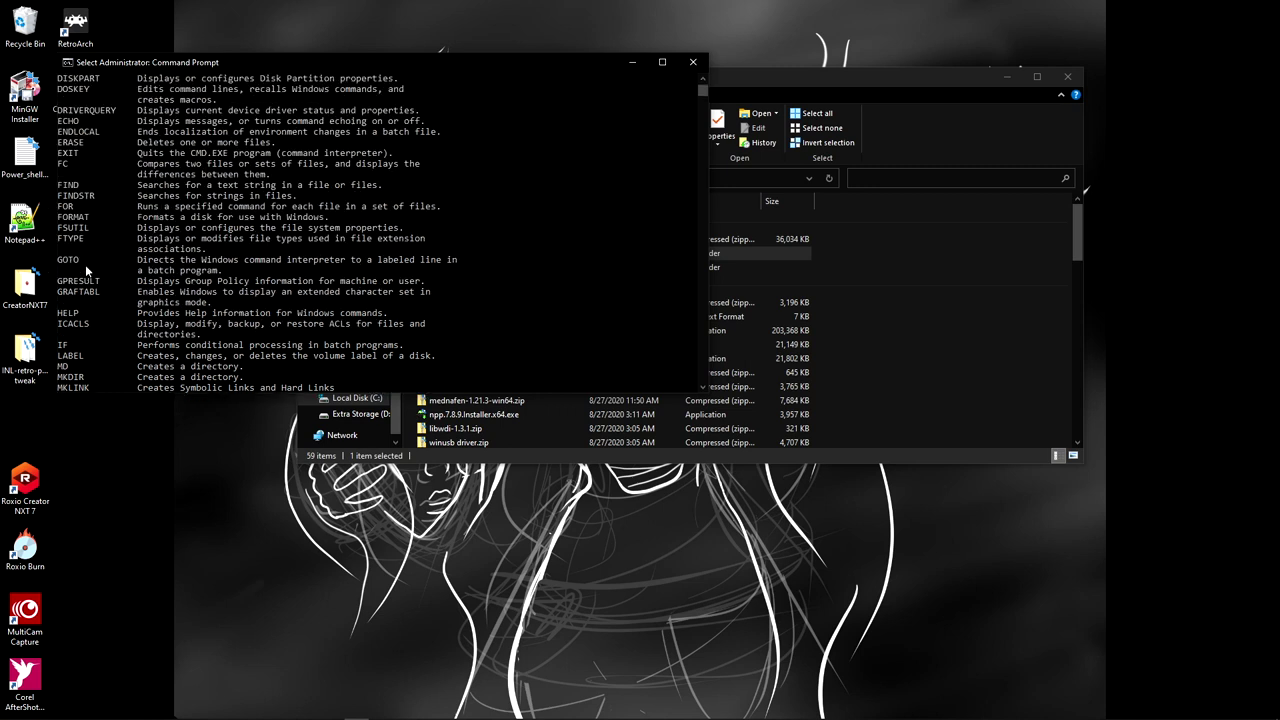
pyautogui.click(195, 270)
pyautogui.moveTo(85, 262); pyautogui.dragTo(44, 256)
pyautogui.scroll(1, 125, 230)
pyautogui.scroll(7, 245, 240)
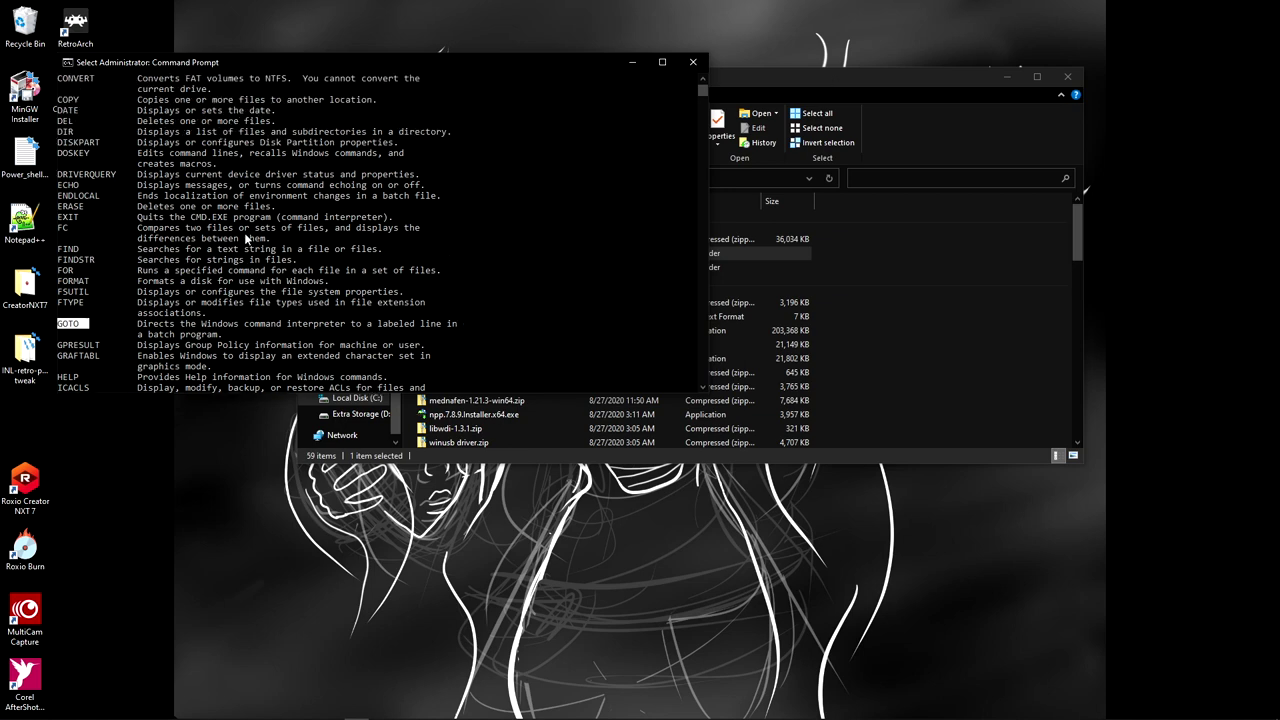
# Step: Examine the CD entry and its neighbours at the beginning of the help output
pyautogui.scroll(1, 110, 212)
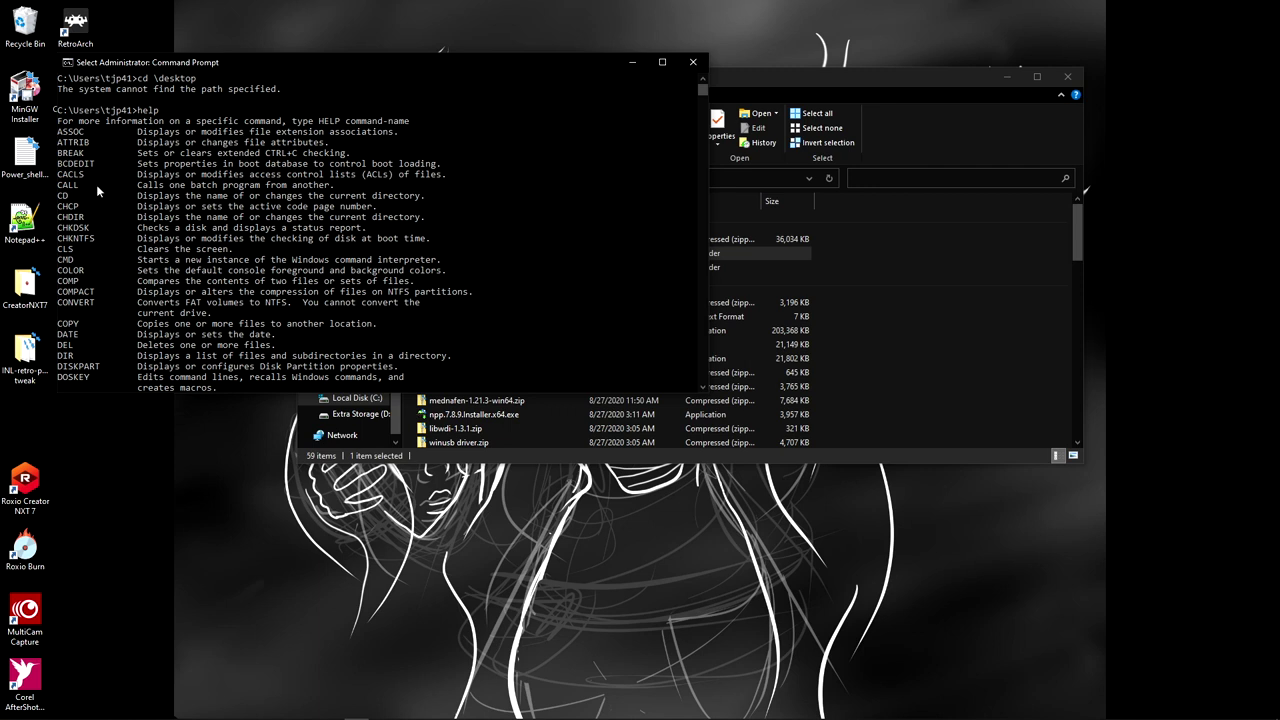
pyautogui.click(211, 196)
pyautogui.click(82, 196)
pyautogui.click(66, 196)
pyautogui.scroll(1, 104, 204)
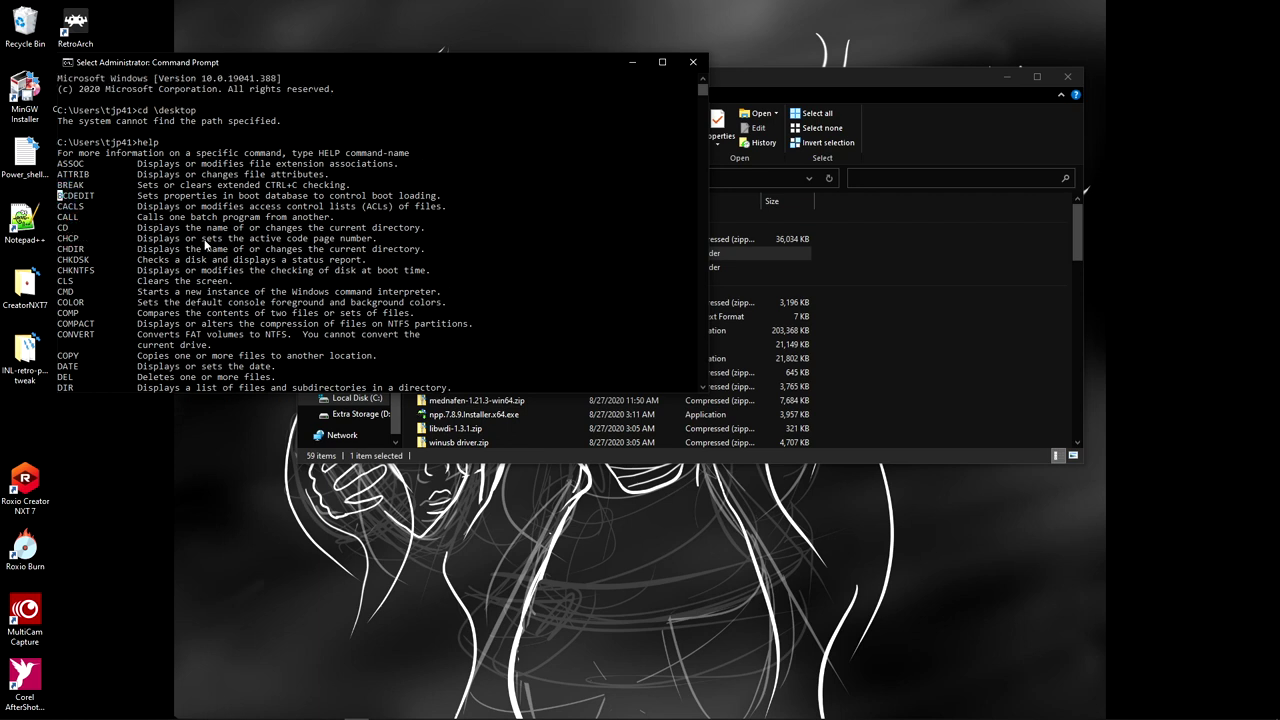
# Step: Close the Command Prompt and open Basic_Instructions.rtf from the Downloads folder
pyautogui.click(693, 63)
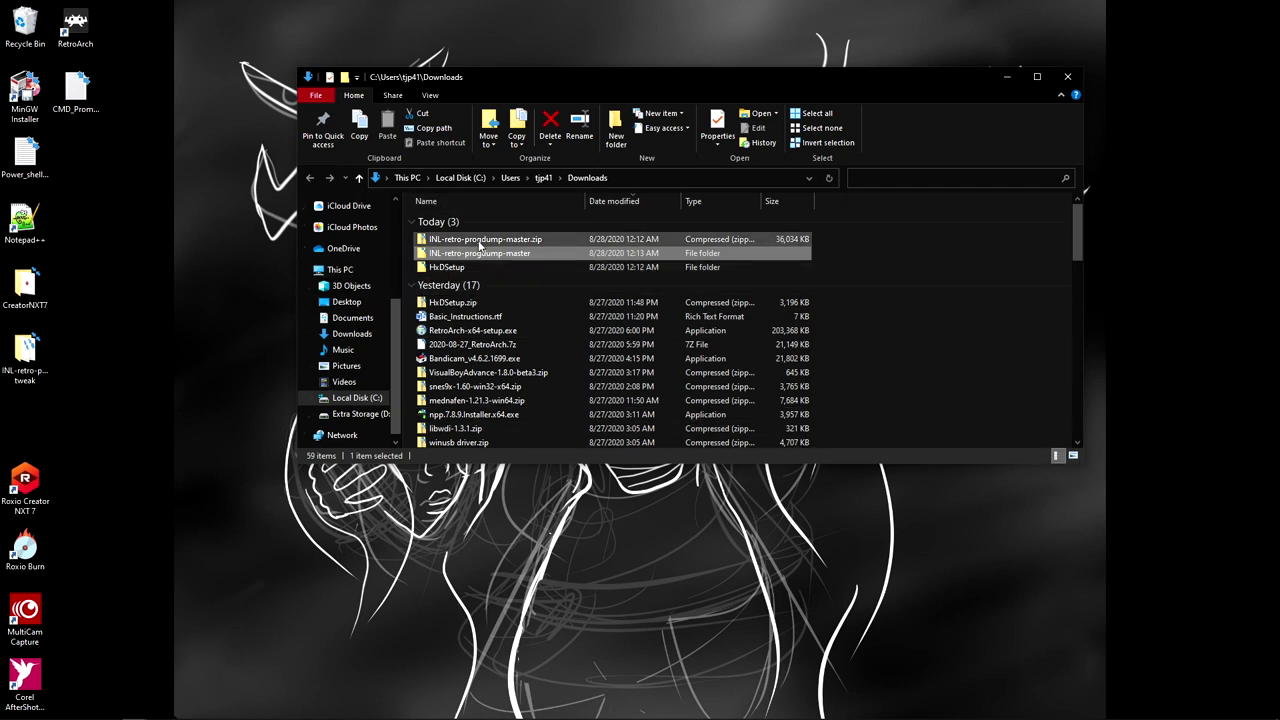
pyautogui.click(452, 318)
pyautogui.doubleClick(452, 318)
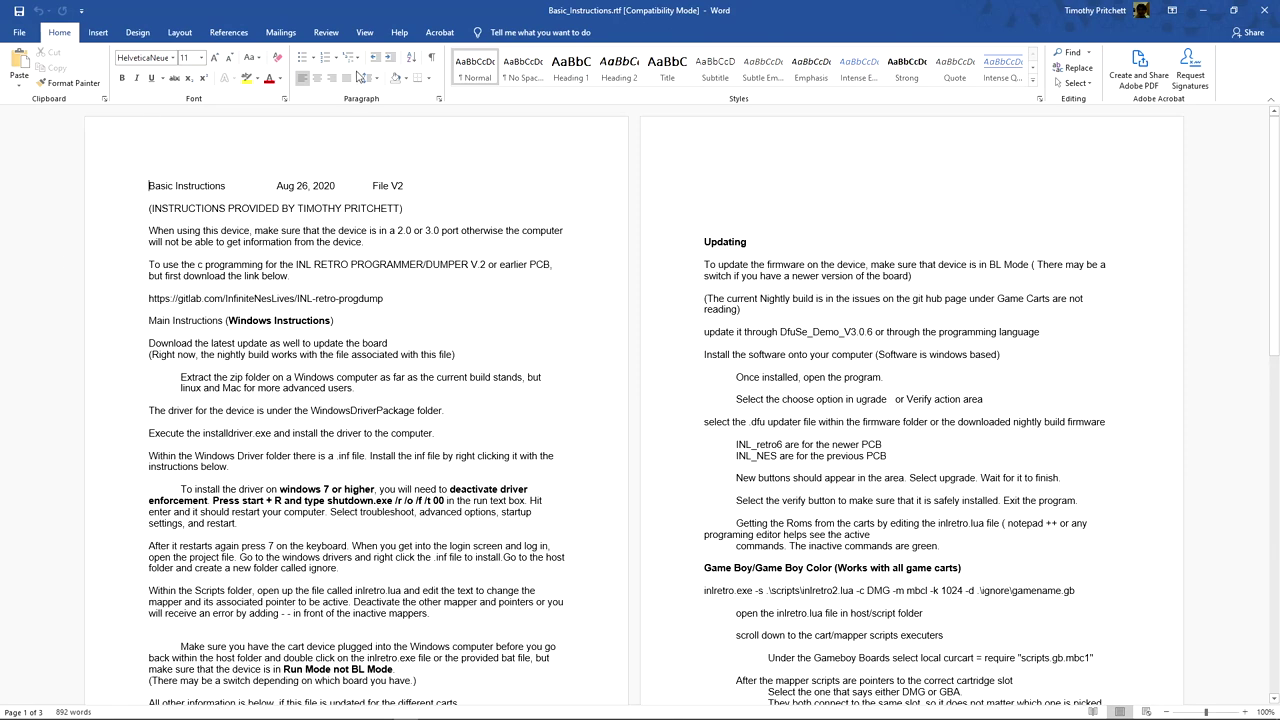
# Step: Read the opening of the instructions, highlighting the device port requirement and the GitLab link for INL-retro-progdump
pyautogui.scroll(-1, 257, 255)
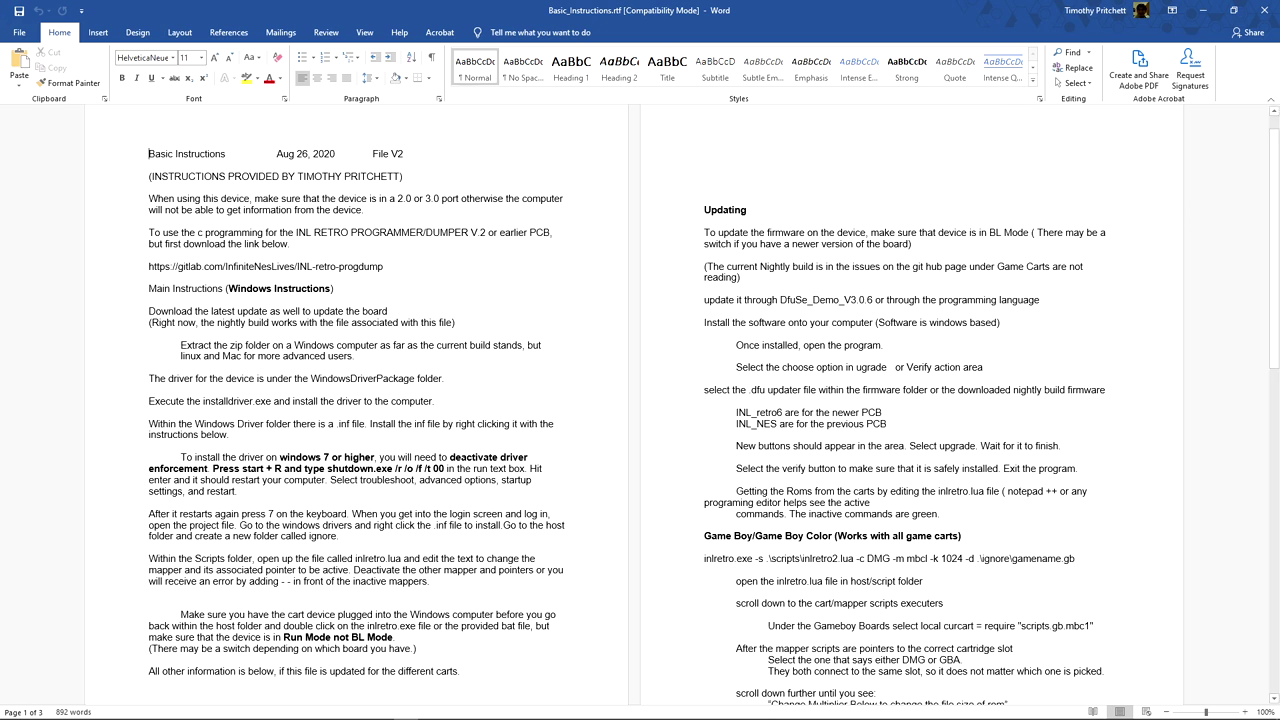
pyautogui.press('Down')
pyautogui.press('Down')
pyautogui.click(397, 198)
pyautogui.moveTo(397, 198); pyautogui.dragTo(460, 199)
pyautogui.click(500, 245)
pyautogui.click(405, 267)
pyautogui.moveTo(150, 266); pyautogui.dragTo(408, 268)
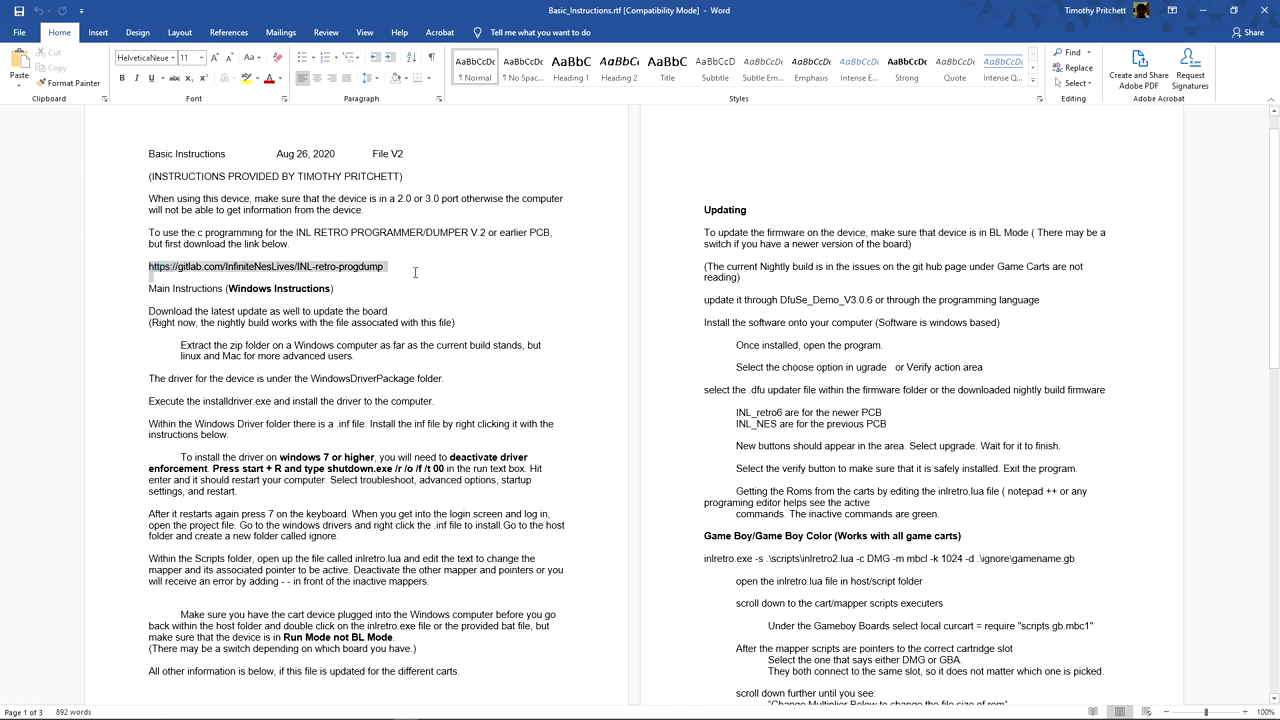
pyautogui.click(345, 312)
pyautogui.moveTo(148, 288); pyautogui.dragTo(364, 401)
pyautogui.click(456, 358)
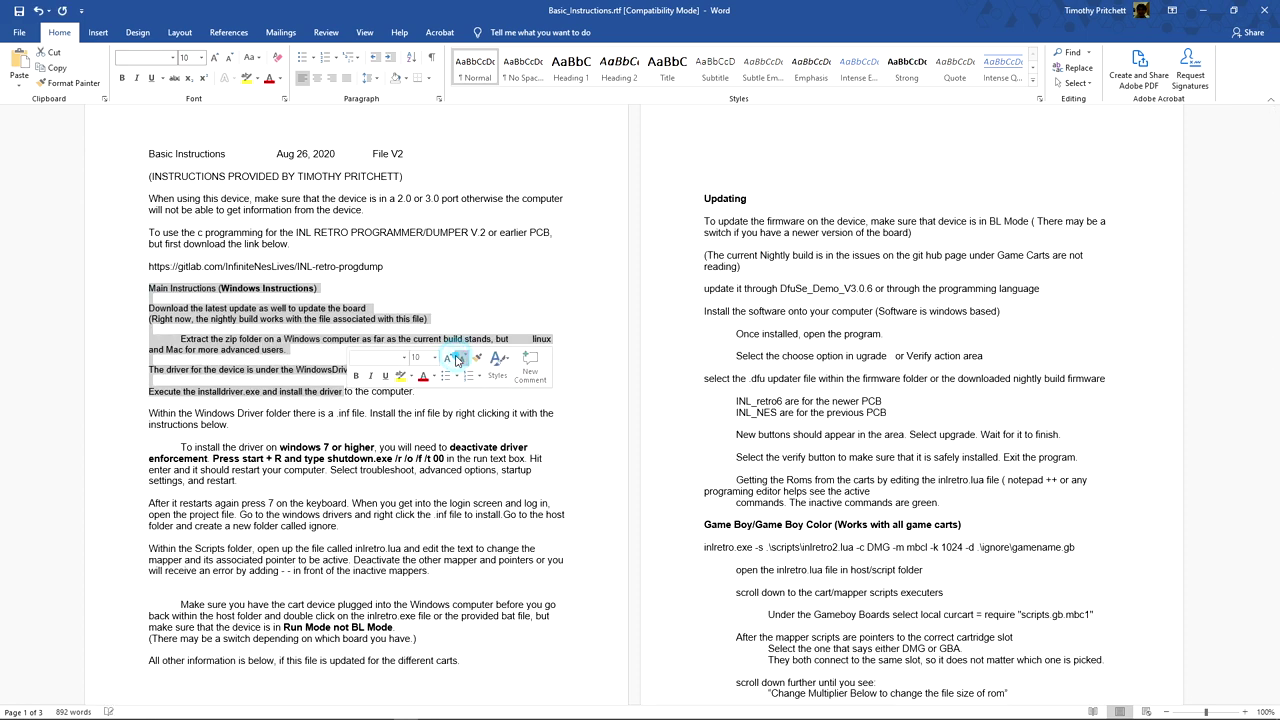
pyautogui.click(515, 258)
pyautogui.hotkey('ctrl', 'z')
pyautogui.hotkey('ctrl', 'z')
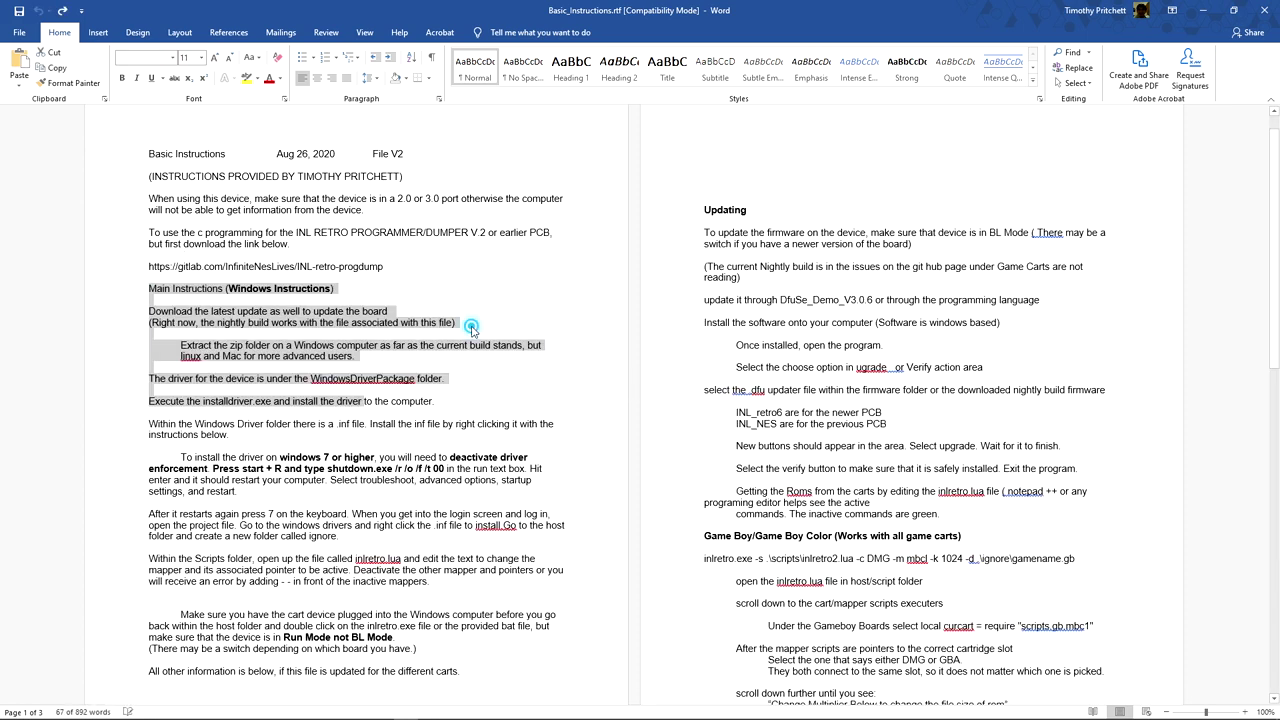
# Step: Read the driver installation paragraph, highlighting the instruction to run shutdown.exe /r /o /f /t 00
pyautogui.scroll(-2, 240, 463)
pyautogui.moveTo(214, 372); pyautogui.dragTo(526, 378)
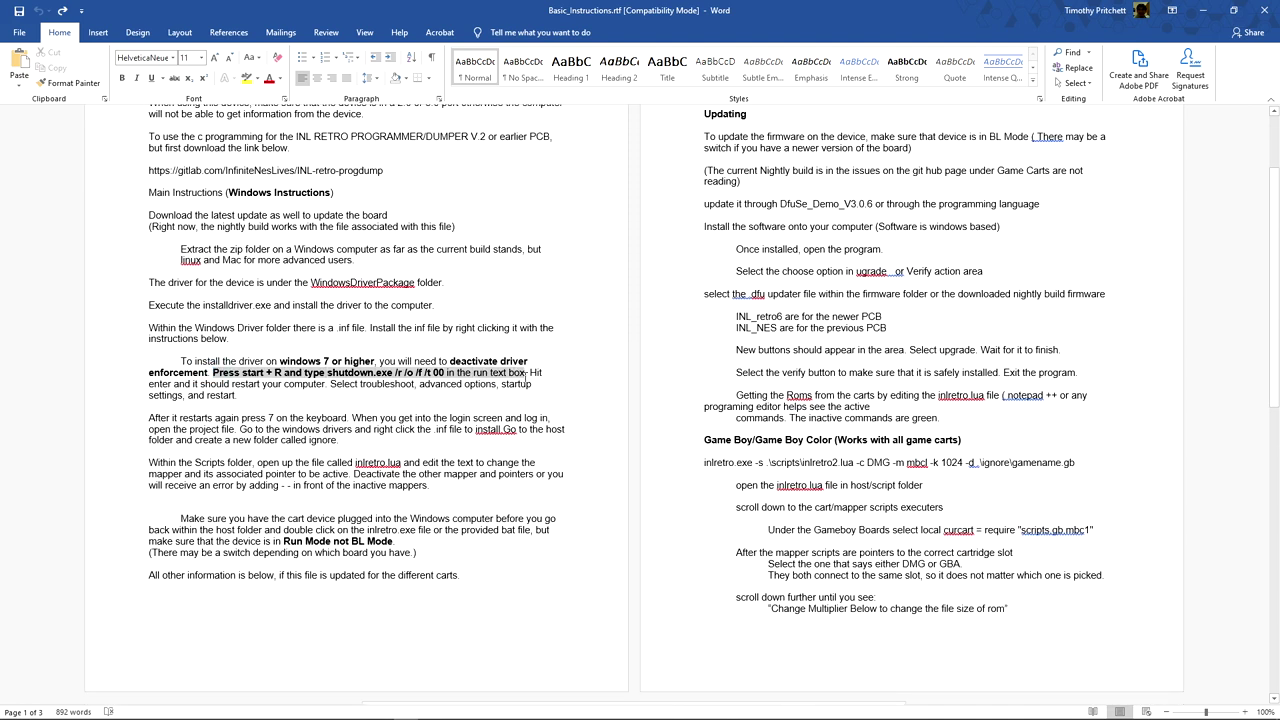
pyautogui.click(570, 526)
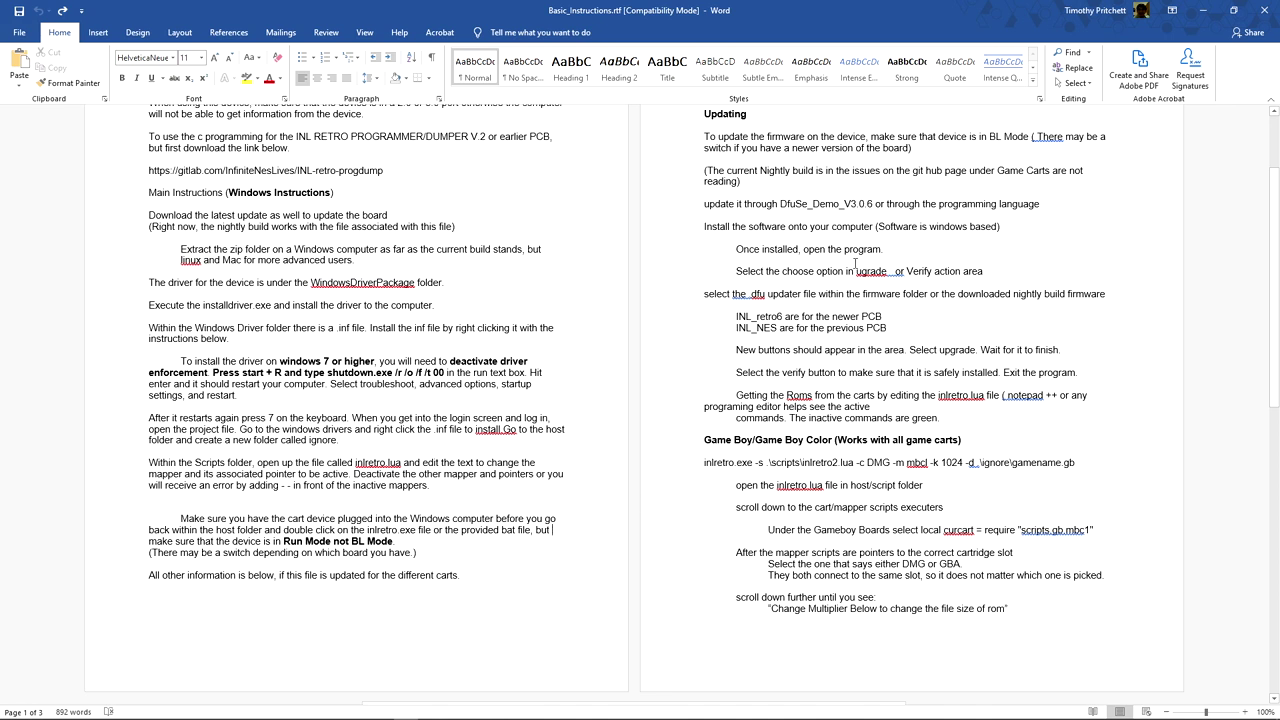
# Step: Review the Updating section and the cartridge-specific instructions through to the end of the document
pyautogui.scroll(3, 571, 328)
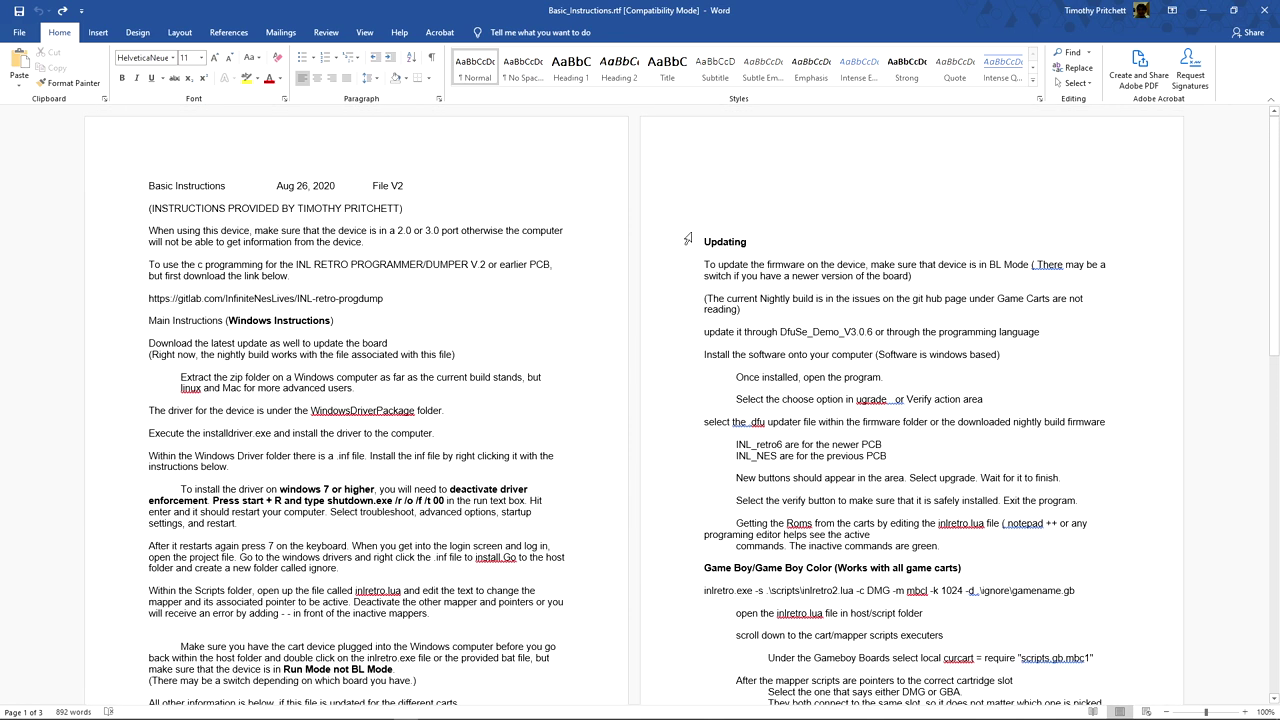
pyautogui.moveTo(705, 241)
pyautogui.mouseDown()
pyautogui.moveTo(1090, 322)
pyautogui.moveTo(1013, 513)
pyautogui.moveTo(940, 546)
pyautogui.moveTo(720, 300)
pyautogui.moveTo(698, 255)
pyautogui.mouseUp()
pyautogui.click(842, 354)
pyautogui.click(975, 277)
pyautogui.scroll(-2, 748, 320)
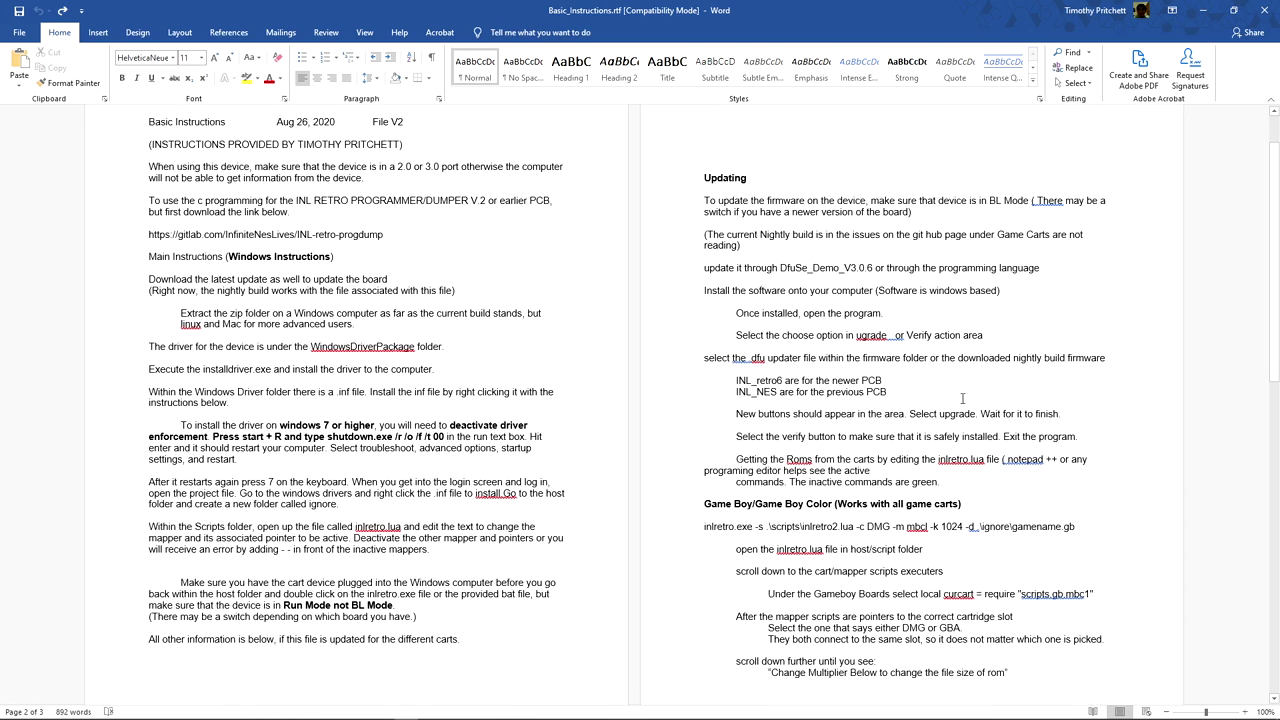
pyautogui.scroll(-7, 993, 668)
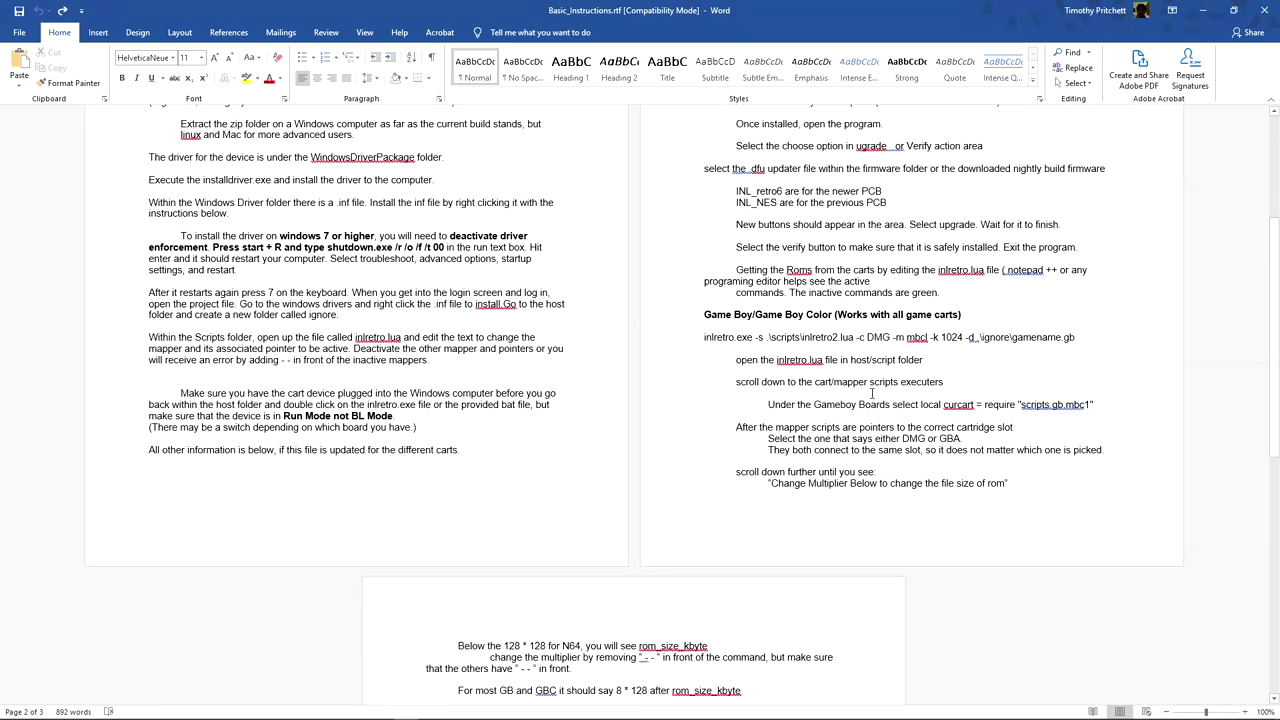
pyautogui.scroll(-15, 507, 497)
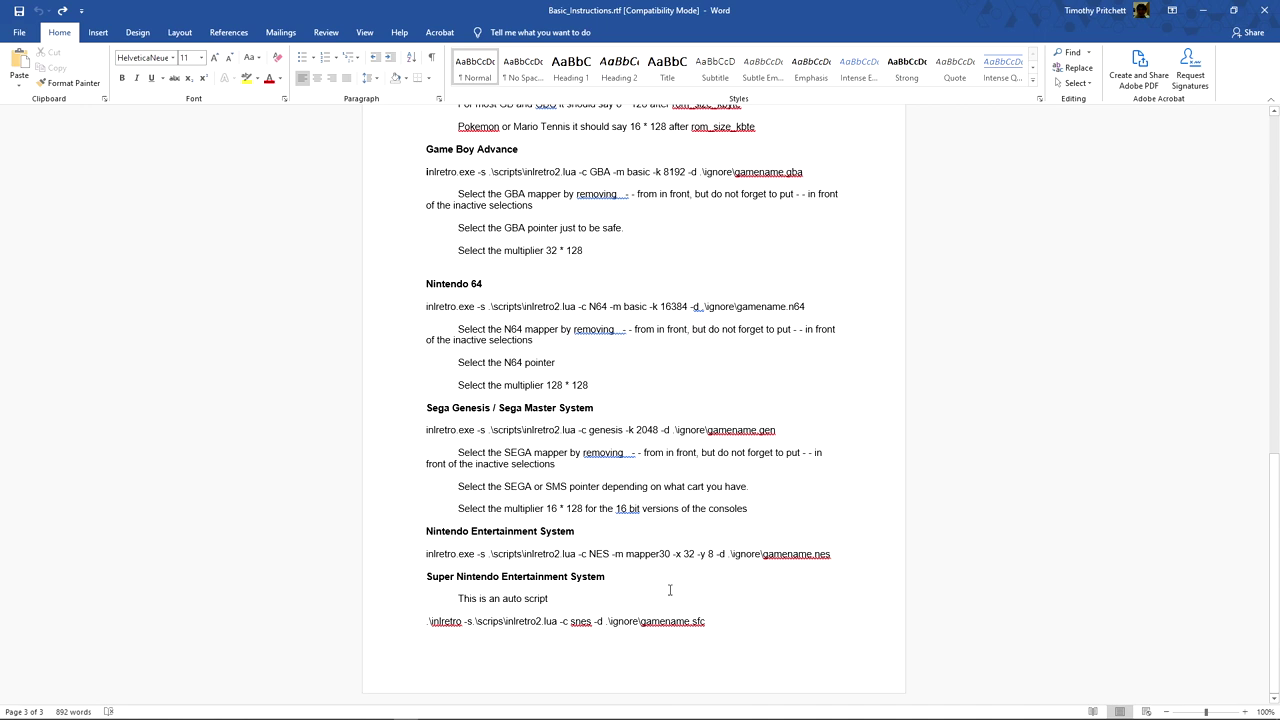
# Step: Examine the Nintendo Entertainment System command, highlighting the full line, the mapper30 option and the -x 32 -y 8 parameters
pyautogui.click(432, 534)
pyautogui.moveTo(416, 534); pyautogui.dragTo(628, 534)
pyautogui.click(518, 537)
pyautogui.moveTo(427, 553); pyautogui.dragTo(766, 553)
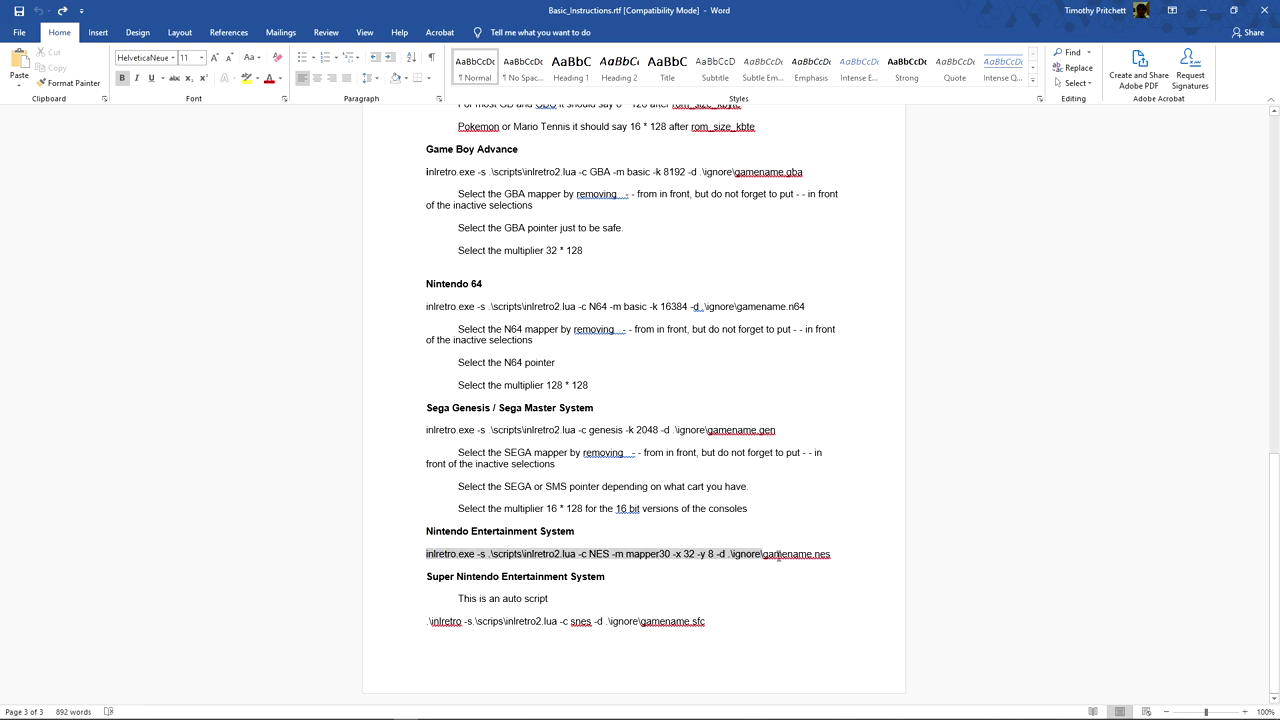
pyautogui.tripleClick(836, 553)
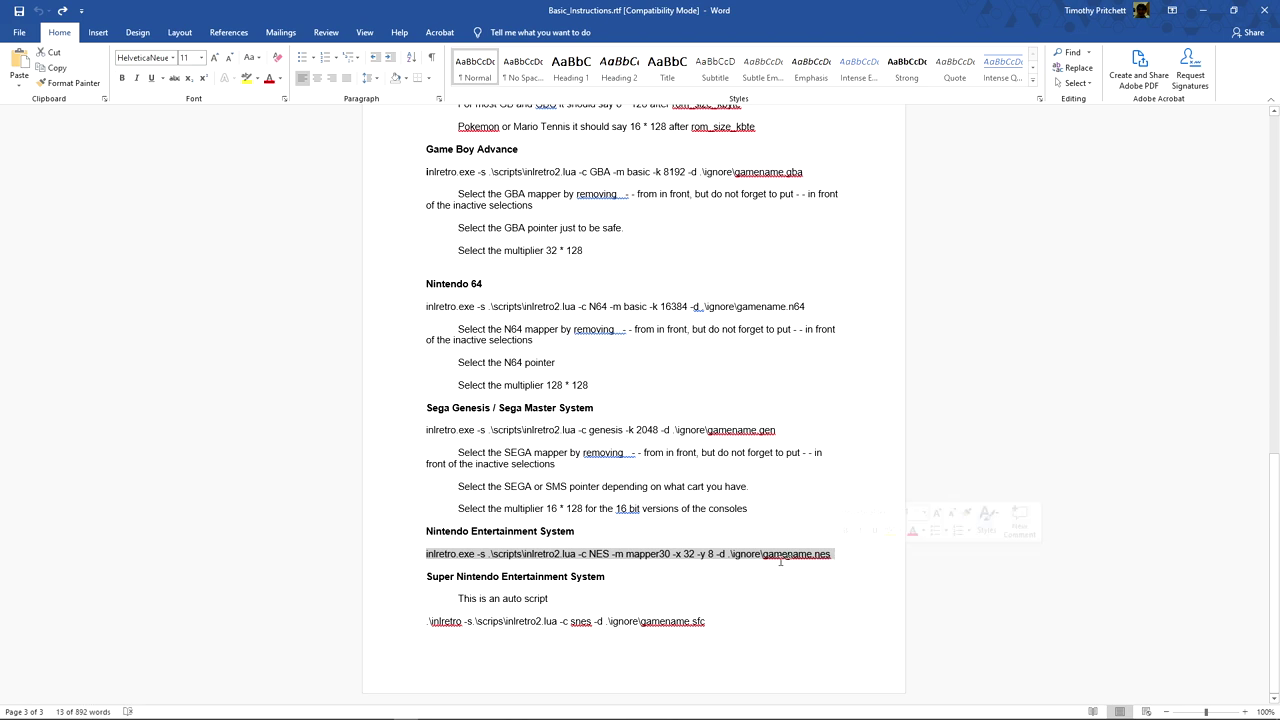
pyautogui.click(658, 555)
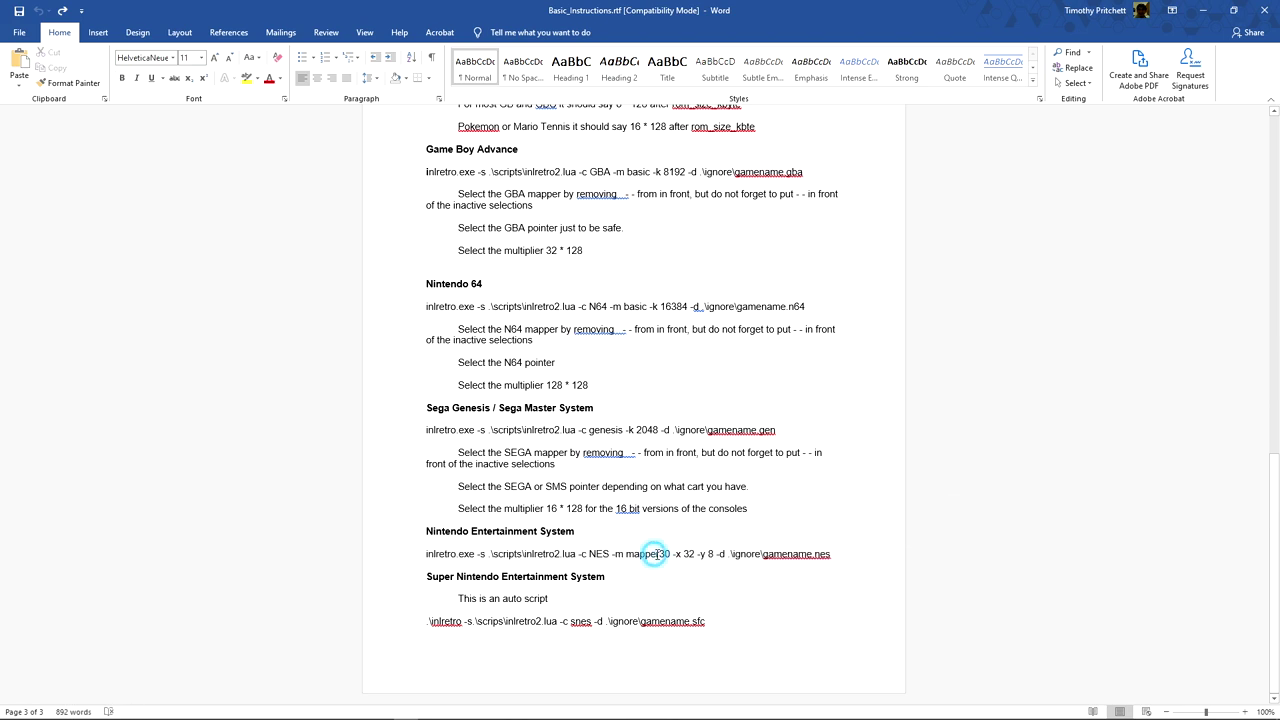
pyautogui.doubleClick(660, 554)
pyautogui.click(630, 554)
pyautogui.moveTo(849, 552); pyautogui.dragTo(422, 556)
pyautogui.click(688, 530)
pyautogui.moveTo(686, 551); pyautogui.dragTo(760, 553)
pyautogui.click(663, 553)
# Step: Return to the first page and reread the port requirement and the Windows driver and script instructions
pyautogui.scroll(15, 718, 621)
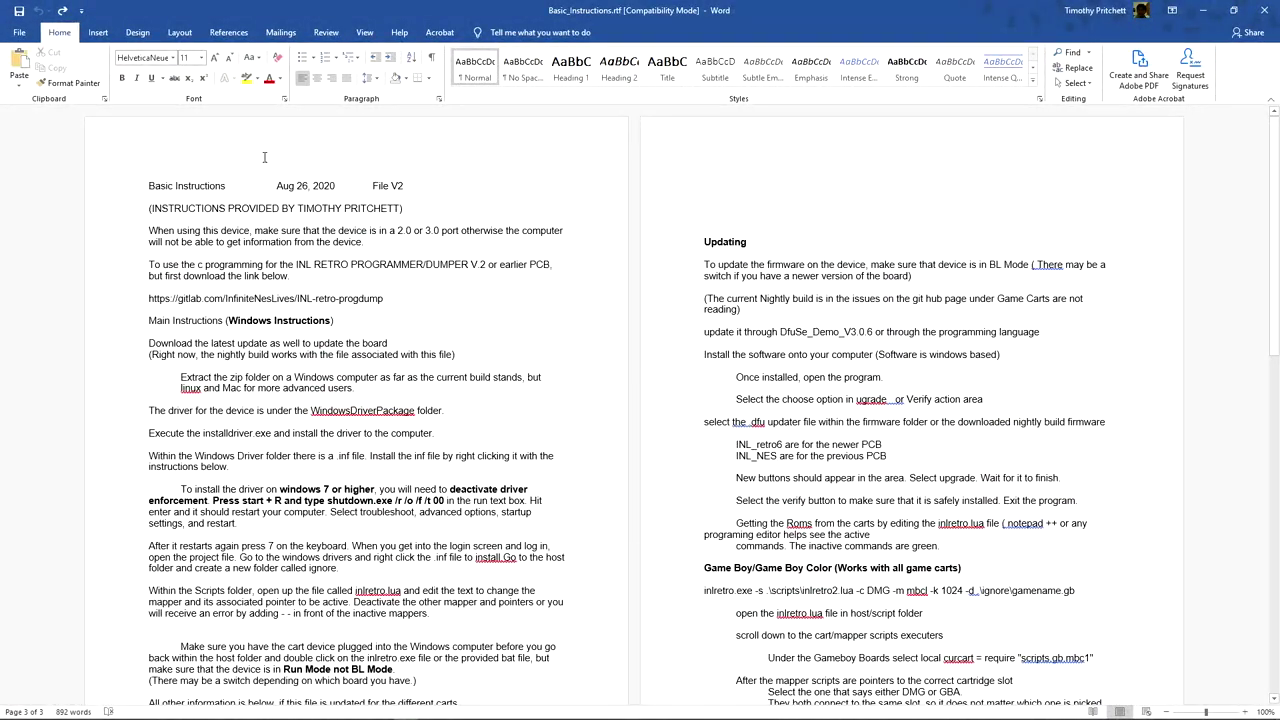
pyautogui.moveTo(150, 230); pyautogui.dragTo(565, 230)
pyautogui.click(326, 286)
pyautogui.scroll(-2, 268, 450)
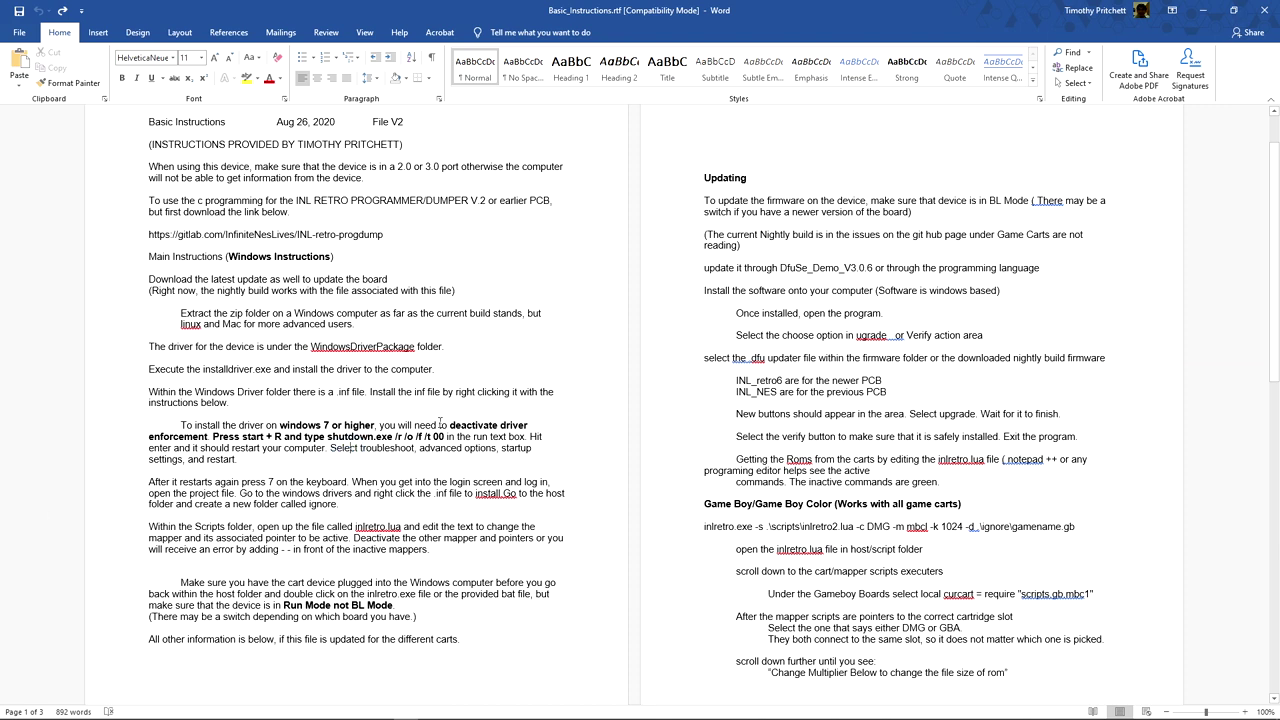
pyautogui.scroll(-1, 700, 350)
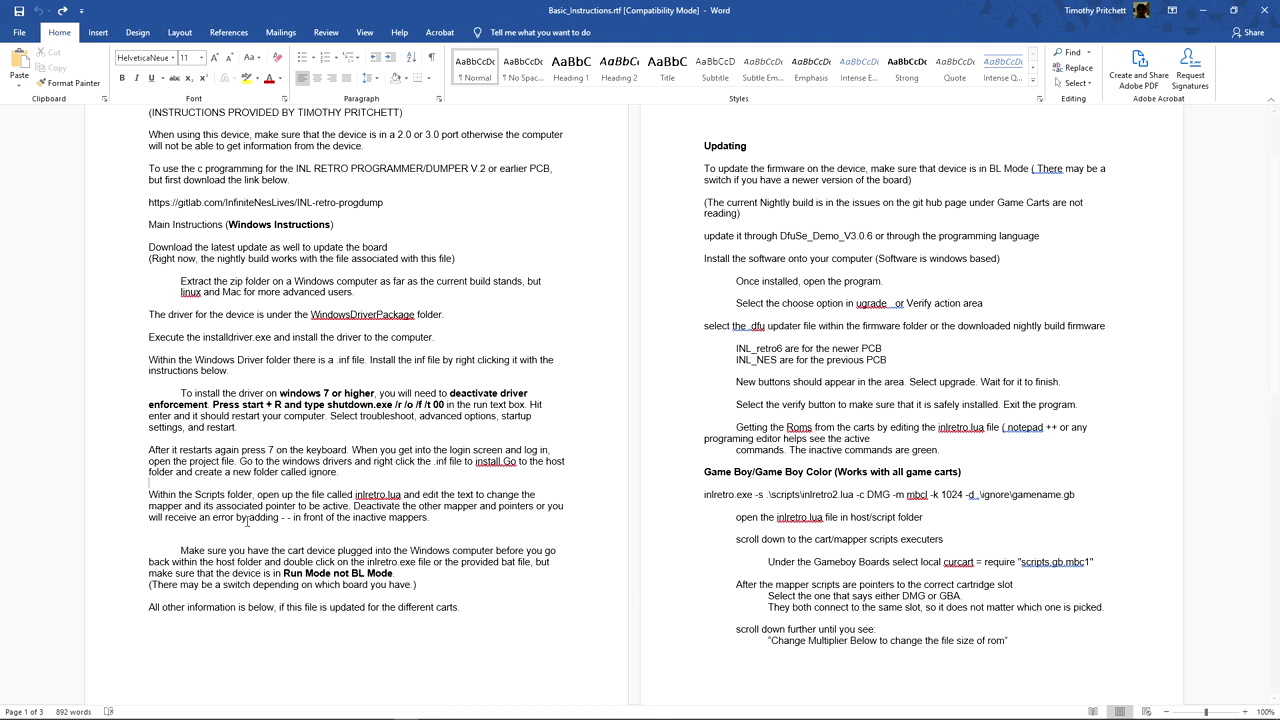
# Step: Close the Basic_Instructions.rtf document and return to the Downloads window
pyautogui.click(1207, 10)
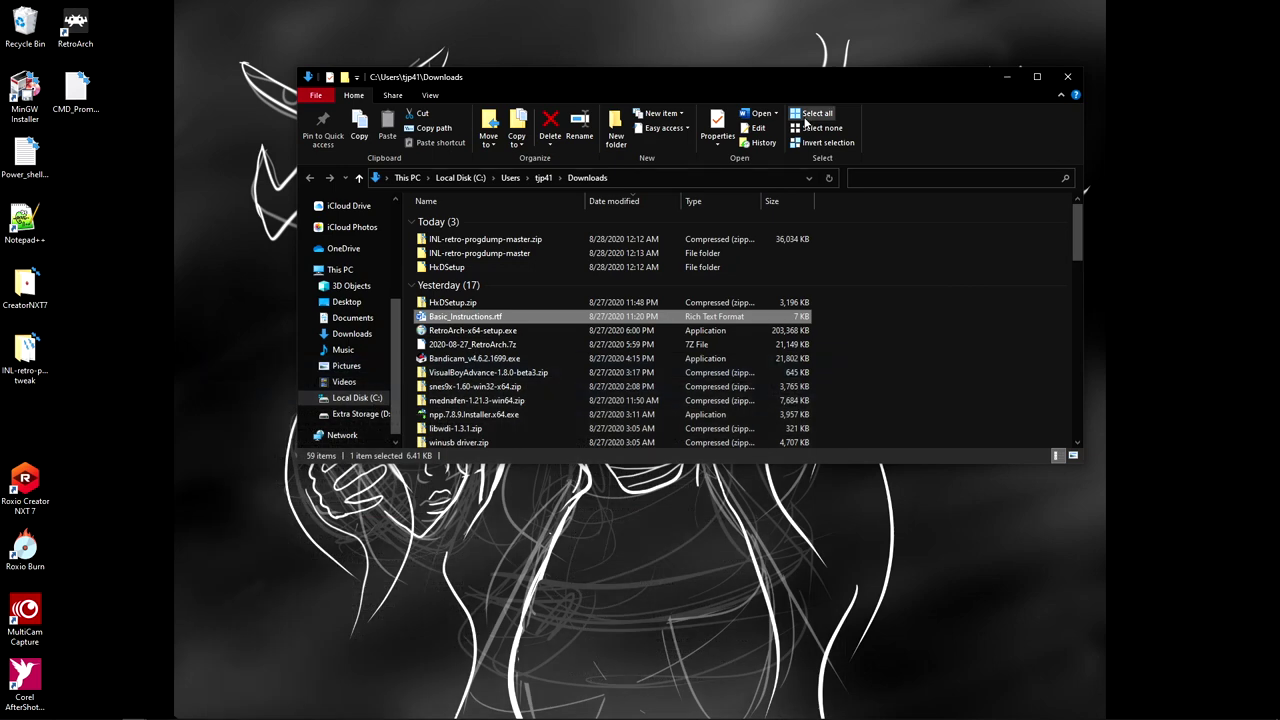
pyautogui.click(410, 711)
pyautogui.click(1268, 8)
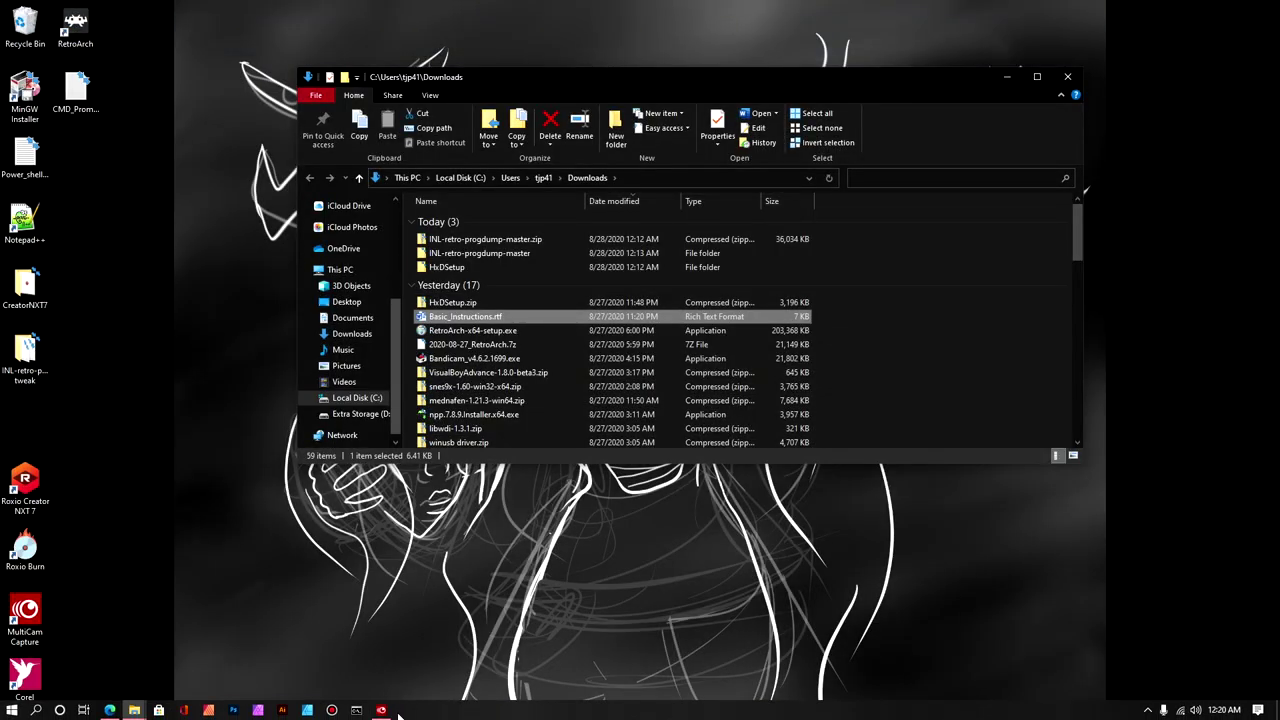
pyautogui.click(383, 710)
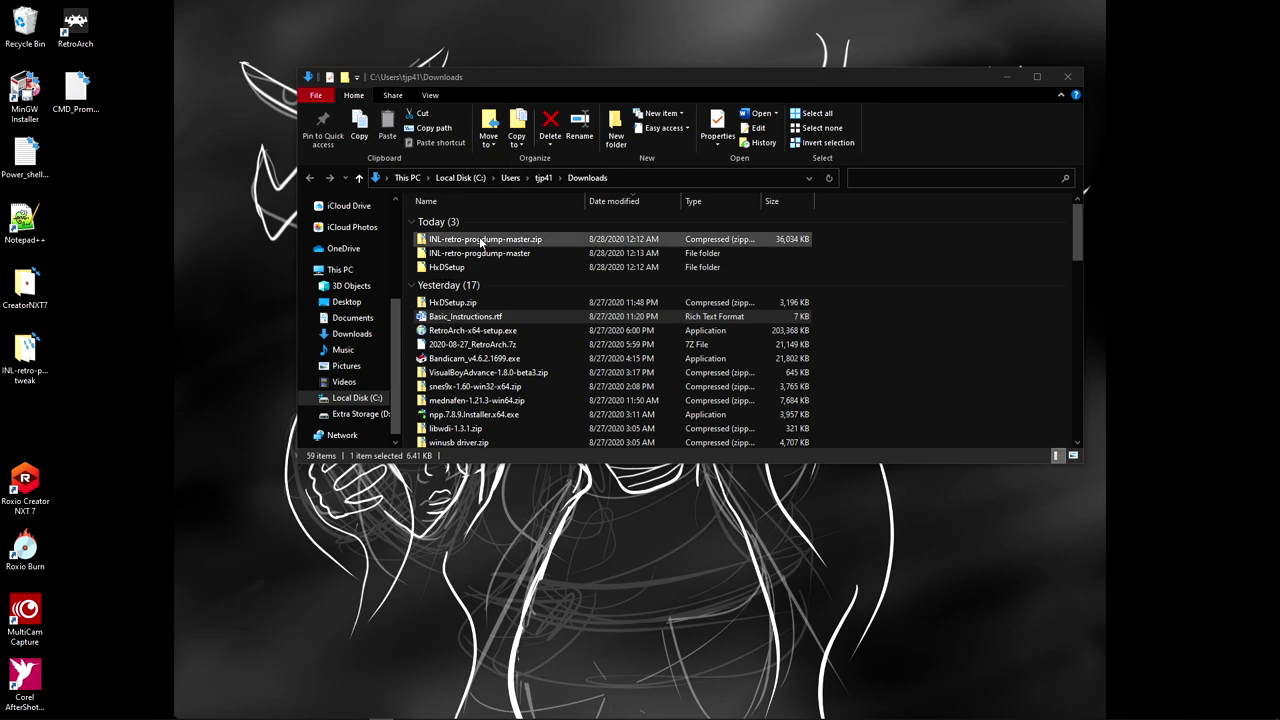
# Step: Move the INL-retro-progdump-master folder from Downloads to the desktop below the tweak folder, and minimize the Downloads window
pyautogui.moveTo(479, 253); pyautogui.dragTo(28, 436)
pyautogui.click(1004, 77)
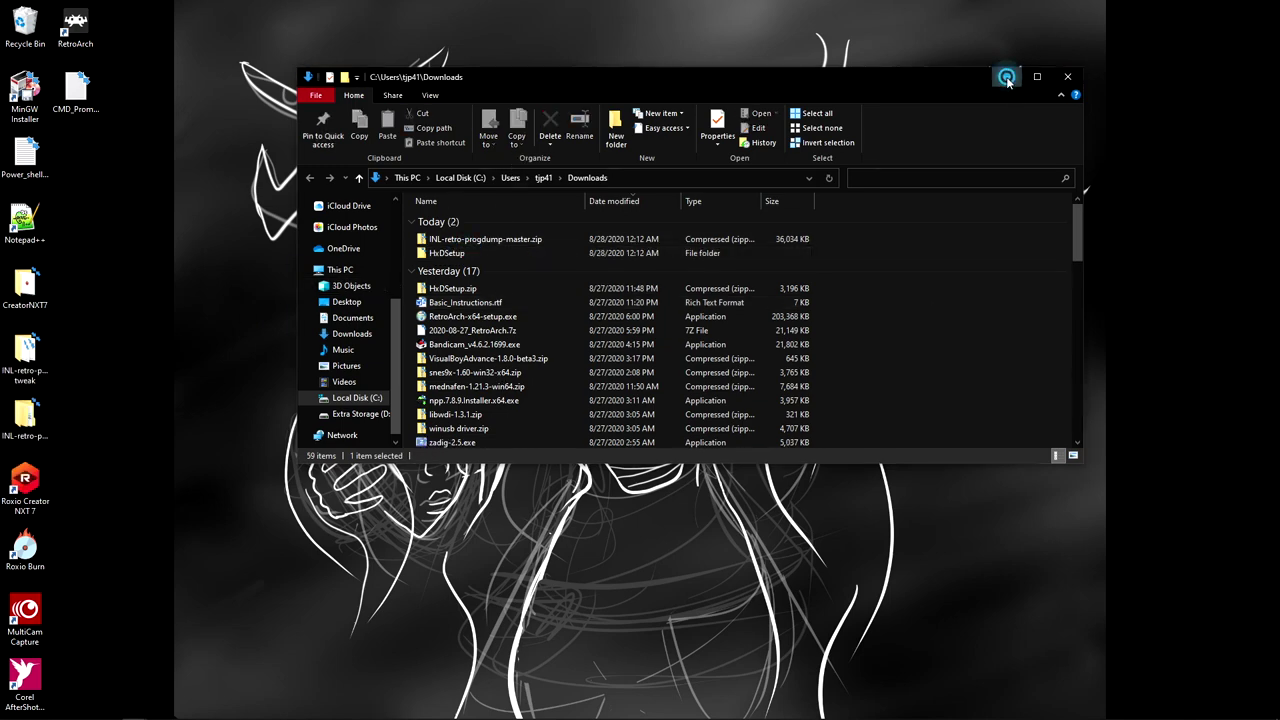
pyautogui.moveTo(138, 705); pyautogui.dragTo(14, 465)
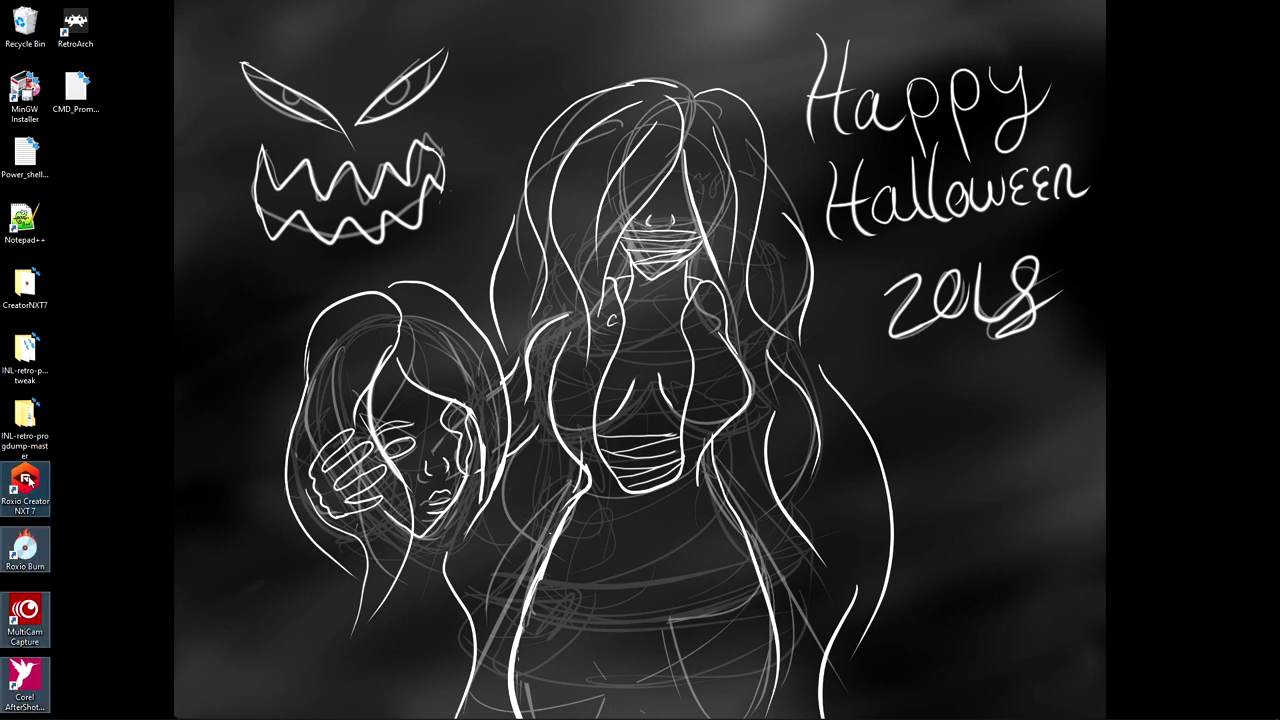
pyautogui.click(236, 633)
pyautogui.moveTo(171, 575); pyautogui.dragTo(138, 545)
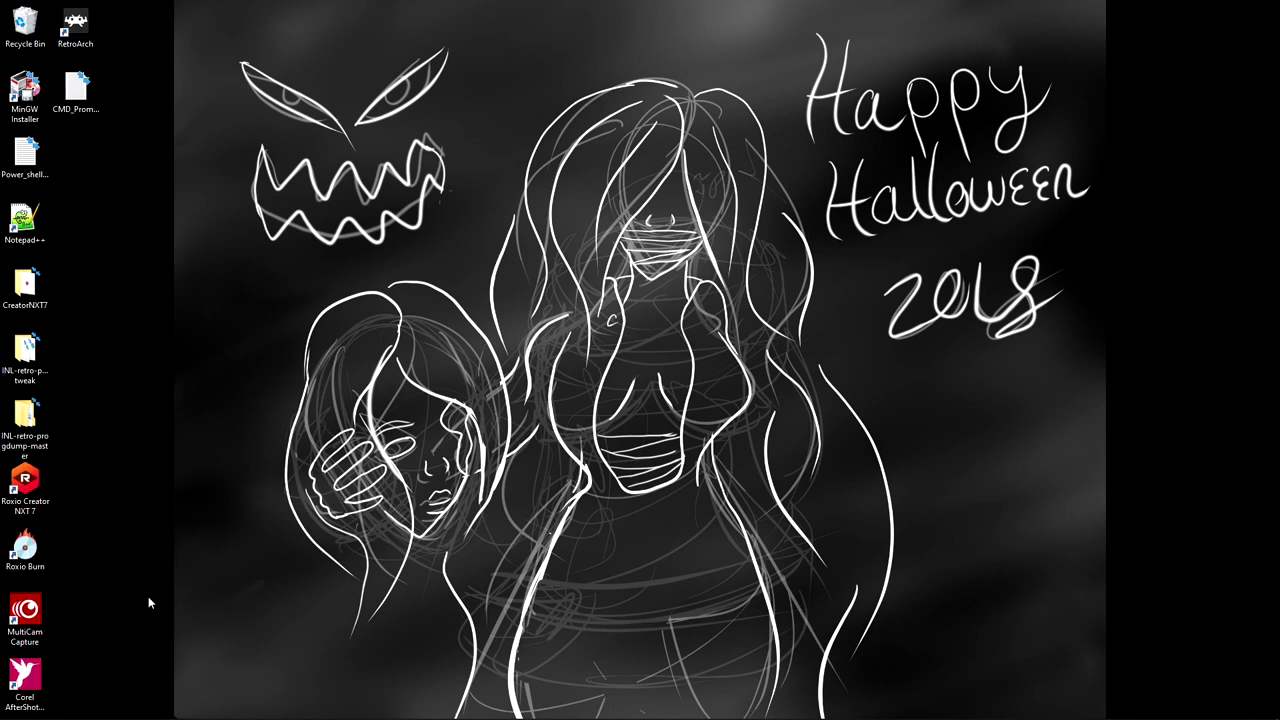
pyautogui.moveTo(123, 689); pyautogui.dragTo(15, 492)
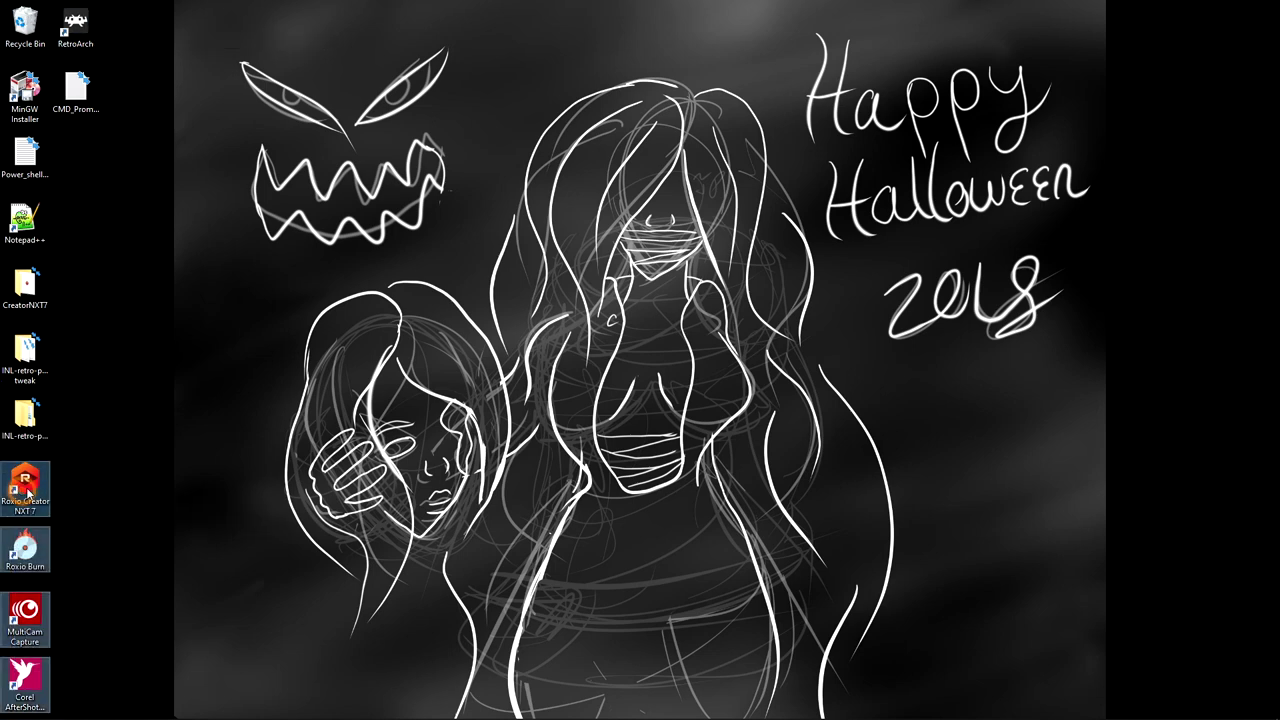
pyautogui.rightClick(24, 494)
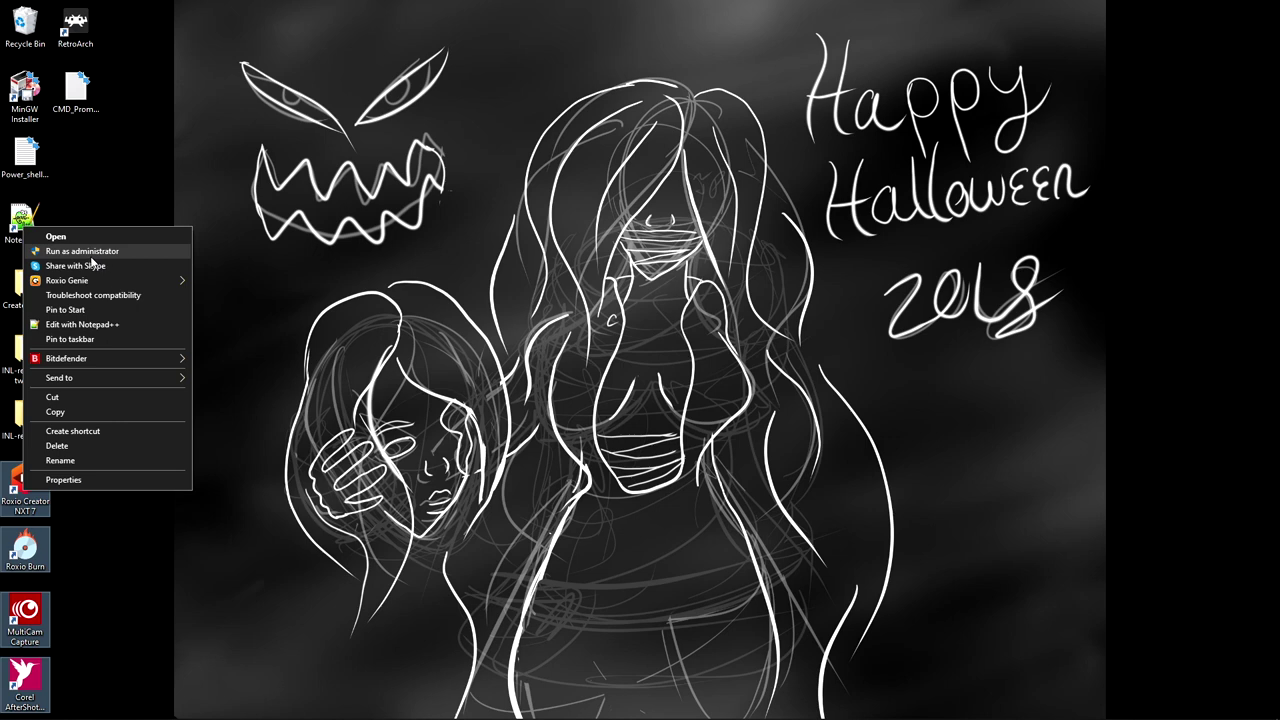
pyautogui.click(320, 415)
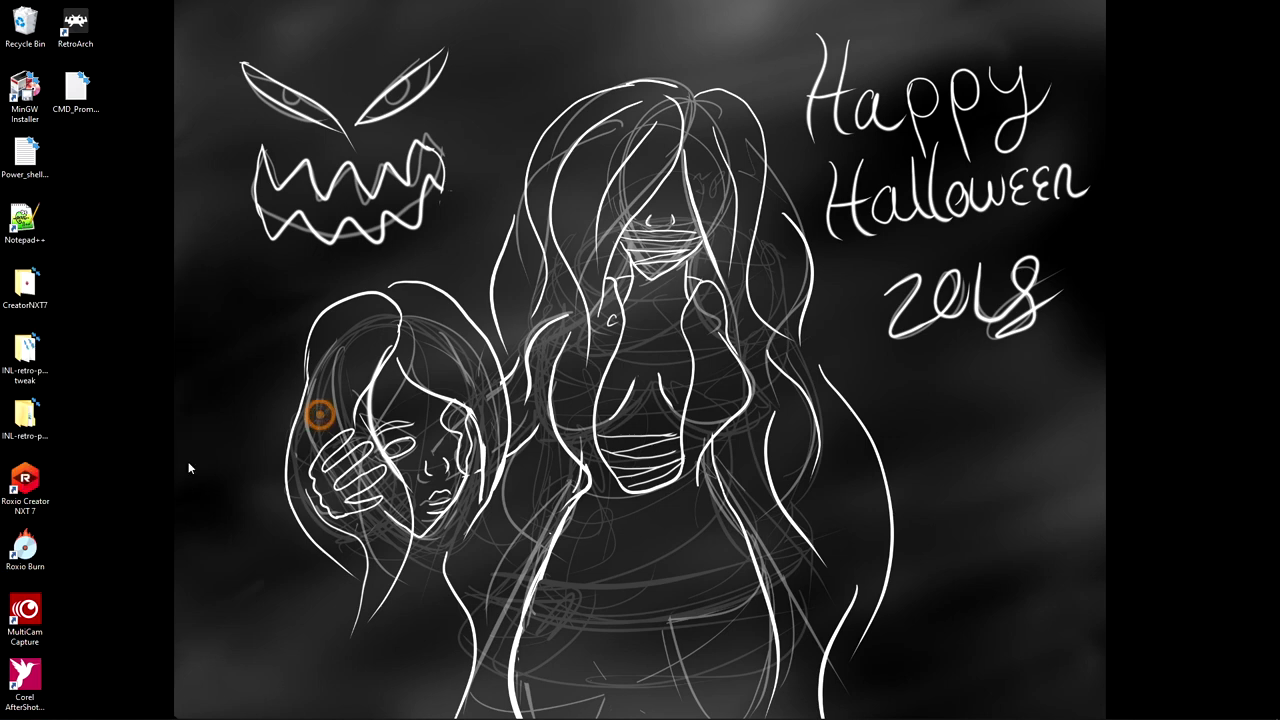
# Step: Create a folder named programs on the desktop
pyautogui.rightClick(79, 516)
pyautogui.moveTo(164, 645)
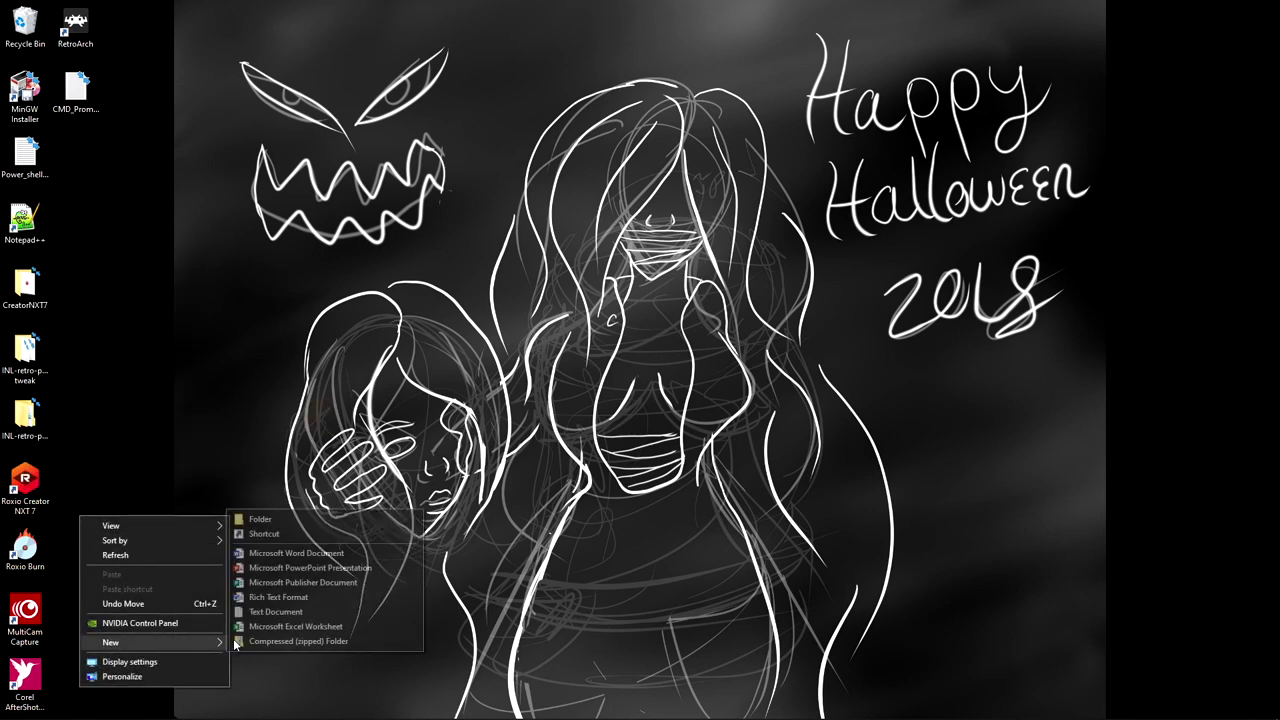
pyautogui.click(250, 516)
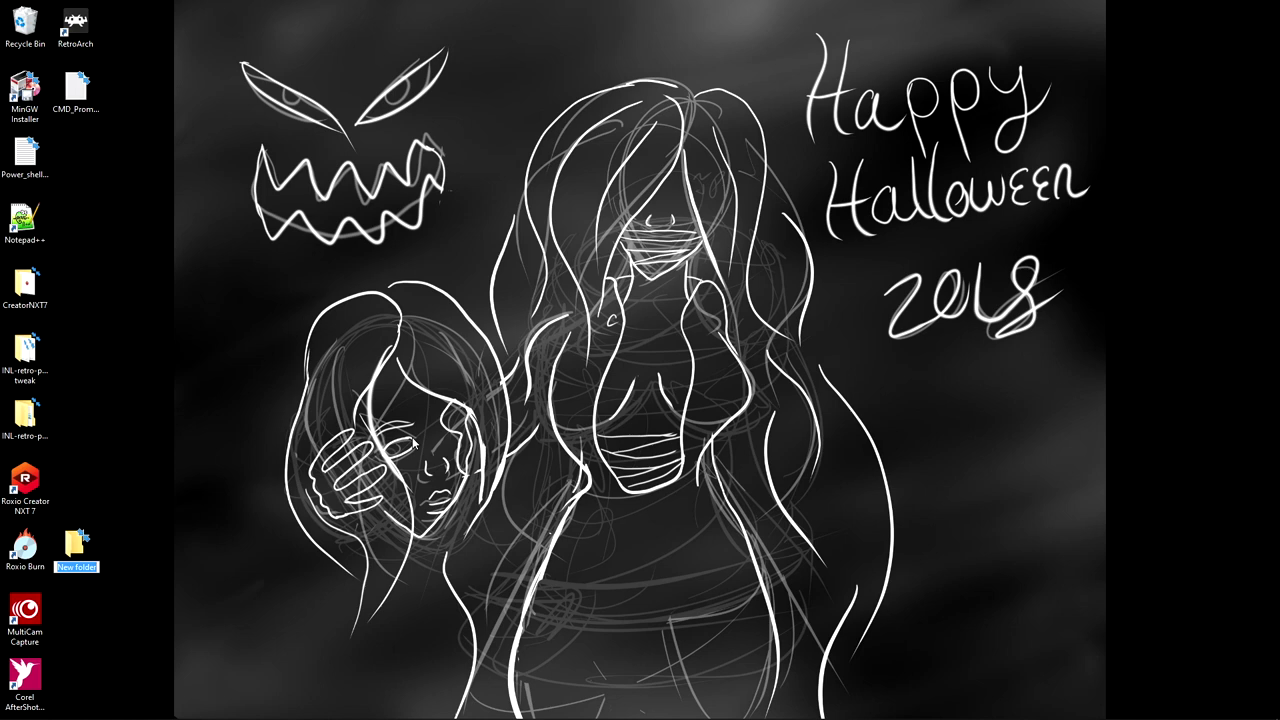
pyautogui.write('programs')
pyautogui.press('Return')
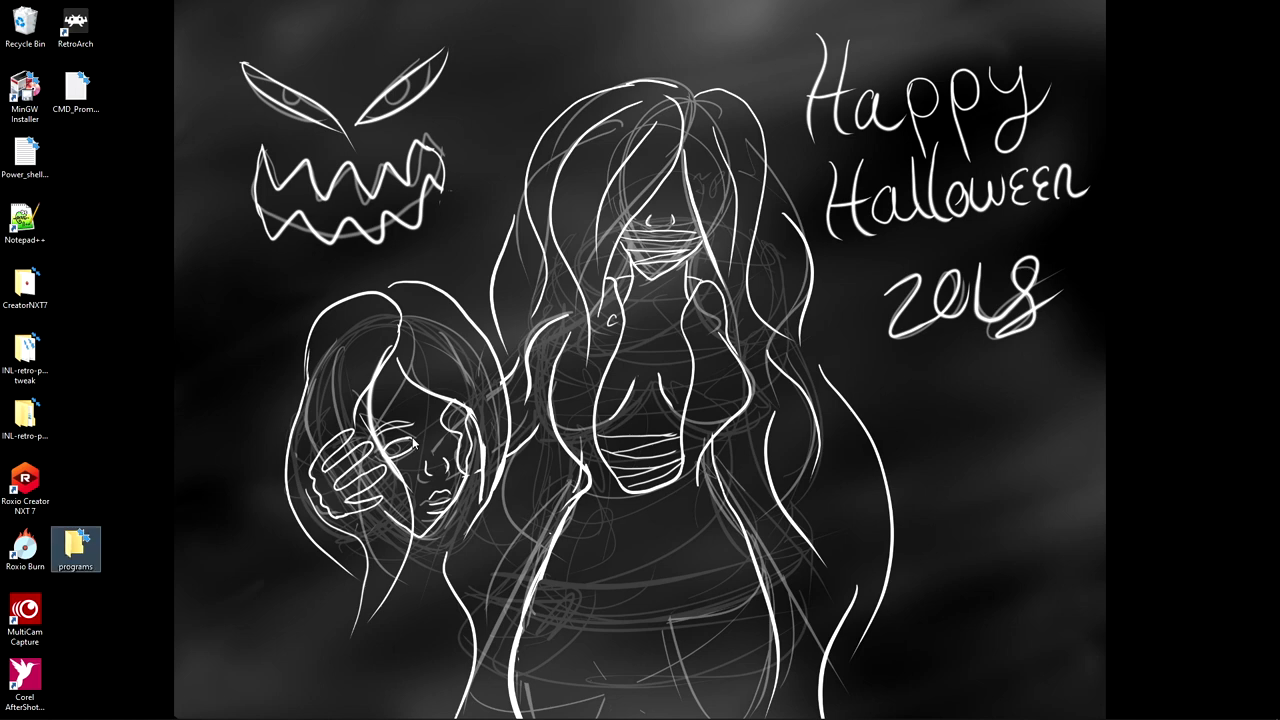
# Step: Move the Roxio Creator NXT 7, Roxio Burn, MultiCam Capture, Corel AfterShot and MinGW Installer shortcuts into the programs folder
pyautogui.moveTo(64, 697)
pyautogui.mouseDown()
pyautogui.moveTo(8, 595)
pyautogui.moveTo(10, 554)
pyautogui.moveTo(76, 548)
pyautogui.moveTo(28, 540)
pyautogui.mouseUp()
pyautogui.moveTo(22, 486); pyautogui.dragTo(76, 418)
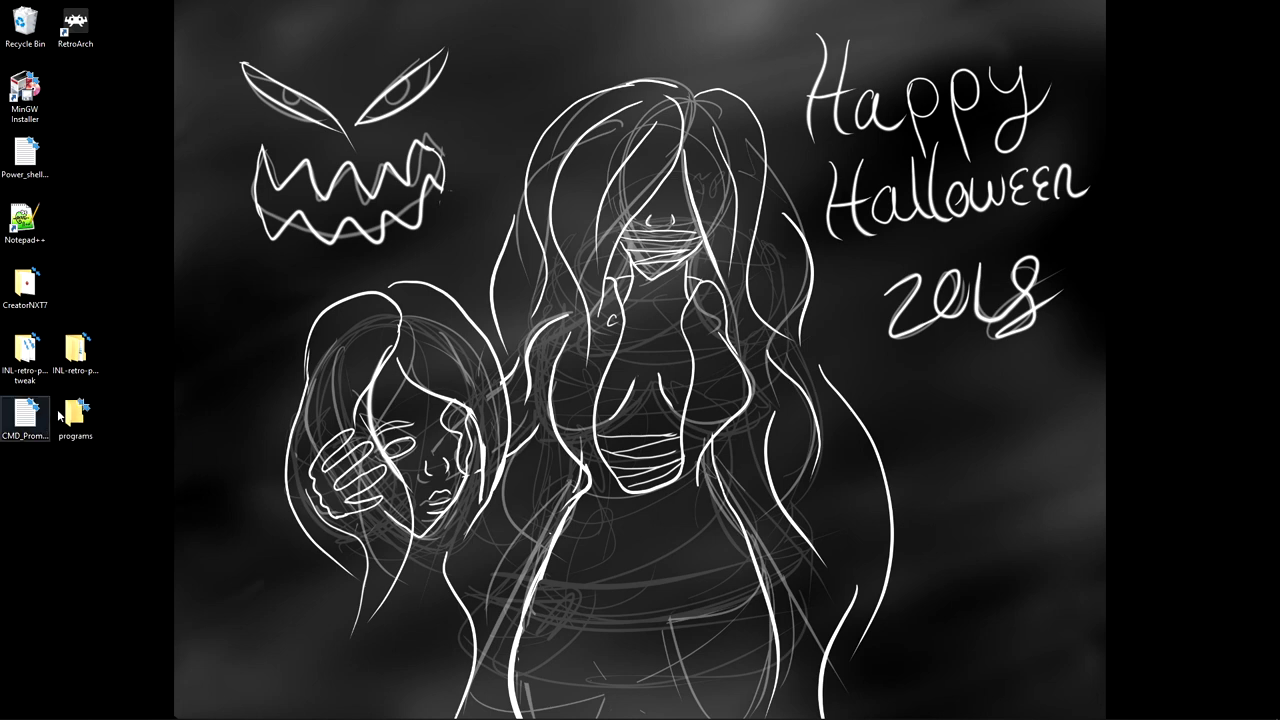
pyautogui.moveTo(25, 92)
pyautogui.mouseDown()
pyautogui.moveTo(188, 300)
pyautogui.moveTo(12, 138)
pyautogui.moveTo(40, 90)
pyautogui.mouseUp()
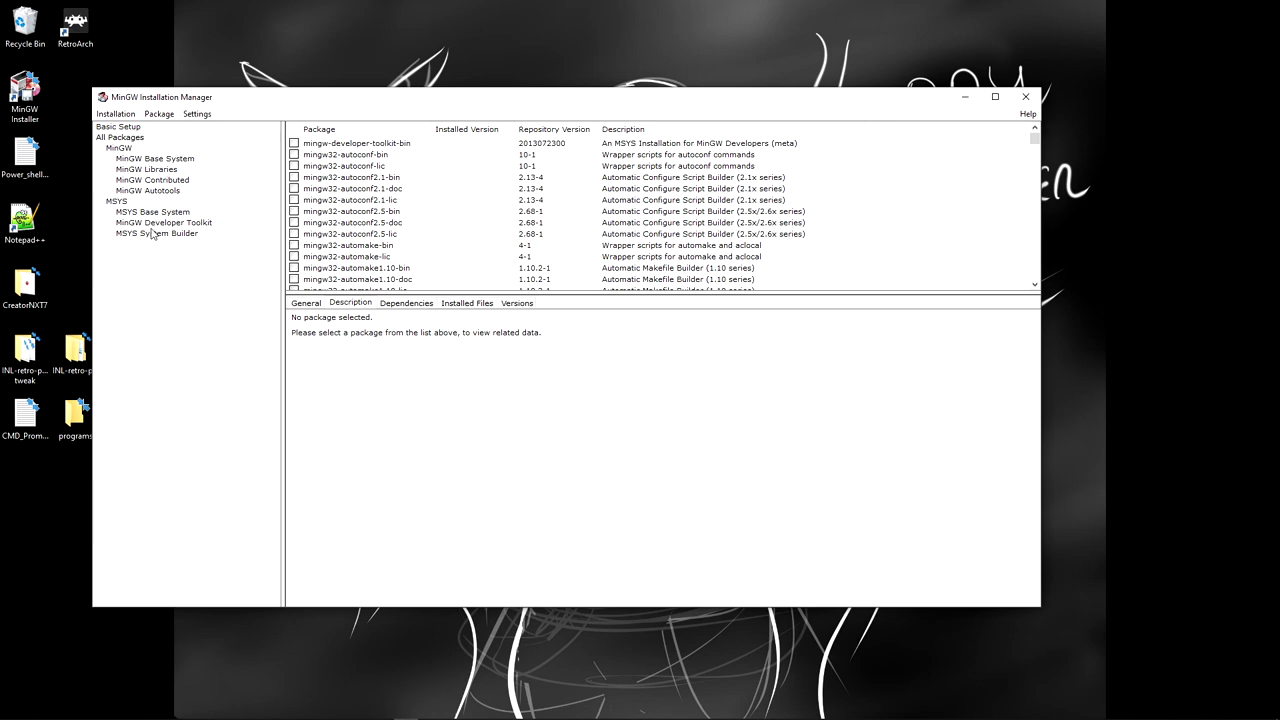
pyautogui.click(1022, 98)
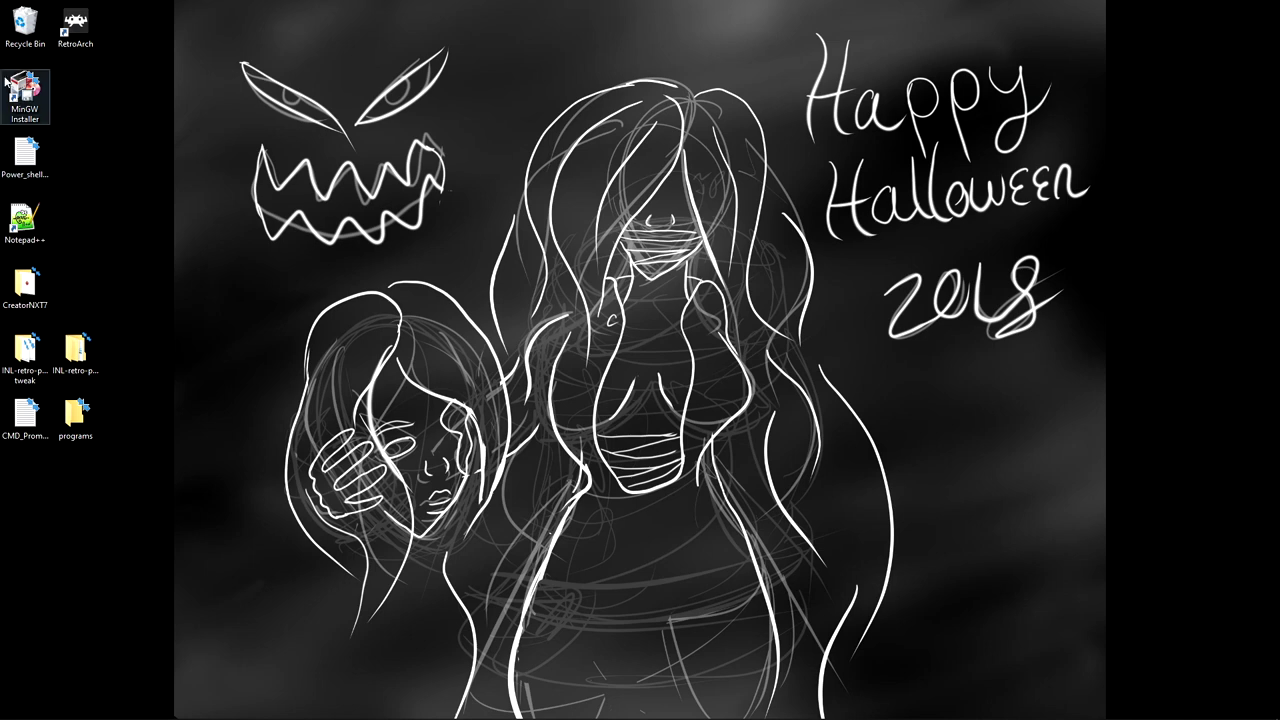
pyautogui.moveTo(25, 92); pyautogui.dragTo(54, 120)
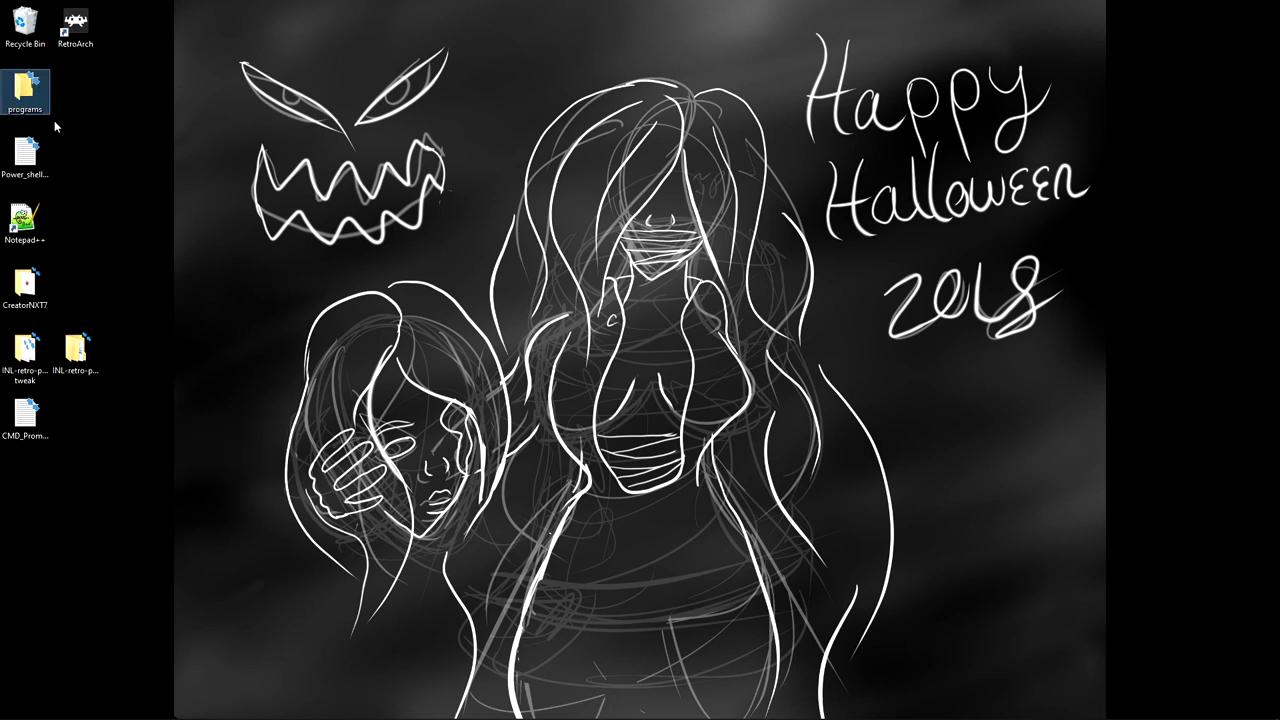
# Step: Sort the desktop icons by name
pyautogui.rightClick(105, 479)
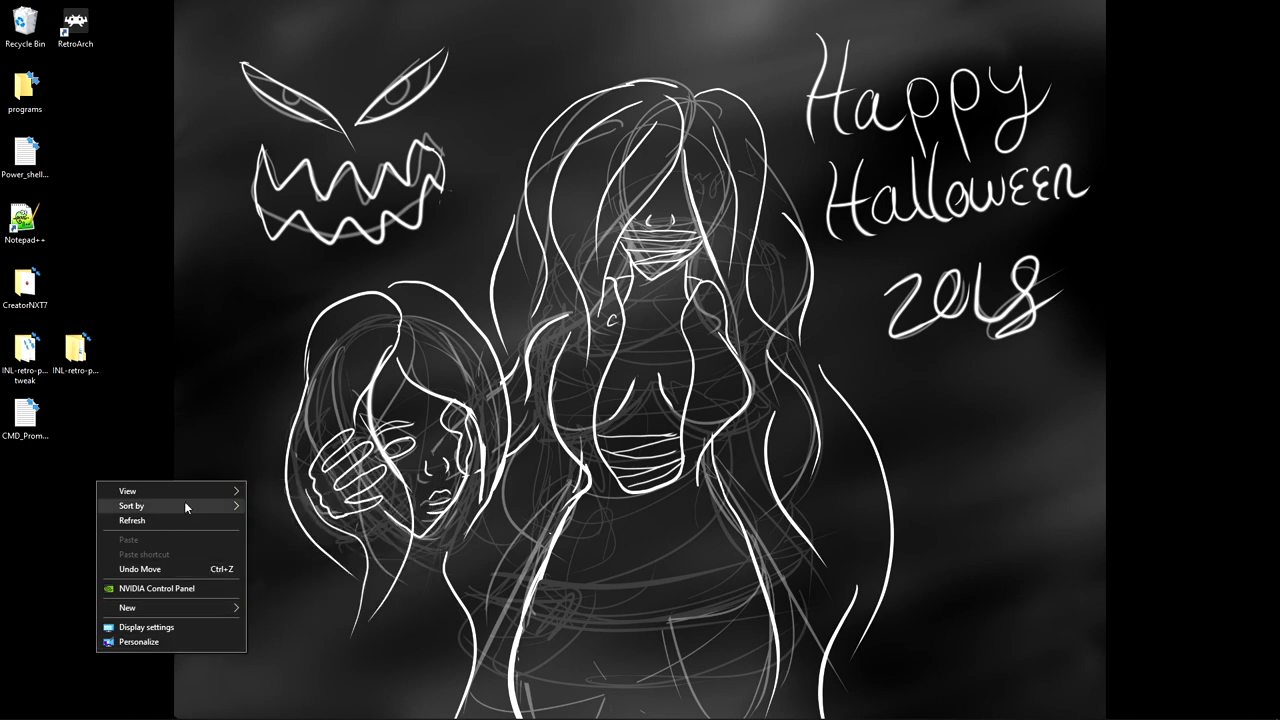
pyautogui.moveTo(184, 503)
pyautogui.click(335, 507)
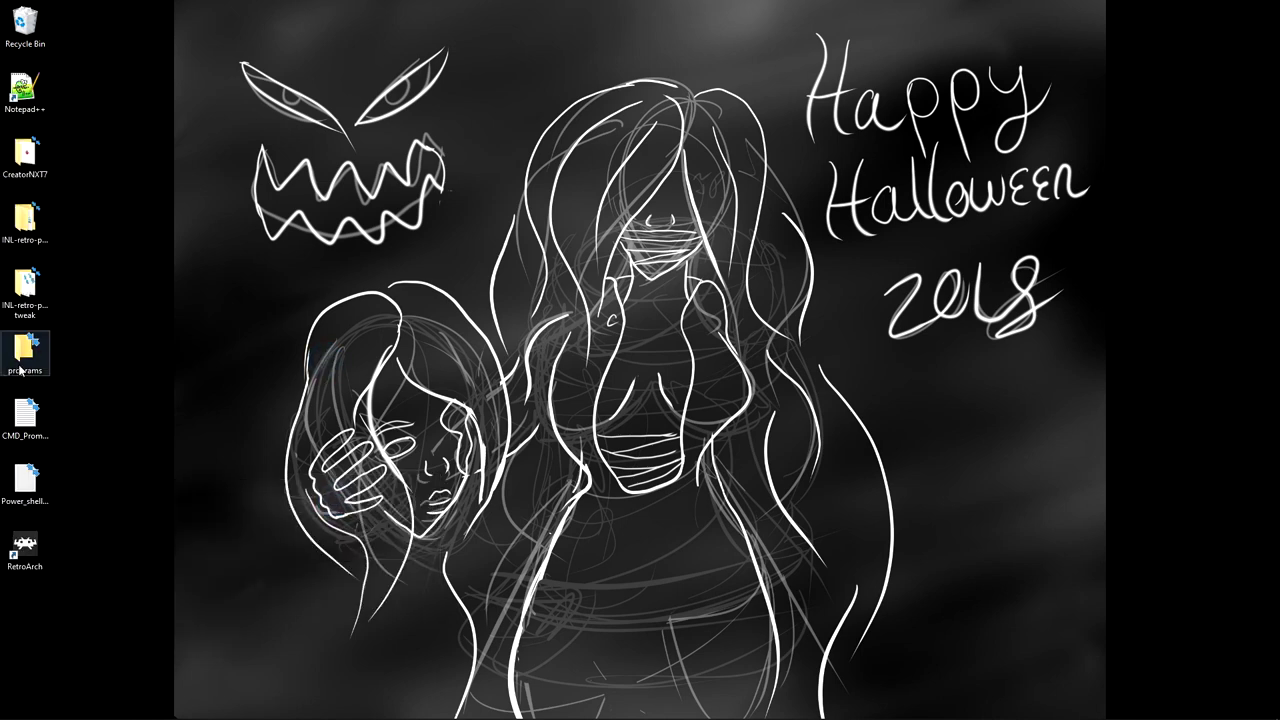
# Step: Replace the outer INL-retro-progdump-master folder on the desktop with its nested folder of the same name, placed above the tweak folder
pyautogui.doubleClick(33, 207)
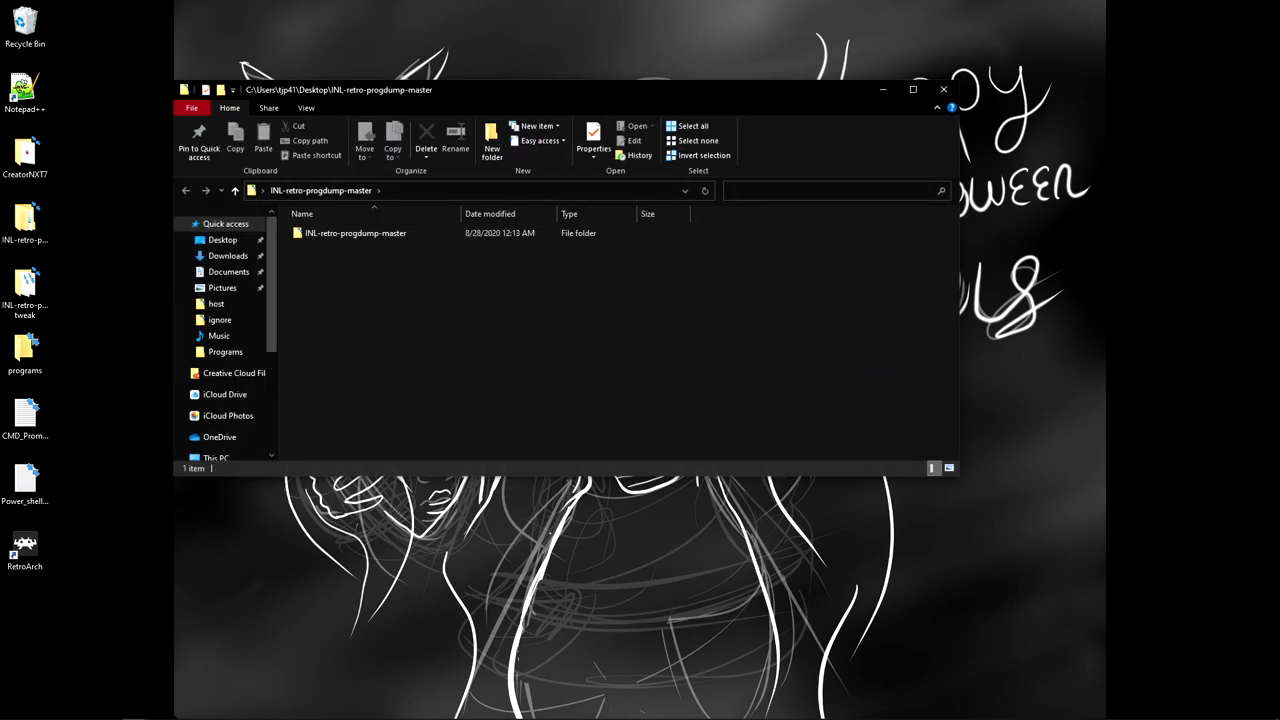
pyautogui.moveTo(459, 98); pyautogui.dragTo(692, 92)
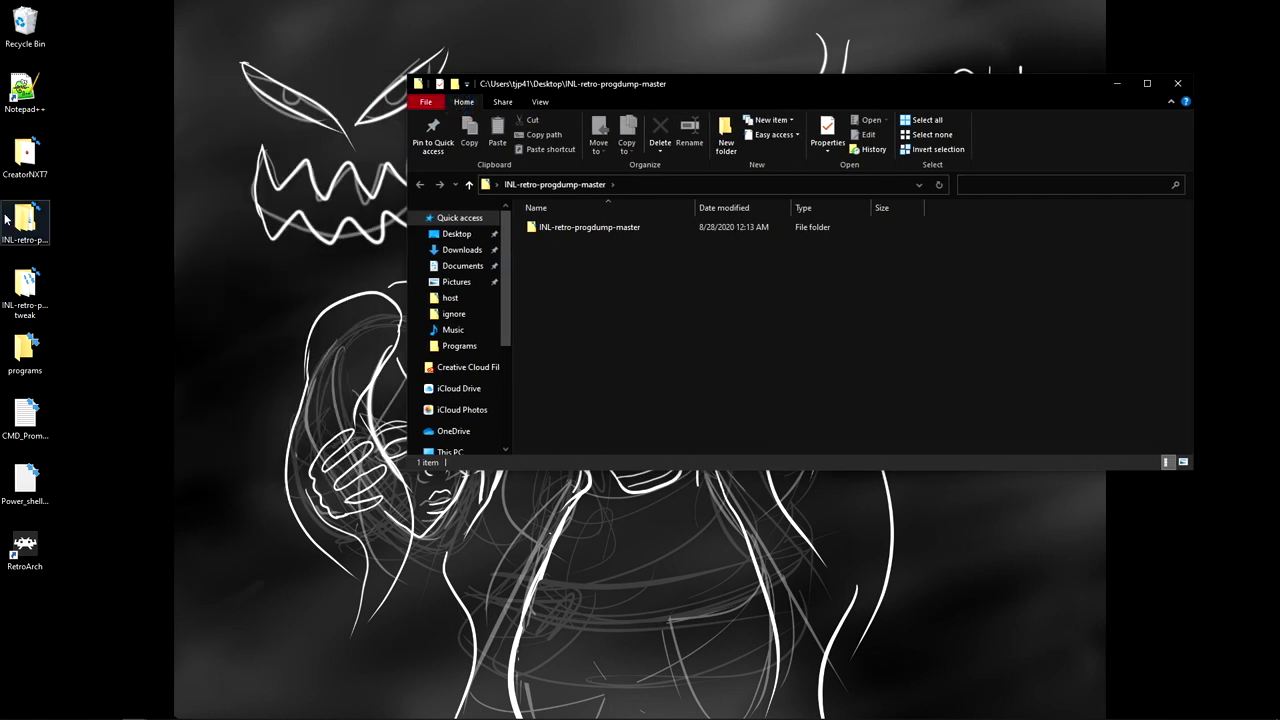
pyautogui.moveTo(595, 227); pyautogui.dragTo(82, 656)
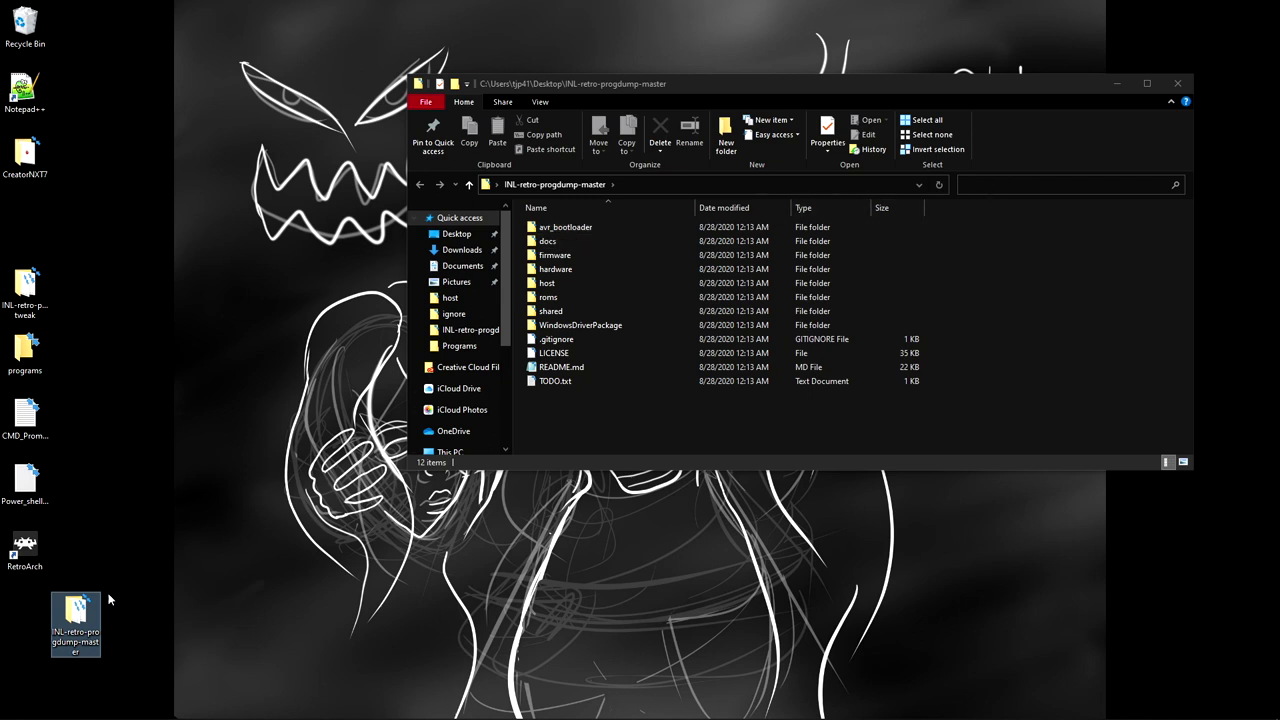
pyautogui.moveTo(86, 626); pyautogui.dragTo(30, 225)
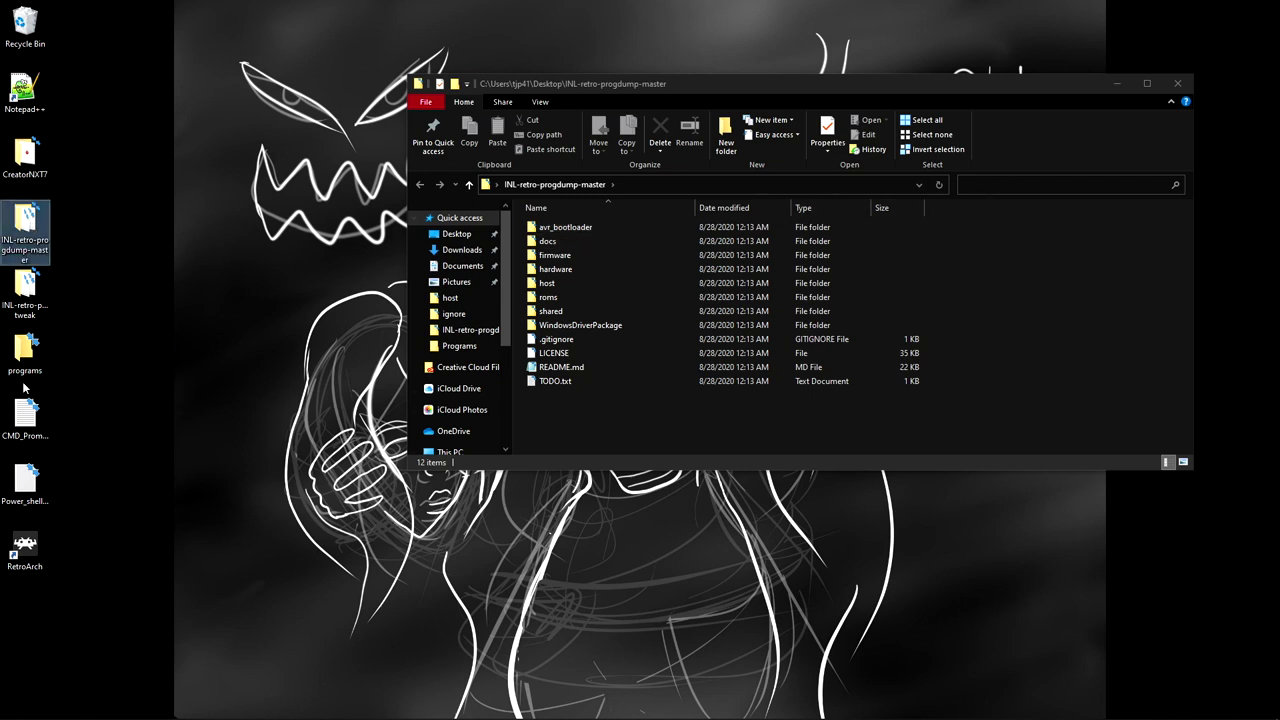
pyautogui.click(171, 384)
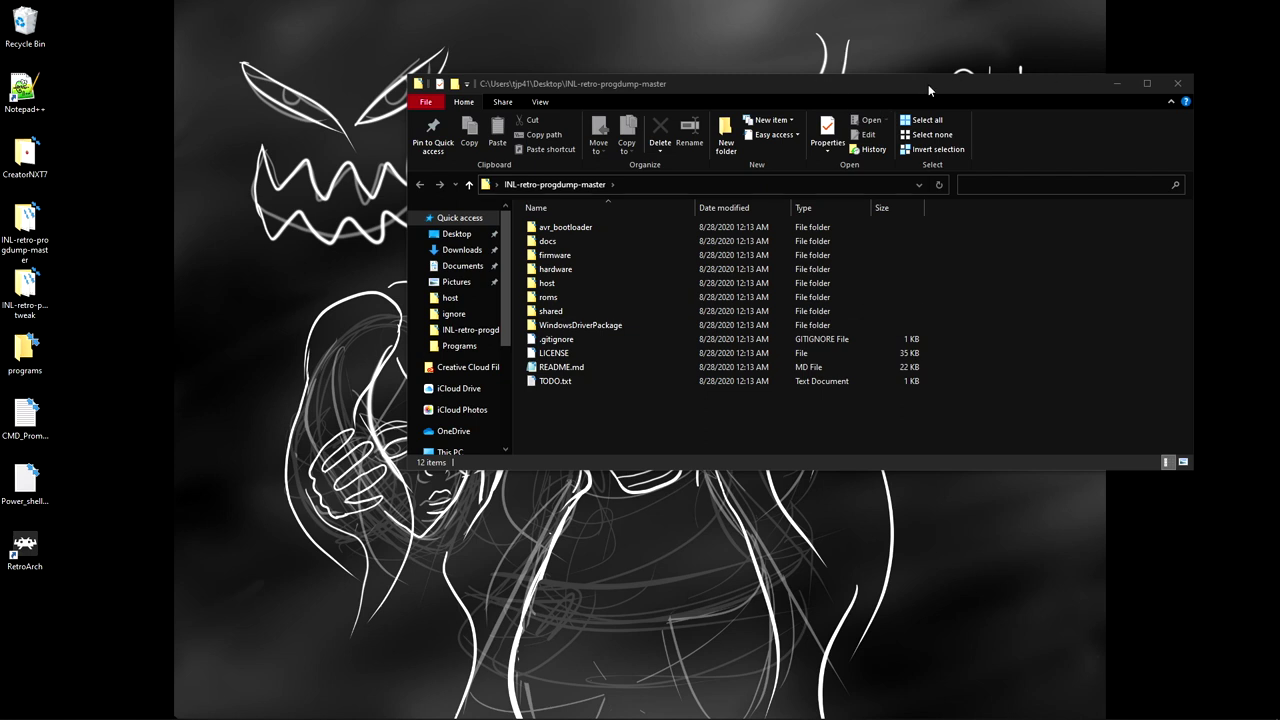
# Step: Open the WindowsDriverPackage folder inside INL-retro-progdump-master
pyautogui.moveTo(928, 86); pyautogui.dragTo(673, 124)
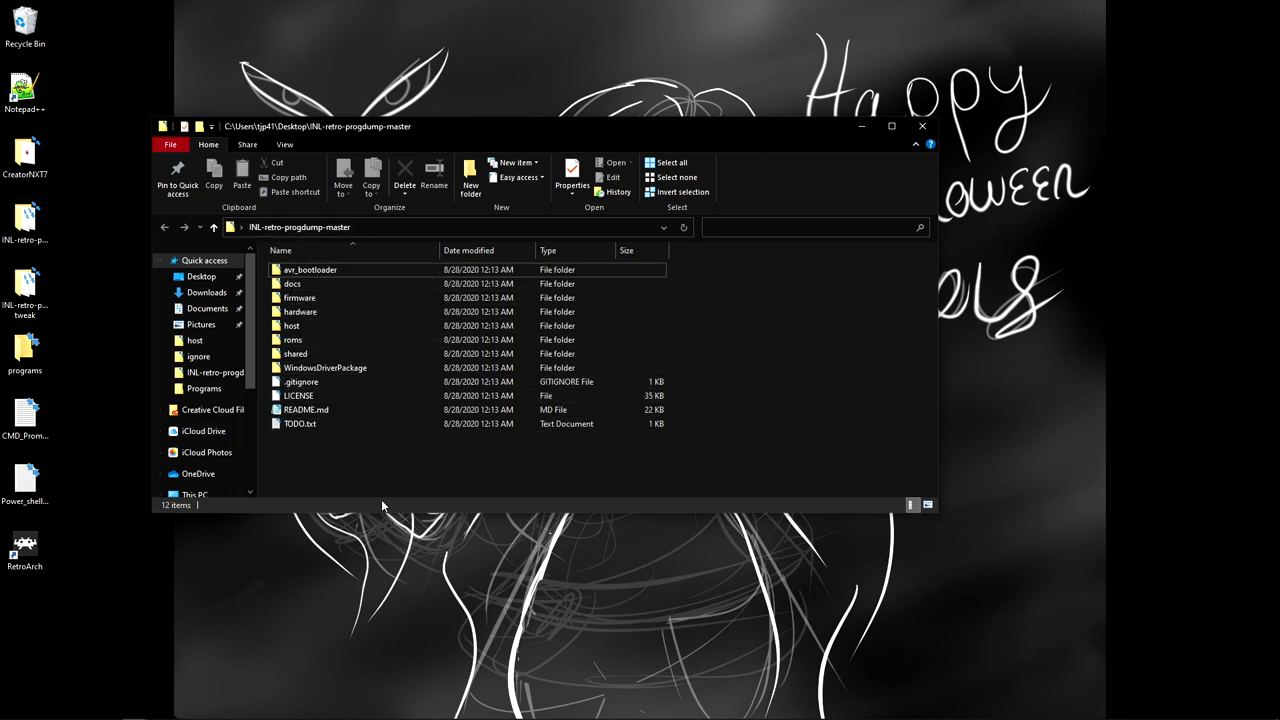
pyautogui.click(337, 424)
pyautogui.click(302, 300)
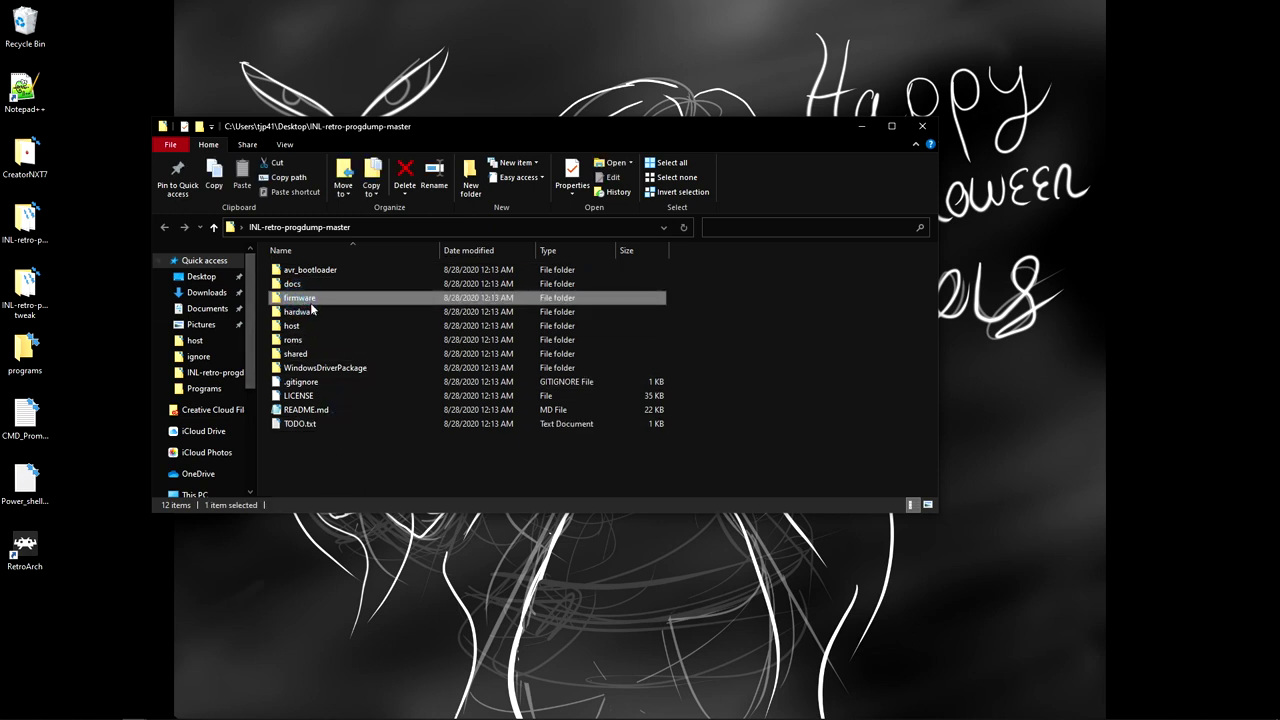
pyautogui.doubleClick(334, 370)
pyautogui.click(334, 370)
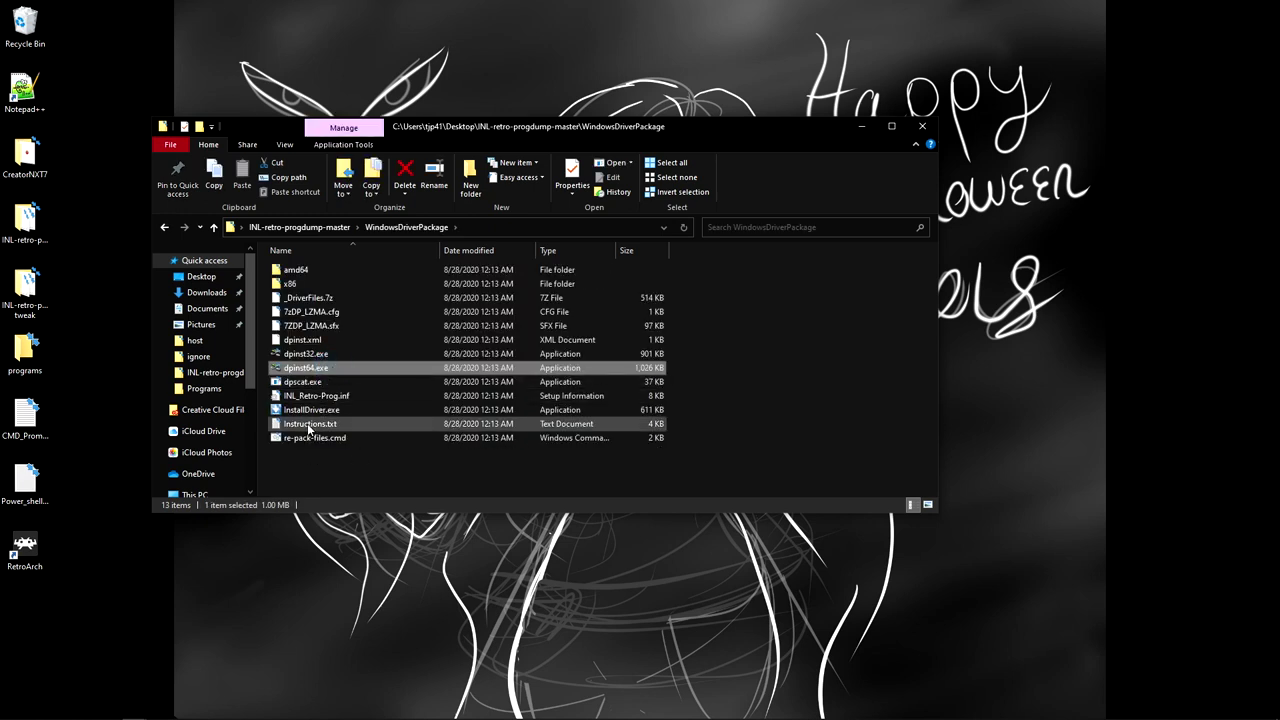
# Step: Run InstallDriver.exe, allow it past the security warning, and complete the Device Driver Installation Wizard
pyautogui.click(307, 412)
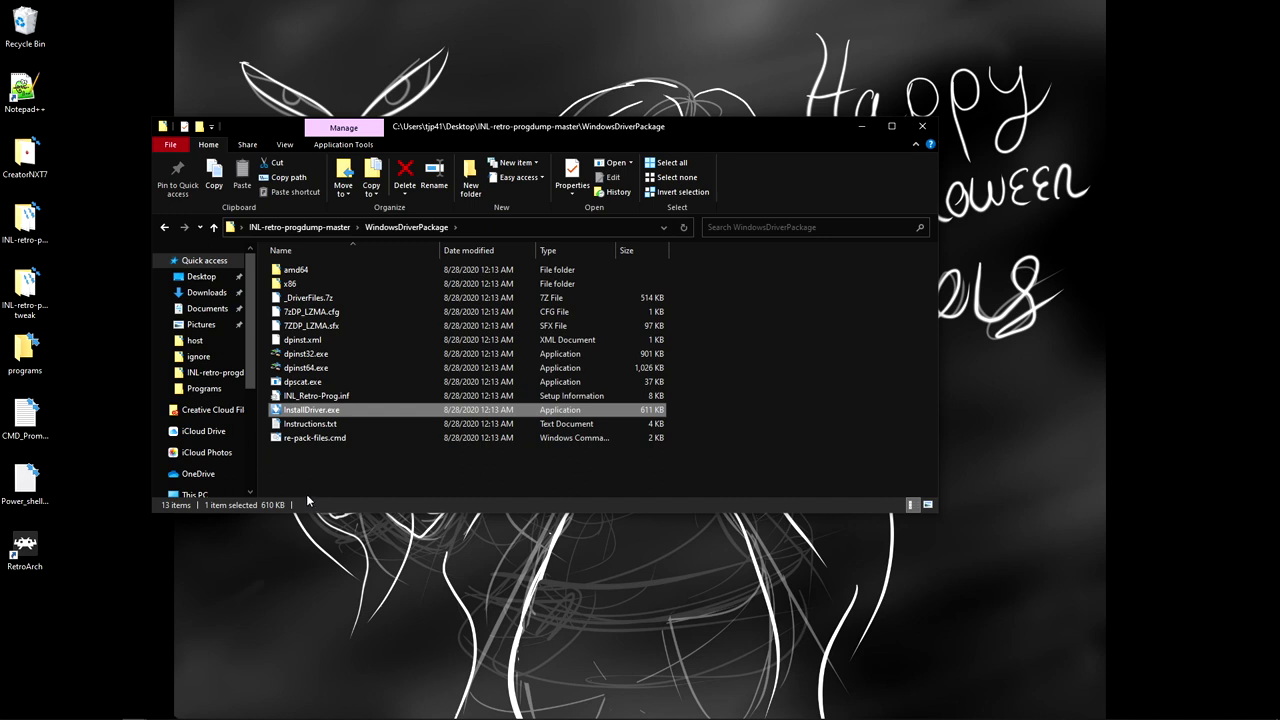
pyautogui.doubleClick(307, 412)
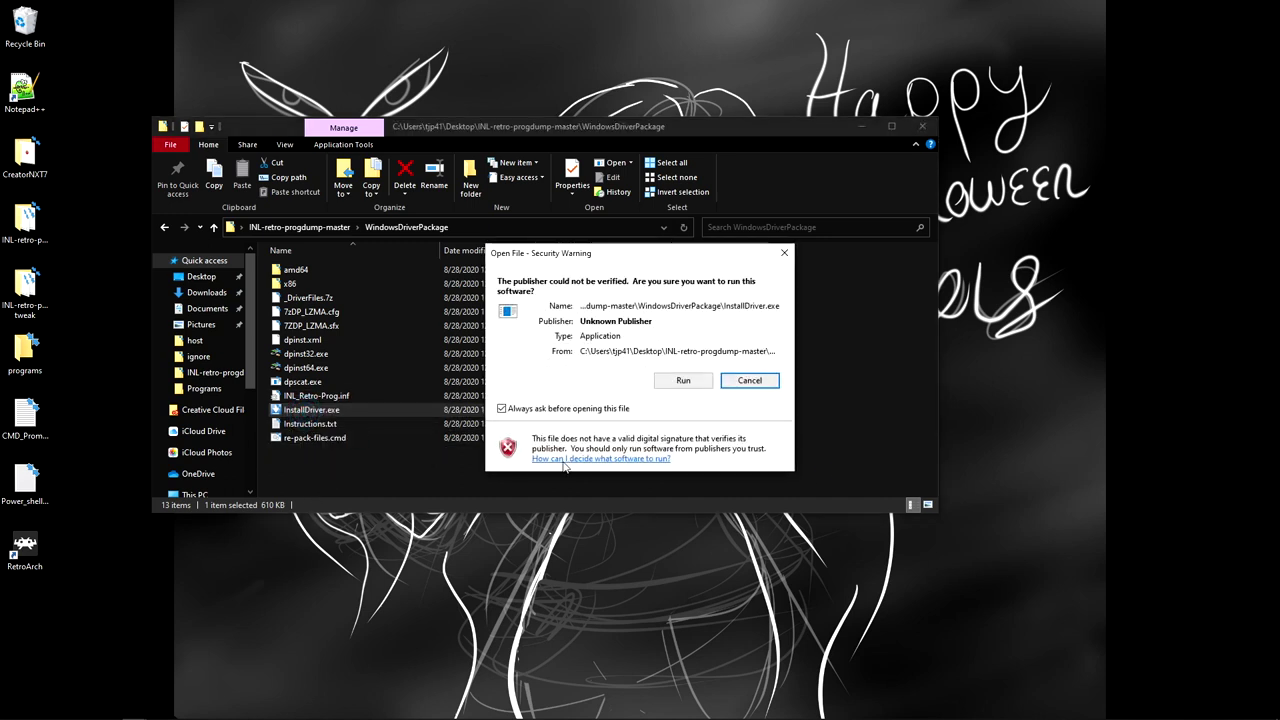
pyautogui.click(683, 381)
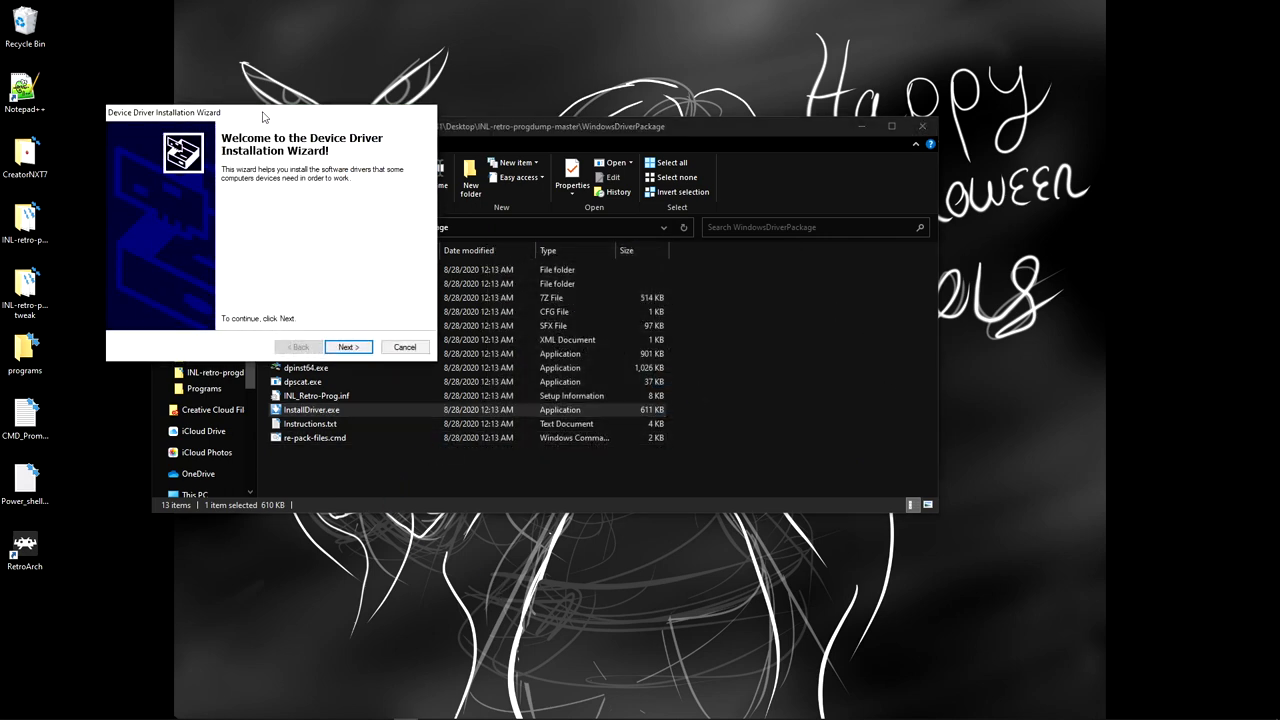
pyautogui.click(347, 347)
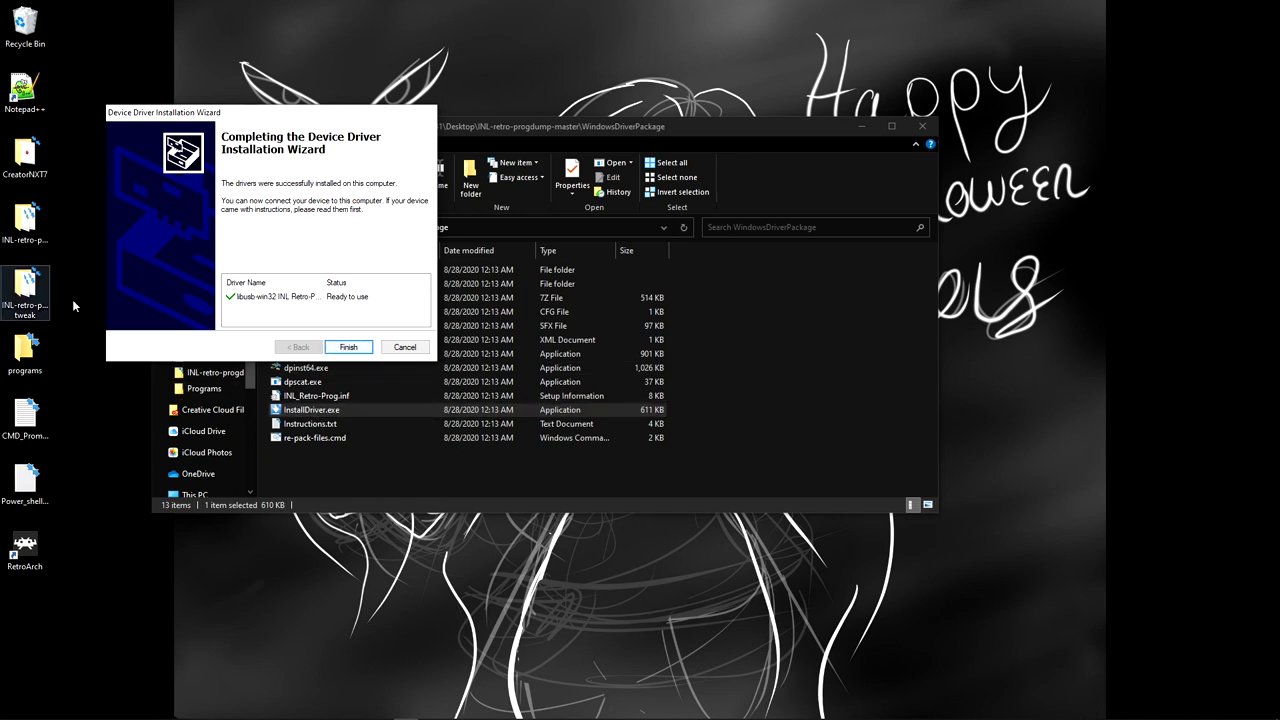
pyautogui.click(347, 347)
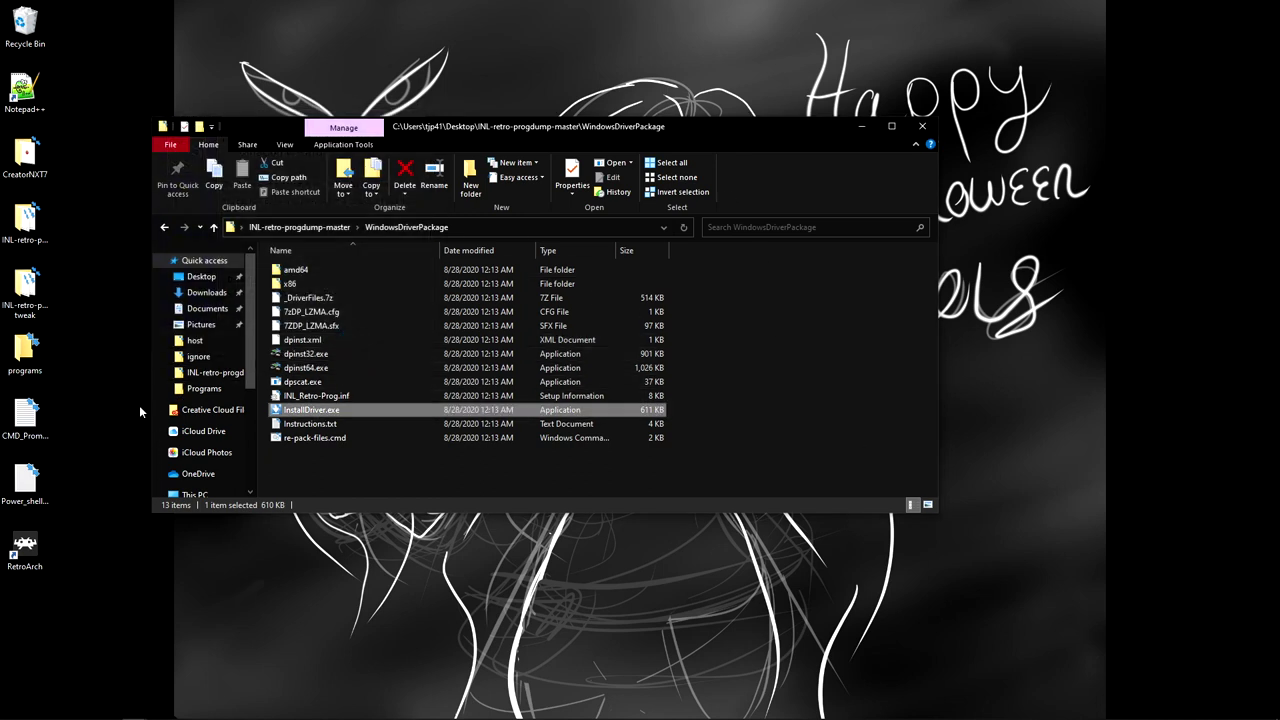
# Step: Return to INL-retro-progdump-master, open its host folder, and create a text document there named Main.txt
pyautogui.click(163, 228)
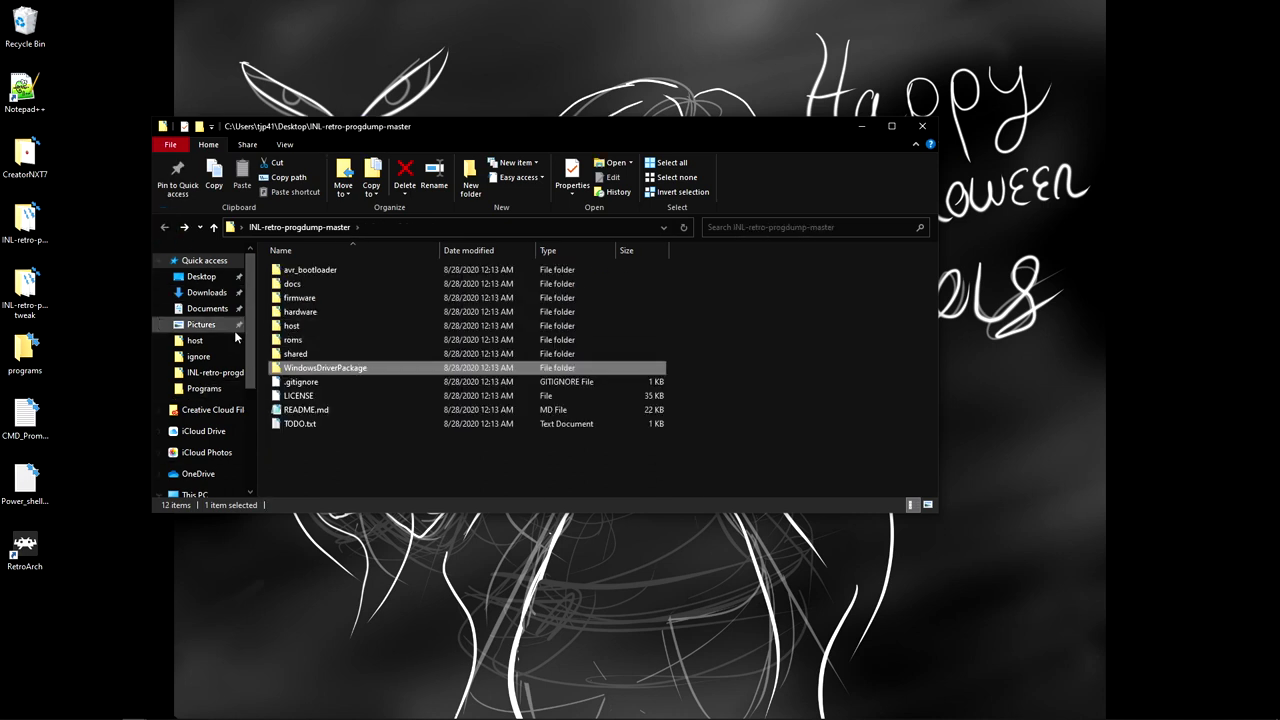
pyautogui.doubleClick(291, 326)
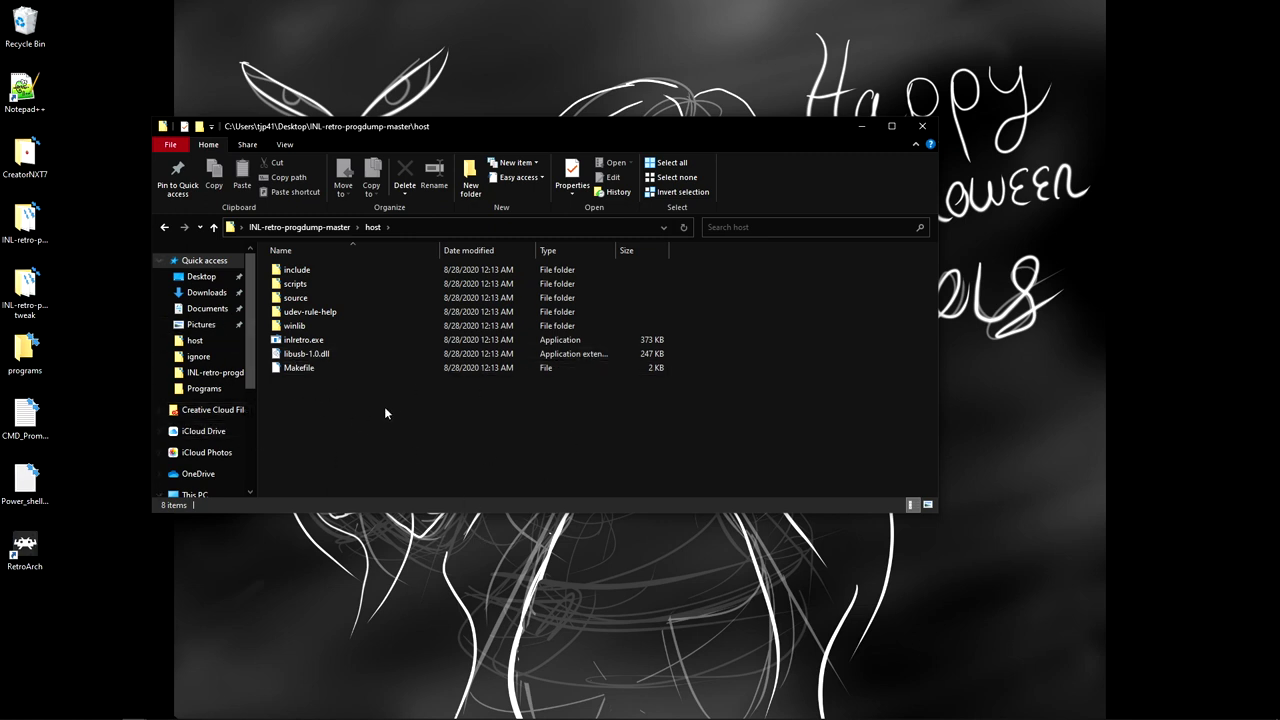
pyautogui.rightClick(320, 399)
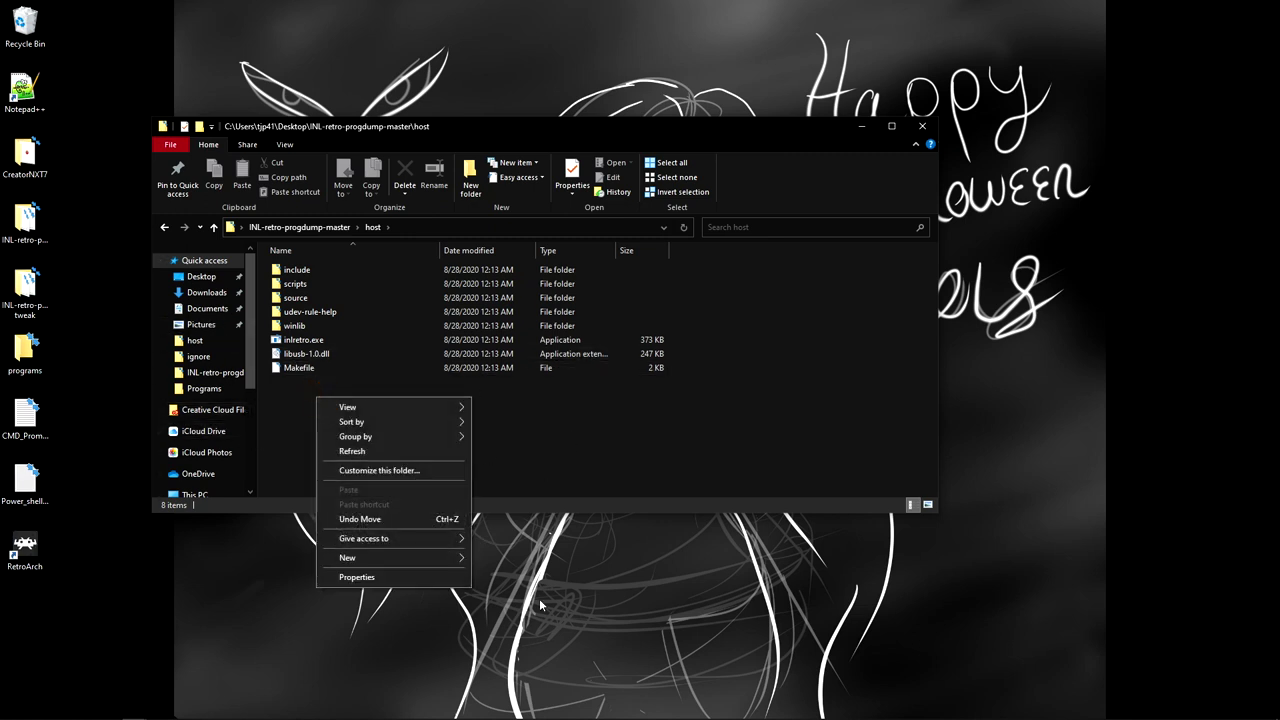
pyautogui.click(281, 440)
pyautogui.rightClick(318, 451)
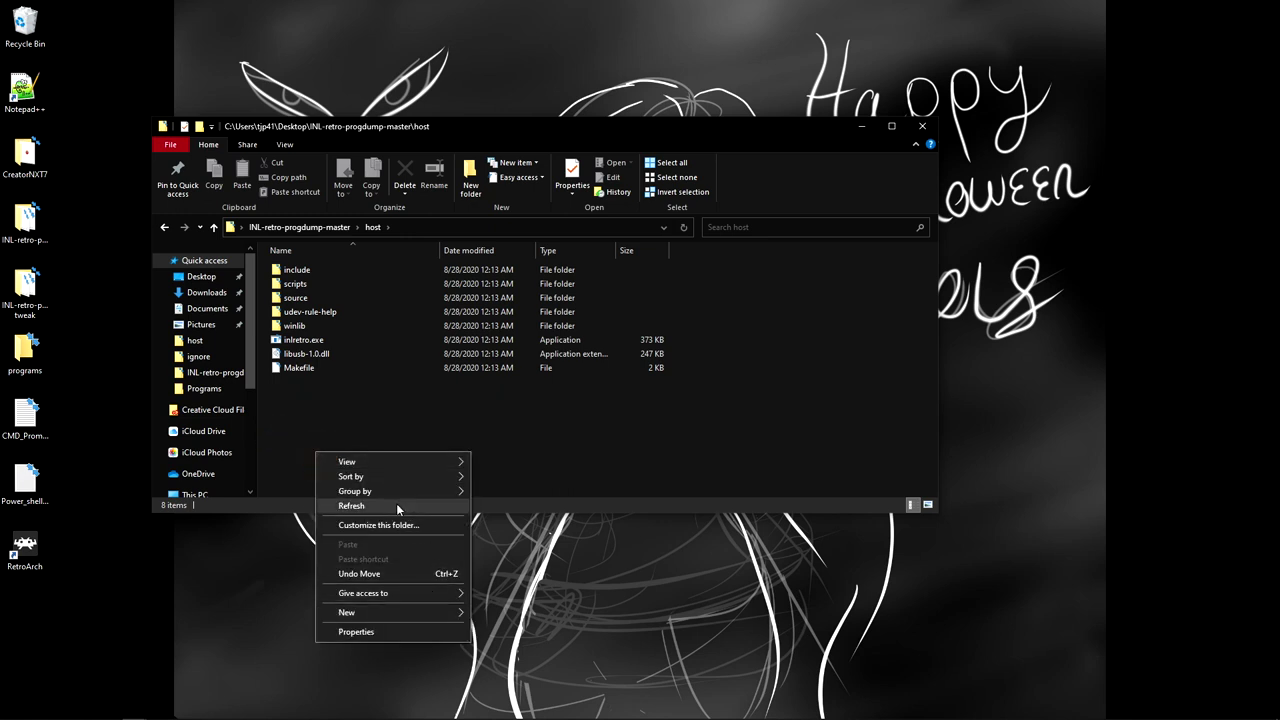
pyautogui.moveTo(408, 610)
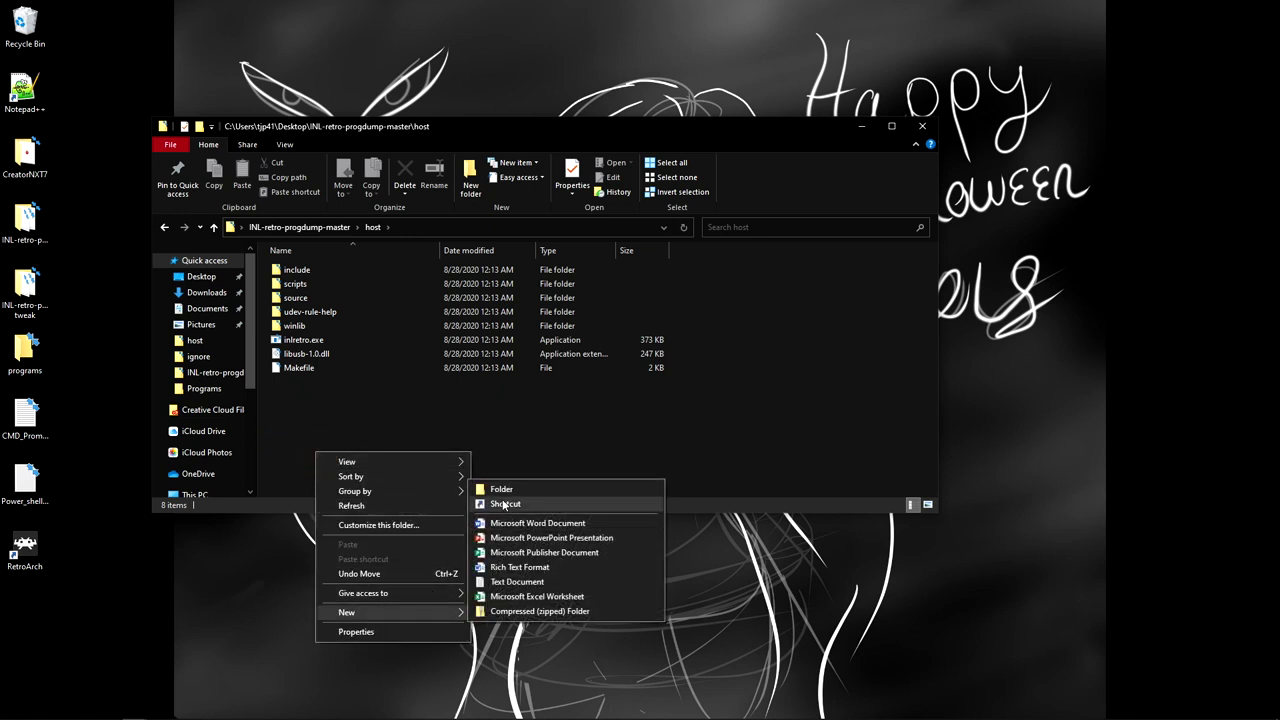
pyautogui.click(519, 582)
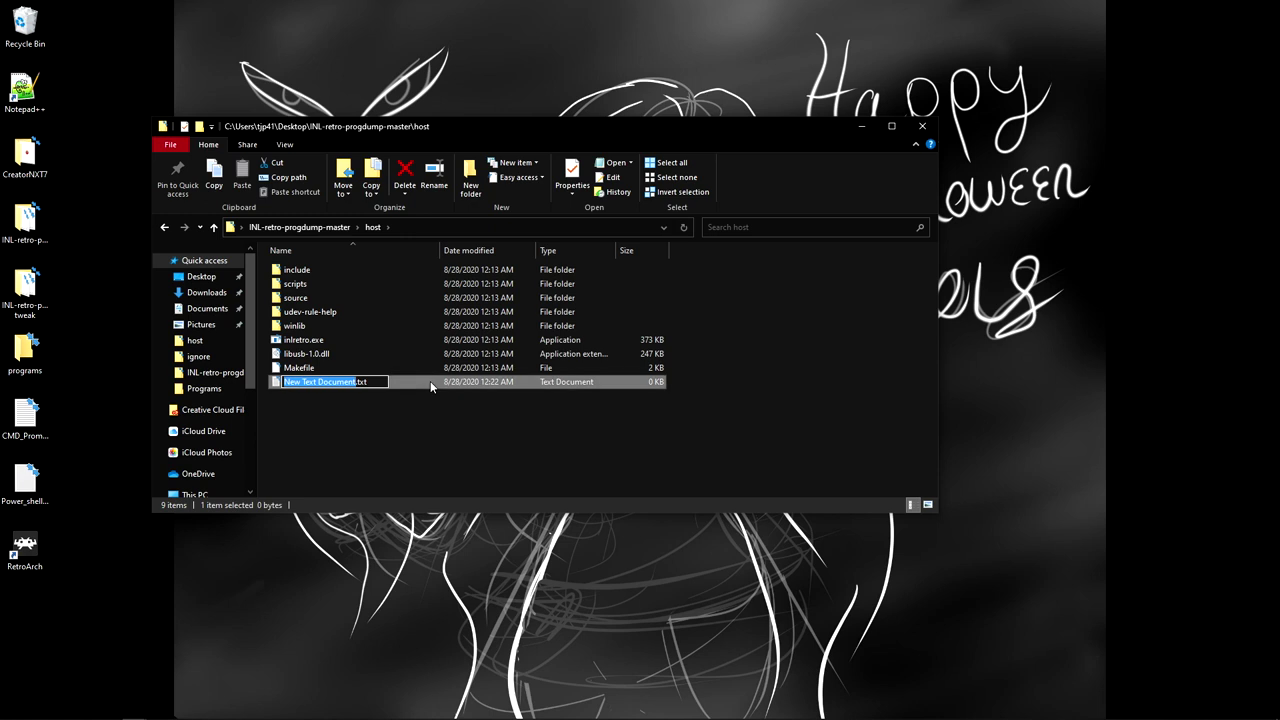
pyautogui.write('Main')
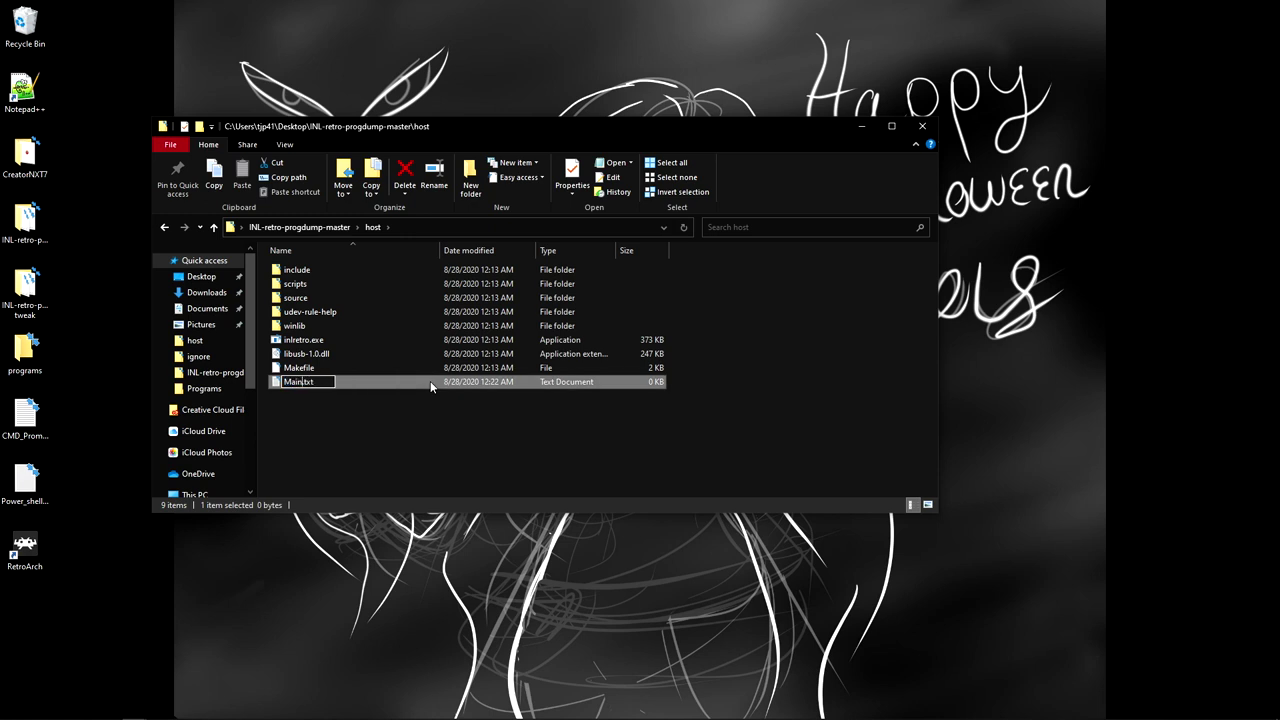
pyautogui.click(312, 400)
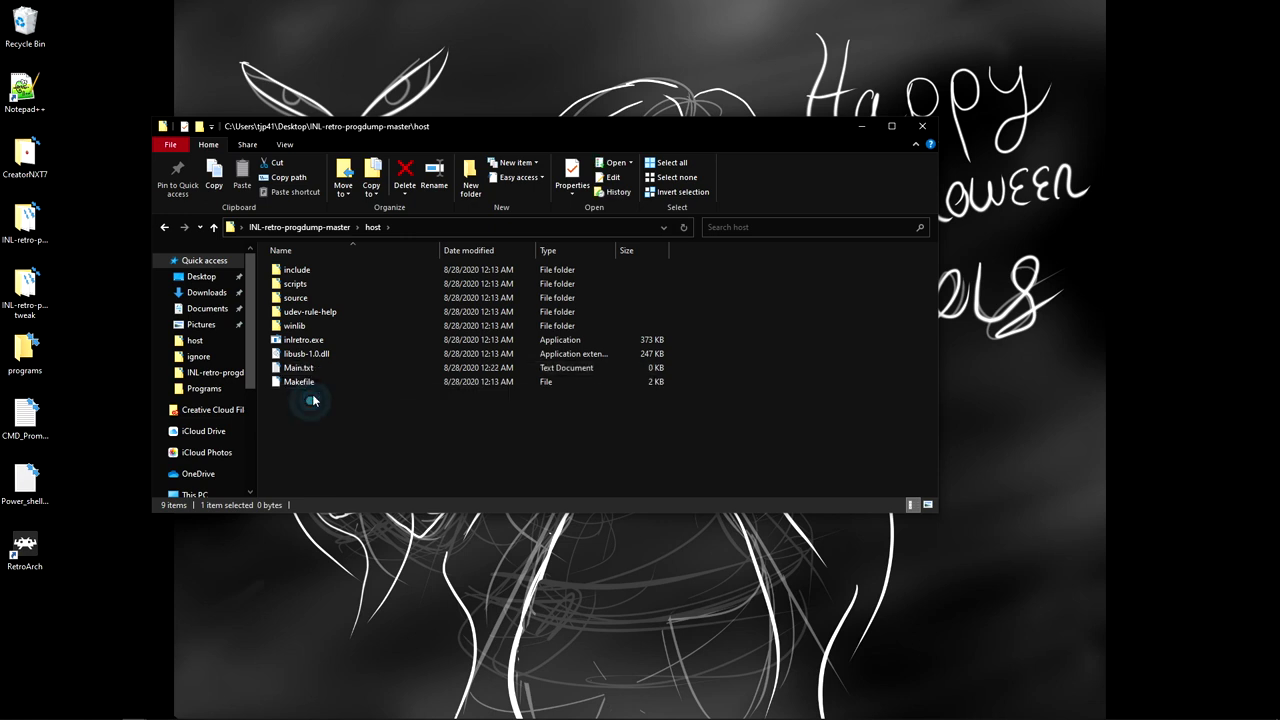
pyautogui.click(302, 370)
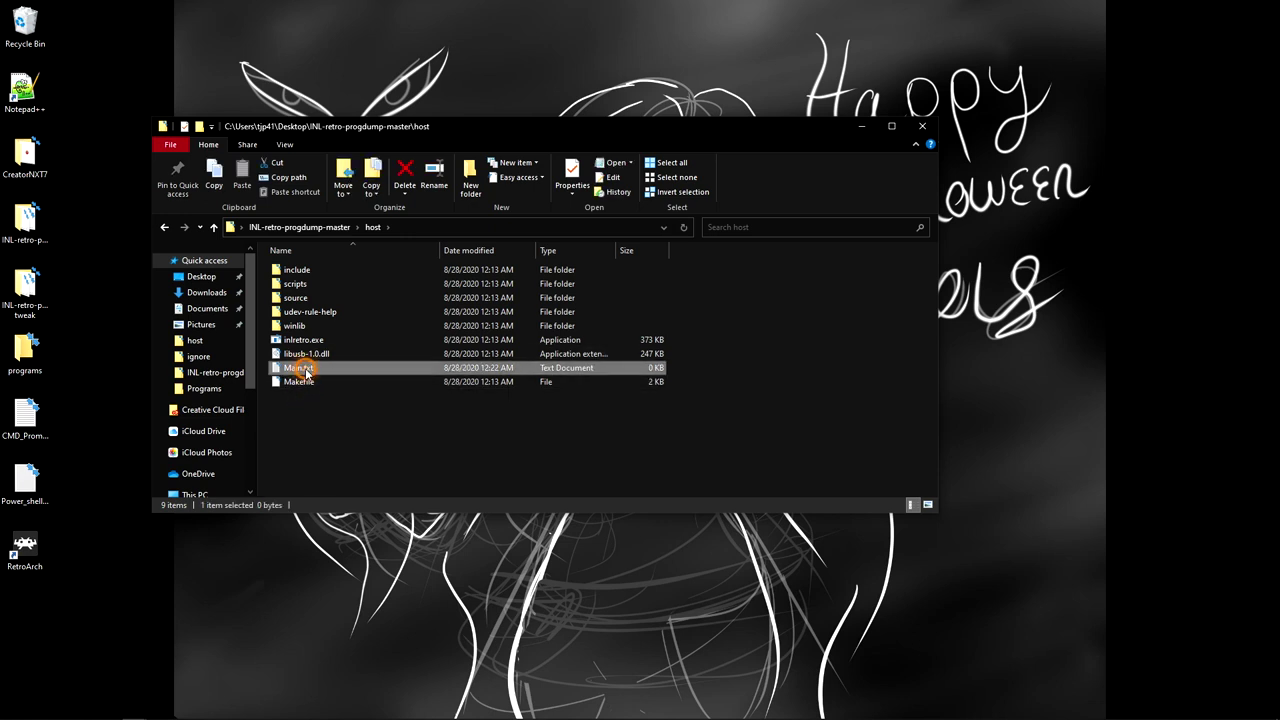
pyautogui.rightClick(306, 371)
pyautogui.click(283, 427)
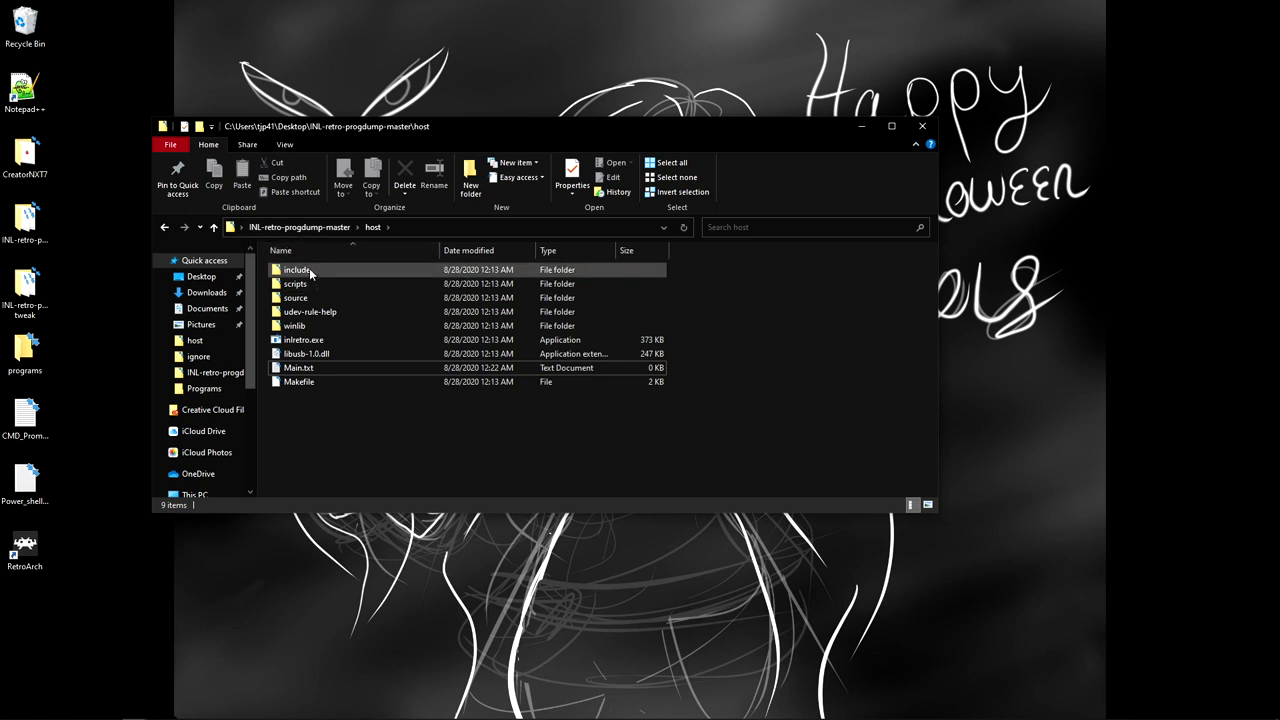
# Step: Create a folder in host, naming it Ripped files at first and renaming it Games
pyautogui.rightClick(309, 436)
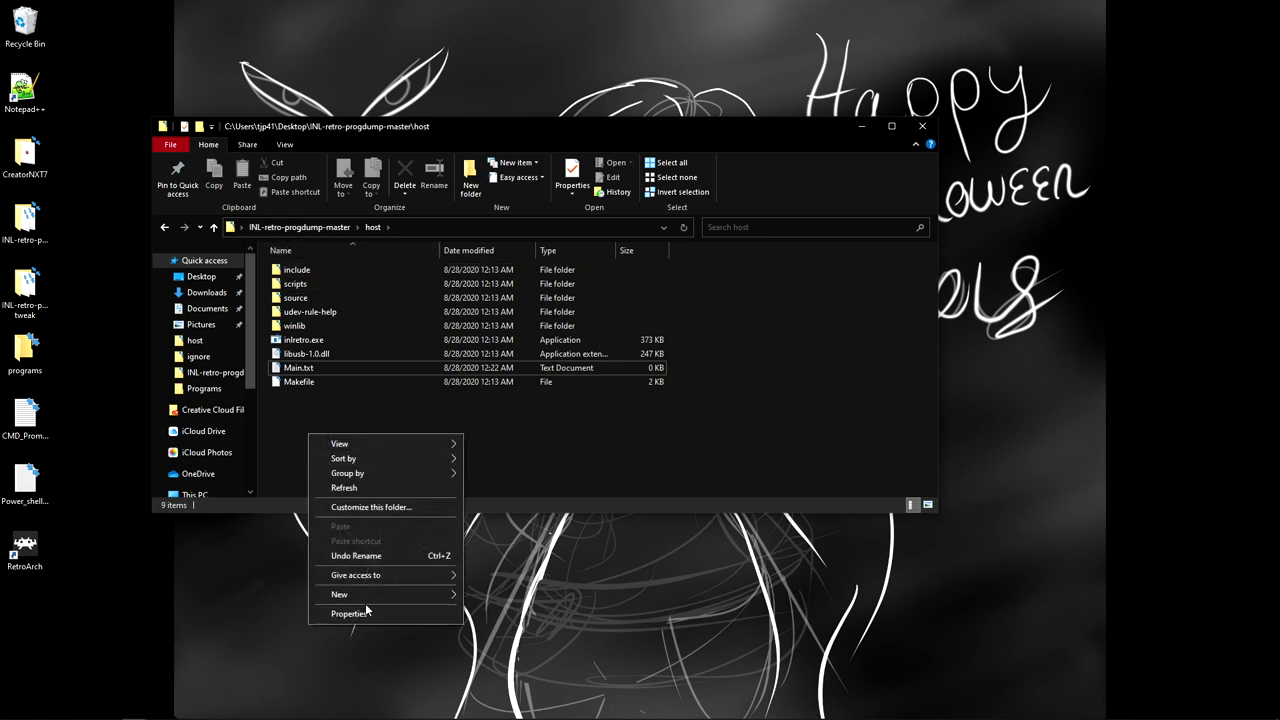
pyautogui.moveTo(360, 594)
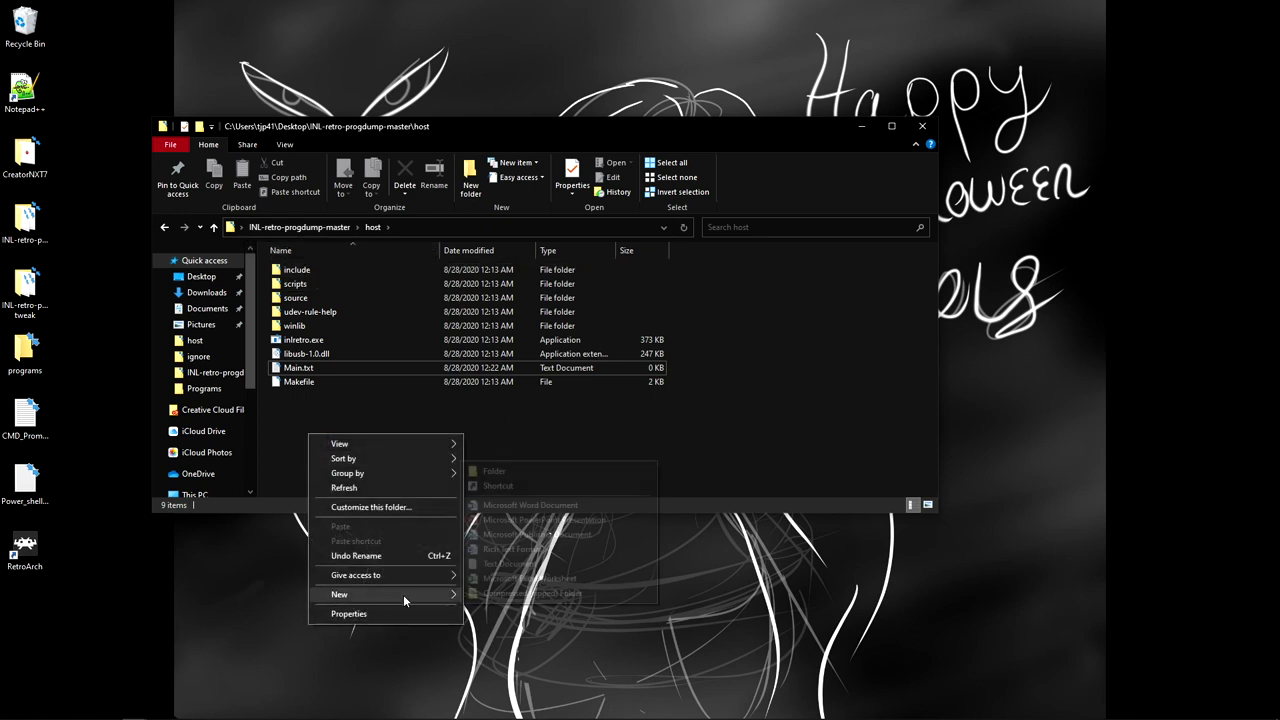
pyautogui.click(495, 472)
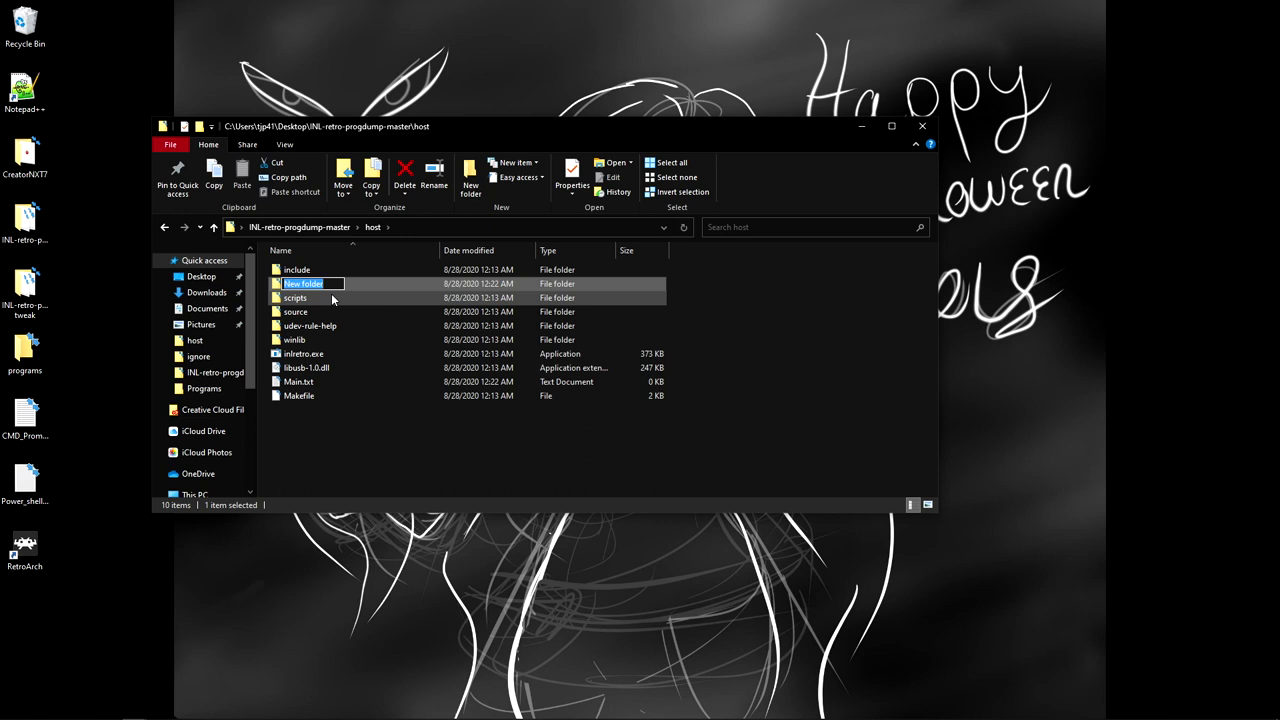
pyautogui.write('Ripped files')
pyautogui.press('Return')
pyautogui.click(320, 285)
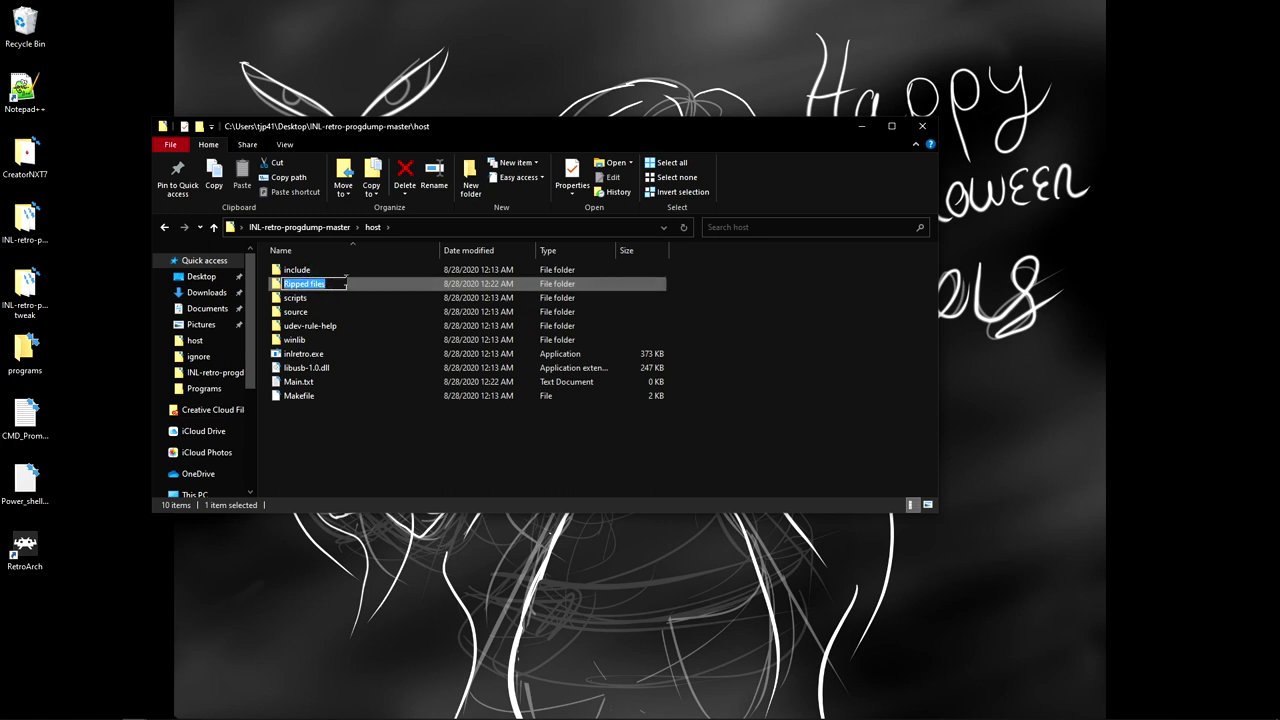
pyautogui.write('Games')
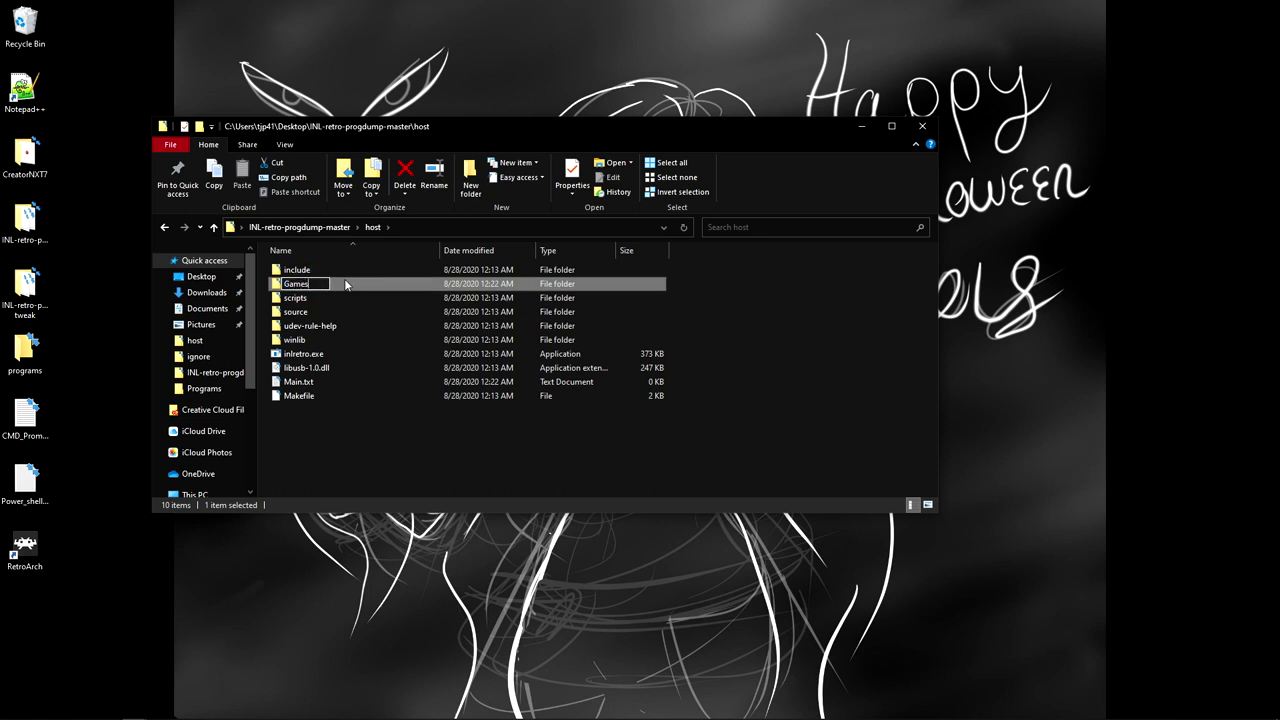
pyautogui.press('Return')
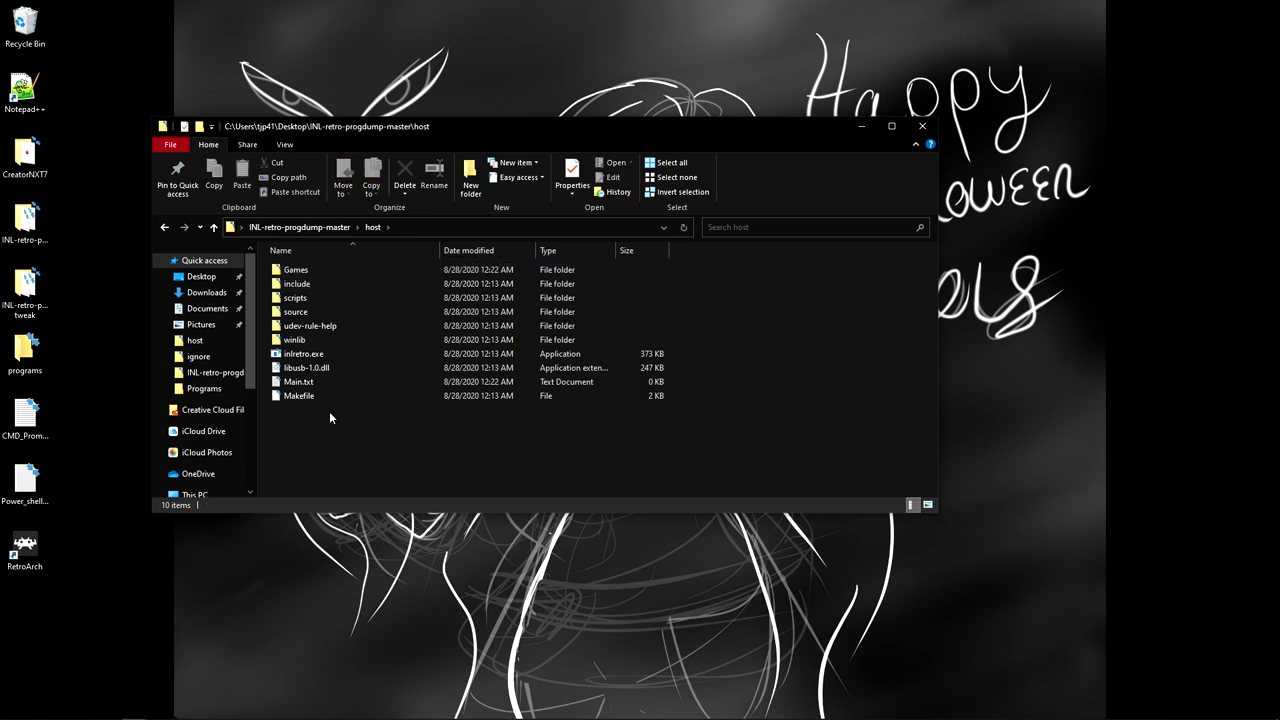
pyautogui.click(304, 355)
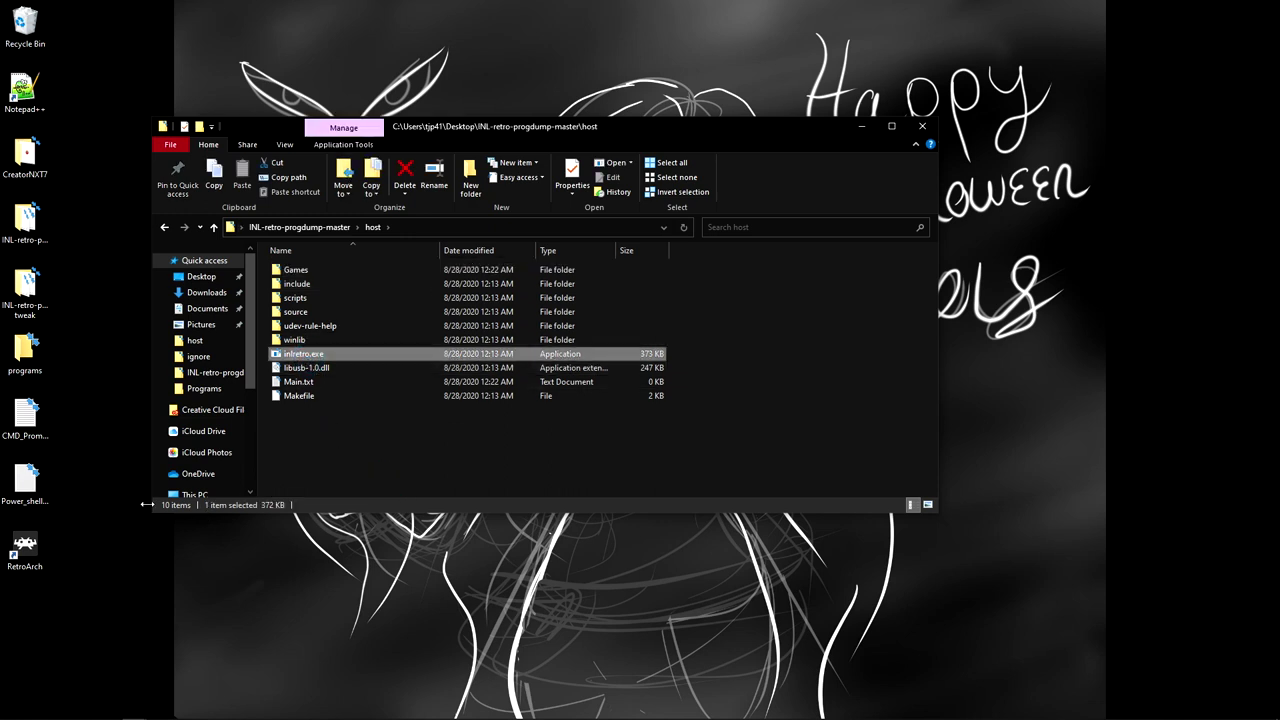
pyautogui.click(296, 386)
pyautogui.rightClick(296, 386)
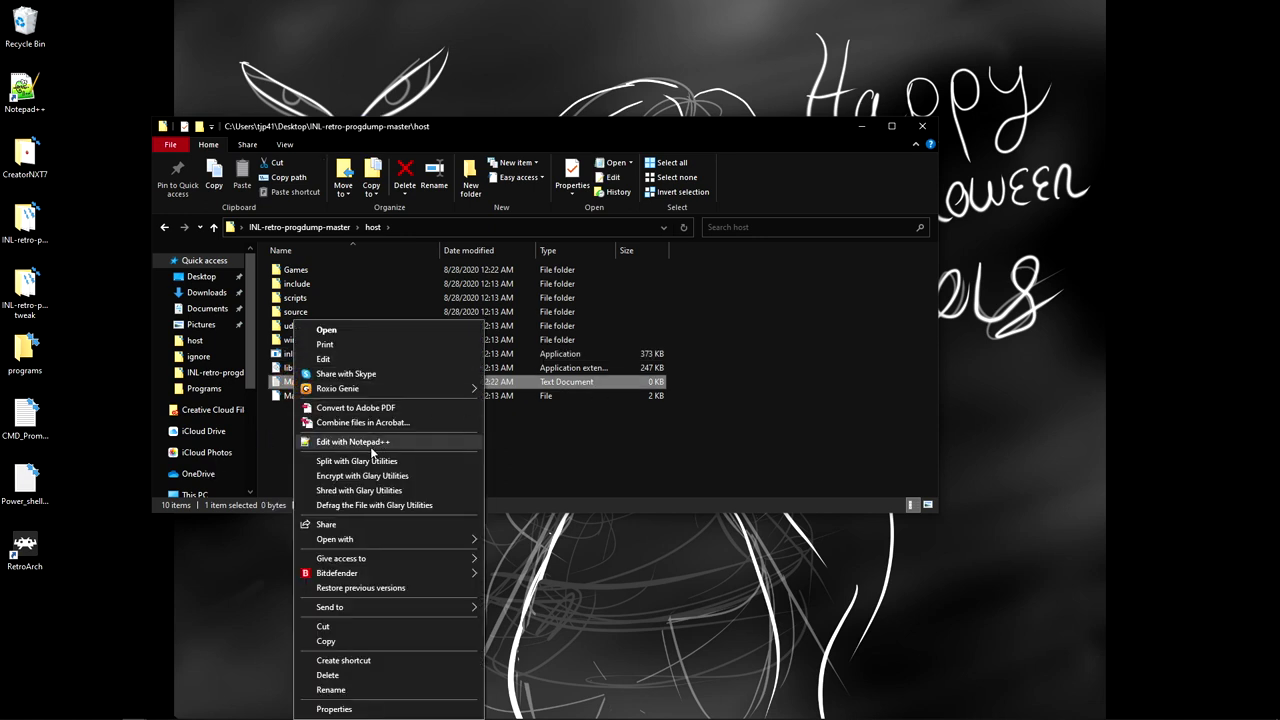
pyautogui.click(660, 452)
# Step: Switch to the browser, search the web for notepad ++ in a new tab, and open the official Notepad++ website
pyautogui.click(134, 710)
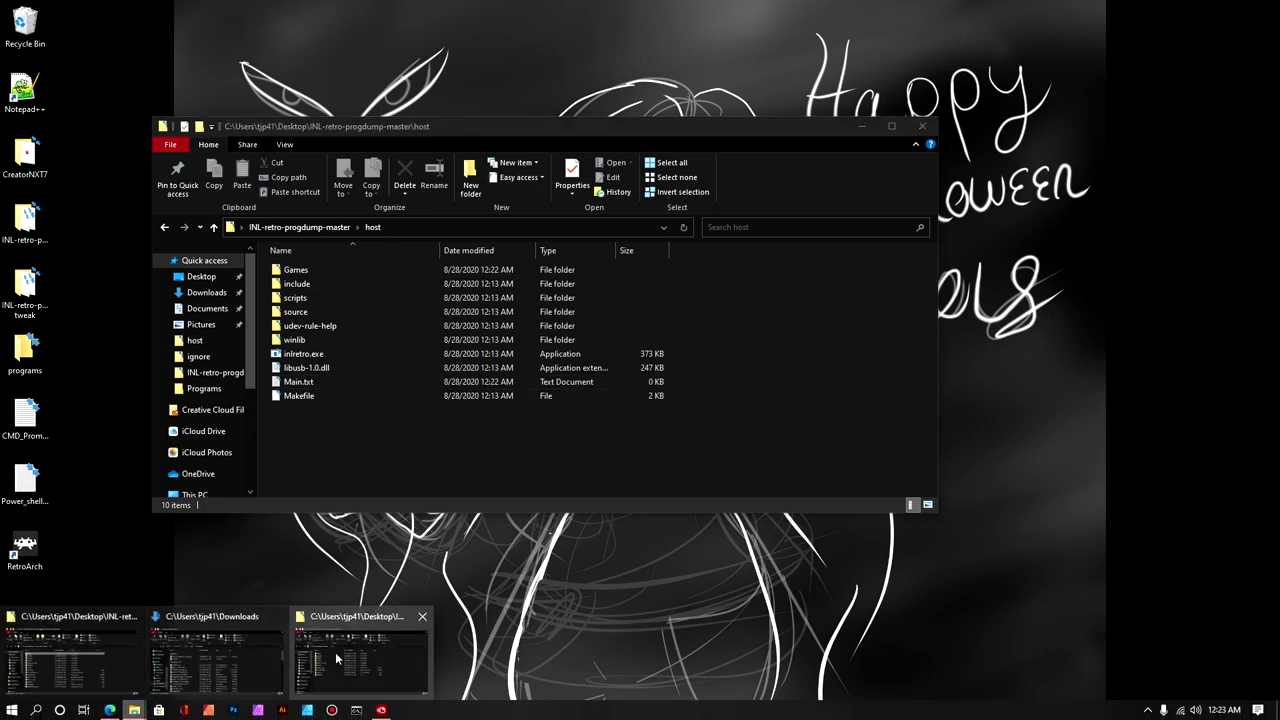
pyautogui.click(110, 710)
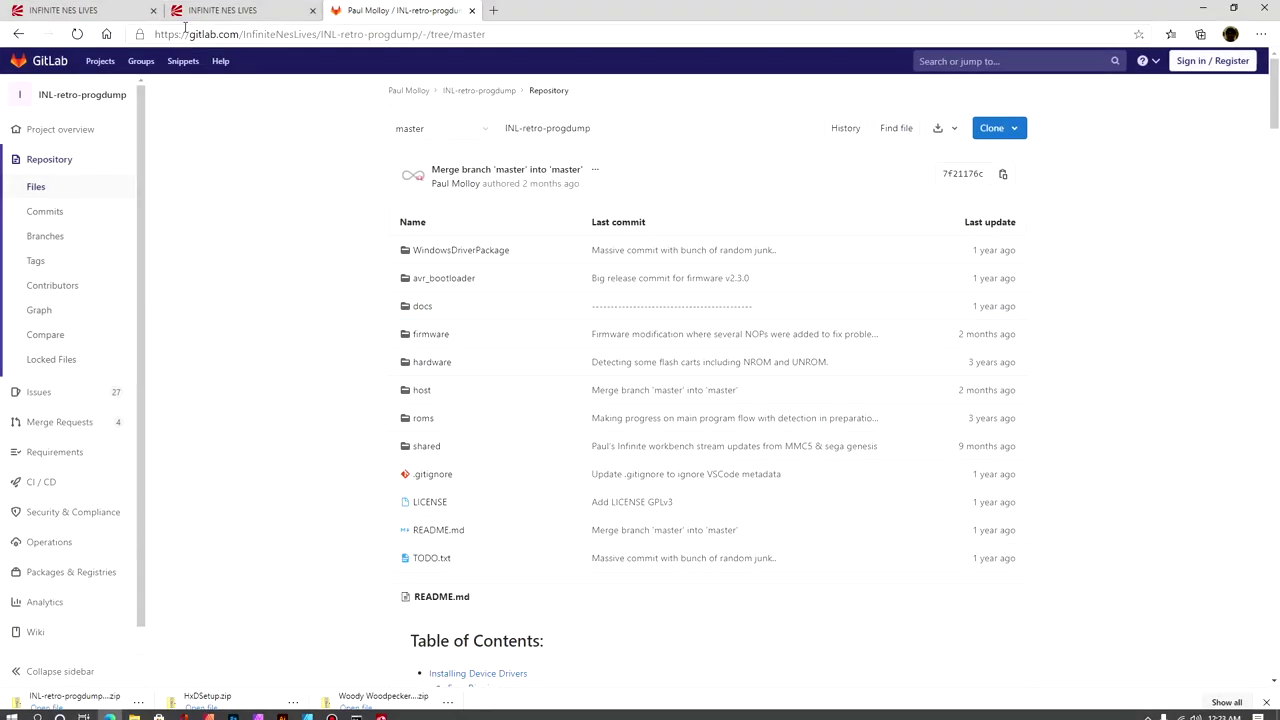
pyautogui.click(493, 10)
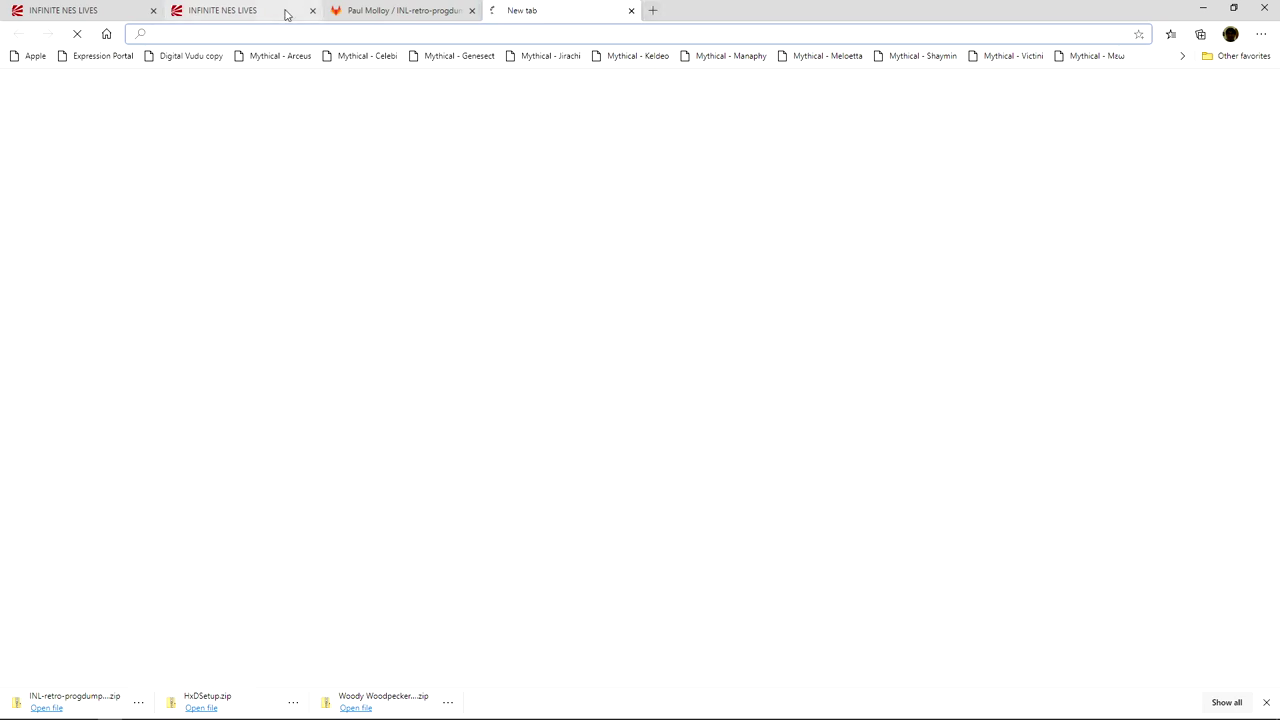
pyautogui.write('ntoe')
pyautogui.press('BackSpace')
pyautogui.press('BackSpace')
pyautogui.press('BackSpace')
pyautogui.write('ote')
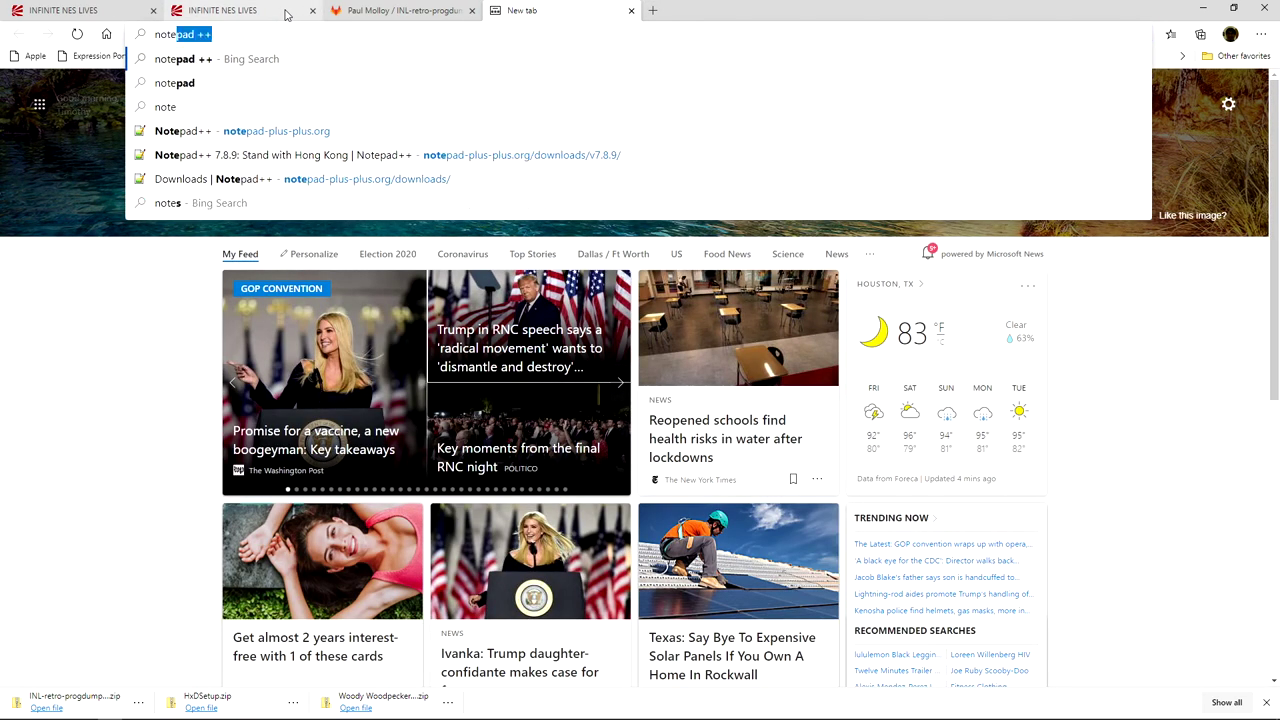
pyautogui.press('Return')
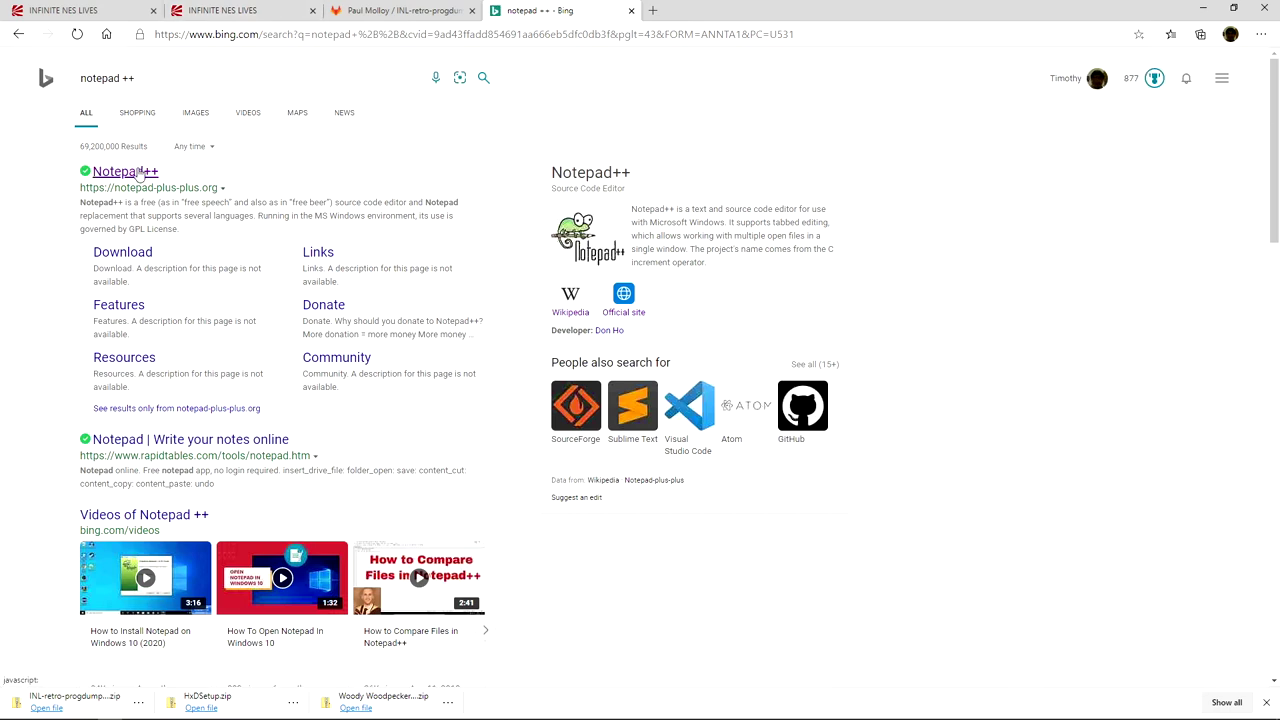
pyautogui.click(127, 171)
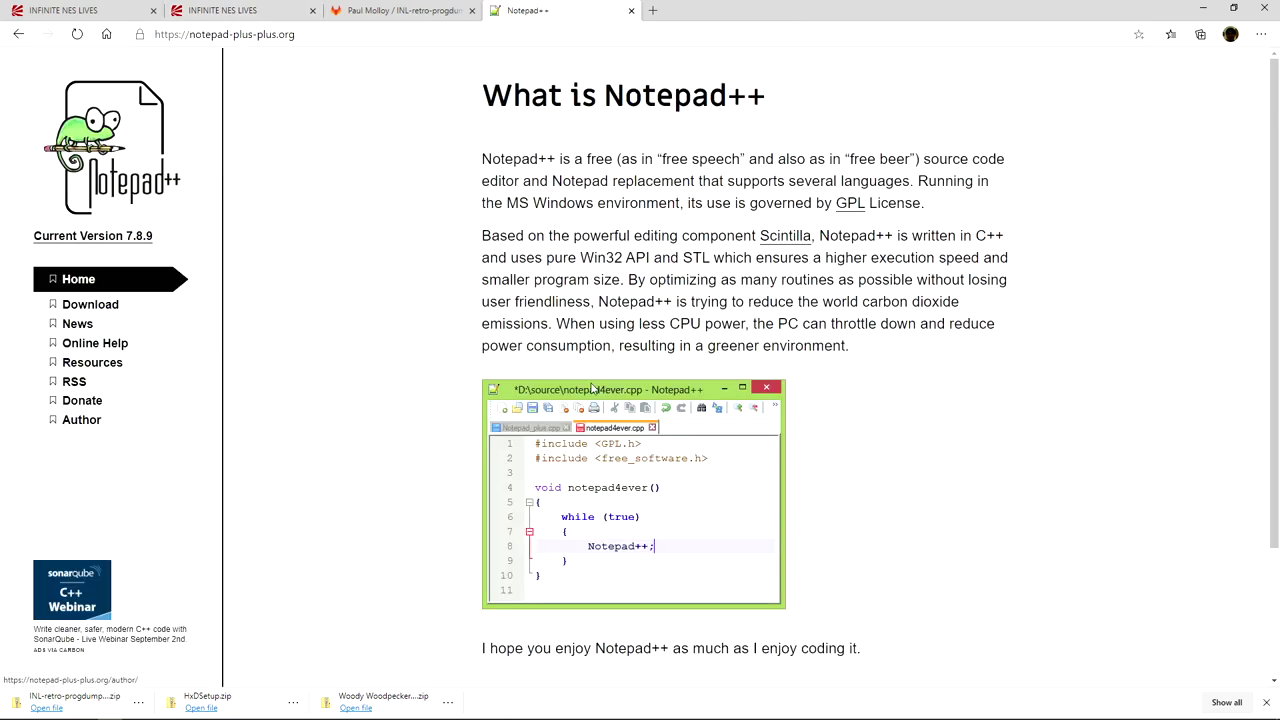
# Step: Open the Notepad++ 7.8.9 download page, examine its 32-bit and 64-bit downloads, and accept the cookie notice
pyautogui.click(92, 310)
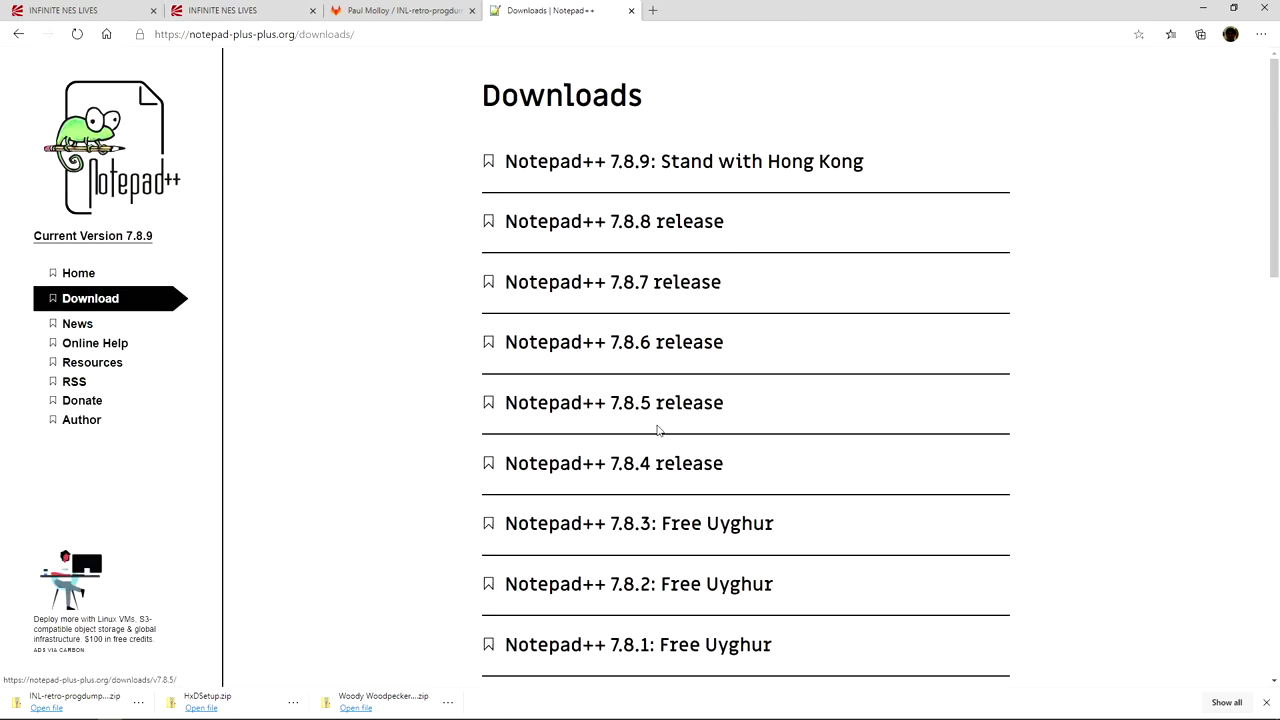
pyautogui.click(546, 164)
pyautogui.scroll(-2, 600, 505)
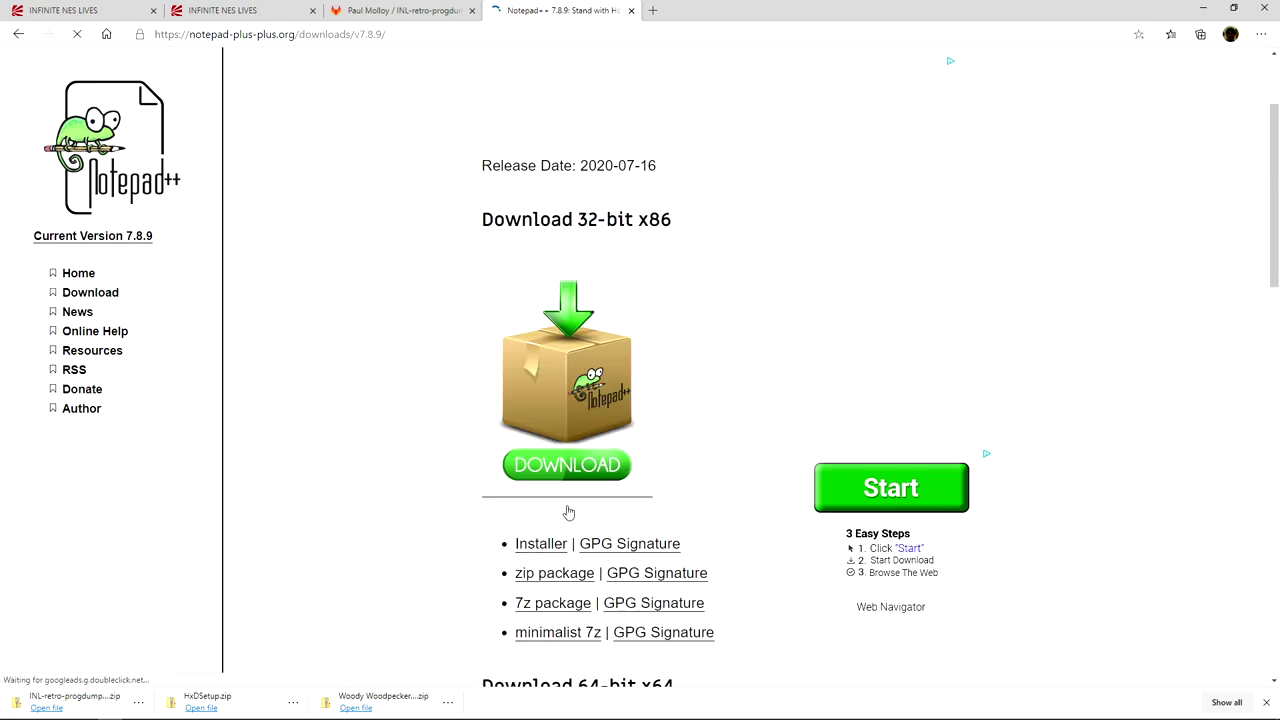
pyautogui.scroll(-5, 568, 512)
pyautogui.scroll(4, 586, 400)
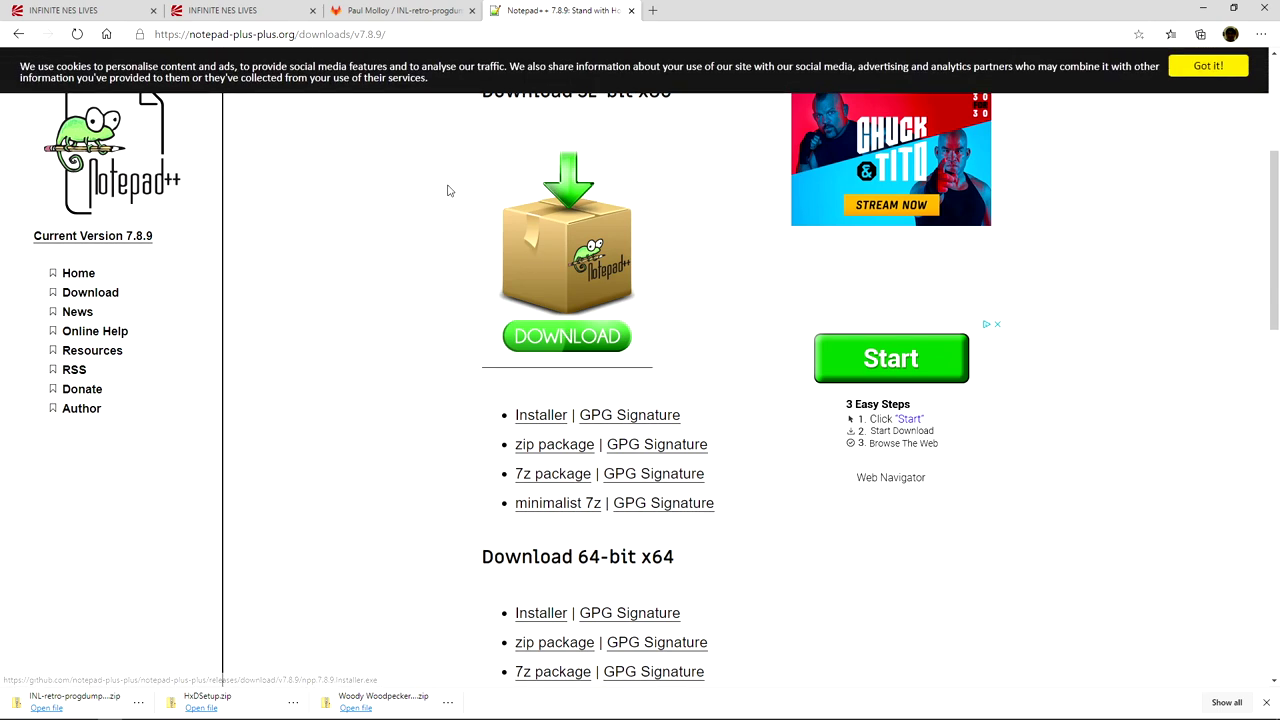
pyautogui.click(1215, 68)
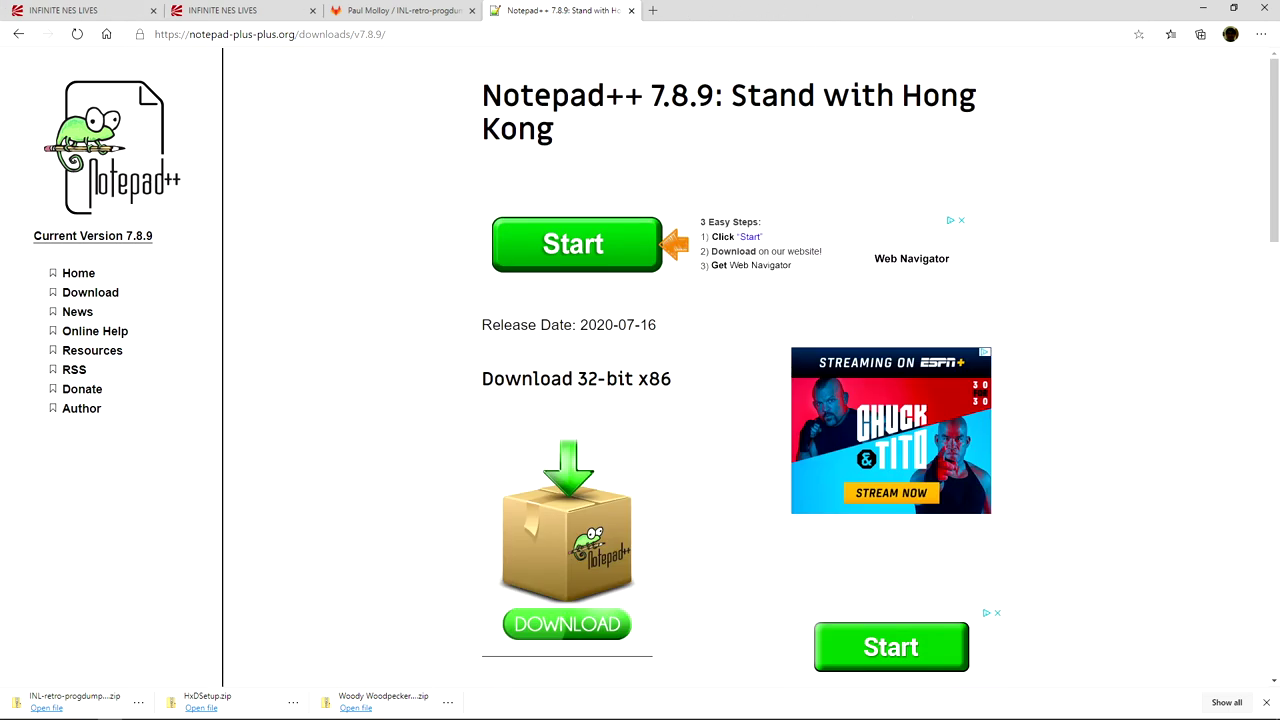
# Step: Return to the host folder, open Main.txt in Notepad++, and close the editor without editing
pyautogui.click(1203, 8)
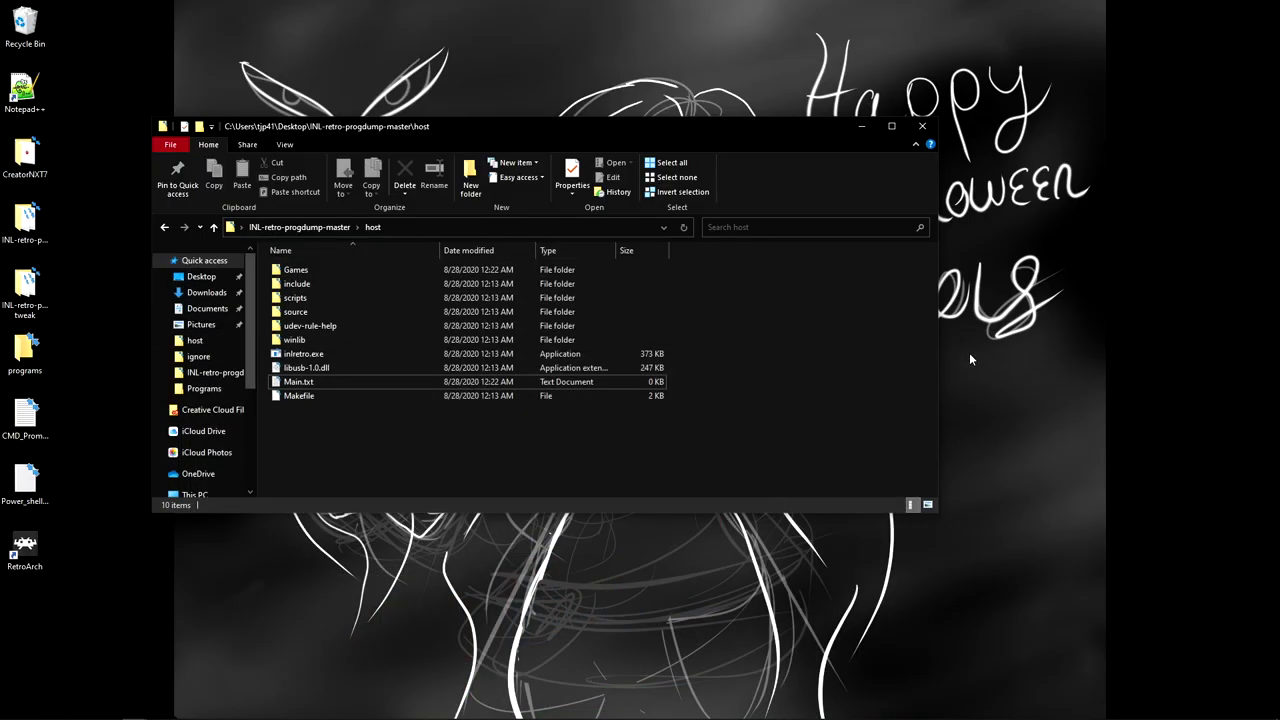
pyautogui.rightClick(298, 382)
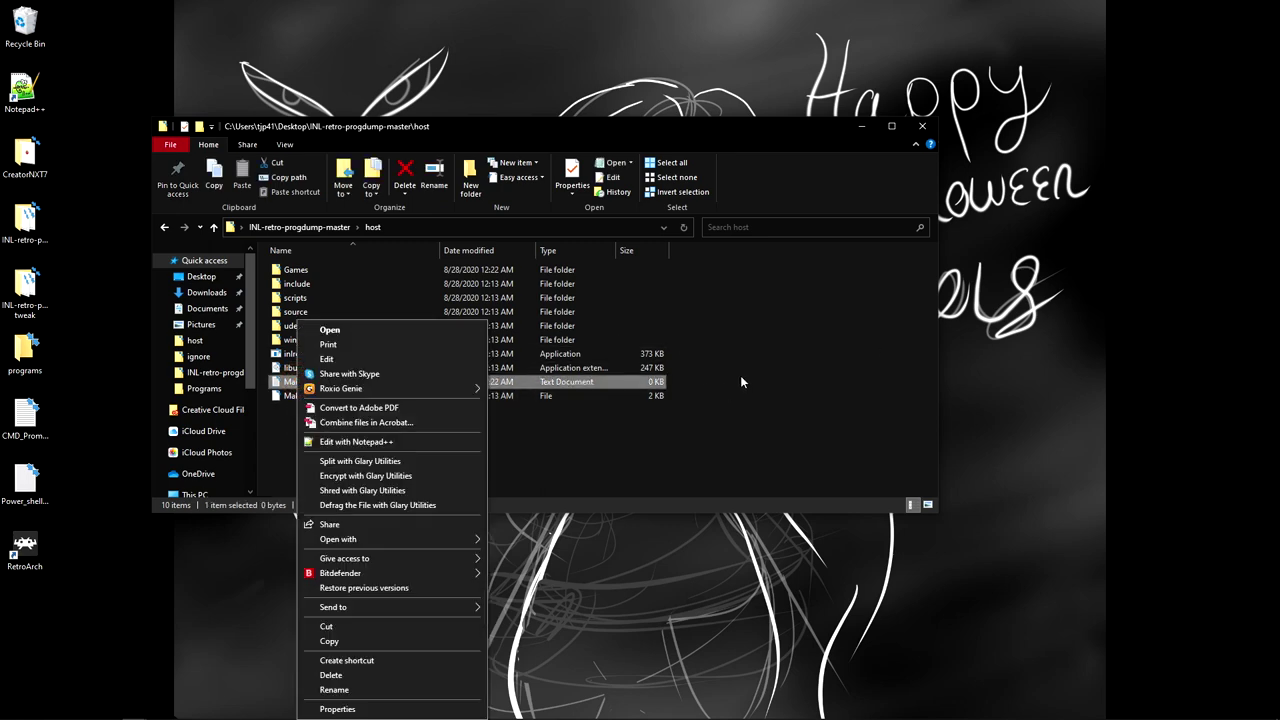
pyautogui.click(358, 442)
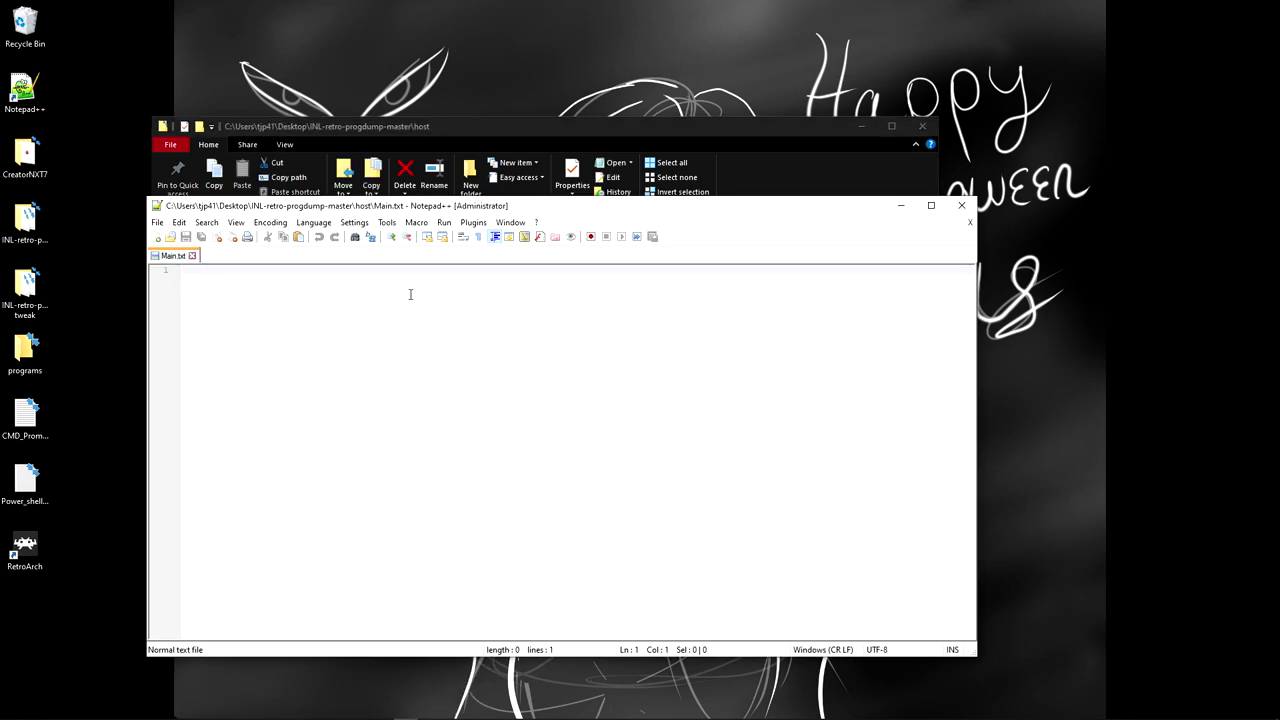
pyautogui.click(389, 226)
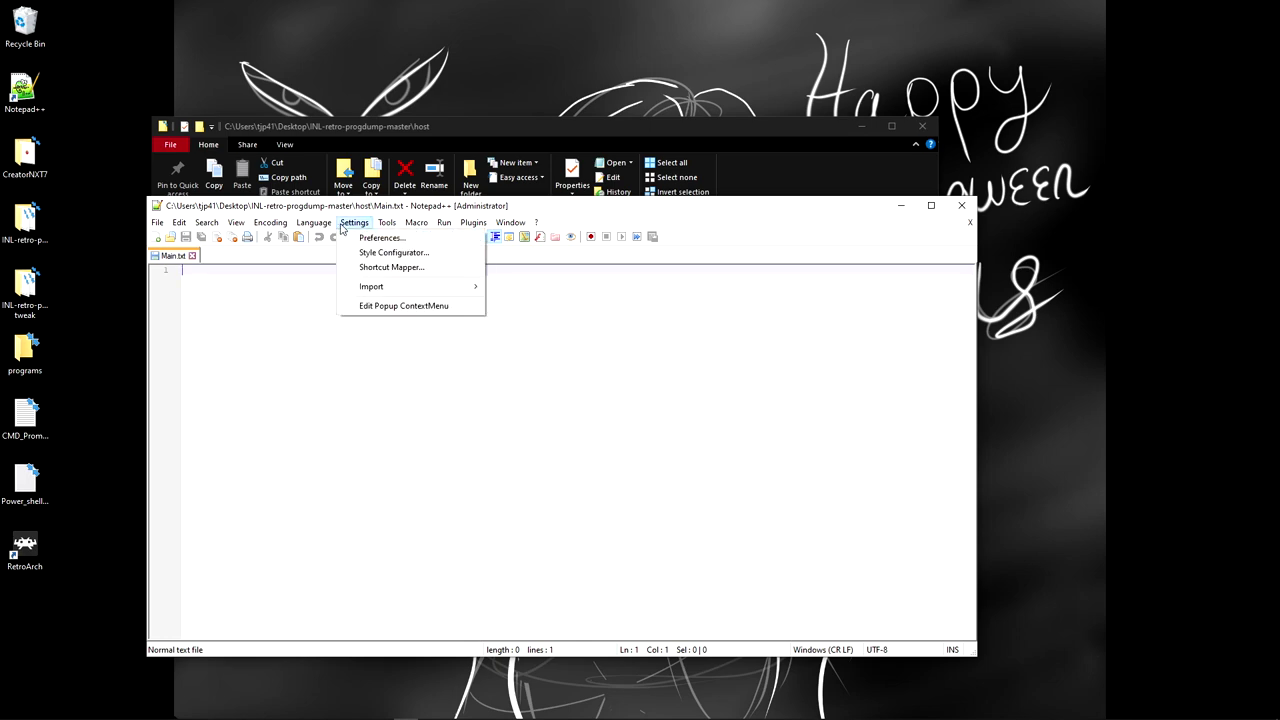
pyautogui.click(353, 222)
pyautogui.click(353, 222)
pyautogui.click(961, 205)
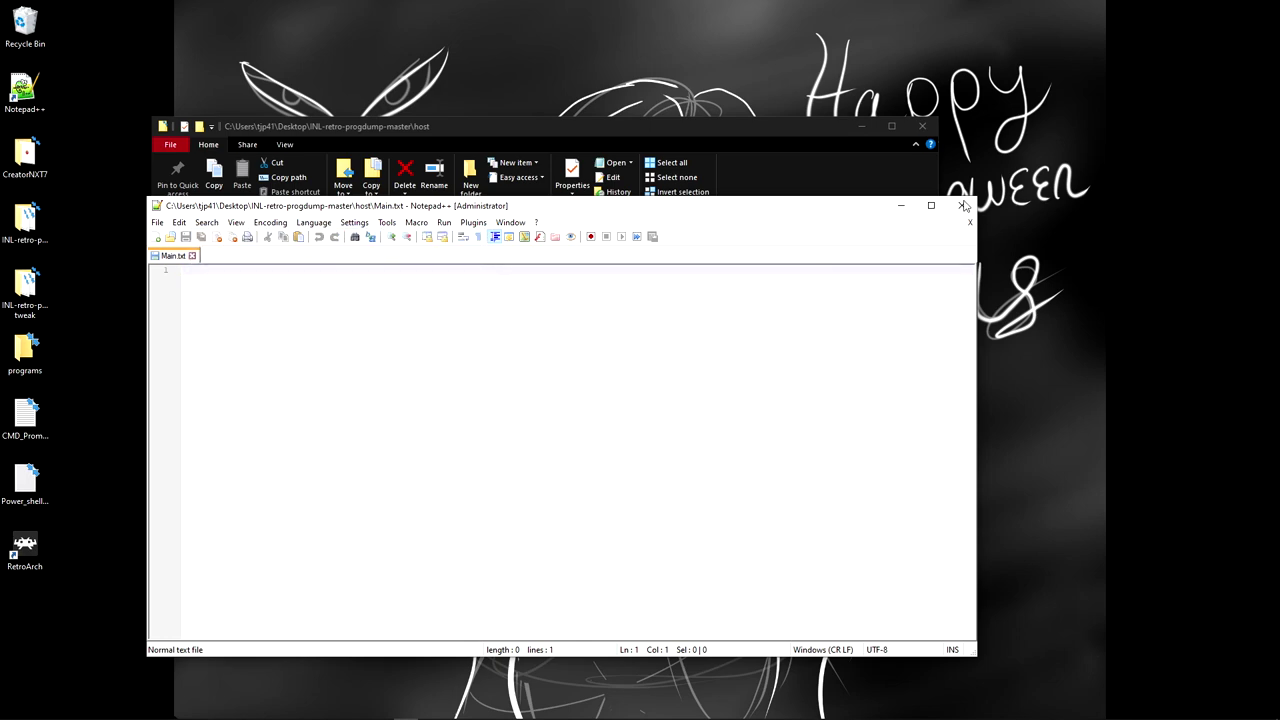
pyautogui.click(961, 205)
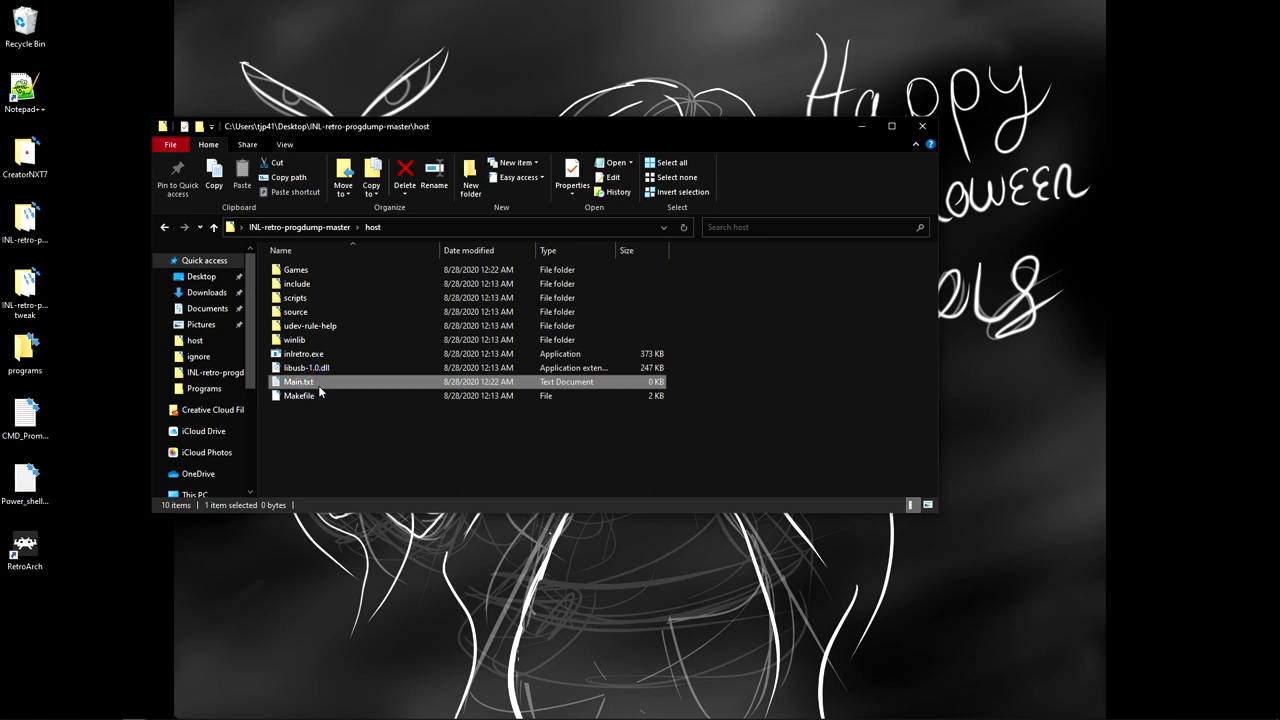
pyautogui.click(312, 384)
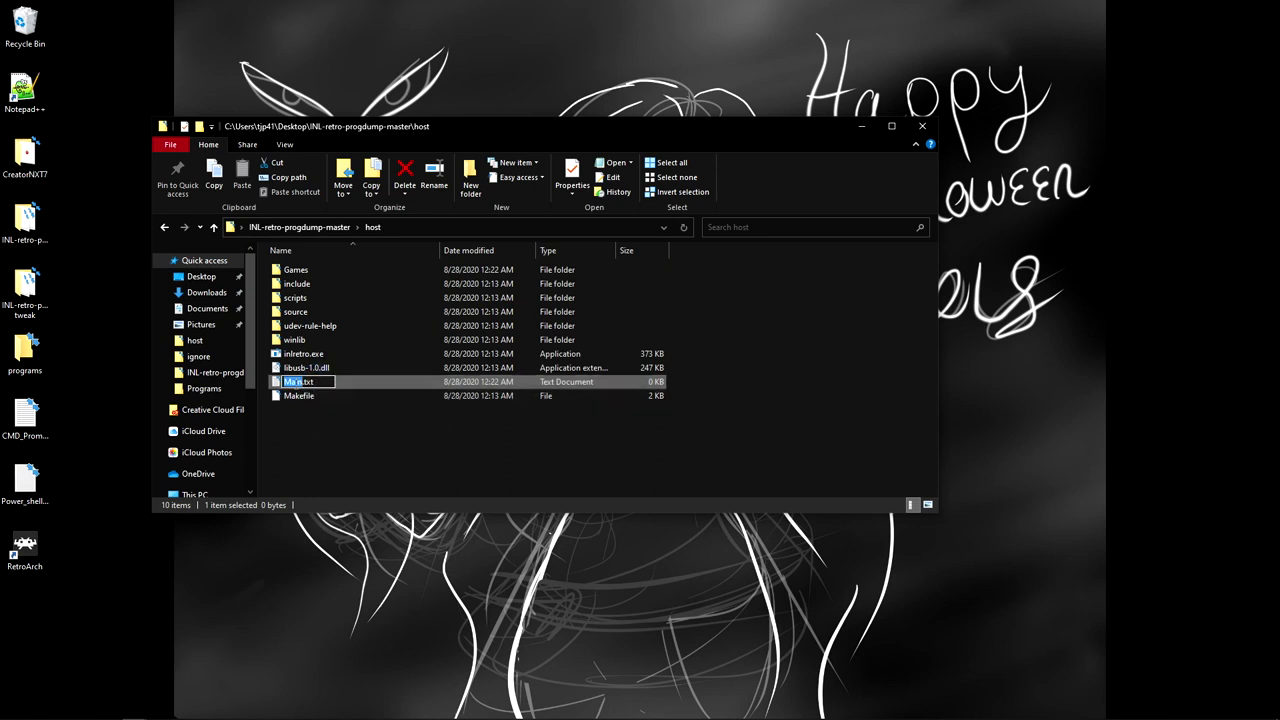
pyautogui.rightClick(437, 440)
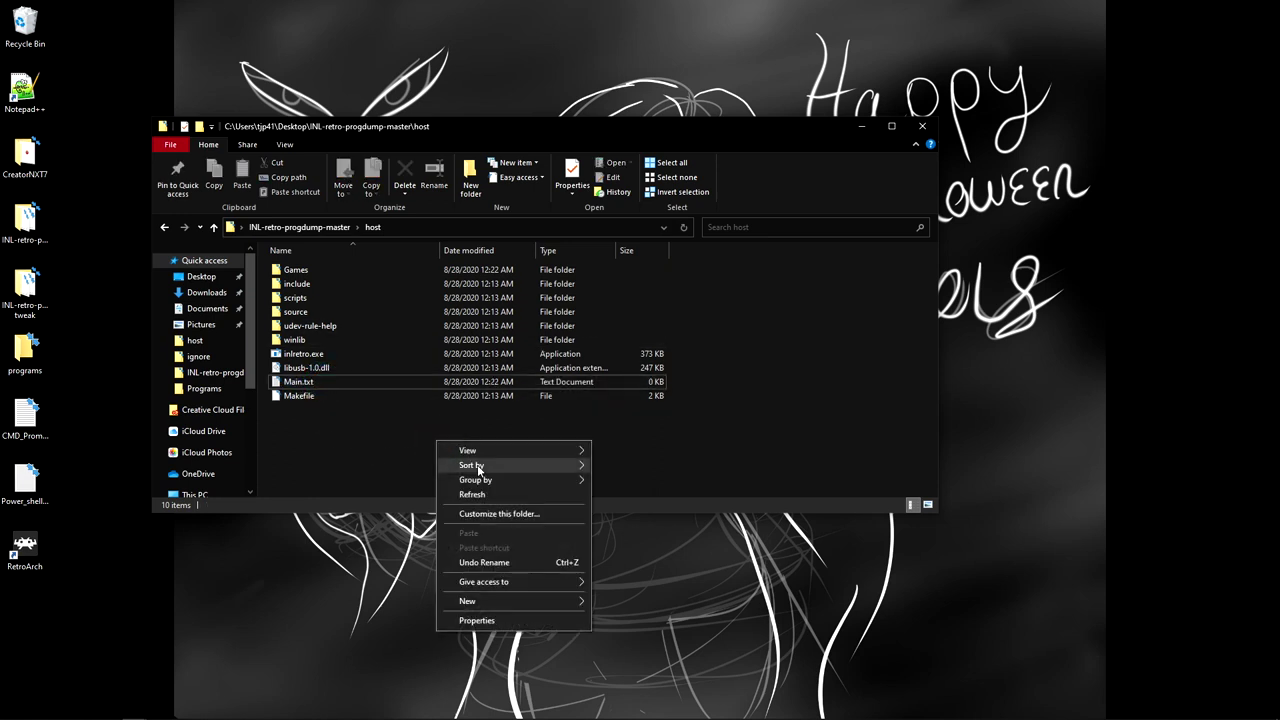
pyautogui.click(341, 466)
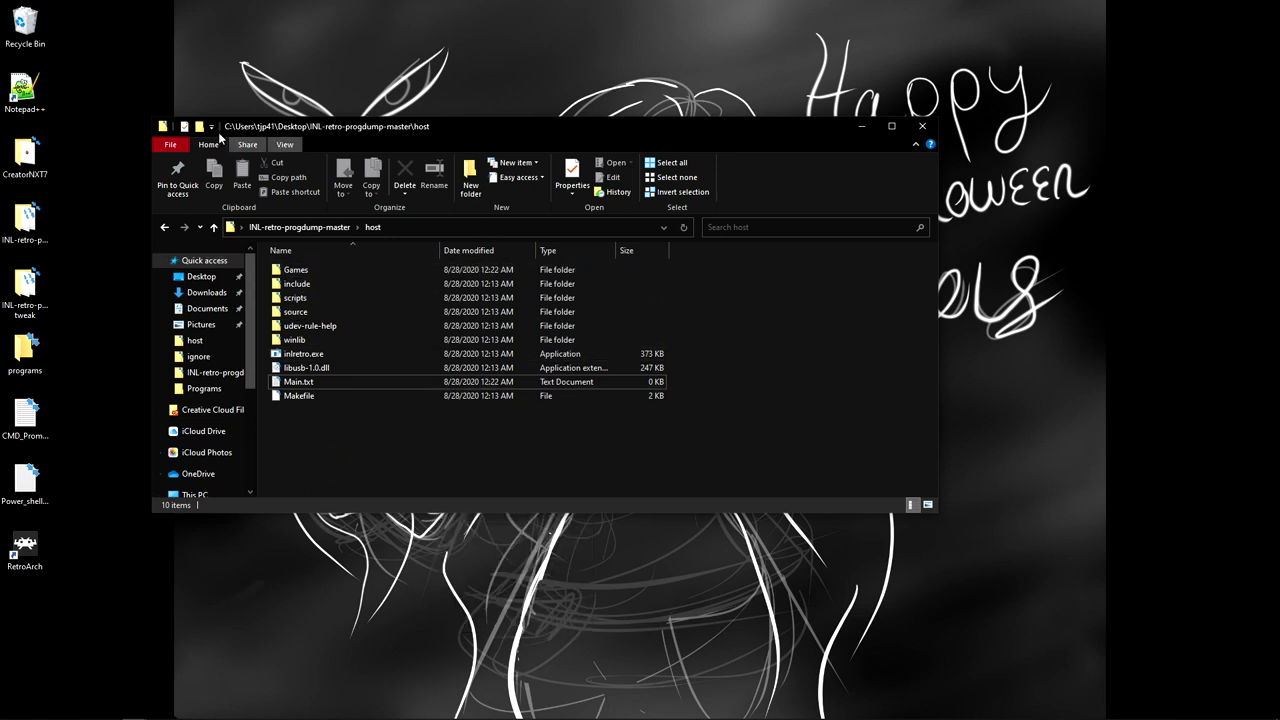
# Step: Hide file name extensions in the host folder and show them again
pyautogui.click(247, 145)
pyautogui.click(285, 145)
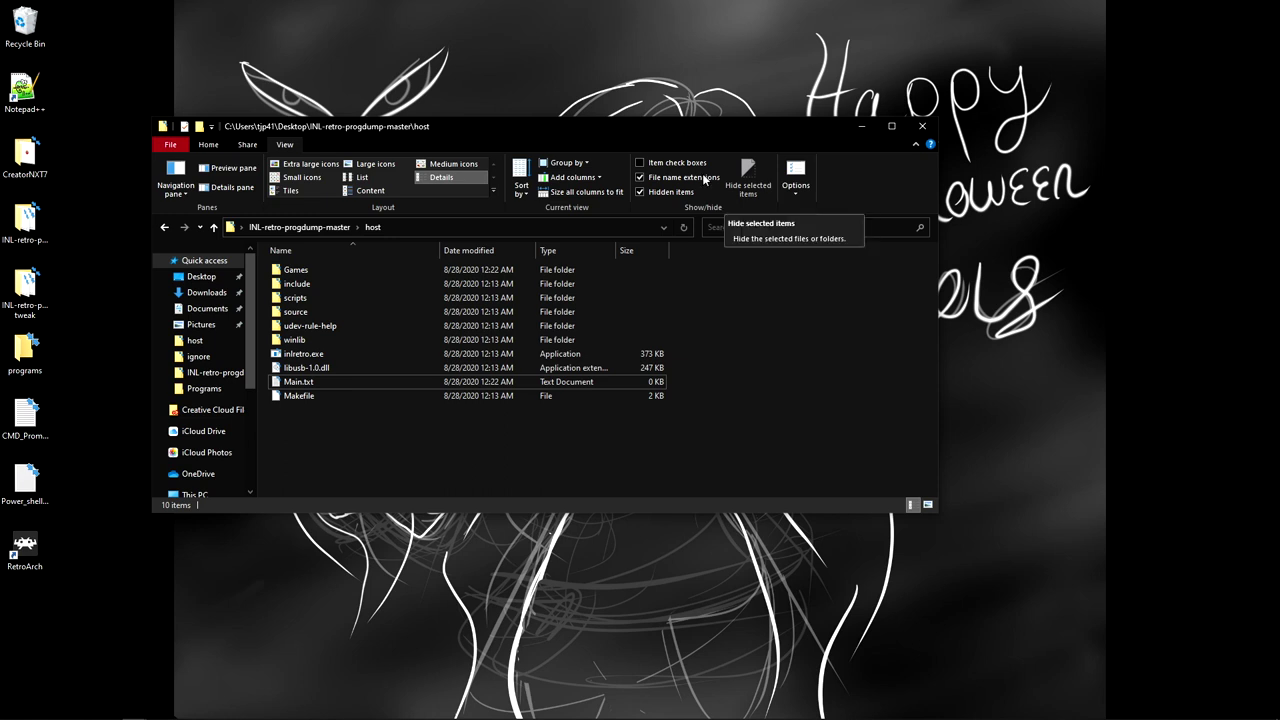
pyautogui.click(640, 177)
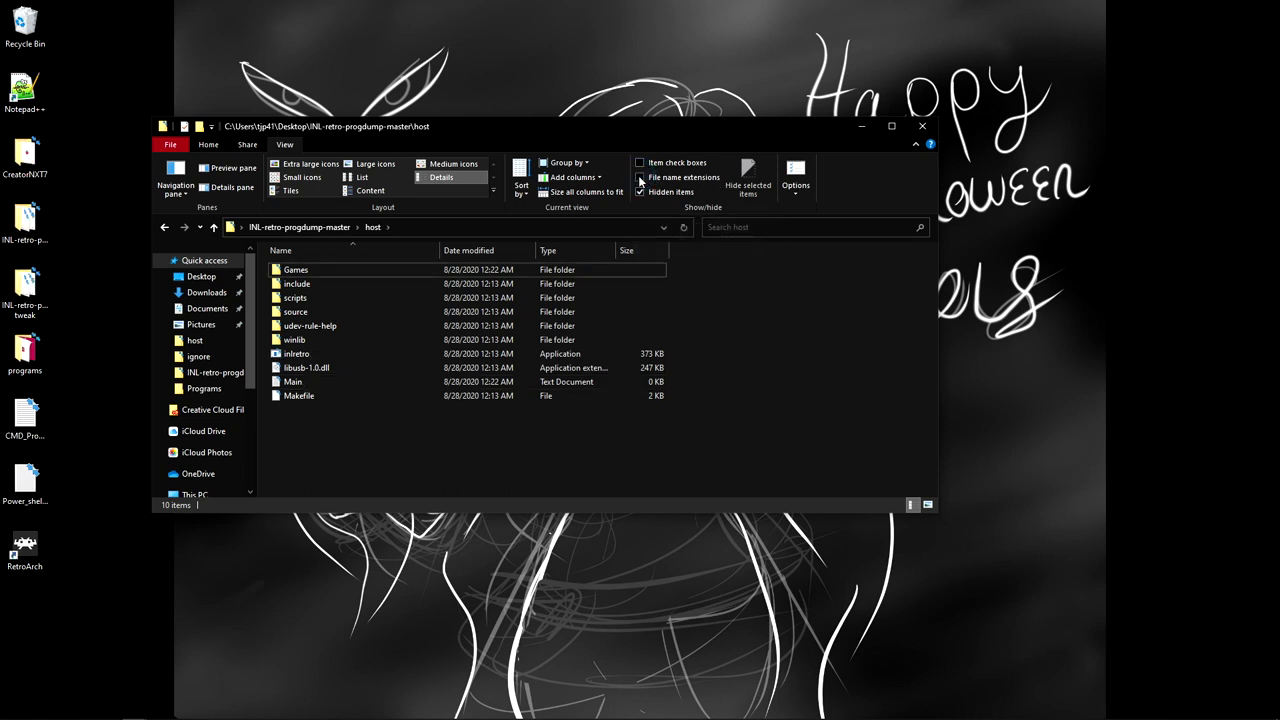
pyautogui.click(640, 177)
# Step: Rename Main.txt in the host folder to Main.bat and accept the extension change
pyautogui.click(305, 384)
pyautogui.click(309, 381)
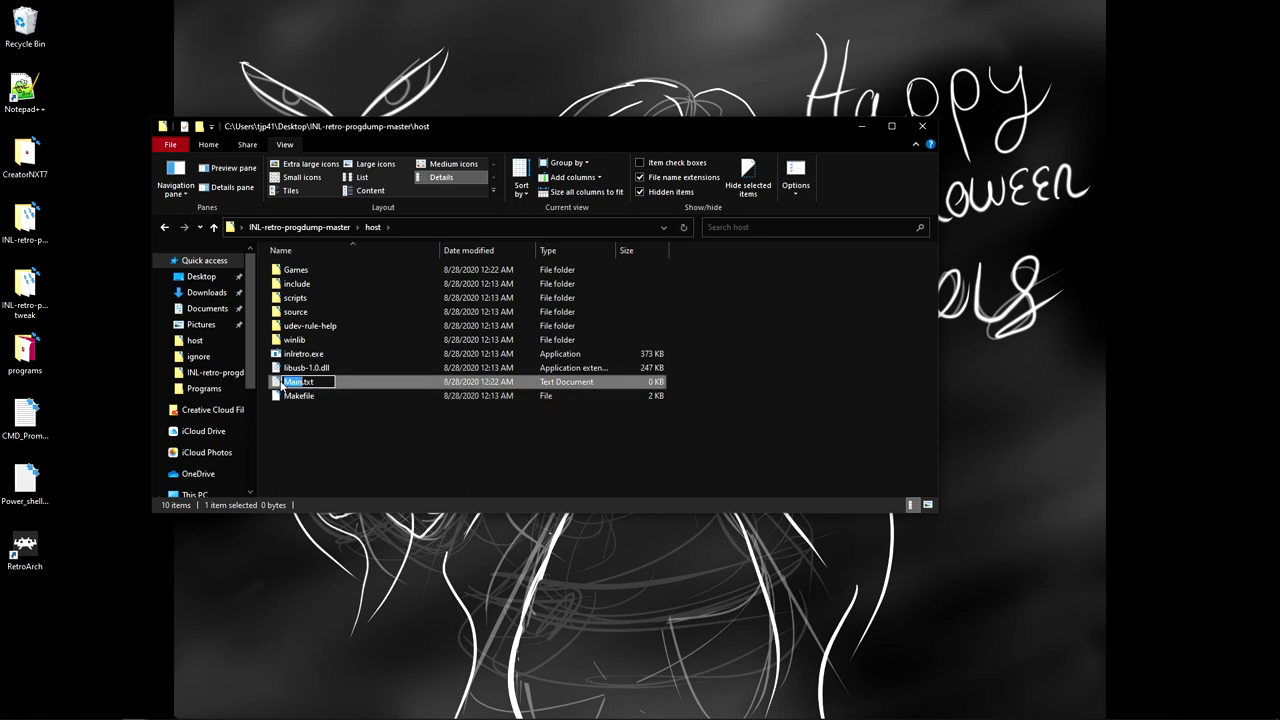
pyautogui.click(318, 381)
pyautogui.press('BackSpace')
pyautogui.press('BackSpace')
pyautogui.write('bat')
pyautogui.press('Return')
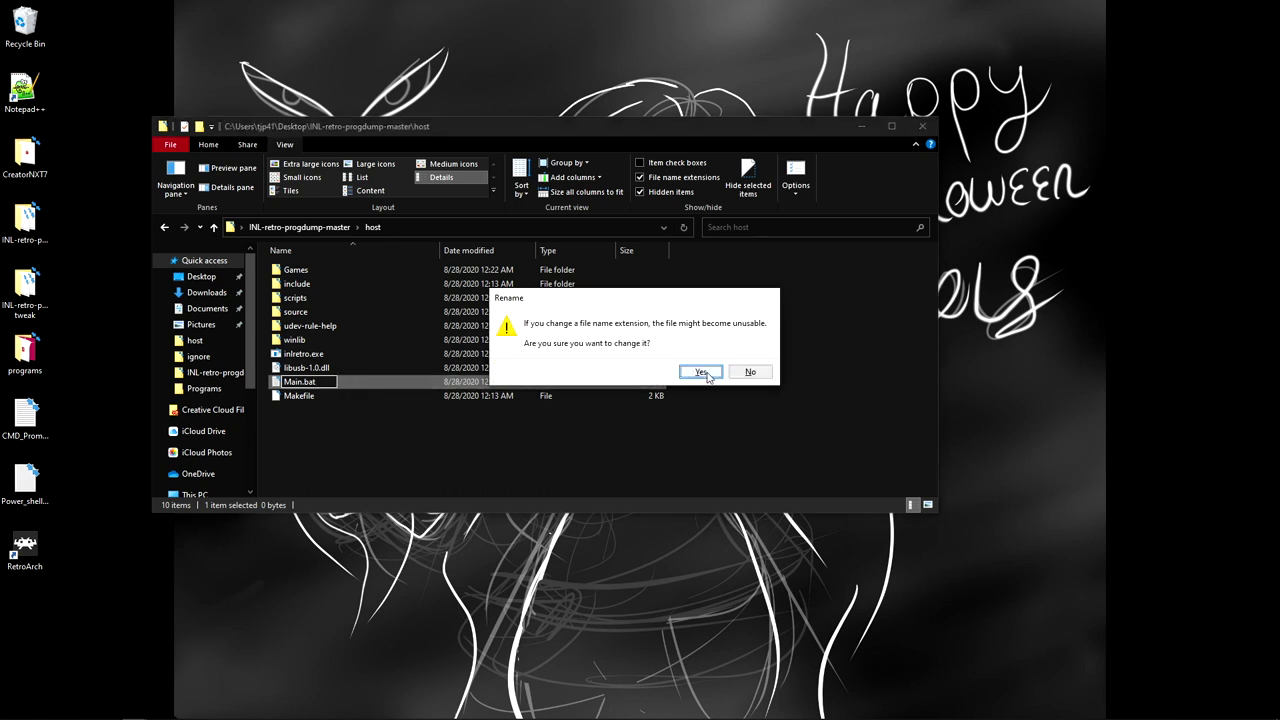
pyautogui.click(702, 372)
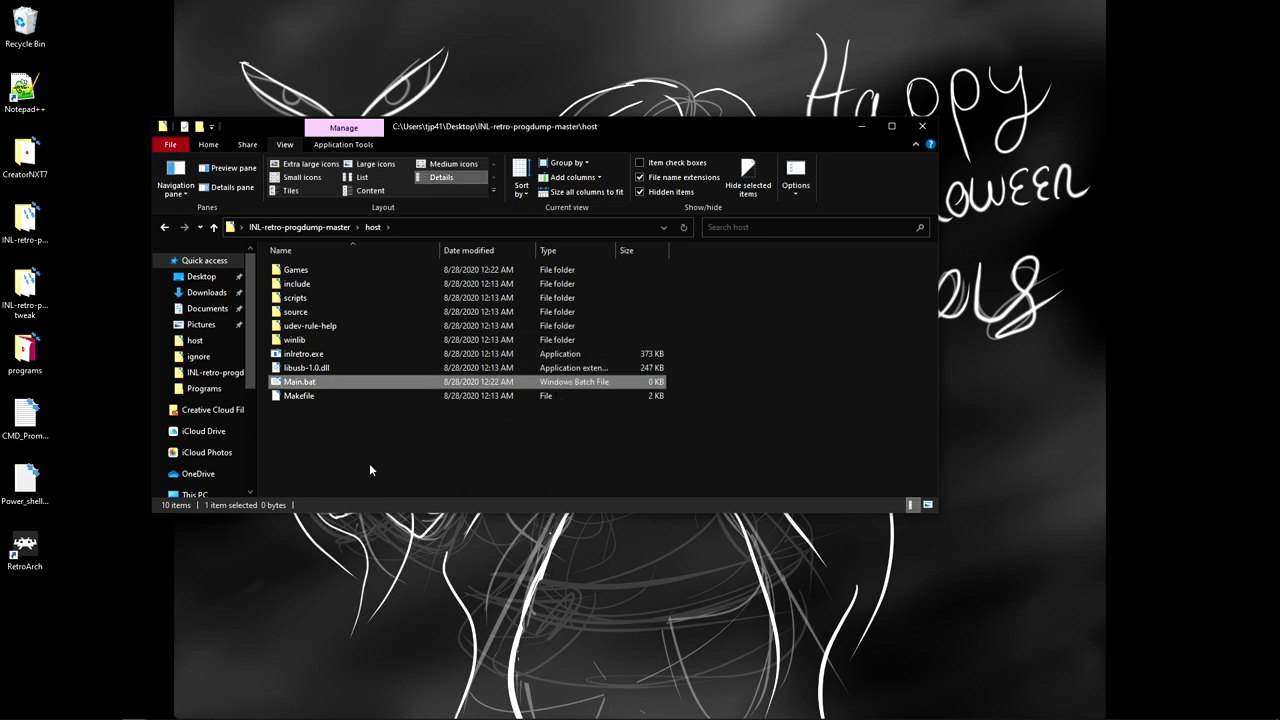
# Step: Open Main.bat from the host folder in Notepad++ for editing
pyautogui.click(295, 384)
pyautogui.rightClick(295, 384)
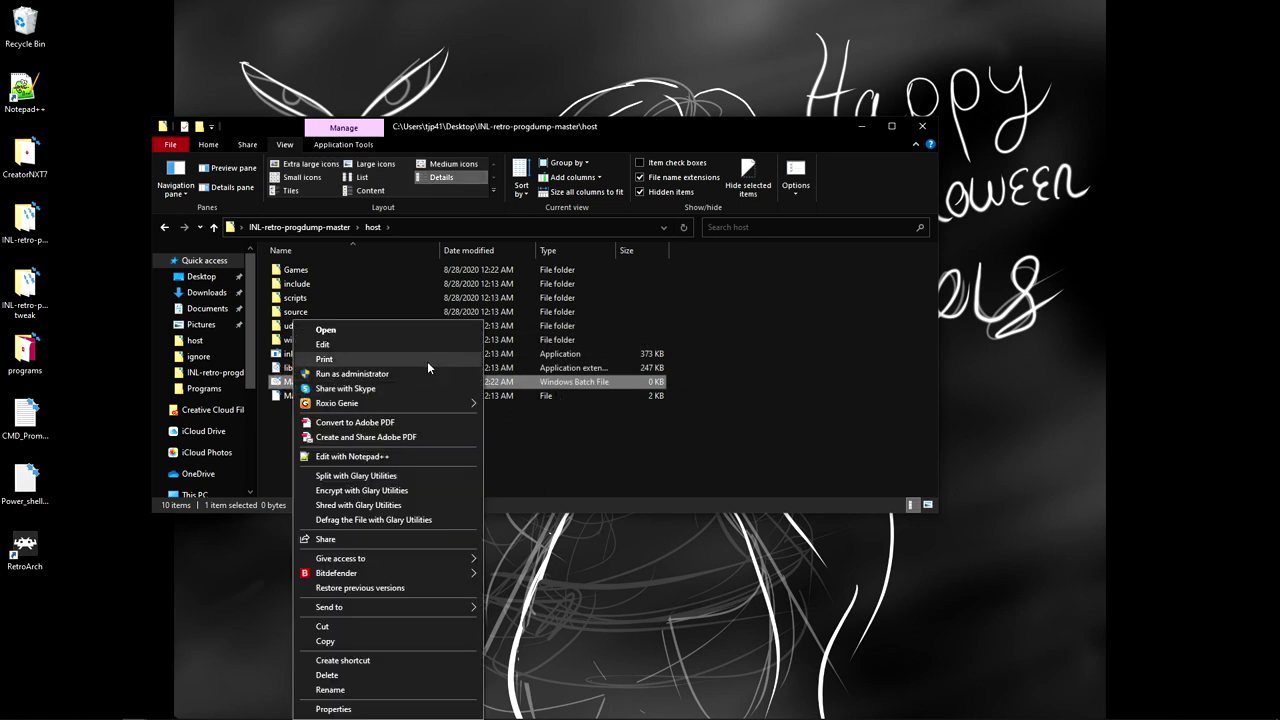
pyautogui.click(369, 461)
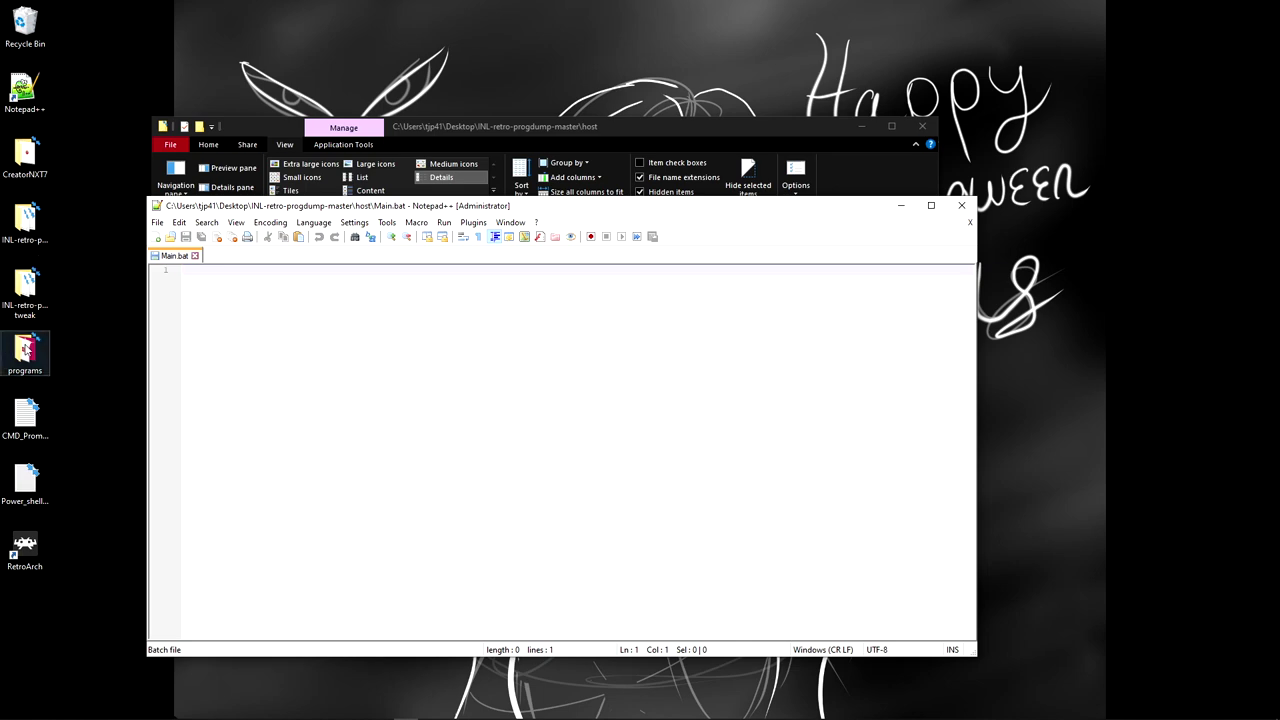
# Step: Open Main_v2.bat from the host folder of INL-retro-progdump-master_slight tweak in Notepad++ alongside Main.bat
pyautogui.doubleClick(27, 283)
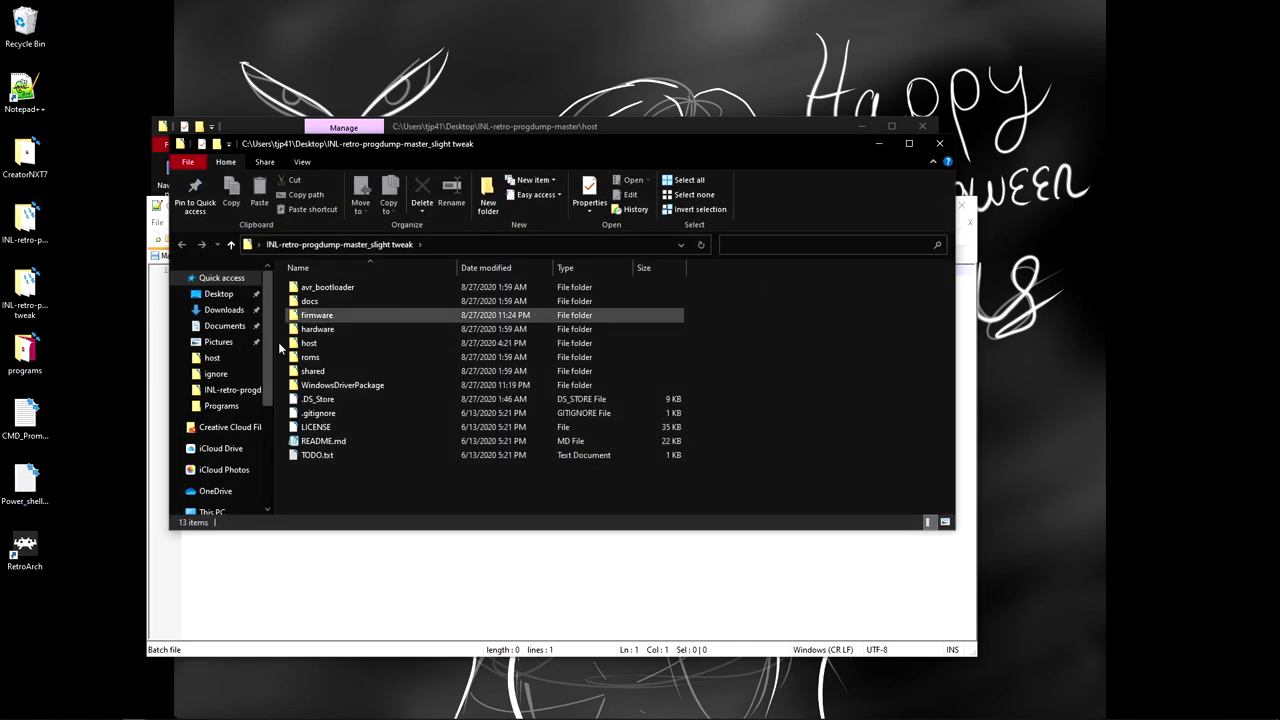
pyautogui.doubleClick(312, 344)
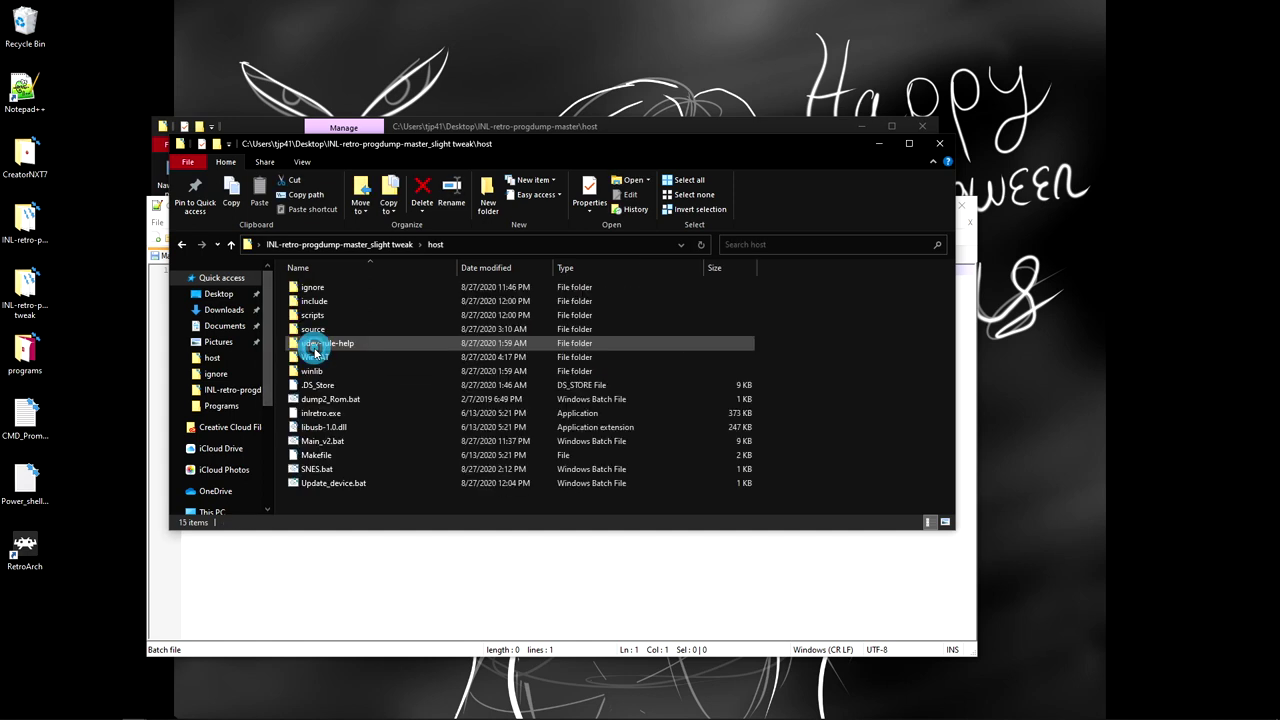
pyautogui.click(313, 441)
pyautogui.rightClick(315, 441)
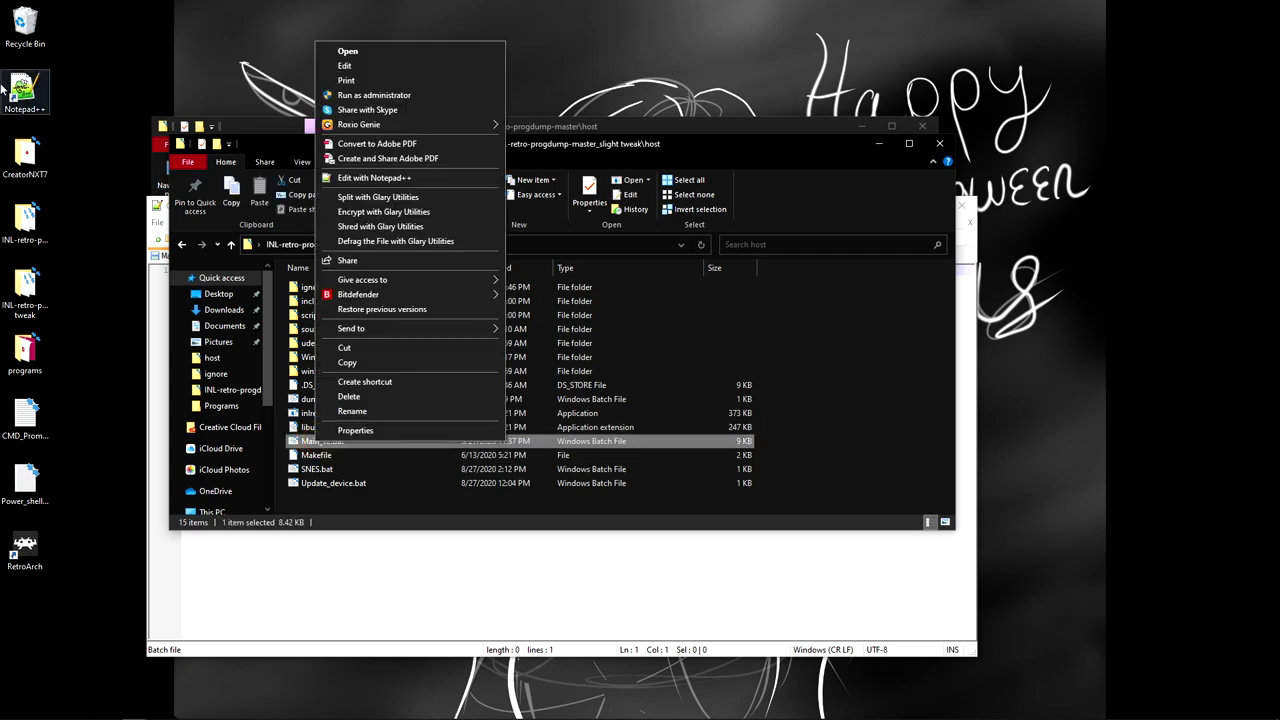
pyautogui.click(395, 178)
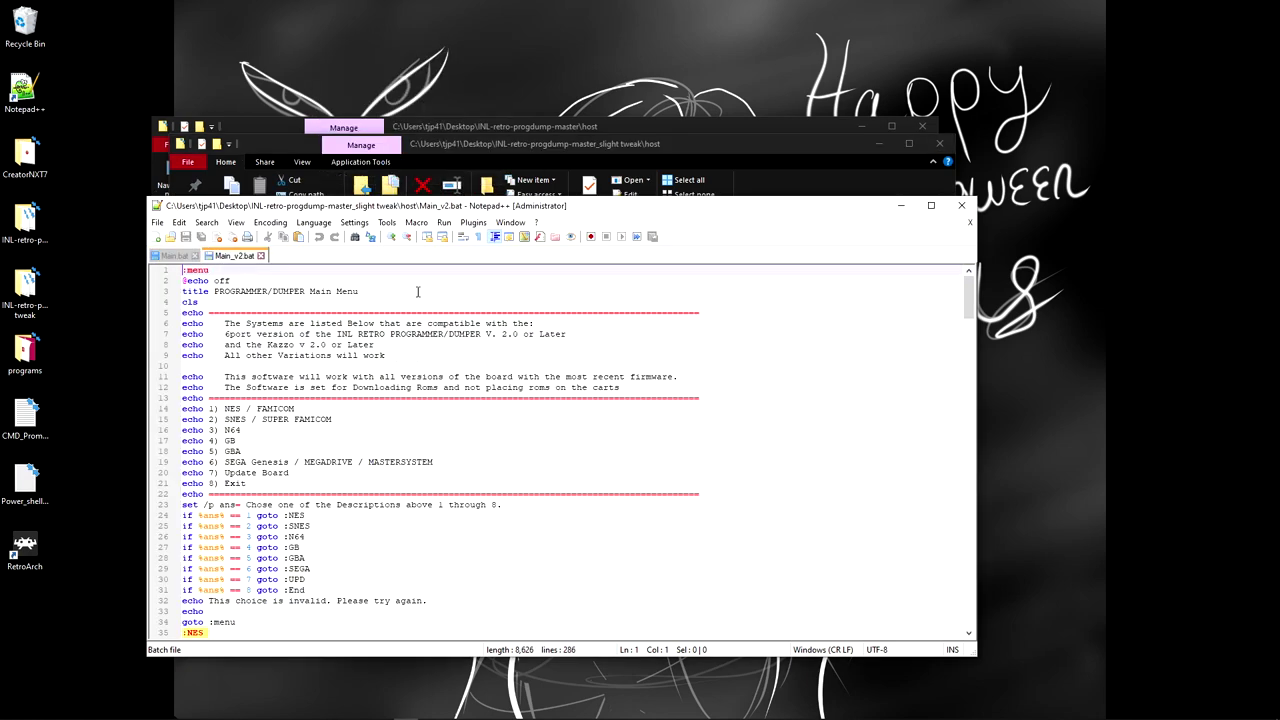
pyautogui.click(175, 255)
pyautogui.click(235, 256)
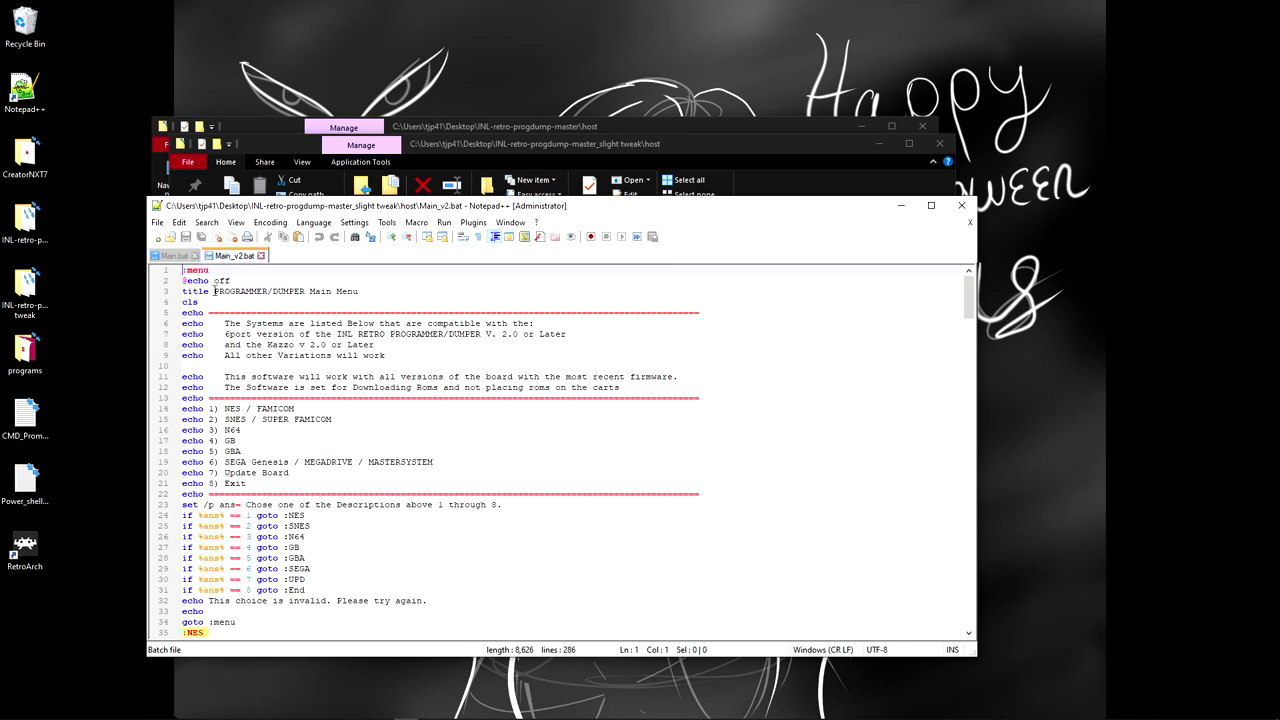
# Step: Write the line "title Converting Files" in Main.bat and start a new line below it
pyautogui.click(175, 257)
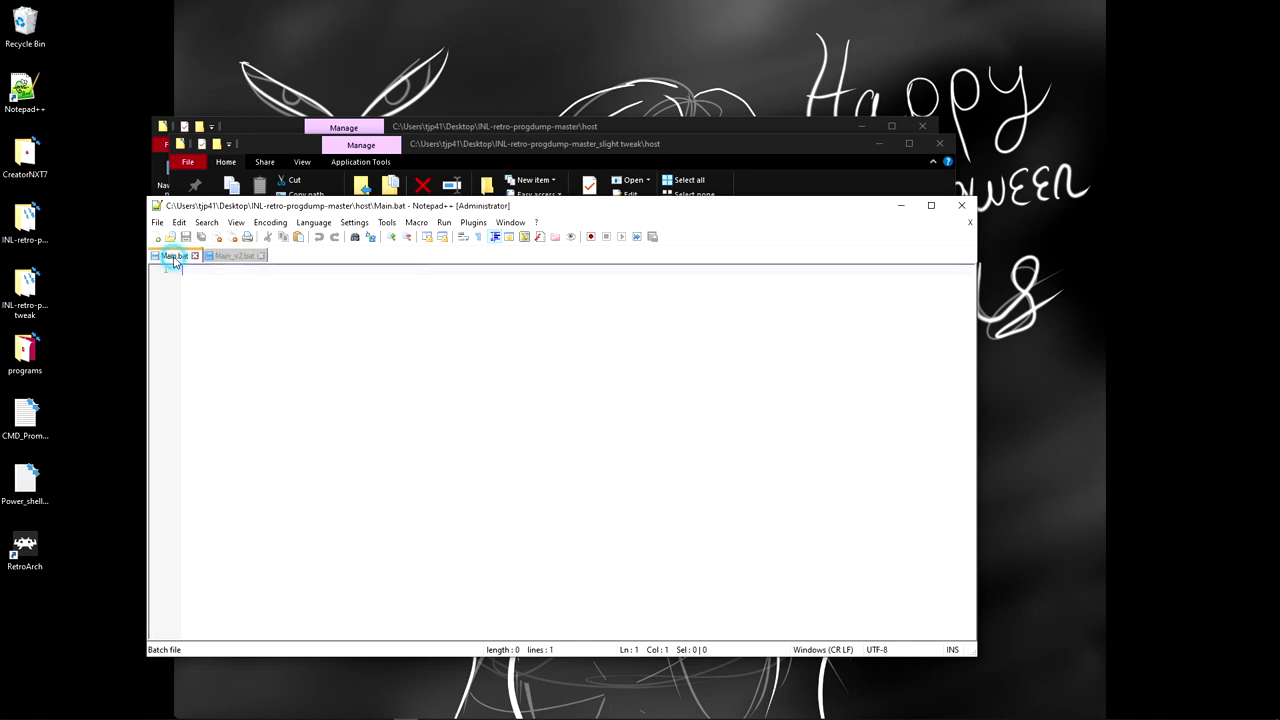
pyautogui.write('titel')
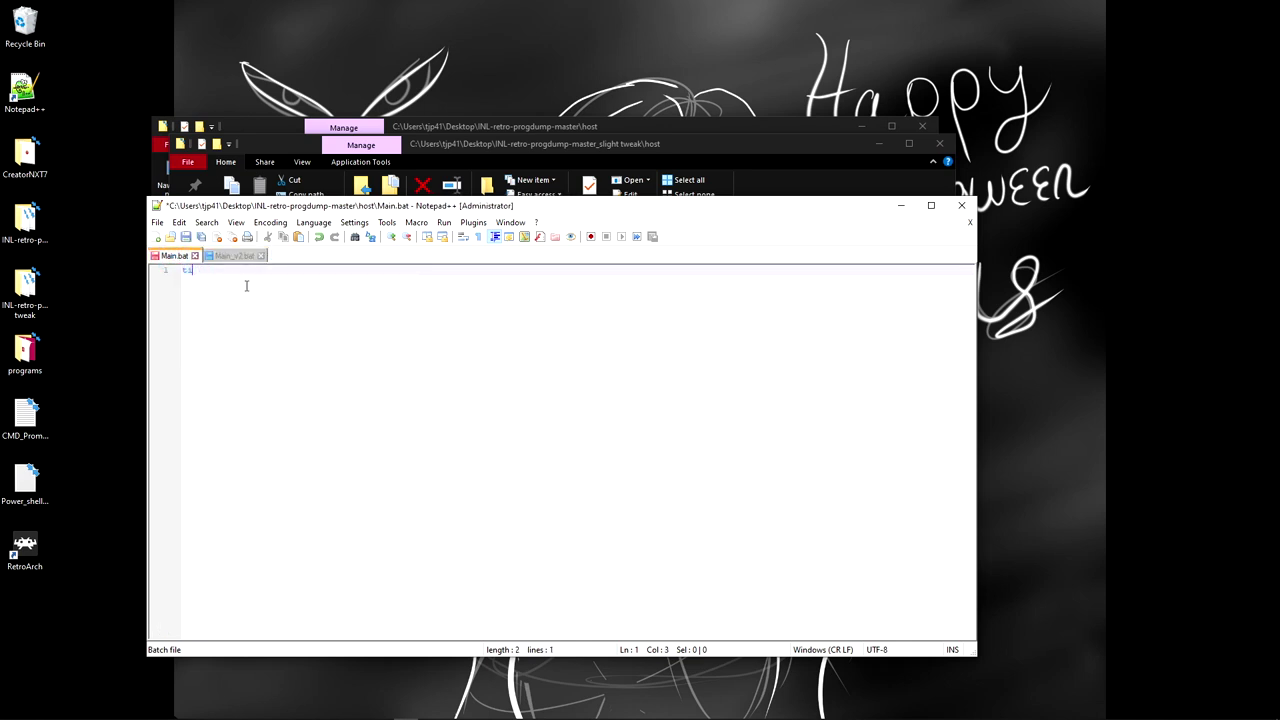
pyautogui.write('tle')
pyautogui.write('Cov')
pyautogui.press('BackSpace')
pyautogui.press('BackSpace')
pyautogui.write('onverting File')
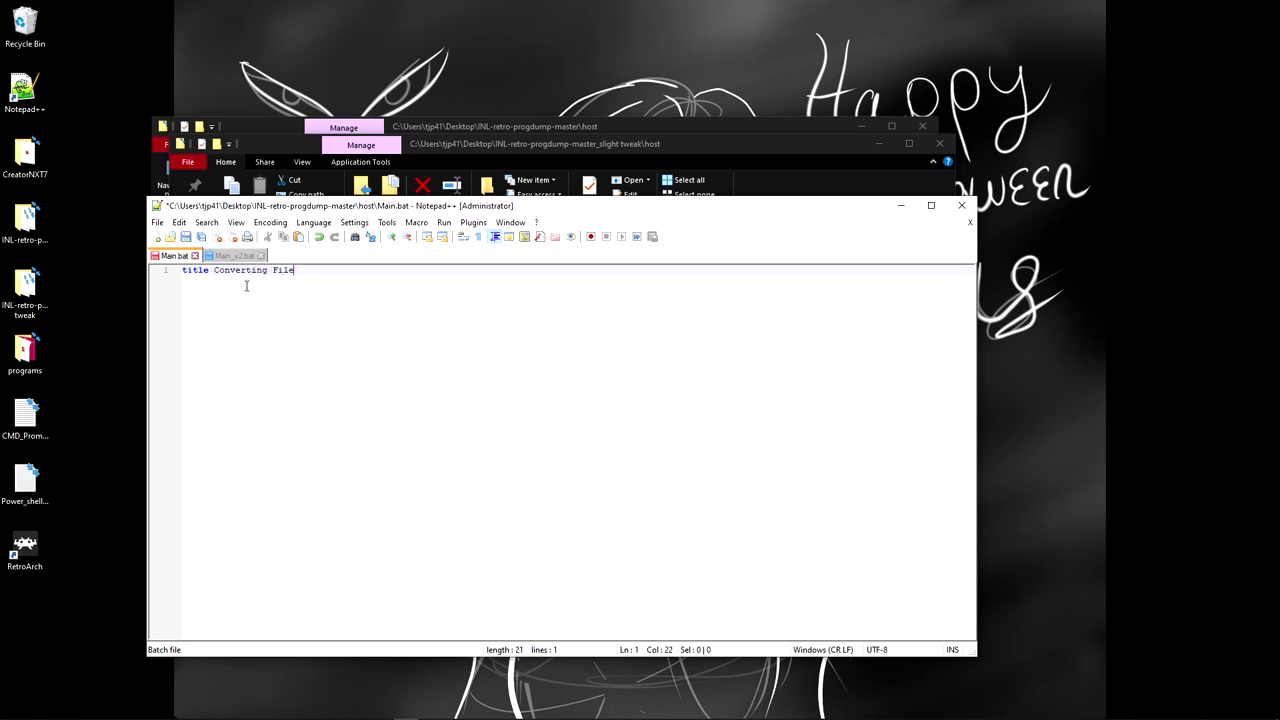
pyautogui.write('s')
pyautogui.press('Return')
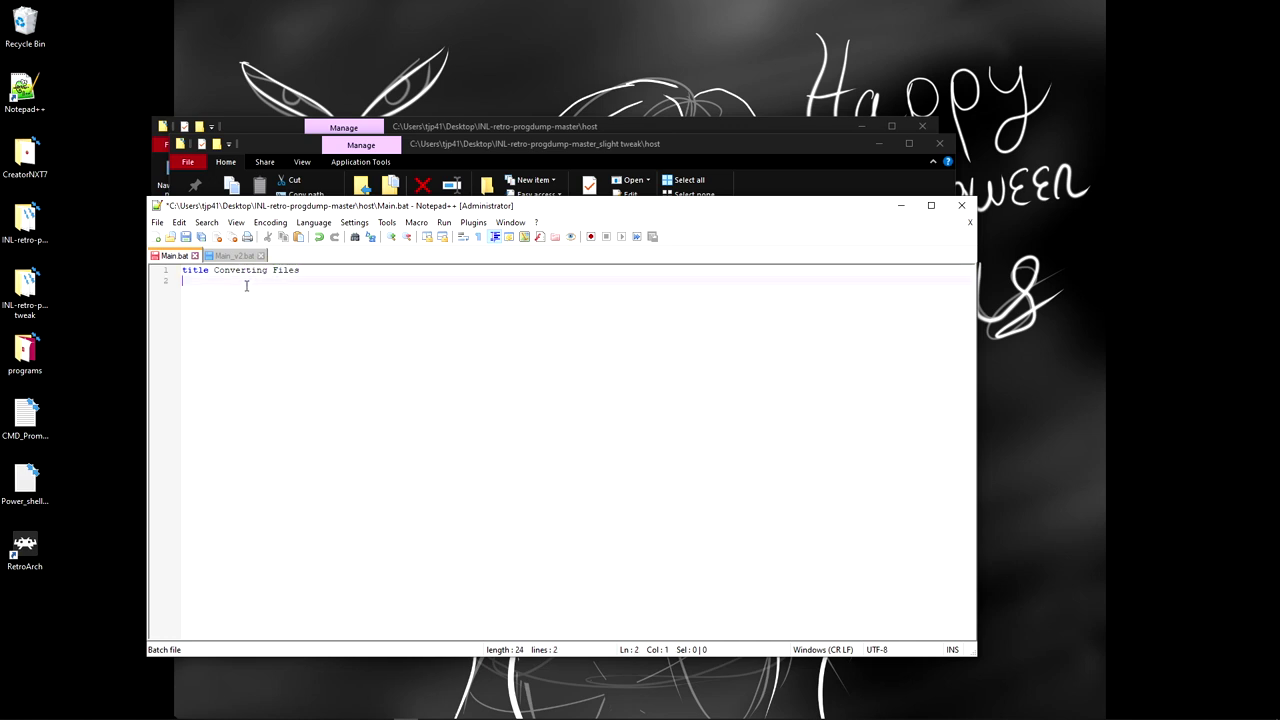
pyautogui.click(183, 270)
pyautogui.press('Return')
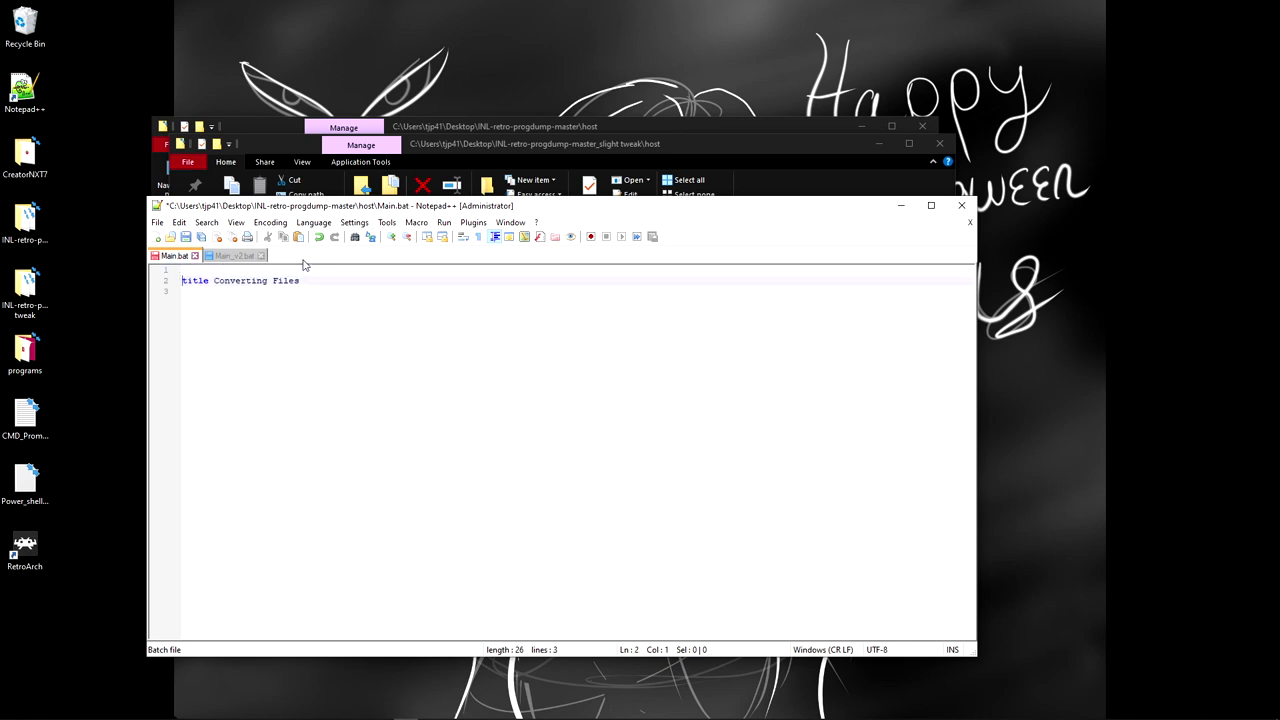
pyautogui.click(201, 270)
pyautogui.click(240, 256)
pyautogui.moveTo(230, 281); pyautogui.dragTo(170, 285)
pyautogui.hotkey('ctrl', 'c')
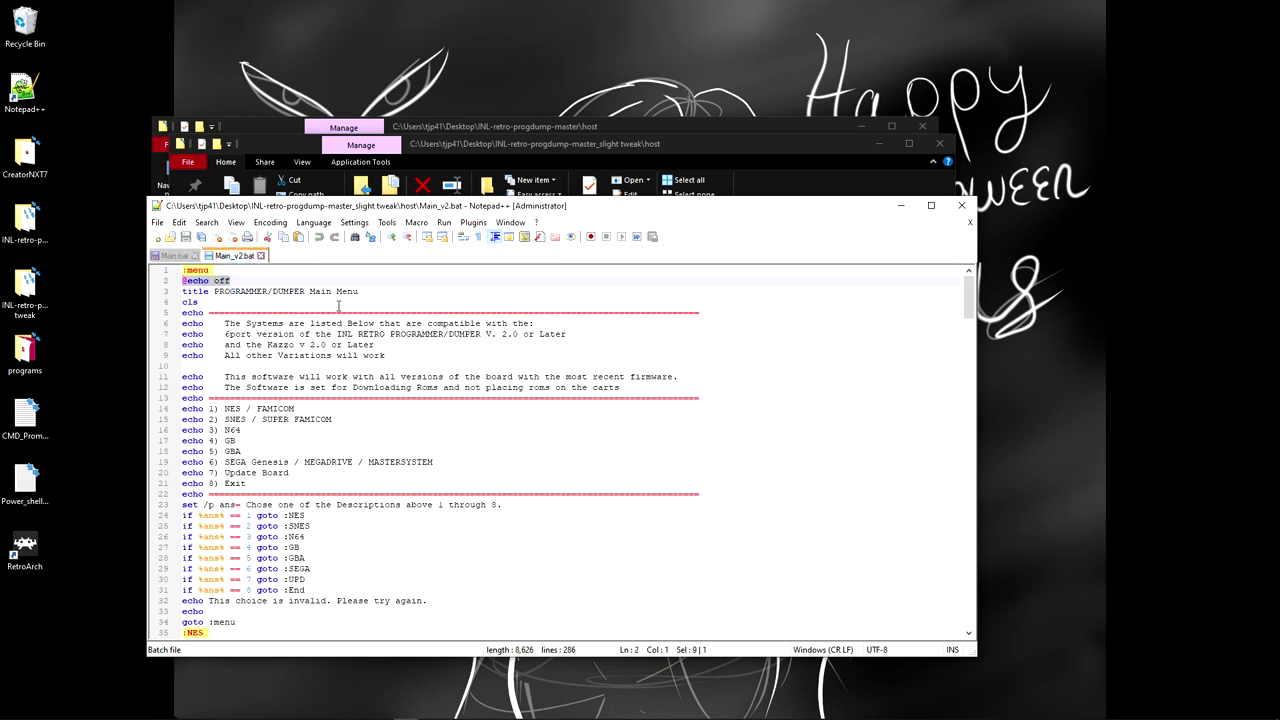
pyautogui.click(168, 256)
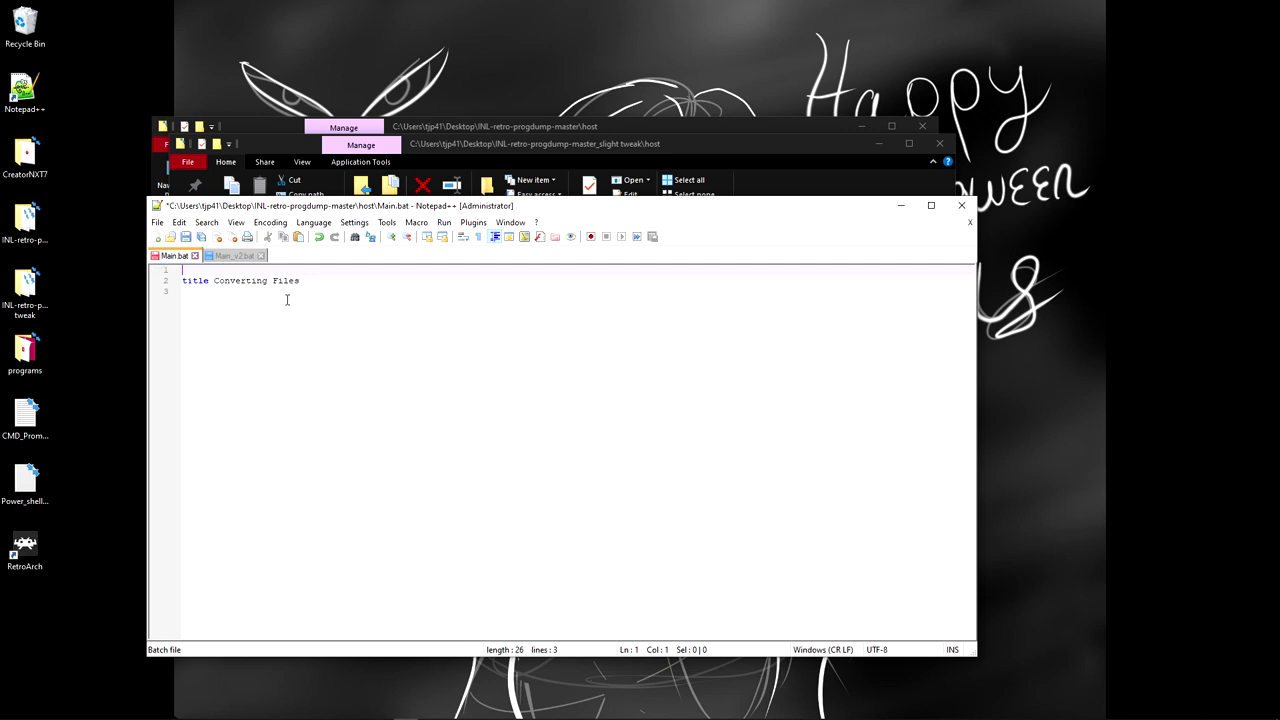
pyautogui.hotkey('ctrl', 'v')
pyautogui.click(229, 294)
pyautogui.moveTo(231, 270); pyautogui.dragTo(182, 270)
# Step: Add a "pause" command on line 4 of Main.bat, leaving line 3 empty below the title
pyautogui.click(206, 291)
pyautogui.click(237, 257)
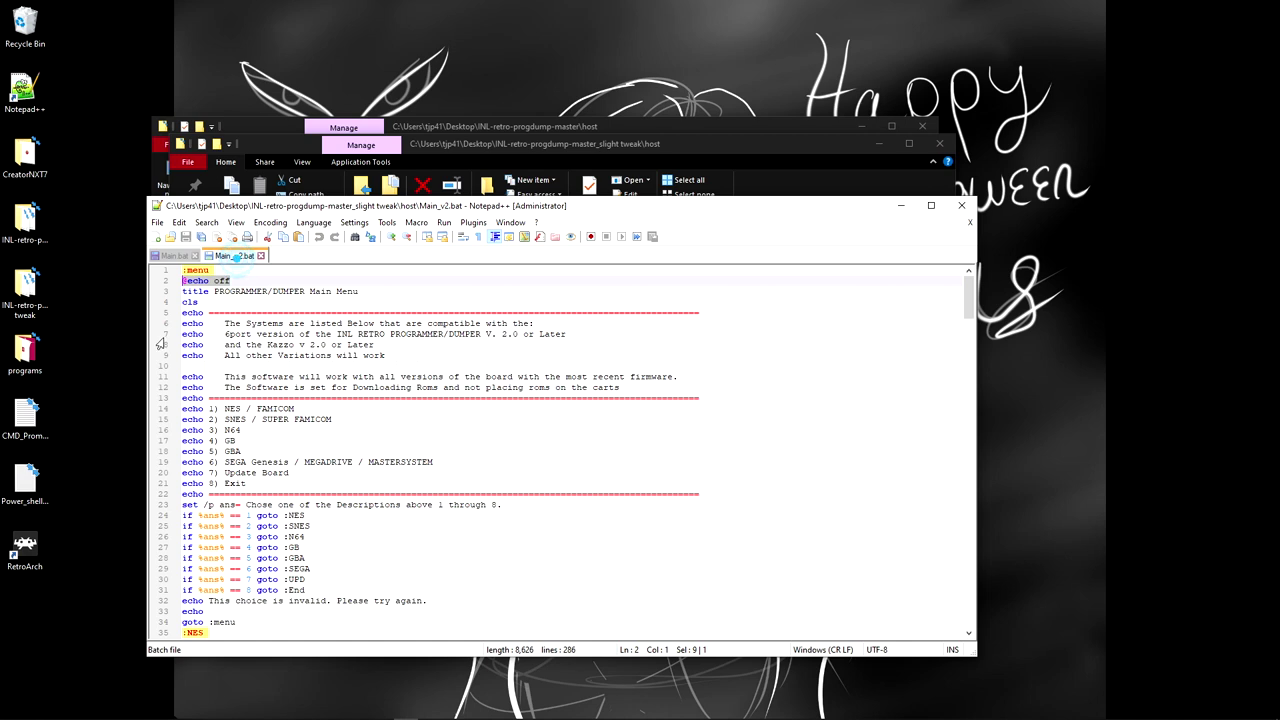
pyautogui.click(175, 257)
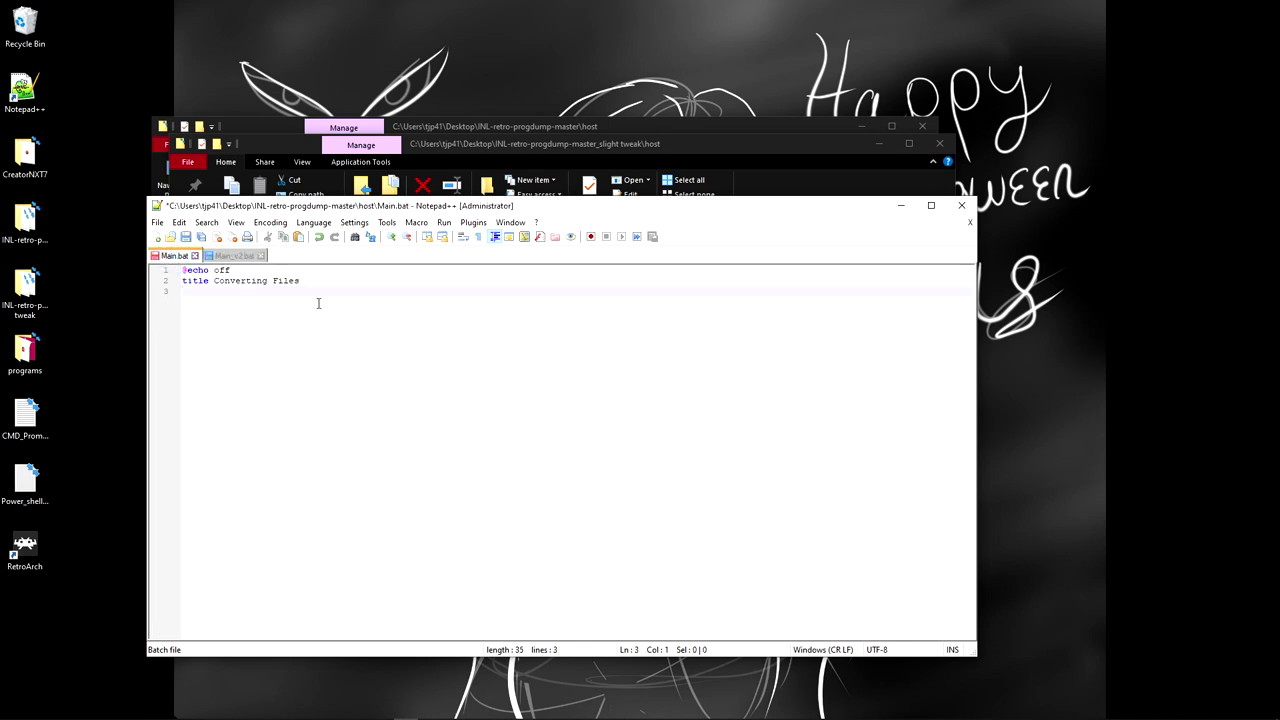
pyautogui.write('pause')
# Step: Look through the console sections of Main_v2.bat down to the :UPD section with the board firmware update commands
pyautogui.click(240, 257)
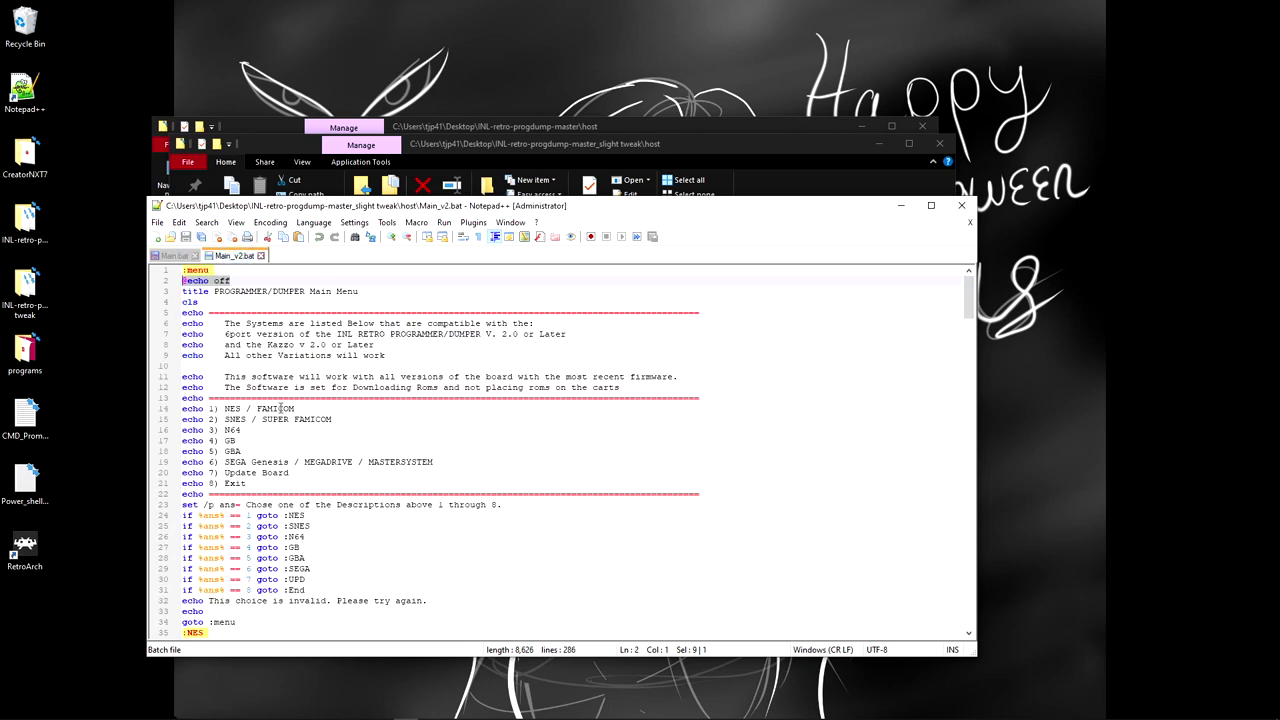
pyautogui.scroll(-12, 252, 600)
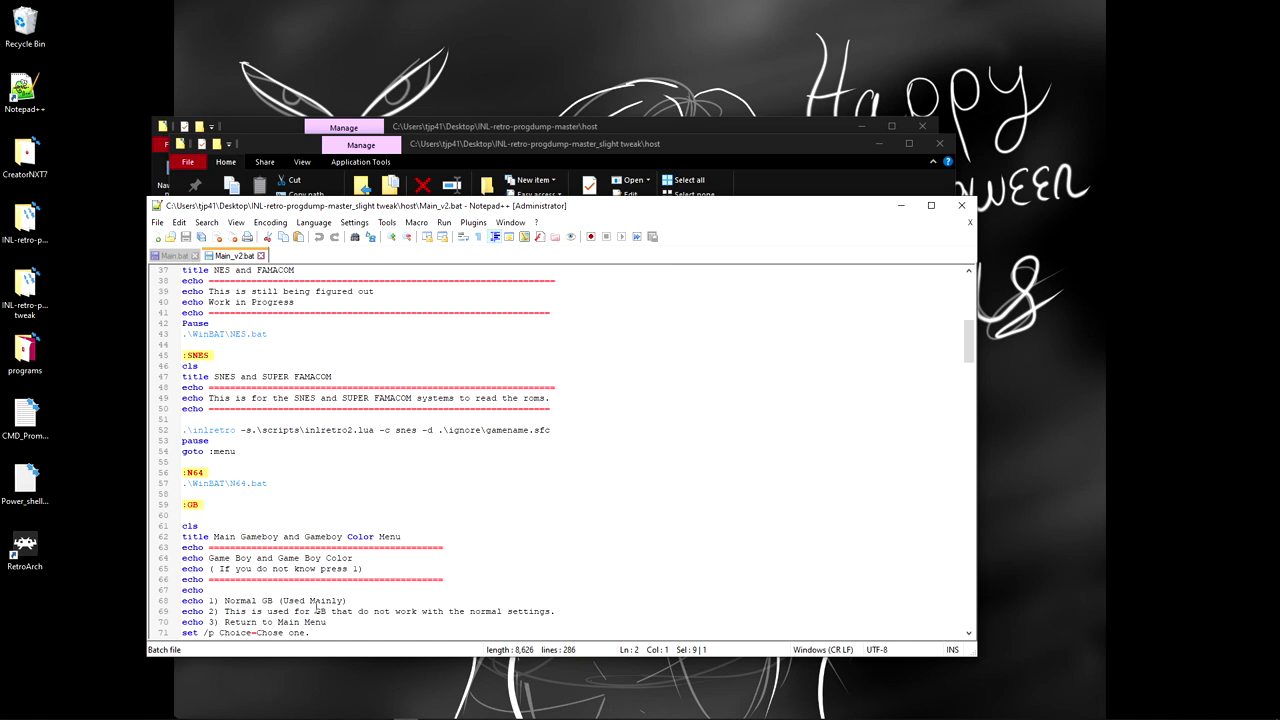
pyautogui.scroll(4, 300, 590)
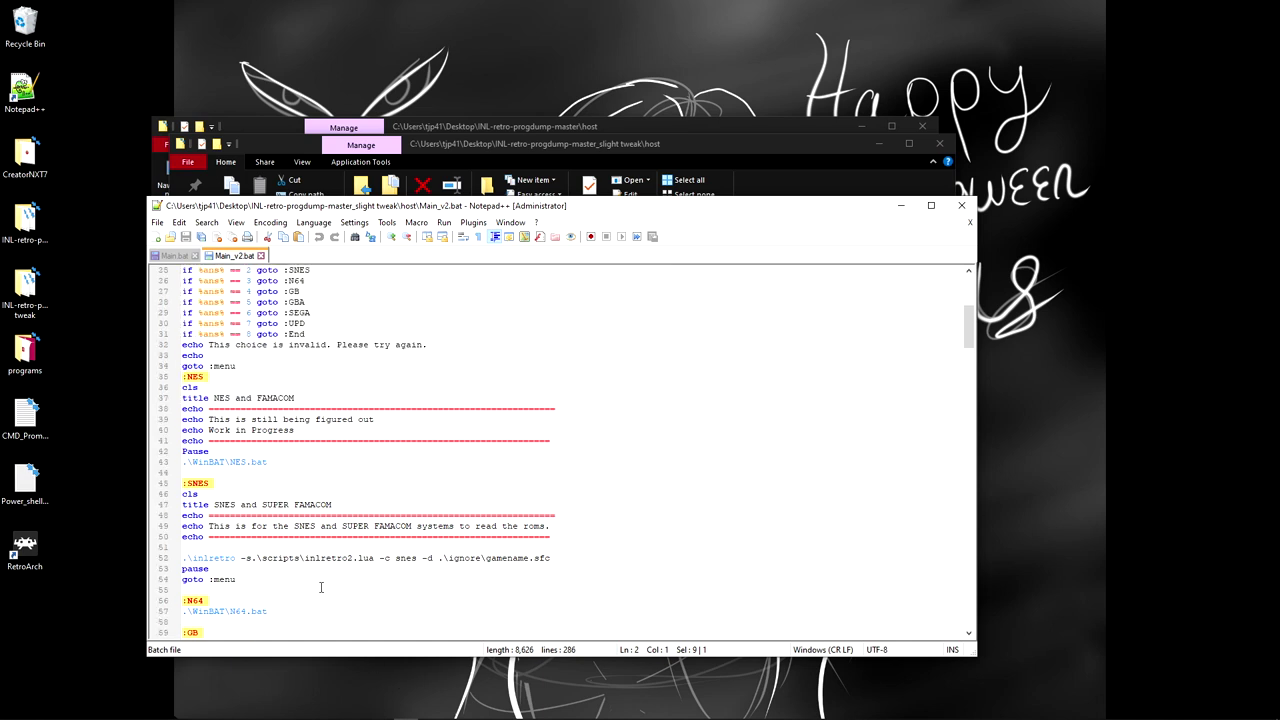
pyautogui.scroll(1, 353, 389)
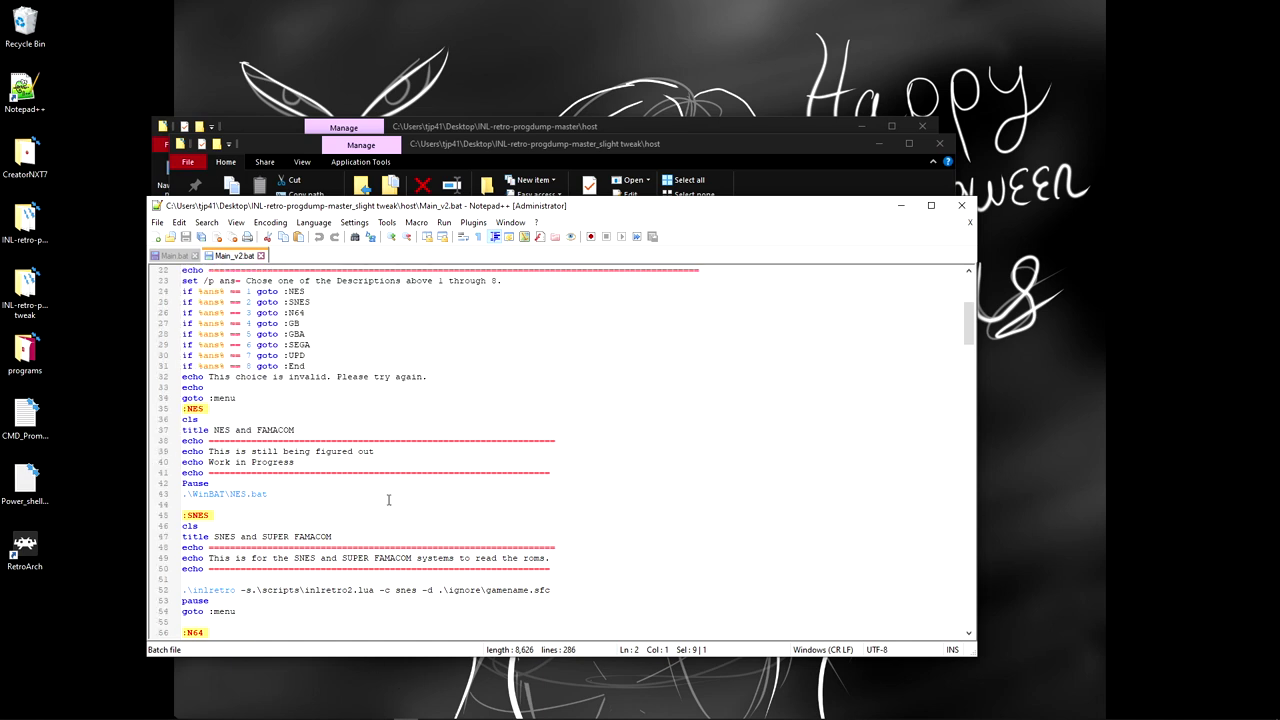
pyautogui.tripleClick(276, 494)
pyautogui.click(284, 492)
pyautogui.scroll(-10, 349, 461)
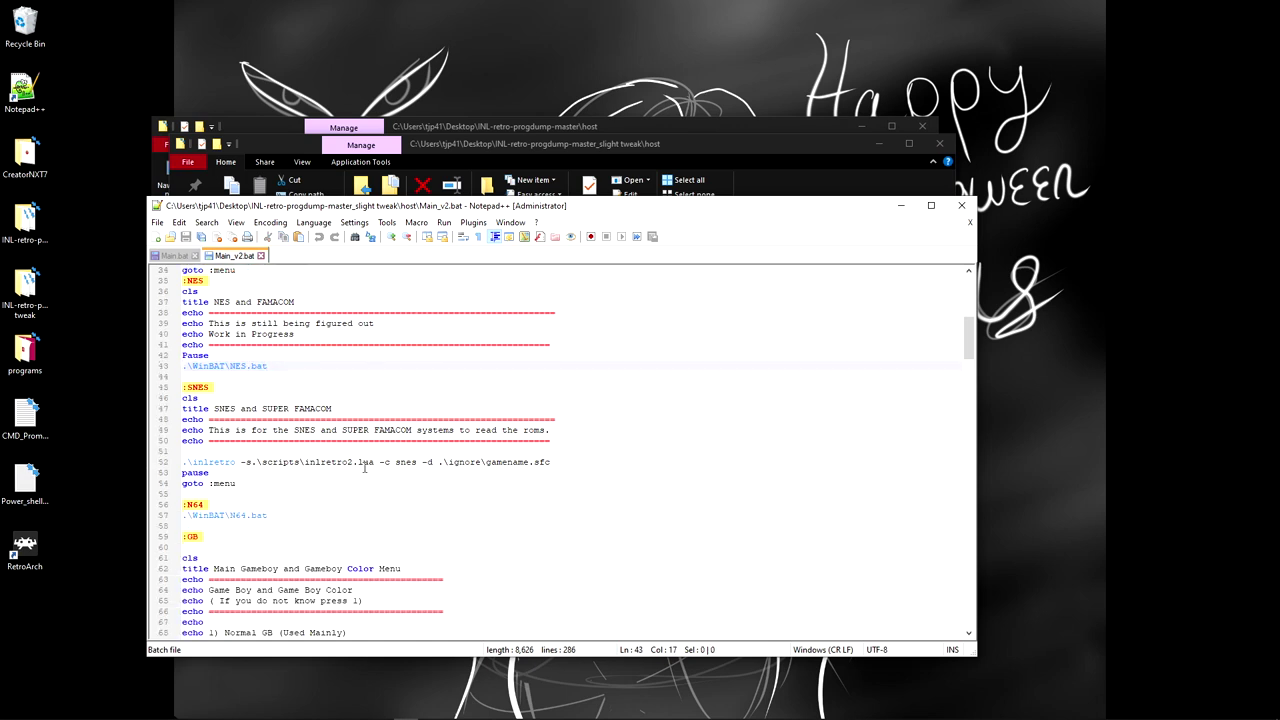
pyautogui.scroll(-11, 349, 461)
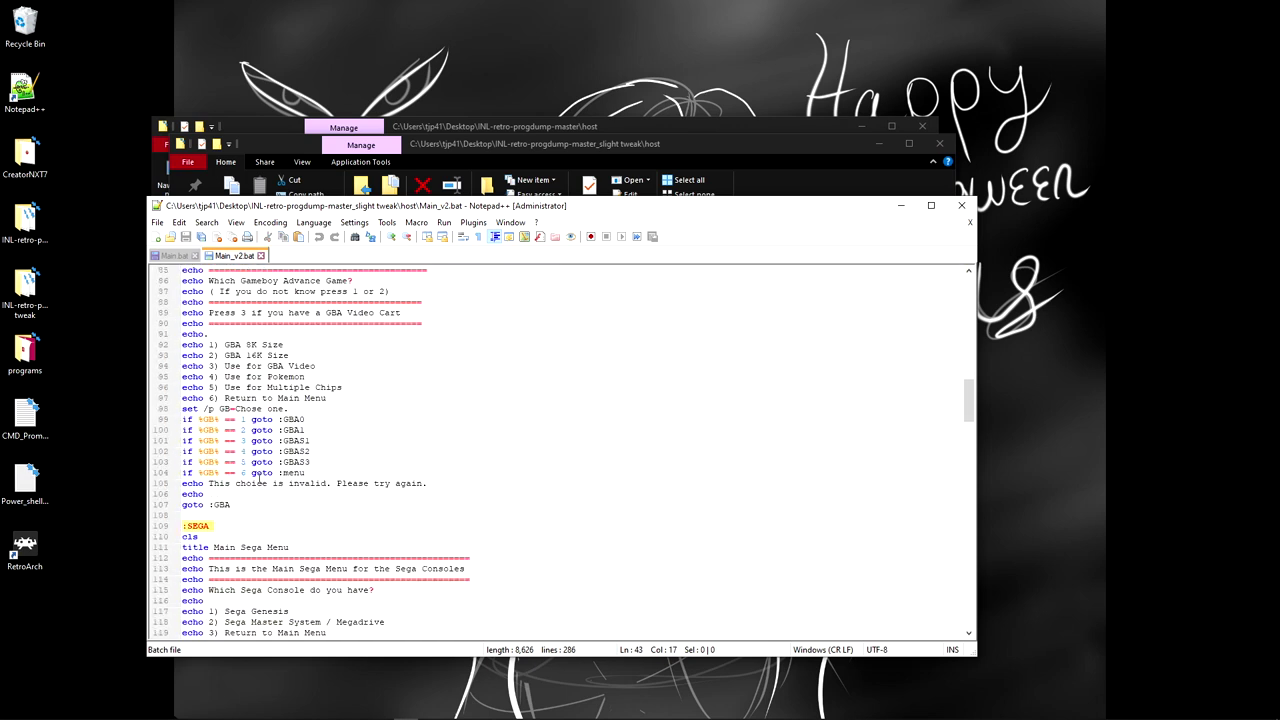
pyautogui.scroll(-9, 353, 411)
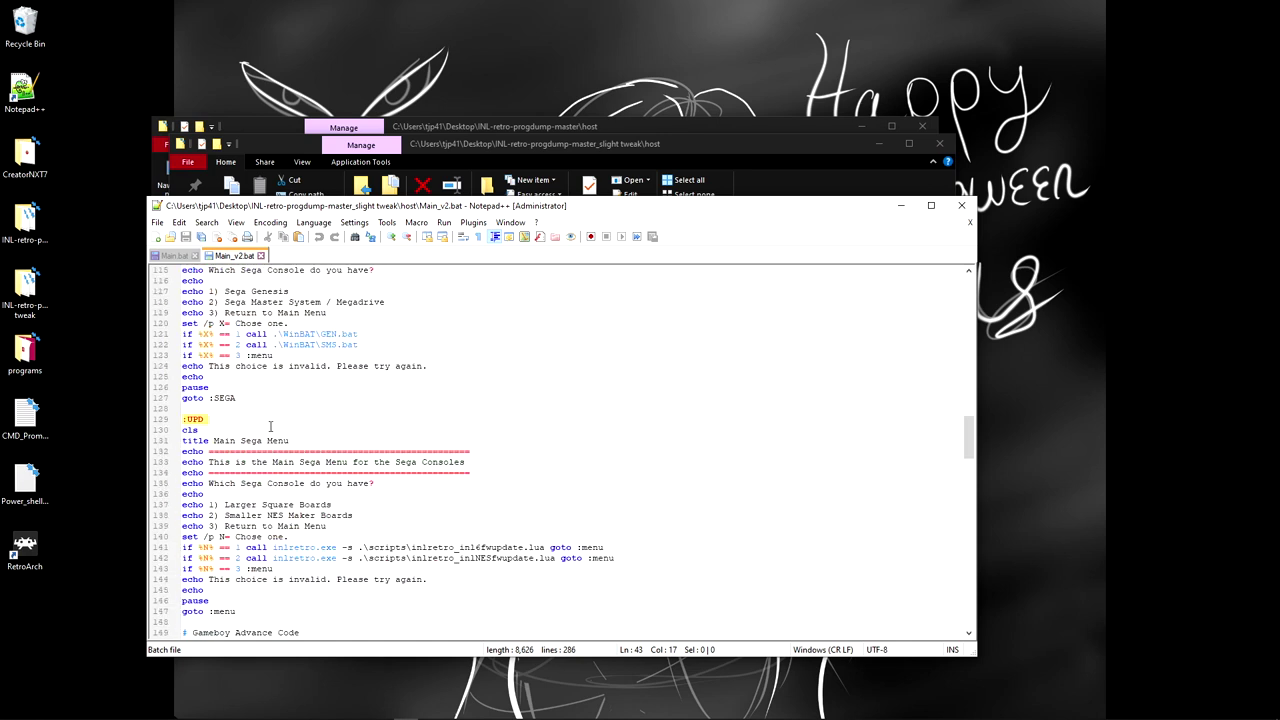
pyautogui.scroll(-3, 270, 427)
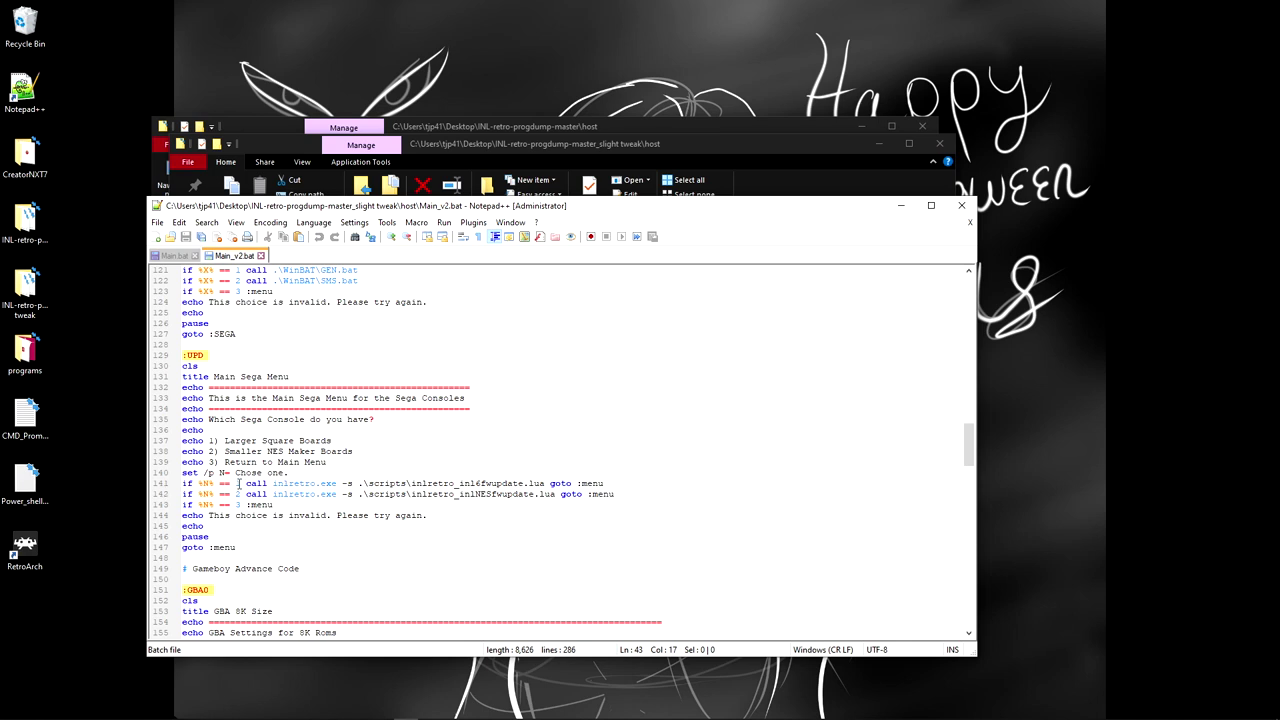
# Step: Copy "inlretro.exe -s .\scripts\inlretro_inl6fwupdate.lua" from the :UPD section of Main_v2.bat into the empty line above pause in Main.bat
pyautogui.moveTo(273, 483); pyautogui.dragTo(545, 483)
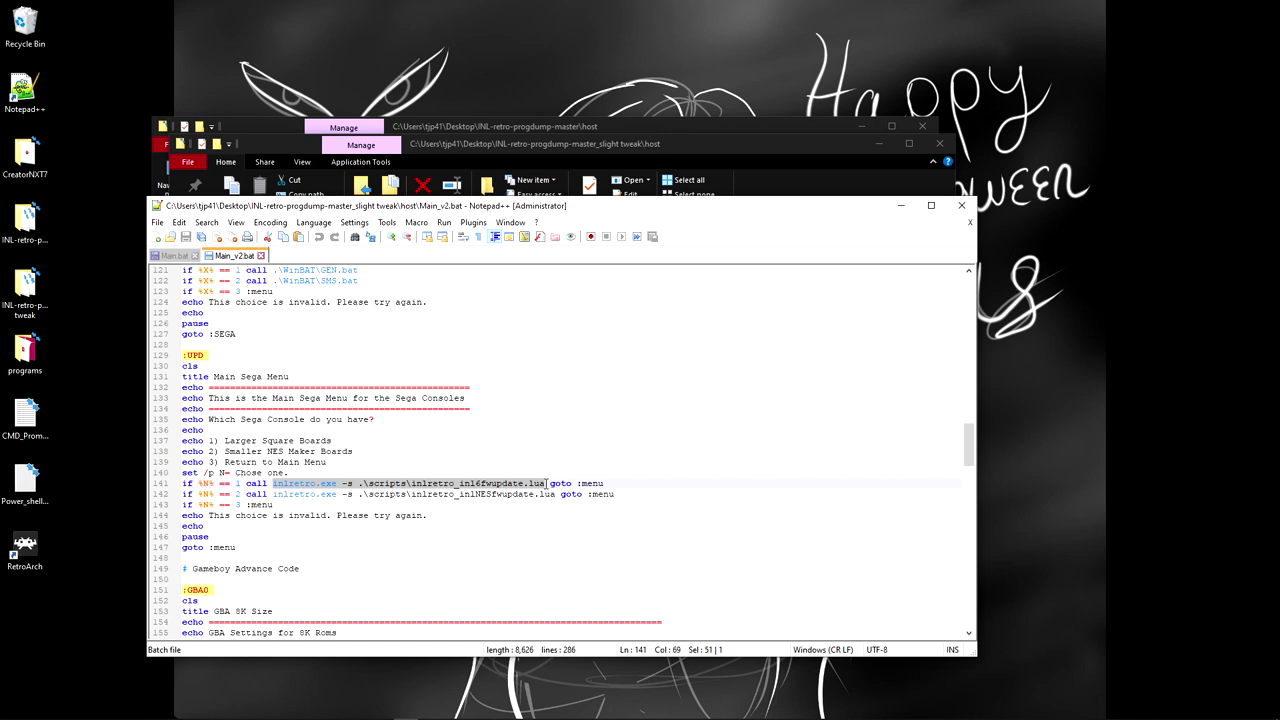
pyautogui.rightClick(397, 490)
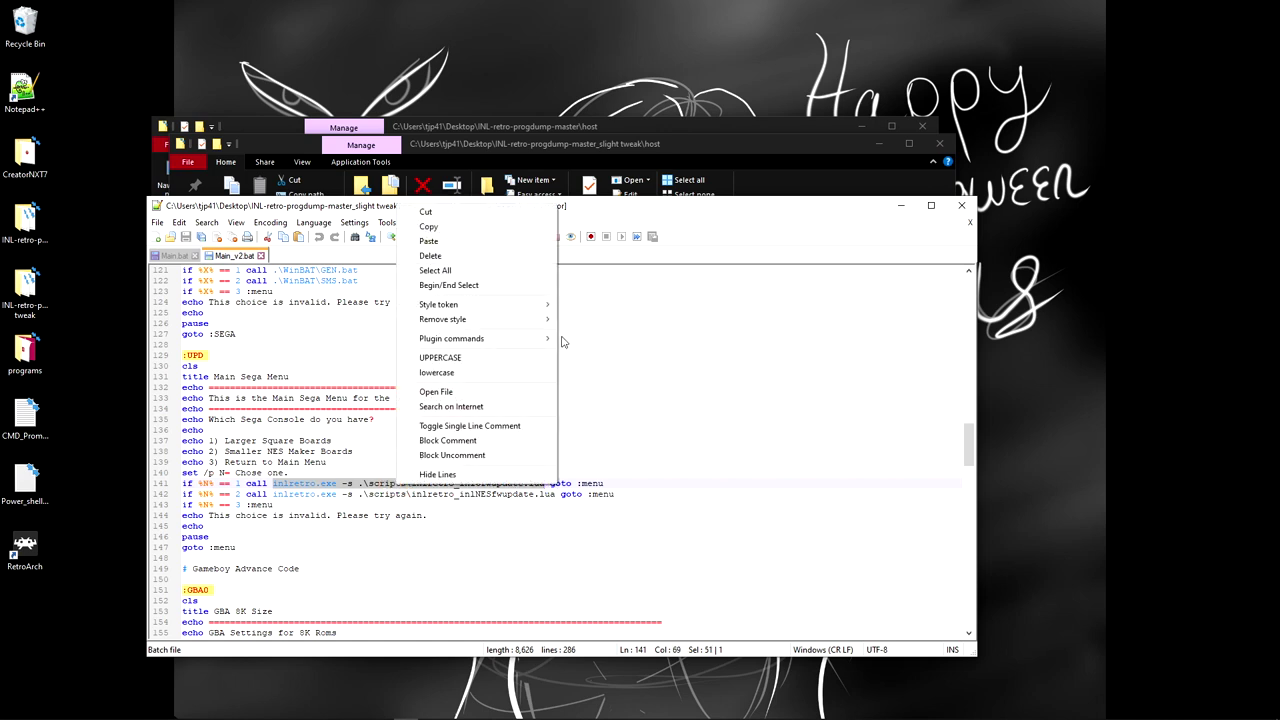
pyautogui.click(420, 227)
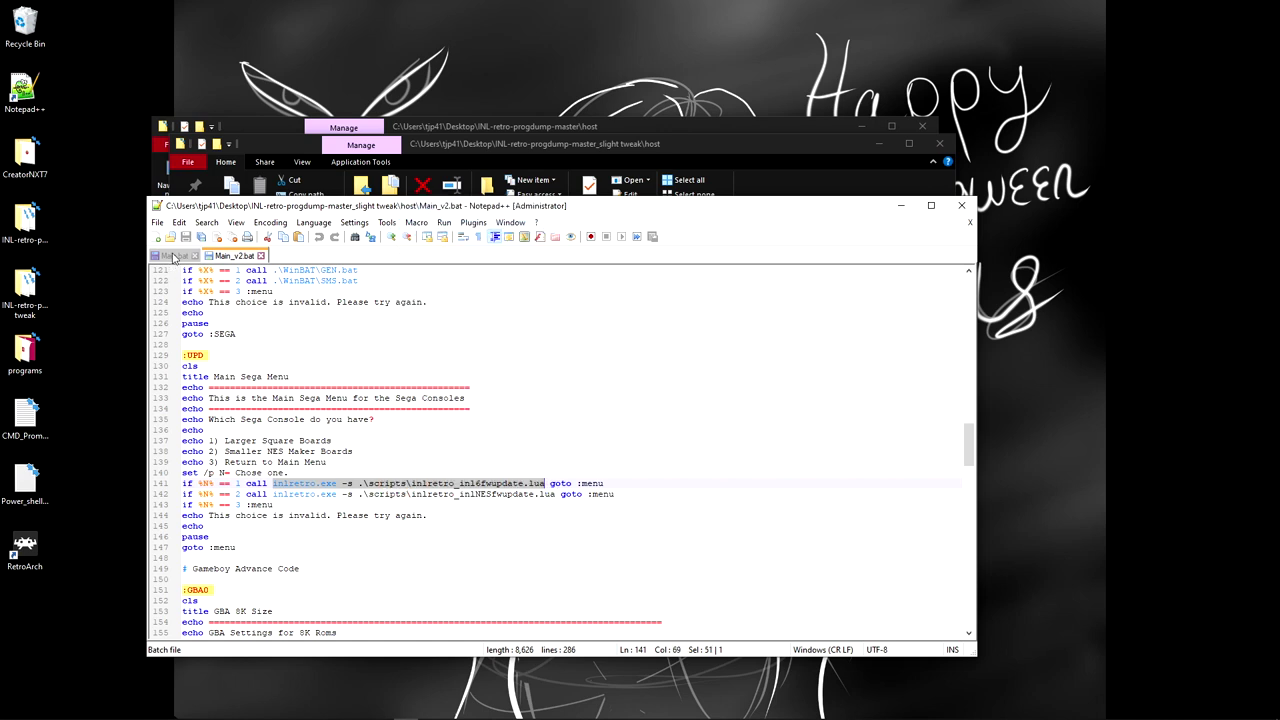
pyautogui.click(174, 256)
pyautogui.rightClick(194, 291)
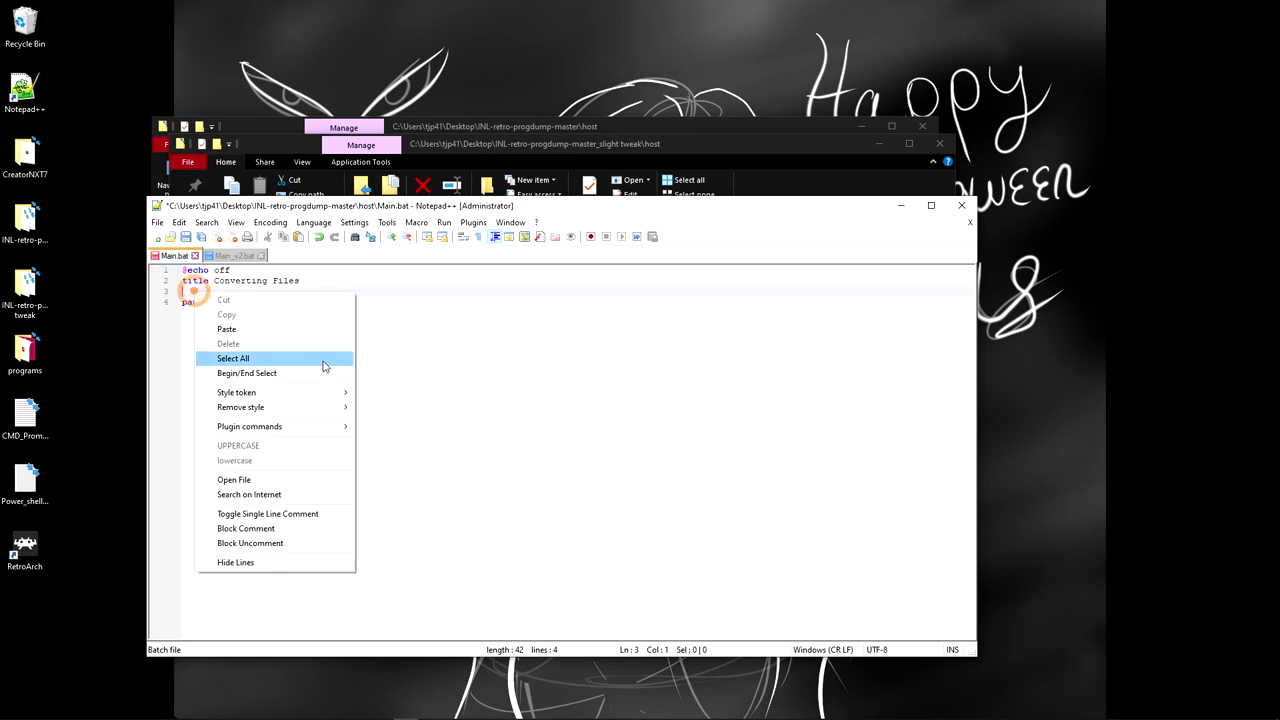
pyautogui.click(240, 328)
pyautogui.click(234, 338)
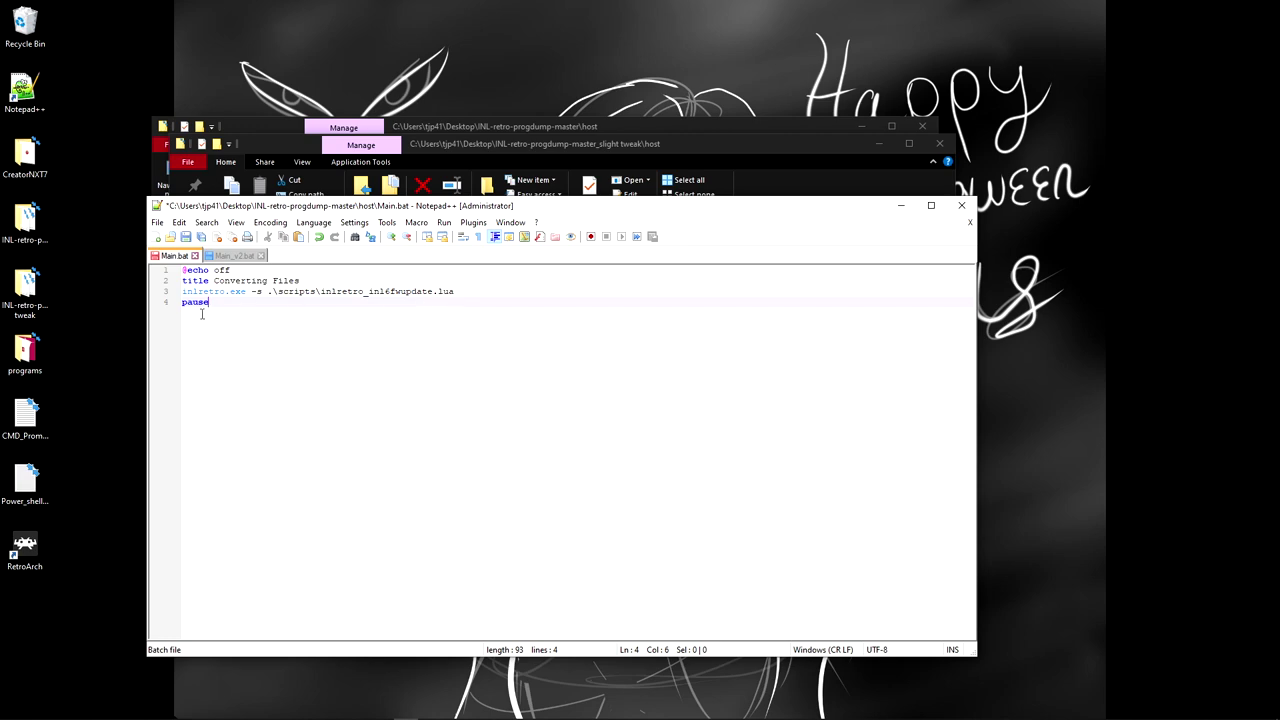
# Step: Minimize both host folder windows, move the editor window clear of the desktop icons, and save Main.bat
pyautogui.scroll(-1, 560, 175)
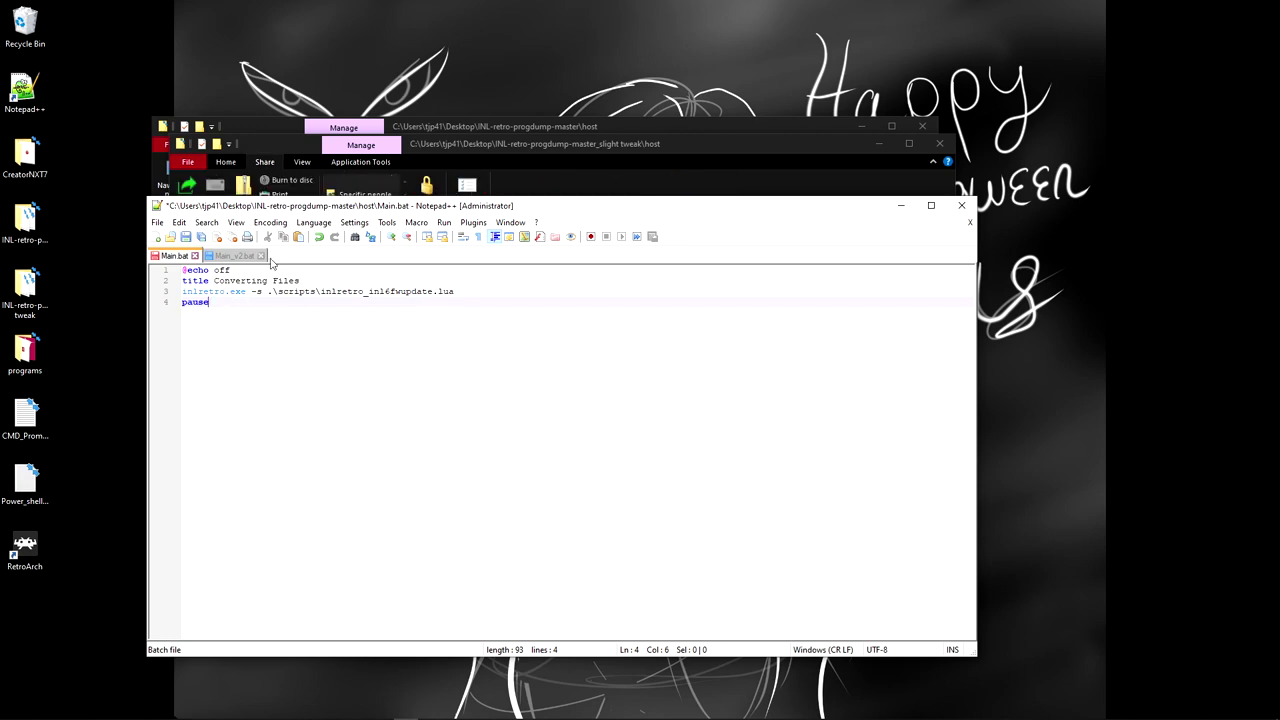
pyautogui.click(878, 143)
pyautogui.click(861, 126)
pyautogui.moveTo(682, 216); pyautogui.dragTo(750, 213)
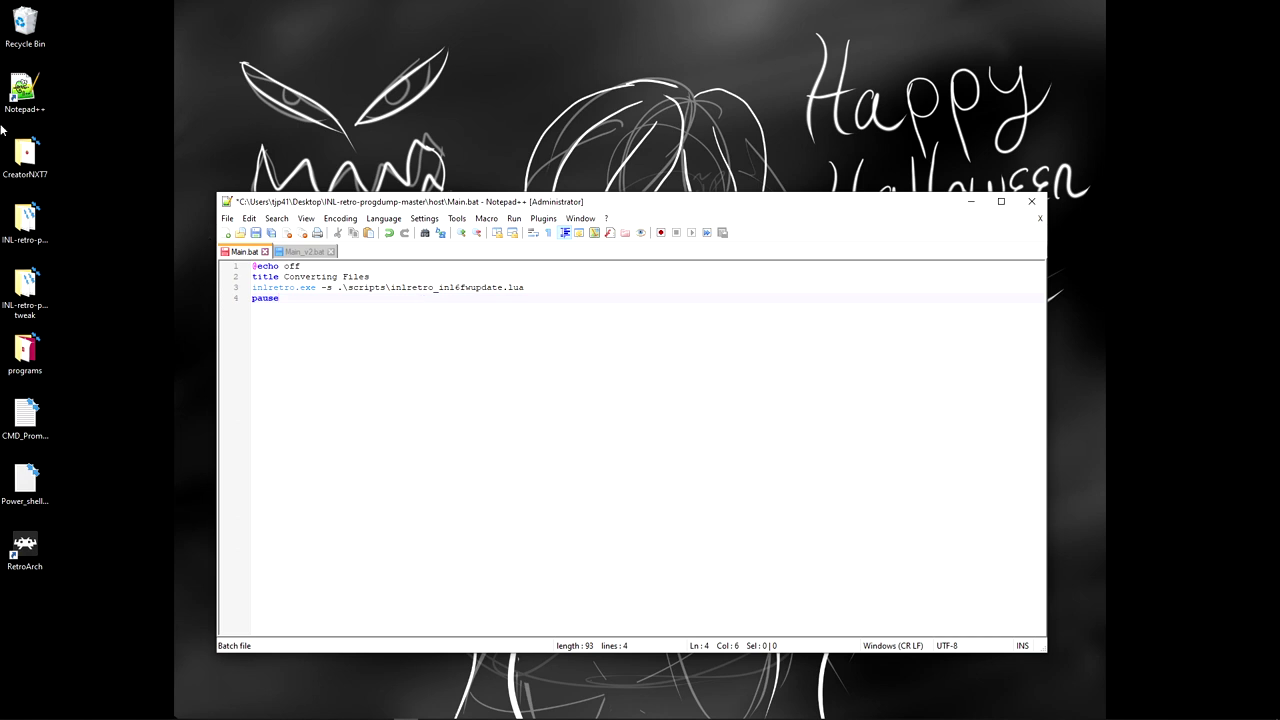
pyautogui.click(256, 233)
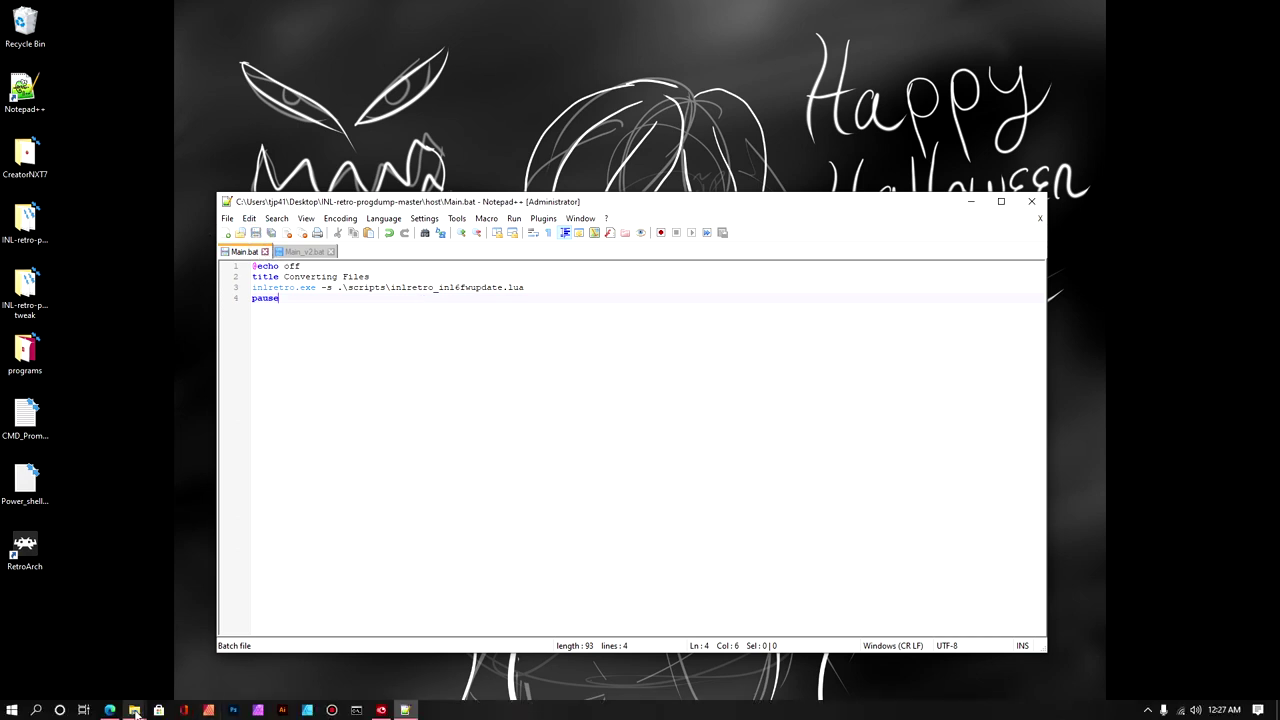
# Step: Bring back the INL-retro-progdump-master host folder, run Main.bat from it, and close the console window
pyautogui.moveTo(134, 712)
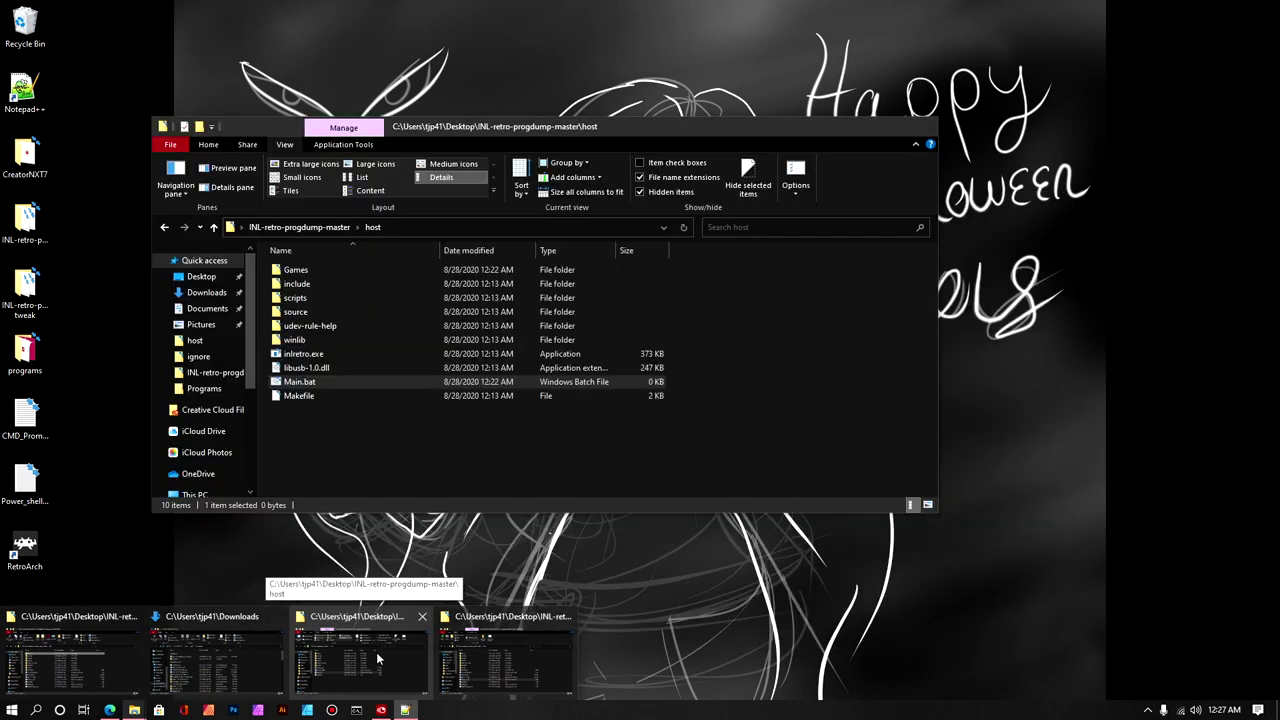
pyautogui.click(376, 652)
pyautogui.moveTo(647, 133); pyautogui.dragTo(603, 83)
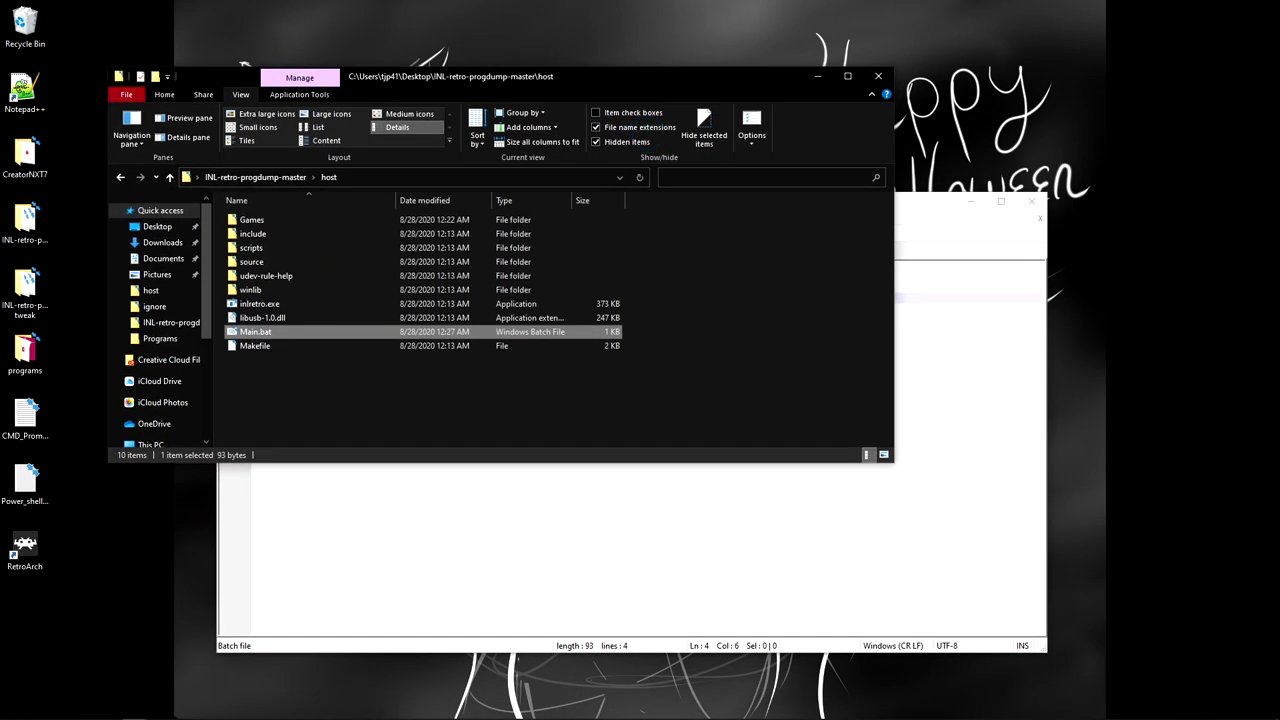
pyautogui.doubleClick(250, 333)
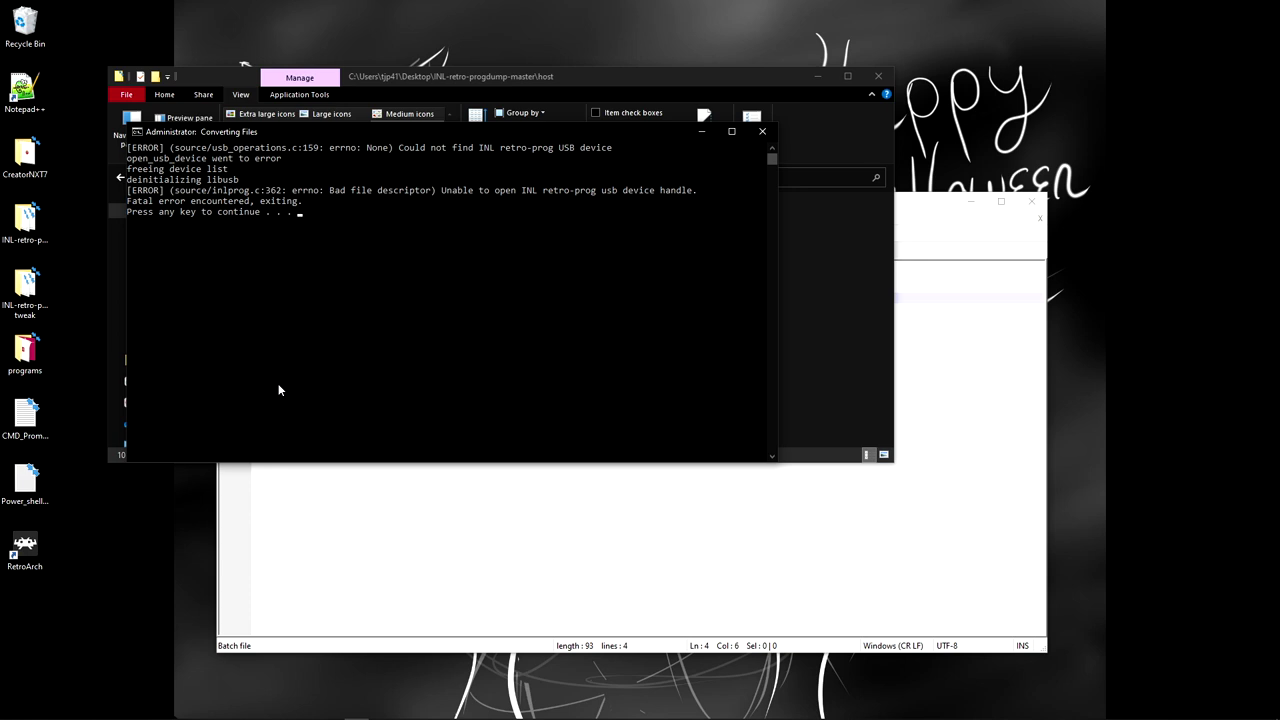
pyautogui.click(408, 331)
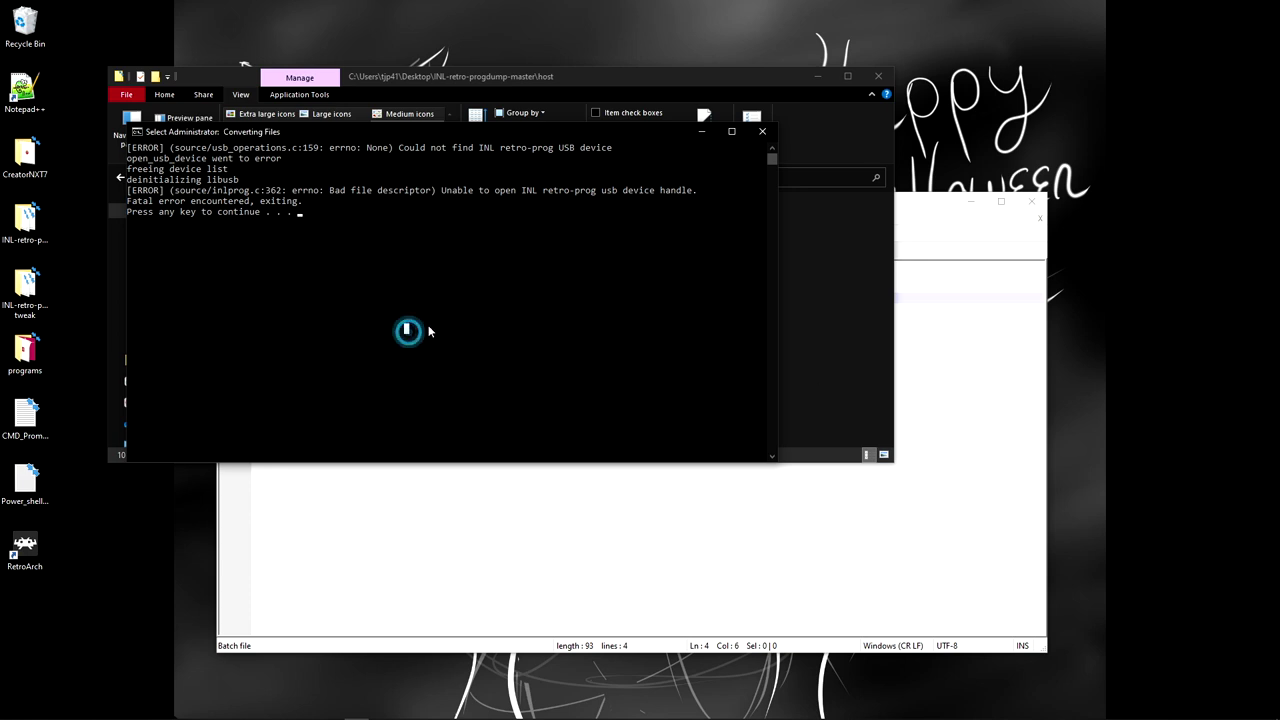
pyautogui.click(762, 131)
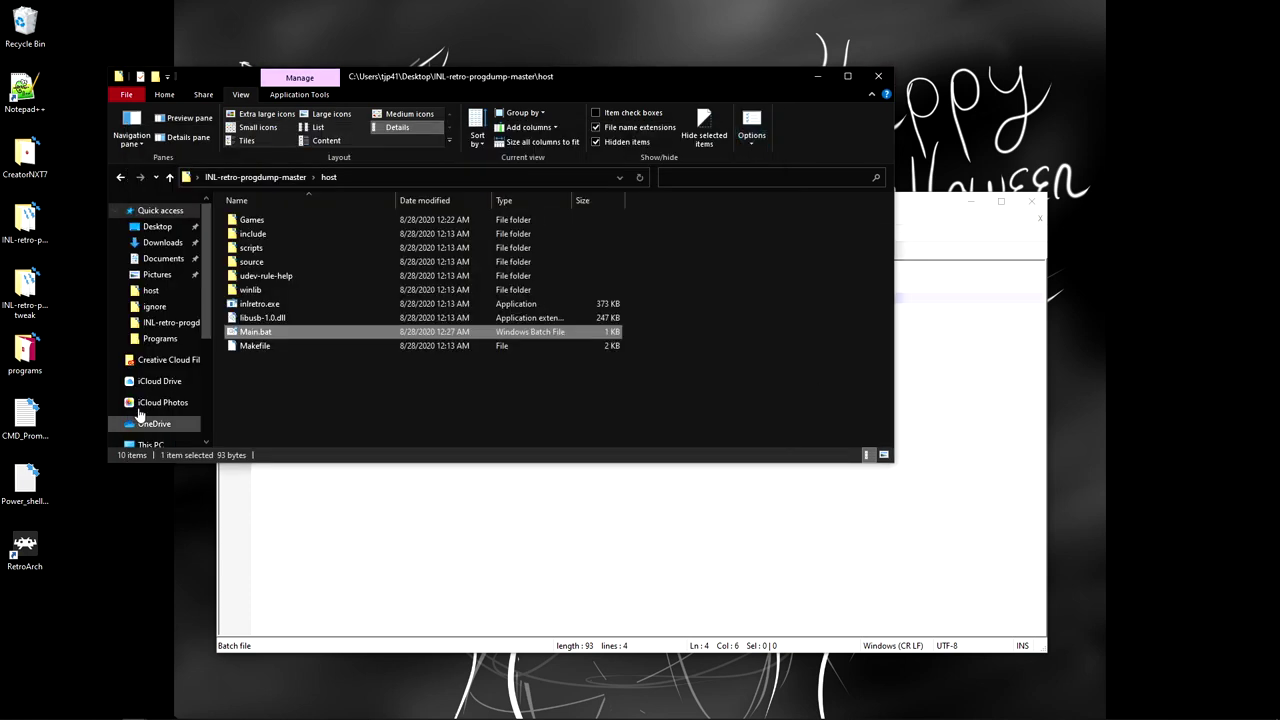
# Step: Run Main.bat from the host folder again to update the board firmware, and close its console window
pyautogui.doubleClick(250, 333)
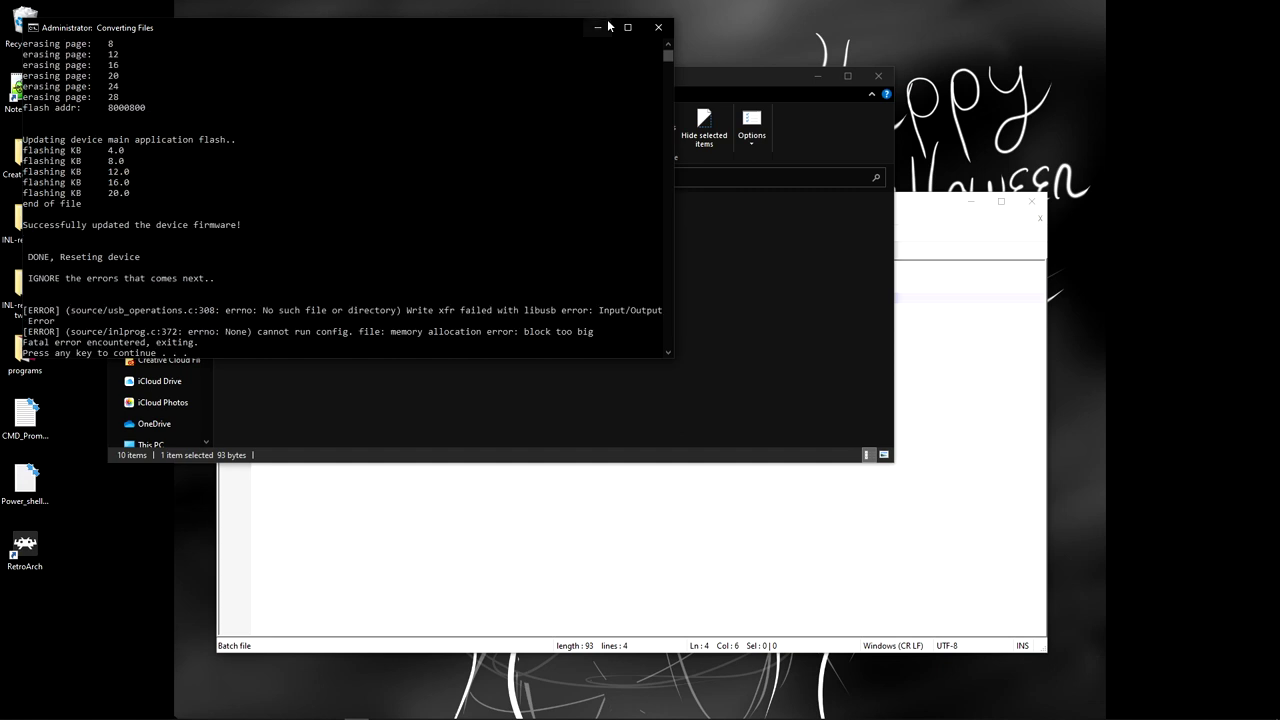
pyautogui.click(658, 27)
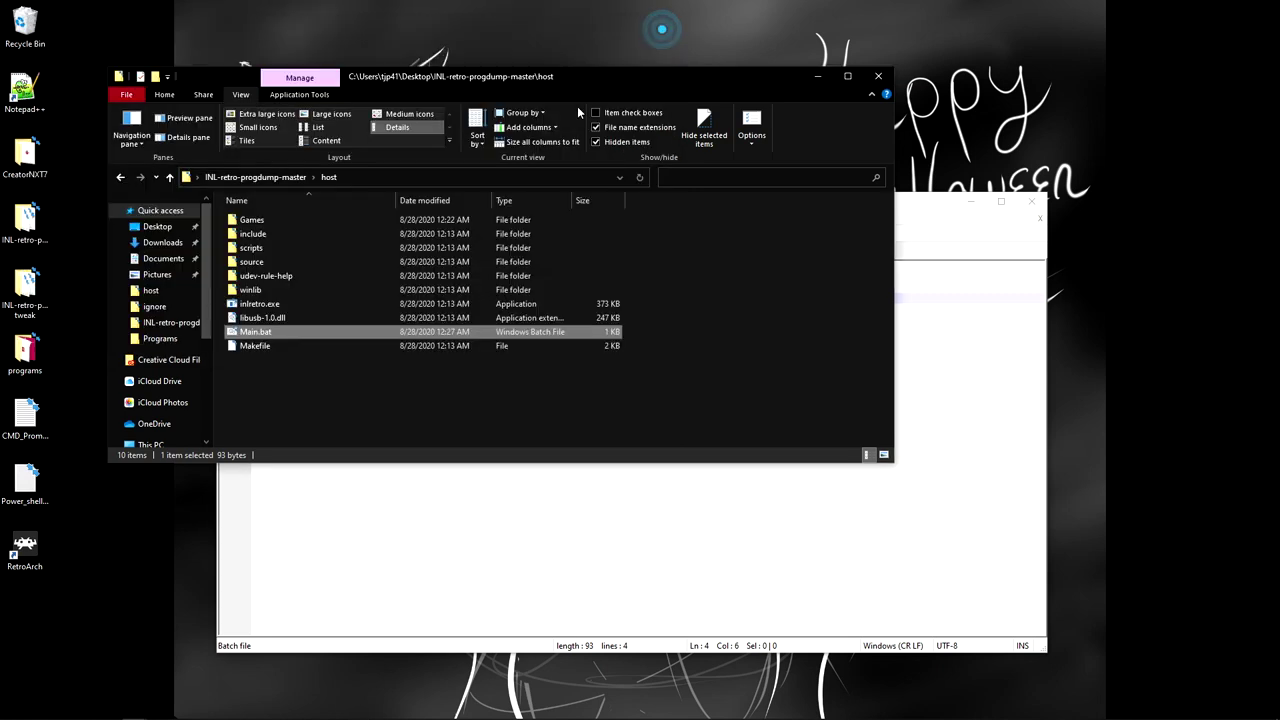
# Step: Open inlretro_inl6fwupdate.lua from the scripts folder for editing in Notepad++ and move the editor window higher on the desktop
pyautogui.click(249, 252)
pyautogui.doubleClick(249, 252)
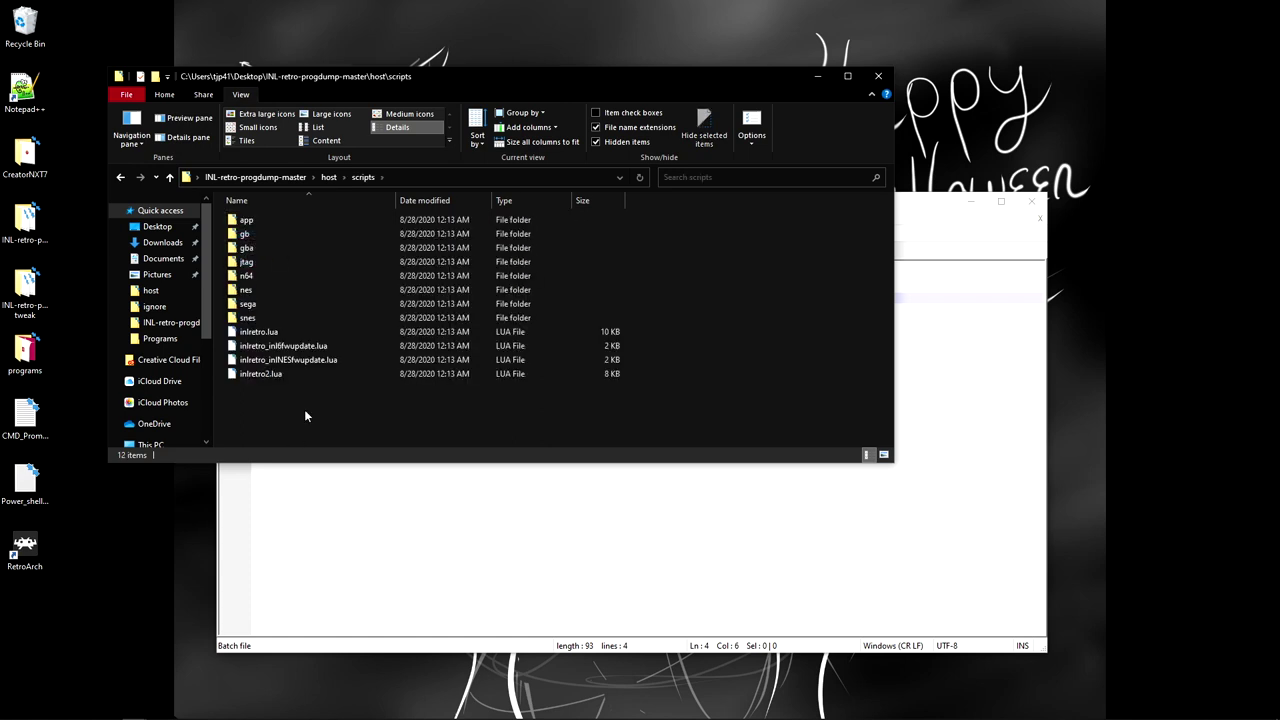
pyautogui.click(271, 348)
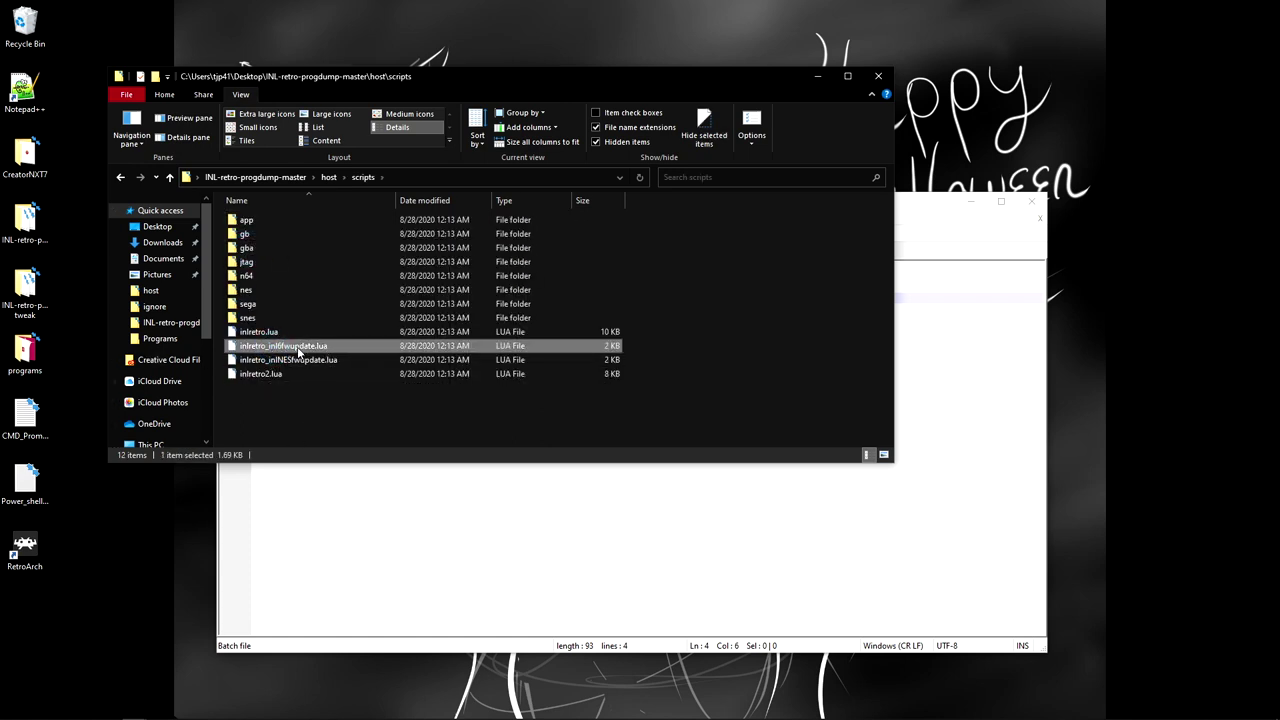
pyautogui.rightClick(290, 348)
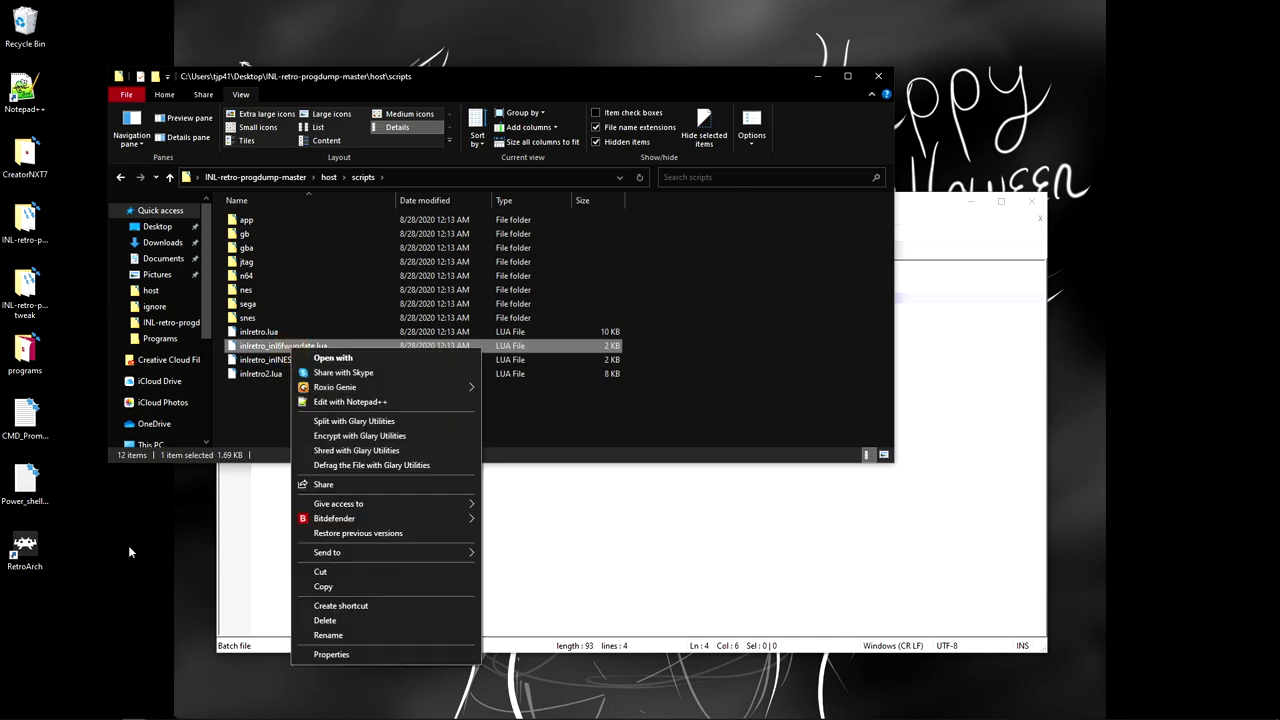
pyautogui.click(348, 402)
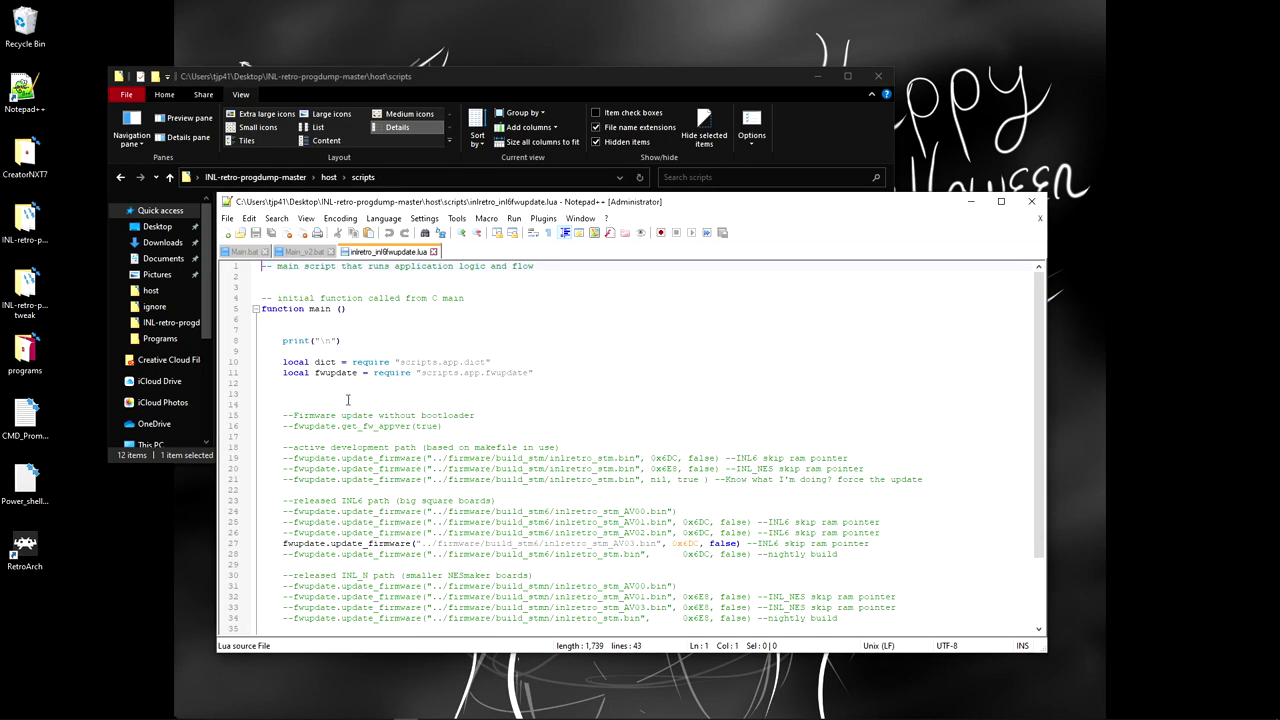
pyautogui.moveTo(735, 204); pyautogui.dragTo(723, 48)
# Step: Comment out the inlretro_stm_AV03.bin line under the released INL6 path and uncomment the nightly build line below it
pyautogui.click(271, 391)
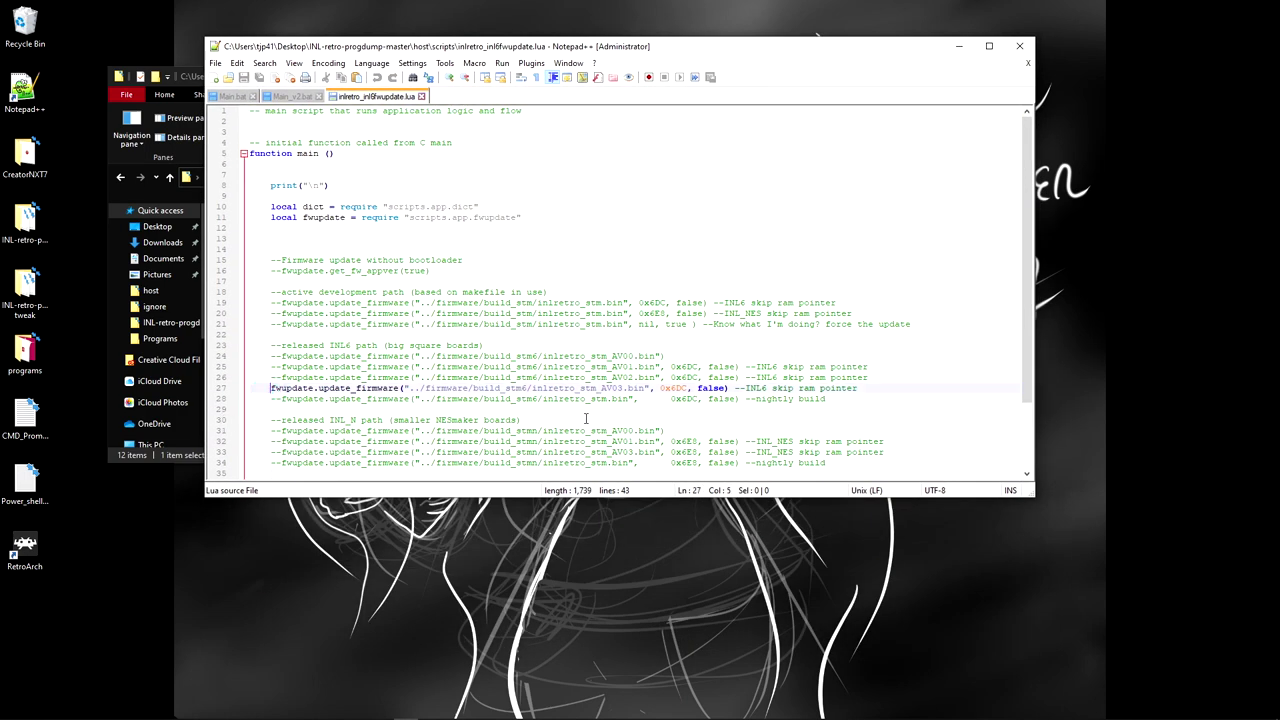
pyautogui.write('--')
pyautogui.click(271, 399)
pyautogui.press('Delete')
pyautogui.press('Delete')
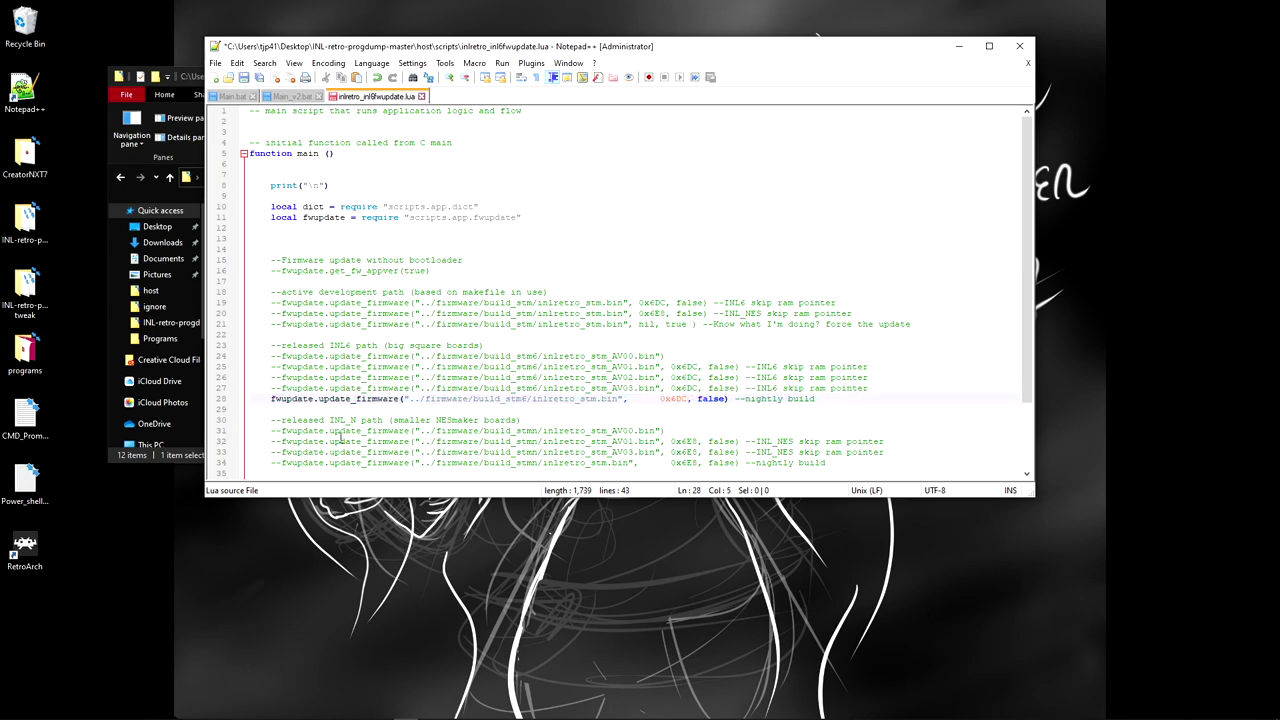
# Step: Check the INL_N and INL6 firmware lines in the script, including the relative path in the nightly build line
pyautogui.click(661, 432)
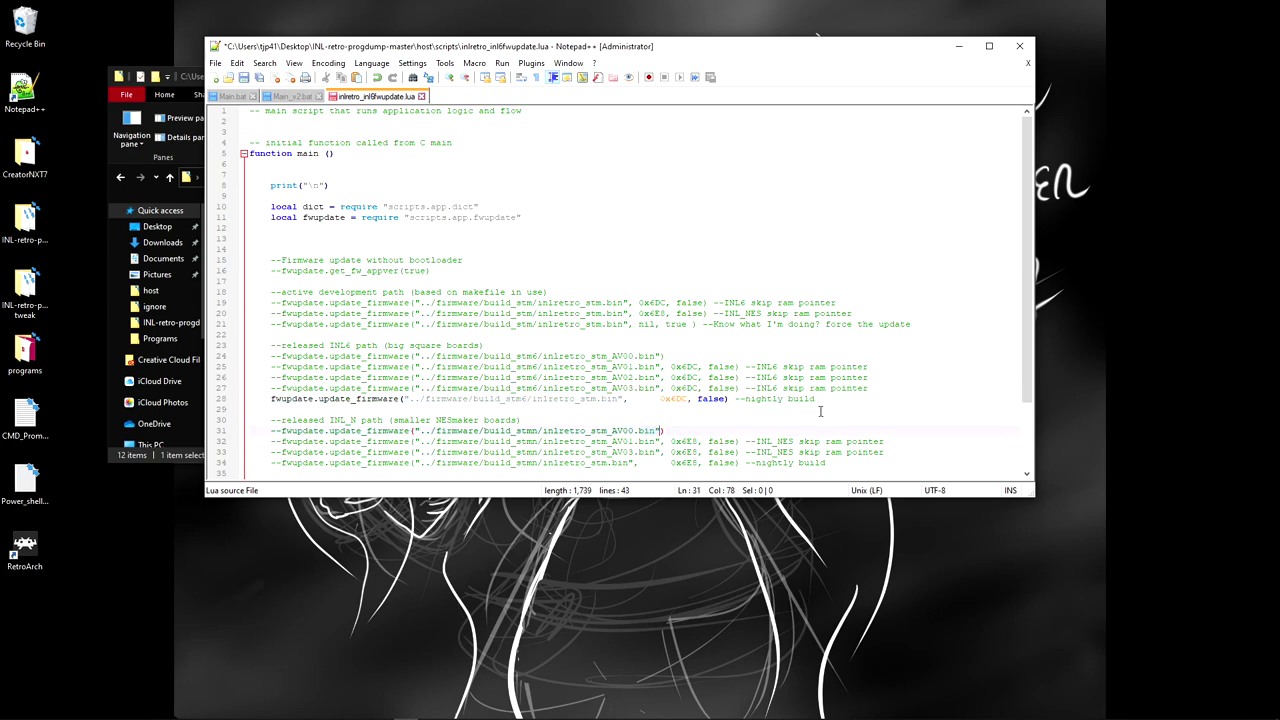
pyautogui.click(270, 401)
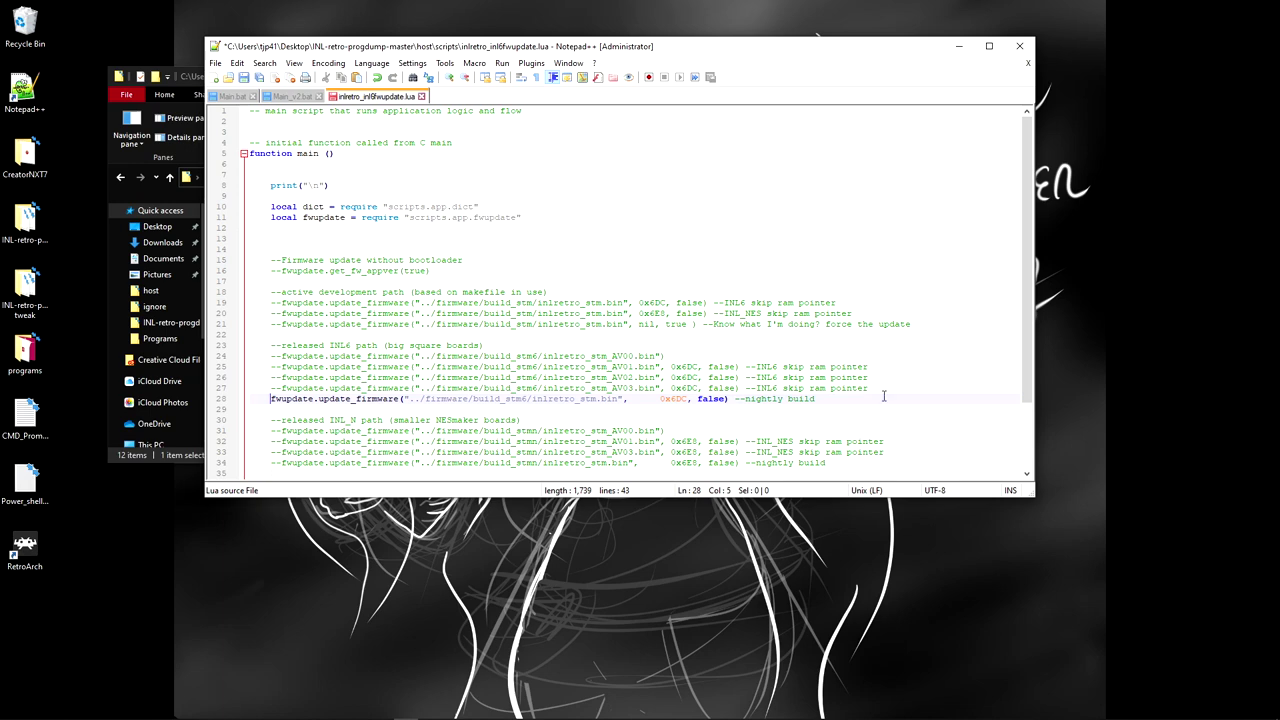
pyautogui.click(463, 388)
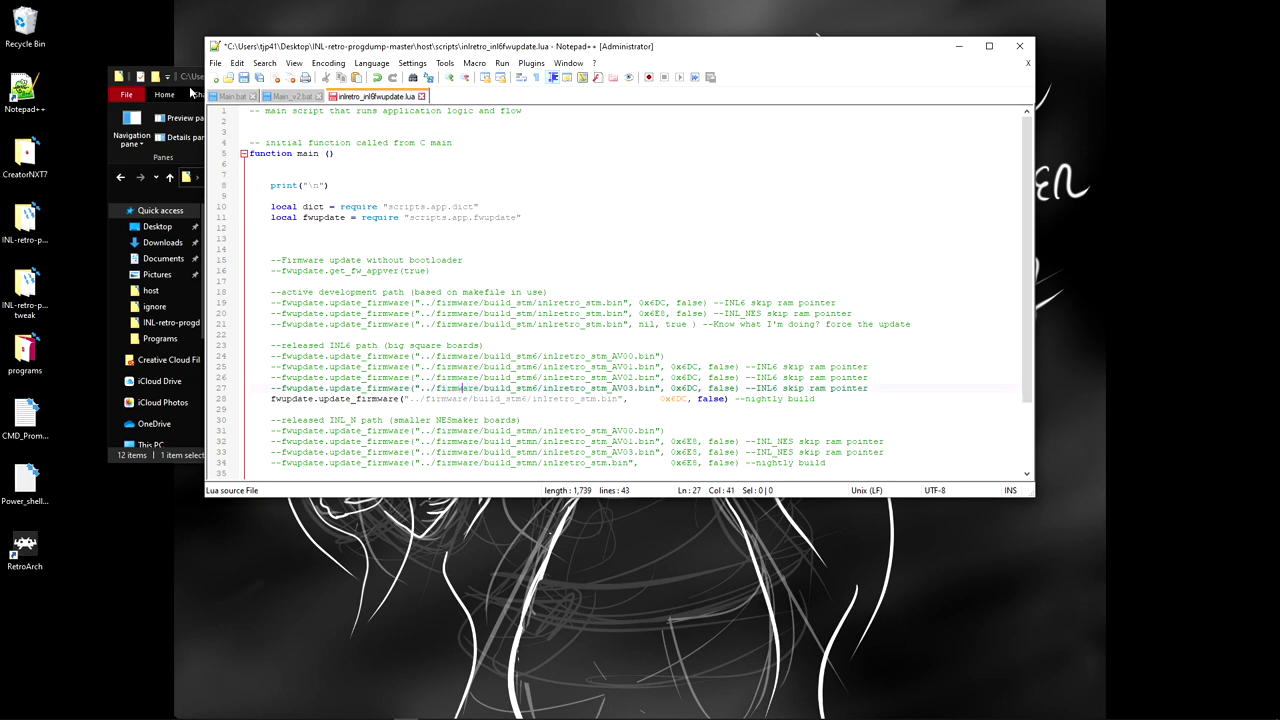
pyautogui.moveTo(421, 399); pyautogui.dragTo(415, 399)
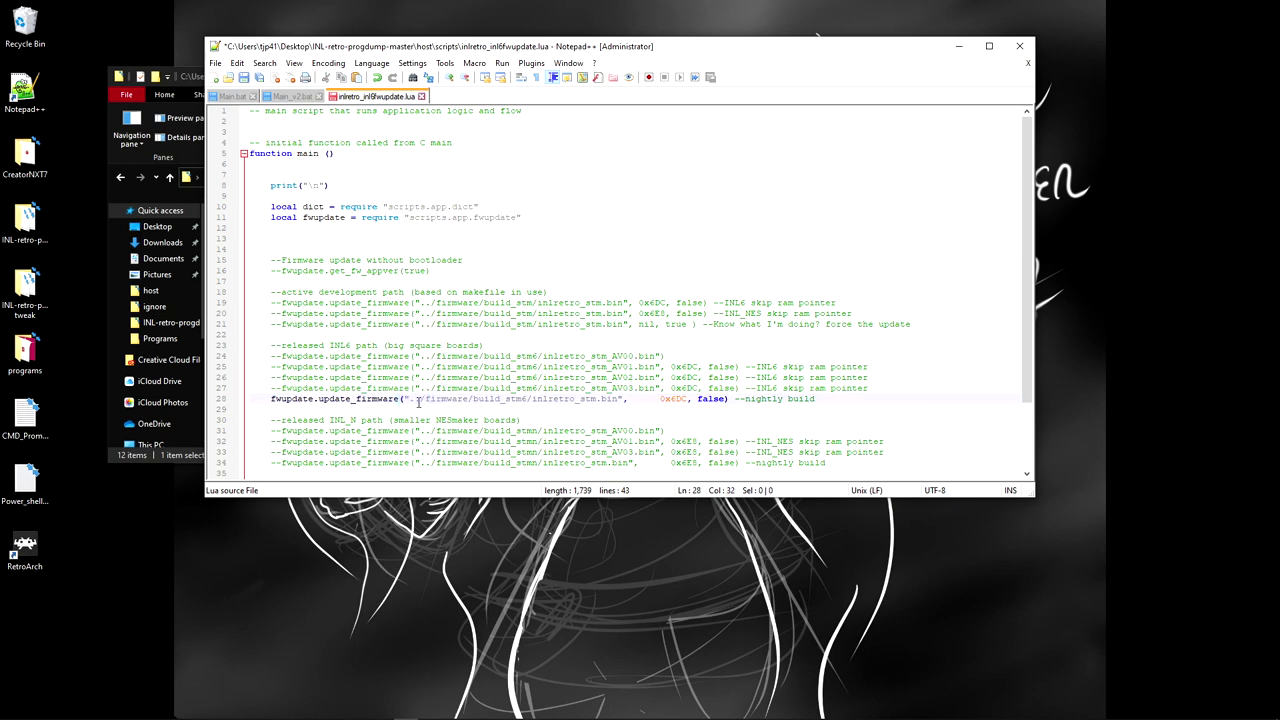
# Step: Browse up from the scripts folder to INL-retro-progdump-master and examine its firmware folder, including firmware release notes.txt
pyautogui.click(186, 76)
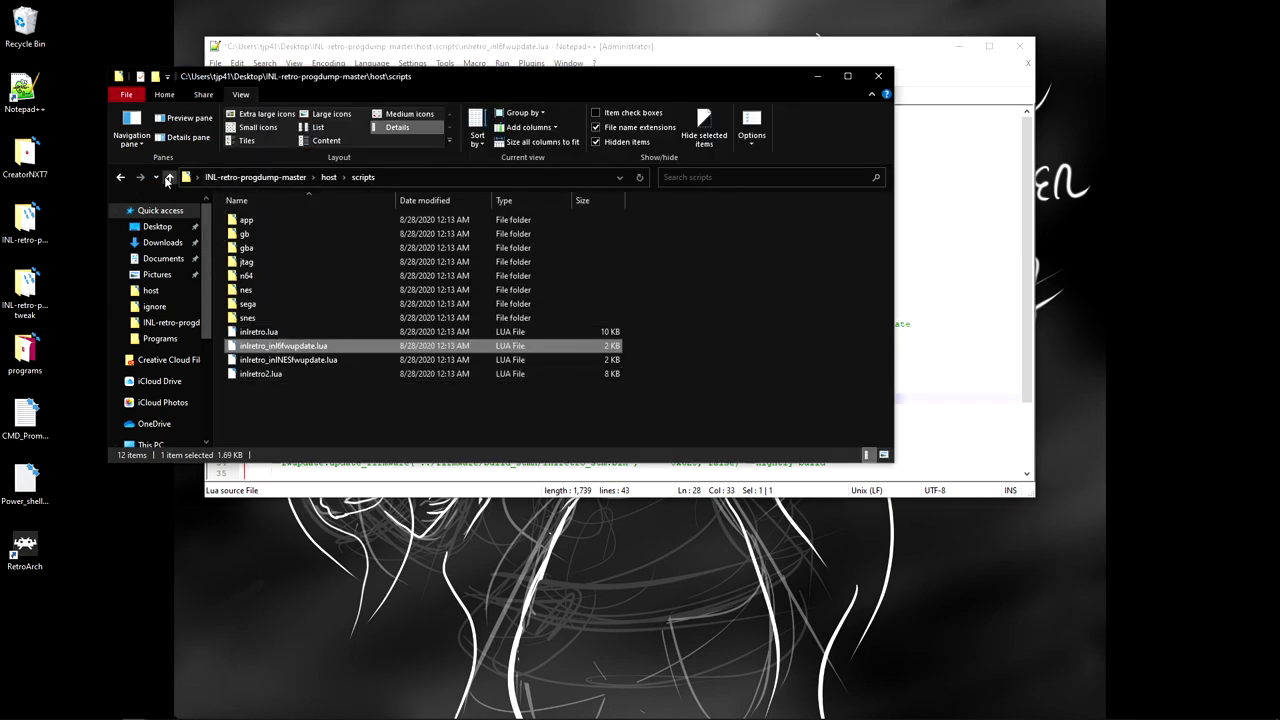
pyautogui.click(168, 180)
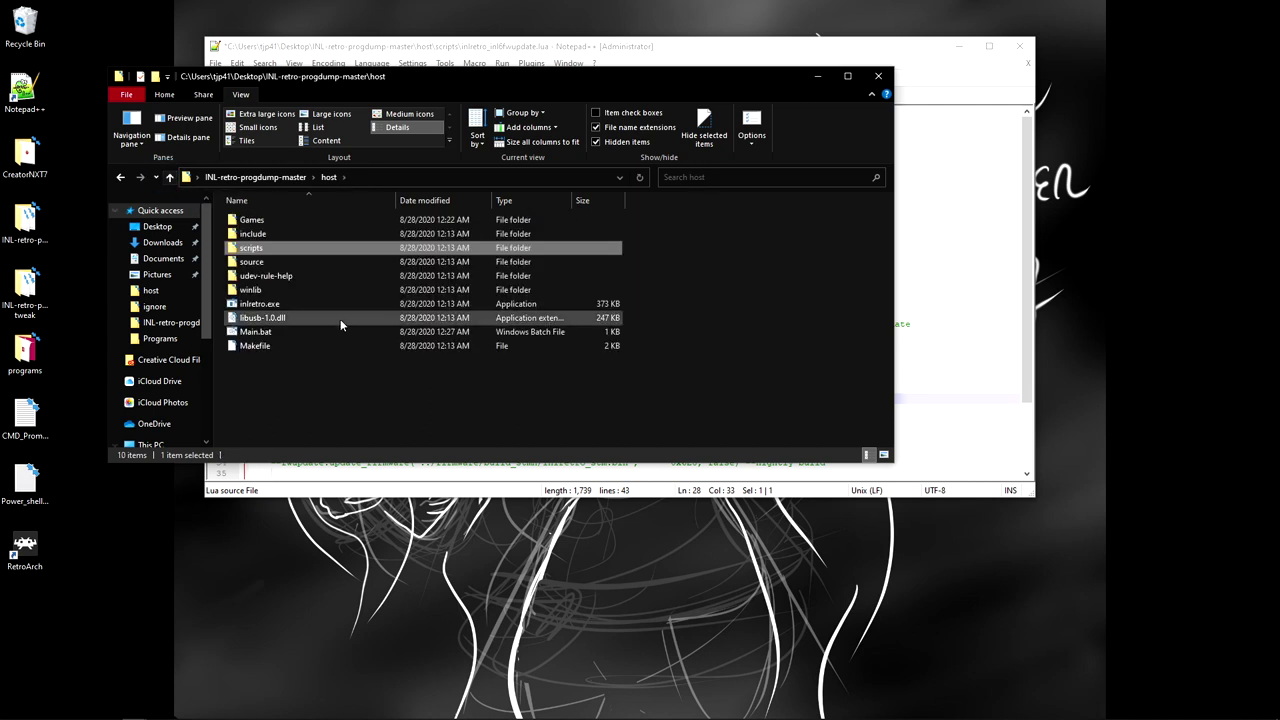
pyautogui.click(262, 248)
pyautogui.doubleClick(262, 248)
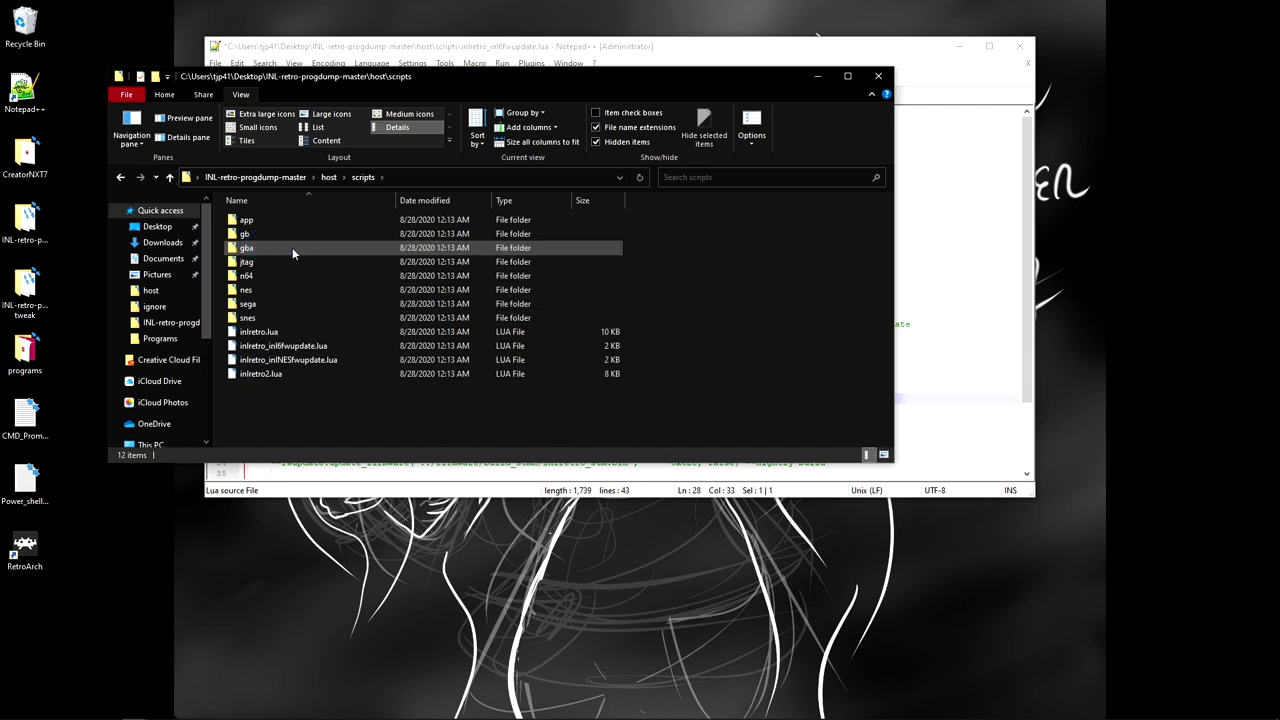
pyautogui.click(168, 178)
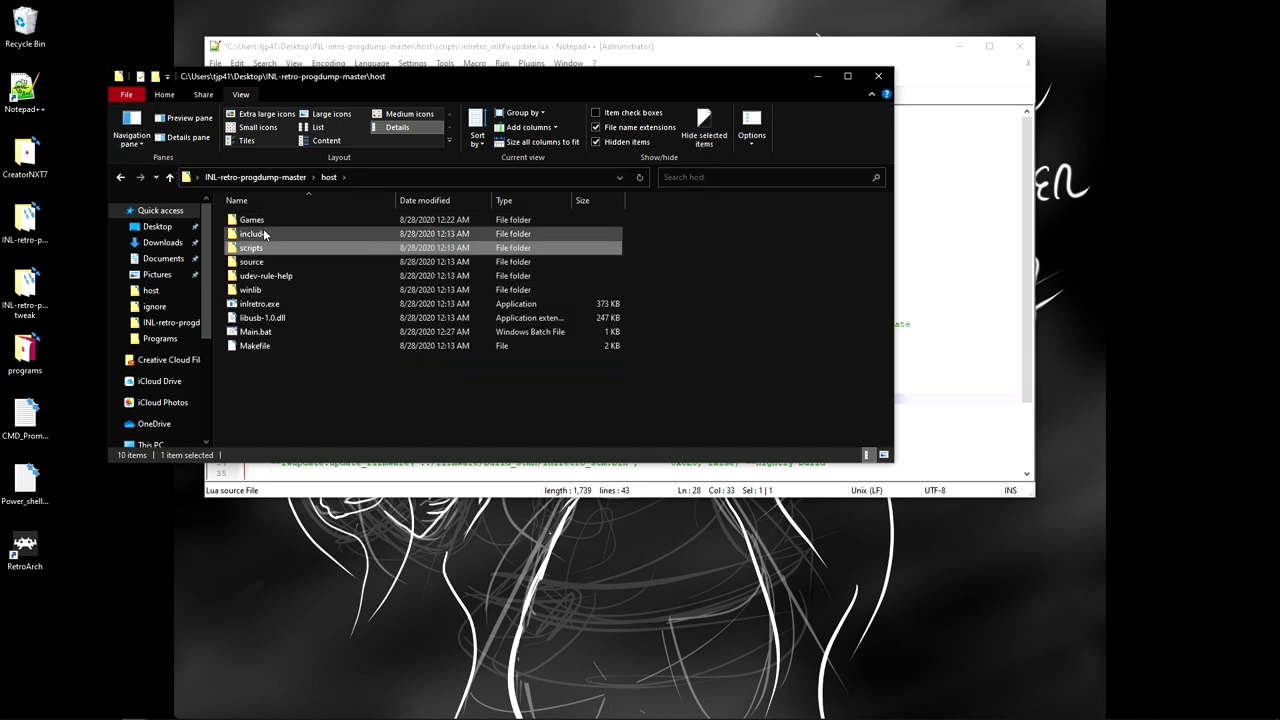
pyautogui.click(169, 178)
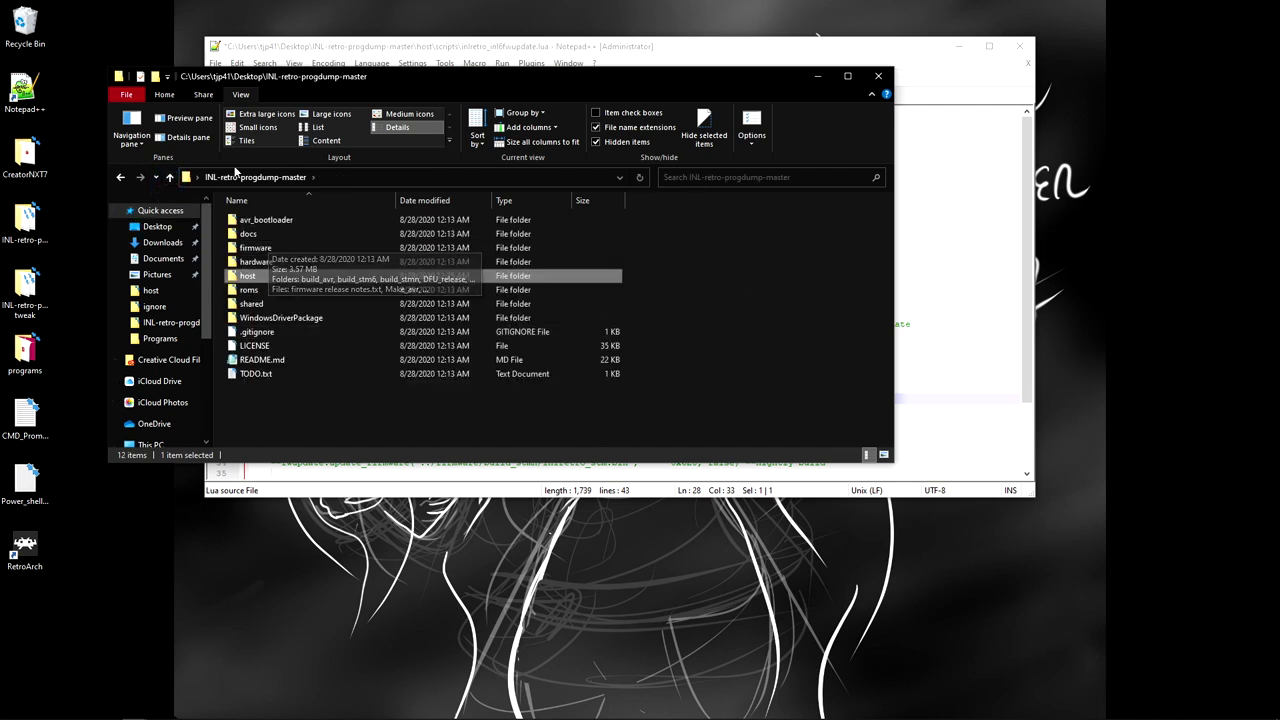
pyautogui.click(256, 248)
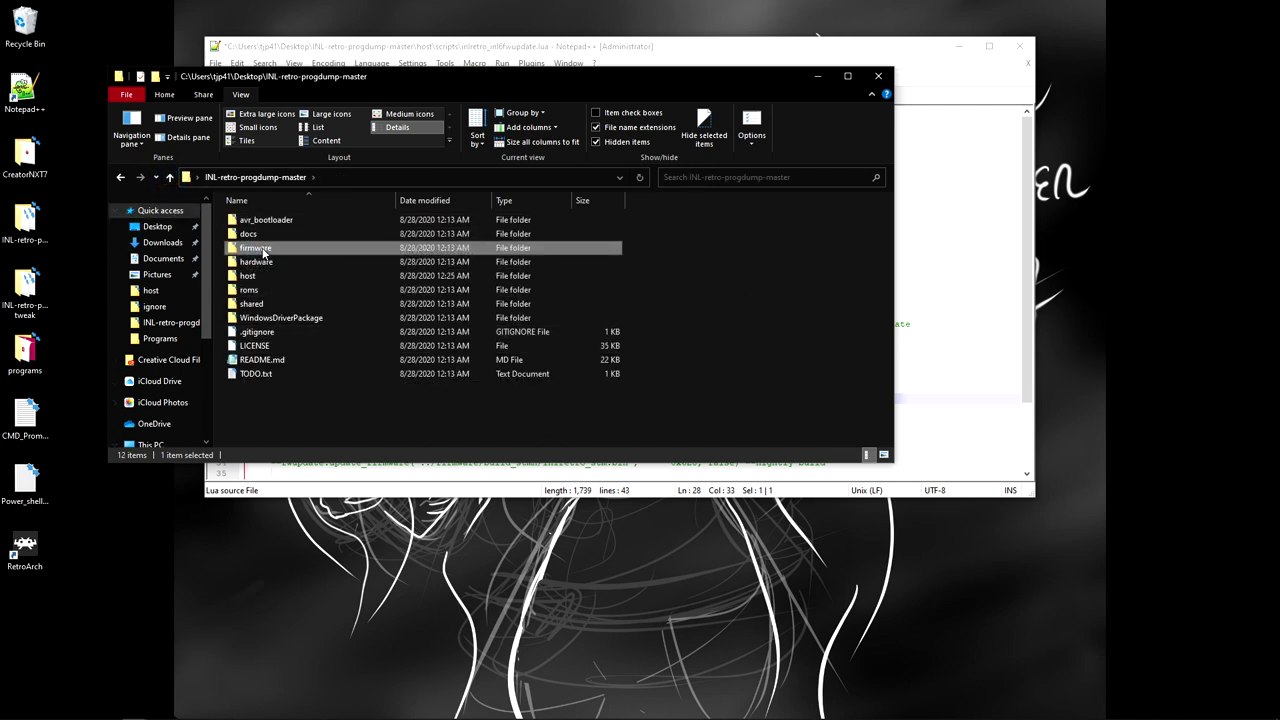
pyautogui.doubleClick(256, 248)
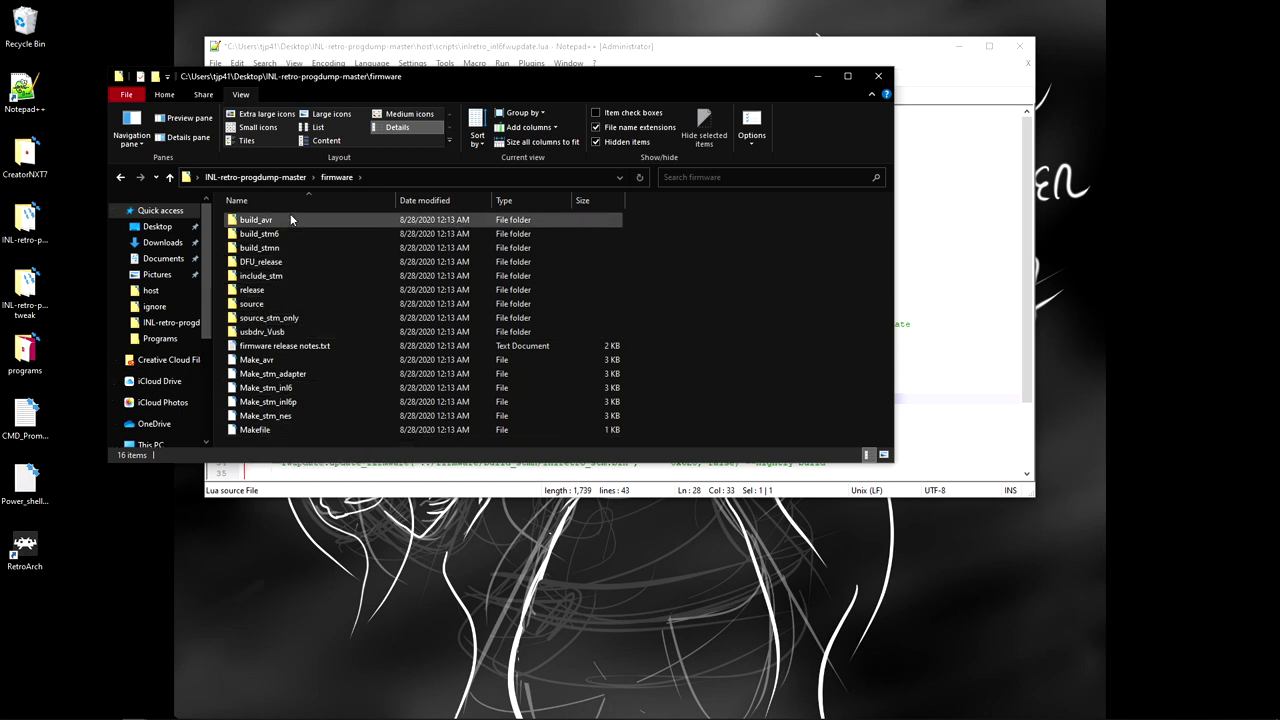
pyautogui.click(302, 347)
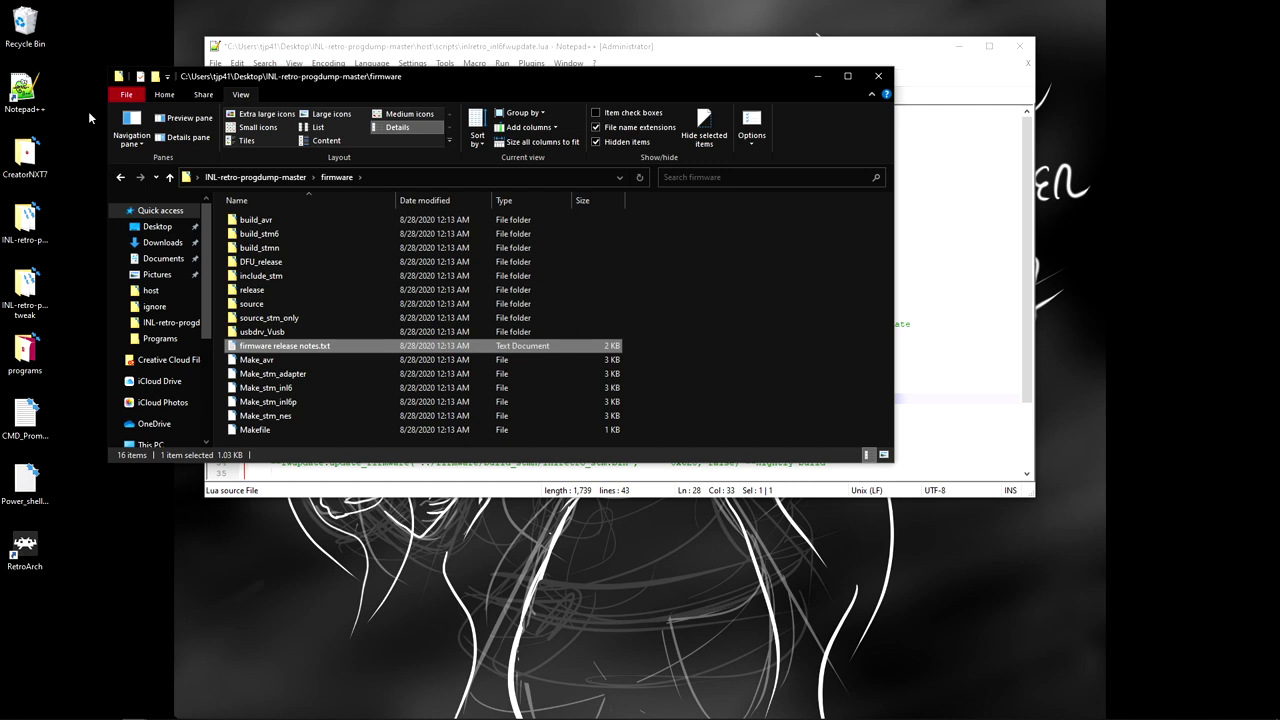
# Step: Return to the host folder, run Main.bat, and close its console window
pyautogui.click(120, 179)
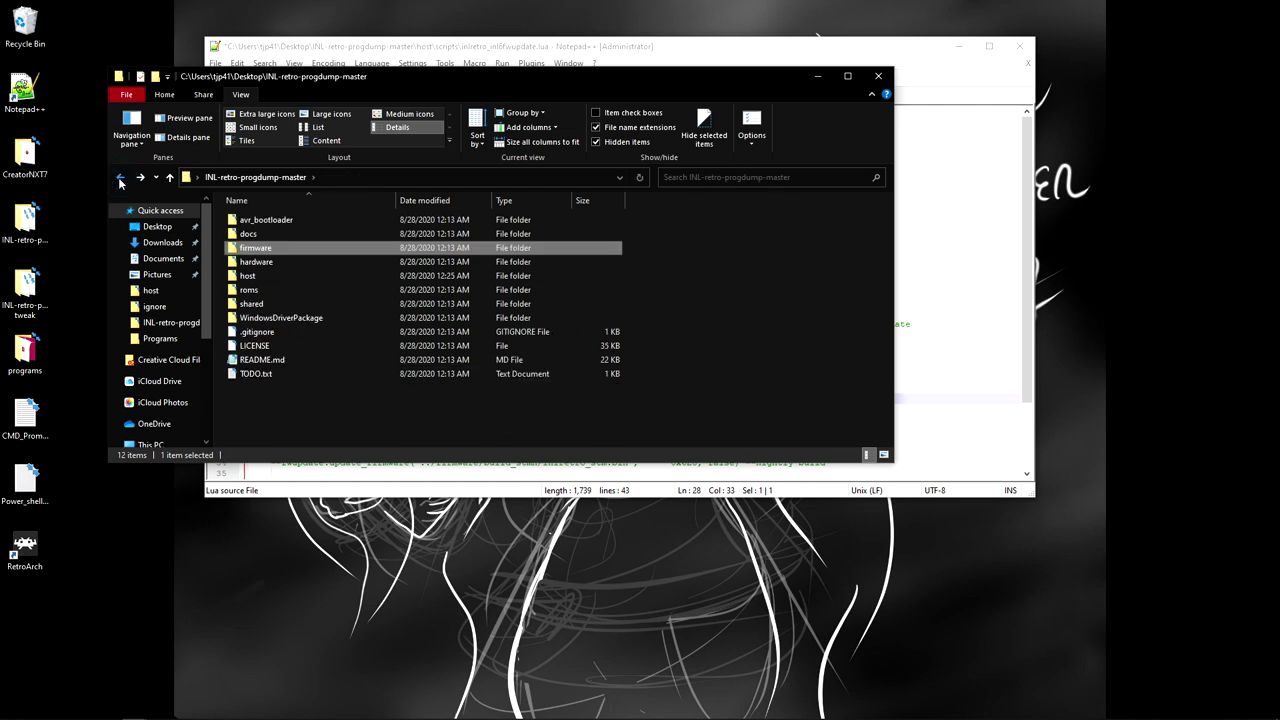
pyautogui.doubleClick(248, 277)
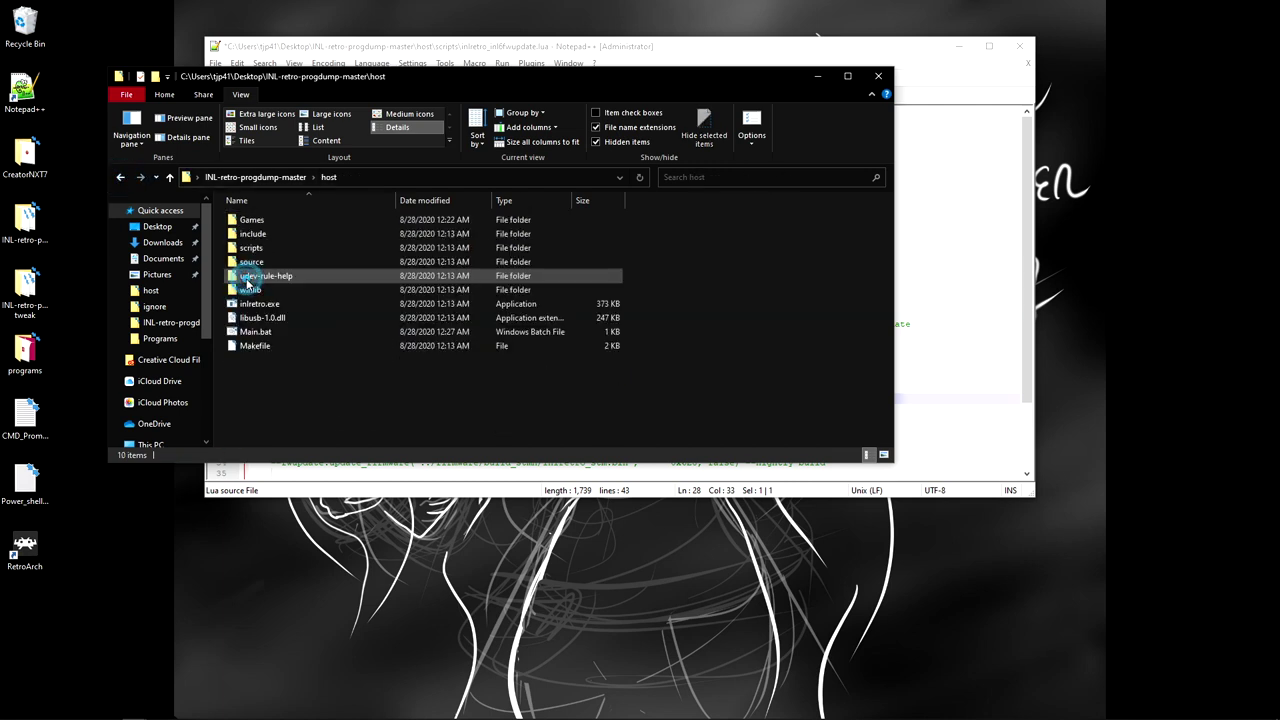
pyautogui.doubleClick(245, 331)
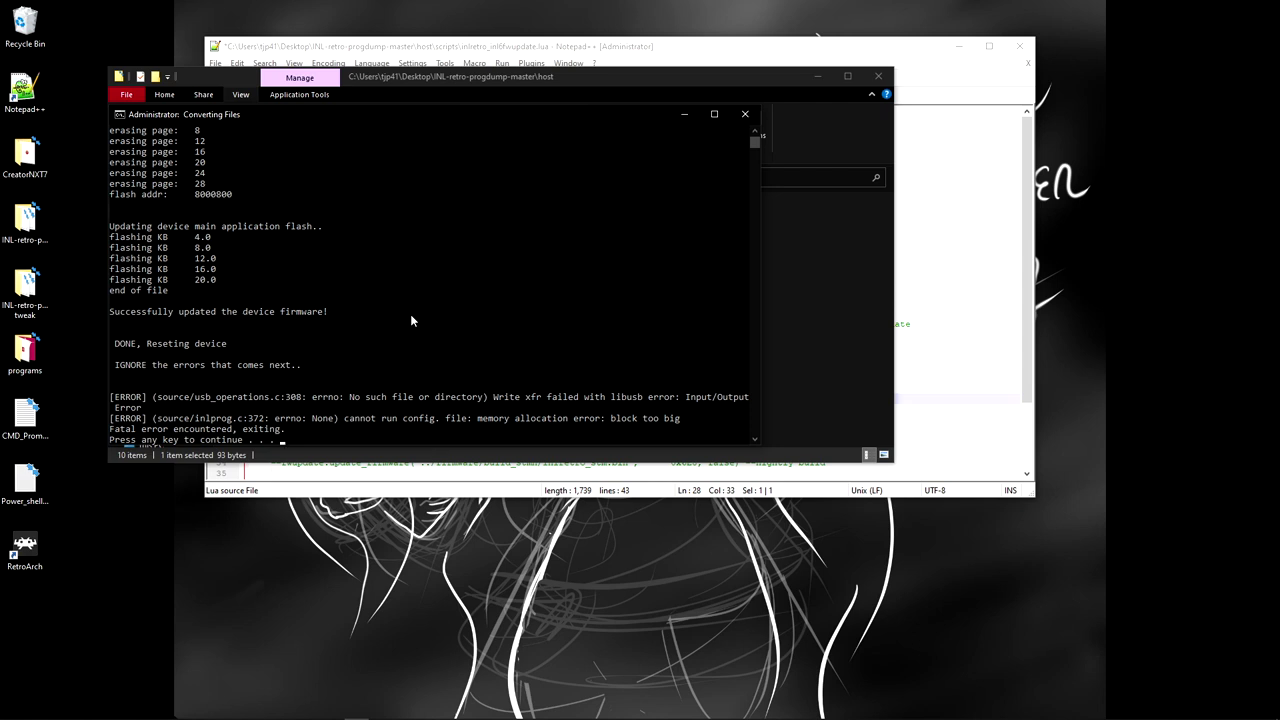
pyautogui.click(745, 115)
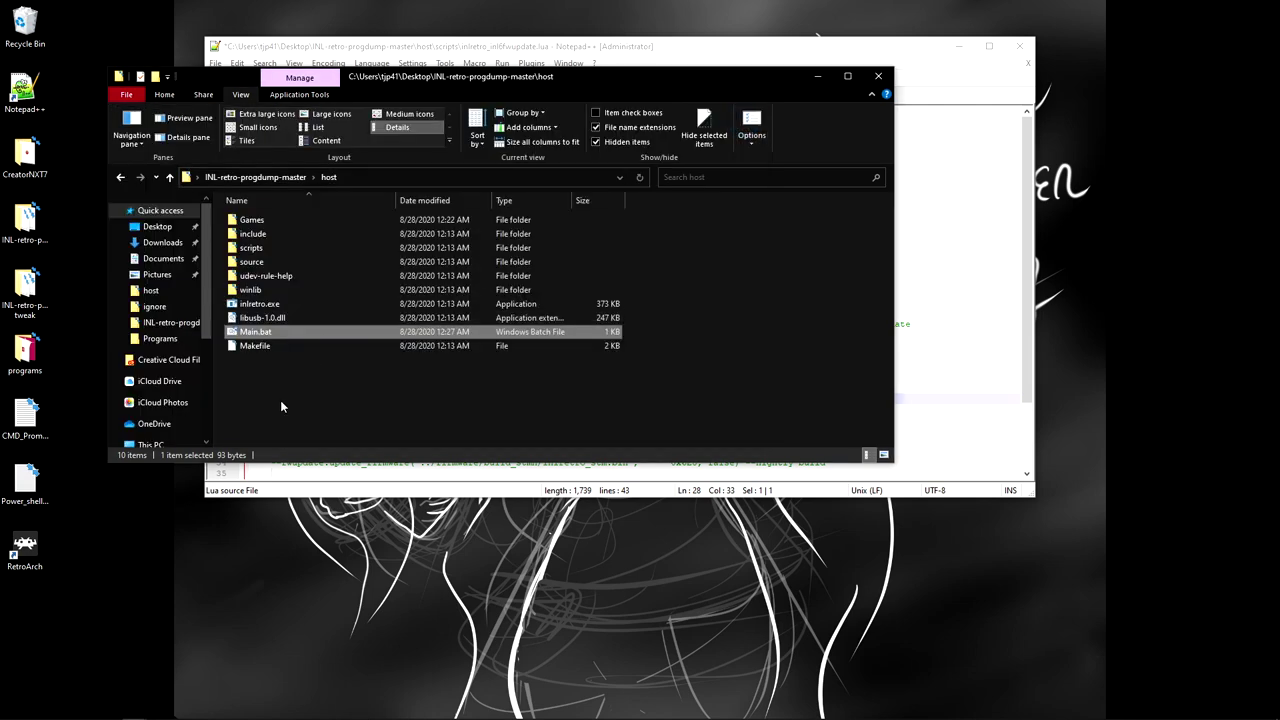
# Step: Bring back Main.bat in Notepad++ and delete "inlretro_inl6fwupdate.lua" from the end of its inlretro.exe command
pyautogui.click(714, 61)
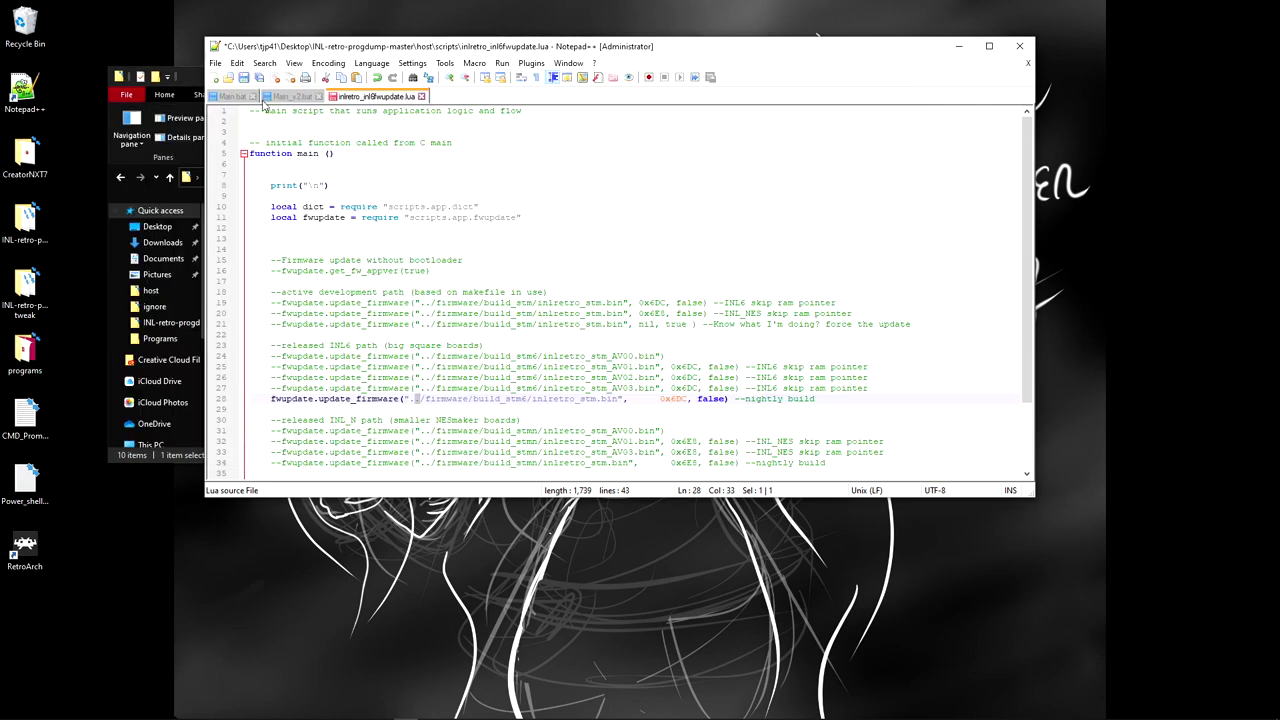
pyautogui.click(285, 97)
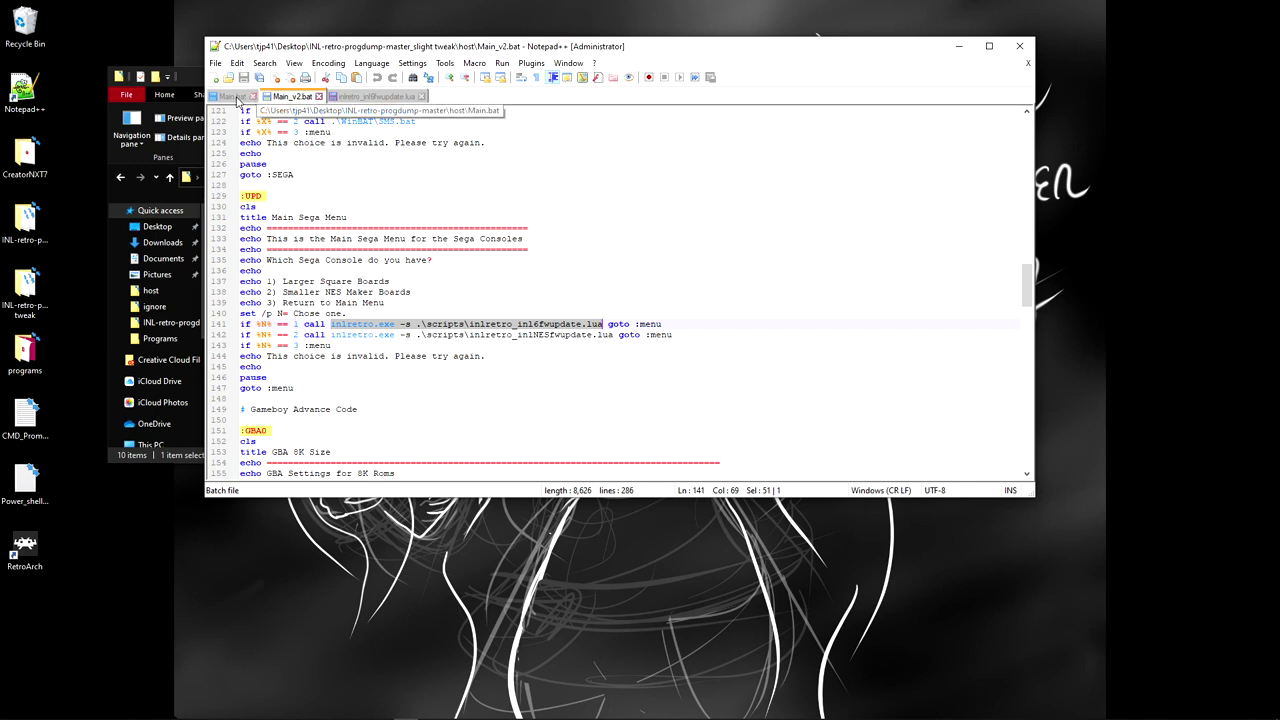
pyautogui.click(232, 96)
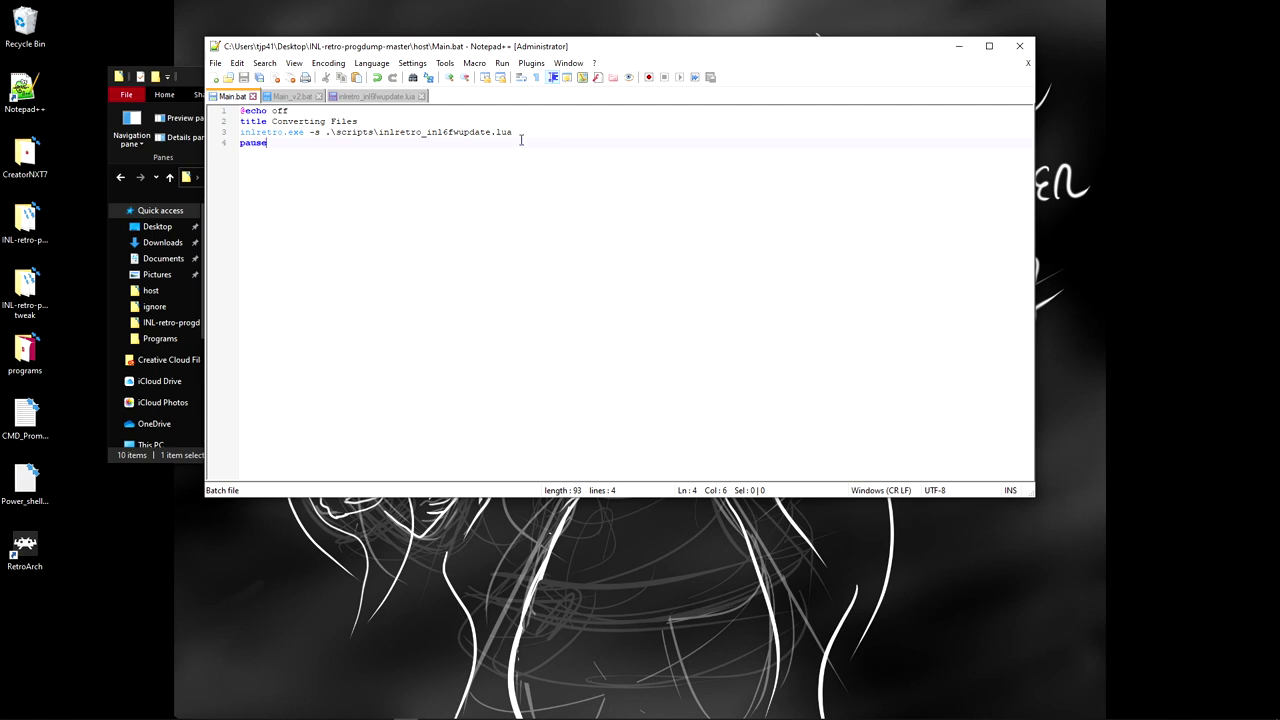
pyautogui.moveTo(520, 132); pyautogui.dragTo(325, 131)
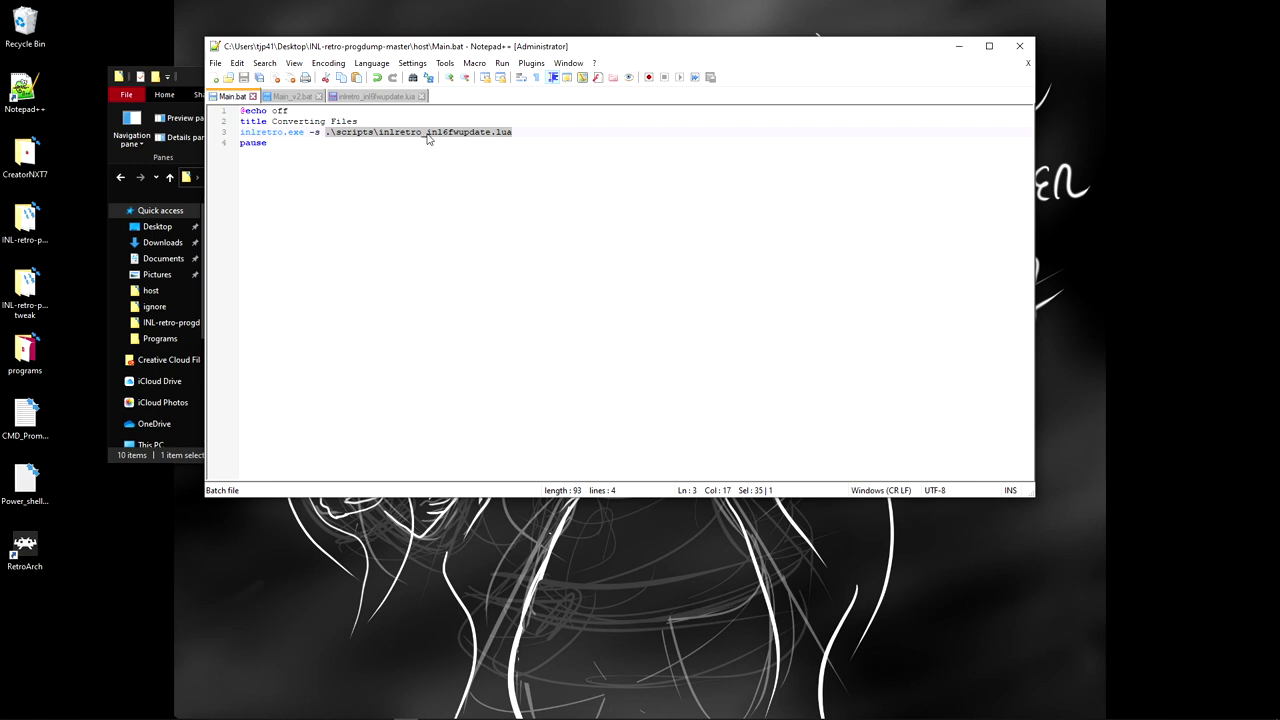
pyautogui.moveTo(518, 132); pyautogui.dragTo(383, 137)
pyautogui.press('Delete')
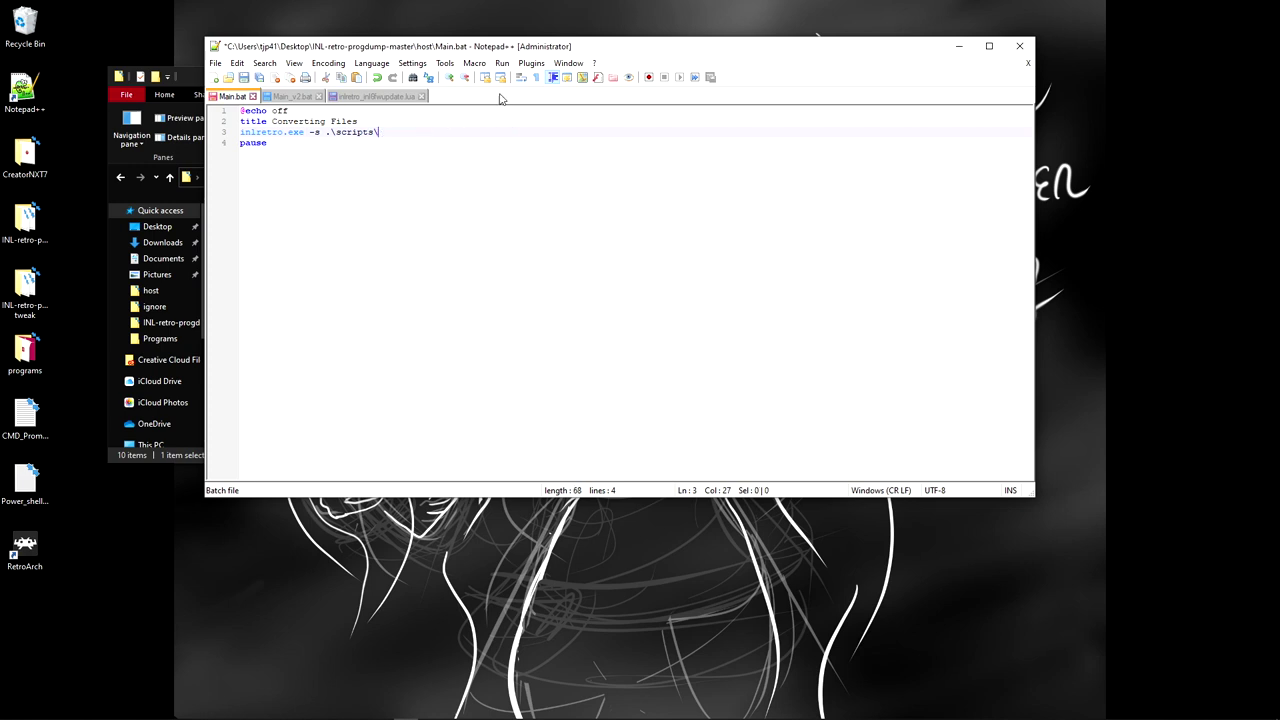
# Step: Copy "inlretro2.lua -c GBA -m basic -k 8192 -d .\ignore\gamename.gba" from the :GBA0 section of Main_v2.bat after ".\scripts\" in Main.bat
pyautogui.click(297, 96)
pyautogui.click(466, 334)
pyautogui.scroll(-7, 400, 300)
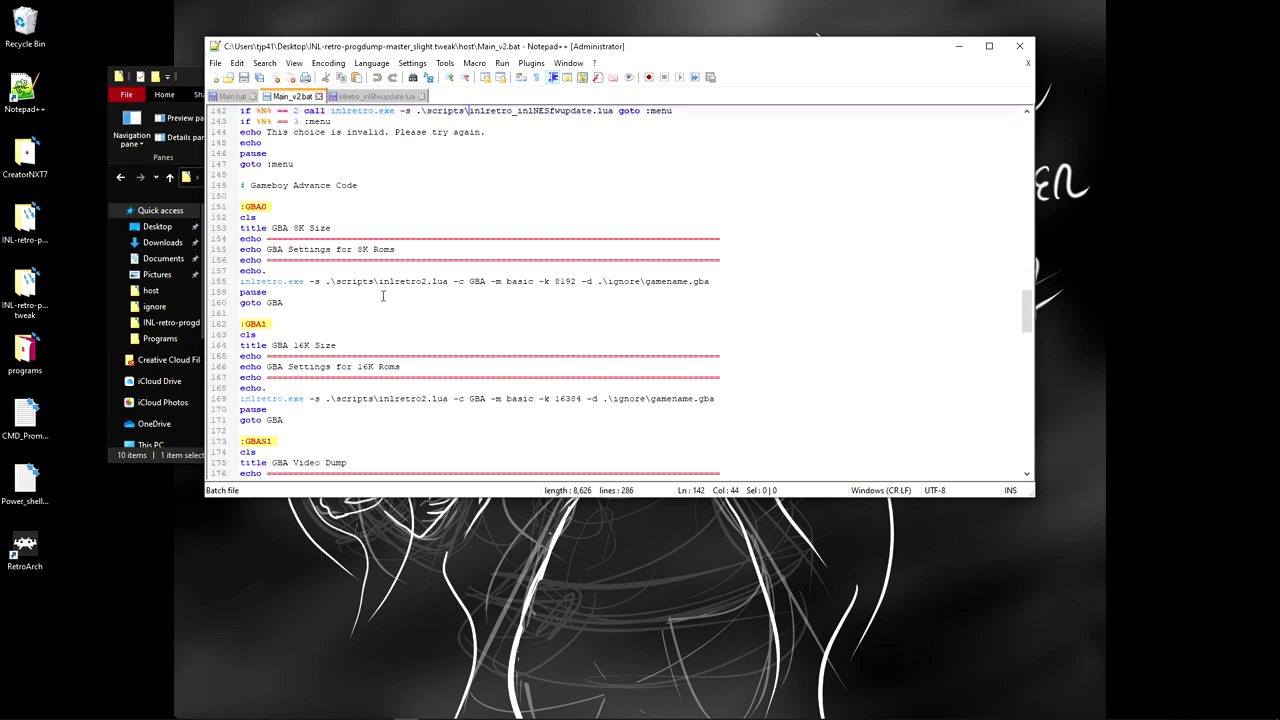
pyautogui.moveTo(378, 281); pyautogui.dragTo(712, 282)
pyautogui.hotkey('ctrl', 'c')
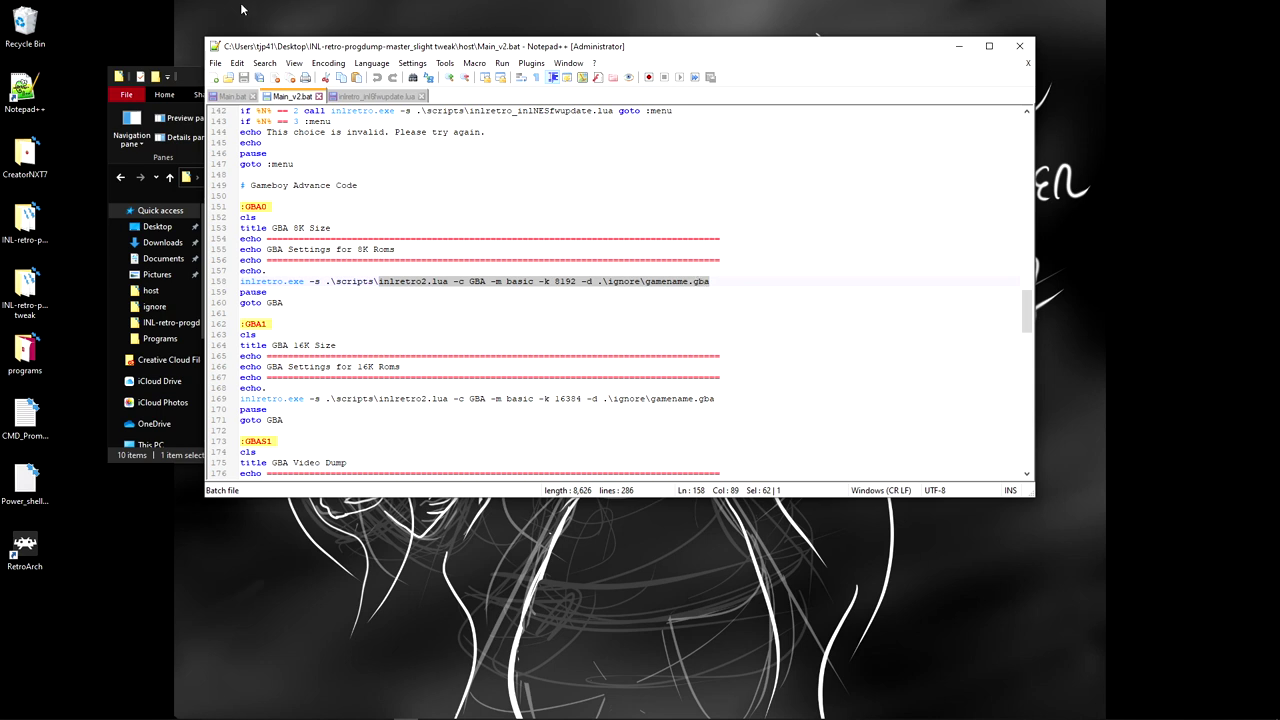
pyautogui.click(234, 96)
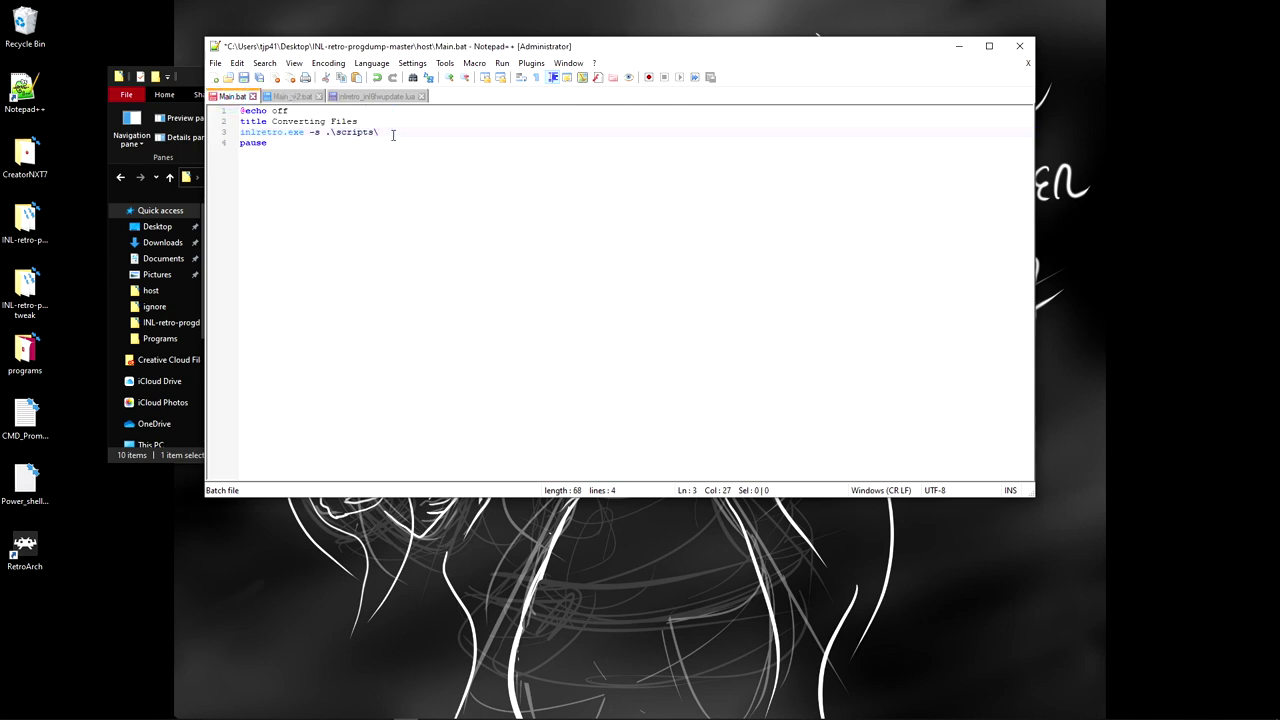
pyautogui.hotkey('ctrl', 'v')
pyautogui.click(513, 179)
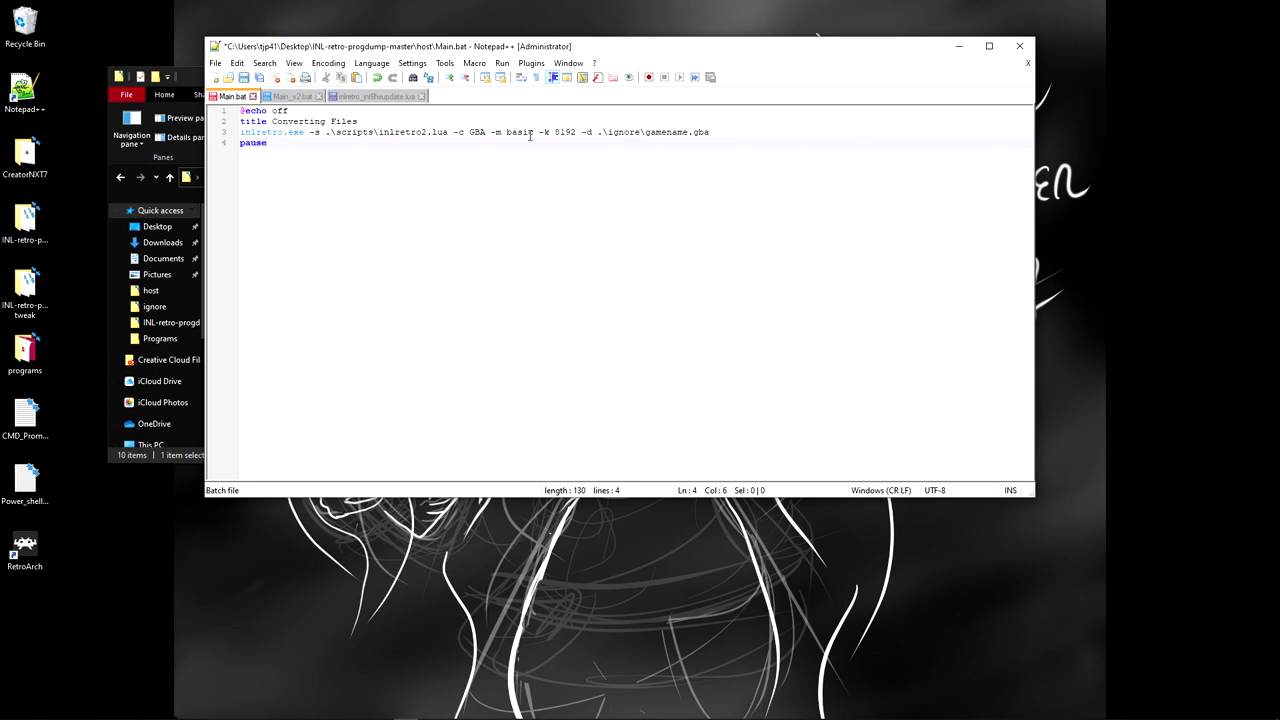
# Step: Review the inlretro.exe call, the scripts path and the inlretro2.lua name in line 3 of Main.bat
pyautogui.click(240, 133)
pyautogui.moveTo(240, 133); pyautogui.dragTo(352, 133)
pyautogui.click(415, 133)
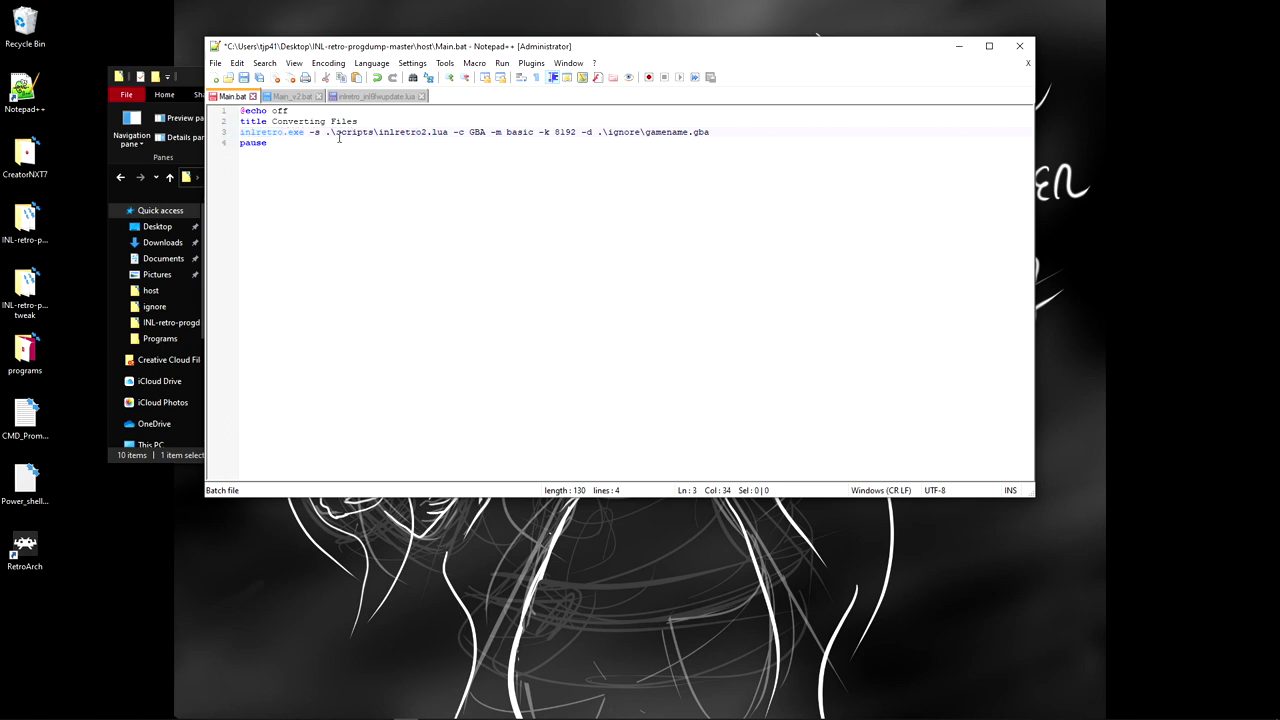
pyautogui.click(382, 133)
pyautogui.moveTo(382, 133); pyautogui.dragTo(434, 133)
pyautogui.click(393, 140)
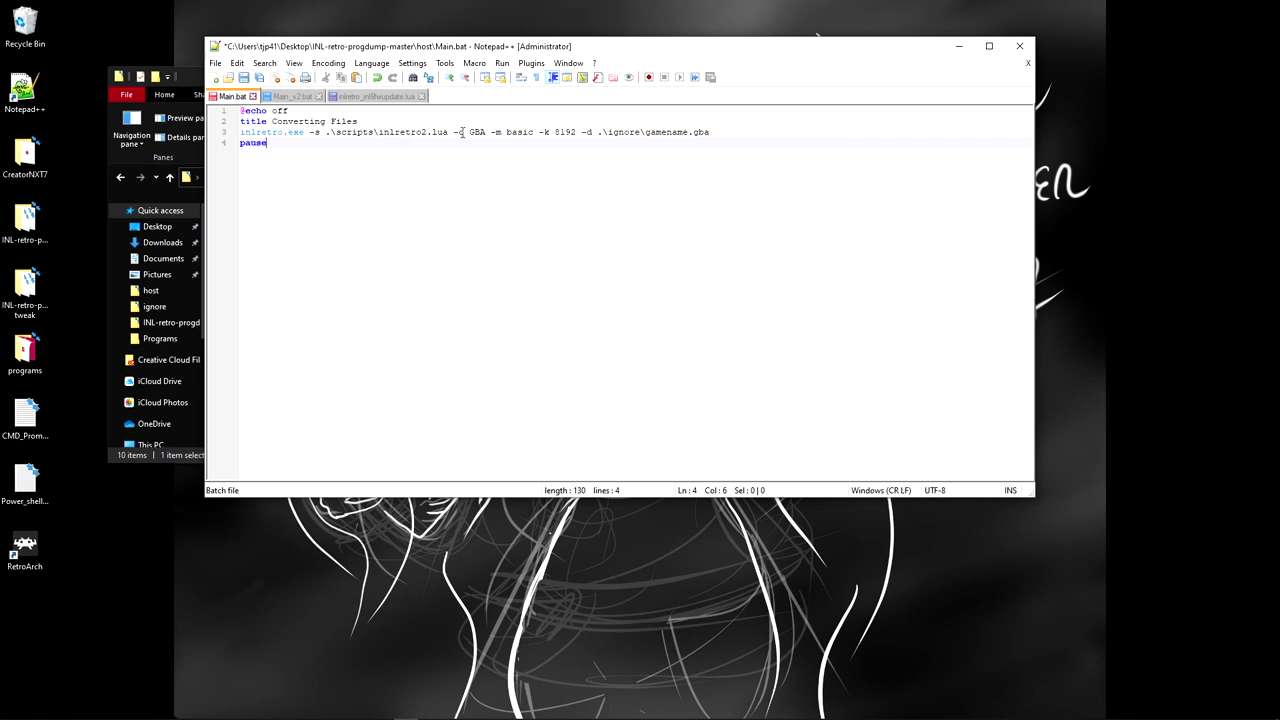
# Step: Check the GBA, basic and 8192 arguments in line 3 of Main.bat and save the file
pyautogui.doubleClick(474, 132)
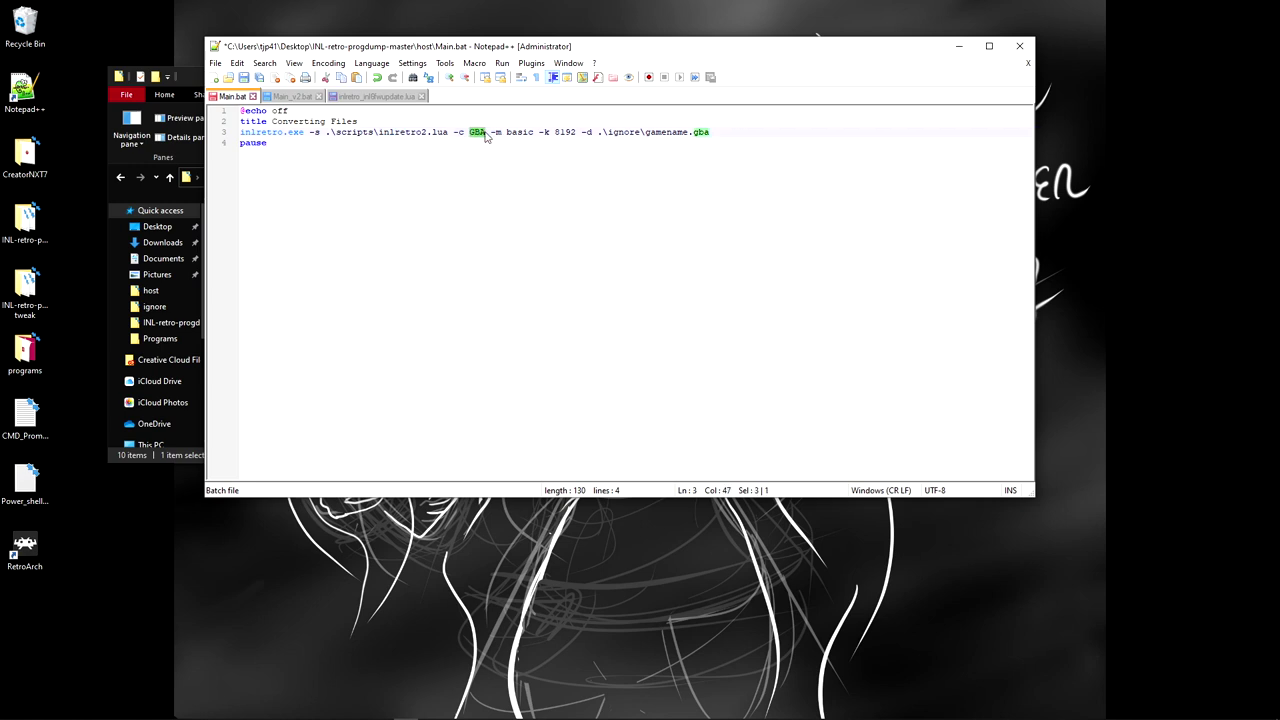
pyautogui.moveTo(507, 133); pyautogui.dragTo(576, 133)
pyautogui.click(537, 143)
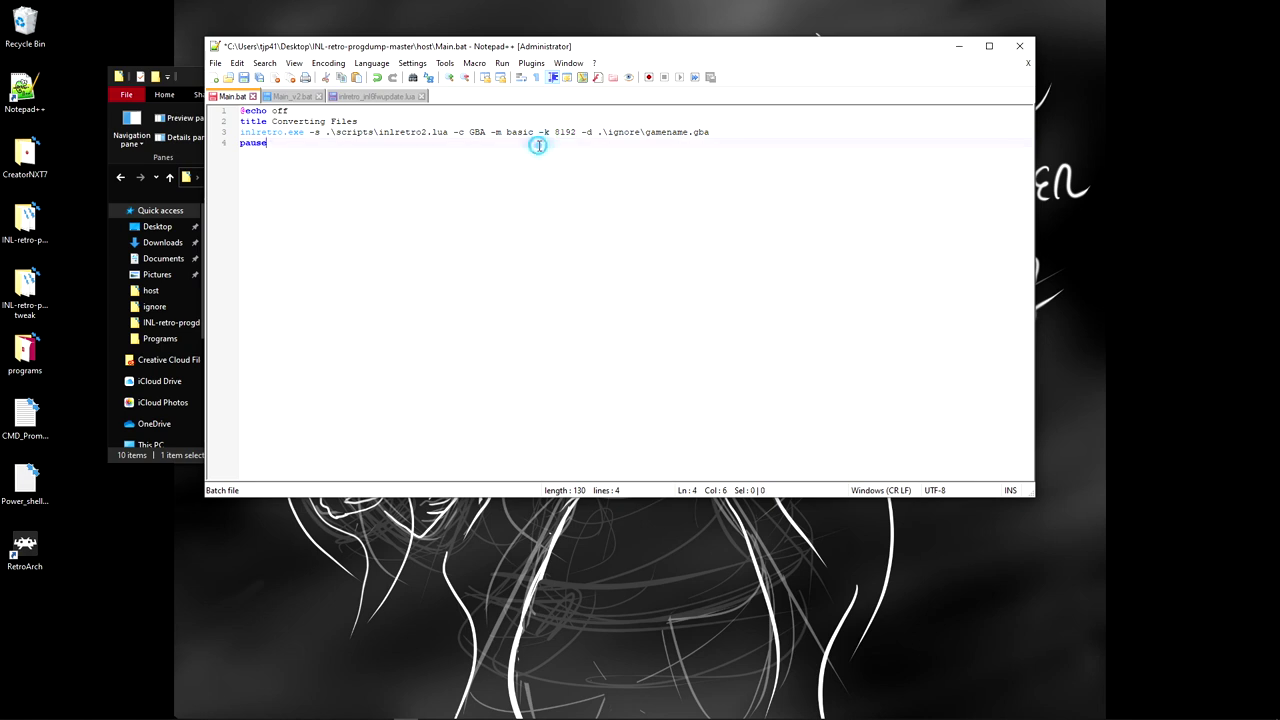
pyautogui.moveTo(555, 132)
pyautogui.mouseDown()
pyautogui.moveTo(712, 132)
pyautogui.moveTo(579, 133)
pyautogui.mouseUp()
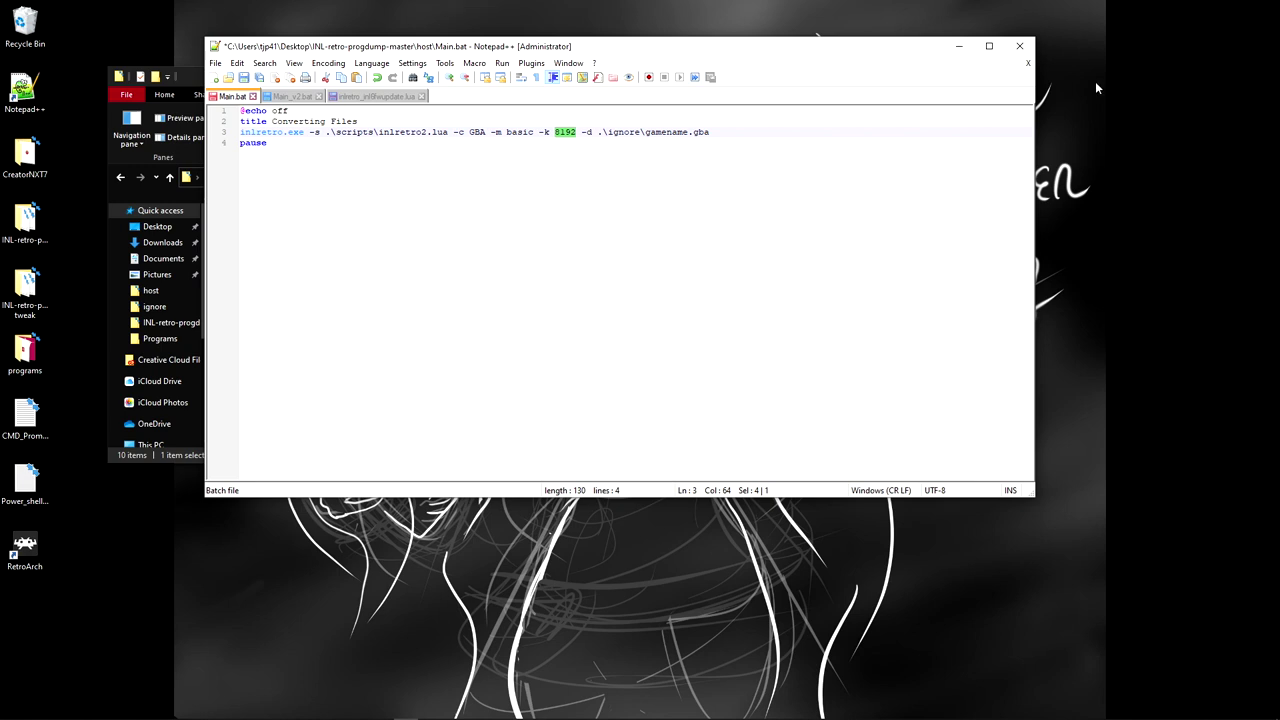
pyautogui.click(719, 133)
pyautogui.click(244, 78)
# Step: Review the -k size value in the inlretro.exe command of Main.bat
pyautogui.doubleClick(562, 132)
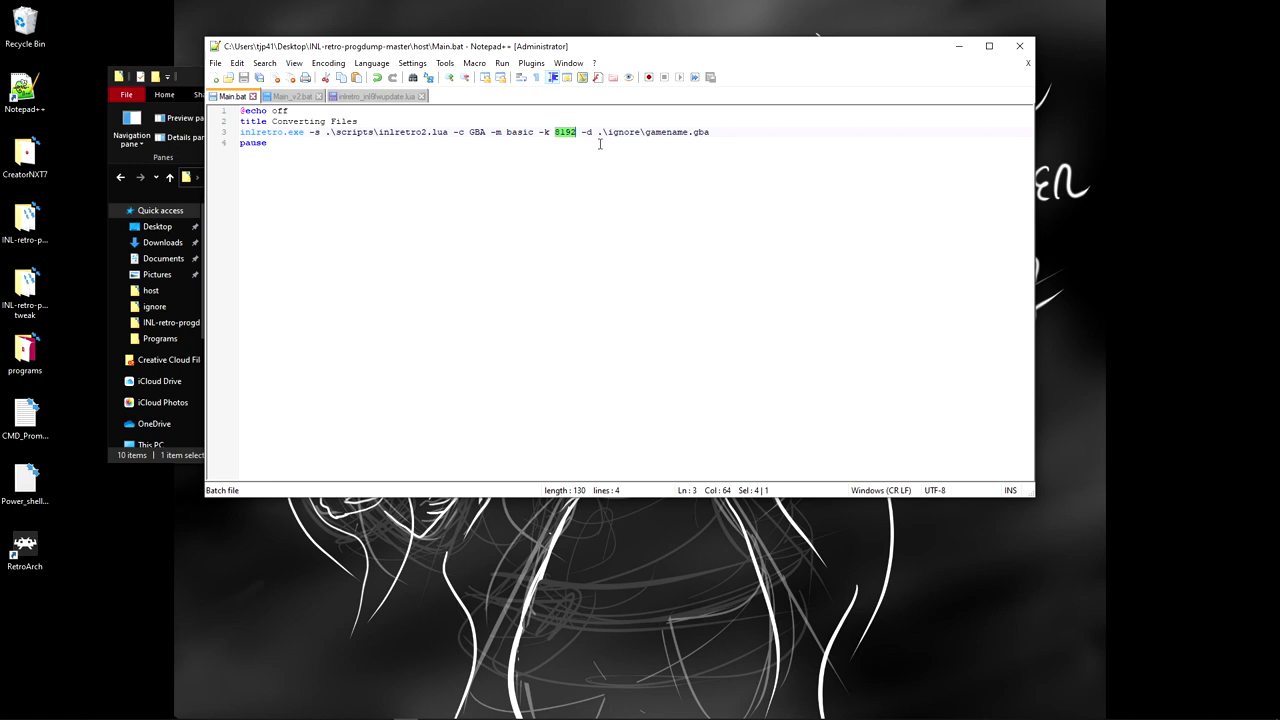
pyautogui.click(545, 138)
pyautogui.click(395, 140)
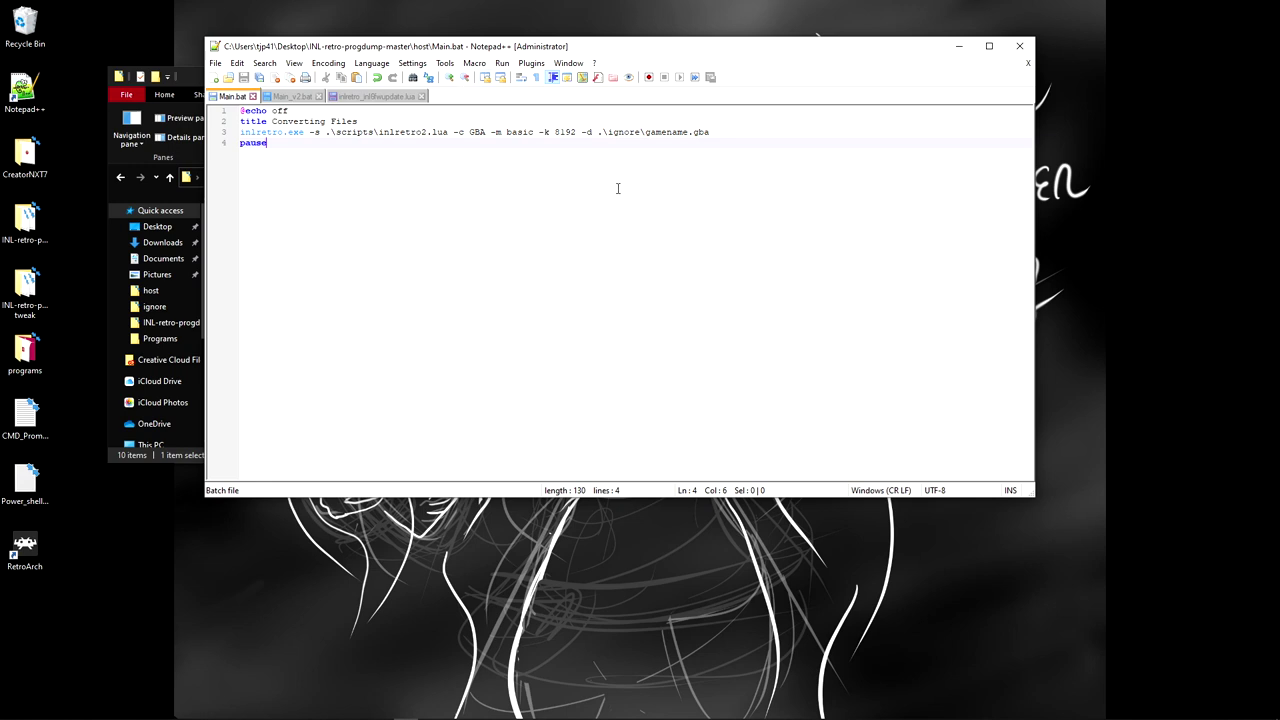
pyautogui.doubleClick(557, 133)
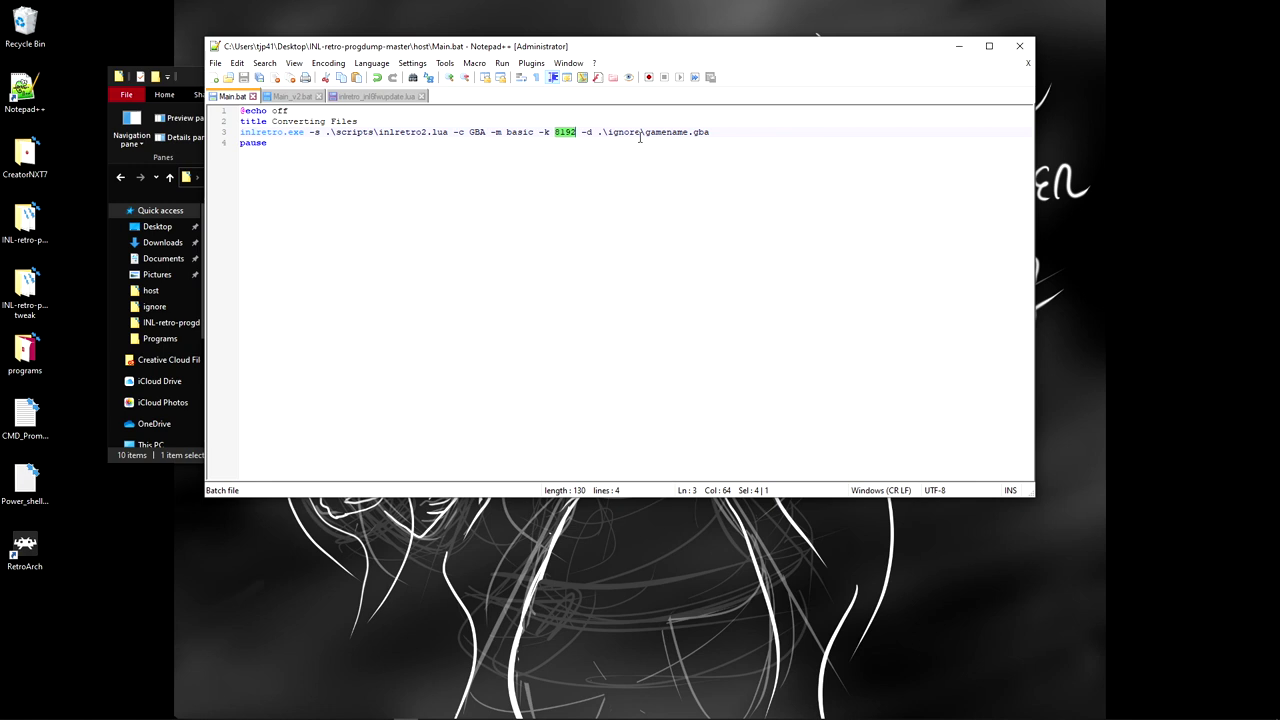
pyautogui.click(462, 189)
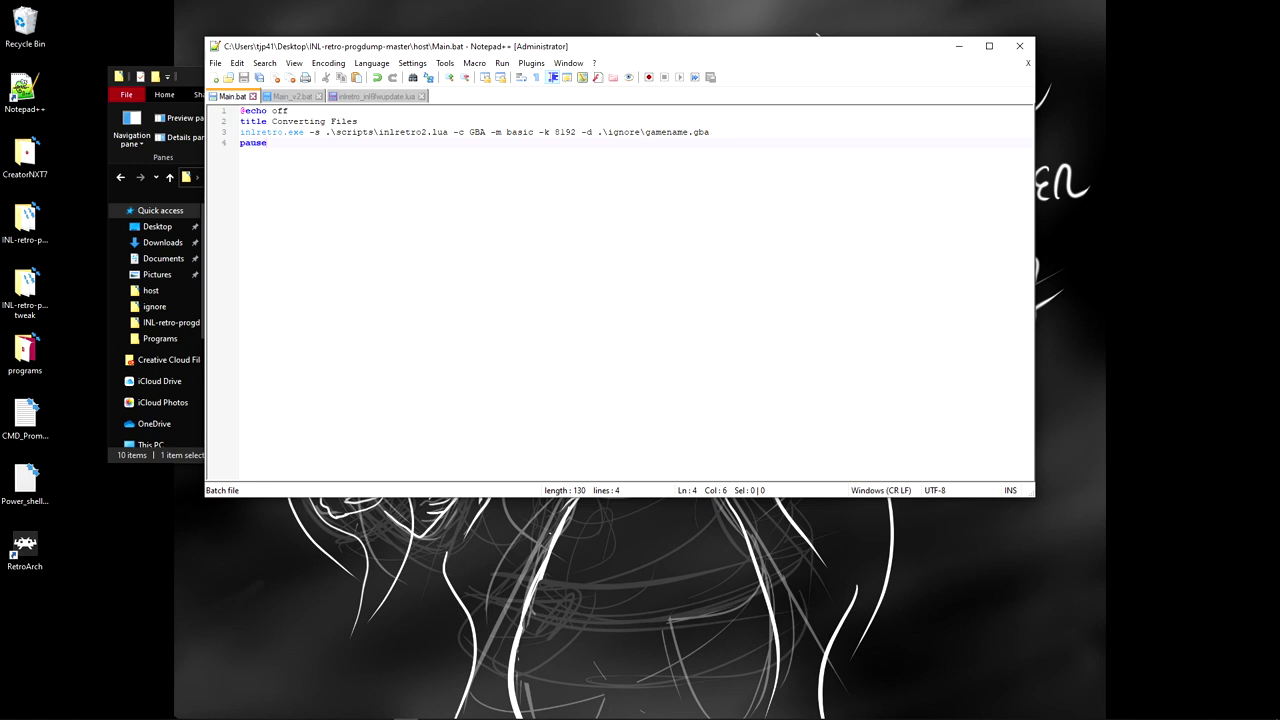
# Step: Check the output folder's name in host, replace "ignore" with "Games" in Main.bat's output path, and save the file
pyautogui.click(193, 77)
pyautogui.click(978, 228)
pyautogui.click(190, 76)
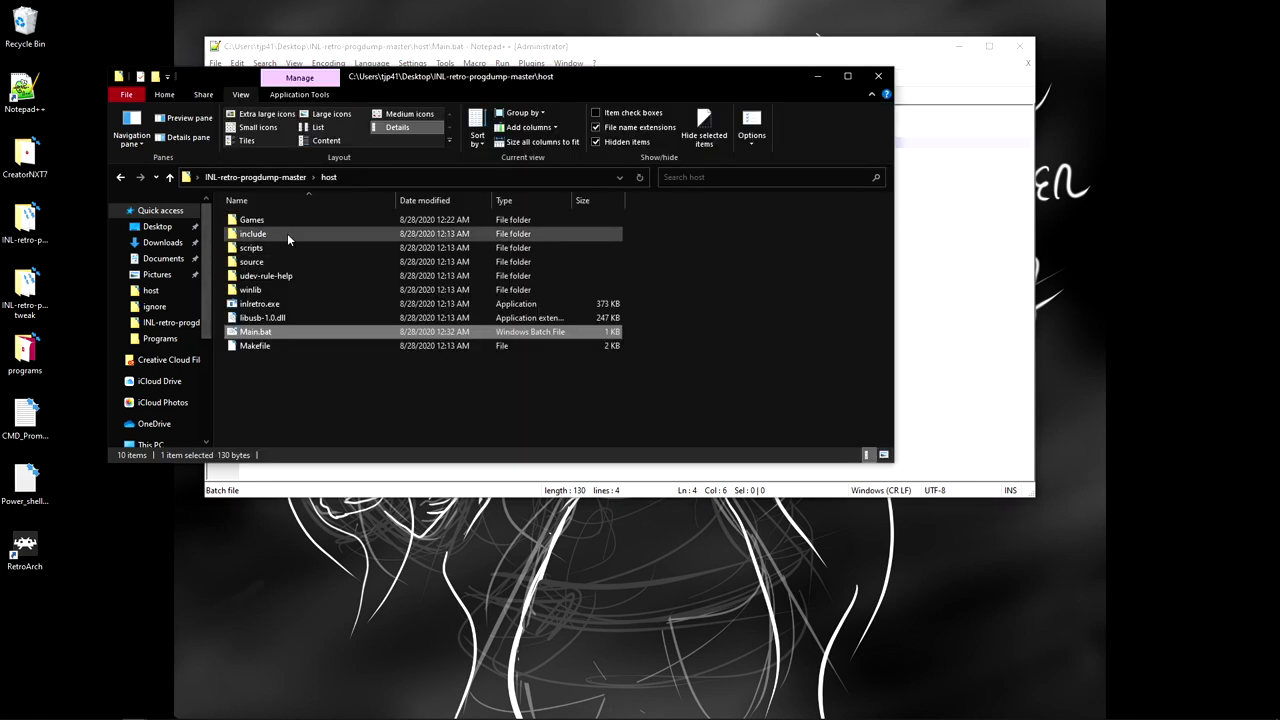
pyautogui.click(982, 240)
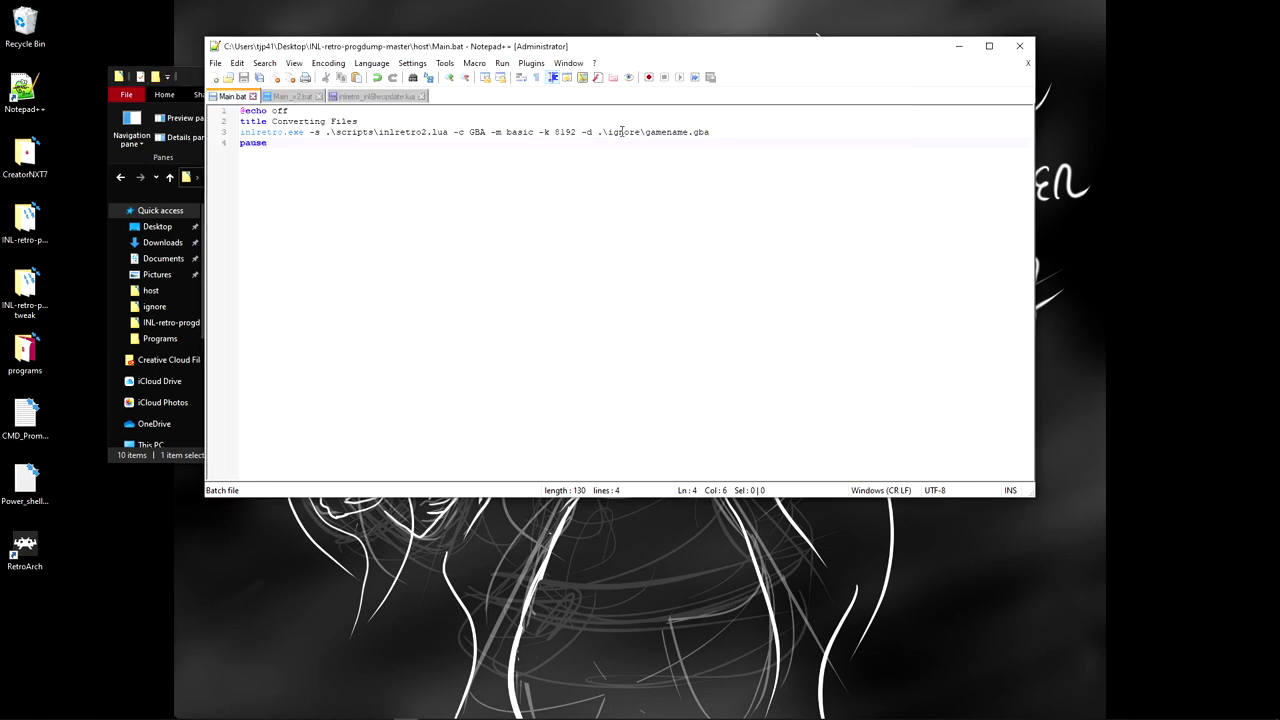
pyautogui.moveTo(608, 131); pyautogui.dragTo(641, 131)
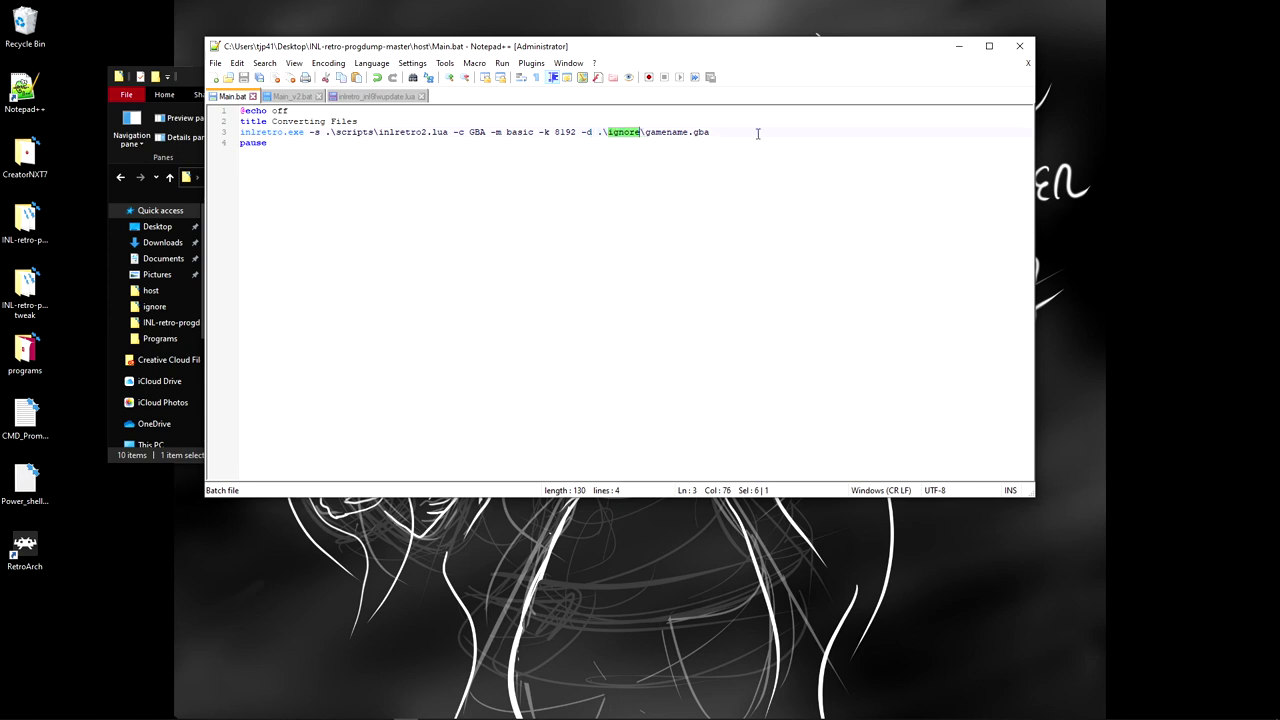
pyautogui.write('Games')
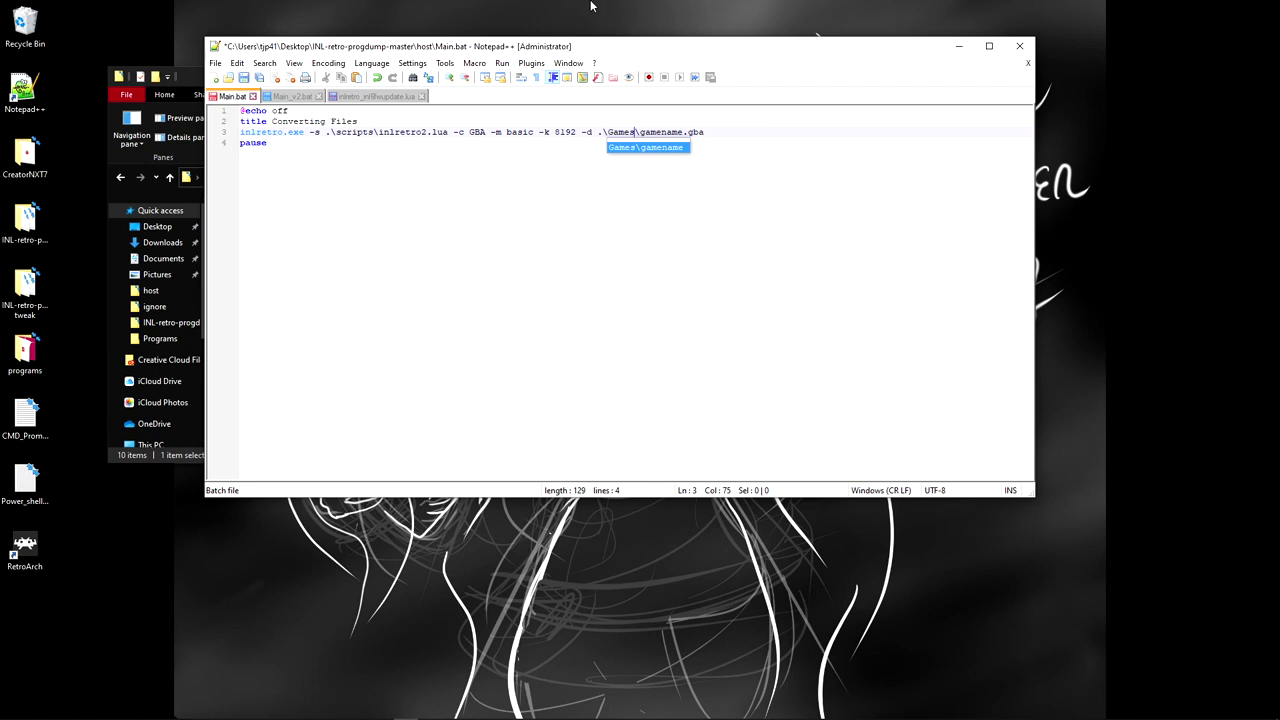
pyautogui.click(630, 257)
pyautogui.click(257, 79)
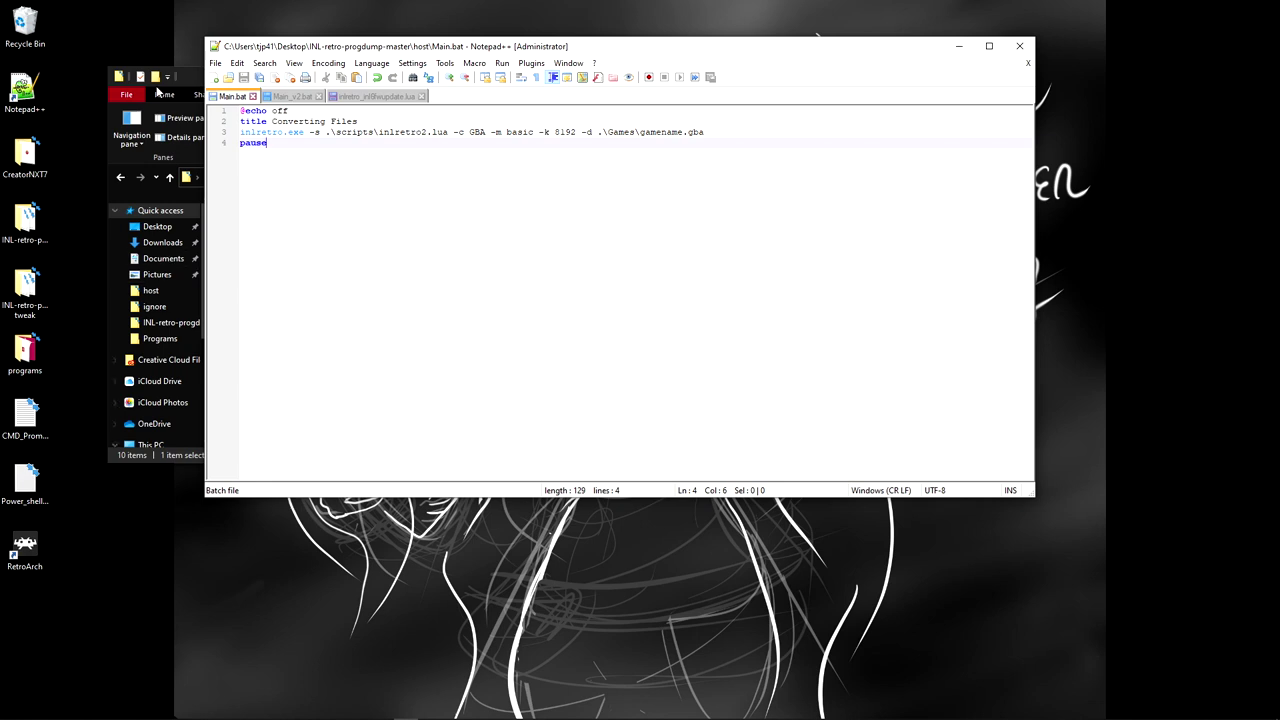
# Step: Run Main.bat from the host folder to dump the cartridge ROM, and close its console once dumping is done
pyautogui.click(191, 72)
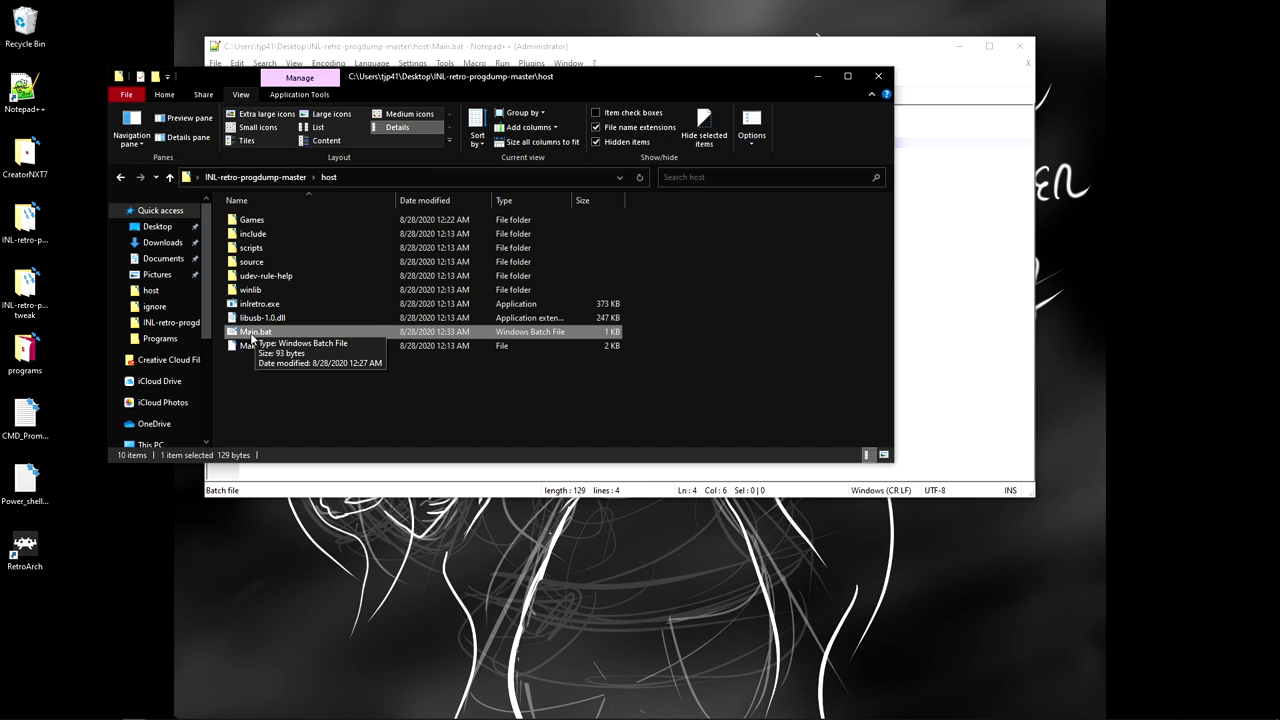
pyautogui.doubleClick(251, 335)
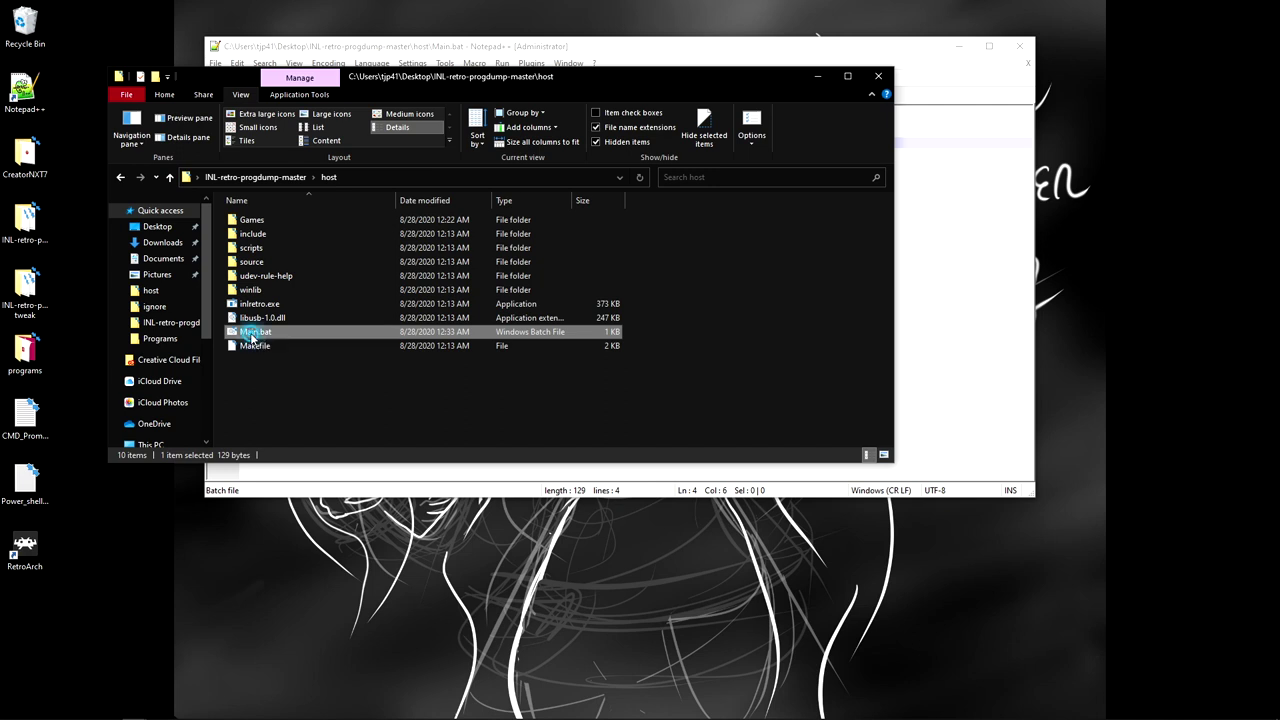
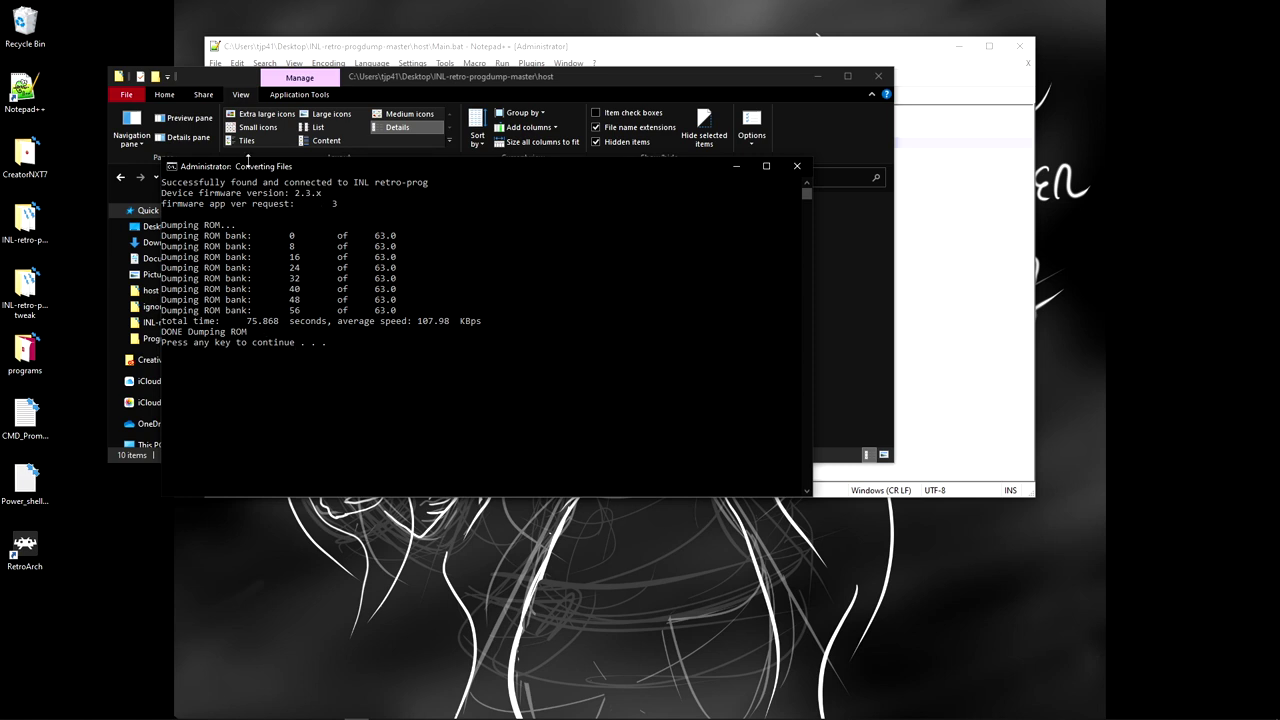
pyautogui.moveTo(240, 170); pyautogui.dragTo(282, 179)
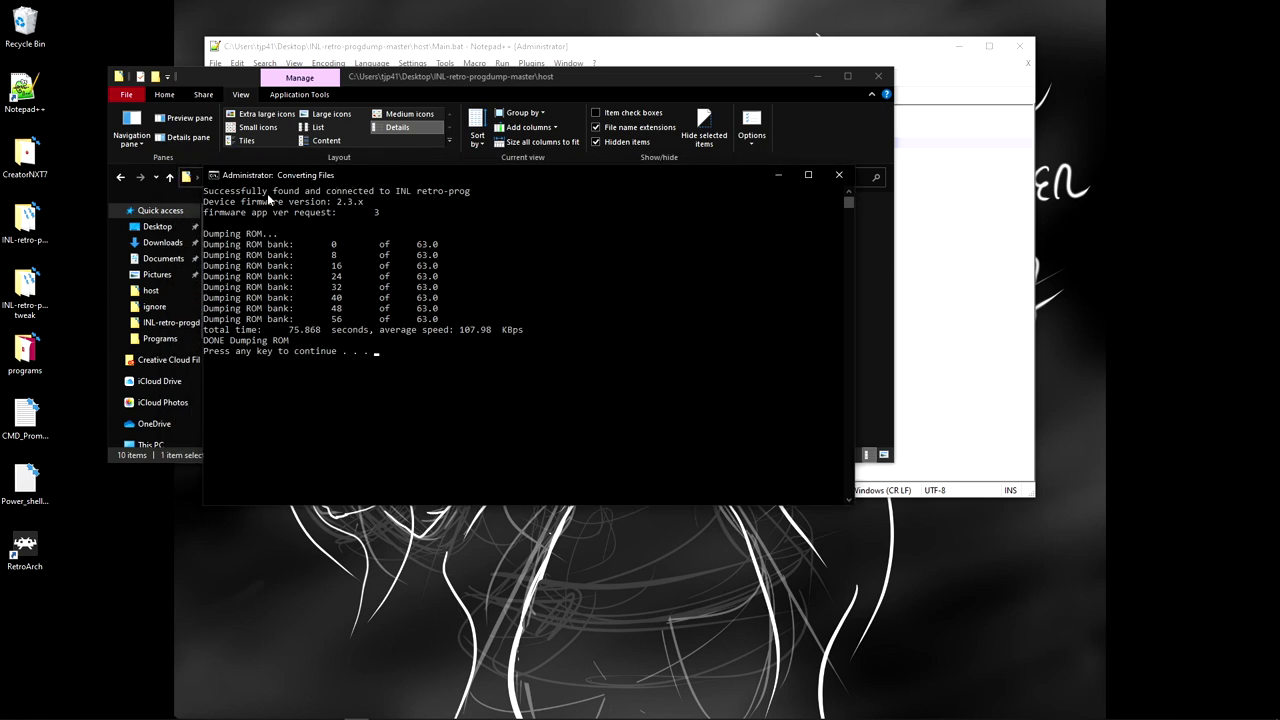
pyautogui.click(440, 362)
pyautogui.press('Return')
pyautogui.press('Return')
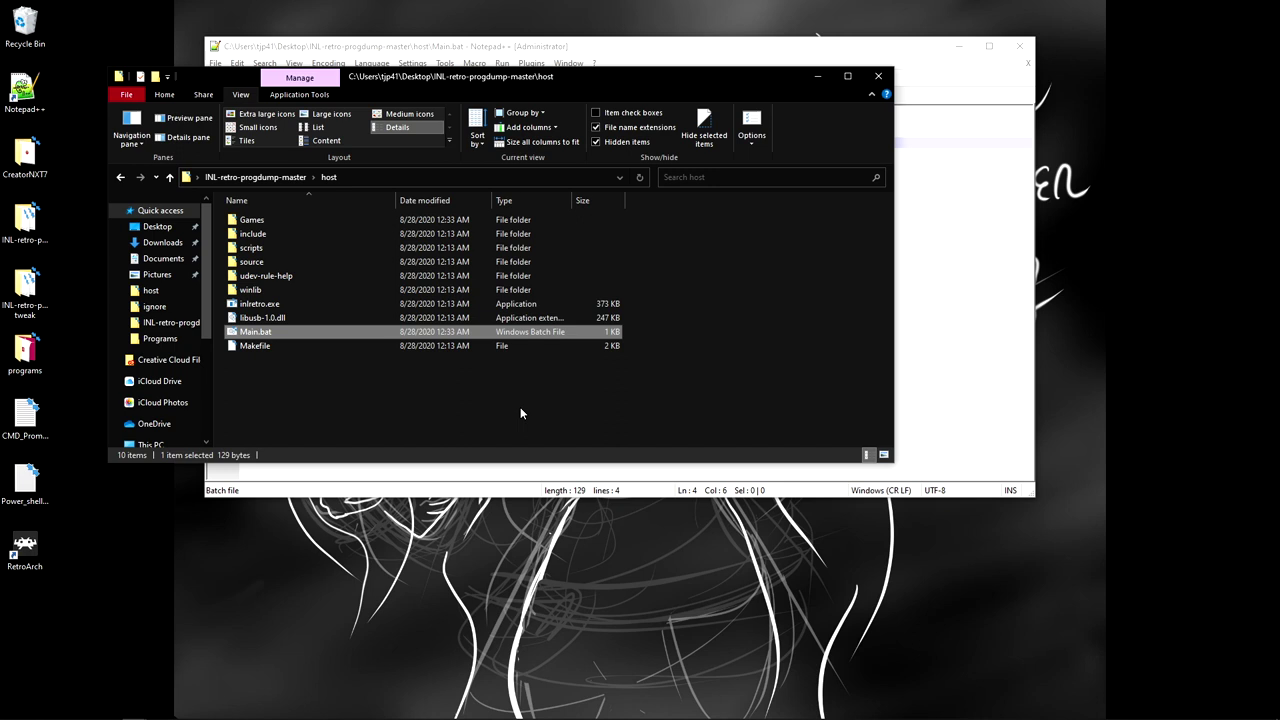
# Step: Open the Games folder inside host and inspect the dumped gamename.gba file
pyautogui.click(630, 46)
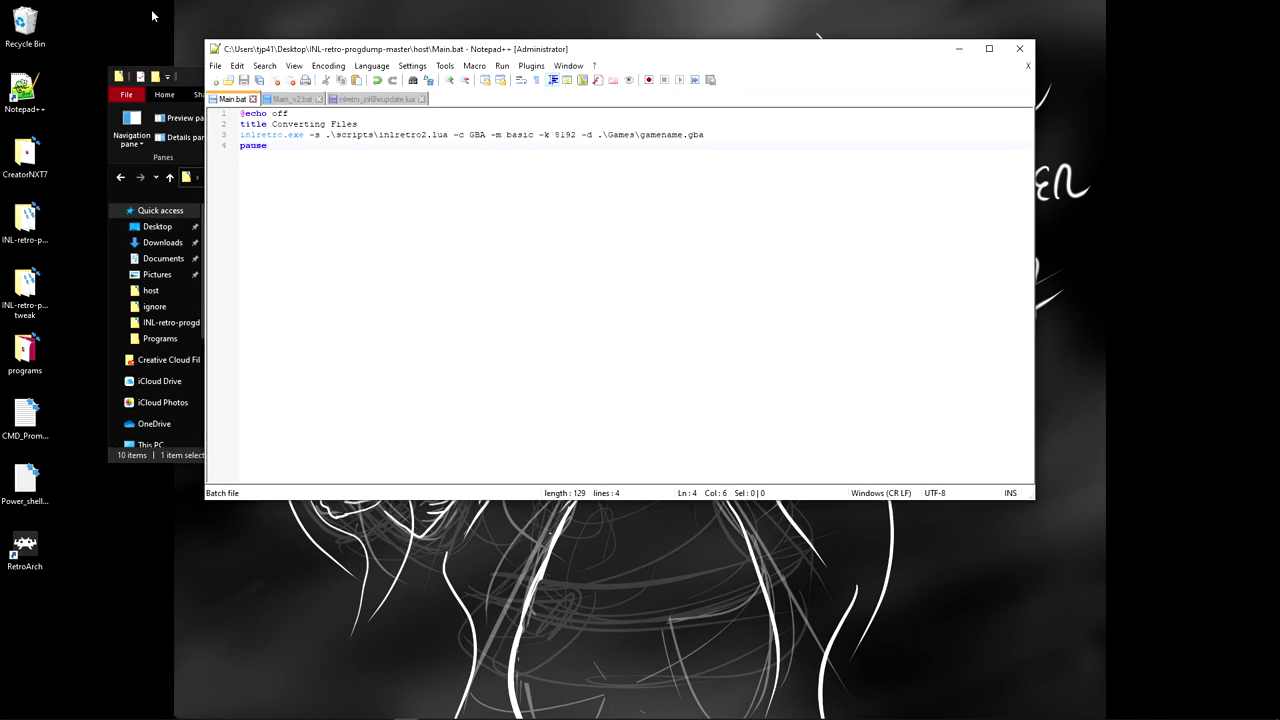
pyautogui.click(180, 76)
pyautogui.doubleClick(273, 221)
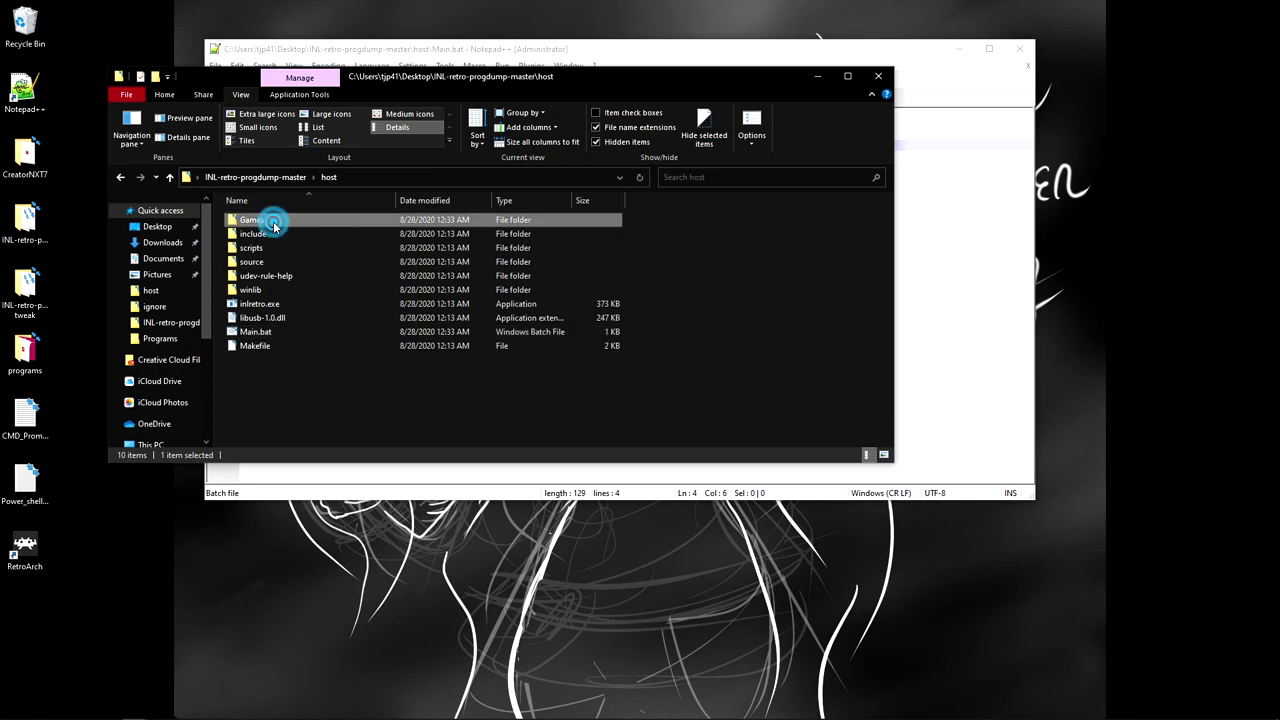
pyautogui.click(283, 222)
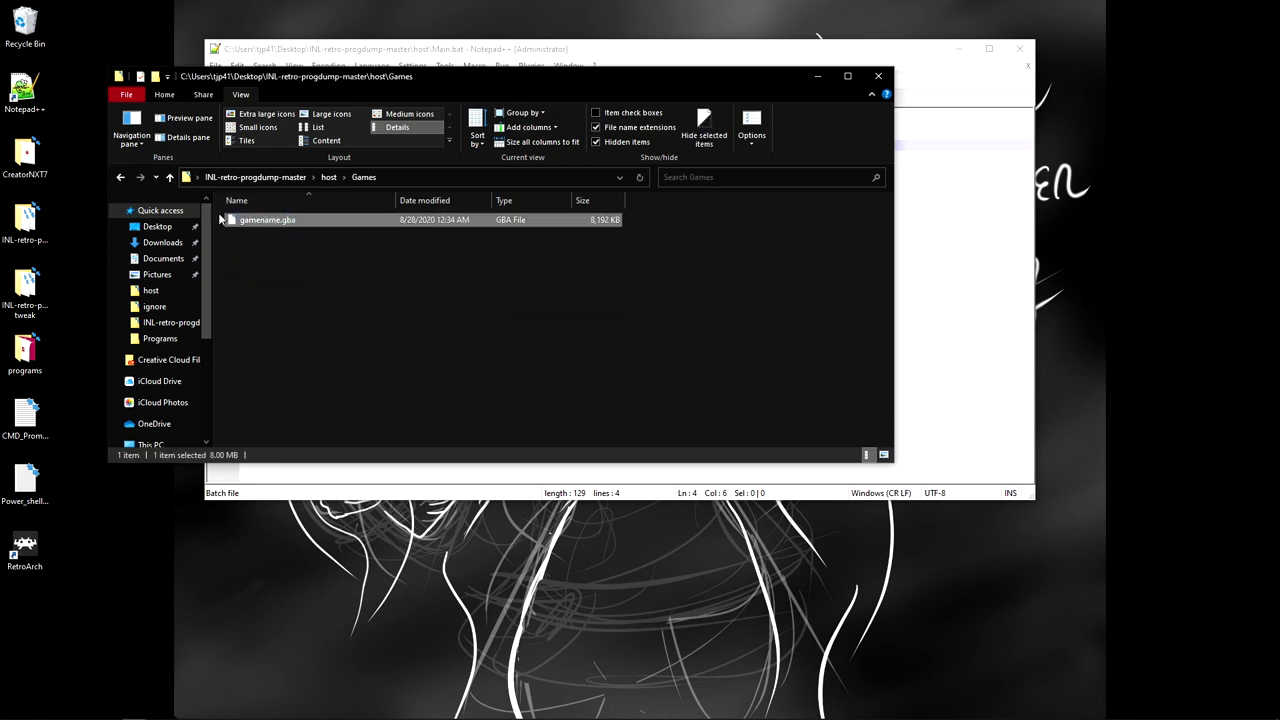
pyautogui.rightClick(274, 221)
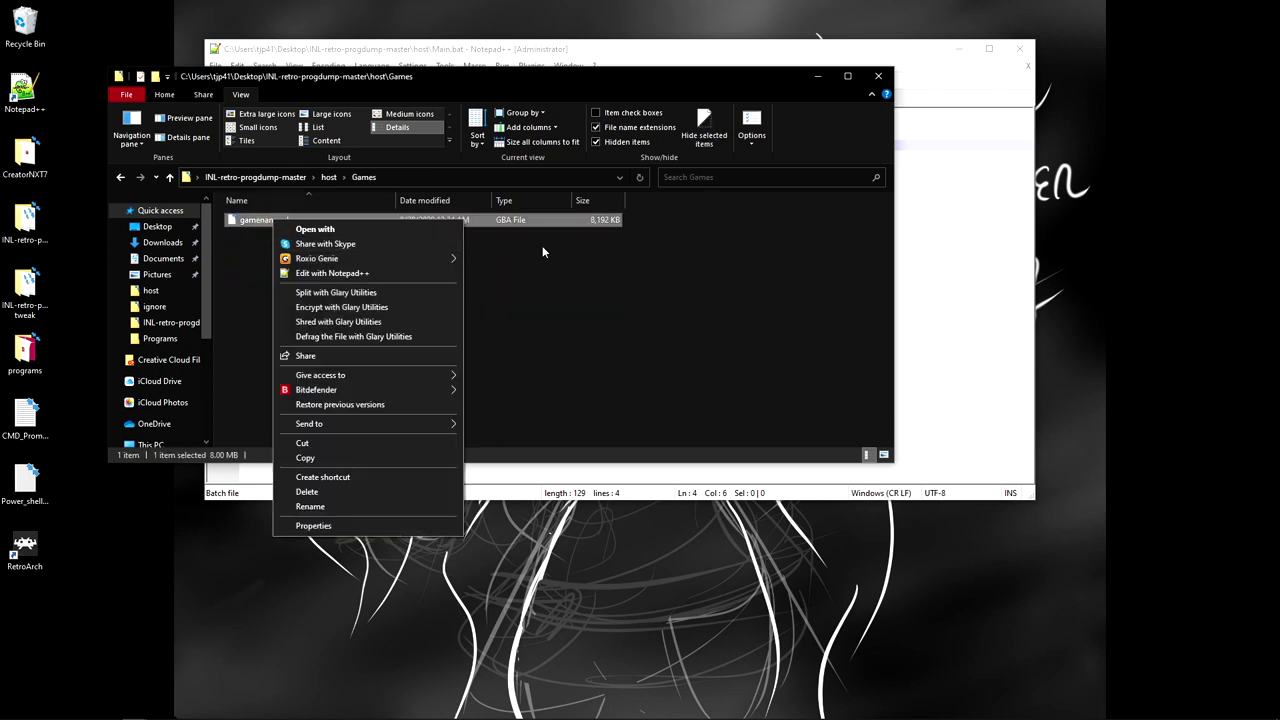
pyautogui.click(564, 335)
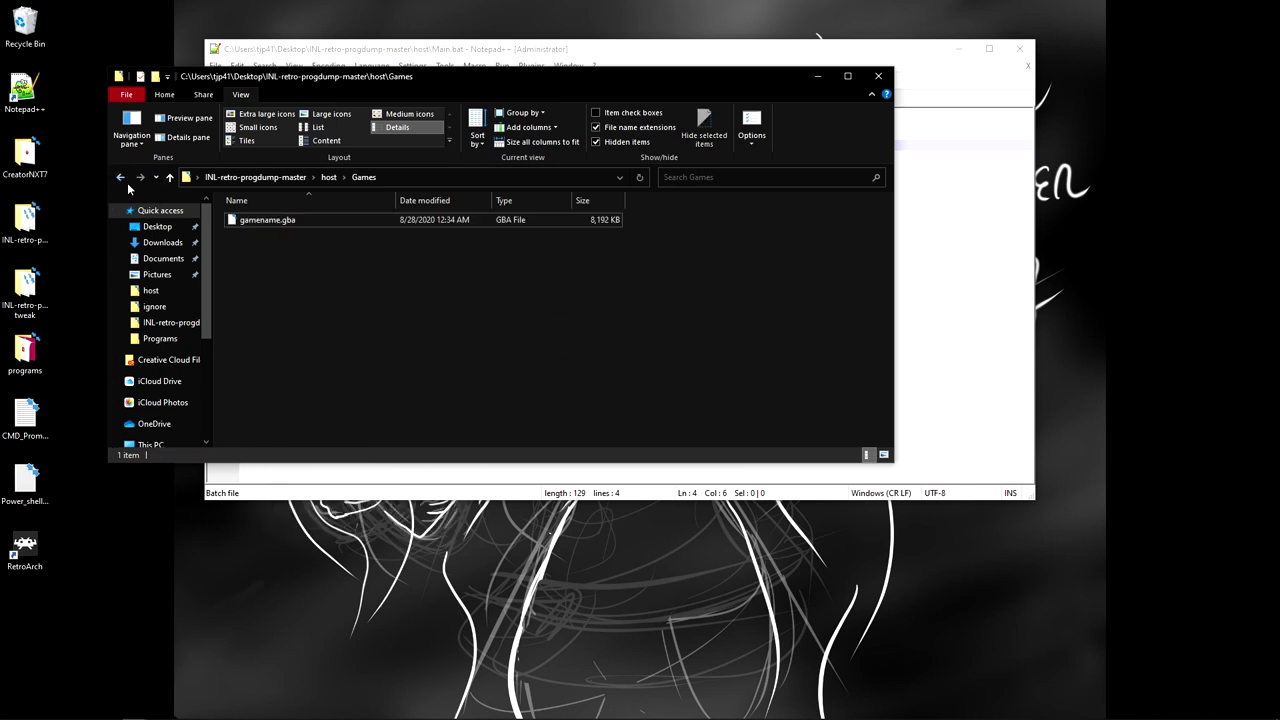
# Step: Bring back Main.bat in Notepad++ and review the Games folder part of its output path
pyautogui.click(1043, 244)
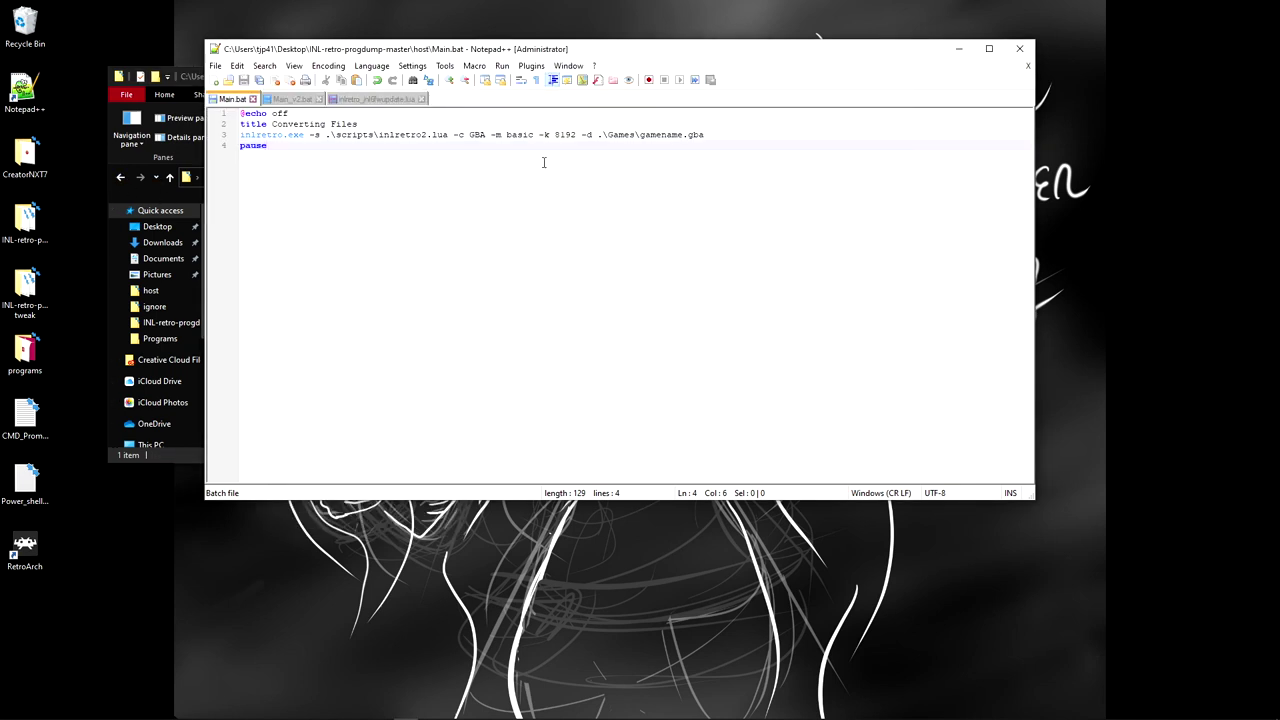
pyautogui.doubleClick(628, 134)
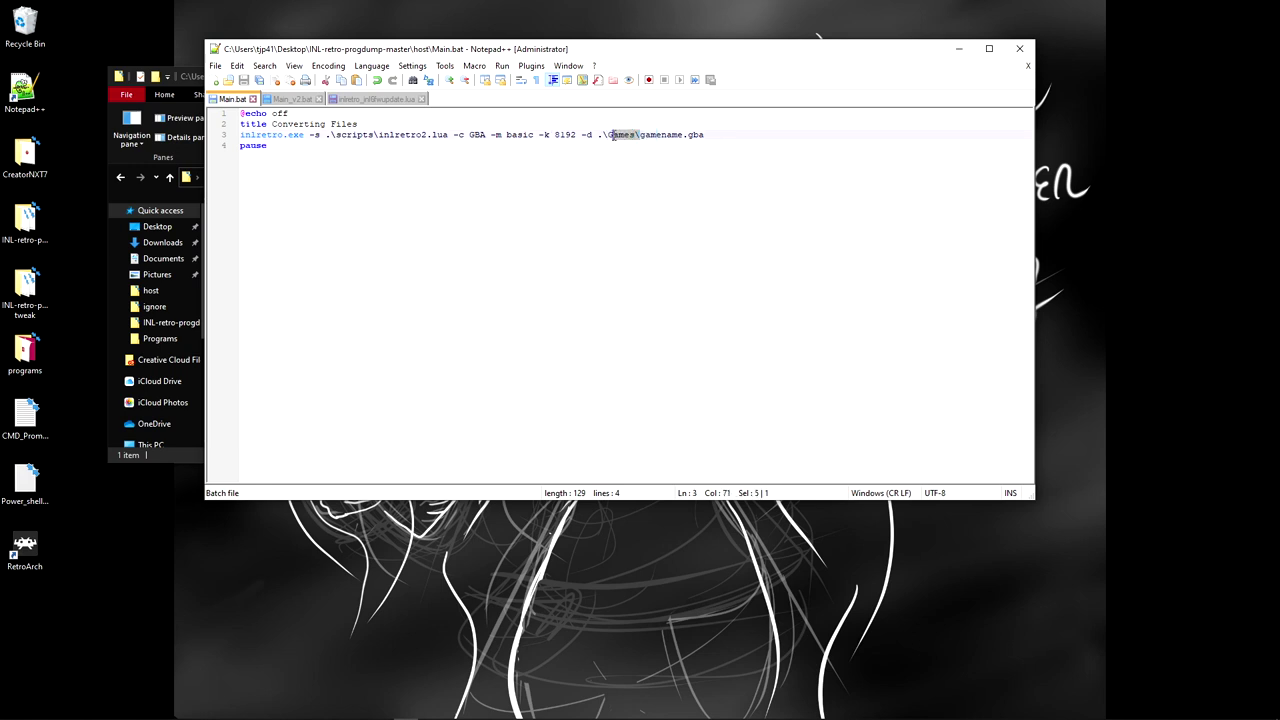
pyautogui.hotkey('shift', 'Left')
pyautogui.click(724, 222)
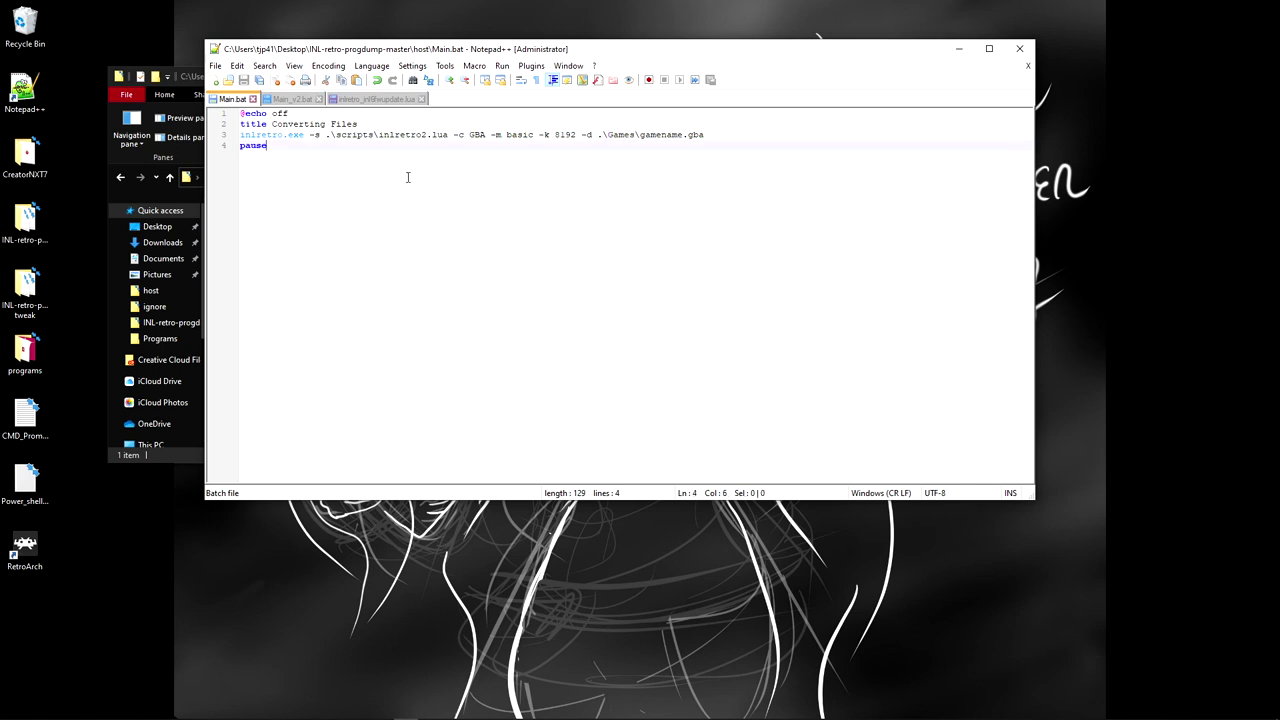
# Step: Return to the Games folder in File Explorer and select gamename.gba
pyautogui.click(182, 72)
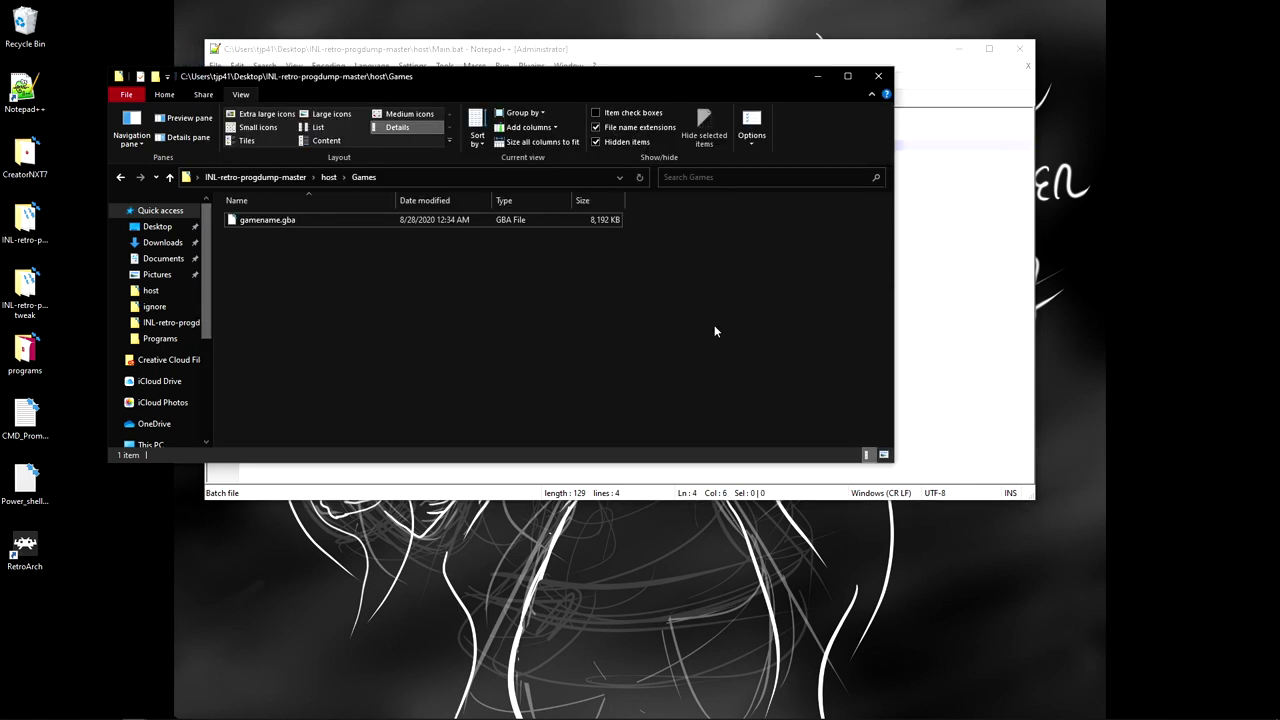
pyautogui.rightClick(272, 222)
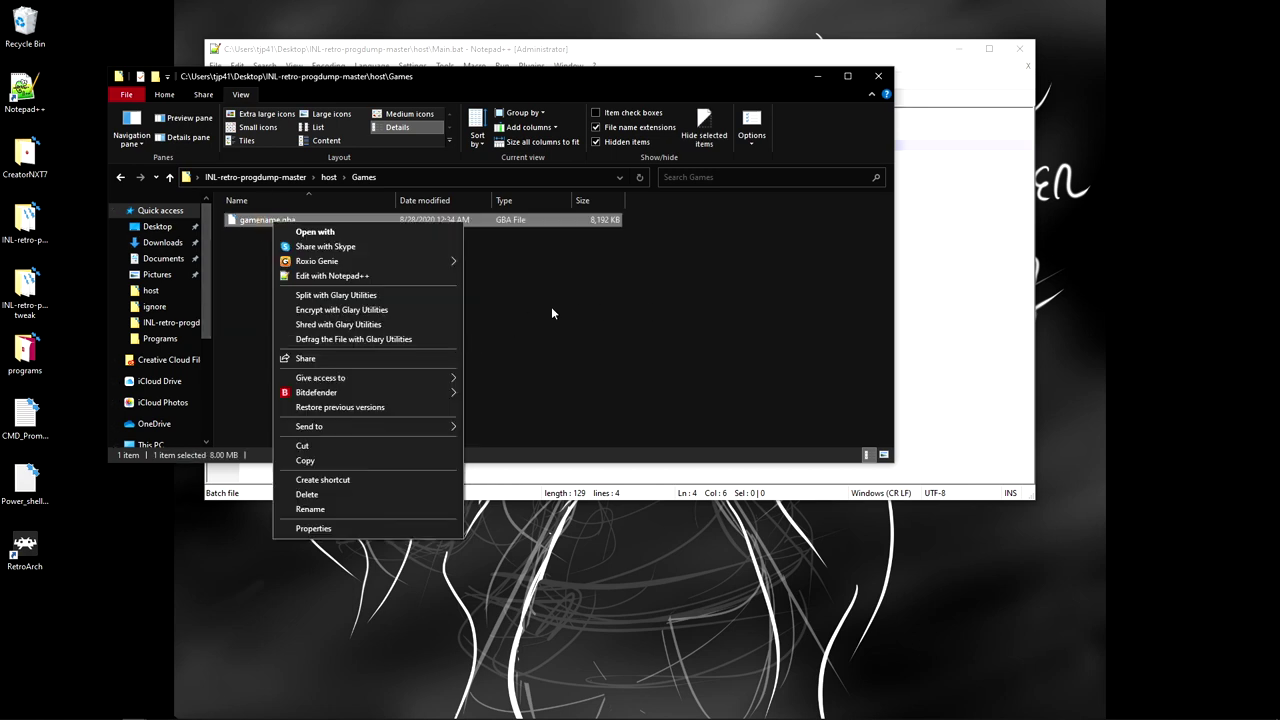
pyautogui.click(630, 296)
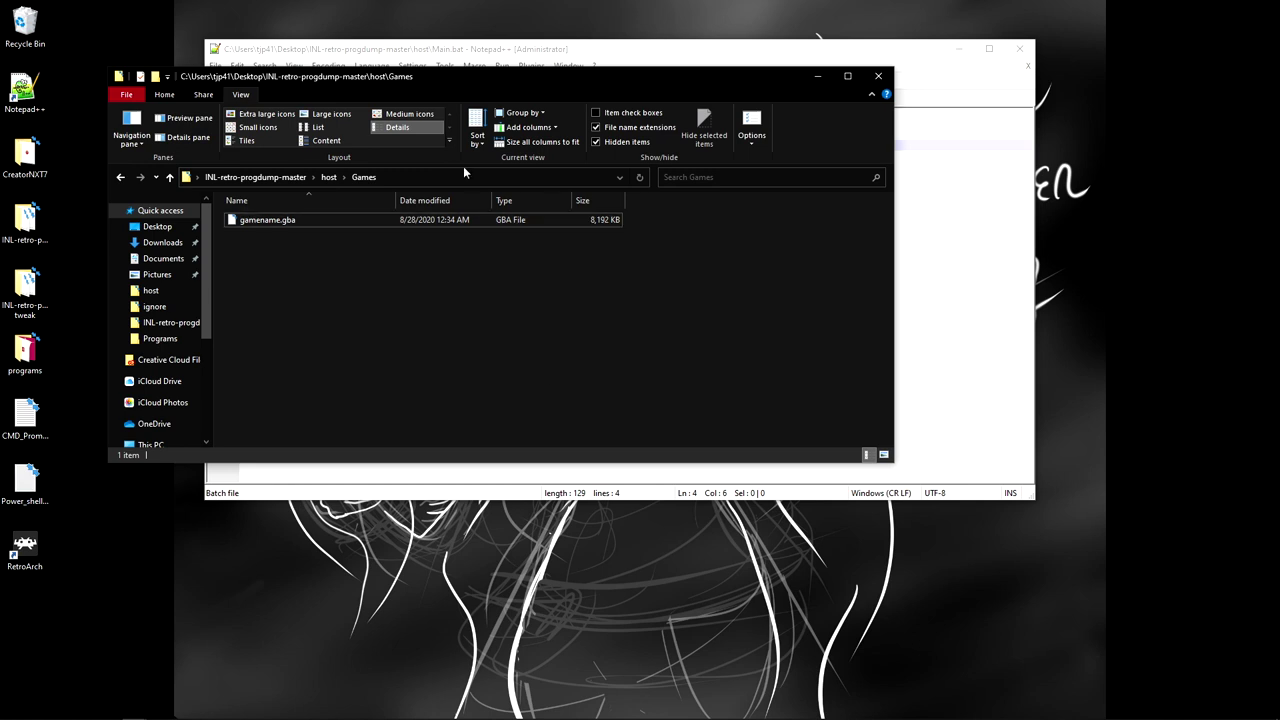
pyautogui.click(270, 218)
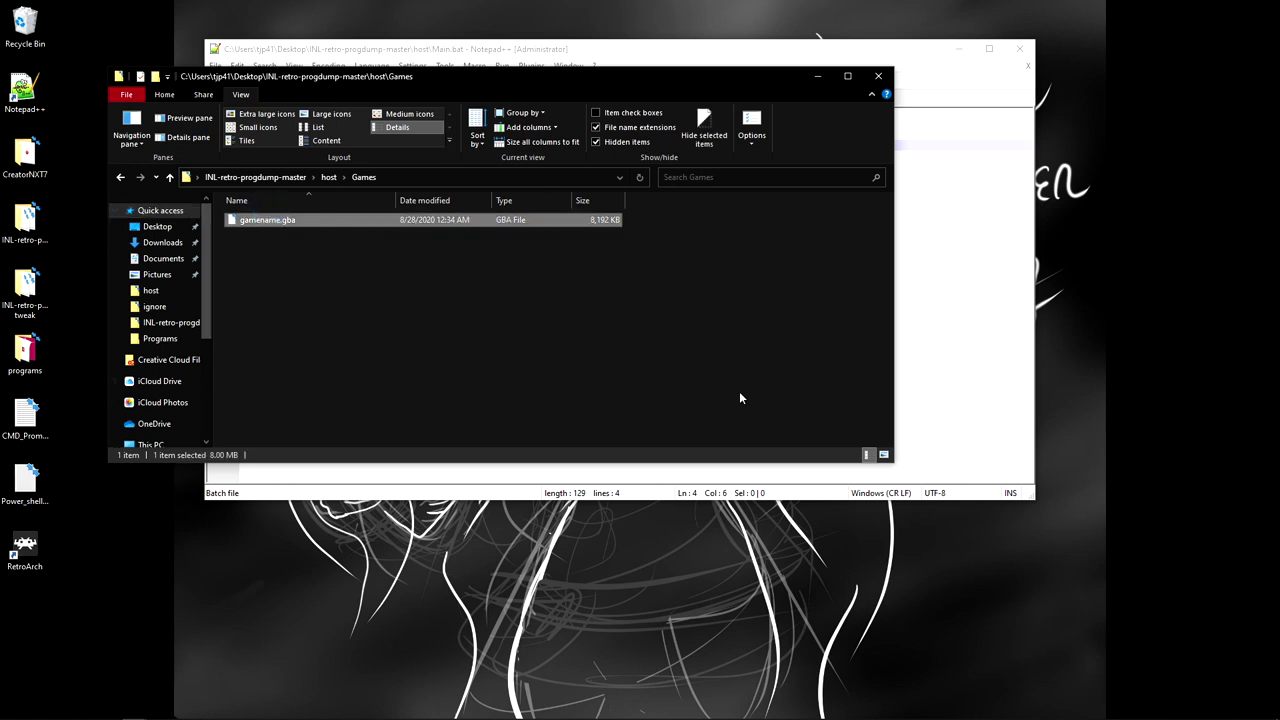
# Step: Switch to the Downloads window, open the mednafen-1.21.3-win64 folder, and look through its files
pyautogui.moveTo(135, 712)
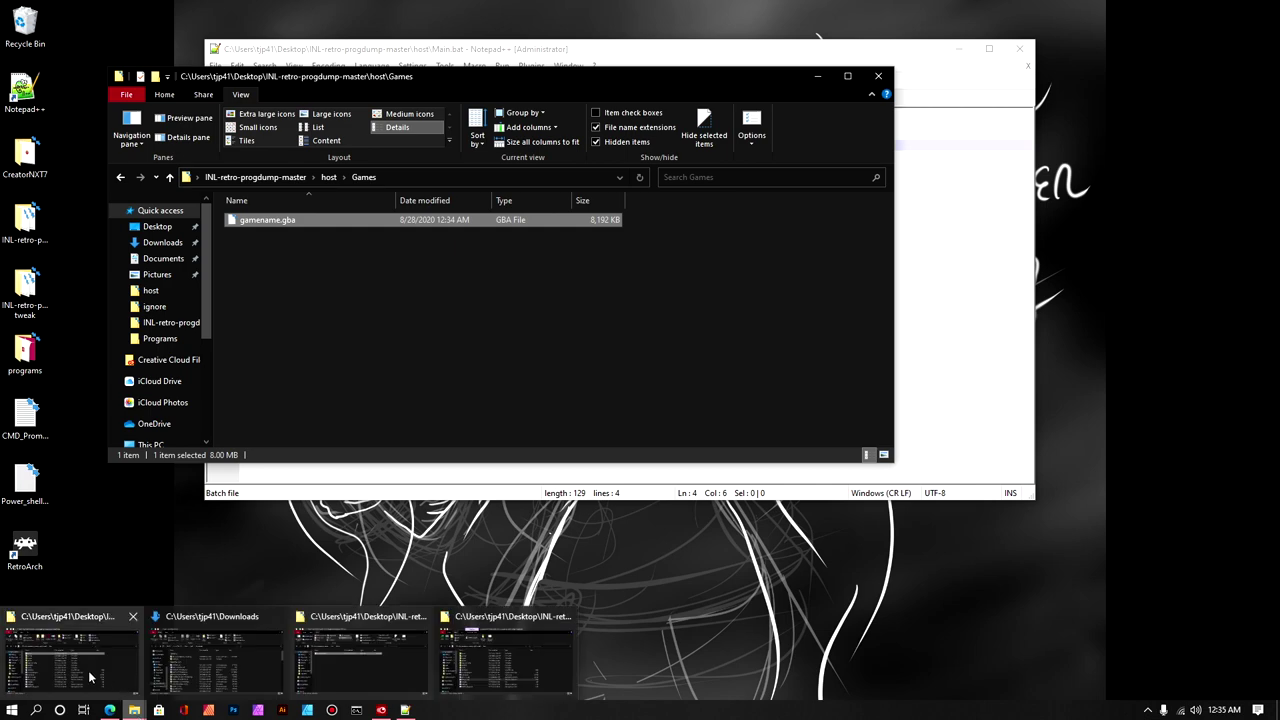
pyautogui.moveTo(90, 678)
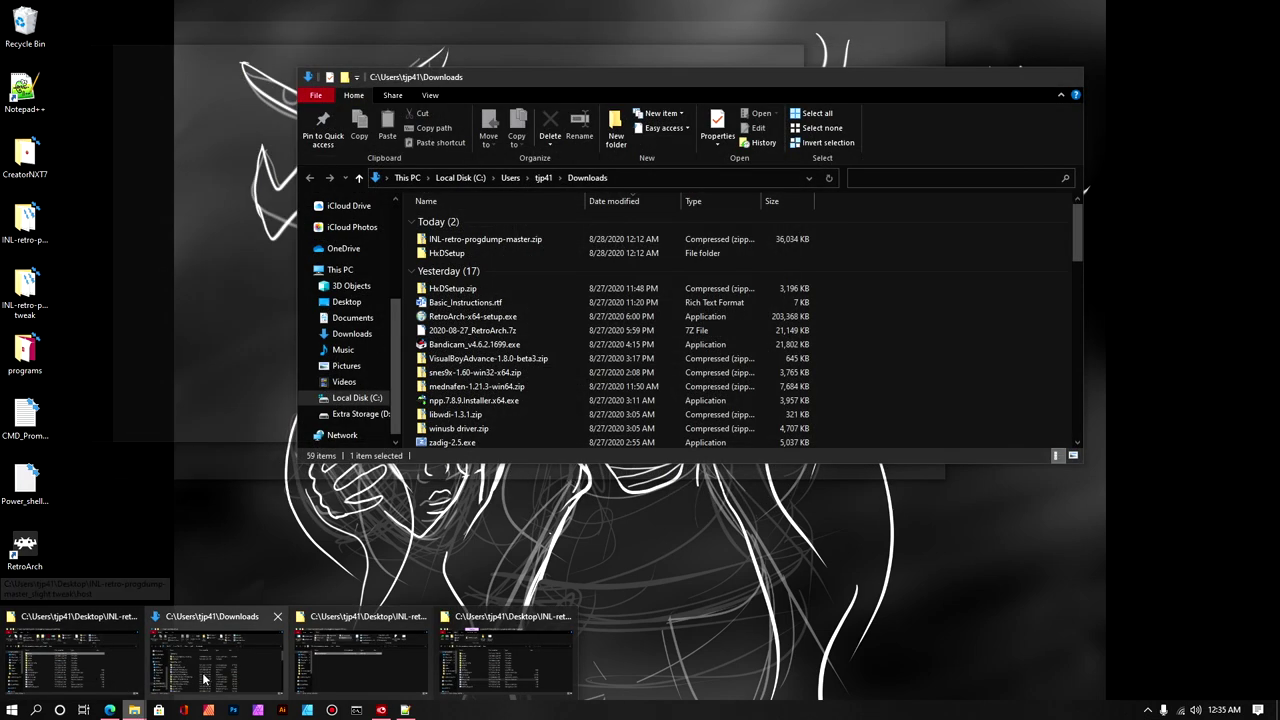
pyautogui.click(212, 680)
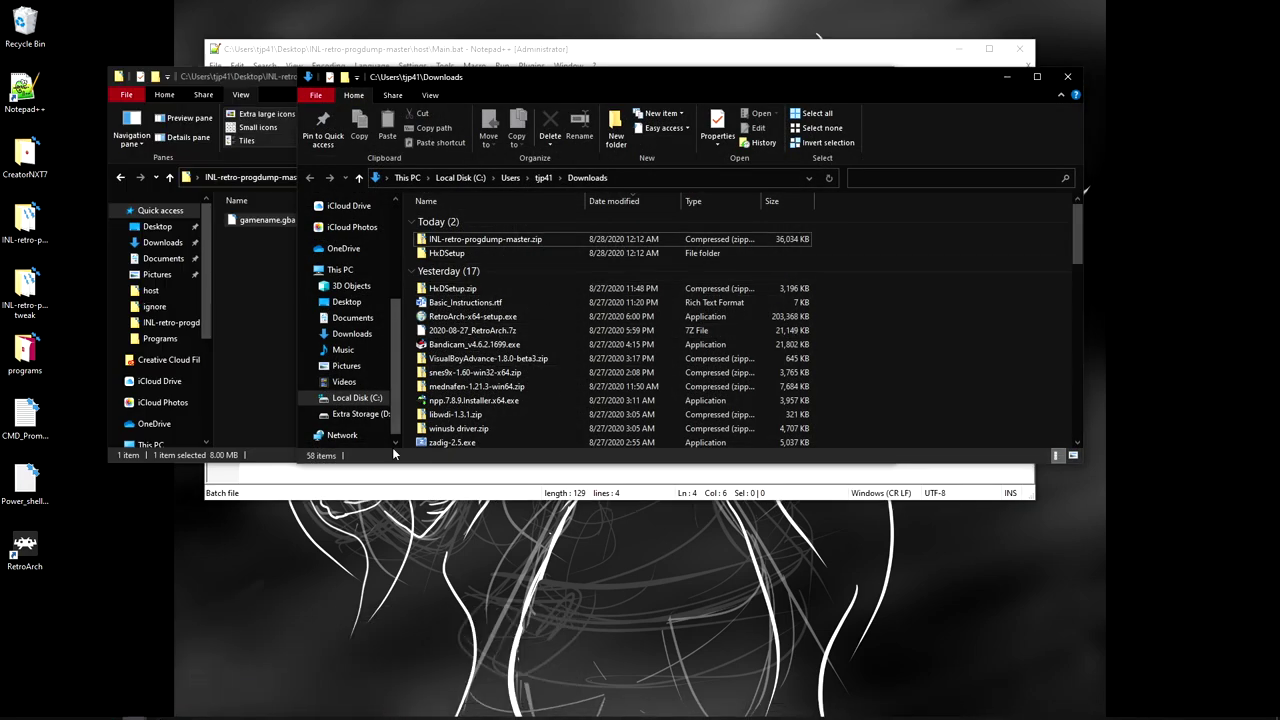
pyautogui.scroll(-4, 533, 364)
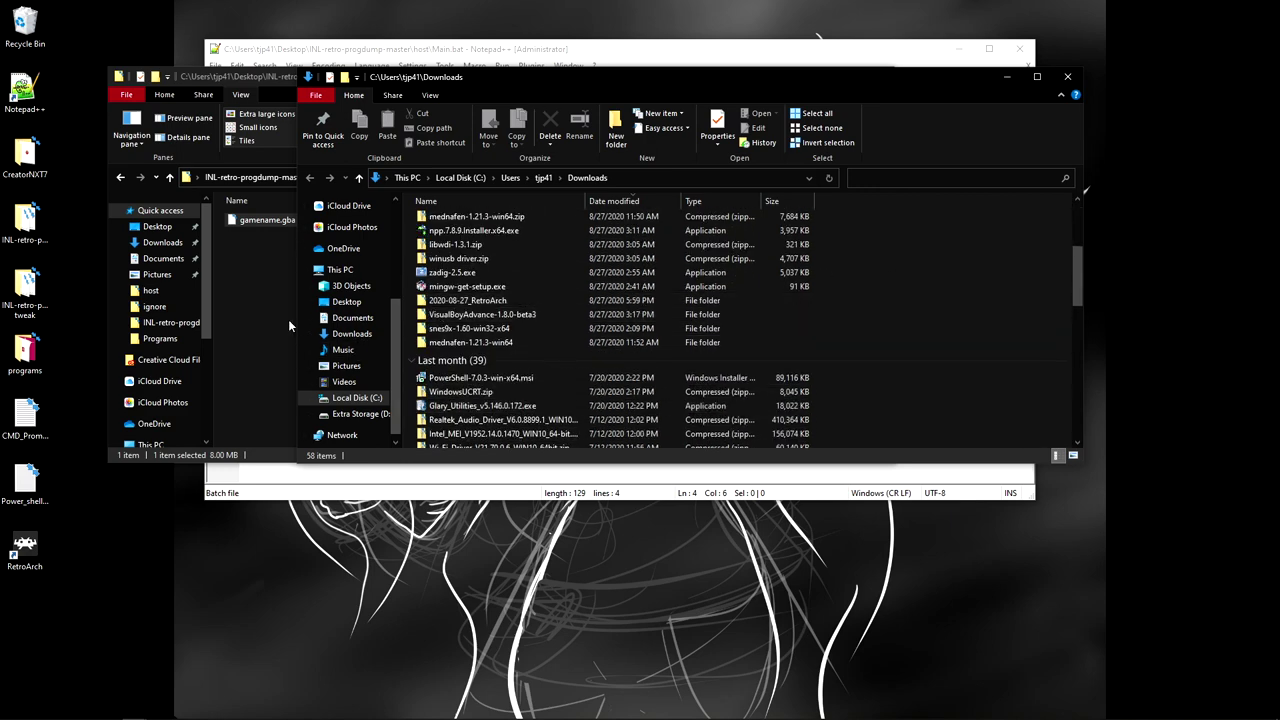
pyautogui.click(437, 346)
pyautogui.doubleClick(445, 343)
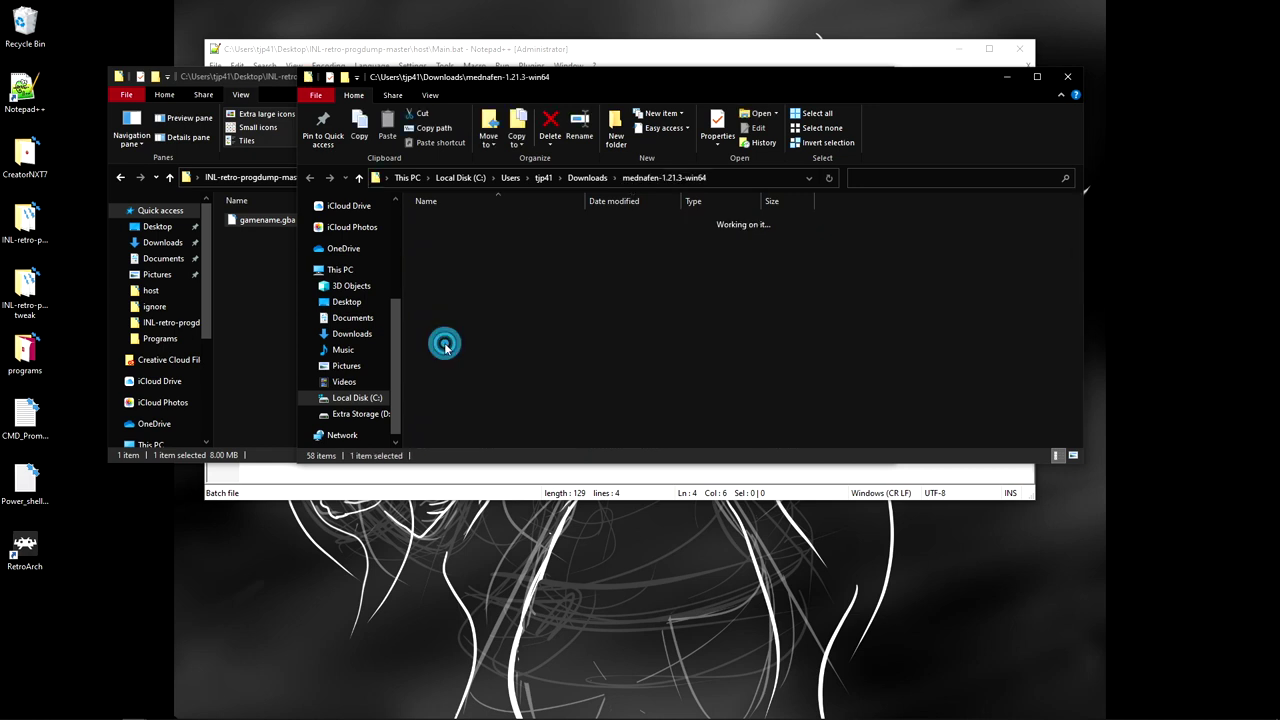
pyautogui.scroll(-4, 512, 379)
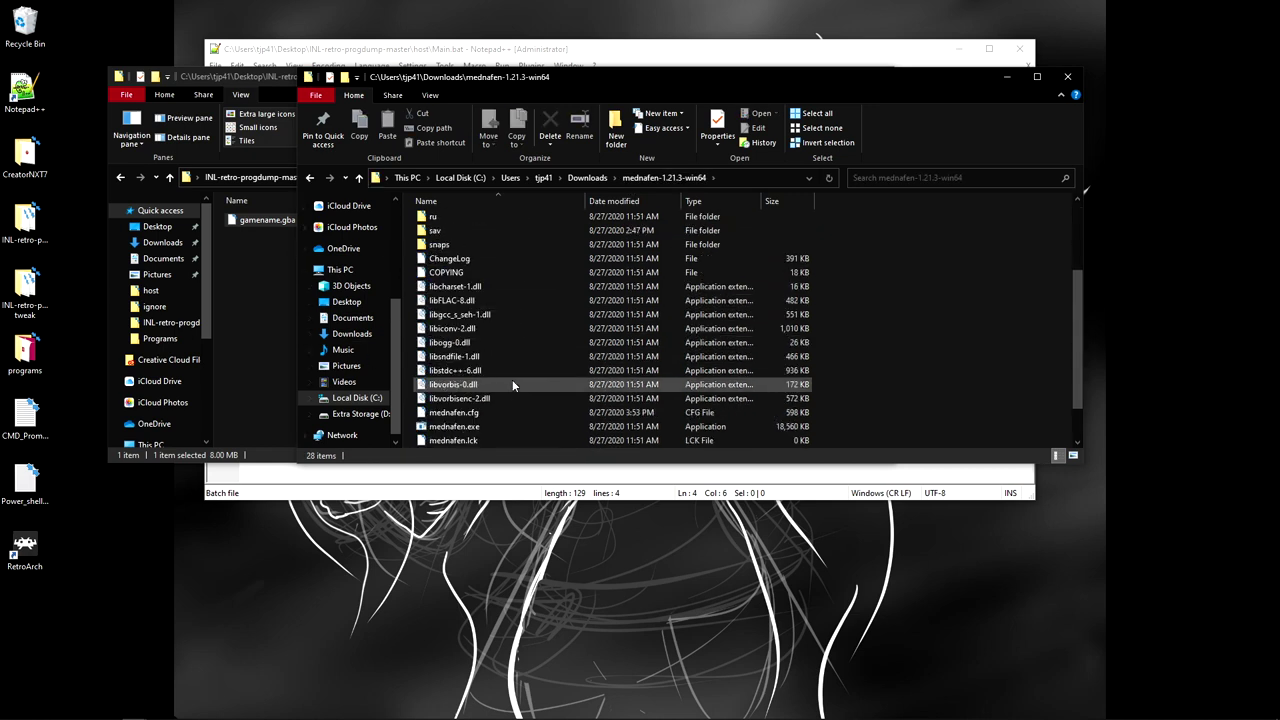
# Step: Load gamename.gba from the Games folder into mednafen.exe, allowing the unverified program to run
pyautogui.click(688, 87)
pyautogui.moveTo(632, 82); pyautogui.dragTo(468, 264)
pyautogui.moveTo(282, 222); pyautogui.dragTo(288, 568)
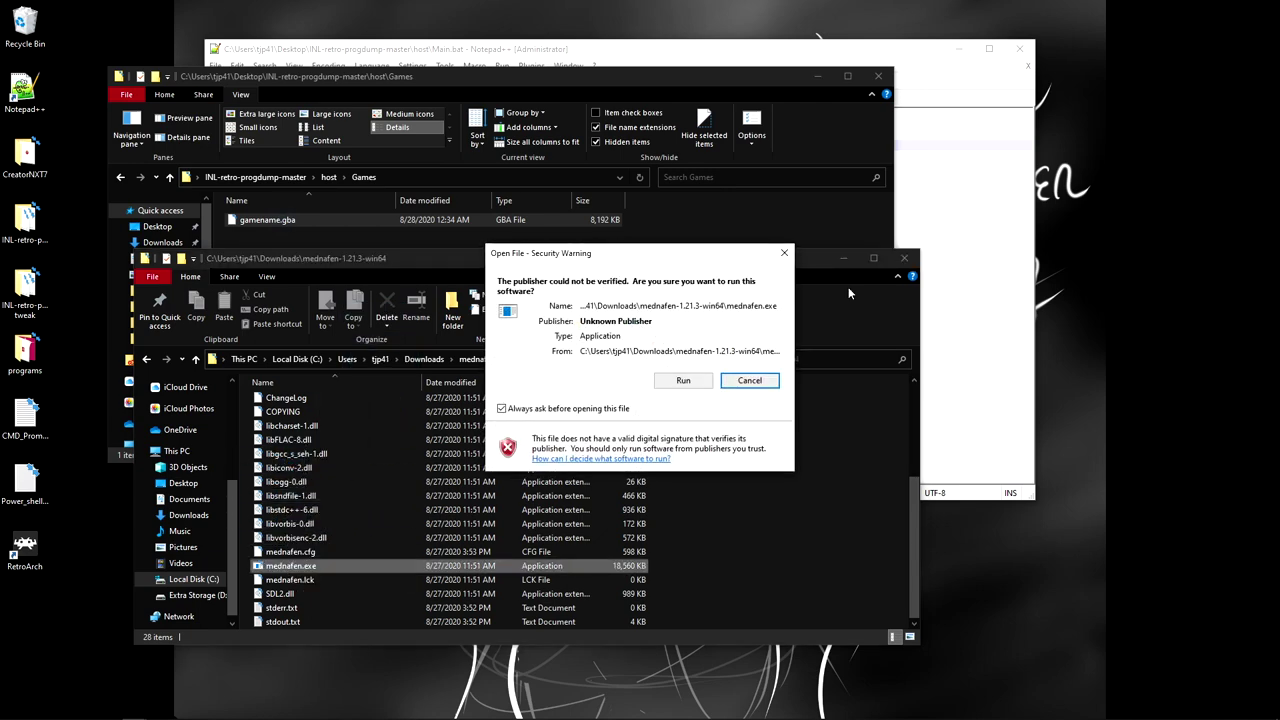
pyautogui.click(685, 381)
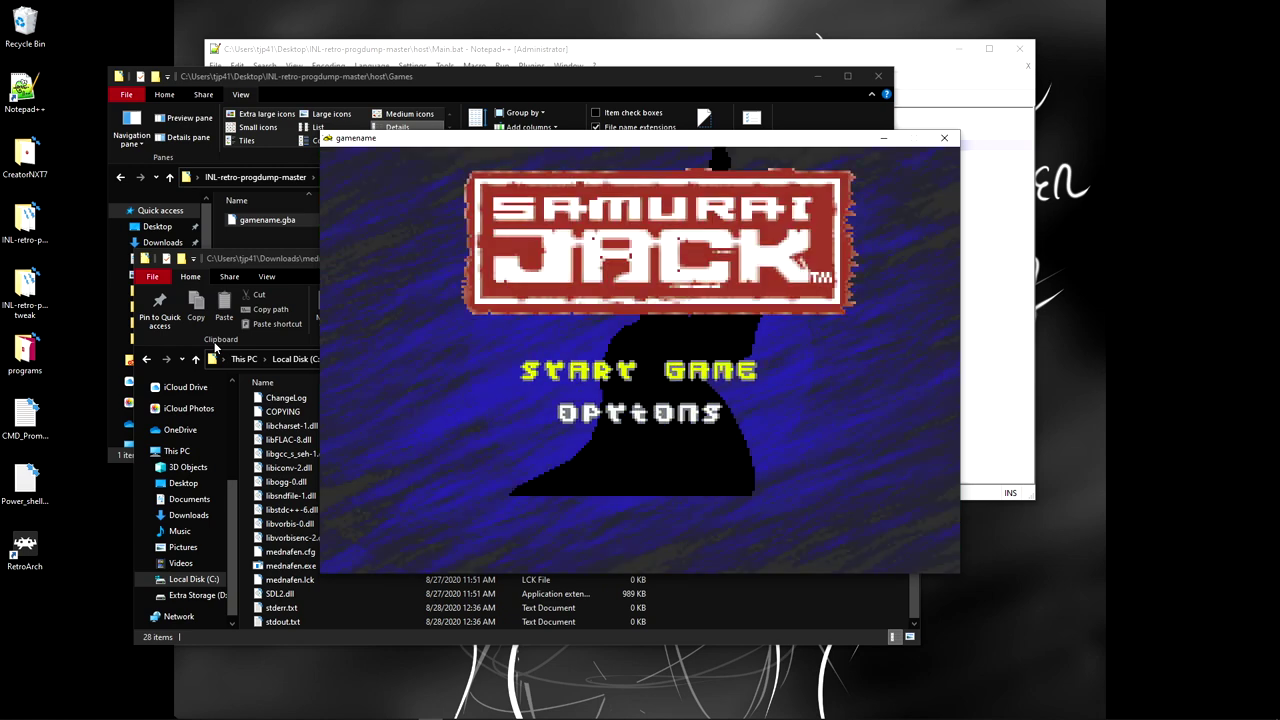
# Step: Open the Options screen from the Samurai Jack title menu
pyautogui.press('Down')
pyautogui.press('Up')
pyautogui.press('Down')
pyautogui.press('Return')
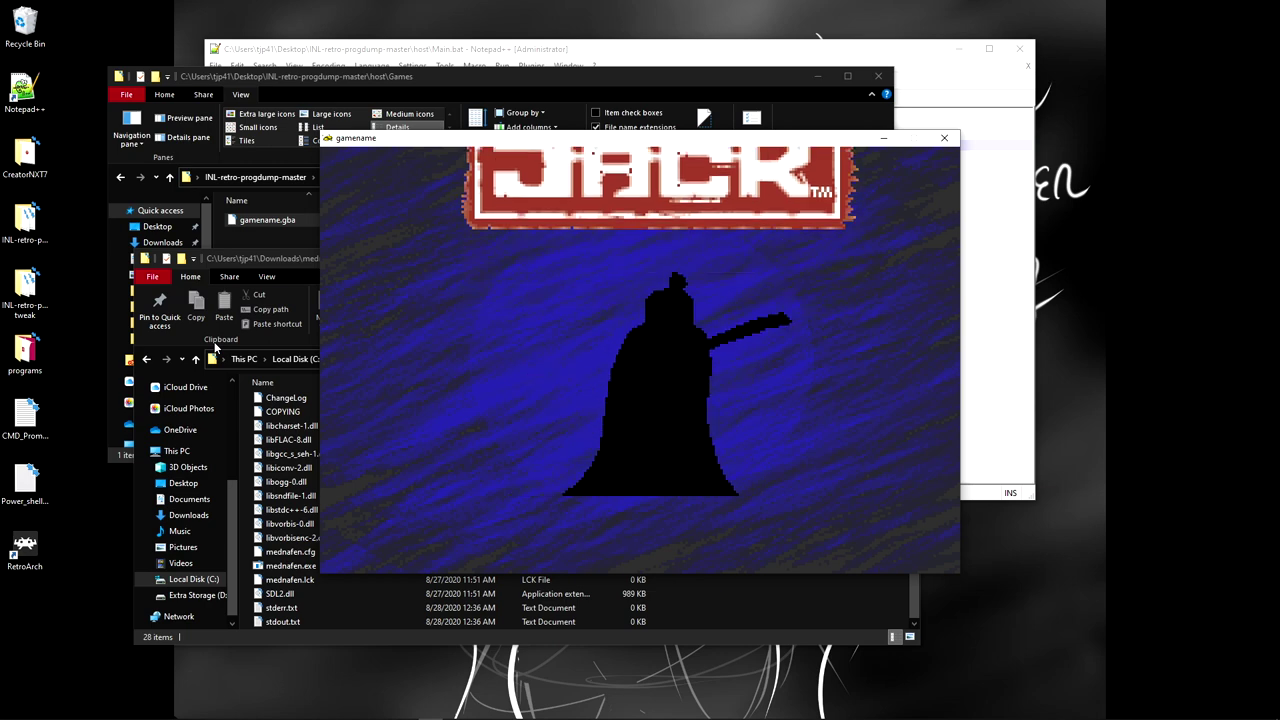
# Step: Move through the entries of the game's Options screen to test the controls, and close the emulator
pyautogui.press('Down')
pyautogui.press('Down')
pyautogui.press('Down')
pyautogui.press('Down')
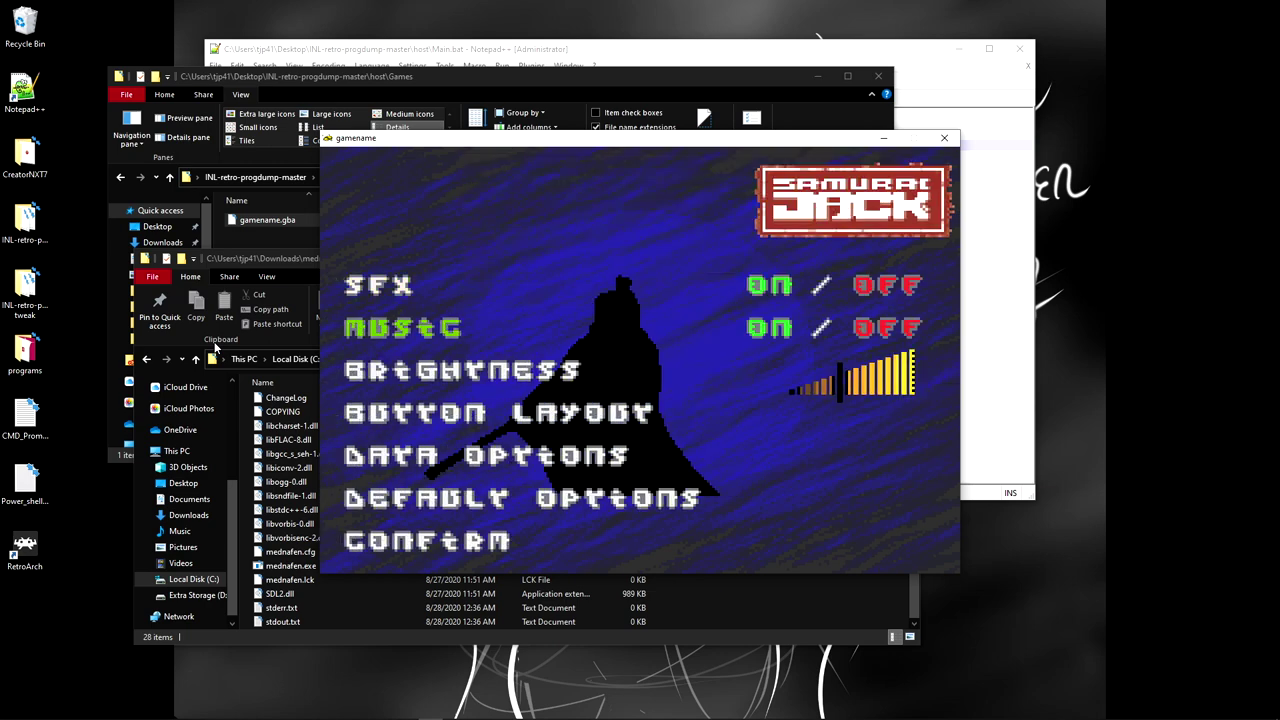
pyautogui.press('Down')
pyautogui.press('Down')
pyautogui.press('Up')
pyautogui.press('Up')
pyautogui.press('Up')
pyautogui.press('Up')
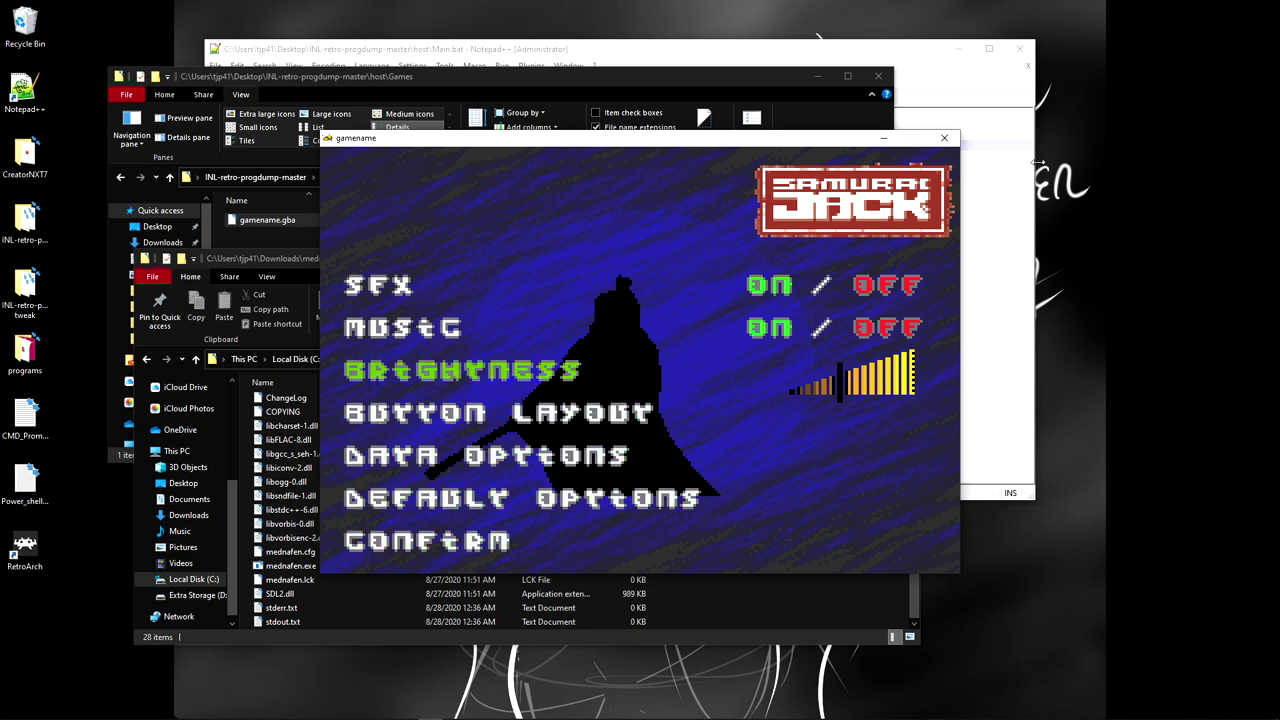
pyautogui.click(944, 138)
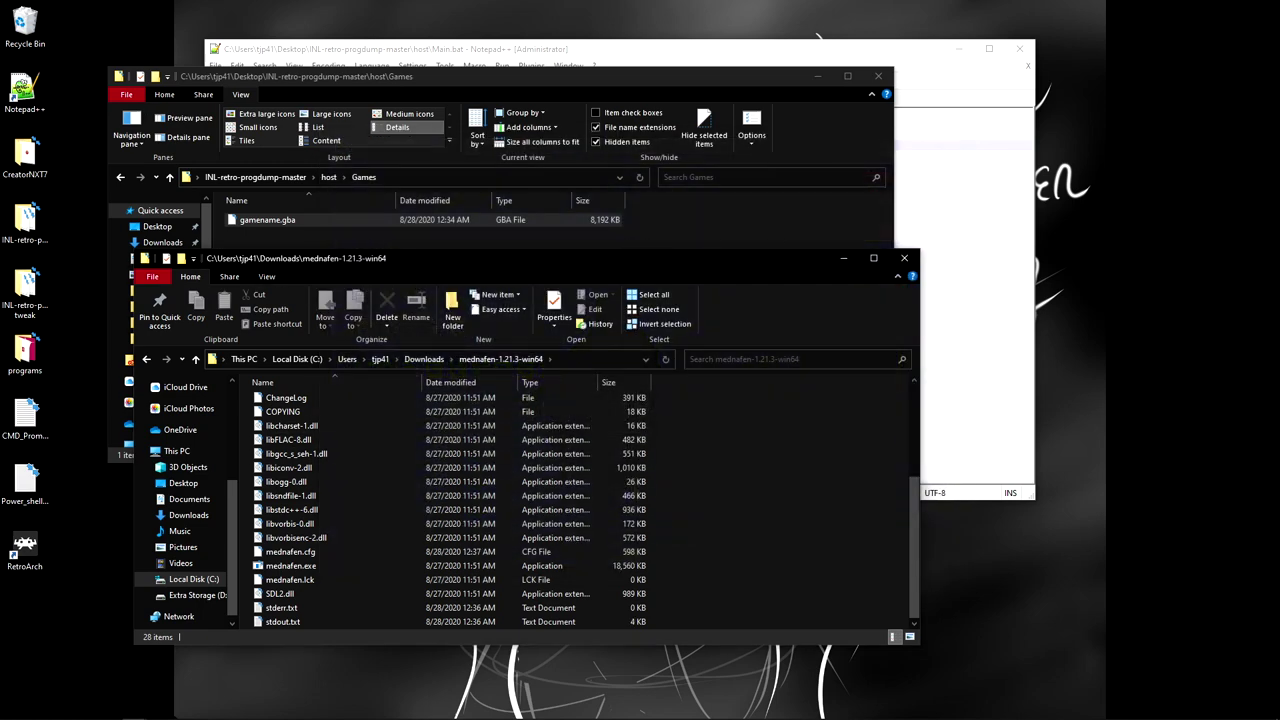
# Step: Rename gamename.gba in the Games folder to Samurai_Jack.gba
pyautogui.click(268, 219)
pyautogui.click(270, 219)
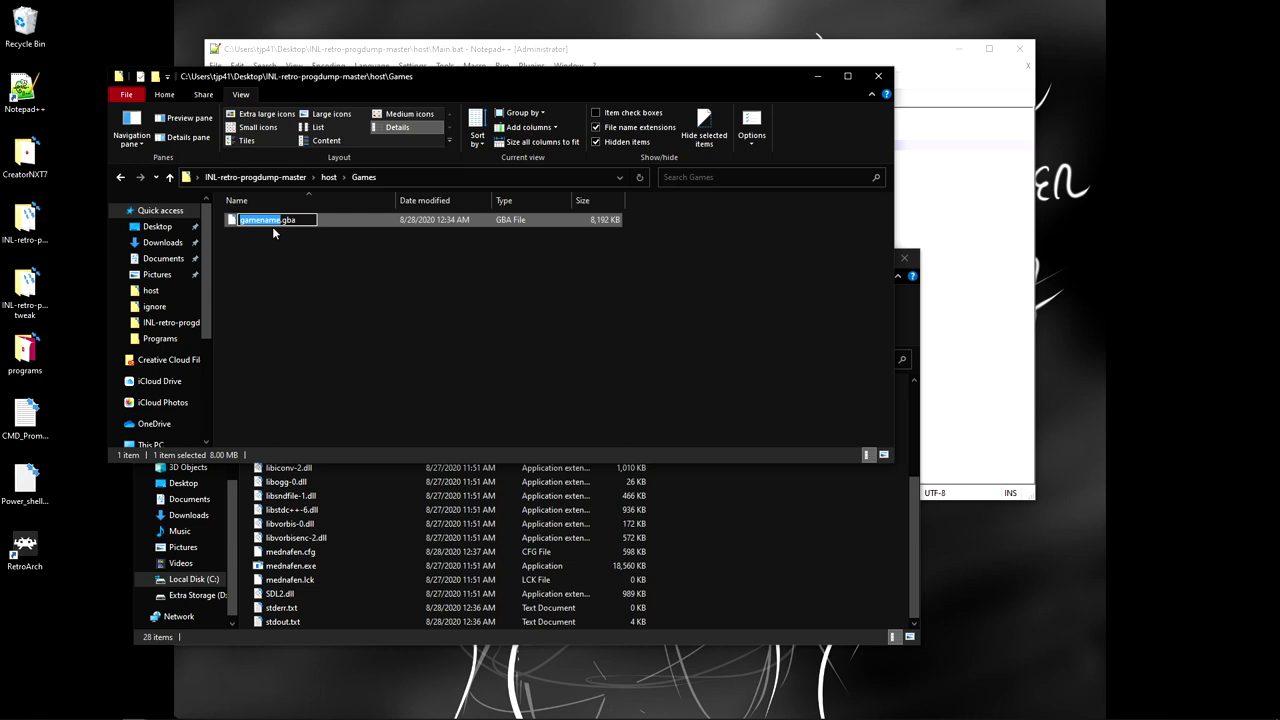
pyautogui.write('Samurai_Jack')
pyautogui.press('Return')
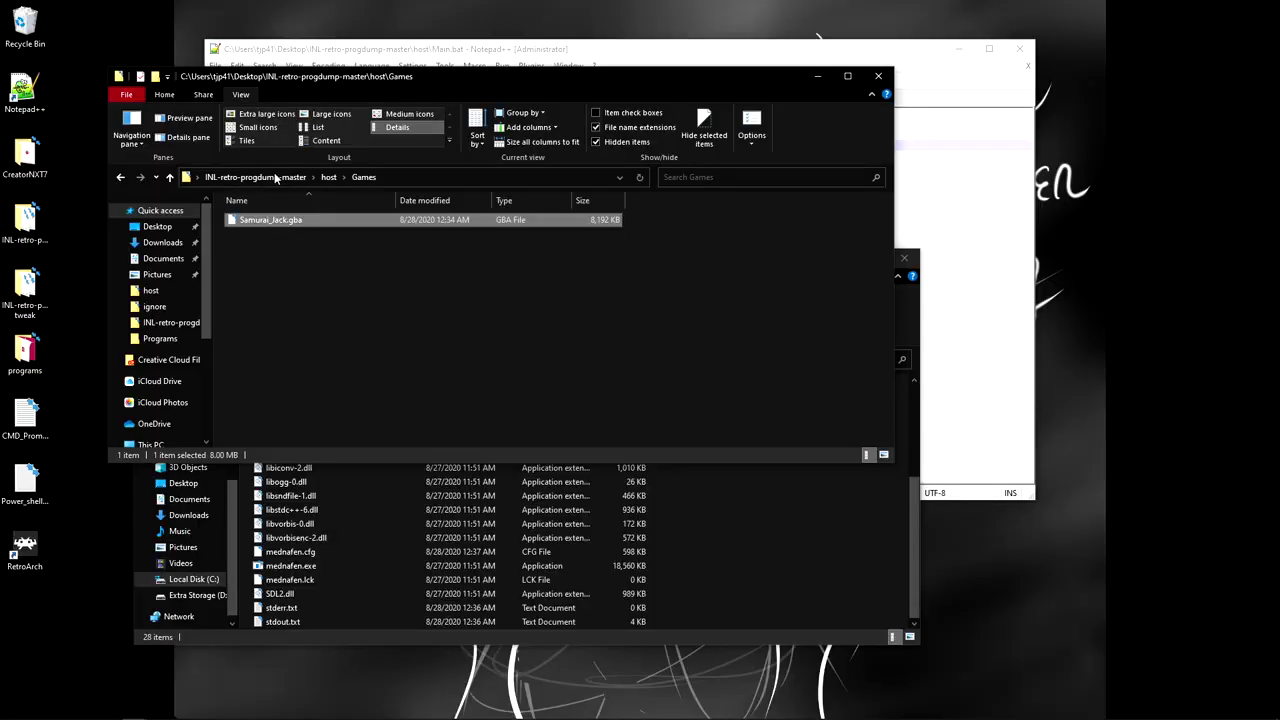
pyautogui.click(335, 318)
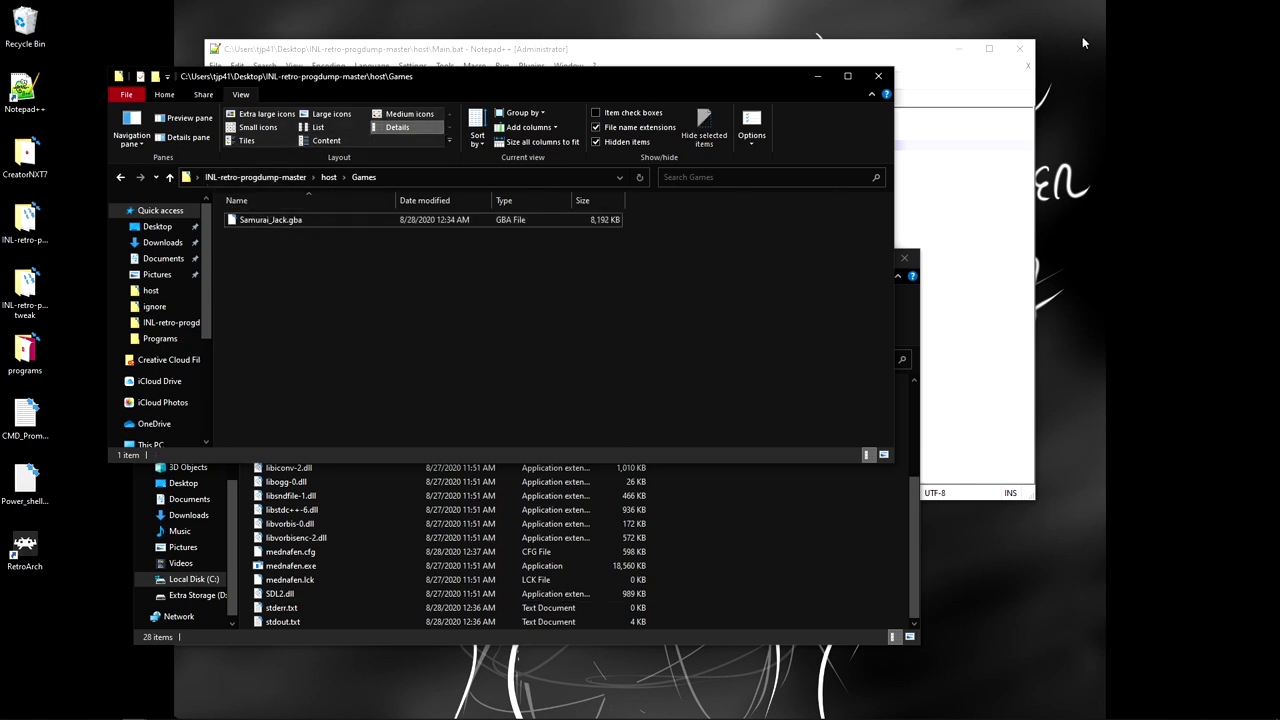
pyautogui.click(266, 219)
pyautogui.click(268, 220)
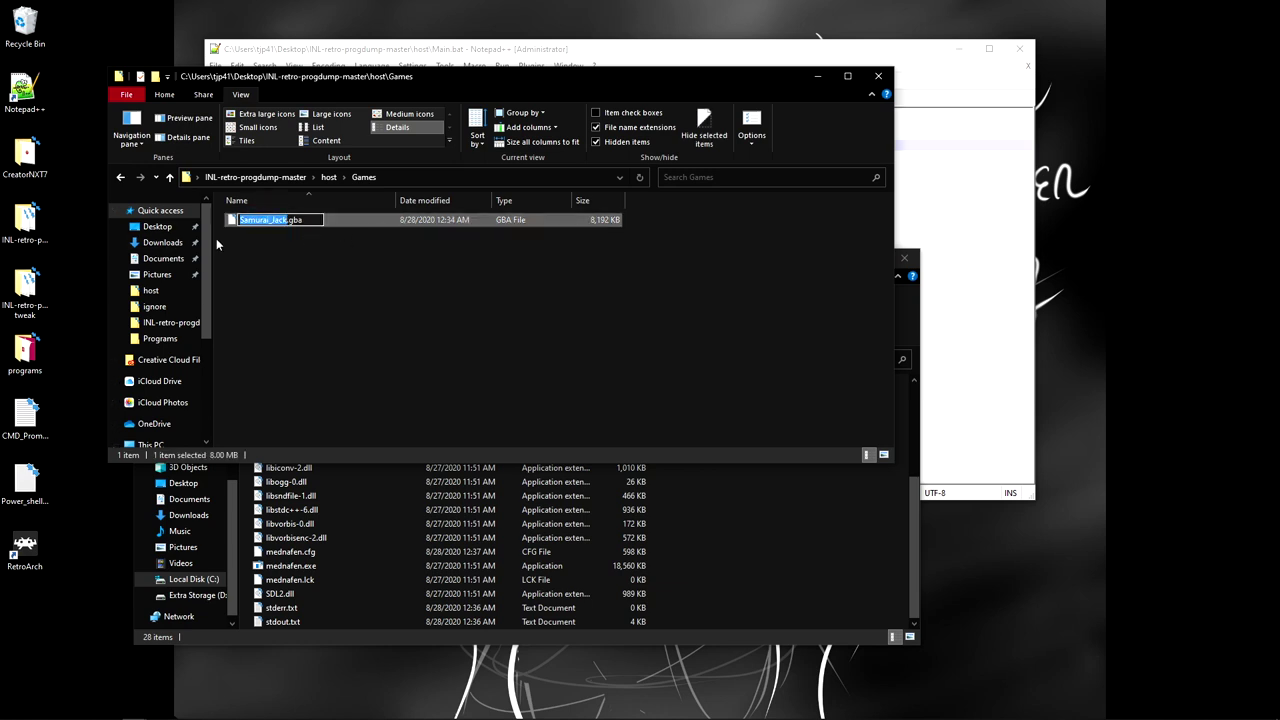
pyautogui.click(378, 288)
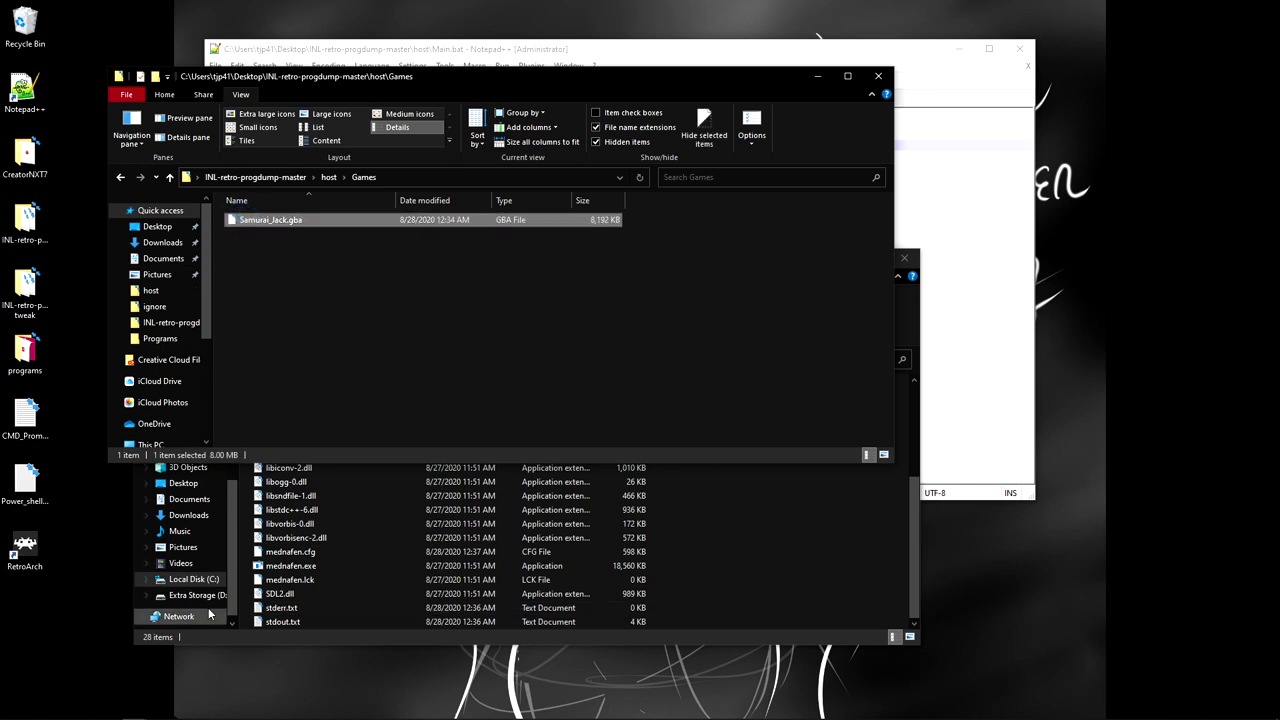
pyautogui.click(276, 221)
pyautogui.rightClick(275, 222)
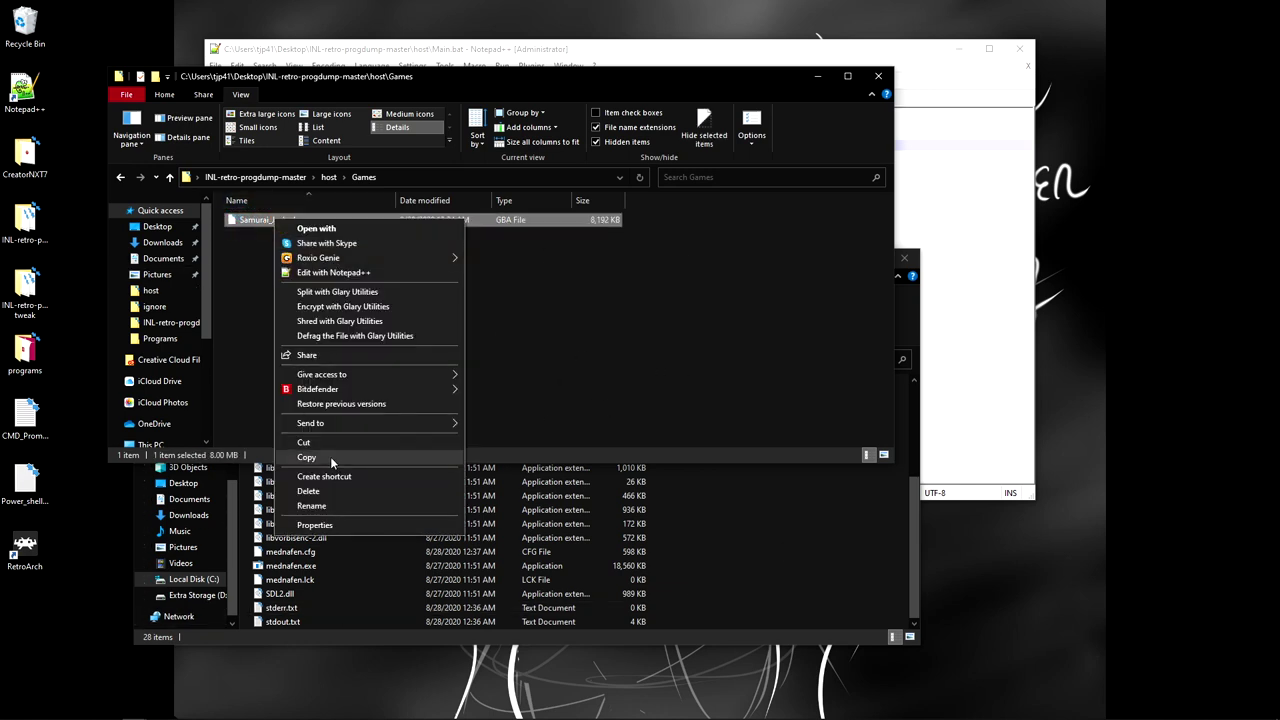
pyautogui.click(660, 275)
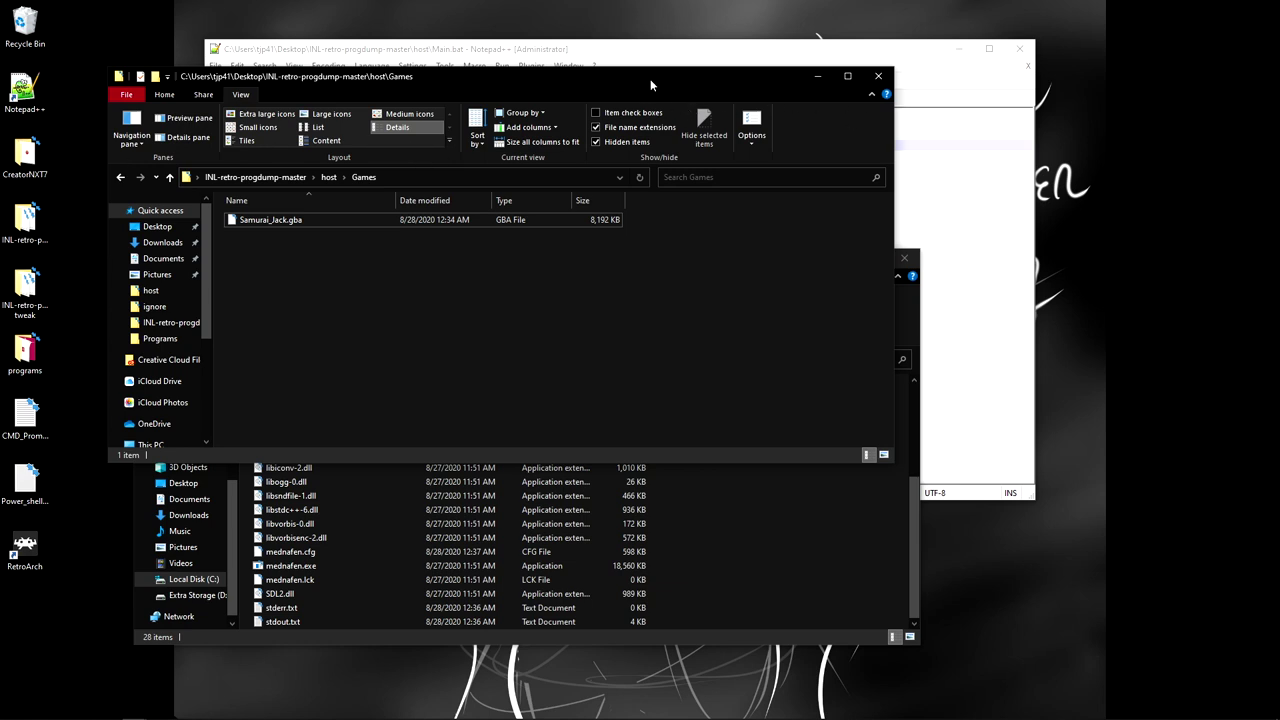
# Step: Bring back Main.bat in Notepad++ and change the -c console value on line 3 to DMG
pyautogui.moveTo(650, 79); pyautogui.dragTo(751, 79)
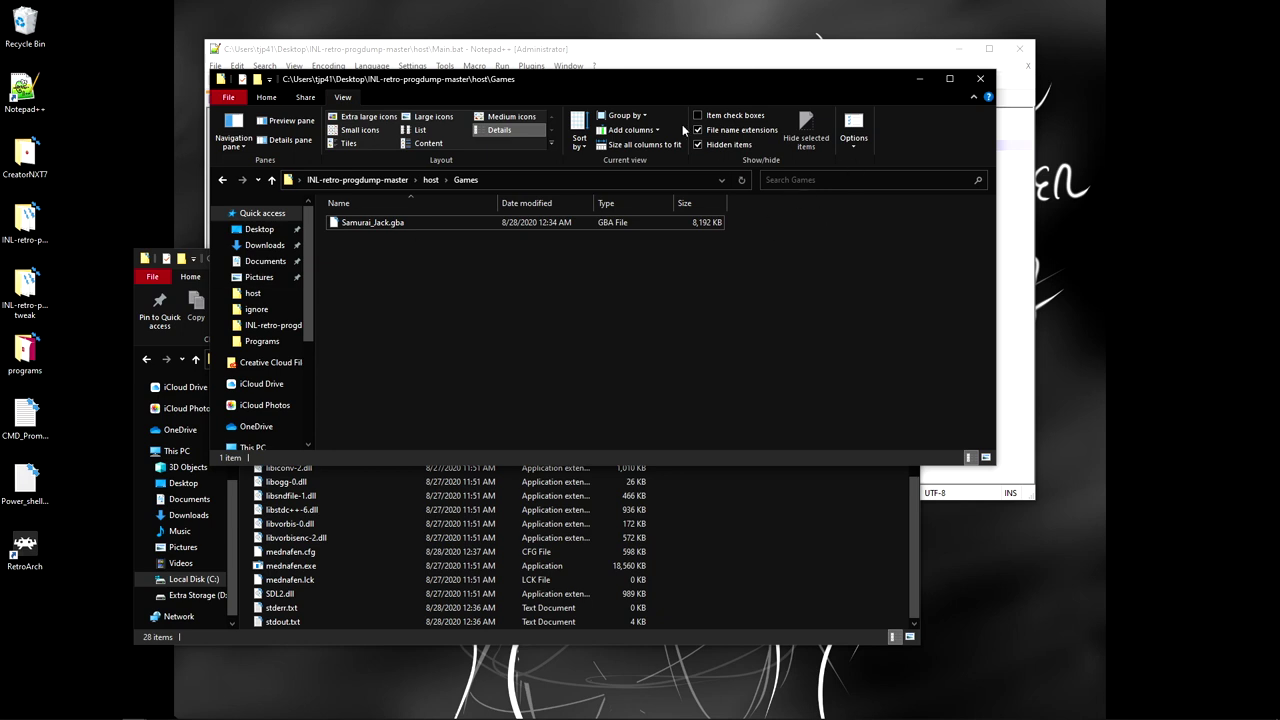
pyautogui.click(672, 52)
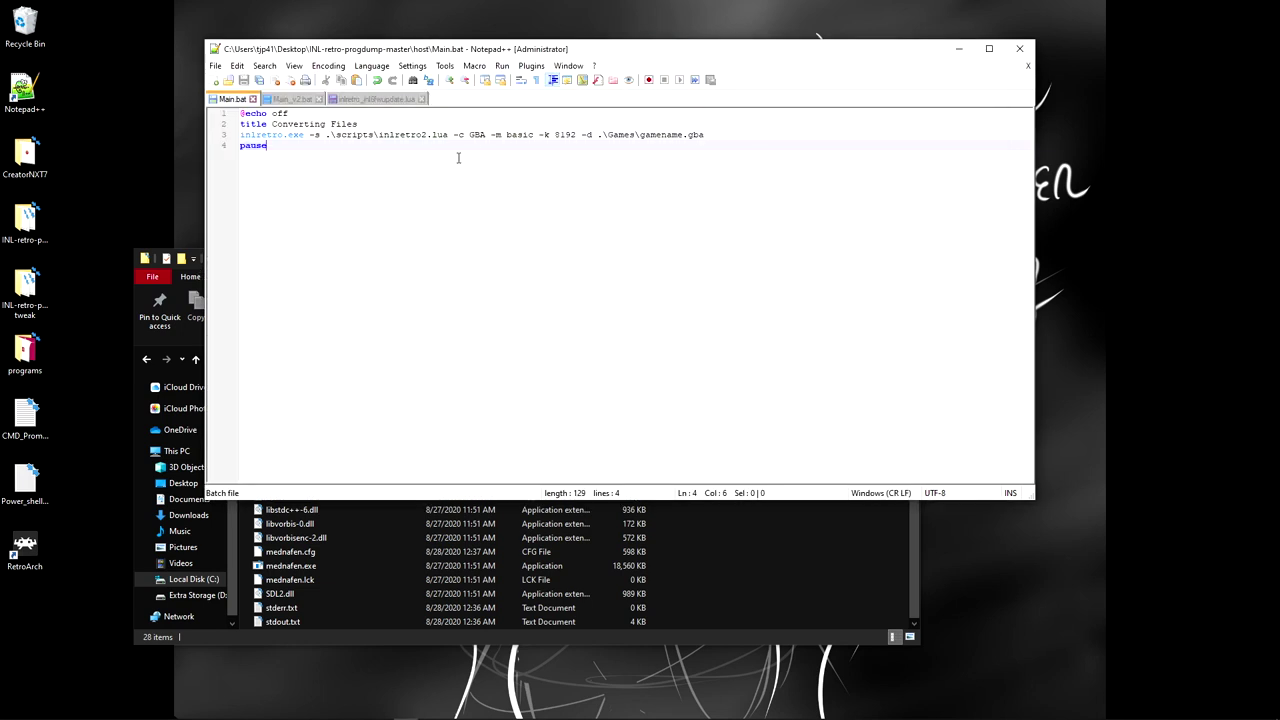
pyautogui.doubleClick(480, 134)
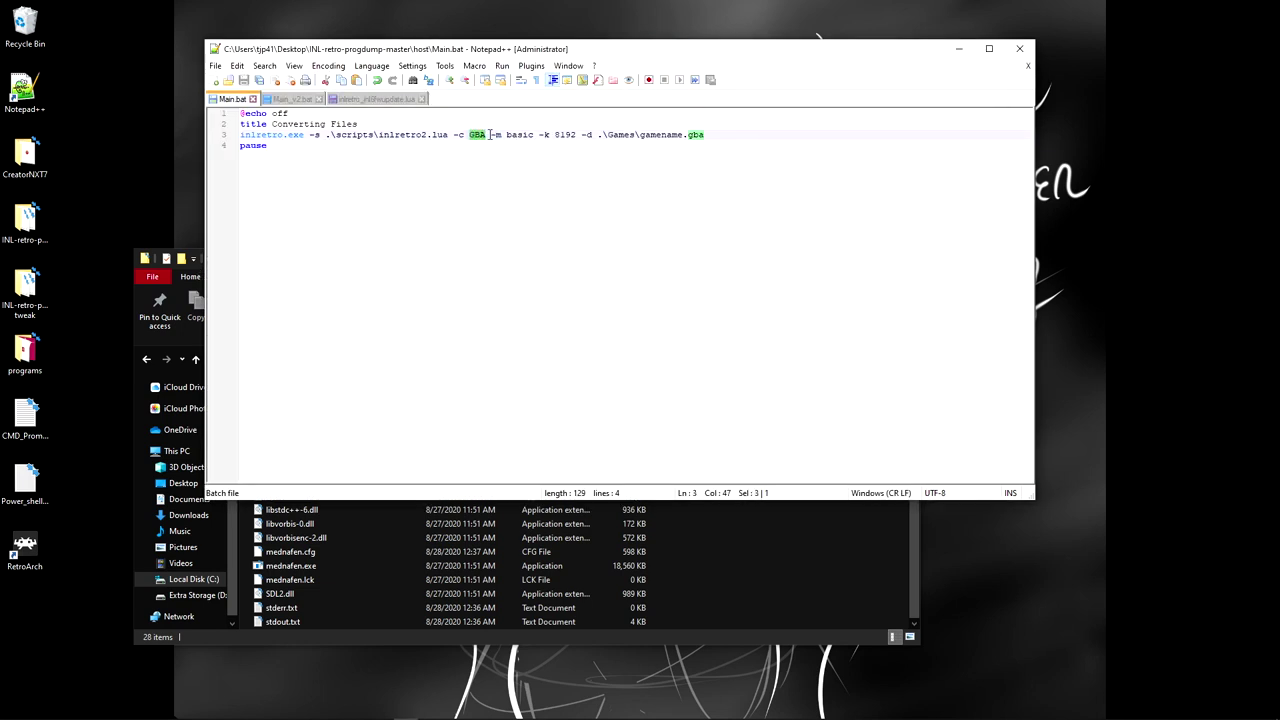
pyautogui.click(489, 134)
pyautogui.press('BackSpace')
pyautogui.press('BackSpace')
pyautogui.press('BackSpace')
pyautogui.write('DMG')
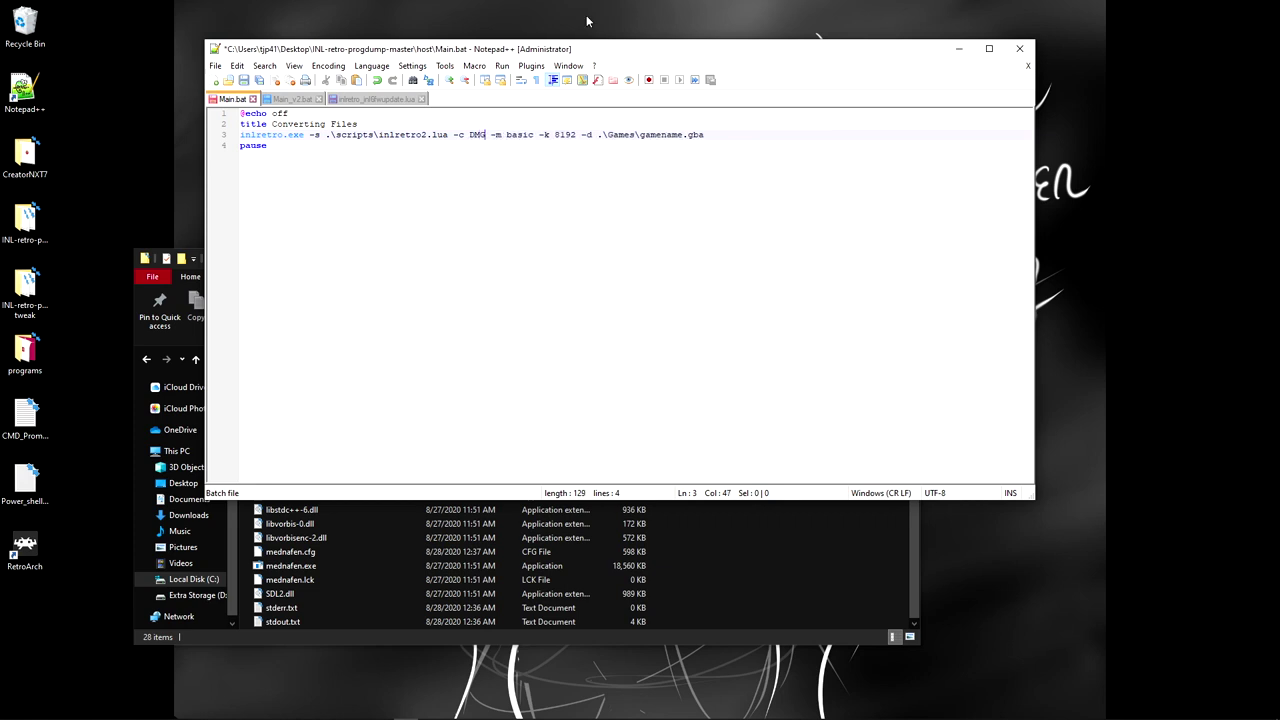
# Step: Look through Main_v2.bat for the DMG section and examine the console and mapper values in its inlretro command
pyautogui.click(292, 99)
pyautogui.scroll(-20, 304, 329)
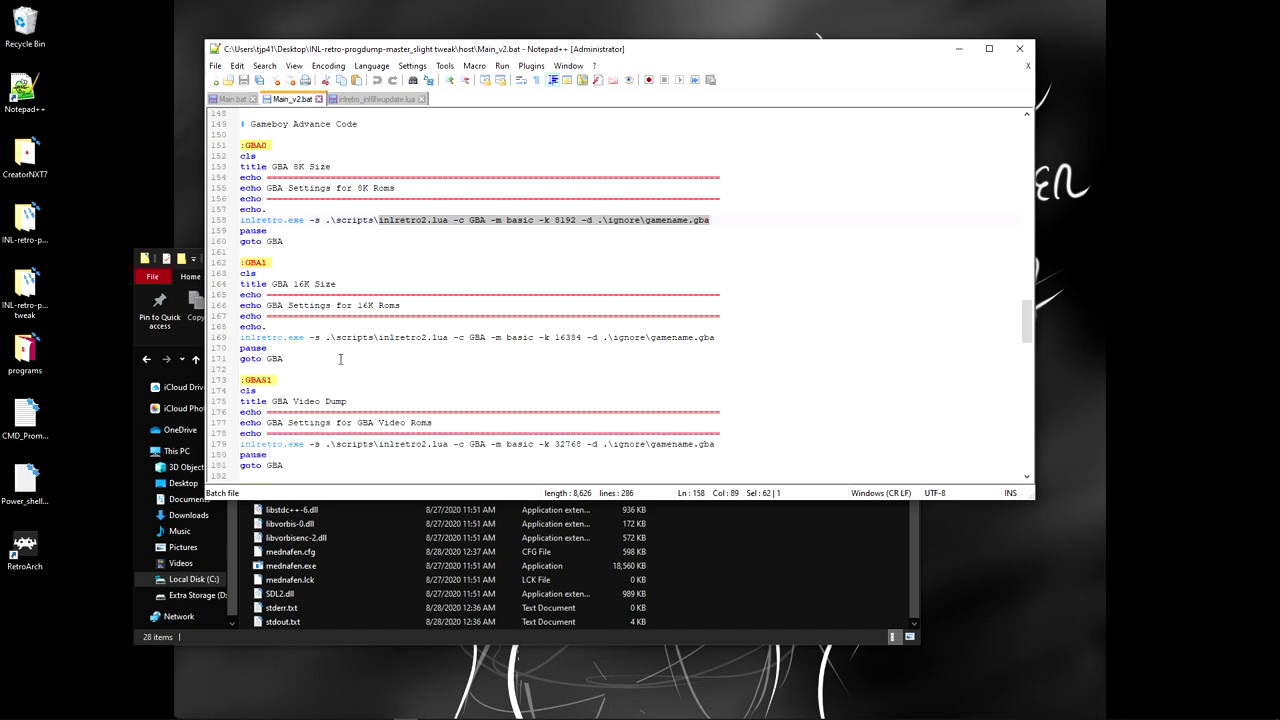
pyautogui.scroll(-17, 344, 359)
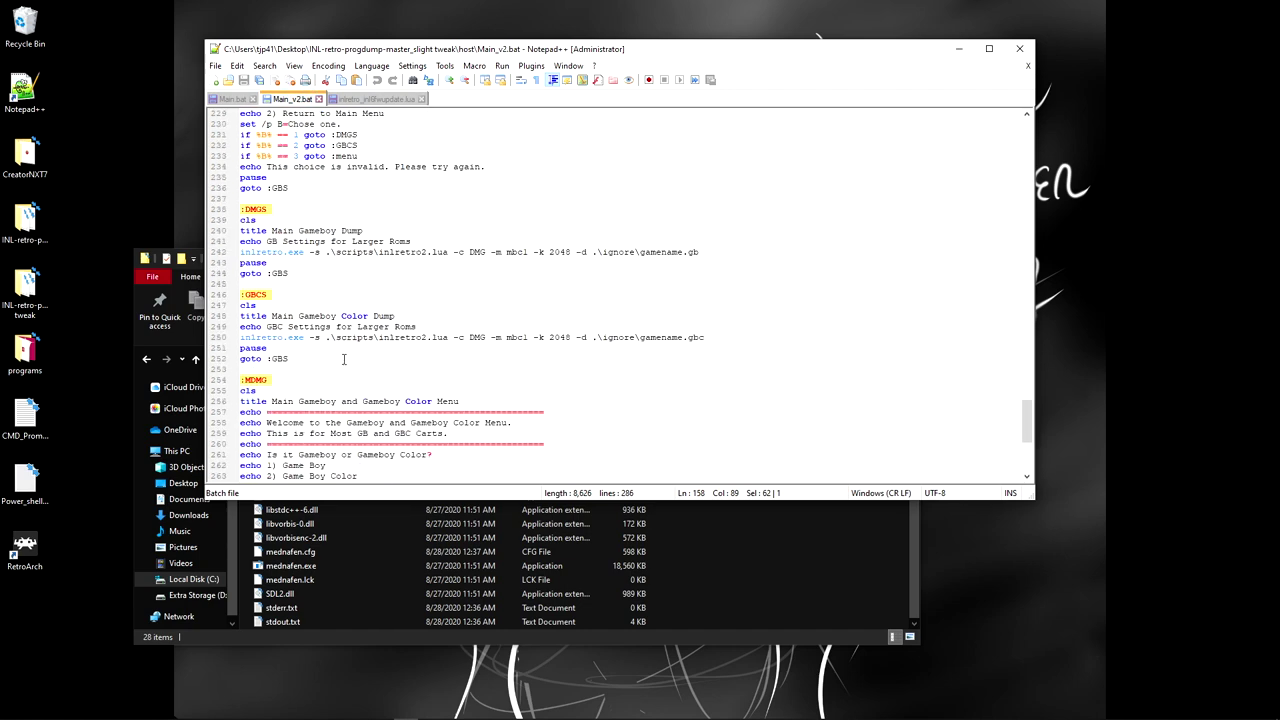
pyautogui.scroll(1, 344, 359)
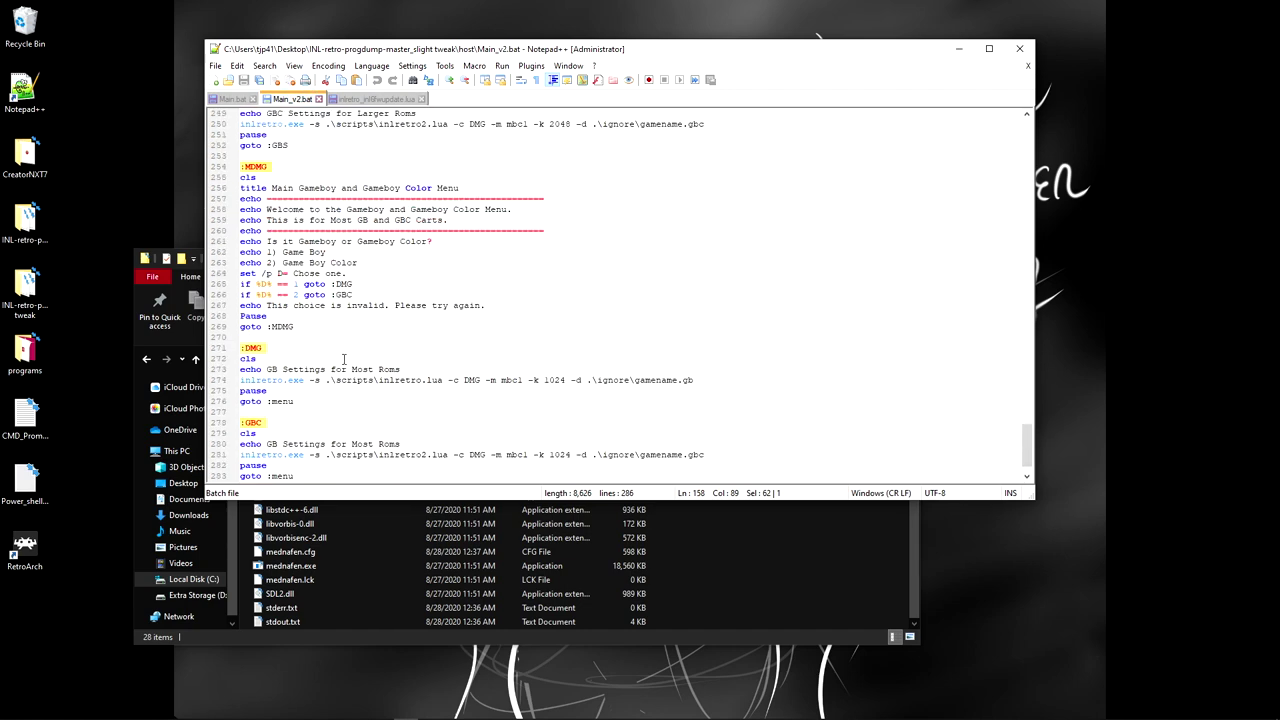
pyautogui.scroll(-1, 328, 354)
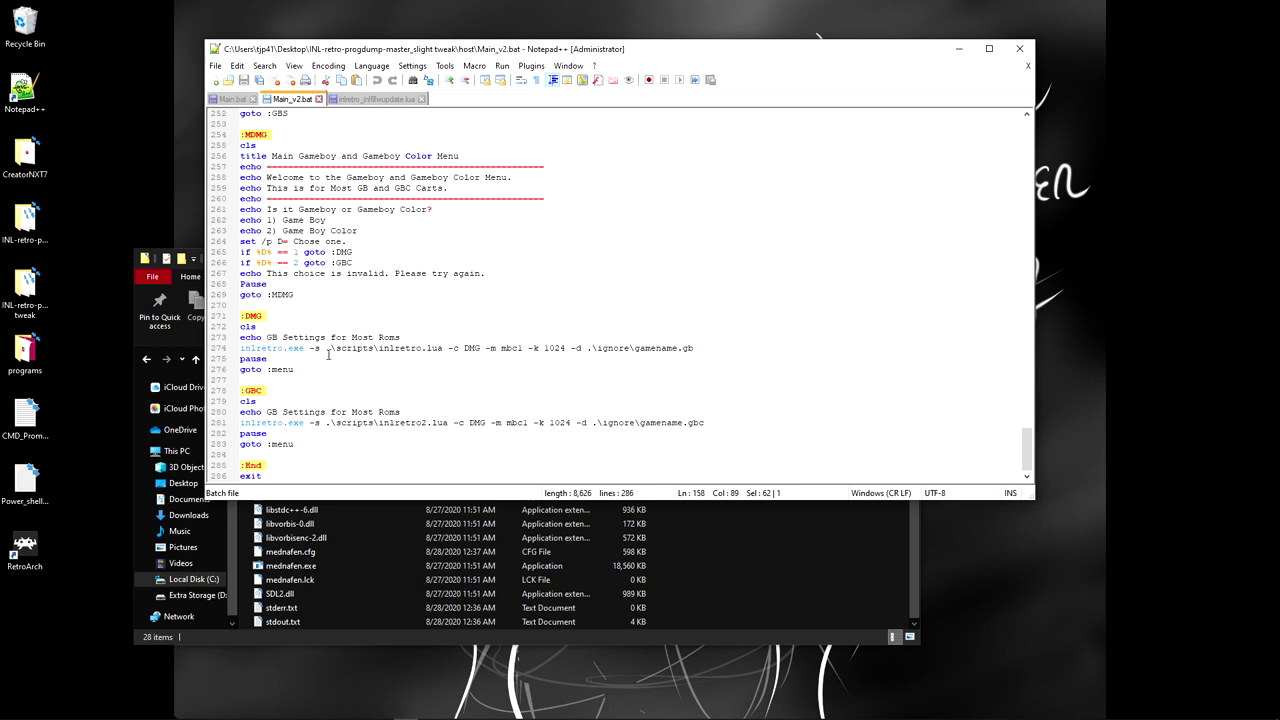
pyautogui.moveTo(464, 348); pyautogui.dragTo(487, 350)
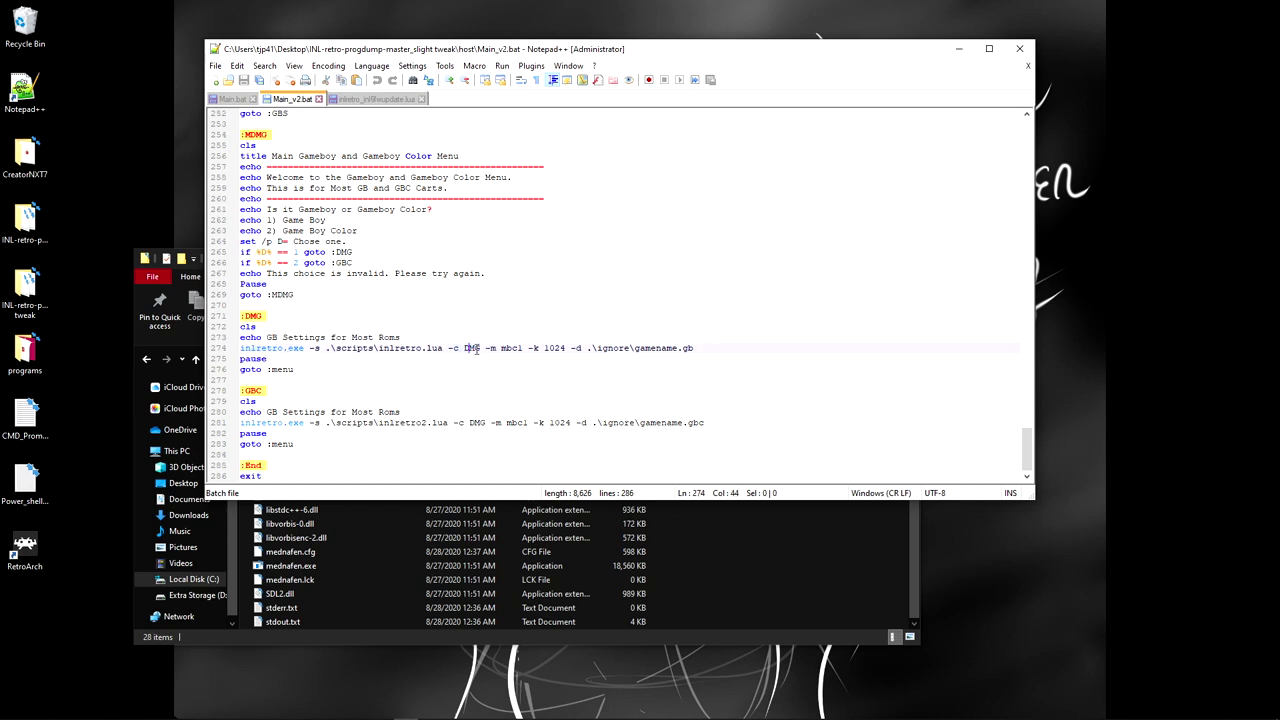
pyautogui.click(501, 349)
# Step: Bring the mednafen-1.21.3-win64 folder window forward and close it
pyautogui.click(391, 549)
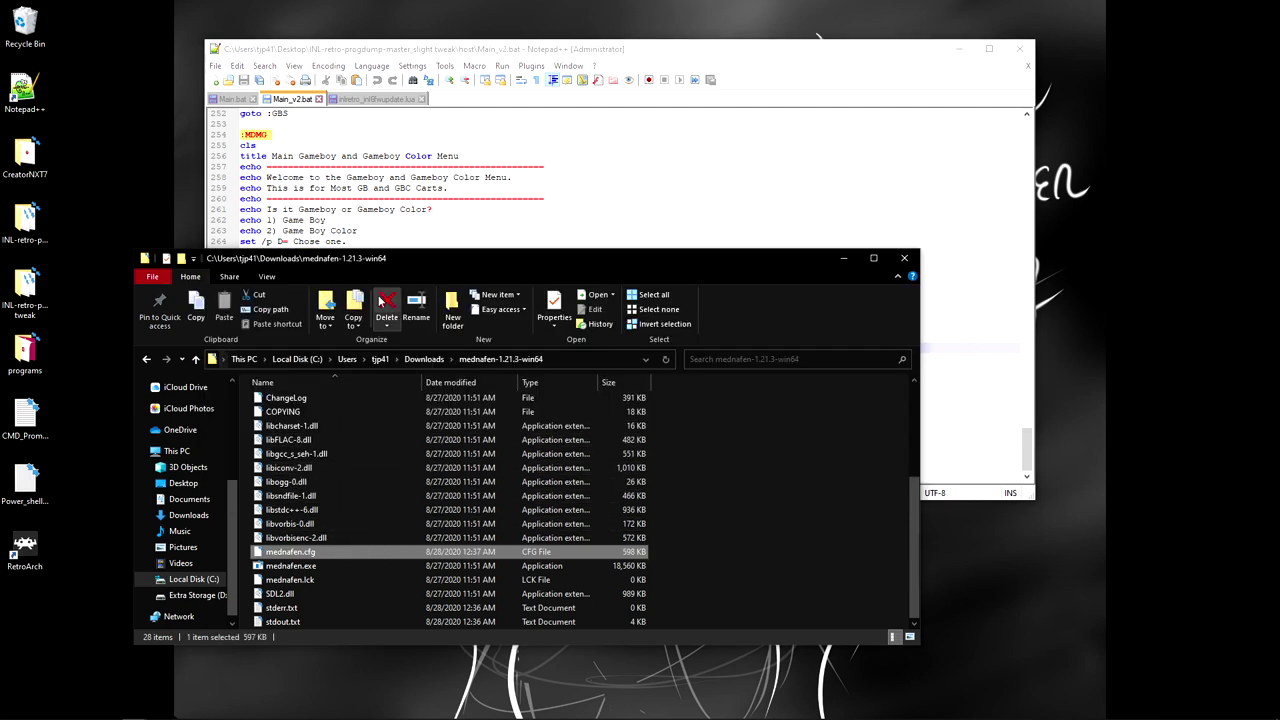
pyautogui.moveTo(506, 257); pyautogui.dragTo(566, 258)
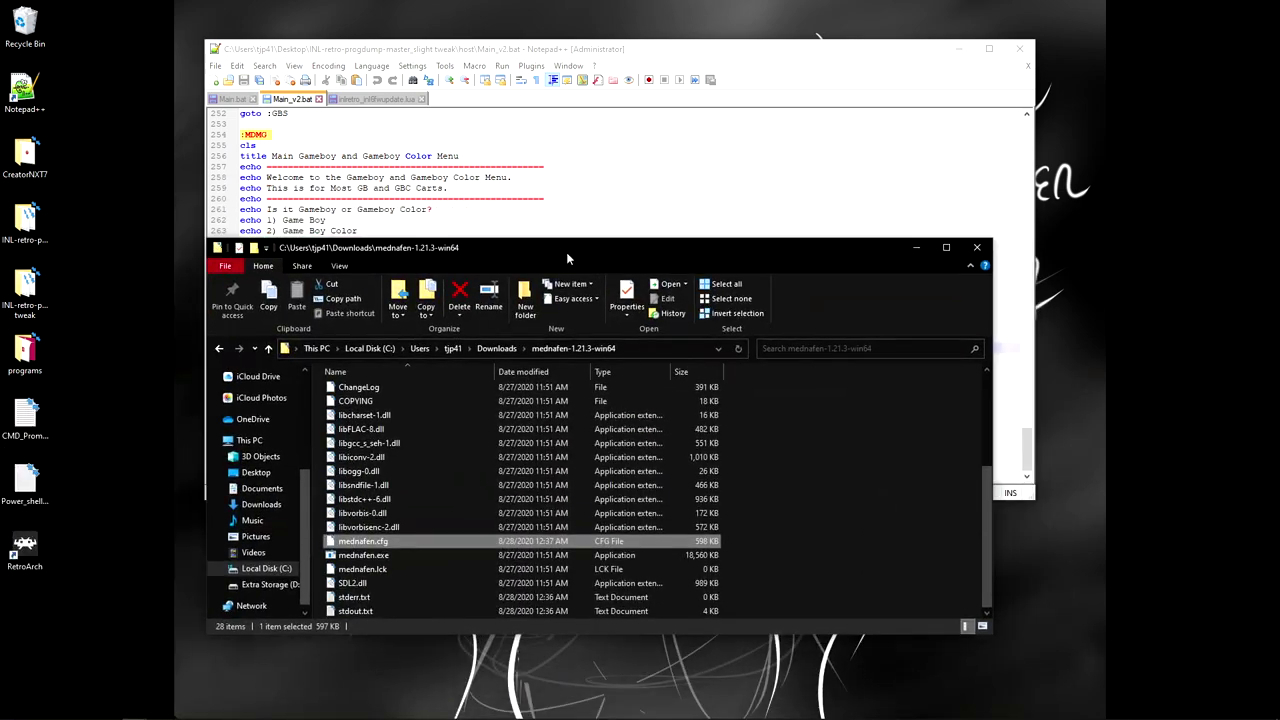
pyautogui.hotkey('alt', 'F4')
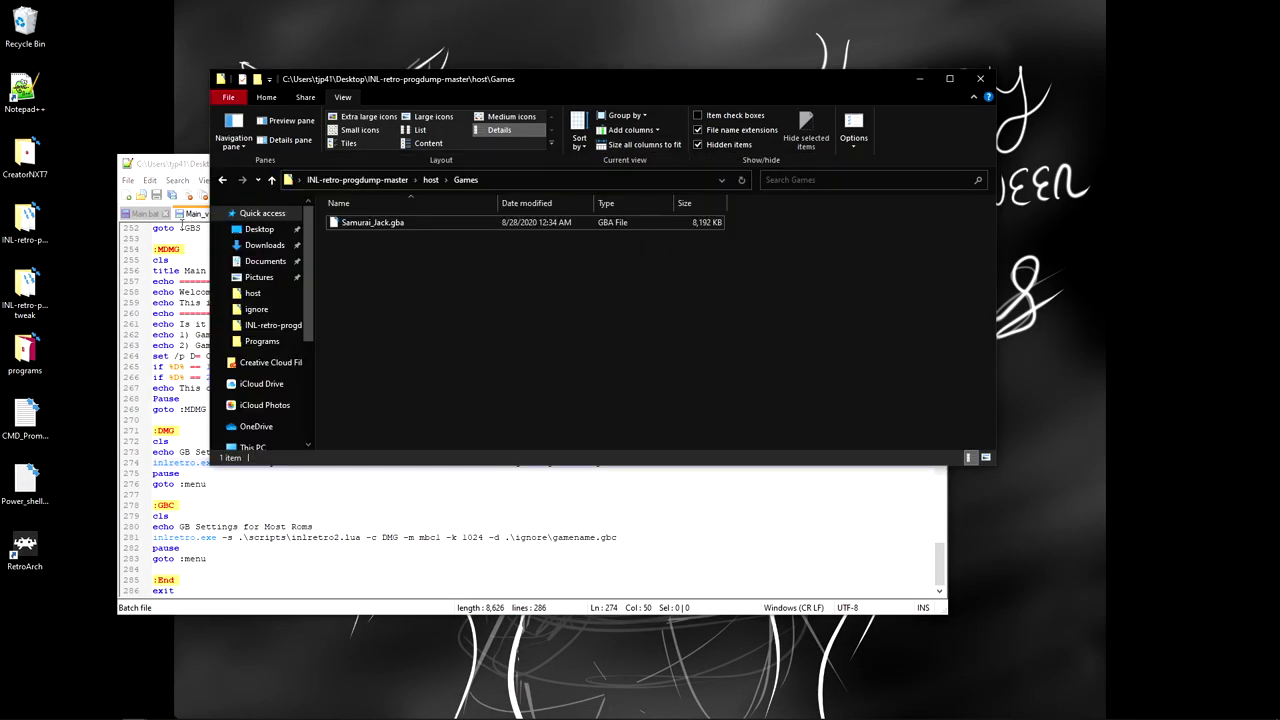
# Step: Go back to the host folder and open the gb folder inside scripts to view its Lua scripts
pyautogui.click(223, 181)
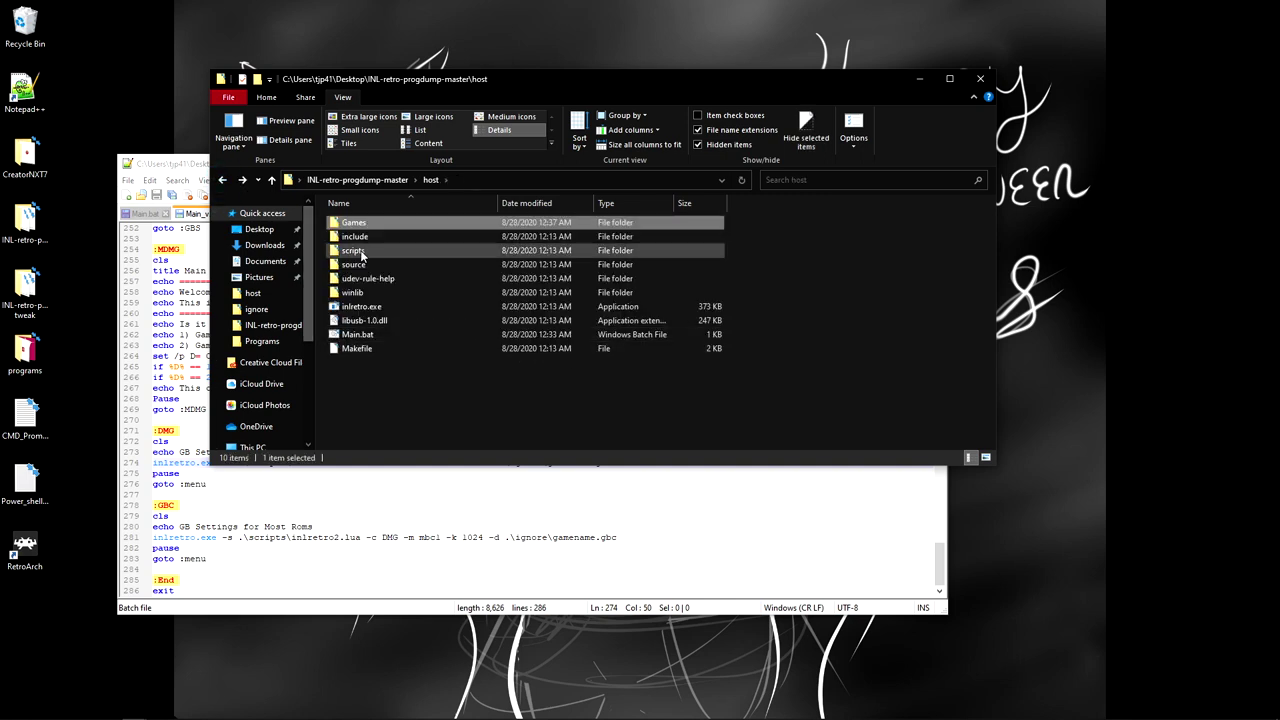
pyautogui.doubleClick(361, 254)
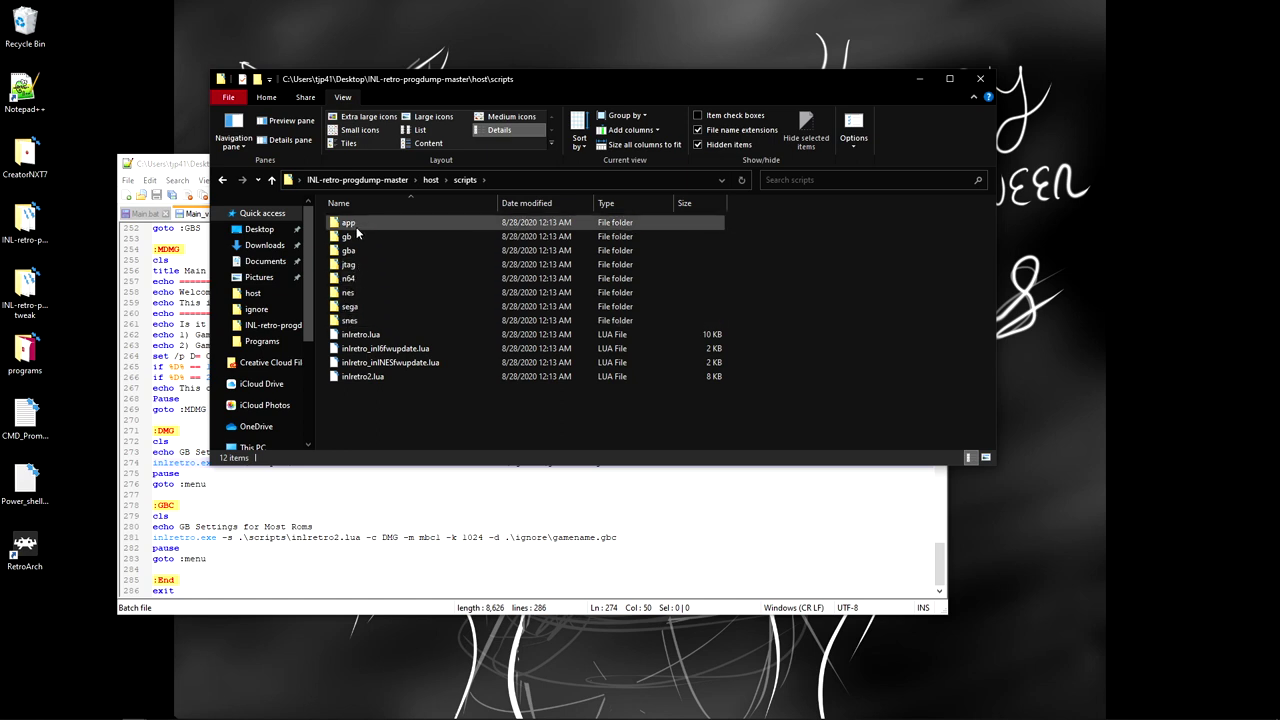
pyautogui.click(388, 236)
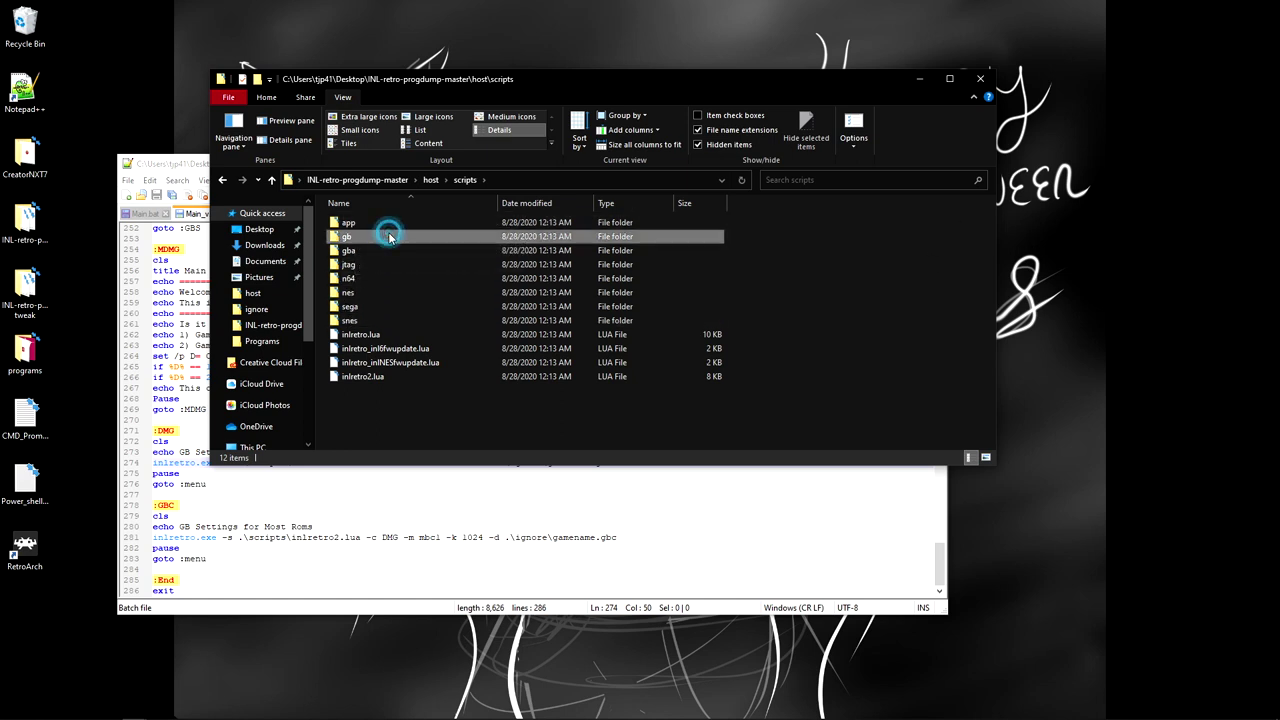
pyautogui.doubleClick(388, 236)
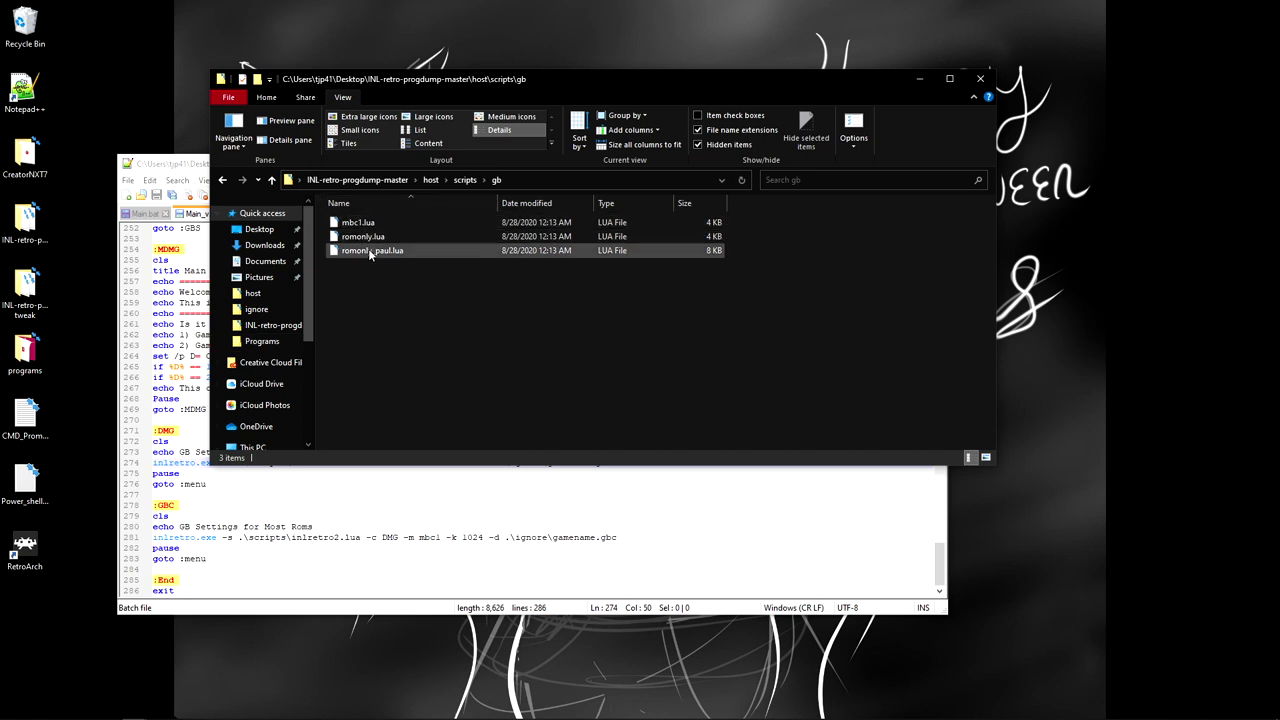
# Step: Return to Main.bat in Notepad++ and remove the value after the -m option on line 3
pyautogui.click(391, 505)
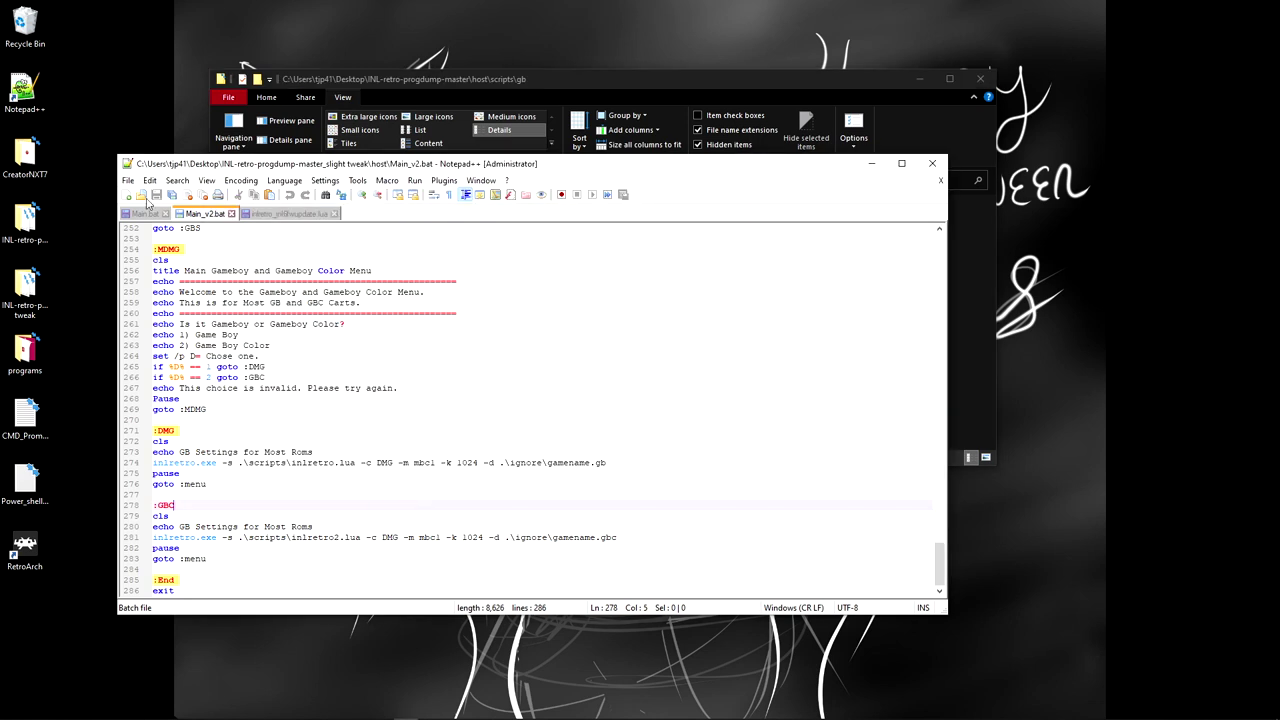
pyautogui.click(143, 212)
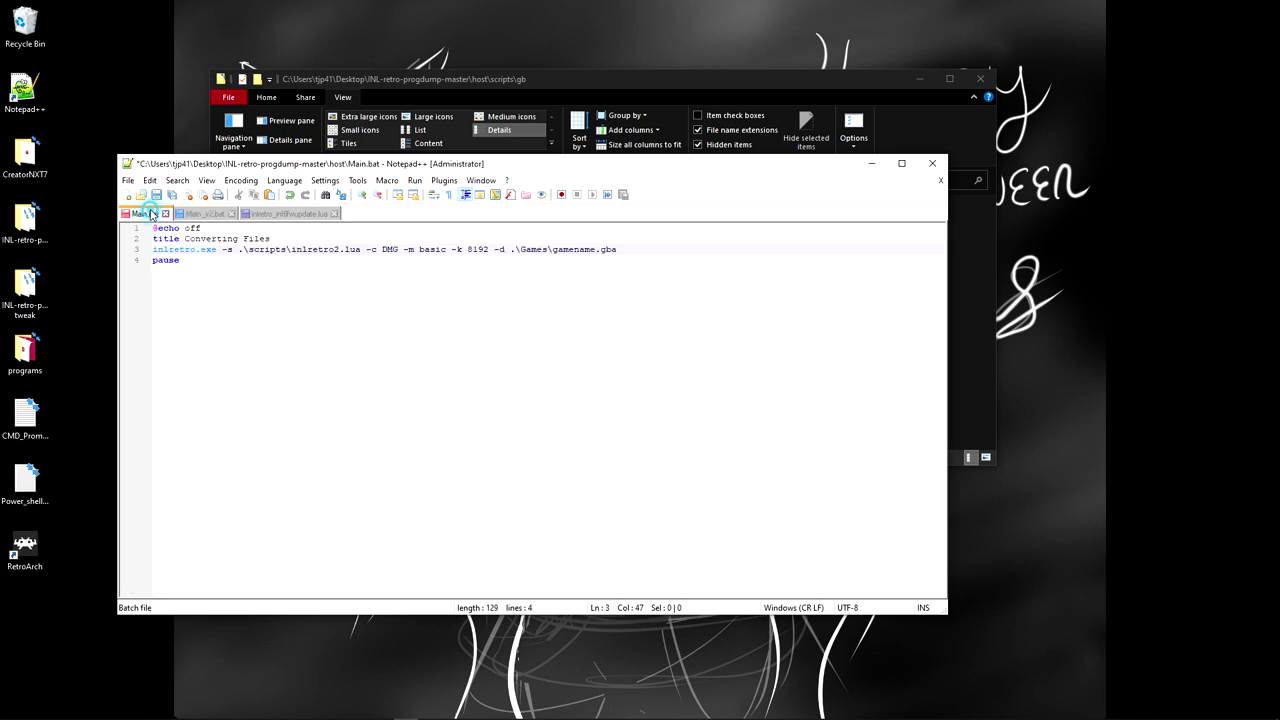
pyautogui.click(450, 248)
pyautogui.press('BackSpace')
pyautogui.press('BackSpace')
pyautogui.press('BackSpace')
pyautogui.press('BackSpace')
pyautogui.press('BackSpace')
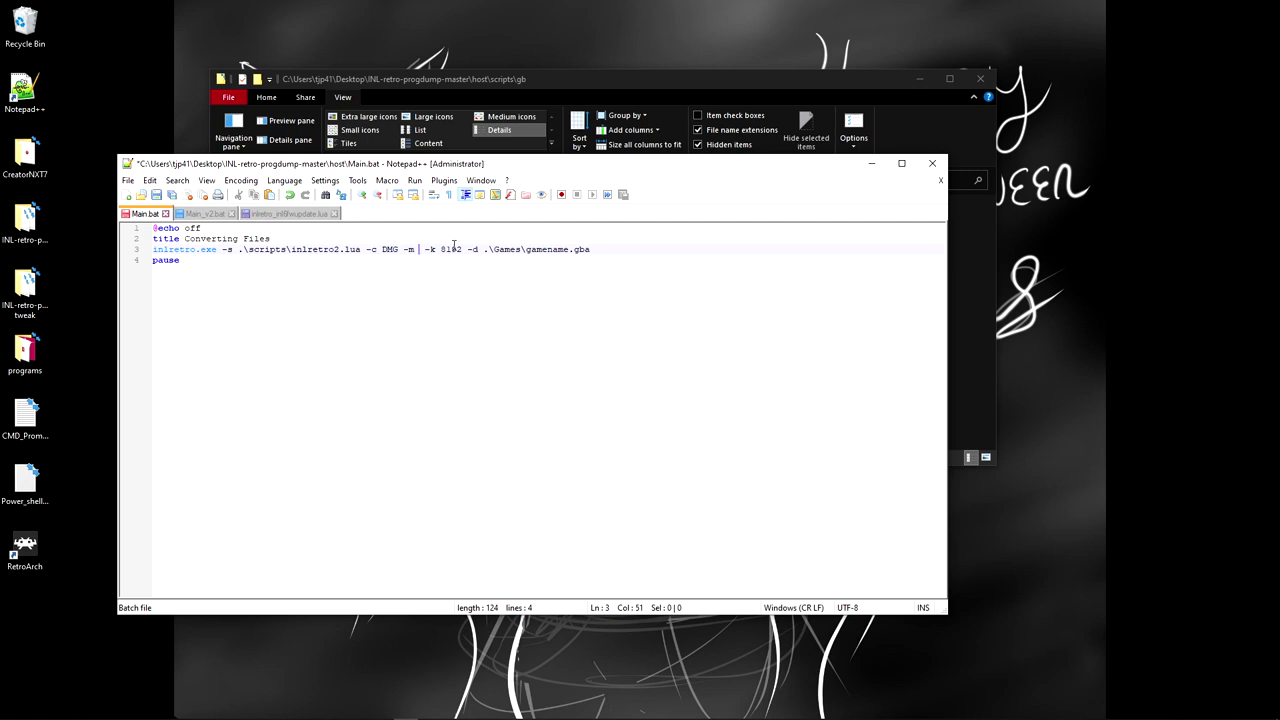
# Step: Return to the scripts folder in File Explorer, open its gba folder, and select basic.lua
pyautogui.moveTo(610, 163); pyautogui.dragTo(633, 288)
pyautogui.click(603, 74)
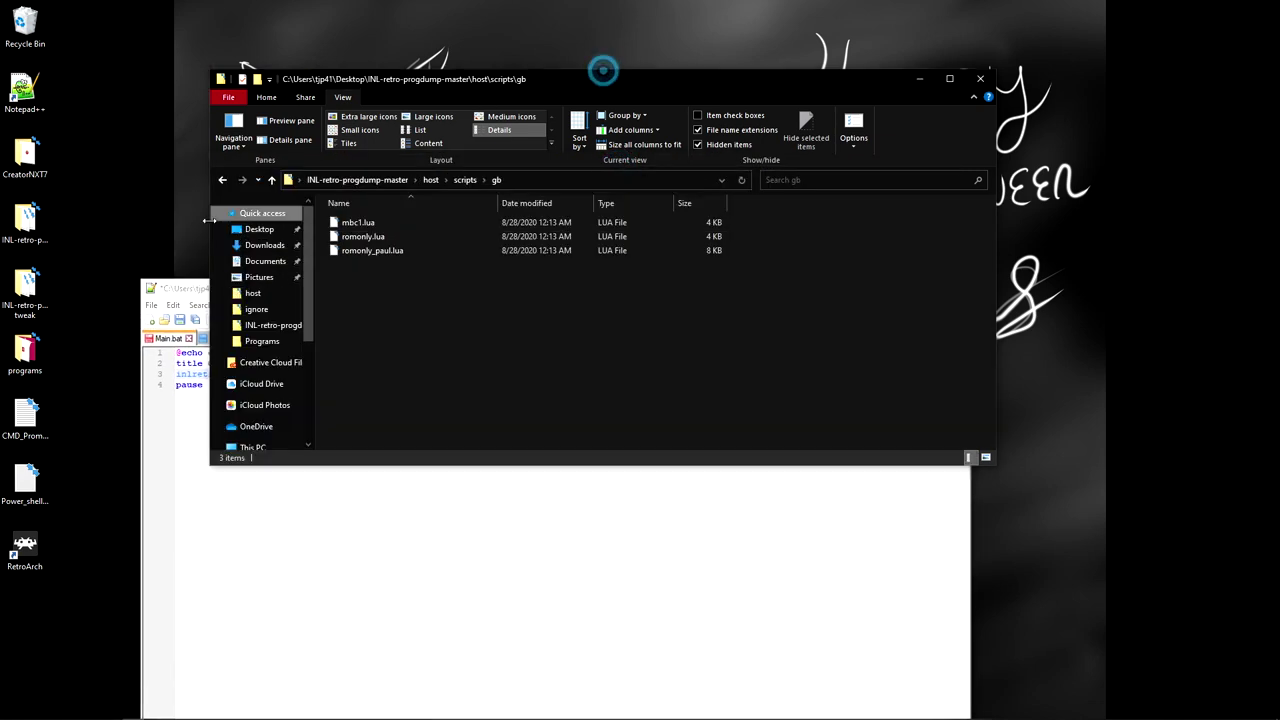
pyautogui.click(270, 180)
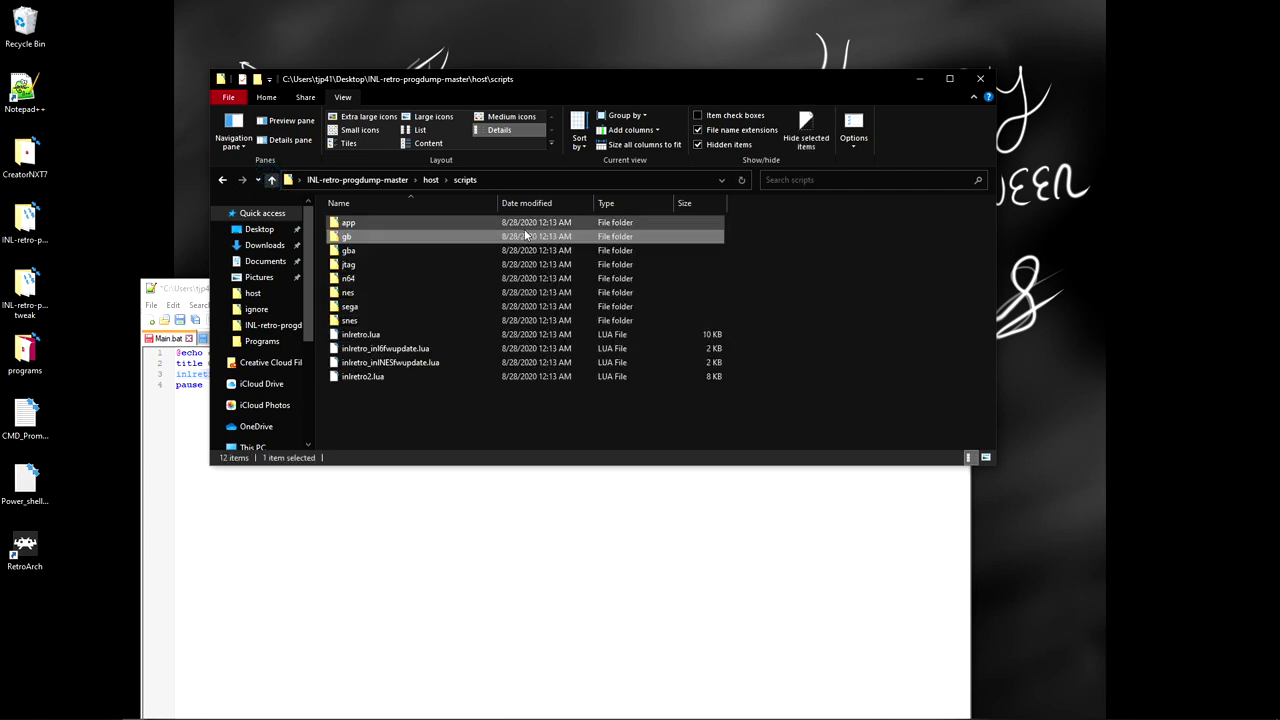
pyautogui.doubleClick(353, 250)
pyautogui.click(369, 222)
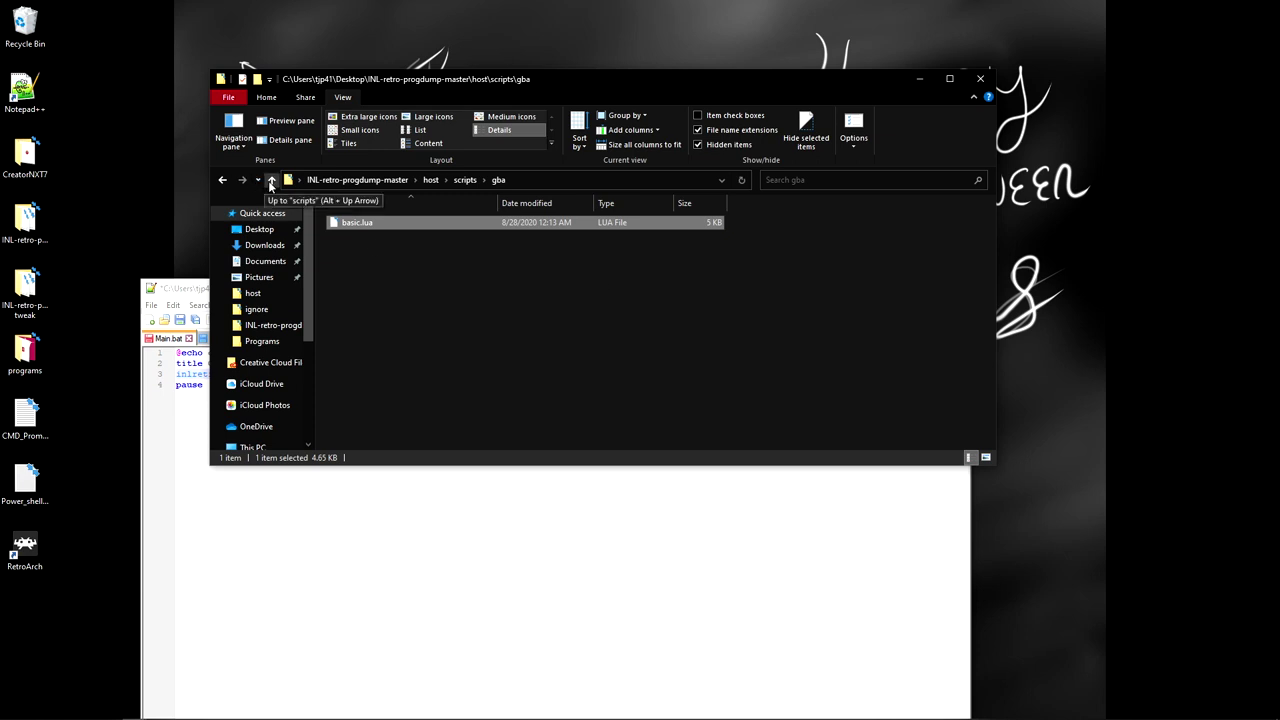
# Step: Go back up to the scripts folder, open its gb folder, and select mbc1.lua
pyautogui.click(270, 181)
pyautogui.doubleClick(350, 236)
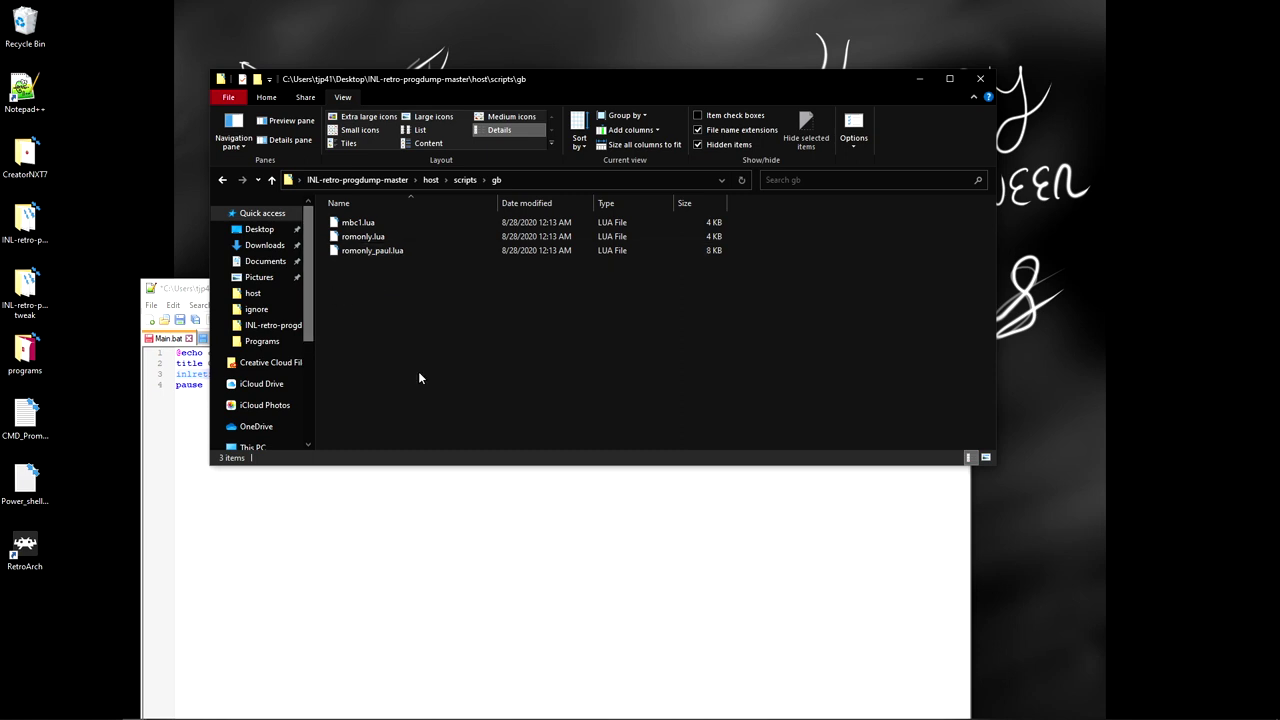
pyautogui.click(361, 229)
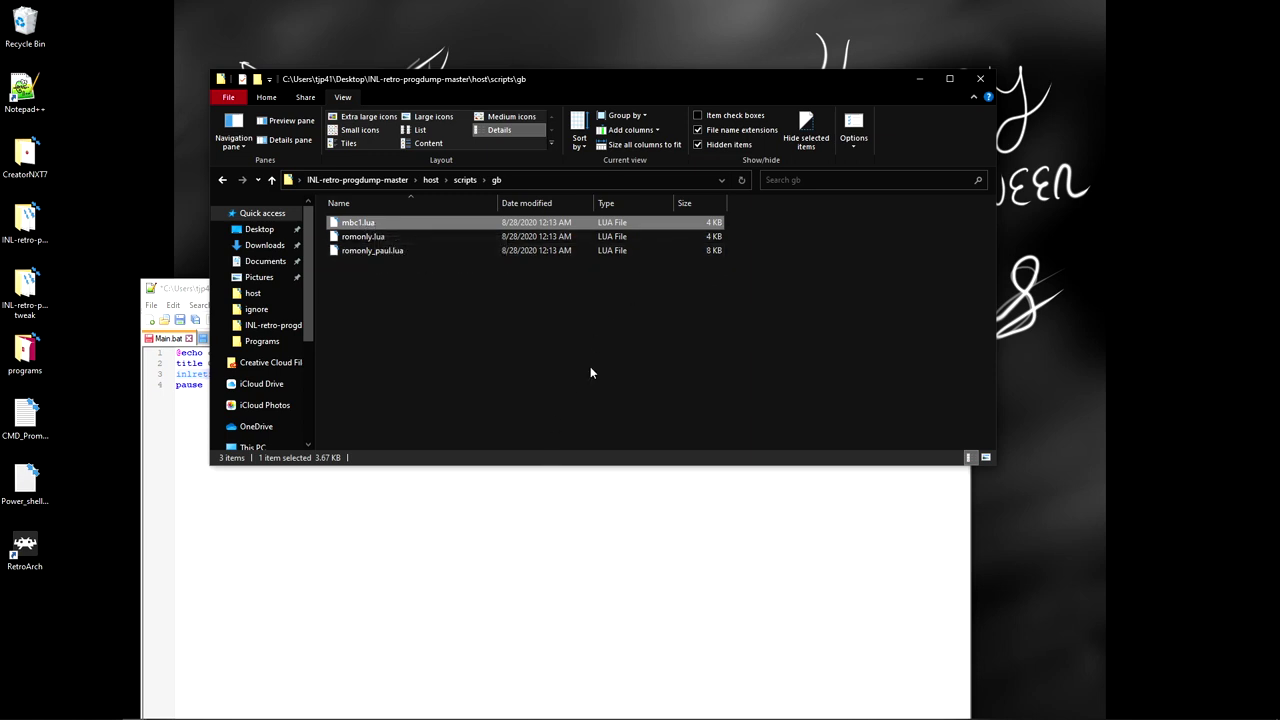
# Step: Switch to Main.bat in Notepad++ and enter mbc1 as the value of the -m option on line 3
pyautogui.click(516, 498)
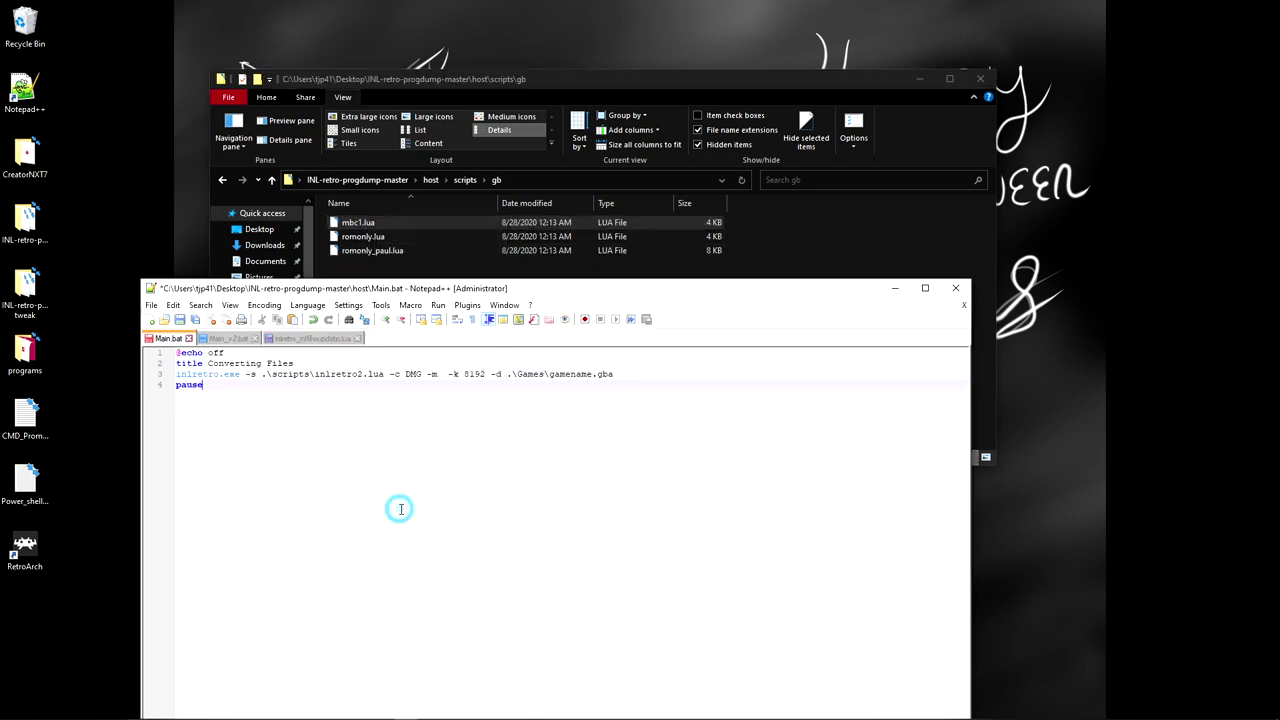
pyautogui.click(443, 374)
pyautogui.write('mbc')
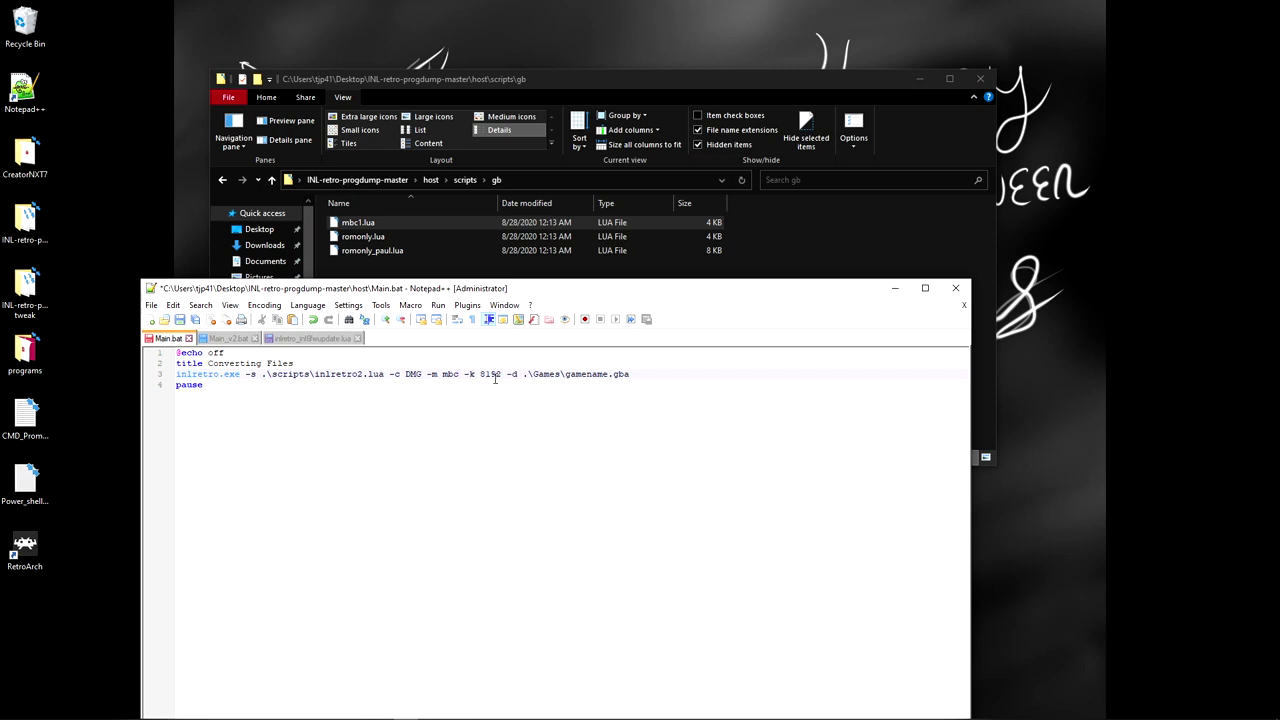
pyautogui.write('1')
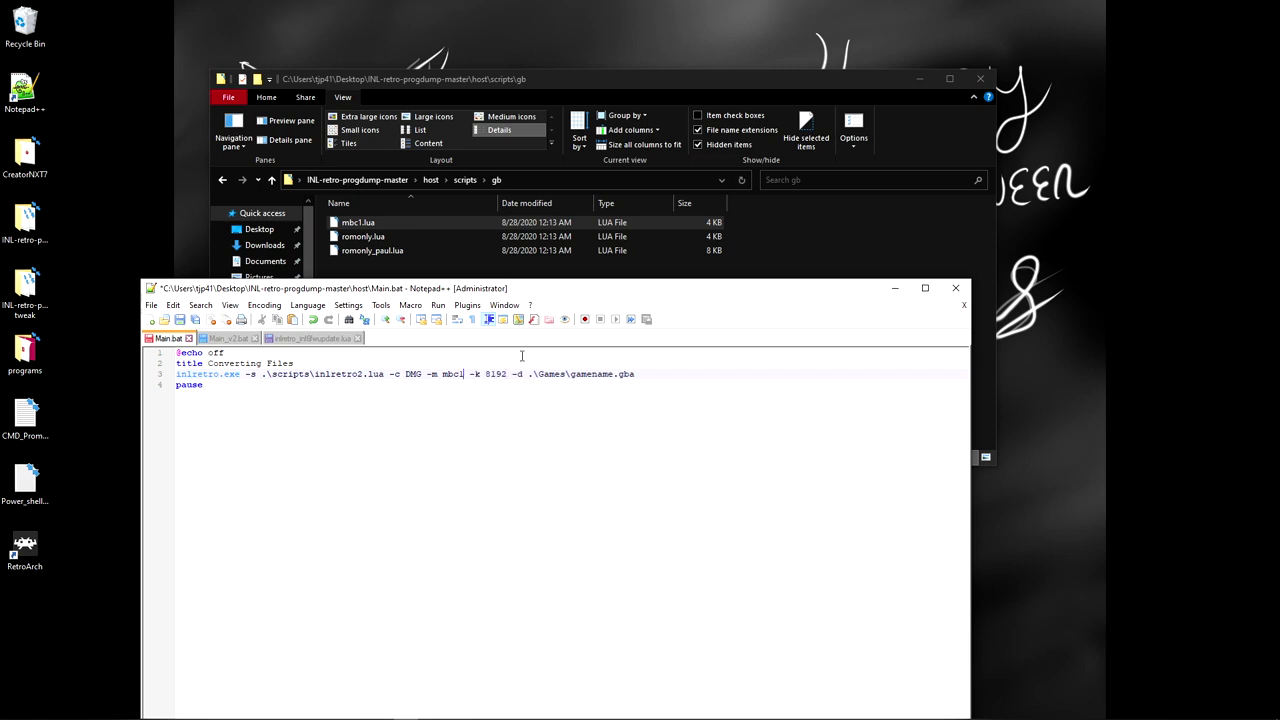
# Step: Examine the DMG section's inlretro.exe command in Main_v2.bat, including its script name and mapper options
pyautogui.click(228, 338)
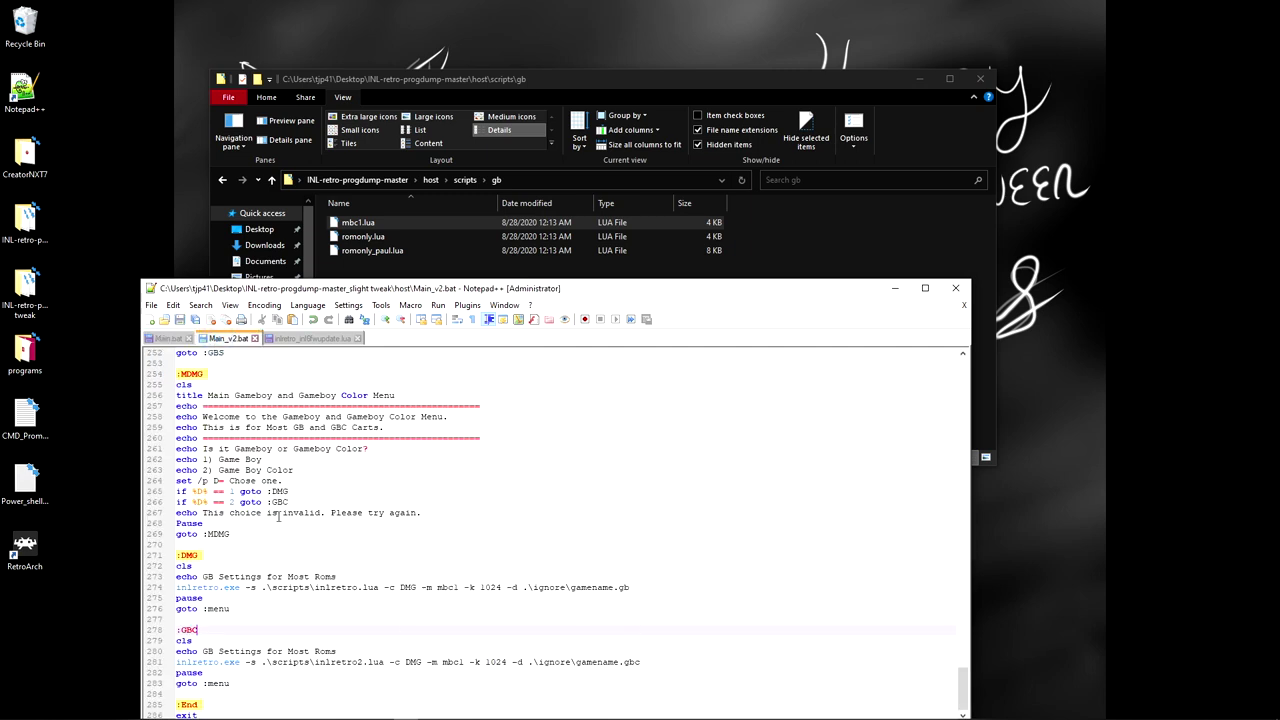
pyautogui.moveTo(726, 293); pyautogui.dragTo(736, 196)
pyautogui.click(591, 448)
pyautogui.moveTo(330, 492); pyautogui.dragTo(390, 492)
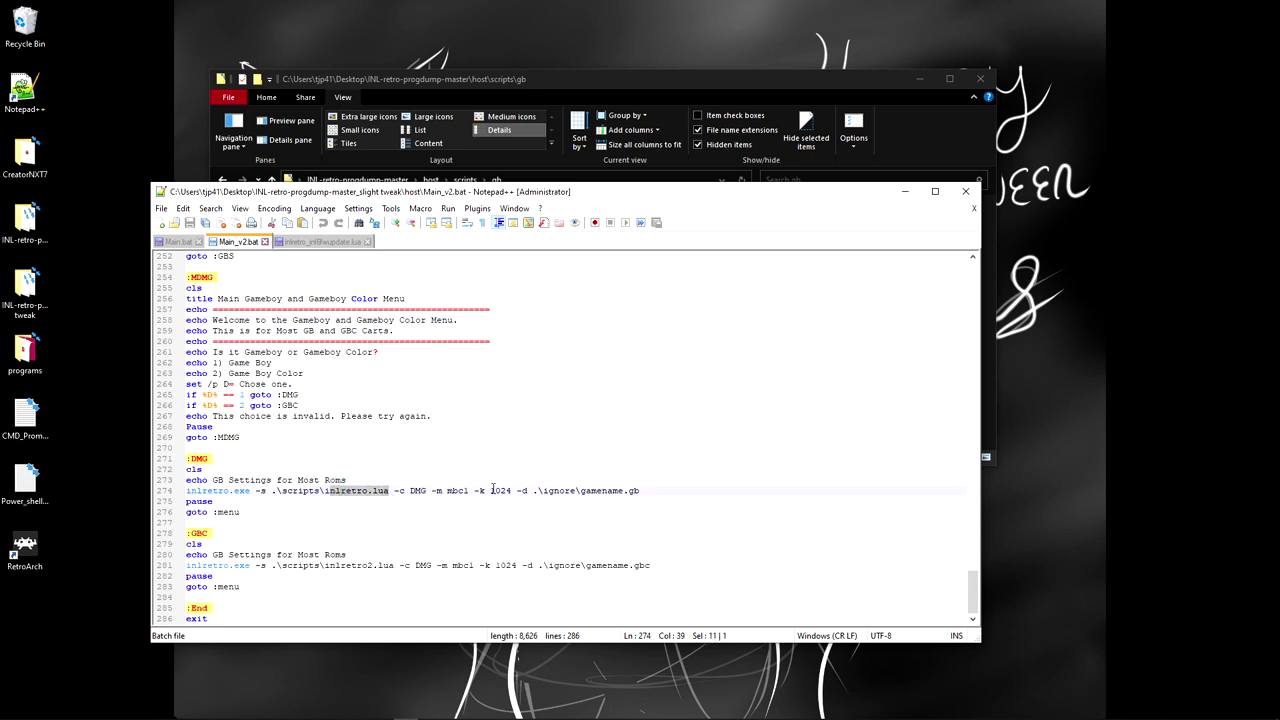
pyautogui.moveTo(323, 491); pyautogui.dragTo(476, 490)
pyautogui.click(545, 416)
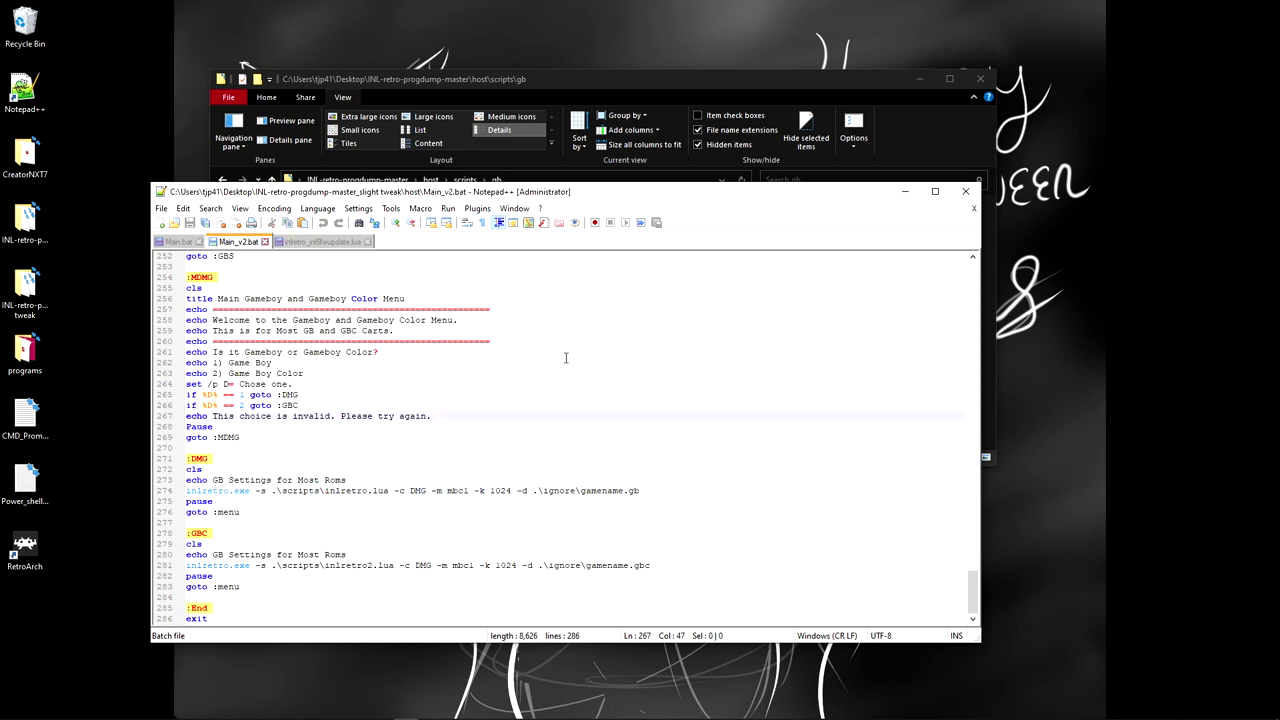
# Step: Return to Main.bat and set the -k value on line 3 to 1024
pyautogui.click(180, 242)
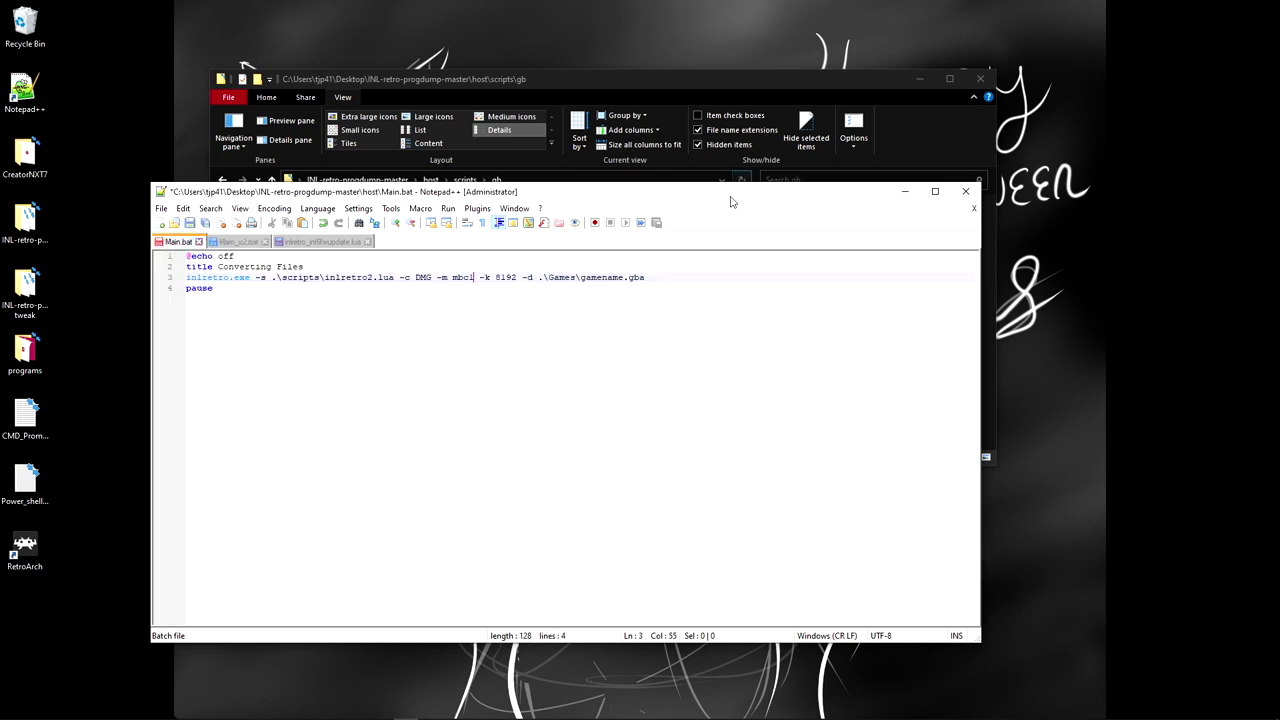
pyautogui.moveTo(727, 198); pyautogui.dragTo(736, 268)
pyautogui.click(497, 368)
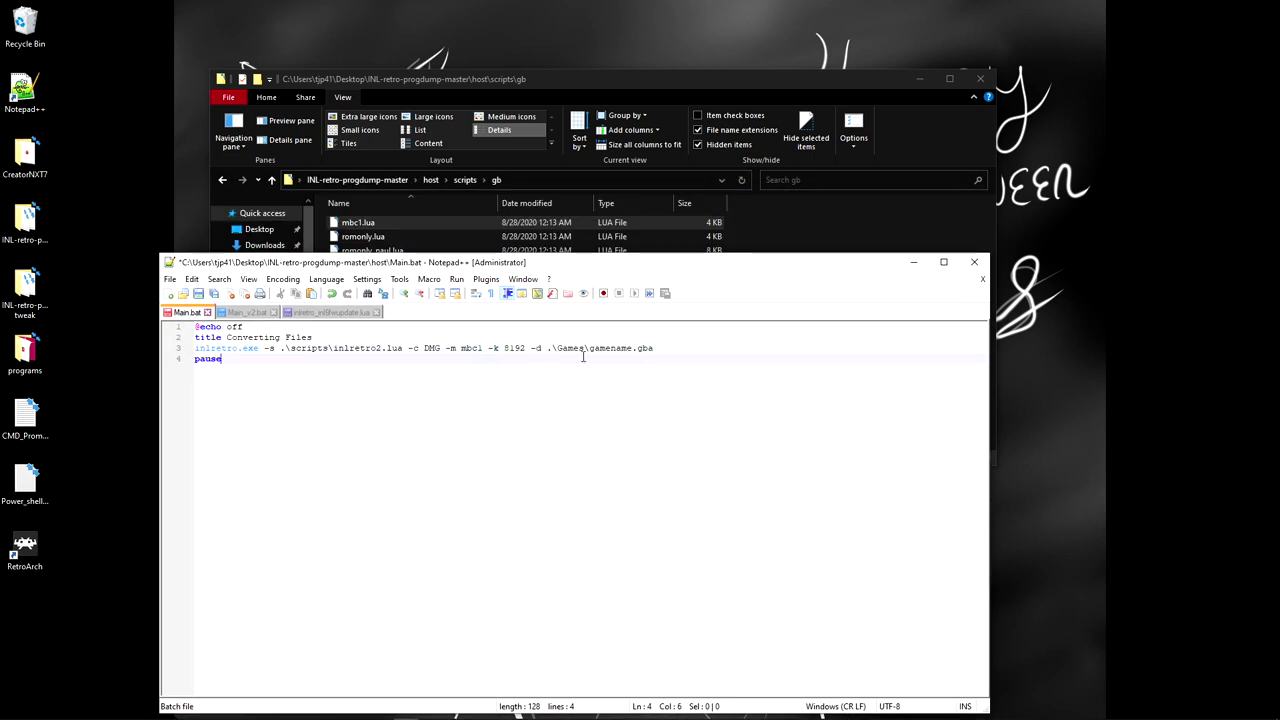
pyautogui.doubleClick(514, 348)
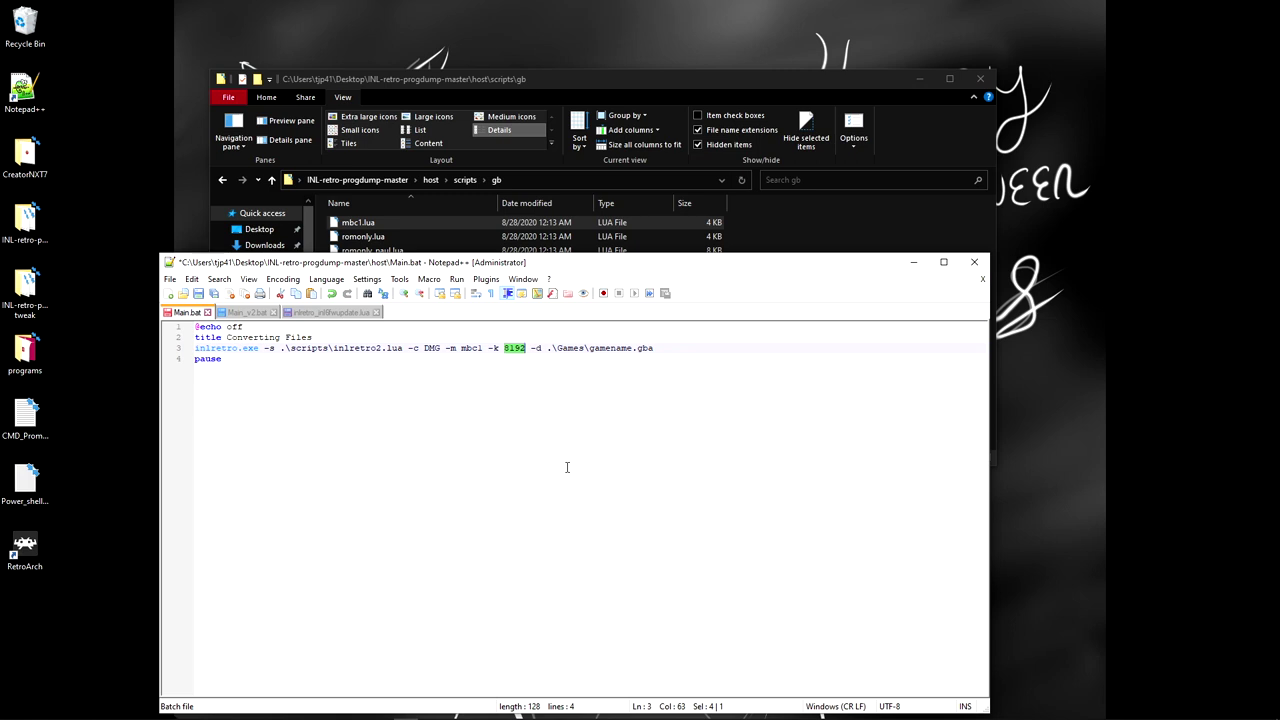
pyautogui.write('1024')
pyautogui.click(556, 337)
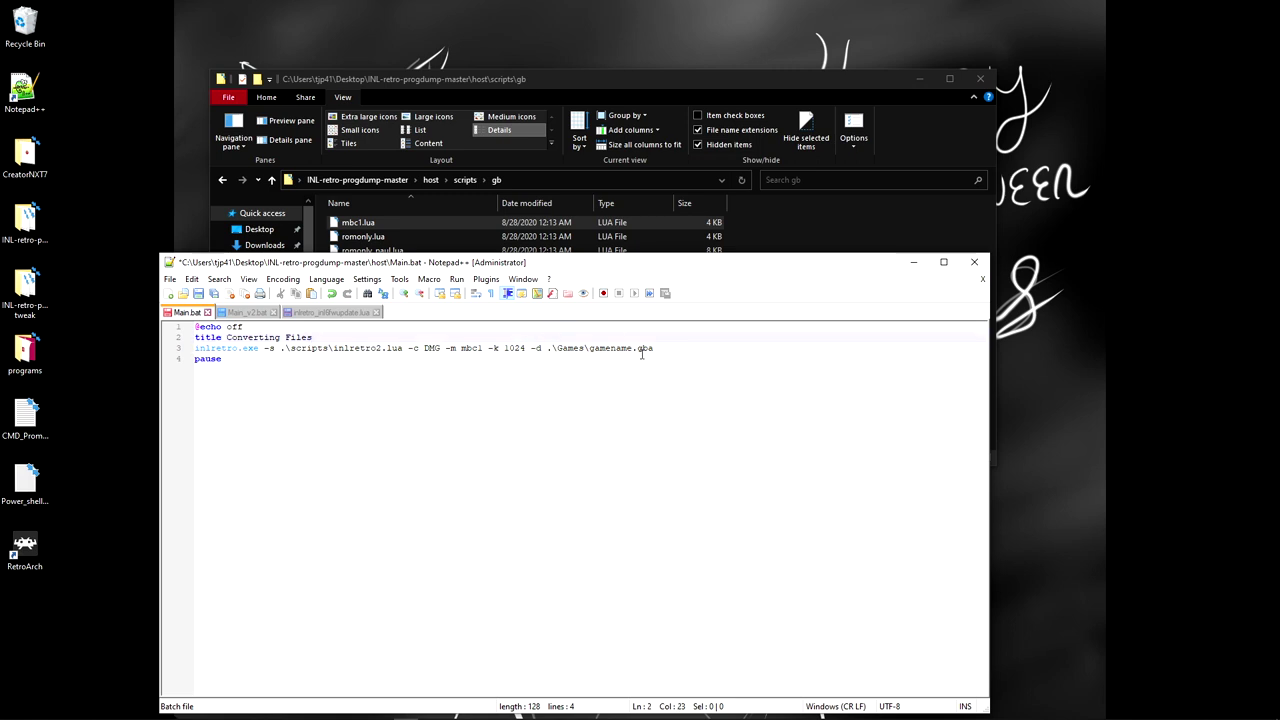
# Step: Change the output file's extension on line 3 to .gbc and save Main.bat
pyautogui.click(537, 358)
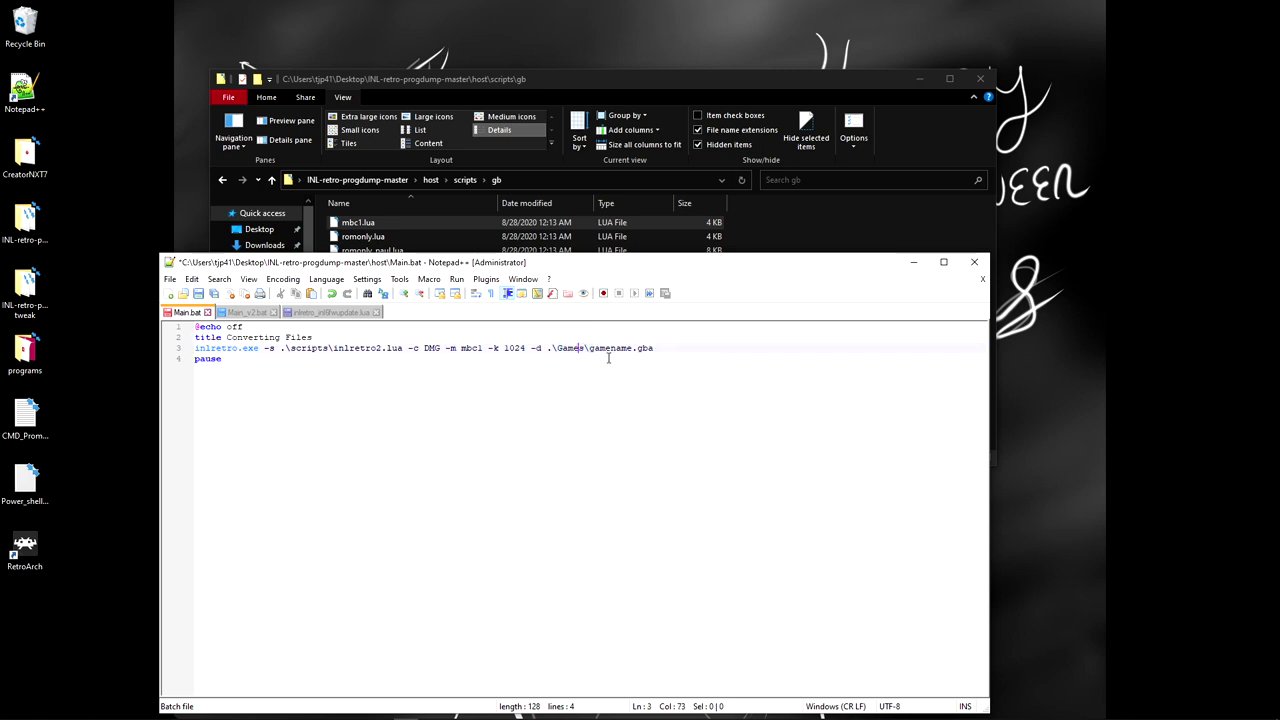
pyautogui.moveTo(561, 348); pyautogui.dragTo(652, 348)
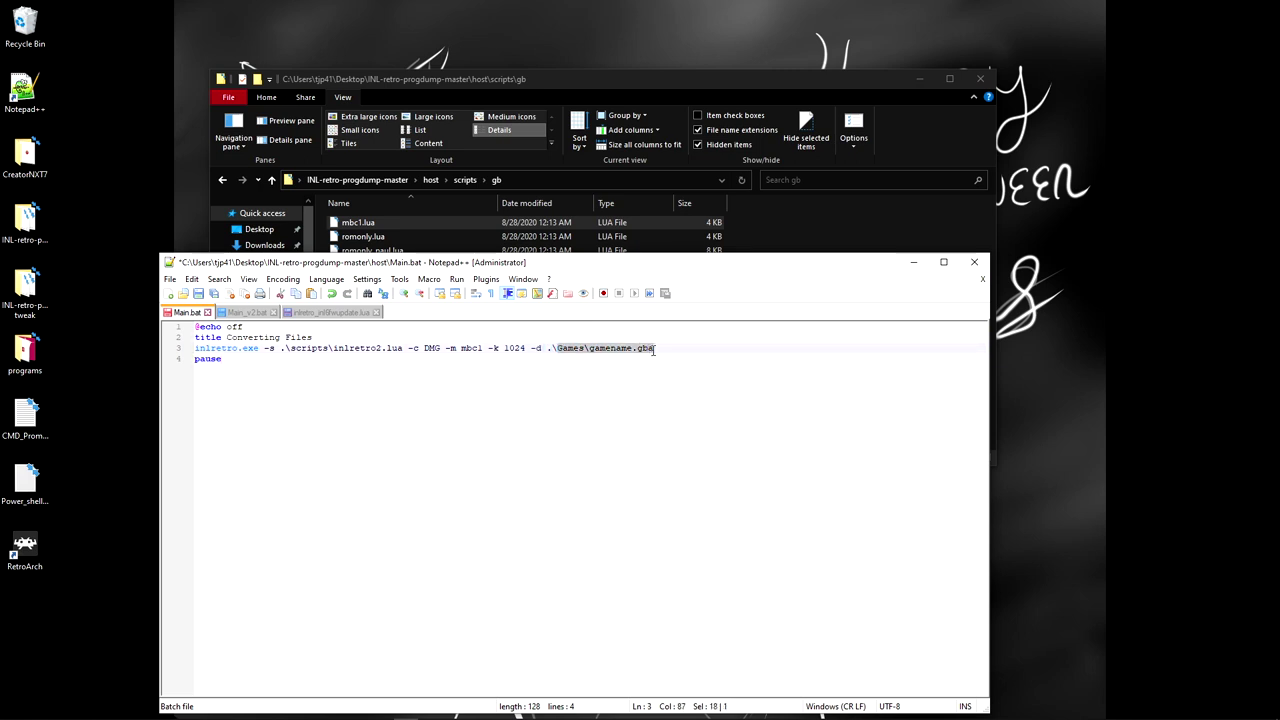
pyautogui.click(666, 341)
pyautogui.click(656, 348)
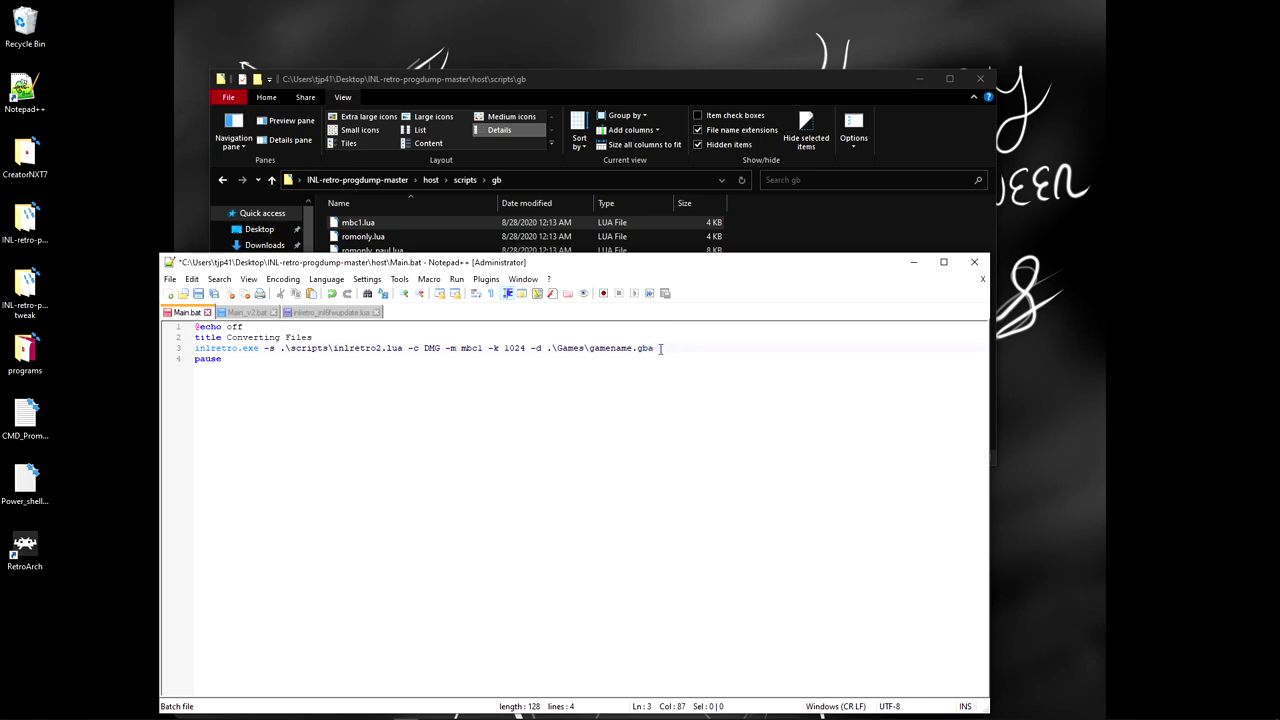
pyautogui.press('BackSpace')
pyautogui.write('c')
pyautogui.click(628, 349)
pyautogui.click(636, 347)
pyautogui.moveTo(633, 348); pyautogui.dragTo(655, 348)
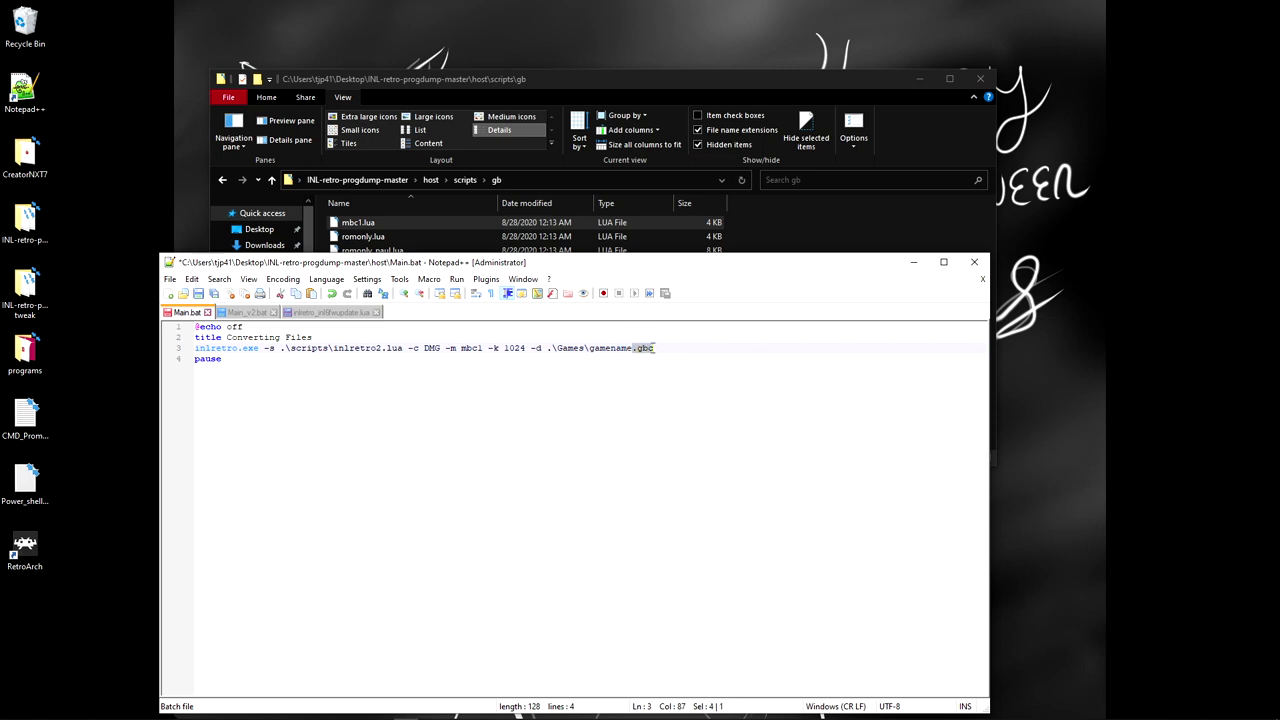
pyautogui.click(682, 347)
pyautogui.click(199, 294)
pyautogui.moveTo(722, 264); pyautogui.dragTo(740, 218)
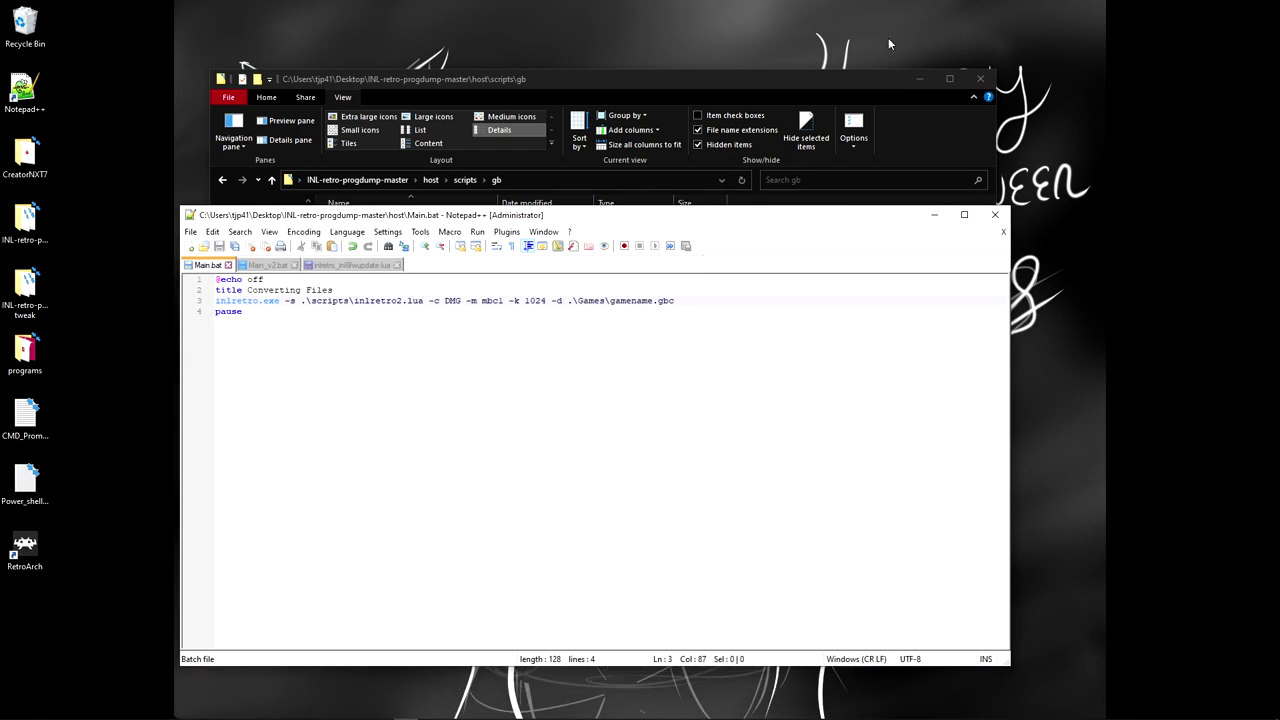
# Step: Return to the host folder in File Explorer, run Main.bat to dump the cartridge, and dismiss the console when it finishes
pyautogui.click(880, 78)
pyautogui.click(222, 180)
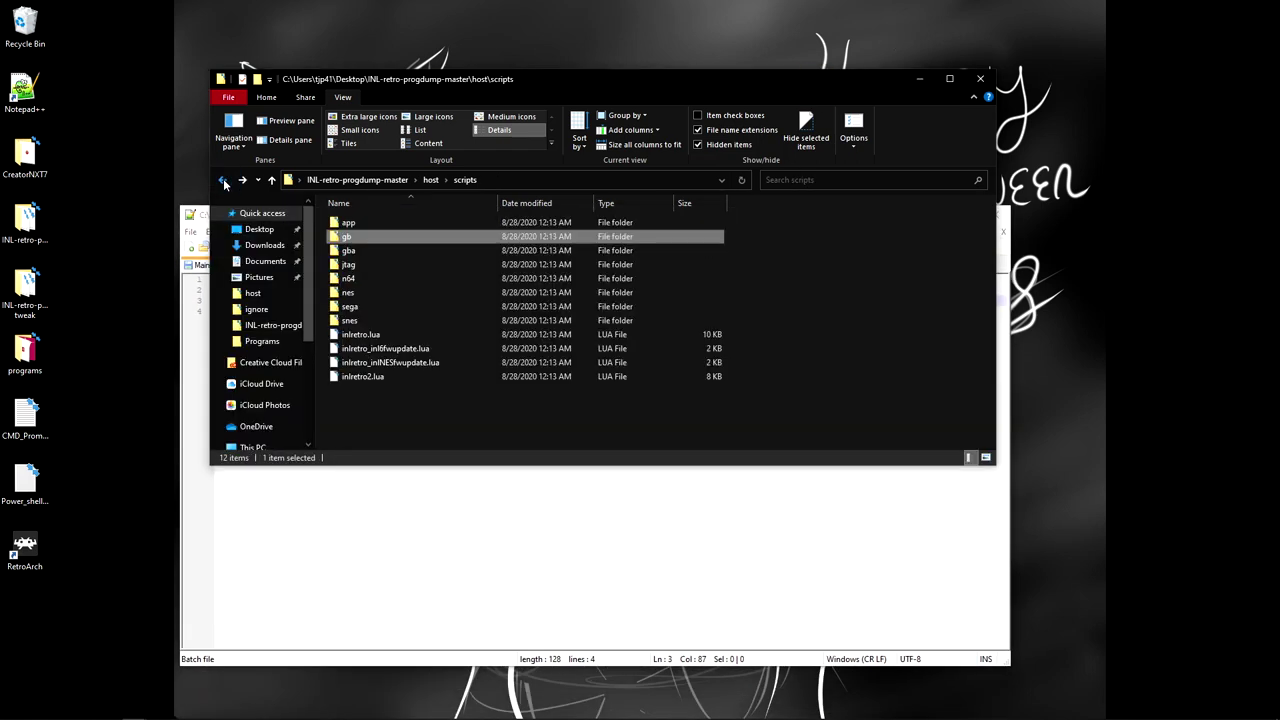
pyautogui.click(222, 180)
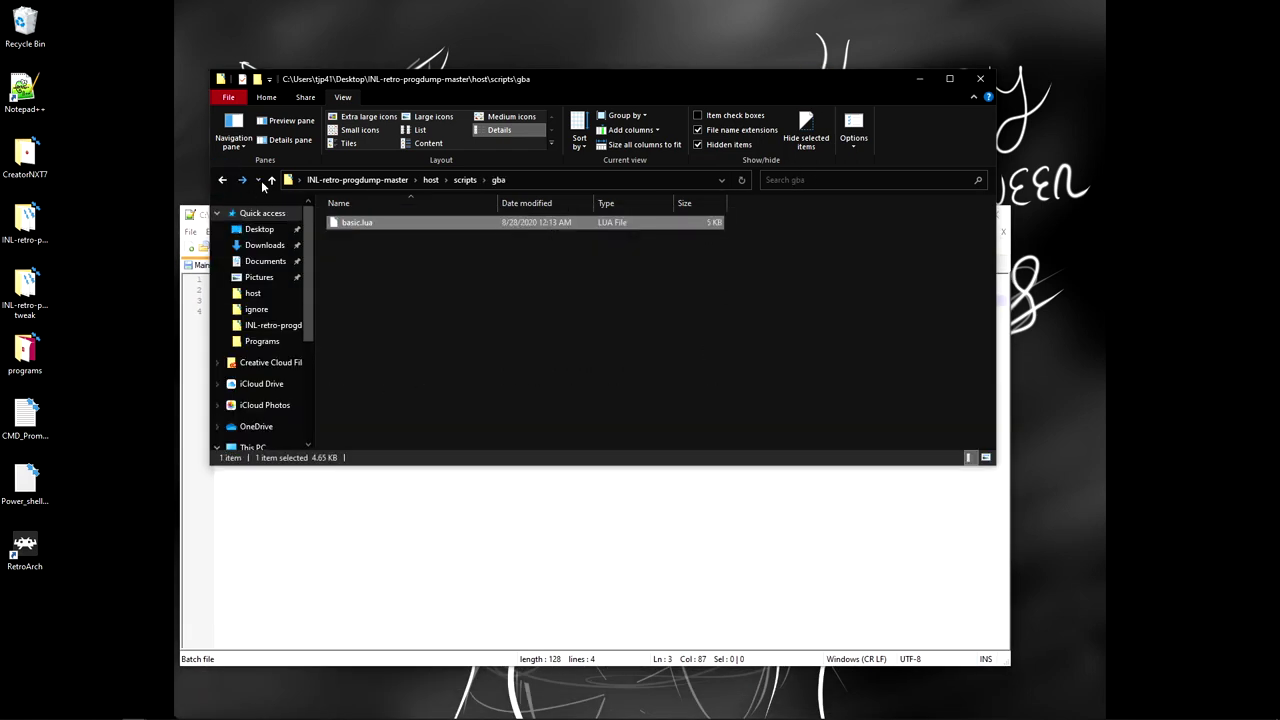
pyautogui.click(428, 180)
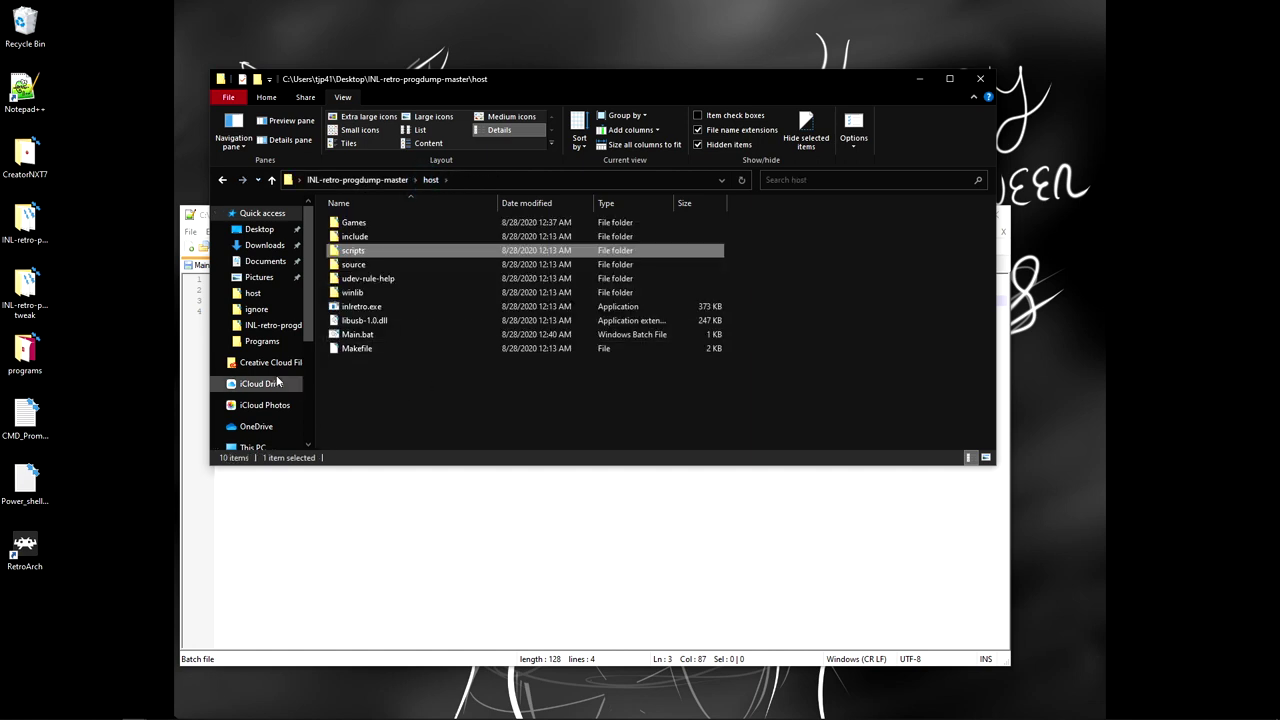
pyautogui.click(354, 336)
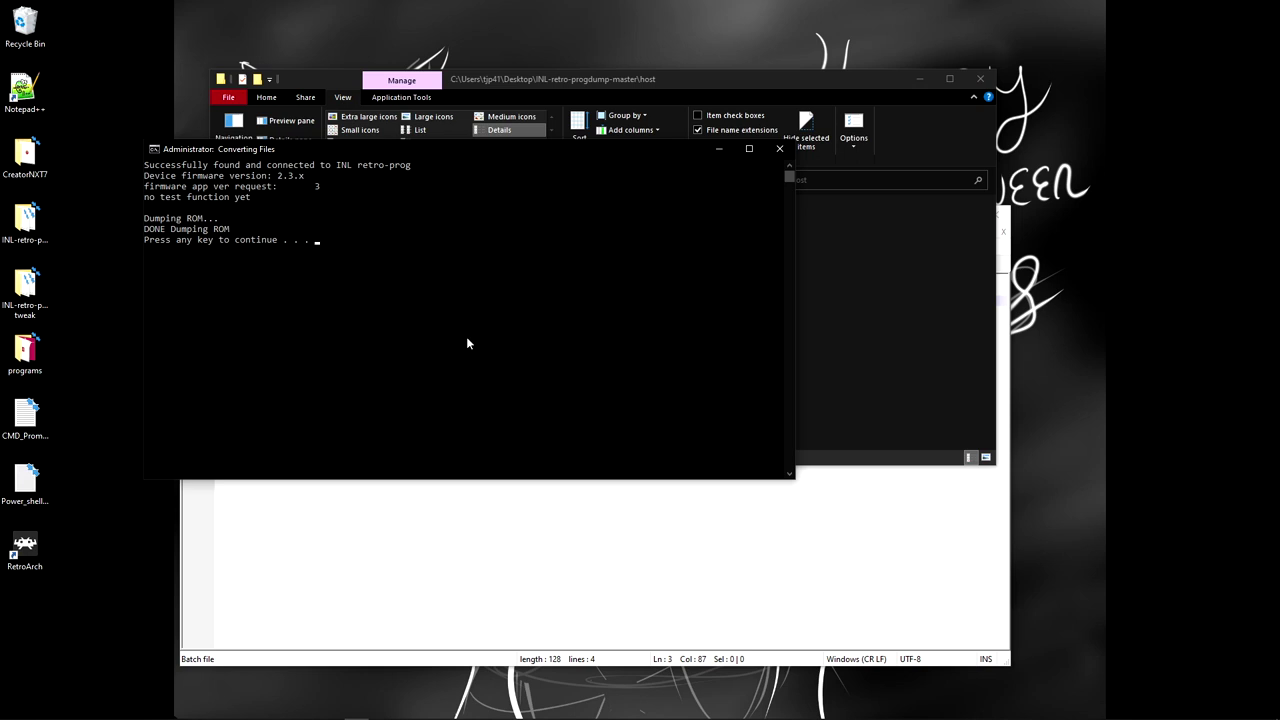
pyautogui.press('Return')
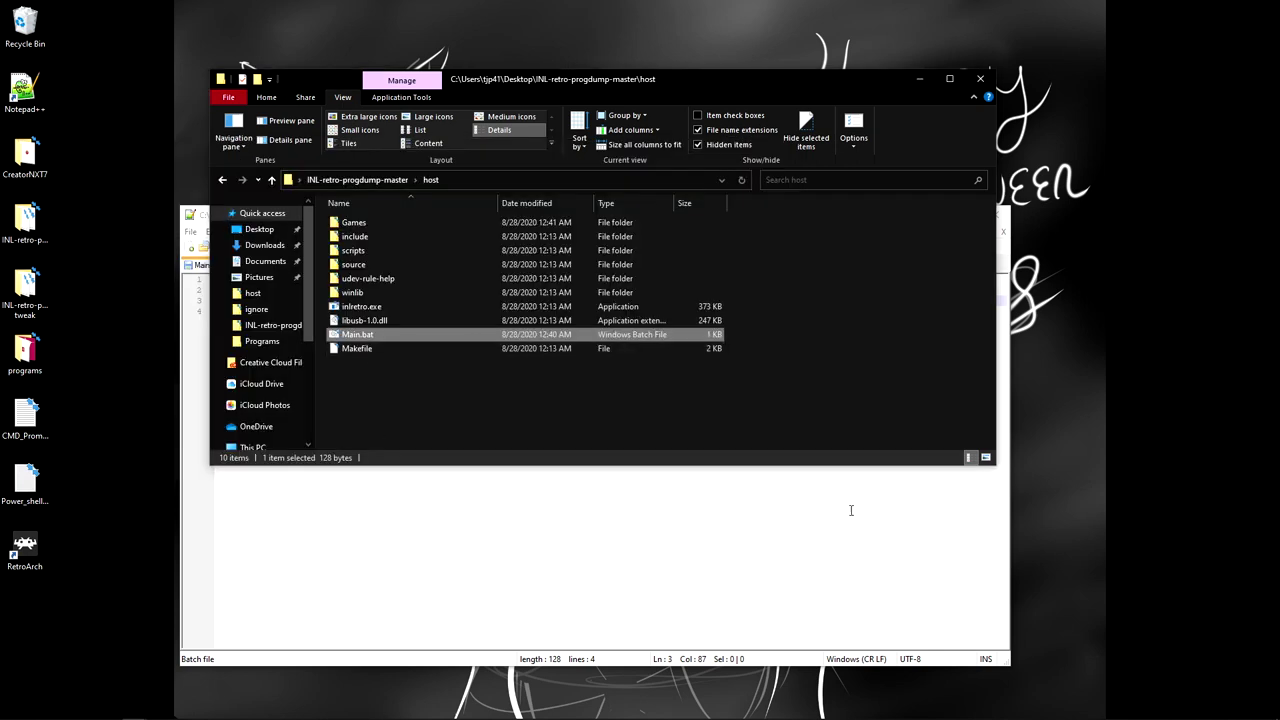
# Step: Open the Games folder inside host and select the dumped gamename.gbc file
pyautogui.click(442, 386)
pyautogui.hotkey('alt', 'Tab')
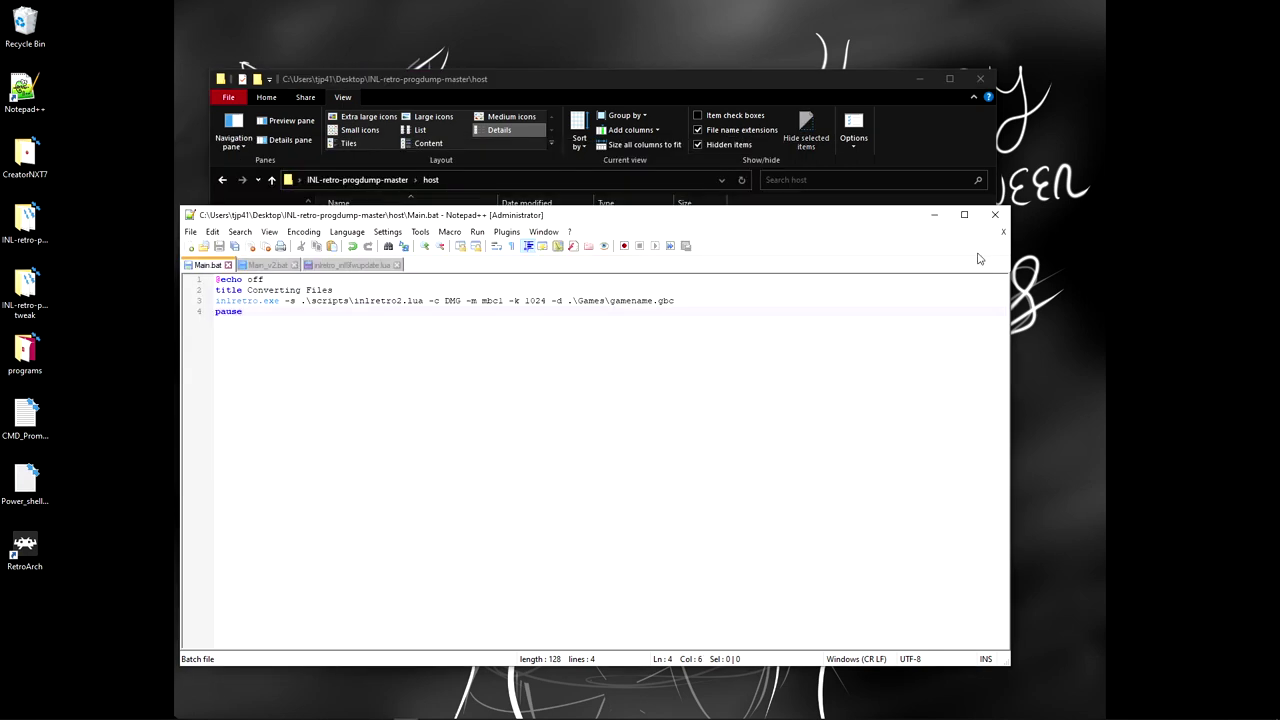
pyautogui.hotkey('alt', 'Tab')
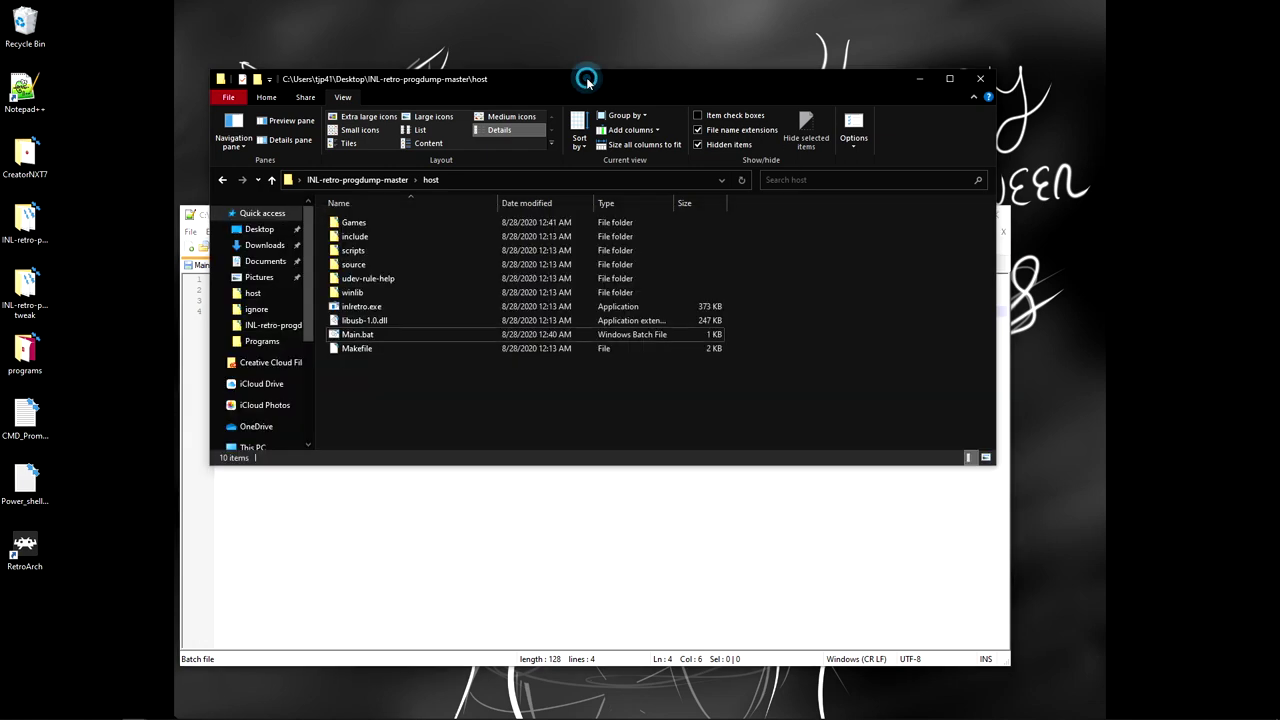
pyautogui.doubleClick(355, 225)
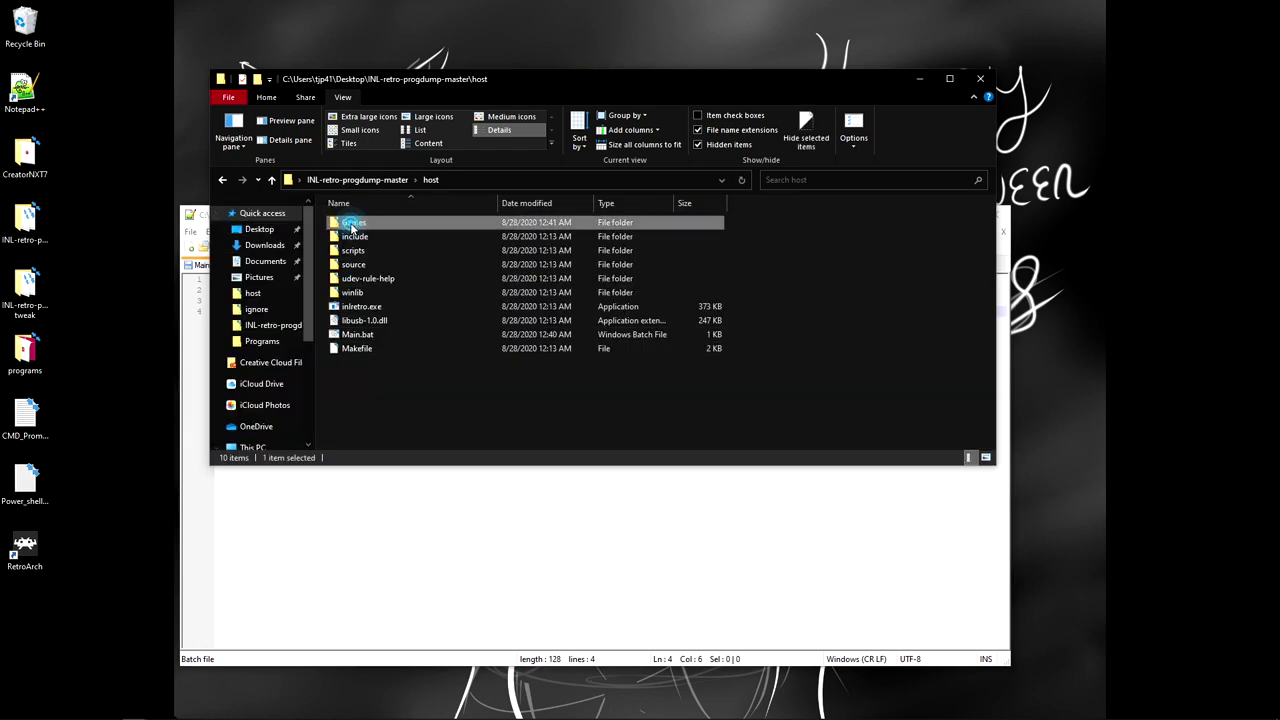
pyautogui.click(386, 236)
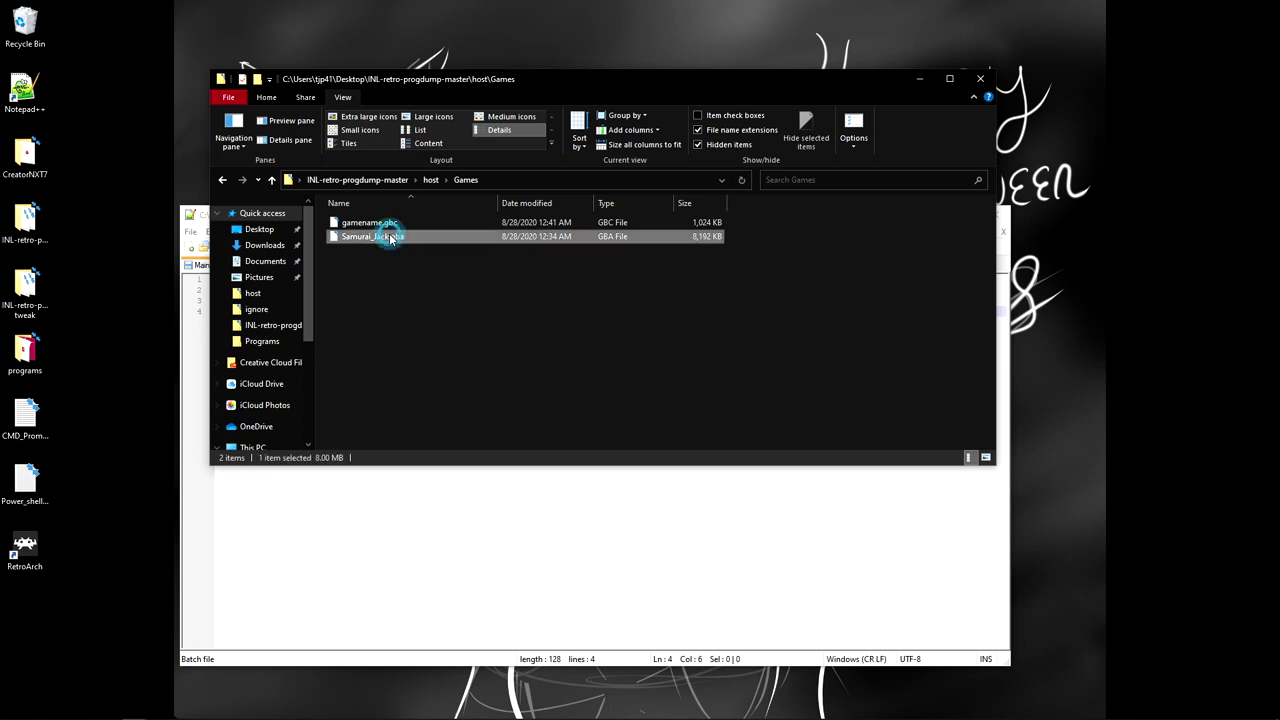
pyautogui.click(379, 226)
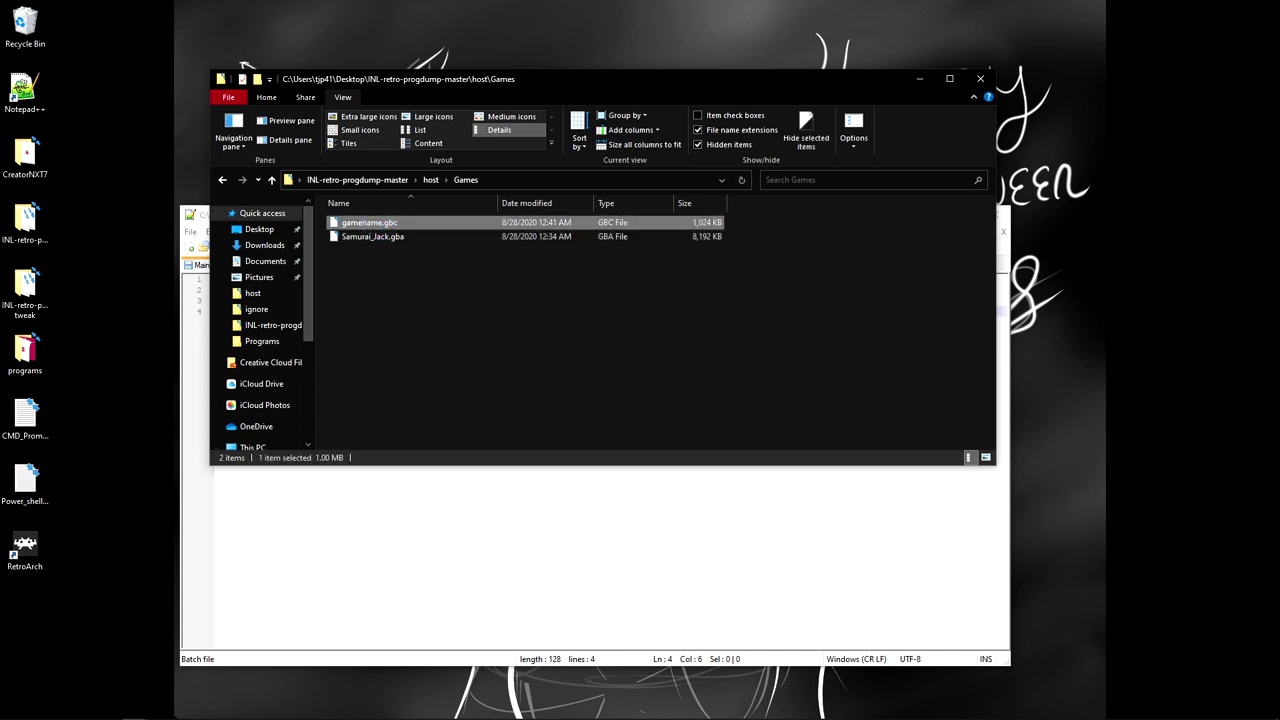
# Step: Bring the mednafen-1.21.3-win64 folder window forward, launch gamename.gbc with mednafen.exe and allow it to run
pyautogui.moveTo(84, 712)
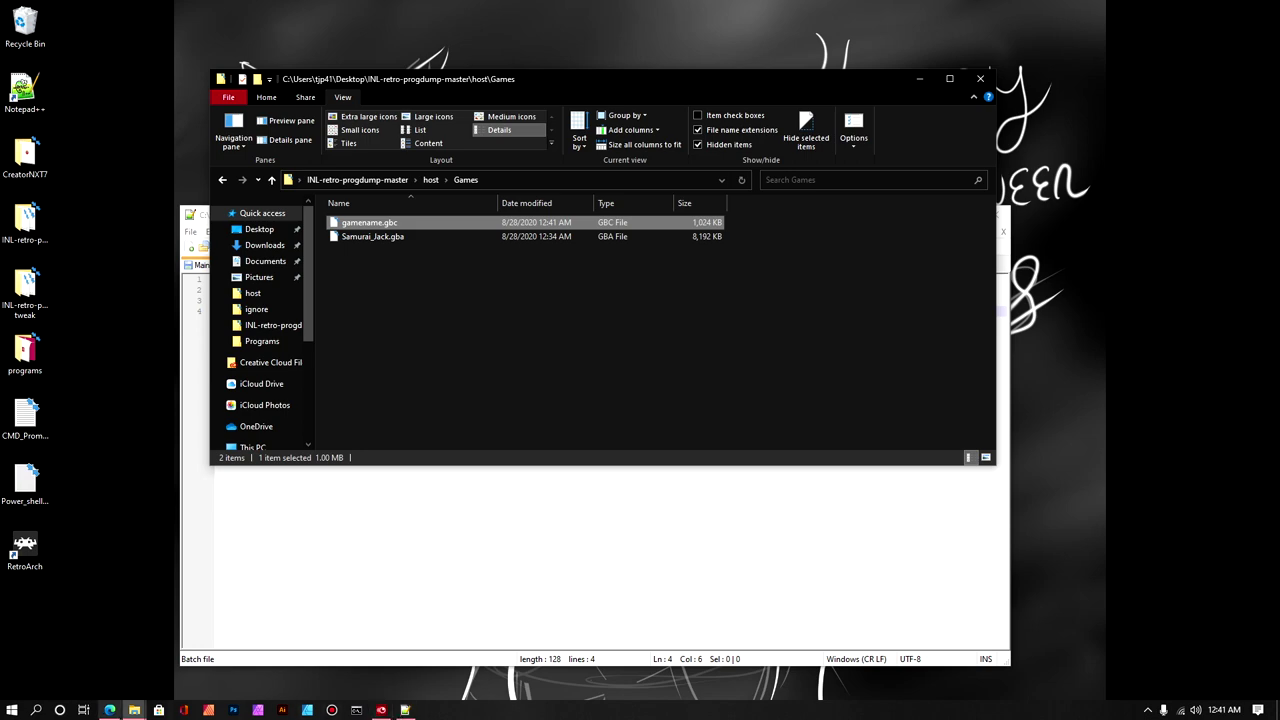
pyautogui.moveTo(134, 712)
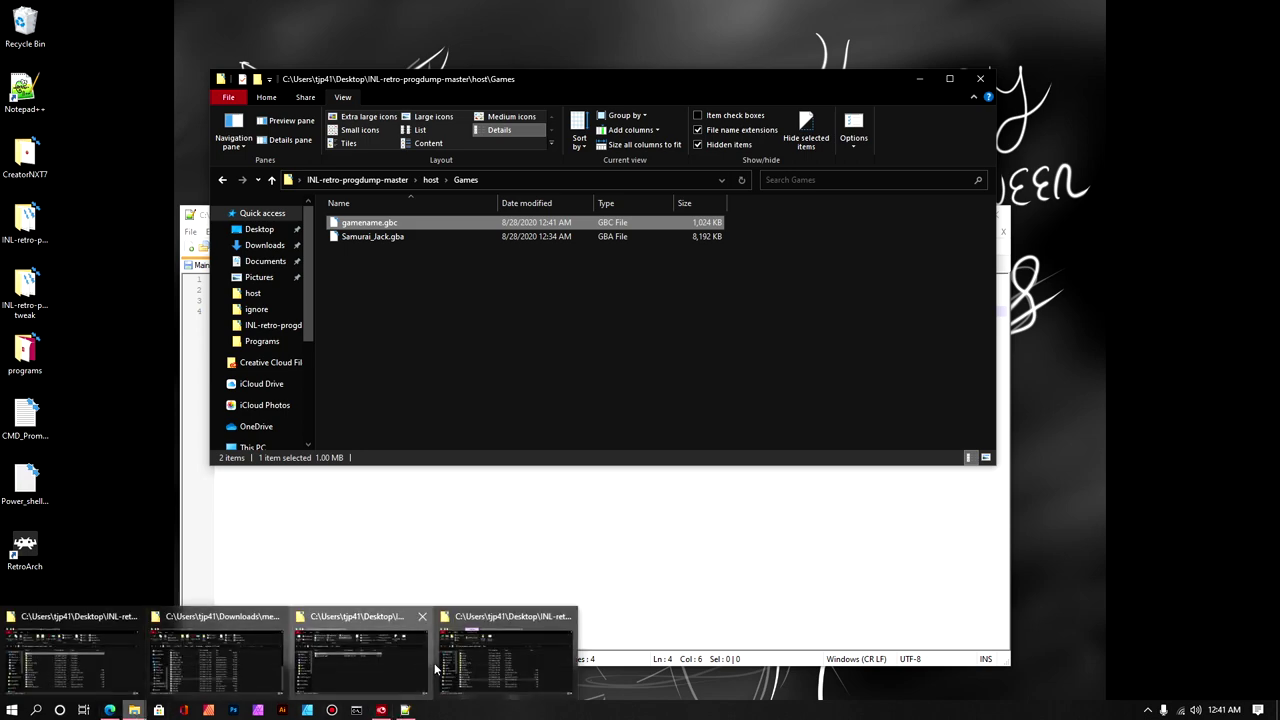
pyautogui.moveTo(1062, 211); pyautogui.dragTo(452, 146)
pyautogui.click(272, 456)
pyautogui.moveTo(503, 155); pyautogui.dragTo(526, 274)
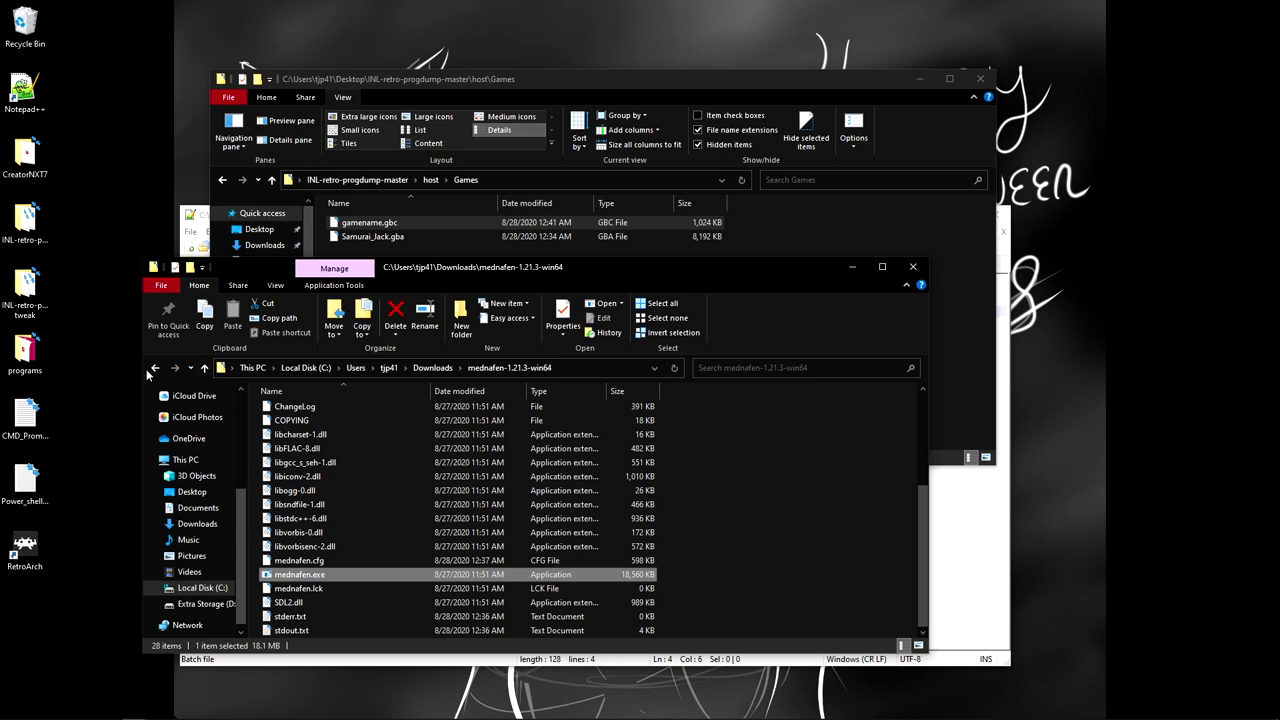
pyautogui.click(155, 368)
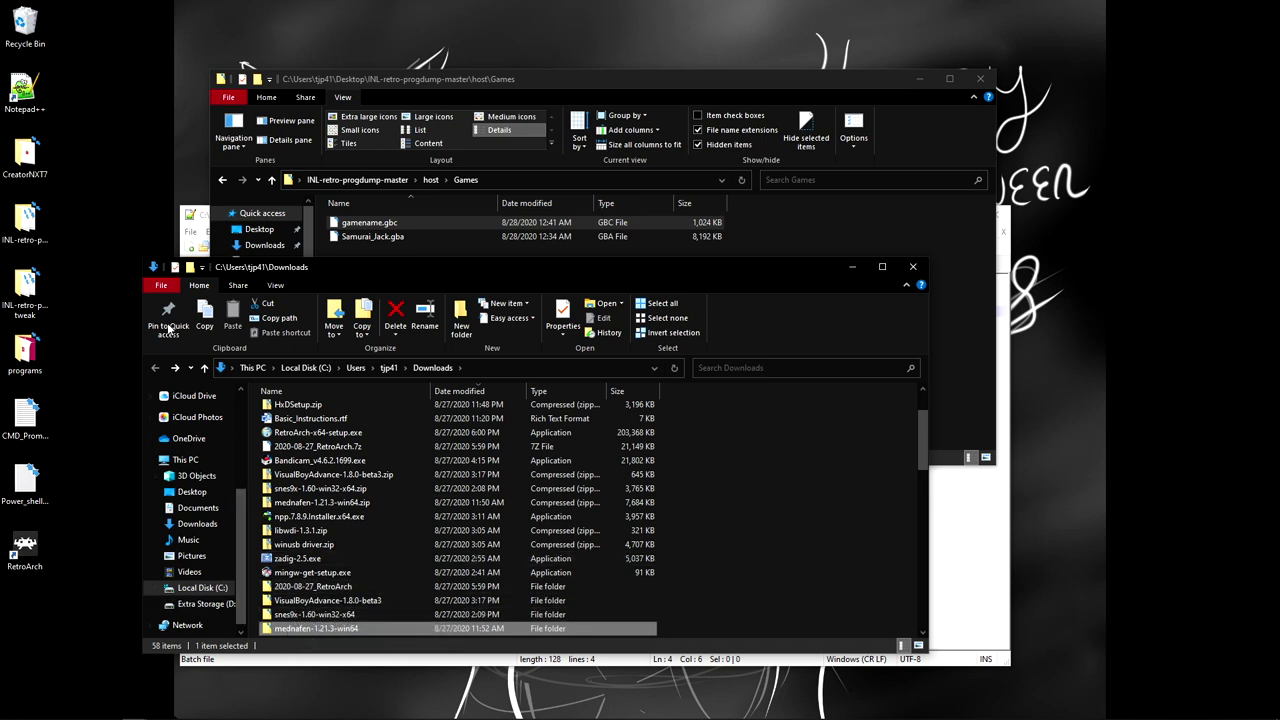
pyautogui.click(175, 368)
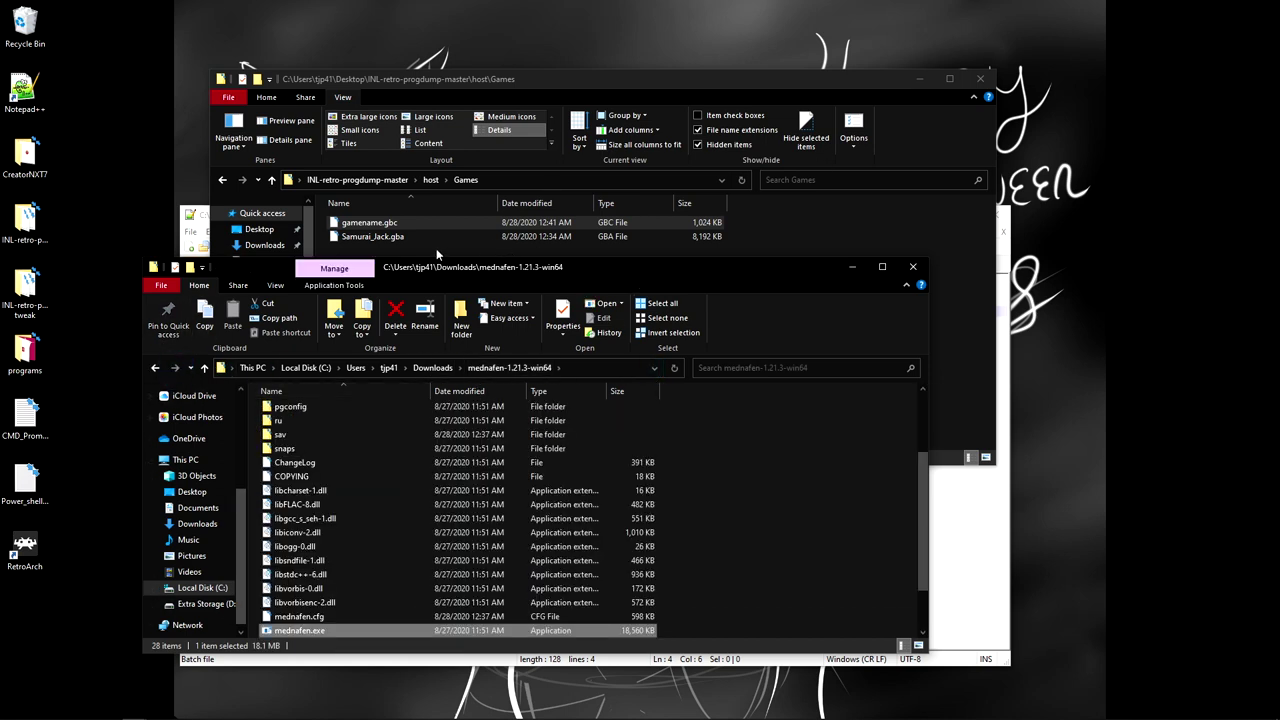
pyautogui.moveTo(378, 227); pyautogui.dragTo(318, 606)
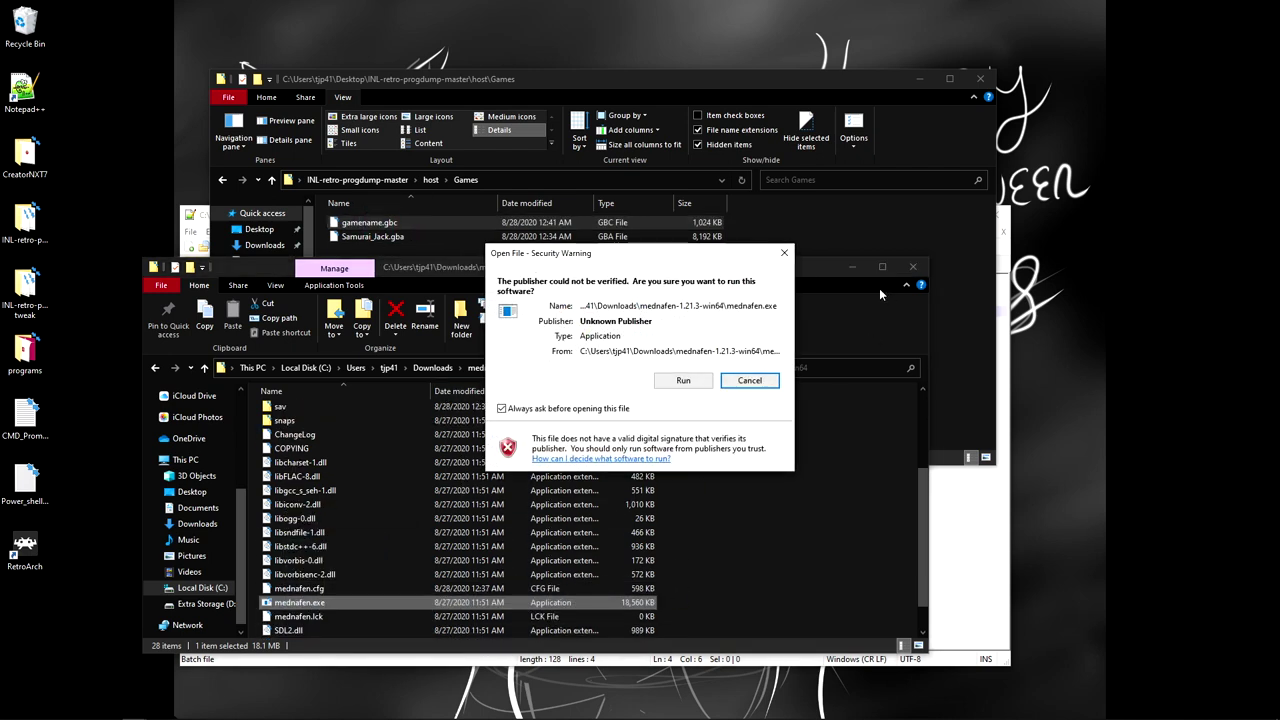
pyautogui.click(684, 381)
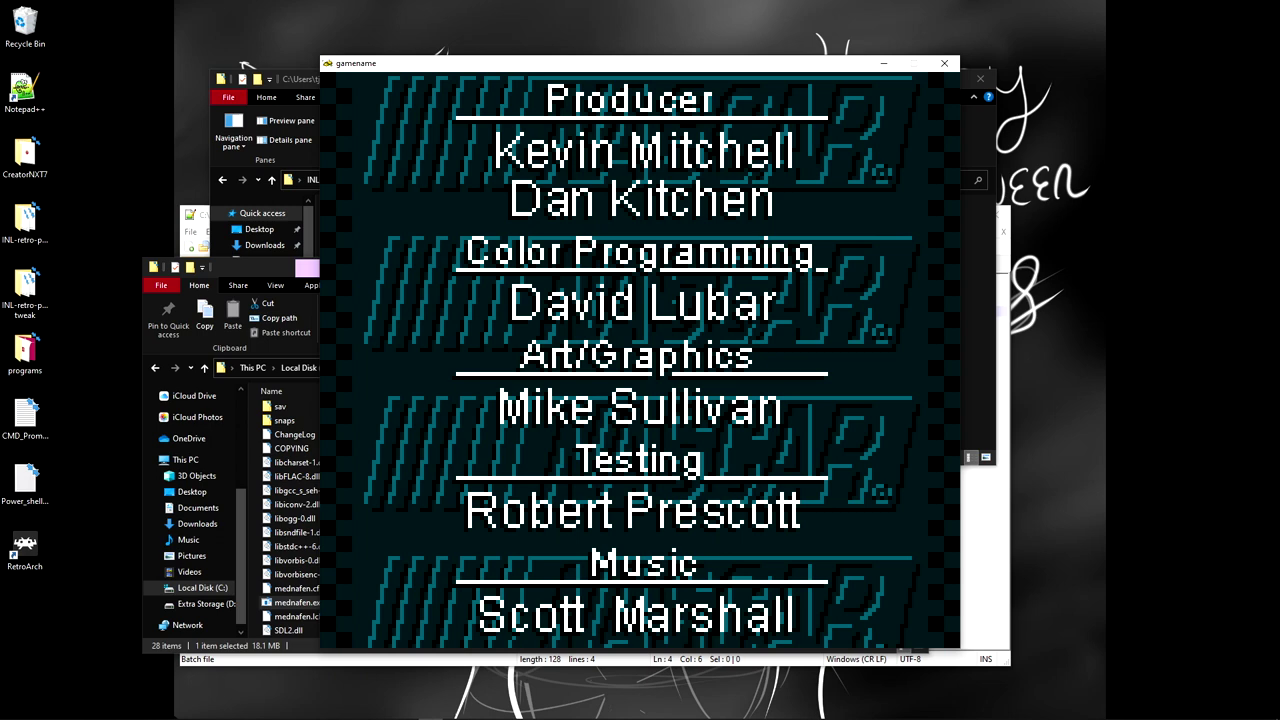
# Step: Skip the game's credits and continue from the options screen in Race mode to the transmission selection
pyautogui.press('Return')
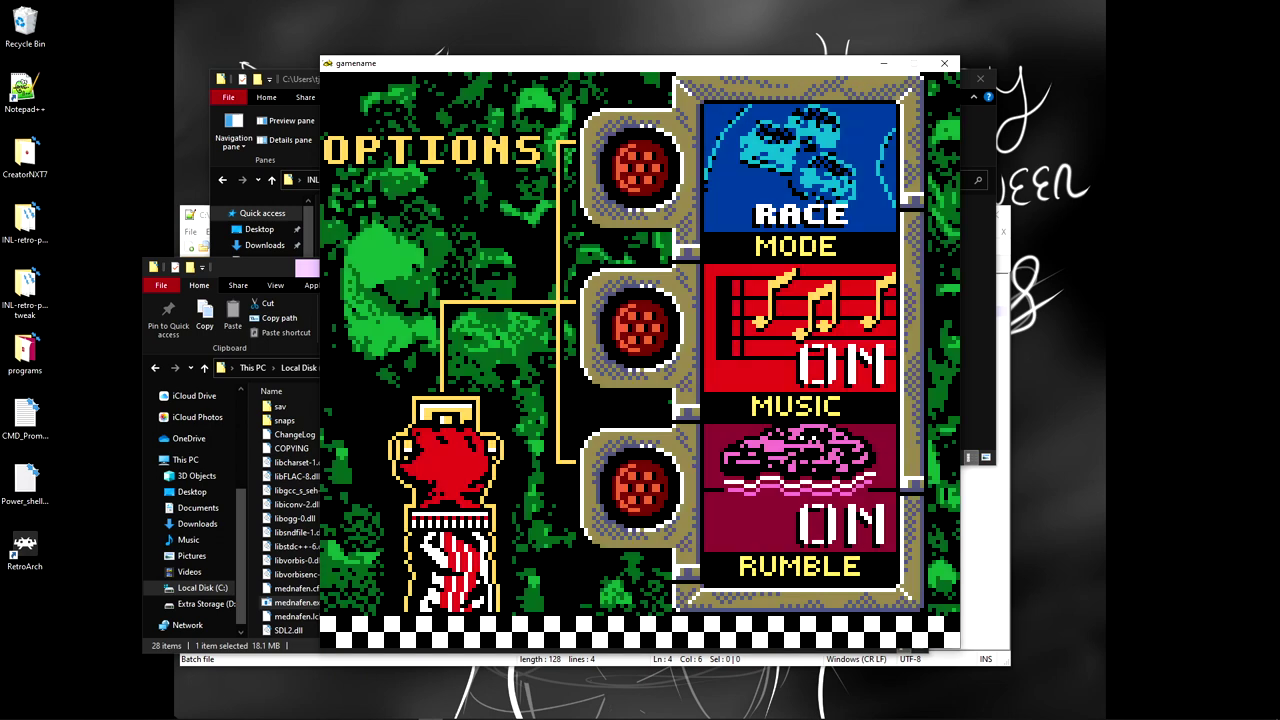
pyautogui.press('Down')
pyautogui.press('Down')
pyautogui.press('Up')
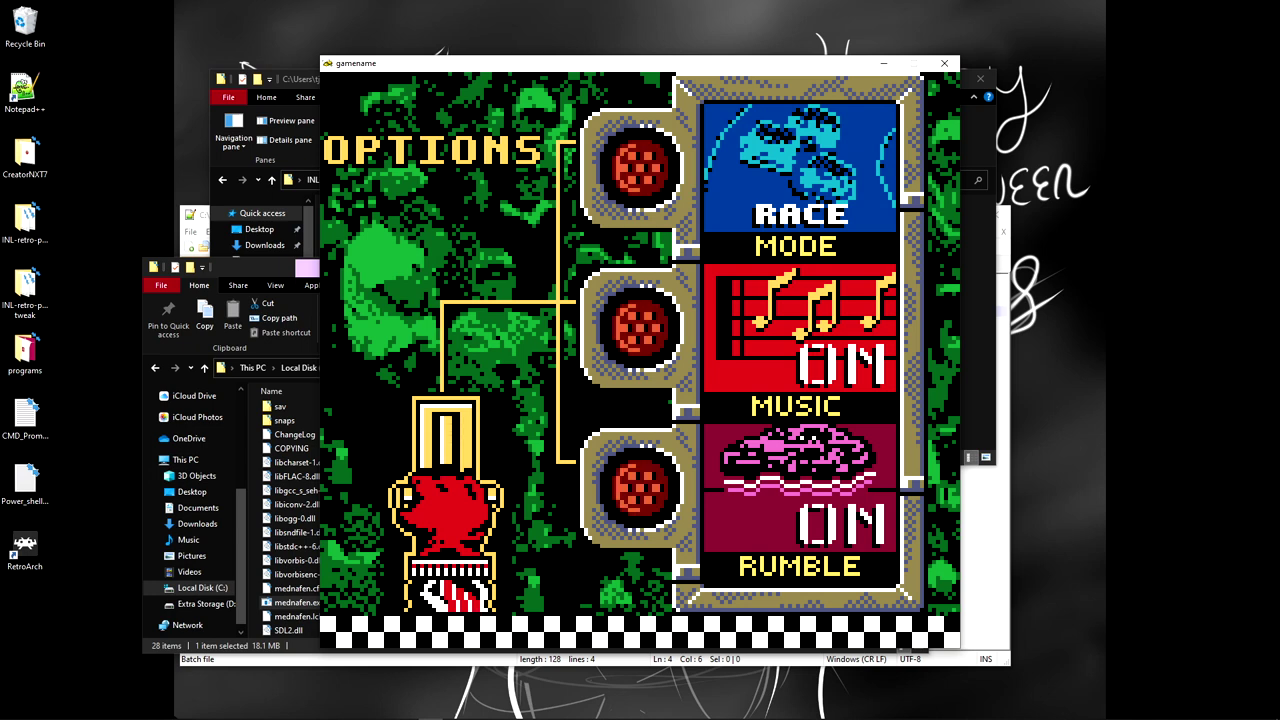
pyautogui.press('Down')
pyautogui.press('Return')
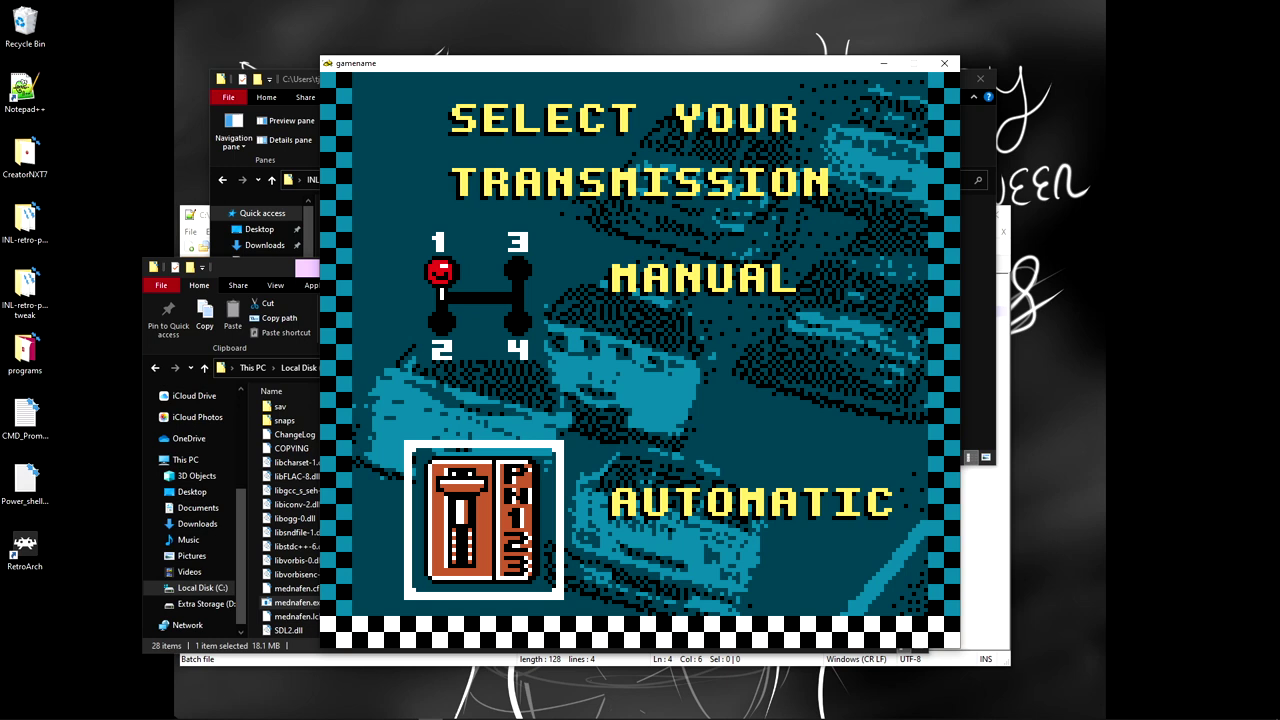
# Step: Toggle between the manual and automatic transmission, choose Automatic and continue to the track selection
pyautogui.press('Up')
pyautogui.press('Down')
pyautogui.press('Up')
pyautogui.press('Down')
pyautogui.press('Up')
pyautogui.press('Down')
pyautogui.press('Return')
pyautogui.press('Return')
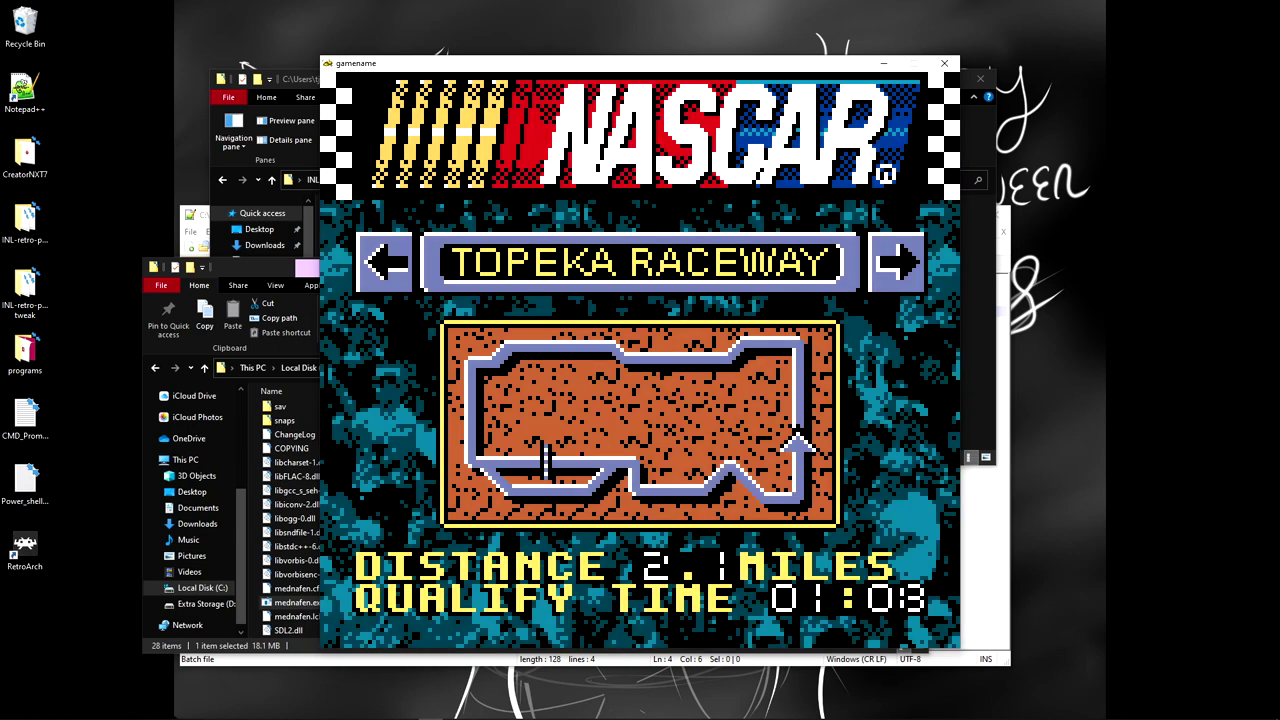
# Step: Browse the available tracks past Topeka Raceway and Seneca Raceway and confirm one for the qualifying run
pyautogui.press('Right')
pyautogui.press('Right')
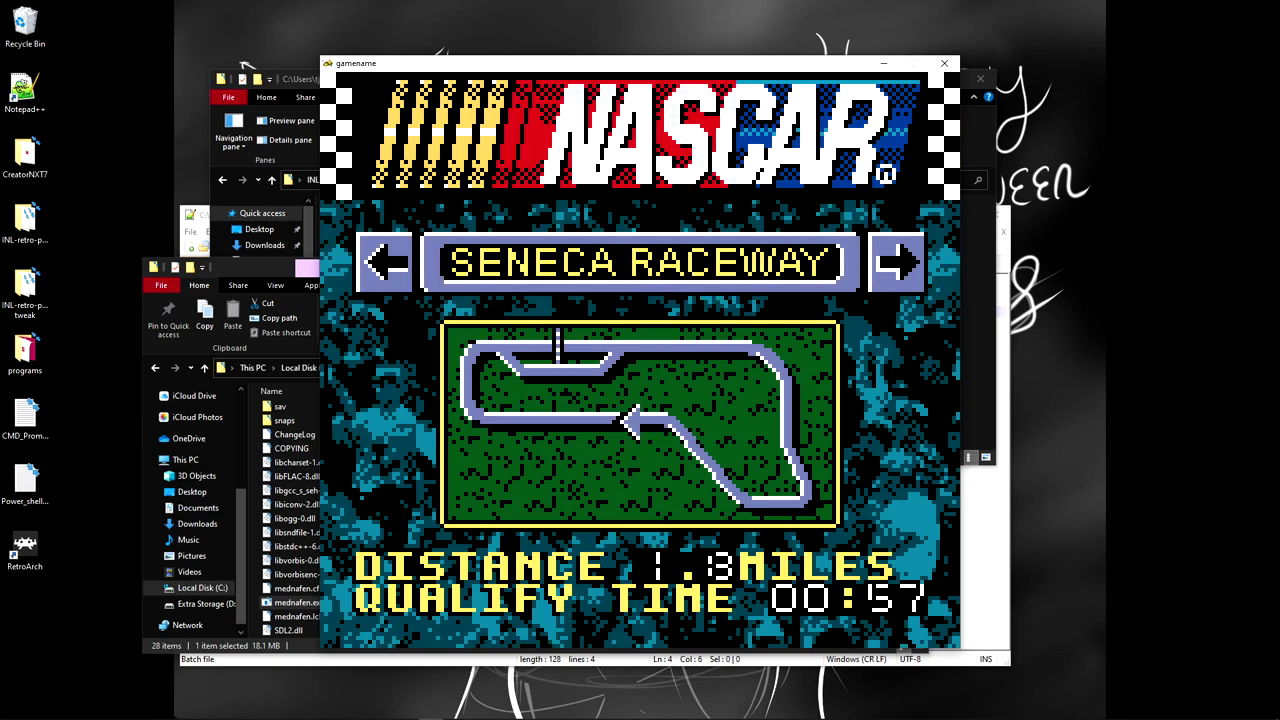
pyautogui.press('Right')
pyautogui.press('Left')
pyautogui.press('Right')
pyautogui.press('Return')
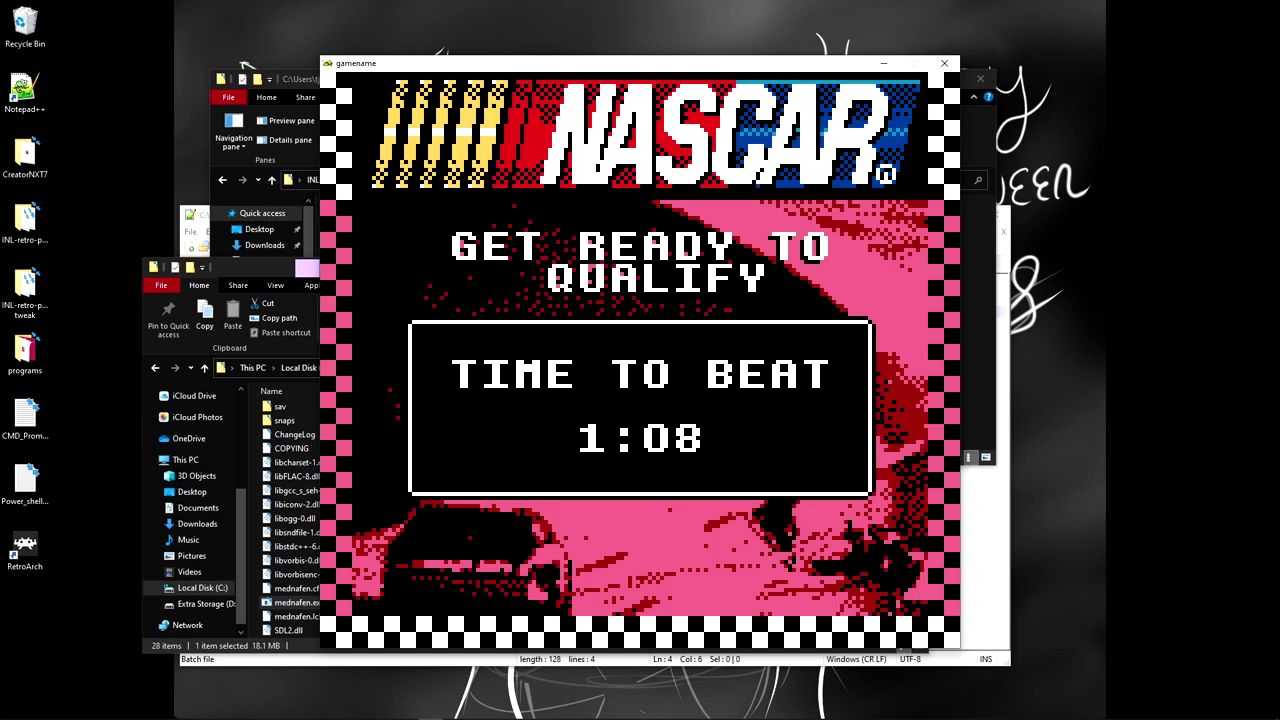
# Step: Start the qualifying run to test the gameplay, and close the mednafen game window
pyautogui.press('Return')
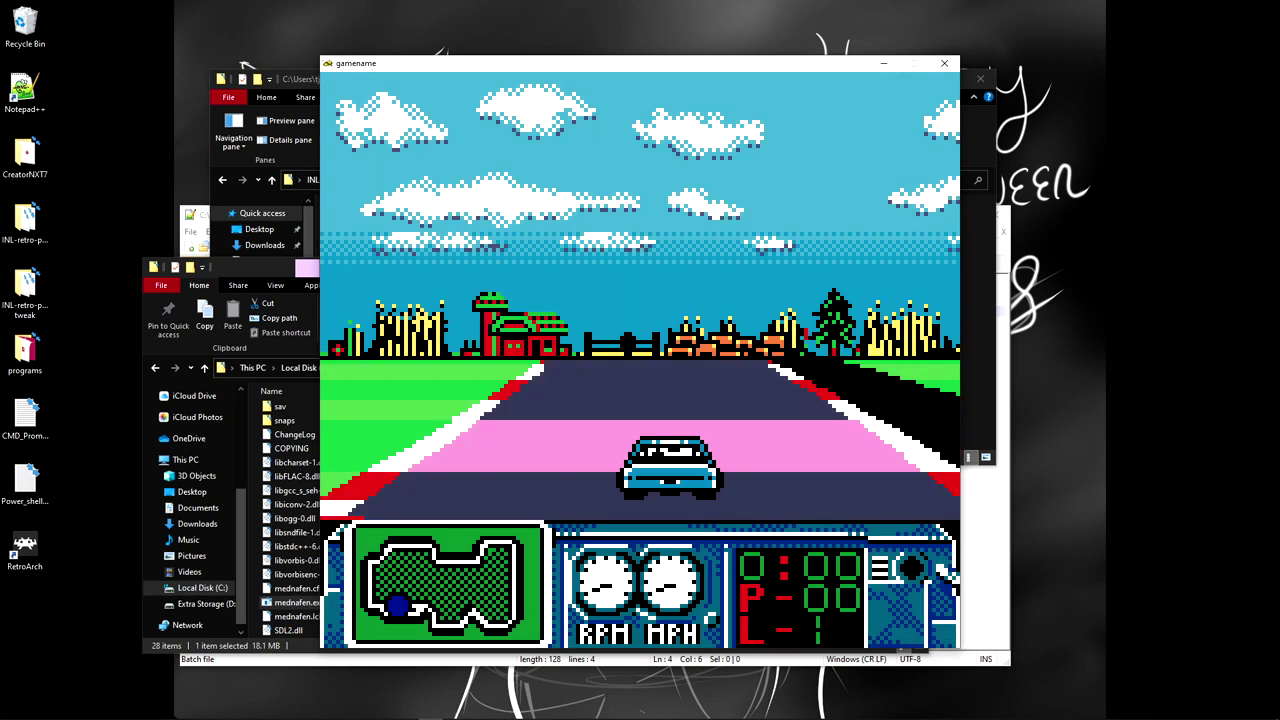
pyautogui.press('Return')
pyautogui.press('Return')
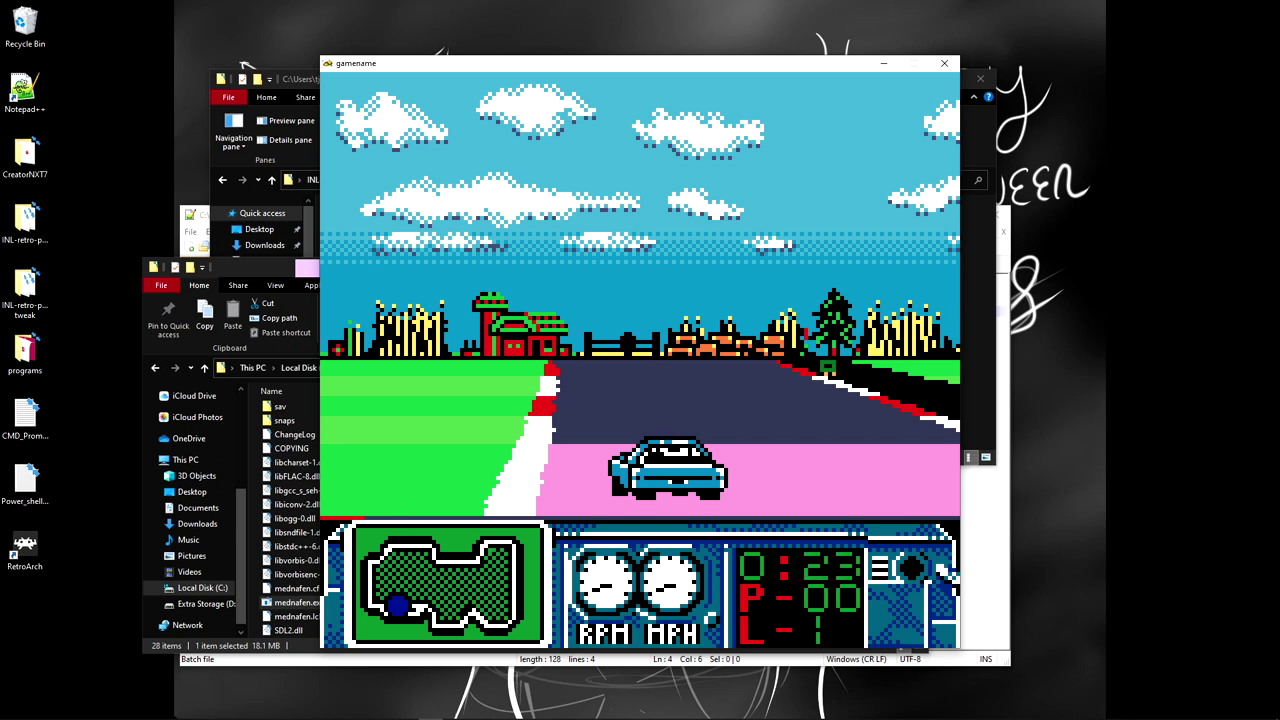
pyautogui.click(944, 63)
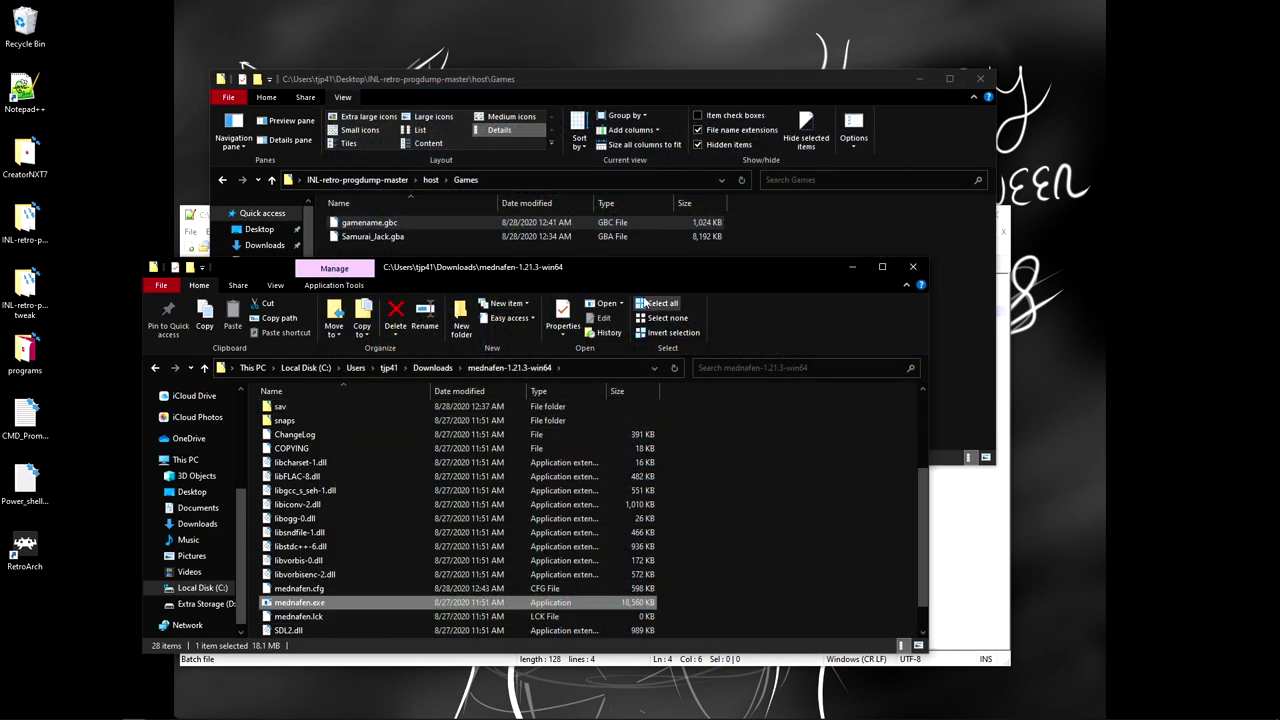
# Step: Return to the Downloads folder and open the VisualBoyAdvance-1.8.0-beta3 folder beside the Games window
pyautogui.moveTo(616, 264); pyautogui.dragTo(598, 200)
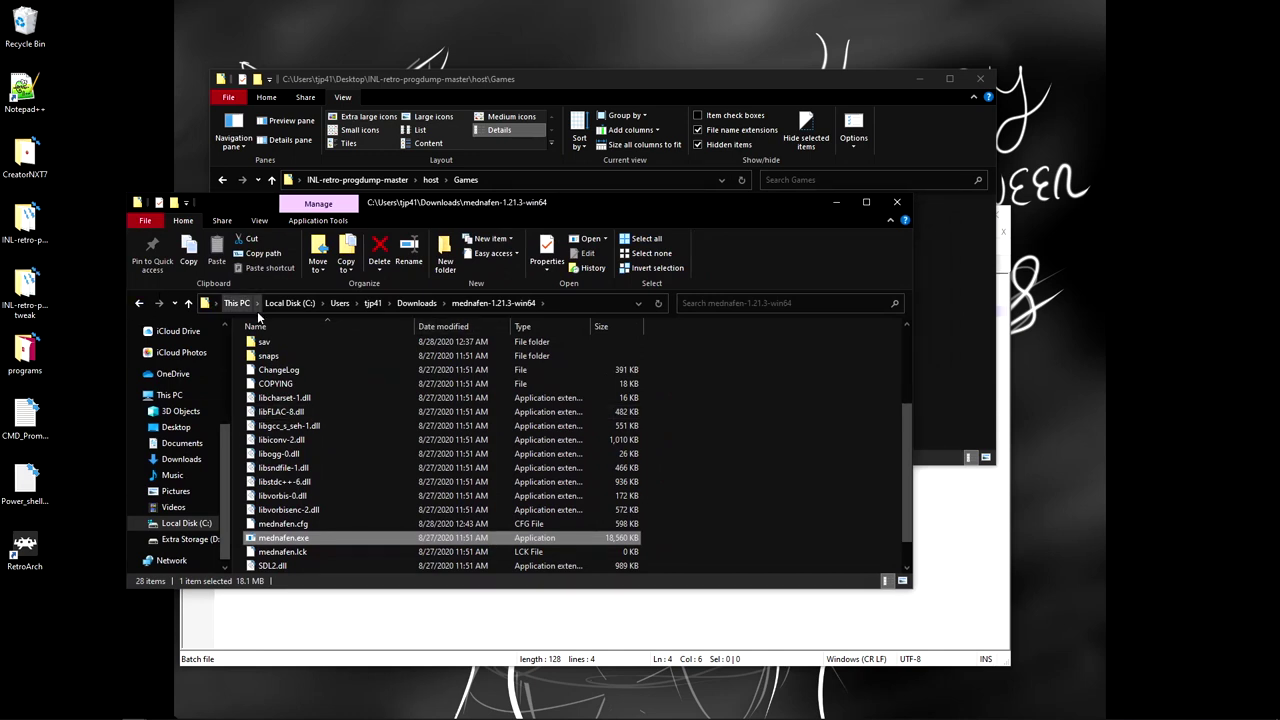
pyautogui.scroll(1, 661, 370)
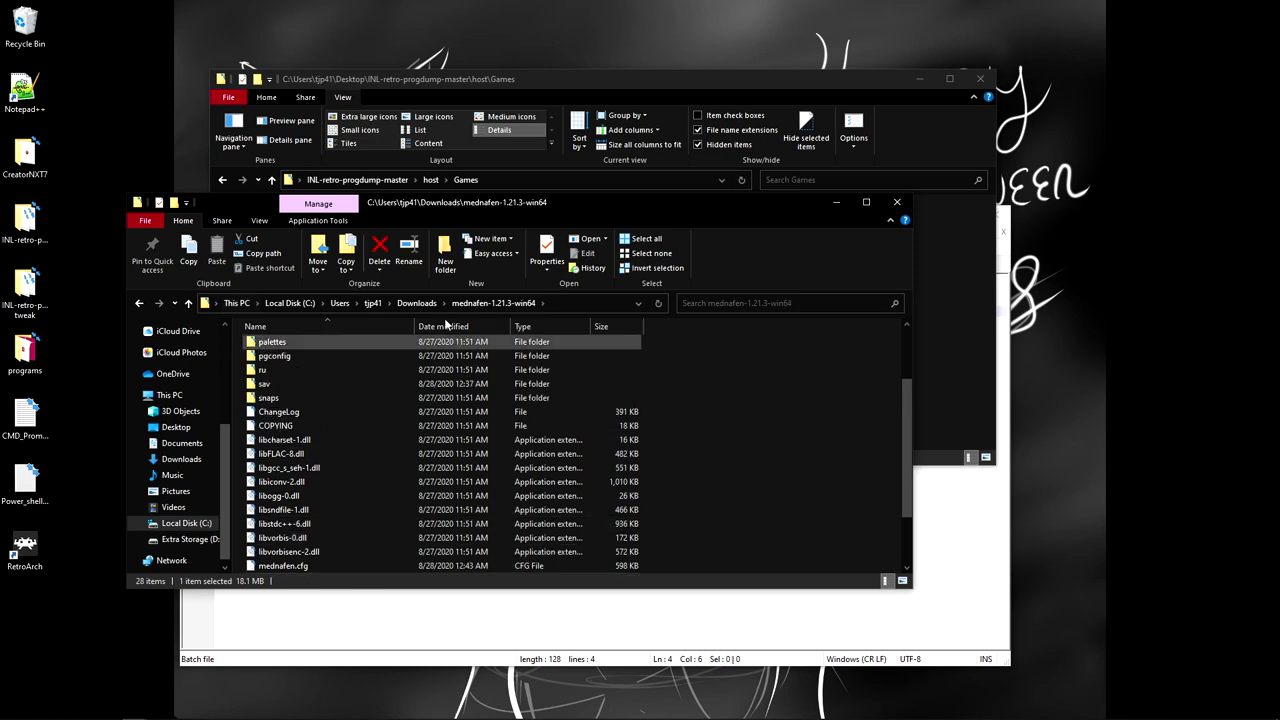
pyautogui.scroll(-2, 548, 343)
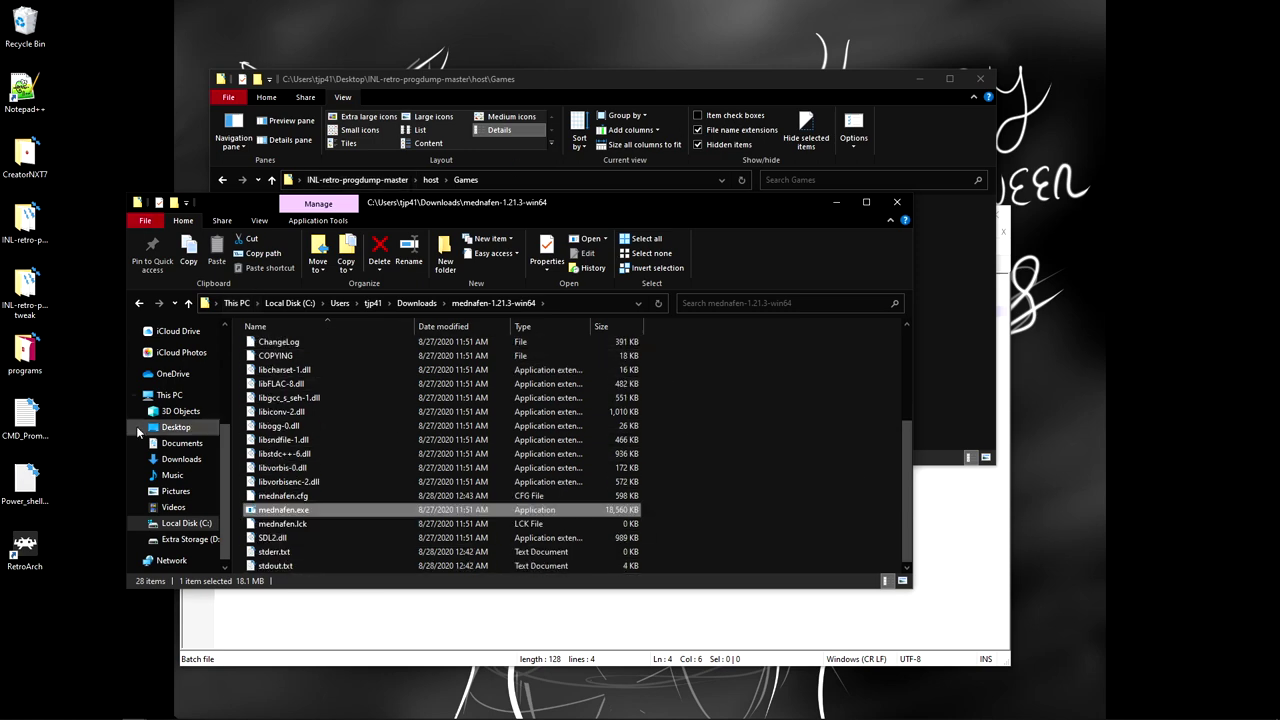
pyautogui.moveTo(674, 209); pyautogui.dragTo(638, 279)
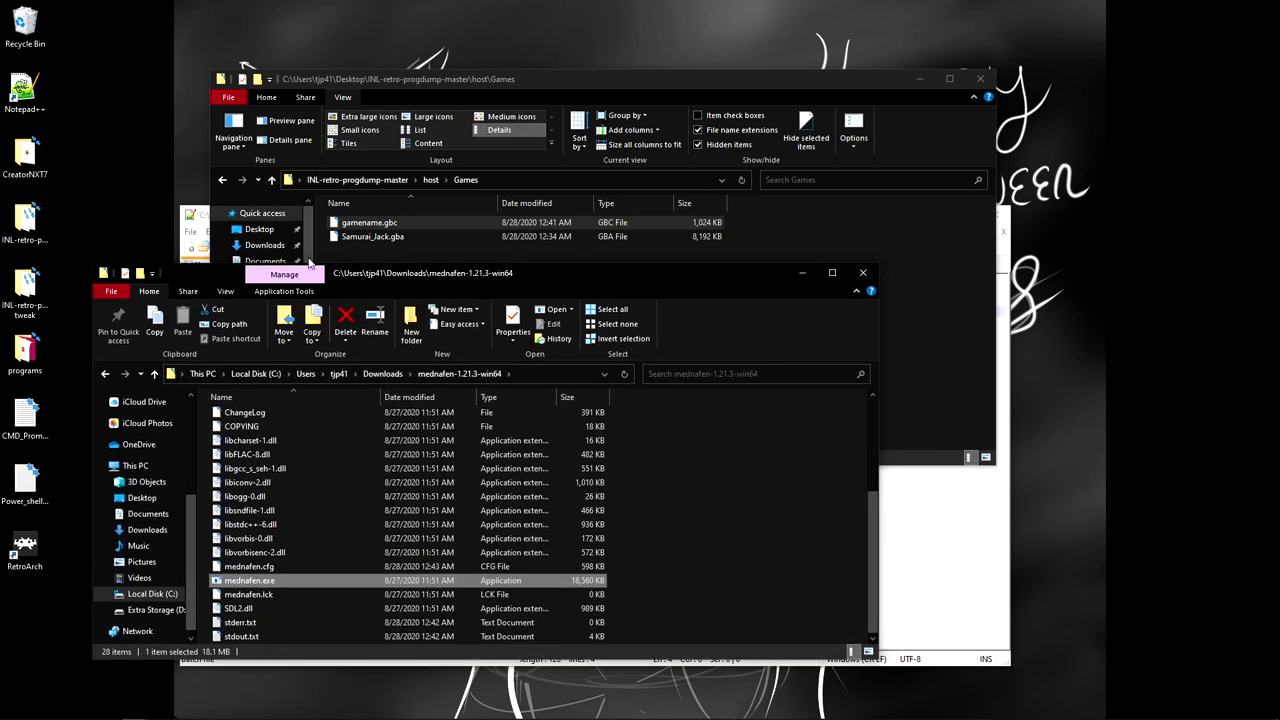
pyautogui.click(106, 374)
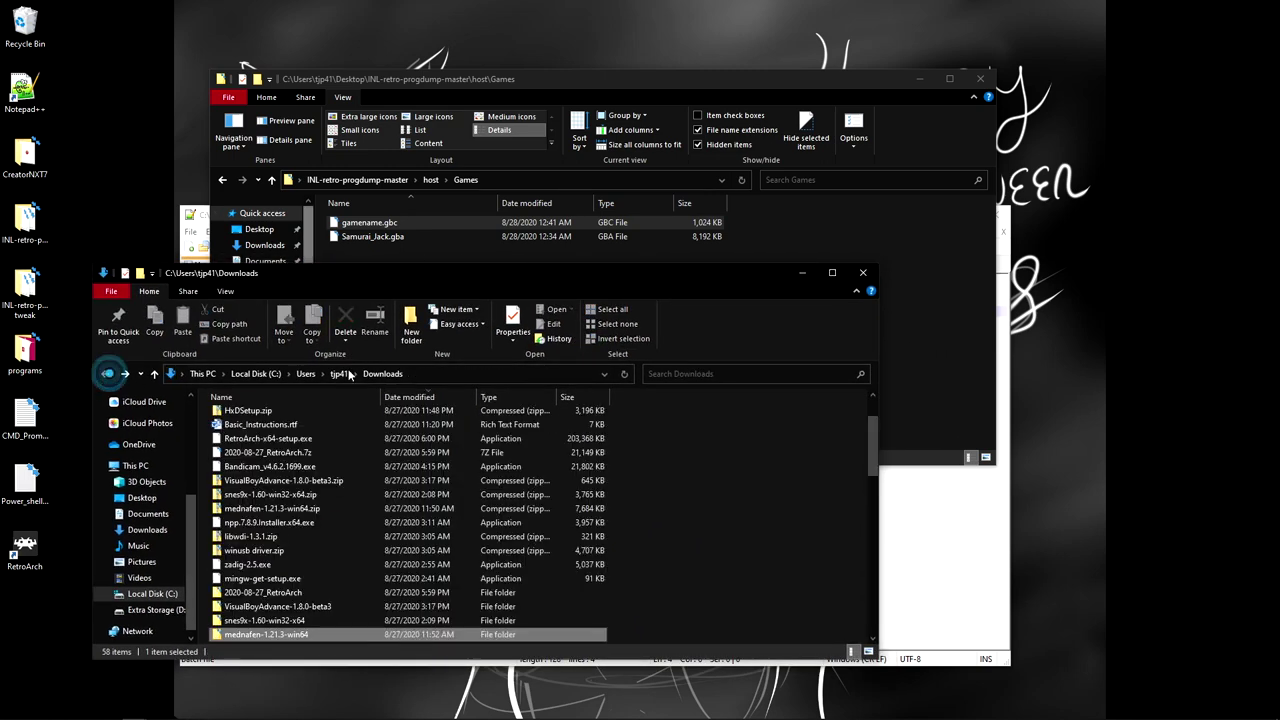
pyautogui.doubleClick(270, 606)
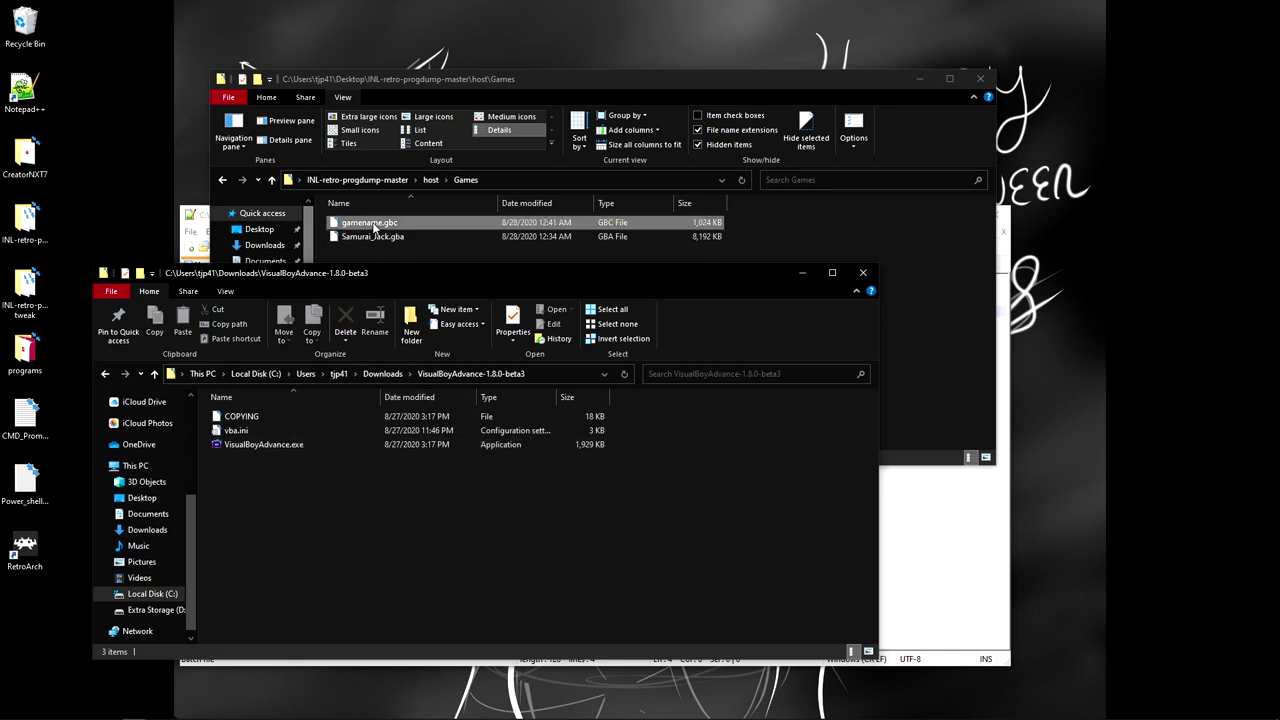
# Step: Launch gamename.gbc with VisualBoyAdvance.exe, allow it to run and widen the emulator window
pyautogui.moveTo(370, 222); pyautogui.dragTo(263, 444)
pyautogui.click(684, 381)
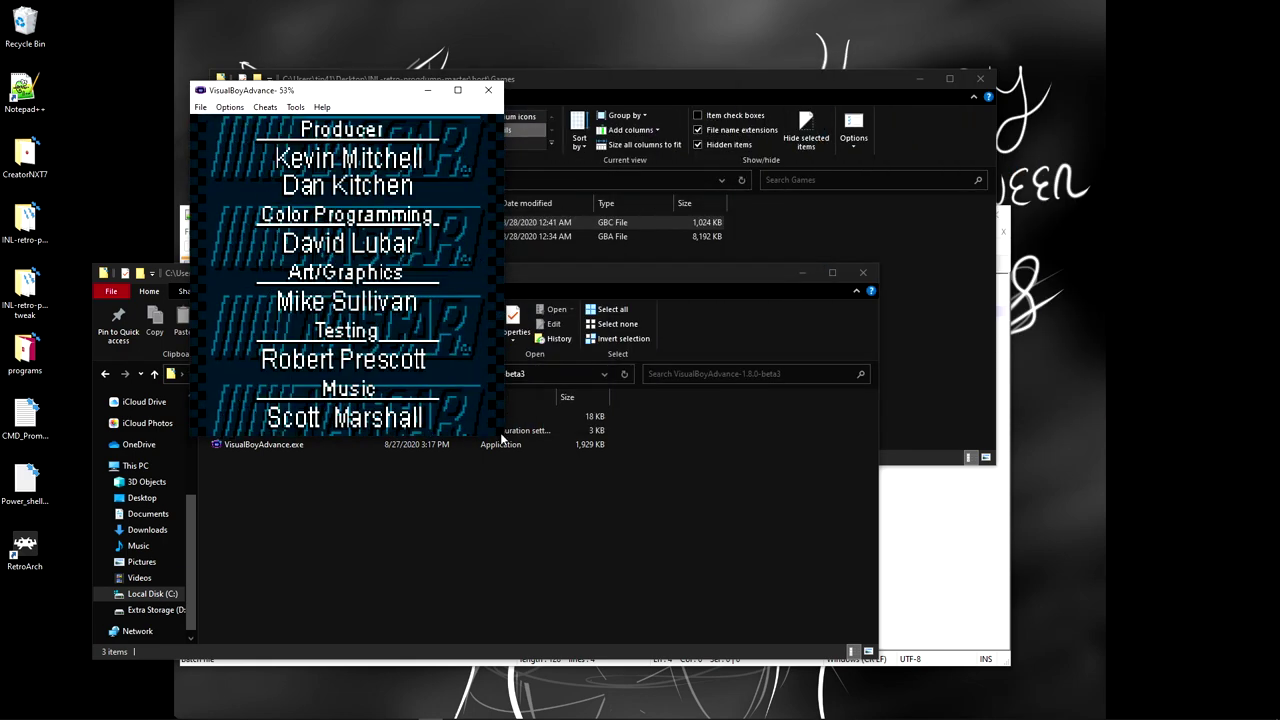
pyautogui.moveTo(504, 437); pyautogui.dragTo(530, 415)
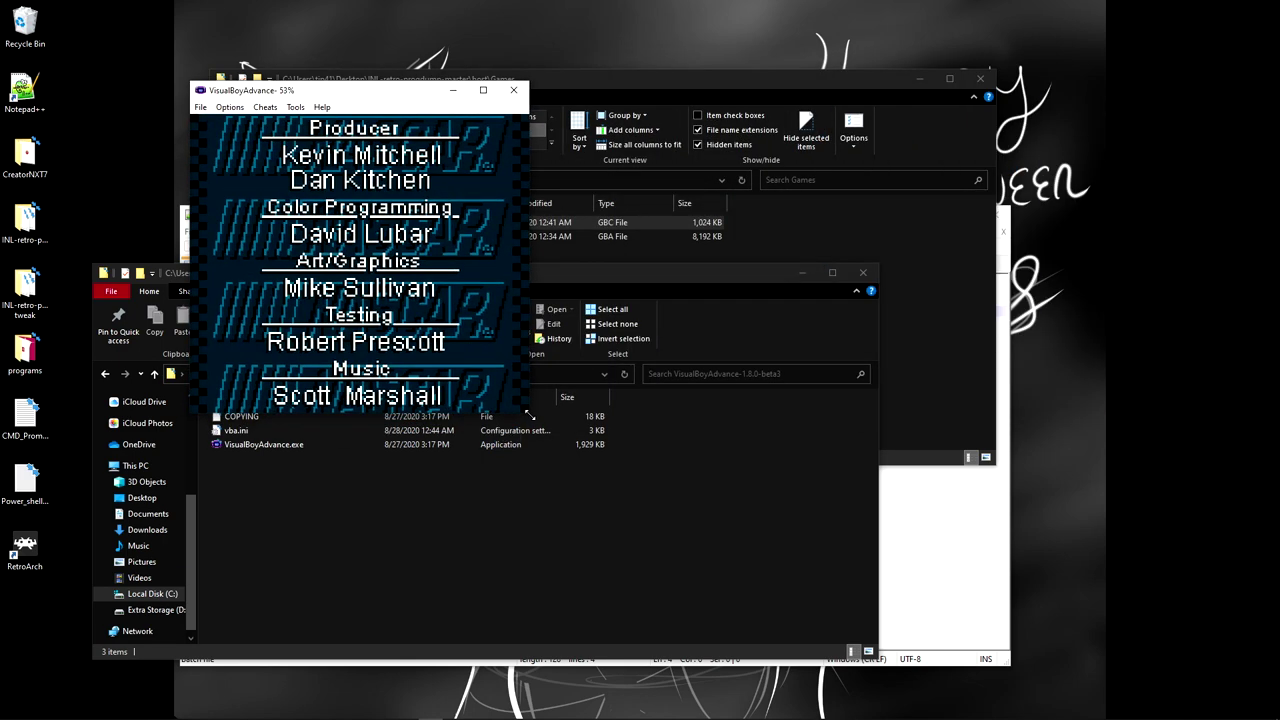
# Step: Advance the game past the credits, the transmission choice and the name entry to the track selection
pyautogui.press('Return')
pyautogui.press('Return')
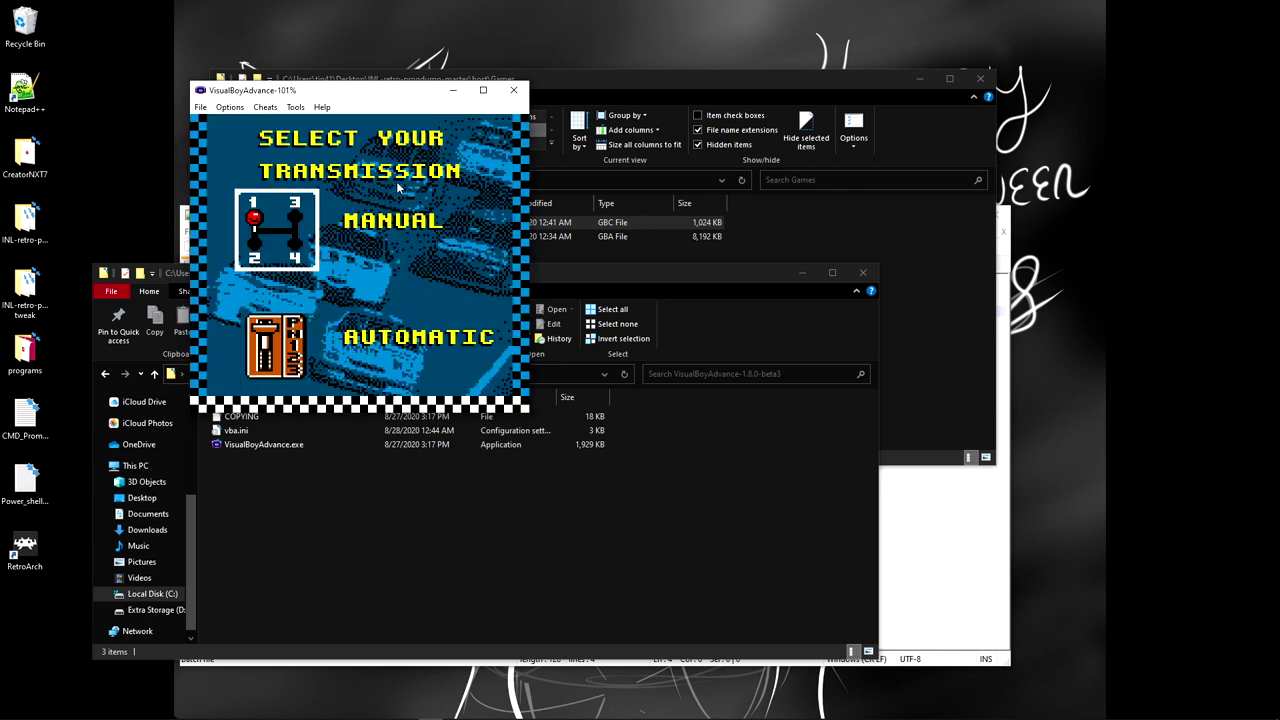
pyautogui.press('Up')
pyautogui.press('Return')
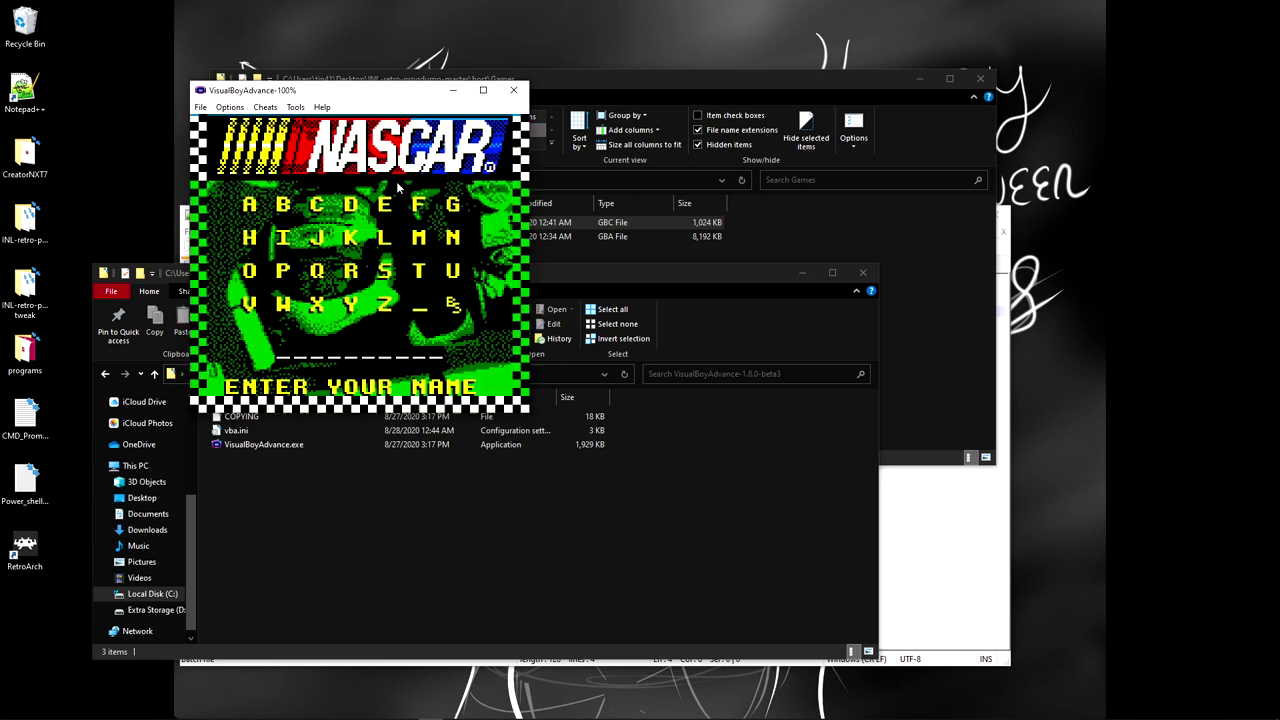
pyautogui.press('Return')
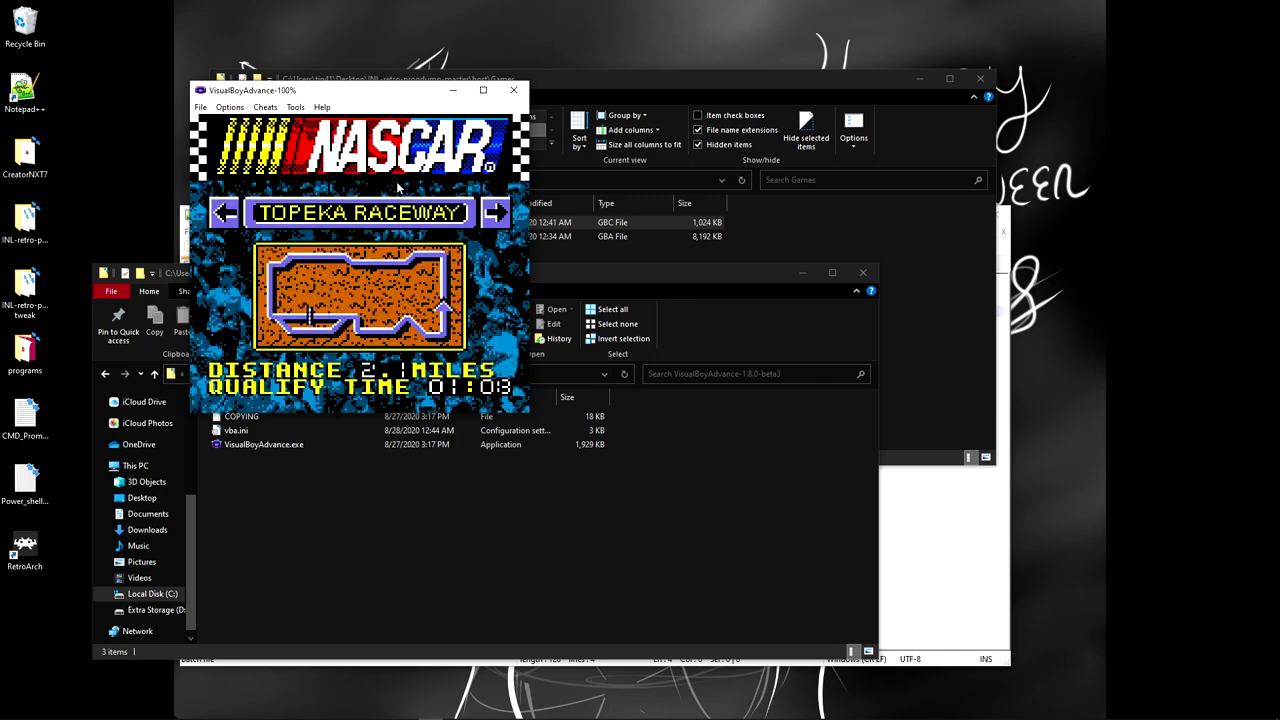
# Step: Browse the tracks to the Championship Series circuit, select it and start the qualifying run
pyautogui.press('Right')
pyautogui.press('Right')
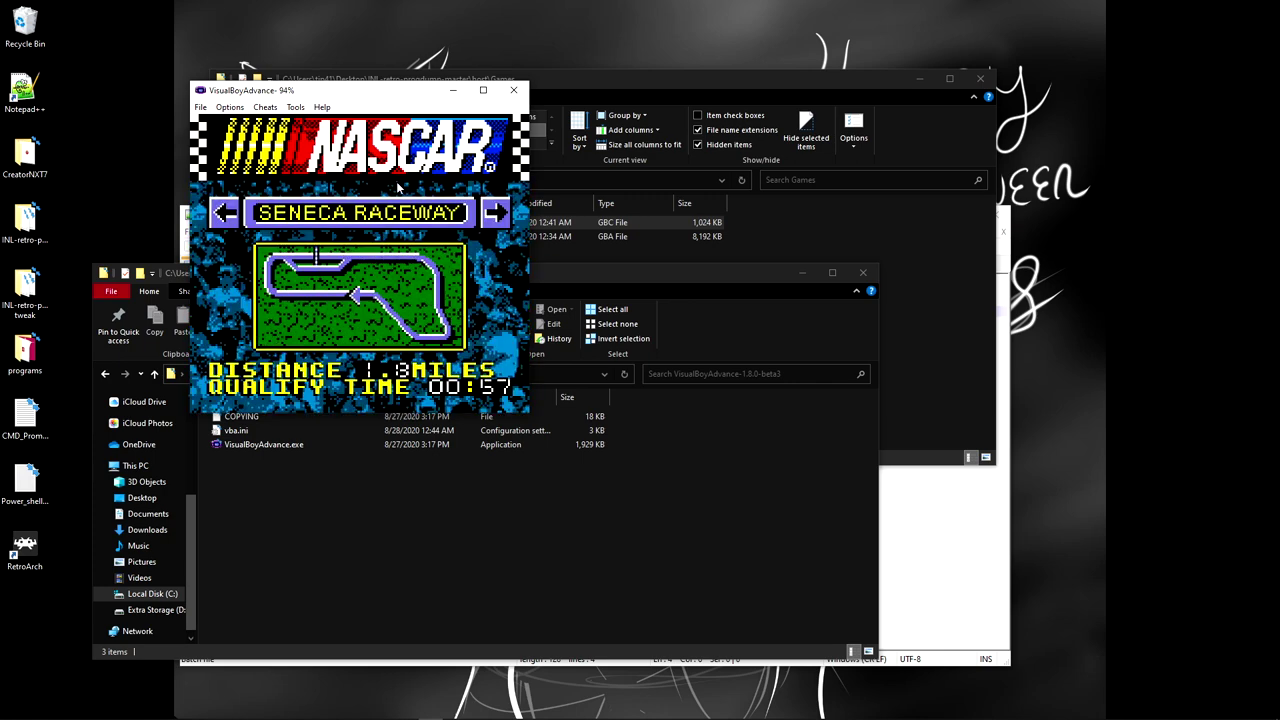
pyautogui.press('Right')
pyautogui.press('Left')
pyautogui.press('Right')
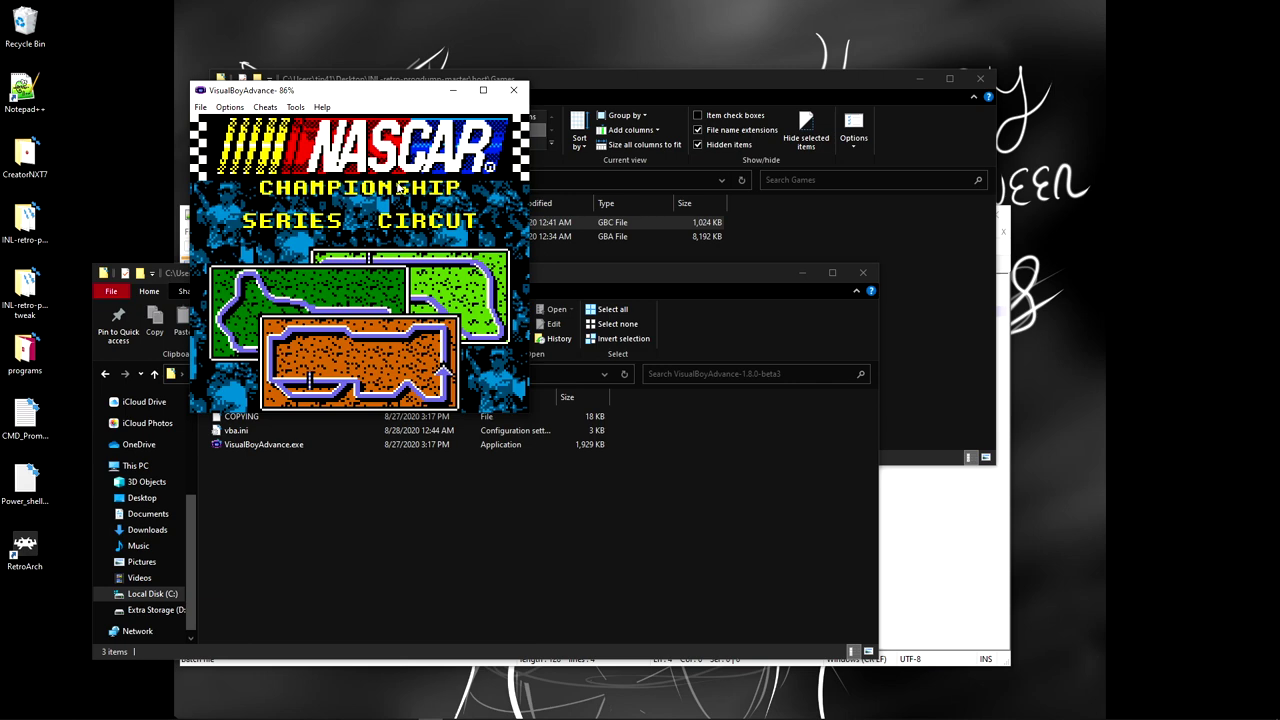
pyautogui.press('Return')
pyautogui.press('Return')
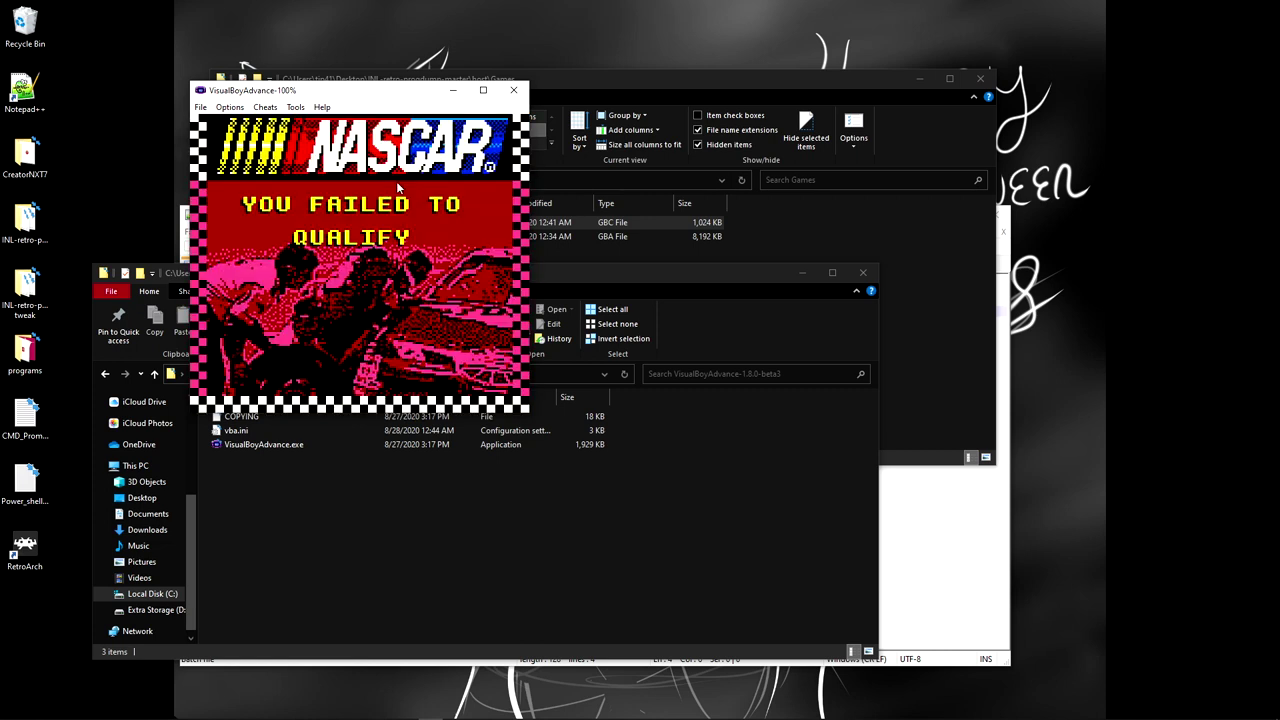
# Step: Close the VisualBoyAdvance emulator and shift the VisualBoyAdvance-1.8.0-beta3 folder window, leaving it in front of the Games window
pyautogui.click(516, 91)
pyautogui.moveTo(543, 266); pyautogui.dragTo(594, 258)
pyautogui.click(368, 223)
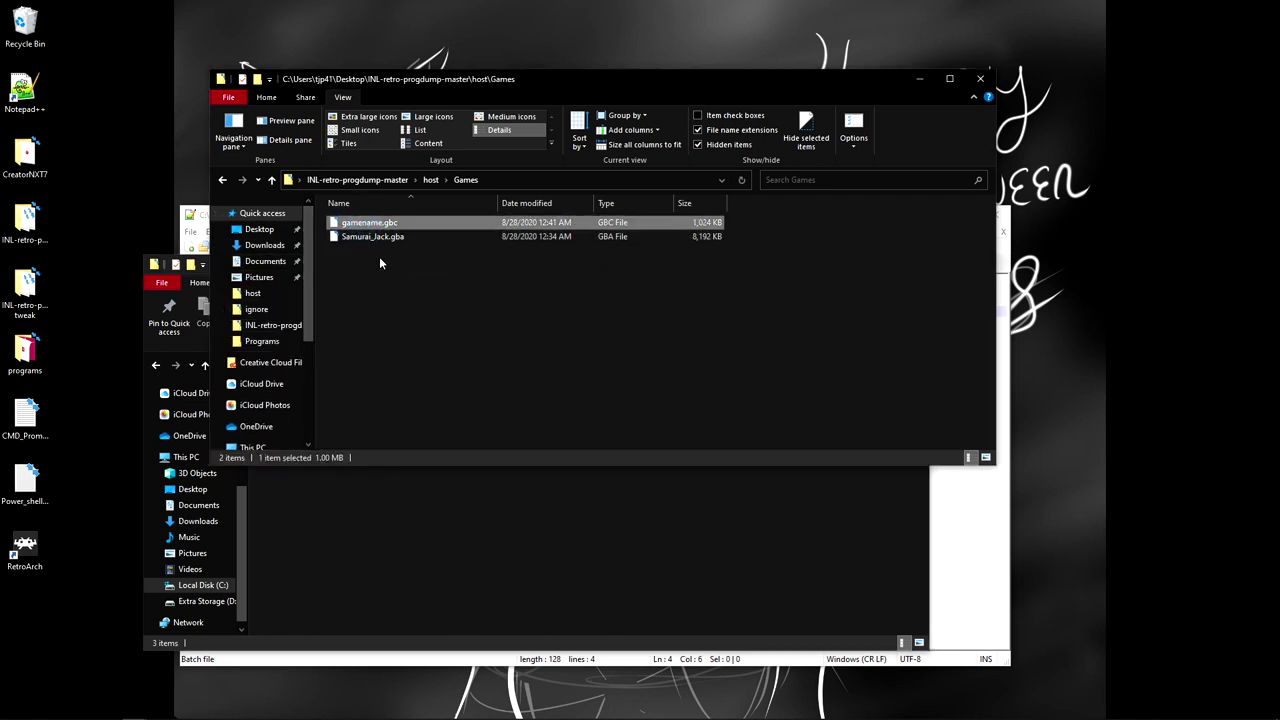
pyautogui.click(555, 588)
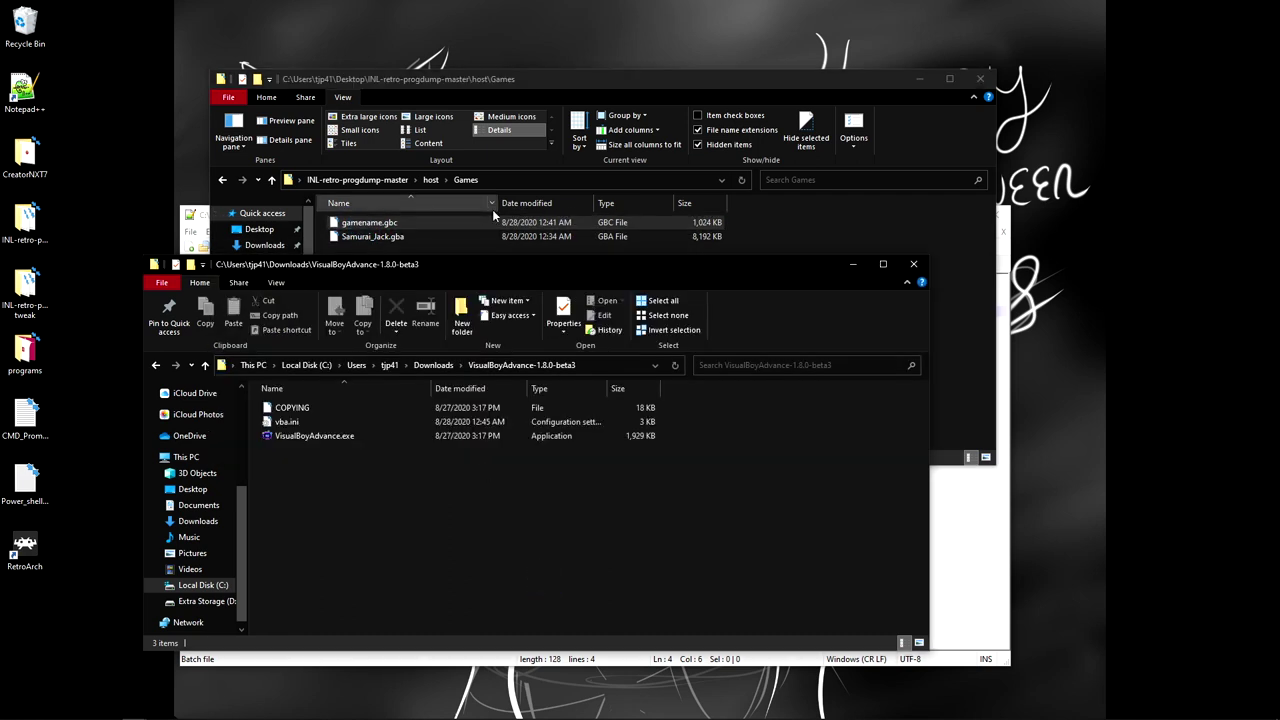
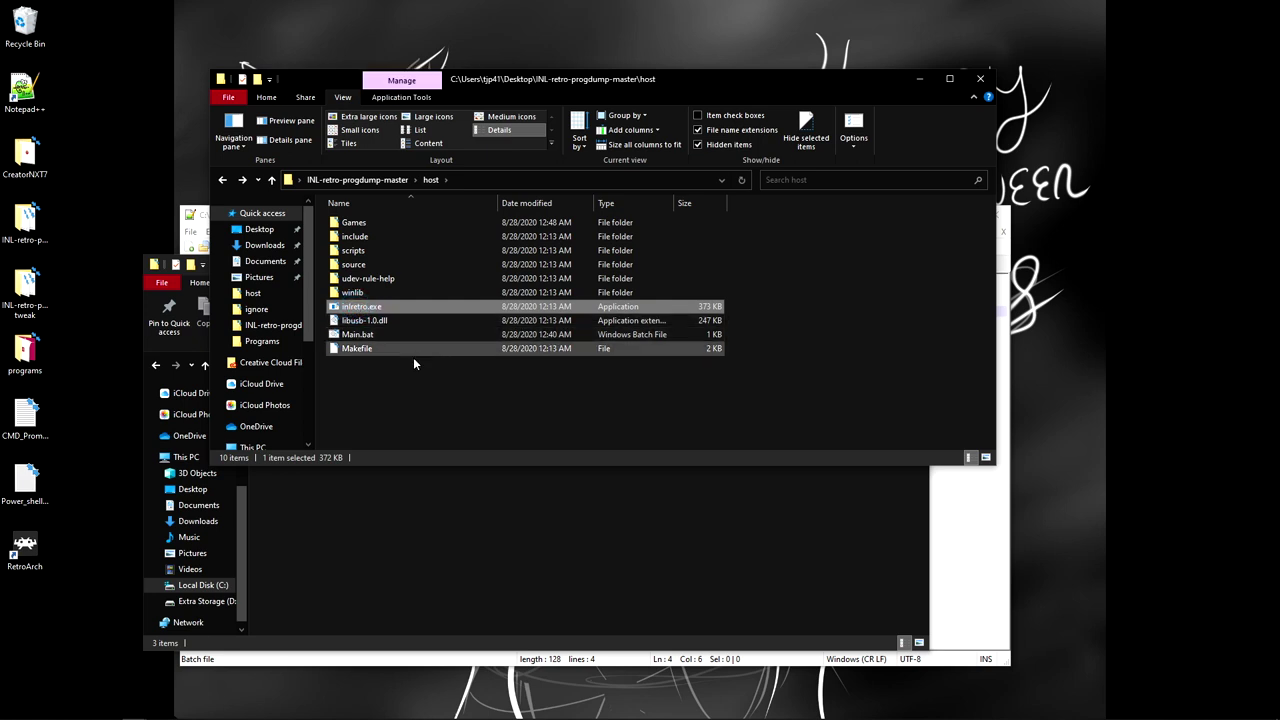
# Step: Bring Notepad++ forward, switch from Main.bat to Main_v2.bat and view the main menu code at the start of the script
pyautogui.click(405, 366)
pyautogui.click(371, 514)
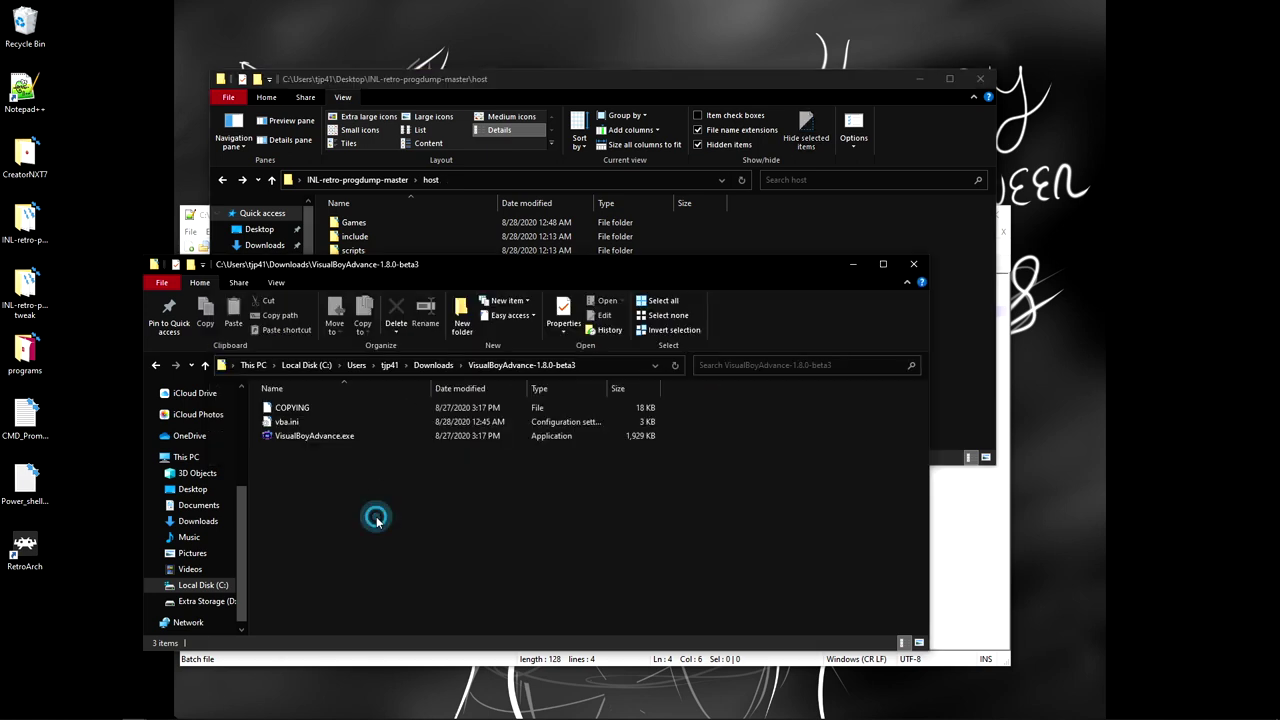
pyautogui.click(505, 70)
pyautogui.doubleClick(357, 335)
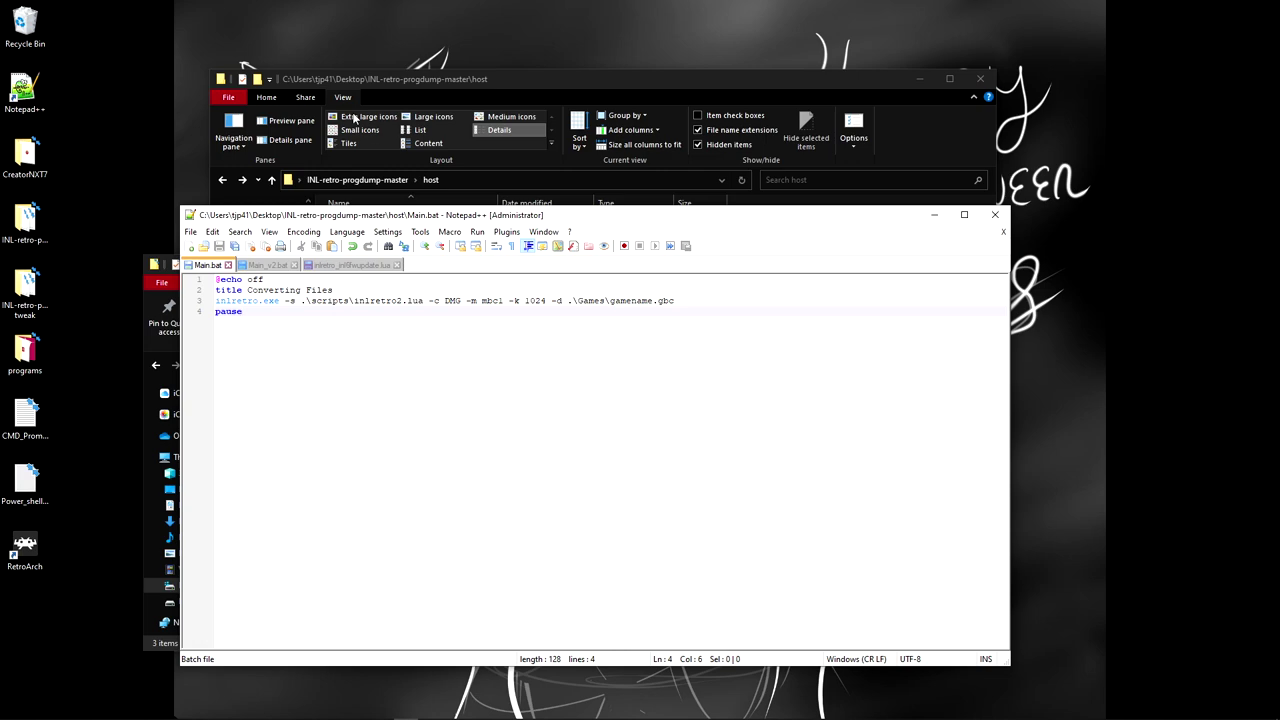
pyautogui.click(272, 265)
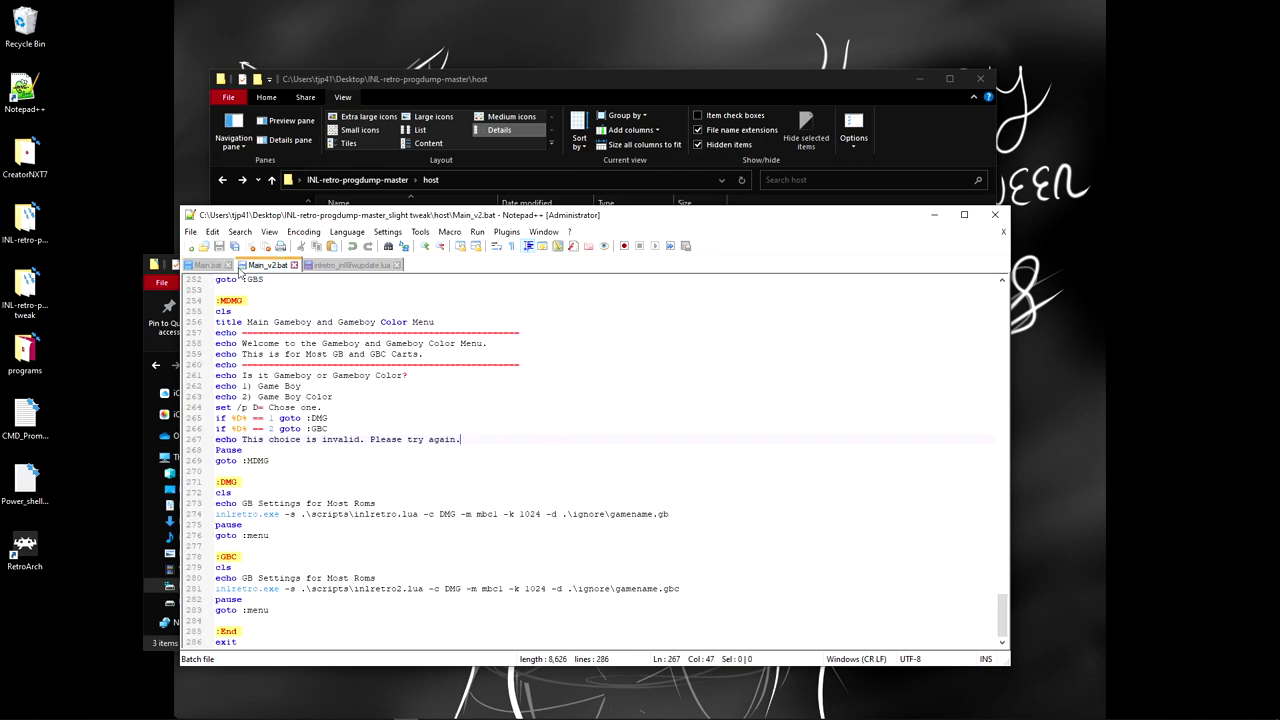
pyautogui.scroll(20, 338, 360)
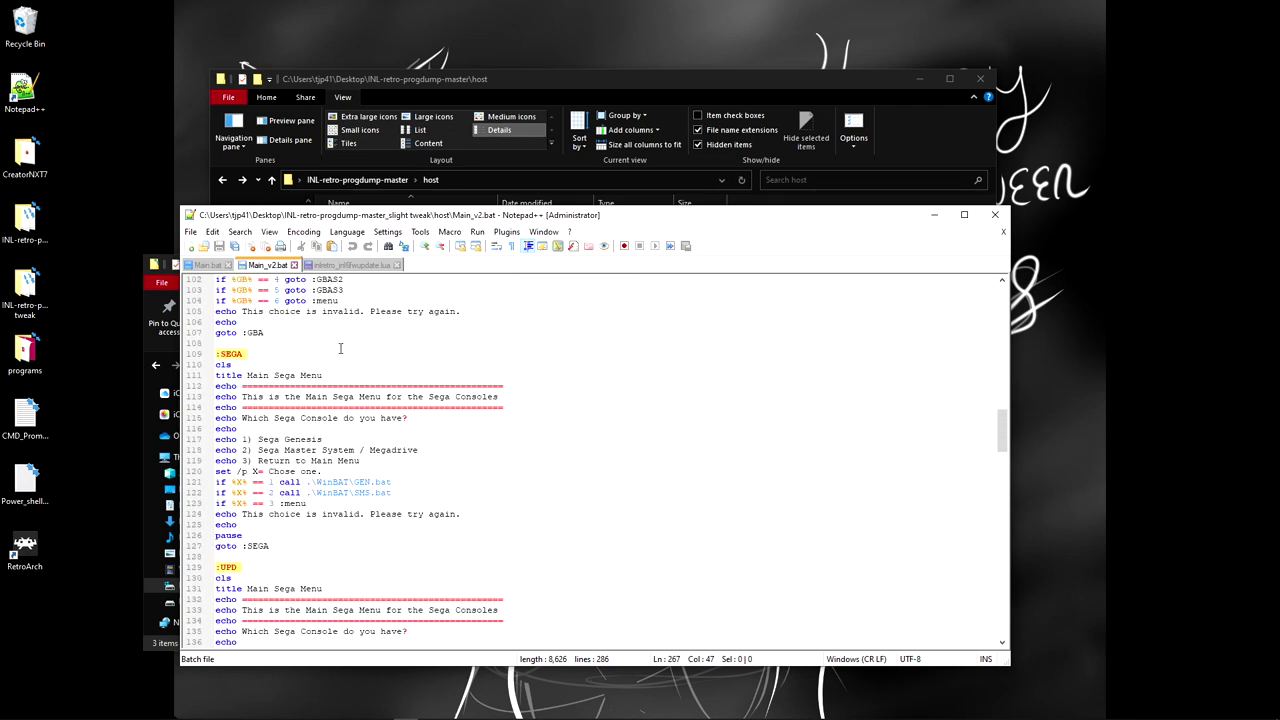
pyautogui.scroll(20, 340, 350)
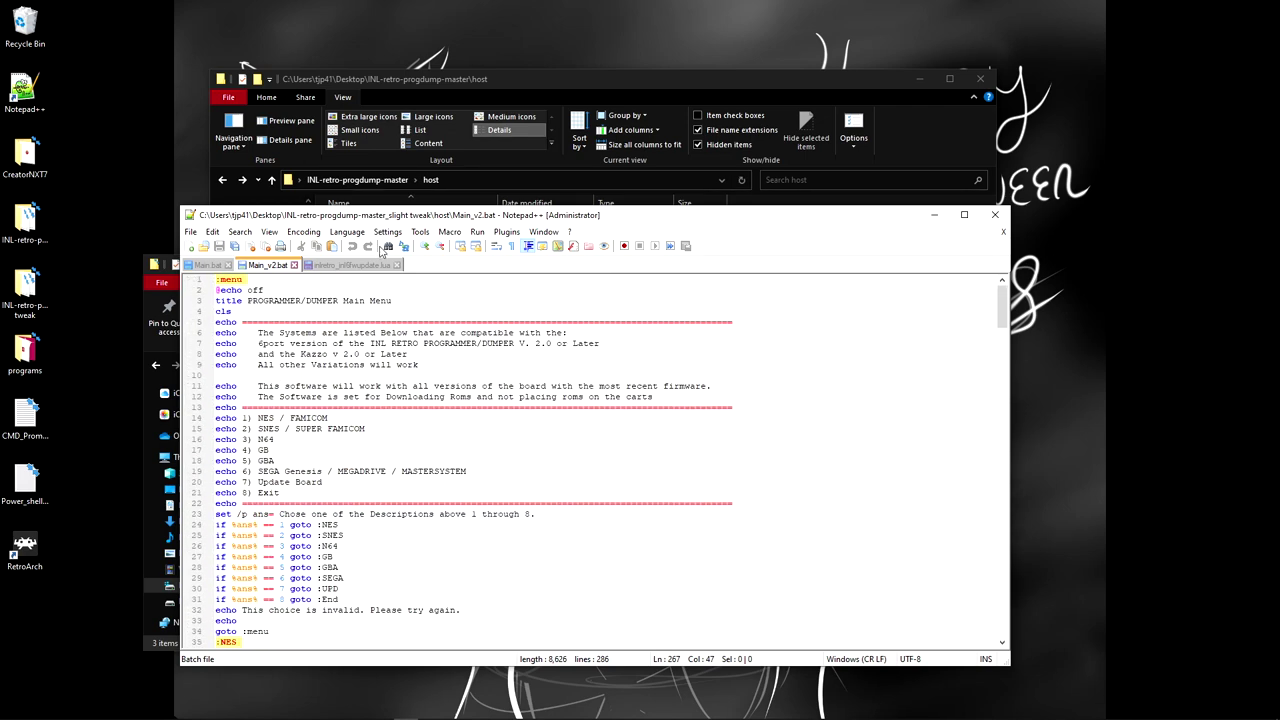
# Step: Run Main_v2.bat from the slight tweak host folder to view its console menu, then close the console and minimize that folder
pyautogui.click(143, 323)
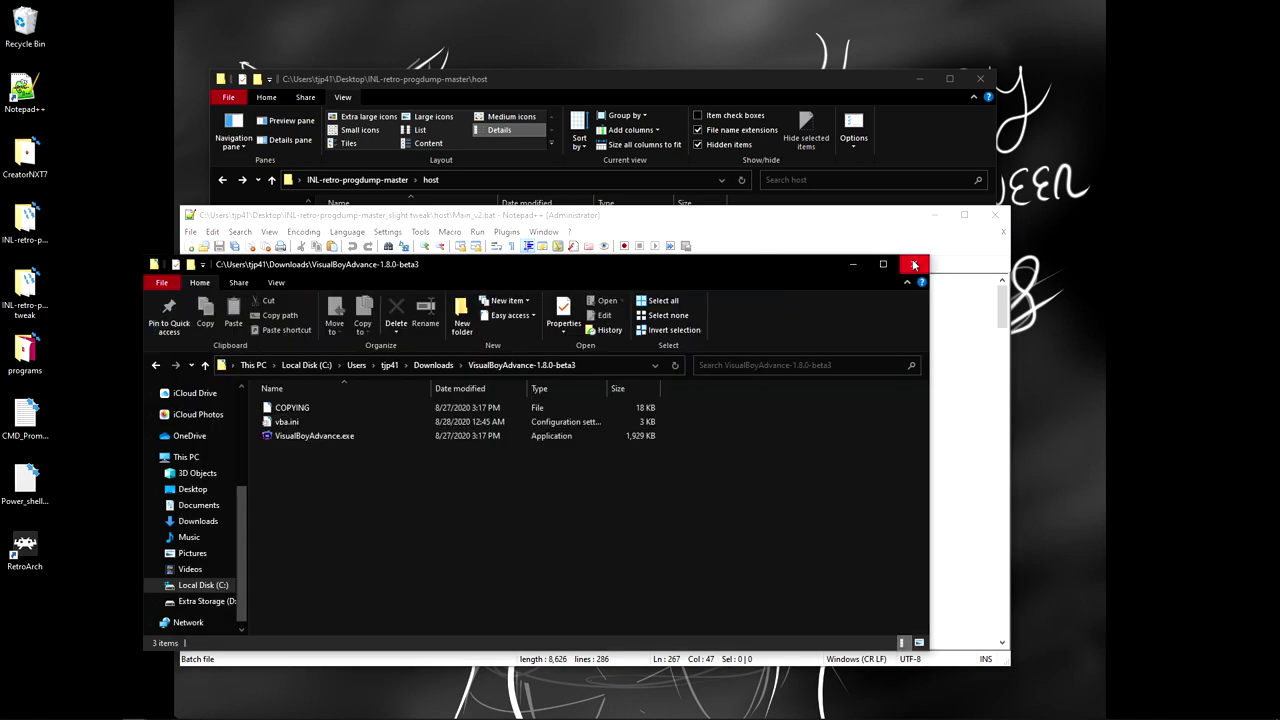
pyautogui.click(868, 82)
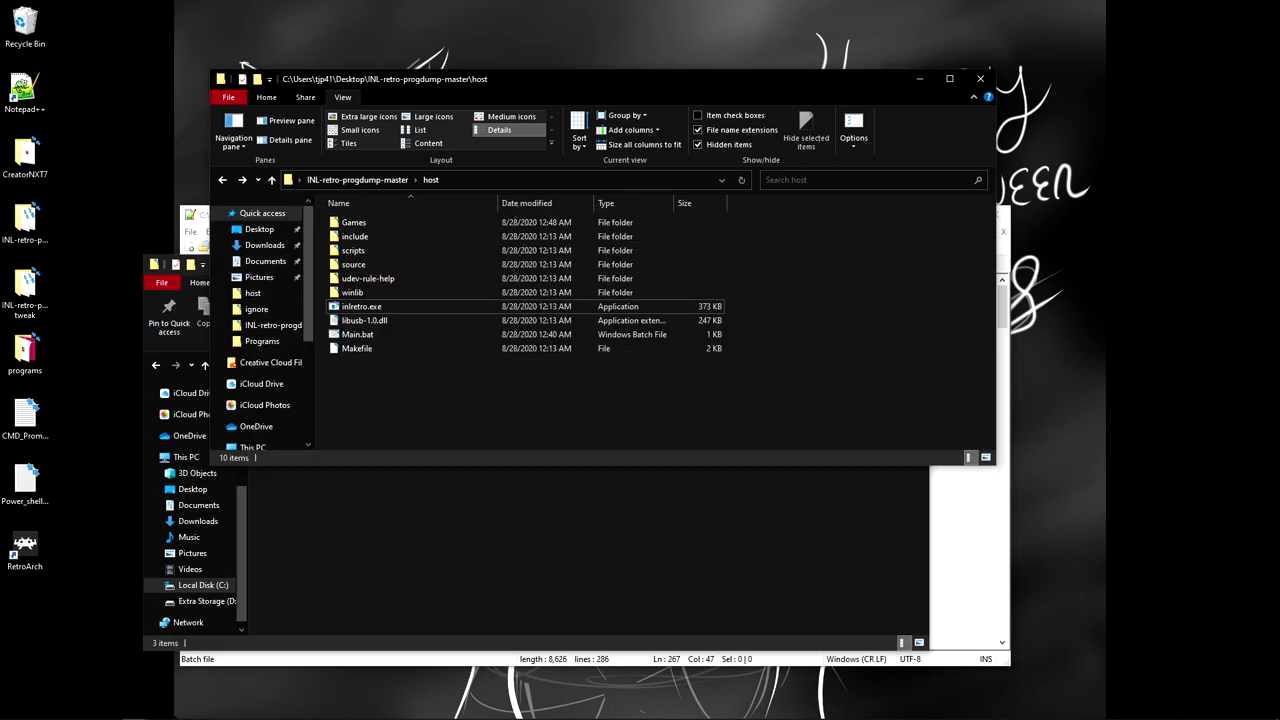
pyautogui.moveTo(130, 715)
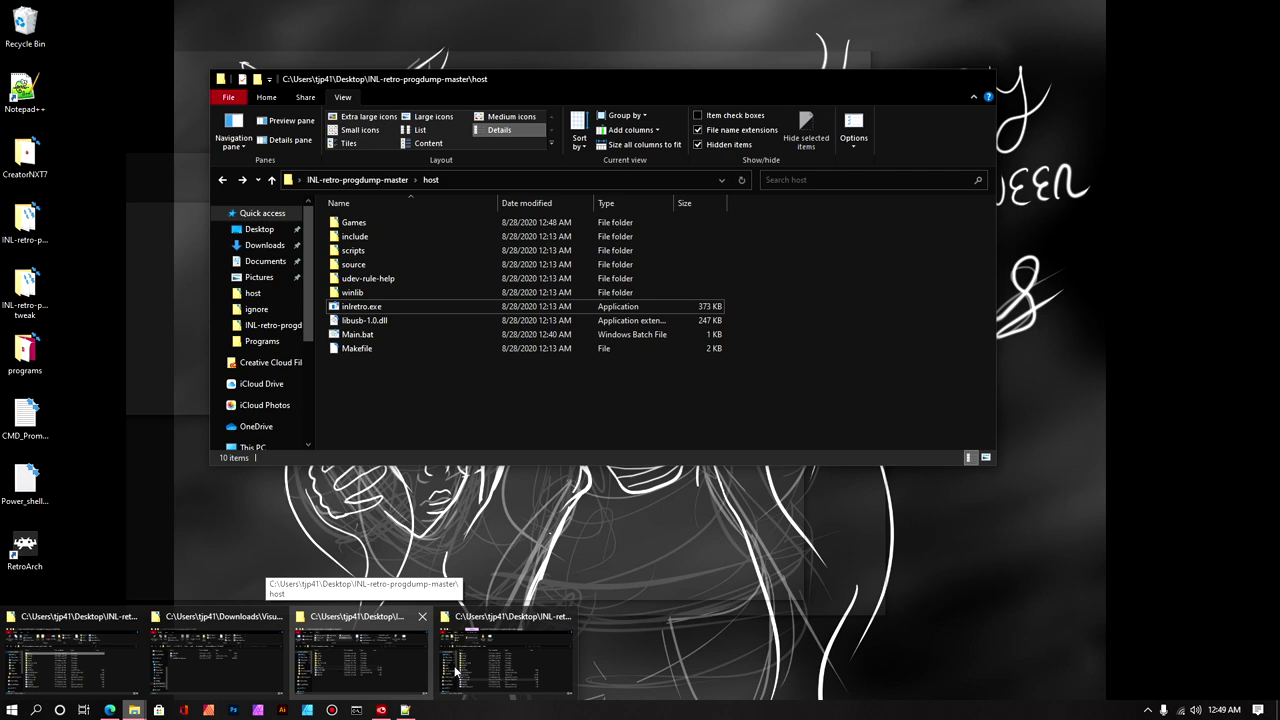
pyautogui.click(490, 668)
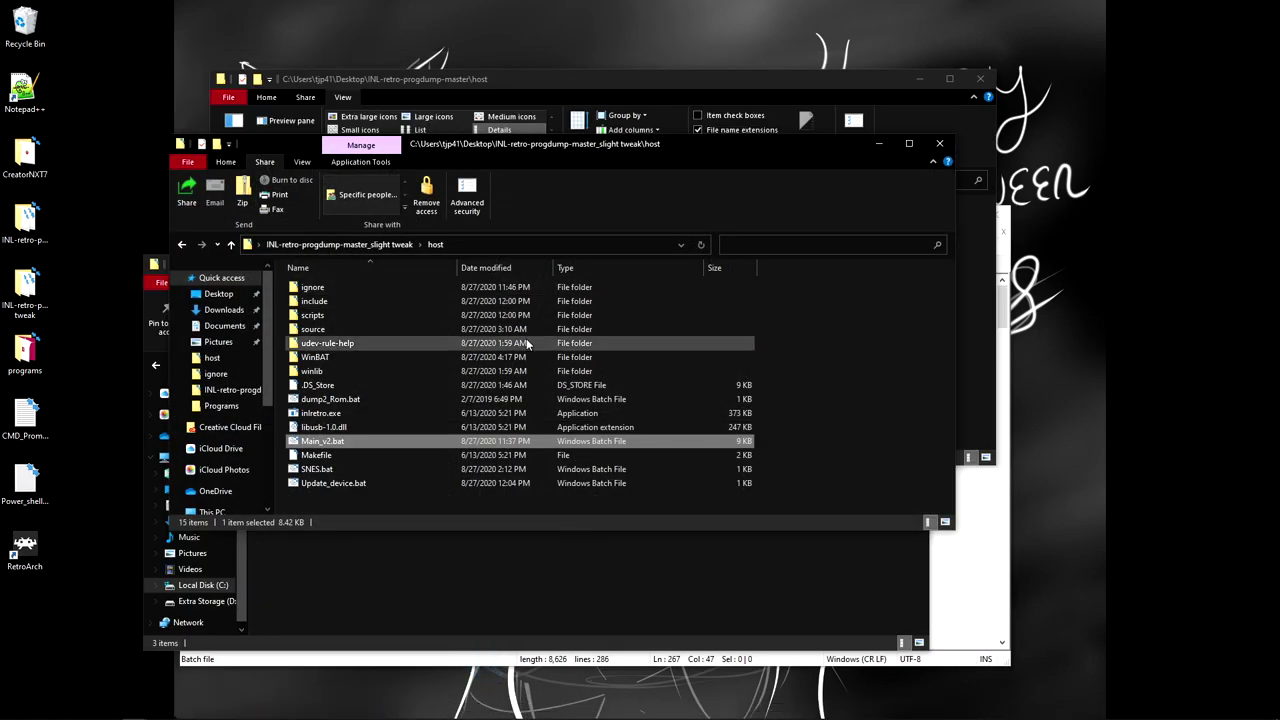
pyautogui.doubleClick(306, 441)
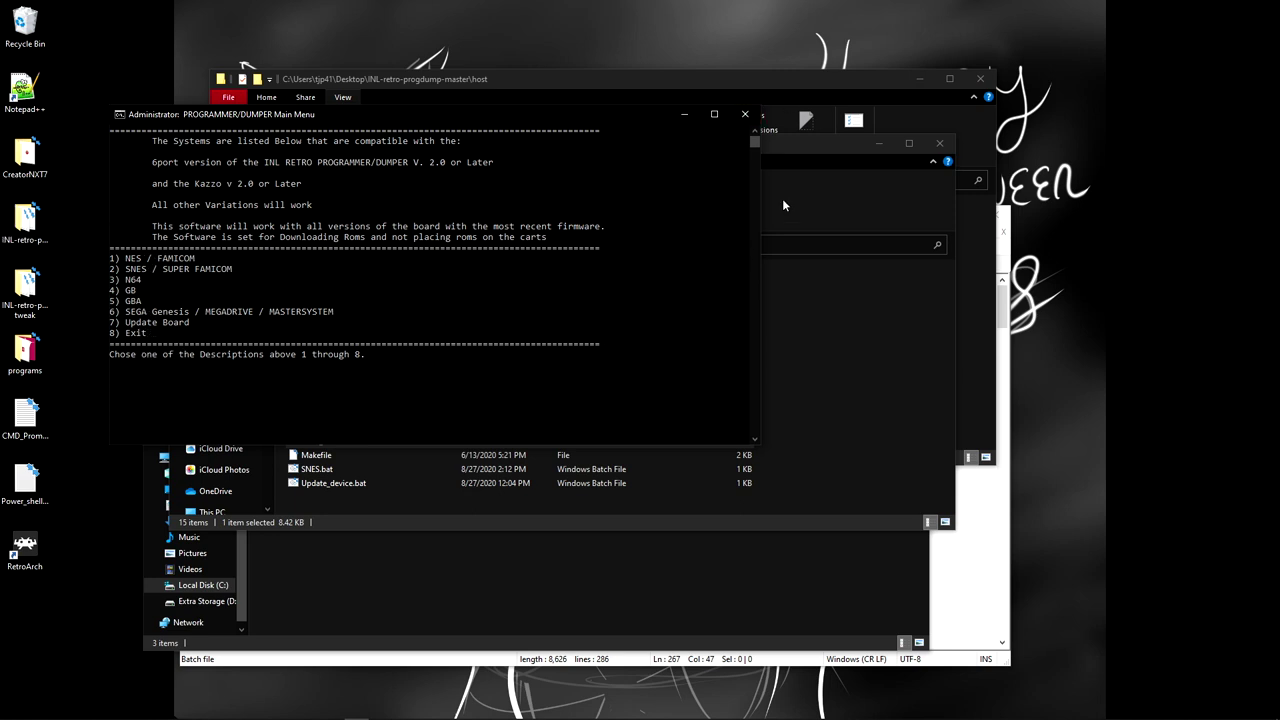
pyautogui.click(746, 117)
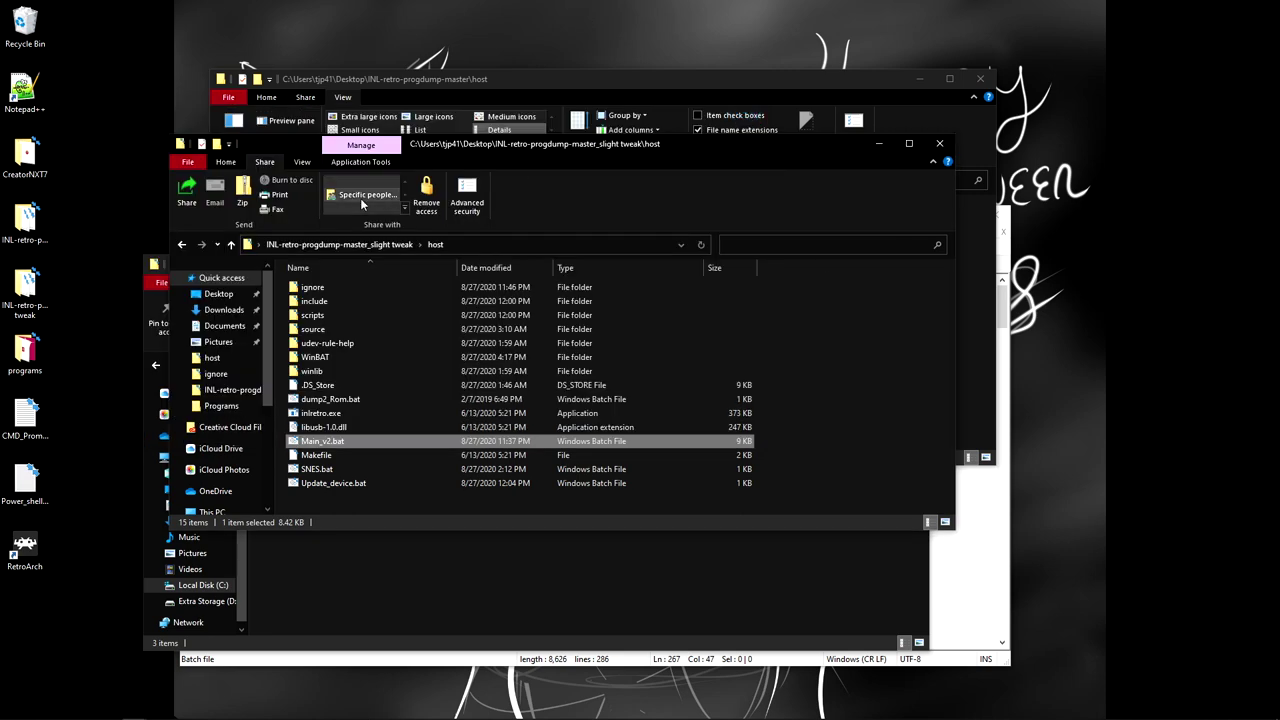
pyautogui.click(886, 145)
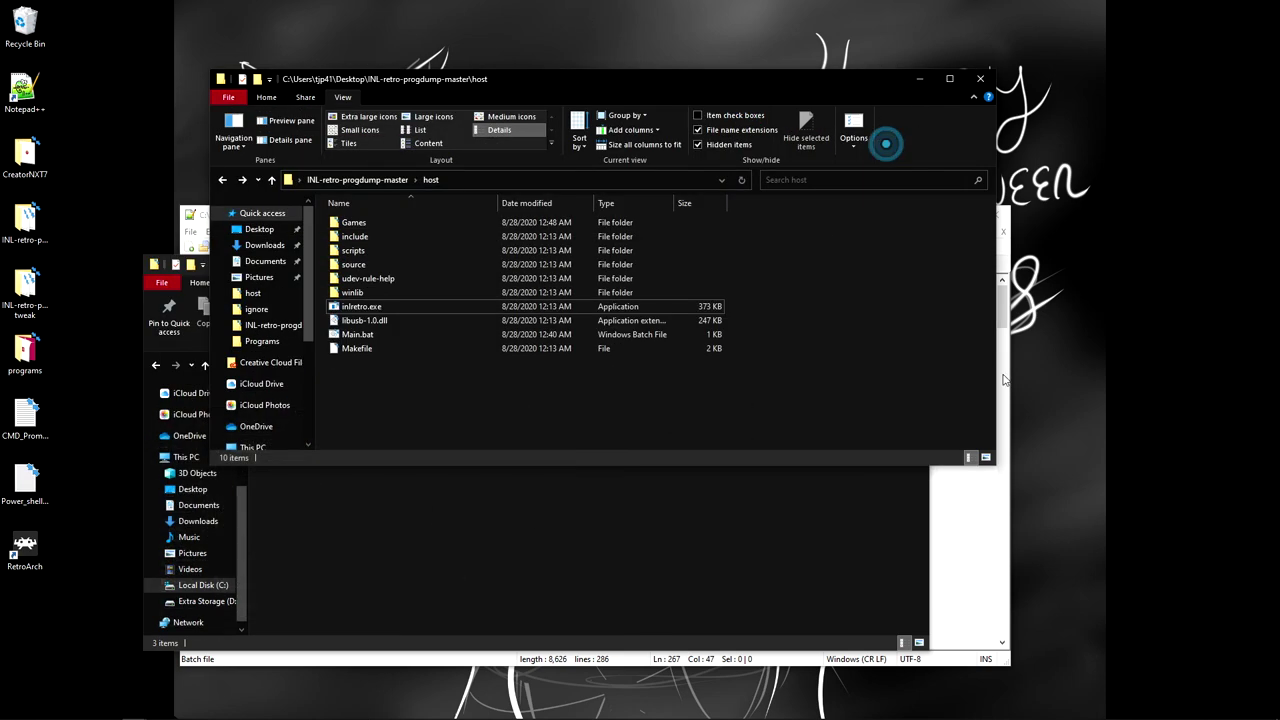
# Step: Return to Main_v2.bat in Notepad++ and highlight the :menu label and the goto :menu line that loops back to it
pyautogui.click(940, 545)
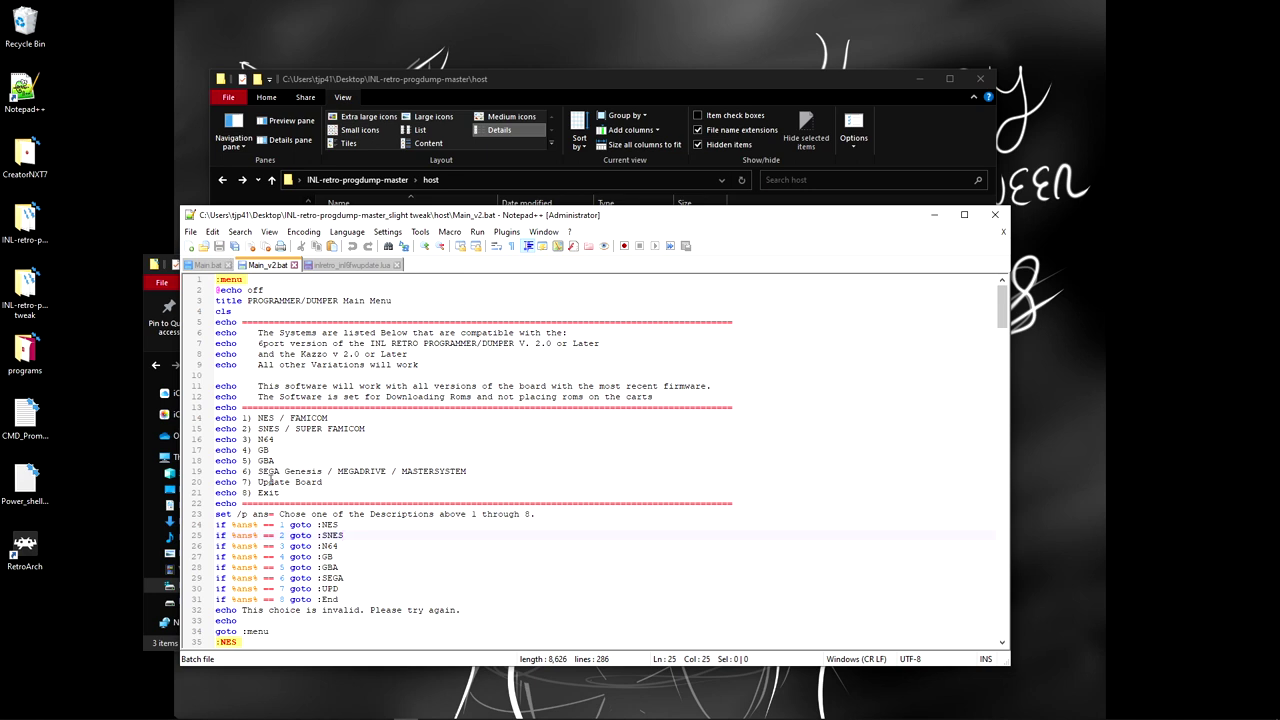
pyautogui.scroll(-3, 270, 481)
pyautogui.scroll(3, 274, 465)
pyautogui.moveTo(216, 280); pyautogui.dragTo(271, 284)
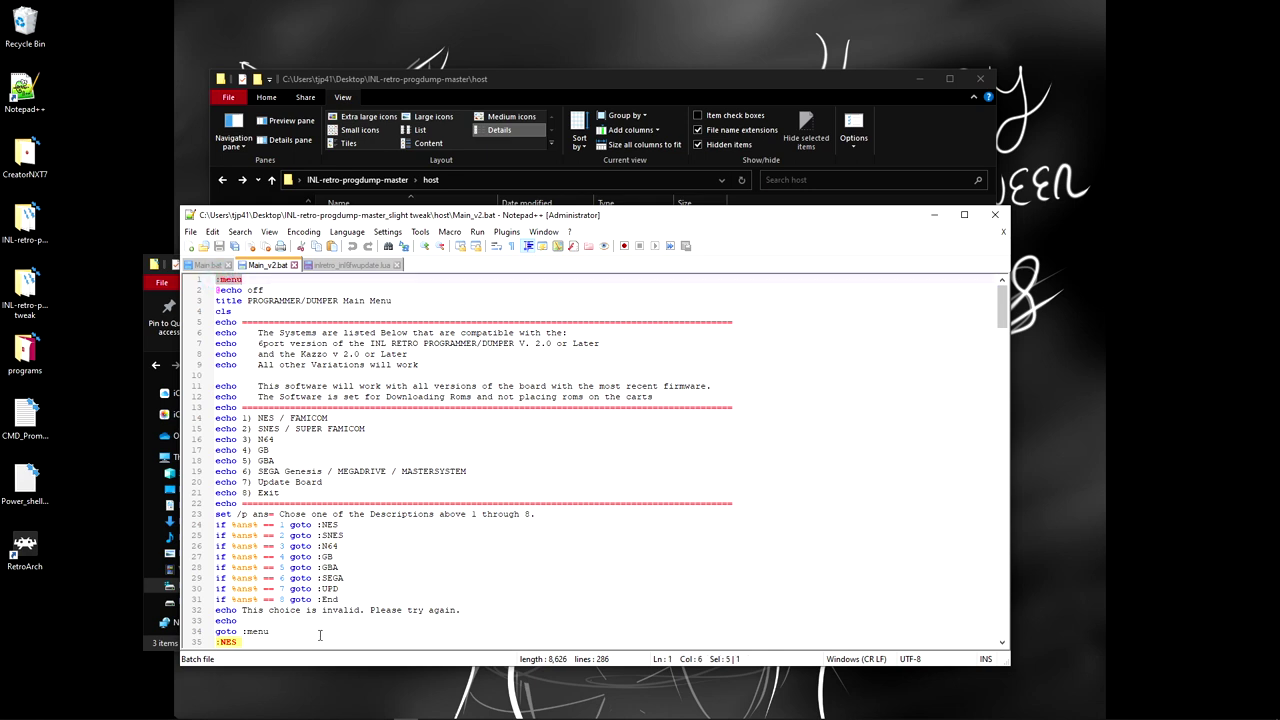
pyautogui.moveTo(275, 632); pyautogui.dragTo(212, 632)
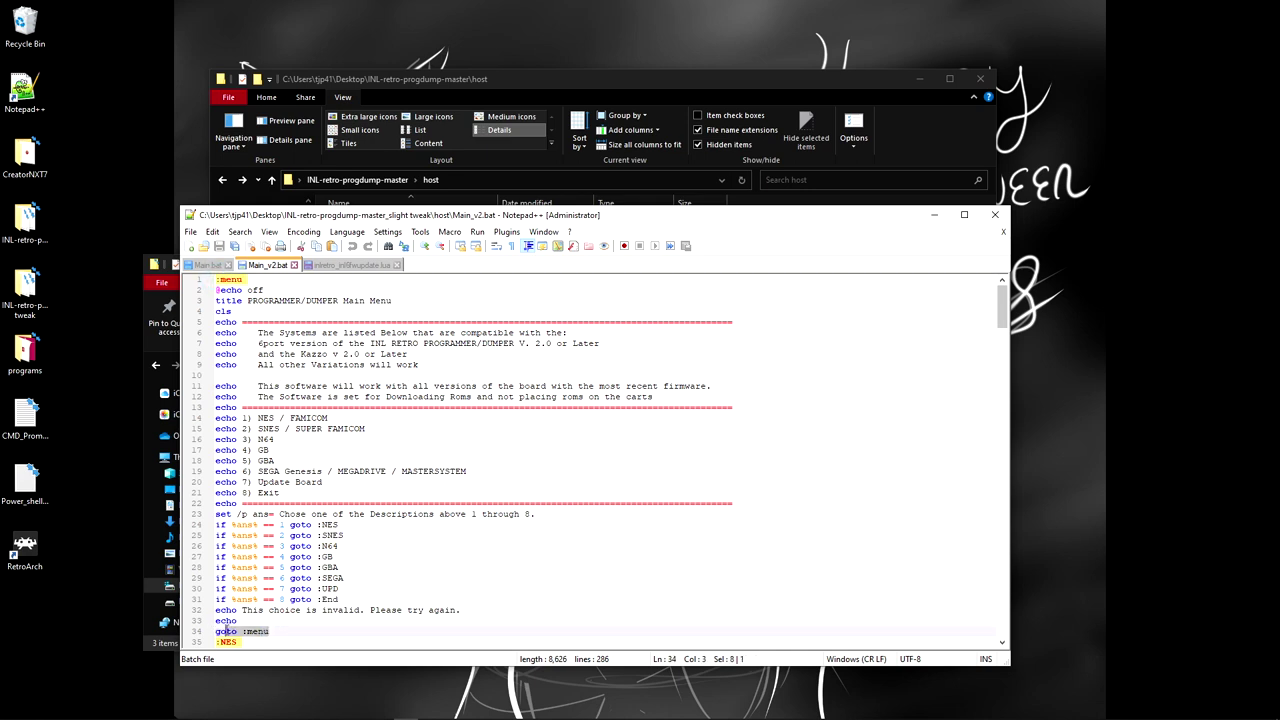
pyautogui.moveTo(296, 632); pyautogui.dragTo(222, 621)
# Step: Examine the numbered console options and the if %ans% lines that send each answer from 1 to 8 to its label
pyautogui.click(267, 418)
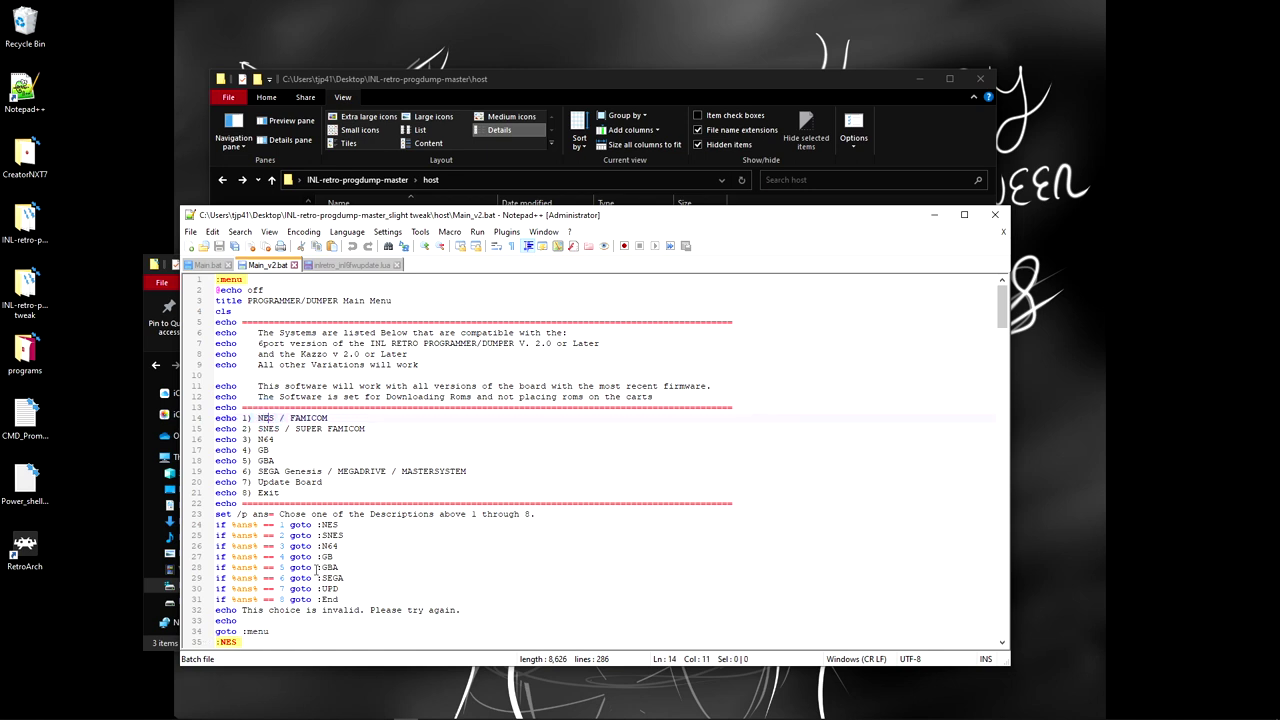
pyautogui.moveTo(216, 524); pyautogui.dragTo(310, 609)
pyautogui.click(360, 558)
pyautogui.moveTo(339, 524); pyautogui.dragTo(322, 526)
pyautogui.click(345, 557)
pyautogui.moveTo(288, 524); pyautogui.dragTo(281, 526)
pyautogui.click(278, 546)
pyautogui.click(286, 599)
# Step: Go to the end of Main_v2.bat and highlight the :End label with its exit command
pyautogui.scroll(-20, 410, 521)
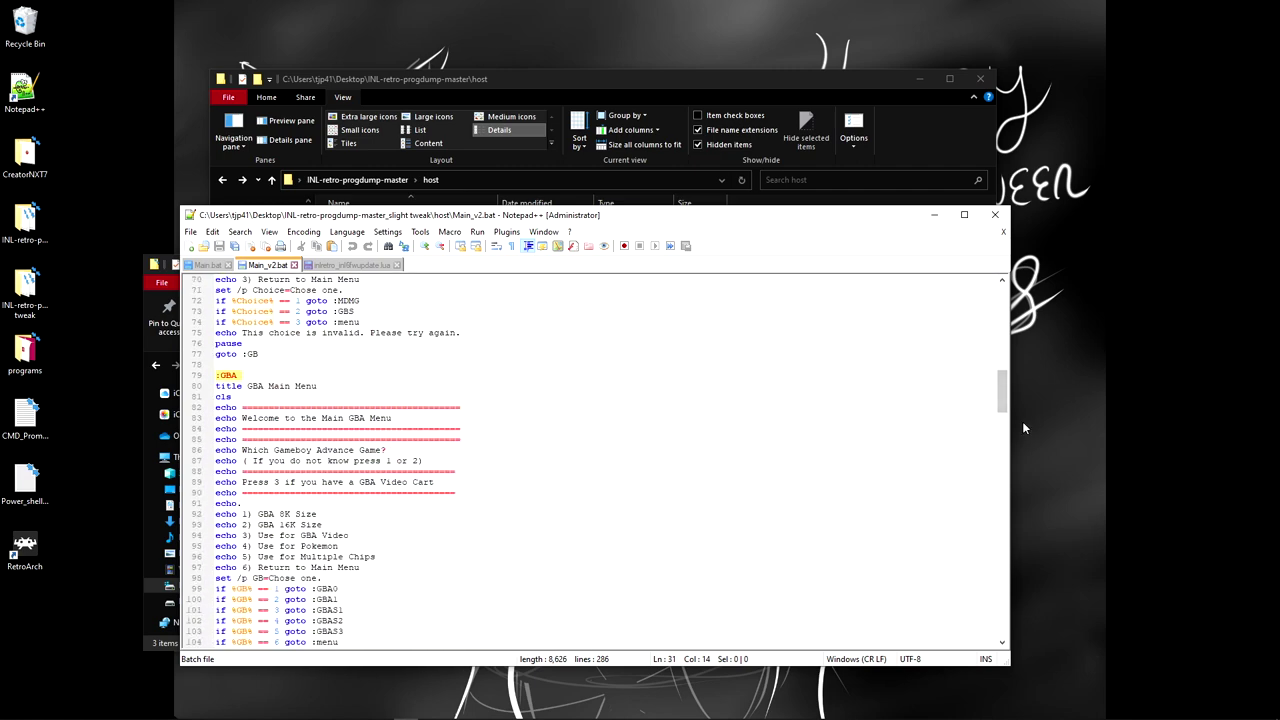
pyautogui.moveTo(1001, 392); pyautogui.dragTo(1001, 615)
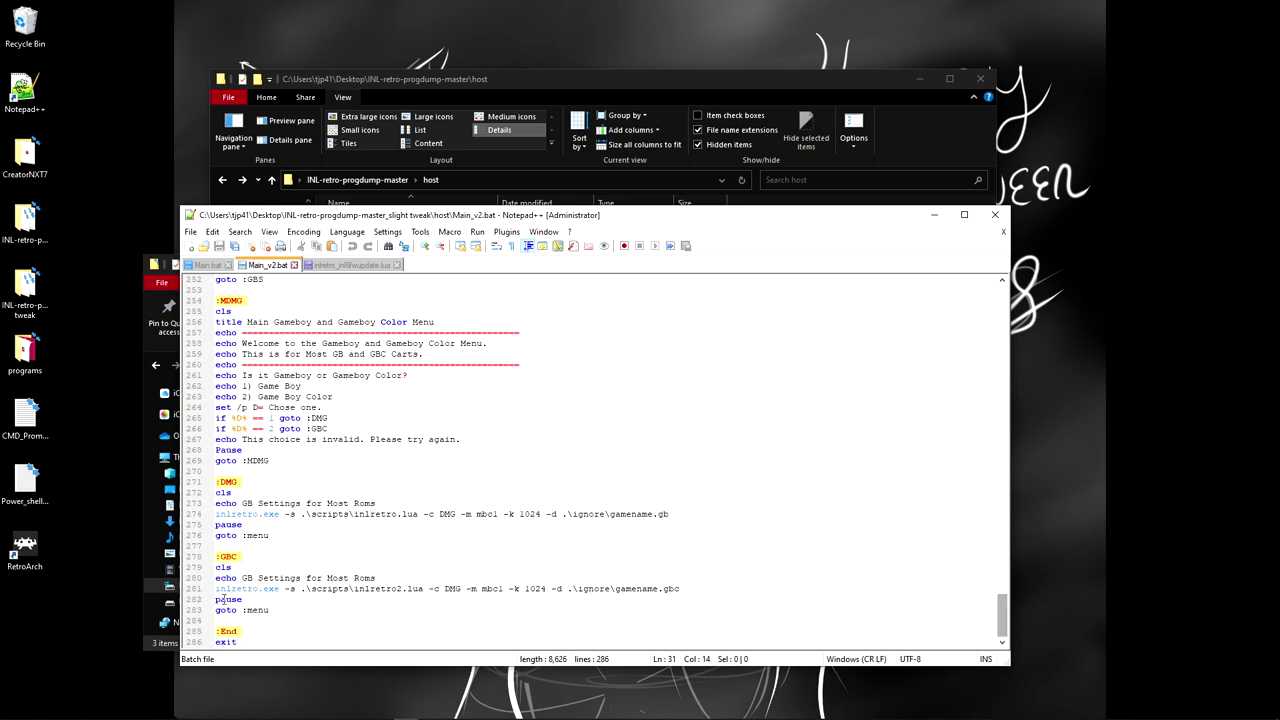
pyautogui.moveTo(262, 645); pyautogui.dragTo(217, 633)
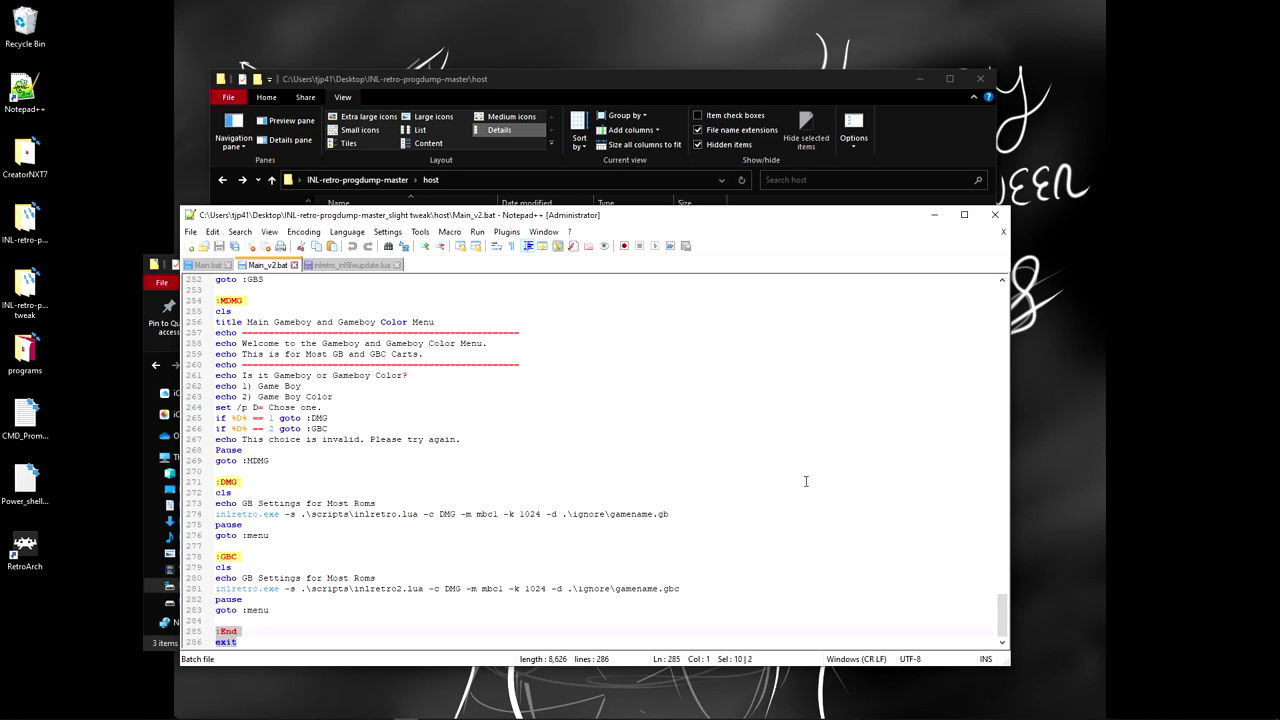
pyautogui.click(598, 471)
pyautogui.scroll(1, 598, 471)
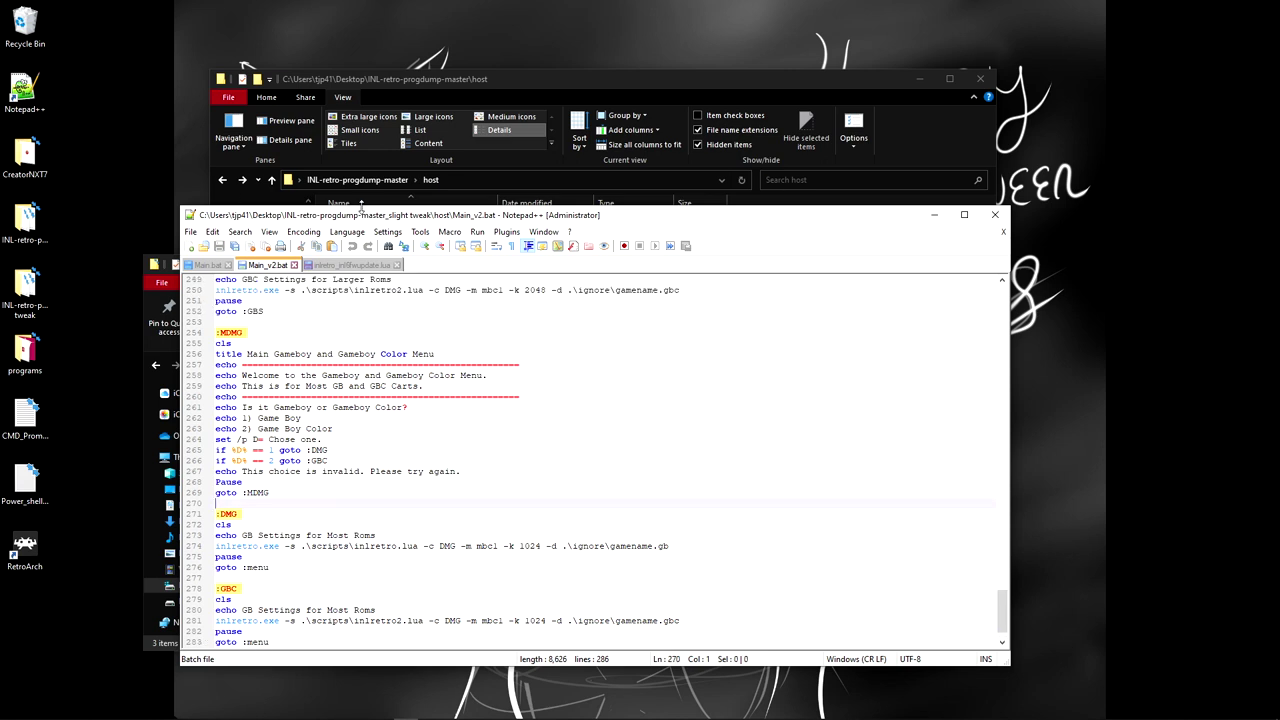
# Step: Compare the short Main.bat script with Main_v2.bat by switching between the two files, finishing on Main_v2.bat
pyautogui.click(200, 265)
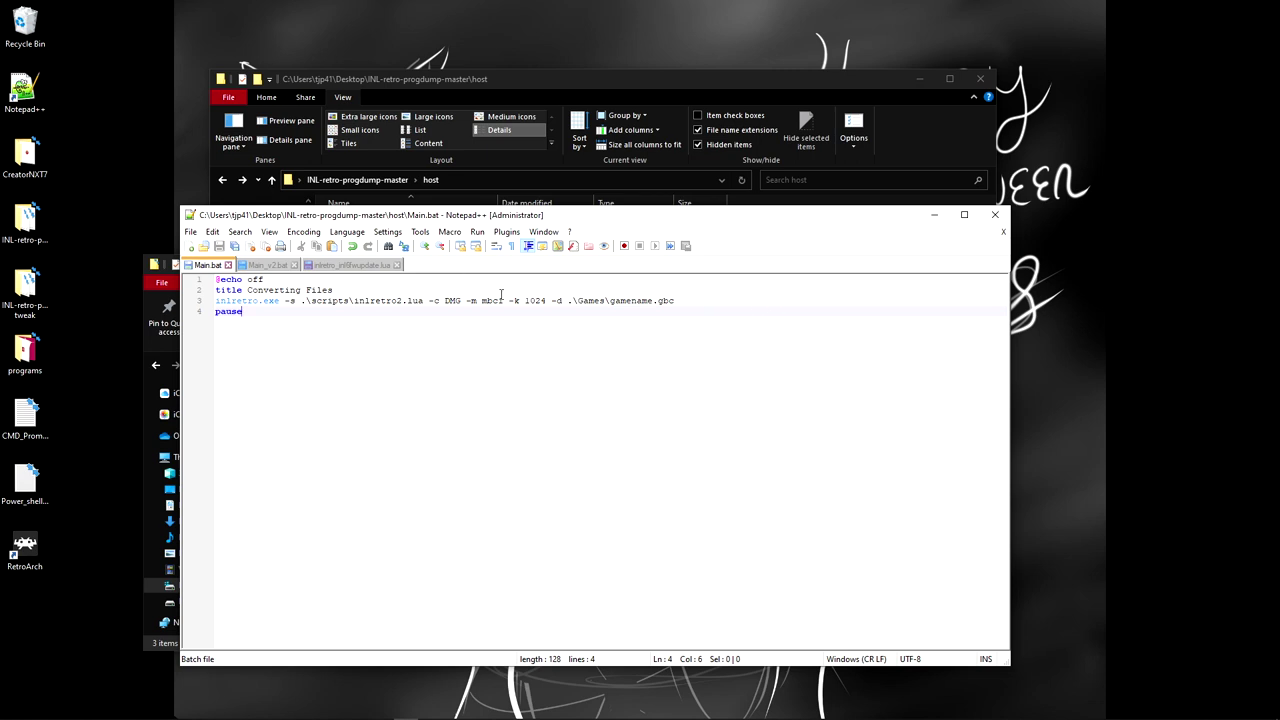
pyautogui.click(266, 265)
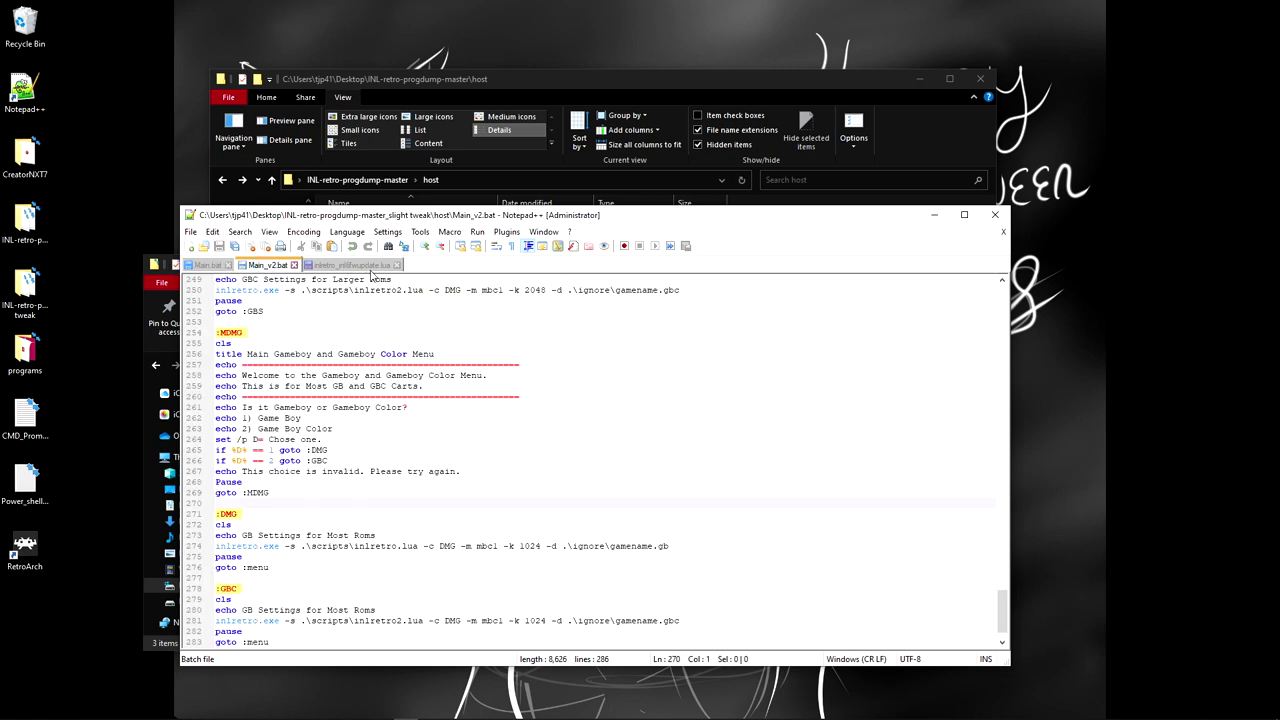
pyautogui.click(210, 265)
pyautogui.click(275, 264)
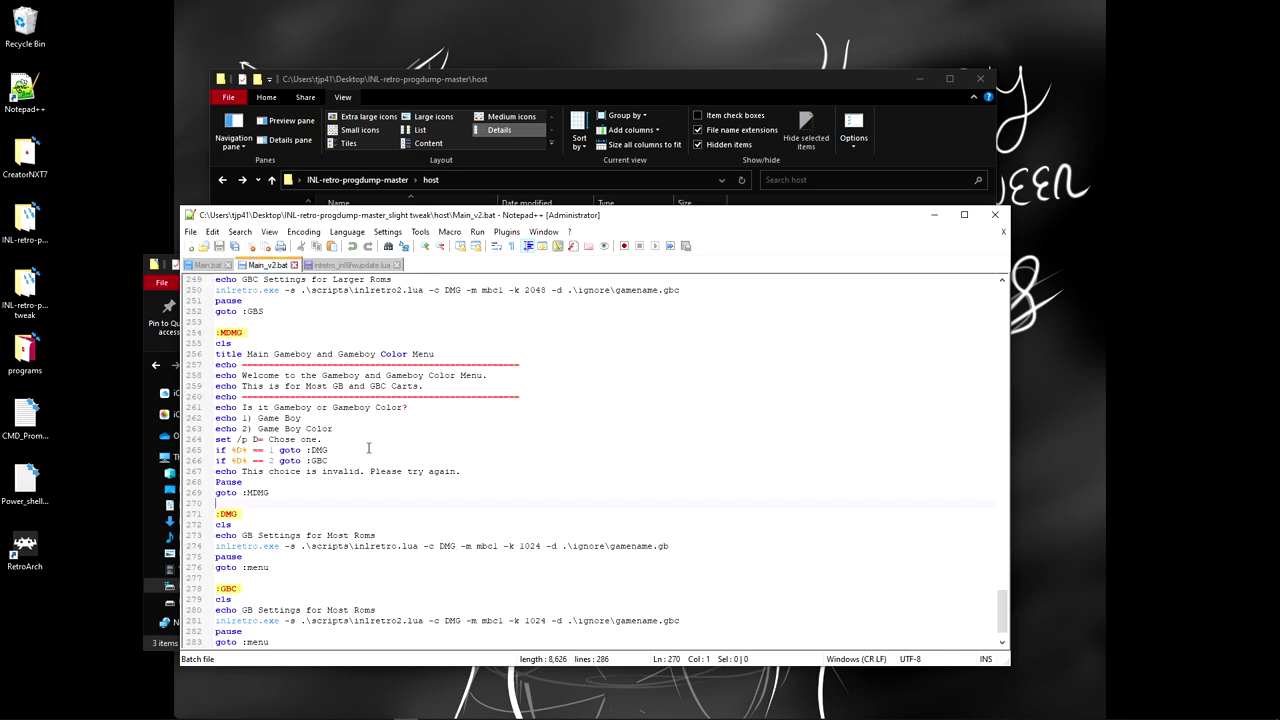
# Step: Review the Game Boy and GBA sections of Main_v2.bat and highlight the WinBAT\GEN.bat call in the :SEGA section
pyautogui.scroll(-1, 316, 422)
pyautogui.scroll(13, 316, 422)
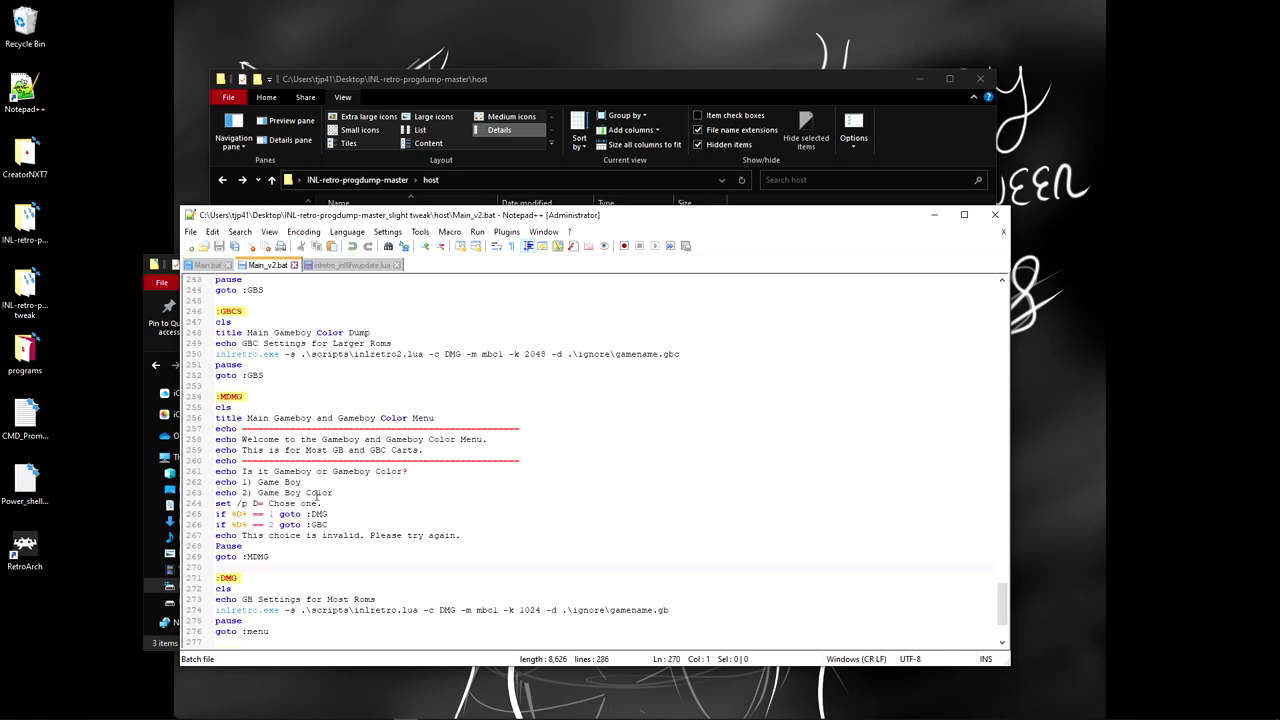
pyautogui.scroll(-17, 297, 483)
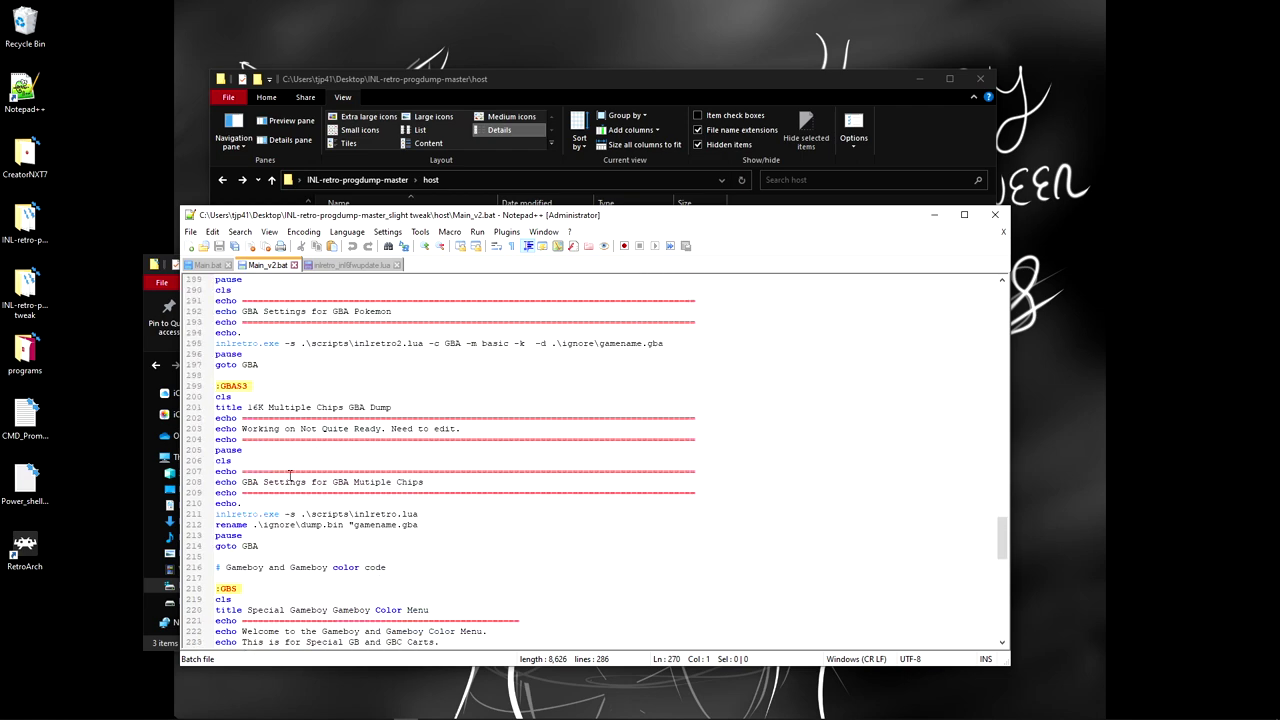
pyautogui.scroll(20, 286, 471)
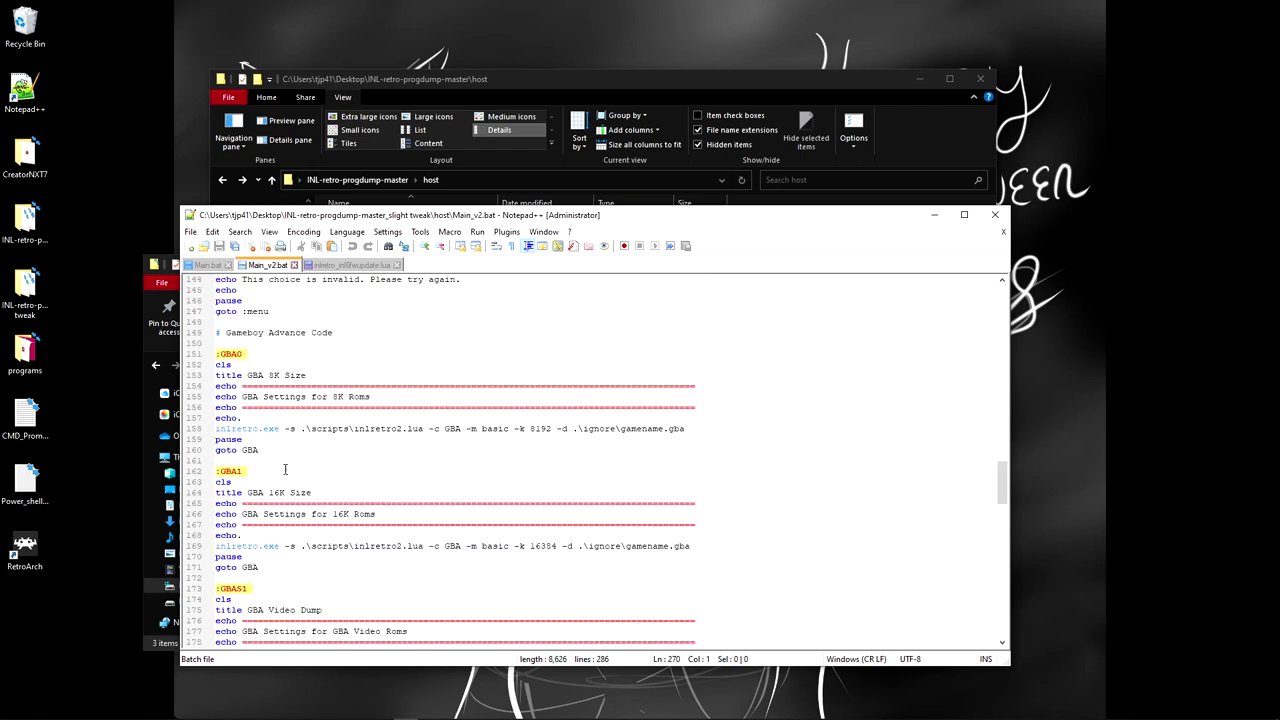
pyautogui.scroll(14, 285, 467)
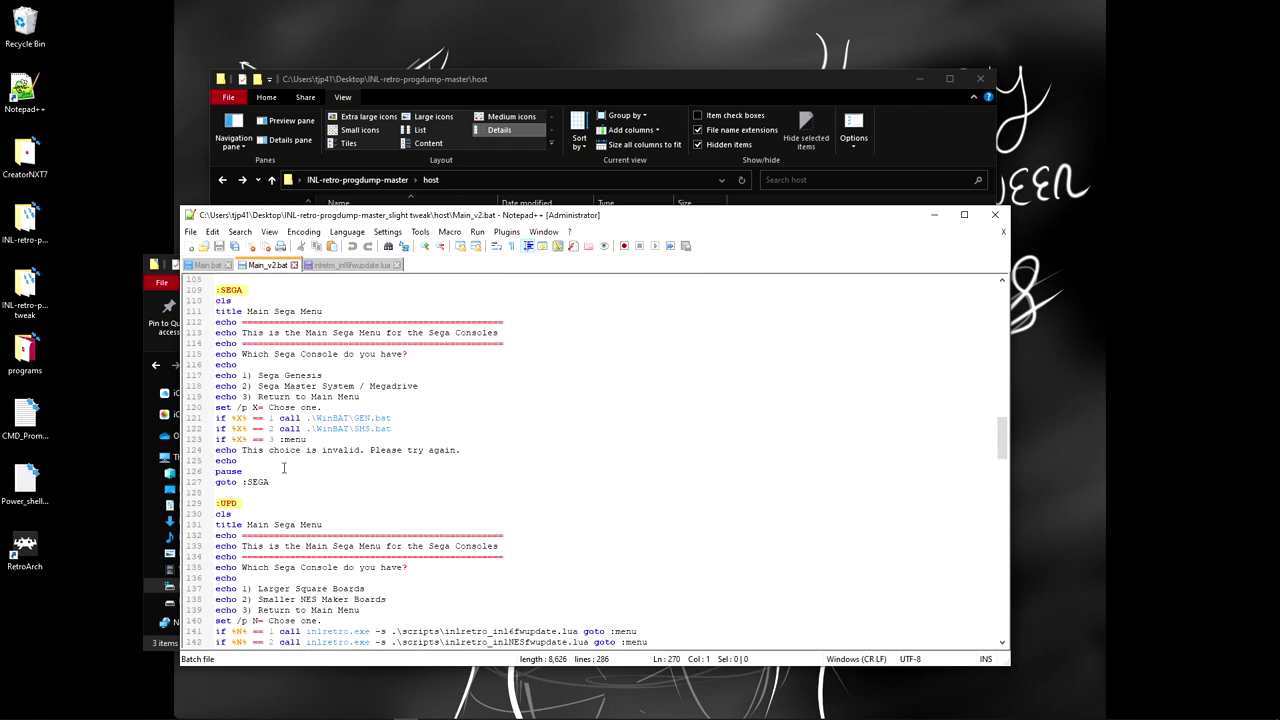
pyautogui.scroll(2, 284, 467)
pyautogui.scroll(-5, 282, 467)
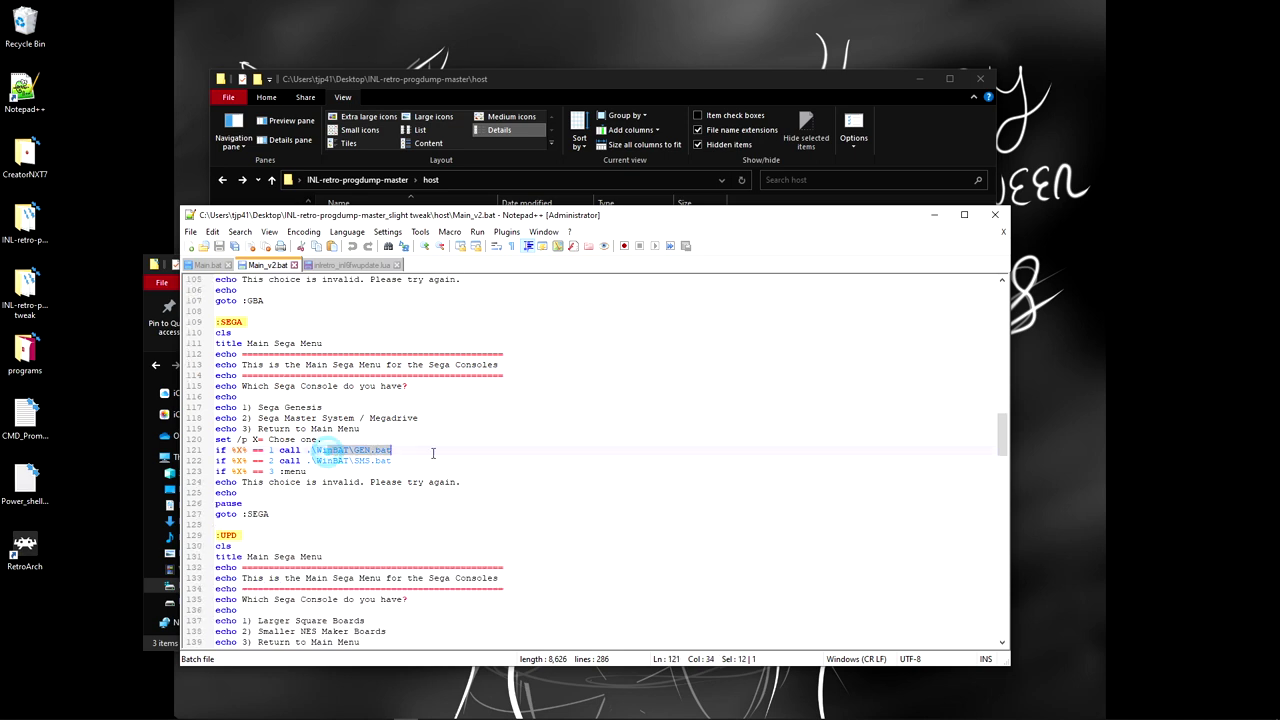
pyautogui.click(392, 461)
# Step: Open the WinBAT folder inside the host folder of INL-retro-progdump-master_slight tweak
pyautogui.click(678, 77)
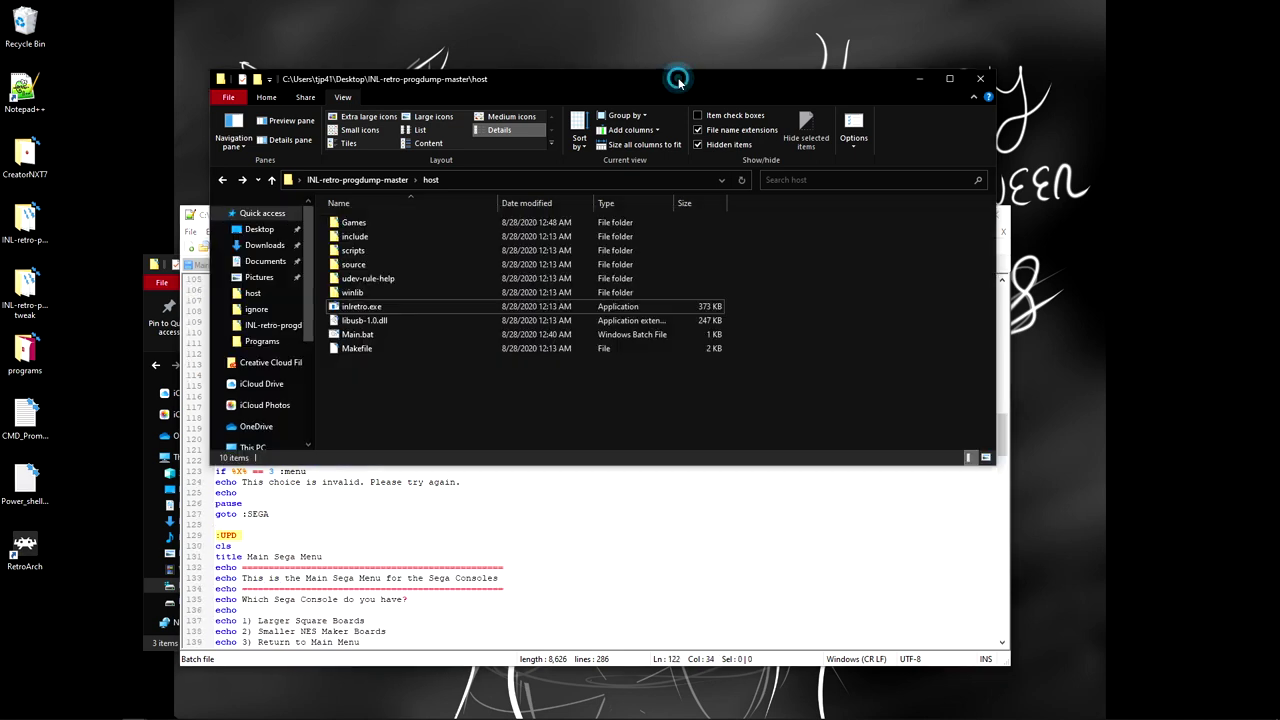
pyautogui.scroll(1, 400, 540)
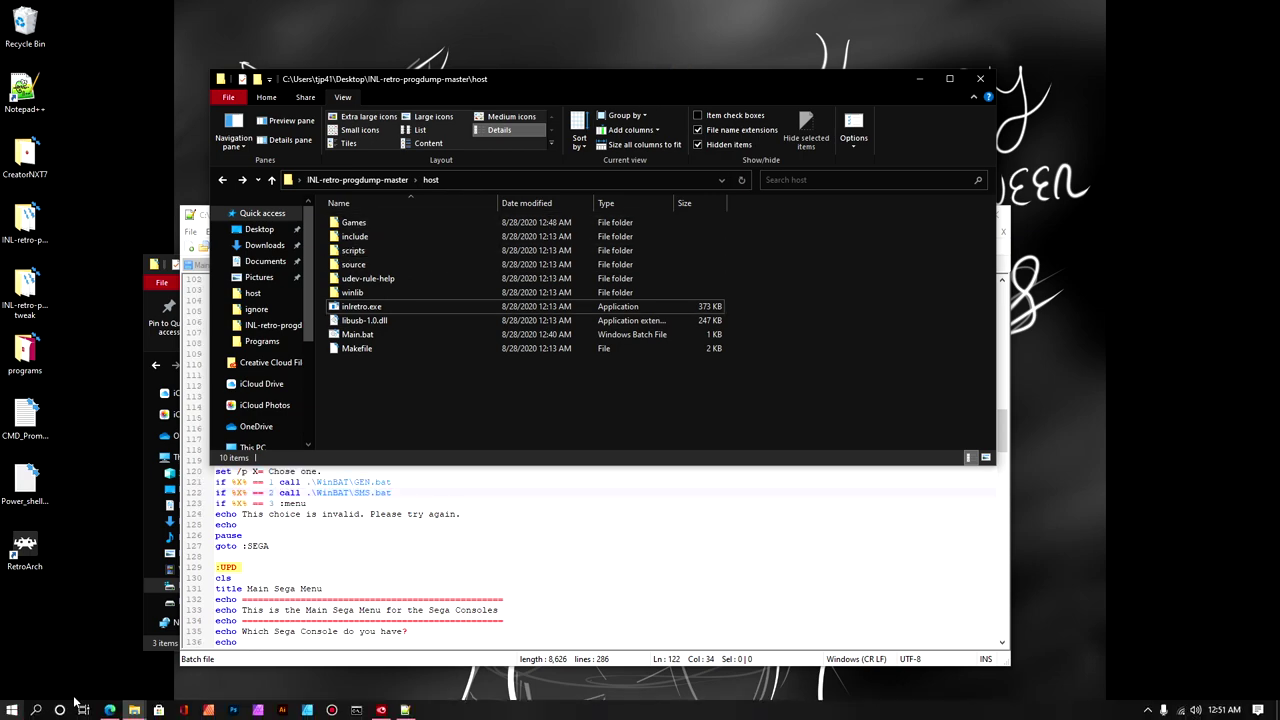
pyautogui.moveTo(137, 713)
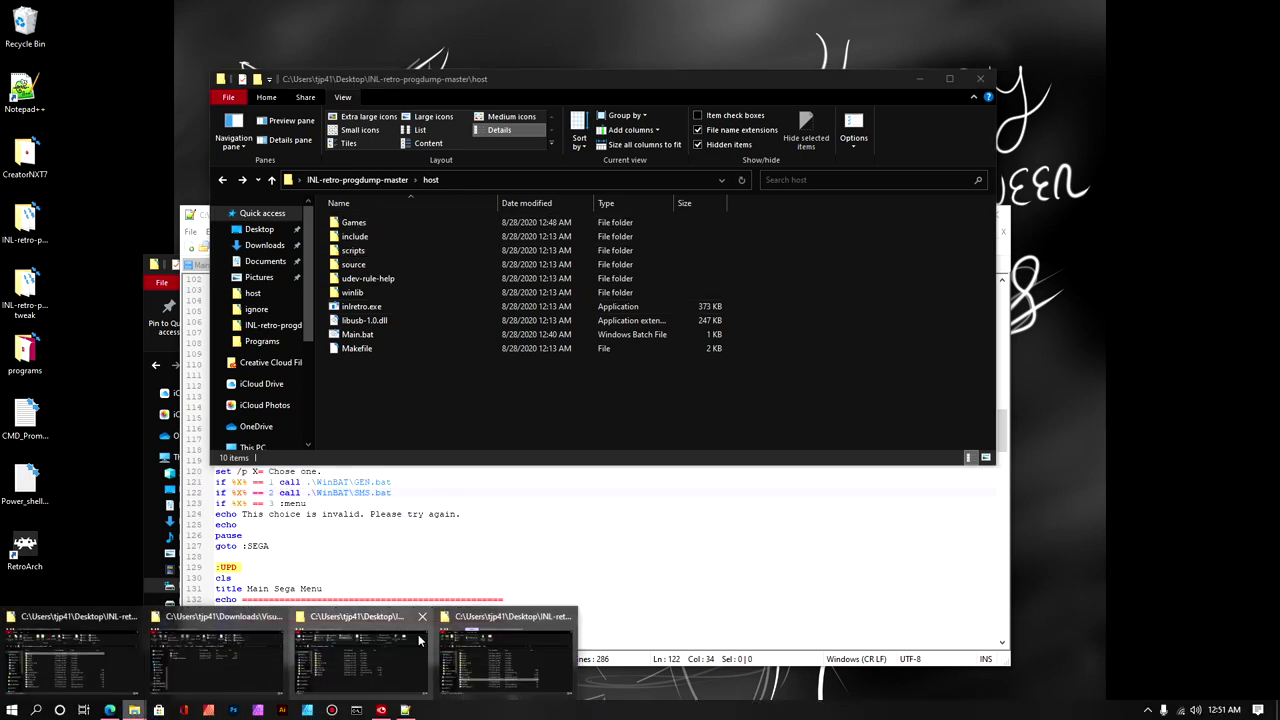
pyautogui.moveTo(410, 655)
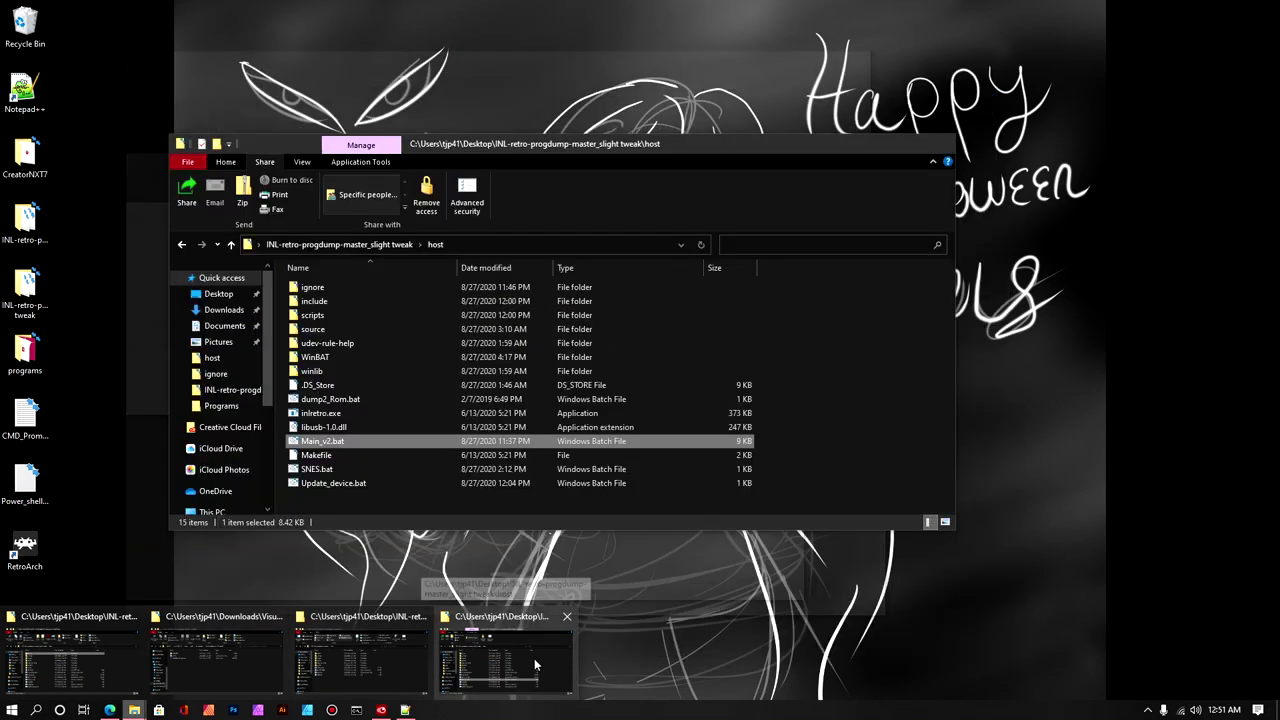
pyautogui.click(534, 658)
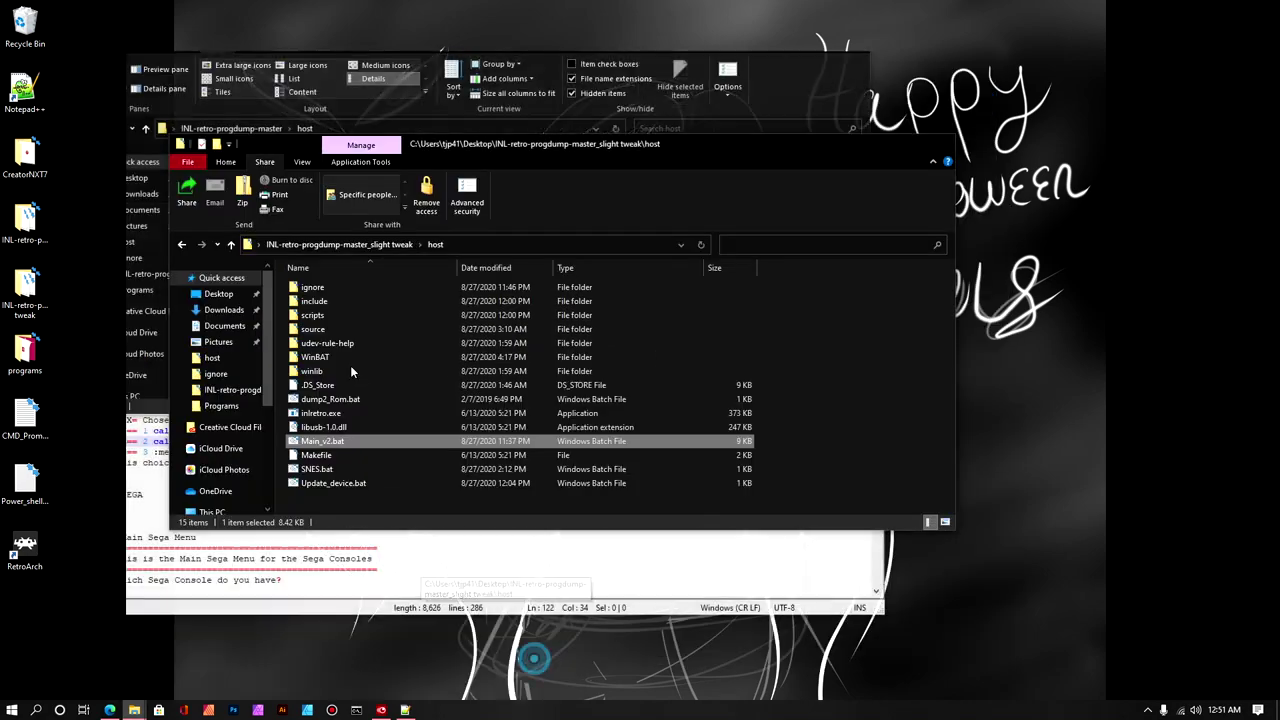
pyautogui.doubleClick(314, 357)
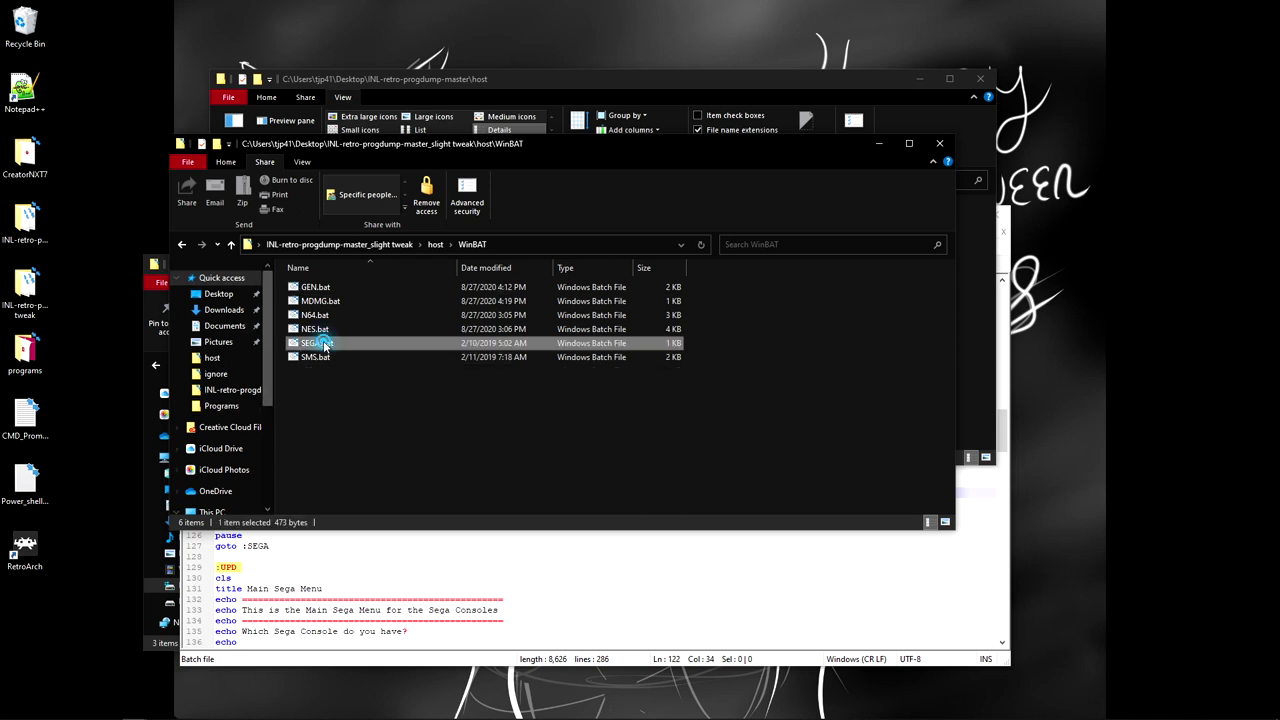
pyautogui.click(316, 343)
pyautogui.click(314, 346)
pyautogui.rightClick(318, 348)
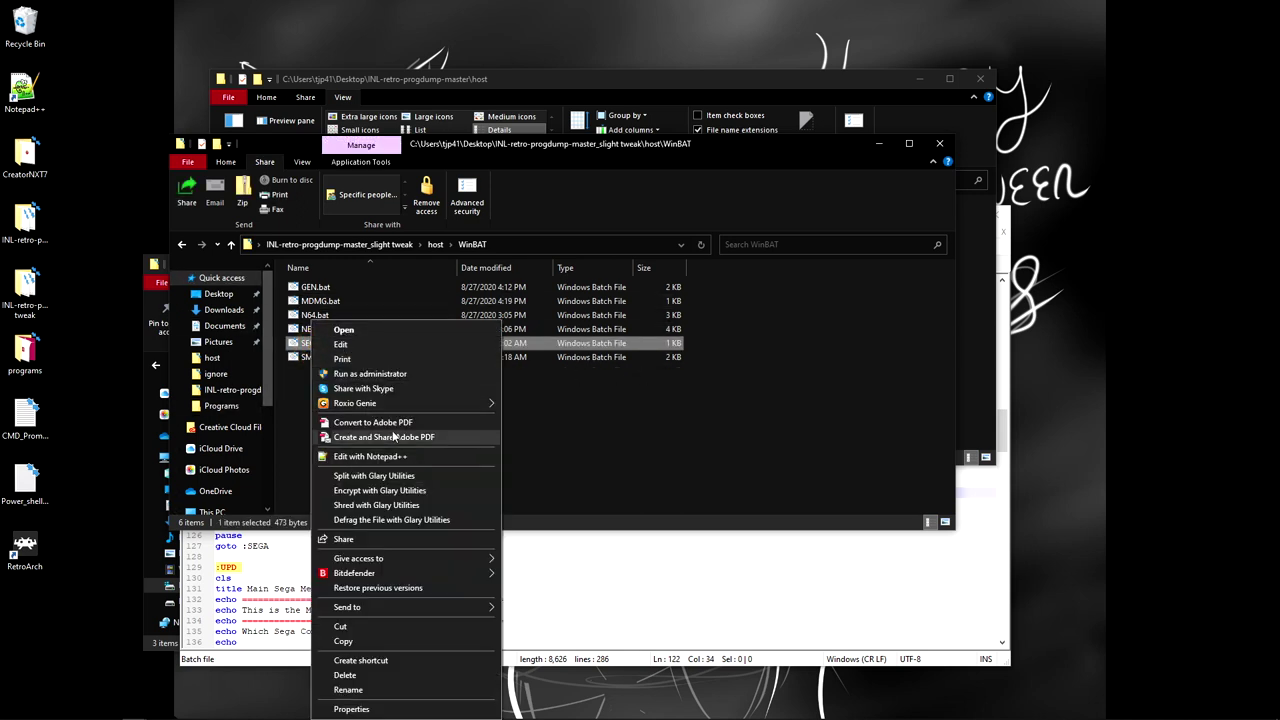
pyautogui.click(365, 457)
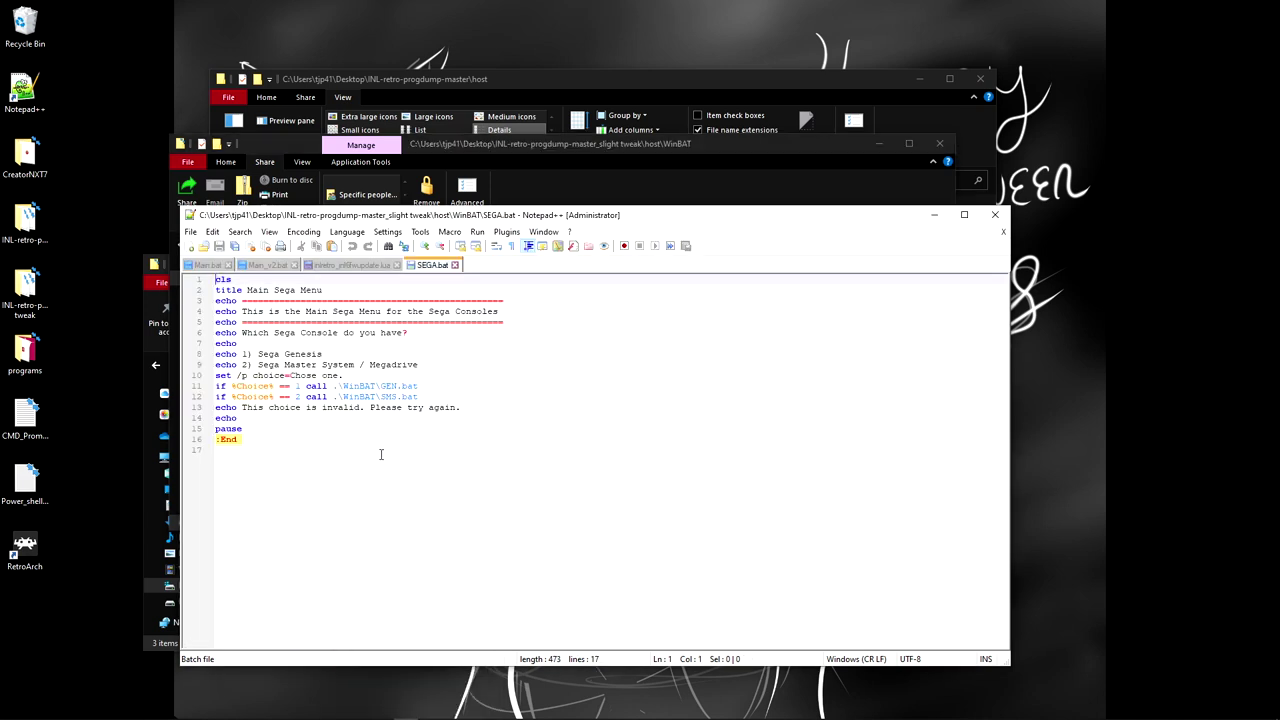
pyautogui.click(454, 265)
# Step: Open GEN.bat from the WinBAT folder in Notepad++ and review its Genesis size menu and dump sections
pyautogui.click(750, 143)
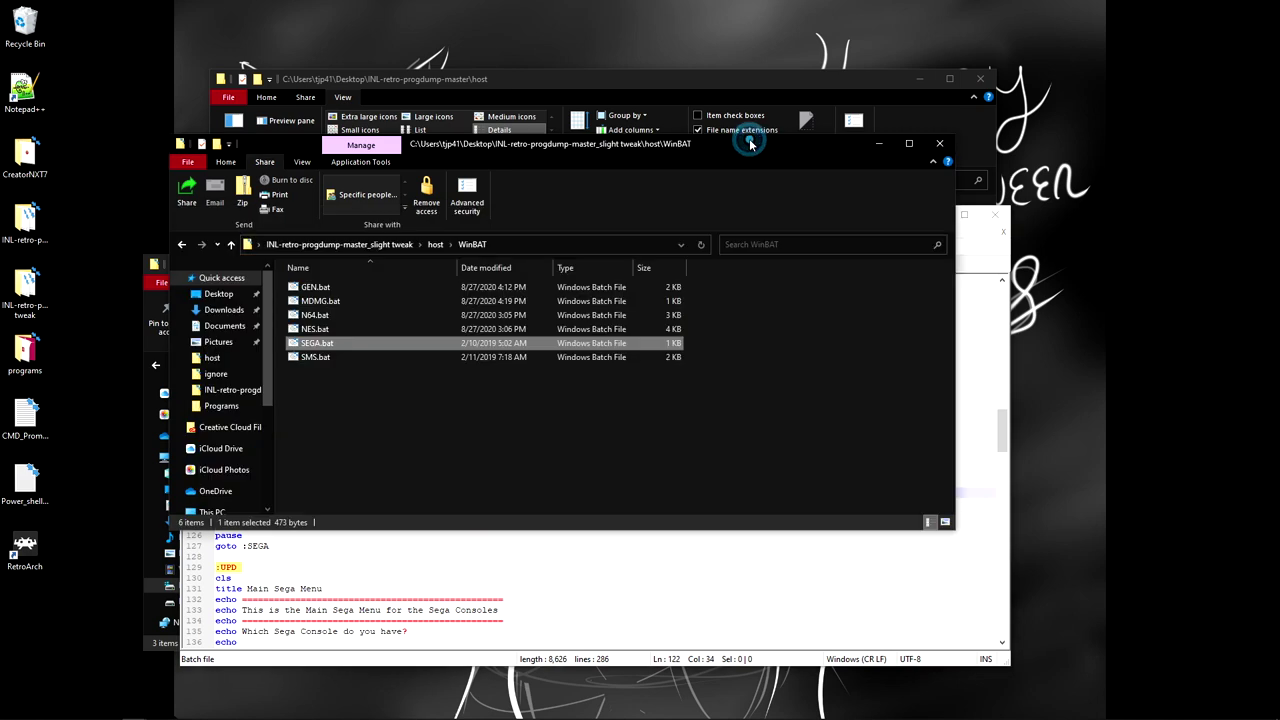
pyautogui.click(323, 357)
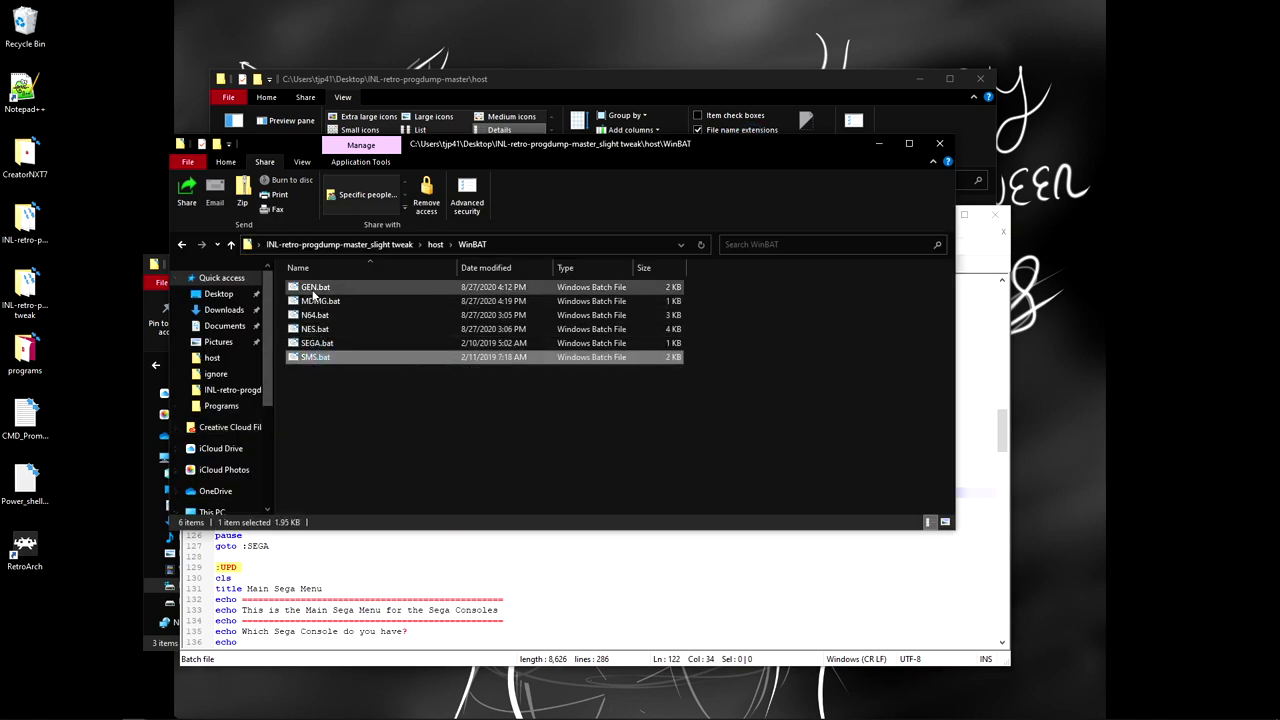
pyautogui.rightClick(315, 288)
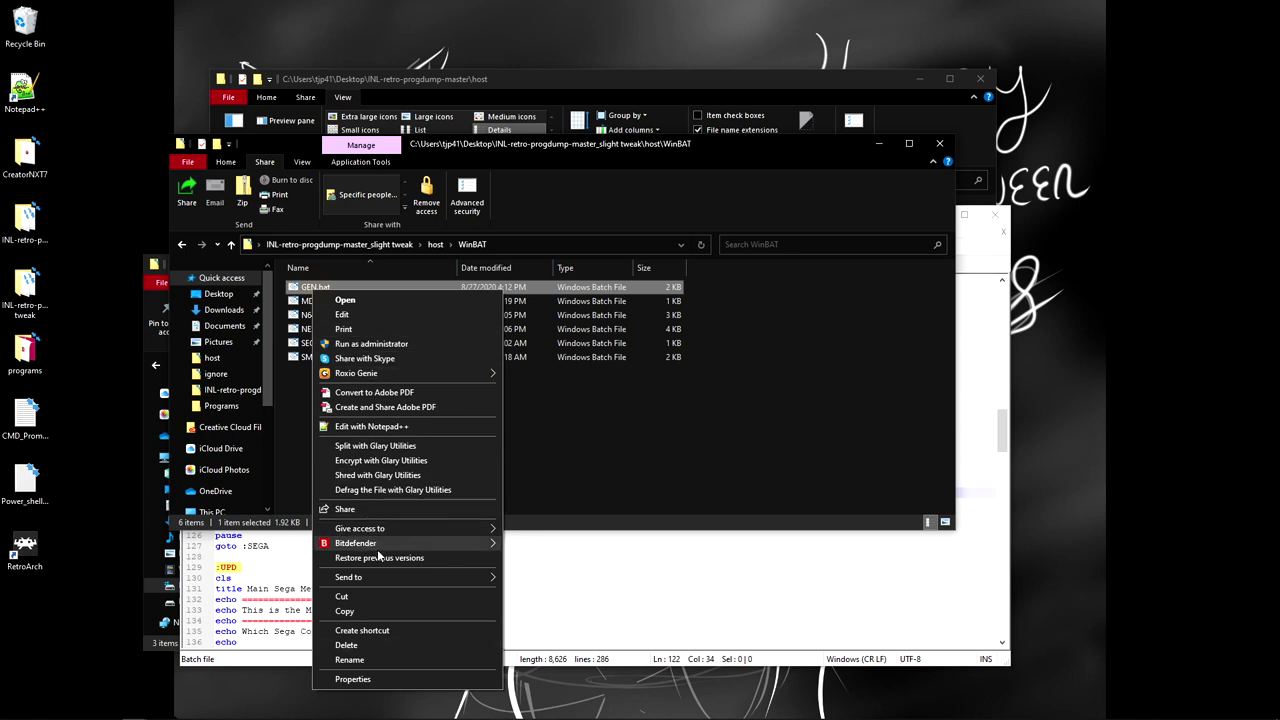
pyautogui.click(366, 427)
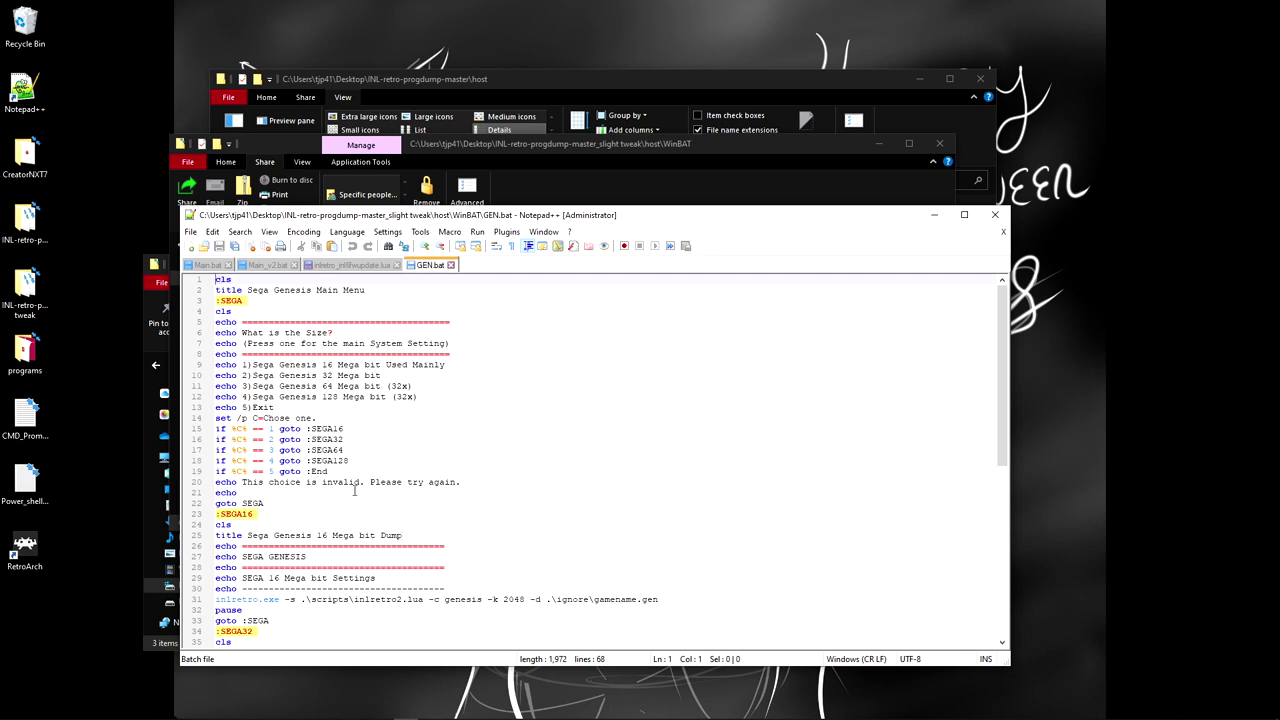
pyautogui.scroll(-4, 354, 490)
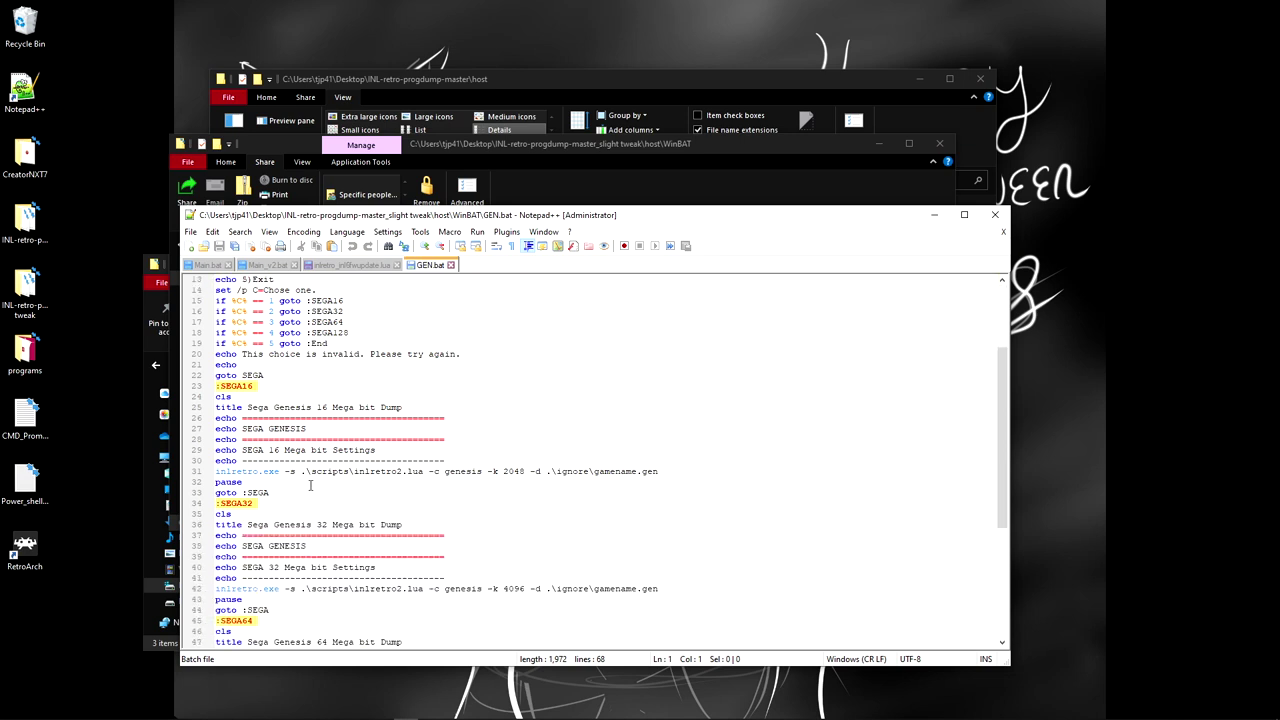
pyautogui.scroll(3, 316, 500)
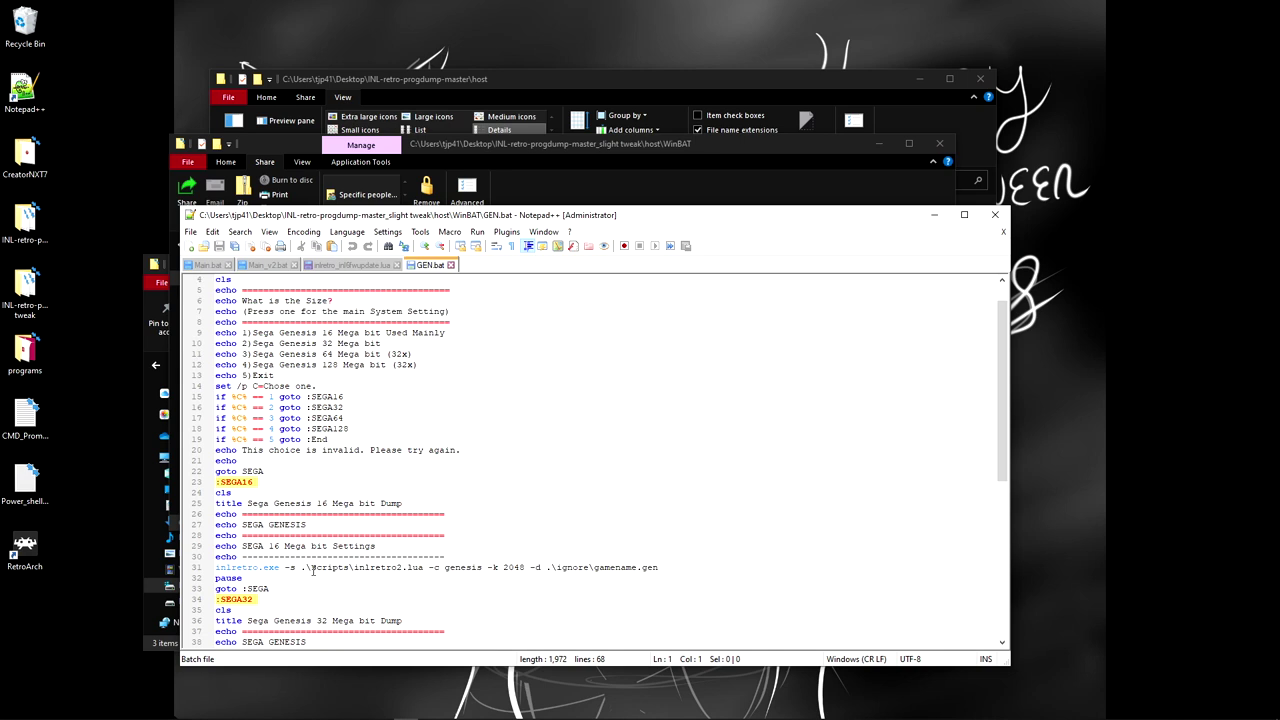
pyautogui.scroll(1, 416, 540)
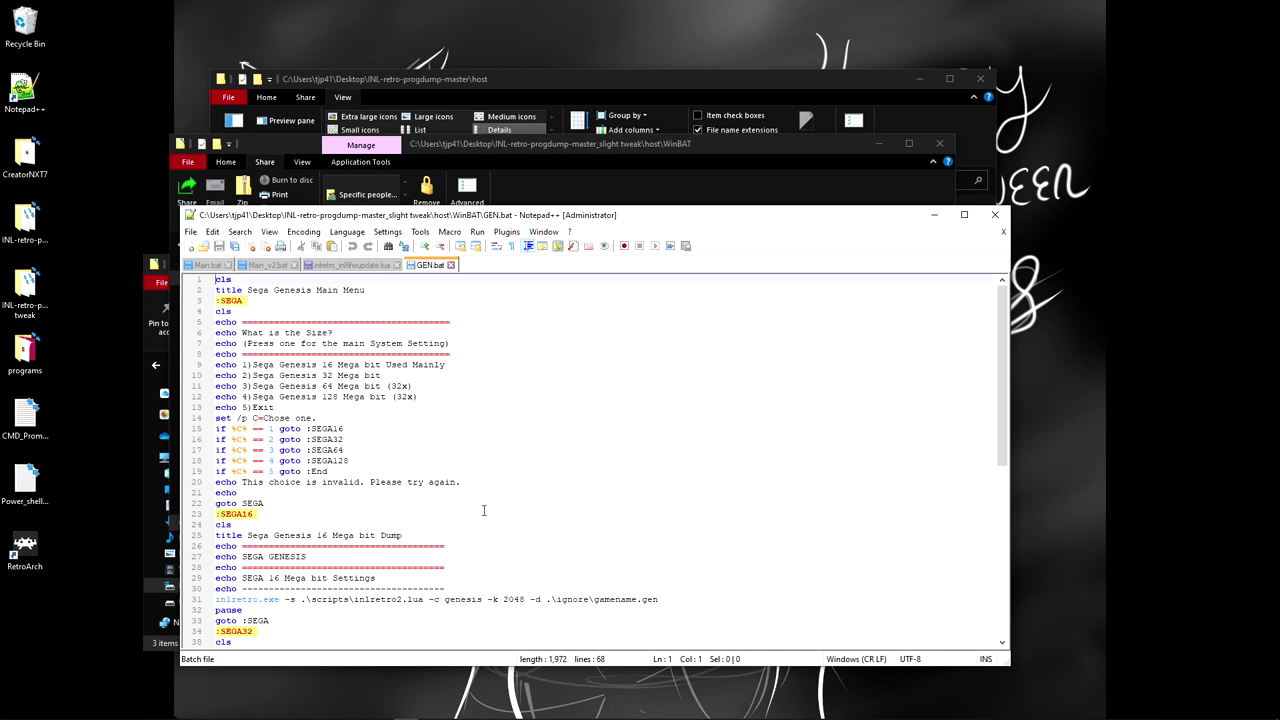
pyautogui.scroll(-4, 483, 511)
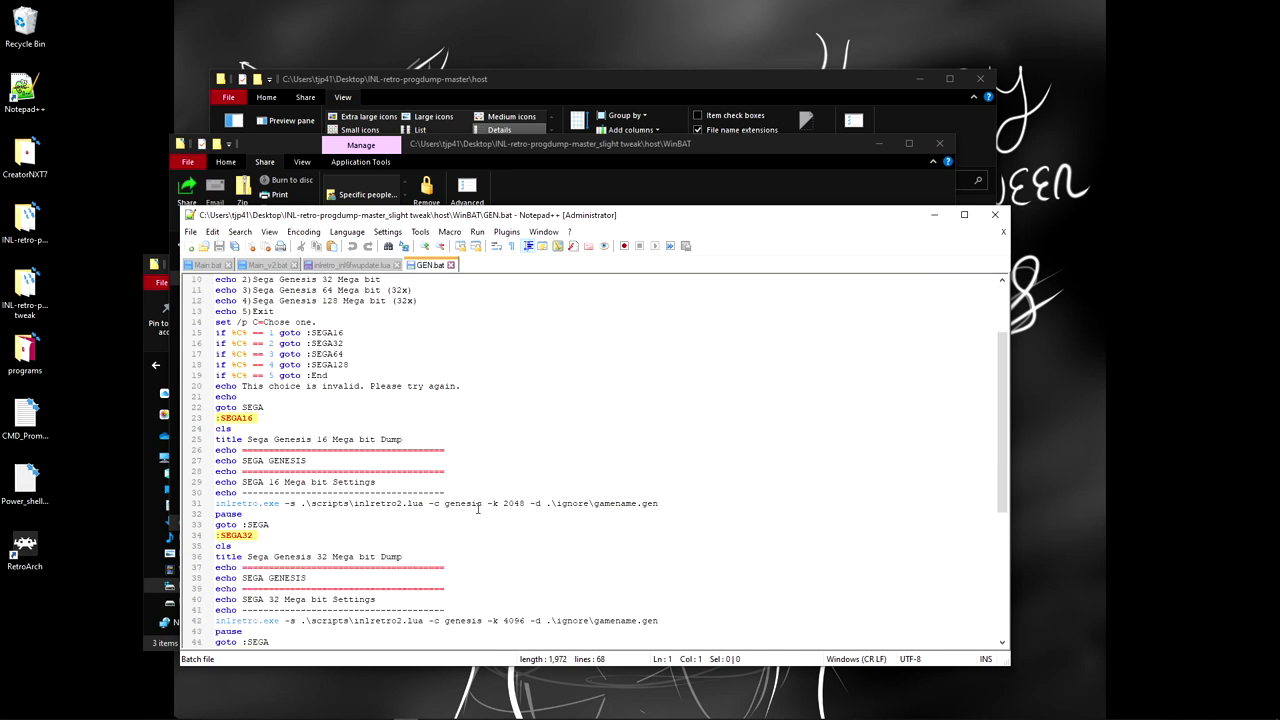
# Step: Highlight genesis -k 2048 in the :SEGA16 dump command, check the :SEGA section of Main_v2.bat, and return to GEN.bat
pyautogui.click(532, 471)
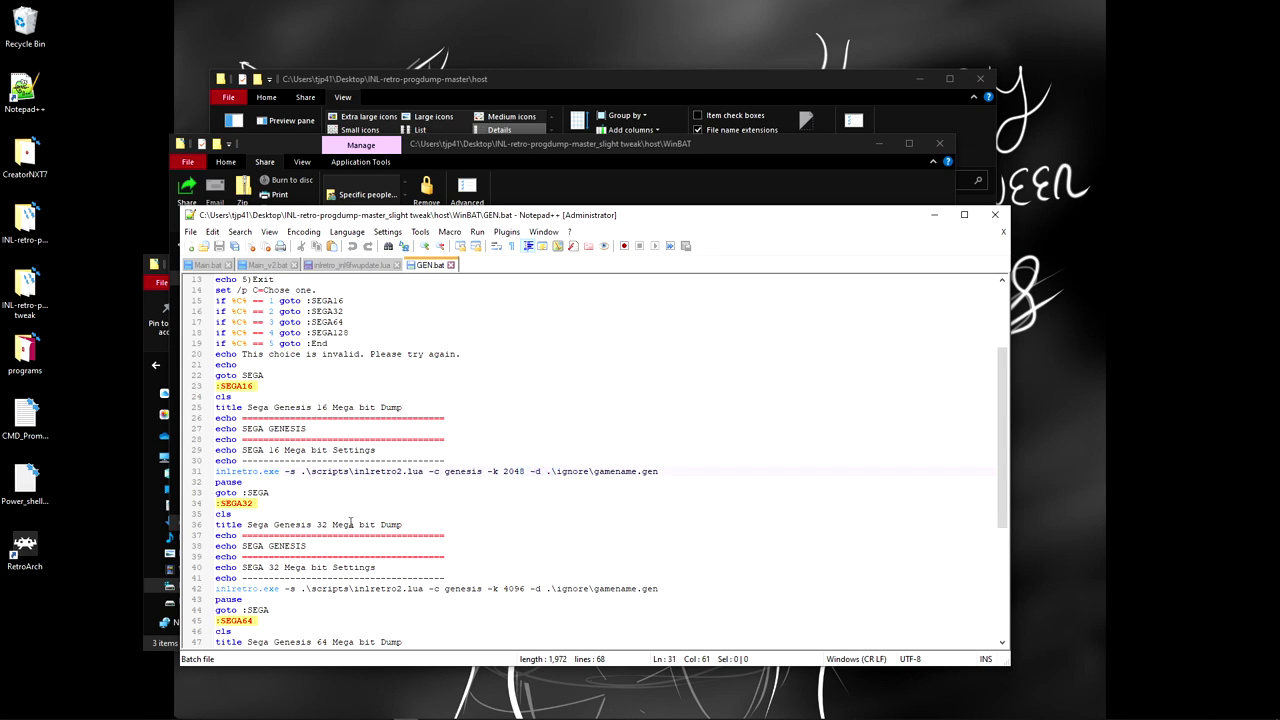
pyautogui.click(487, 471)
pyautogui.click(542, 473)
pyautogui.moveTo(524, 471); pyautogui.dragTo(442, 471)
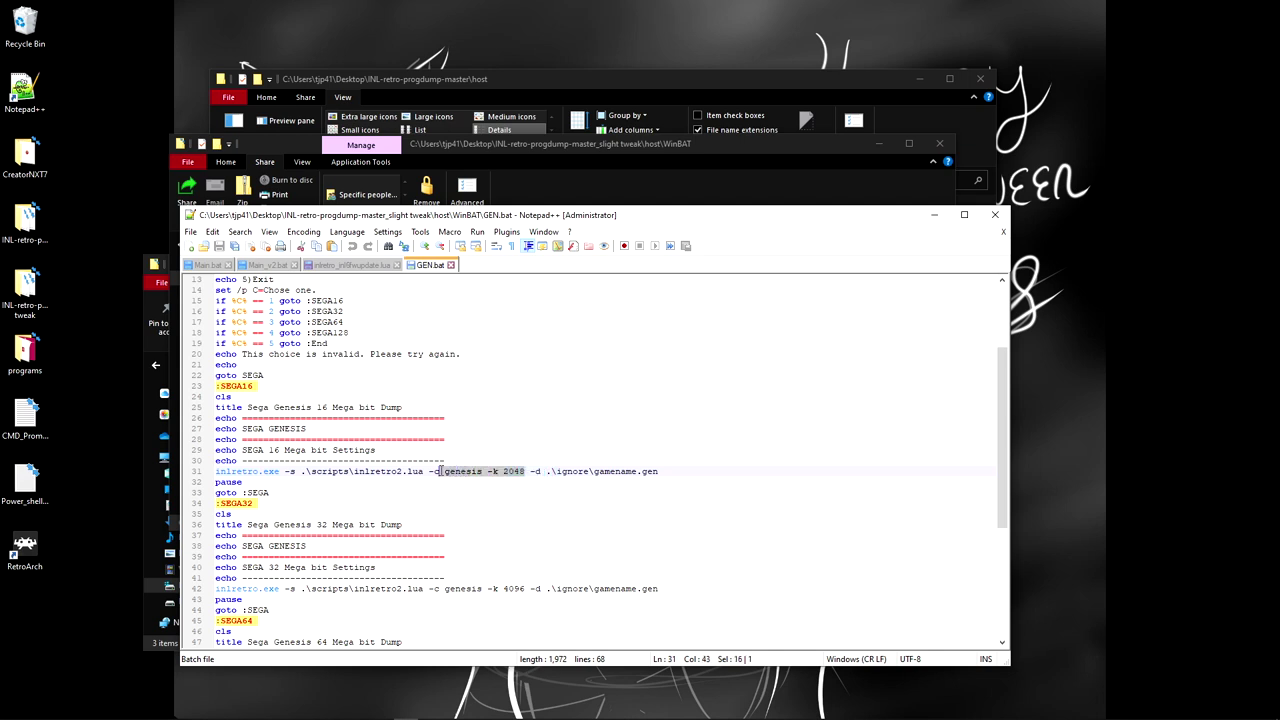
pyautogui.click(579, 408)
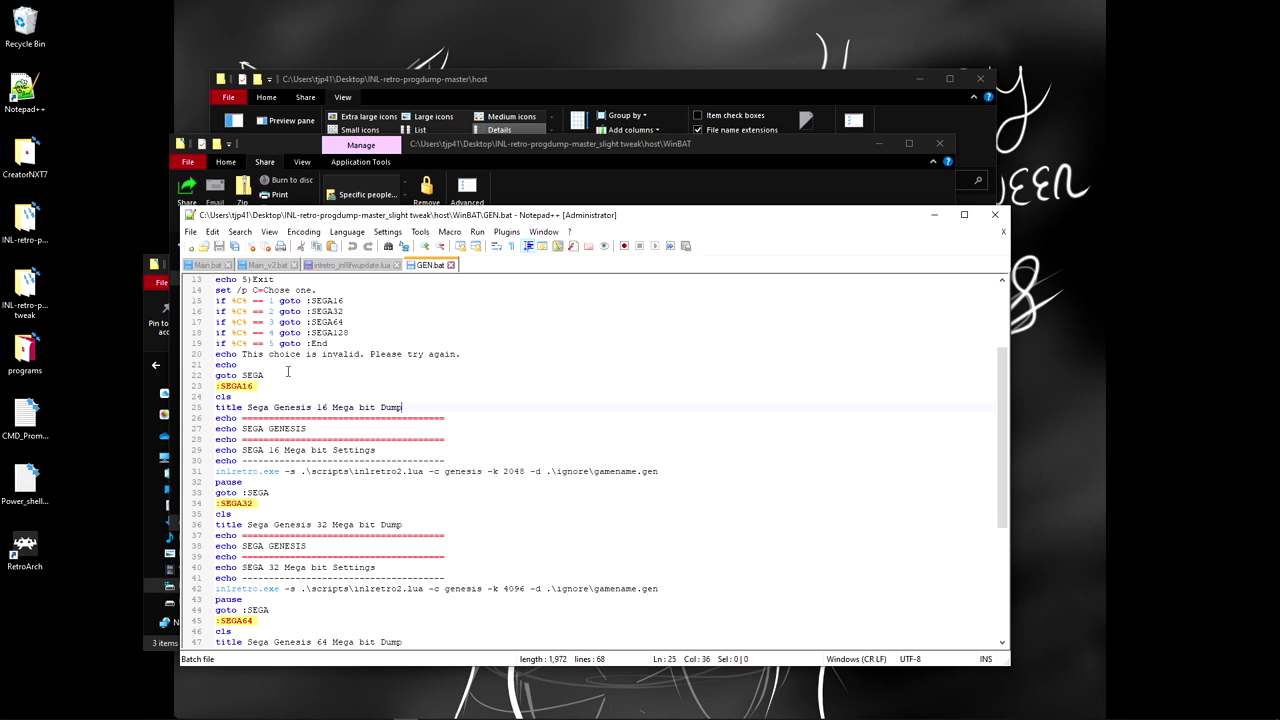
pyautogui.click(256, 266)
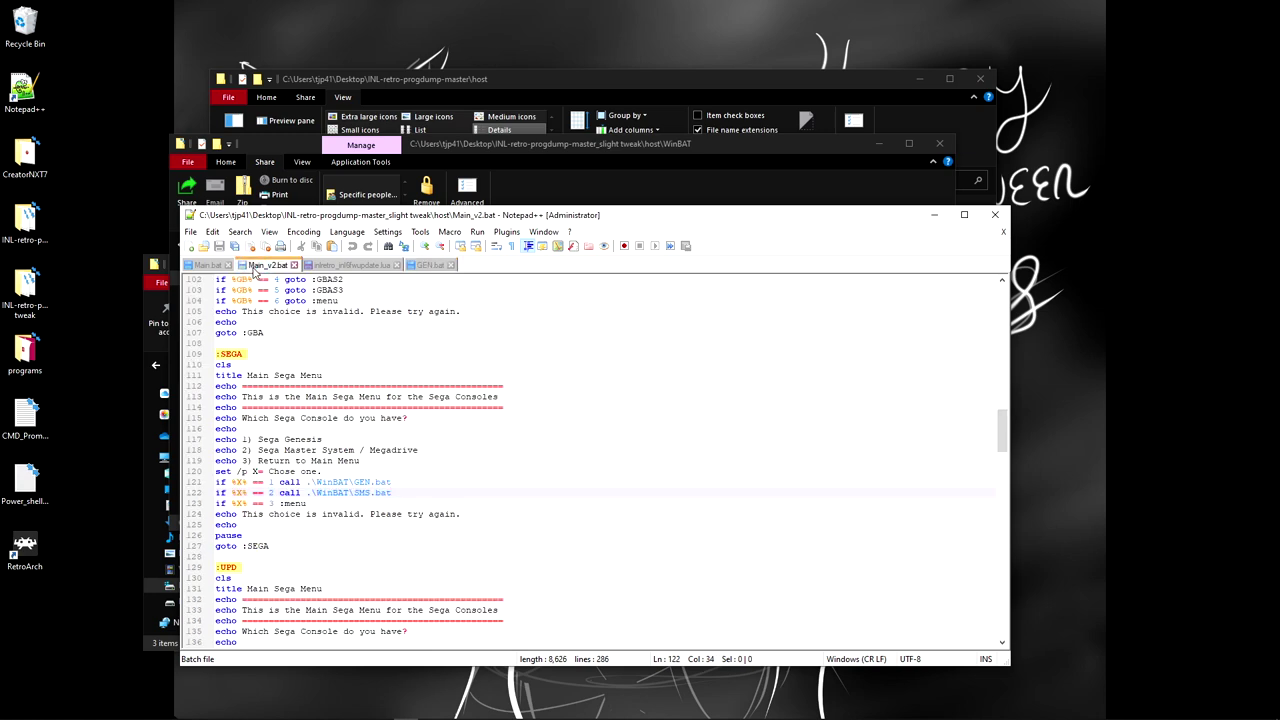
pyautogui.click(430, 265)
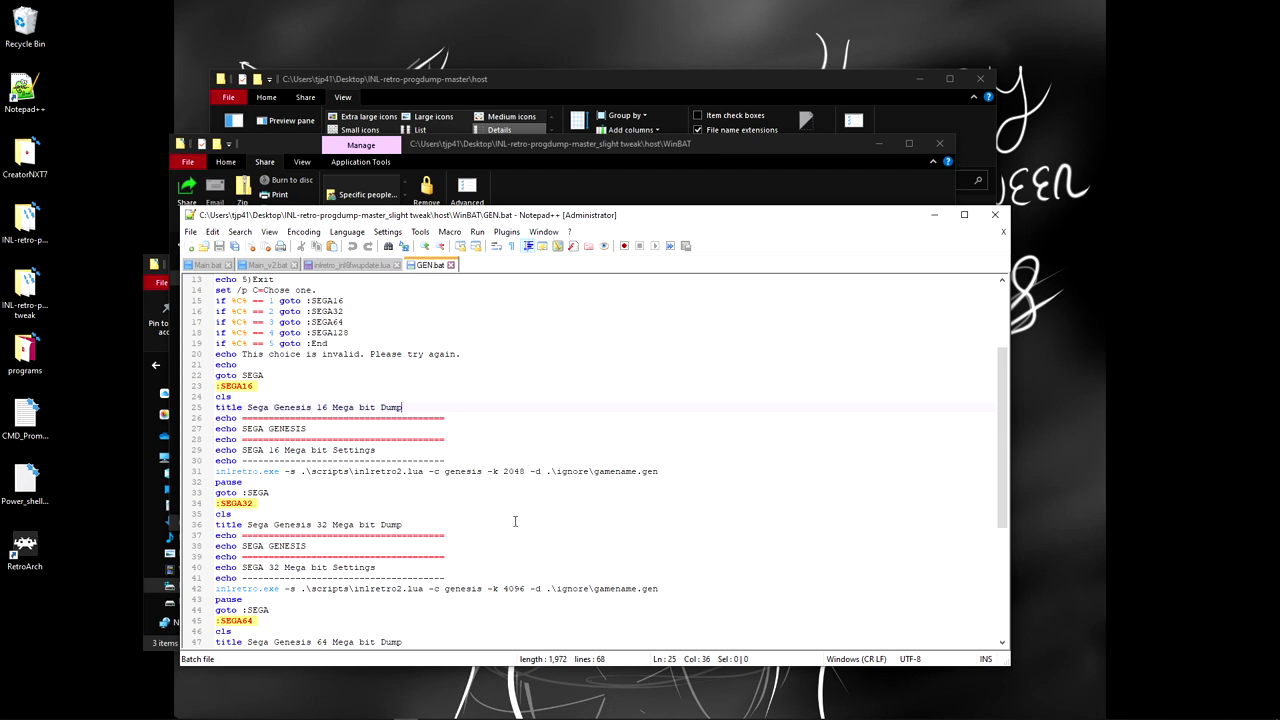
# Step: Highlight the inlretro2.lua script name in GEN.bat's :SEGA16 dump command and point out the genesis console argument after it
pyautogui.moveTo(423, 471); pyautogui.dragTo(358, 474)
pyautogui.click(533, 461)
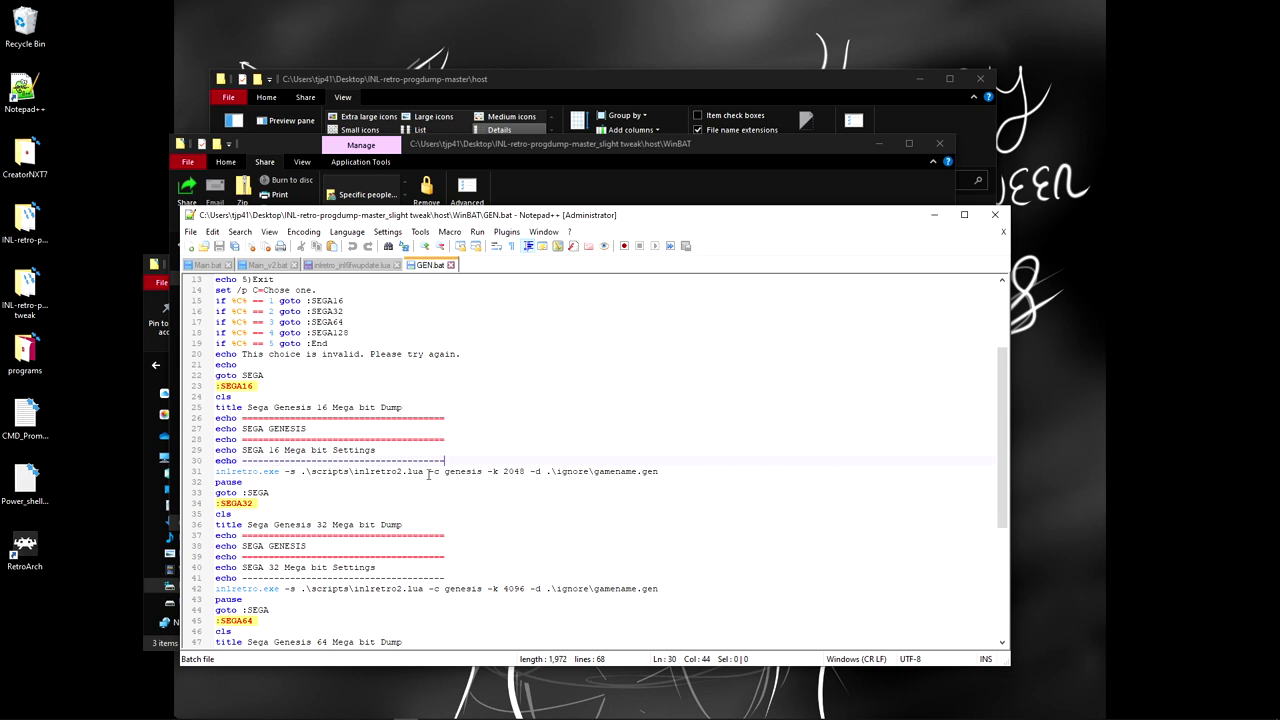
pyautogui.moveTo(423, 471); pyautogui.dragTo(353, 472)
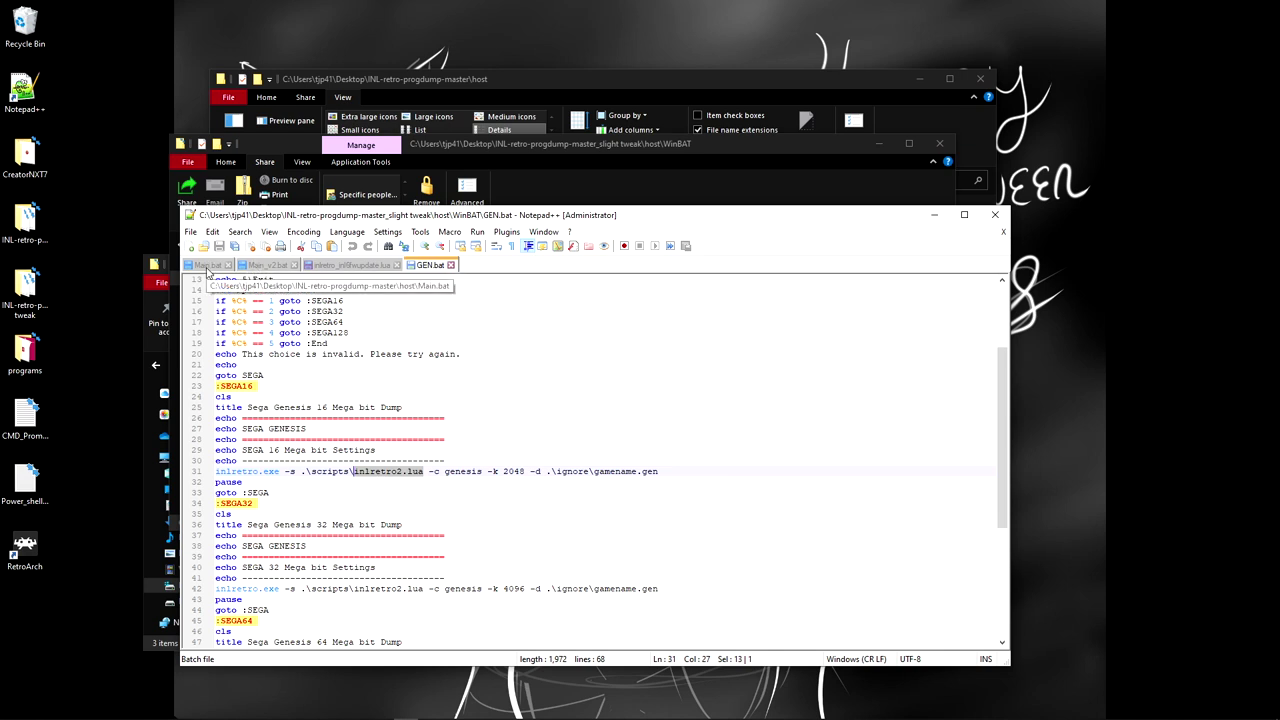
pyautogui.click(560, 548)
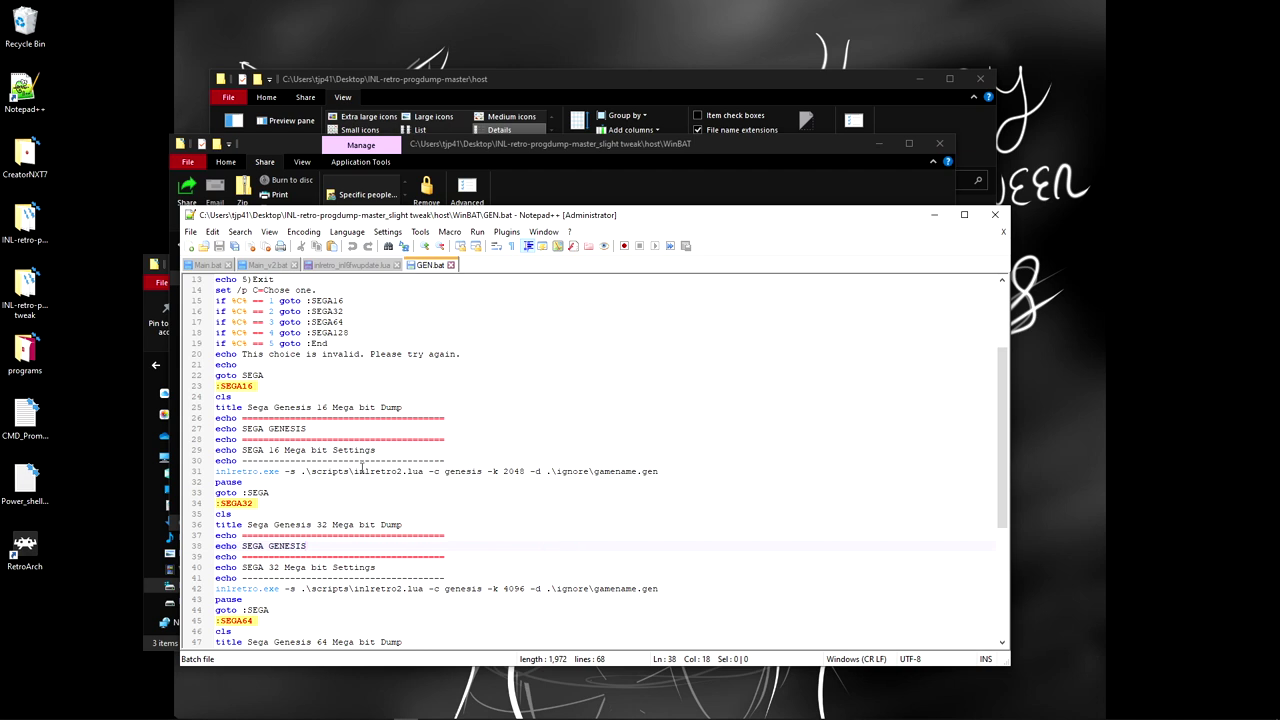
pyautogui.click(455, 471)
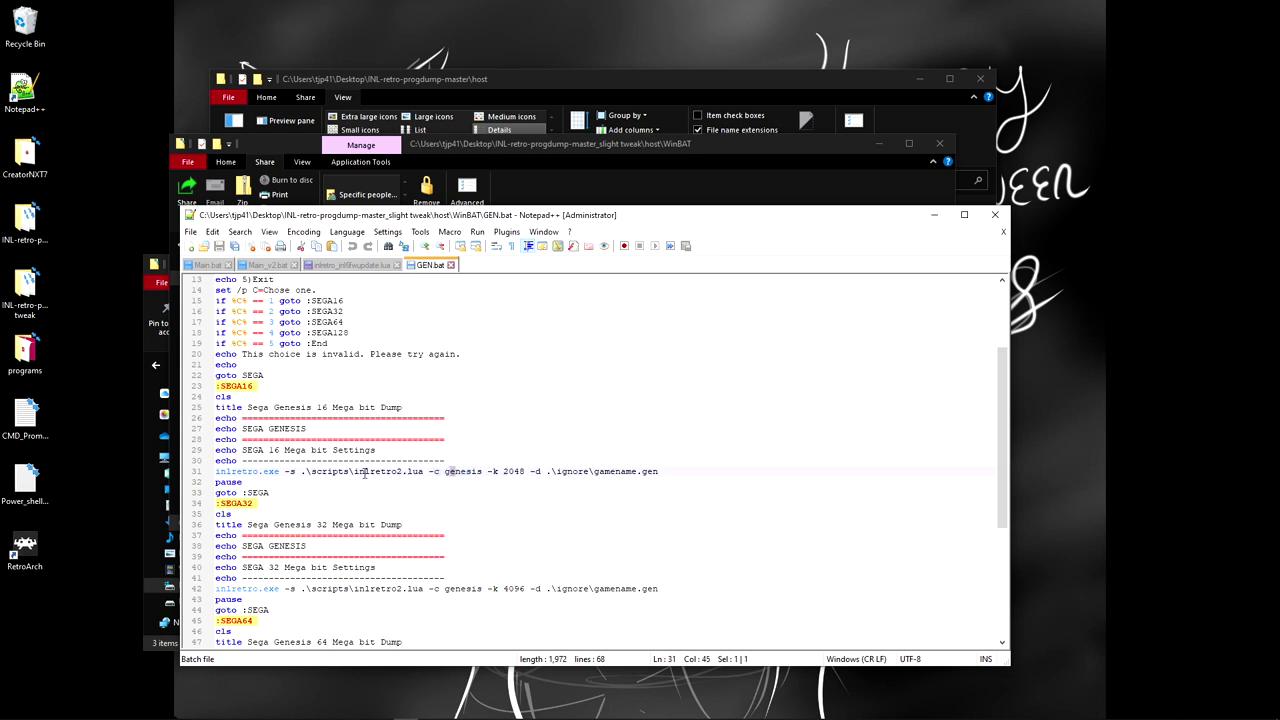
pyautogui.moveTo(351, 471); pyautogui.dragTo(402, 471)
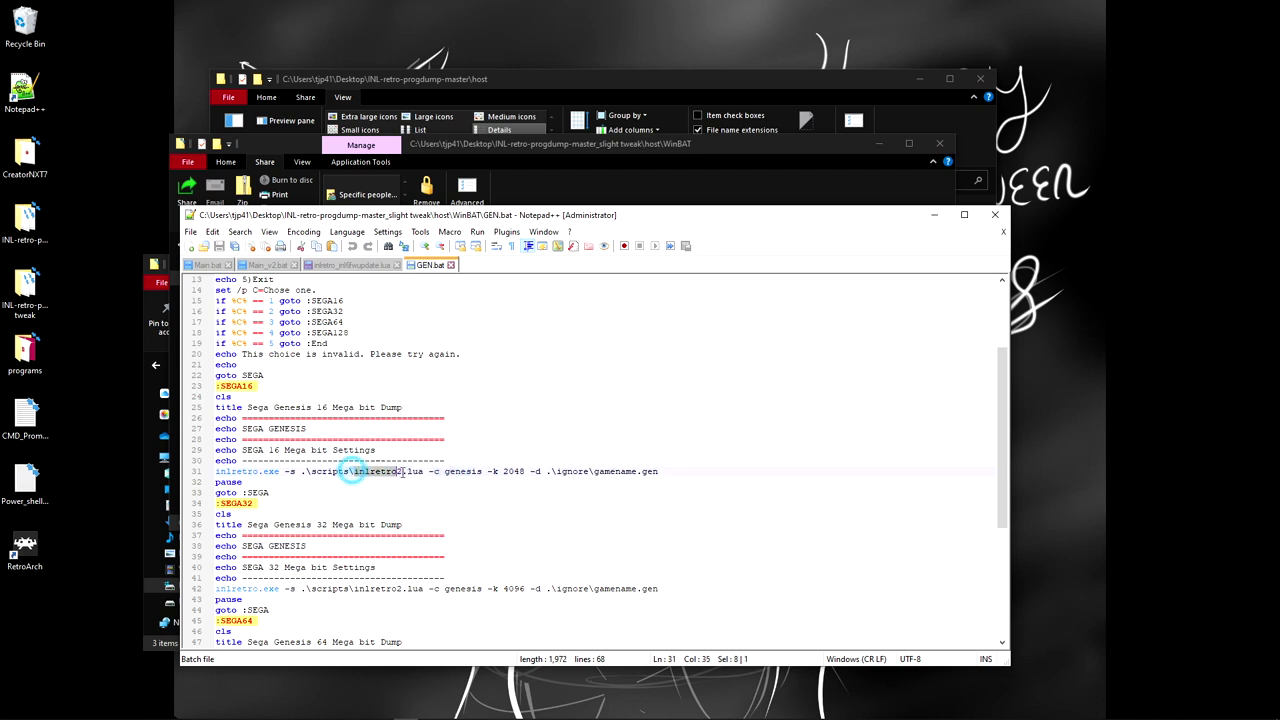
pyautogui.click(458, 471)
pyautogui.click(480, 471)
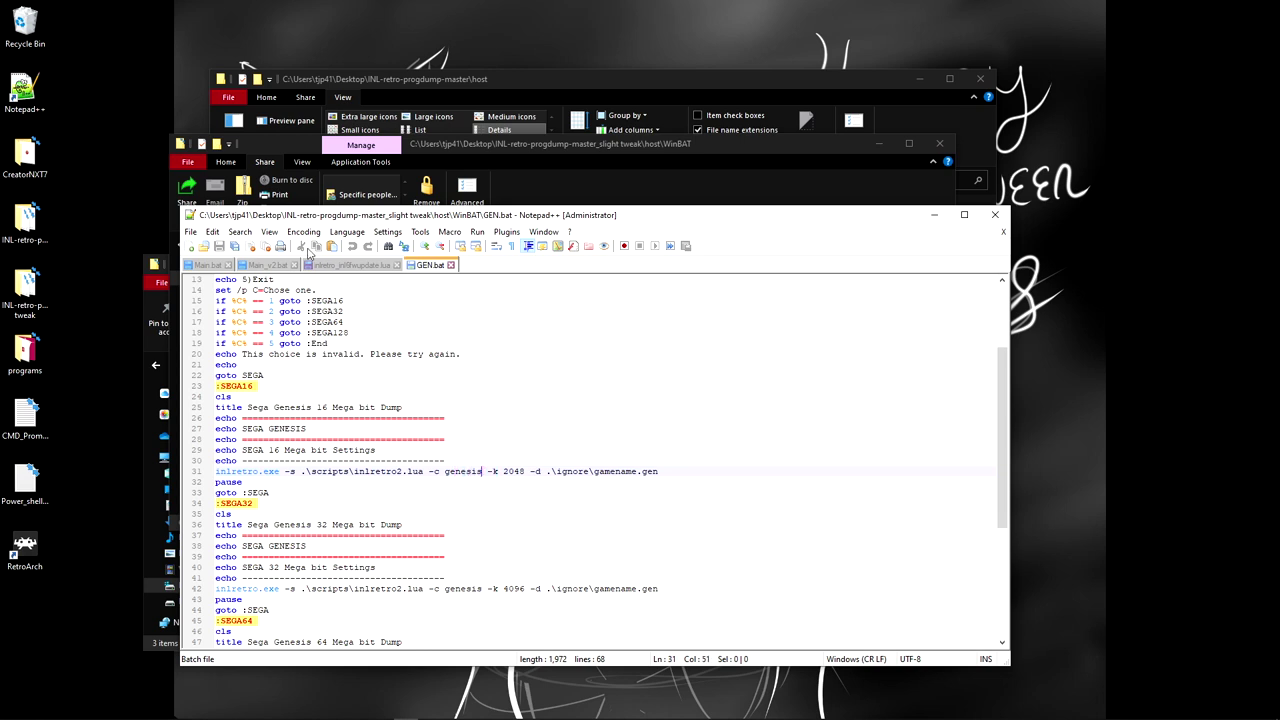
# Step: Replace DMG -m mbc1 with genesis in the inlretro.exe command of Main.bat
pyautogui.click(198, 265)
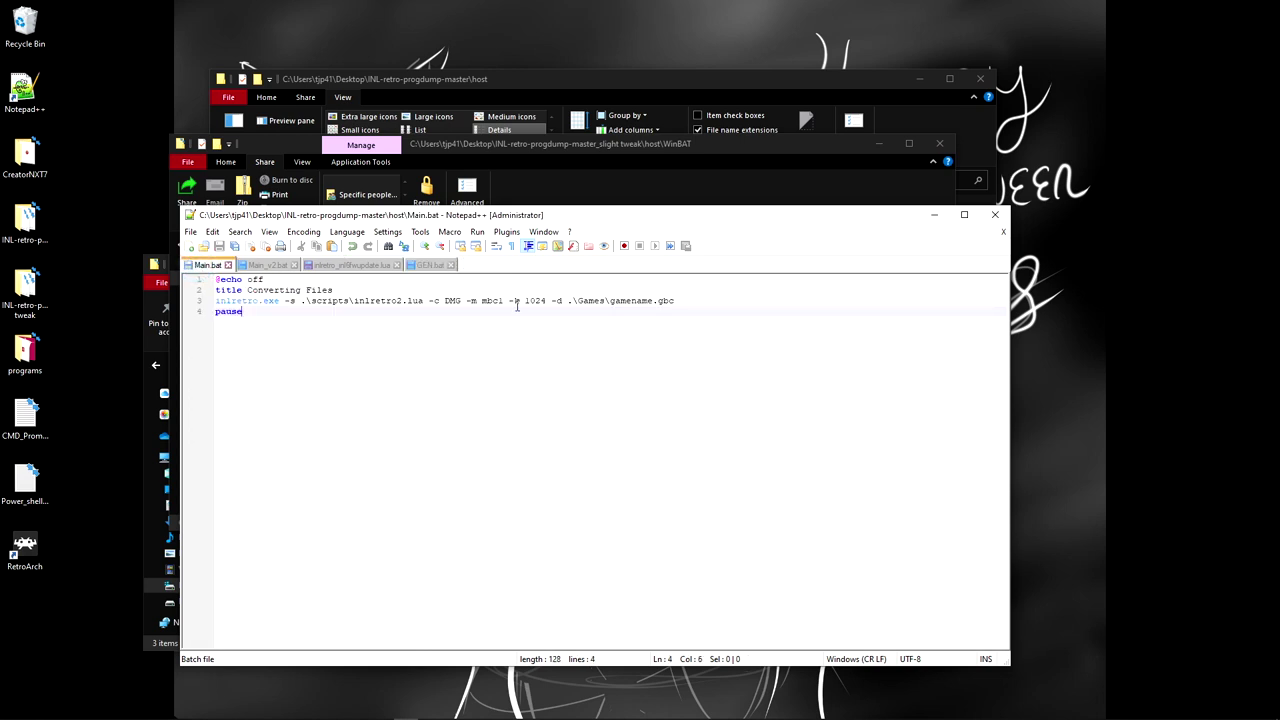
pyautogui.moveTo(503, 300); pyautogui.dragTo(445, 302)
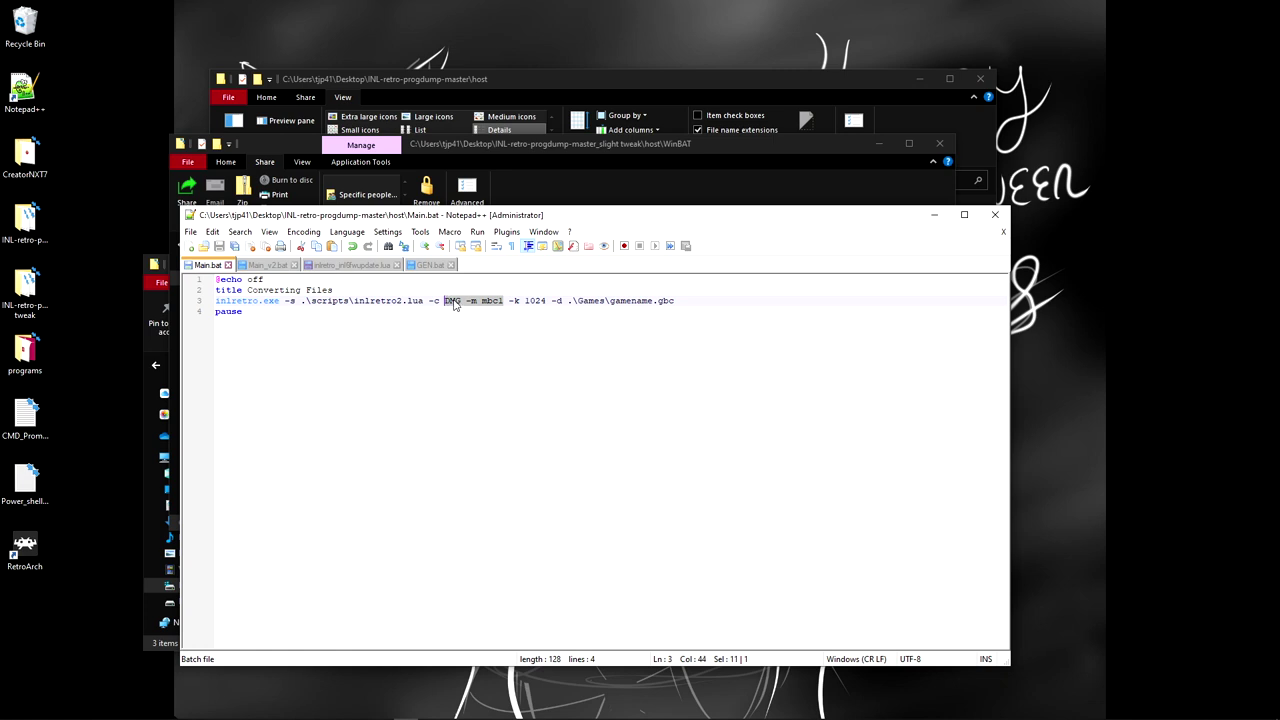
pyautogui.write('gen')
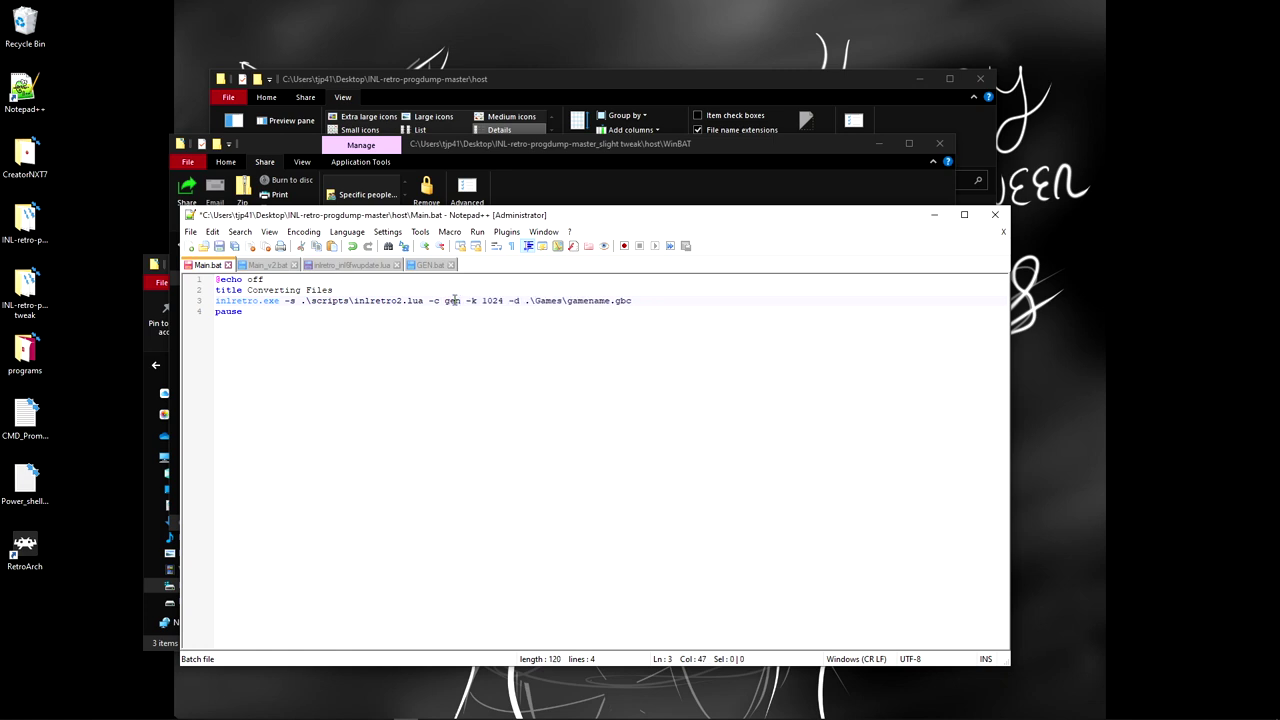
pyautogui.write('esis')
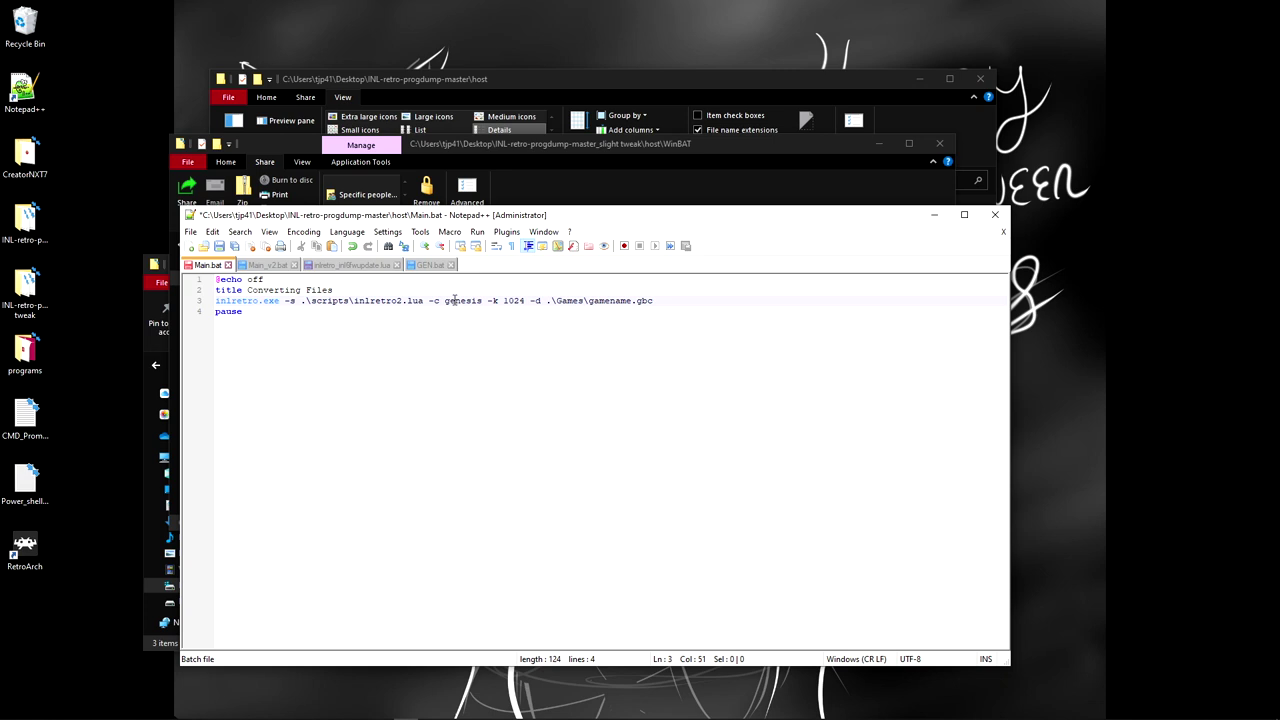
# Step: Check the Genesis dump command in GEN.bat and set the -k size in Main.bat's inlretro.exe command to 512
pyautogui.click(429, 264)
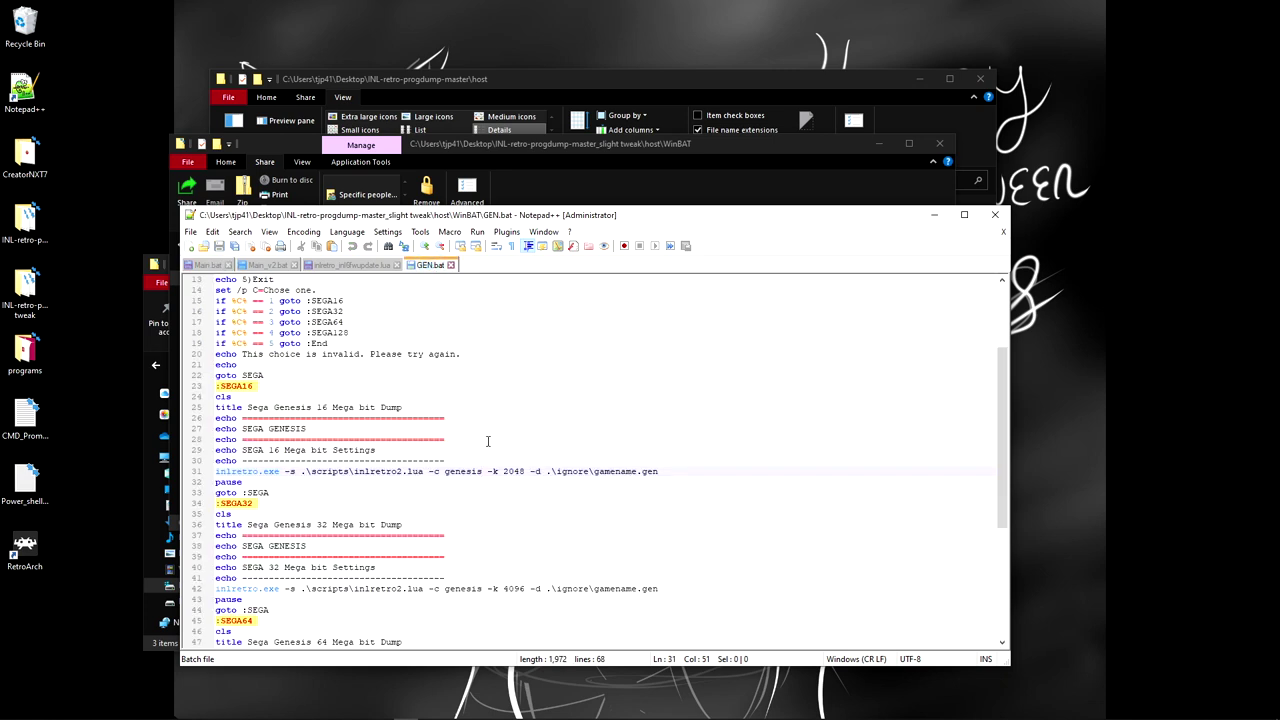
pyautogui.click(210, 266)
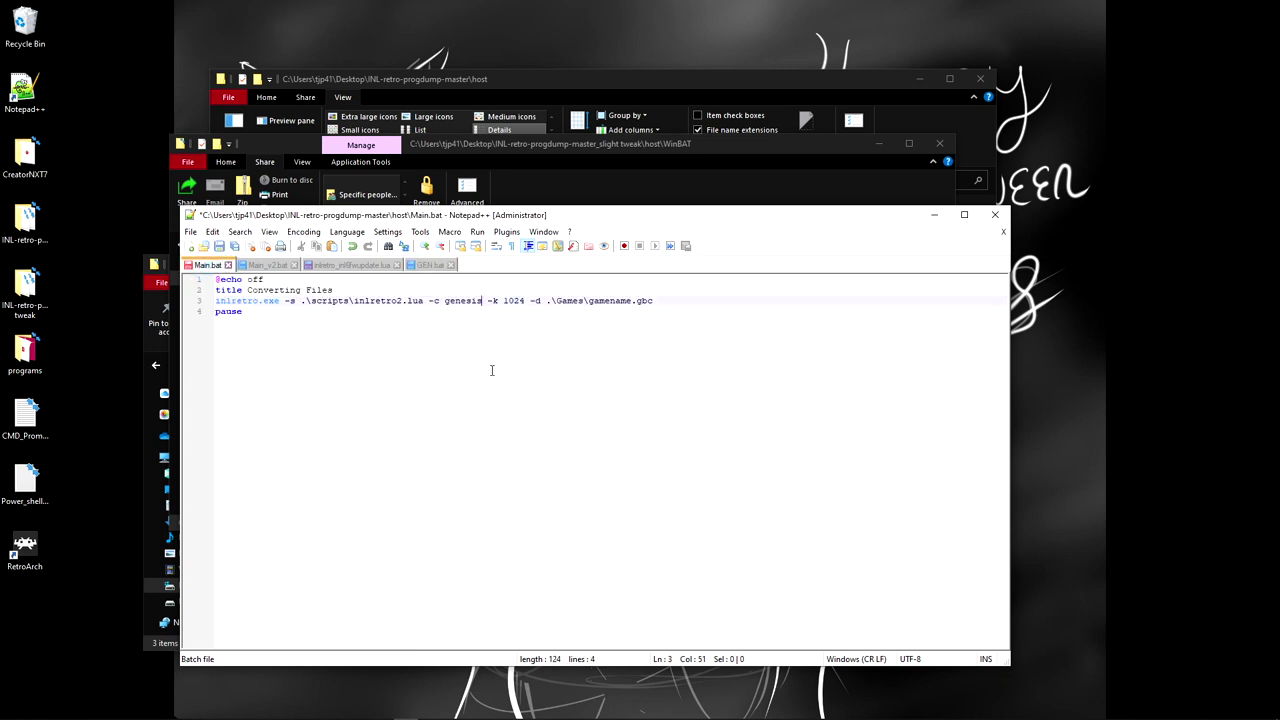
pyautogui.doubleClick(506, 300)
pyautogui.write('512')
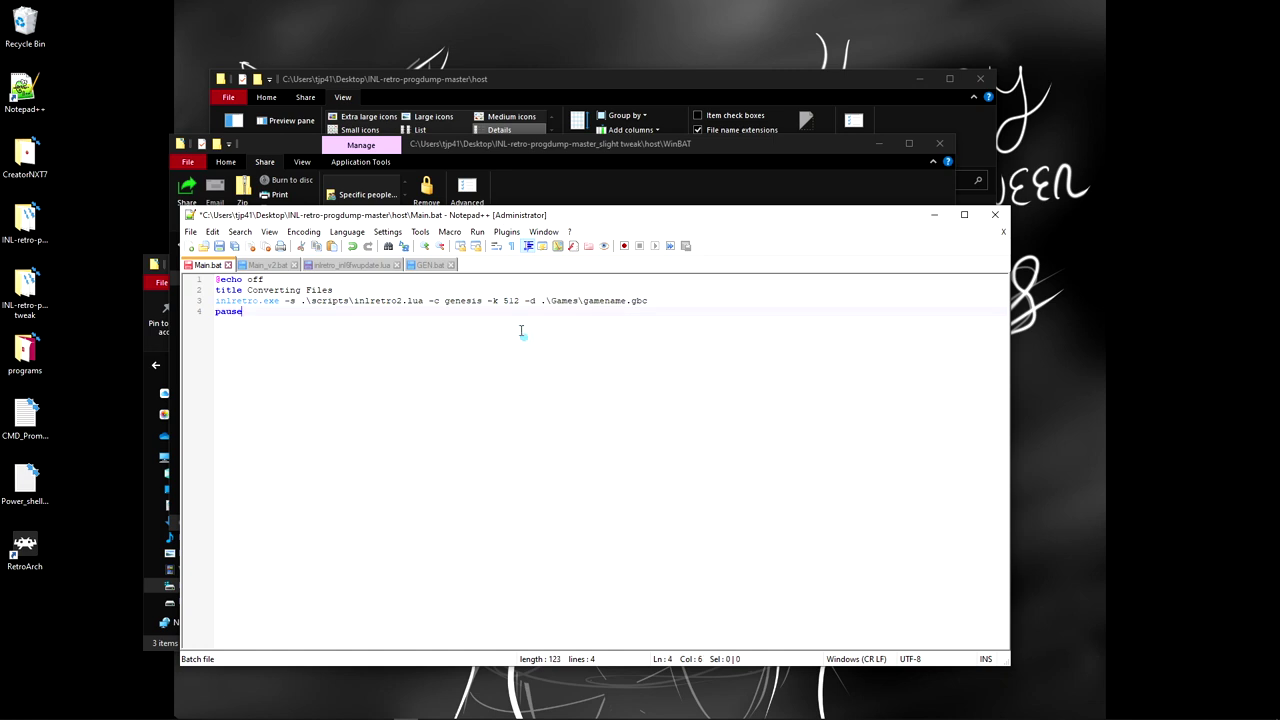
pyautogui.press('Left')
pyautogui.press('Left')
pyautogui.press('Left')
pyautogui.press('Left')
pyautogui.click(519, 299)
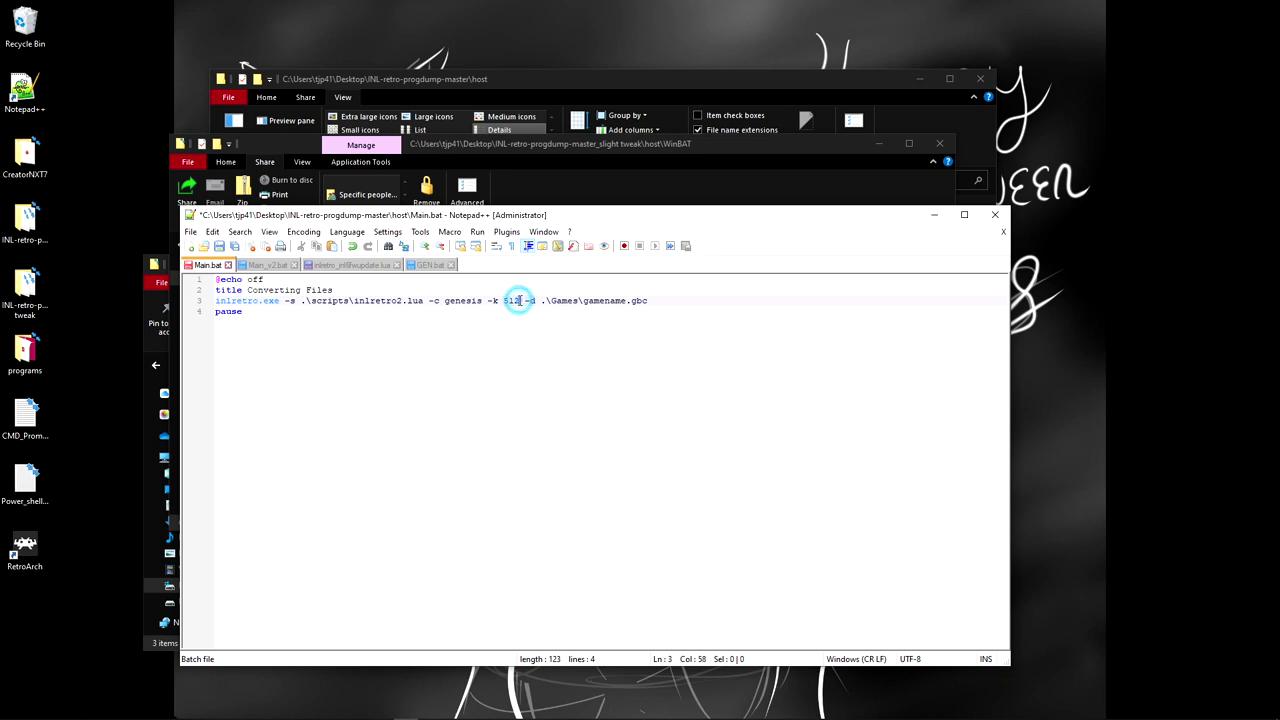
# Step: Highlight the 512 size value and the end of the inlretro.exe command in Main.bat
pyautogui.moveTo(505, 299); pyautogui.dragTo(518, 298)
pyautogui.click(520, 299)
pyautogui.tripleClick(267, 306)
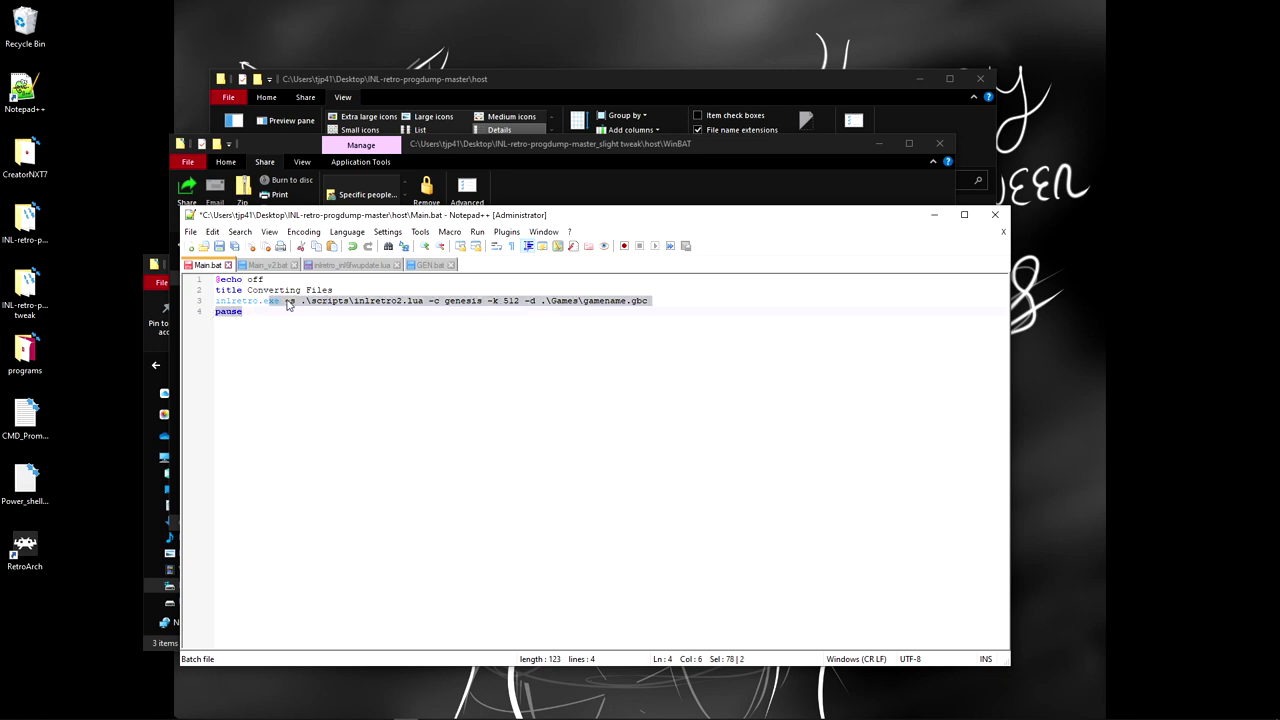
pyautogui.click(298, 302)
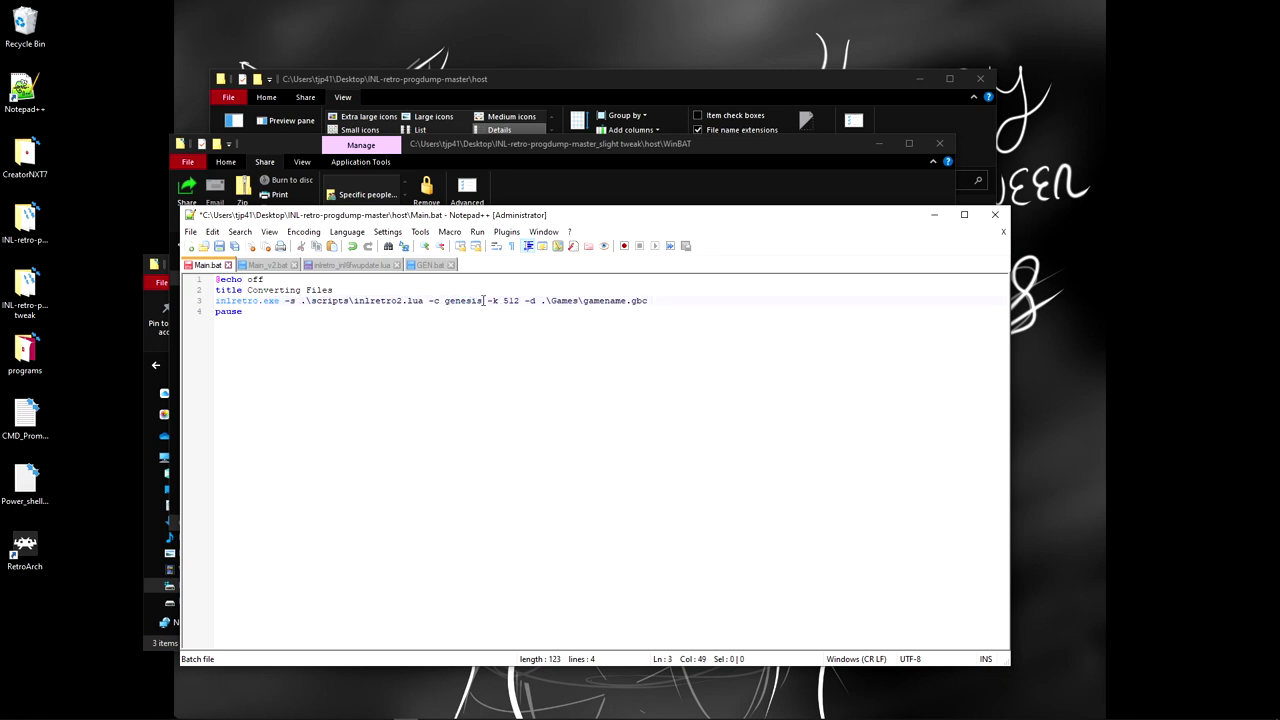
# Step: Highlight the genesis console argument and the -k 512 size option in Main.bat's inlretro.exe command
pyautogui.moveTo(483, 300); pyautogui.dragTo(426, 303)
pyautogui.hotkey('shift', 'Right')
pyautogui.hotkey('shift', 'Right')
pyautogui.hotkey('shift', 'Right')
pyautogui.hotkey('shift', 'Right')
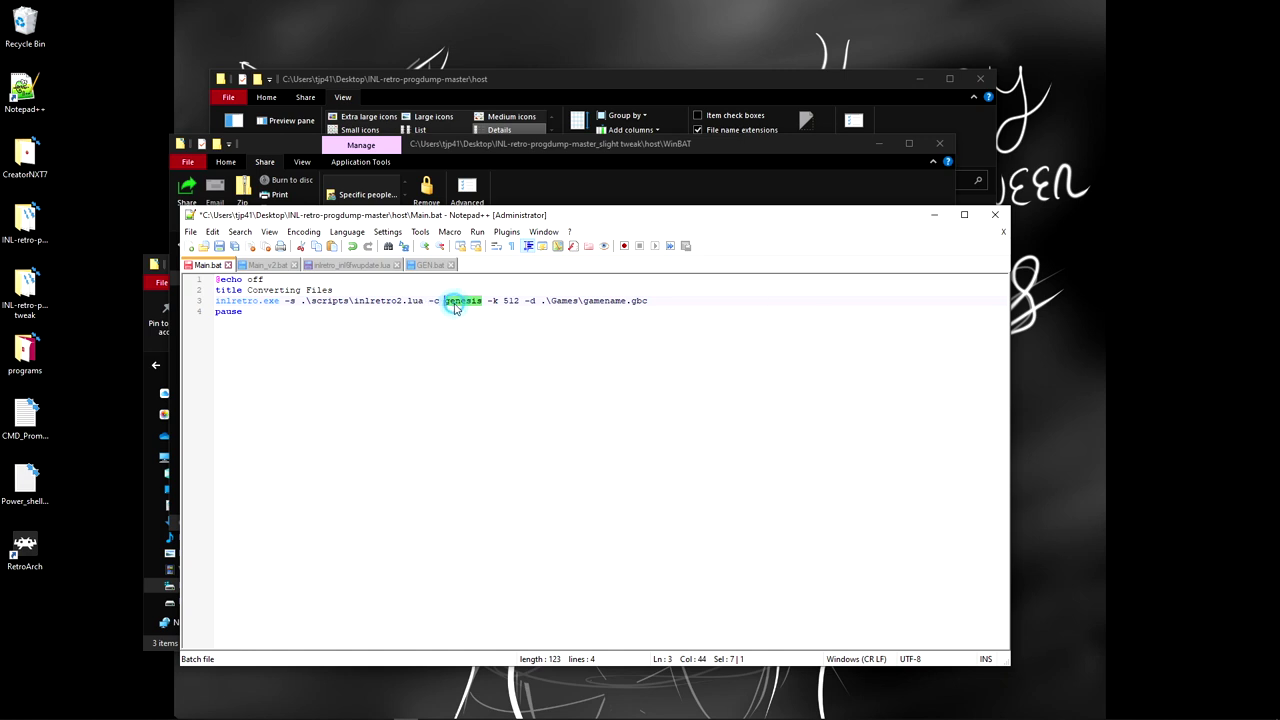
pyautogui.moveTo(444, 300); pyautogui.dragTo(474, 300)
pyautogui.click(513, 300)
pyautogui.moveTo(490, 300)
pyautogui.mouseDown()
pyautogui.moveTo(520, 300)
pyautogui.moveTo(460, 300)
pyautogui.moveTo(495, 302)
pyautogui.mouseUp()
pyautogui.click(518, 300)
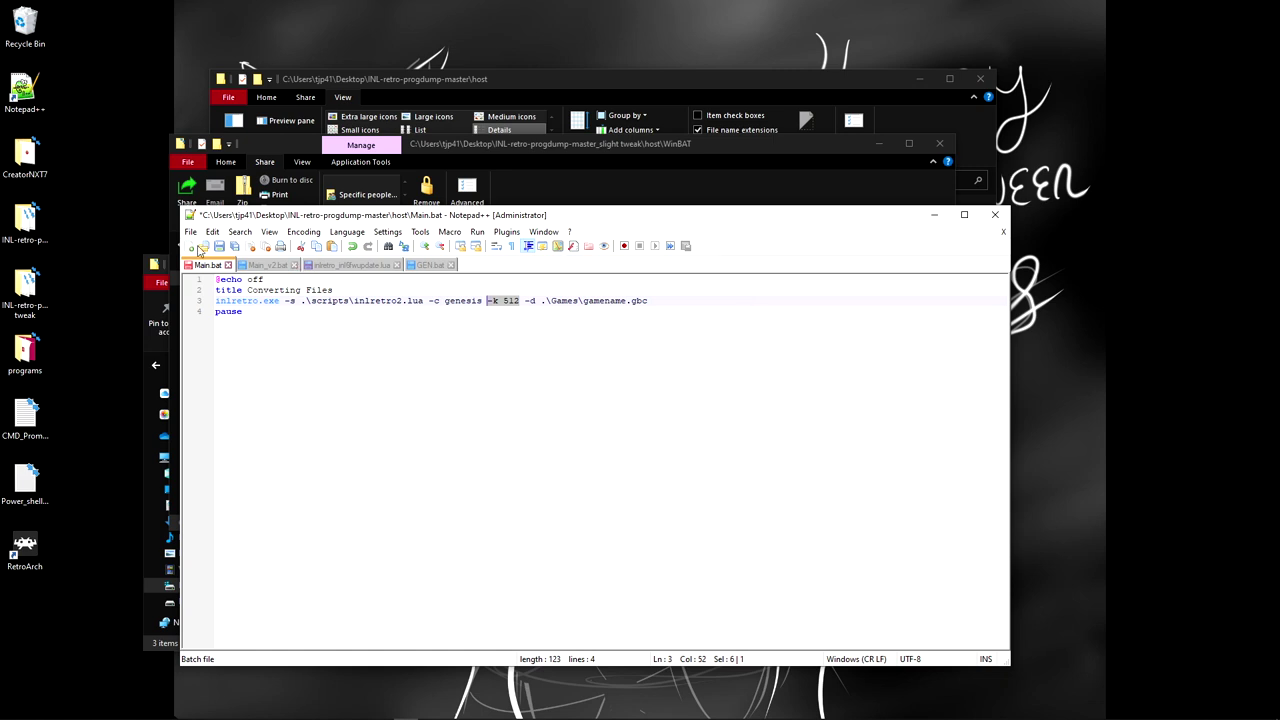
# Step: Save Main.bat and run it from the host folder of INL-retro-progdump-master to dump the Genesis cartridge
pyautogui.click(220, 247)
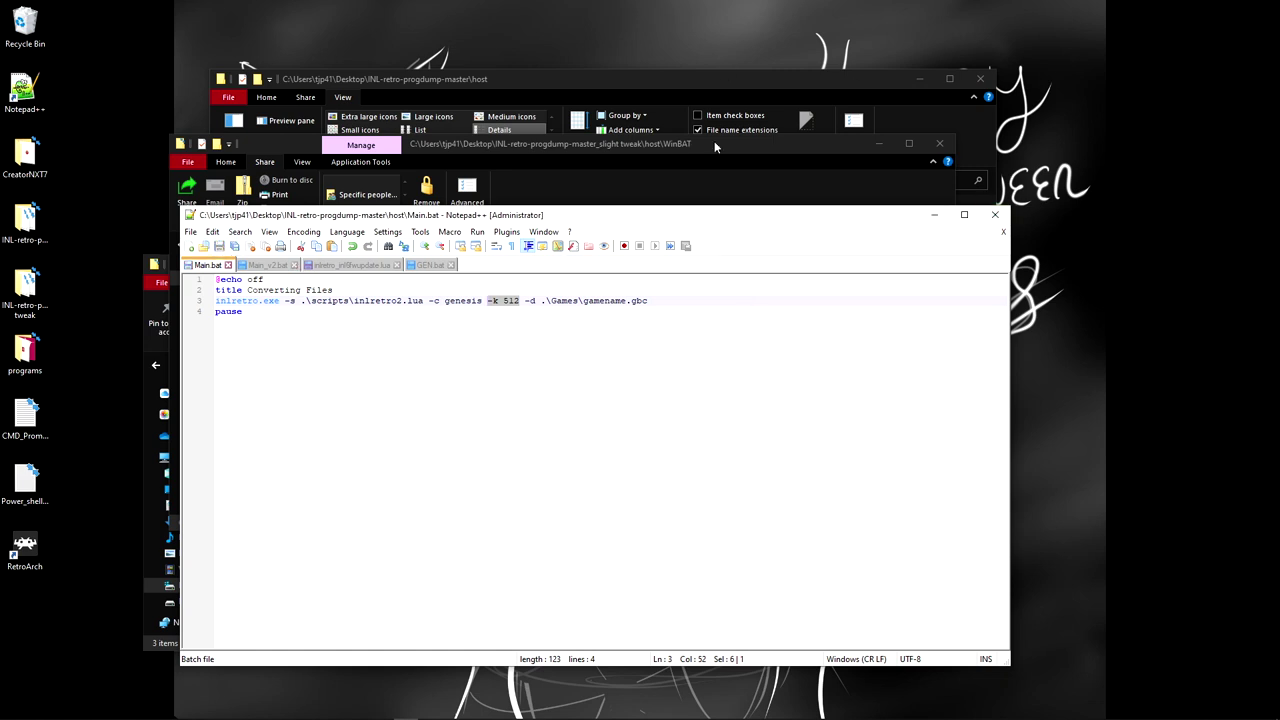
pyautogui.click(694, 153)
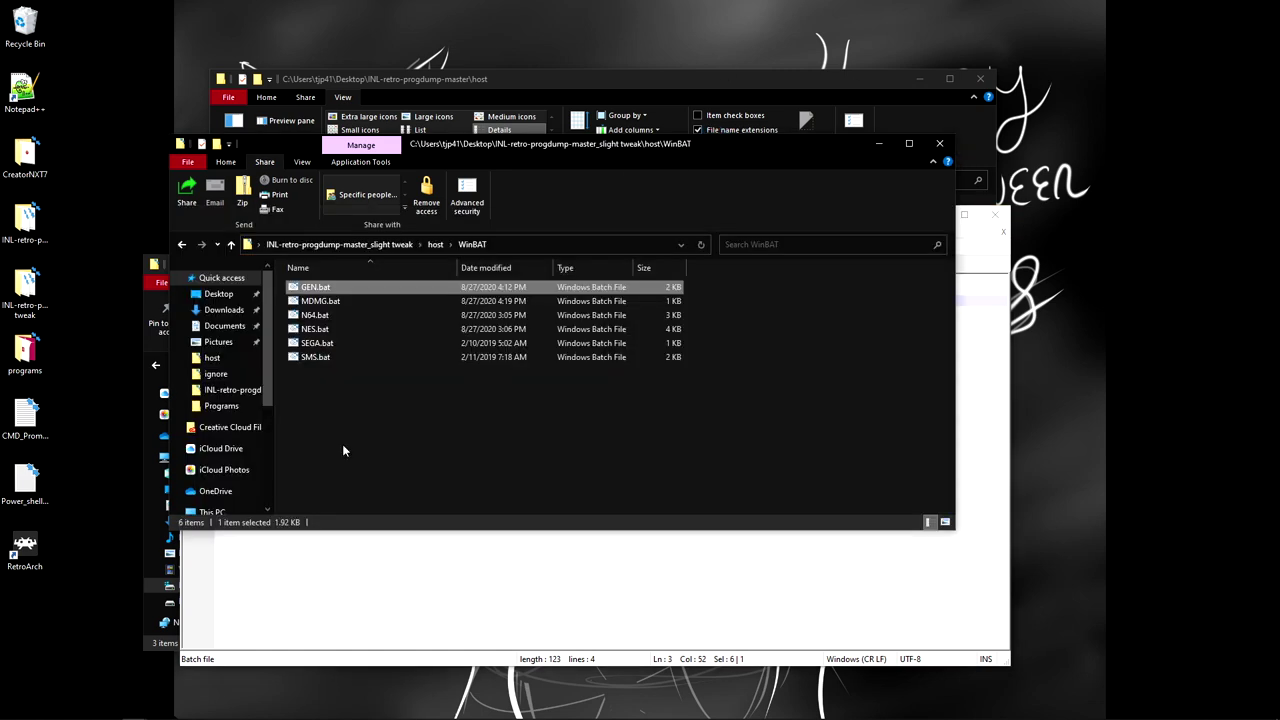
pyautogui.click(676, 78)
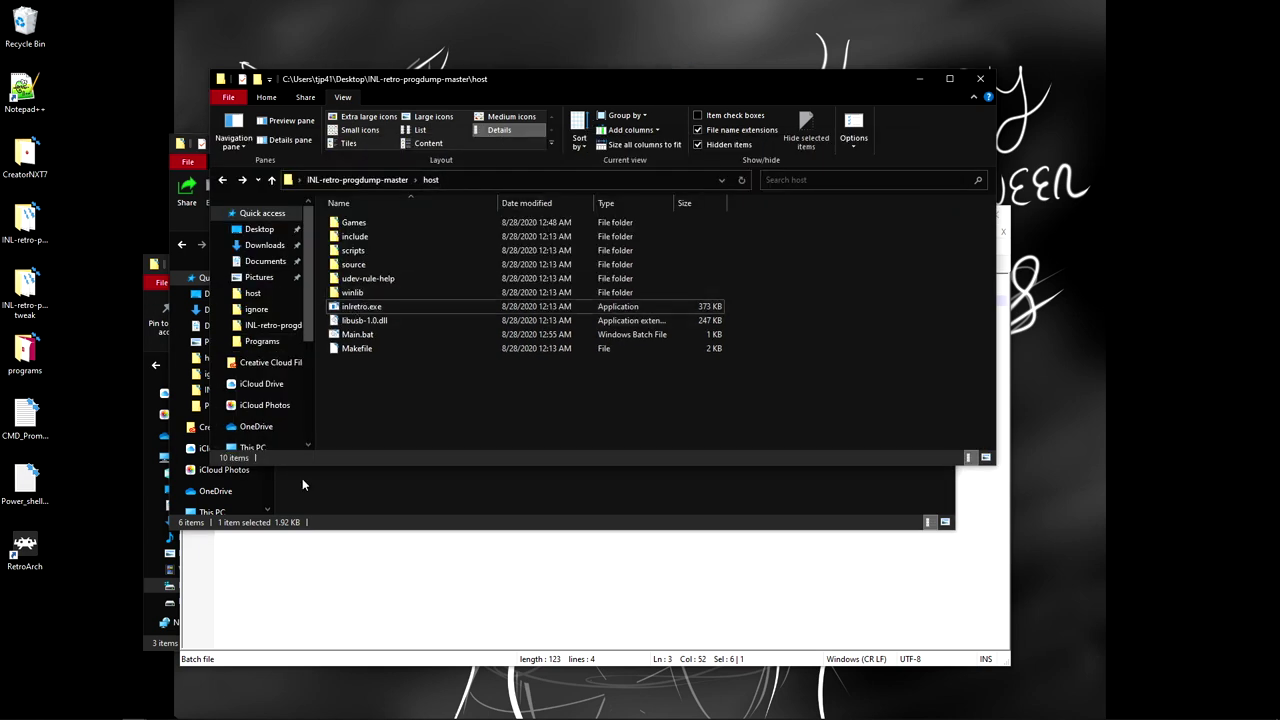
pyautogui.click(320, 628)
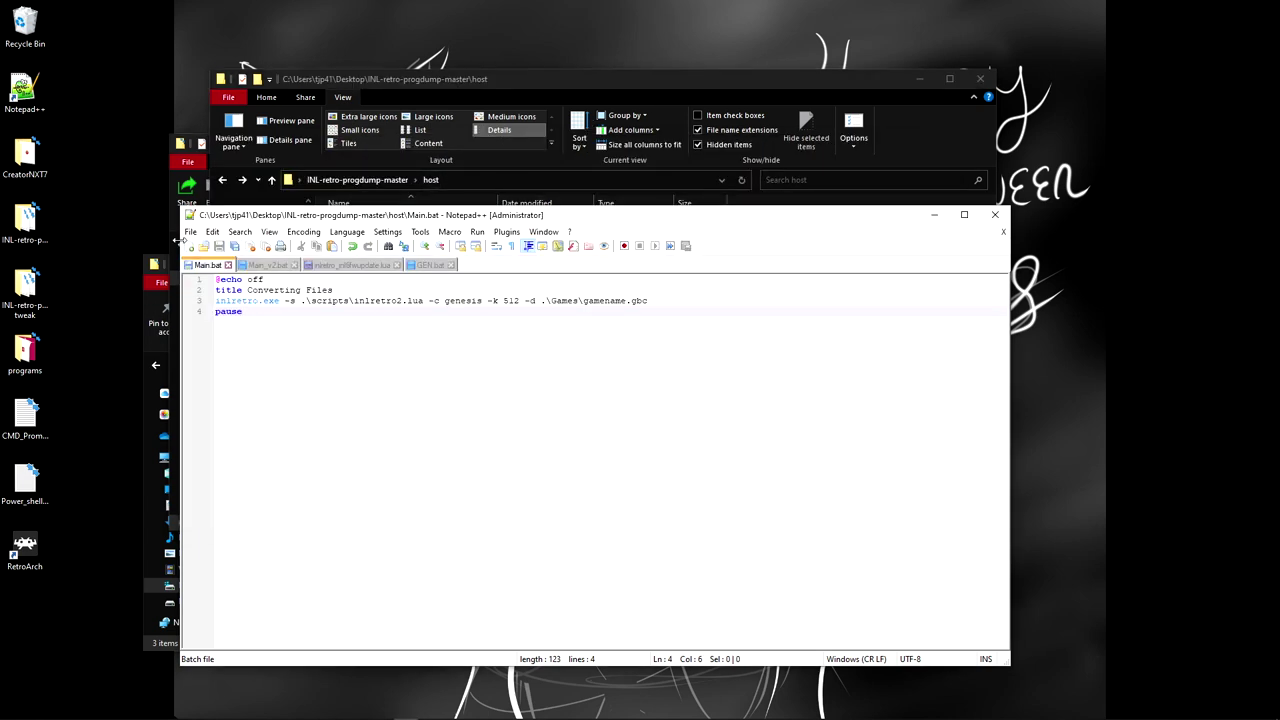
pyautogui.click(620, 77)
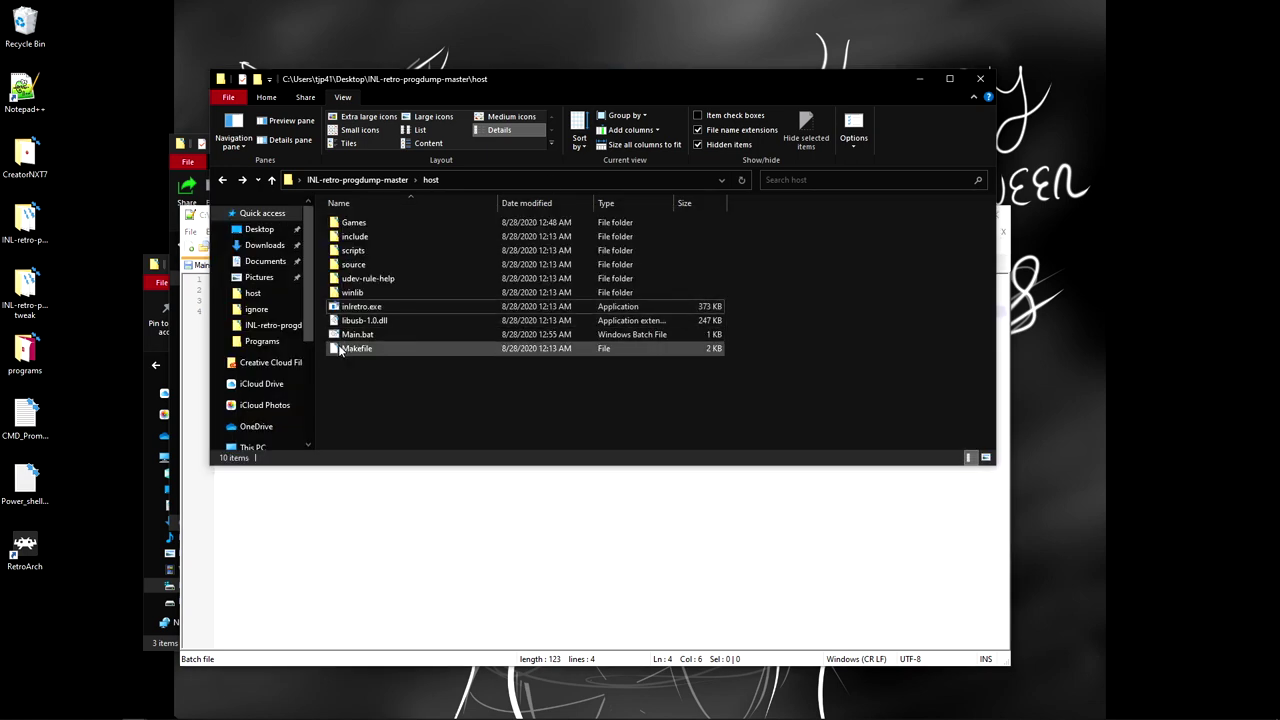
pyautogui.click(350, 336)
pyautogui.doubleClick(349, 337)
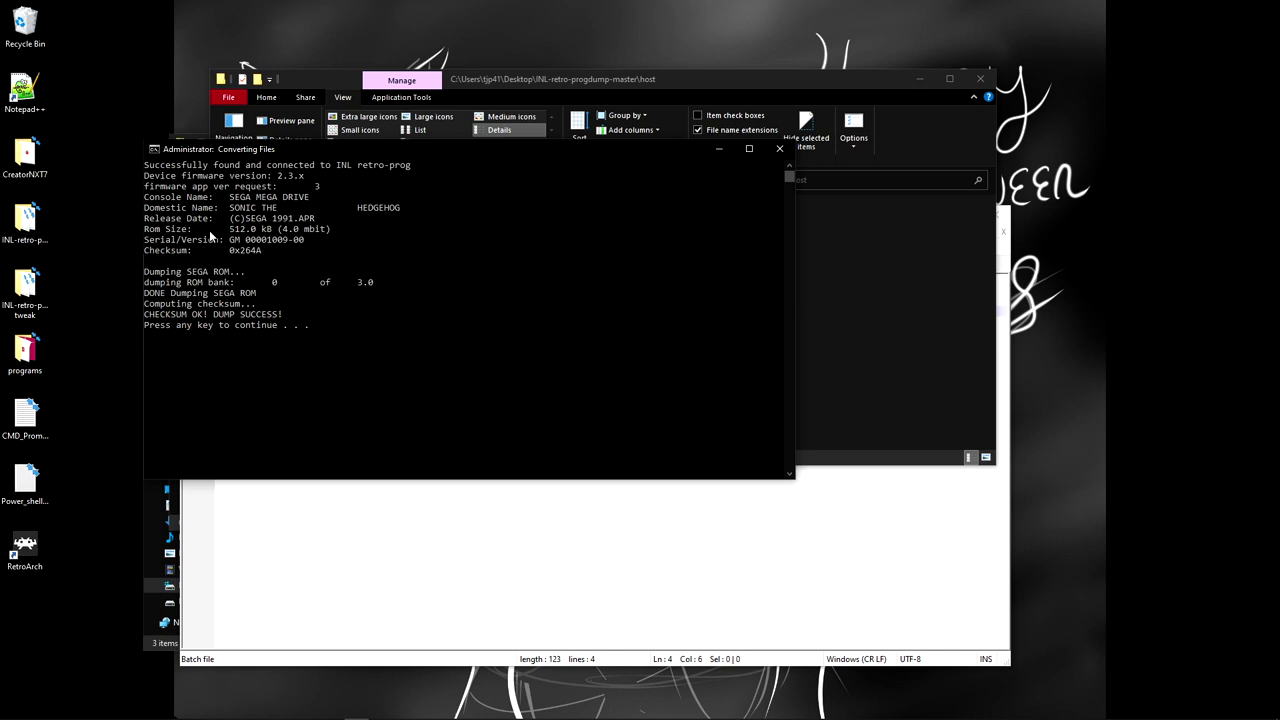
# Step: Highlight the ROM size in the dump output and locate the dumped gamename.gbc in the Games folder
pyautogui.moveTo(233, 229); pyautogui.dragTo(331, 237)
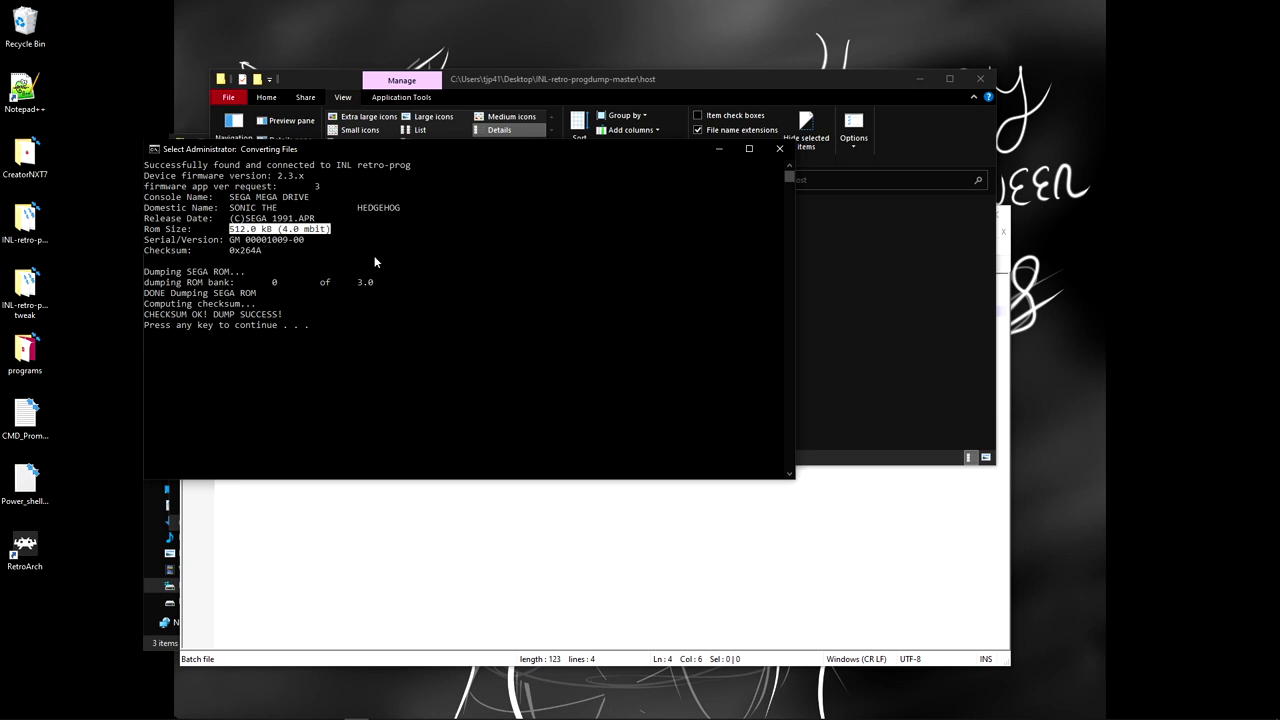
pyautogui.click(376, 229)
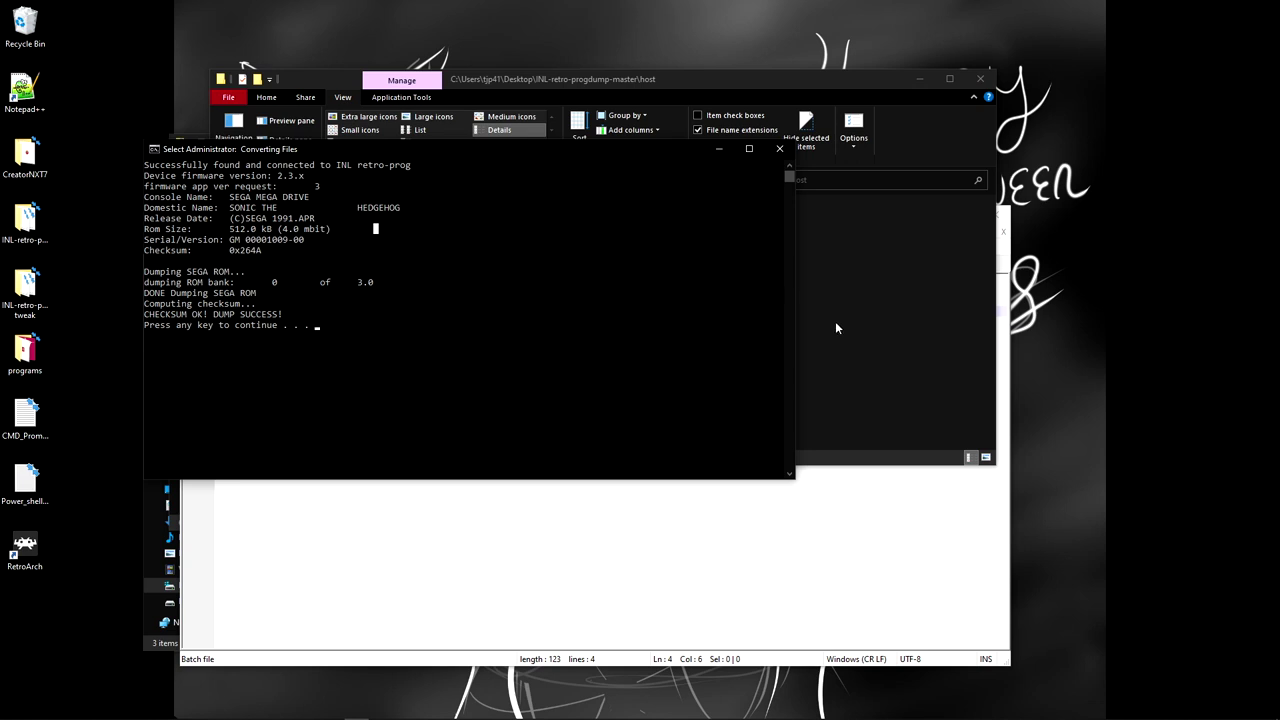
pyautogui.click(871, 323)
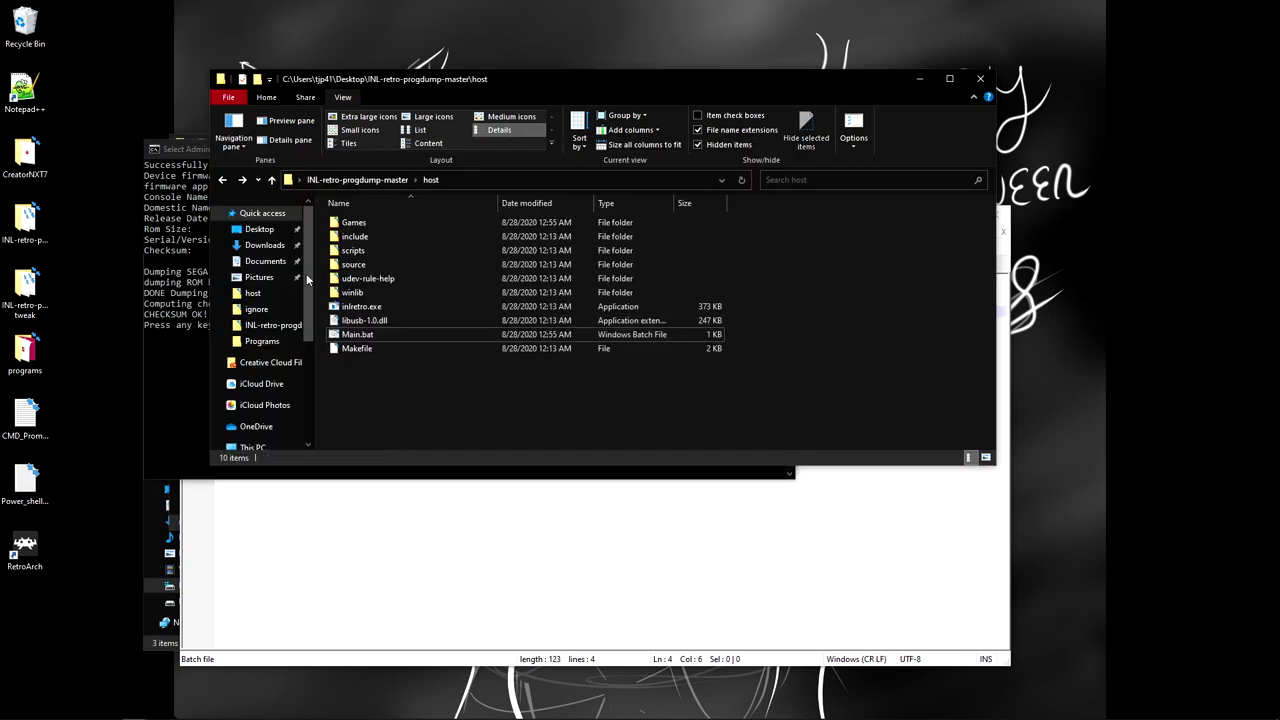
pyautogui.doubleClick(363, 228)
pyautogui.click(358, 224)
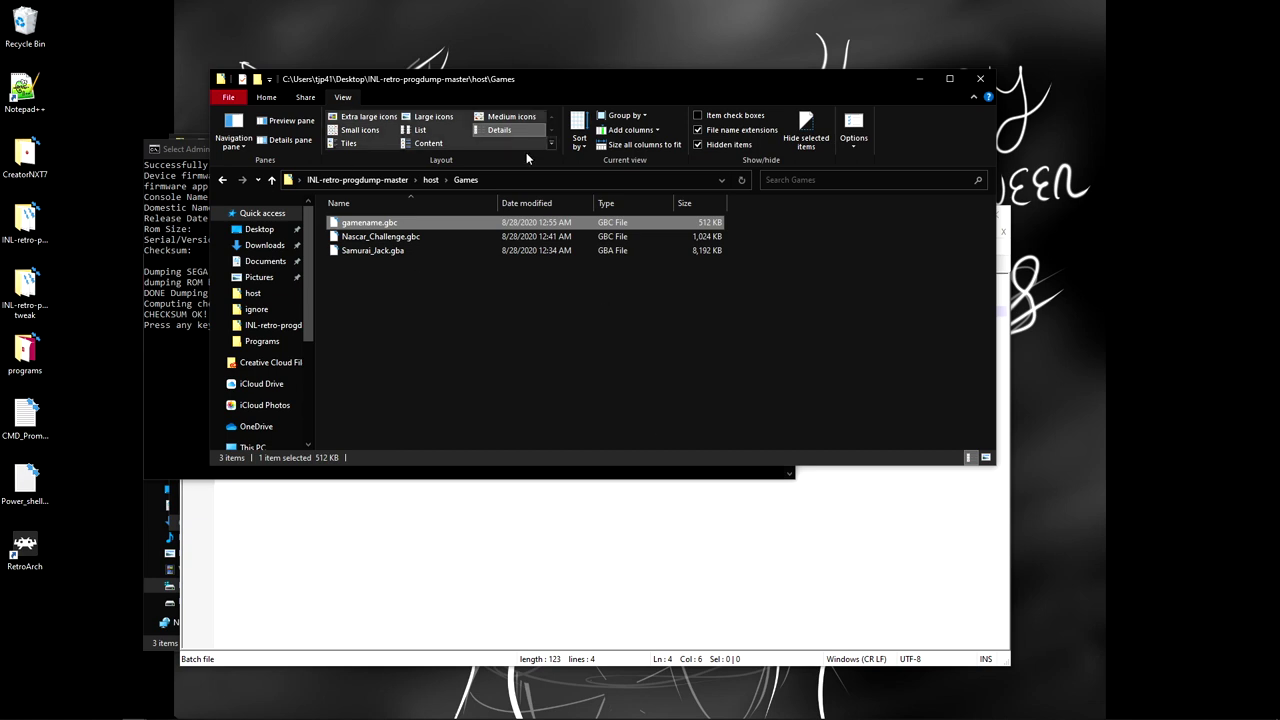
# Step: Change the output file's extension to .gen in Main.bat's inlretro.exe command
pyautogui.click(540, 566)
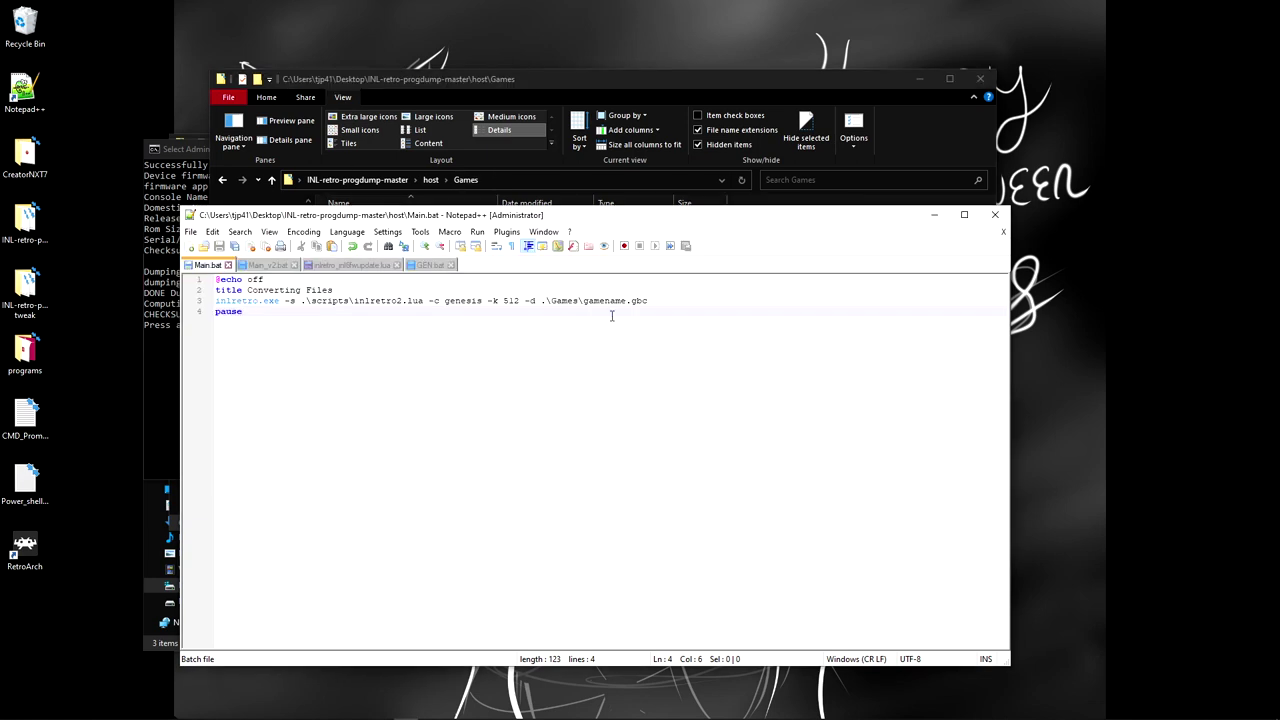
pyautogui.click(652, 304)
pyautogui.press('BackSpace')
pyautogui.press('BackSpace')
pyautogui.press('BackSpace')
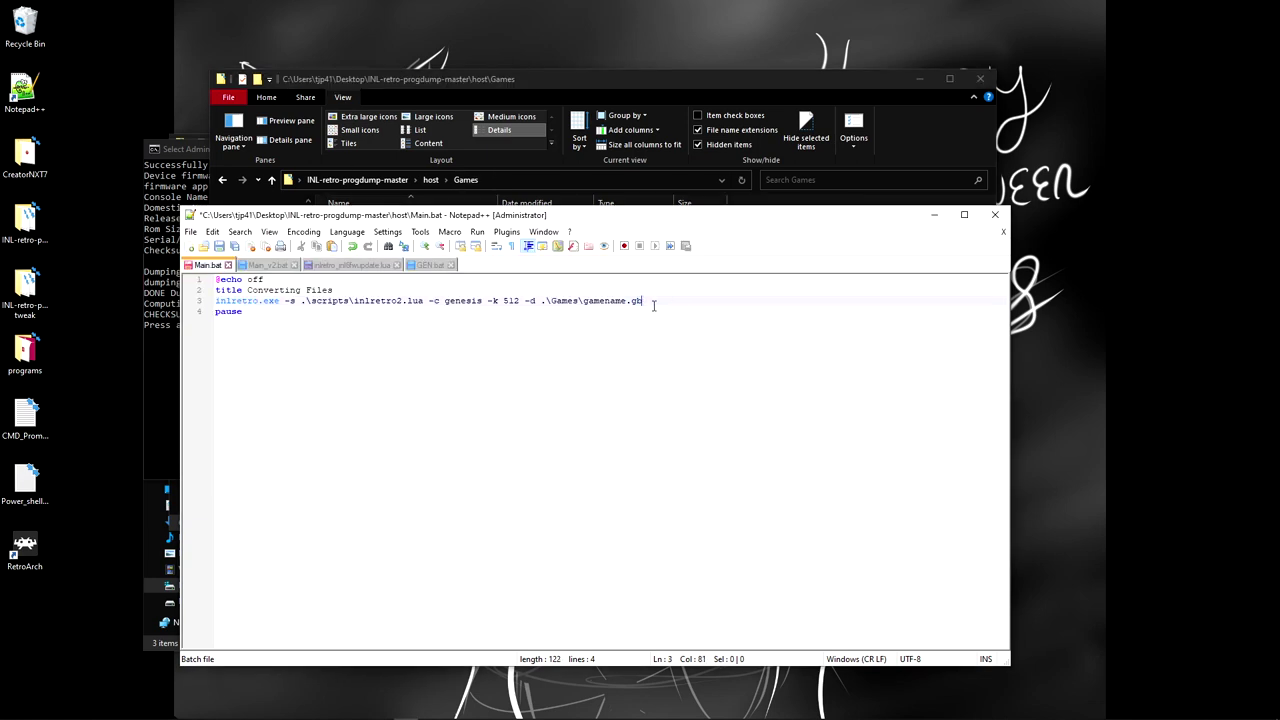
pyautogui.write('gen')
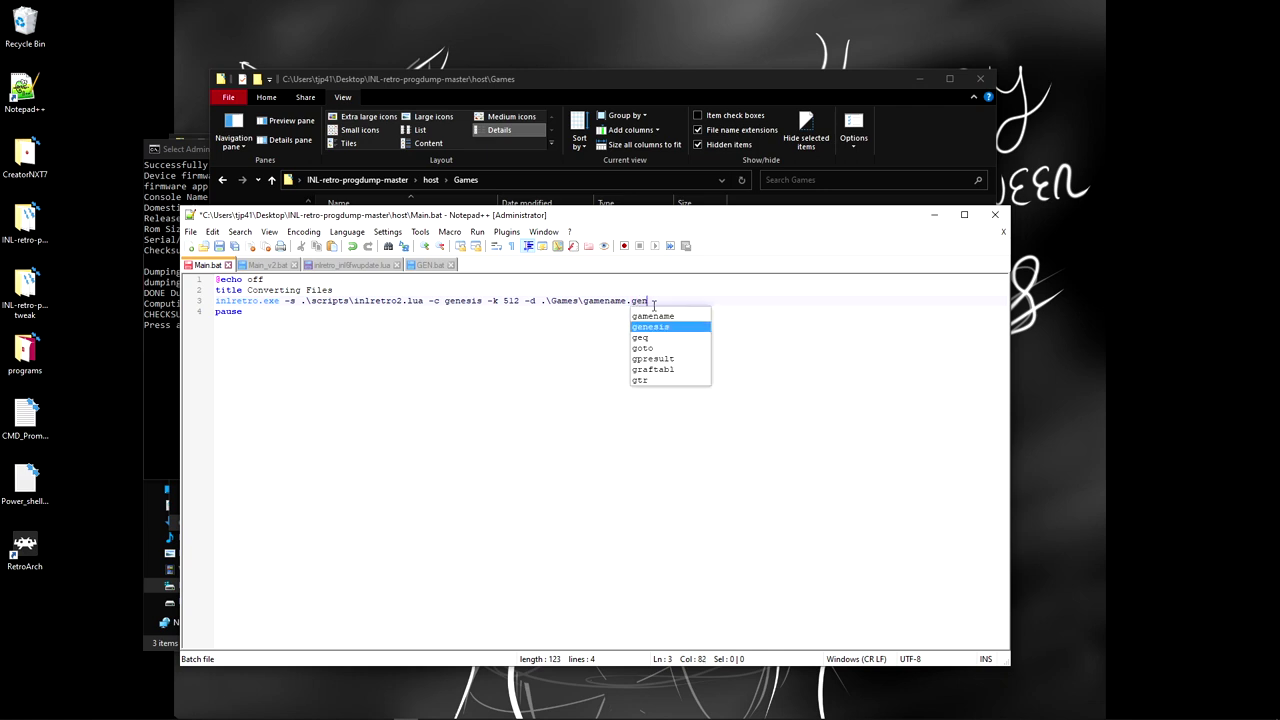
pyautogui.click(822, 330)
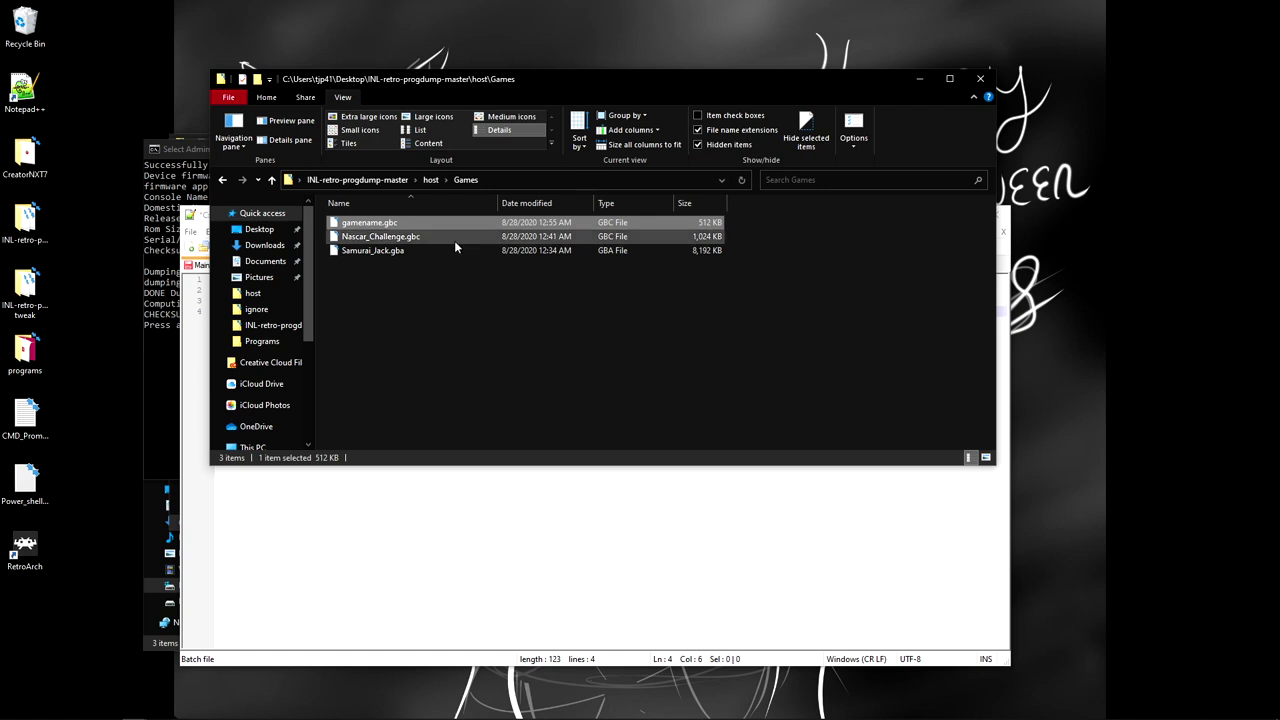
# Step: Rename gamename.gbc in the Games folder as Sonic_the_Hedgehog.gen, accepting the extension change
pyautogui.click(398, 223)
pyautogui.click(404, 222)
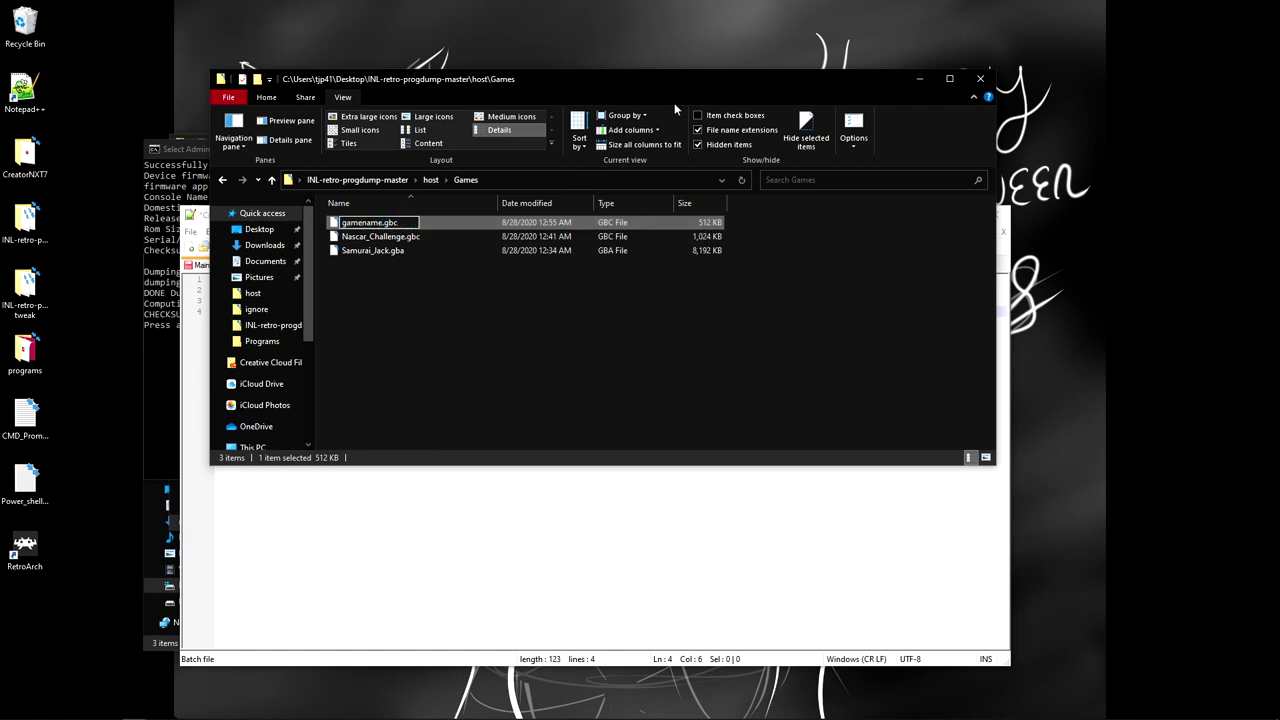
pyautogui.press('BackSpace')
pyautogui.press('BackSpace')
pyautogui.press('BackSpace')
pyautogui.write('gen')
pyautogui.moveTo(384, 221); pyautogui.dragTo(342, 222)
pyautogui.write('Sonic')
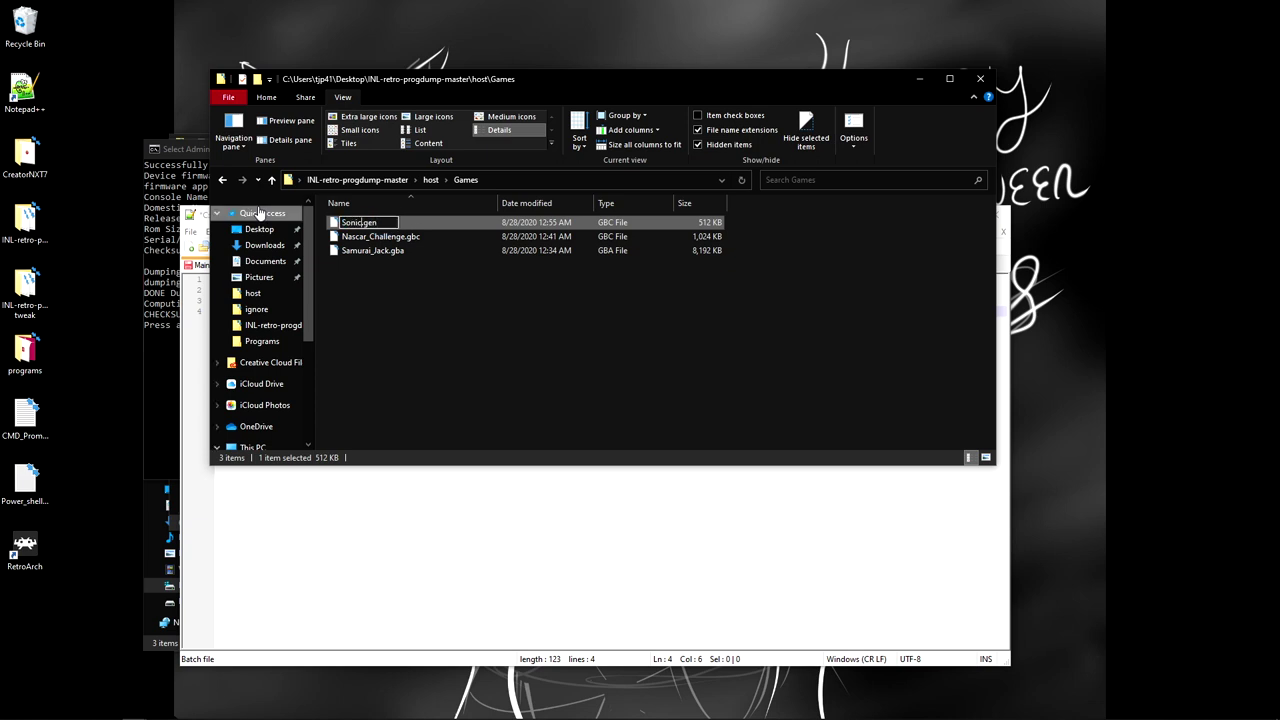
pyautogui.write('_the_Hedgehog')
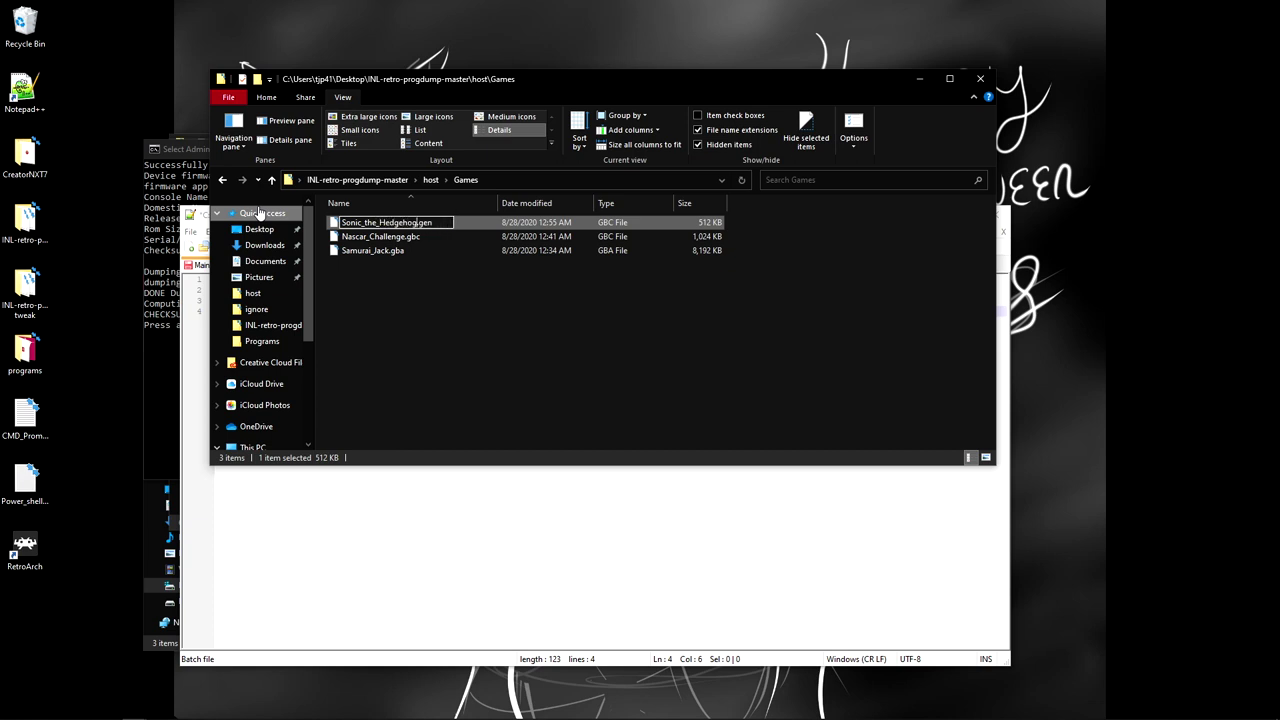
pyautogui.press('Return')
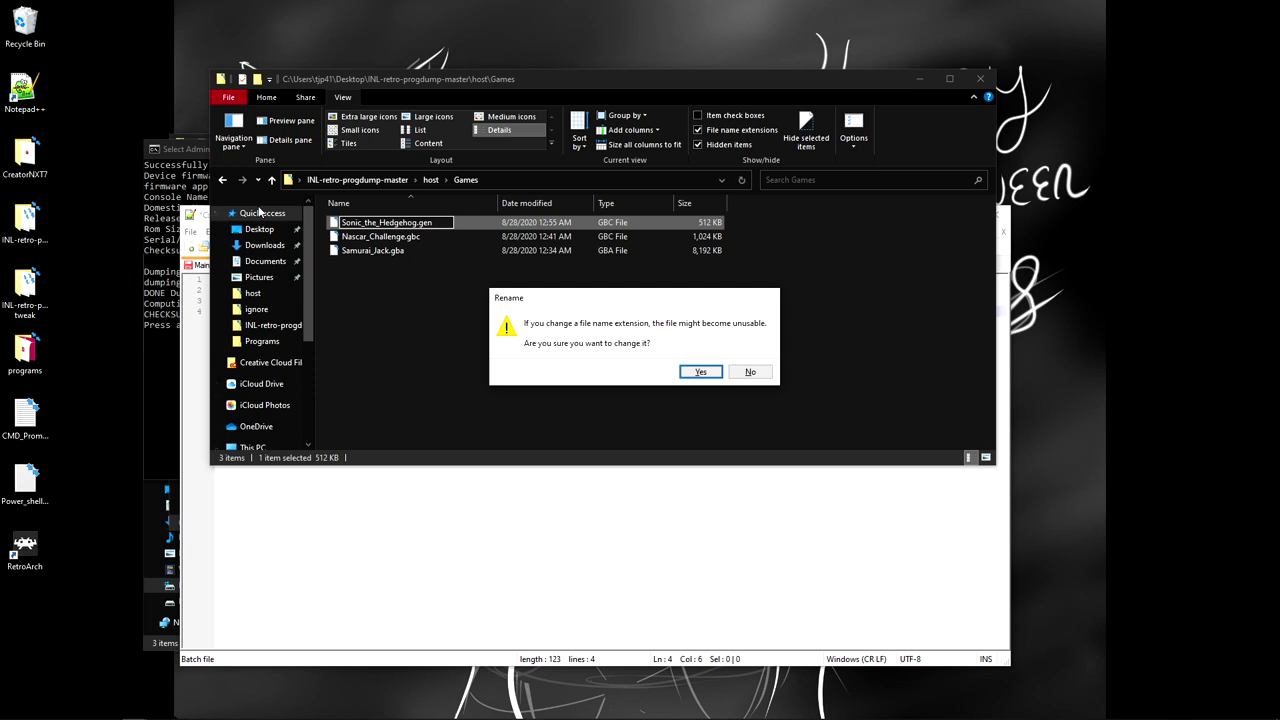
pyautogui.press('Return')
pyautogui.click(443, 374)
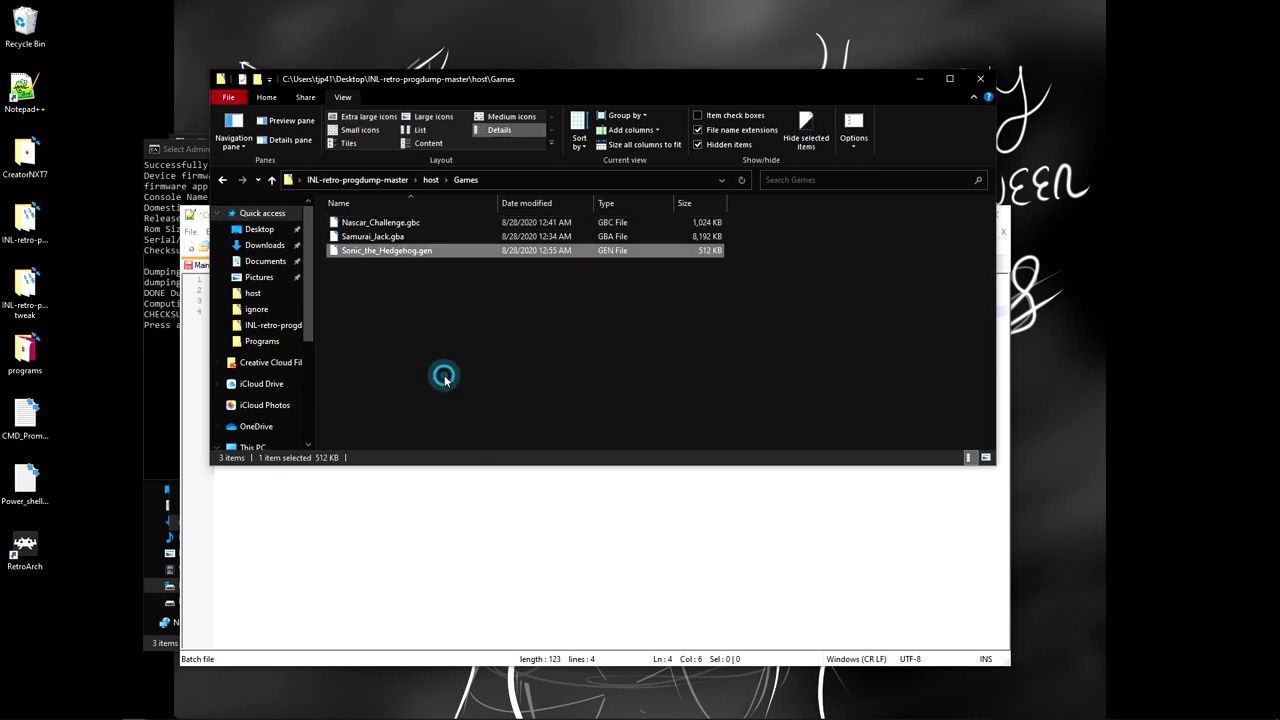
pyautogui.click(380, 257)
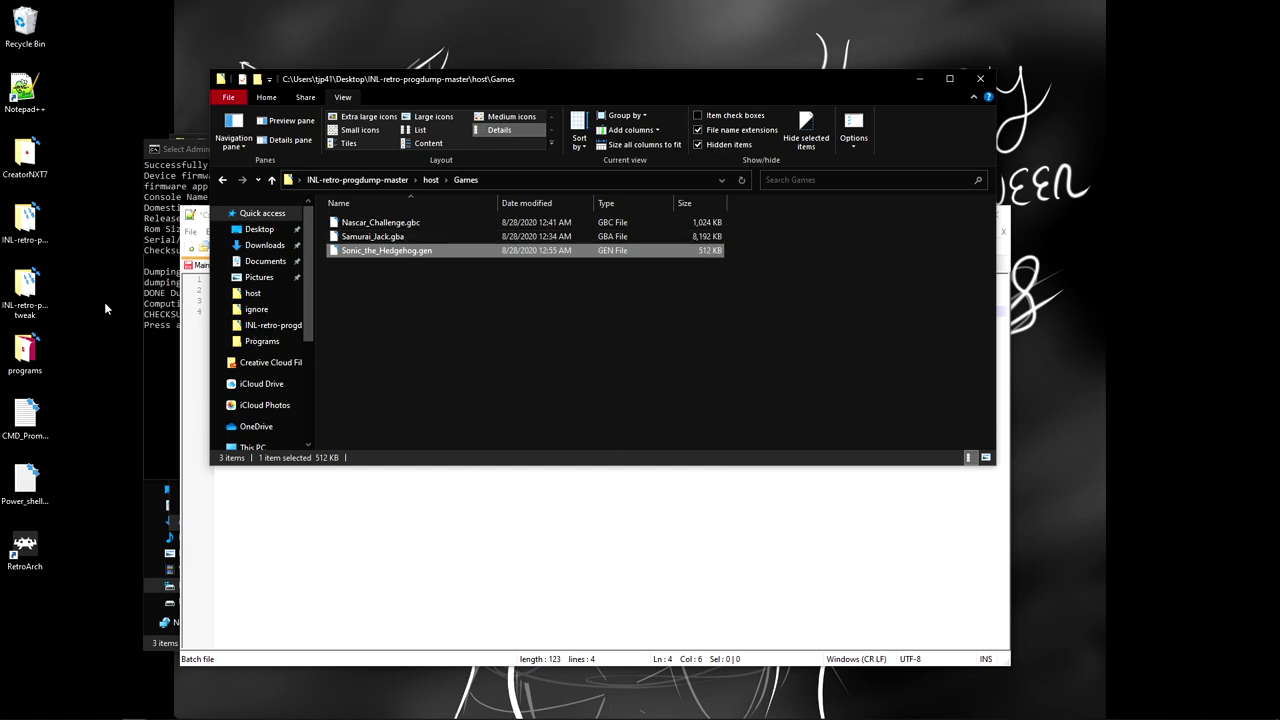
# Step: Highlight the cartridge header details and the checksum result line in the dump output window
pyautogui.click(143, 386)
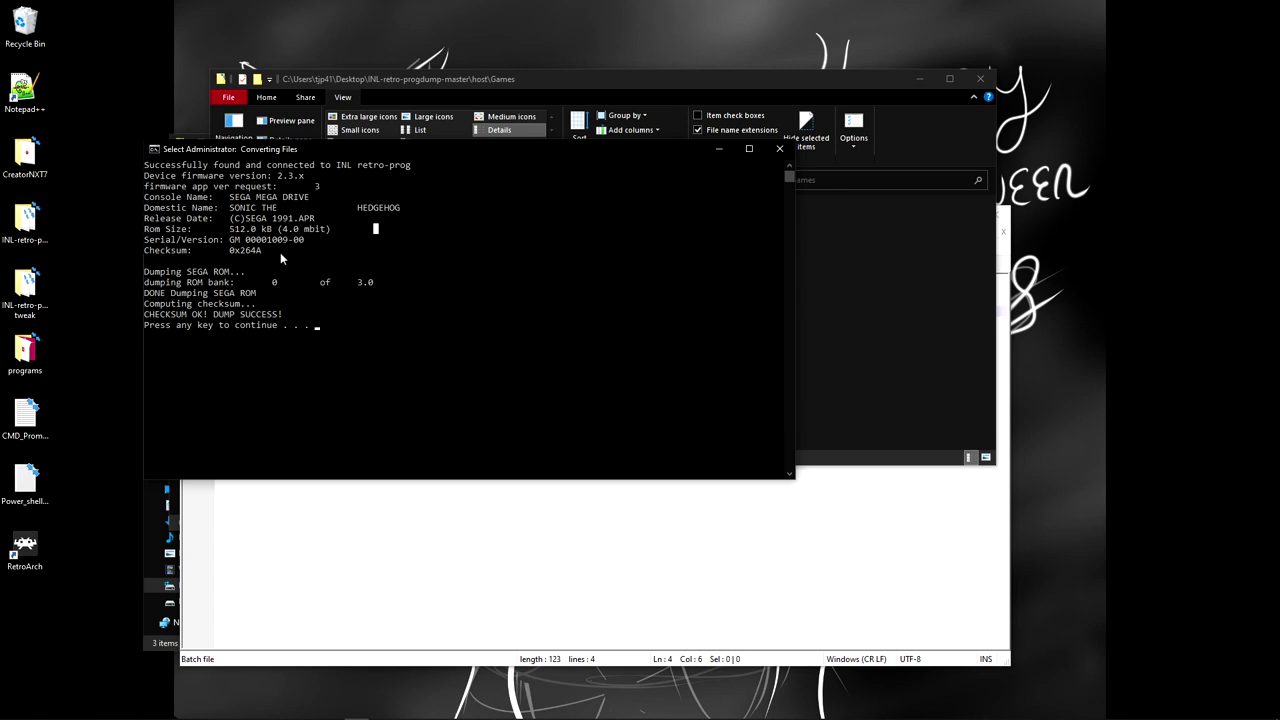
pyautogui.moveTo(280, 252); pyautogui.dragTo(131, 193)
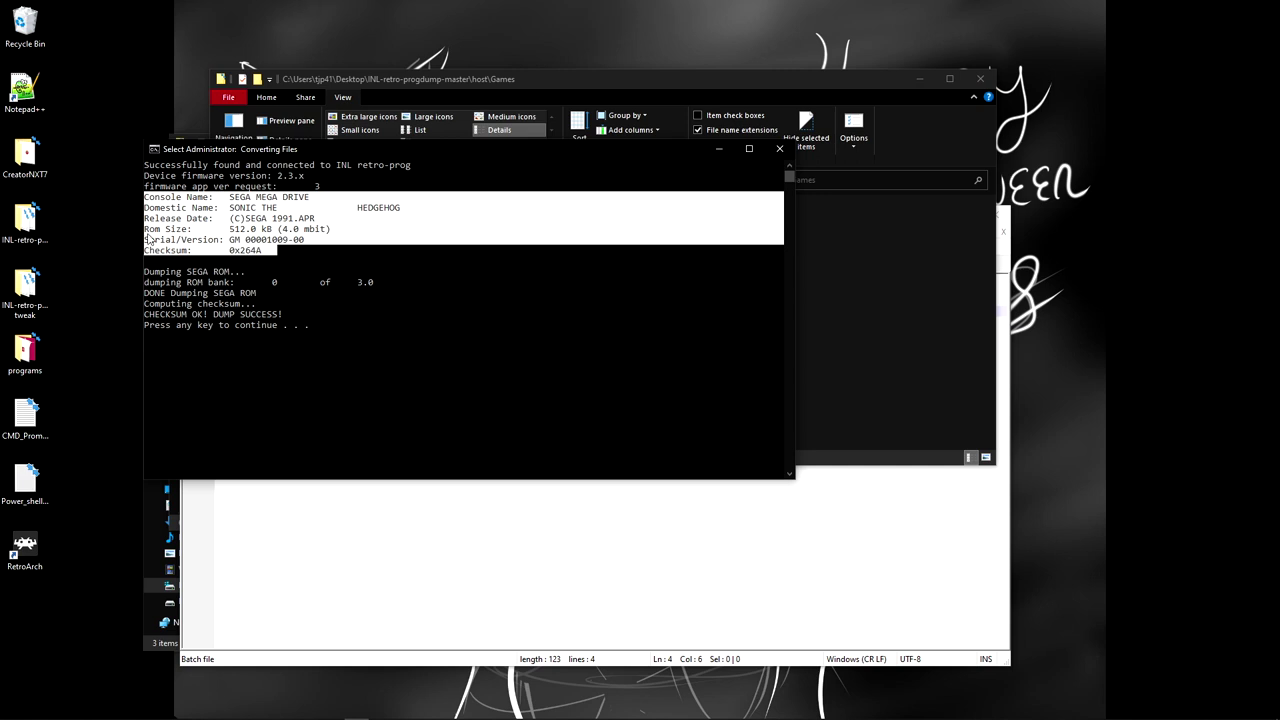
pyautogui.click(215, 243)
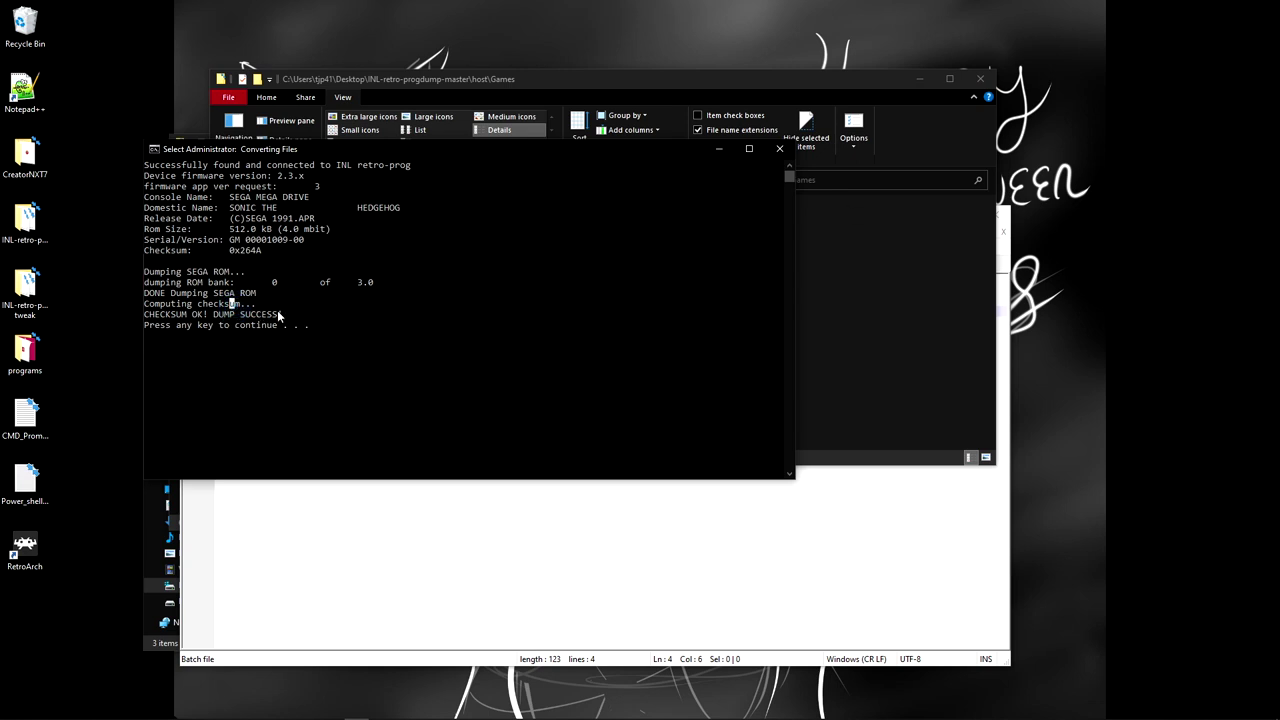
pyautogui.moveTo(286, 314); pyautogui.dragTo(140, 318)
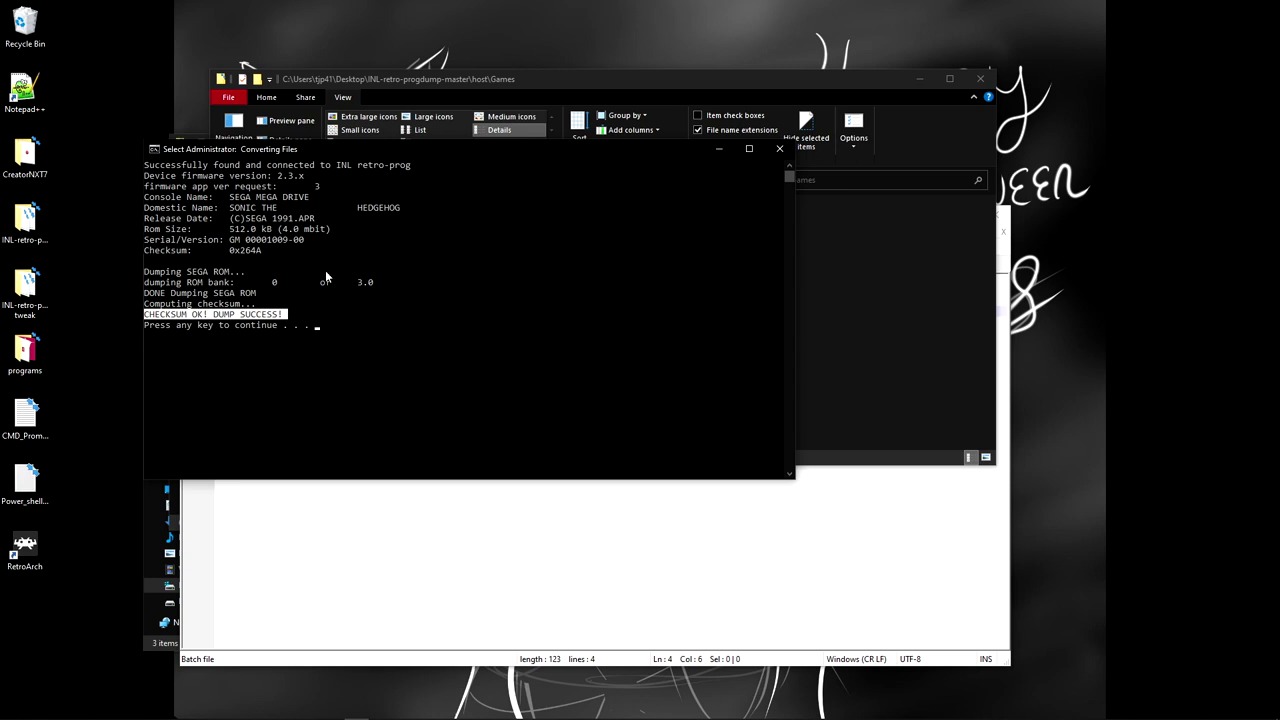
pyautogui.click(208, 325)
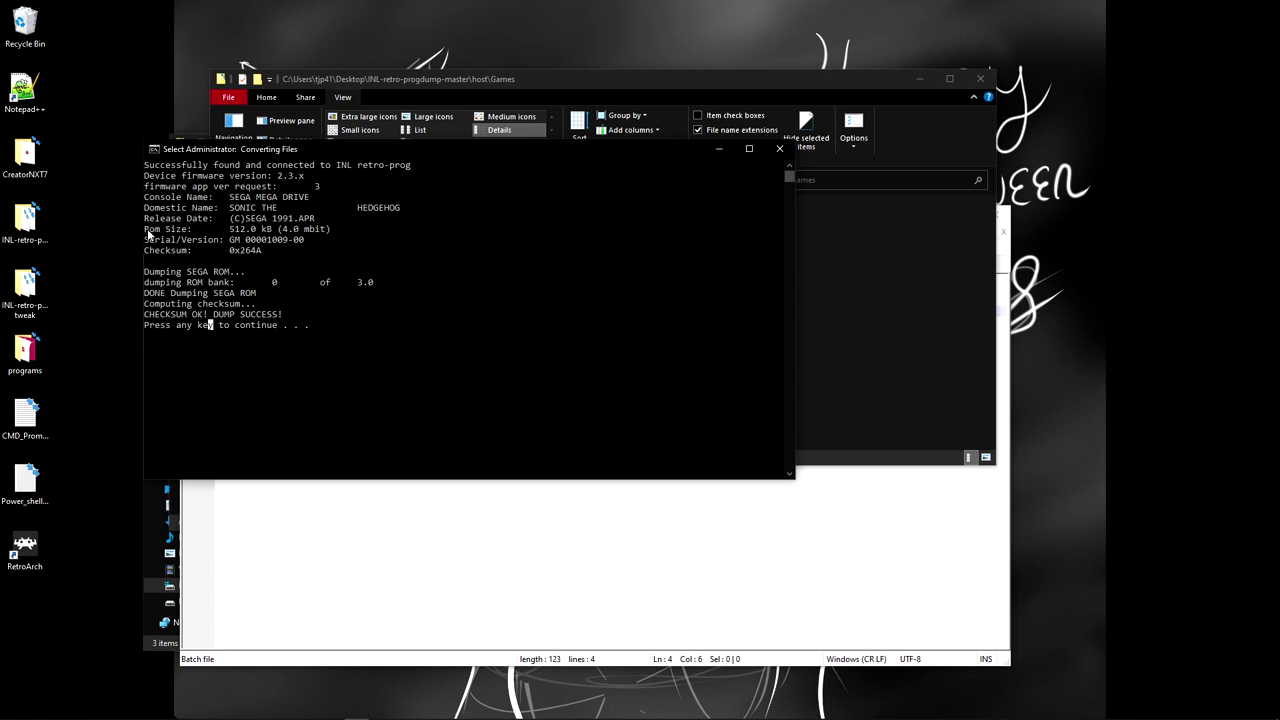
# Step: Highlight the Rom Size line and its mbit figure in the dump output, and point out the ROM bank line
pyautogui.moveTo(146, 231); pyautogui.dragTo(333, 232)
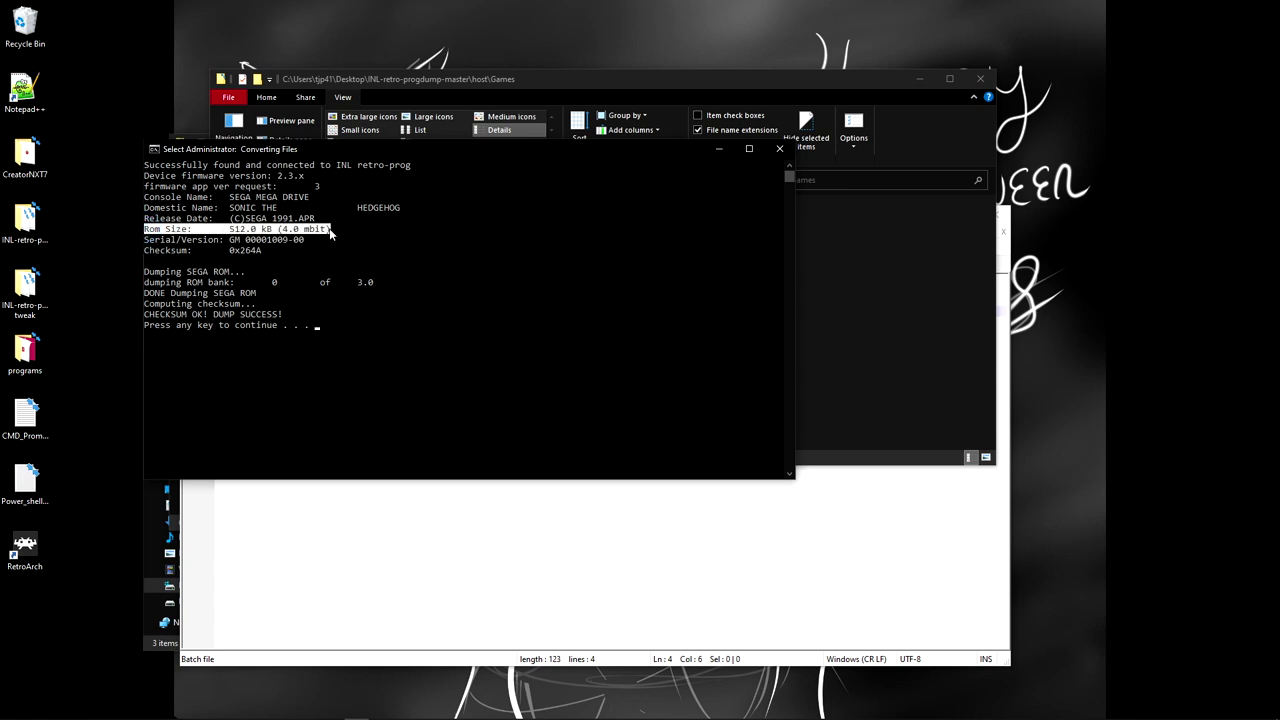
pyautogui.click(247, 231)
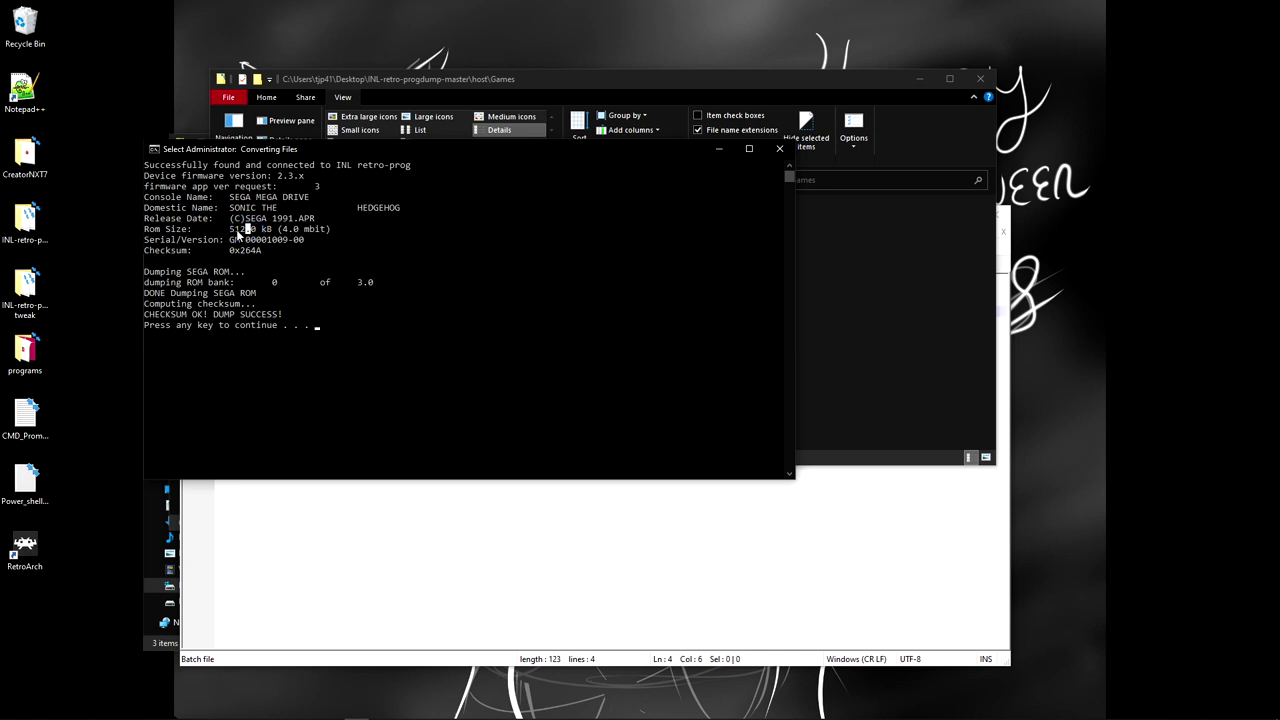
pyautogui.moveTo(279, 229); pyautogui.dragTo(341, 232)
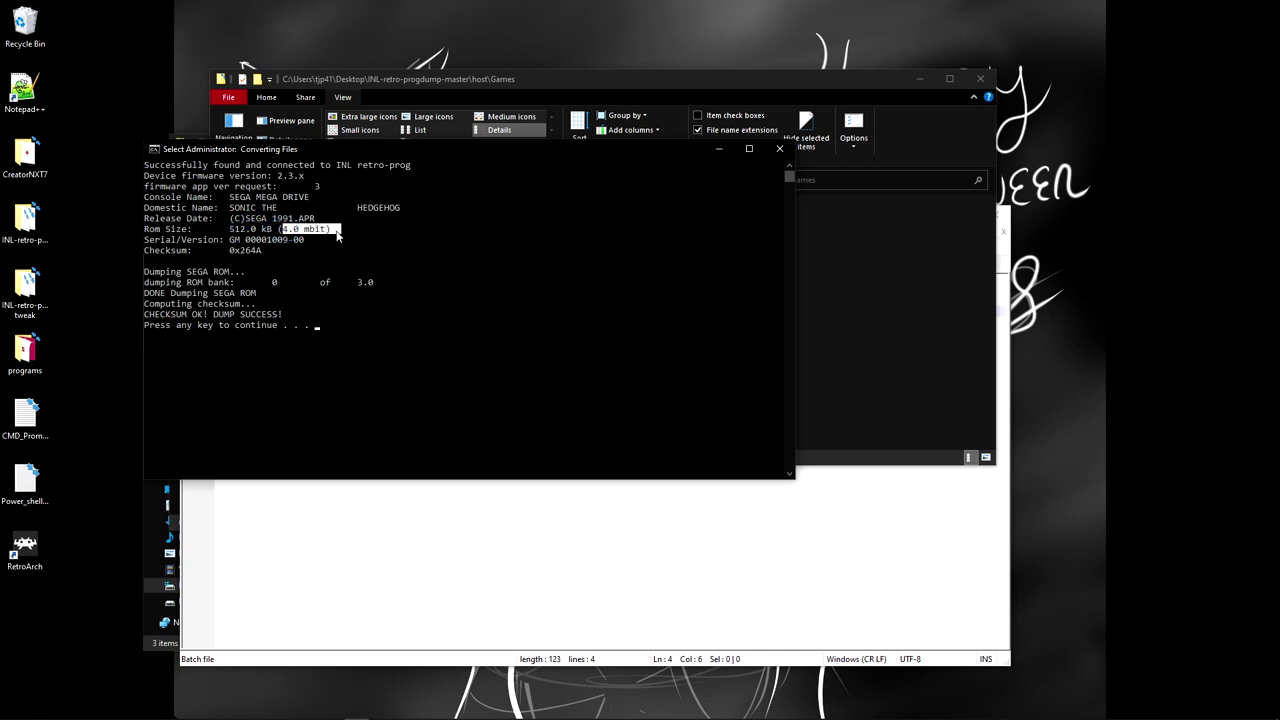
pyautogui.click(344, 242)
pyautogui.click(368, 283)
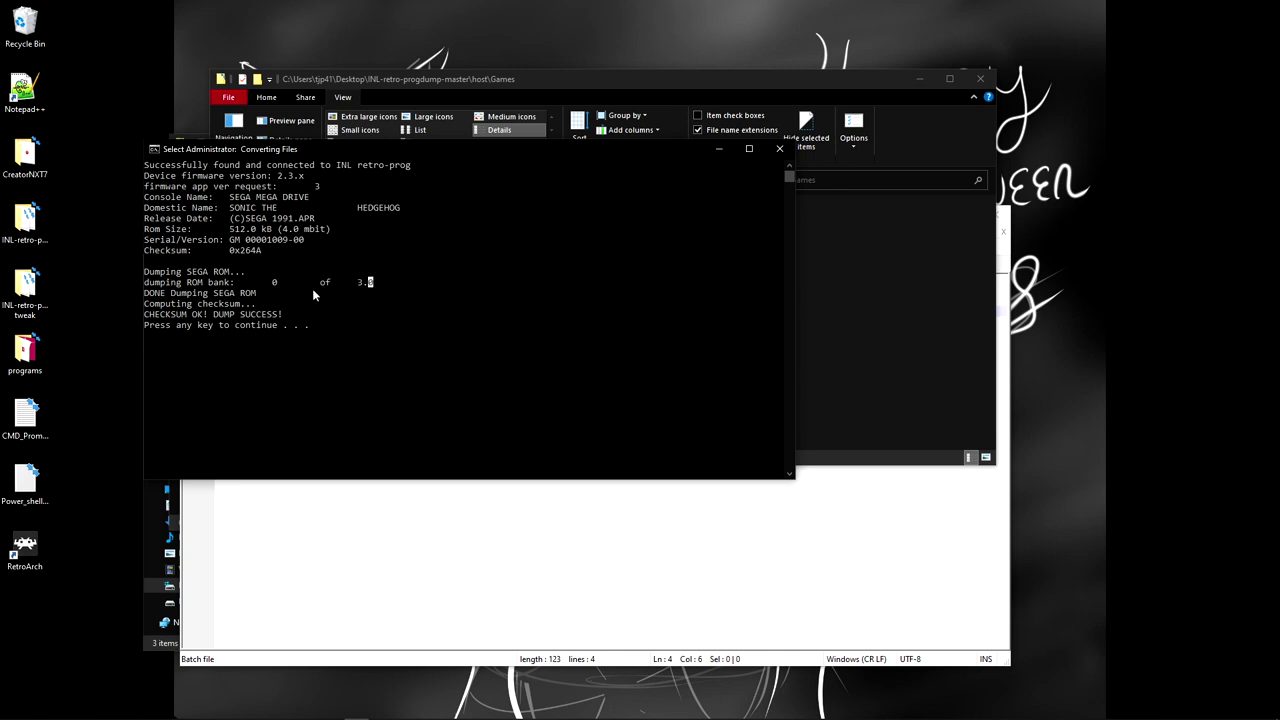
pyautogui.click(179, 283)
# Step: Highlight the ROM size in kB in the dump output and compare it with the -k value in Main.bat
pyautogui.moveTo(229, 229); pyautogui.dragTo(272, 232)
pyautogui.rightClick(427, 437)
pyautogui.moveTo(231, 238); pyautogui.dragTo(256, 244)
pyautogui.rightClick(416, 383)
pyautogui.click(430, 586)
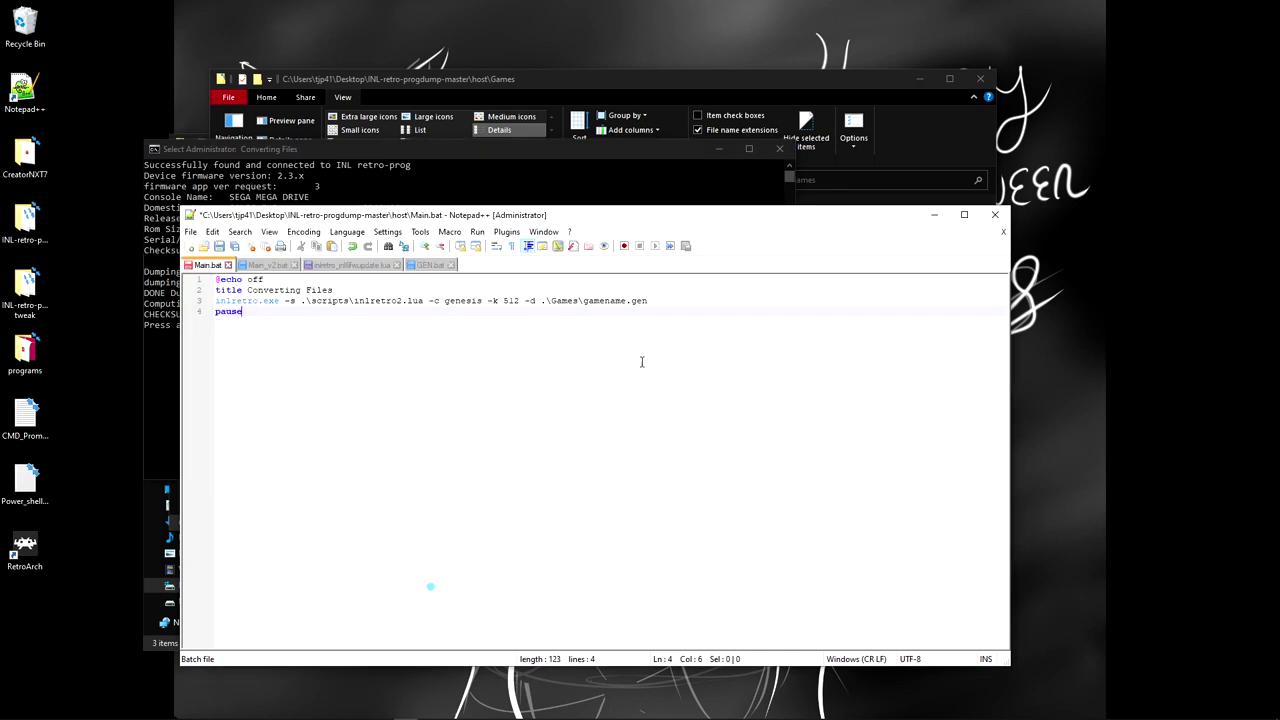
pyautogui.doubleClick(510, 301)
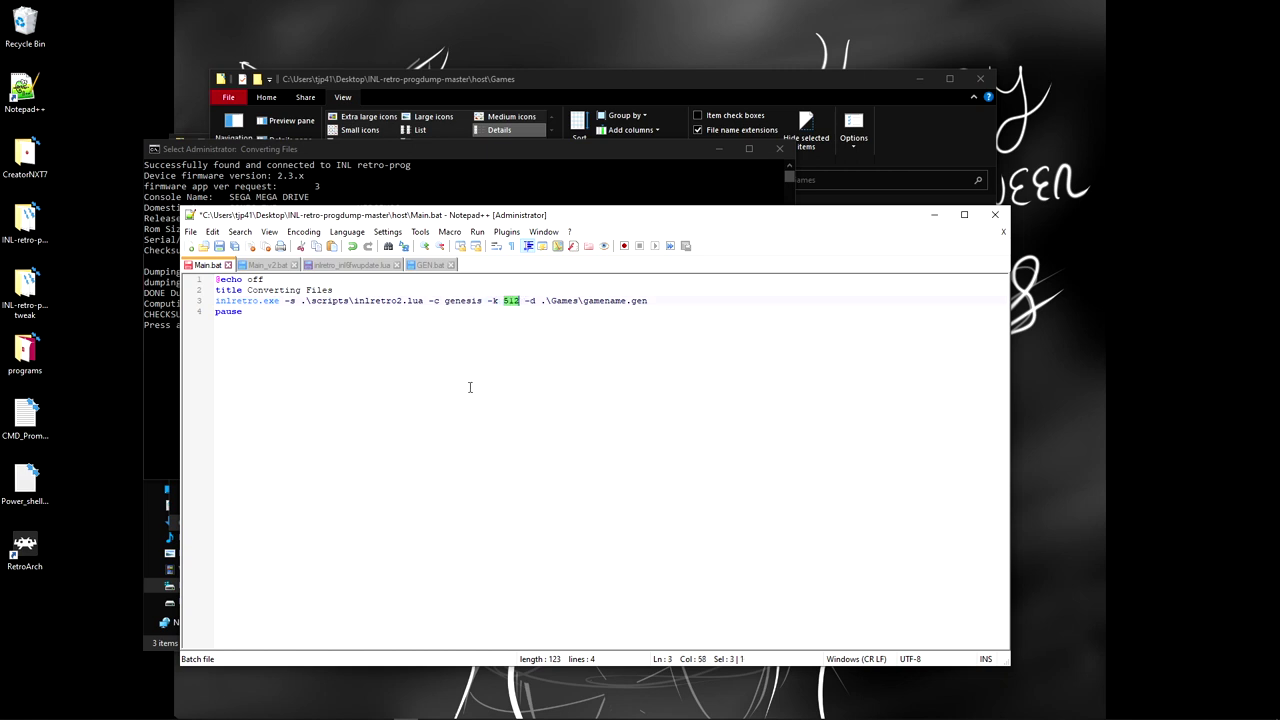
# Step: Bring up the Games folder and open the mednafen-1.21.3-win64 folder in Downloads, showing mednafen.exe
pyautogui.click(726, 77)
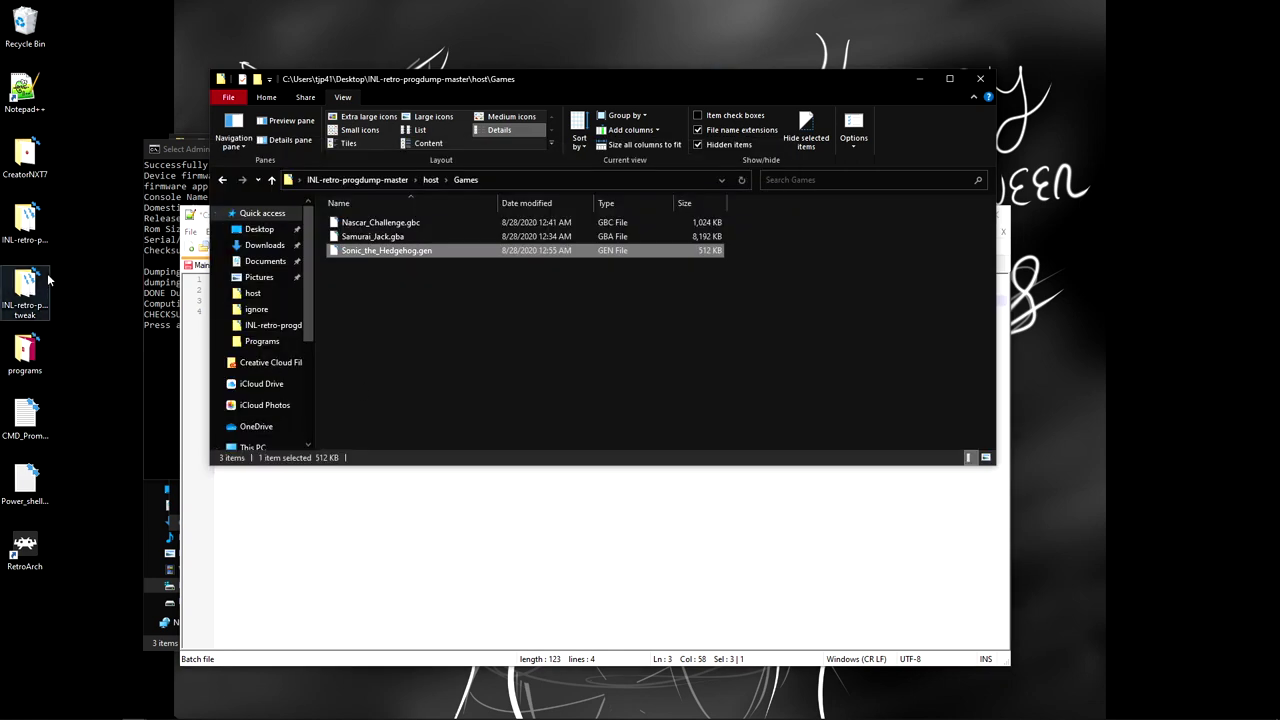
pyautogui.moveTo(357, 711)
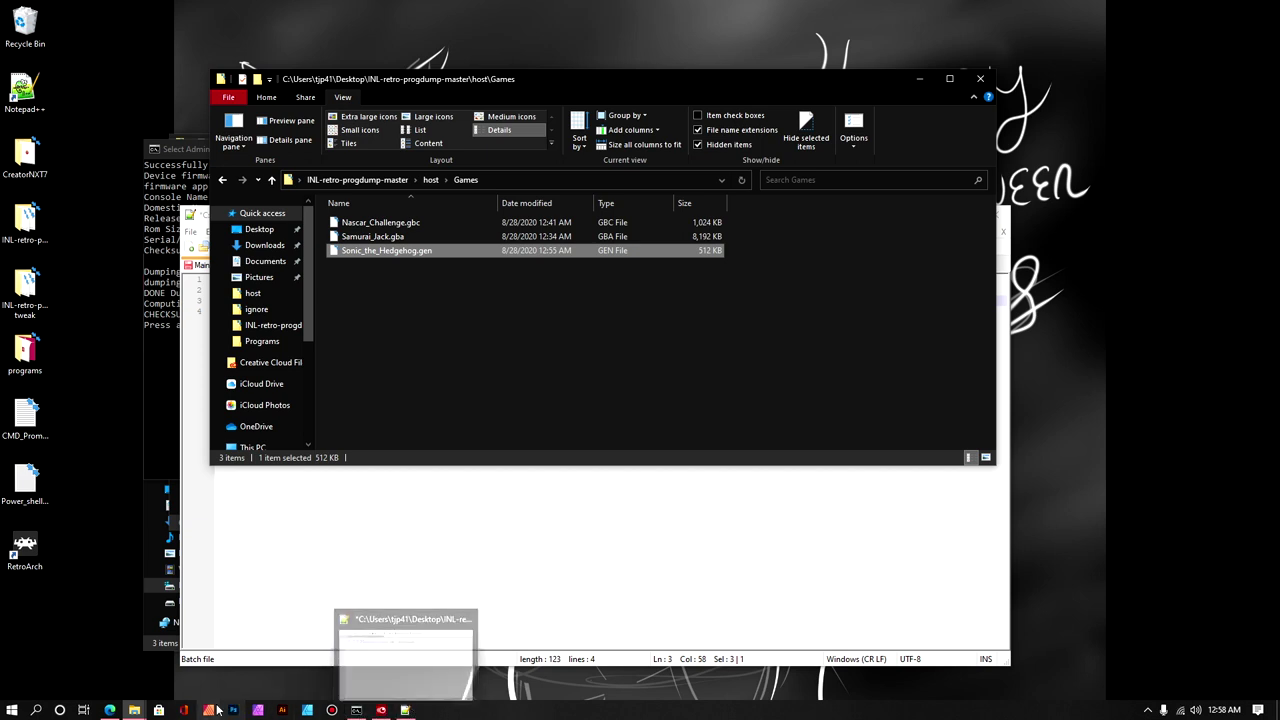
pyautogui.moveTo(137, 710)
pyautogui.moveTo(177, 676)
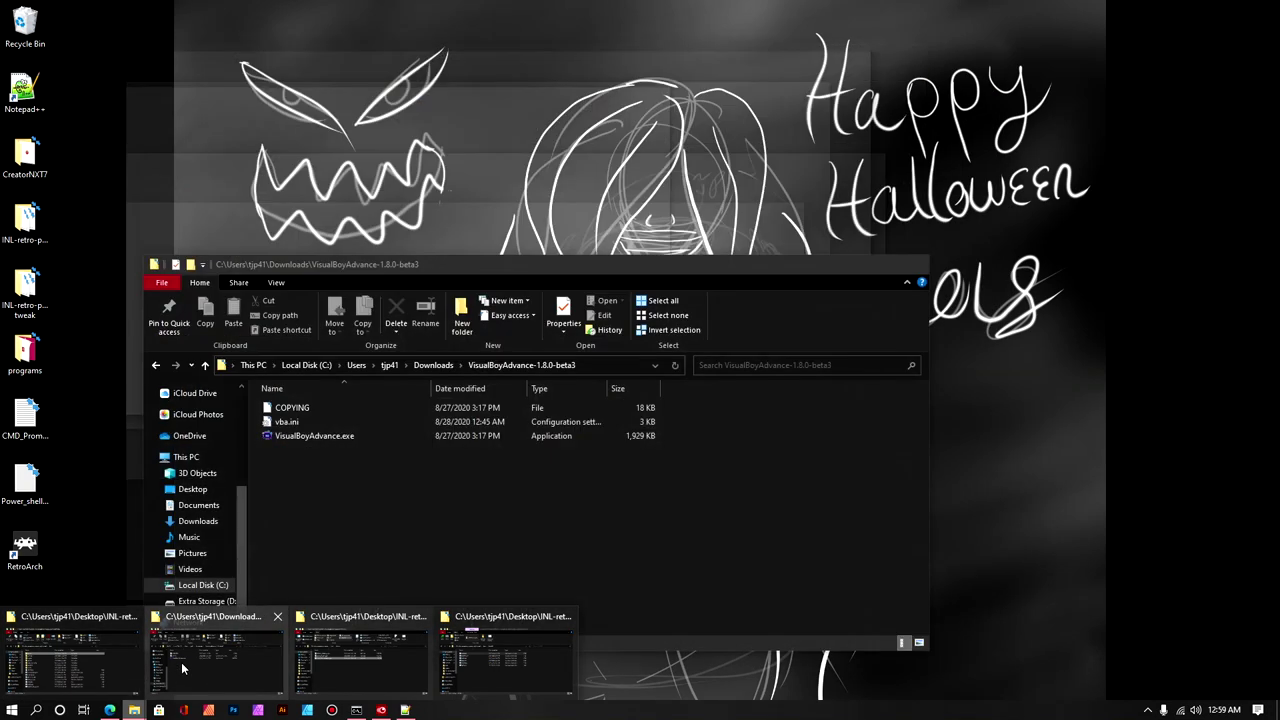
pyautogui.click(181, 662)
pyautogui.click(205, 365)
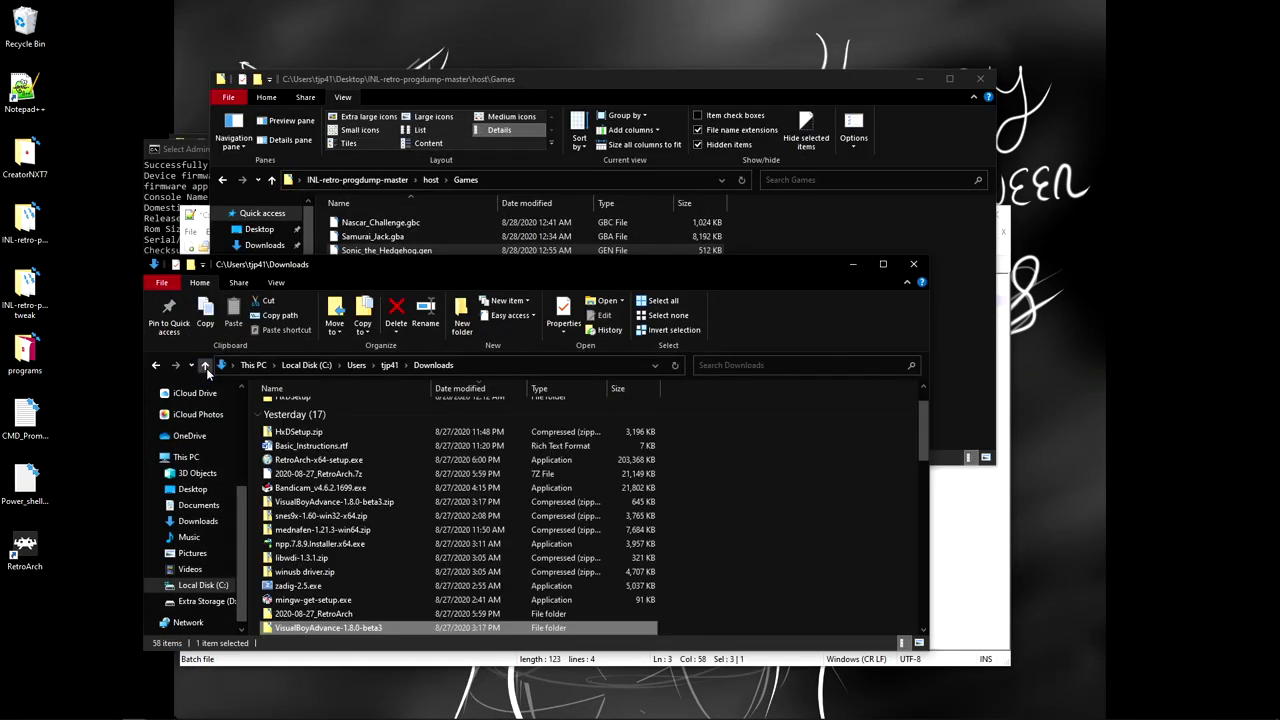
pyautogui.scroll(-1, 300, 612)
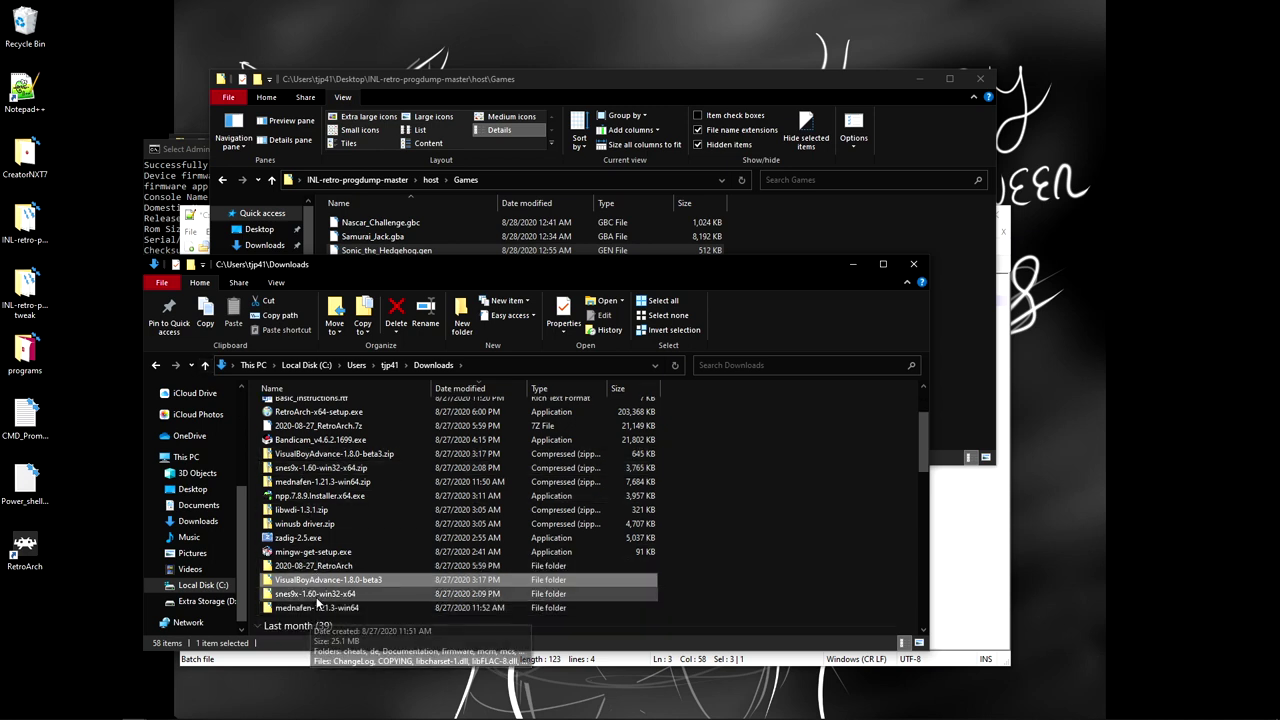
pyautogui.click(300, 609)
pyautogui.doubleClick(300, 610)
pyautogui.scroll(-3, 374, 567)
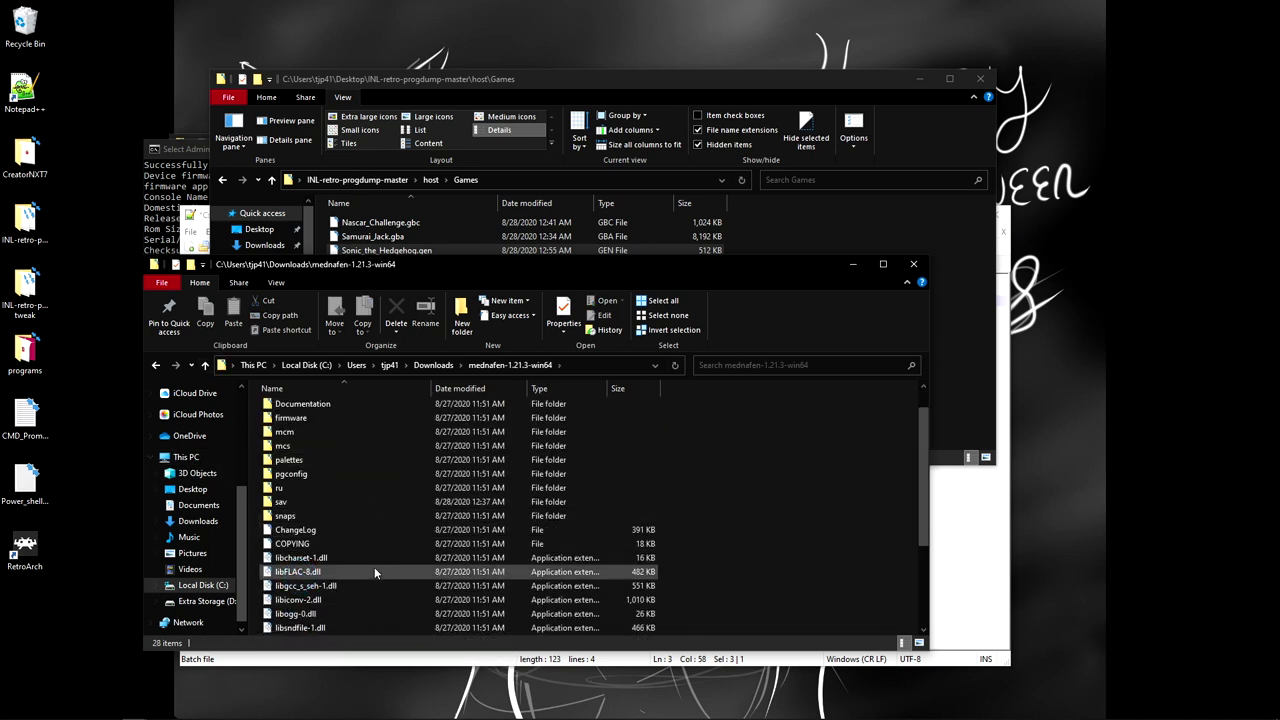
pyautogui.scroll(-2, 348, 568)
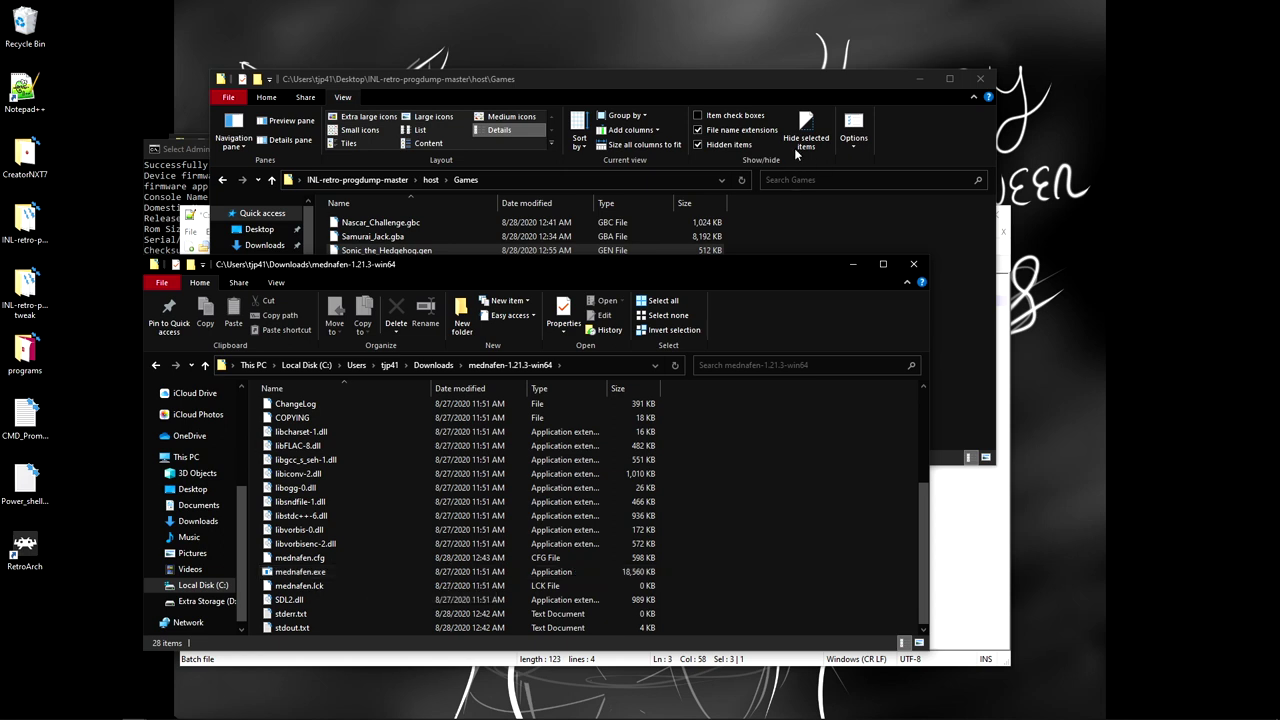
# Step: Load Sonic_the_Hedgehog.gen into mednafen.exe, play Green Hill Zone Act 1 to test the dump, and close the game
pyautogui.click(405, 250)
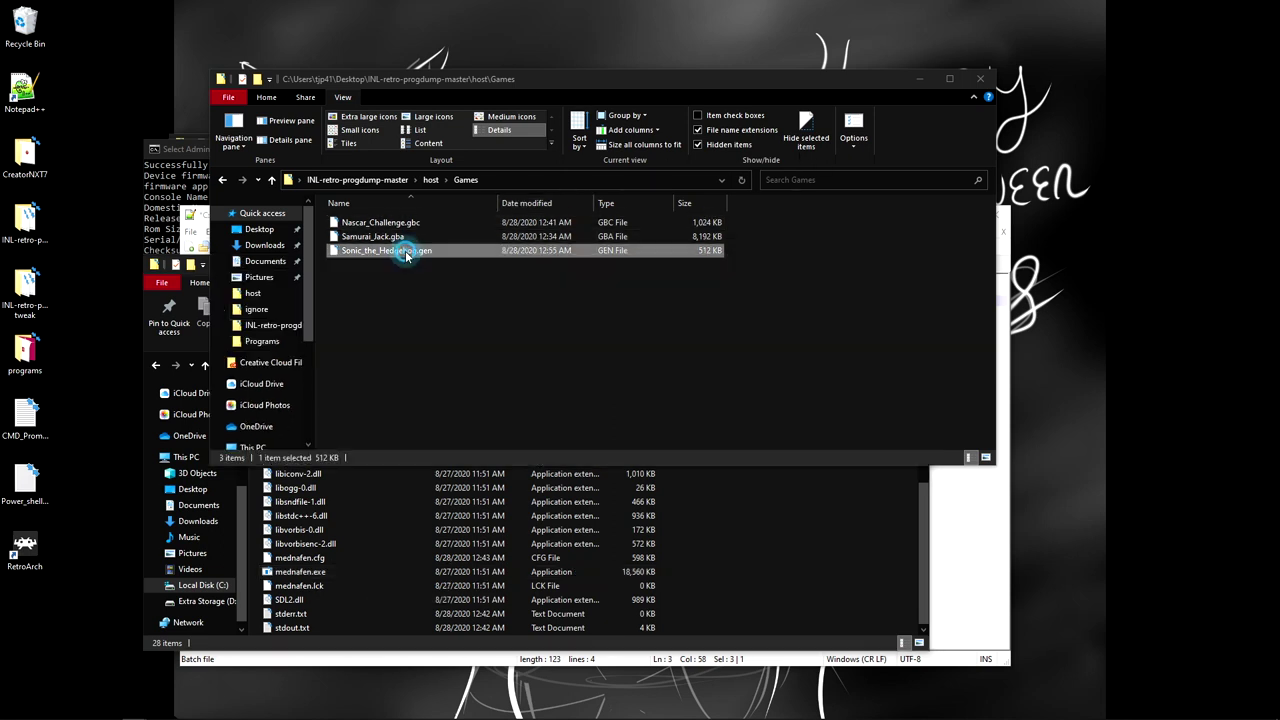
pyautogui.moveTo(405, 250); pyautogui.dragTo(300, 572)
pyautogui.click(684, 381)
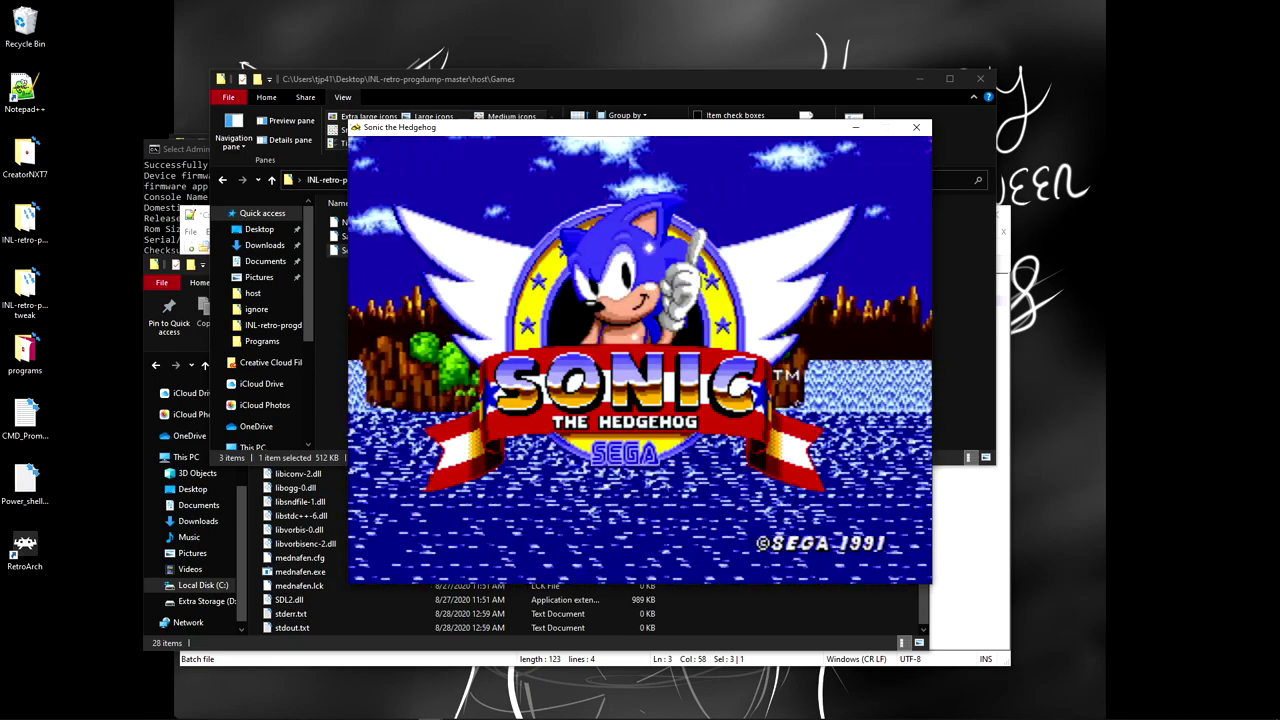
pyautogui.press('Return')
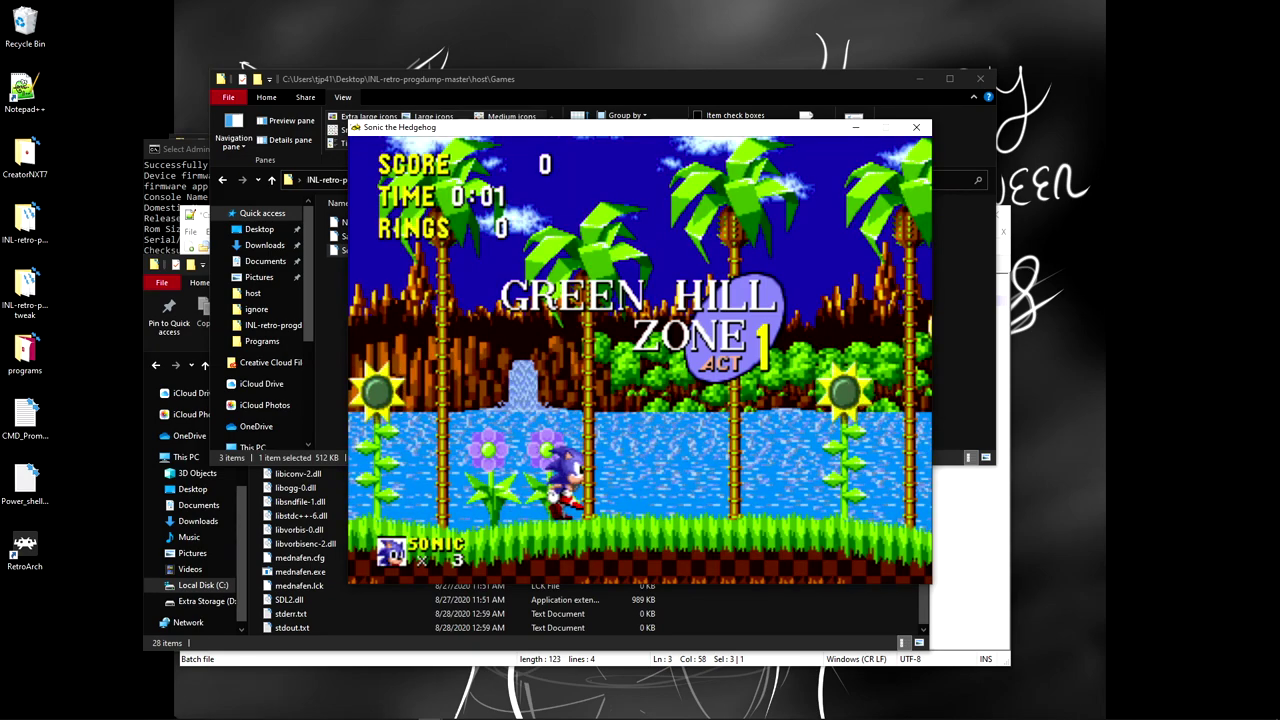
pyautogui.press('Right')
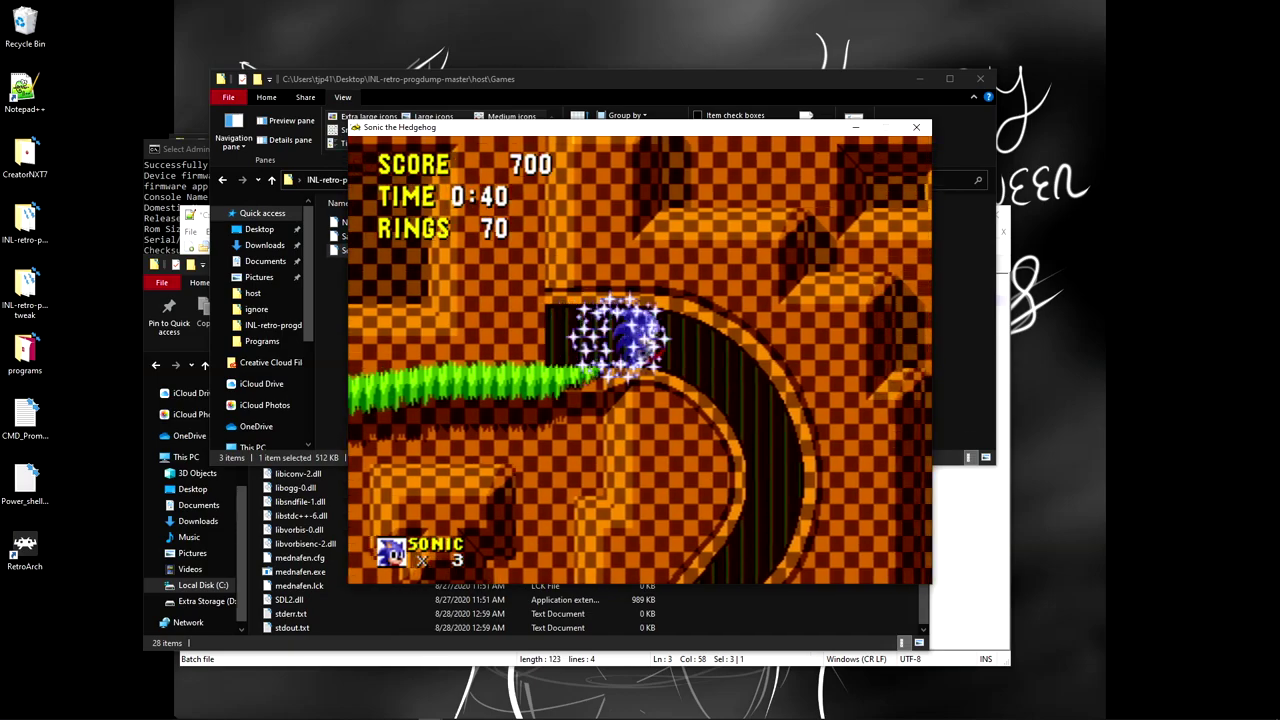
pyautogui.click(914, 126)
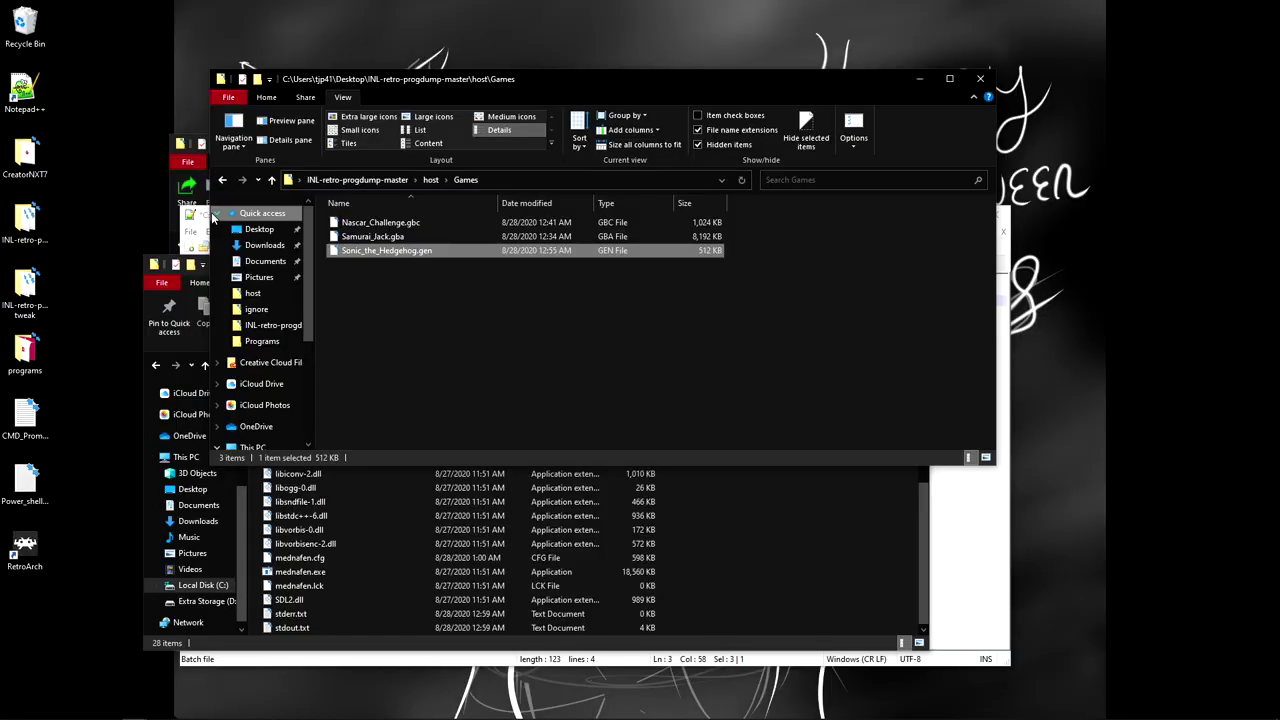
# Step: Return to the host folder and run Main.bat to dump the Aladdin cartridge with -k 512
pyautogui.click(200, 215)
pyautogui.click(590, 410)
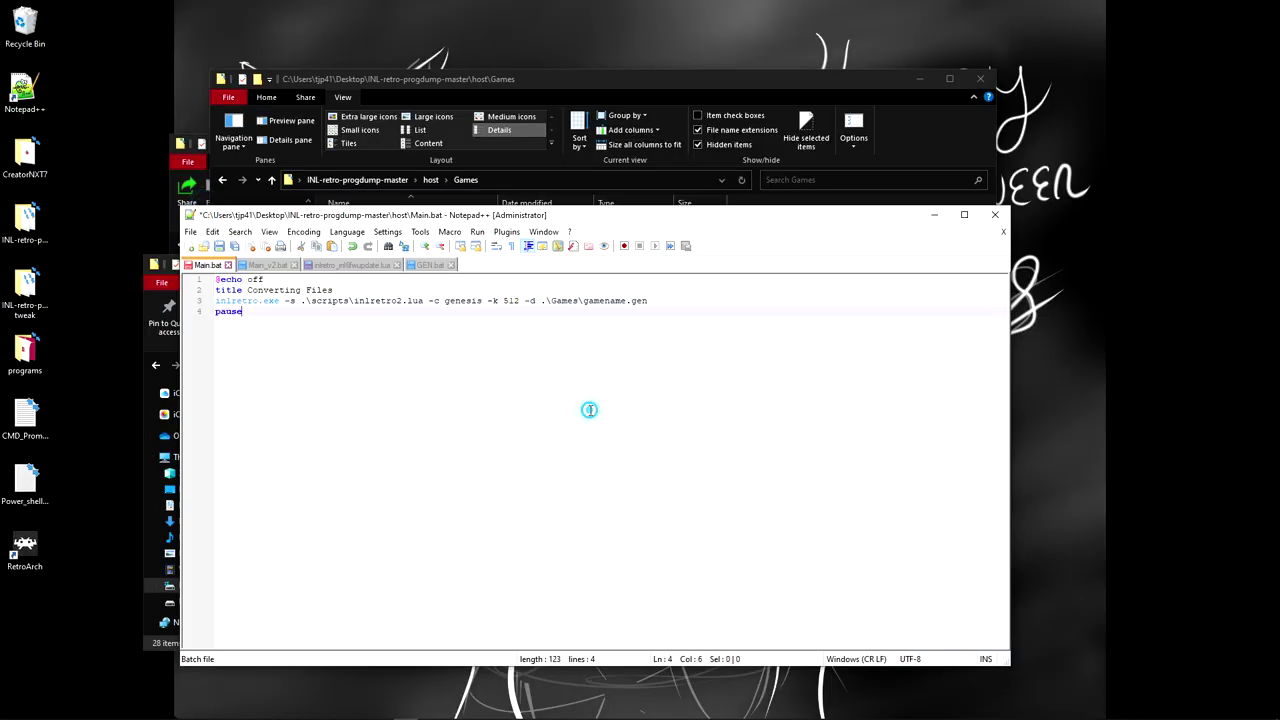
pyautogui.click(650, 88)
pyautogui.click(222, 180)
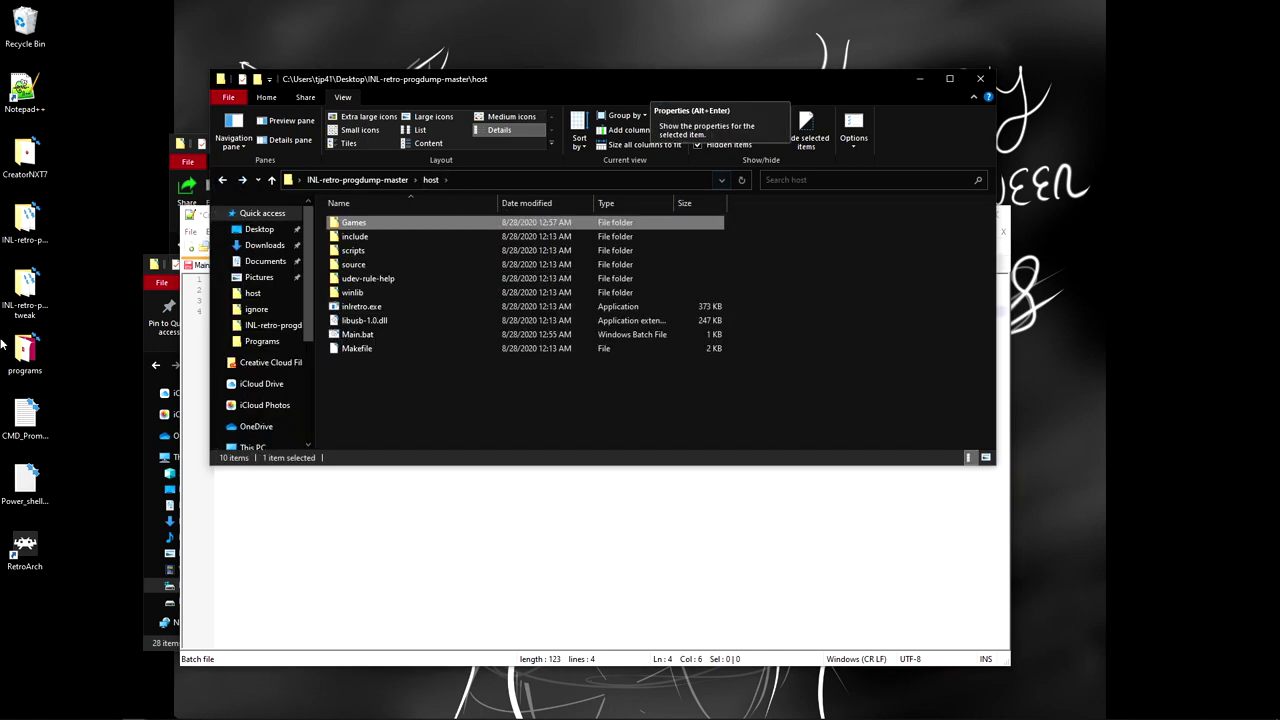
pyautogui.doubleClick(350, 335)
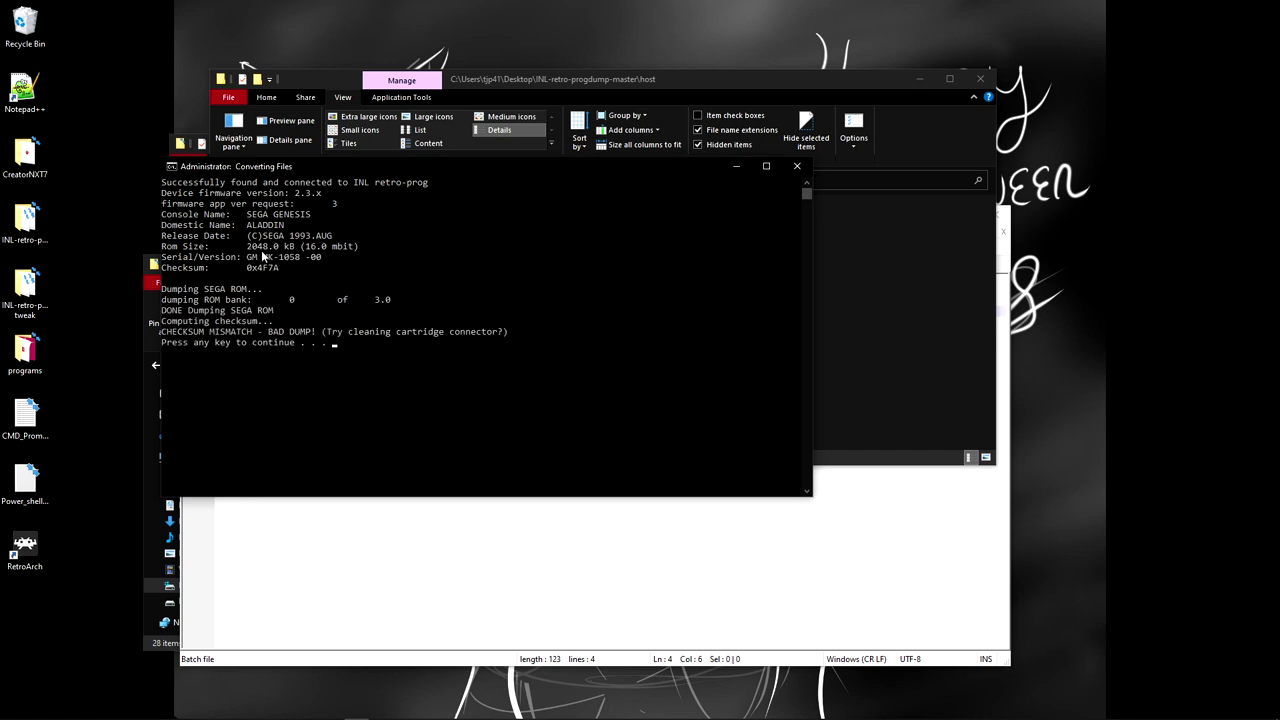
# Step: Highlight the checksum result line and the Rom Size figure in kB in the Aladdin dump output
pyautogui.click(274, 334)
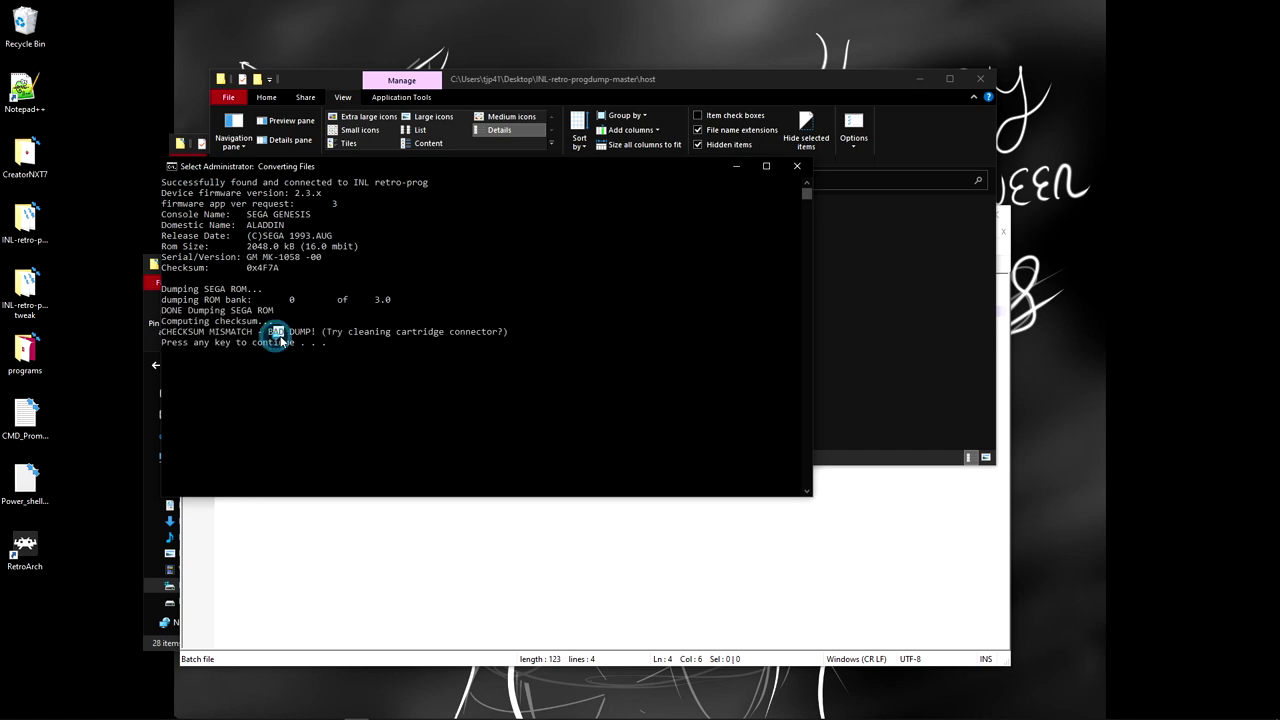
pyautogui.click(452, 332)
pyautogui.moveTo(503, 339); pyautogui.dragTo(297, 333)
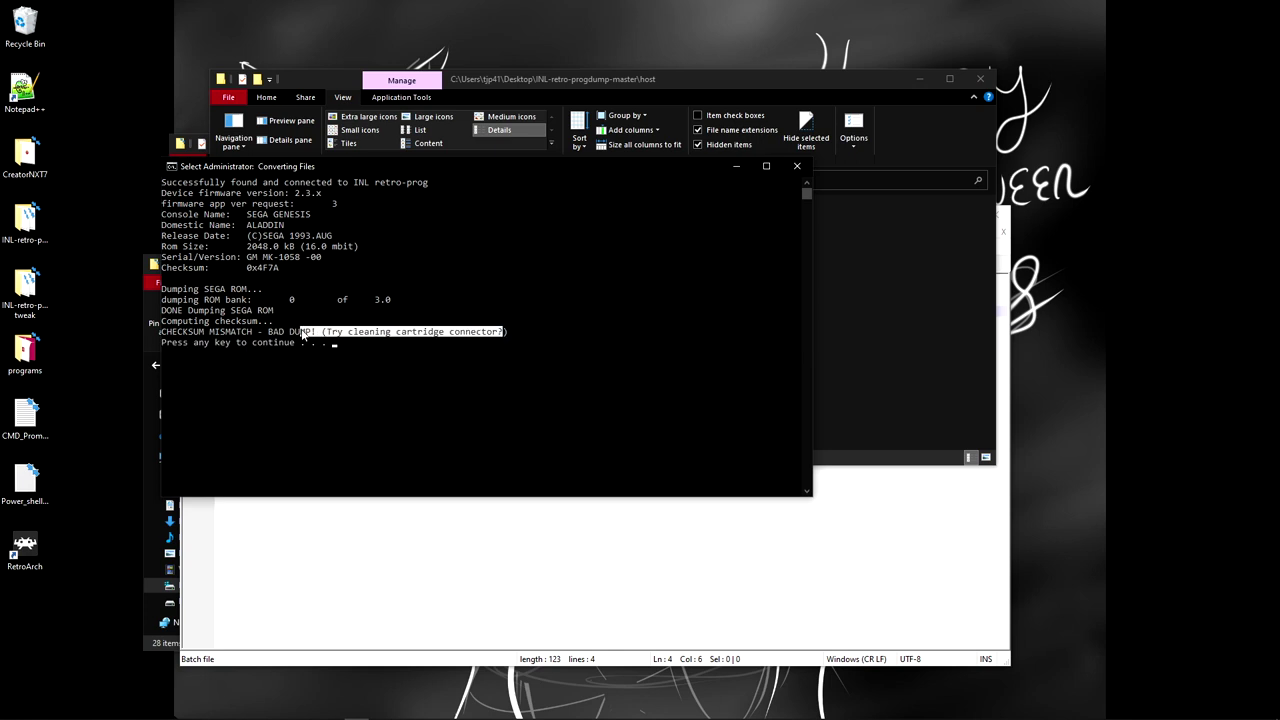
pyautogui.click(272, 266)
pyautogui.moveTo(243, 247); pyautogui.dragTo(269, 256)
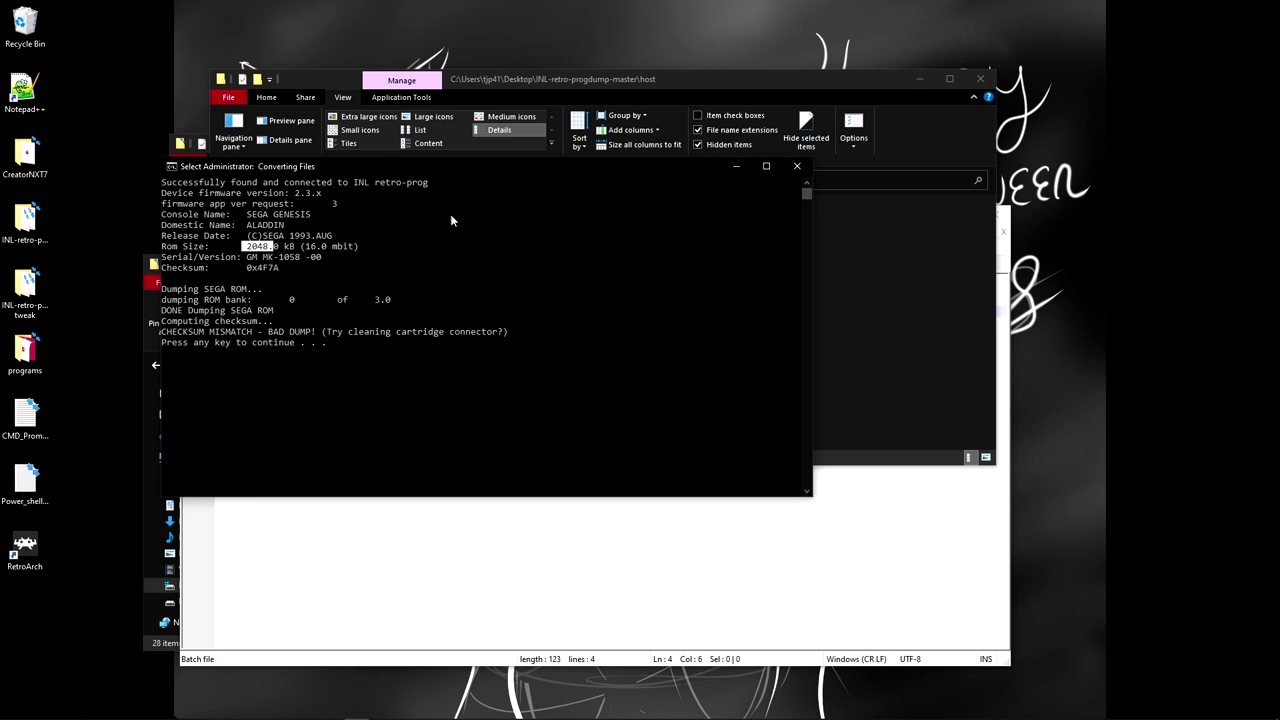
# Step: Set the -k value in Main.bat's inlretro.exe command to 2048 and save the file
pyautogui.click(394, 540)
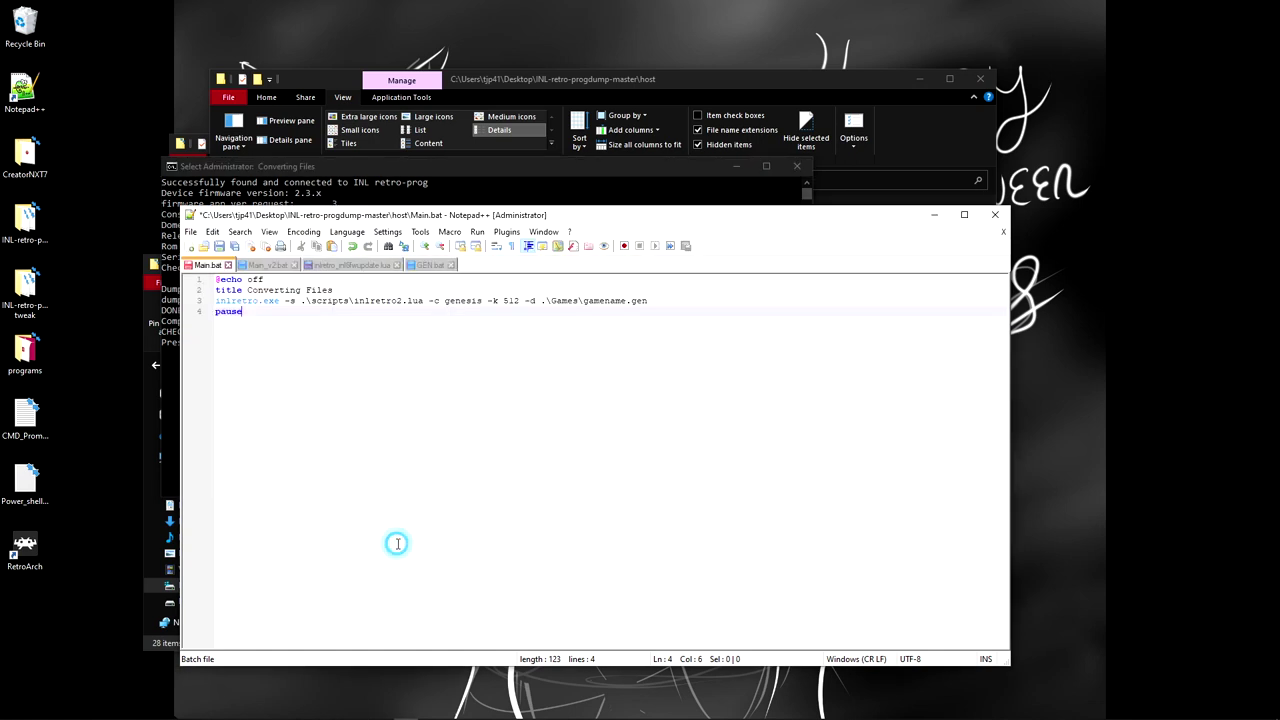
pyautogui.doubleClick(513, 300)
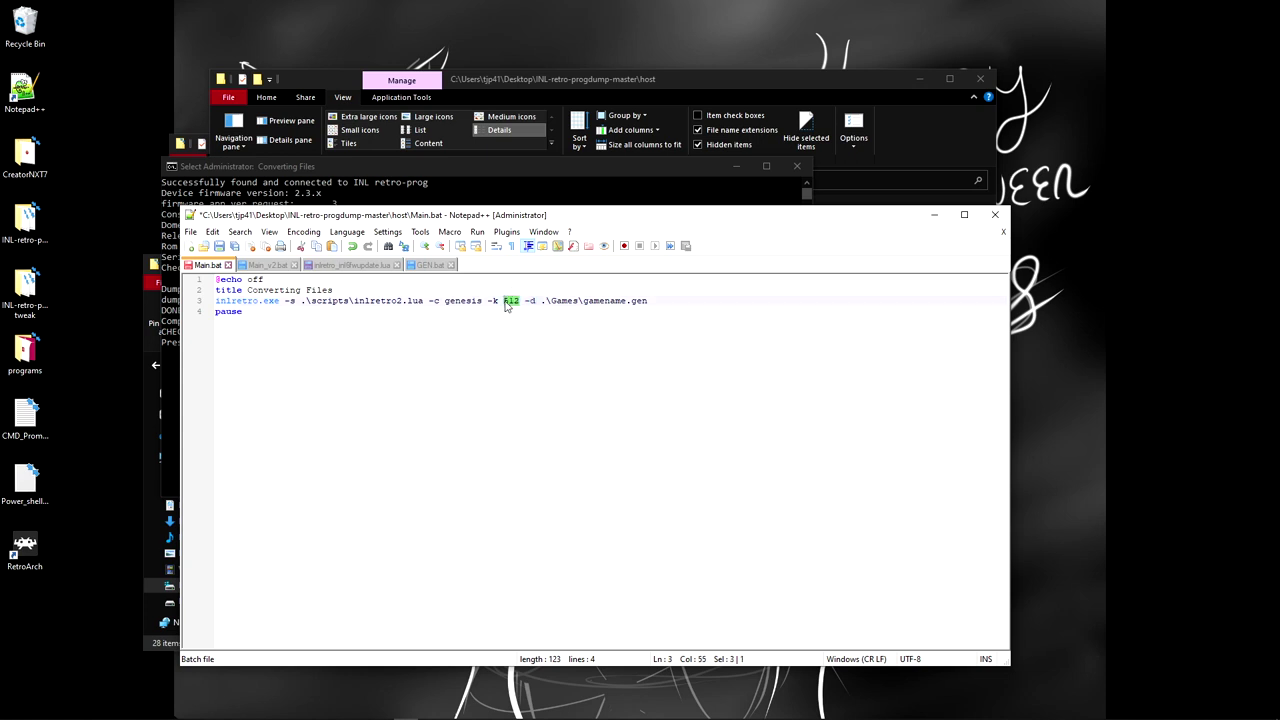
pyautogui.write('2048')
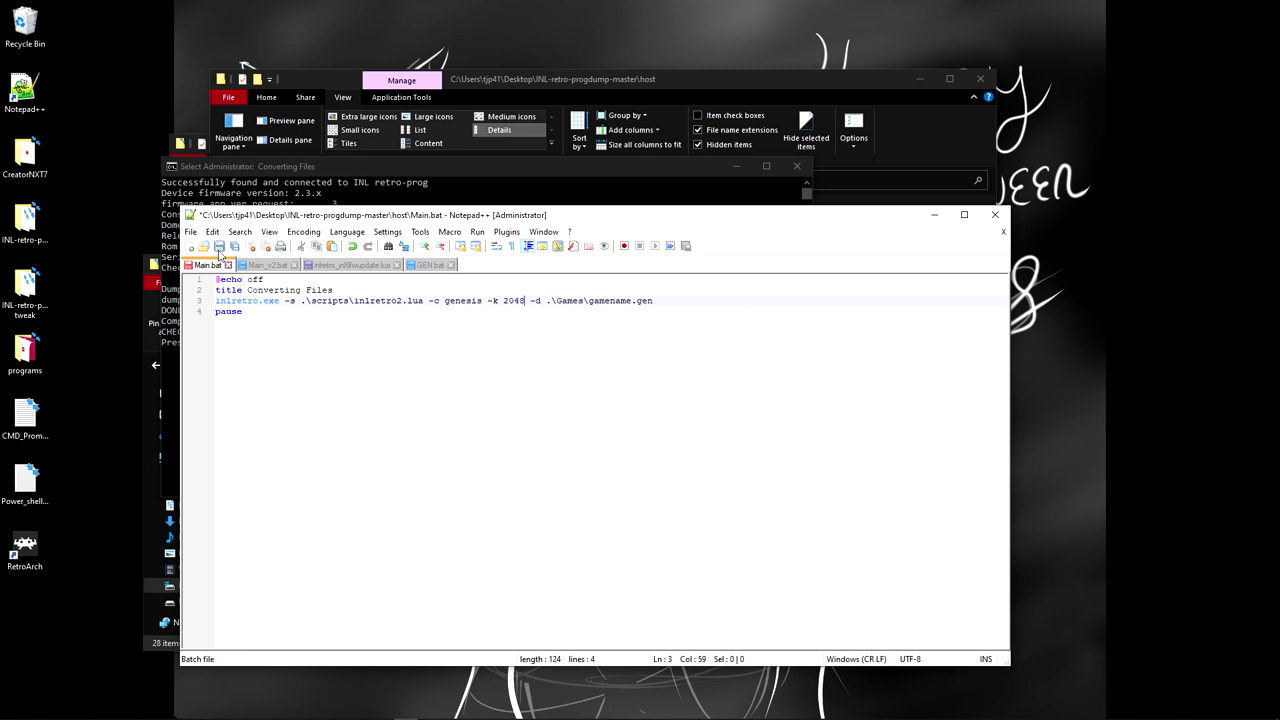
pyautogui.click(219, 247)
# Step: Dismiss the previous dump window and run Main.bat again from the host folder to redump Aladdin
pyautogui.click(463, 178)
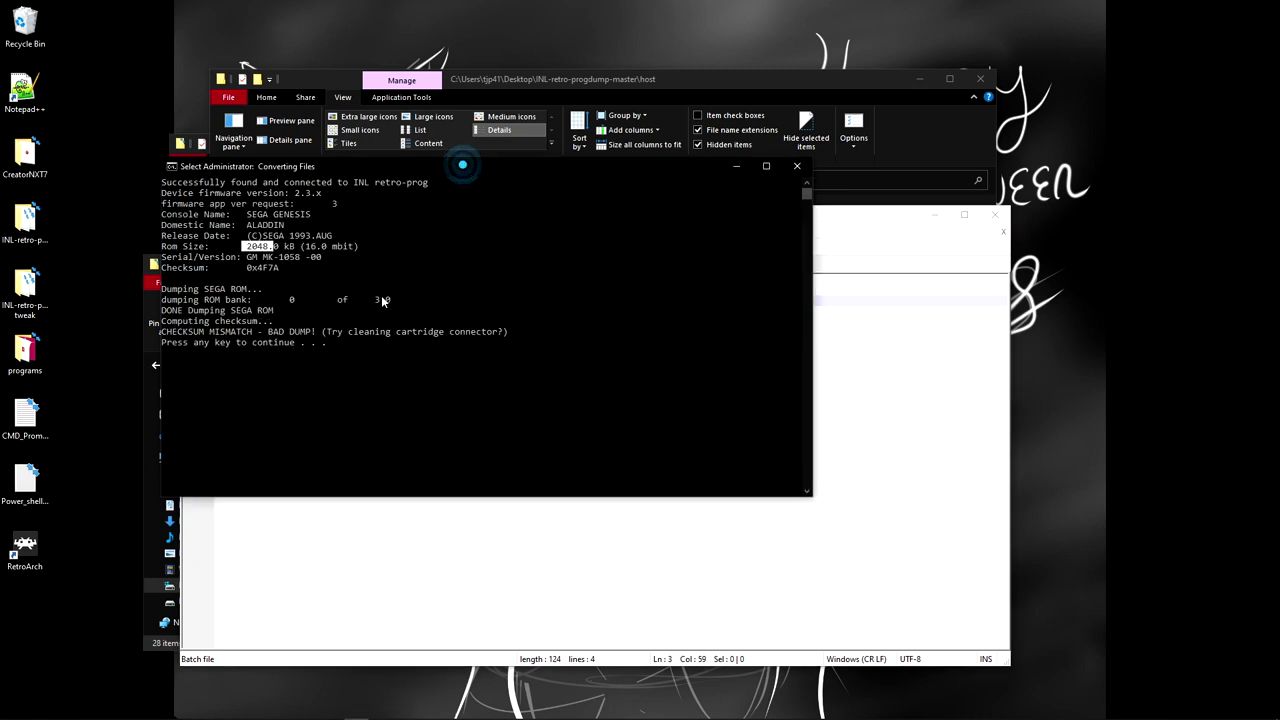
pyautogui.press('Return')
pyautogui.press('Return')
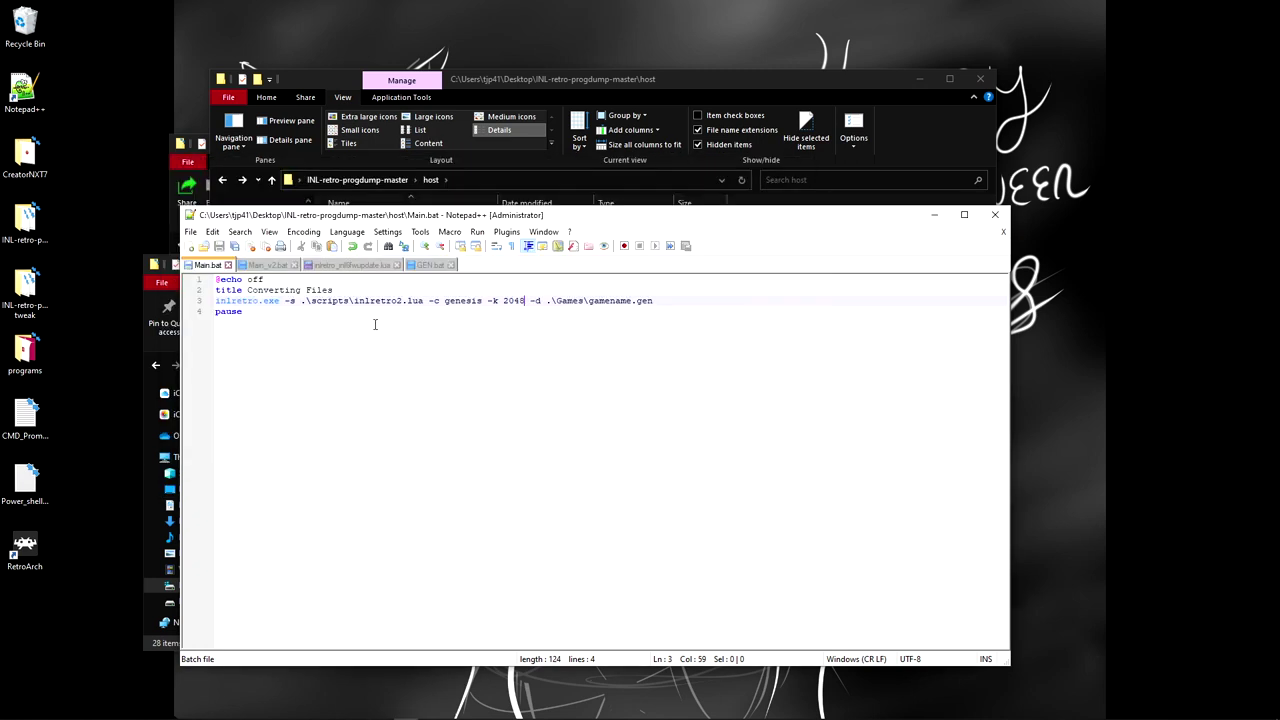
pyautogui.click(614, 81)
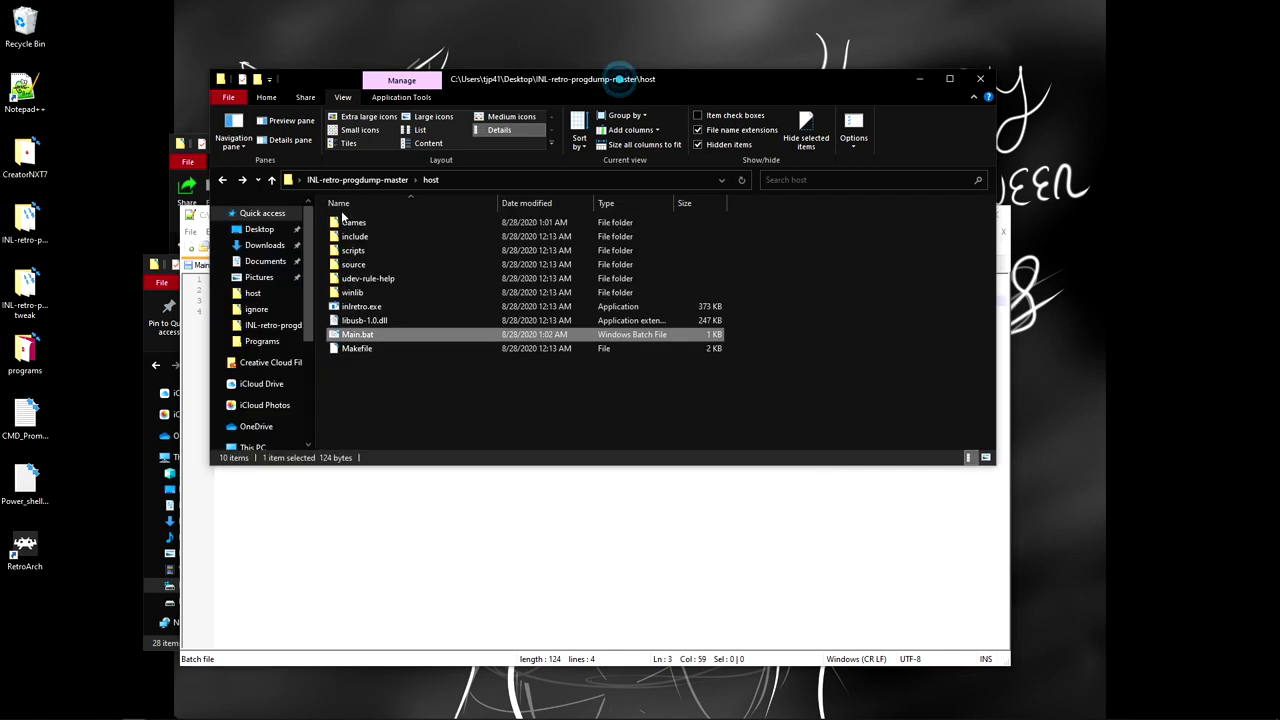
pyautogui.doubleClick(345, 335)
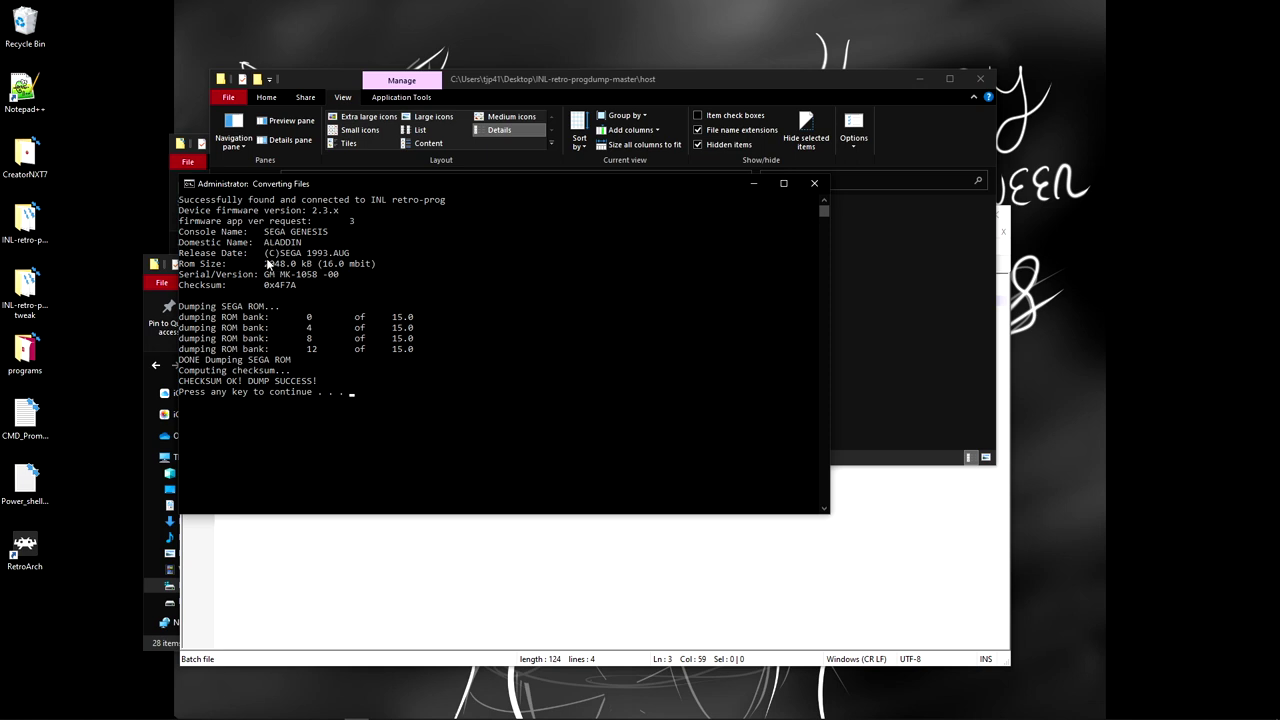
# Step: Highlight the Rom Size in kB in the new Aladdin dump output, review the ROM bank lines, and close the window
pyautogui.moveTo(262, 265); pyautogui.dragTo(313, 268)
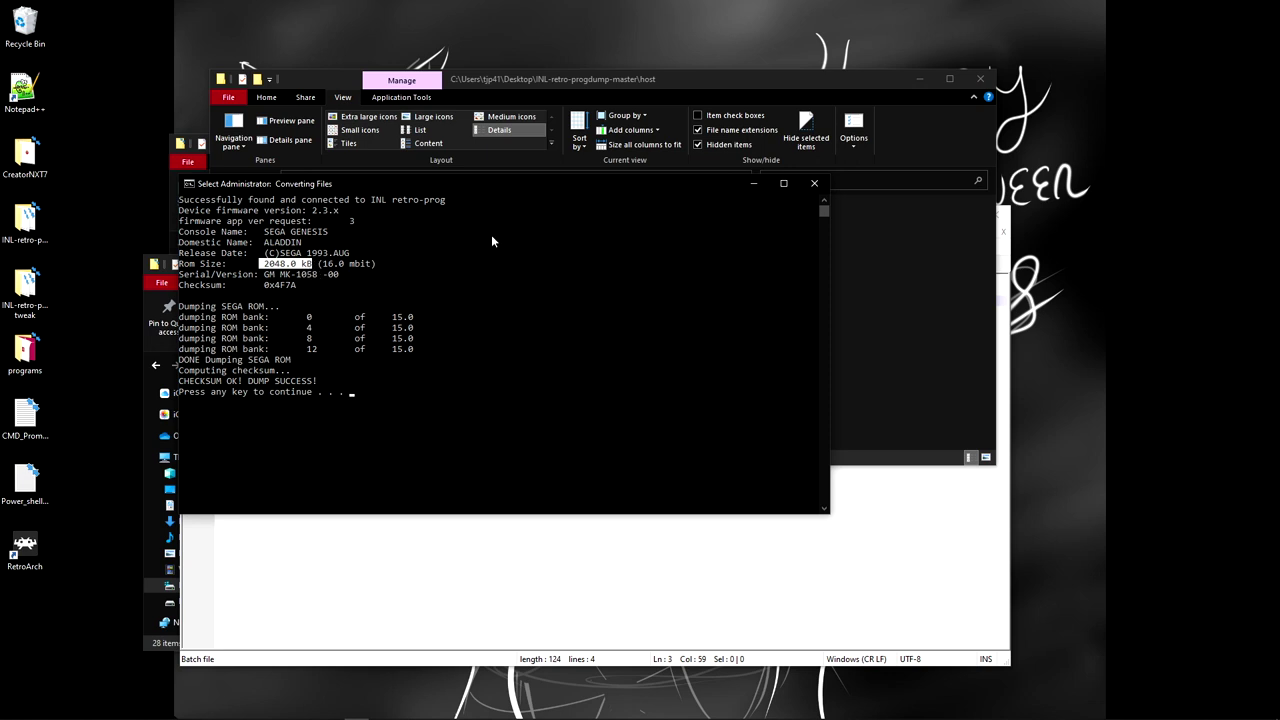
pyautogui.click(266, 263)
pyautogui.moveTo(526, 183); pyautogui.dragTo(627, 234)
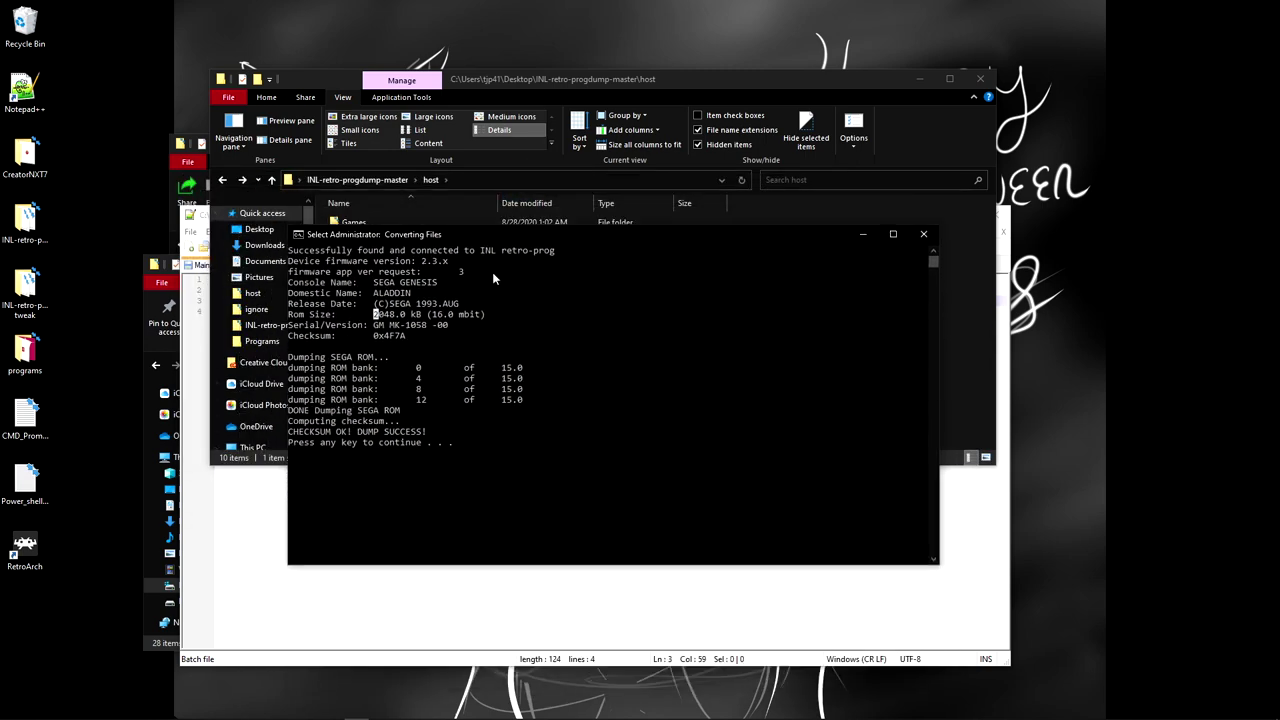
pyautogui.click(562, 379)
pyautogui.click(471, 475)
pyautogui.click(519, 442)
pyautogui.press('Return')
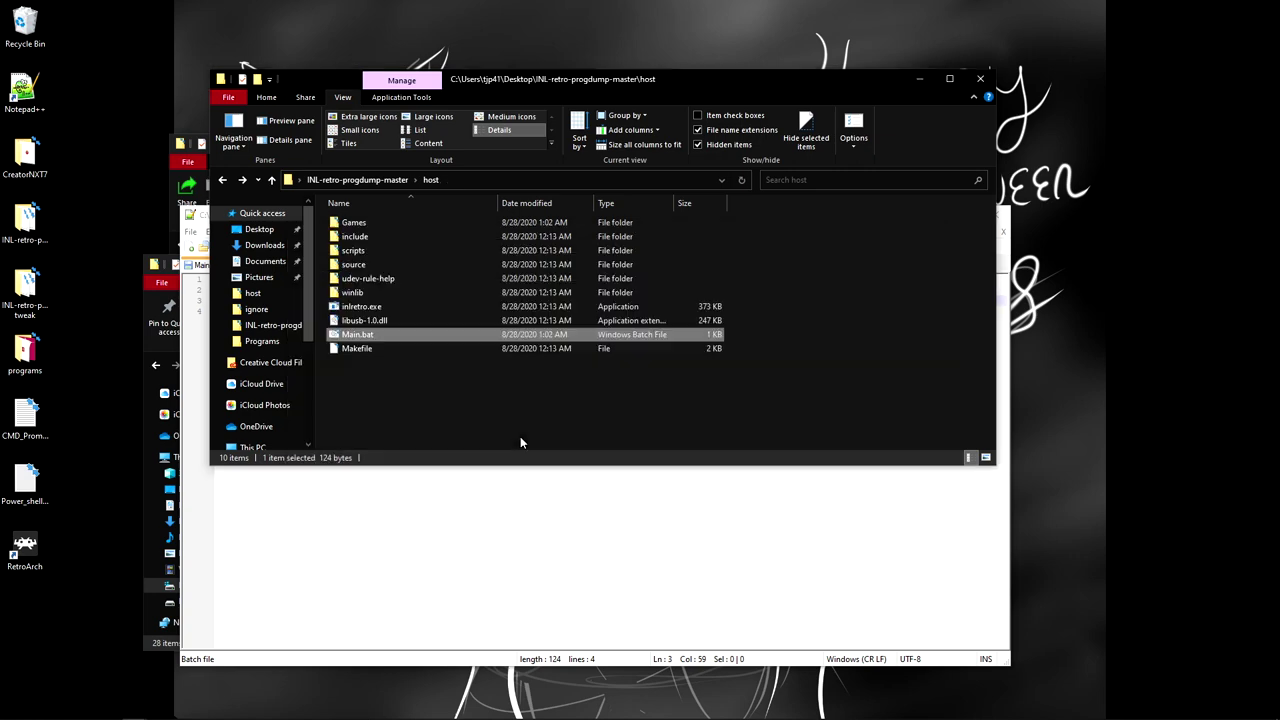
# Step: Open the Games folder inside host and compare the gamename.gen dump with Sonic_the_Hedgehog.gen
pyautogui.click(348, 497)
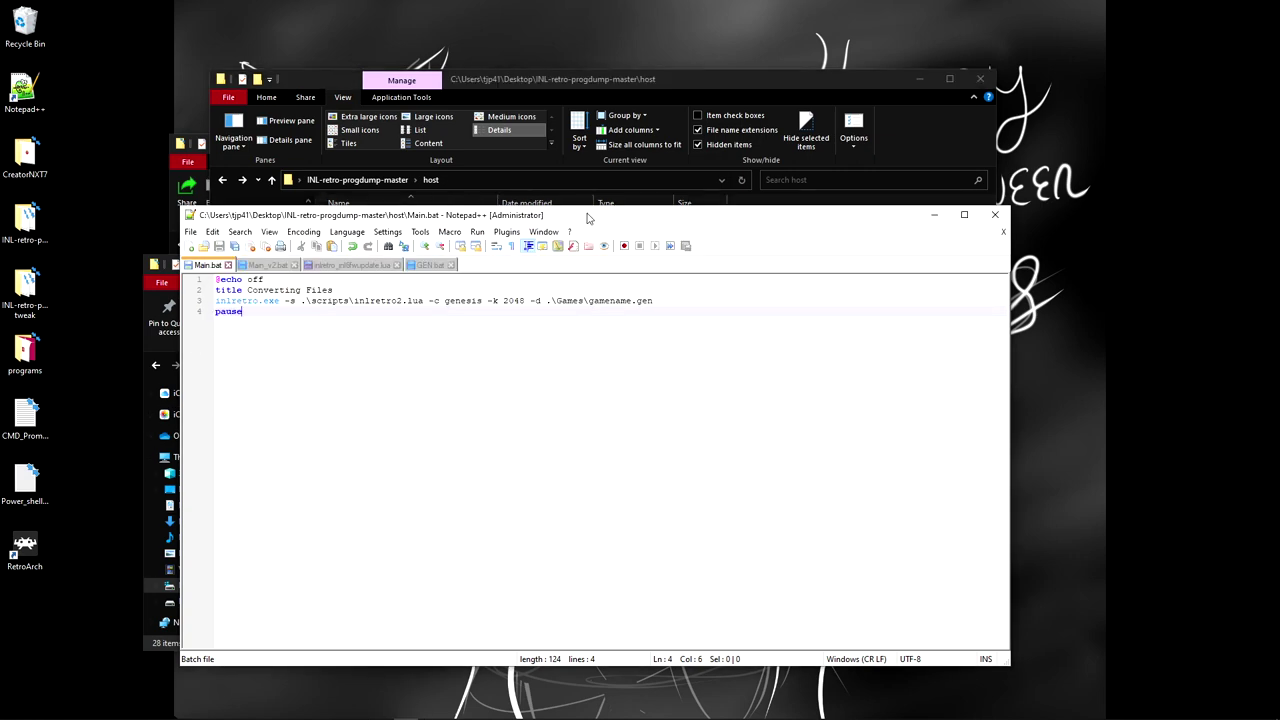
pyautogui.moveTo(588, 218); pyautogui.dragTo(622, 145)
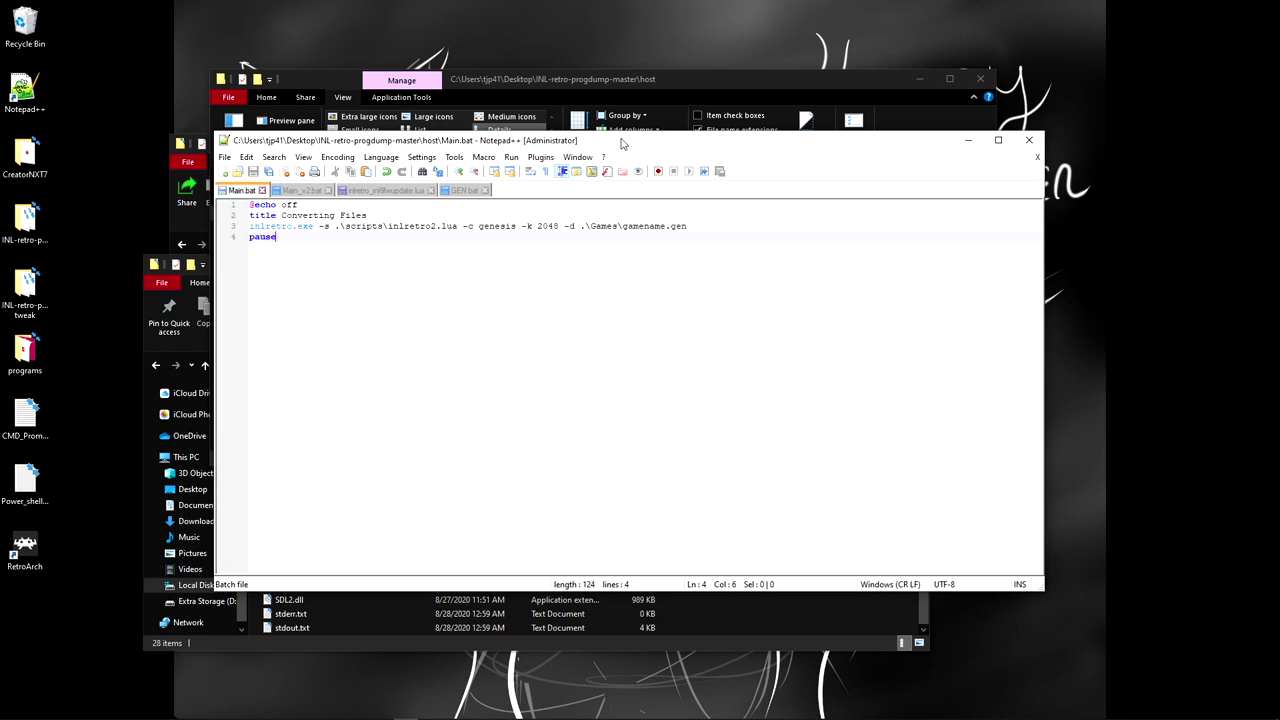
pyautogui.click(357, 642)
pyautogui.click(585, 88)
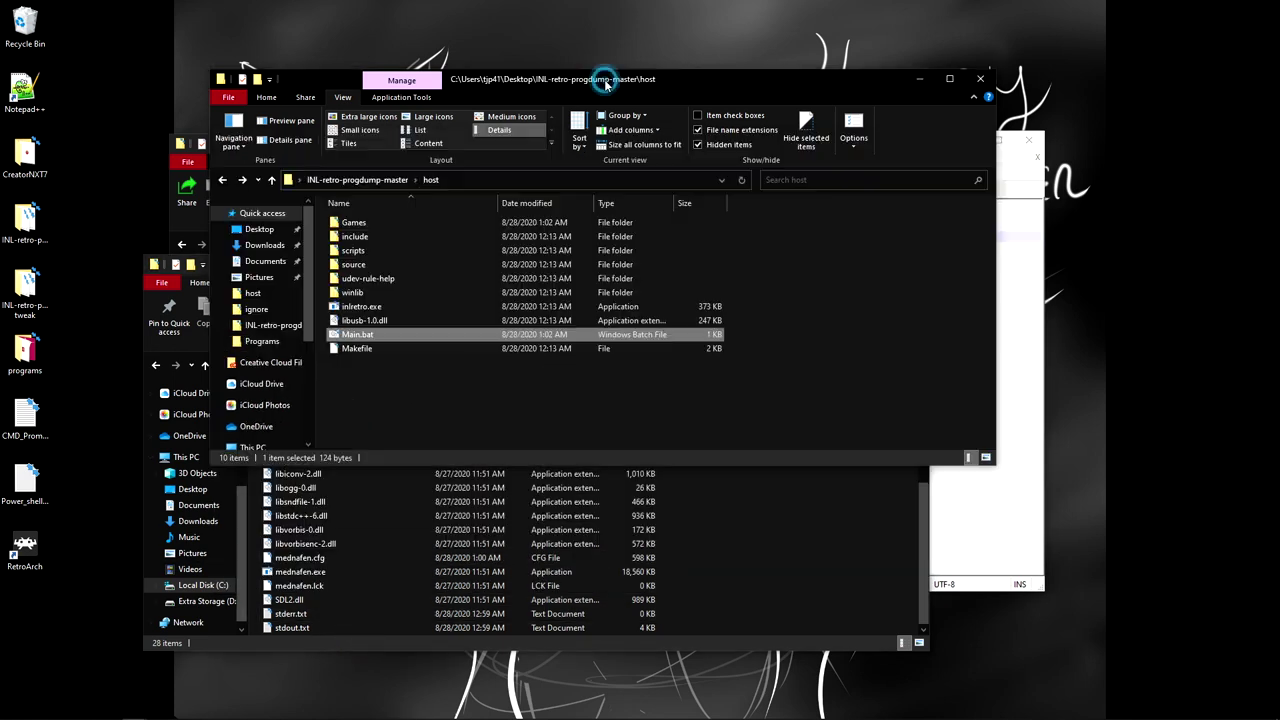
pyautogui.doubleClick(352, 224)
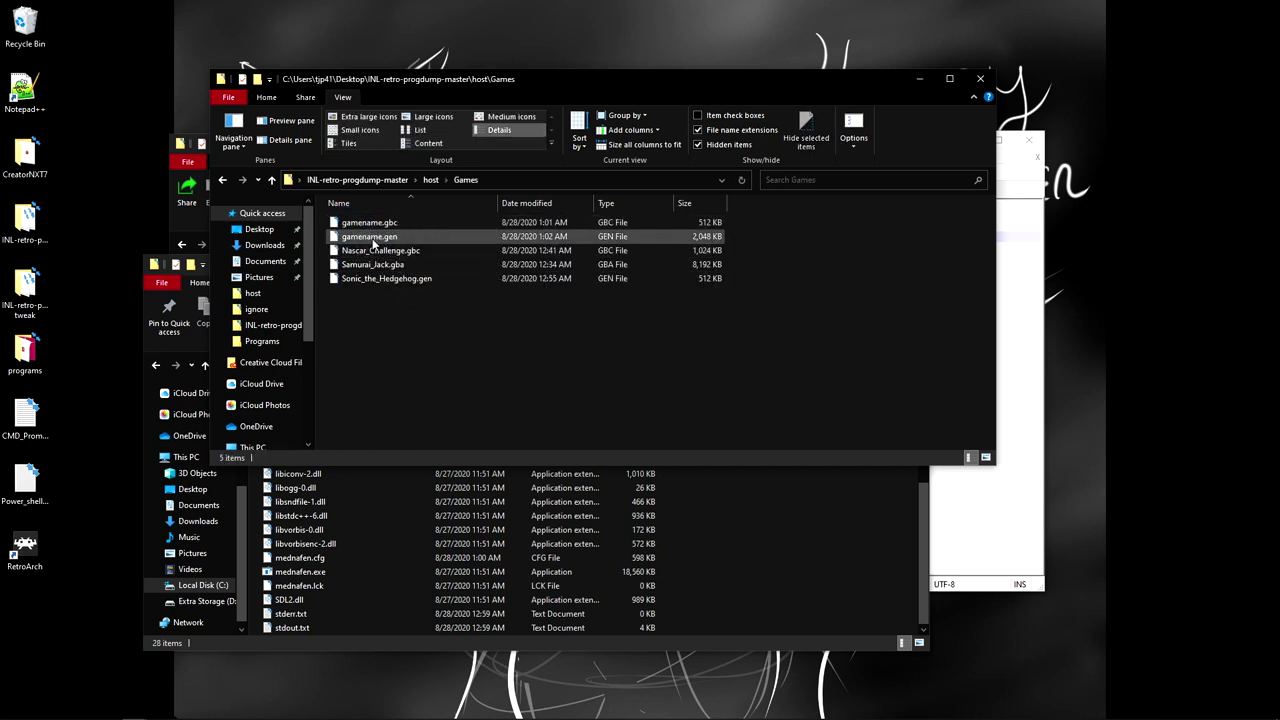
pyautogui.click(381, 242)
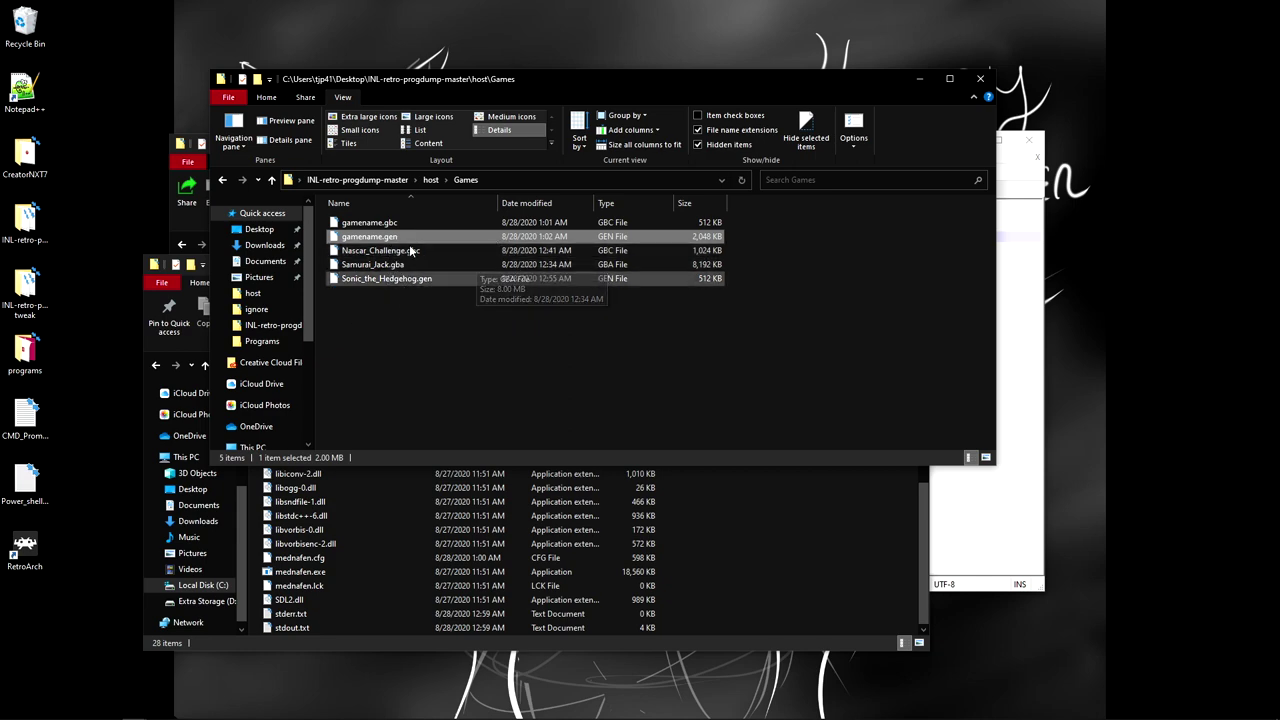
pyautogui.moveTo(635, 82); pyautogui.dragTo(649, 166)
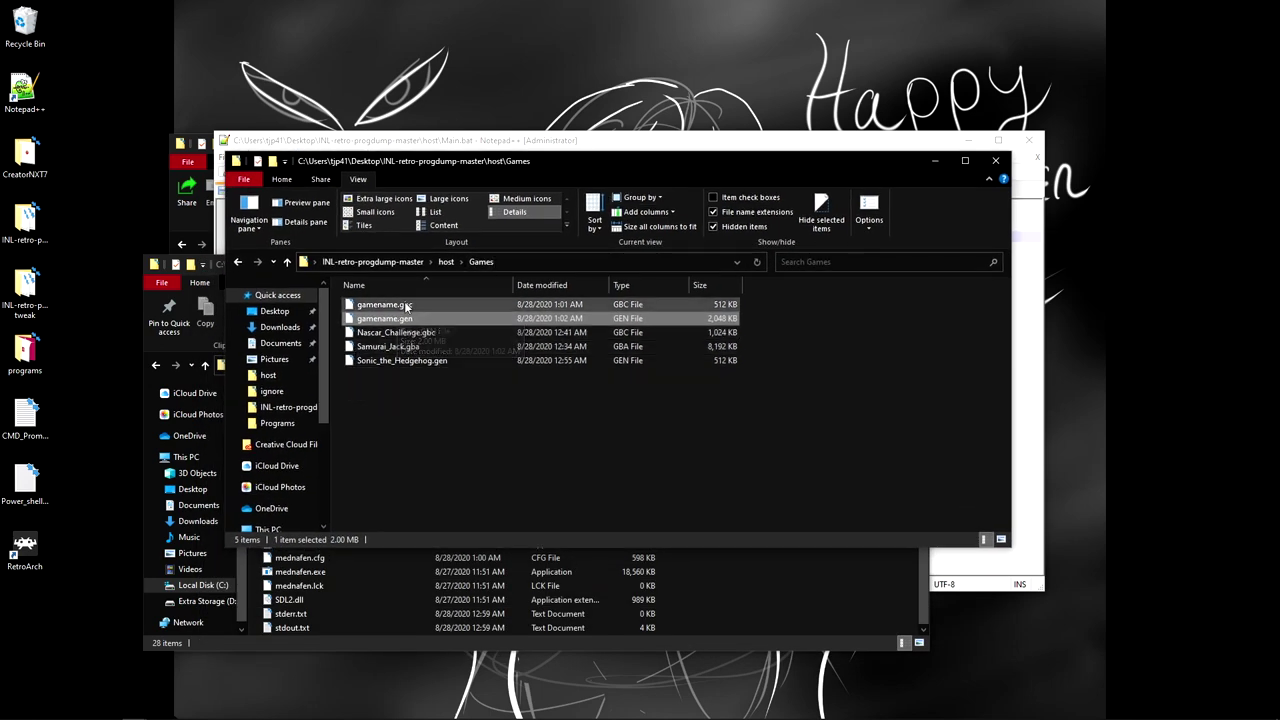
pyautogui.click(409, 364)
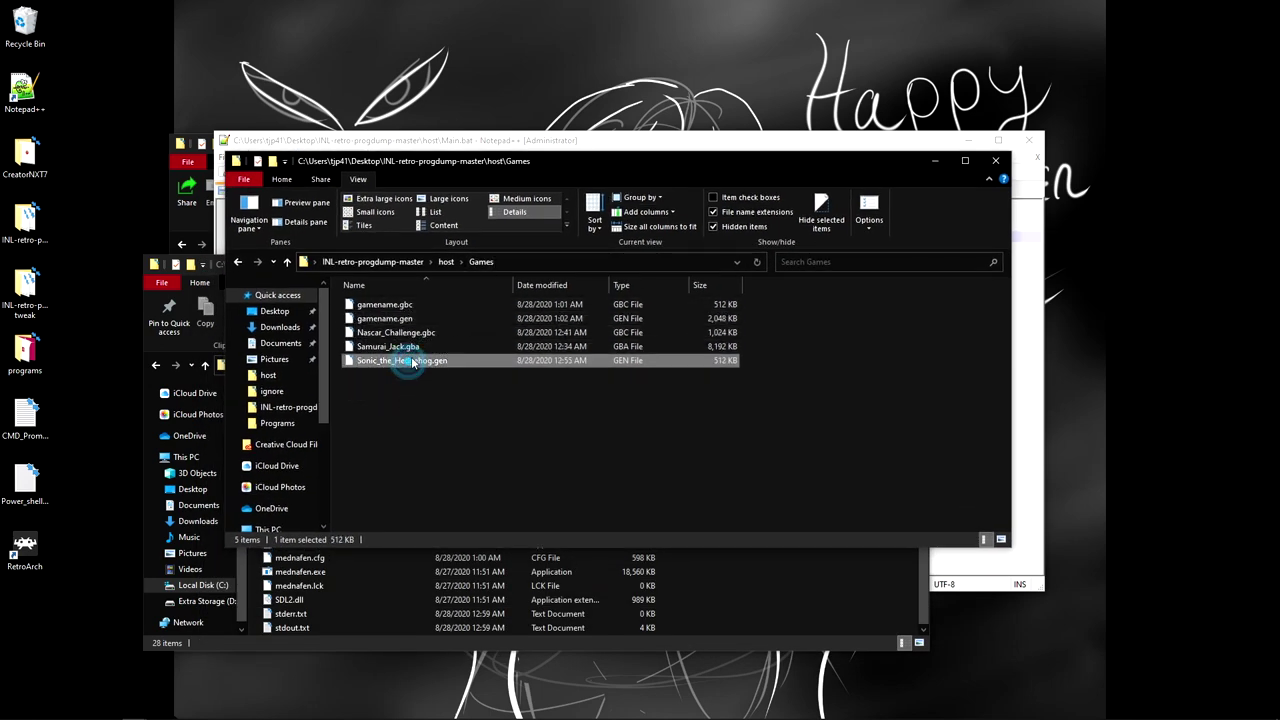
# Step: Delete the leftover gamename.gbc file from the Games folder
pyautogui.click(386, 308)
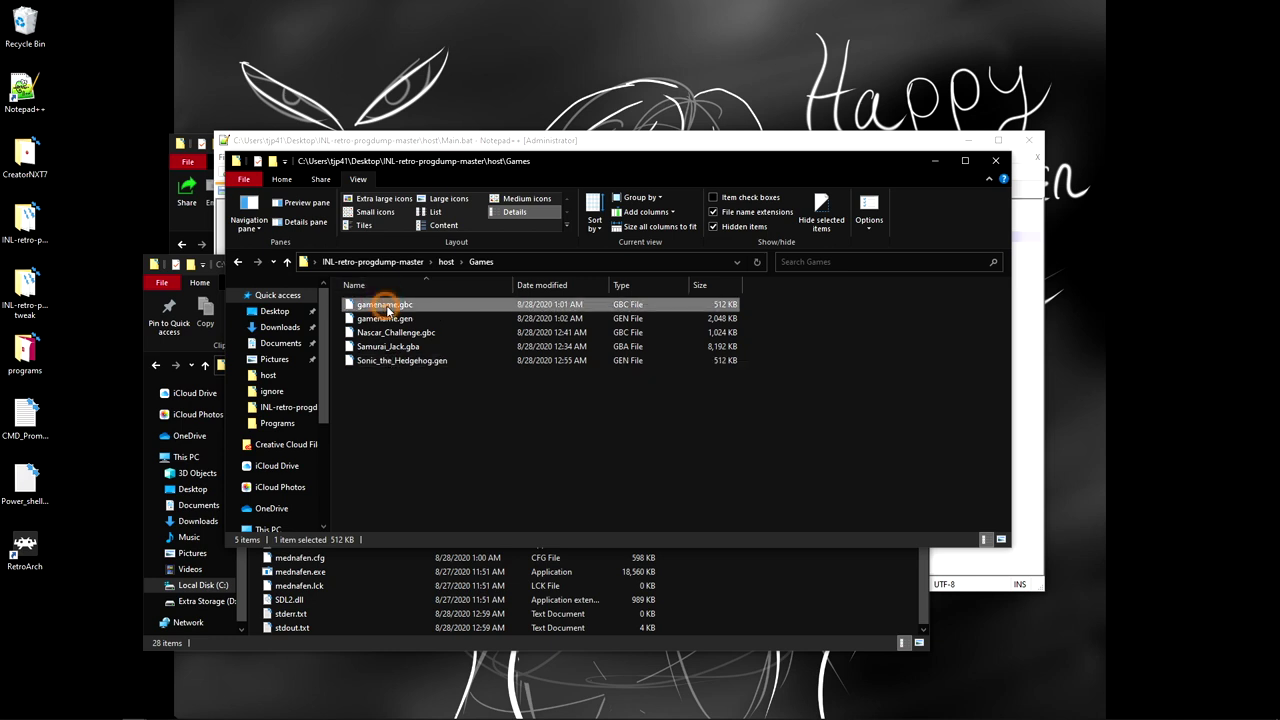
pyautogui.rightClick(386, 310)
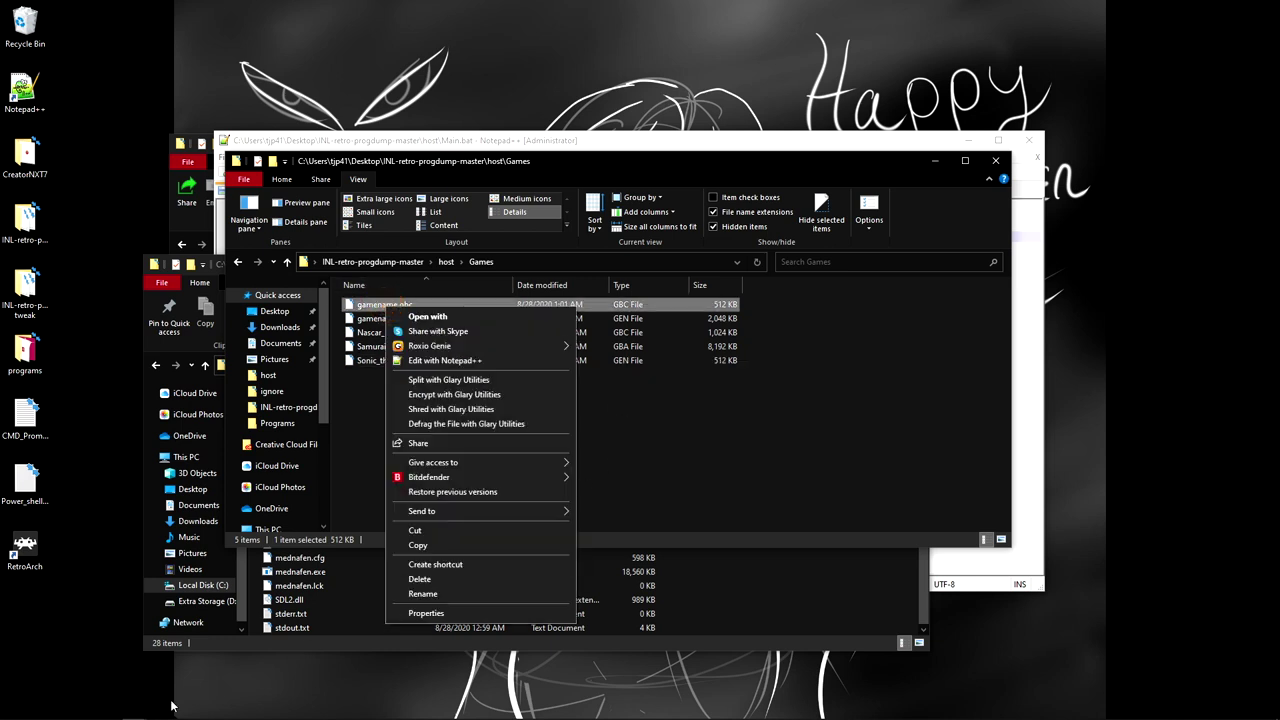
pyautogui.click(420, 579)
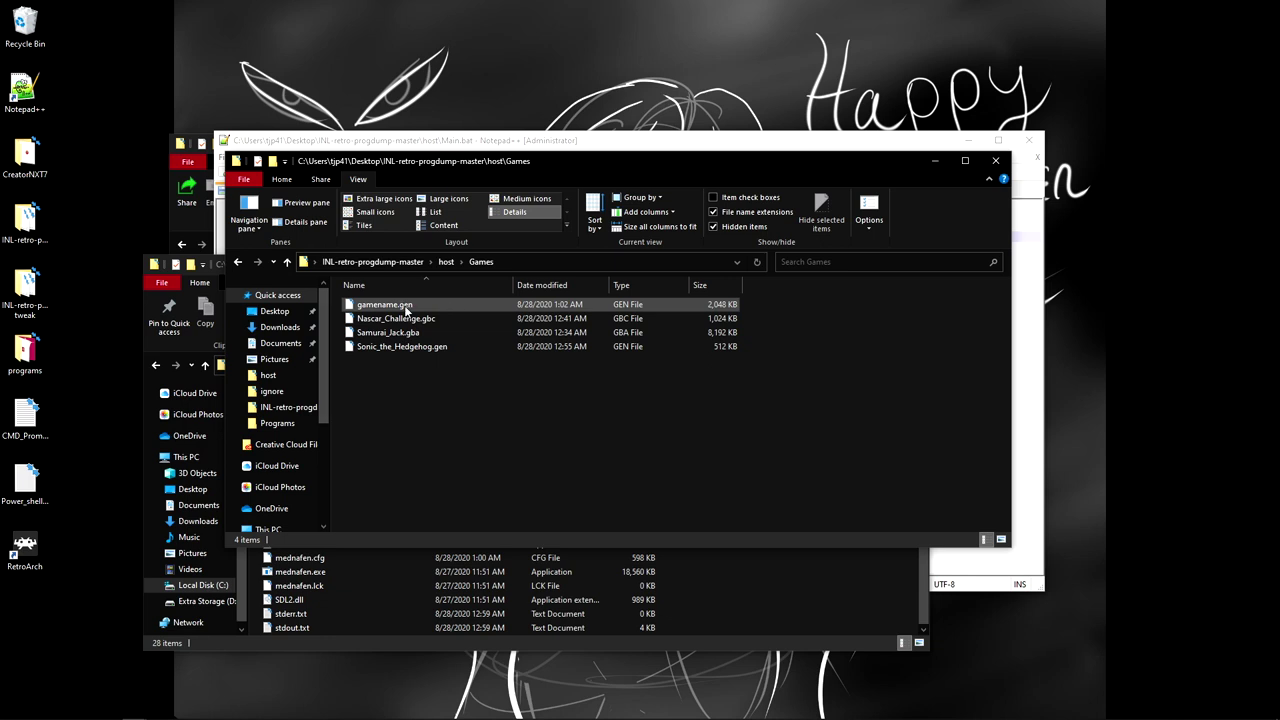
# Step: Open the gamename.gen dump with mednafen.exe and allow the unverified program to run
pyautogui.click(368, 304)
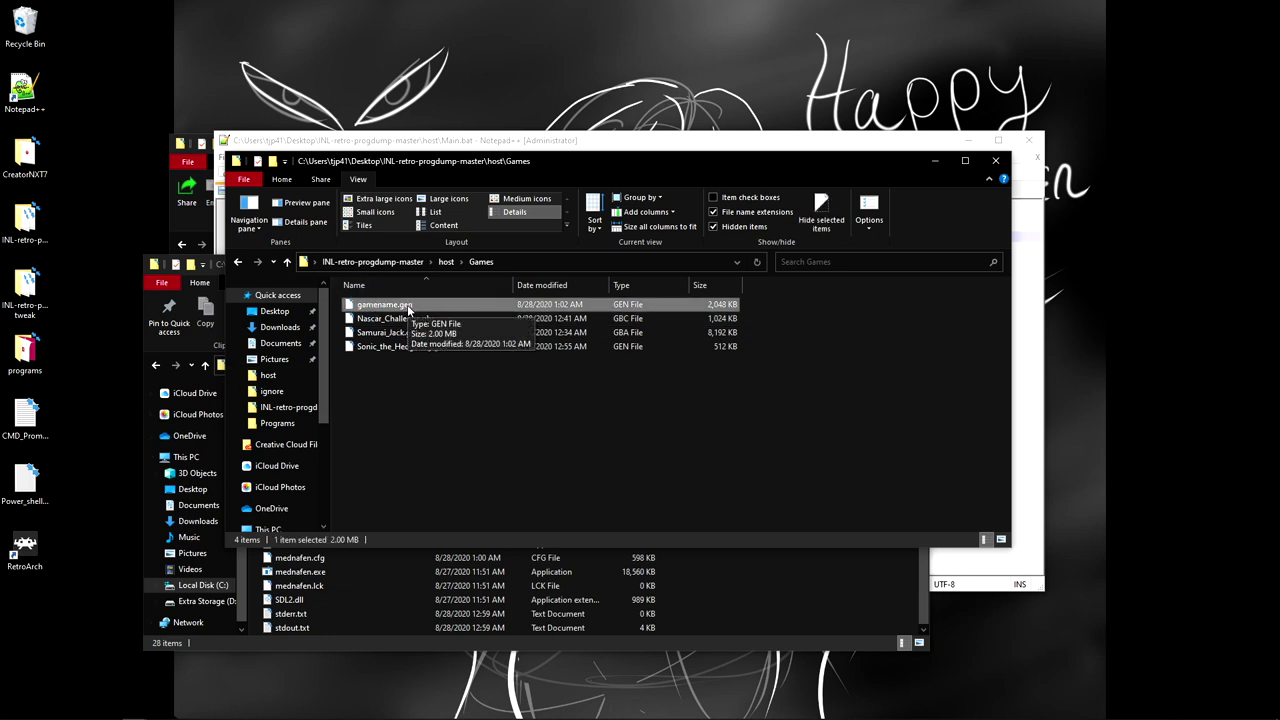
pyautogui.click(387, 304)
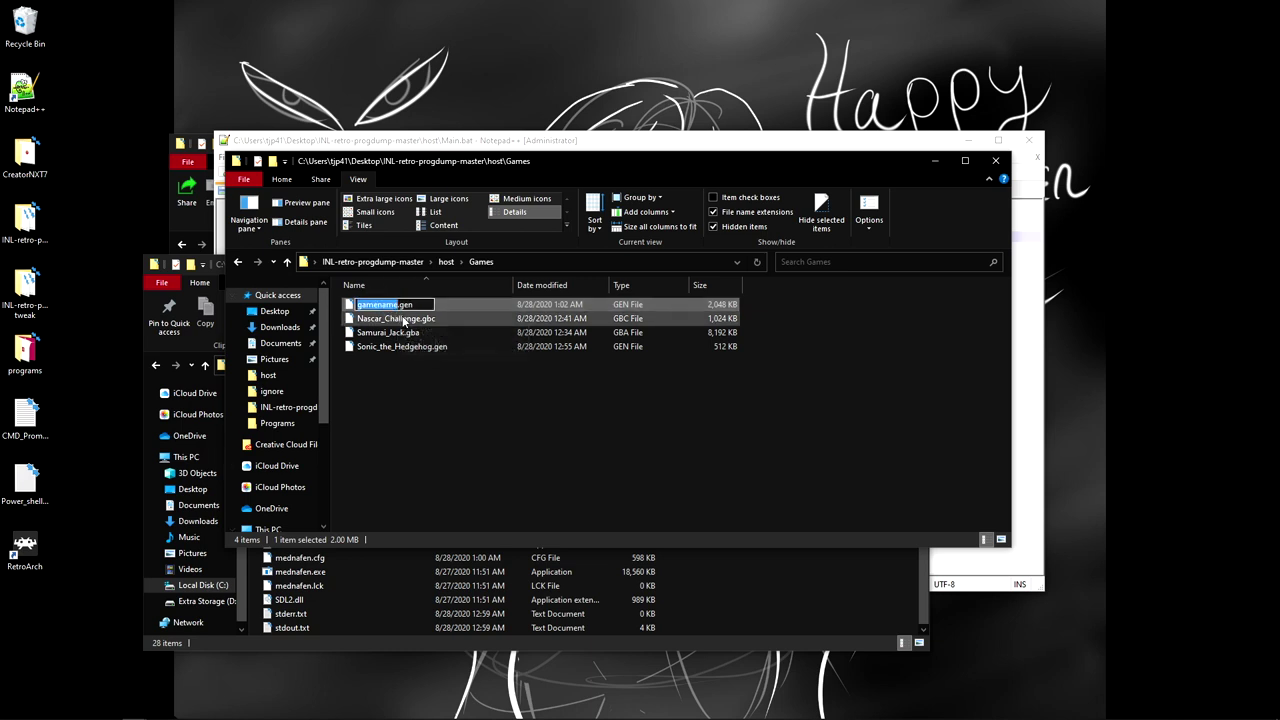
pyautogui.press('Escape')
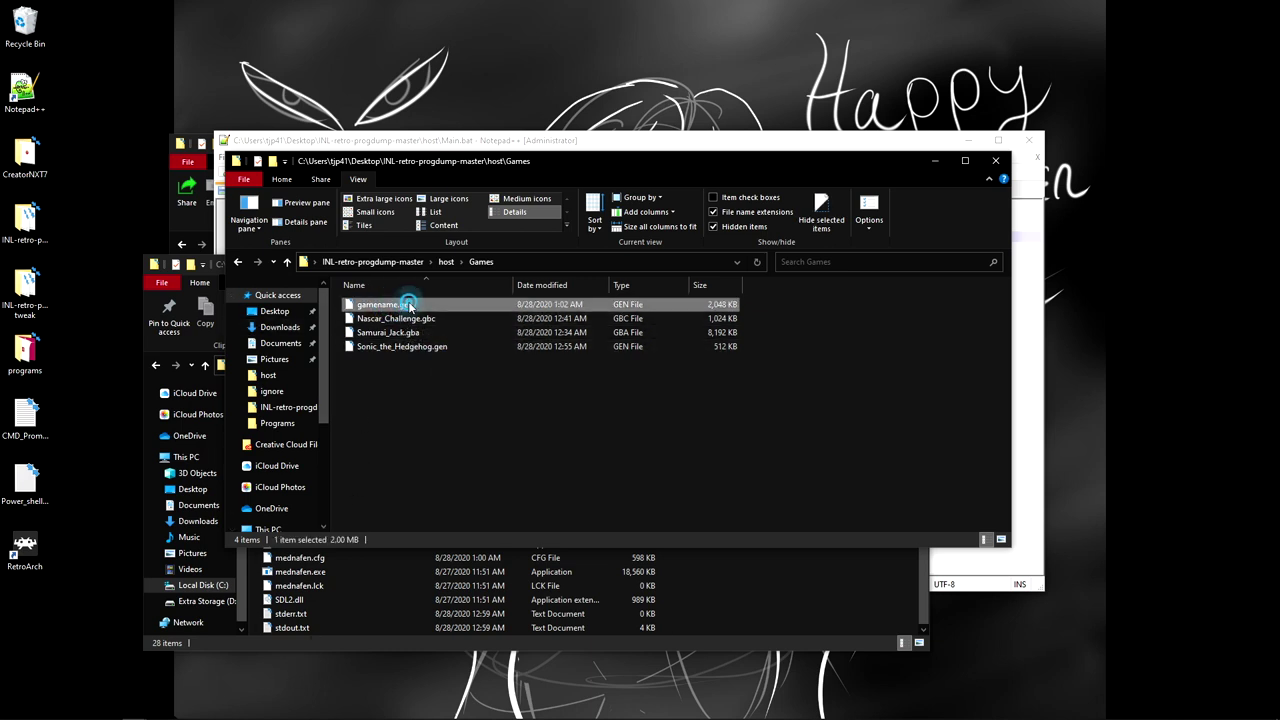
pyautogui.moveTo(400, 304); pyautogui.dragTo(300, 571)
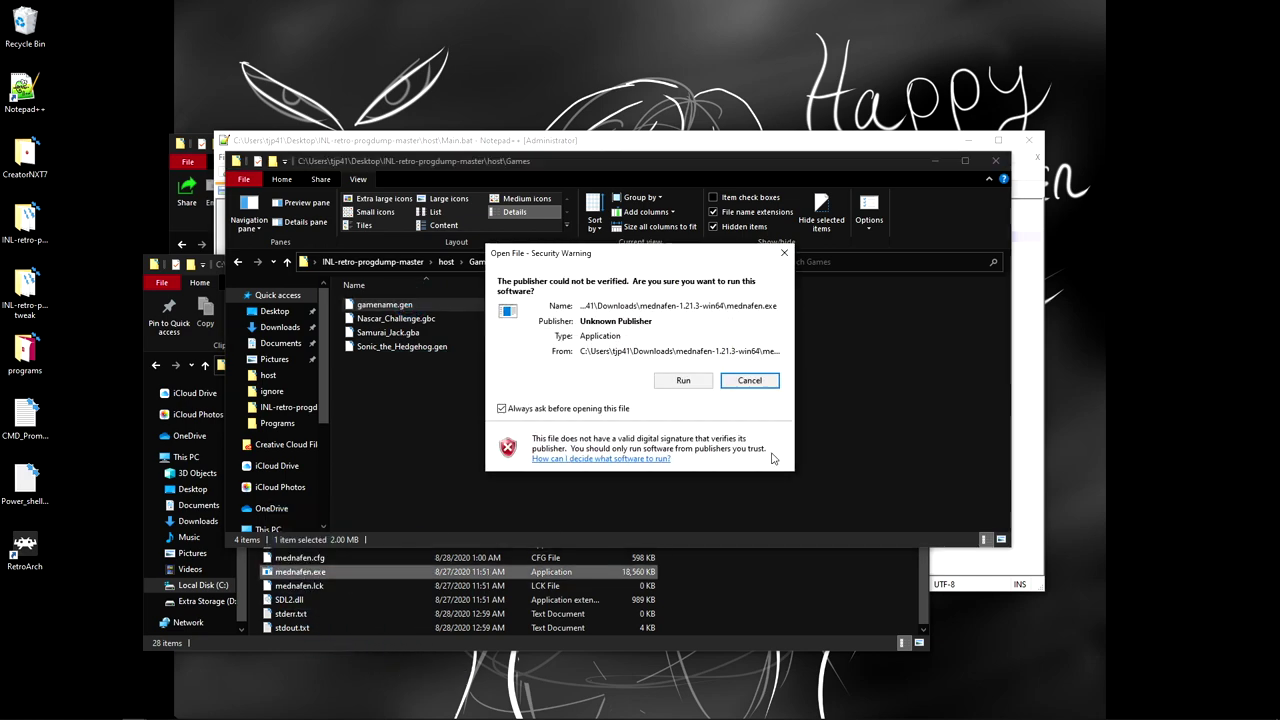
pyautogui.click(683, 381)
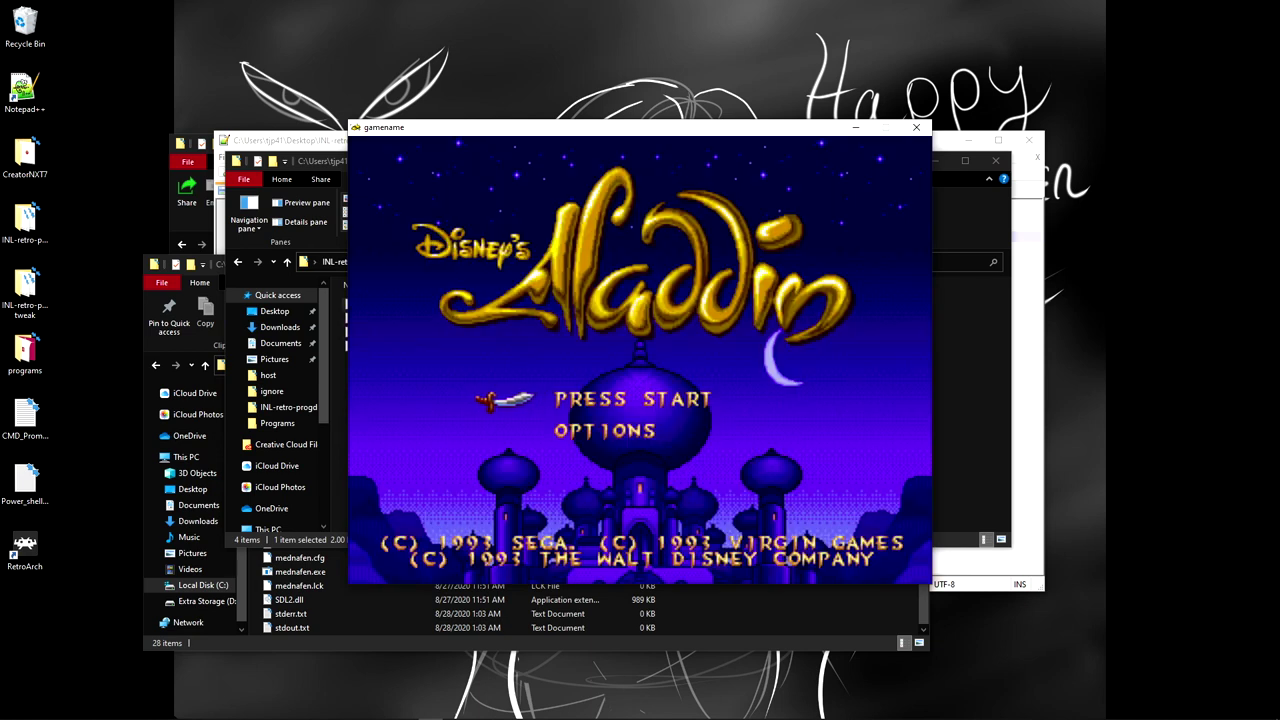
# Step: Start the Aladdin game, play through part of the opening level to test the dump, and close the emulator
pyautogui.press('Return')
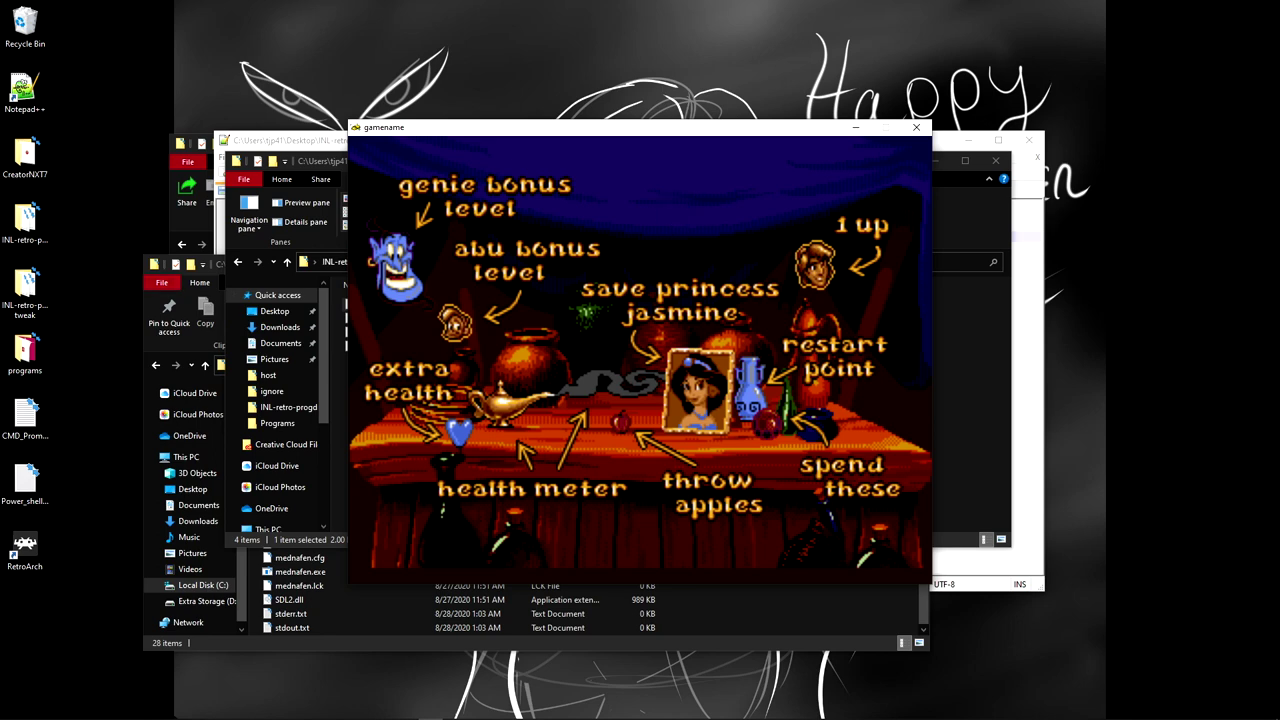
pyautogui.press('Return')
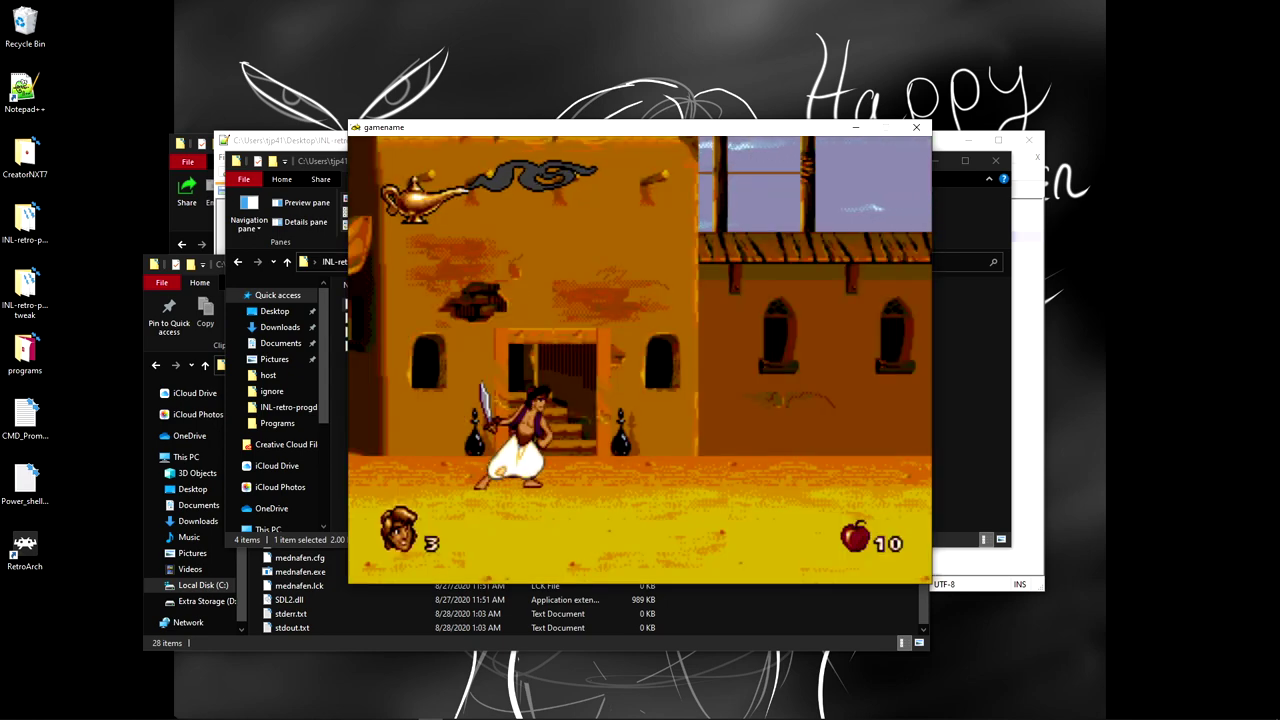
pyautogui.press('Right')
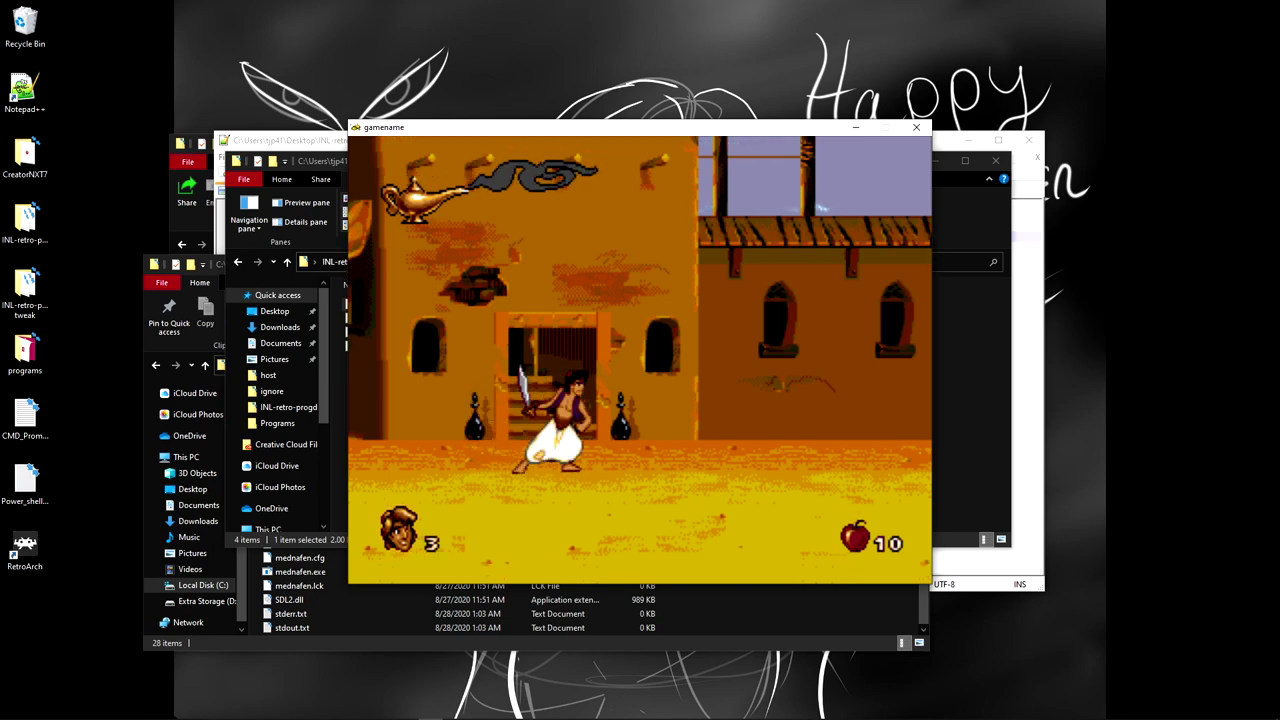
pyautogui.press('Right')
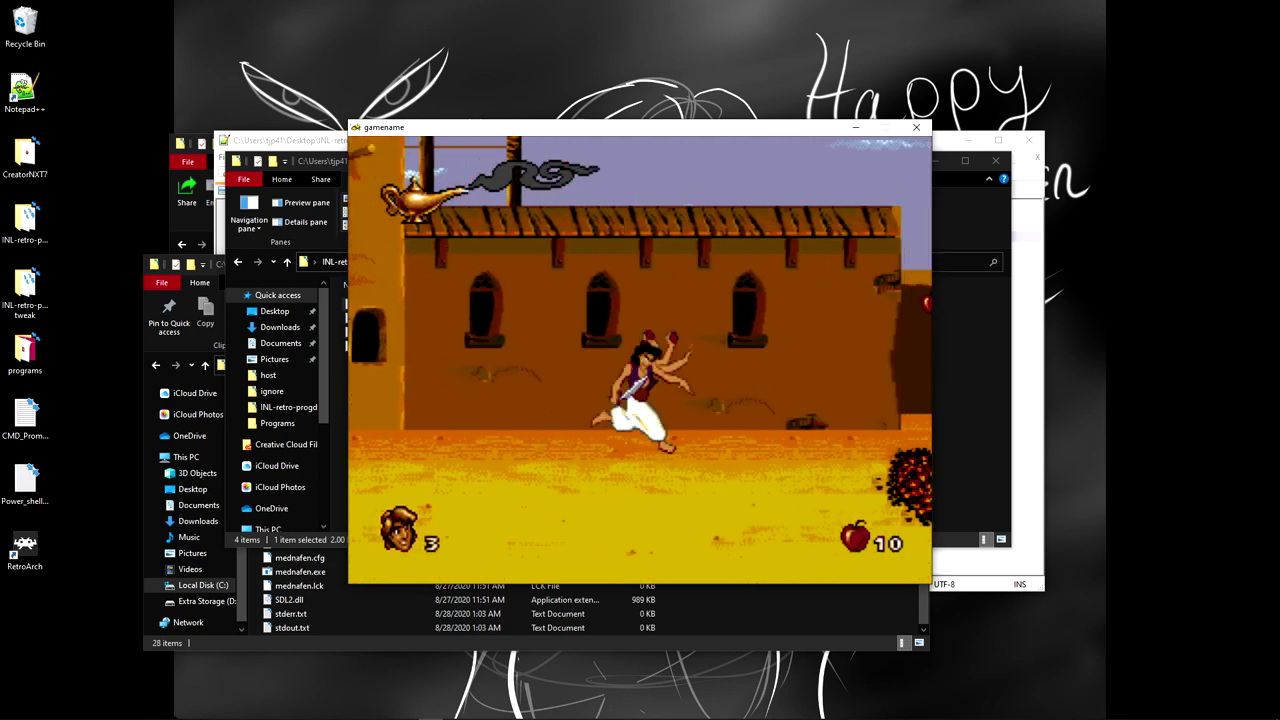
pyautogui.press('Right')
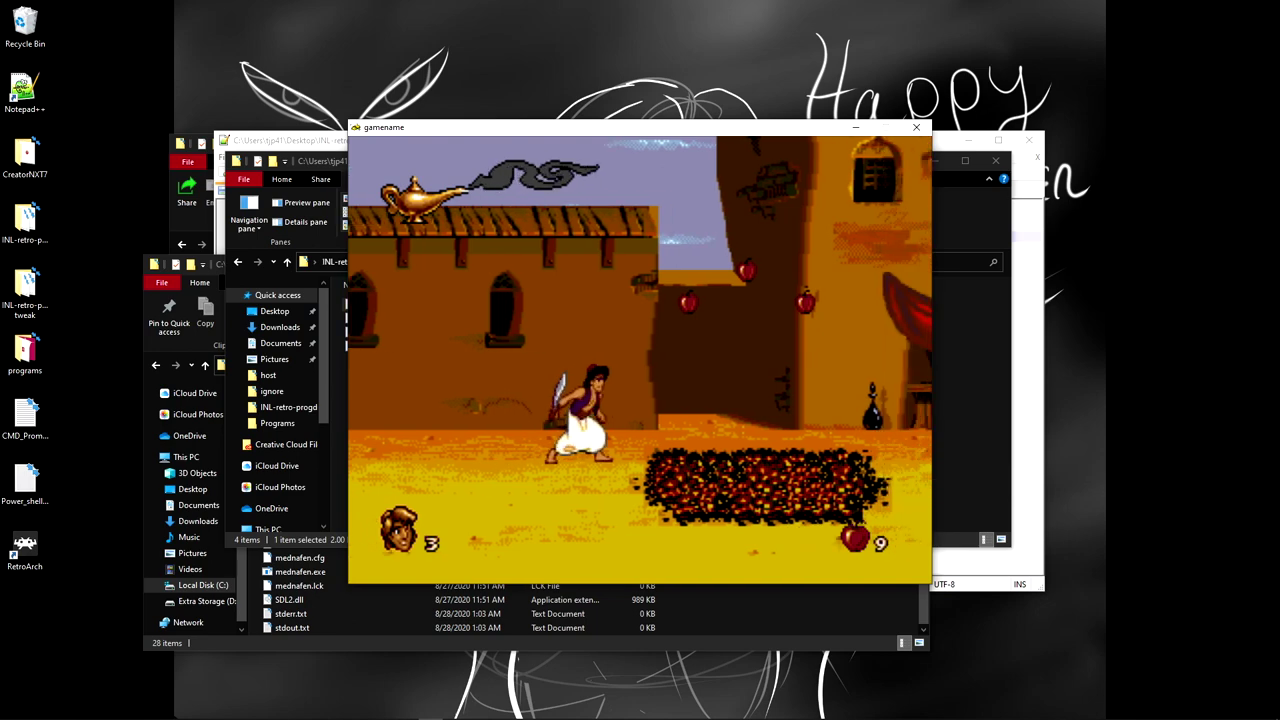
pyautogui.press('Right')
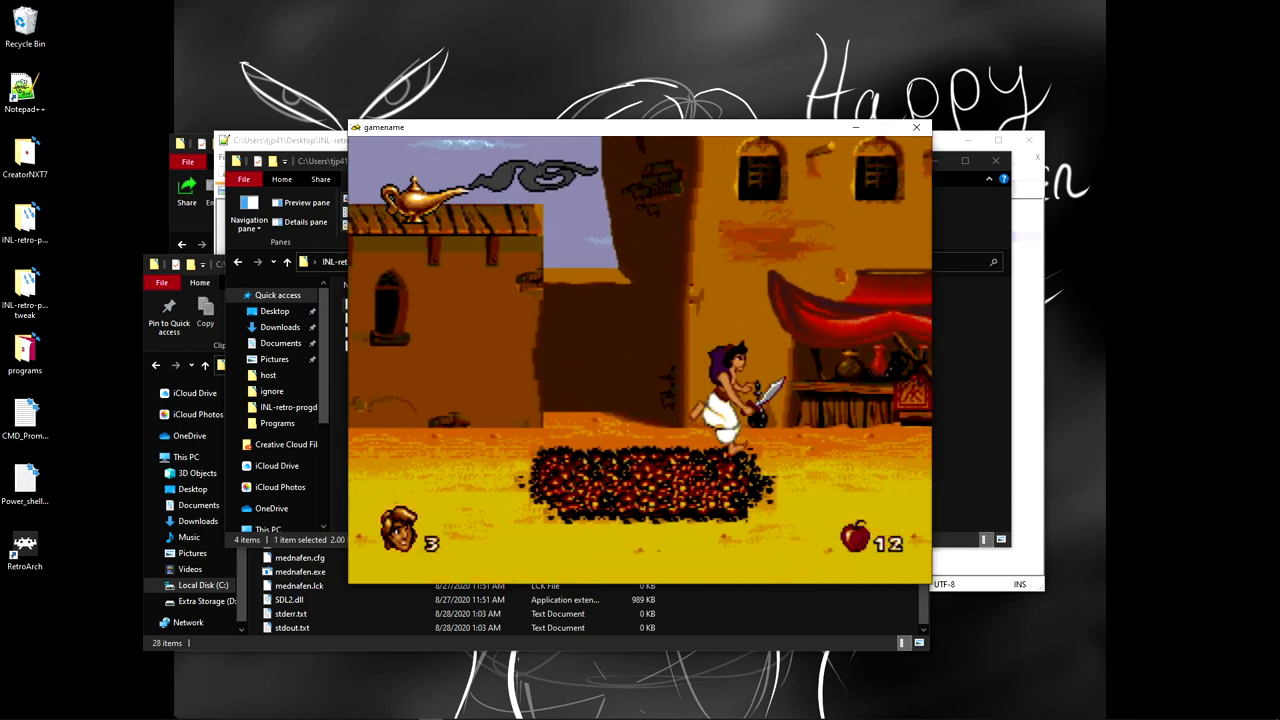
pyautogui.press('Right')
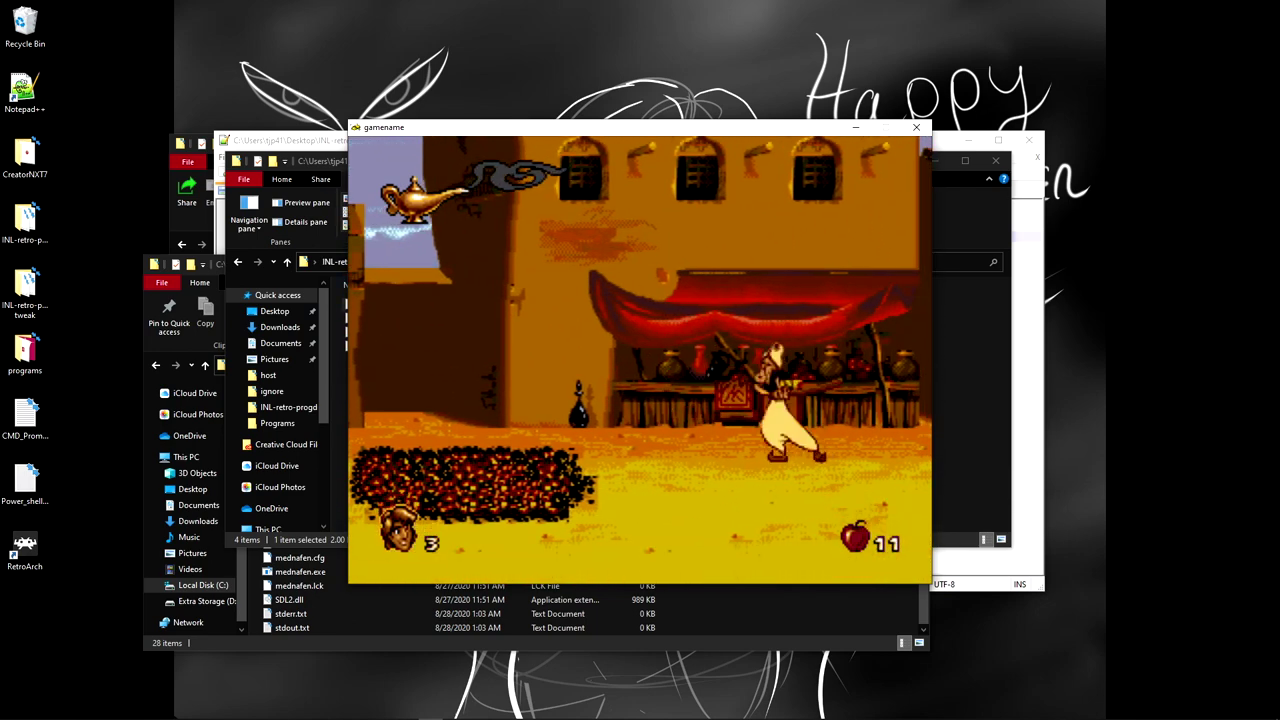
pyautogui.press('Right')
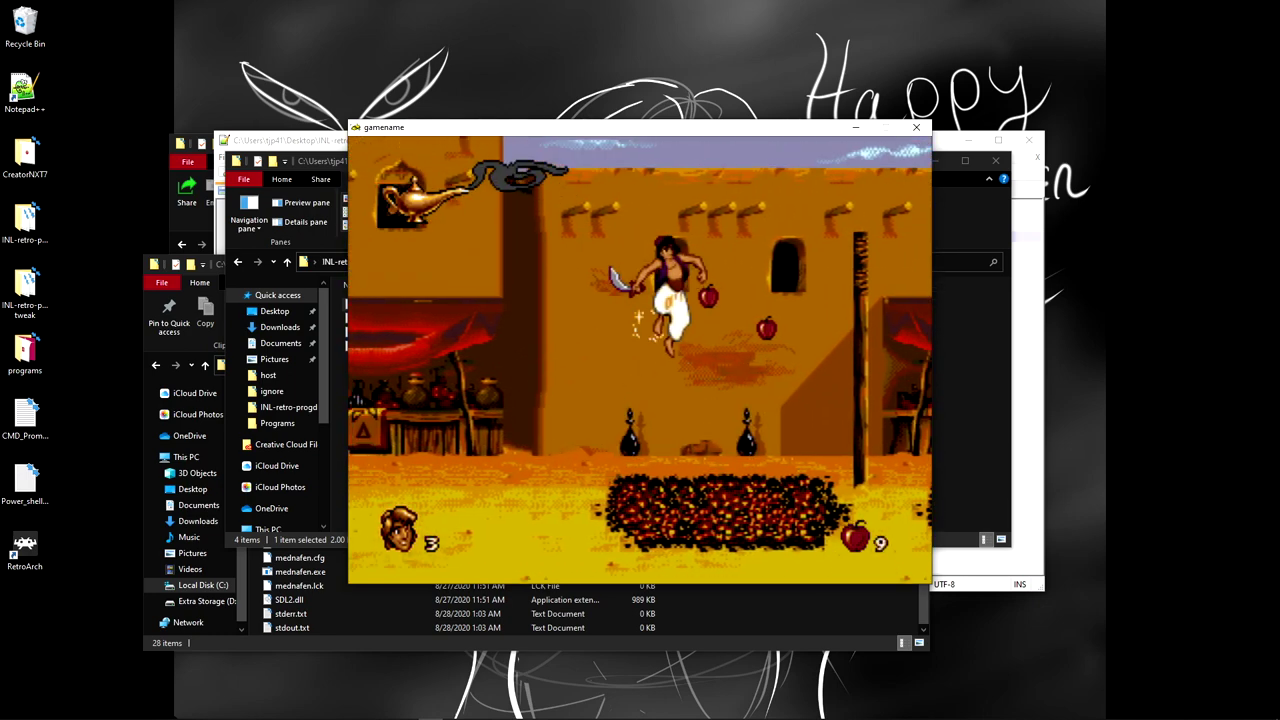
pyautogui.press('Right')
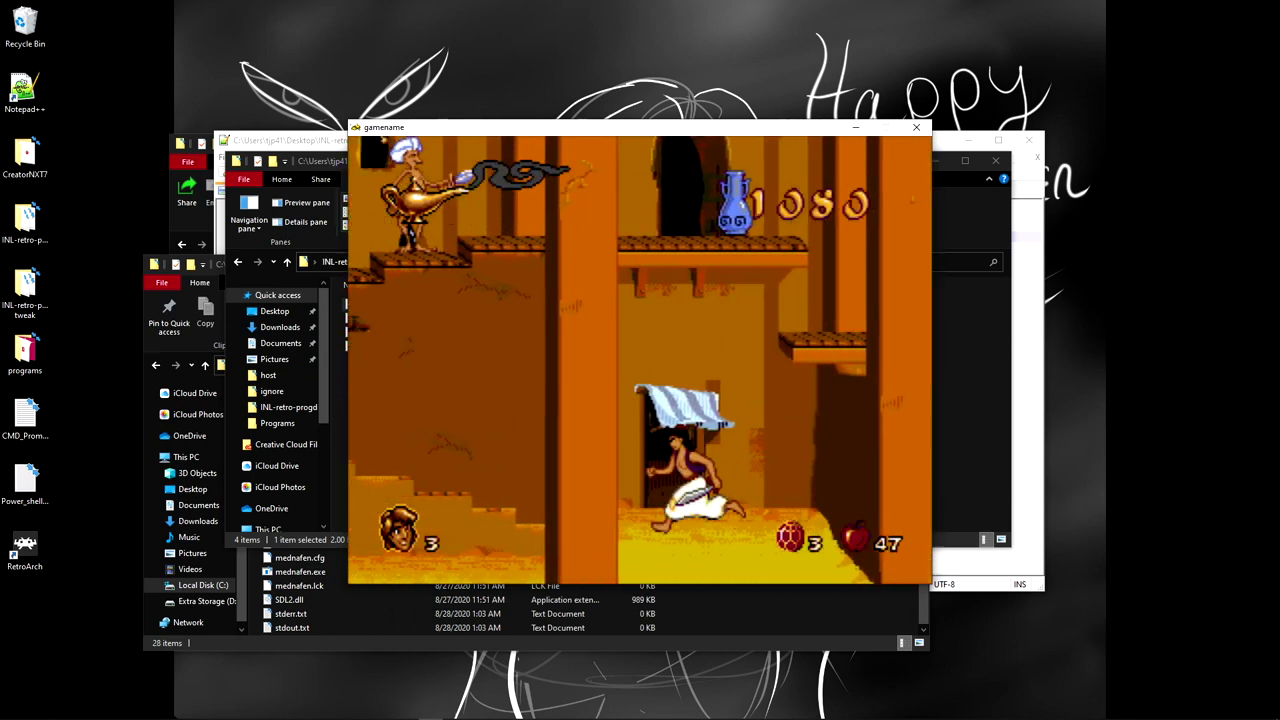
pyautogui.press('Left')
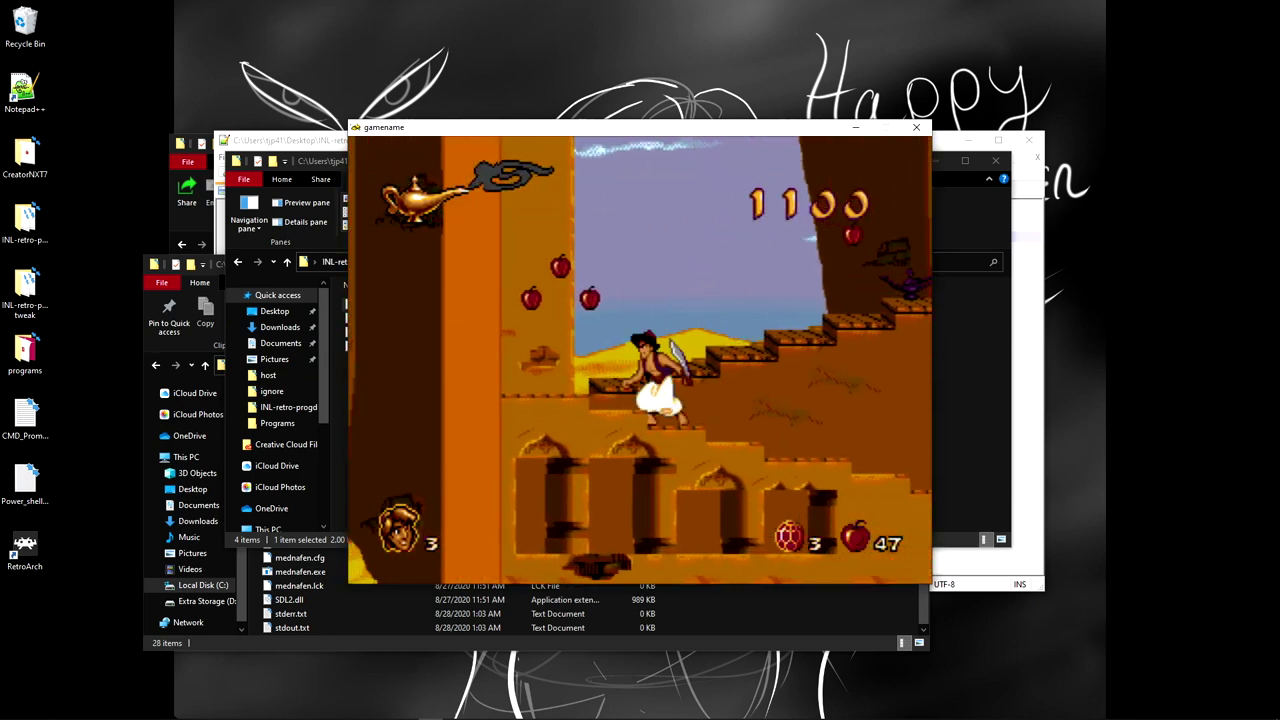
pyautogui.press('Right')
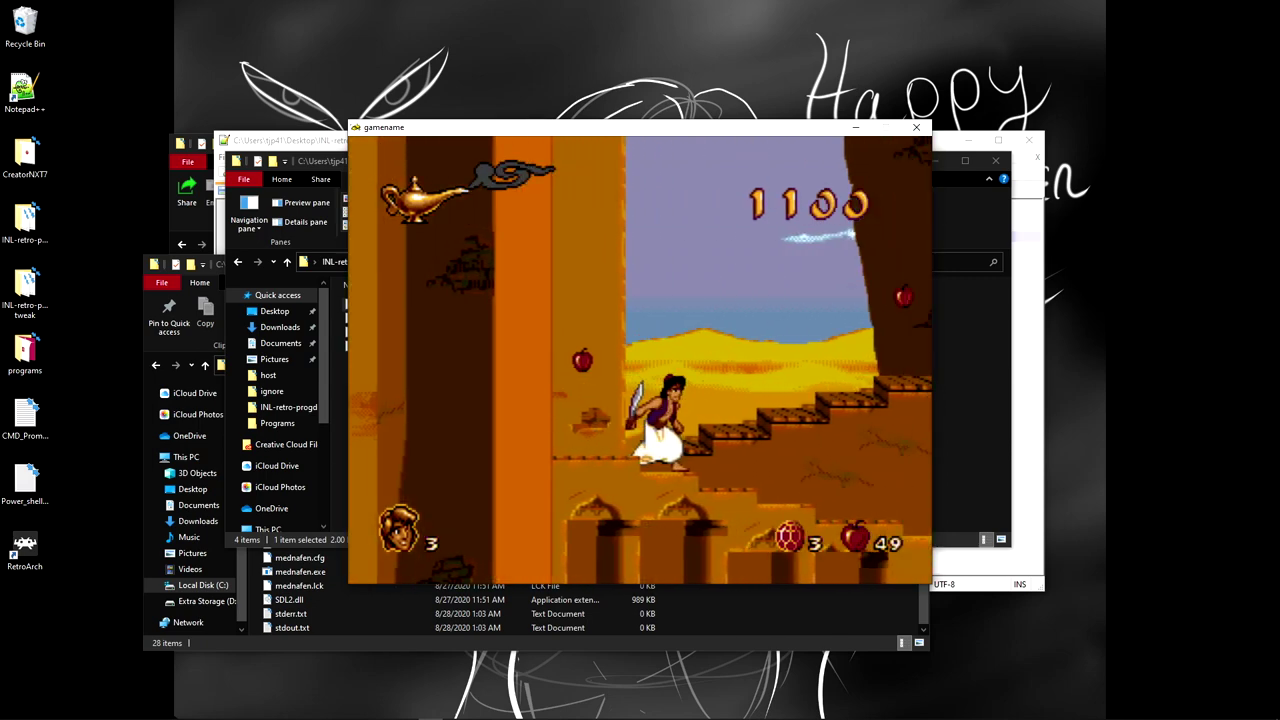
pyautogui.press('Right')
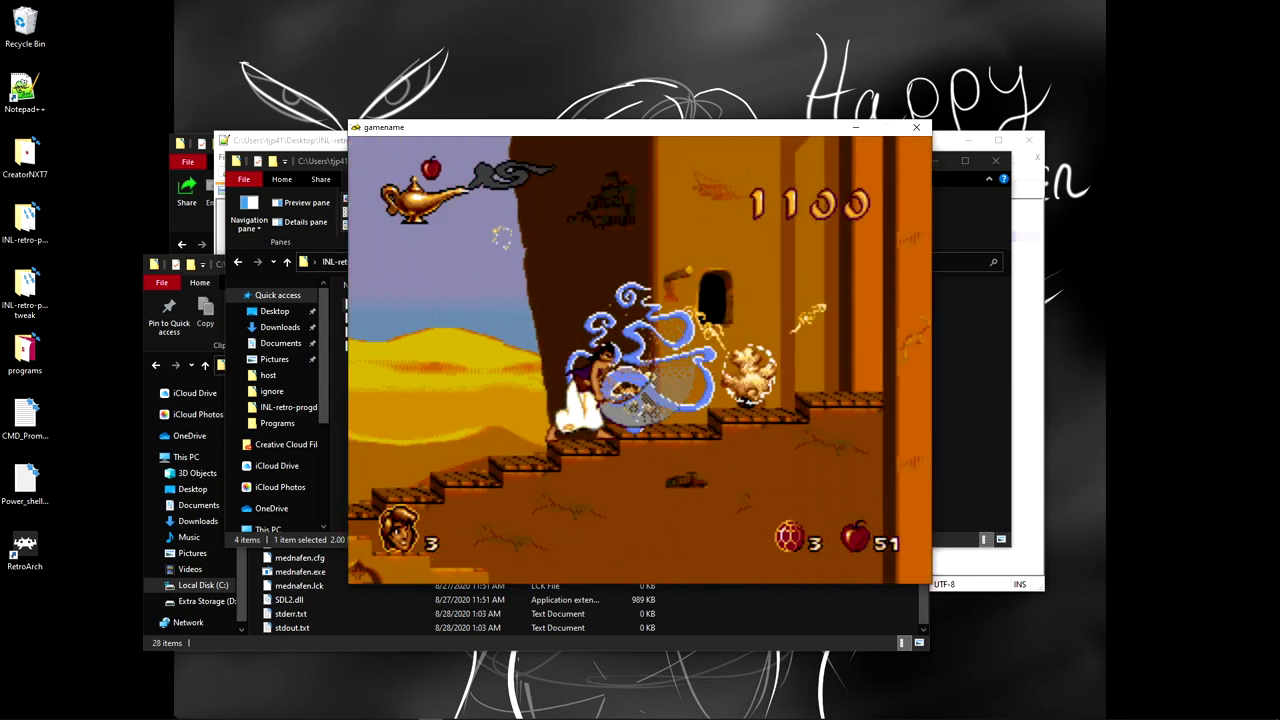
pyautogui.press('Right')
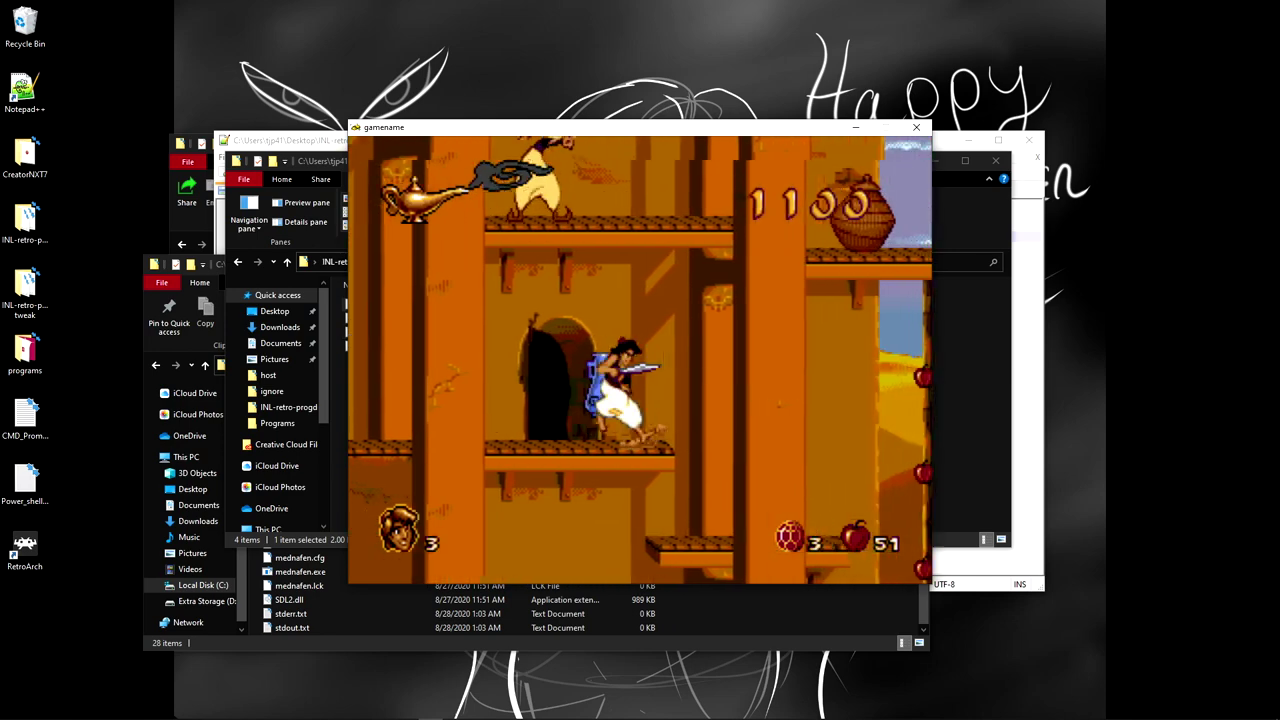
pyautogui.press('Right')
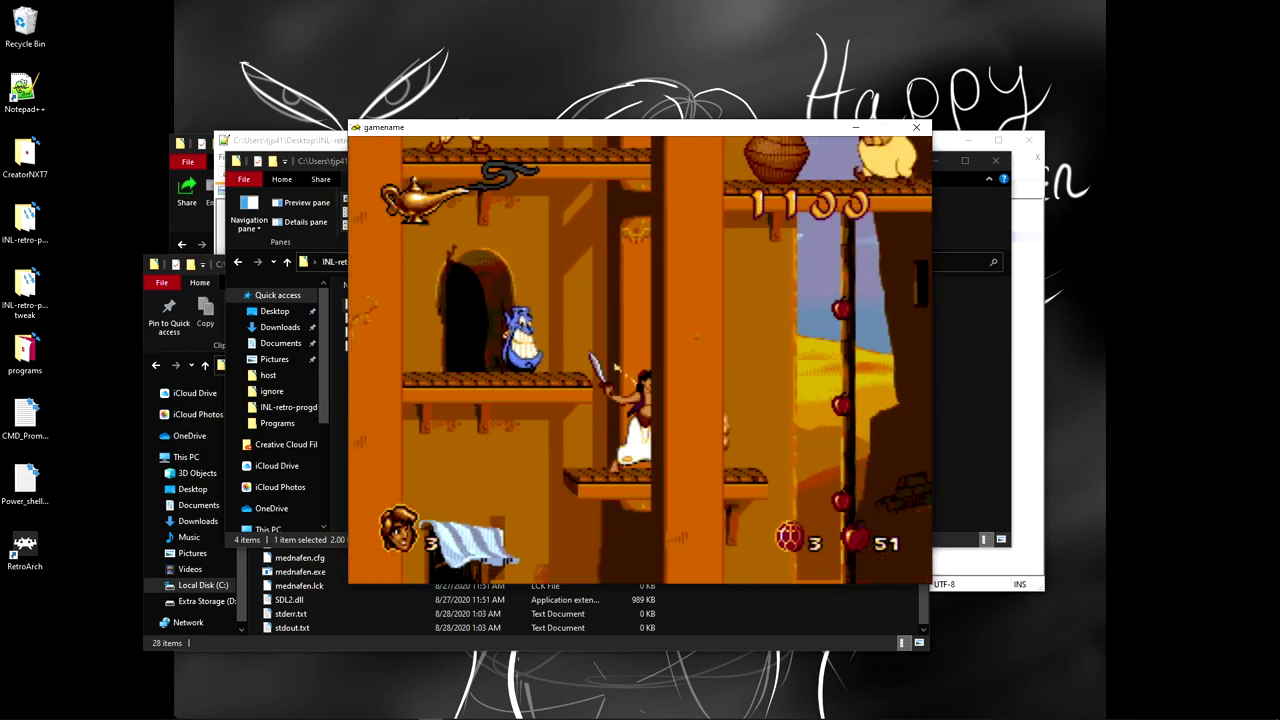
pyautogui.press('Down')
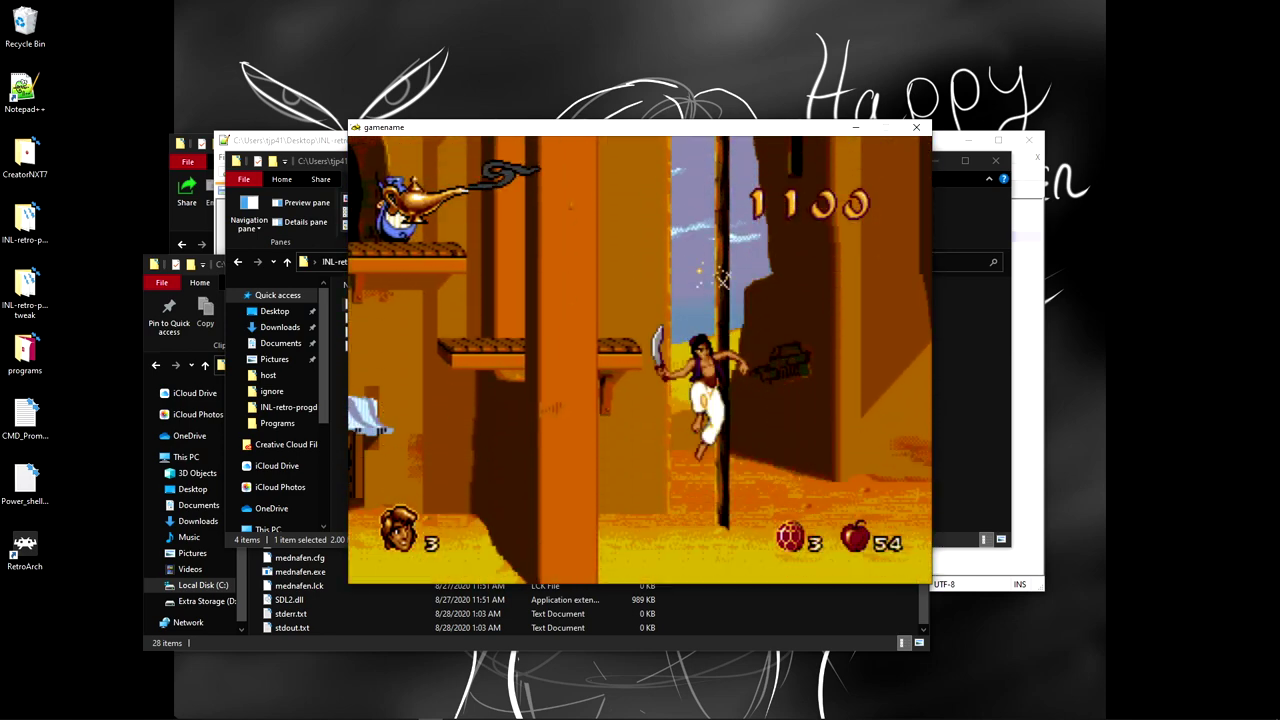
pyautogui.press('Right')
pyautogui.press('Right')
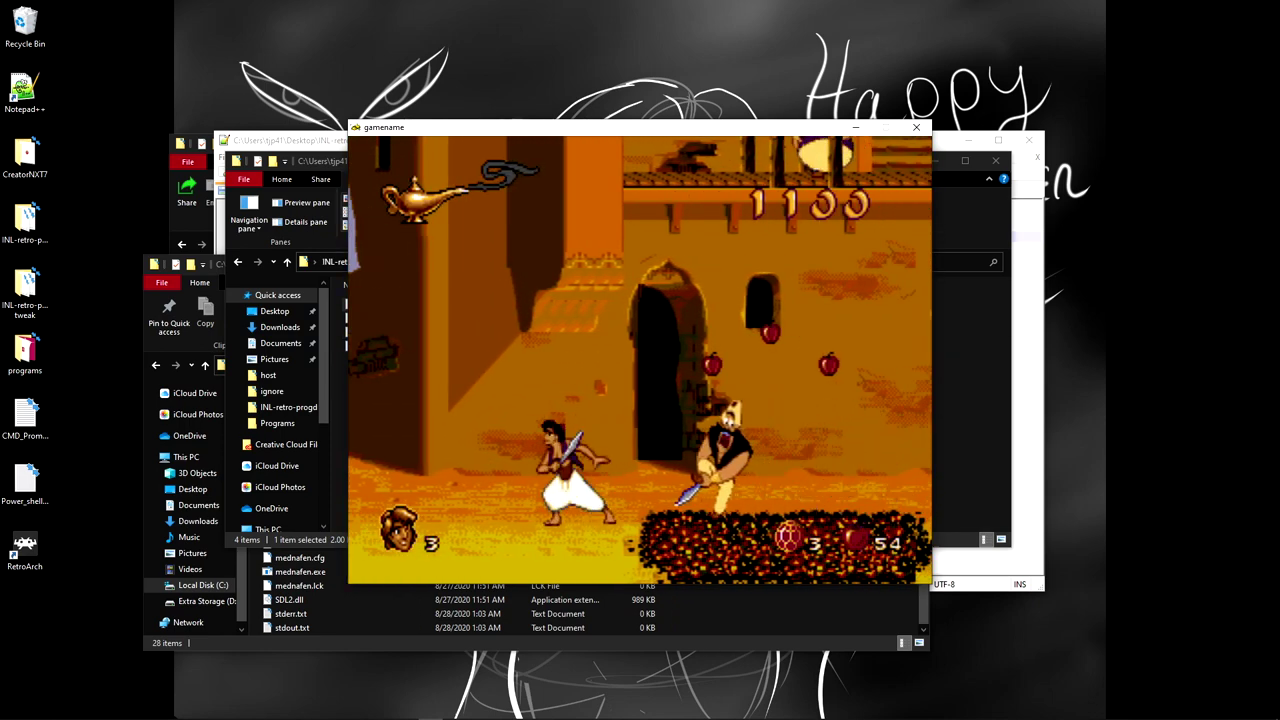
pyautogui.press('x')
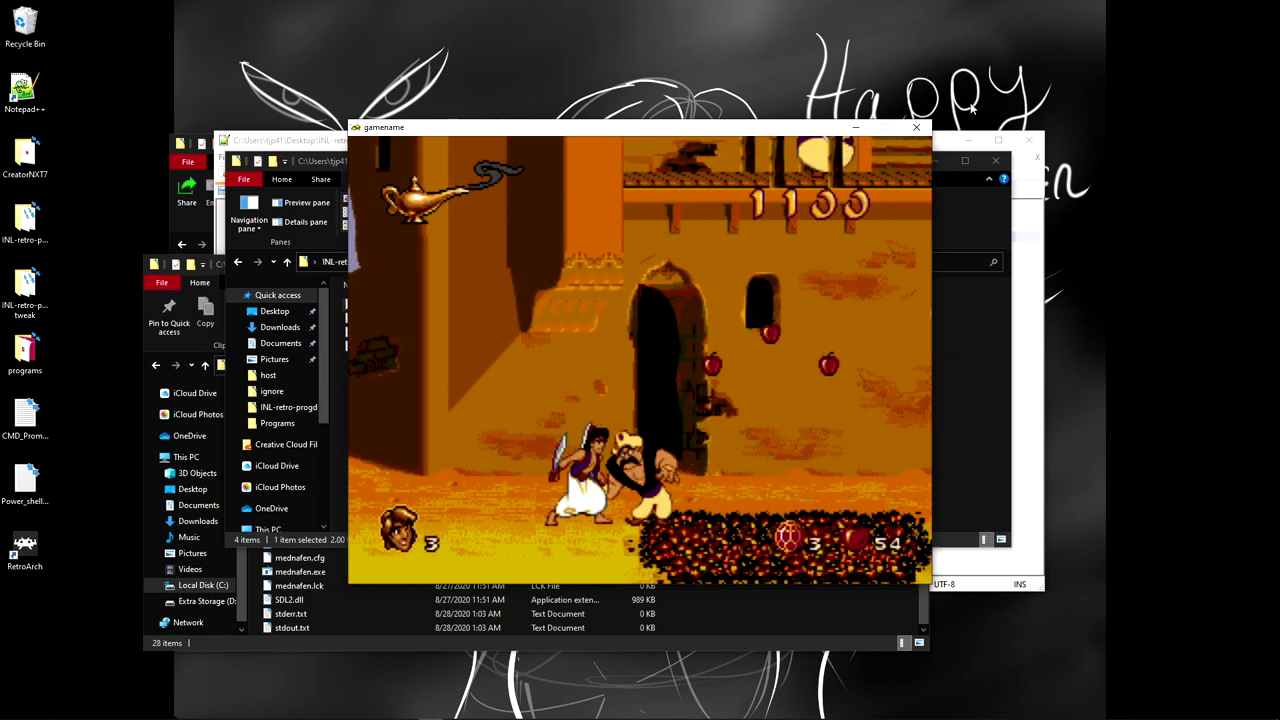
pyautogui.click(916, 127)
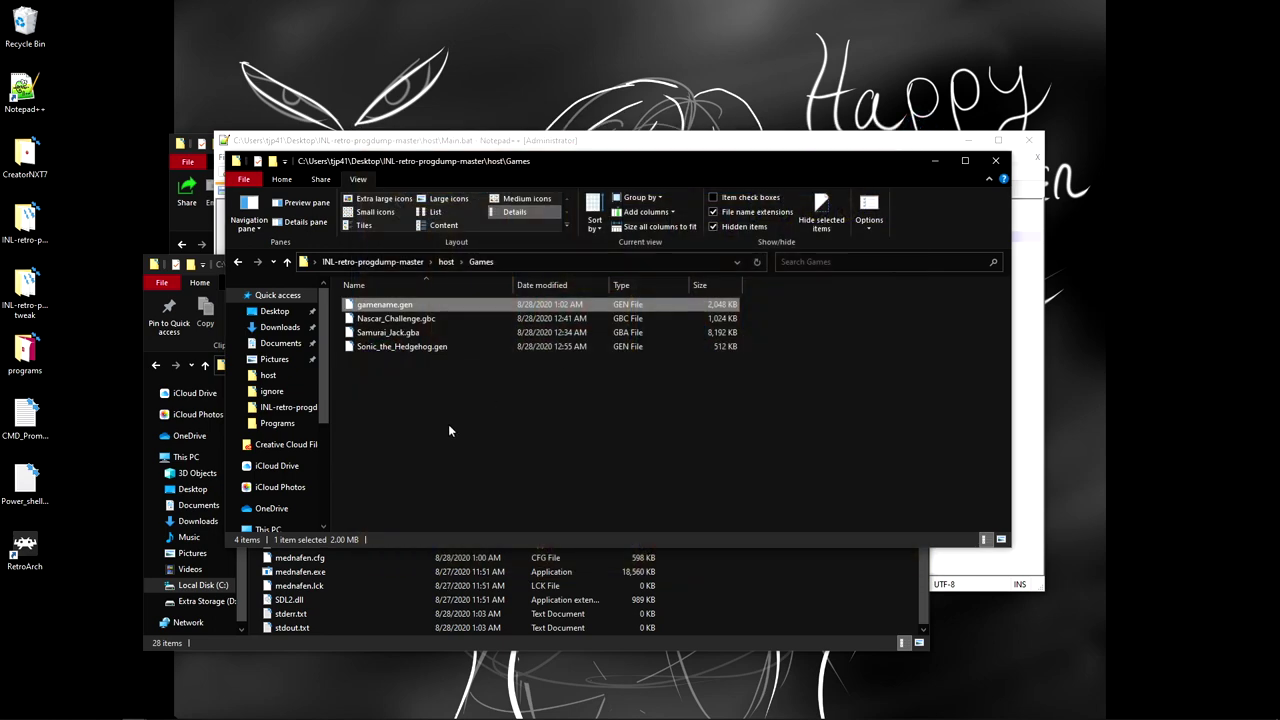
# Step: Rename gamename.gen in the Games folder as Disneys_Aladdin.gen
pyautogui.click(386, 304)
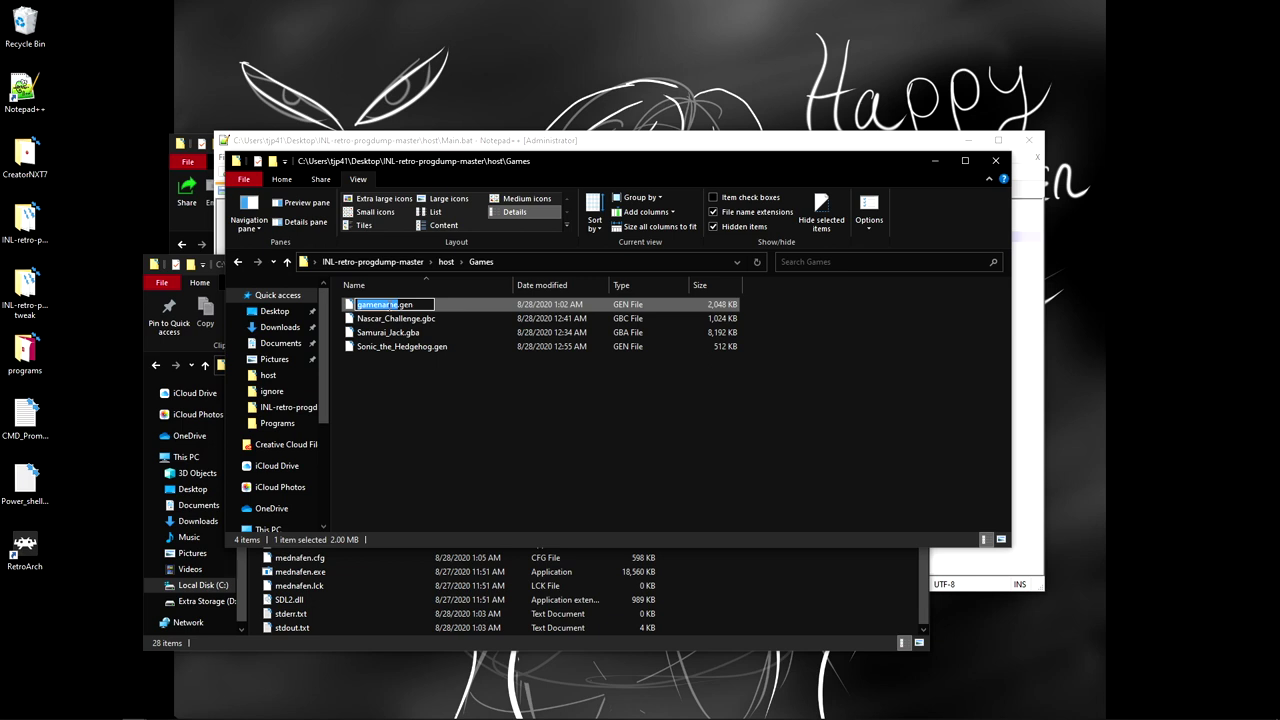
pyautogui.write('Disneys_Ala')
pyautogui.press('BackSpace')
pyautogui.write('din')
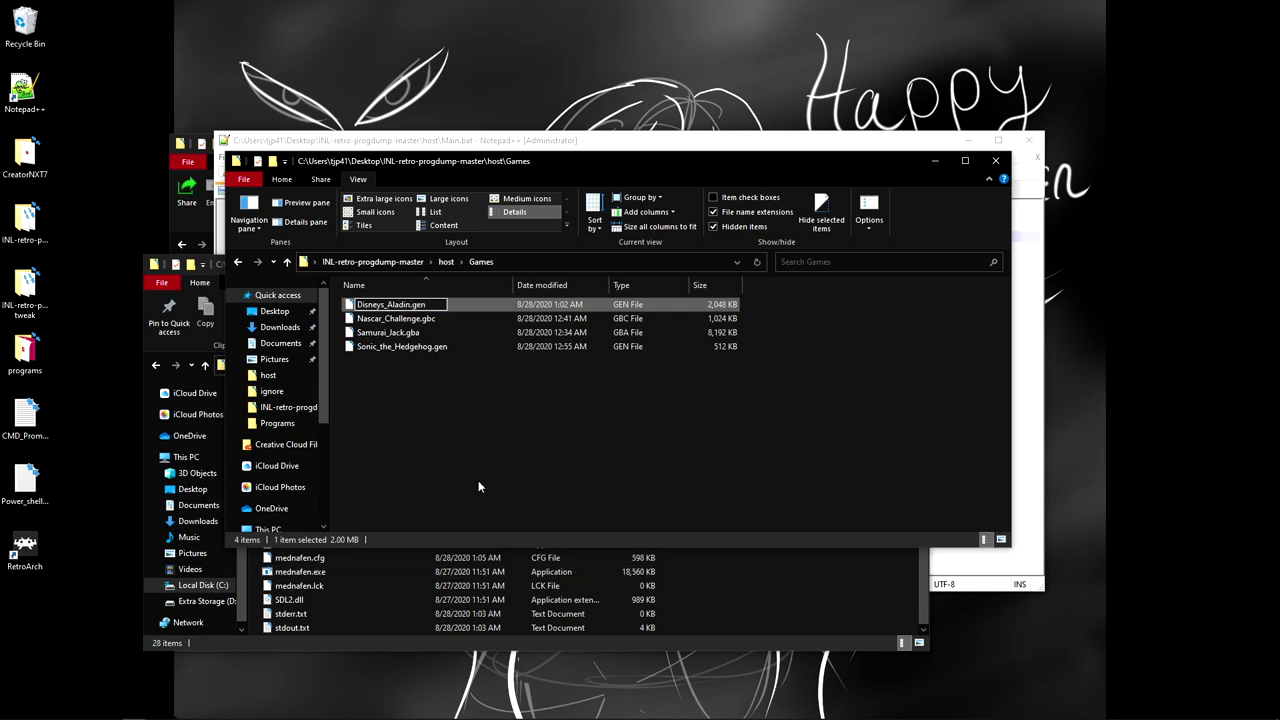
pyautogui.click(429, 437)
pyautogui.click(406, 304)
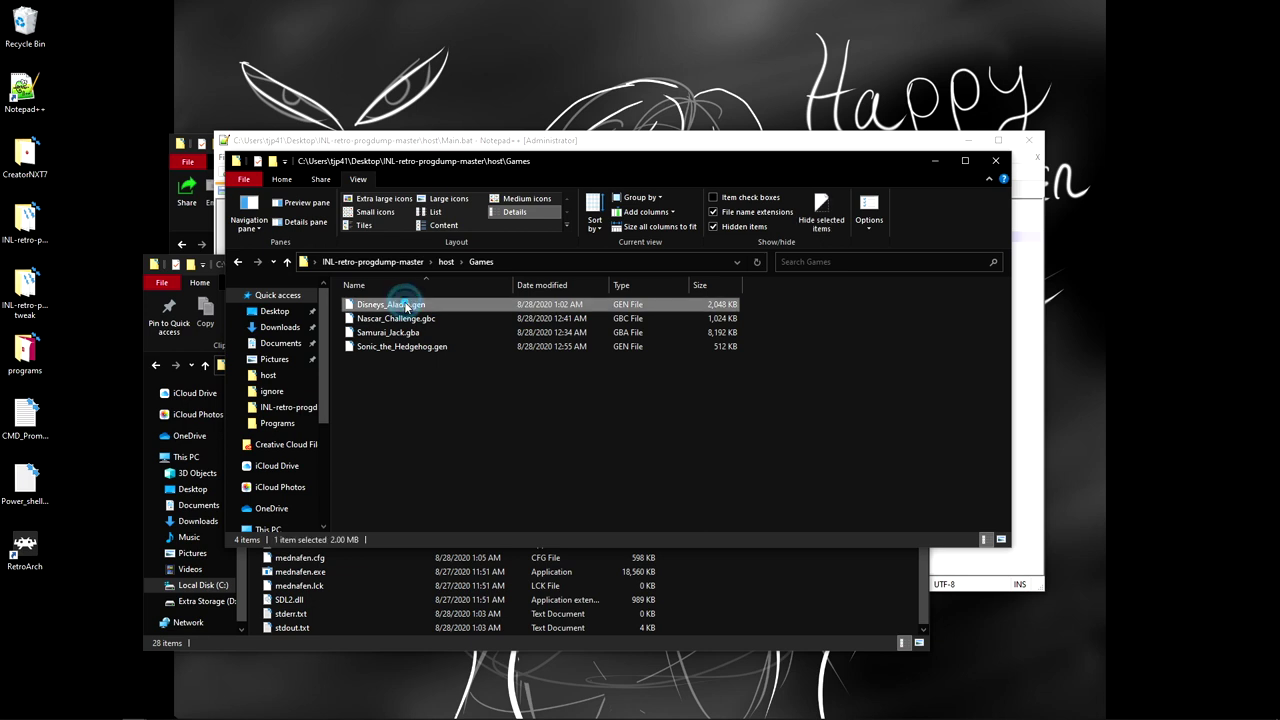
pyautogui.click(406, 304)
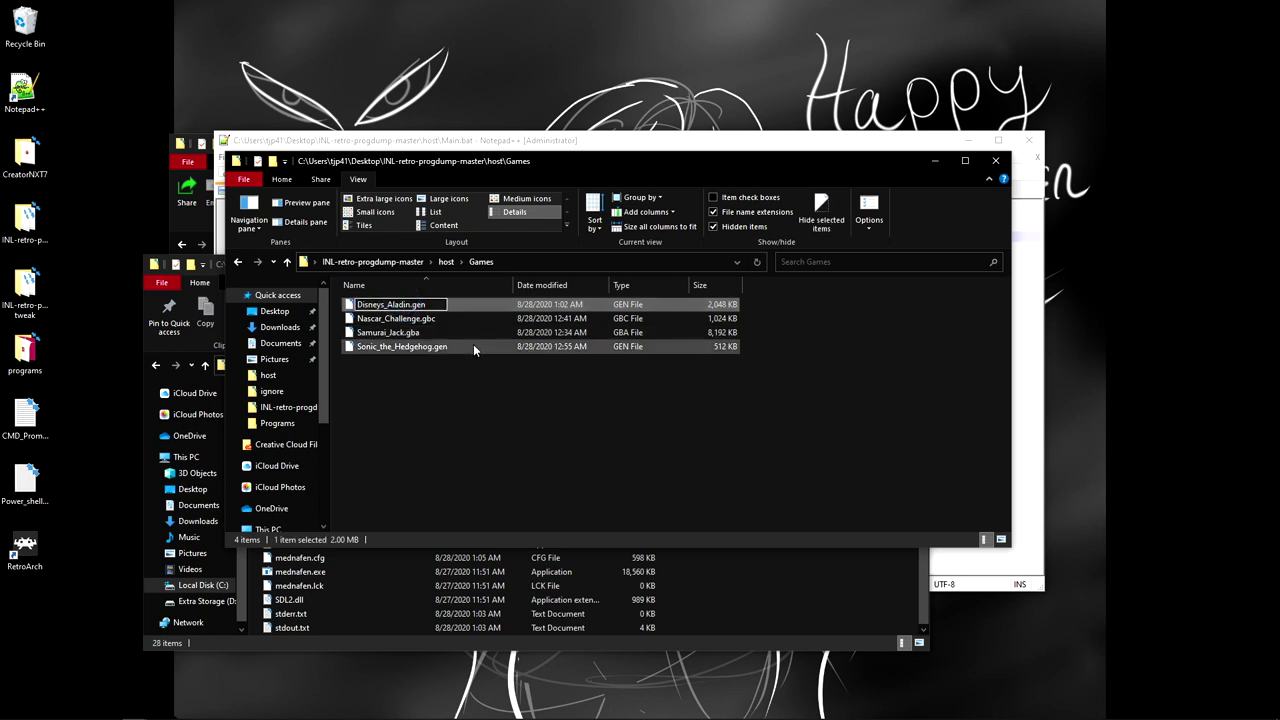
pyautogui.write('d')
pyautogui.press('Return')
pyautogui.click(502, 422)
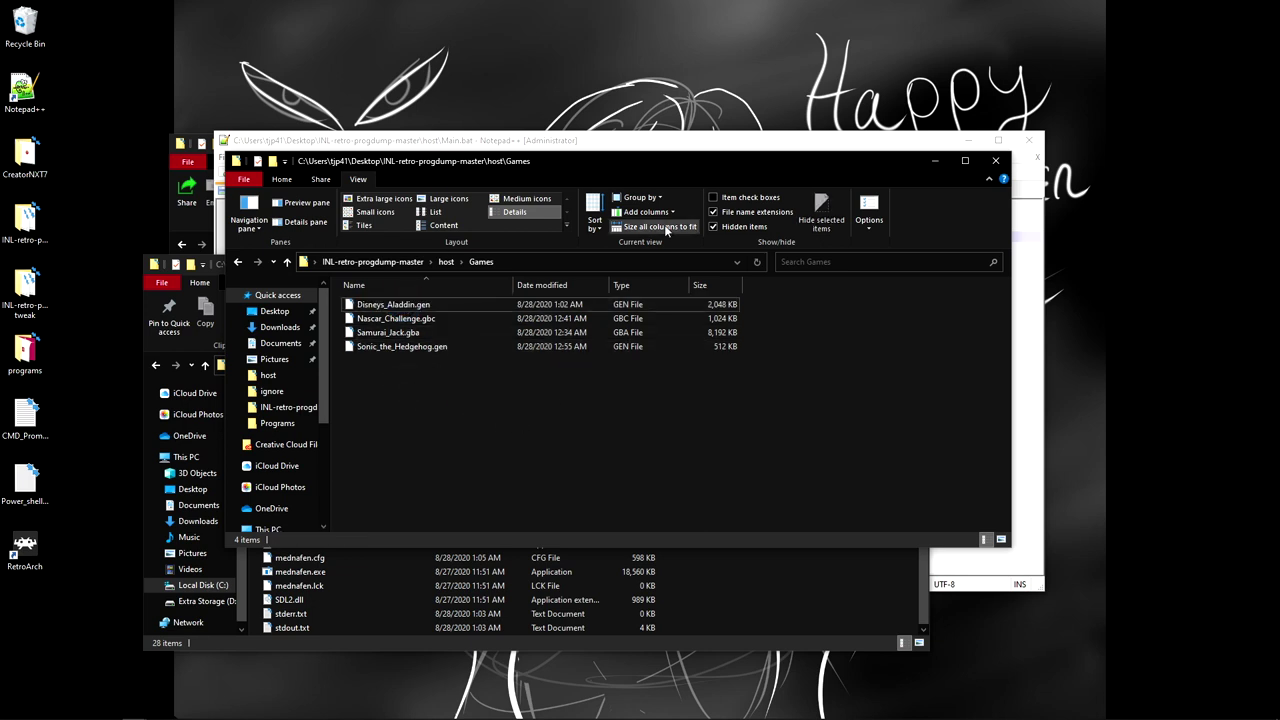
# Step: Return to the host folder and set the -k ROM size in Main.bat's inlretro.exe line to 1024
pyautogui.click(237, 261)
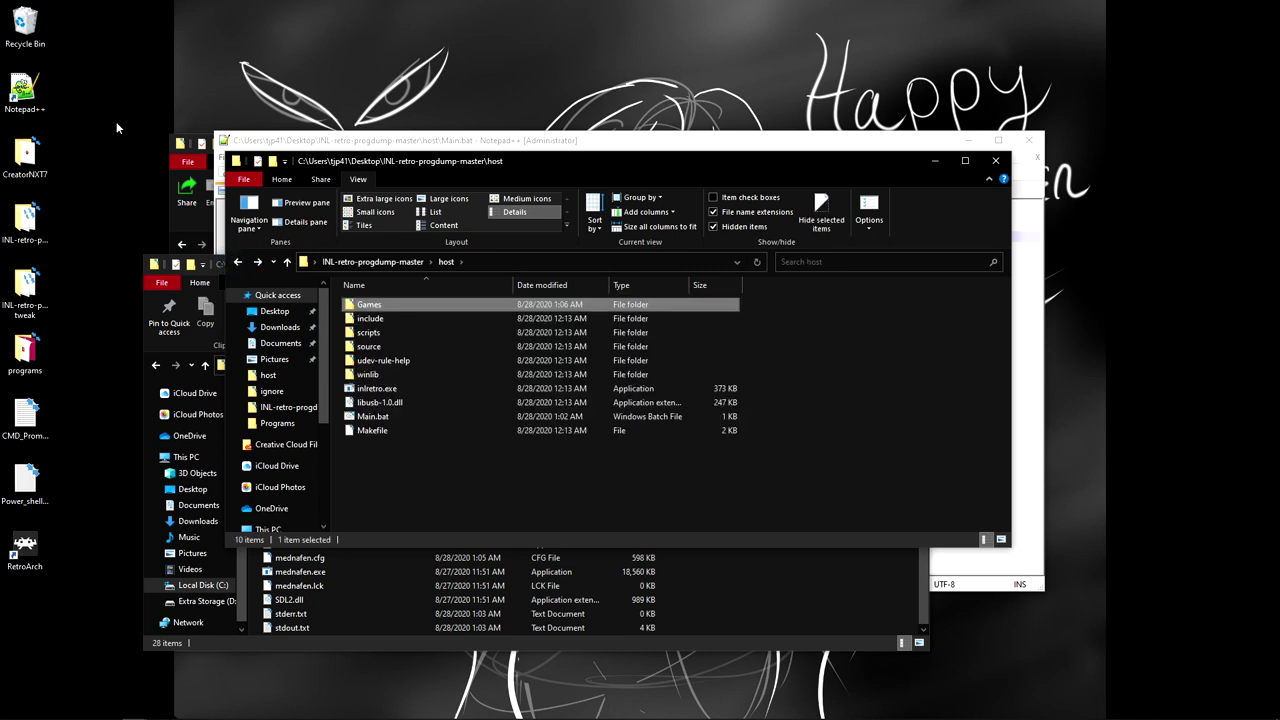
pyautogui.click(388, 145)
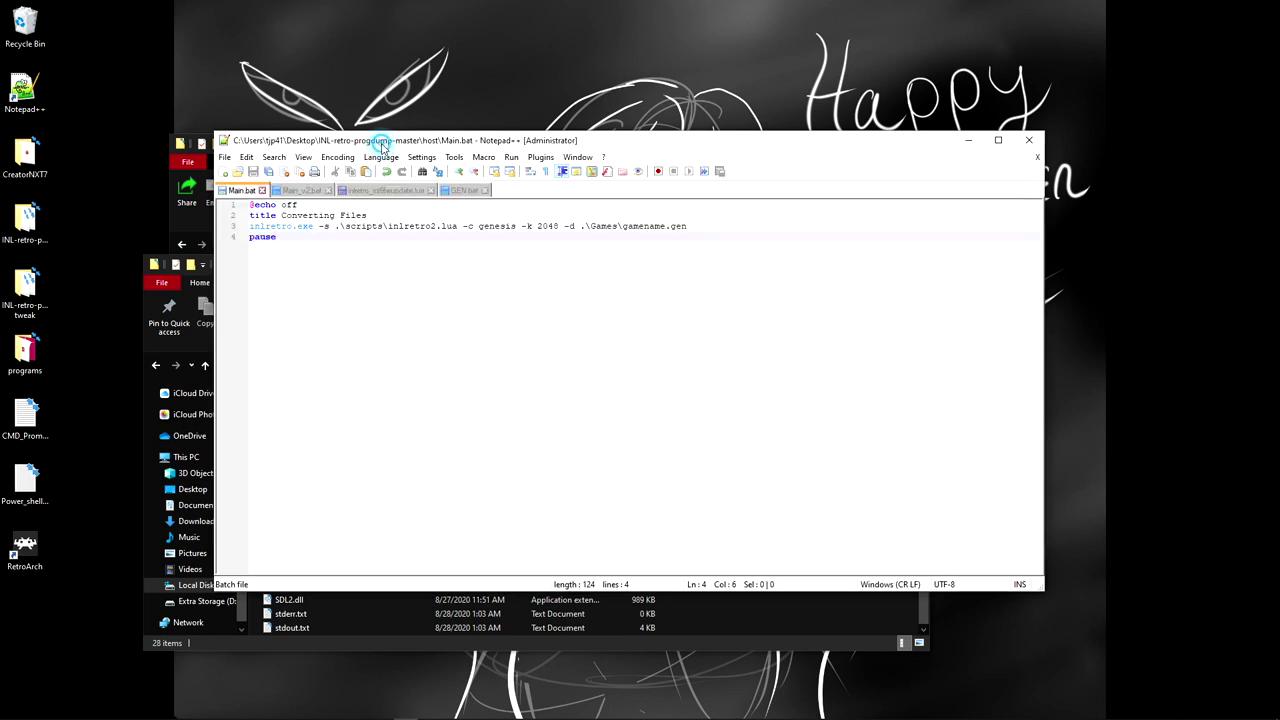
pyautogui.click(536, 226)
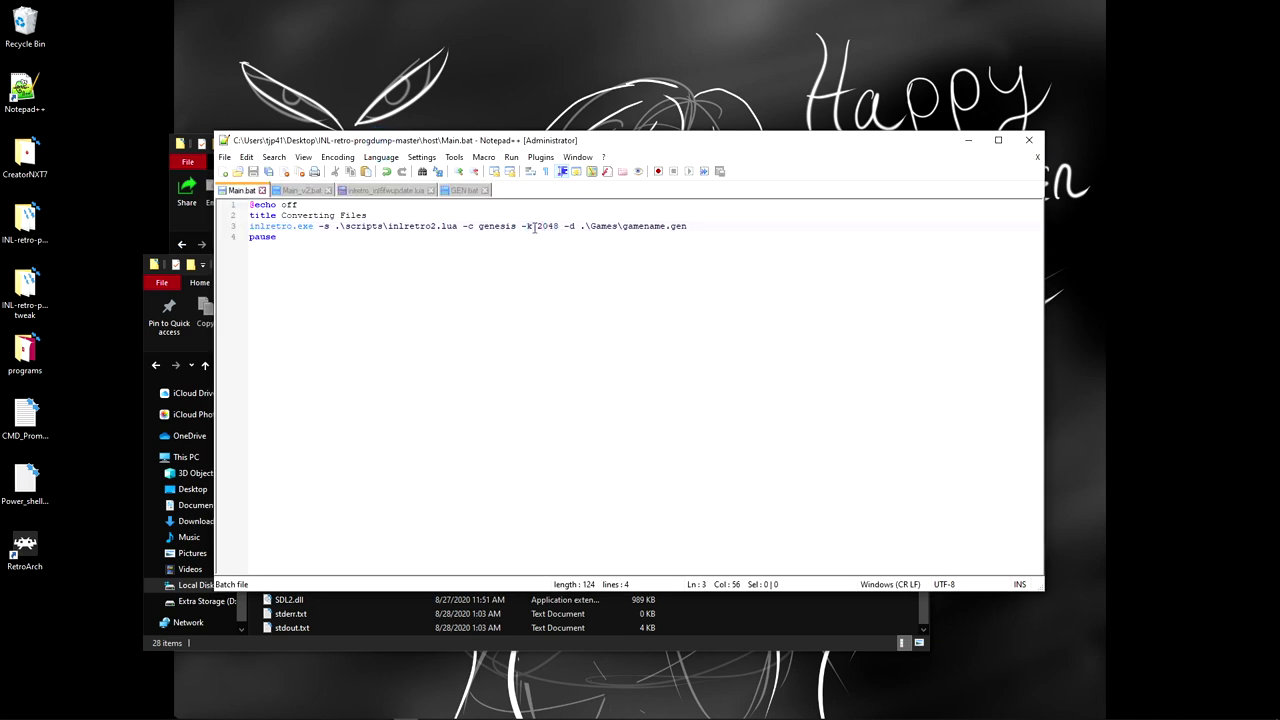
pyautogui.press('BackSpace')
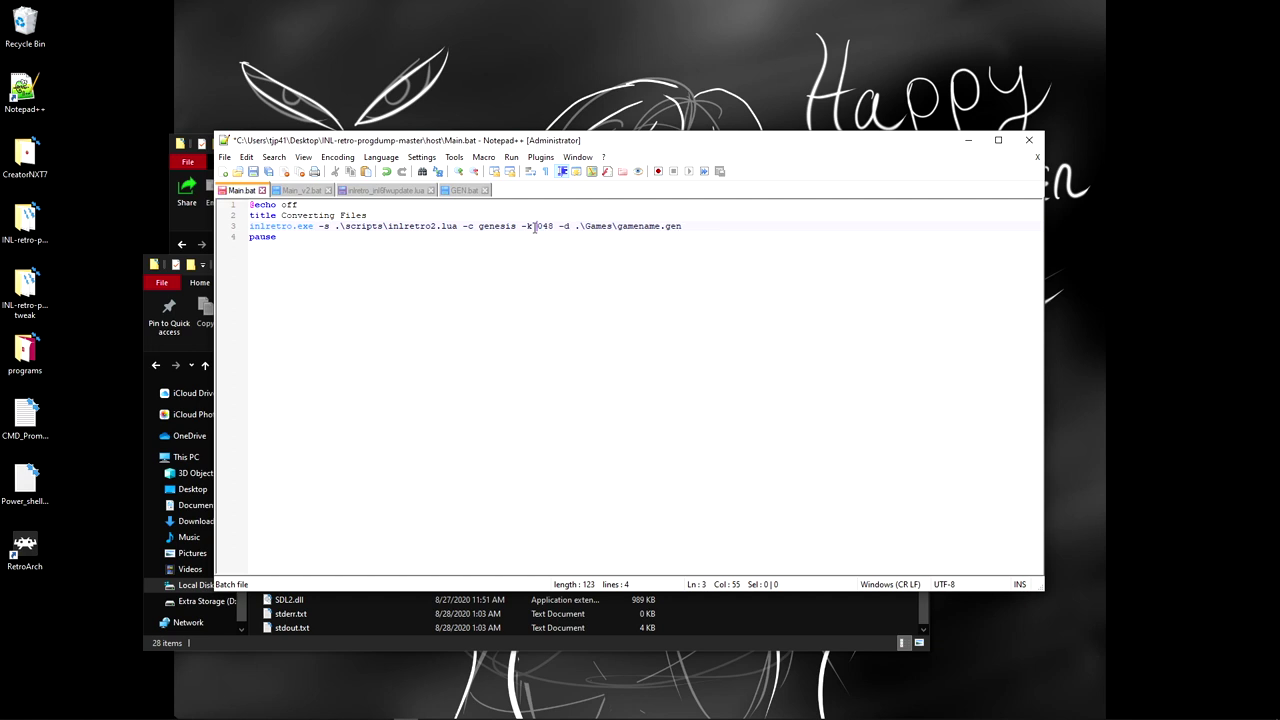
pyautogui.write('1')
pyautogui.press('BackSpace')
pyautogui.press('BackSpace')
pyautogui.write('24')
pyautogui.click(488, 342)
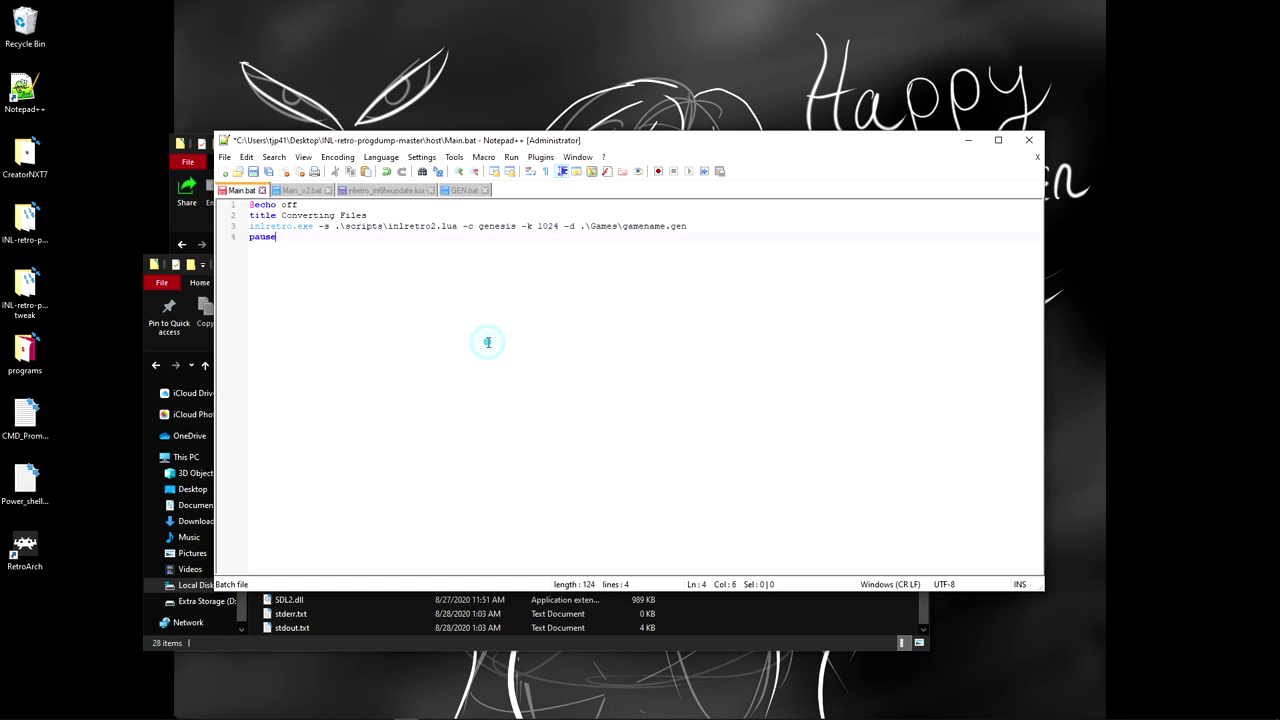
pyautogui.click(549, 226)
pyautogui.moveTo(537, 226); pyautogui.dragTo(558, 228)
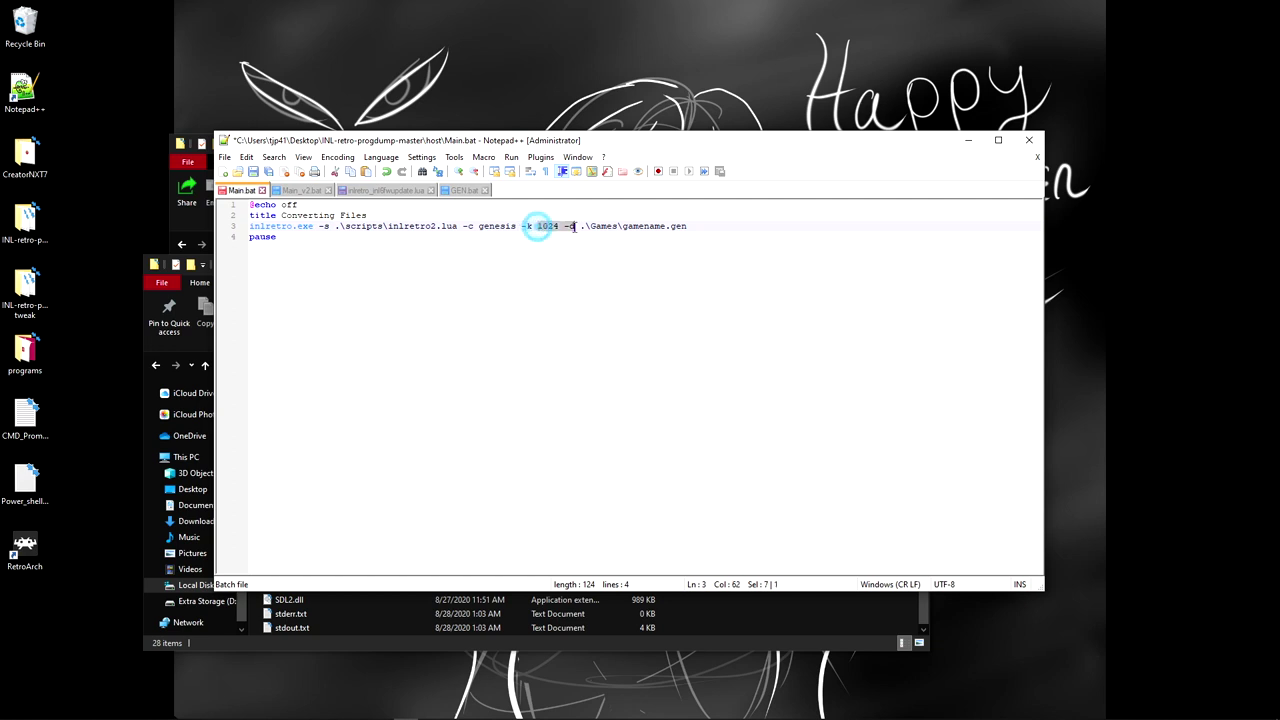
pyautogui.click(485, 273)
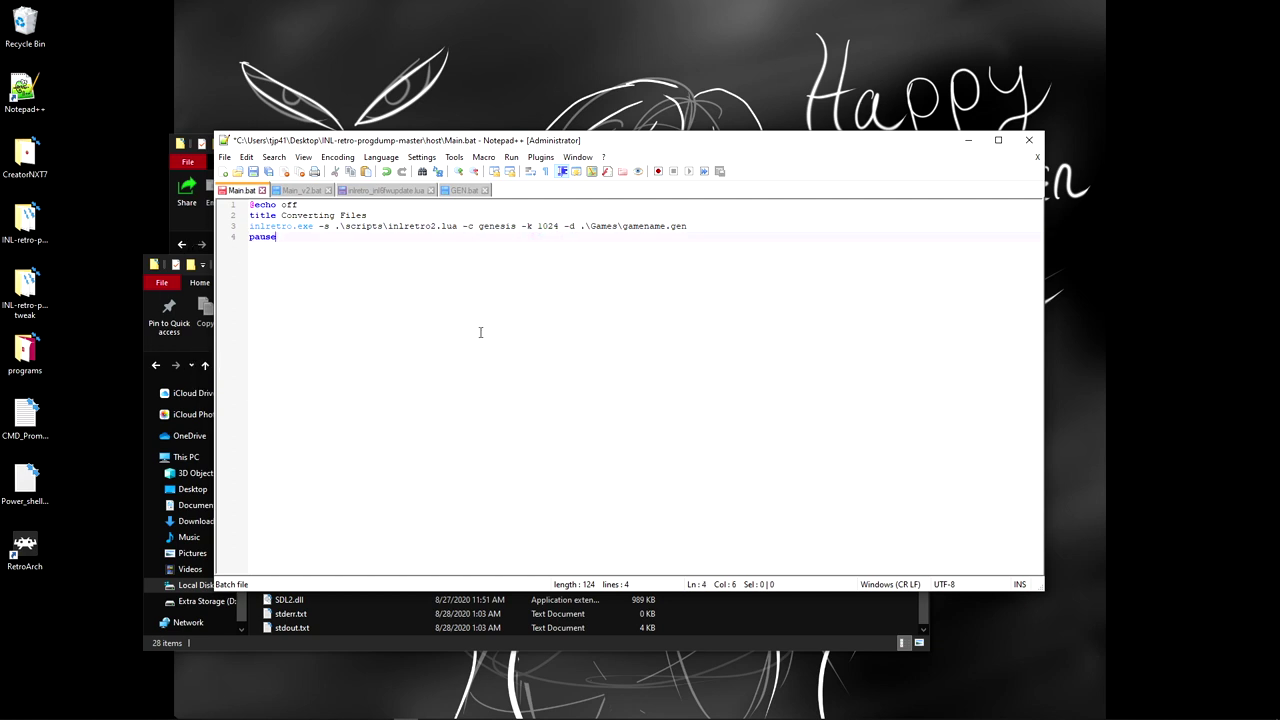
# Step: Bring the Mednafen folder window forward and minimize the WinBAT folder window
pyautogui.click(180, 229)
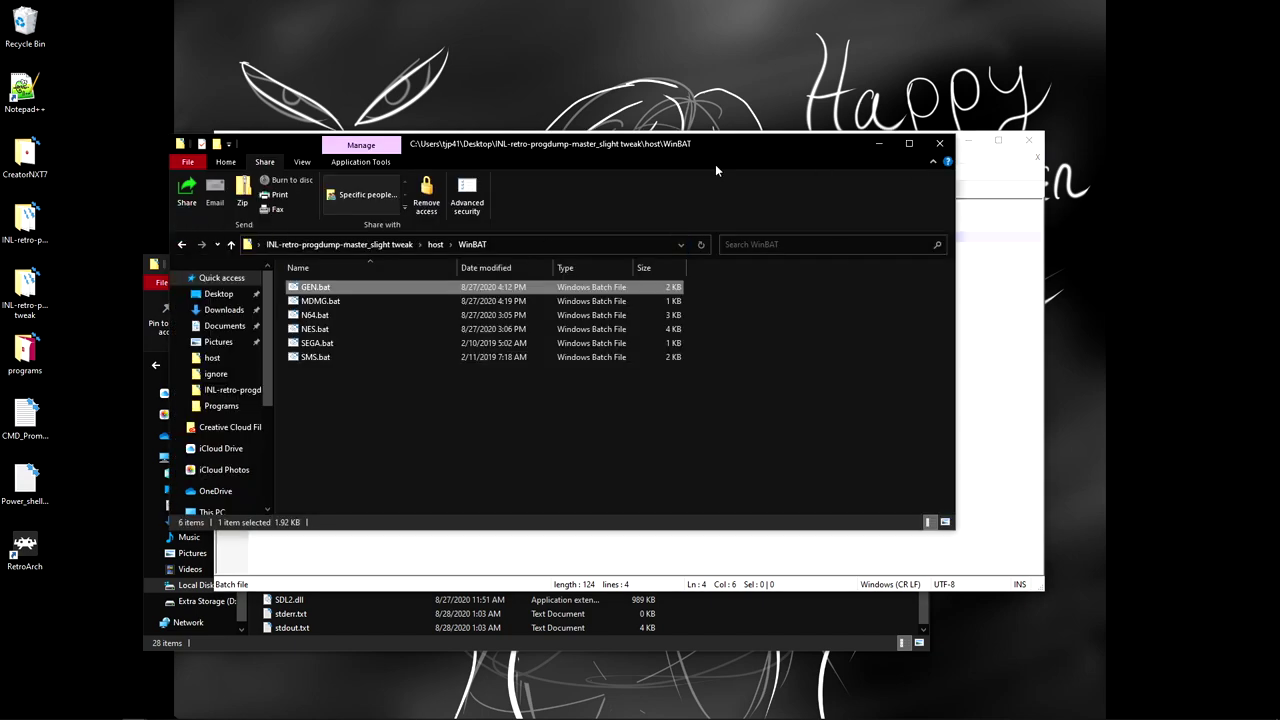
pyautogui.moveTo(724, 151); pyautogui.dragTo(678, 66)
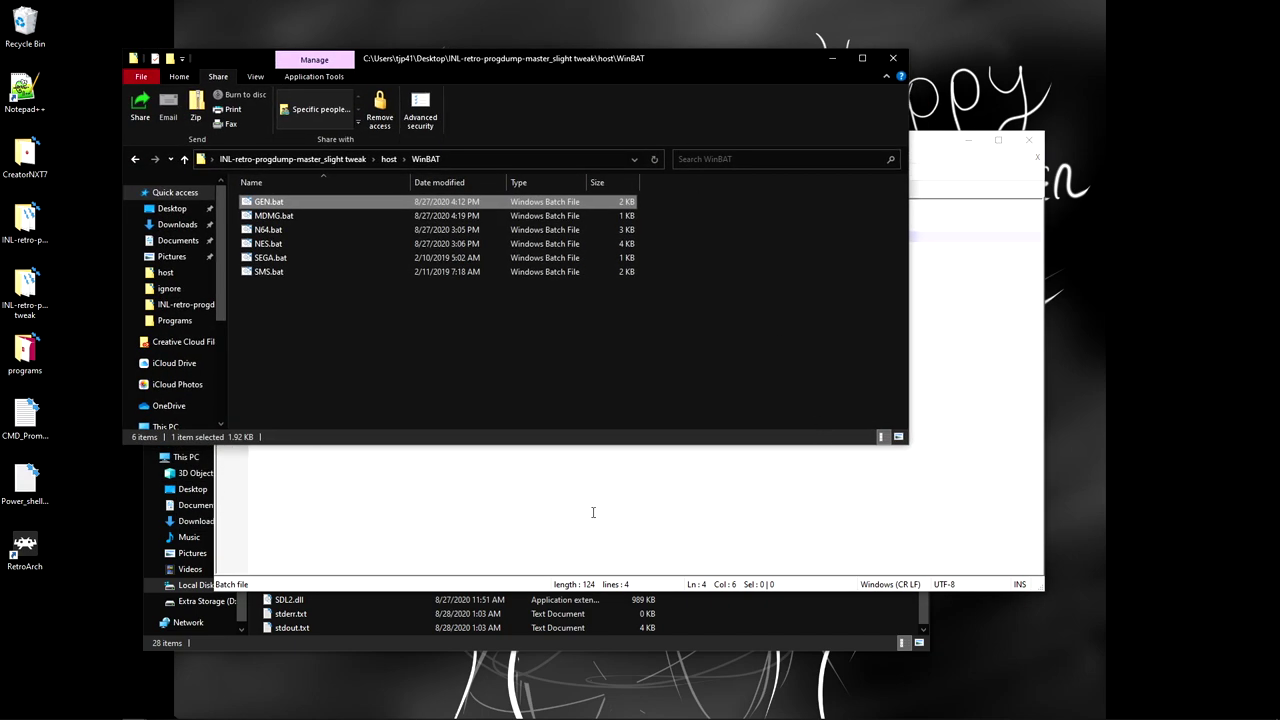
pyautogui.click(592, 465)
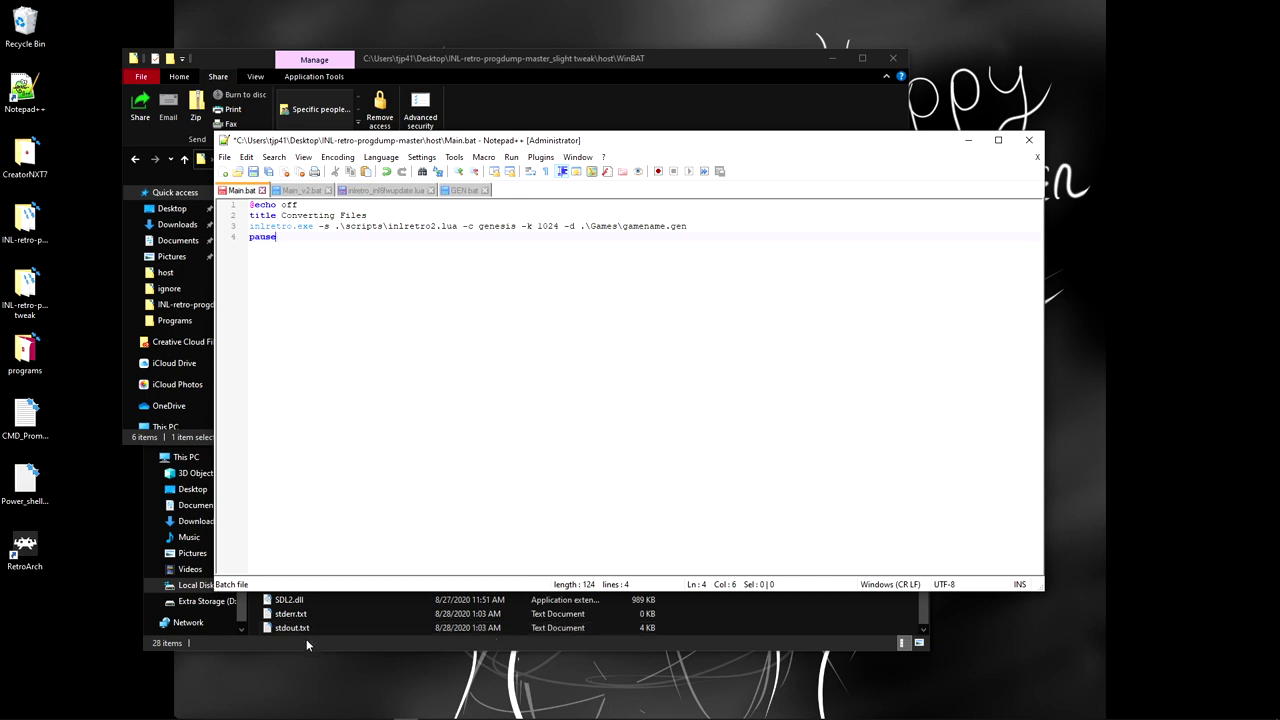
pyautogui.click(306, 640)
pyautogui.click(489, 251)
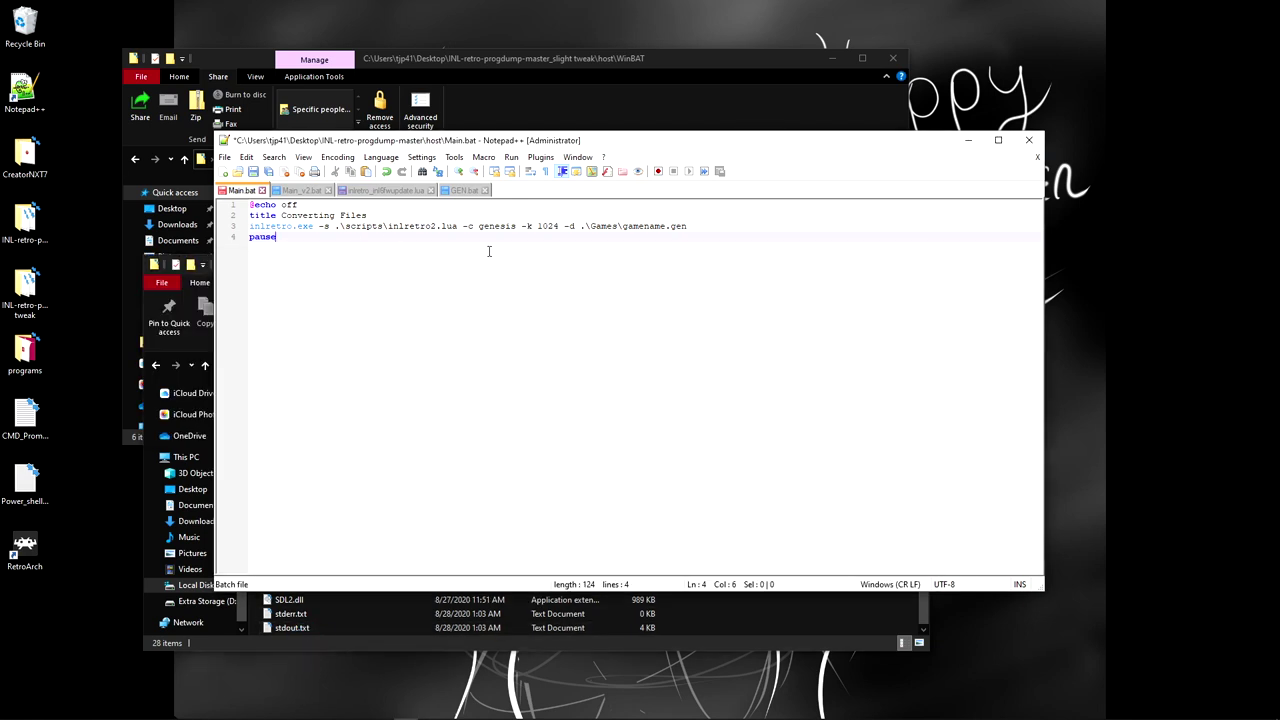
pyautogui.doubleClick(540, 226)
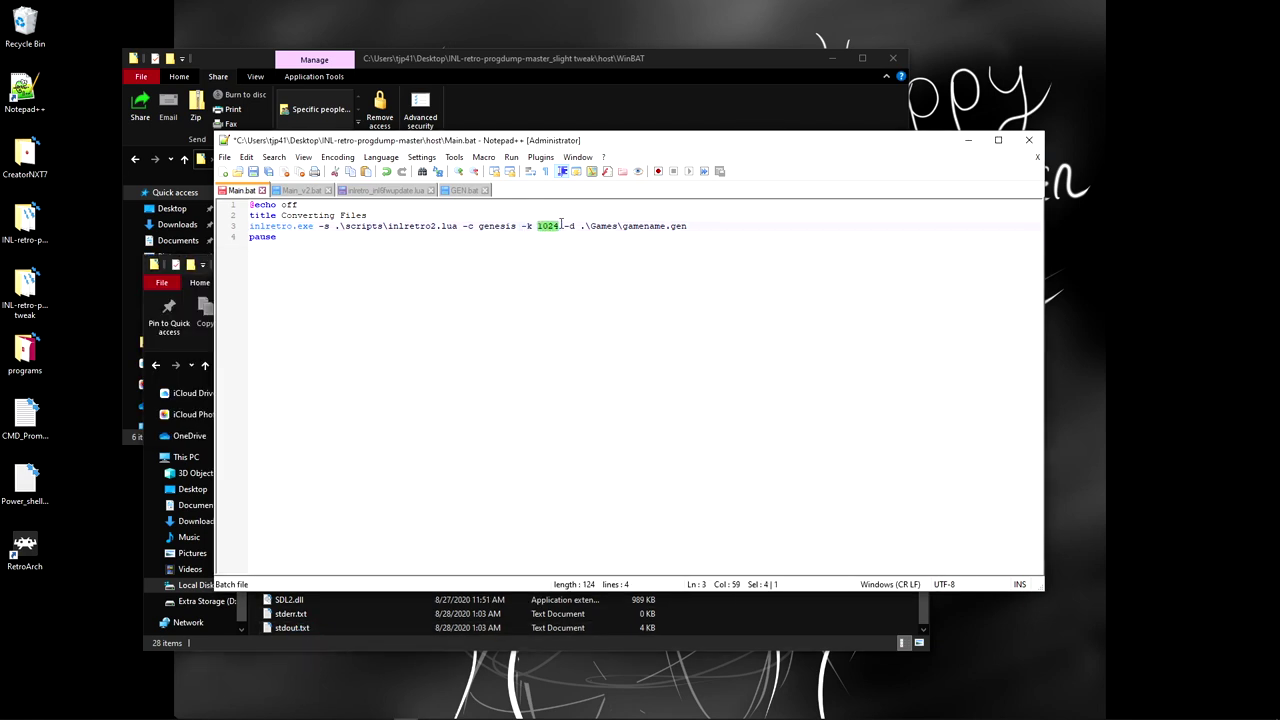
pyautogui.click(548, 62)
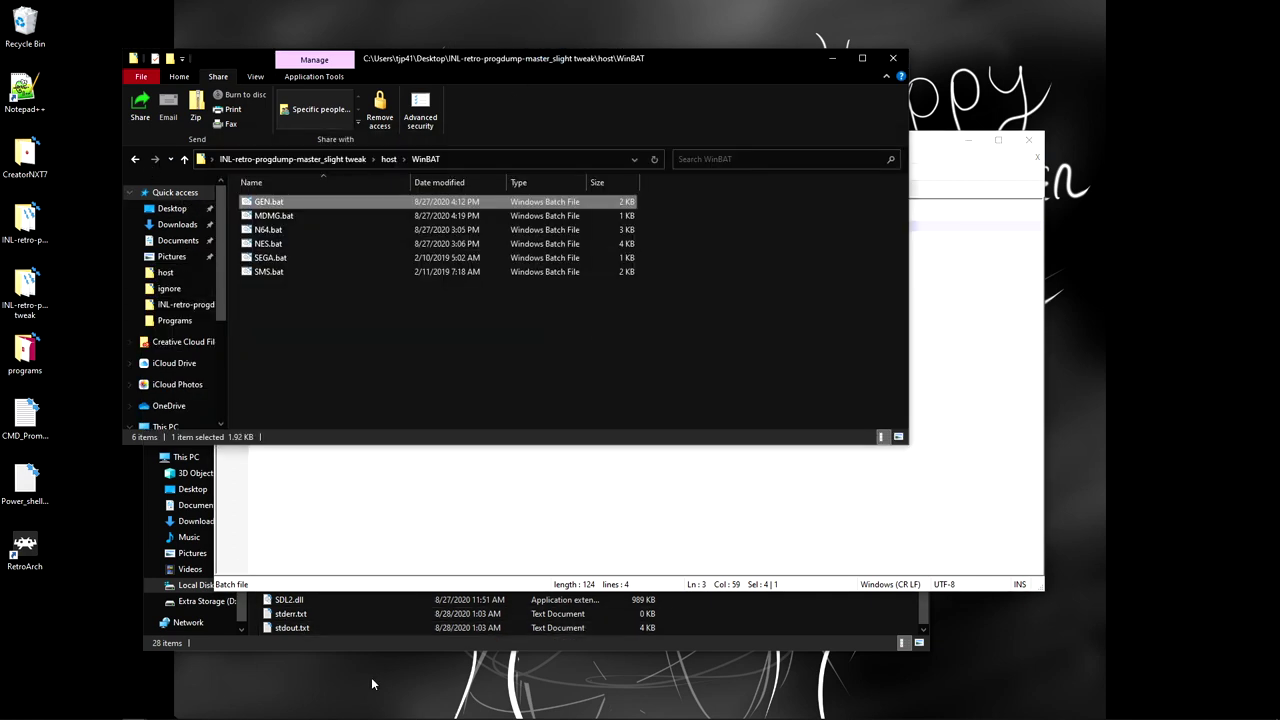
pyautogui.click(361, 643)
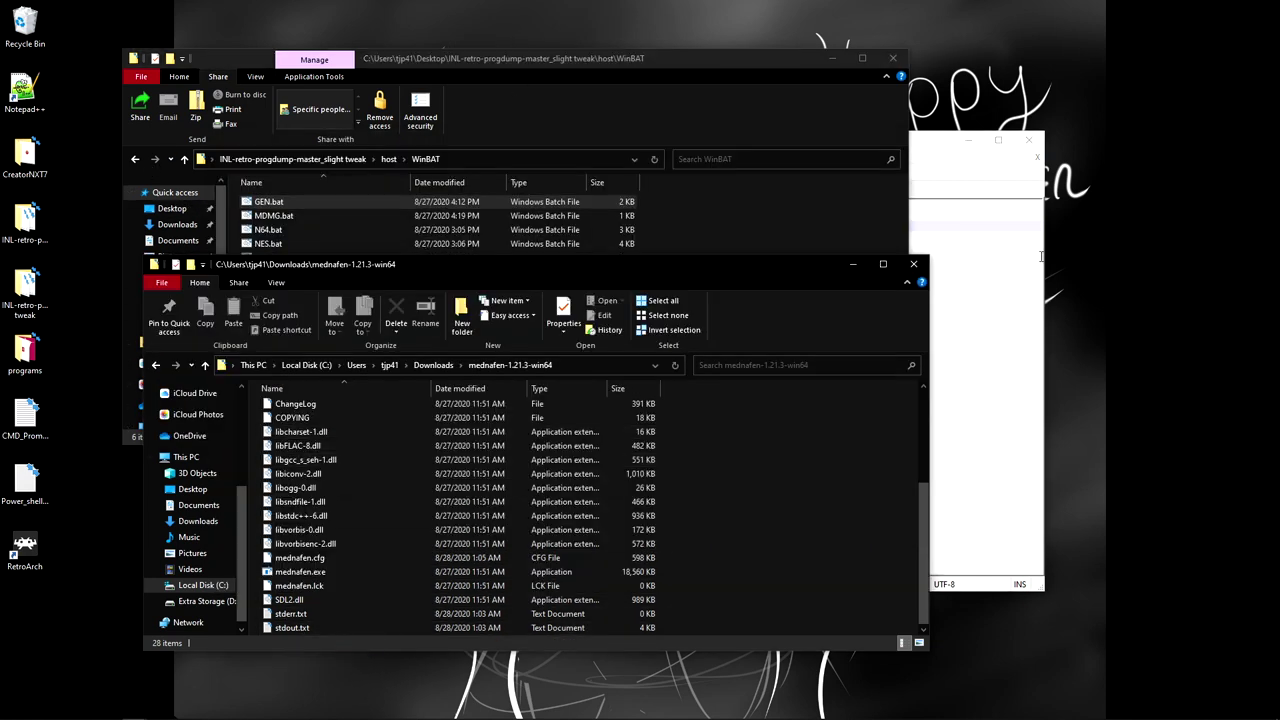
pyautogui.click(833, 60)
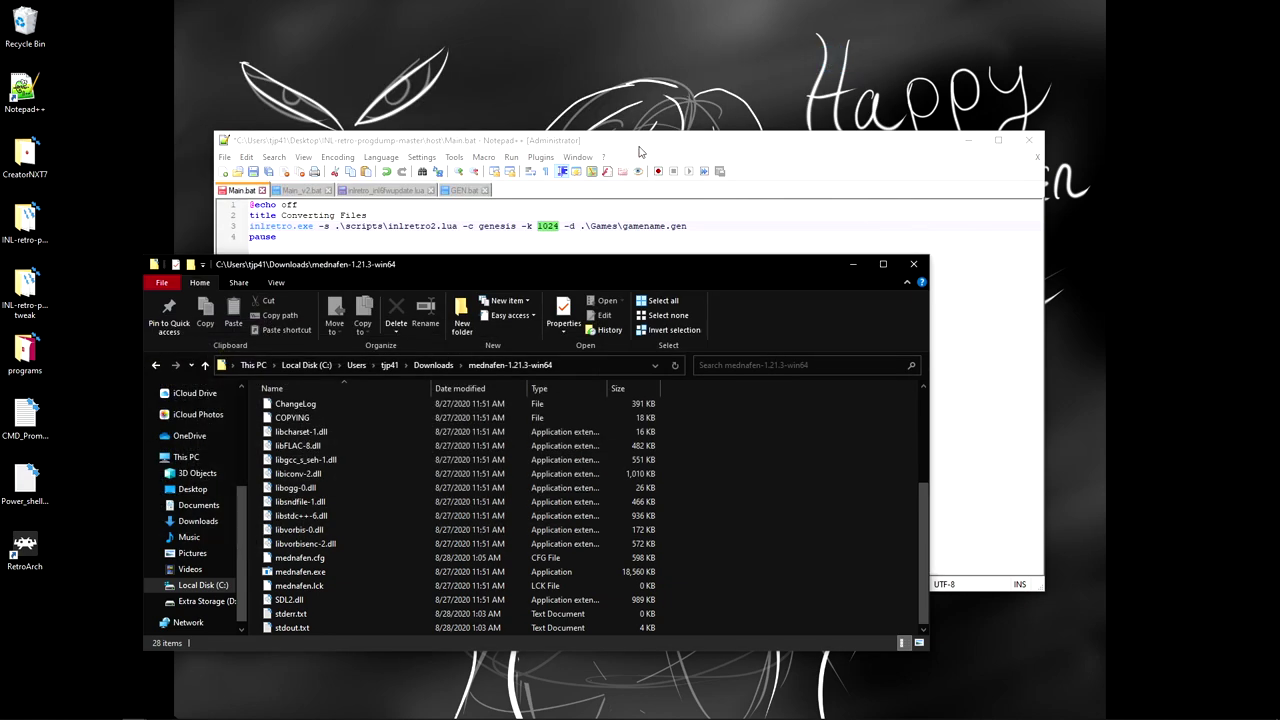
# Step: Move the Notepad++ window down to uncover the host folder window and save Main.bat
pyautogui.moveTo(643, 148); pyautogui.dragTo(625, 215)
pyautogui.click(600, 161)
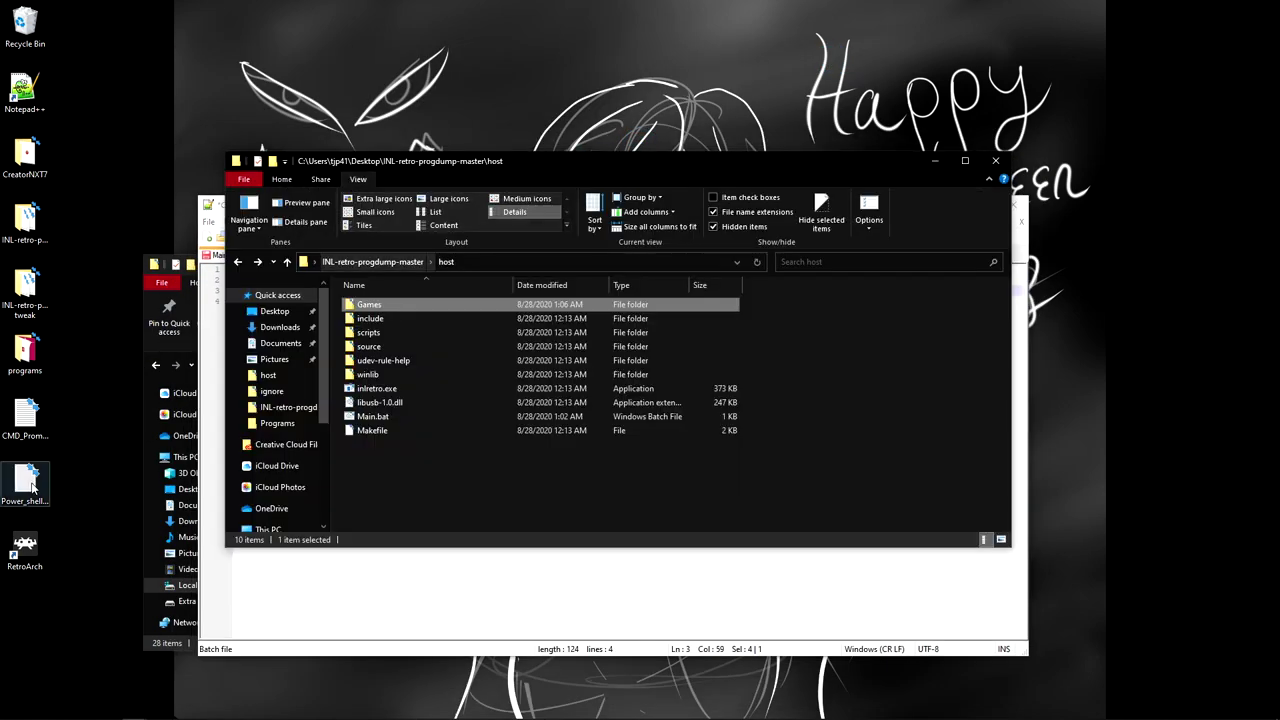
pyautogui.click(383, 562)
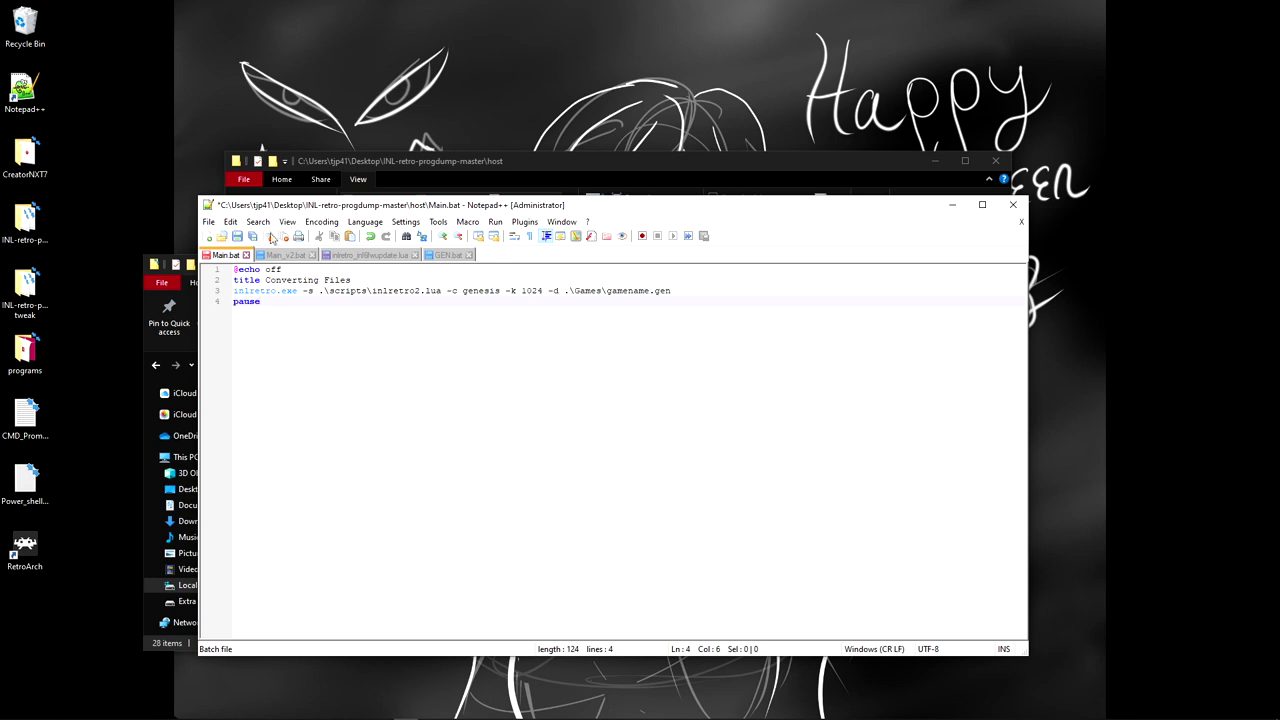
pyautogui.moveTo(230, 716)
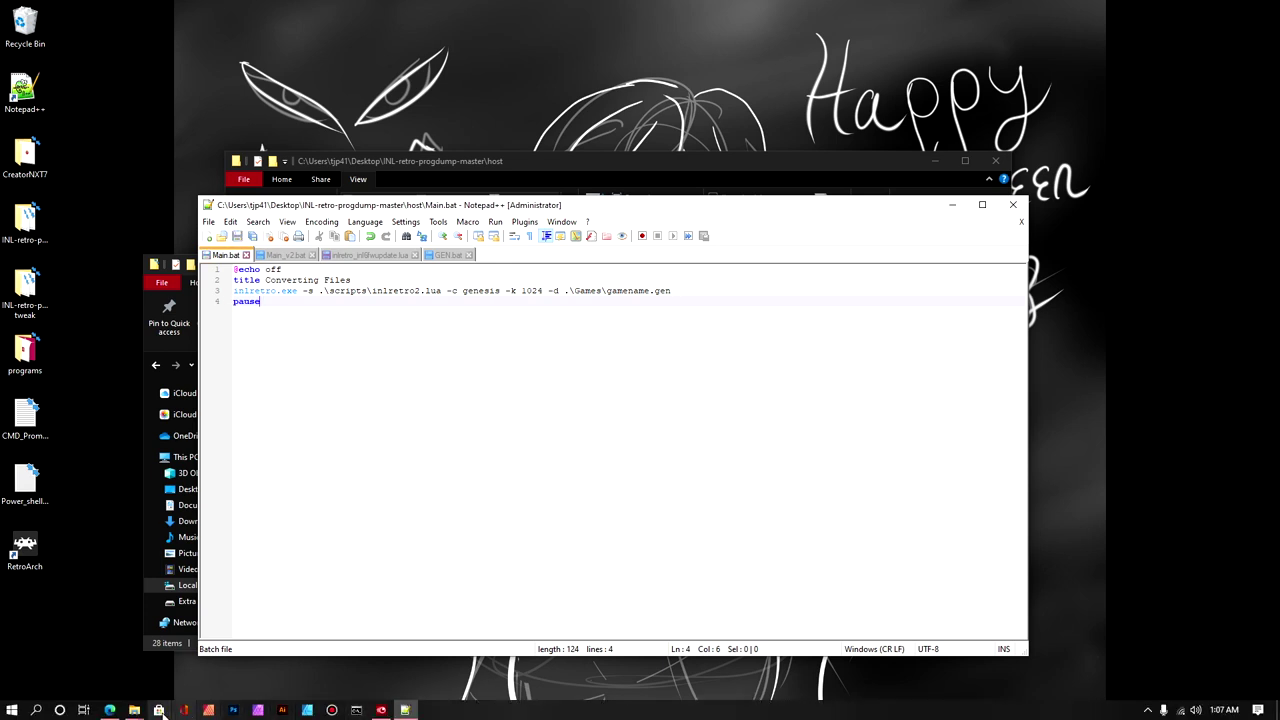
pyautogui.moveTo(133, 712)
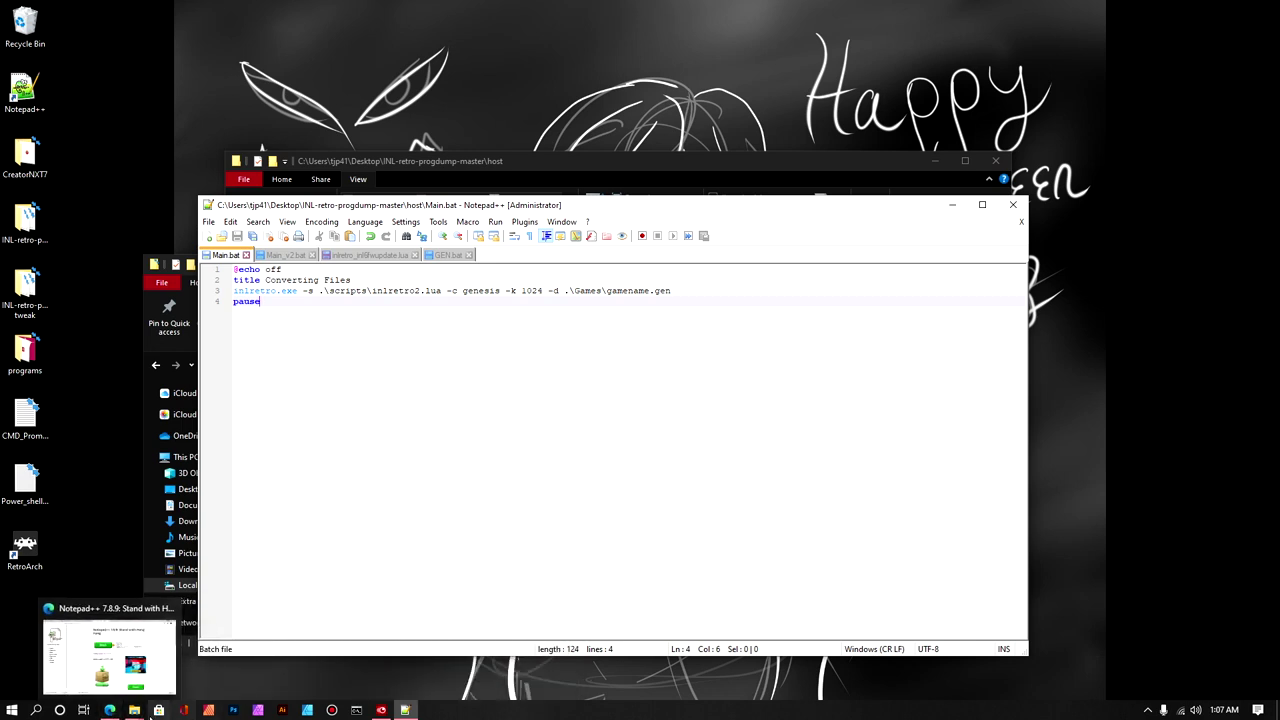
# Step: Run Main.bat from the host folder to dump the cartridge and highlight the ROM size in the console output
pyautogui.click(490, 160)
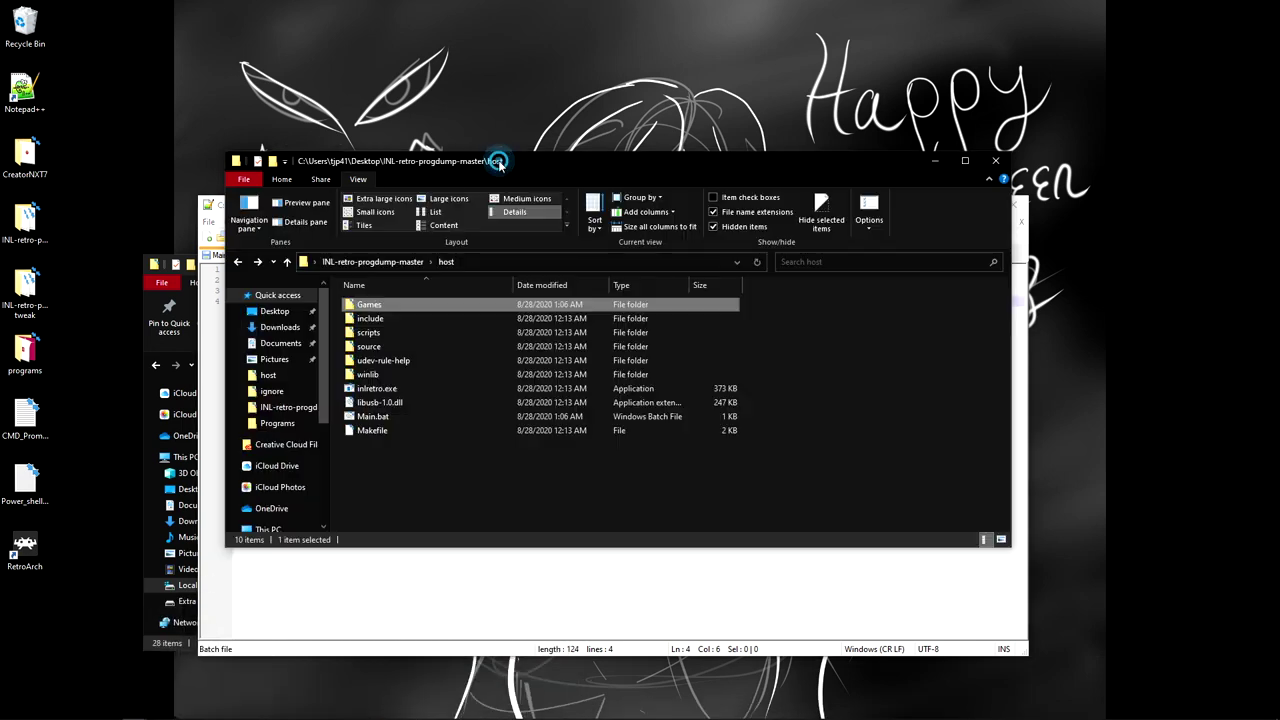
pyautogui.doubleClick(377, 388)
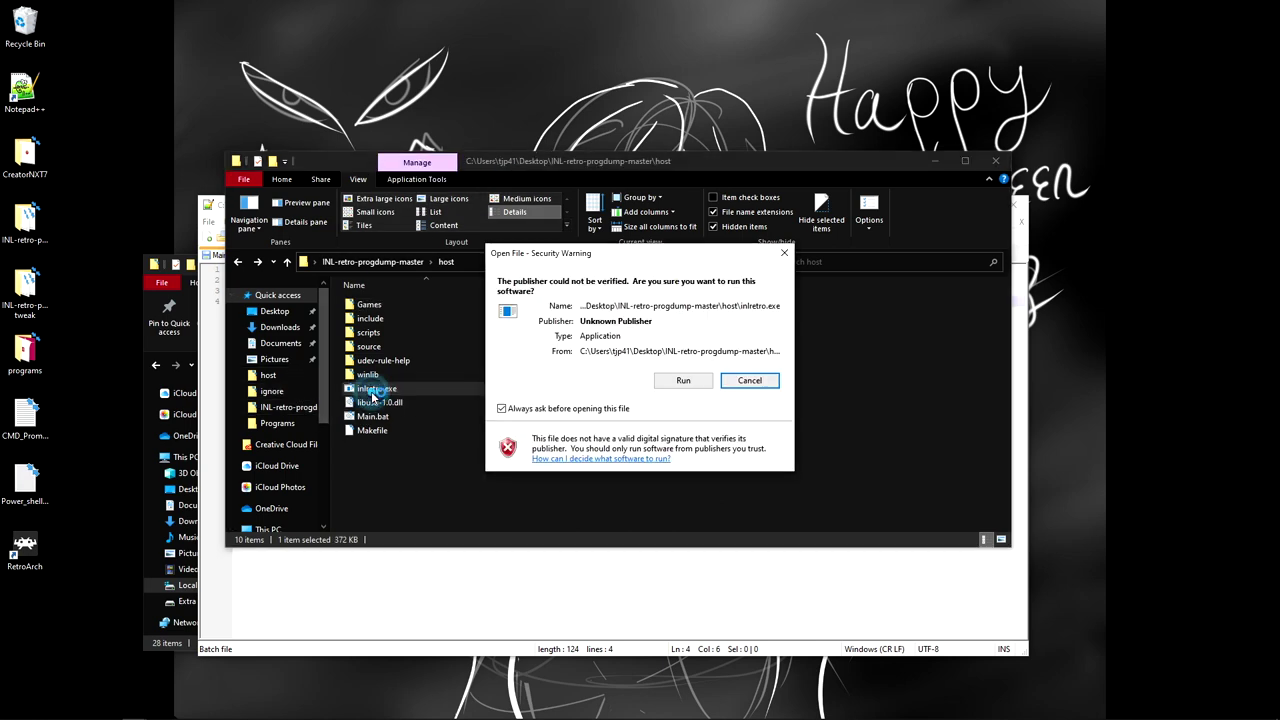
pyautogui.click(750, 381)
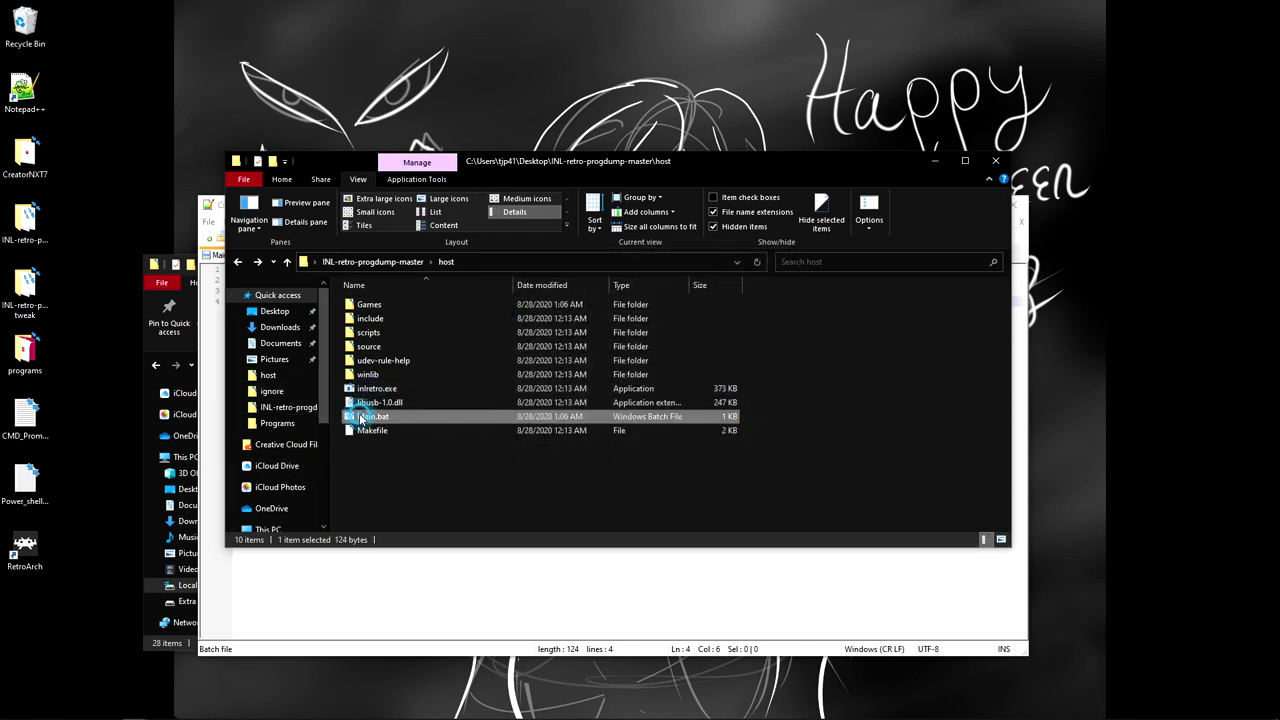
pyautogui.doubleClick(553, 416)
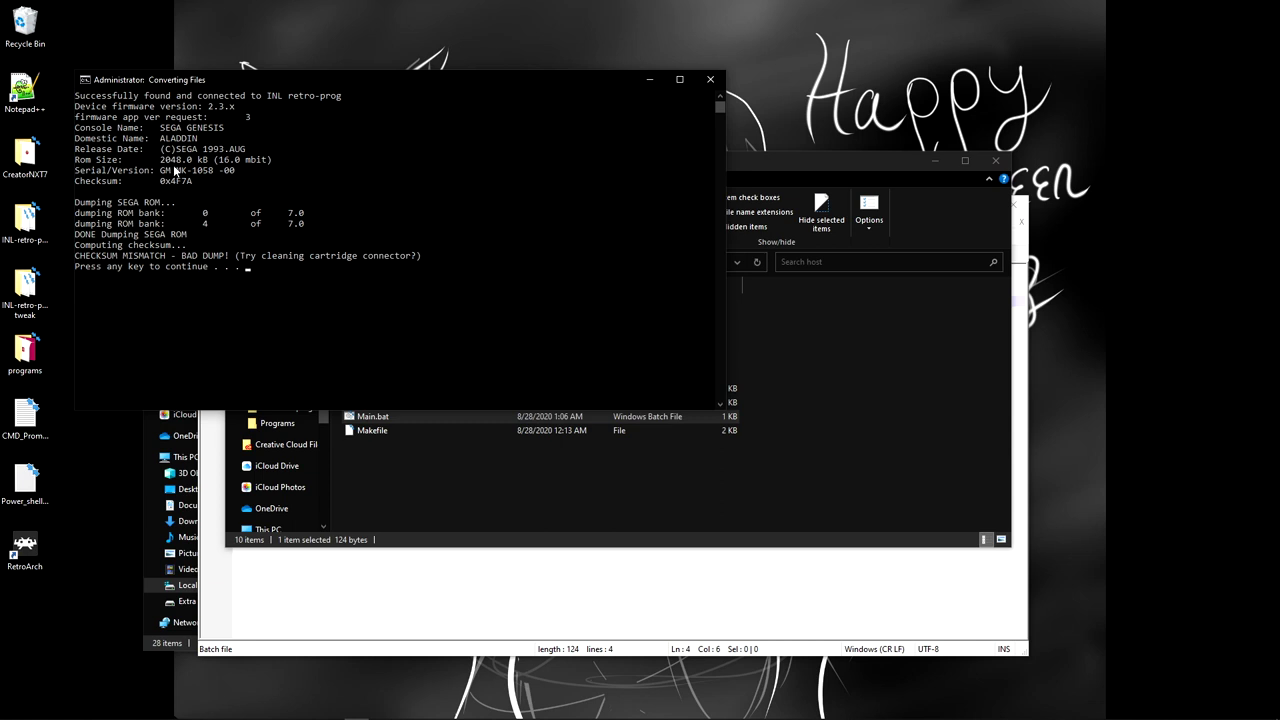
pyautogui.moveTo(161, 159); pyautogui.dragTo(180, 164)
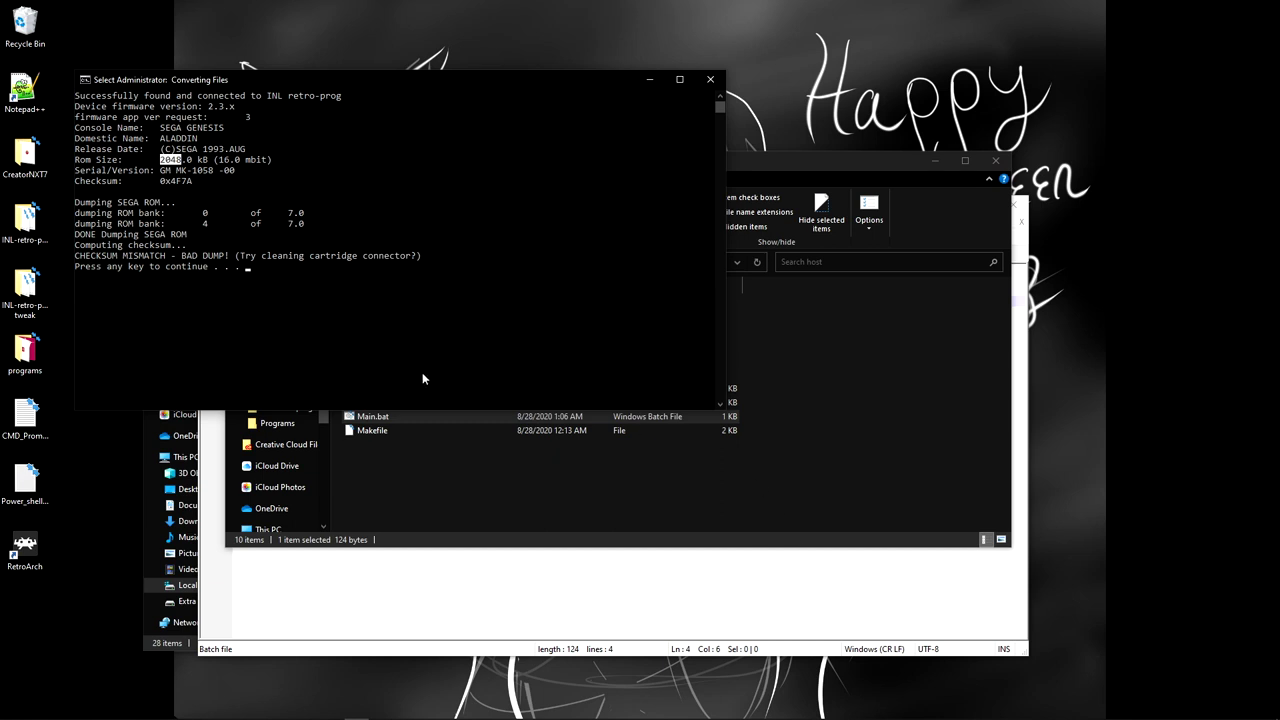
# Step: Open the Games folder and move the Mednafen folder window down so mednafen.exe stays reachable beneath it
pyautogui.click(388, 460)
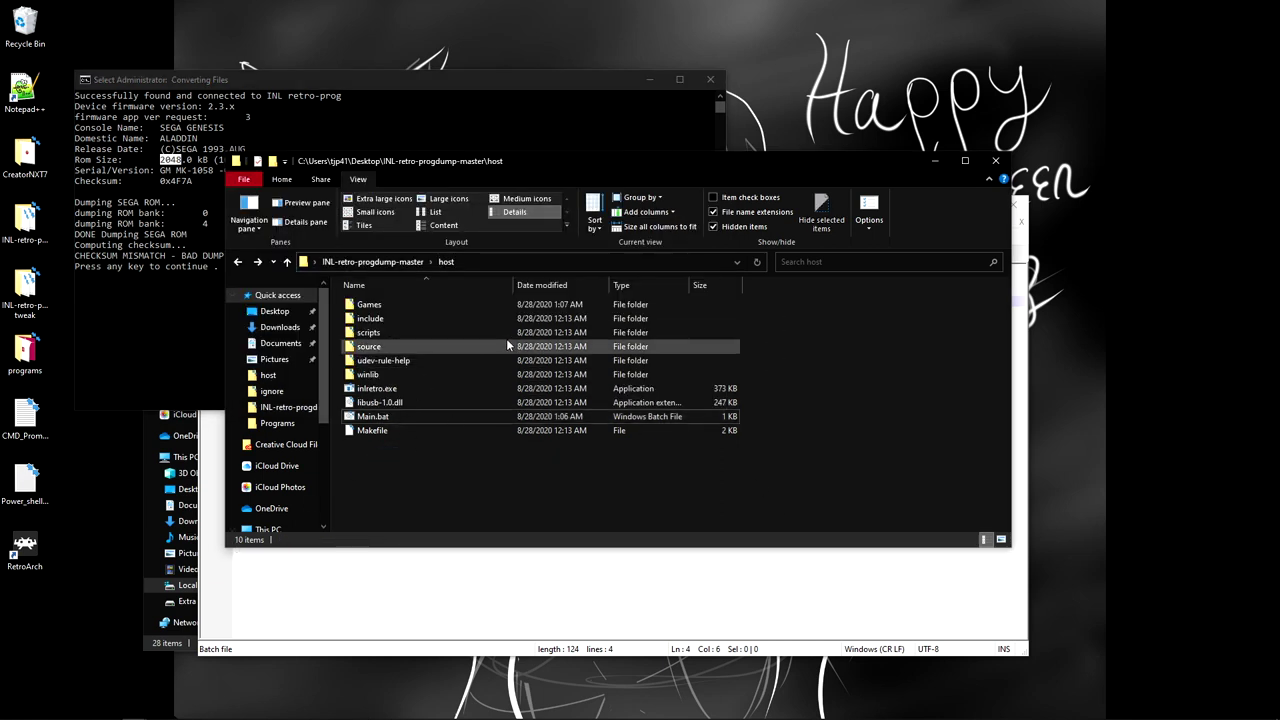
pyautogui.doubleClick(370, 304)
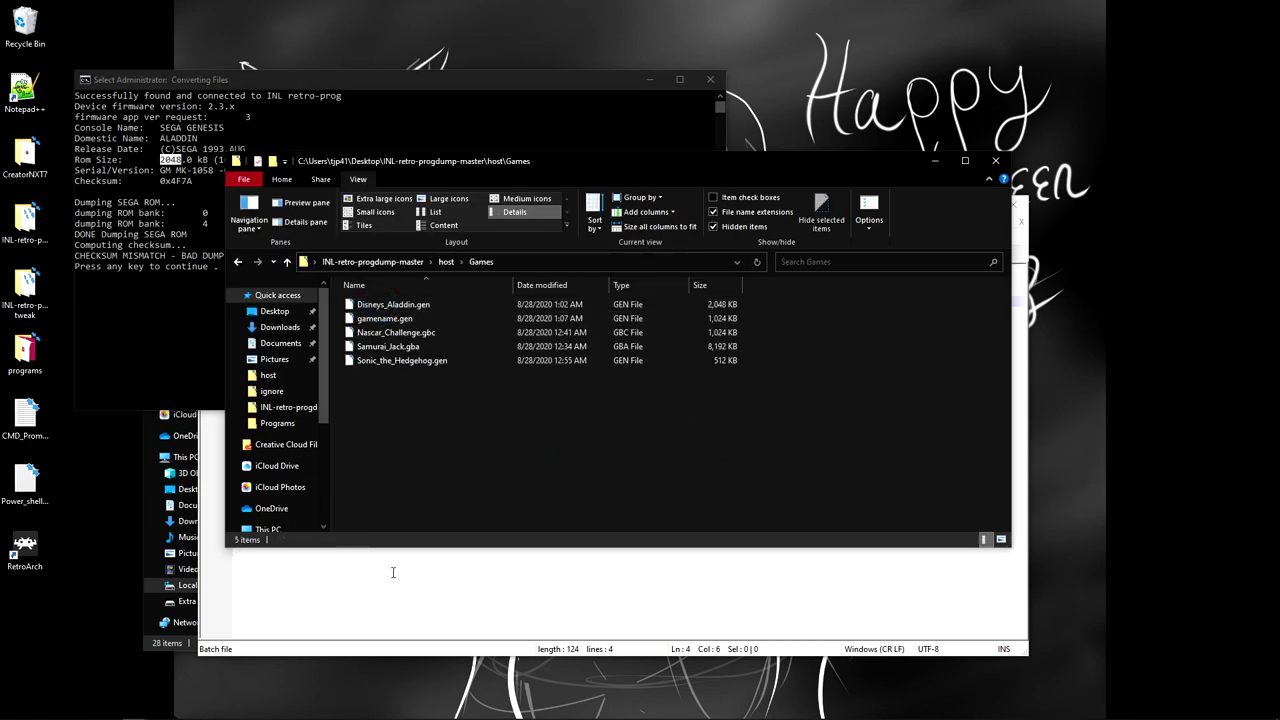
pyautogui.click(340, 620)
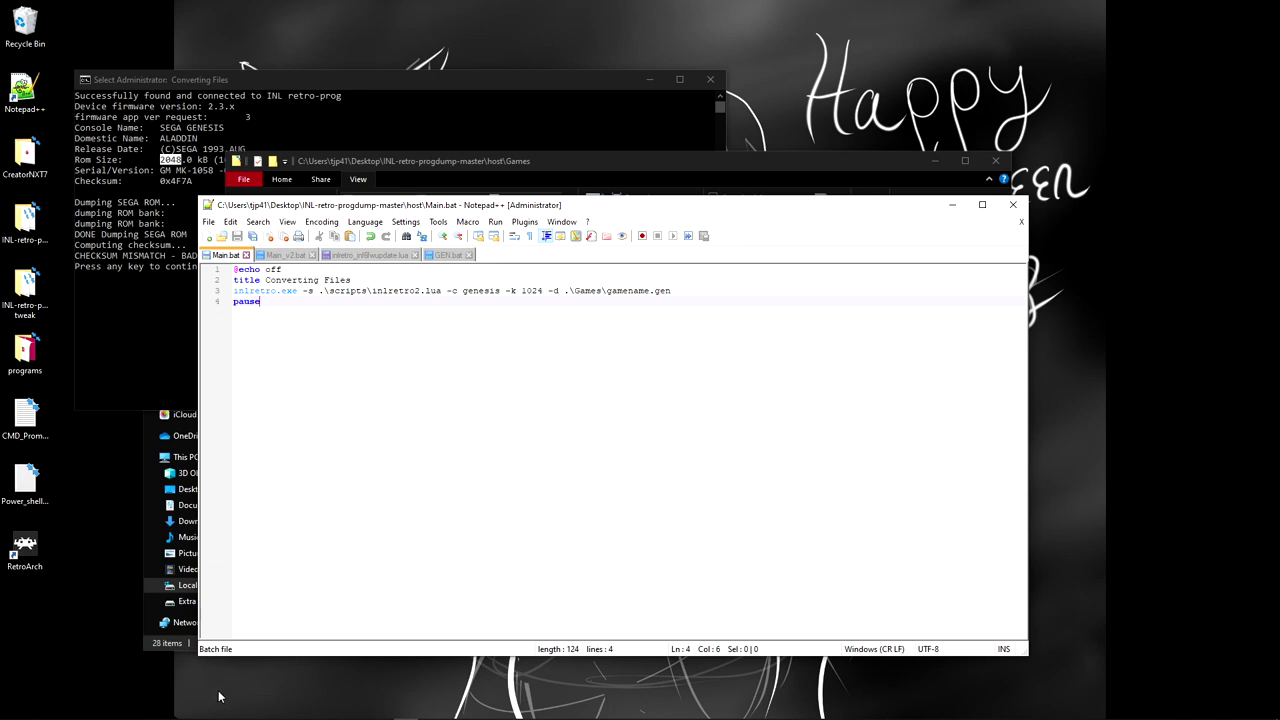
pyautogui.click(152, 647)
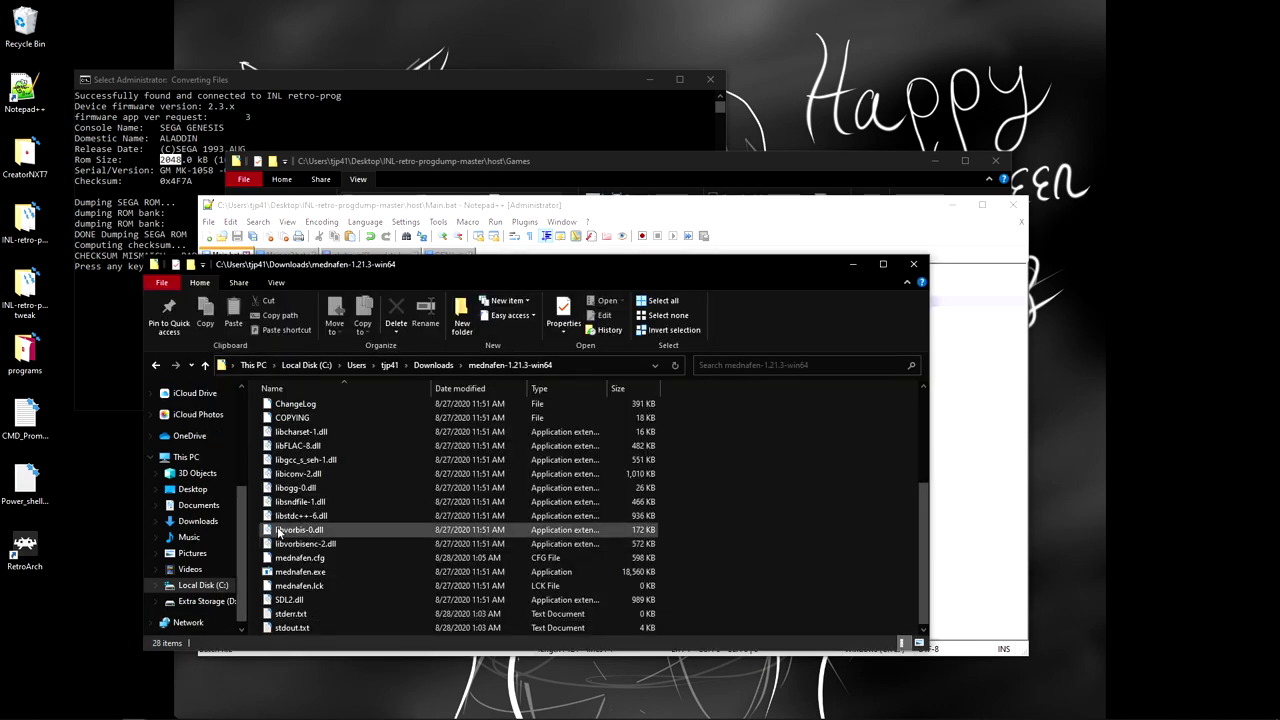
pyautogui.moveTo(518, 268); pyautogui.dragTo(477, 341)
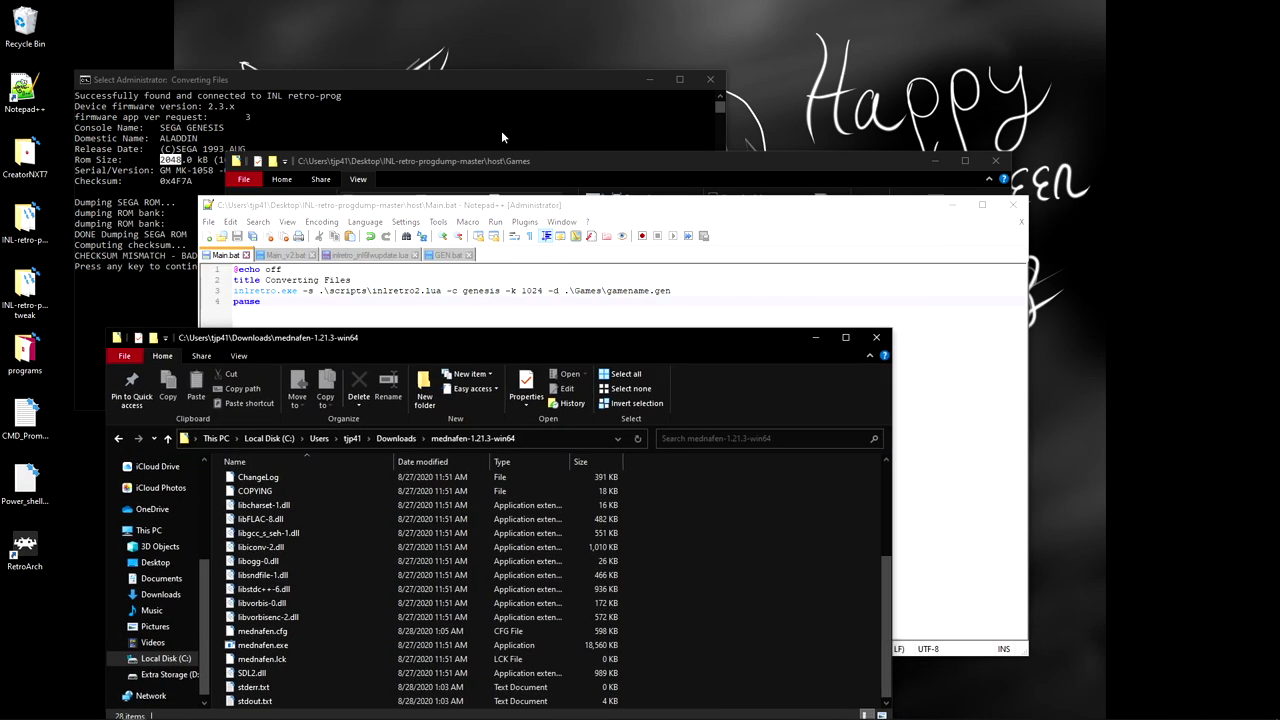
# Step: Open the new gamename.gen dump with mednafen.exe and allow the unverified program to run
pyautogui.click(572, 156)
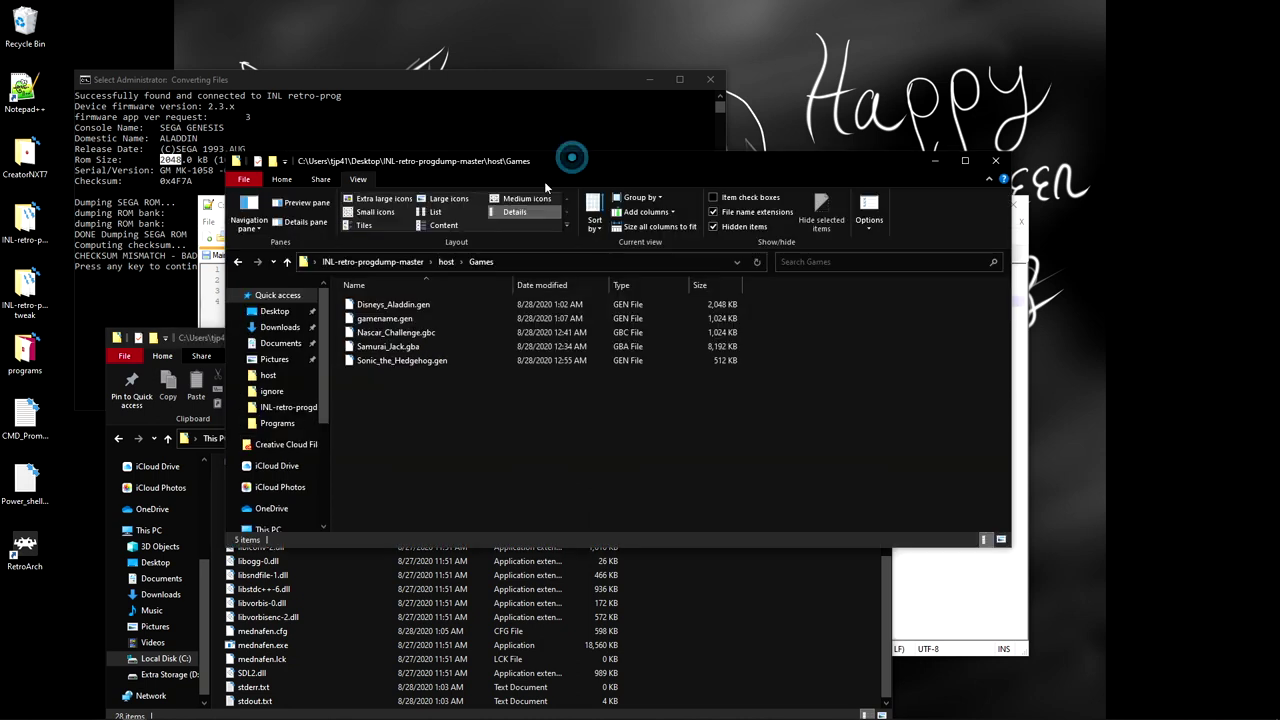
pyautogui.click(396, 319)
pyautogui.click(362, 318)
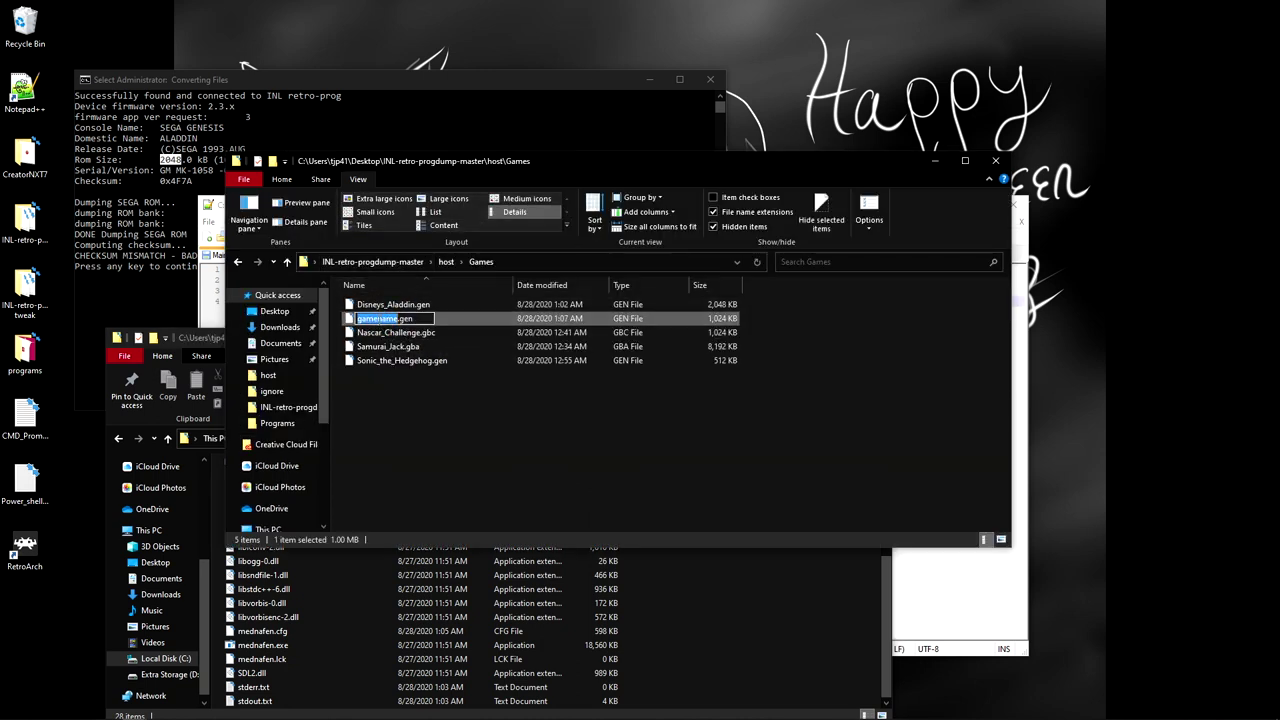
pyautogui.moveTo(362, 318); pyautogui.dragTo(276, 646)
pyautogui.click(678, 375)
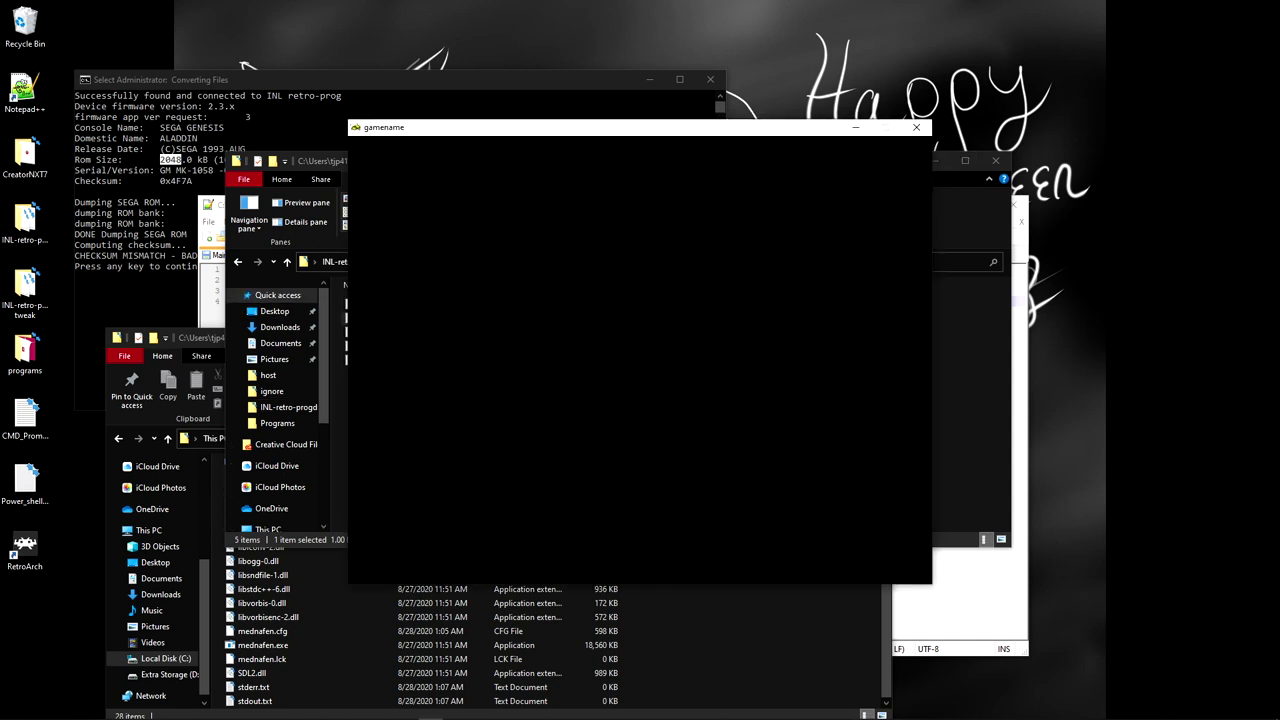
# Step: Check whether the game starts in the emulator window, moving the window around, and close the emulator
pyautogui.moveTo(560, 130); pyautogui.dragTo(586, 149)
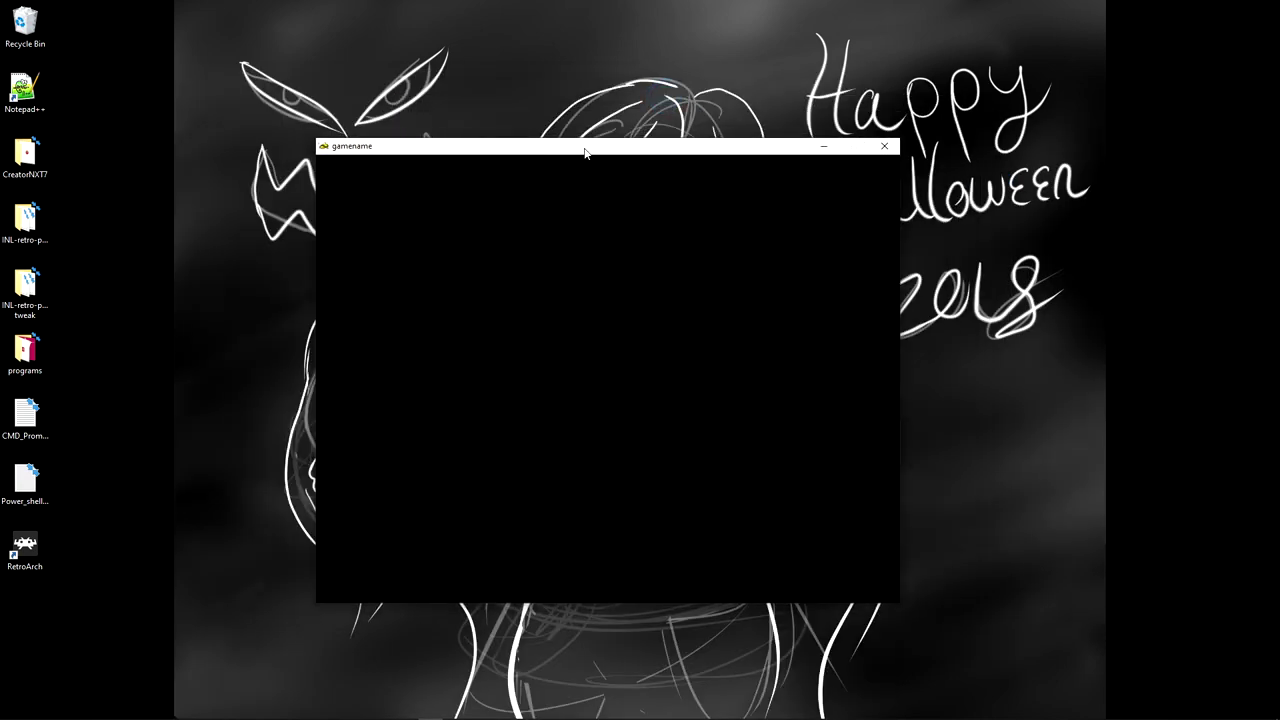
pyautogui.moveTo(675, 146); pyautogui.dragTo(666, 114)
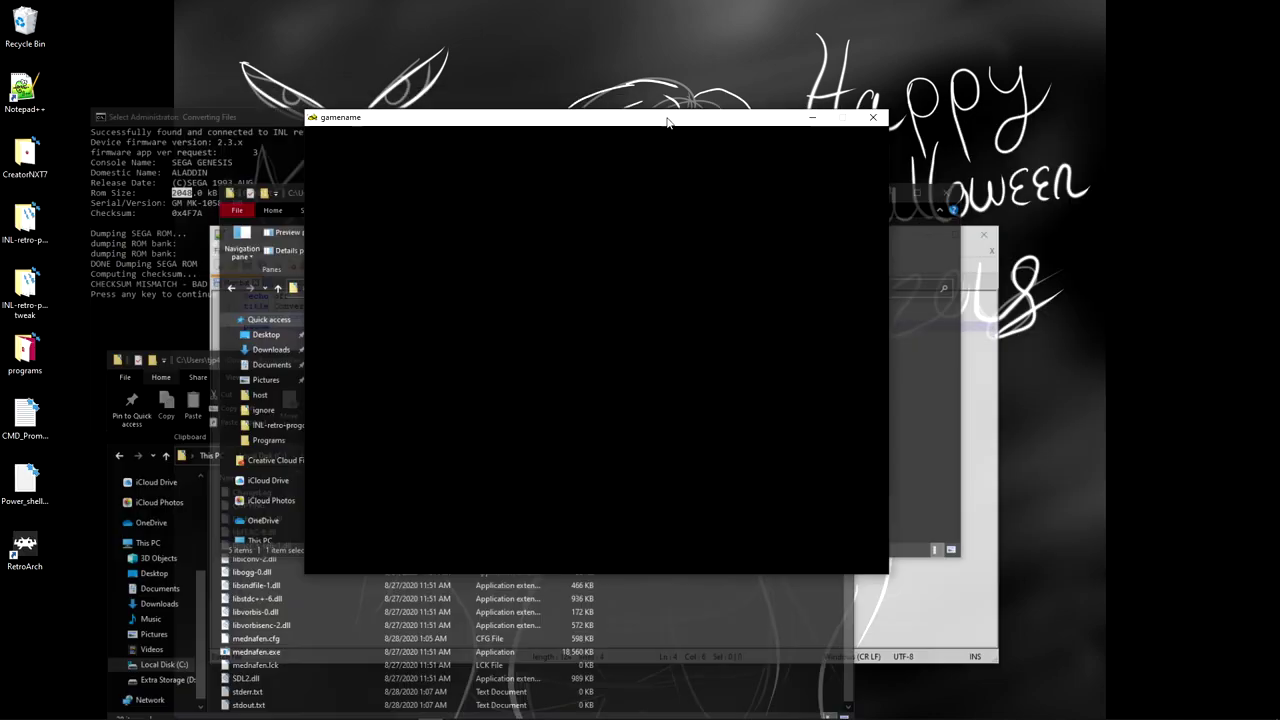
pyautogui.click(882, 112)
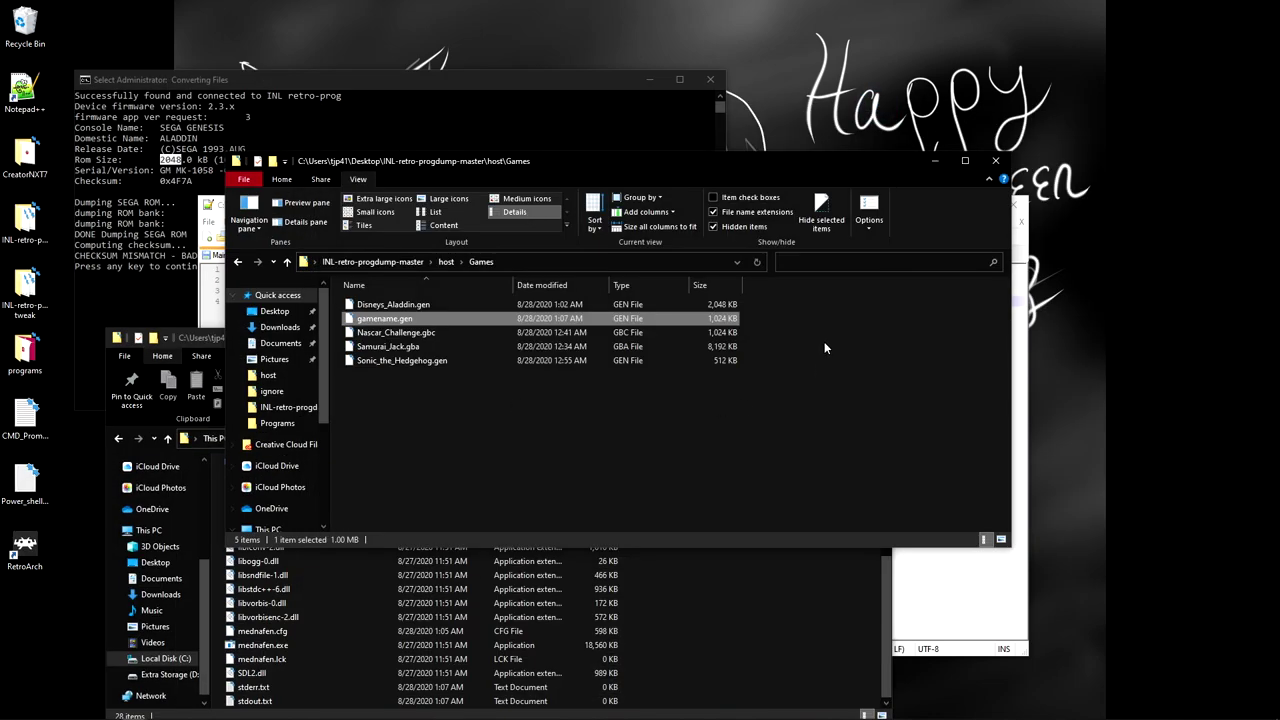
# Step: Delete the gamename.gen dump from the Games folder and return to Main.bat in Notepad++
pyautogui.rightClick(360, 318)
pyautogui.click(421, 594)
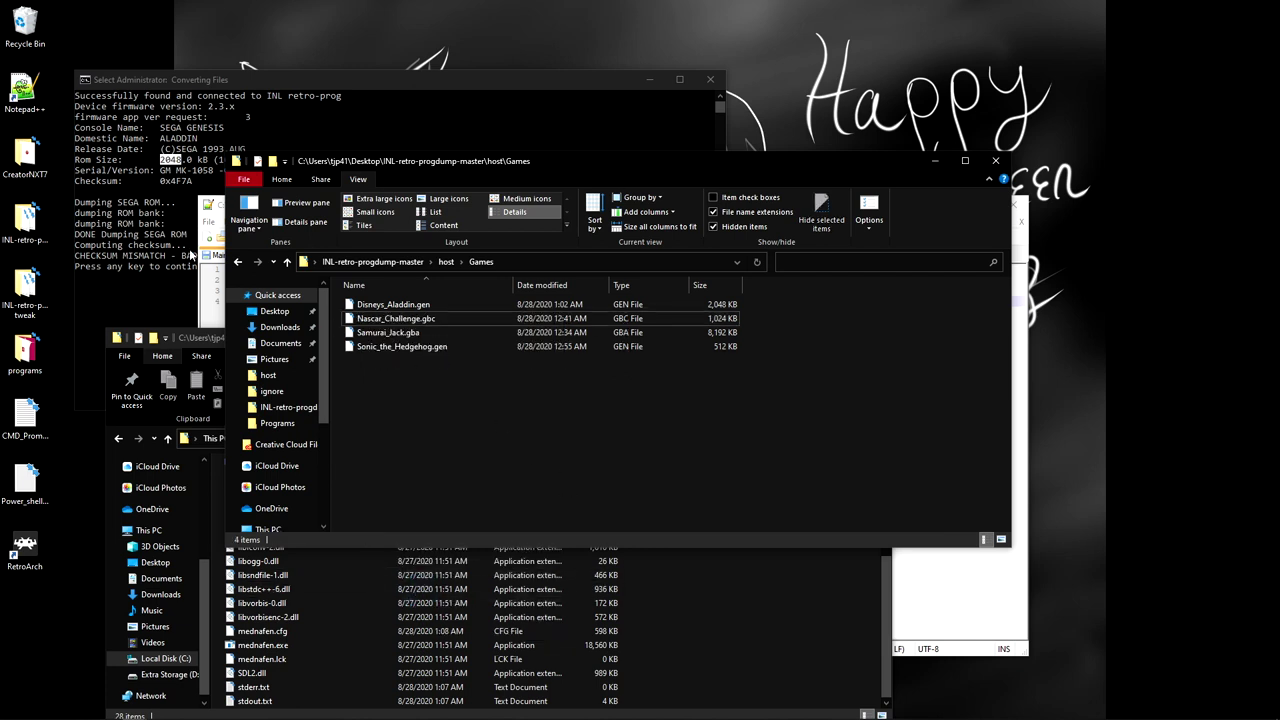
pyautogui.click(207, 301)
pyautogui.click(544, 301)
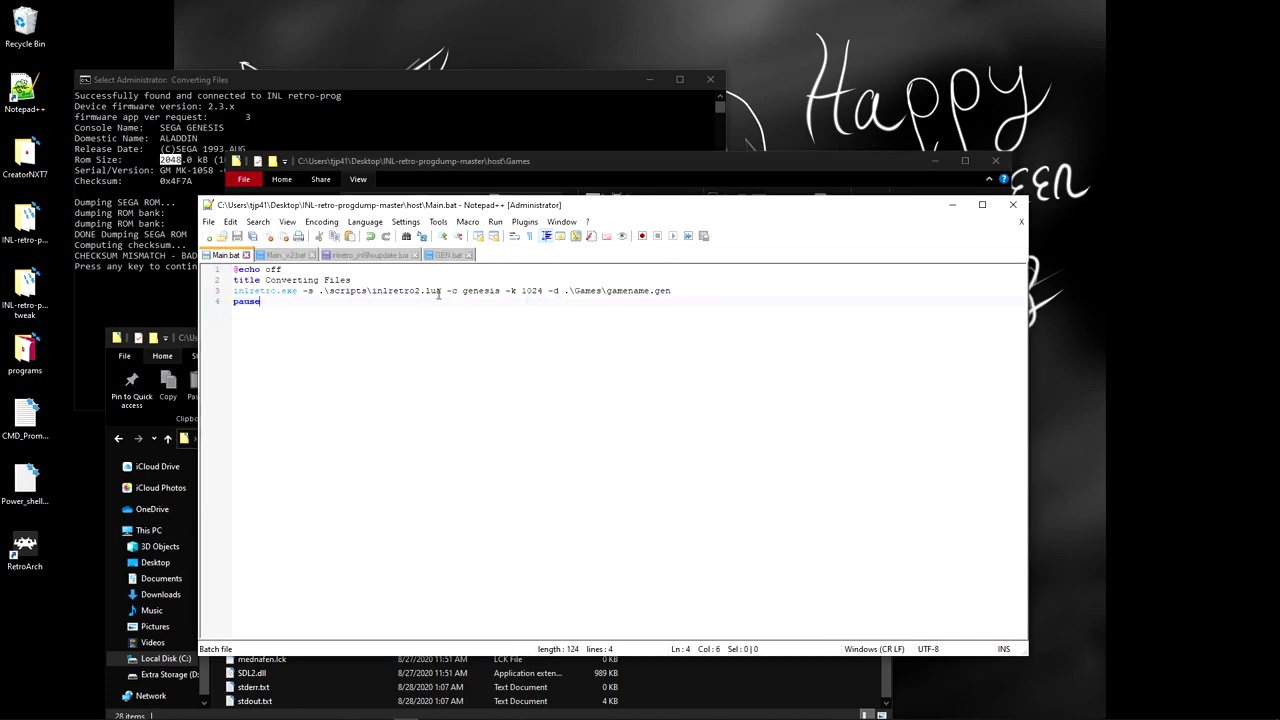
pyautogui.click(345, 256)
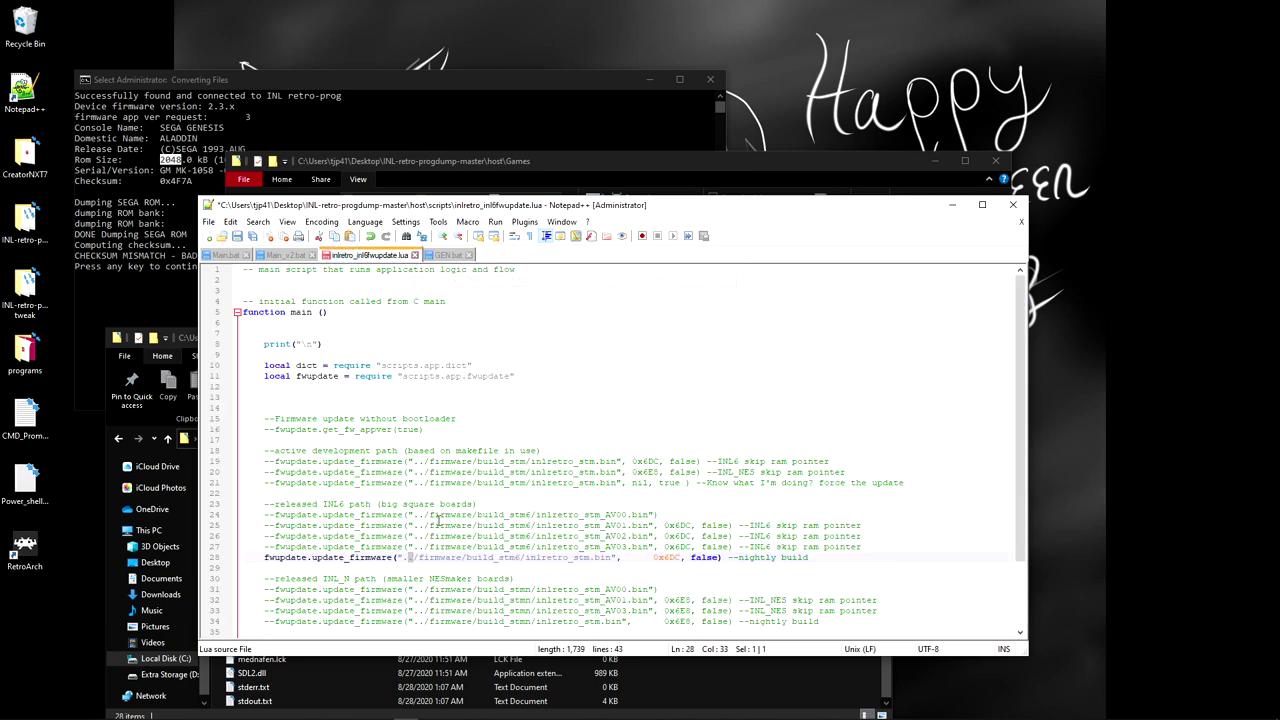
pyautogui.click(290, 255)
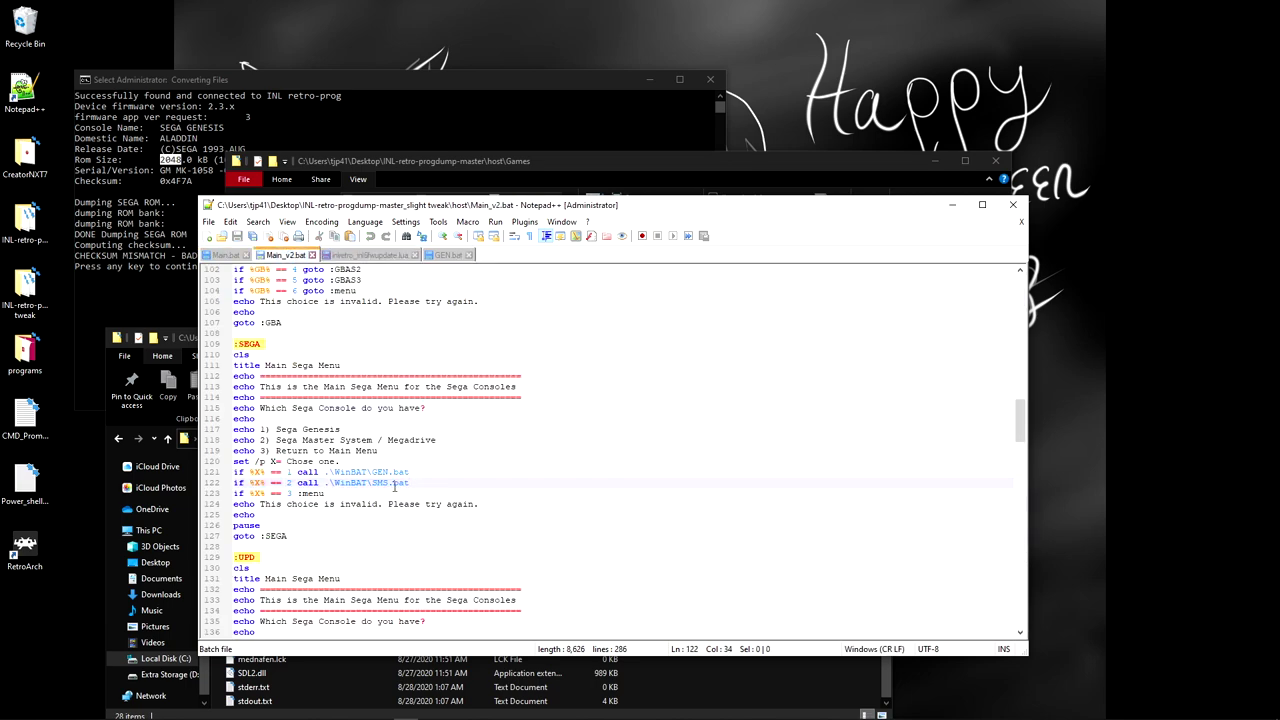
pyautogui.scroll(-3, 395, 487)
pyautogui.click(224, 257)
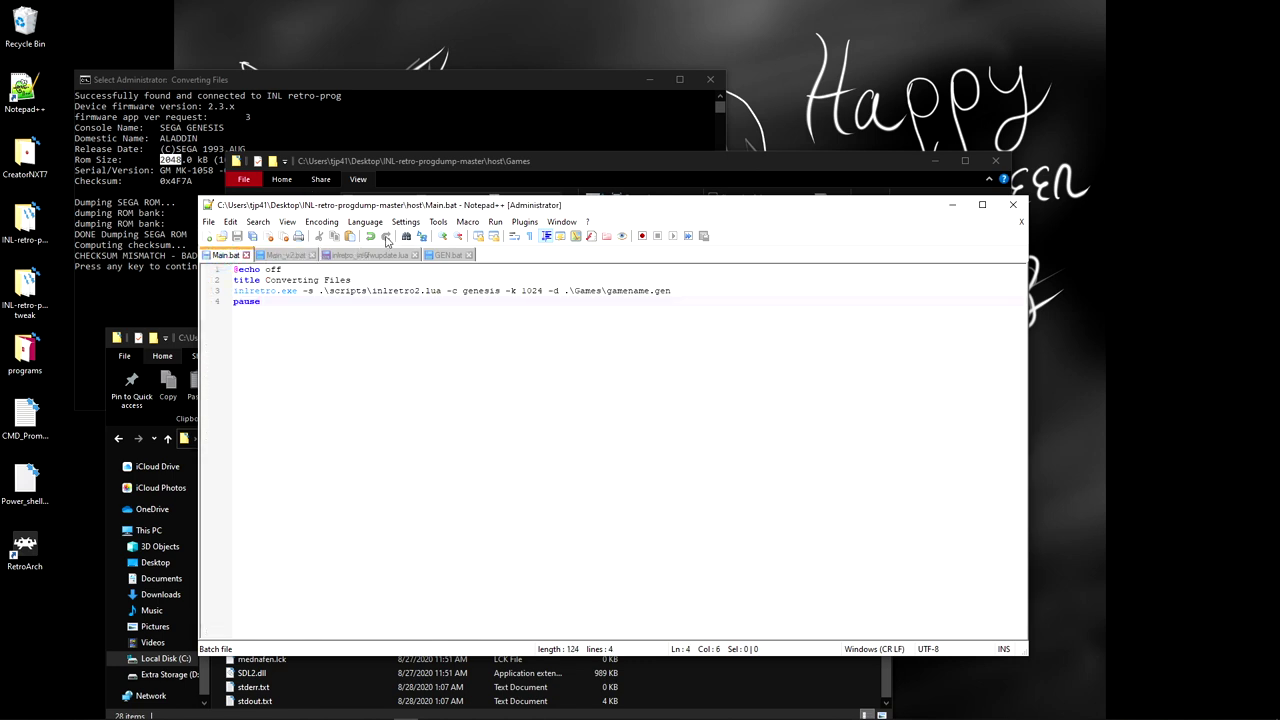
# Step: Undo the edits in Main.bat back to the Game Boy dump command with -c DMG -m mbc1 -k 1024 and gamename.gbc
pyautogui.click(369, 237)
pyautogui.click(369, 237)
pyautogui.click(369, 237)
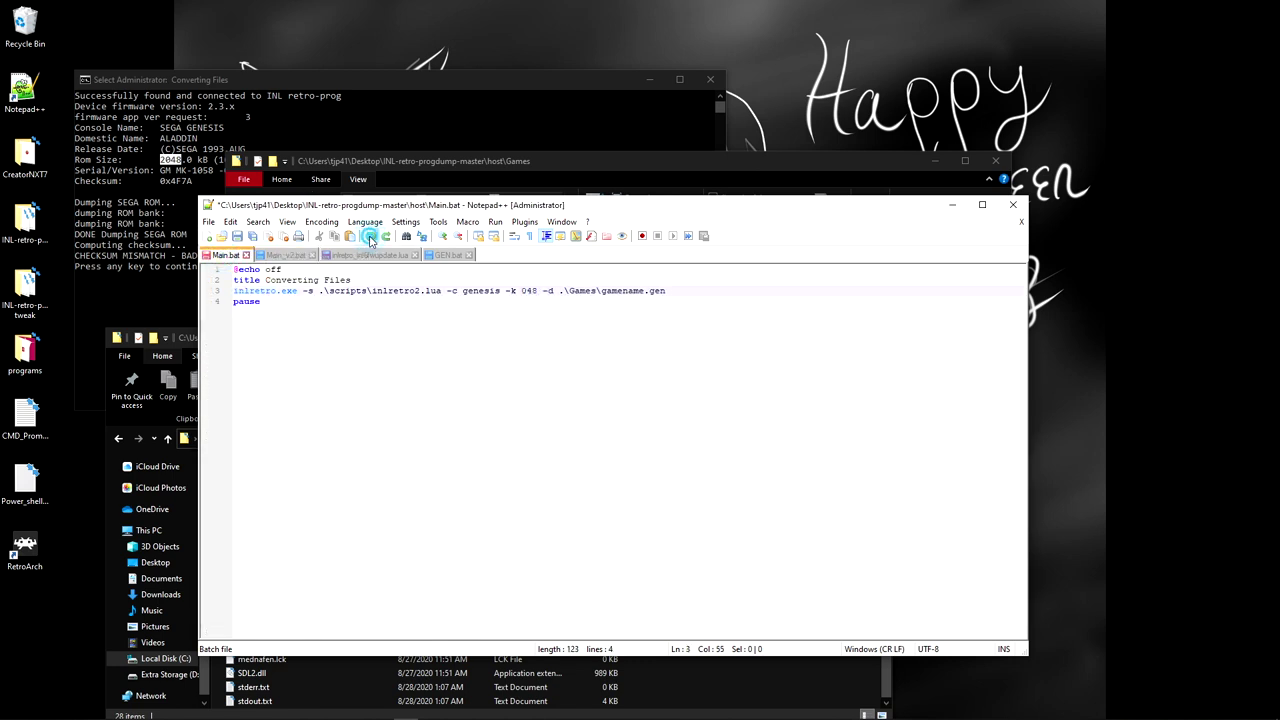
pyautogui.click(369, 237)
pyautogui.click(369, 237)
pyautogui.click(369, 237)
pyautogui.click(369, 237)
pyautogui.click(369, 237)
pyautogui.click(369, 237)
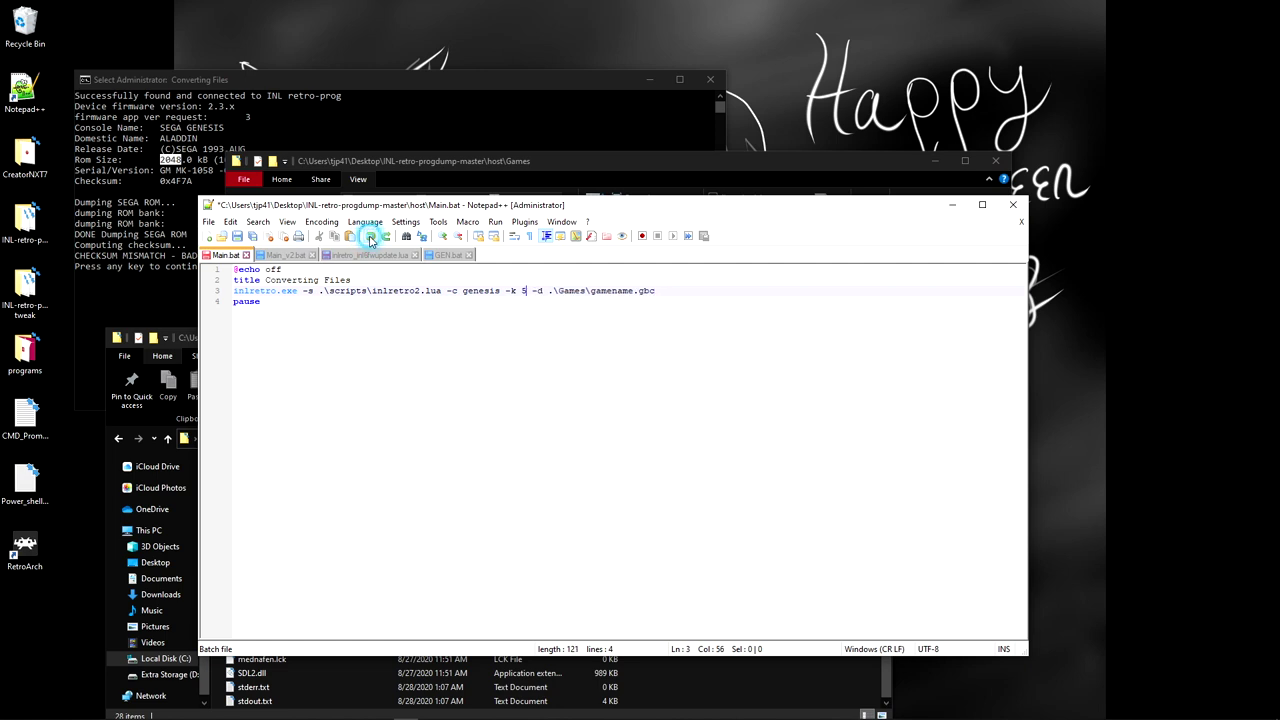
pyautogui.click(369, 237)
pyautogui.click(369, 237)
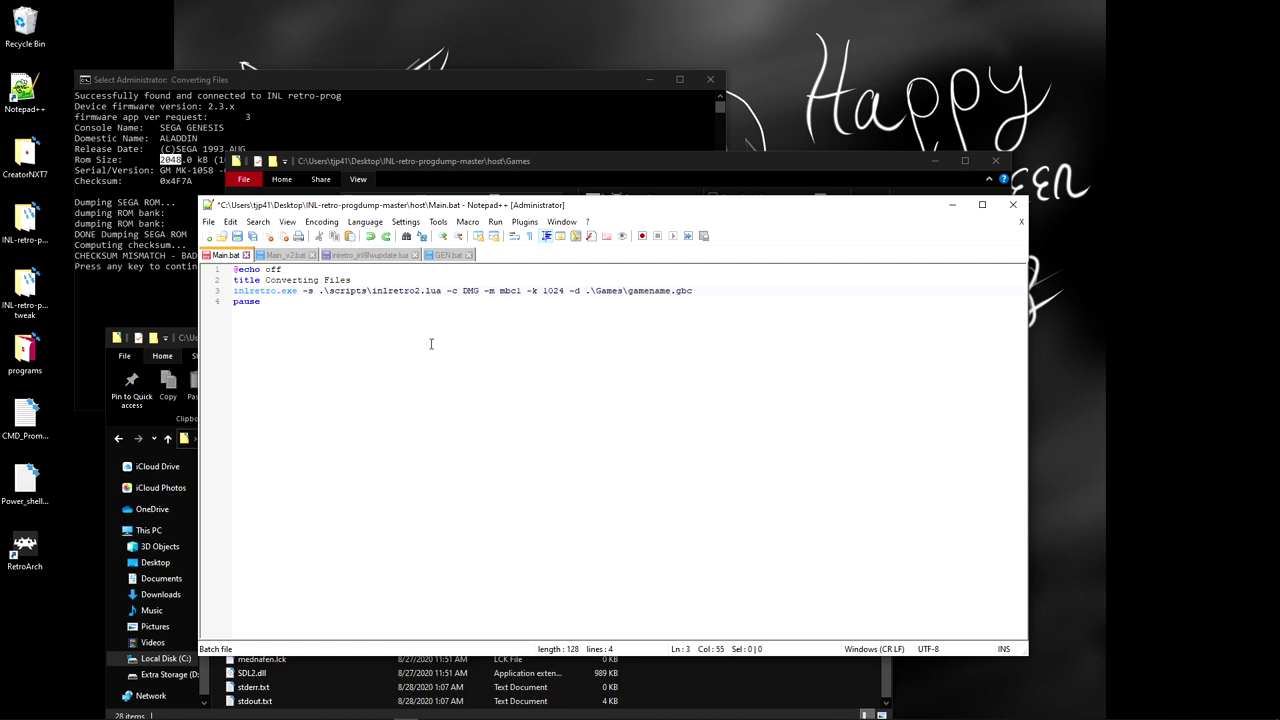
# Step: Set the -k ROM size in the Main.bat dump command to 2048
pyautogui.click(603, 301)
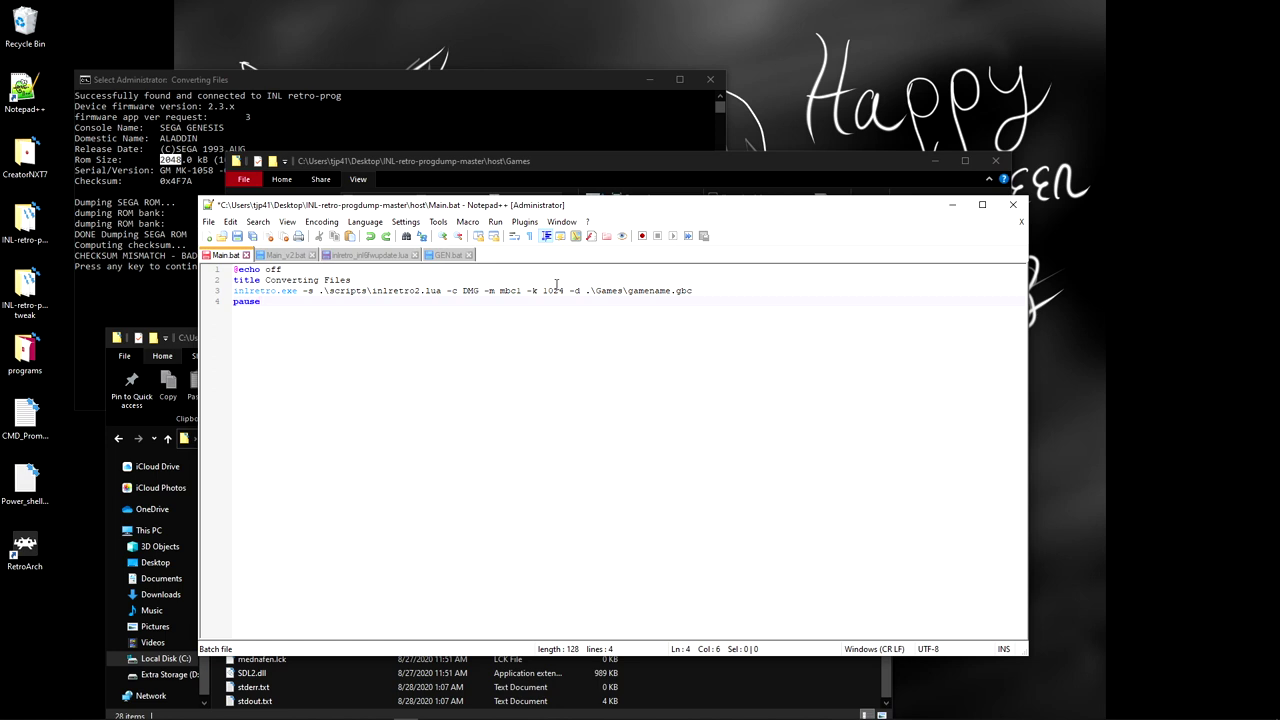
pyautogui.doubleClick(545, 290)
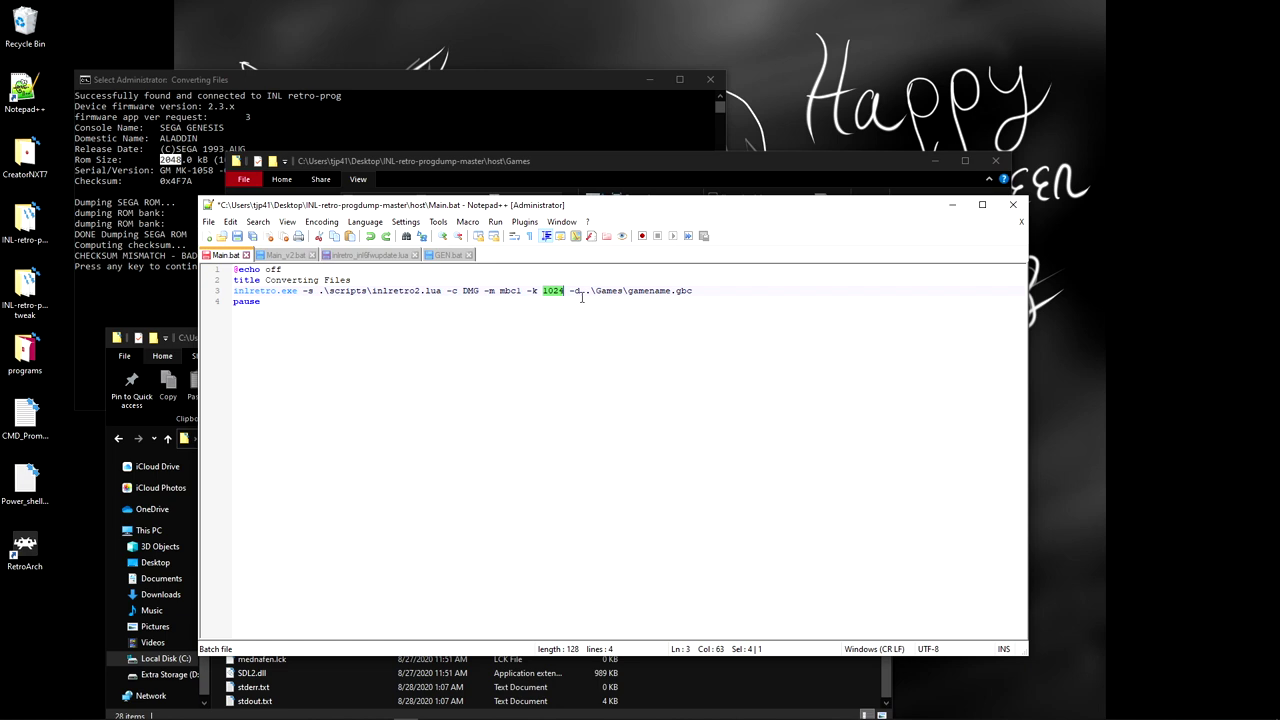
pyautogui.write('2048')
pyautogui.click(535, 390)
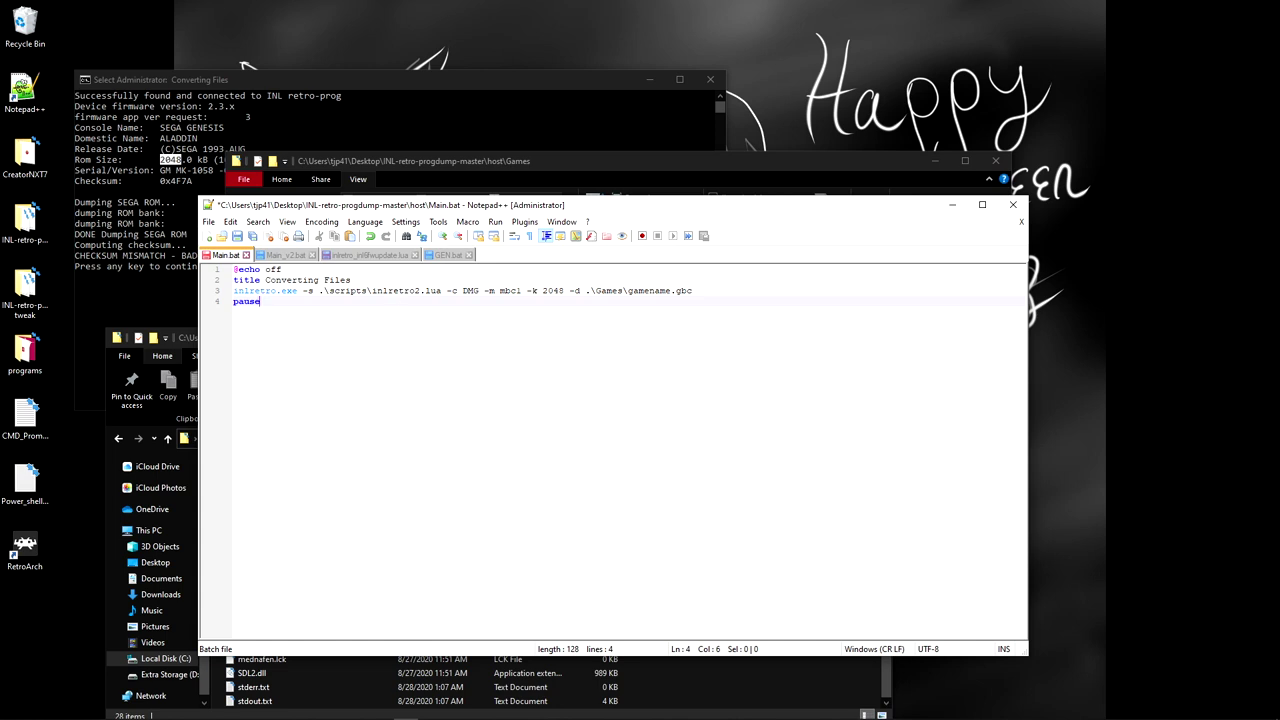
pyautogui.click(462, 438)
# Step: Dismiss the finished Genesis dump console and remove the stray blank line after pause in Main.bat
pyautogui.click(487, 114)
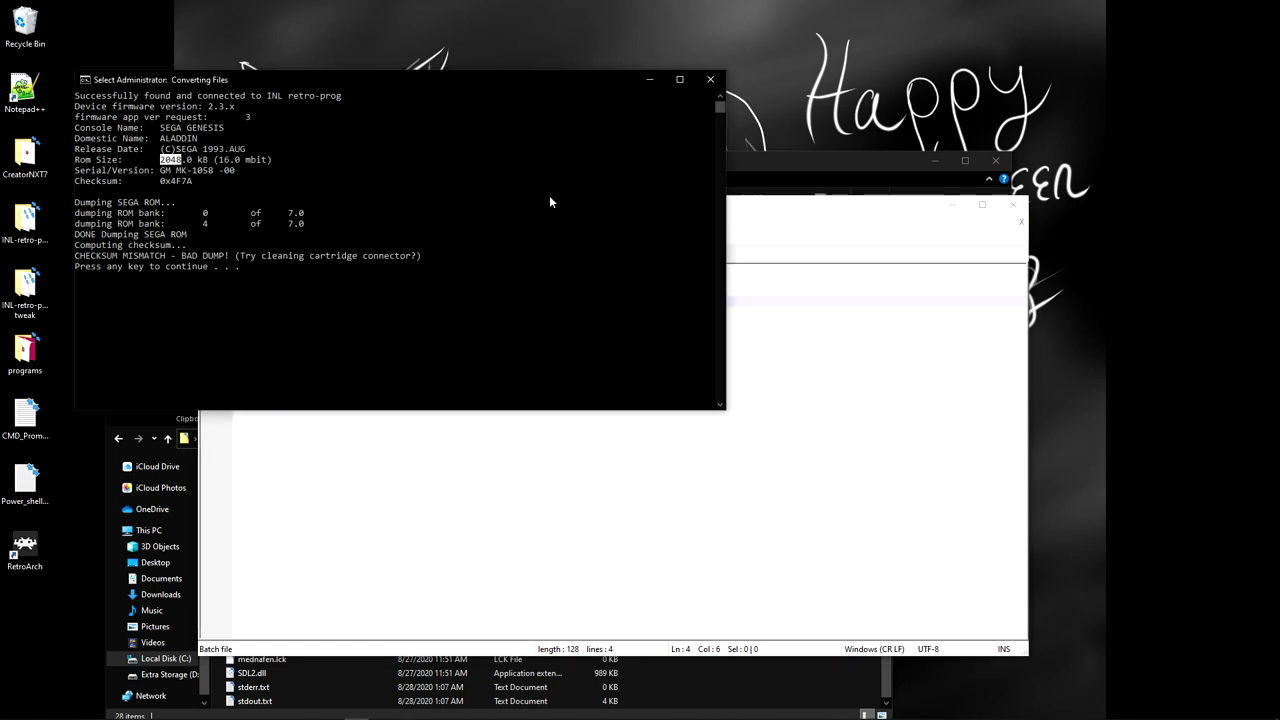
pyautogui.click(526, 268)
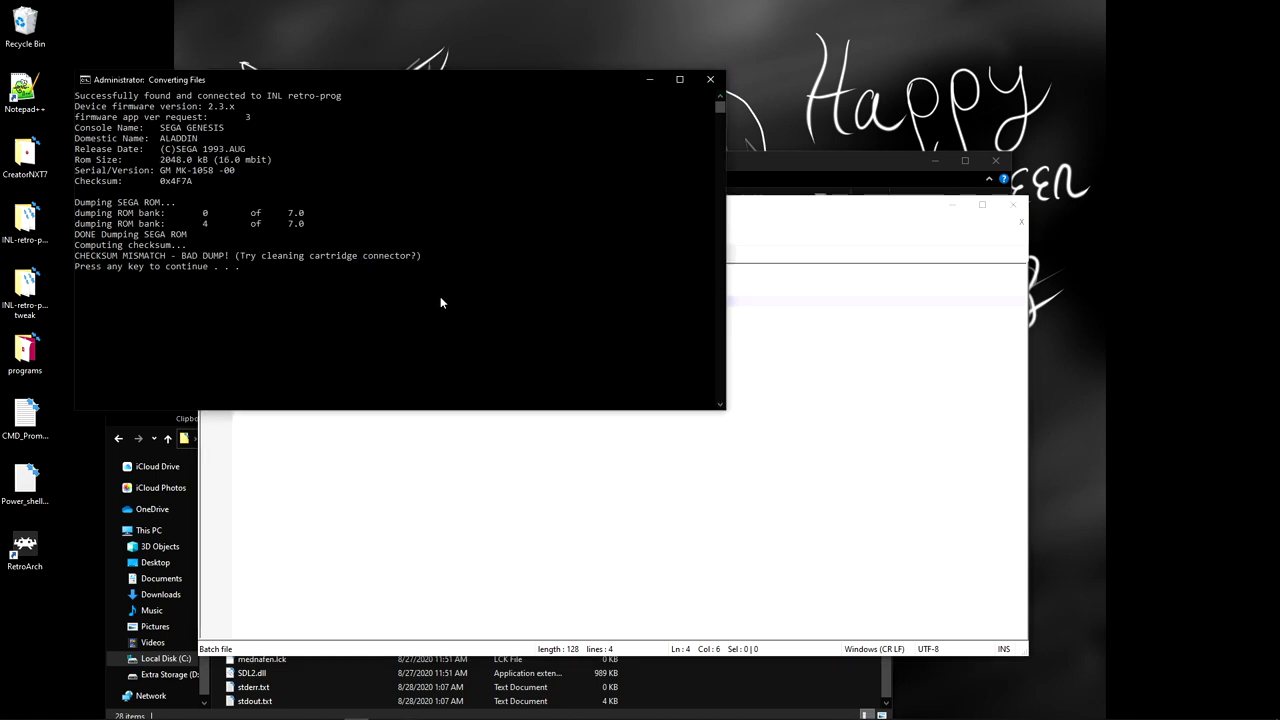
pyautogui.click(243, 300)
pyautogui.press('Return')
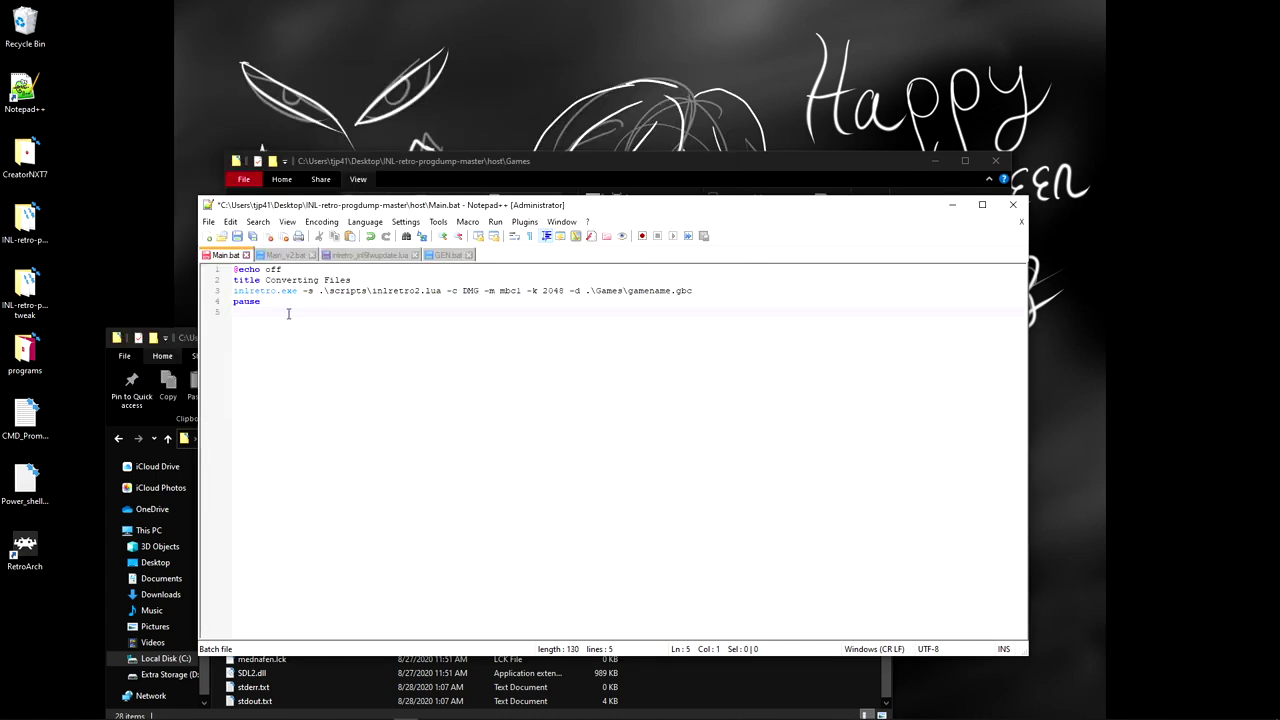
pyautogui.press('BackSpace')
# Step: Review the -k 2048 argument in the dump command and save Main.bat
pyautogui.click(548, 290)
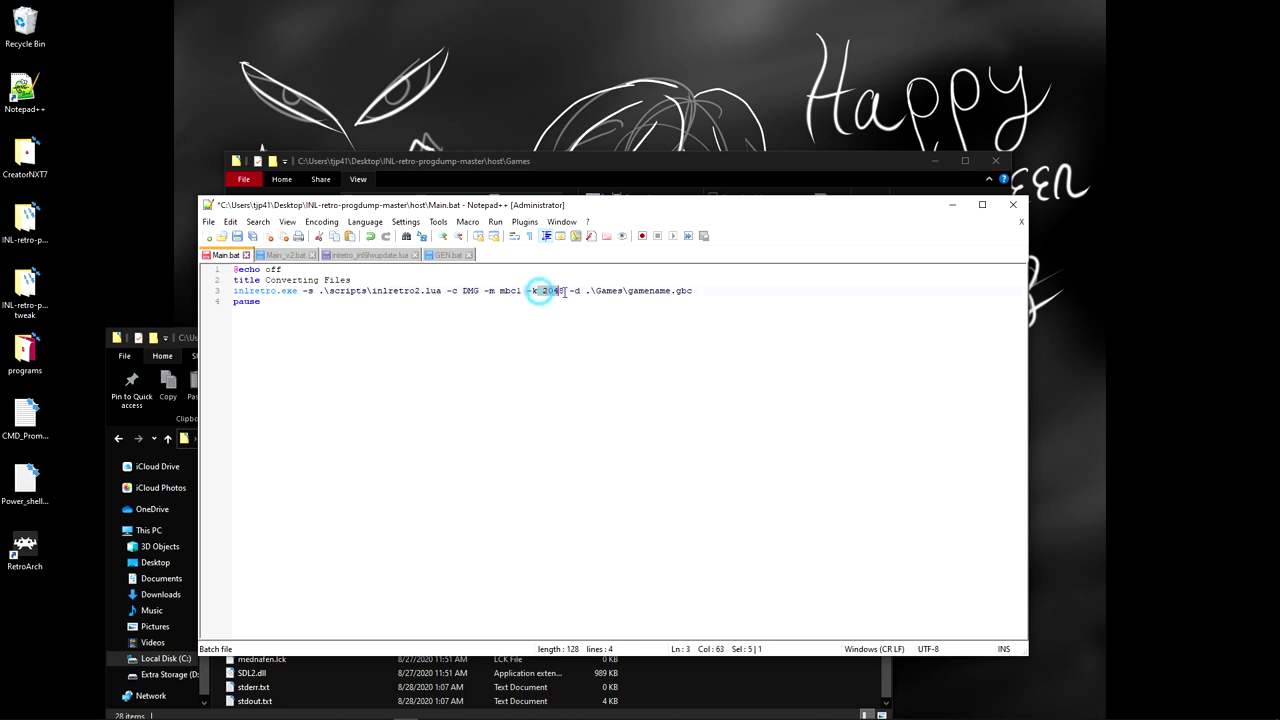
pyautogui.click(600, 290)
pyautogui.click(238, 237)
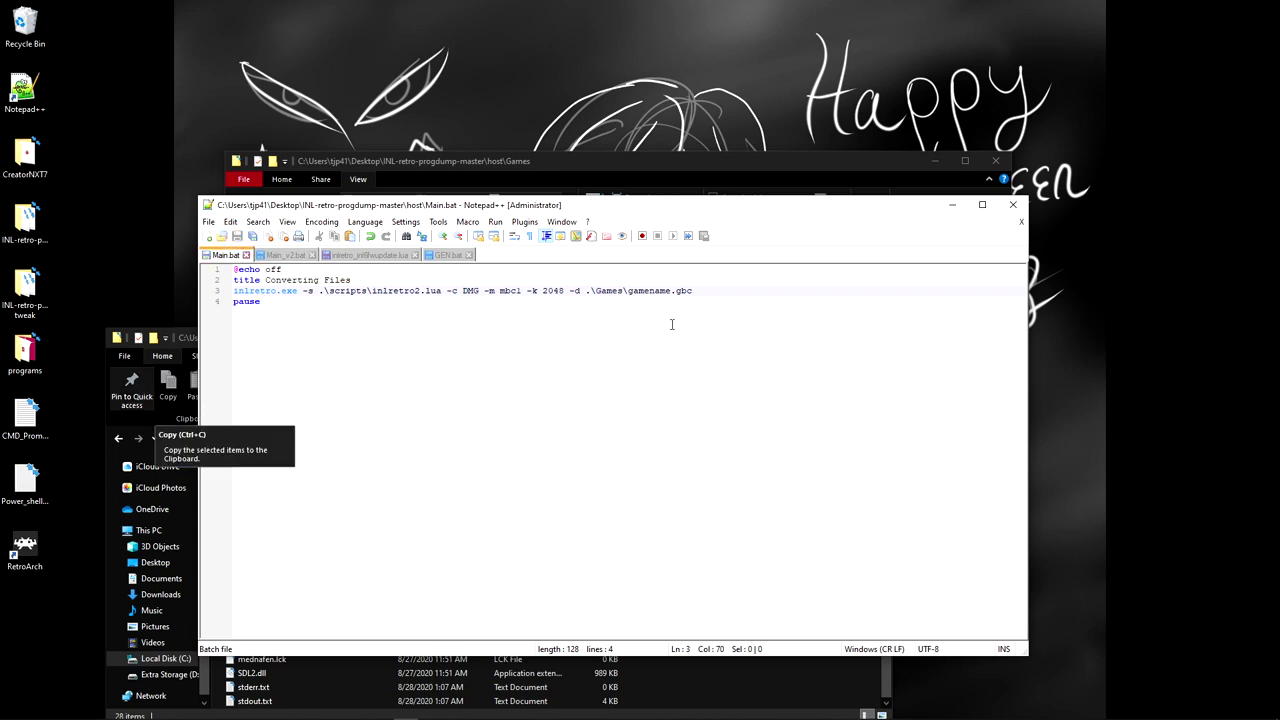
pyautogui.click(688, 290)
pyautogui.click(362, 381)
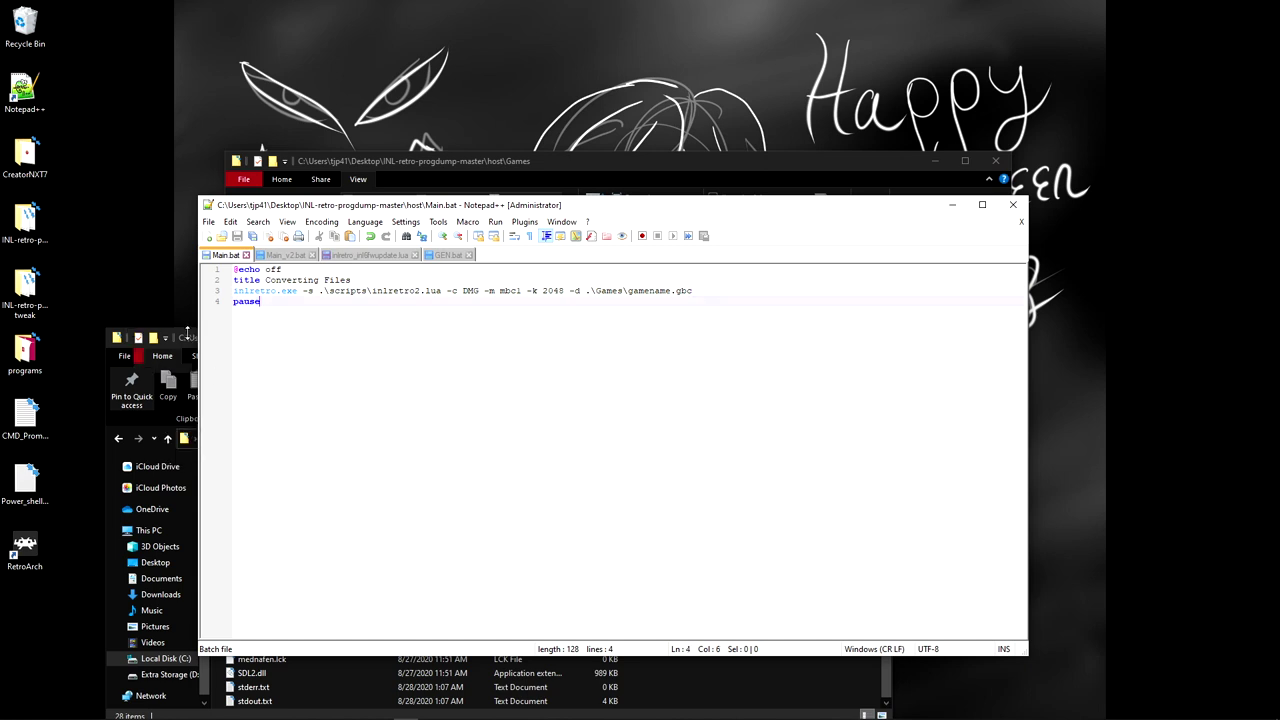
# Step: Move the Mednafen folder window out from behind Notepad++ and check the Games folder window
pyautogui.moveTo(191, 338); pyautogui.dragTo(85, 326)
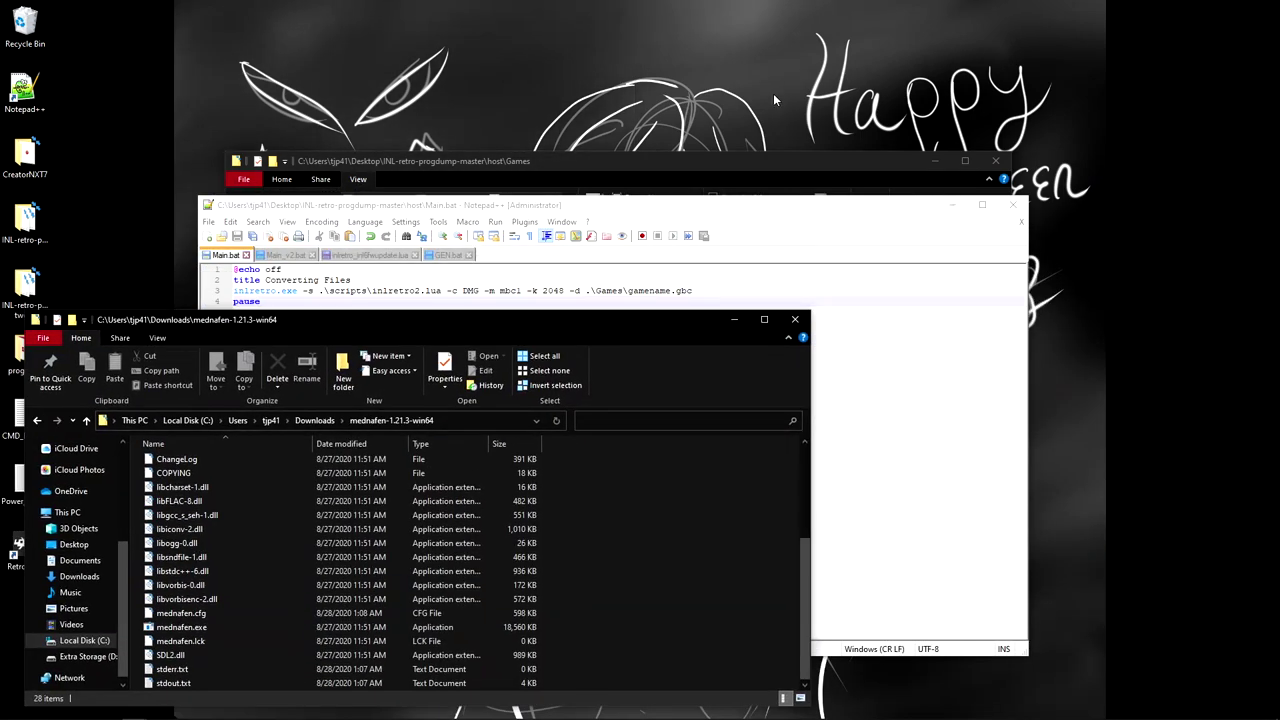
pyautogui.click(797, 230)
pyautogui.click(788, 164)
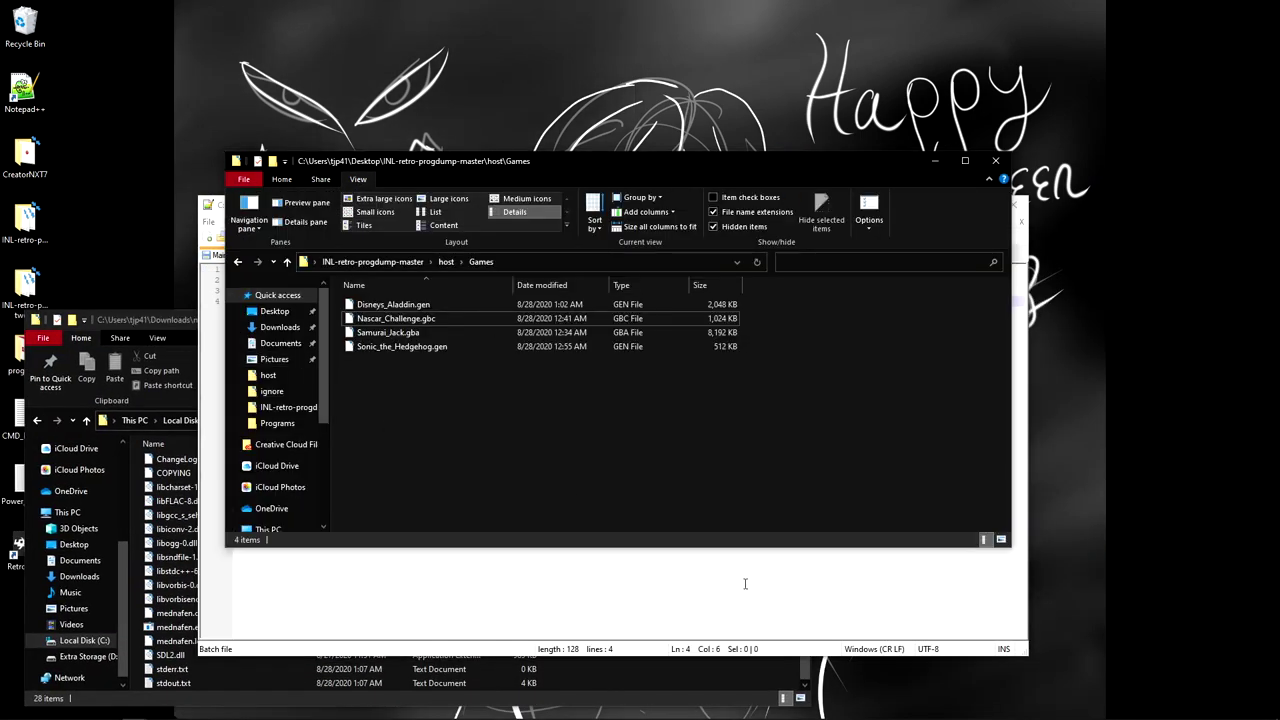
pyautogui.click(617, 593)
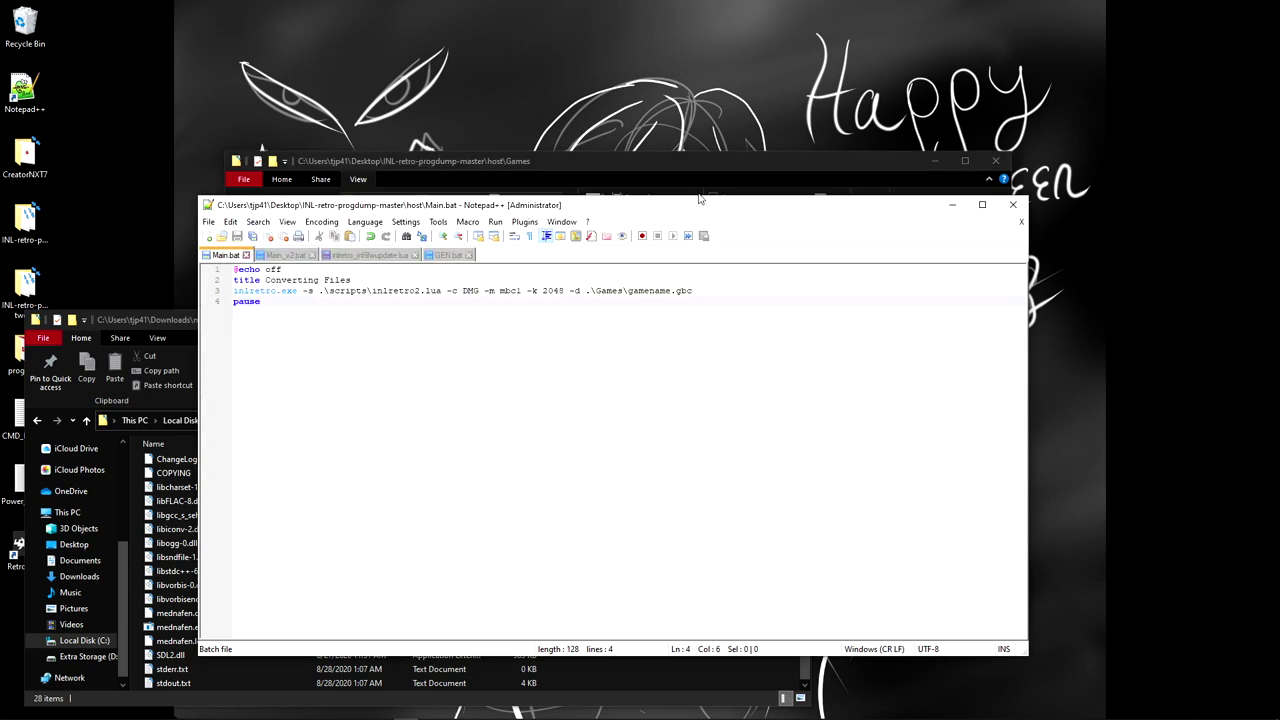
pyautogui.click(168, 309)
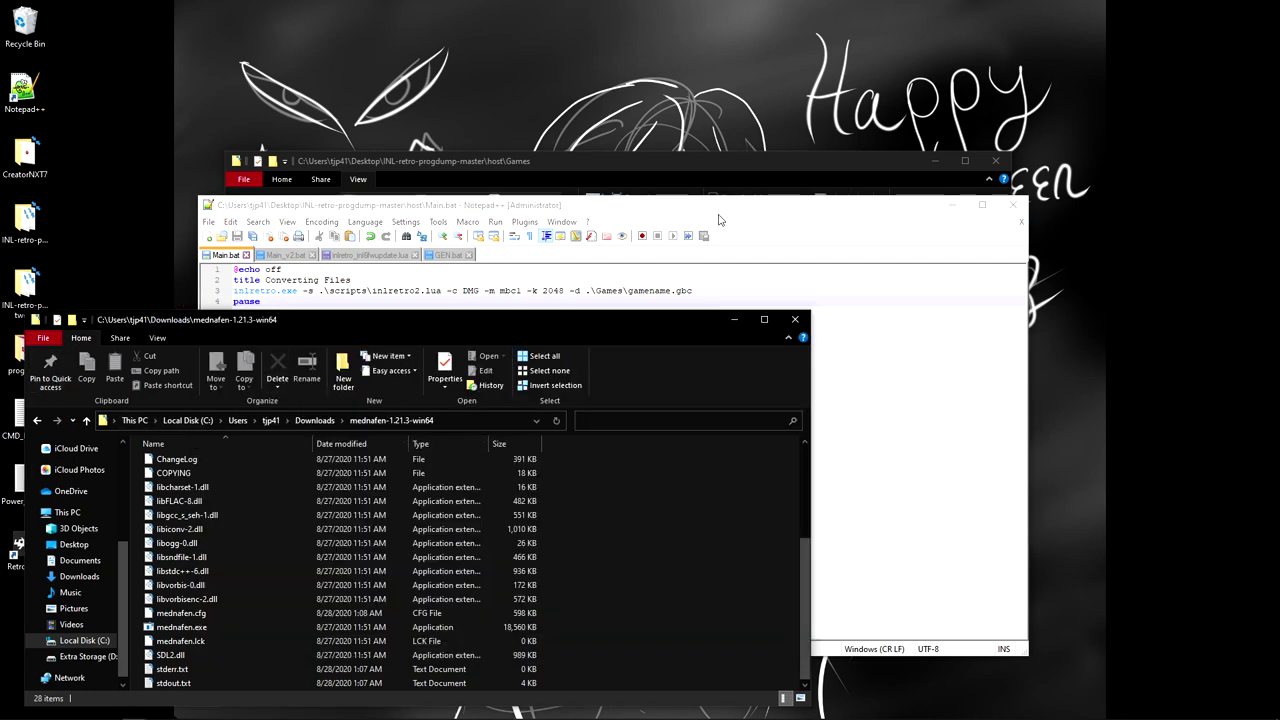
# Step: Reposition the Notepad++ window so the Mednafen file list stays reachable, and place the cursor after gamename.gbc in the dump command
pyautogui.moveTo(716, 207); pyautogui.dragTo(676, 289)
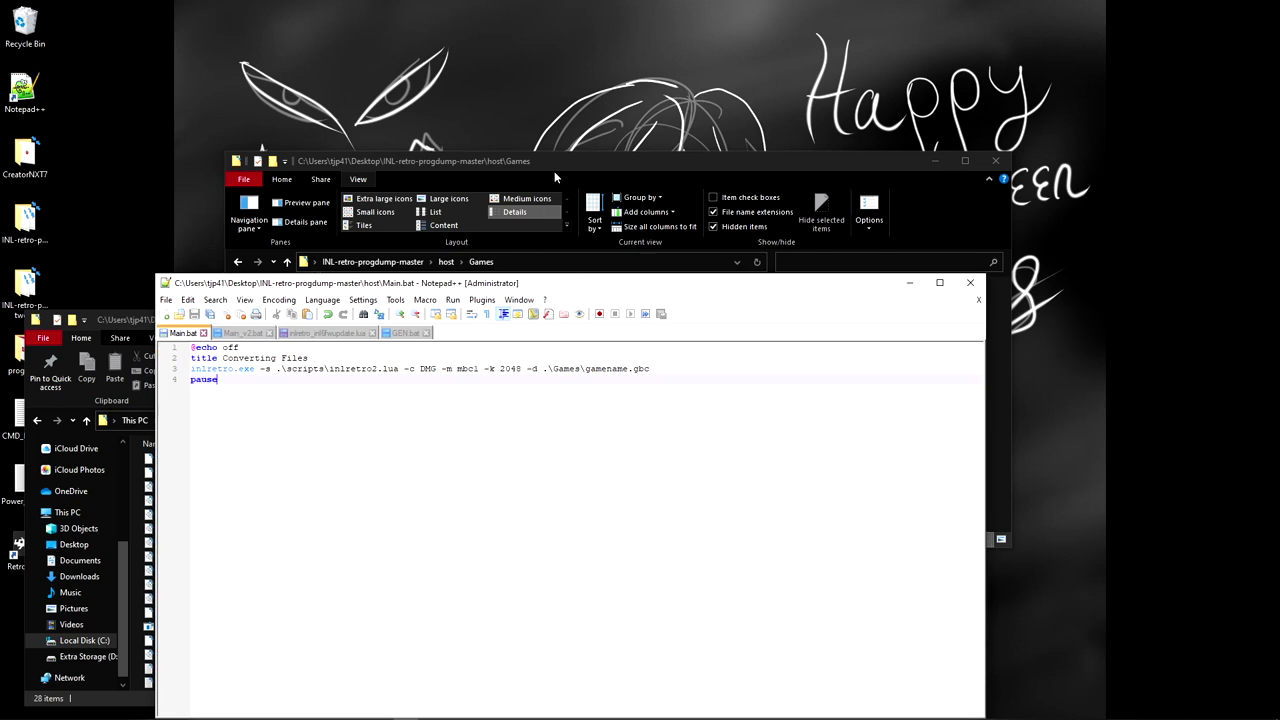
pyautogui.click(285, 179)
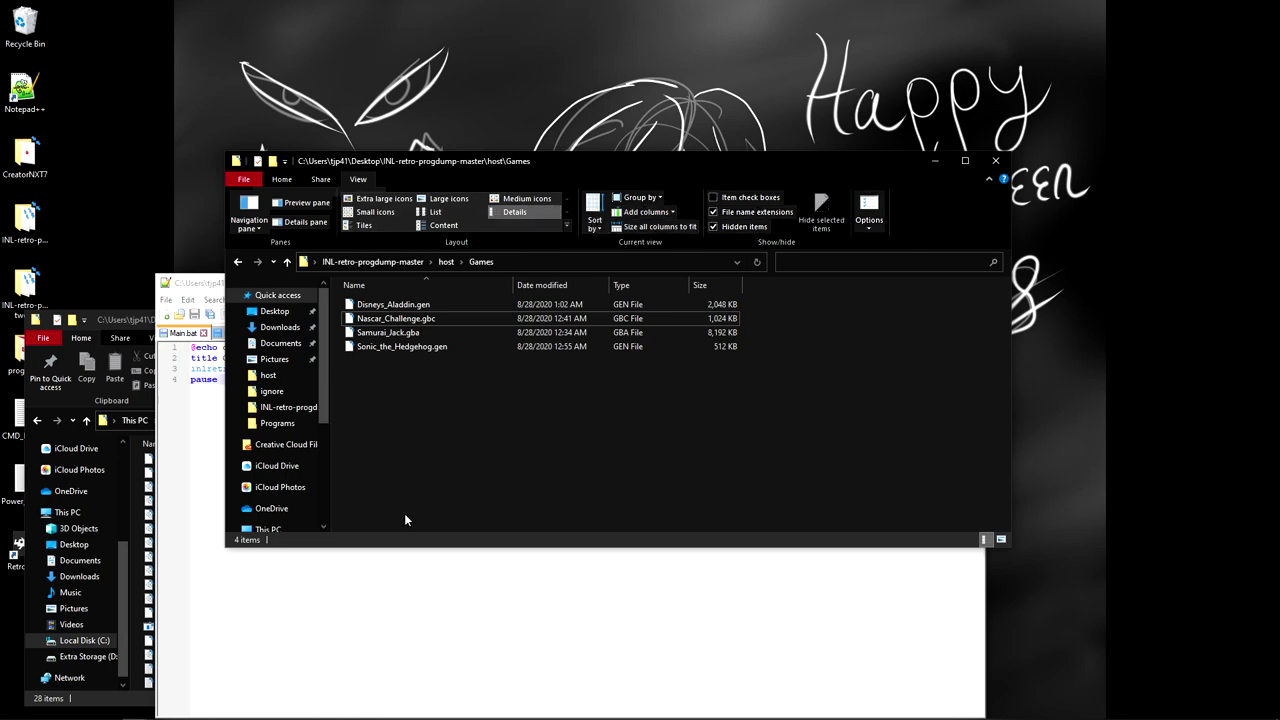
pyautogui.click(497, 574)
pyautogui.moveTo(637, 285); pyautogui.dragTo(696, 131)
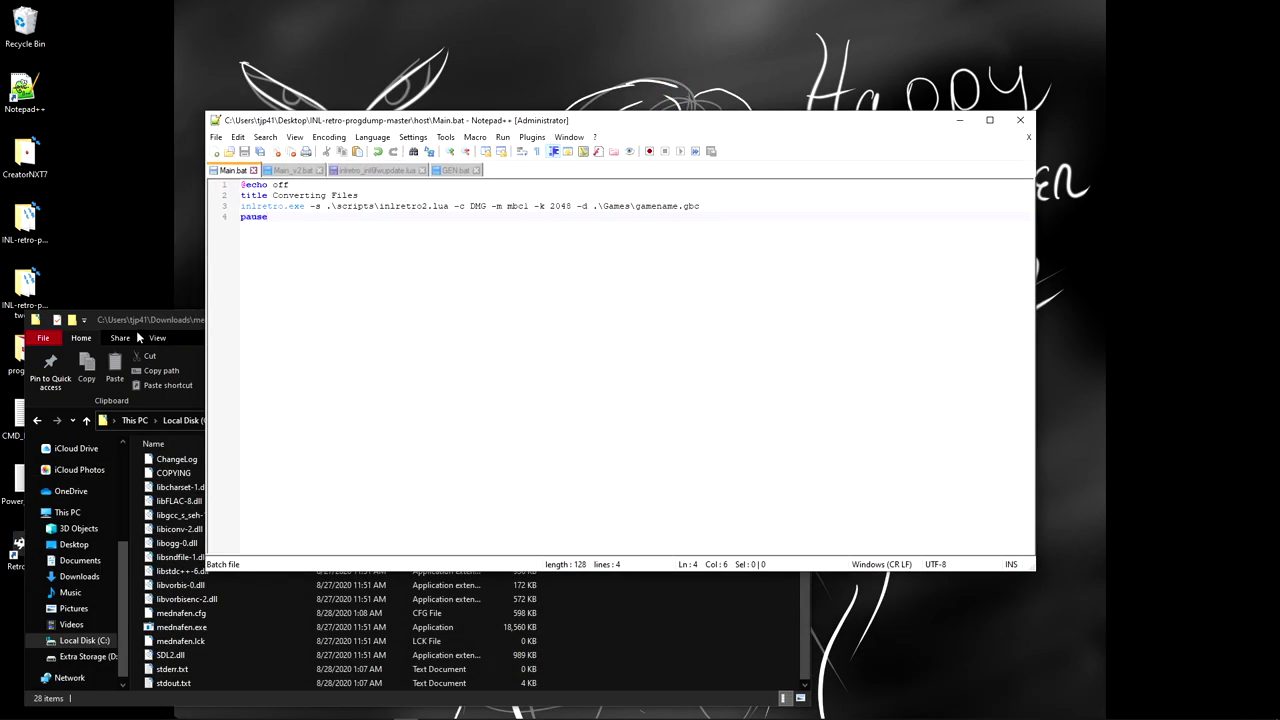
pyautogui.click(137, 334)
pyautogui.click(797, 269)
pyautogui.click(700, 206)
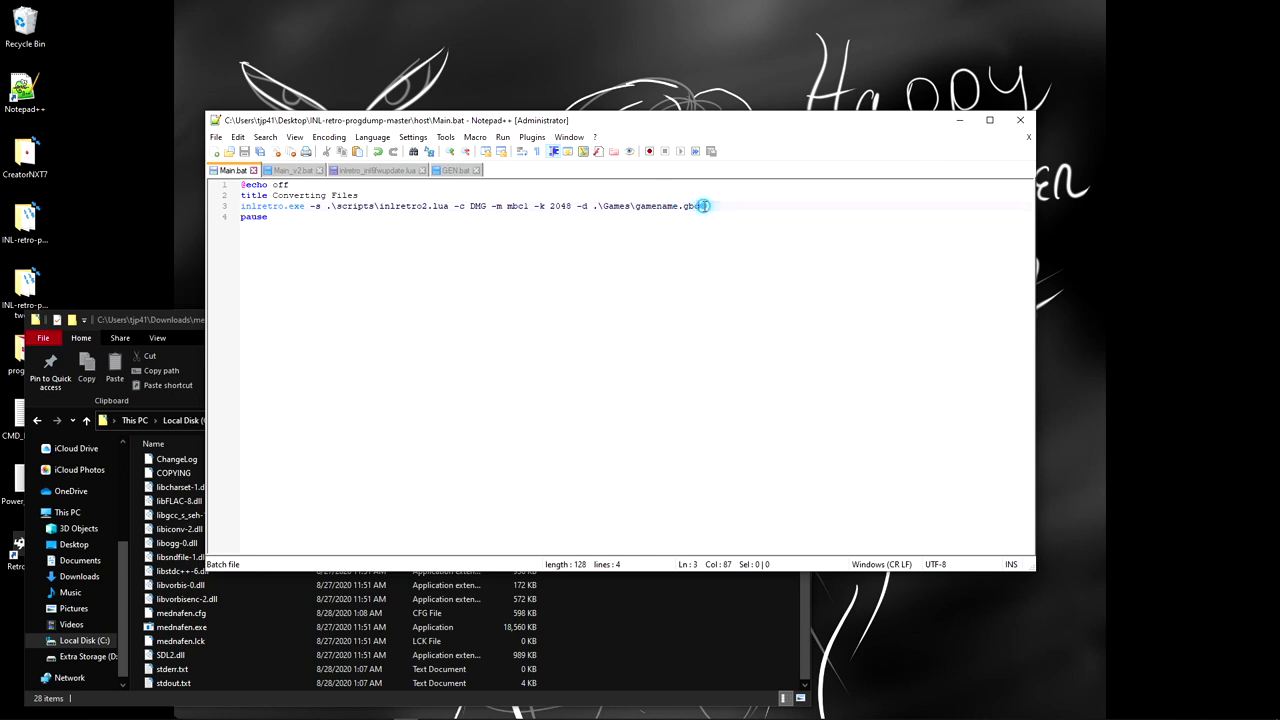
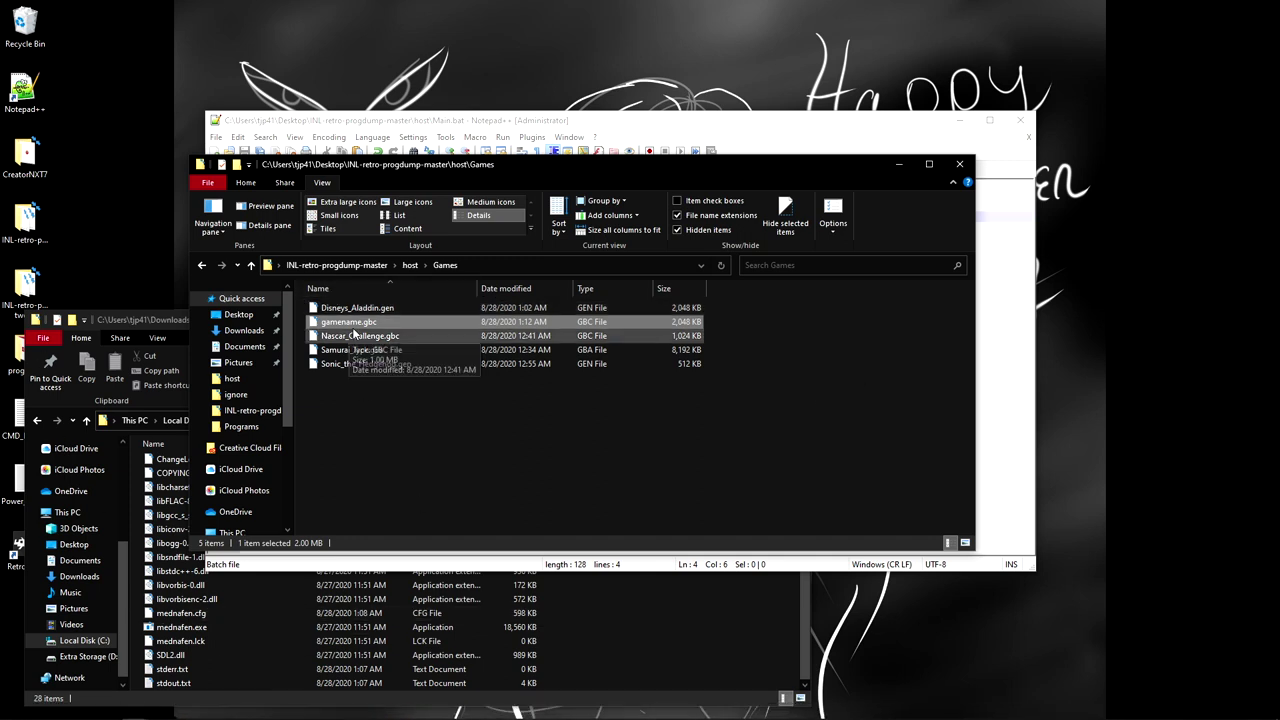
# Step: Open the gamename.gbc dump with mednafen.exe, allow the unverified program to run, and skip to the title screen
pyautogui.doubleClick(181, 627)
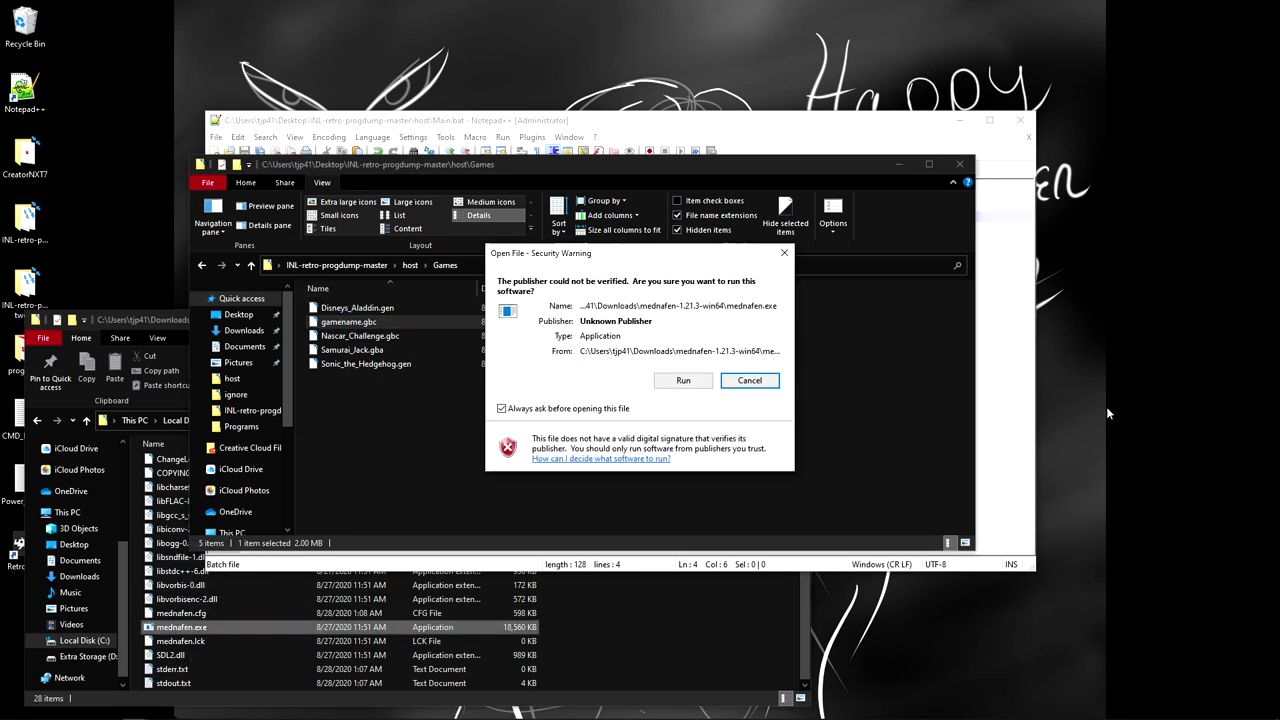
pyautogui.click(683, 380)
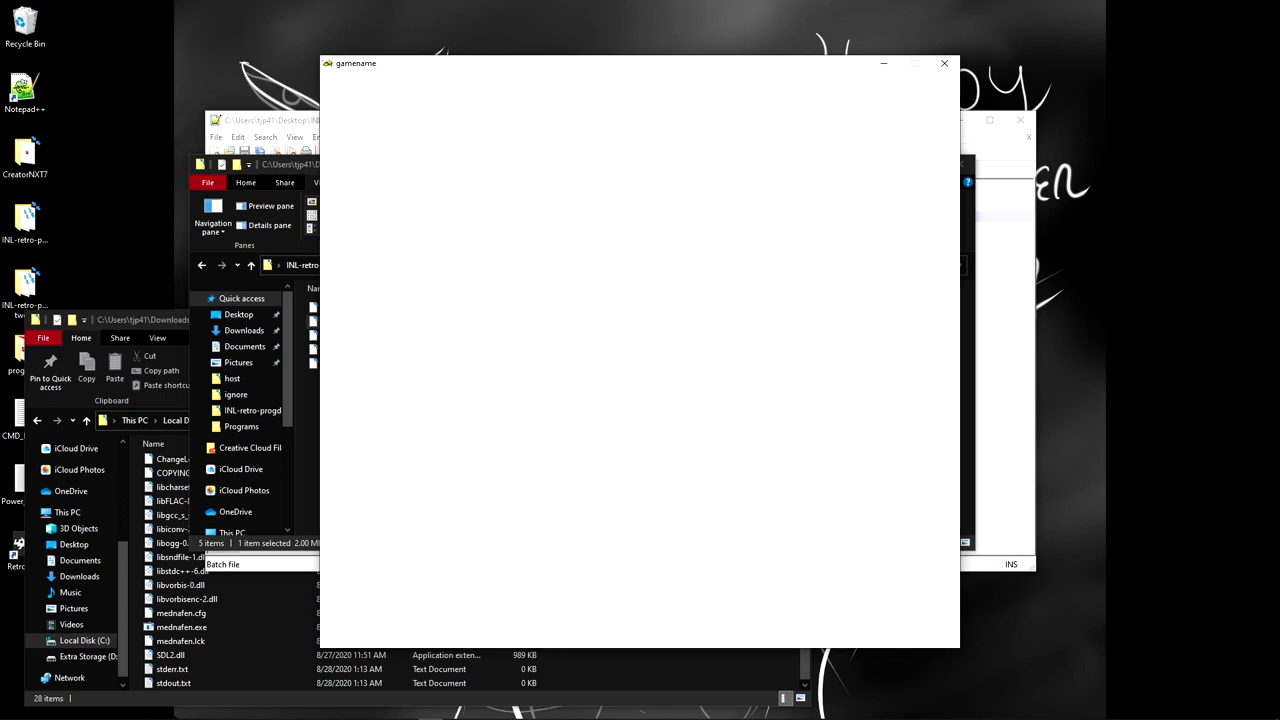
pyautogui.press('Return')
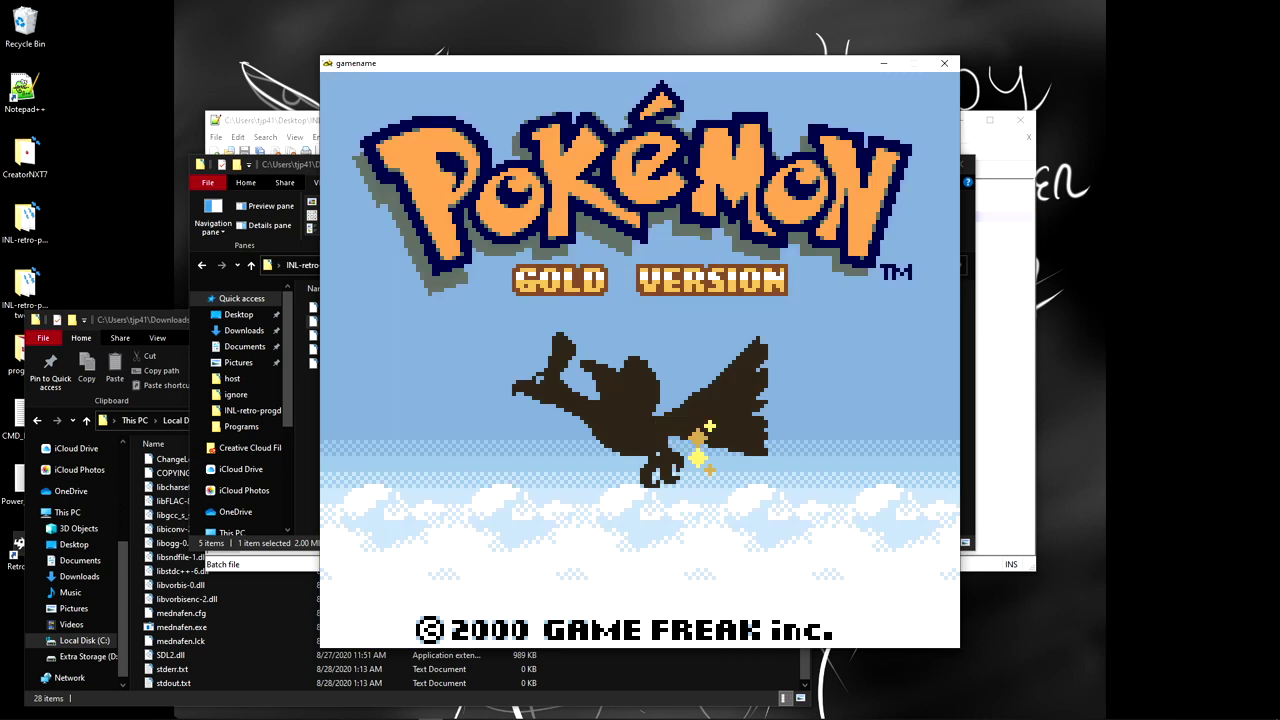
# Step: Test the dump by starting a new game and advancing the opening dialogue to the time question, and close the emulator
pyautogui.press('Return')
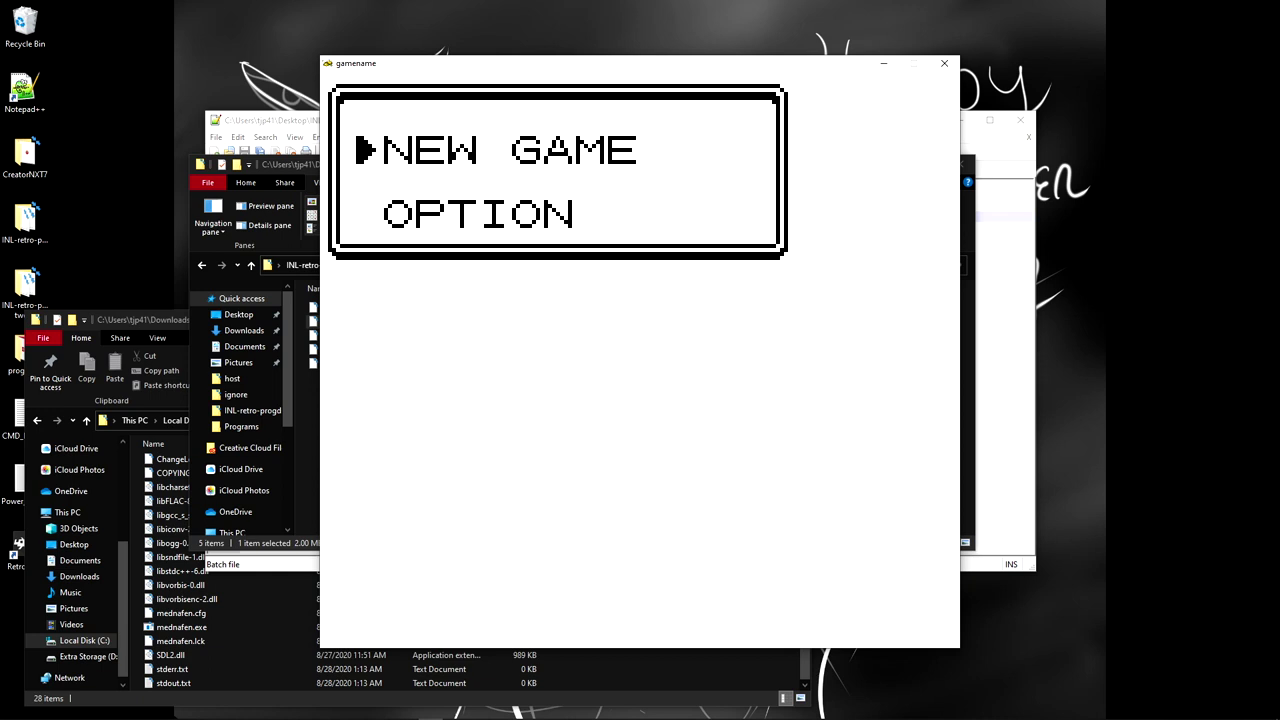
pyautogui.press('Return')
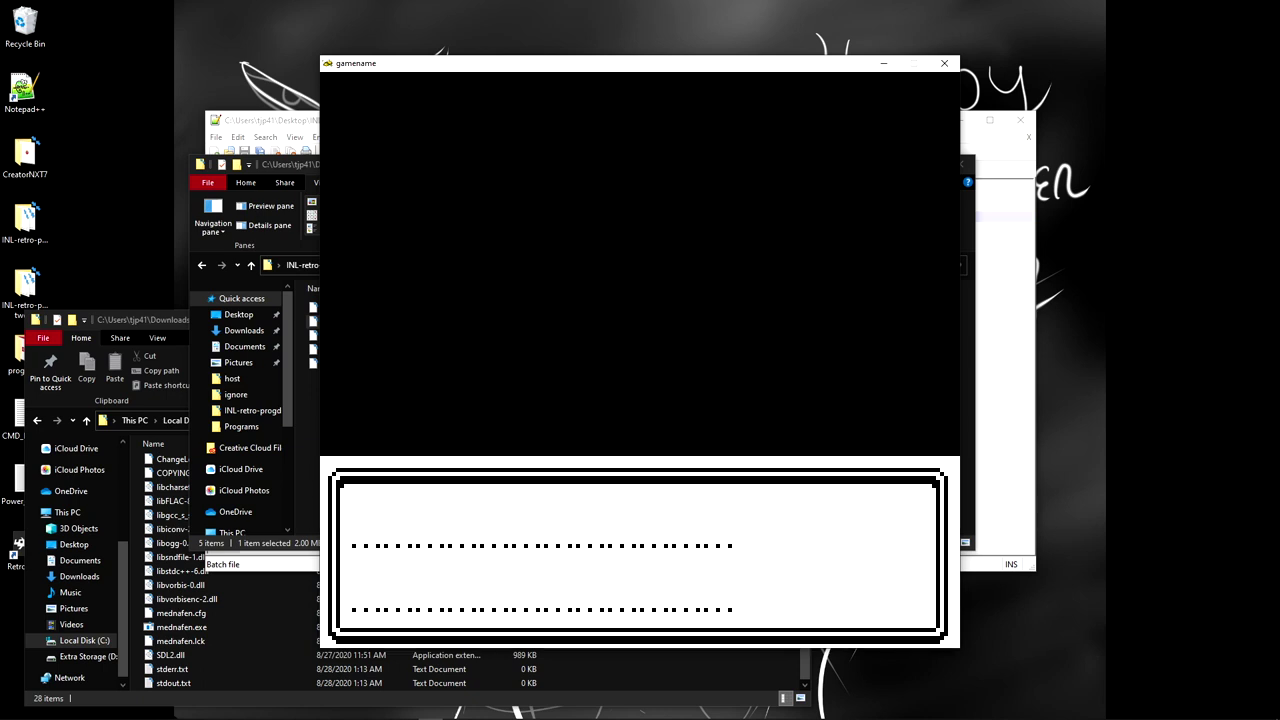
pyautogui.press('z')
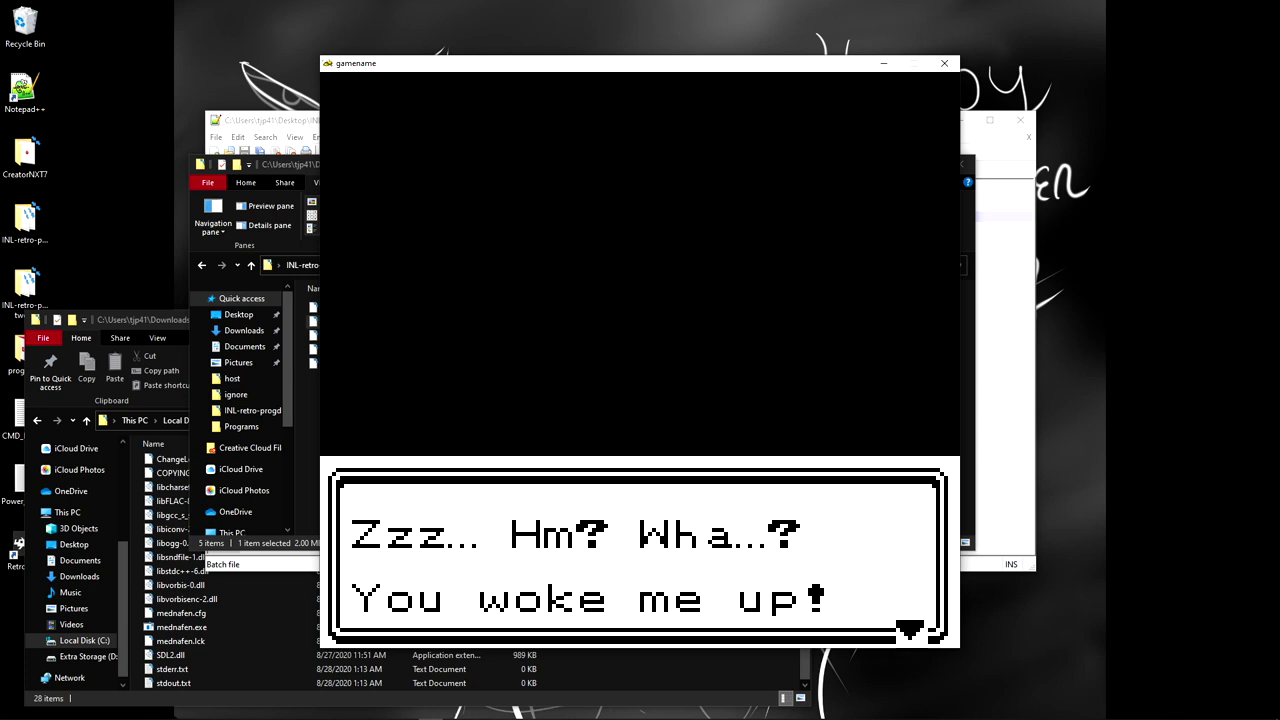
pyautogui.press('x')
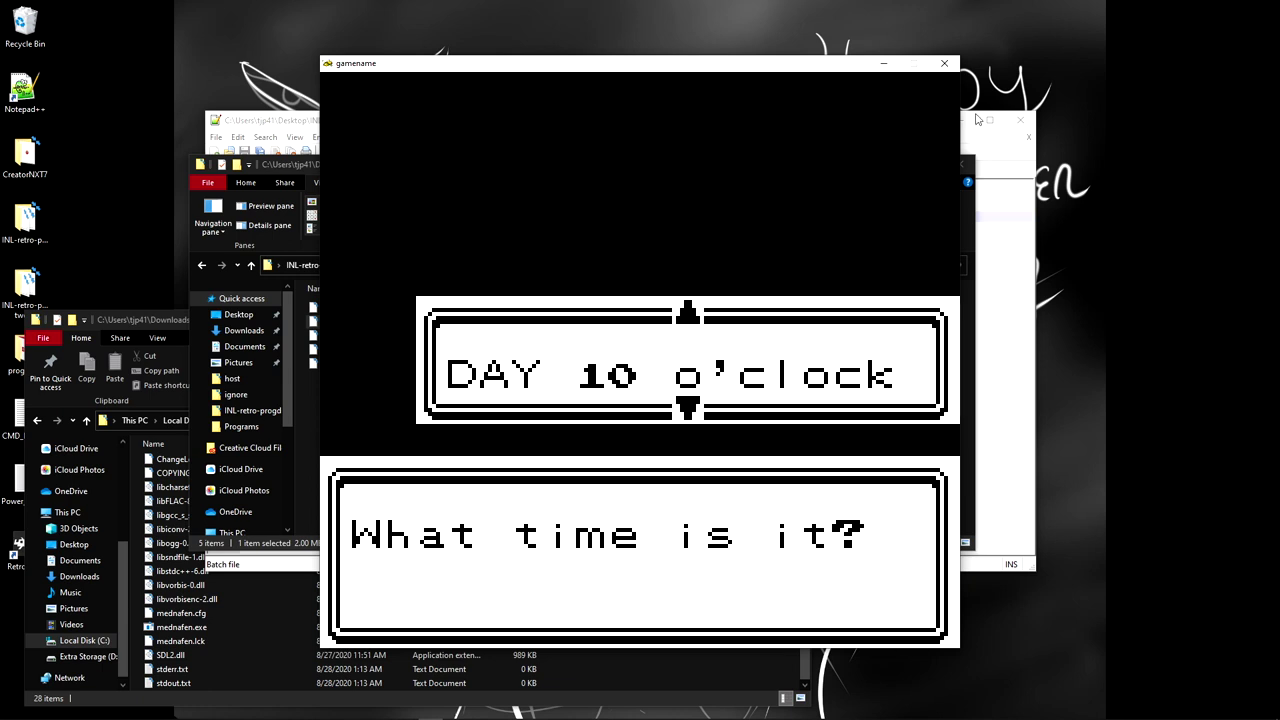
pyautogui.click(944, 63)
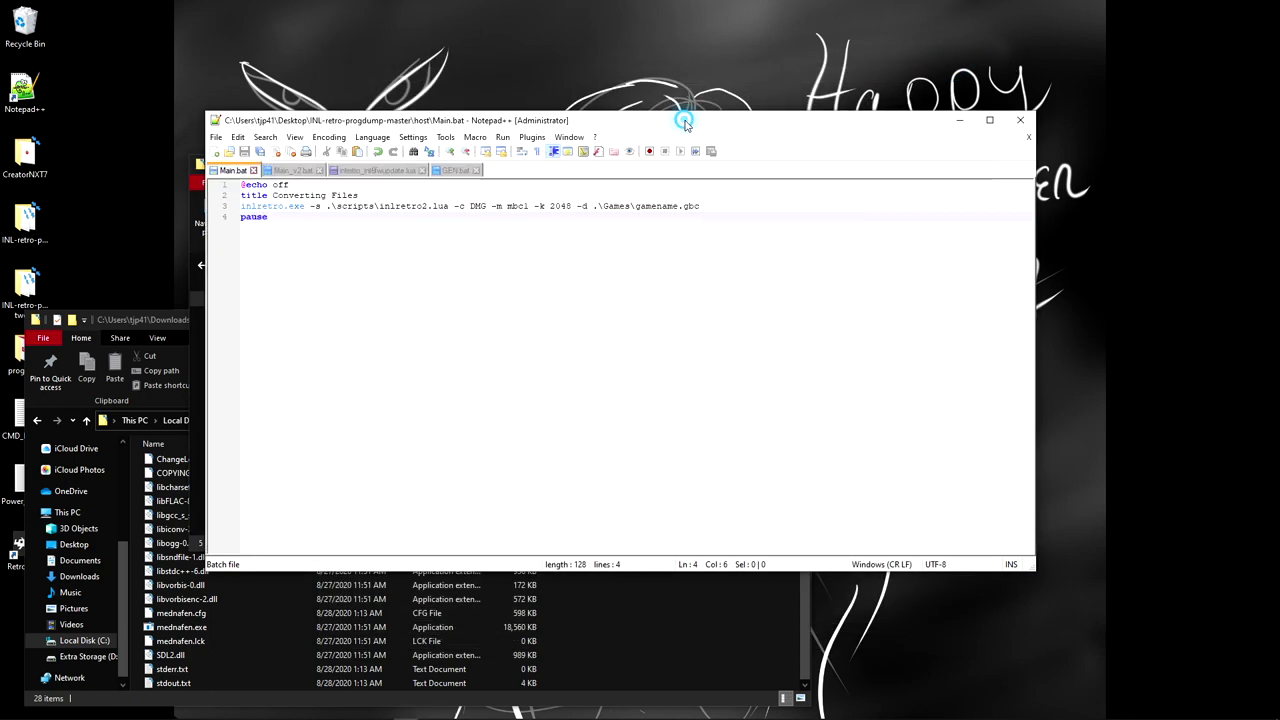
# Step: Set the ROM size option -k in the Main.bat dump command to 1024 and save the file
pyautogui.doubleClick(561, 207)
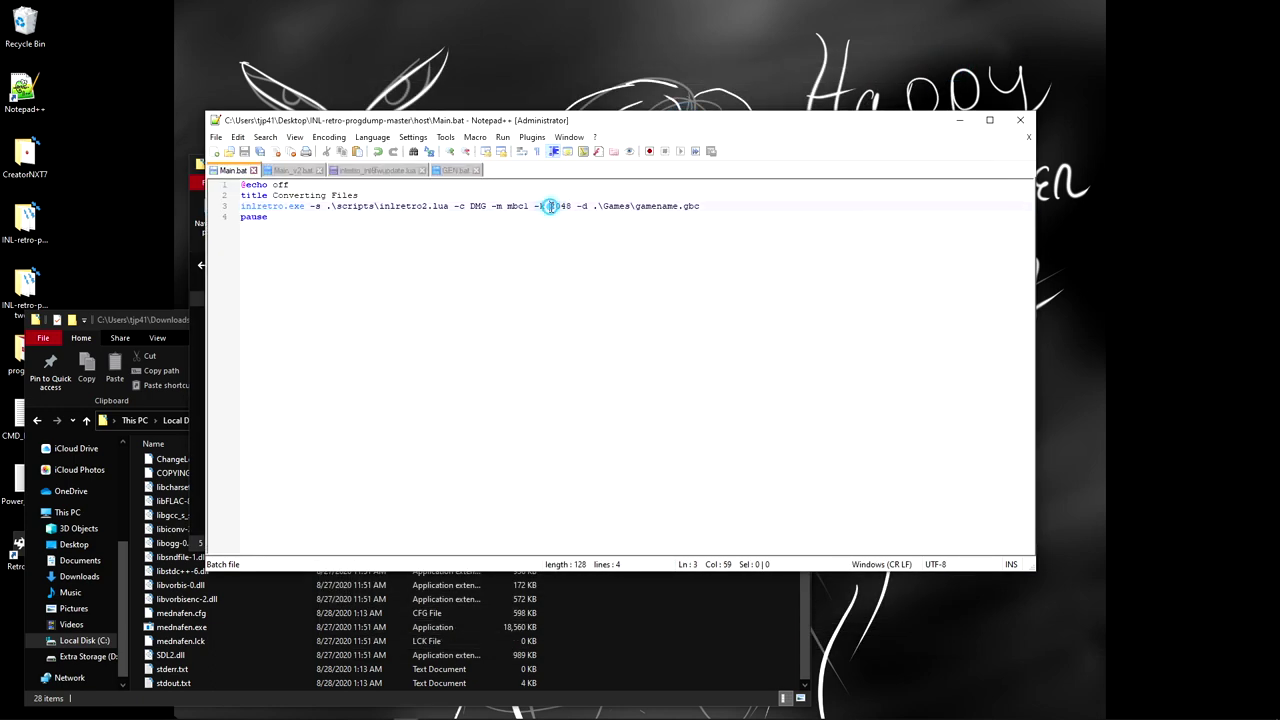
pyautogui.moveTo(549, 206); pyautogui.dragTo(554, 205)
pyautogui.write('1')
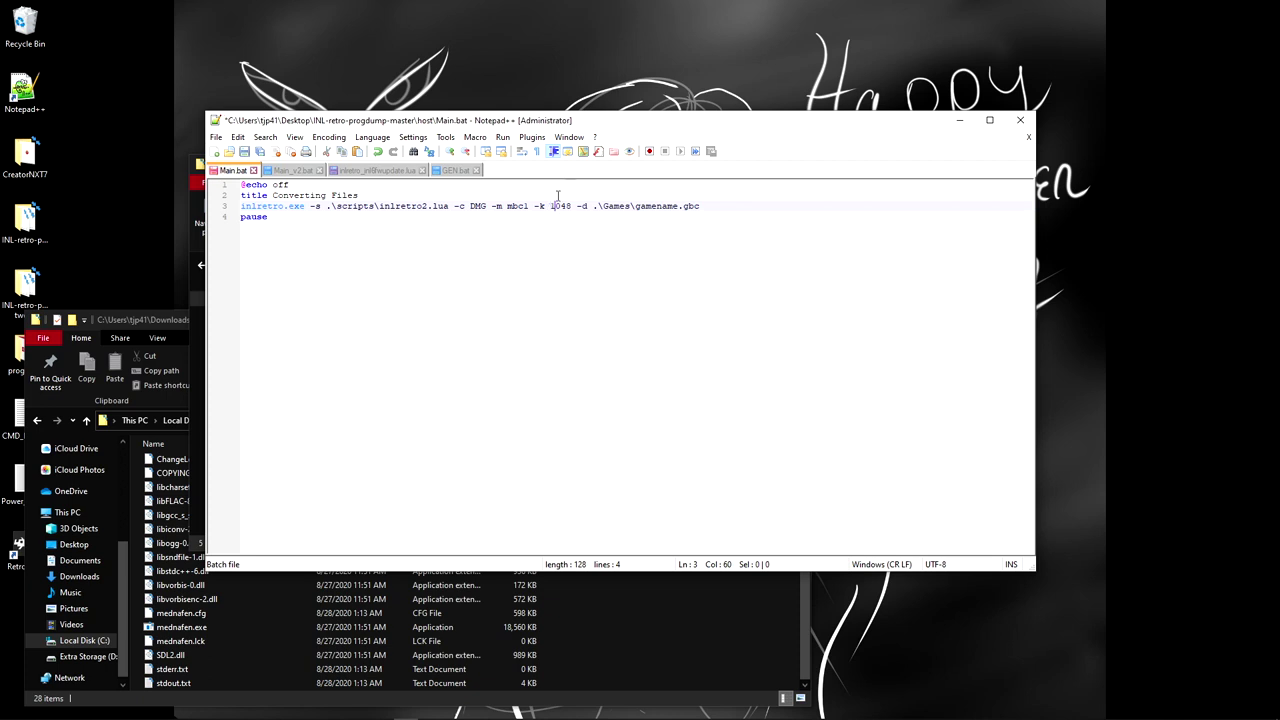
pyautogui.moveTo(561, 206); pyautogui.dragTo(572, 206)
pyautogui.write('24')
pyautogui.click(244, 151)
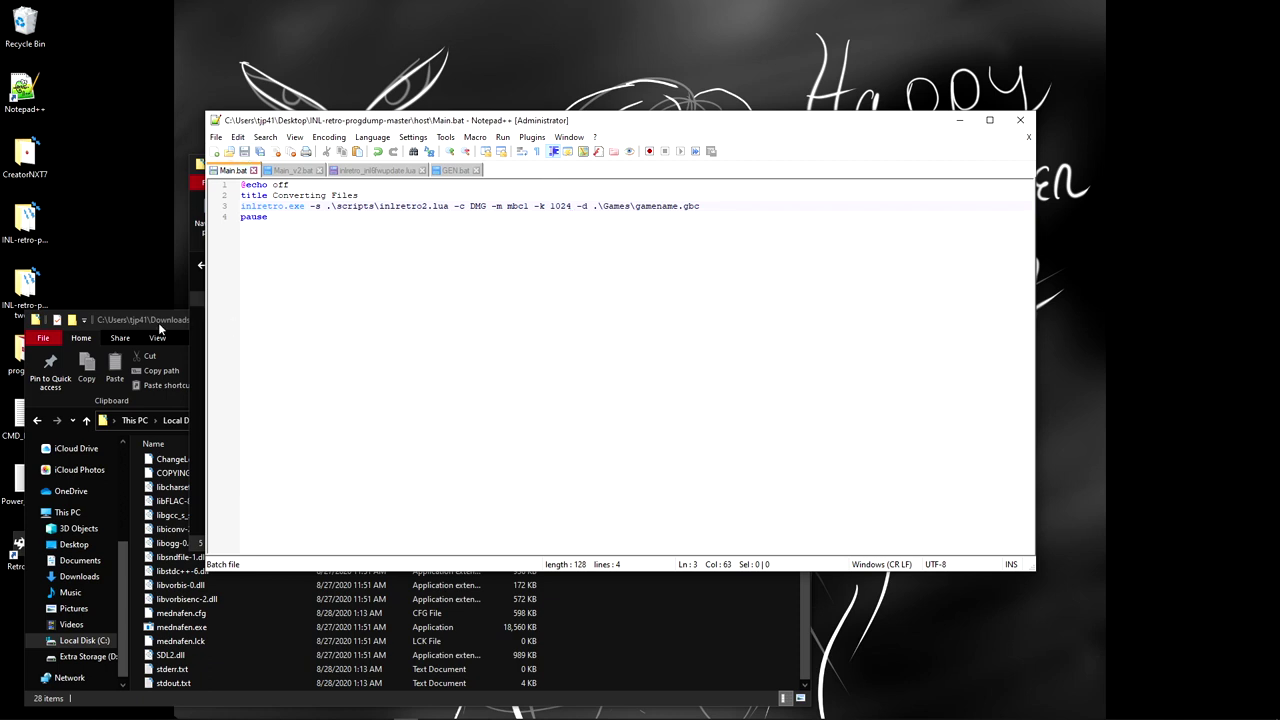
# Step: Run Main.bat from the host folder to dump the cartridge again, and close the console once the dump is done
pyautogui.click(198, 258)
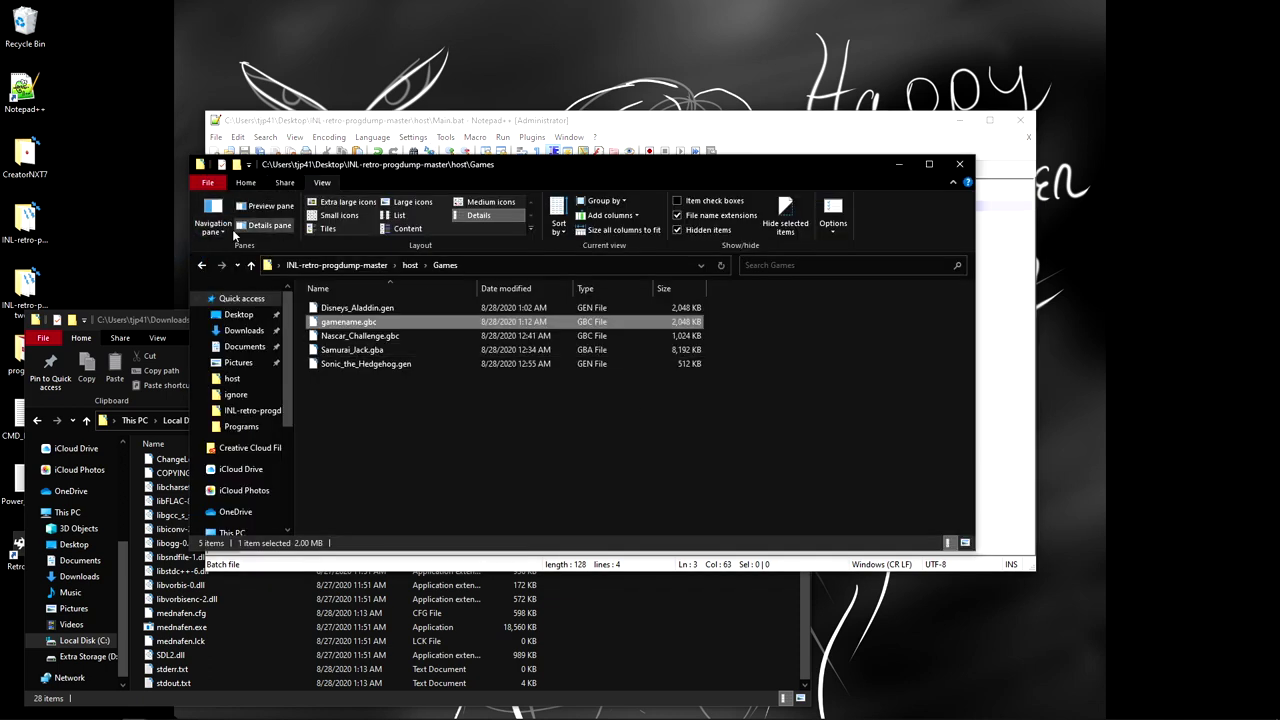
pyautogui.click(201, 265)
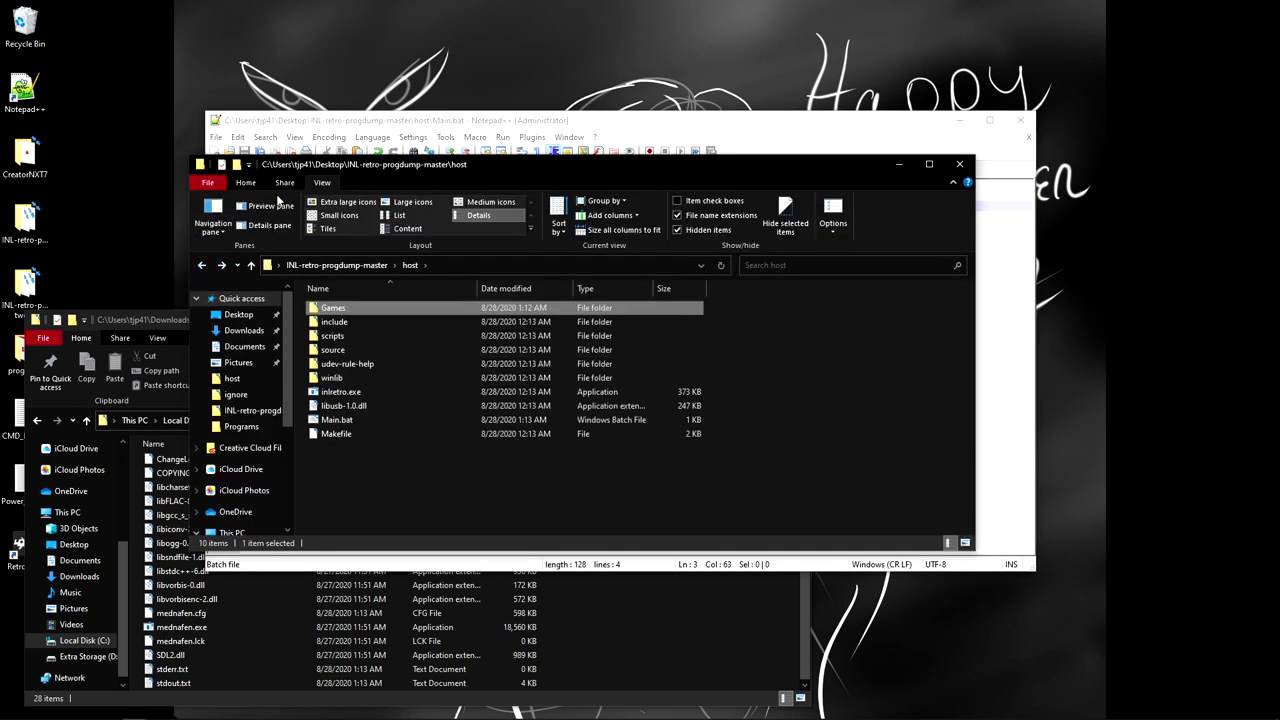
pyautogui.doubleClick(336, 419)
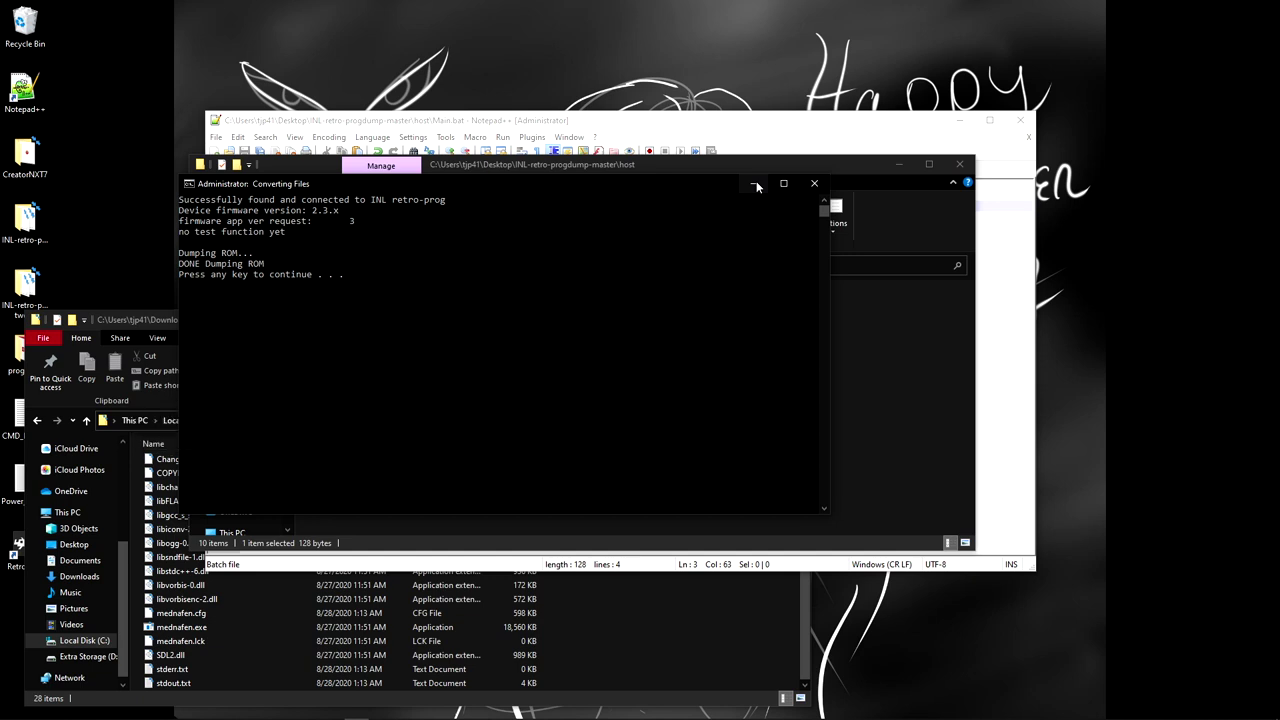
pyautogui.click(577, 435)
pyautogui.press('Return')
pyautogui.press('Return')
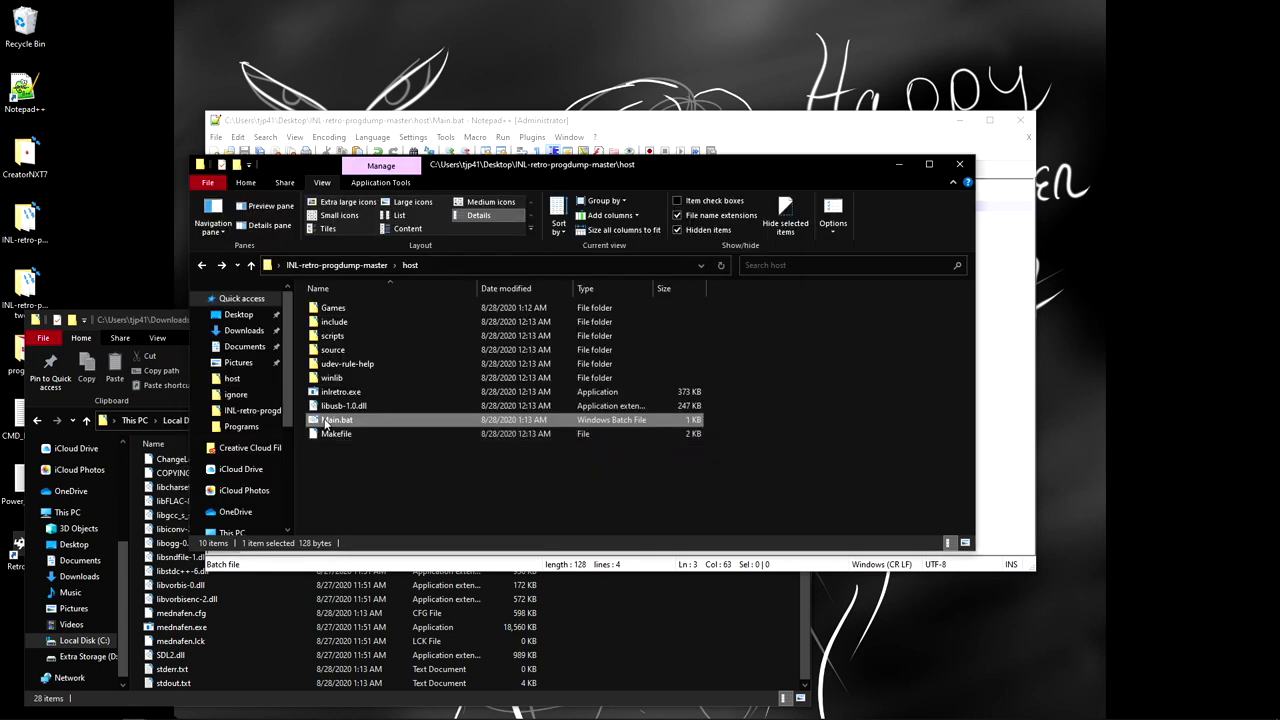
# Step: Open the Games folder and check the file size of the new gamename.gbc dump
pyautogui.doubleClick(333, 308)
pyautogui.click(338, 322)
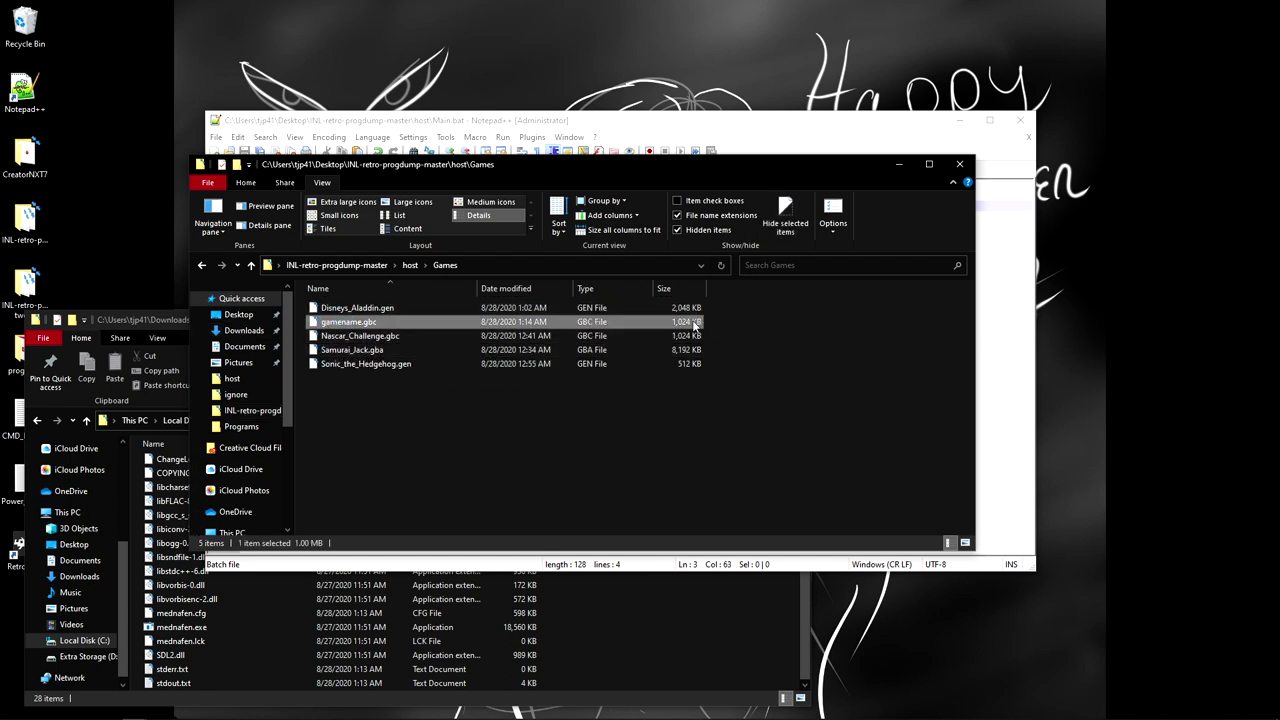
pyautogui.click(382, 497)
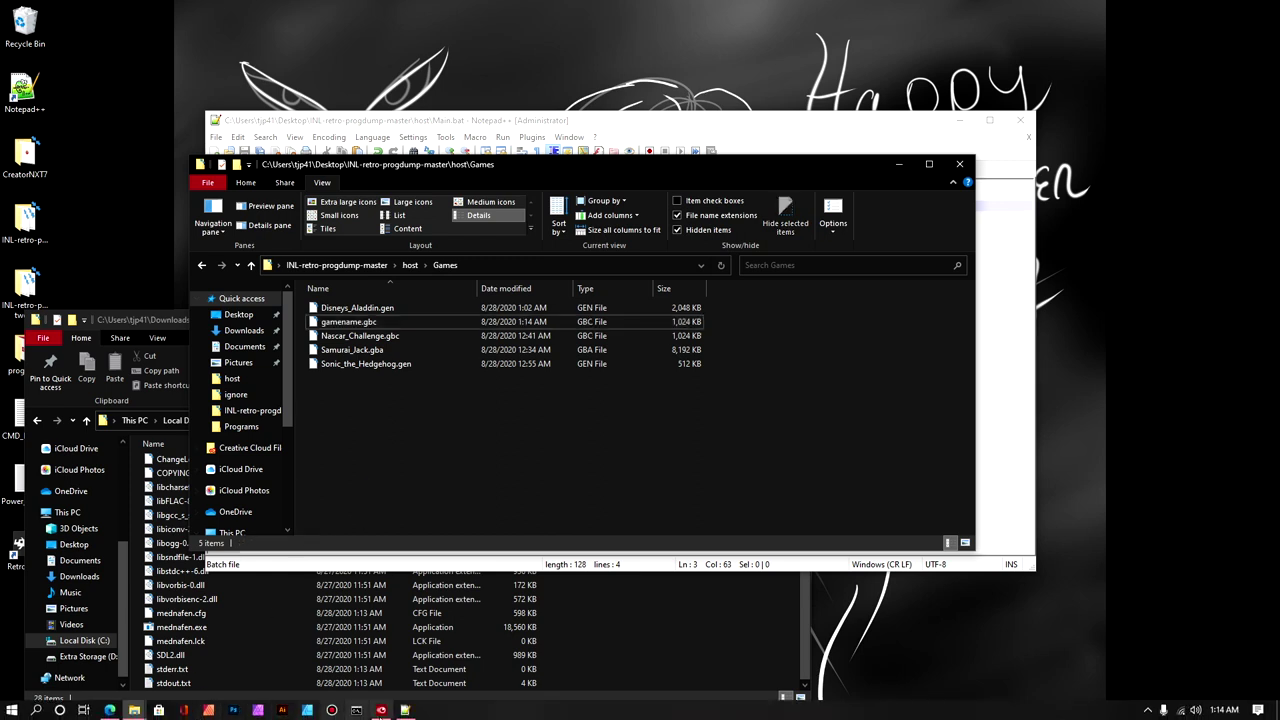
# Step: Try to open the gamename.gbc dump with mednafen.exe, allowing the unverified program to run, and dismiss the error message
pyautogui.click(333, 323)
pyautogui.moveTo(333, 323); pyautogui.dragTo(208, 627)
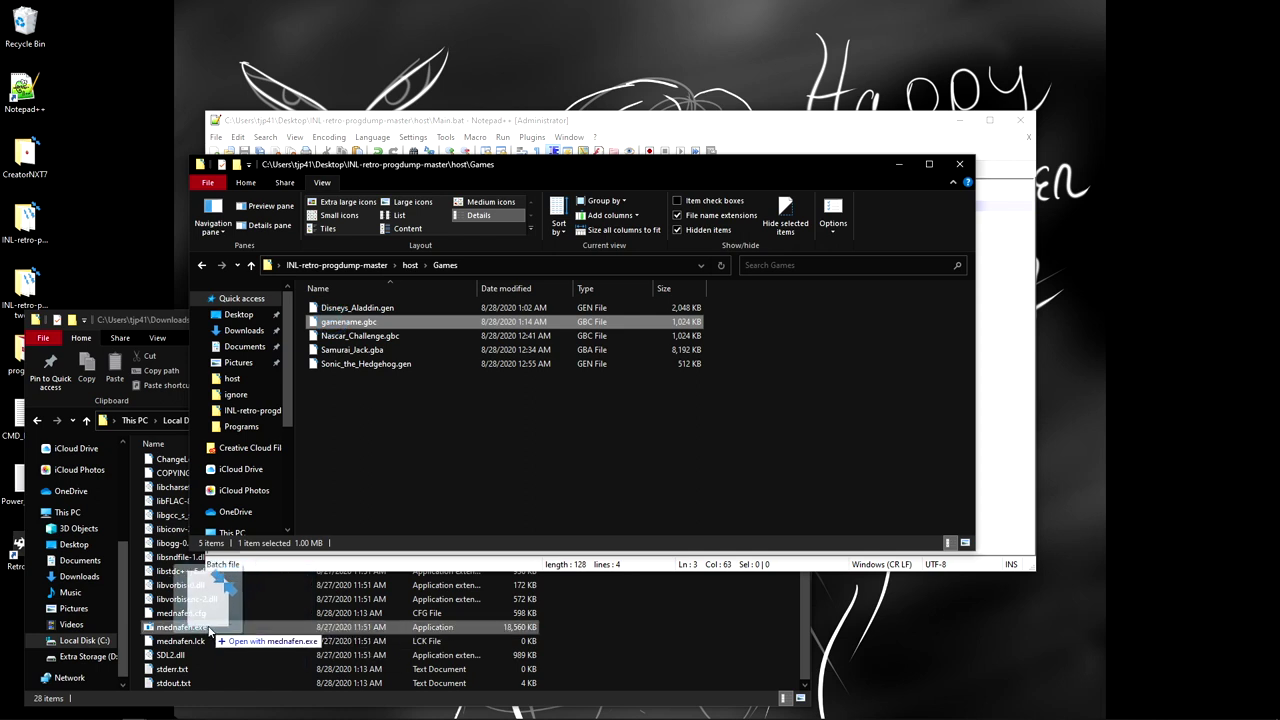
pyautogui.moveTo(208, 627)
pyautogui.mouseDown()
pyautogui.moveTo(221, 627)
pyautogui.moveTo(210, 627)
pyautogui.mouseUp()
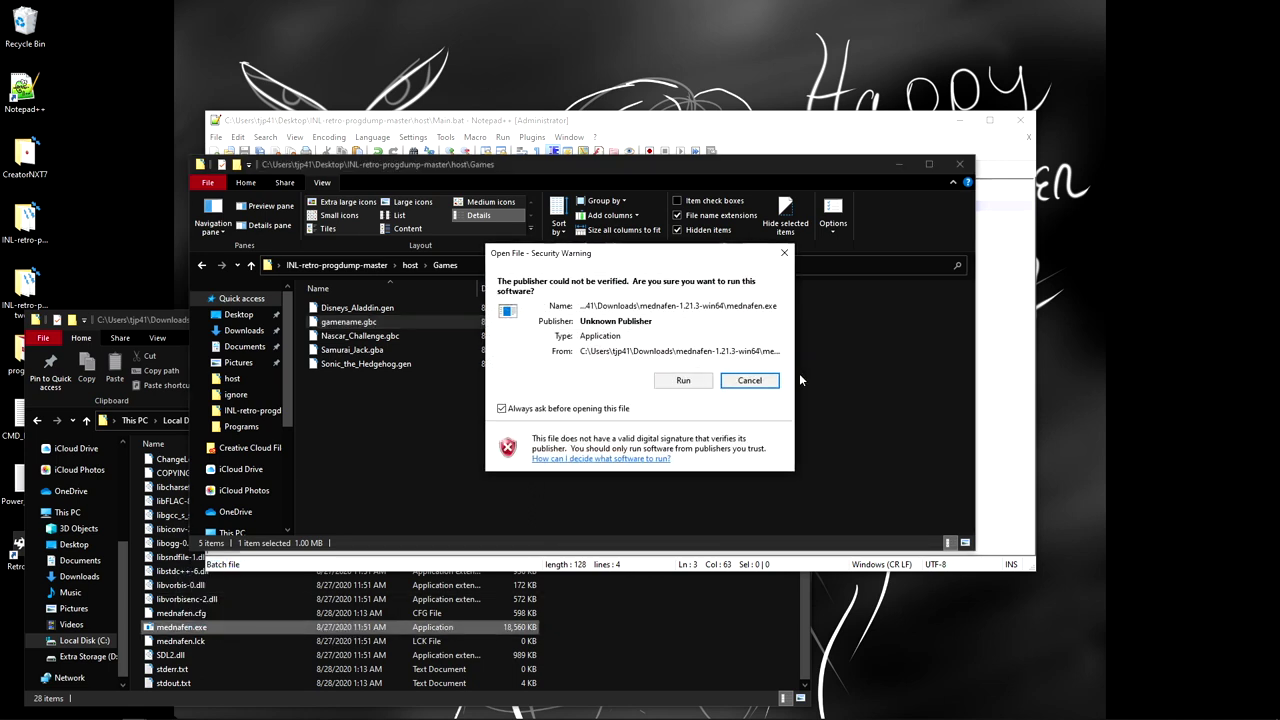
pyautogui.click(680, 381)
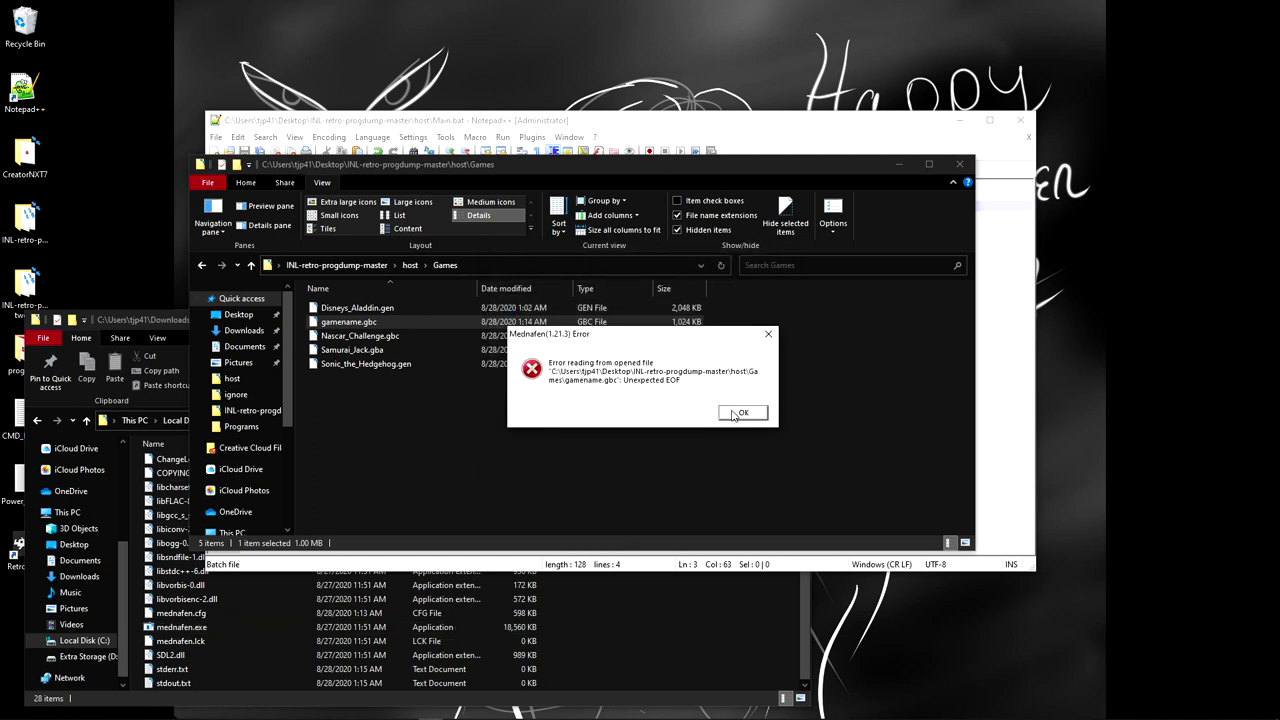
pyautogui.click(733, 414)
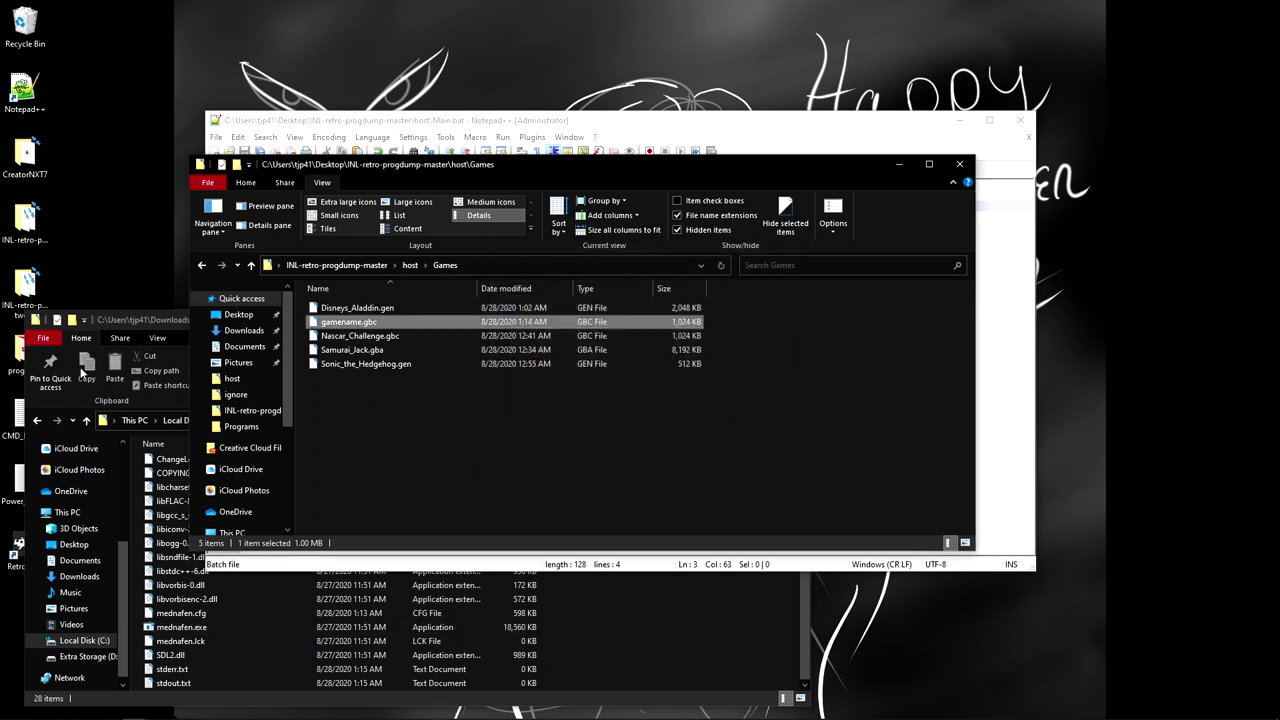
# Step: Open gamename.gbc with VisualBoyAdvance.exe from the VisualBoyAdvance-1.8.0-beta3 folder in Downloads, allow it to run, and enlarge the emulator window
pyautogui.click(146, 314)
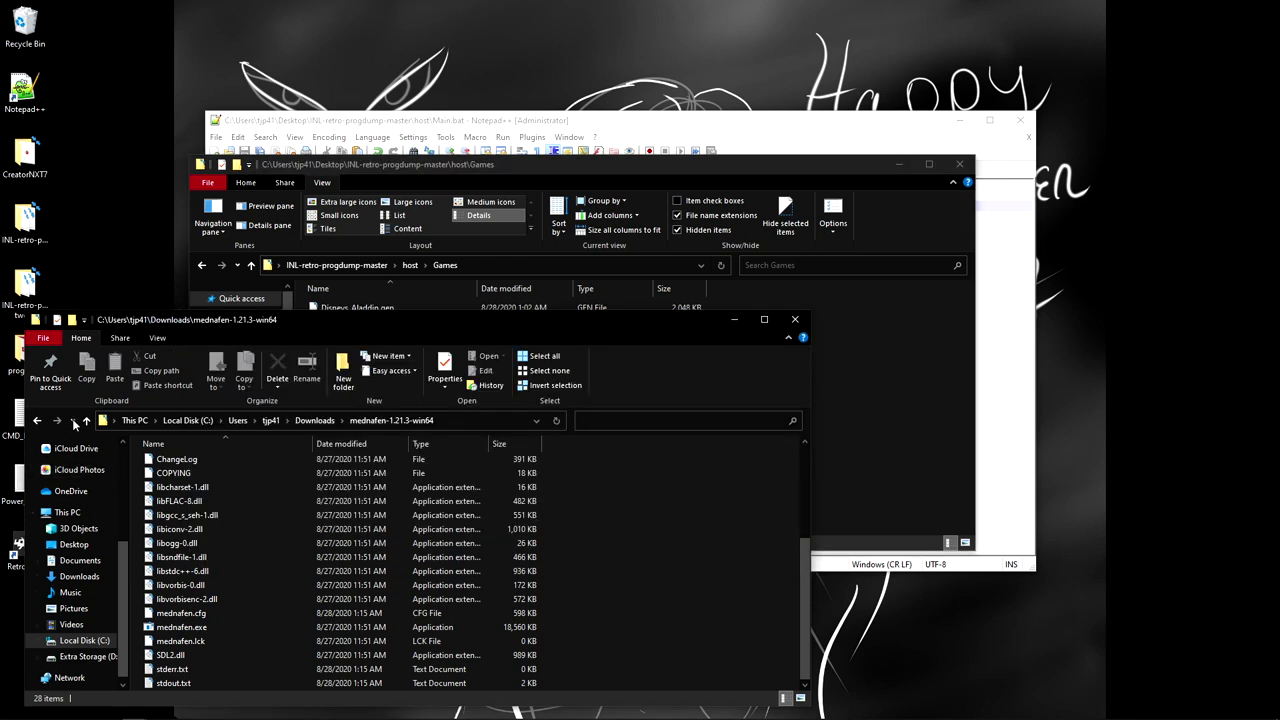
pyautogui.click(37, 421)
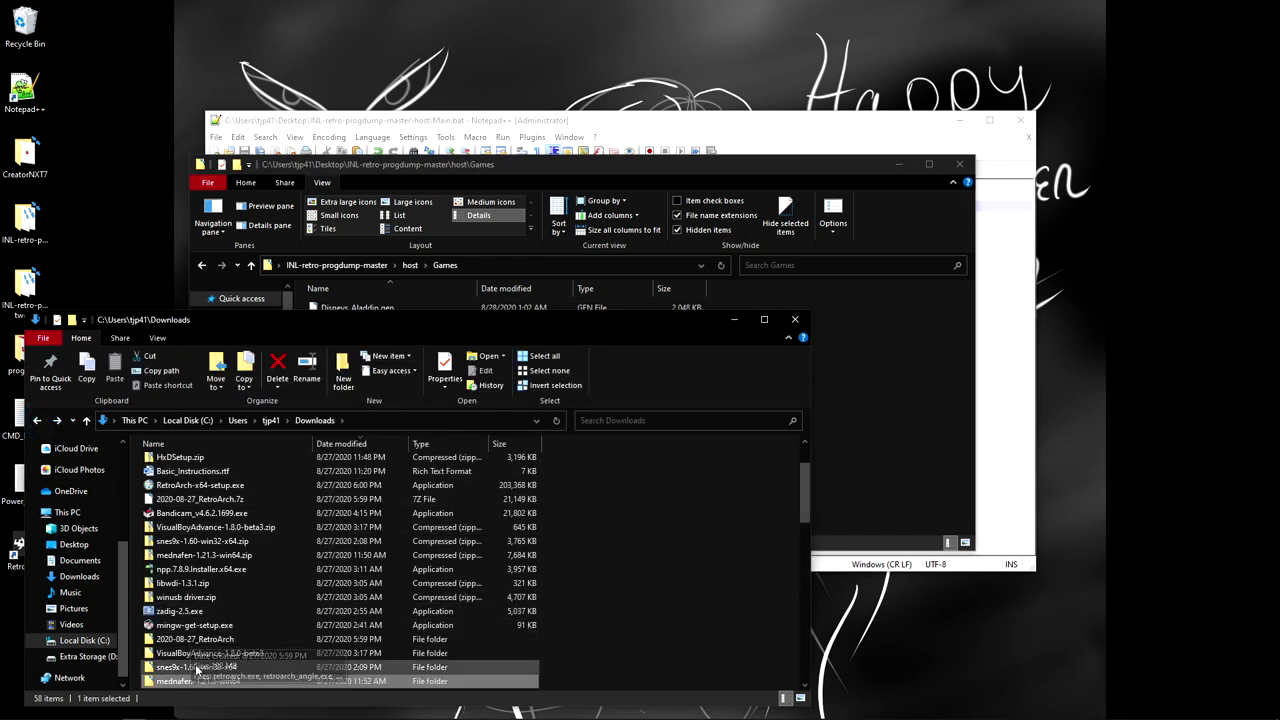
pyautogui.doubleClick(195, 657)
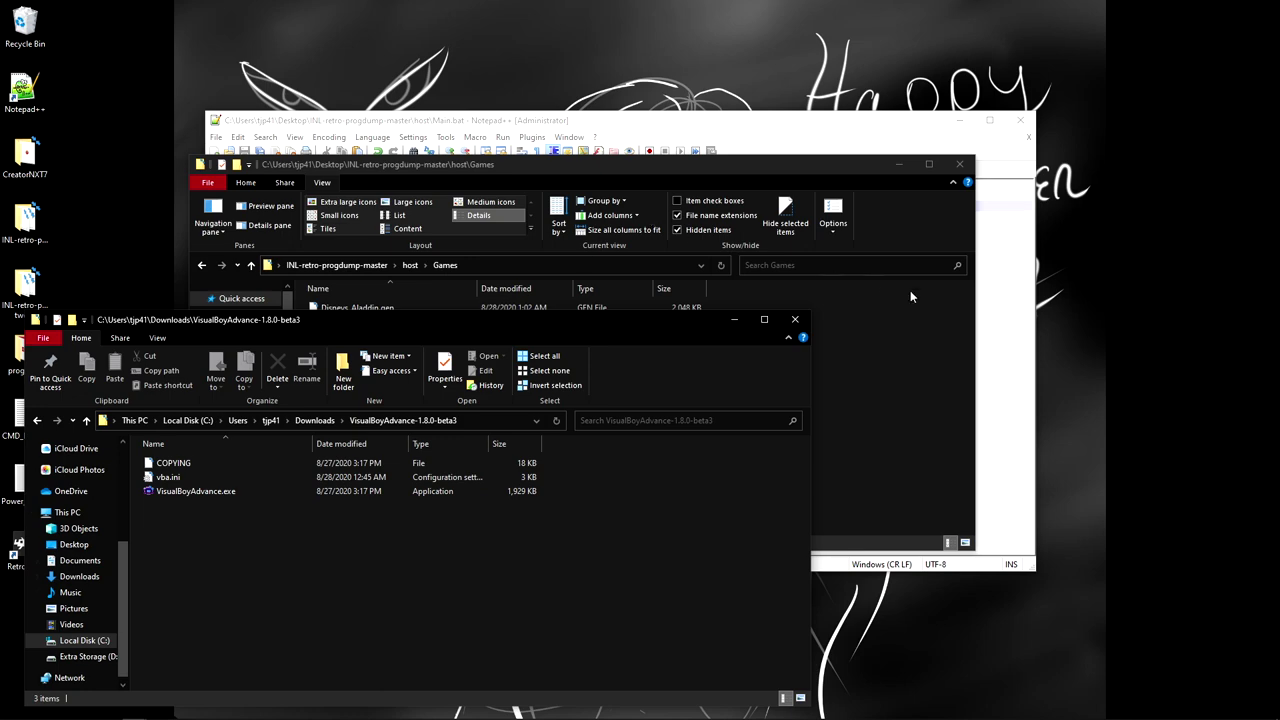
pyautogui.click(919, 333)
pyautogui.moveTo(341, 325); pyautogui.dragTo(160, 495)
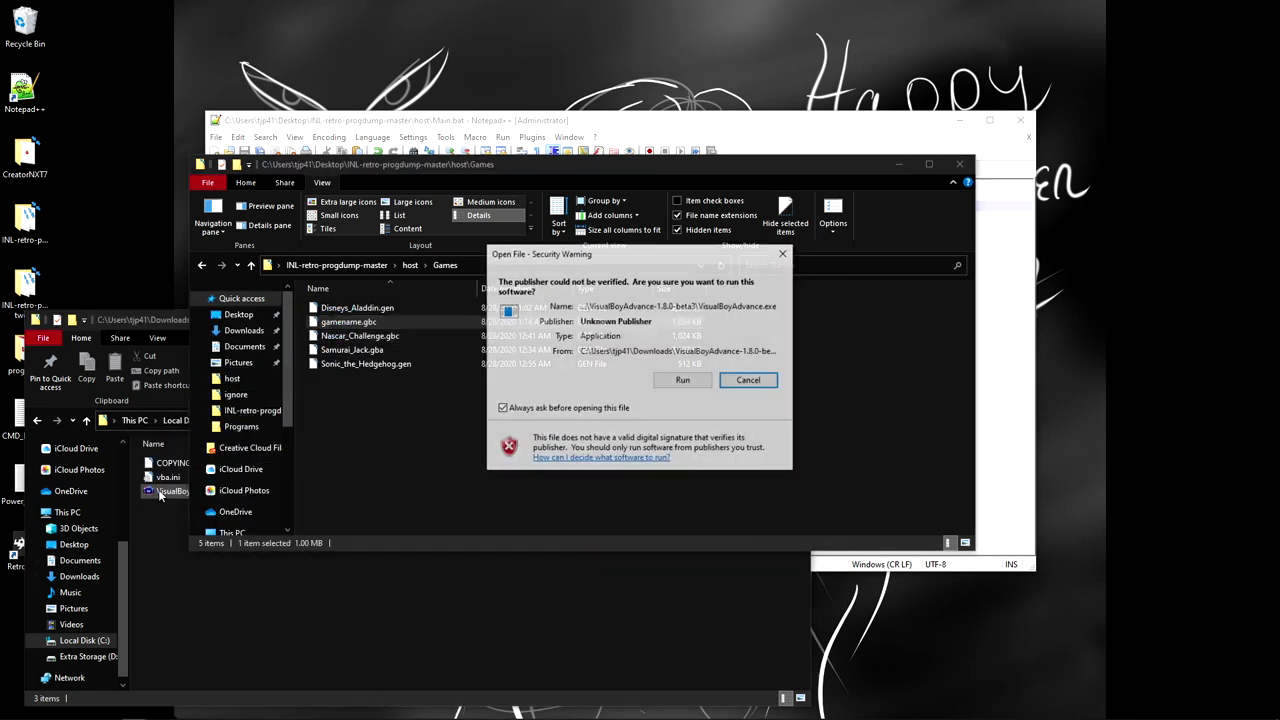
pyautogui.click(672, 381)
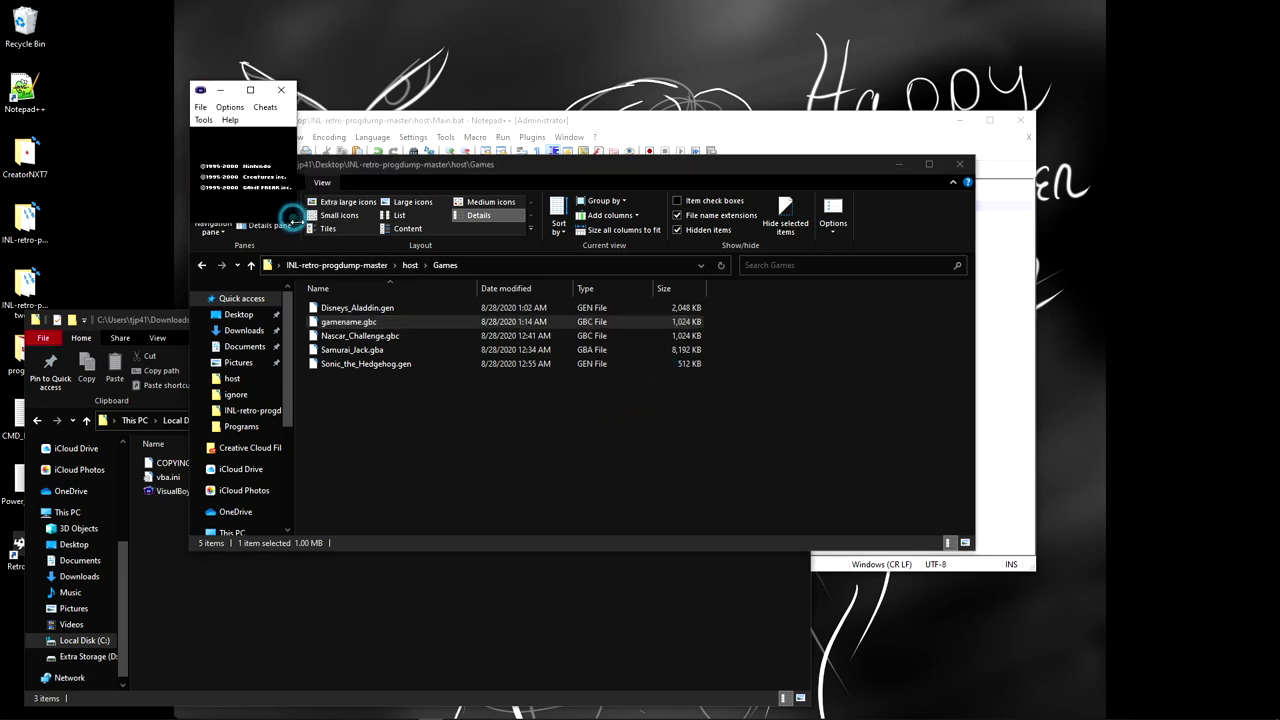
pyautogui.moveTo(295, 226); pyautogui.dragTo(596, 480)
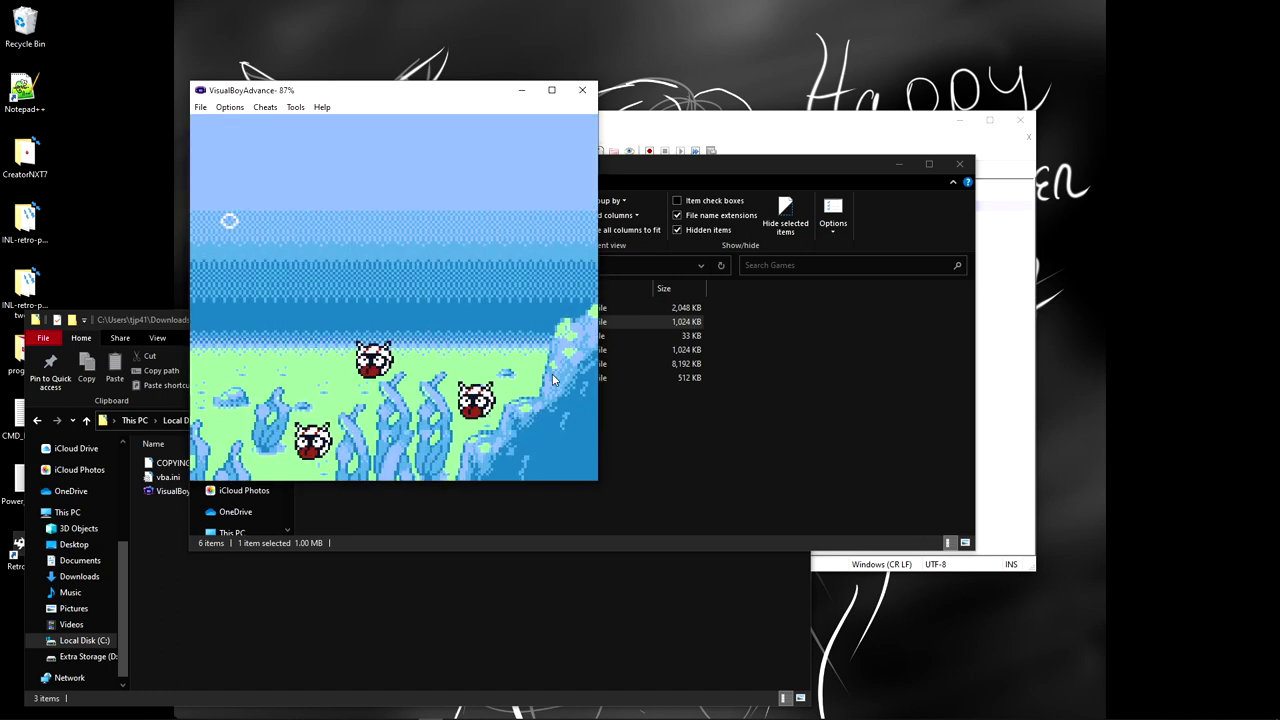
# Step: Test the dump by starting a new game, accepting DAY 10 o'clock and 0 min., and advancing the professor's introduction dialogue
pyautogui.press('Return')
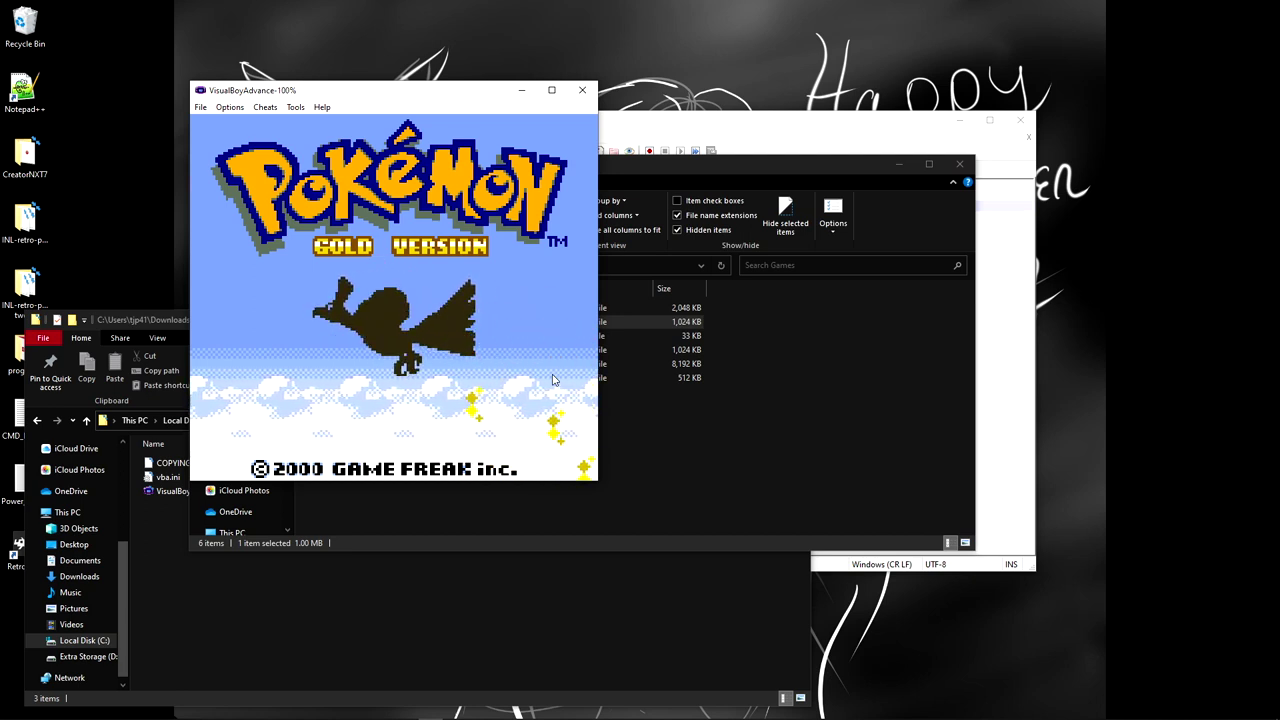
pyautogui.press('Return')
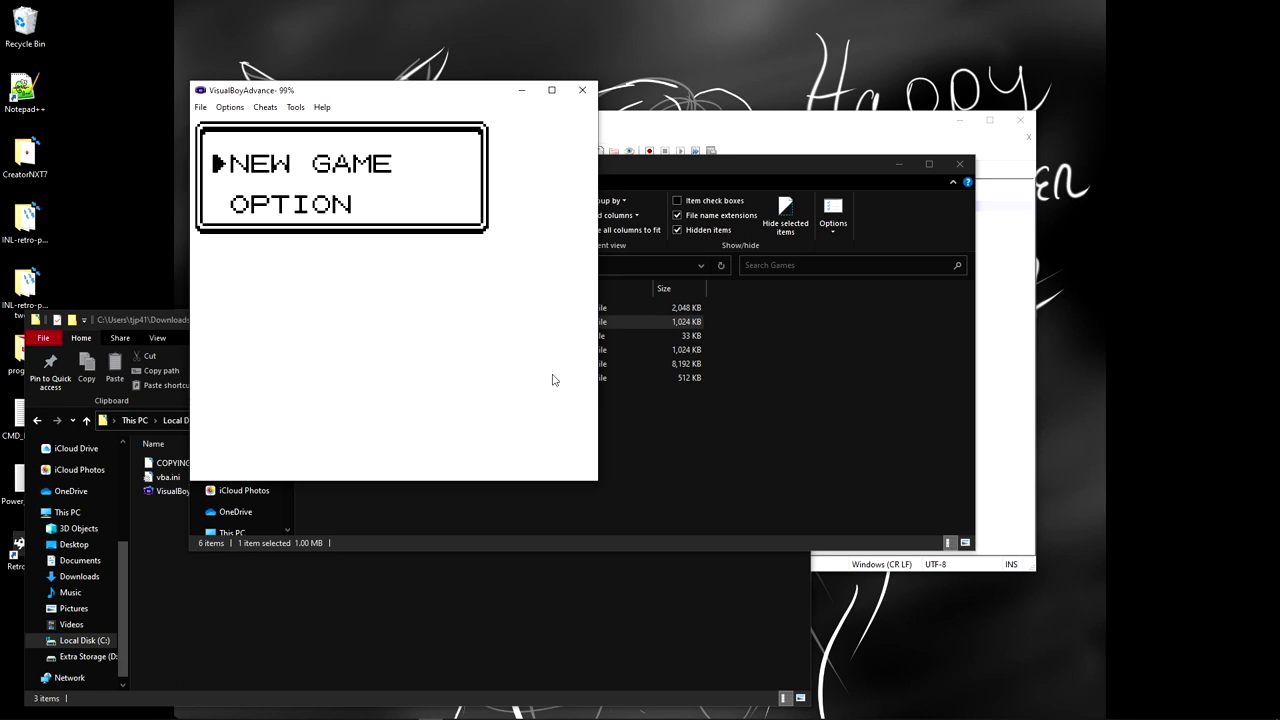
pyautogui.press('z')
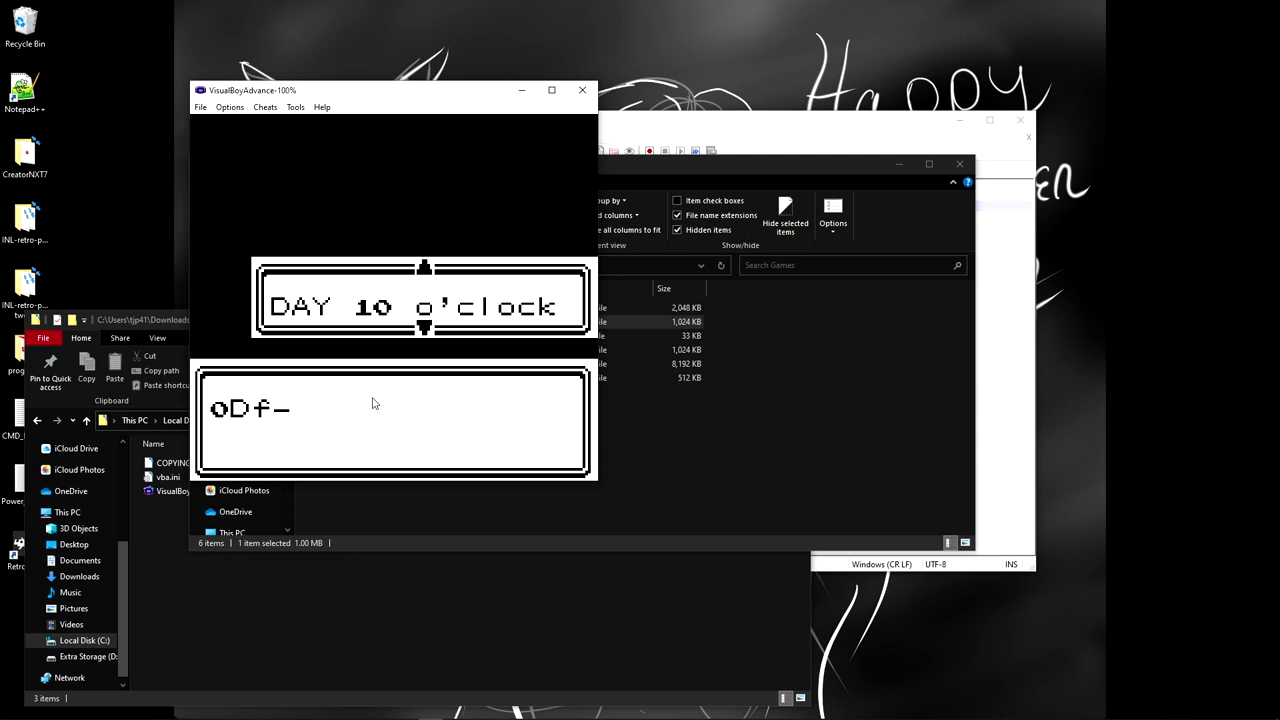
pyautogui.press('z')
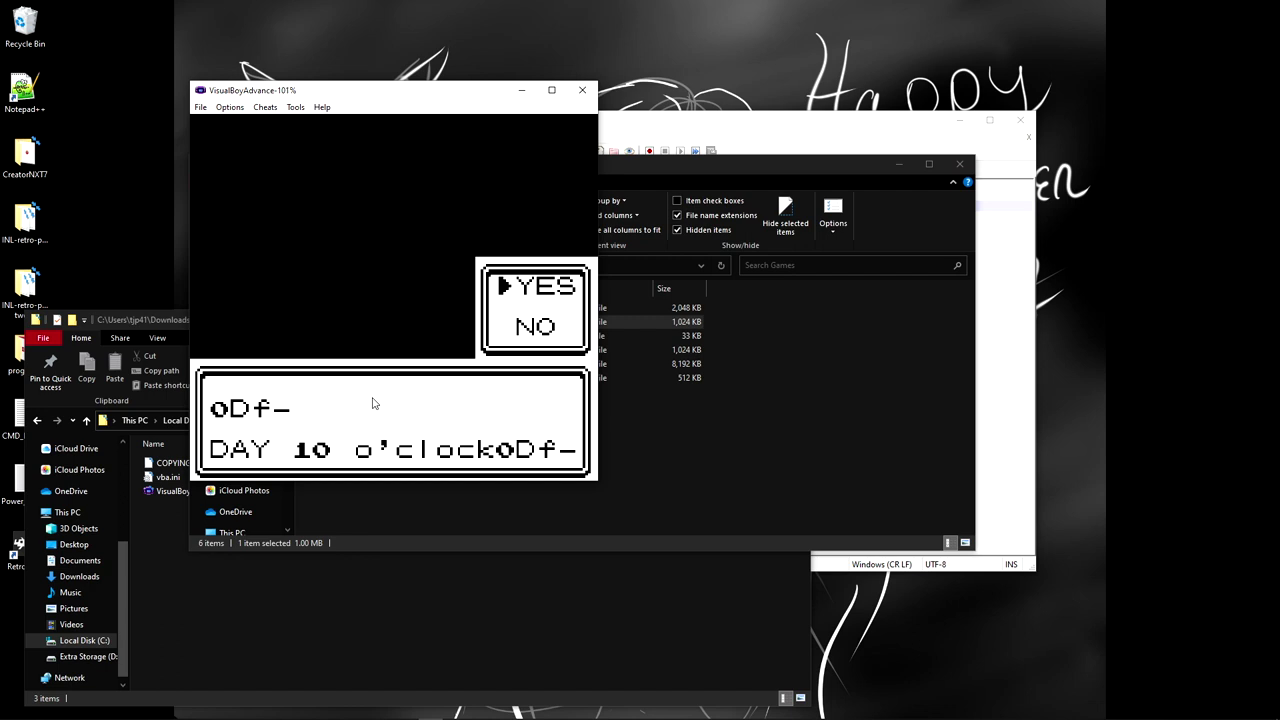
pyautogui.press('z')
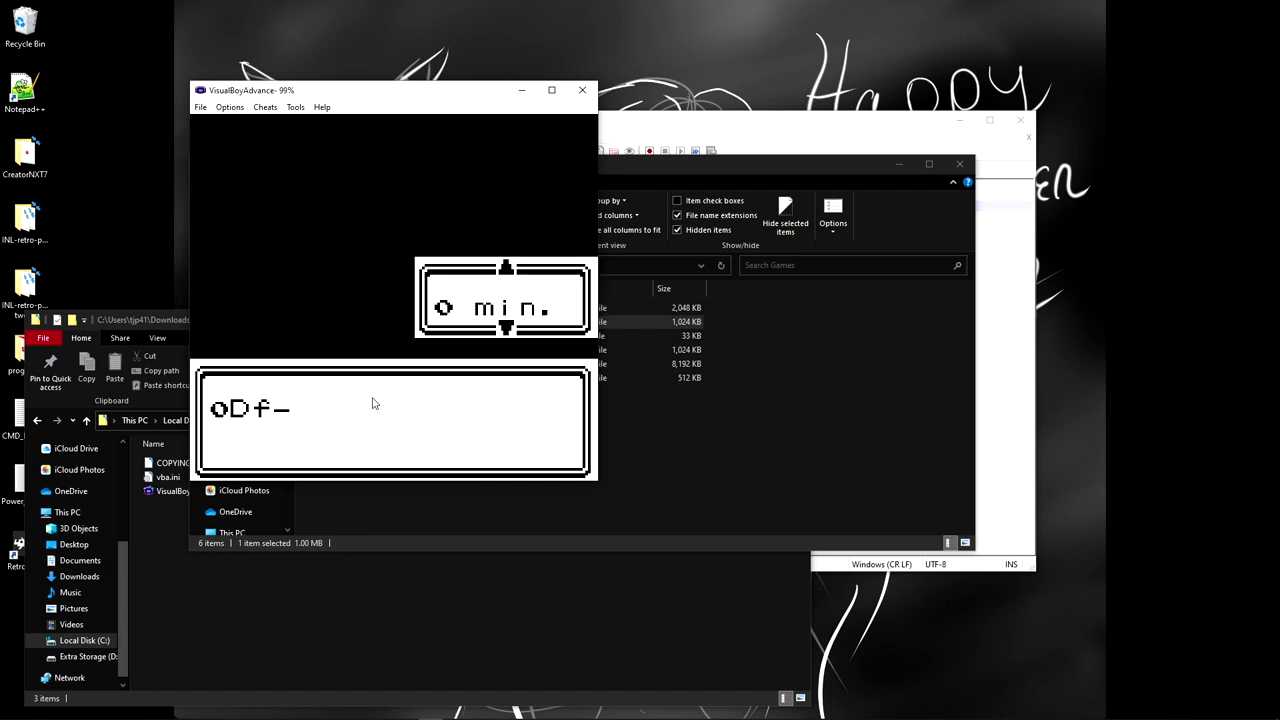
pyautogui.press('z')
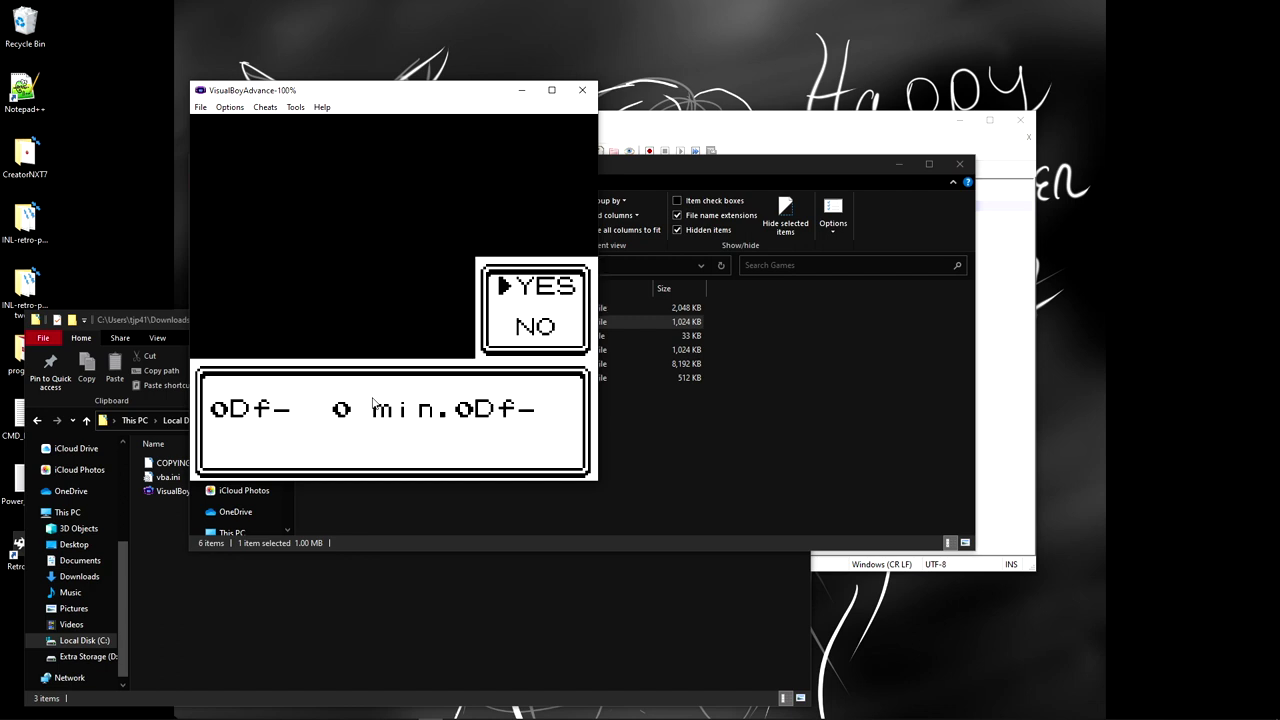
pyautogui.press('z')
pyautogui.press('z')
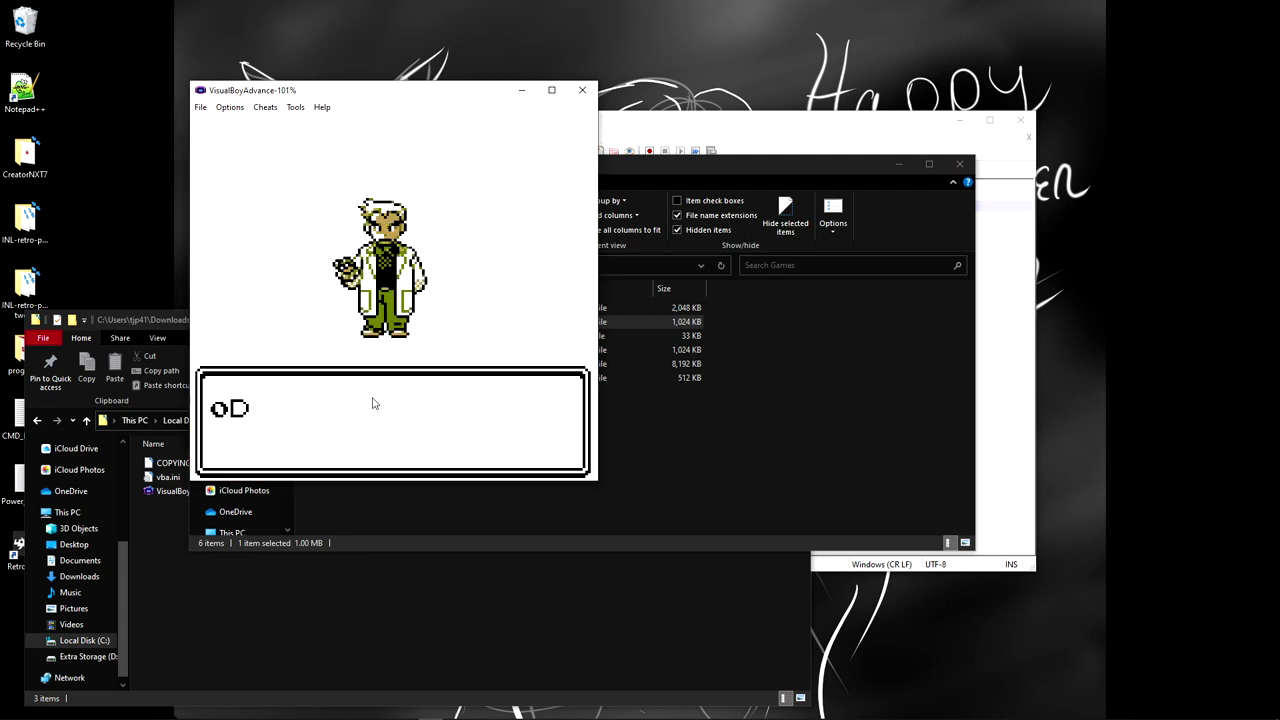
pyautogui.press('z')
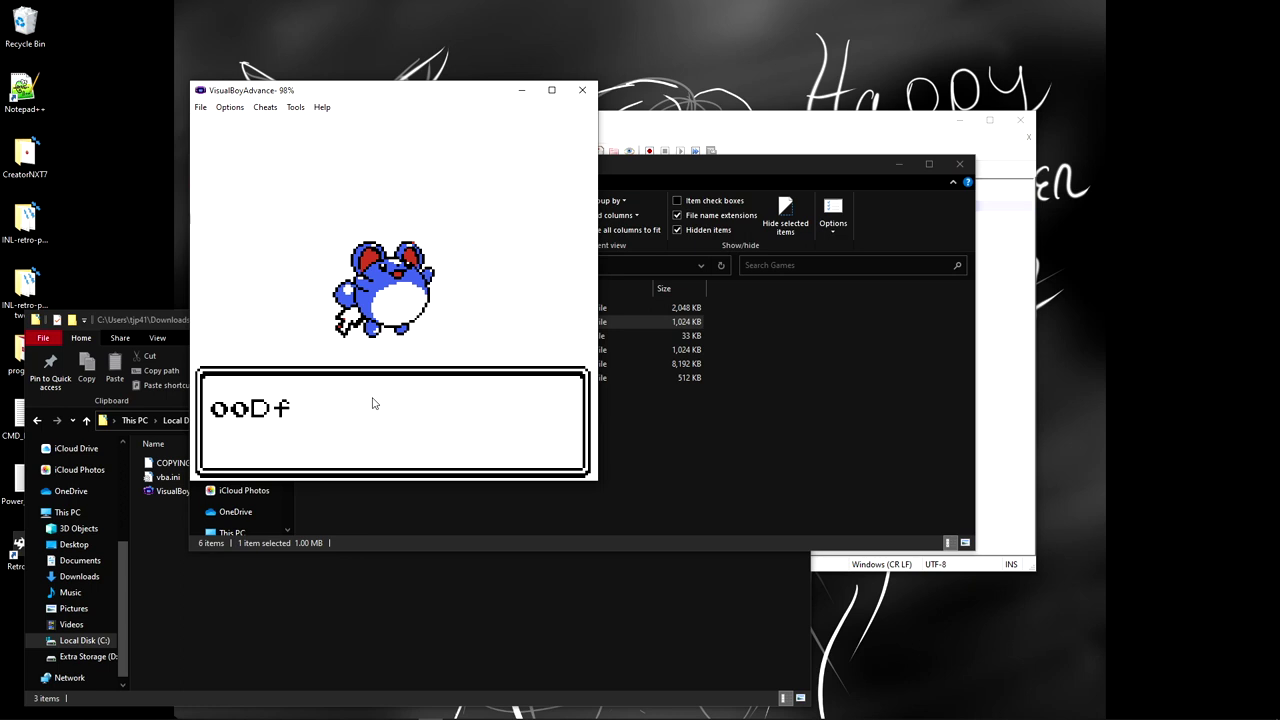
# Step: Advance through the professor's introduction and choose a preset player name in the running game
pyautogui.press('z')
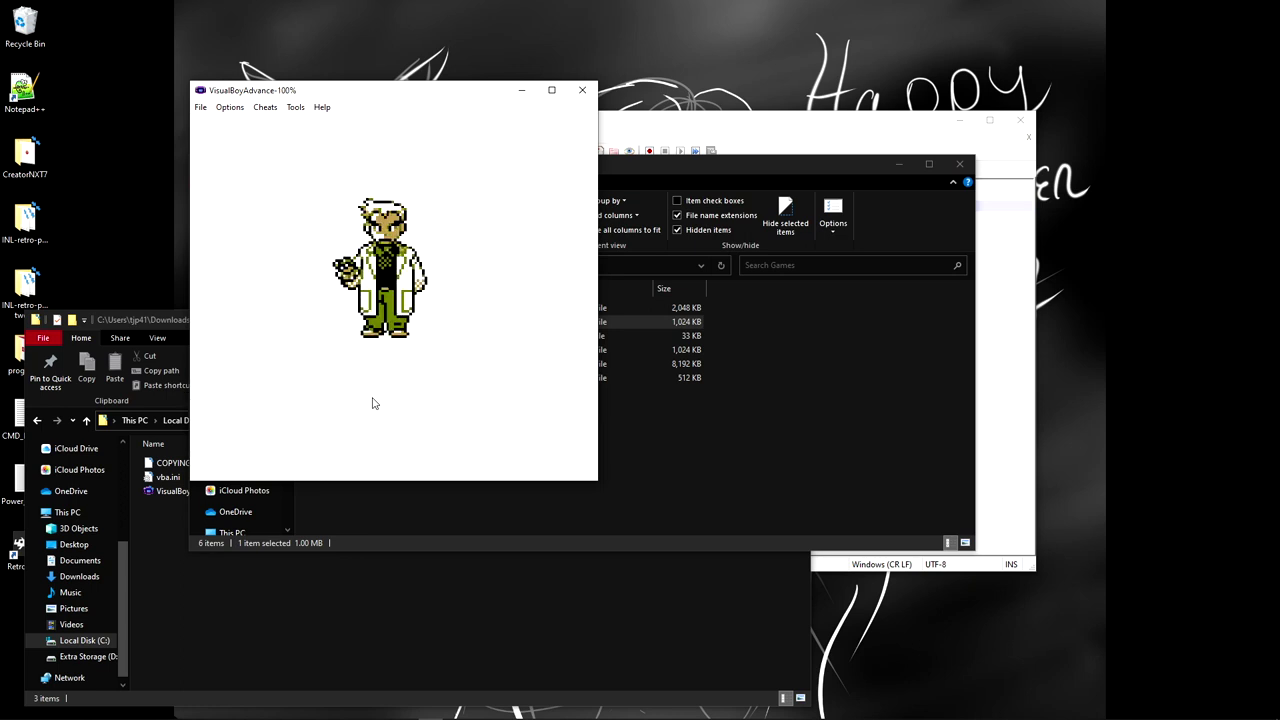
pyautogui.press('z')
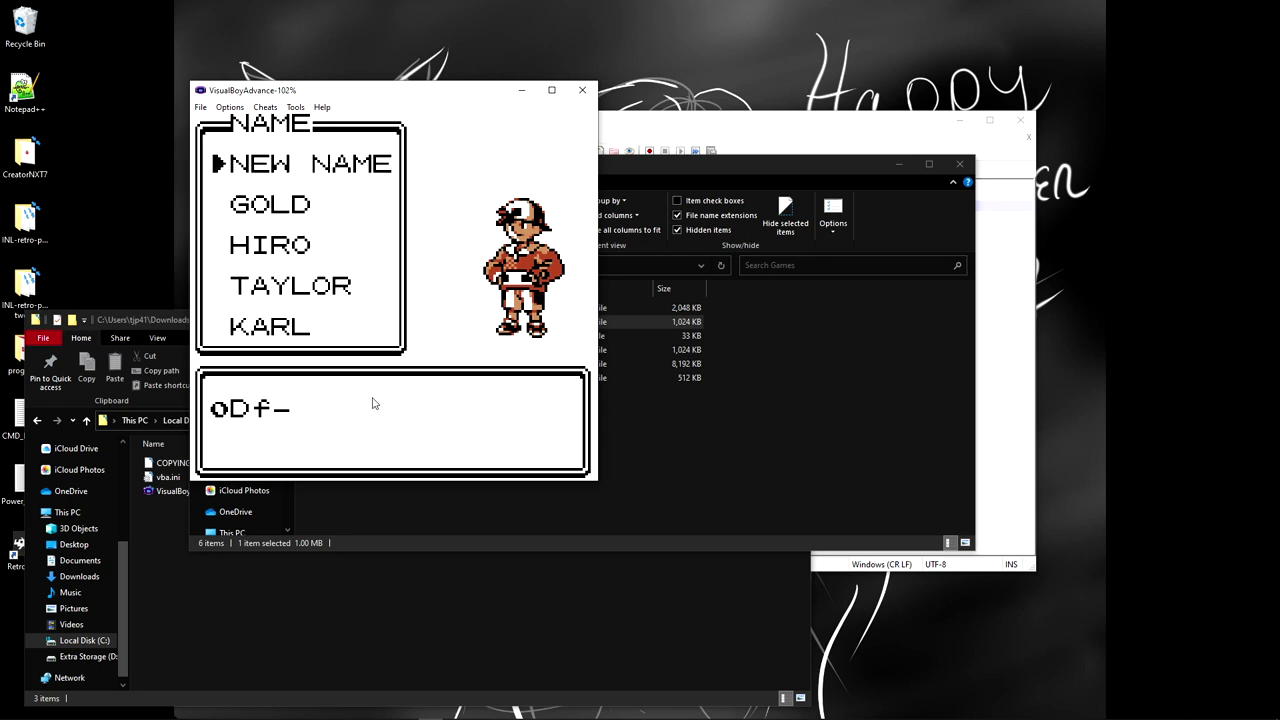
pyautogui.press('Down')
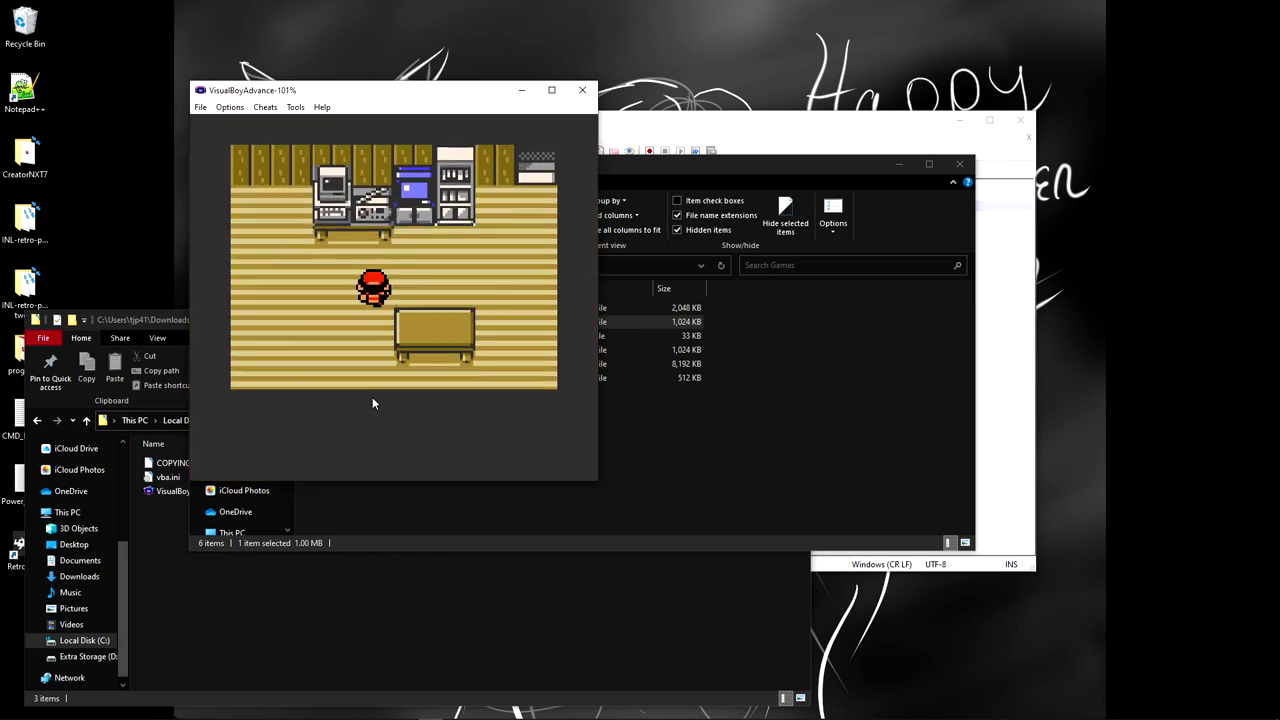
# Step: Walk the character around the bedroom and onto the stairs to test the dumped game, and close the emulator
pyautogui.press('Right')
pyautogui.press('Right')
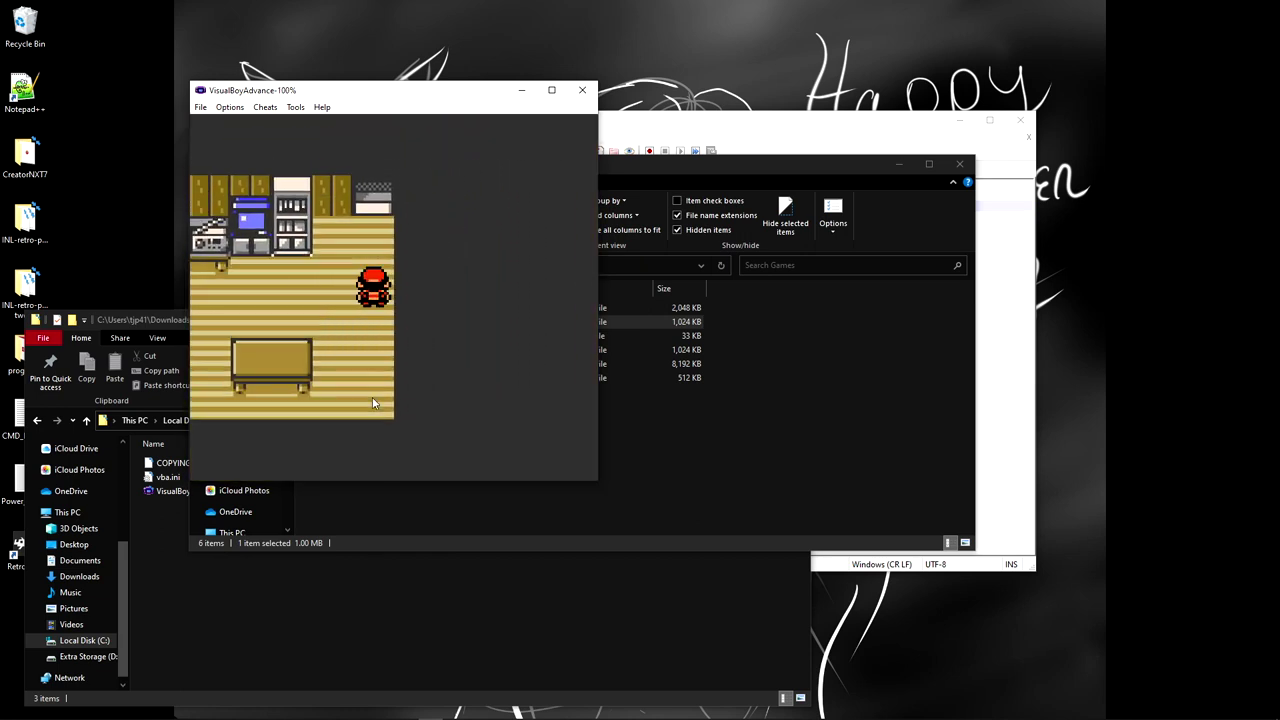
pyautogui.press('Up')
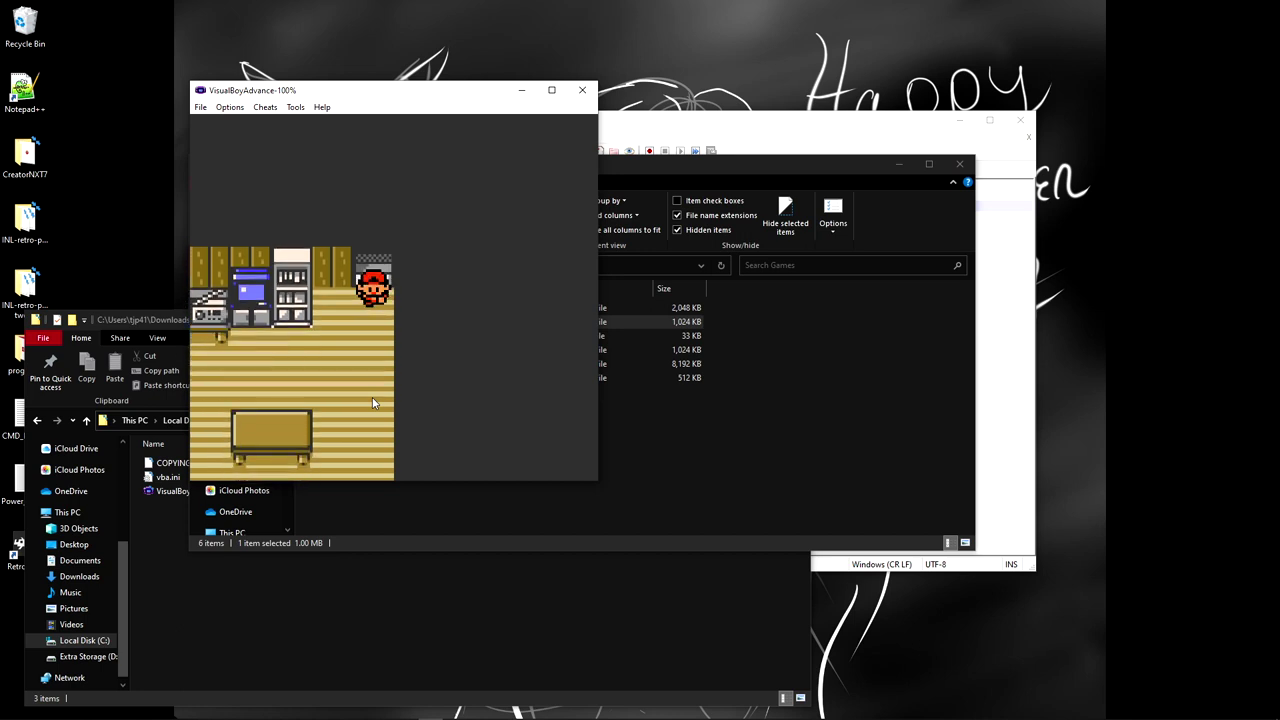
pyautogui.press('Down')
pyautogui.press('Down')
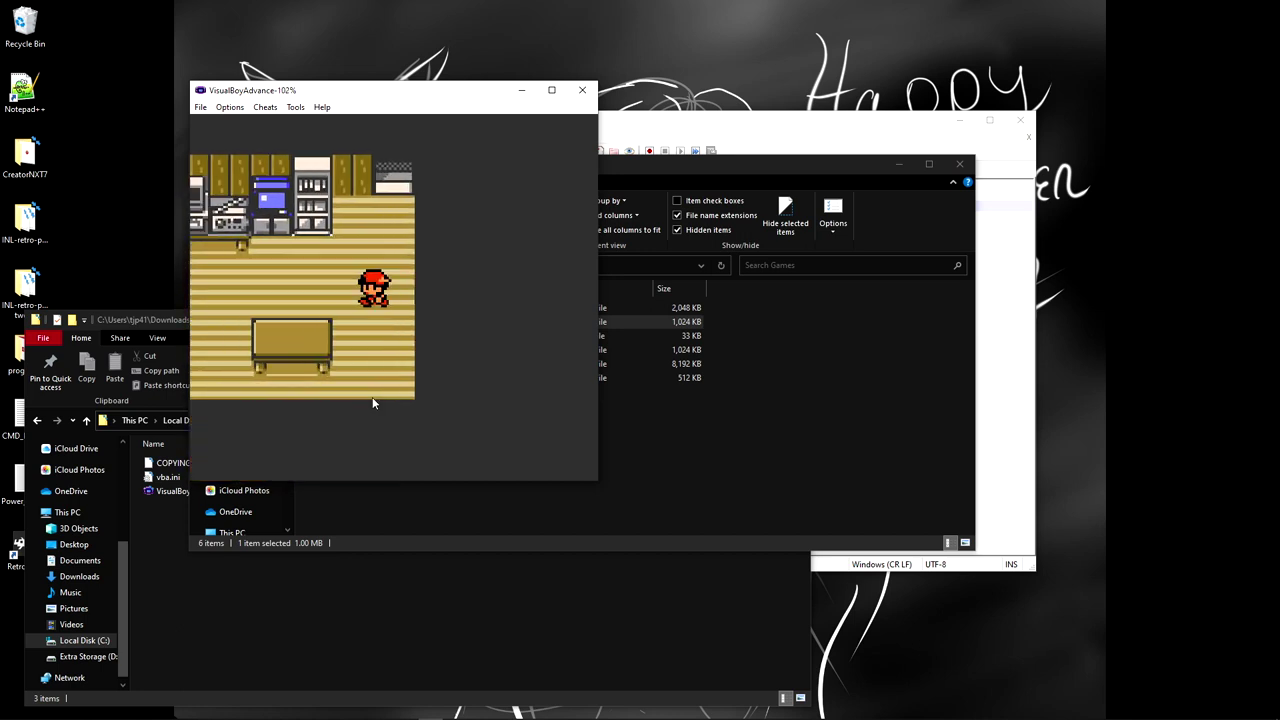
pyautogui.press('Left')
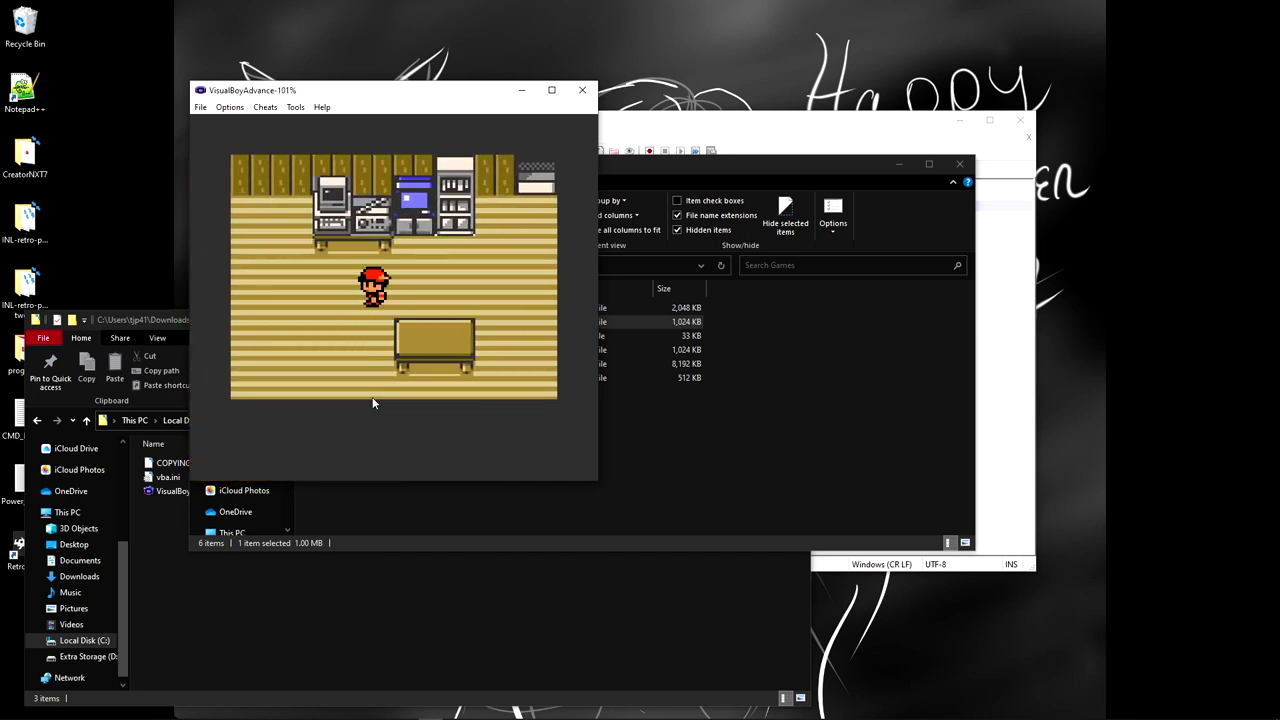
pyautogui.press('Left')
pyautogui.press('Down')
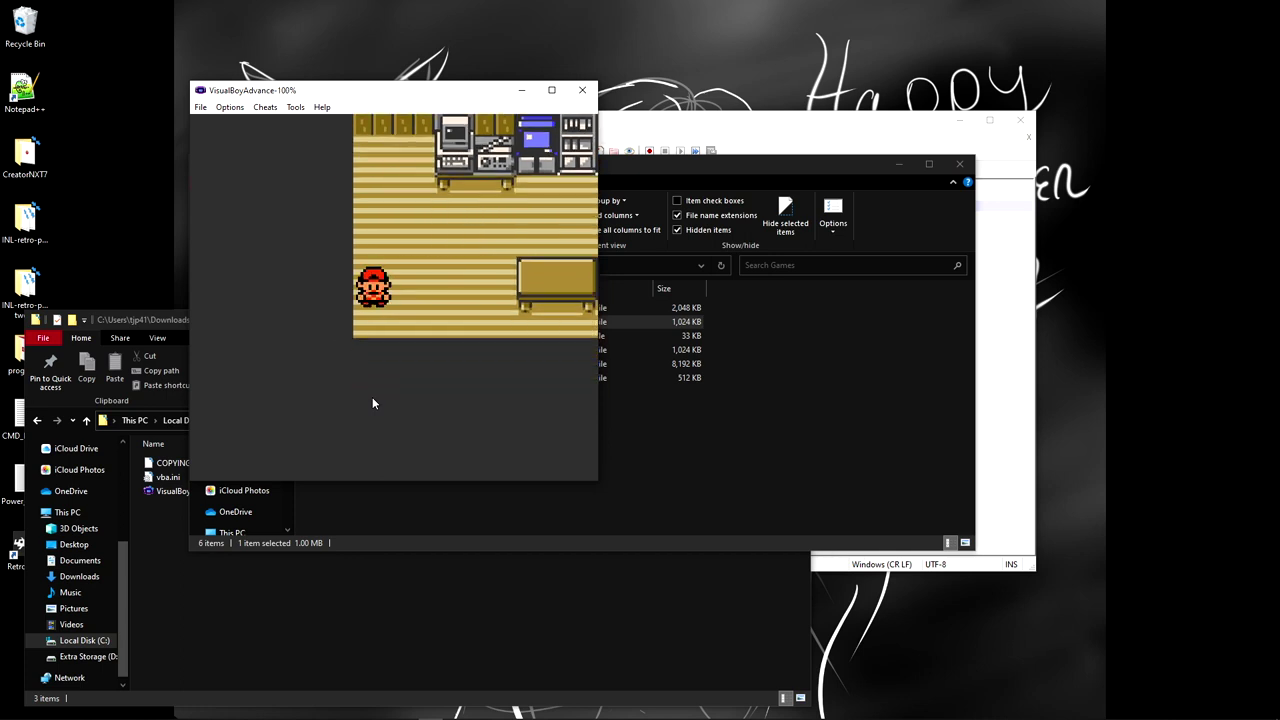
pyautogui.press('Right')
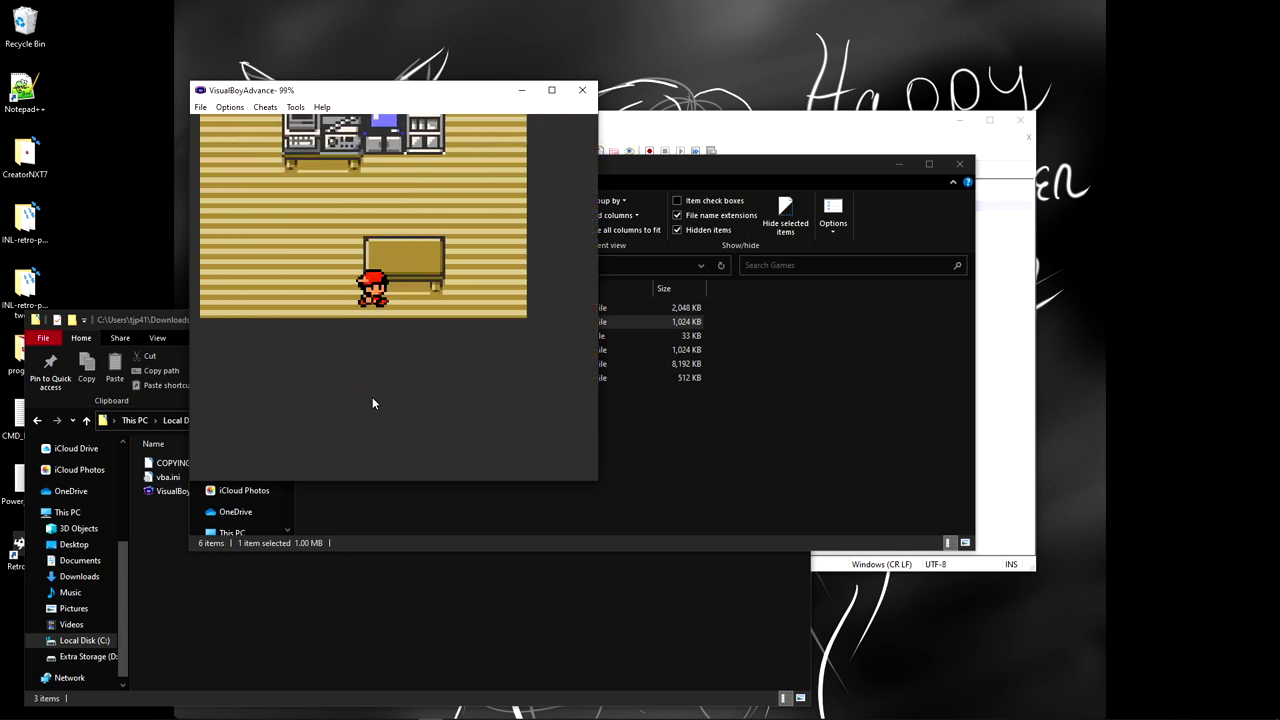
pyautogui.press('Right')
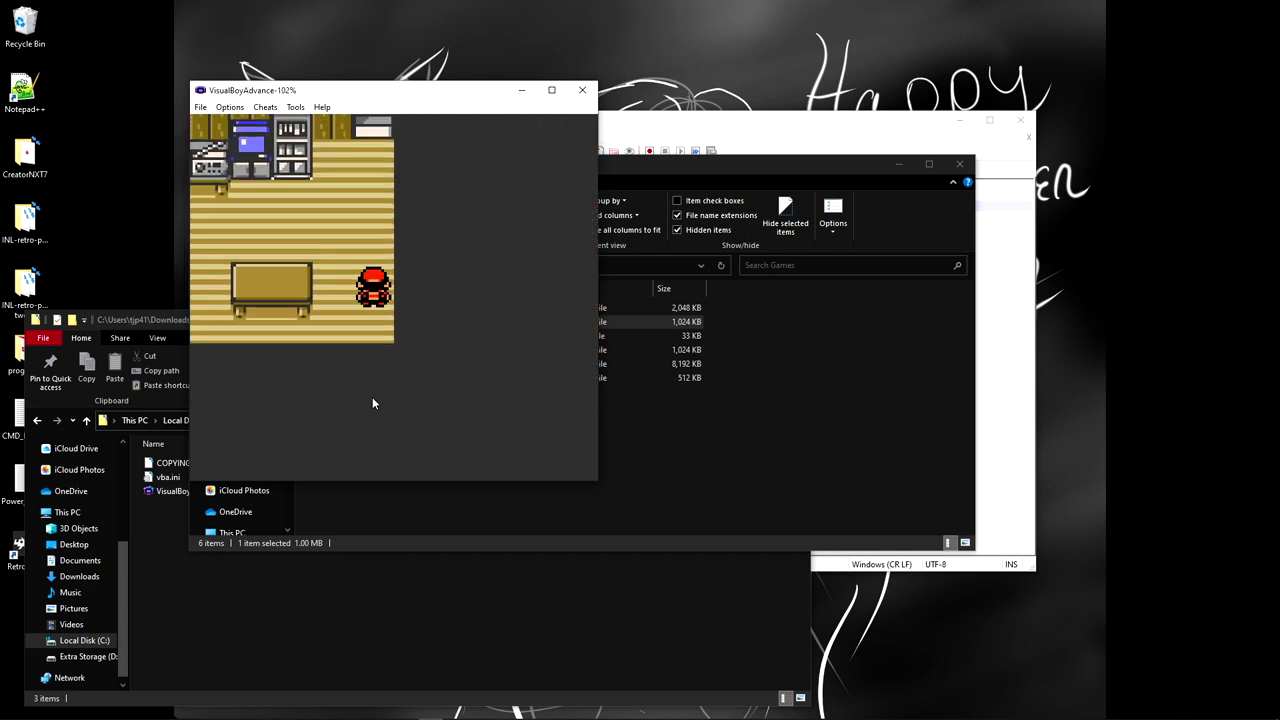
pyautogui.press('Up')
pyautogui.press('Left')
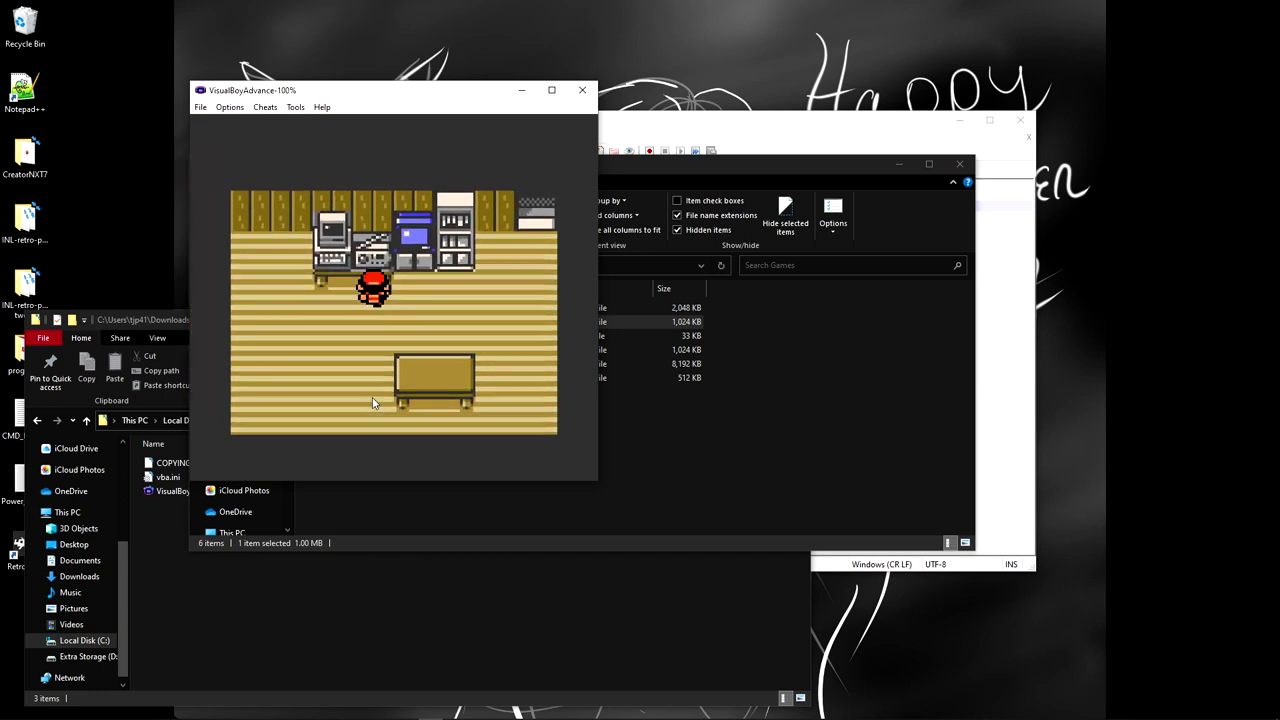
pyautogui.press('Left')
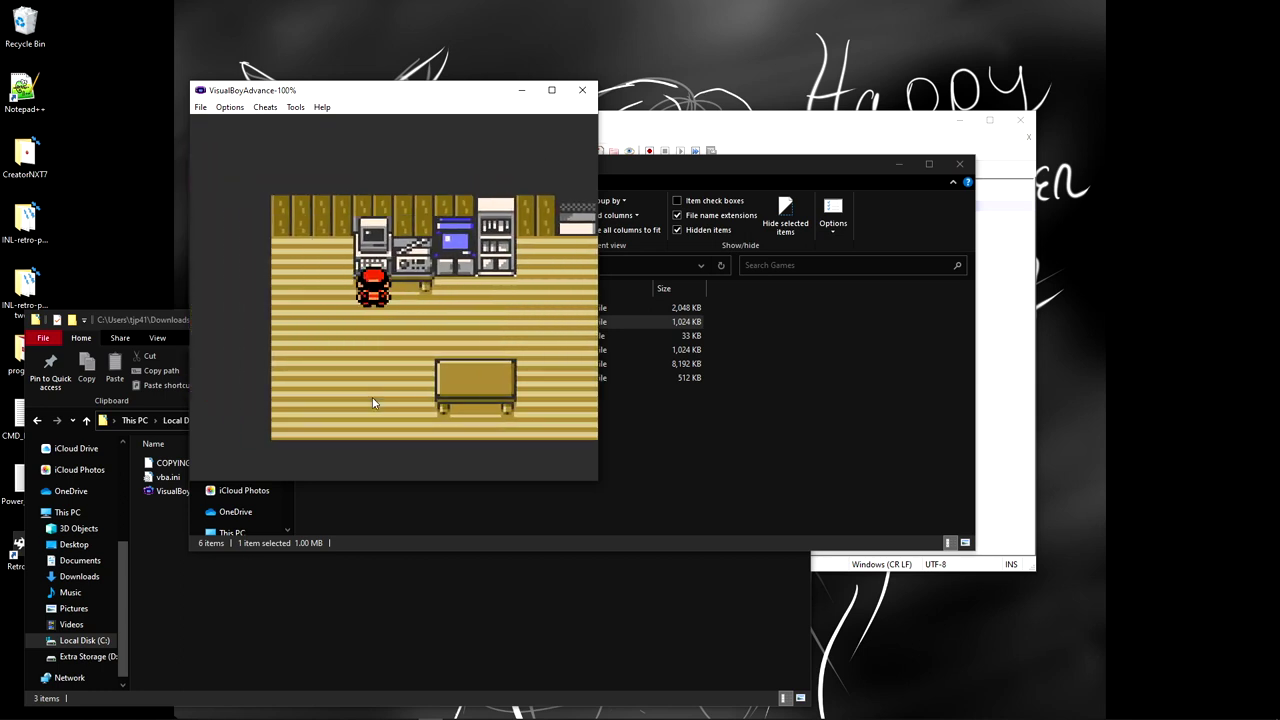
pyautogui.press('Right')
pyautogui.press('Right')
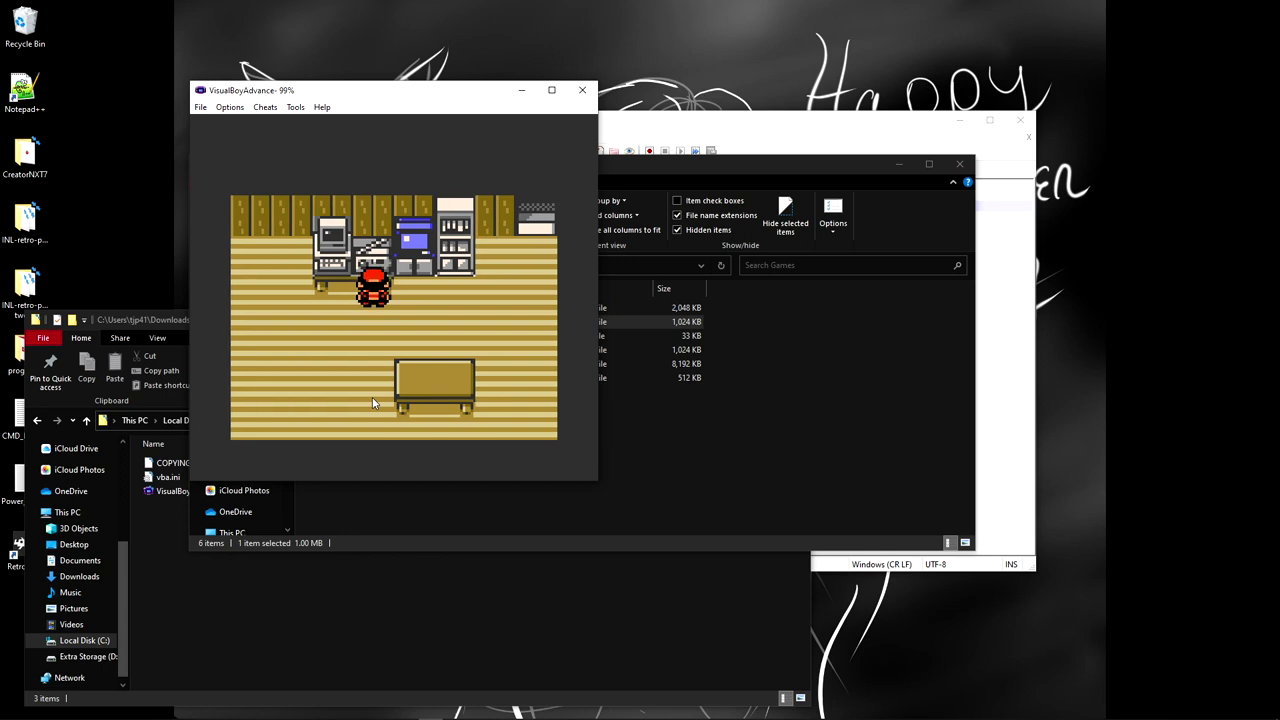
pyautogui.press('Right')
pyautogui.press('Right')
pyautogui.press('Right')
pyautogui.press('Right')
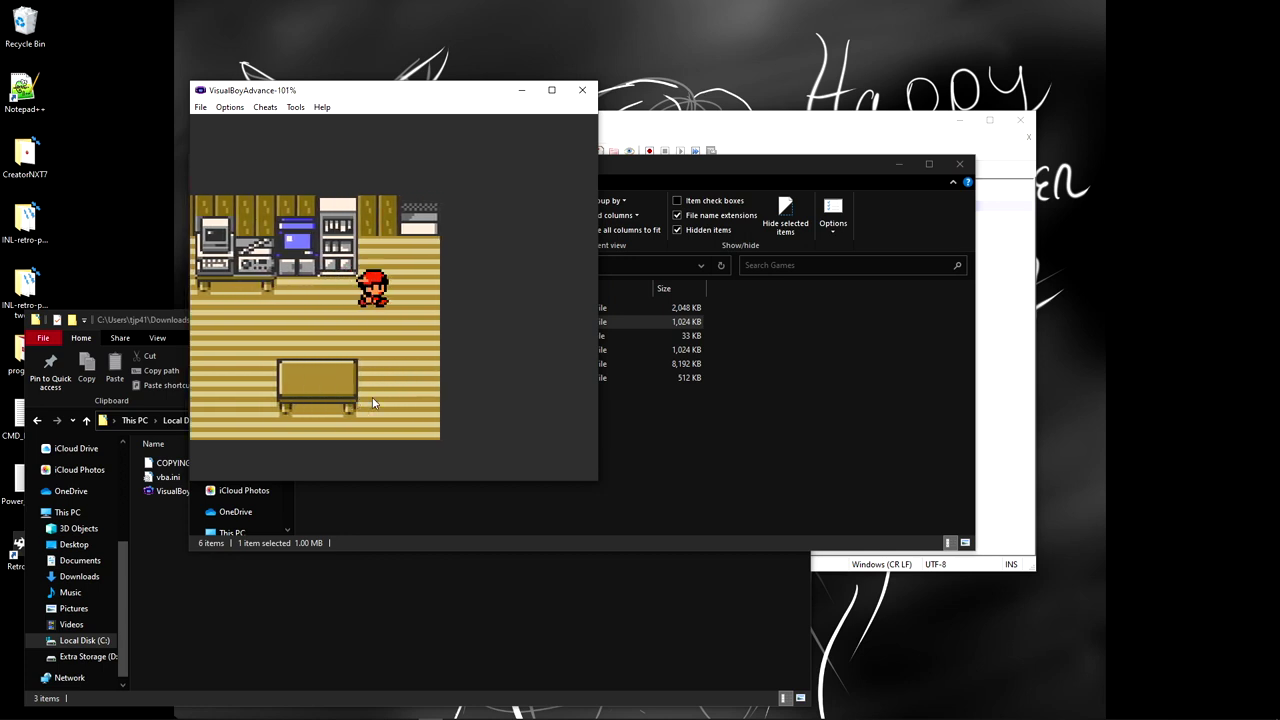
pyautogui.press('Up')
pyautogui.press('Down')
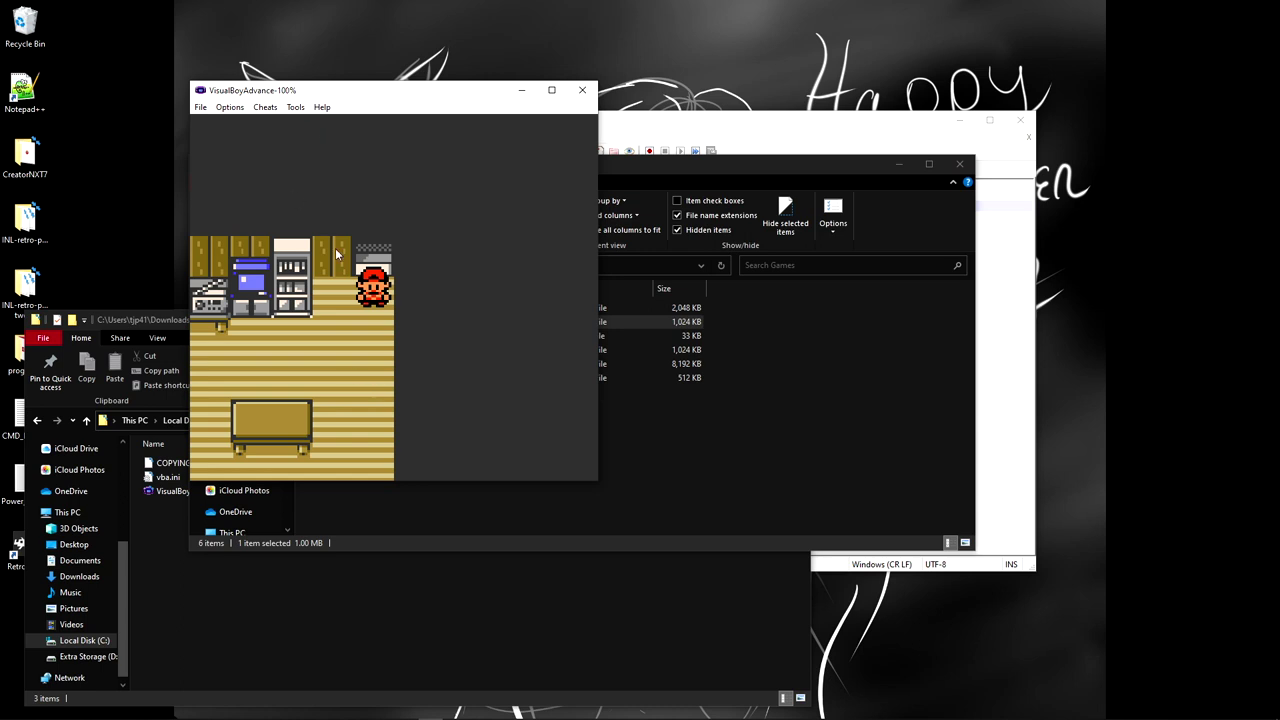
pyautogui.click(581, 91)
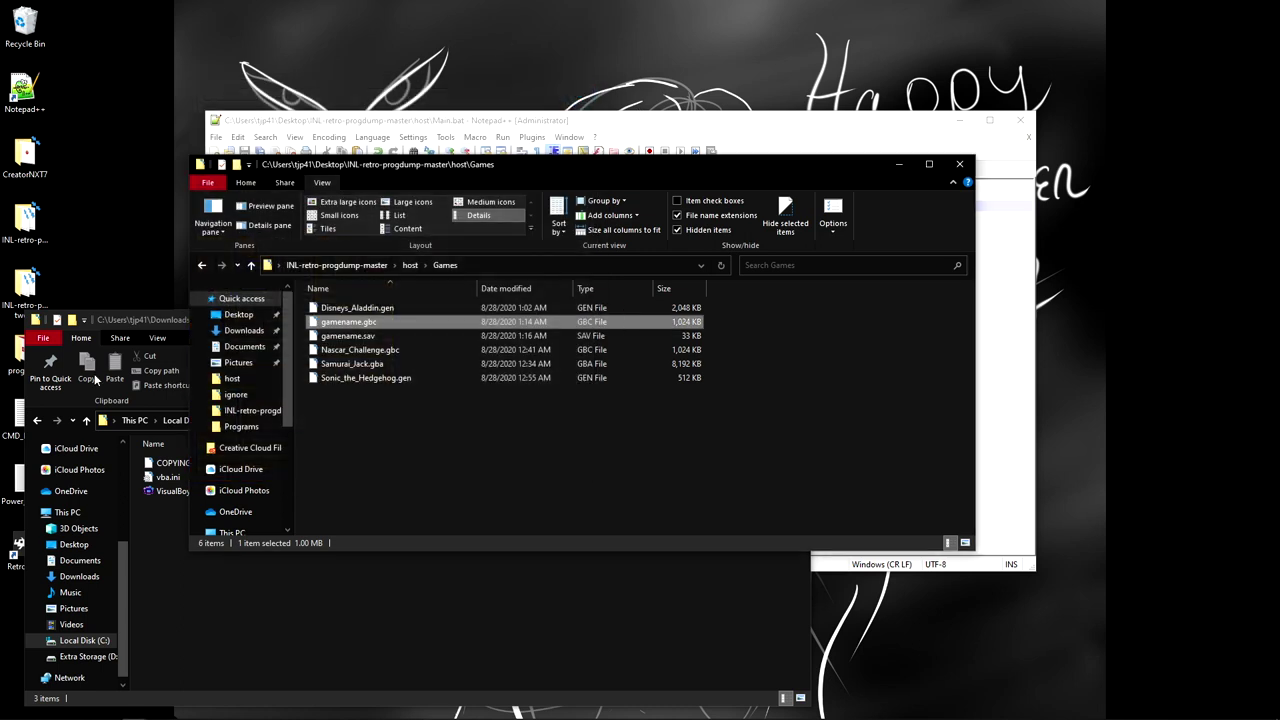
# Step: Set the -k ROM size value in the inlretro.exe line of Main.bat to 2048 and save the file
pyautogui.click(605, 135)
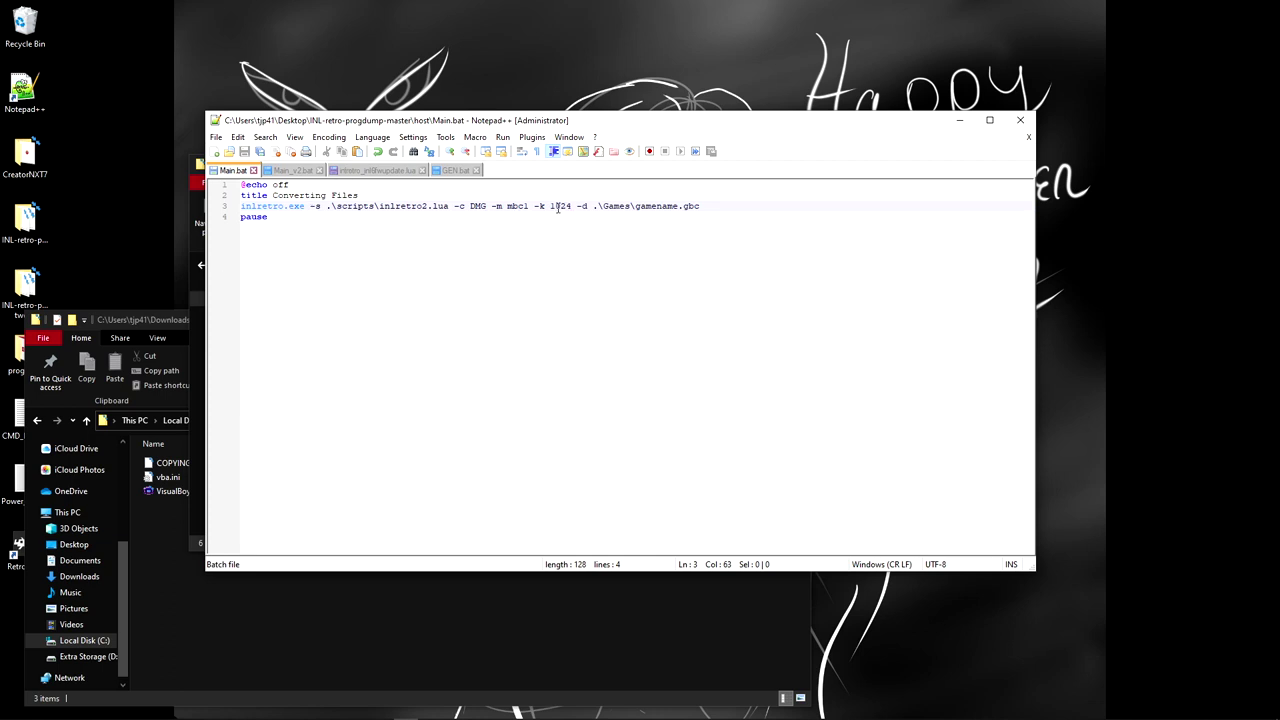
pyautogui.moveTo(551, 206); pyautogui.dragTo(573, 207)
pyautogui.write('2048')
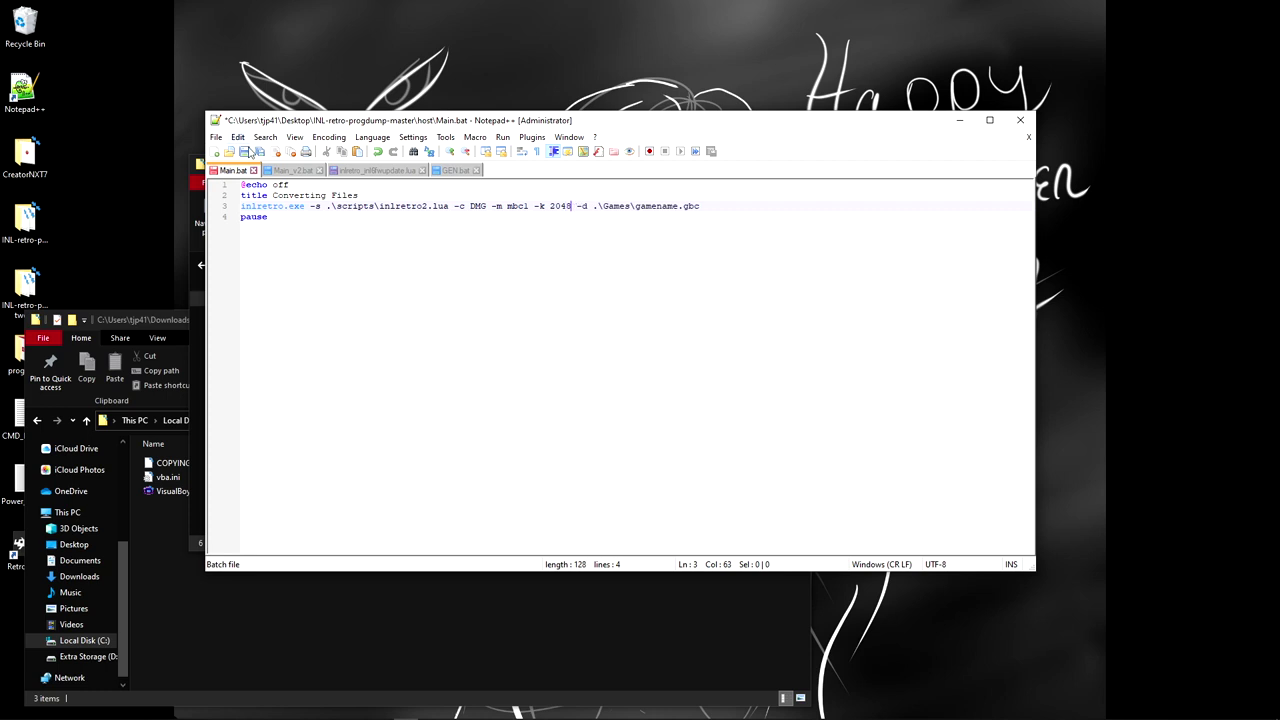
pyautogui.click(247, 151)
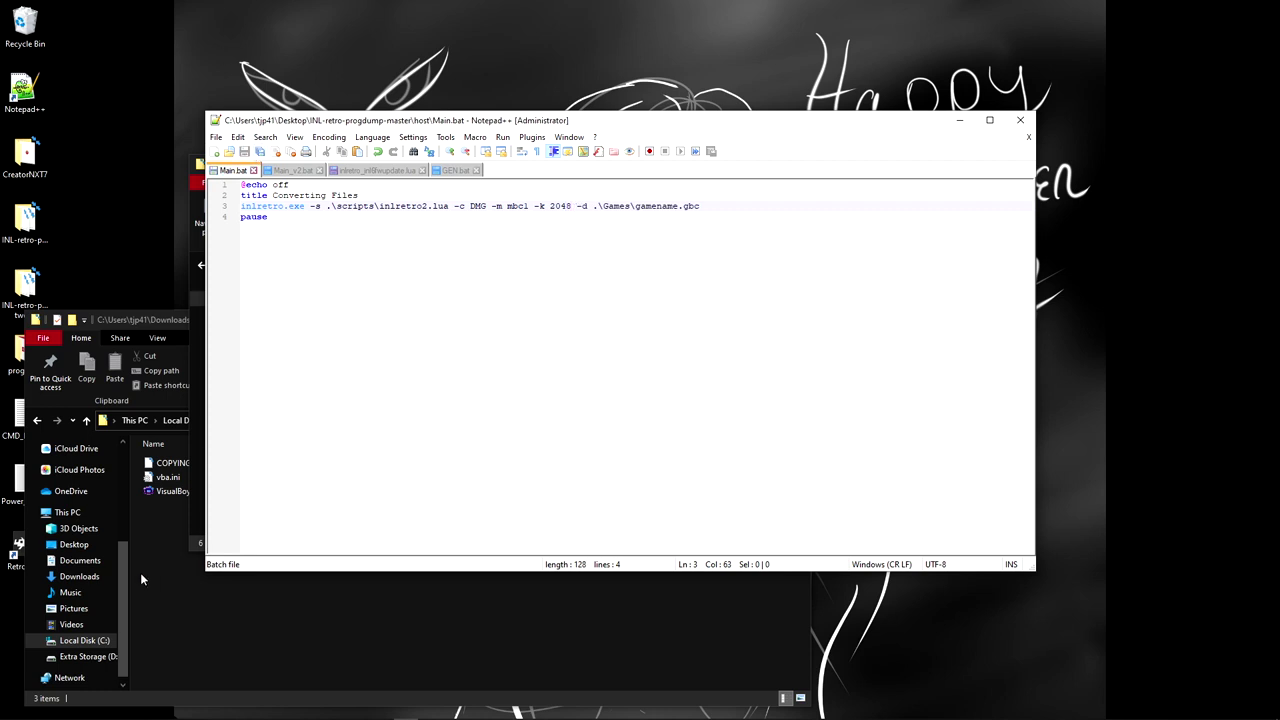
# Step: Run Main.bat from the host folder to dump the cartridge ROM again, and close the console when it finishes
pyautogui.click(202, 640)
pyautogui.click(185, 282)
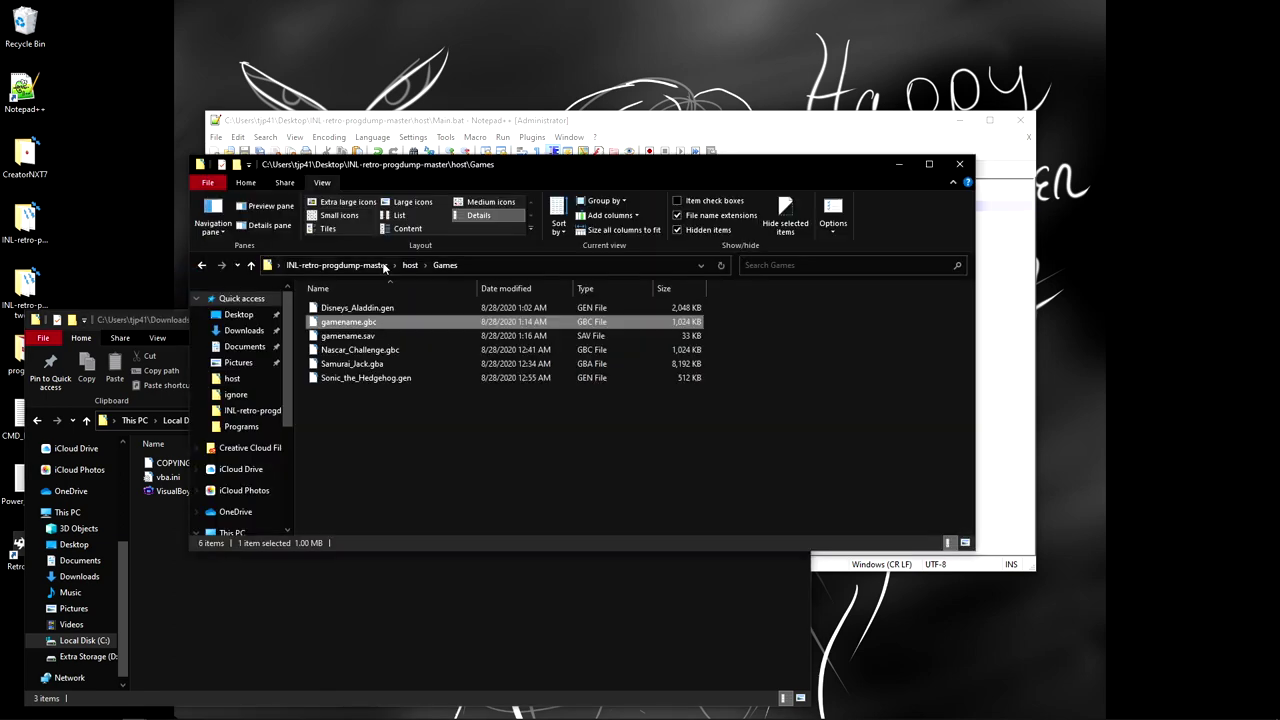
pyautogui.click(201, 264)
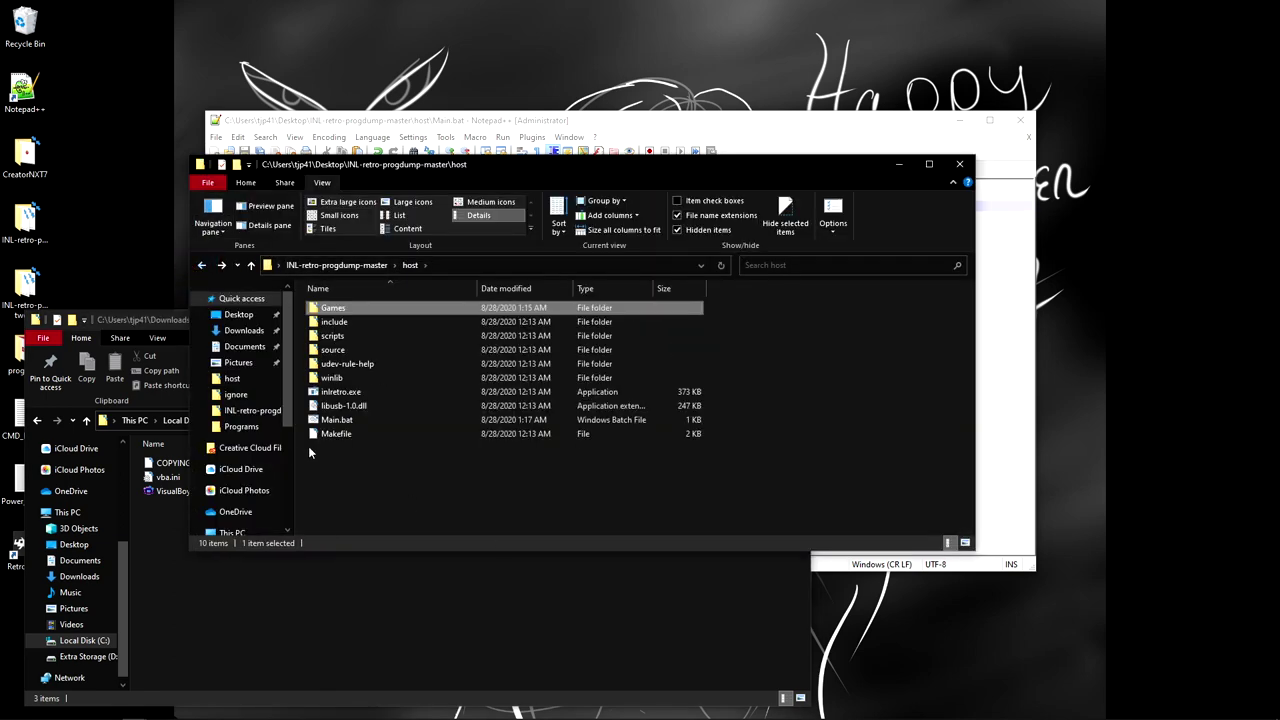
pyautogui.doubleClick(336, 421)
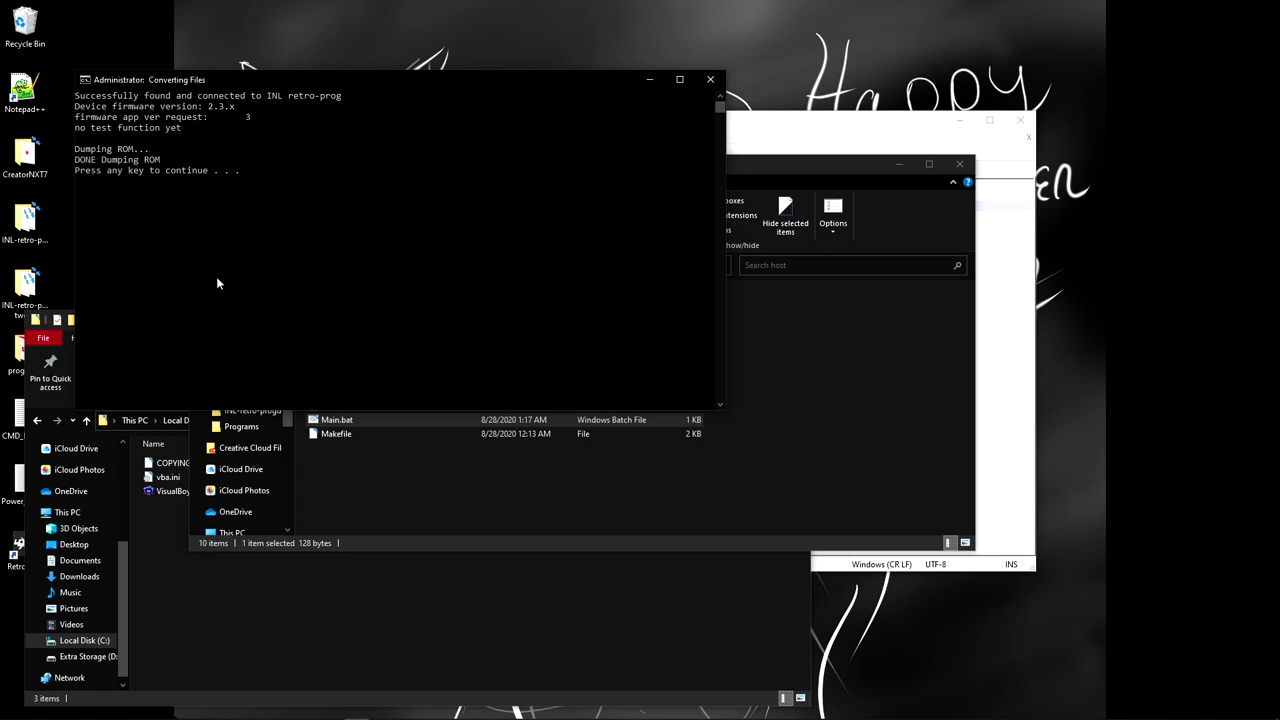
pyautogui.click(710, 79)
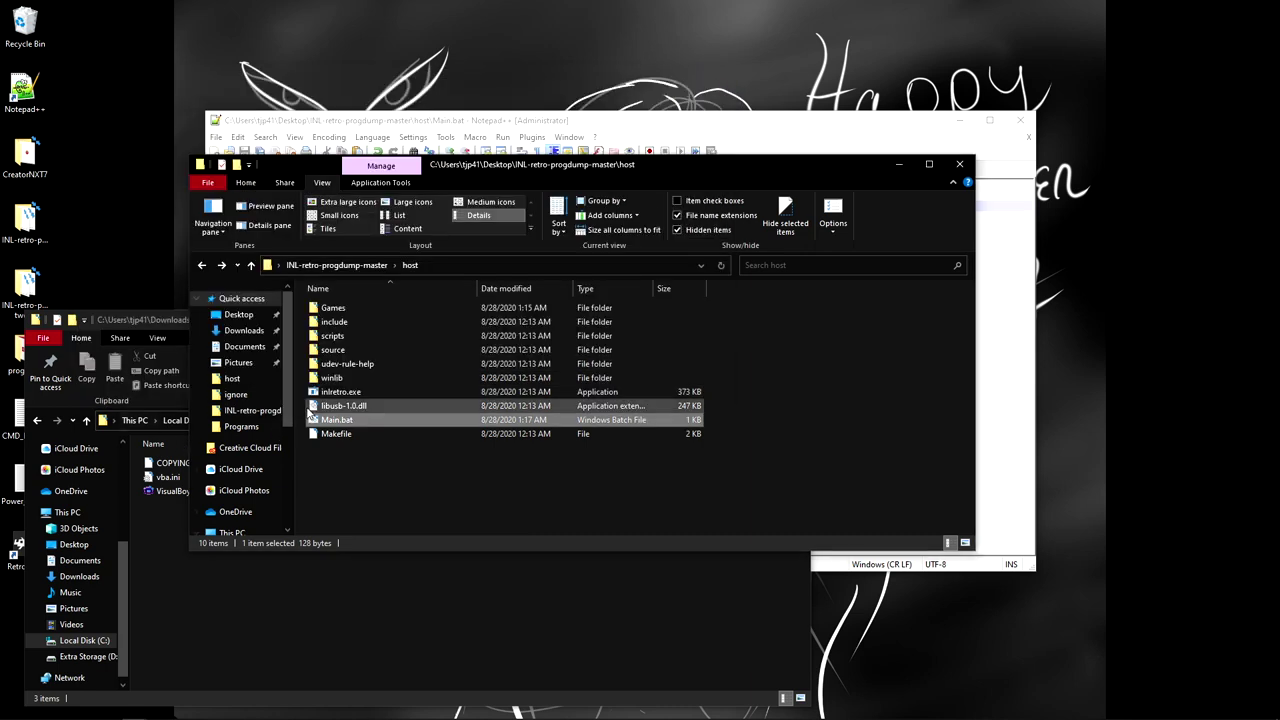
# Step: Open the new gamename.gbc from the Games folder with VisualBoyAdvance.exe, allow it to run, and enlarge the emulator window
pyautogui.doubleClick(333, 310)
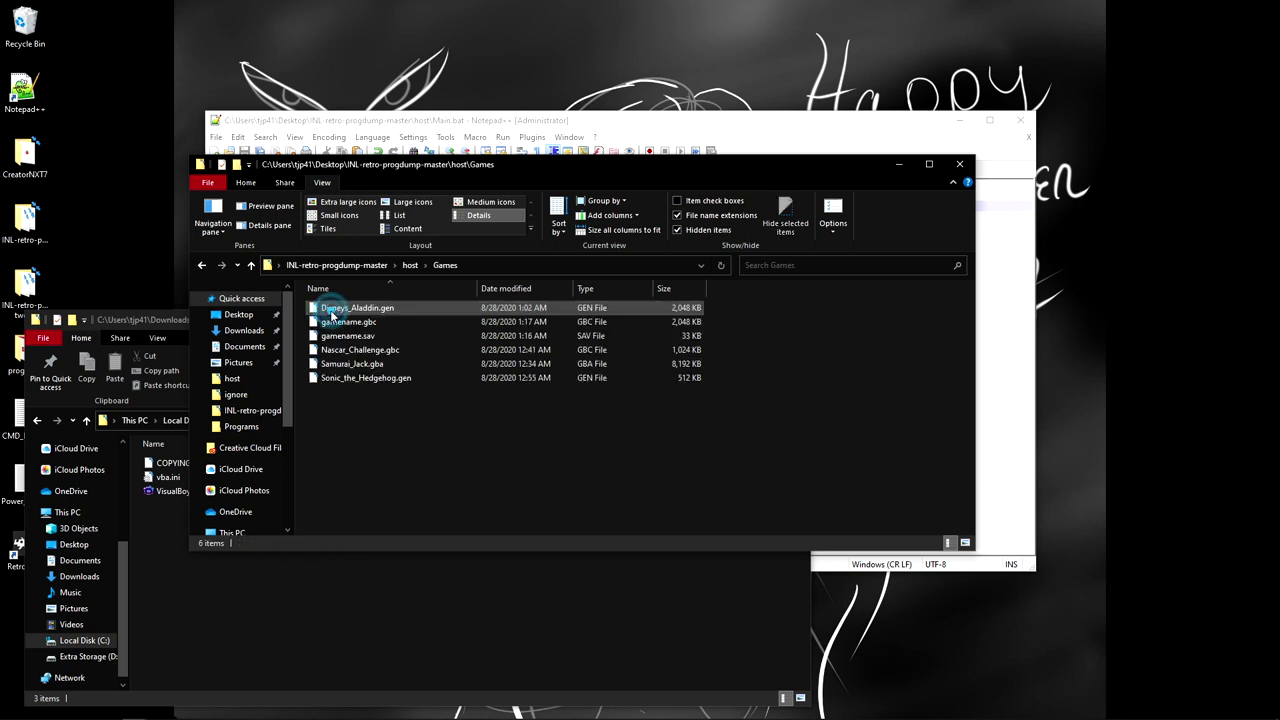
pyautogui.click(343, 324)
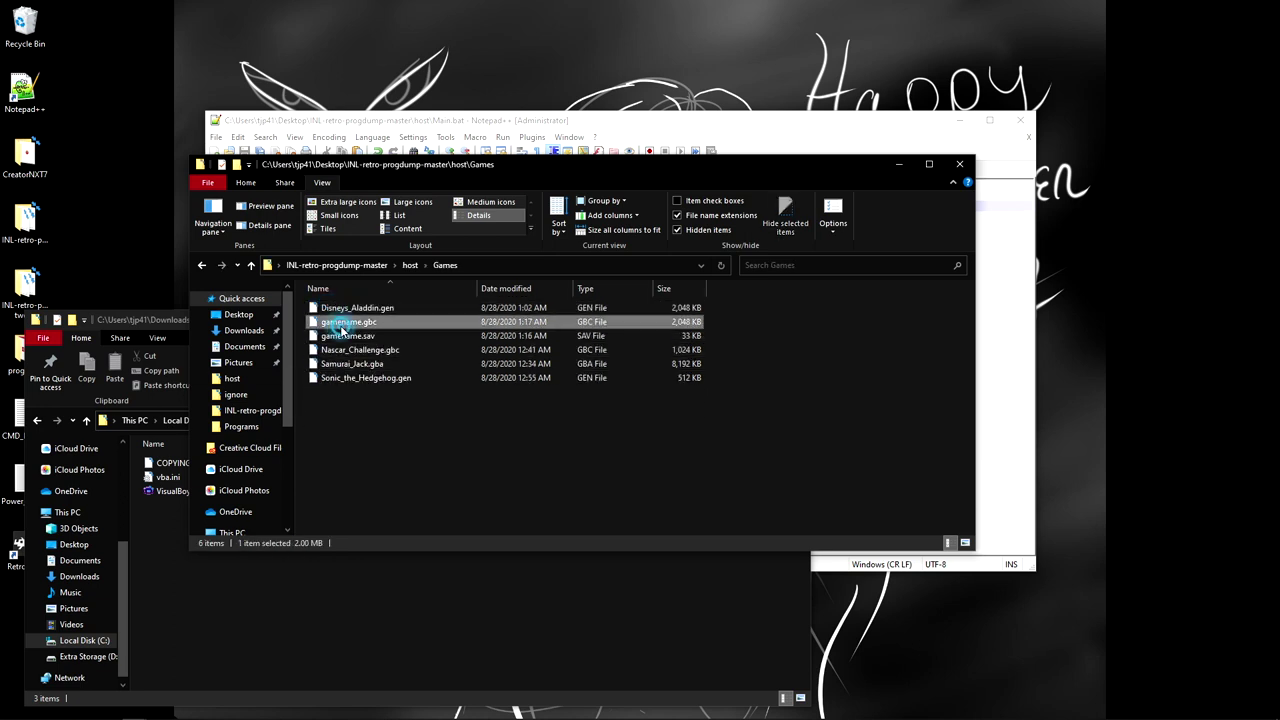
pyautogui.click(303, 651)
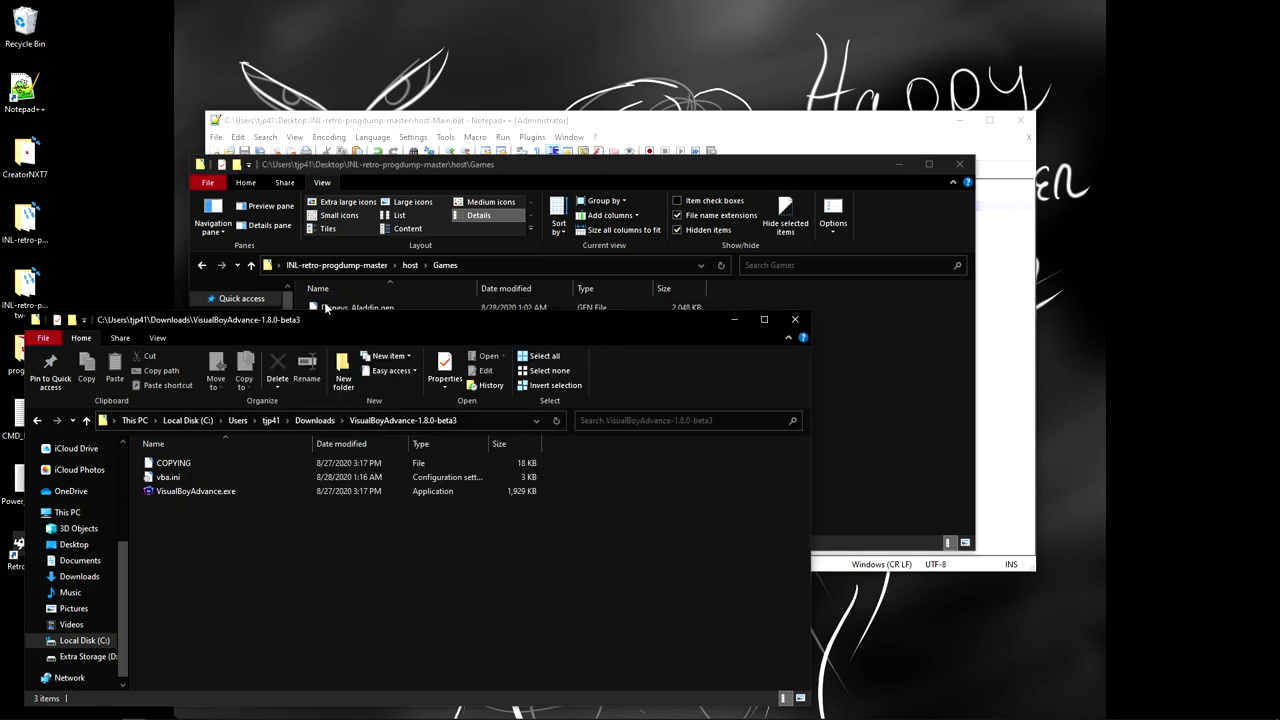
pyautogui.click(537, 168)
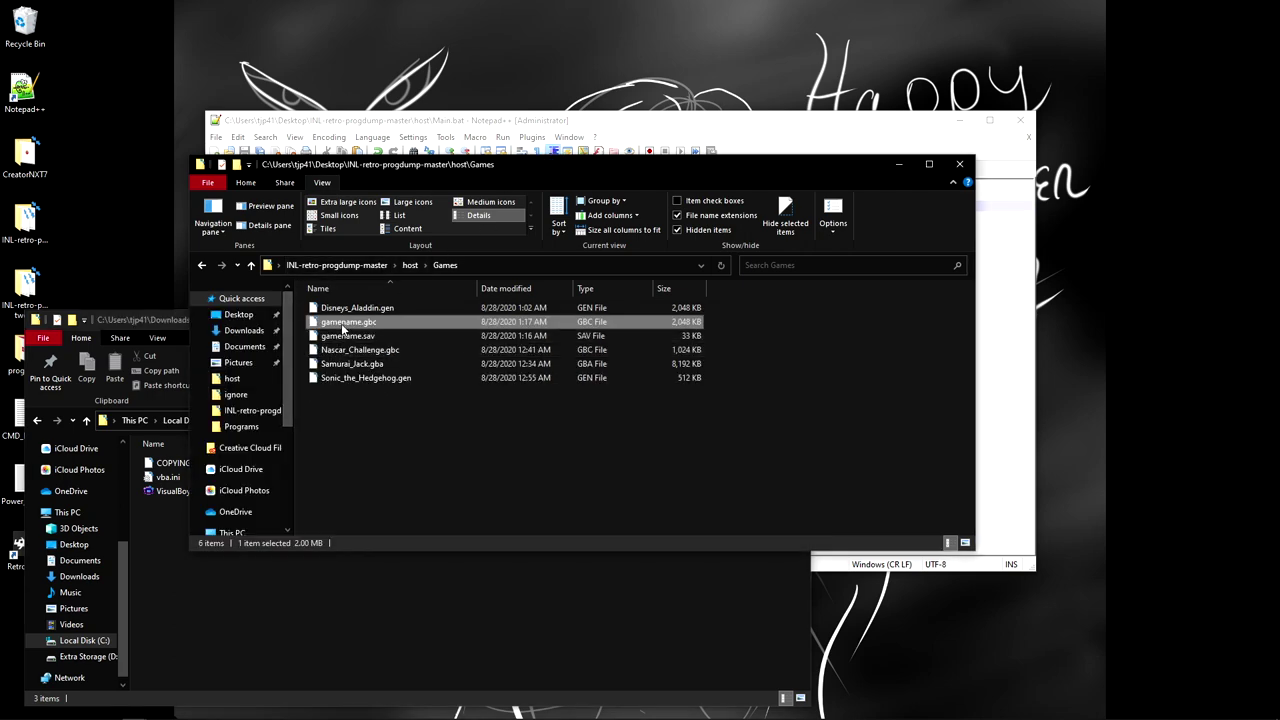
pyautogui.moveTo(345, 322); pyautogui.dragTo(168, 491)
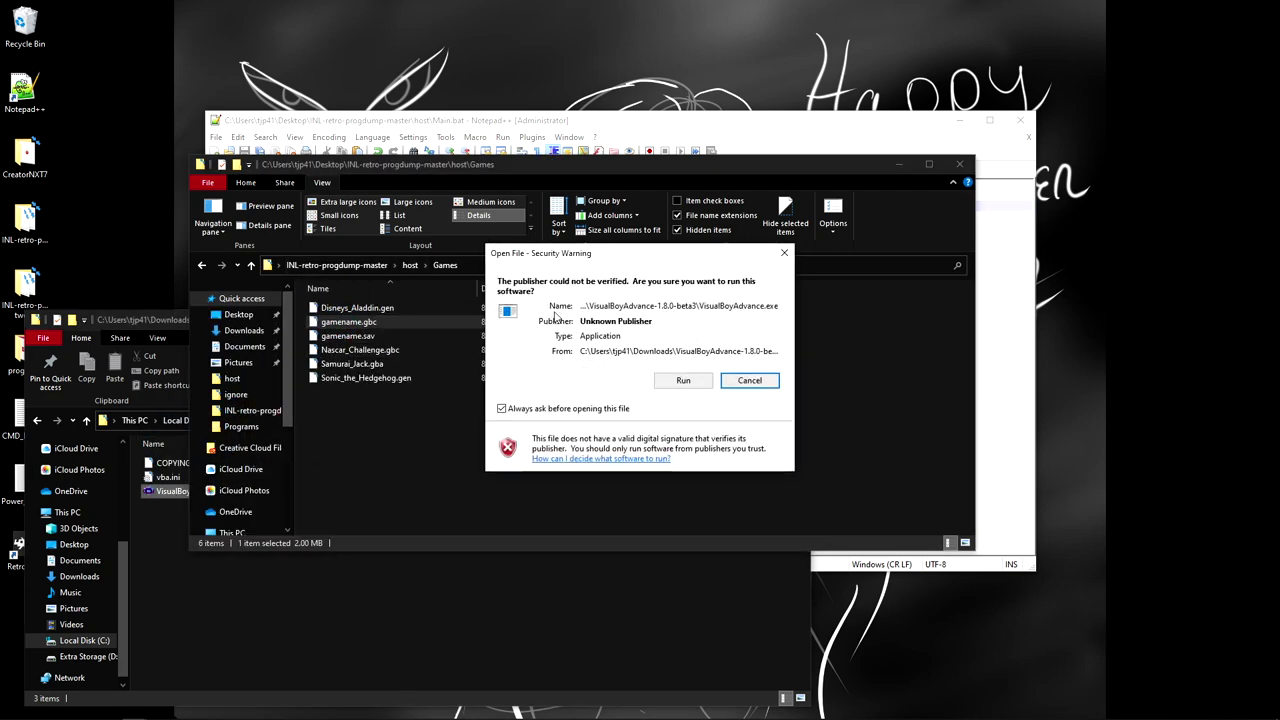
pyautogui.click(690, 382)
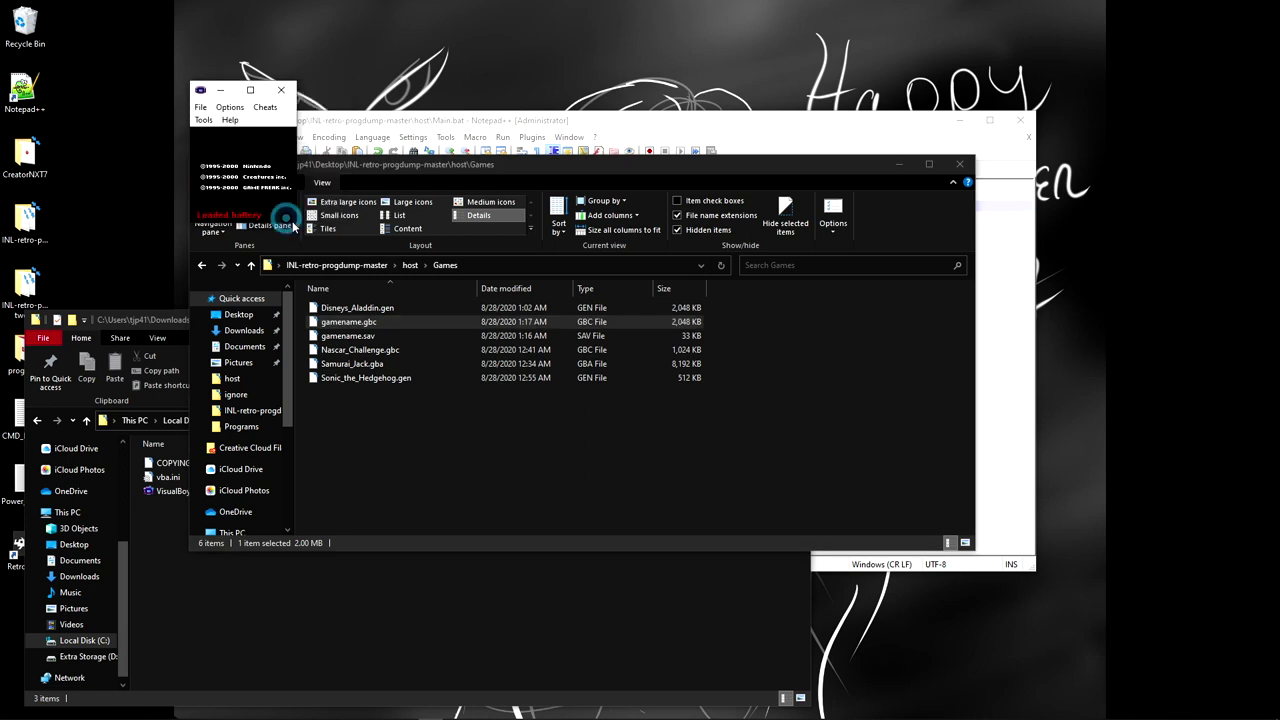
pyautogui.moveTo(296, 224); pyautogui.dragTo(644, 524)
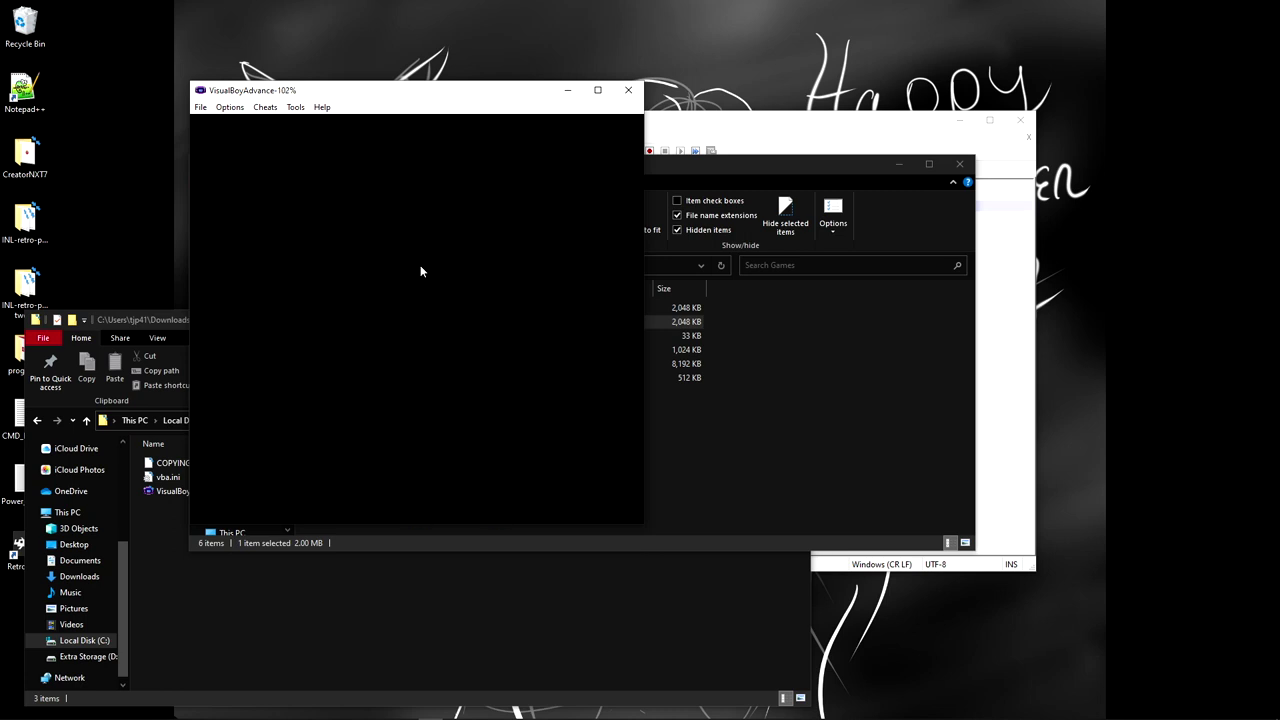
# Step: Start a new game from the title screen and set the in-game clock to DAY 10 o'clock and 0 minutes
pyautogui.press('Return')
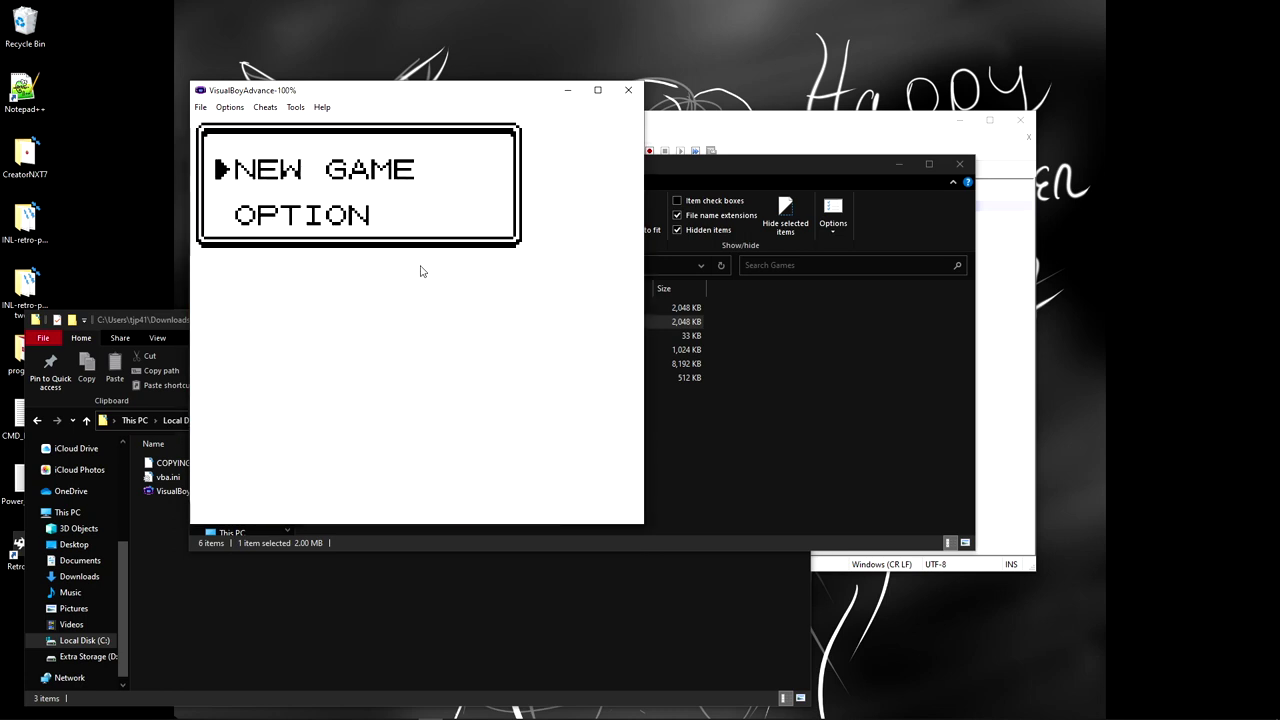
pyautogui.press('z')
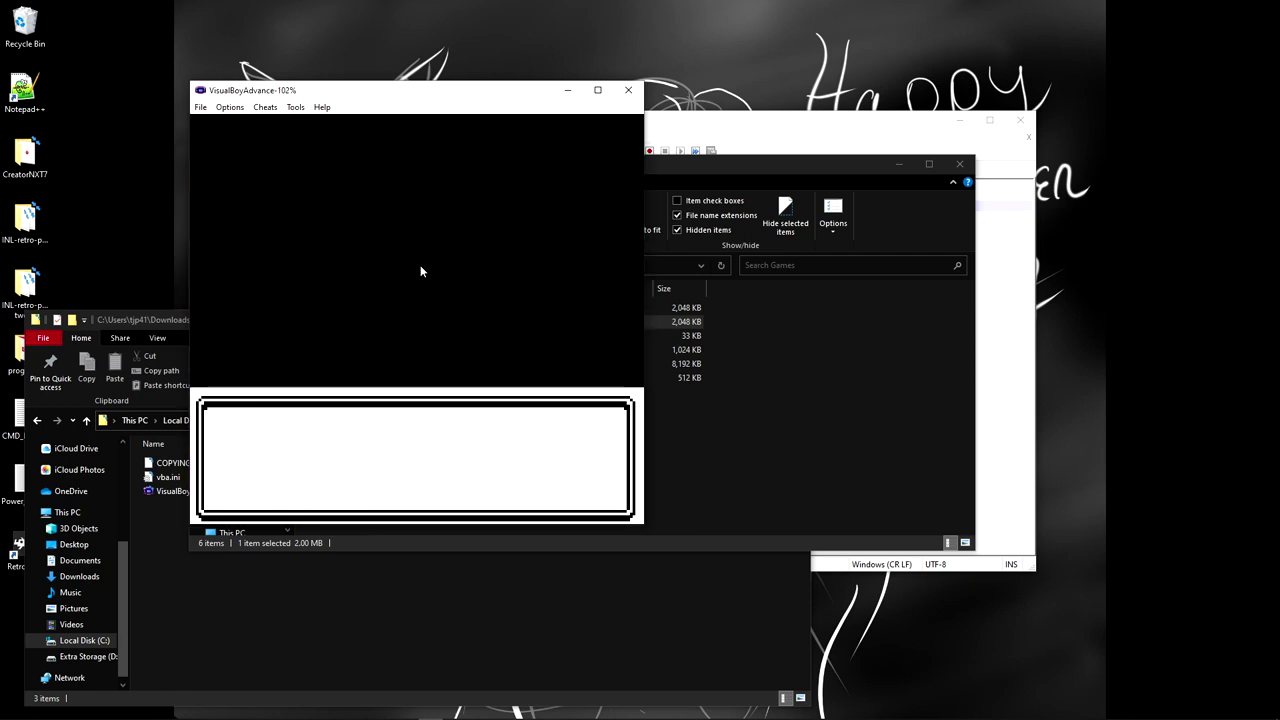
pyautogui.press('z')
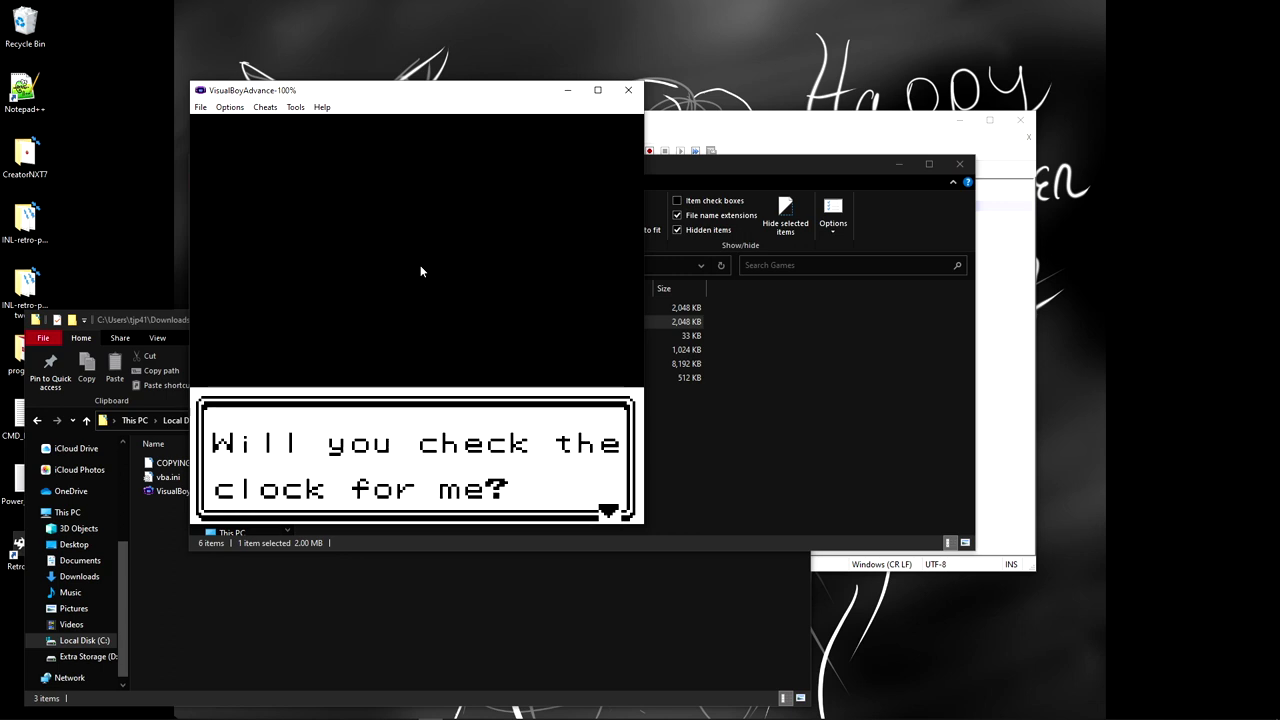
pyautogui.press('z')
pyautogui.press('z')
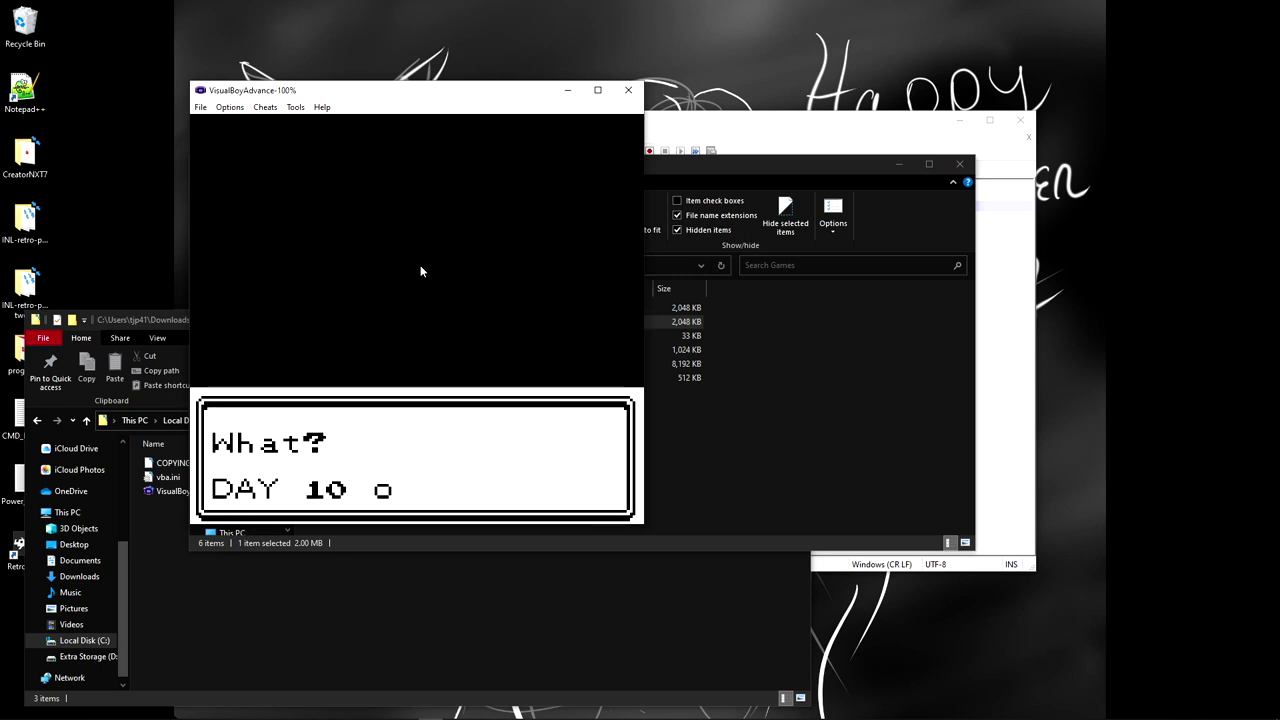
pyautogui.press('z')
pyautogui.press('z')
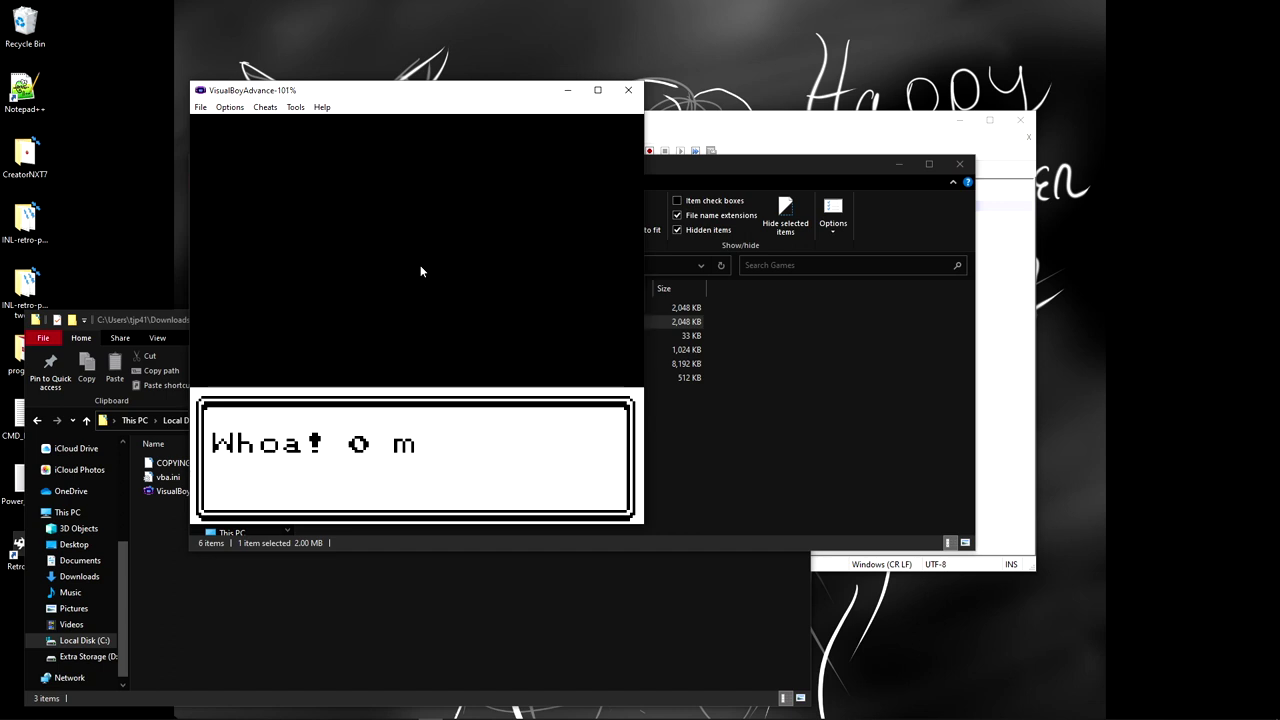
pyautogui.press('z')
pyautogui.press('z')
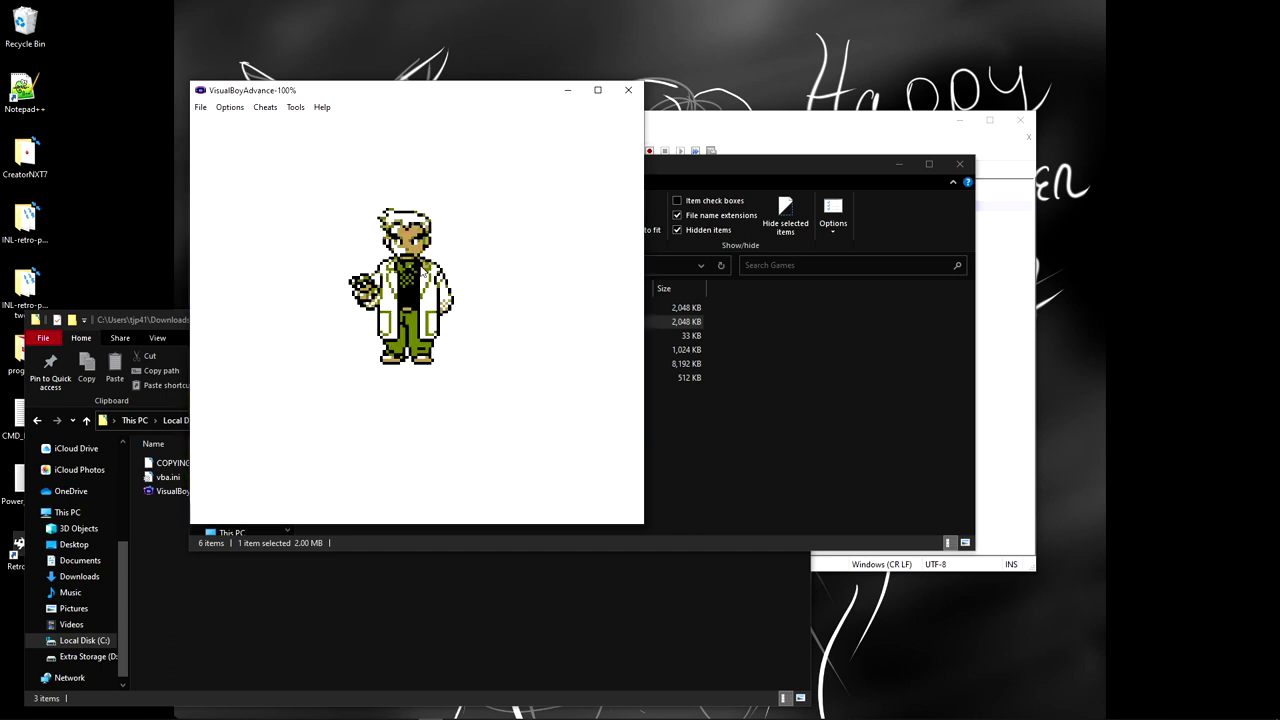
# Step: Advance through the professor's introduction about POKéMON until the choice of the player's name
pyautogui.press('z')
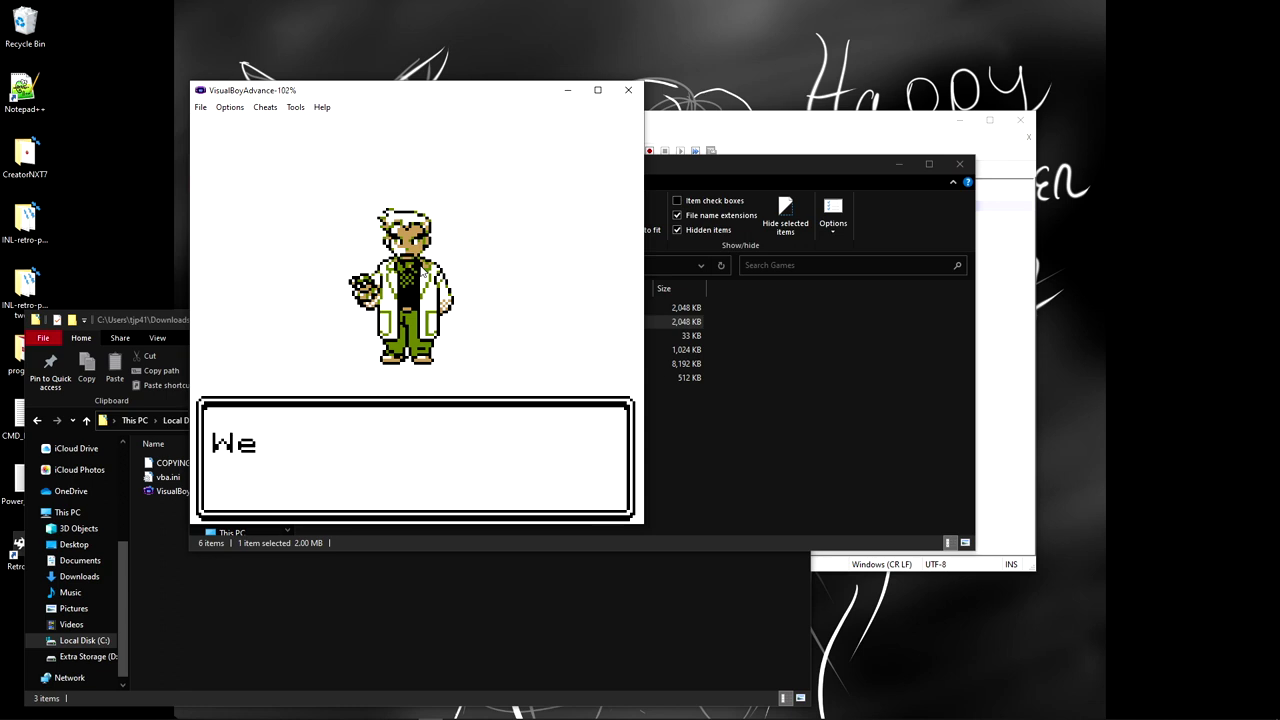
pyautogui.press('z')
pyautogui.press('z')
pyautogui.press('z')
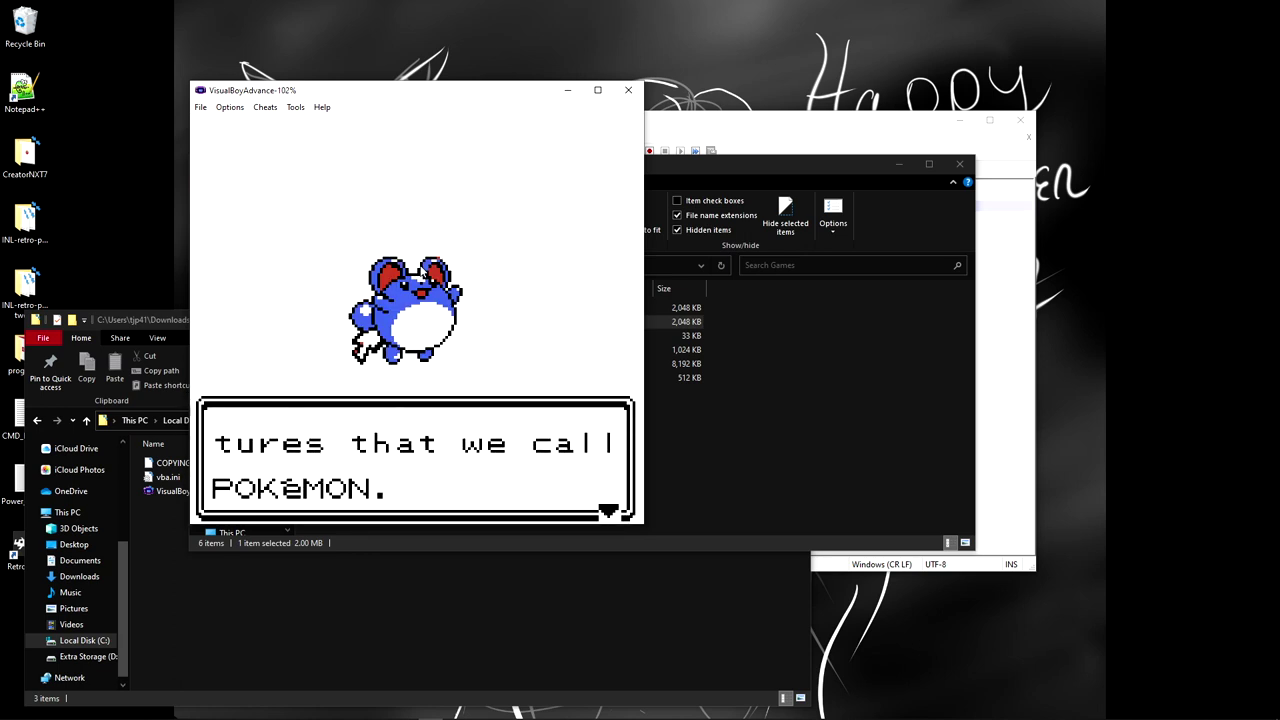
pyautogui.press('z')
pyautogui.press('z')
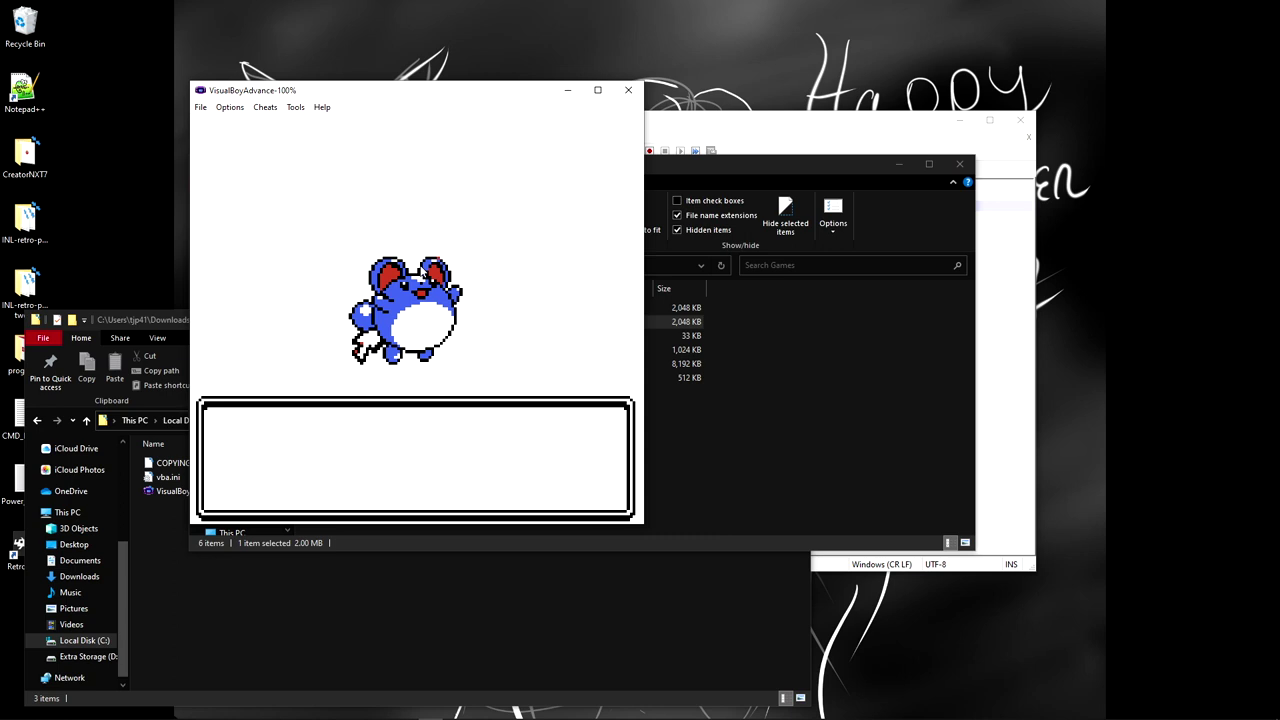
pyautogui.press('z')
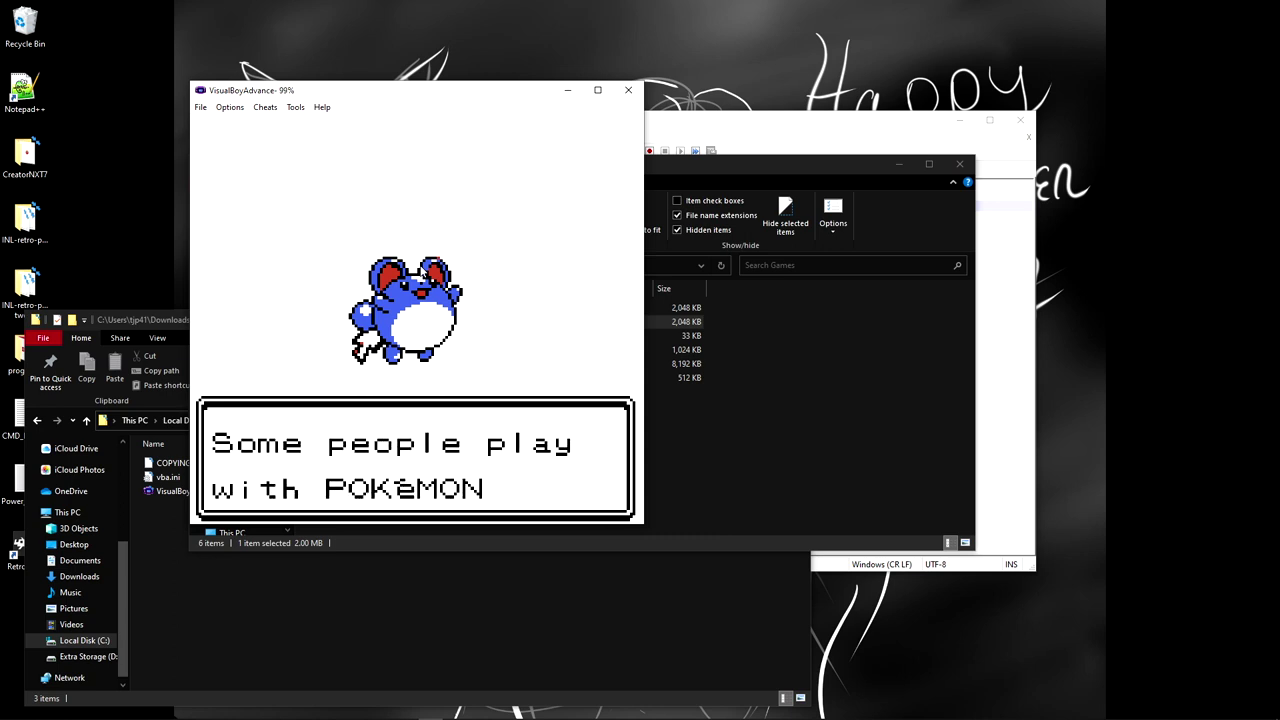
pyautogui.press('z')
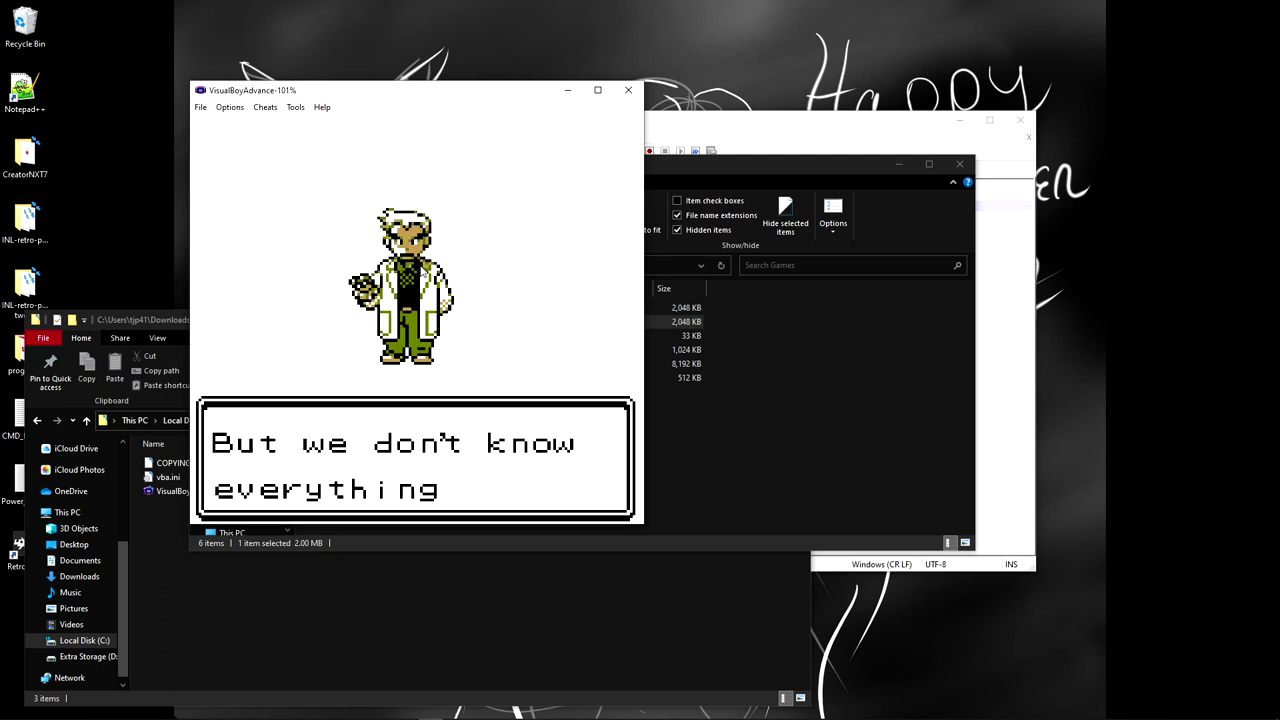
pyautogui.press('z')
pyautogui.press('z')
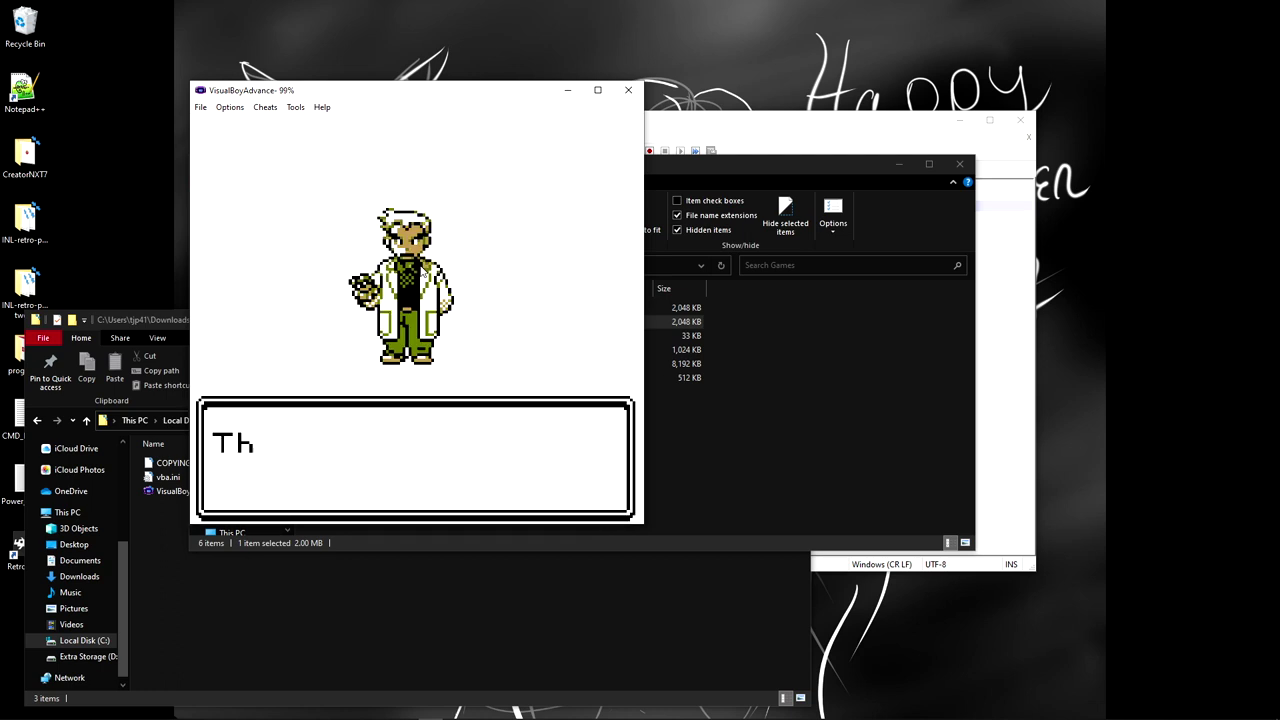
pyautogui.press('z')
pyautogui.press('z')
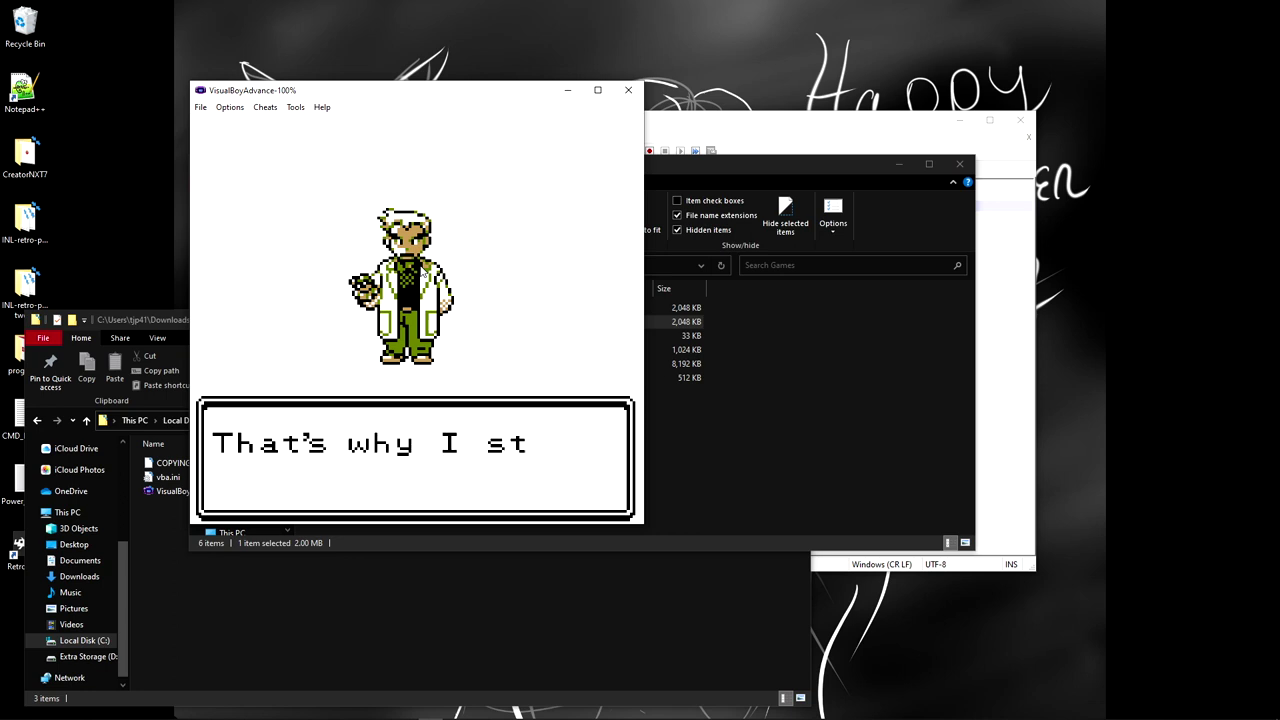
pyautogui.press('z')
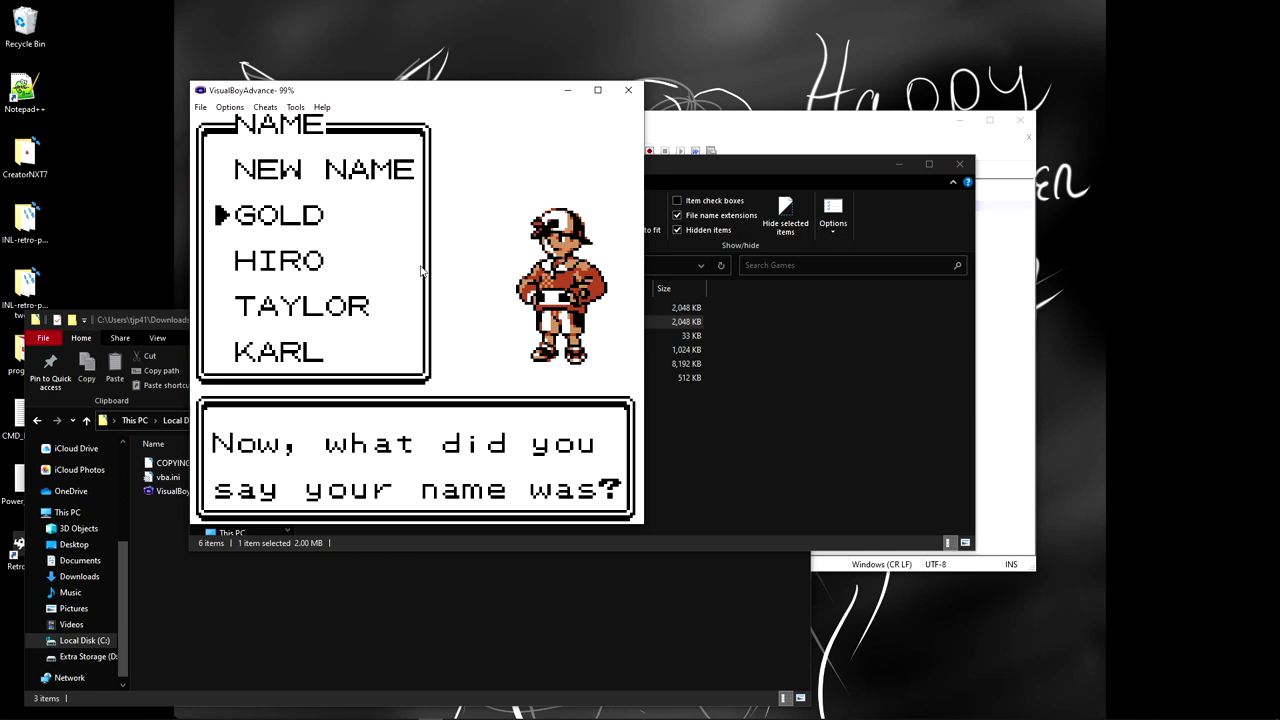
# Step: Choose GOLD as the player name and advance the remaining introduction text into the bedroom
pyautogui.press('z')
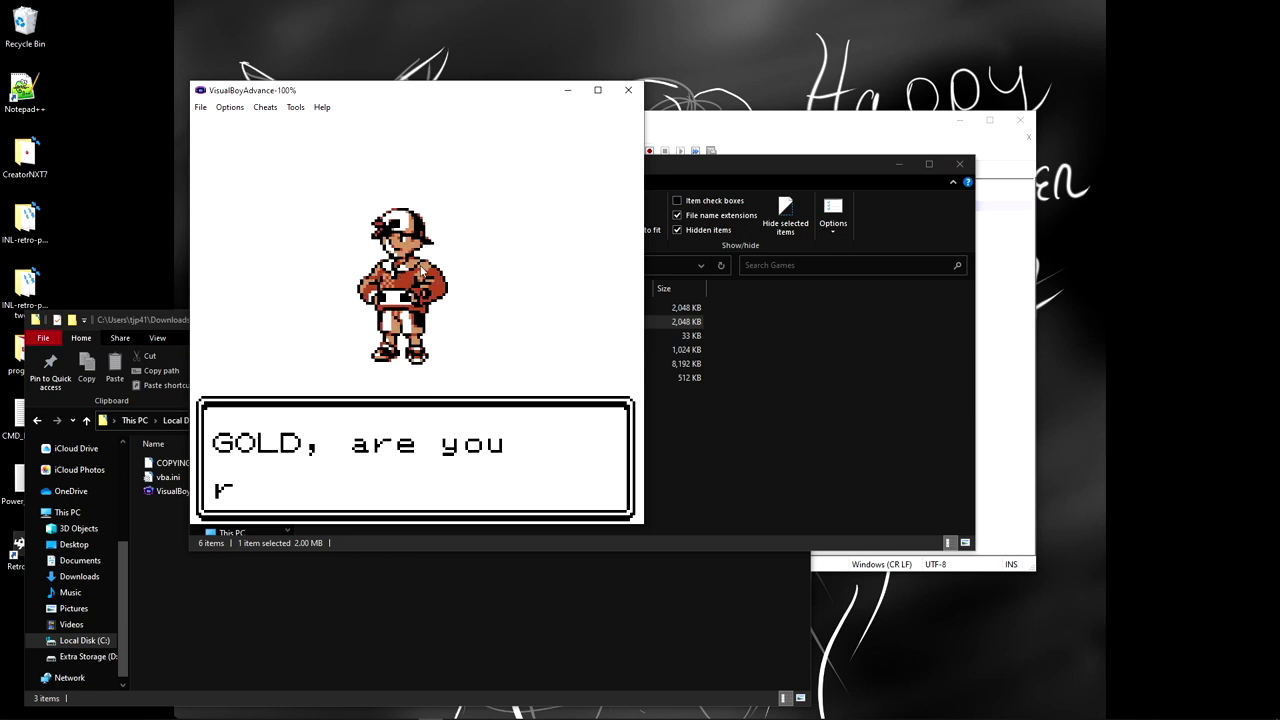
pyautogui.press('z')
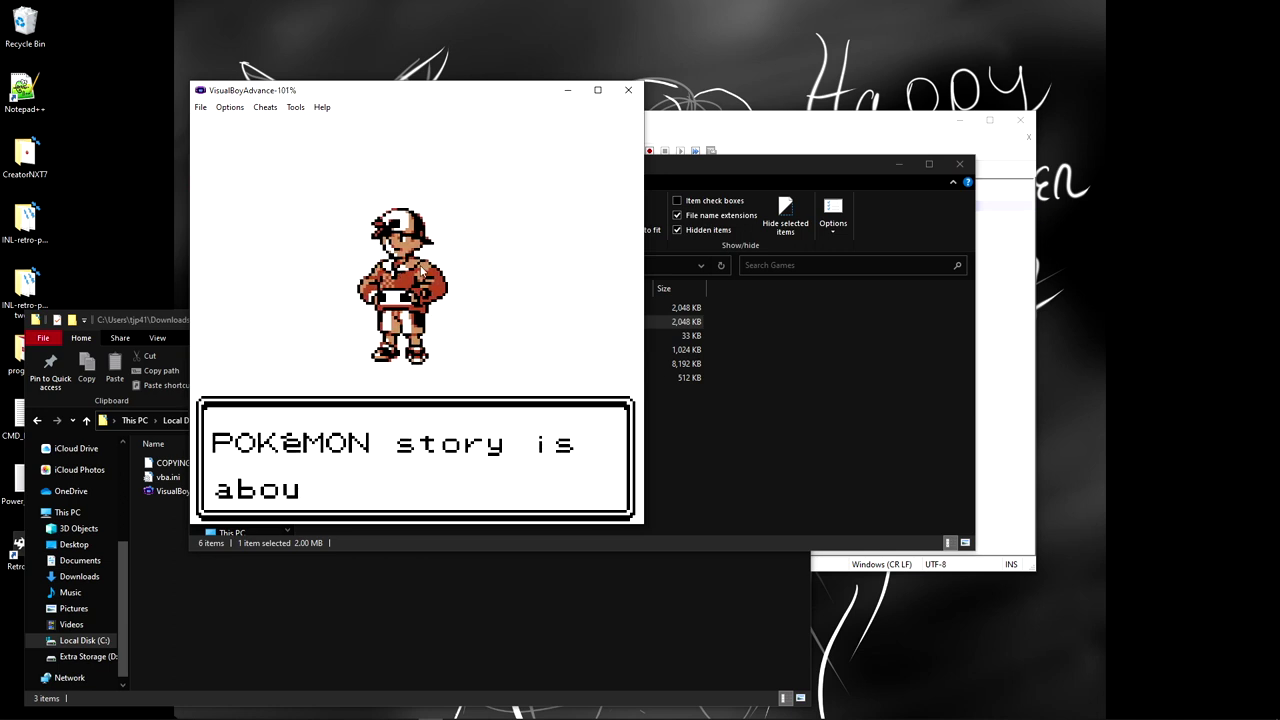
pyautogui.press('z')
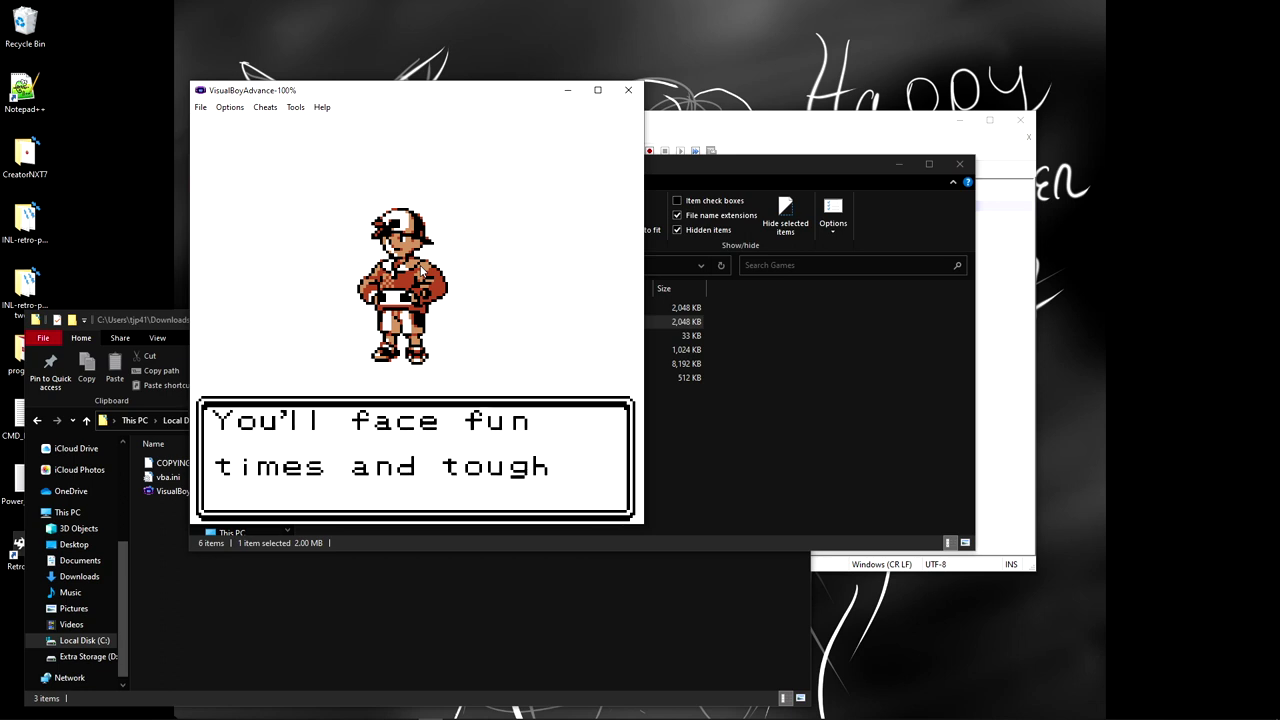
pyautogui.press('z')
pyautogui.press('z')
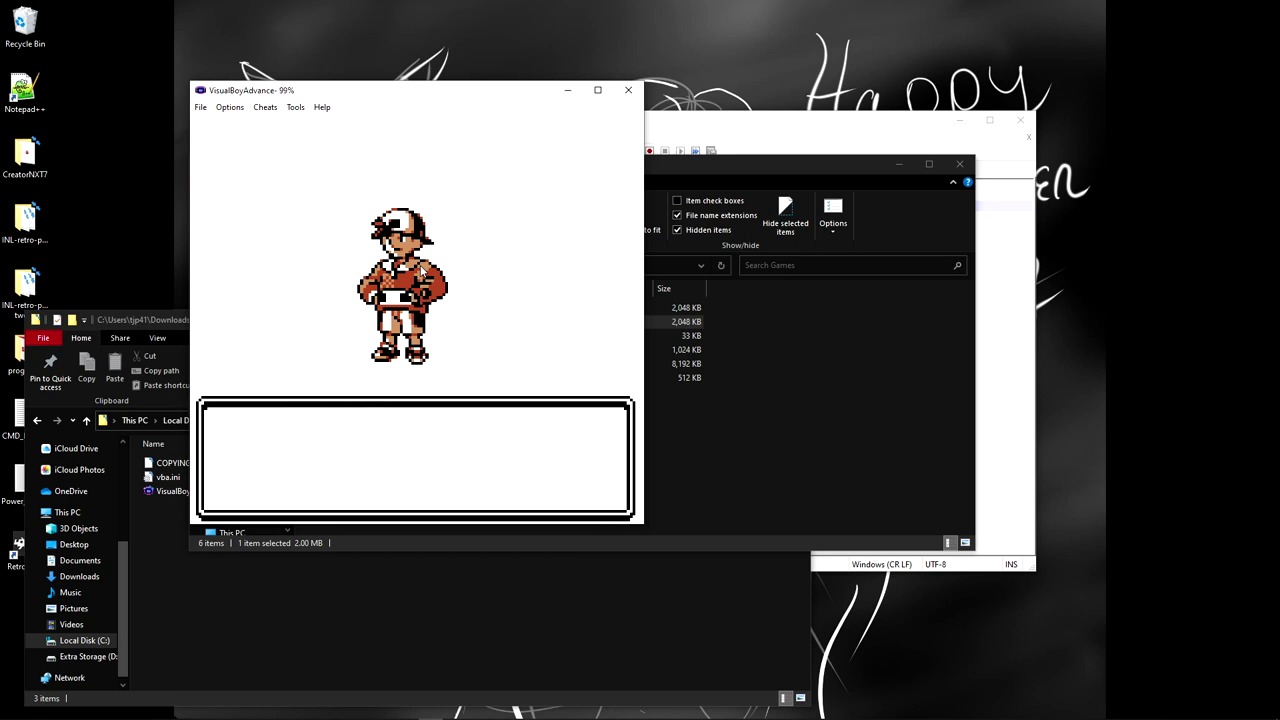
pyautogui.press('z')
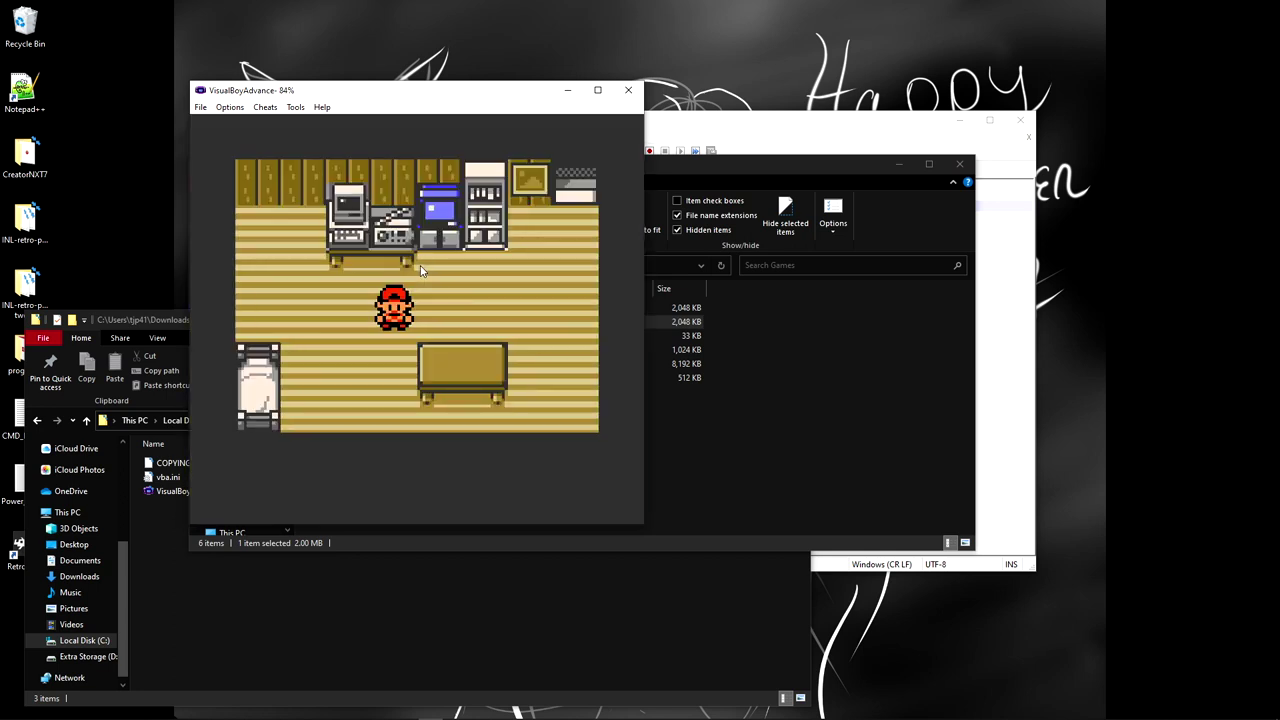
# Step: Walk the character to the bedroom computer, try its item menu, and exit back to the room
pyautogui.press('Left')
pyautogui.press('Left')
pyautogui.press('Up')
pyautogui.press('Up')
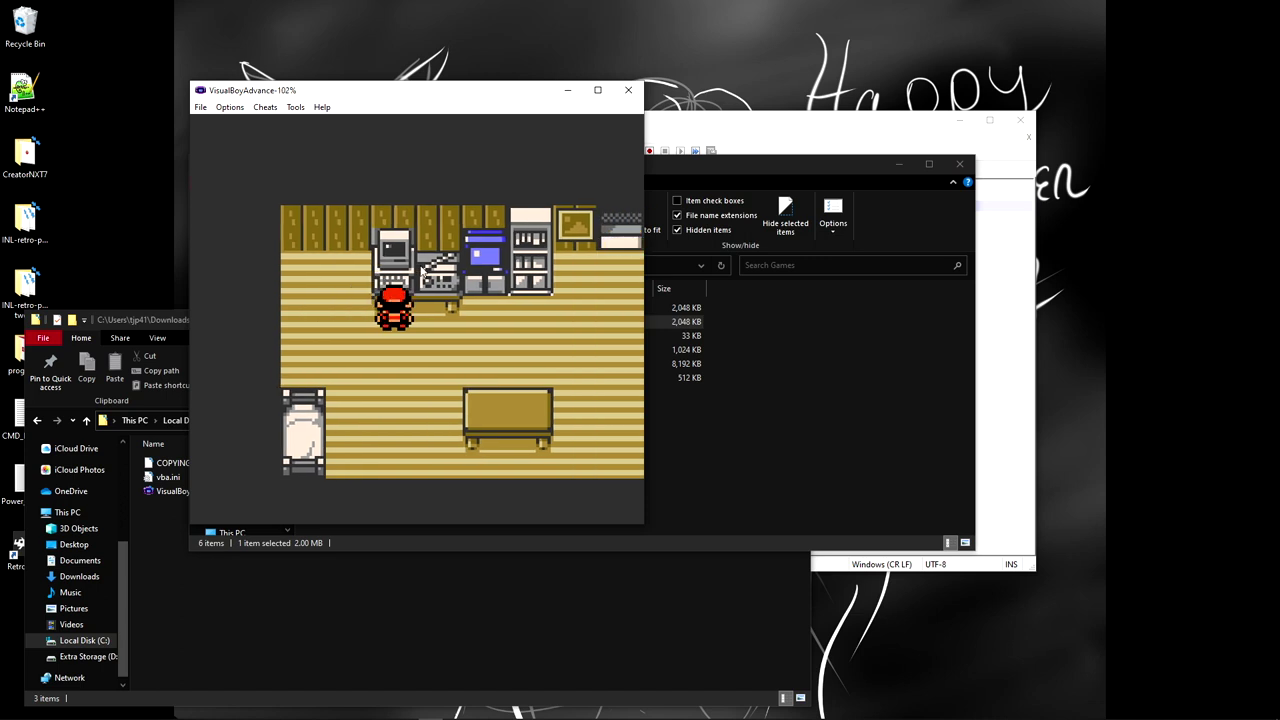
pyautogui.press('z')
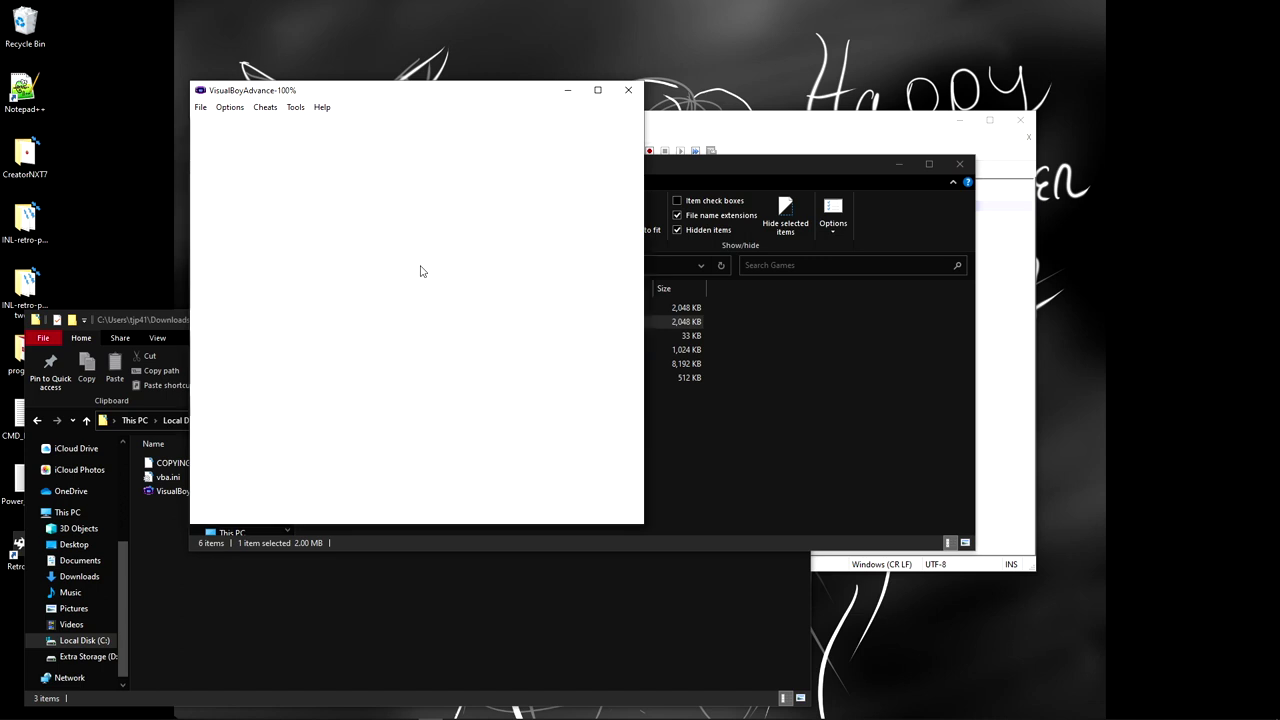
pyautogui.press('Down')
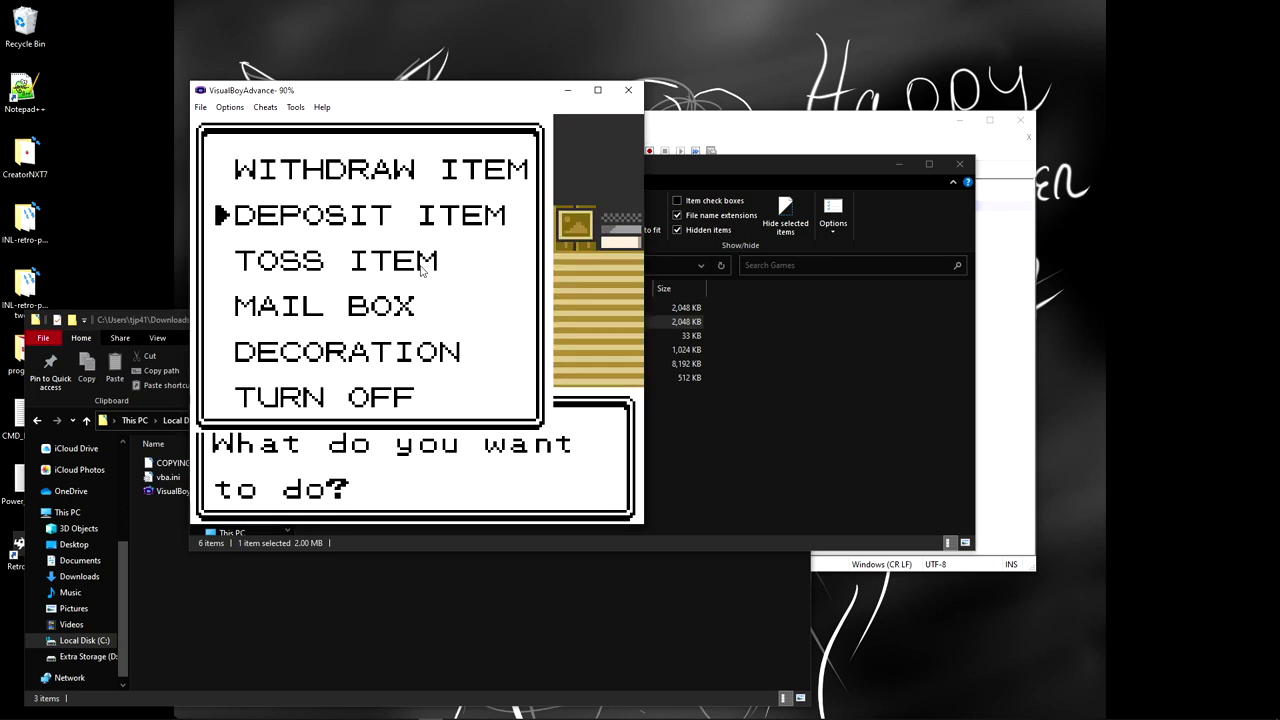
pyautogui.press('Down')
pyautogui.press('Down')
pyautogui.press('z')
# Step: Walk the character to the bedroom stairs and down to the lower floor, and close the emulator
pyautogui.press('Right')
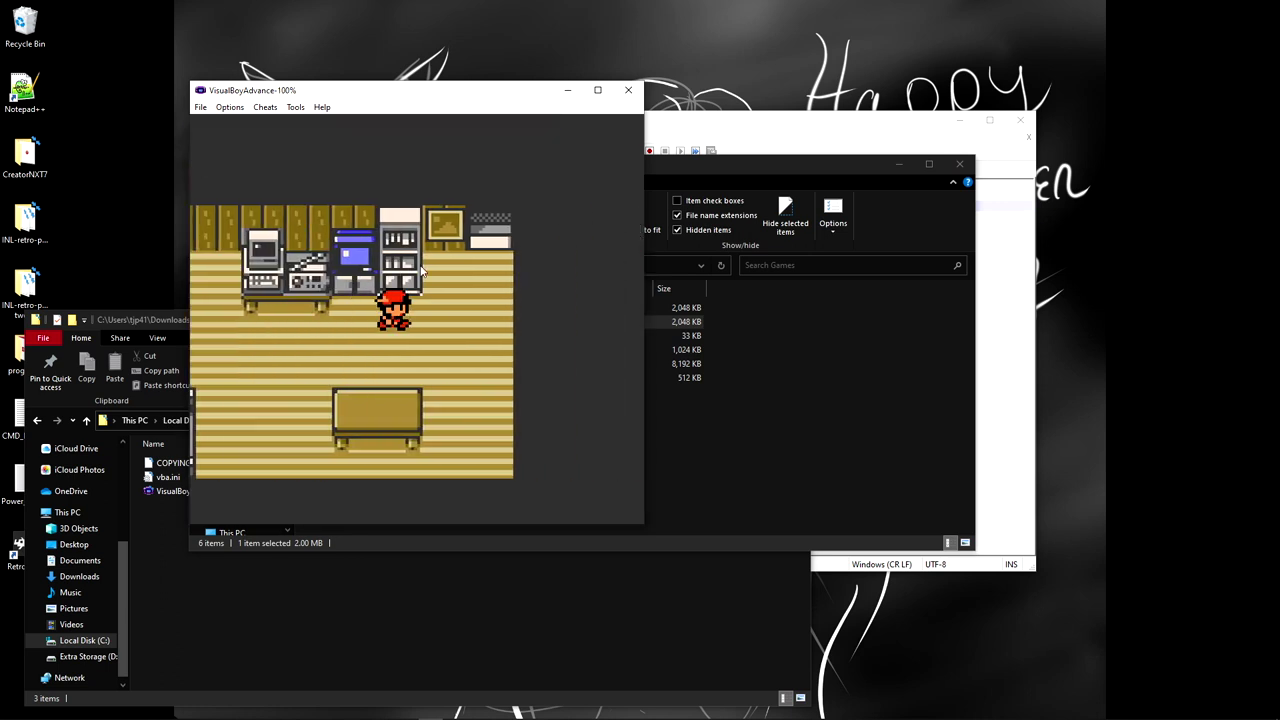
pyautogui.press('Up')
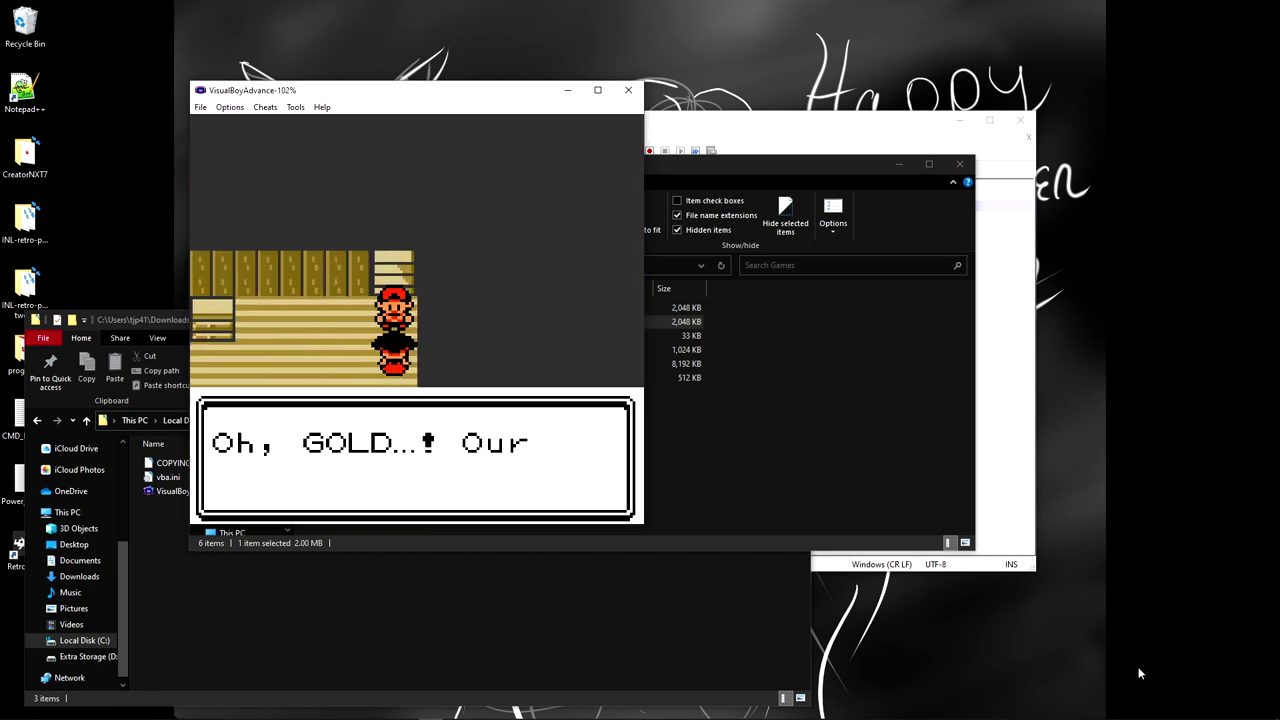
pyautogui.click(629, 91)
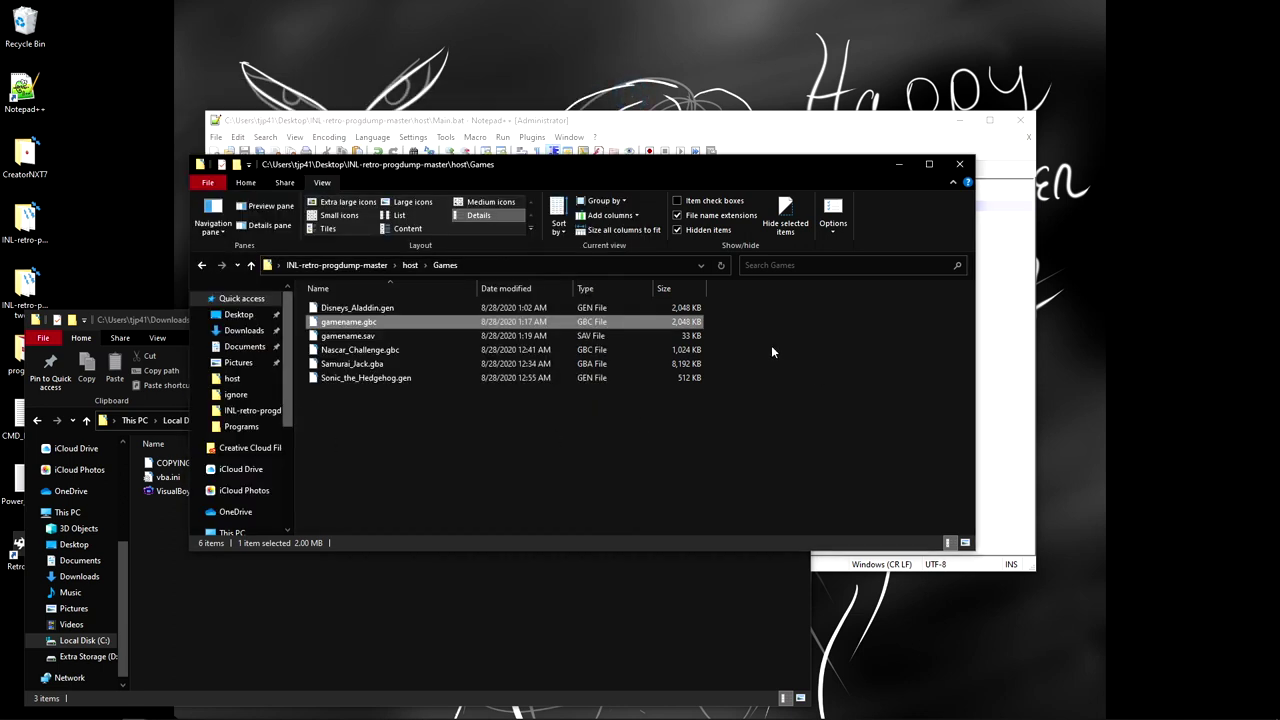
# Step: Rename the dumped file gamename.gbc in the Games folder to Pokemon_Gold.gbc
pyautogui.click(335, 325)
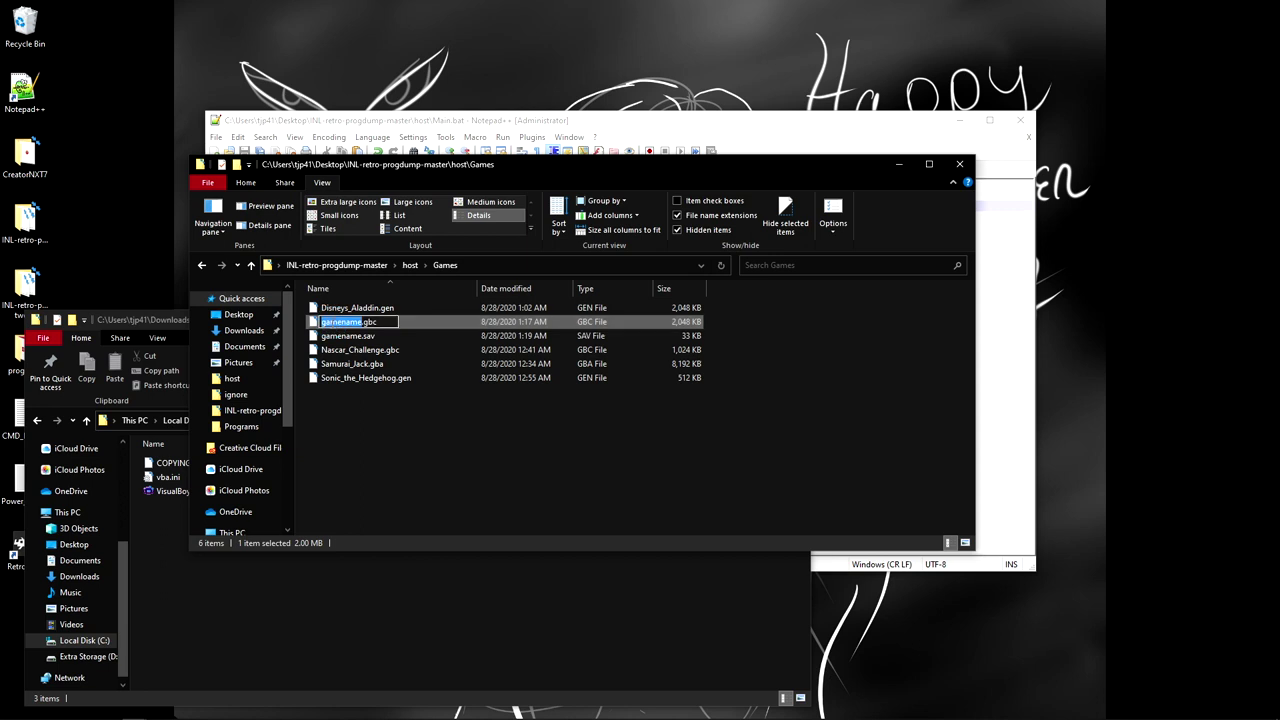
pyautogui.write('Pokemon_Gold')
pyautogui.press('Return')
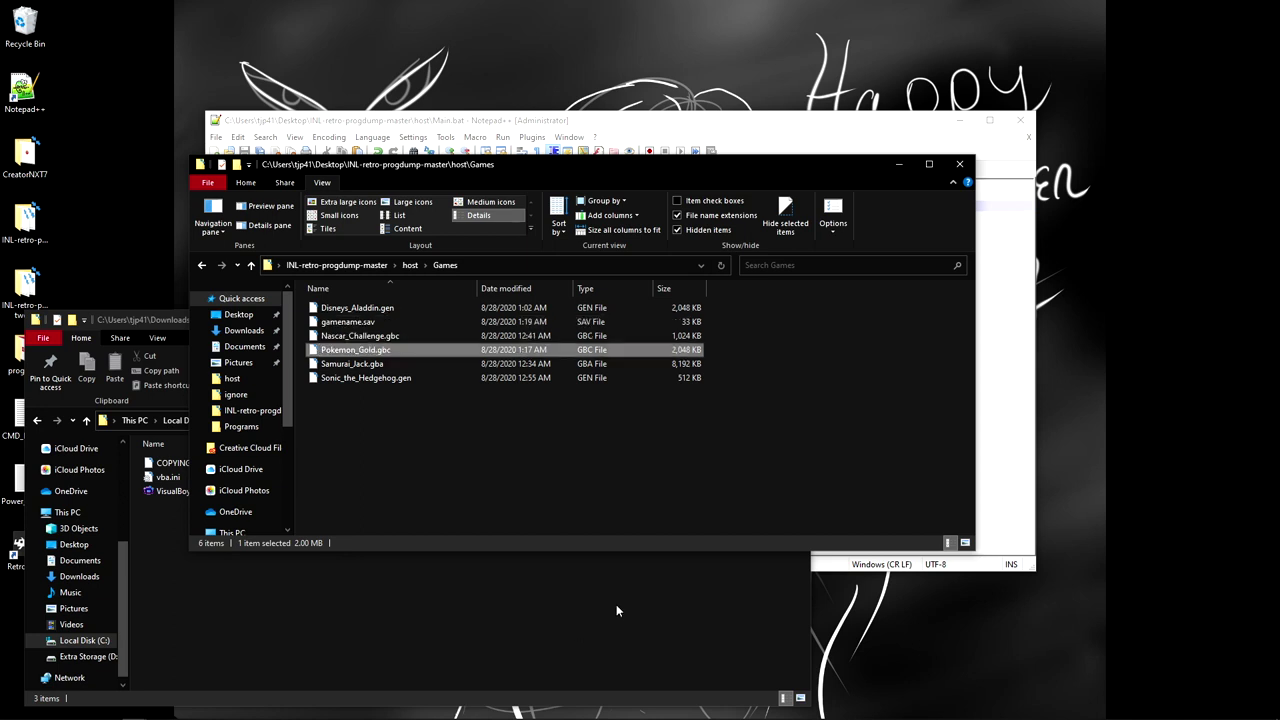
# Step: Delete the save file gamename.sav from the Games folder
pyautogui.rightClick(335, 321)
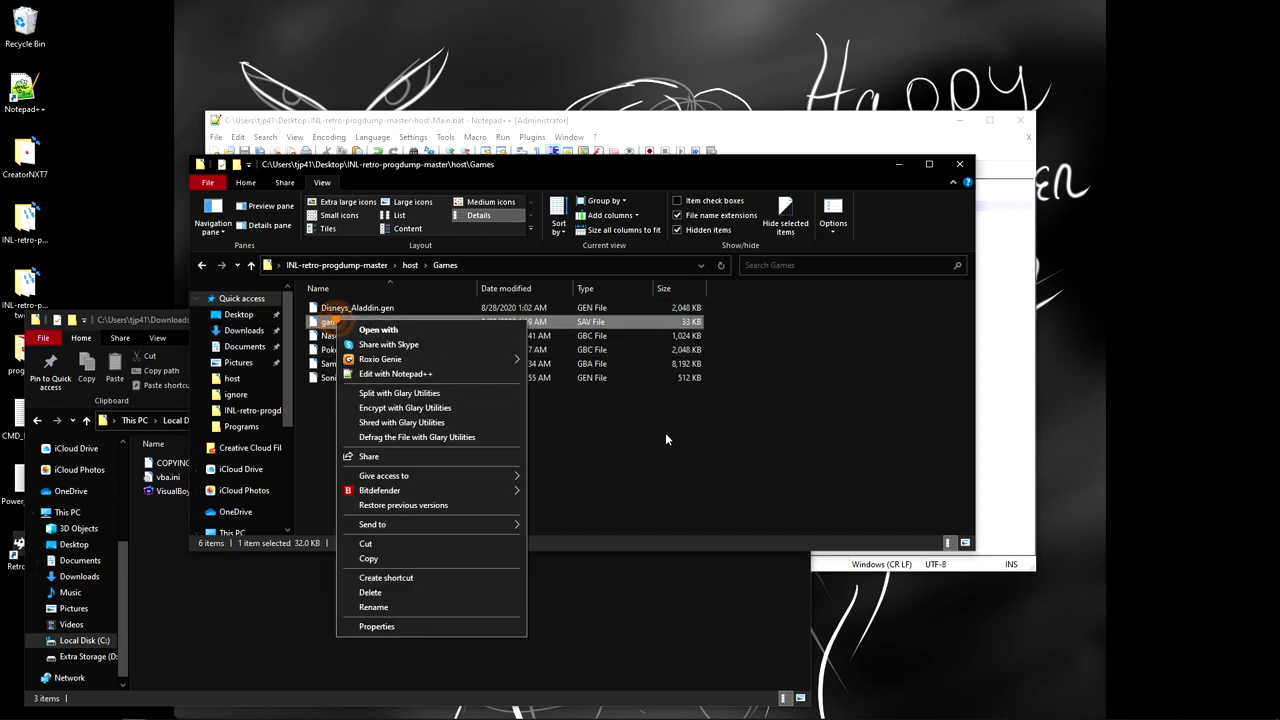
pyautogui.click(368, 592)
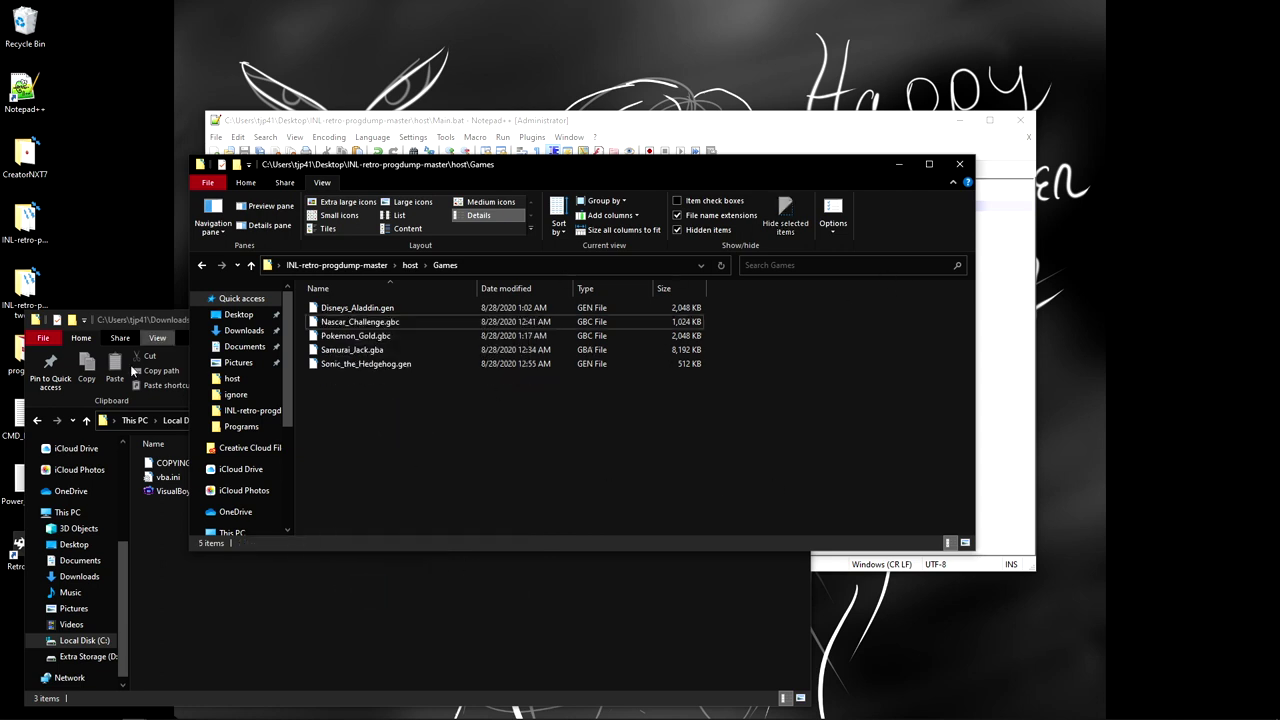
pyautogui.click(355, 336)
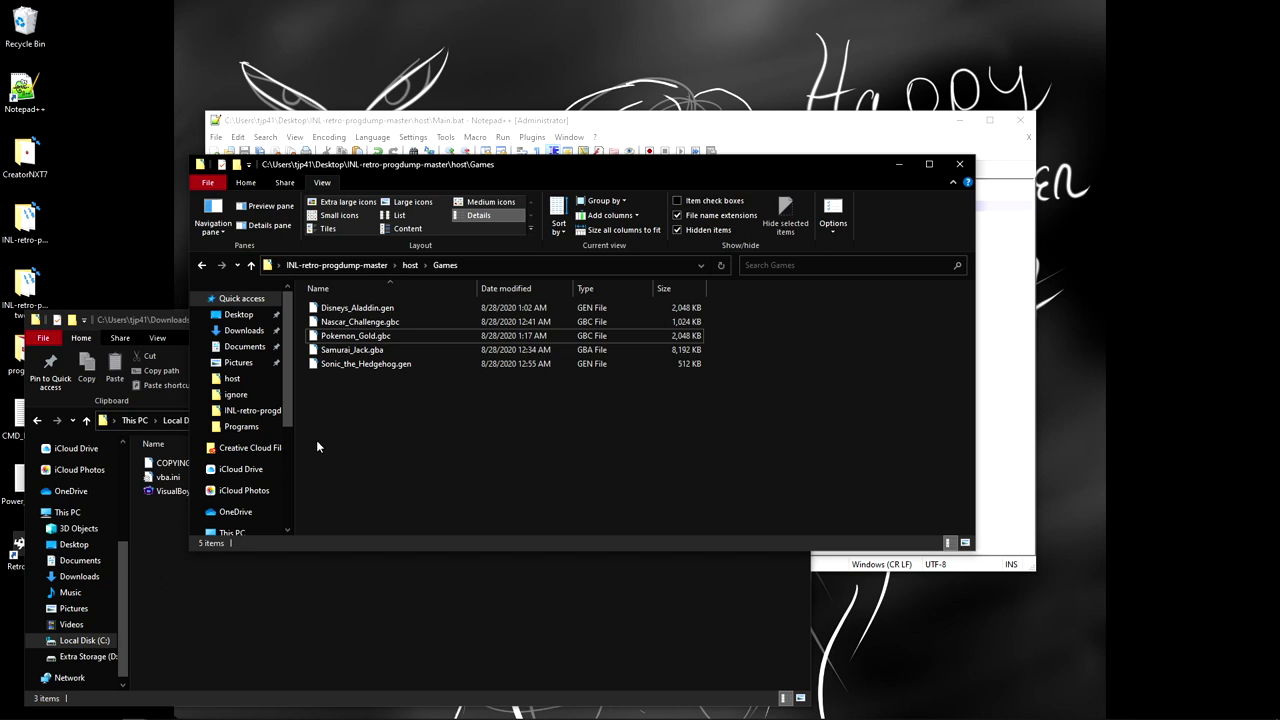
# Step: Switch to Main_v2.bat in Notepad++ and examine its Game Boy Advance and special Game Boy and Game Boy Color dump sections
pyautogui.click(757, 135)
pyautogui.click(292, 170)
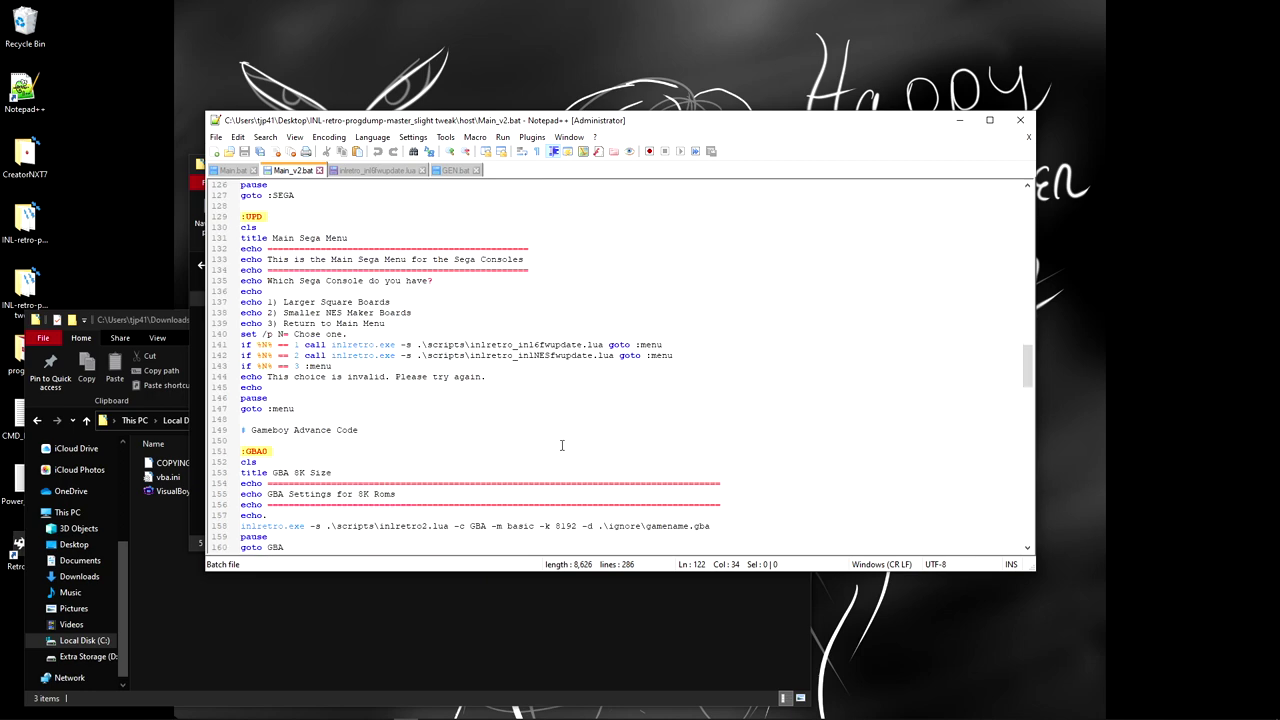
pyautogui.scroll(-20, 561, 445)
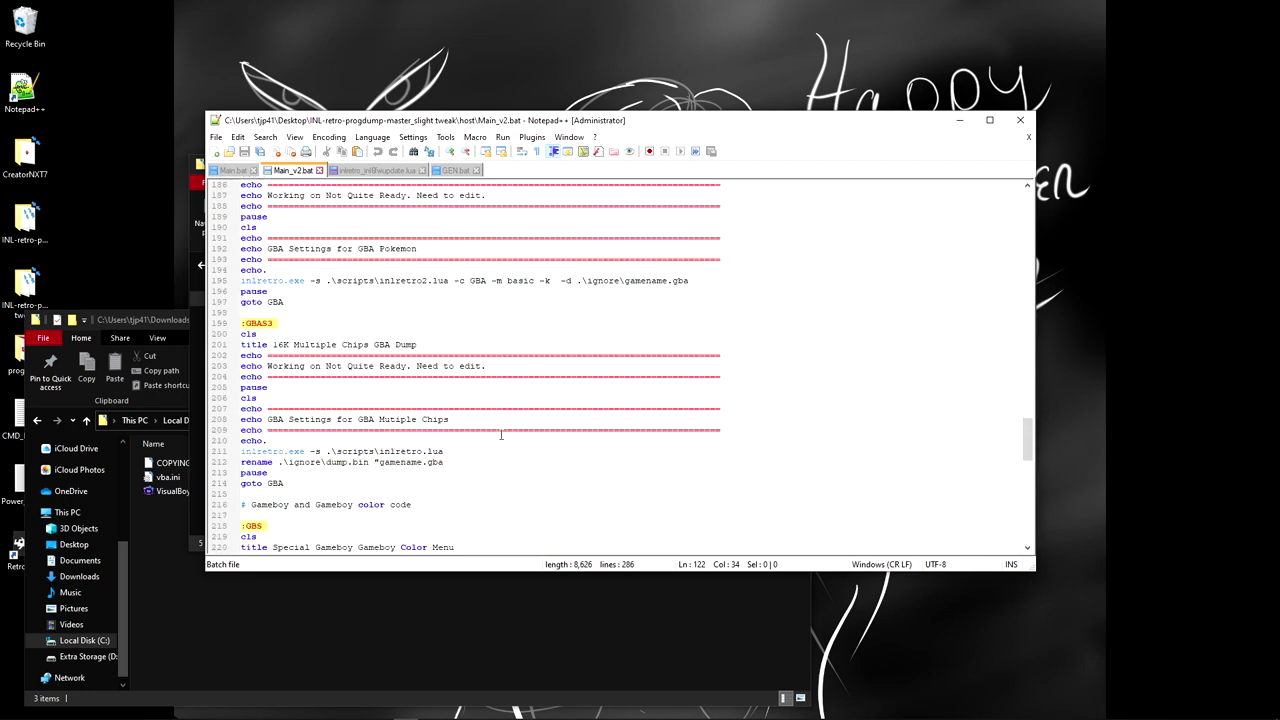
pyautogui.scroll(-11, 501, 434)
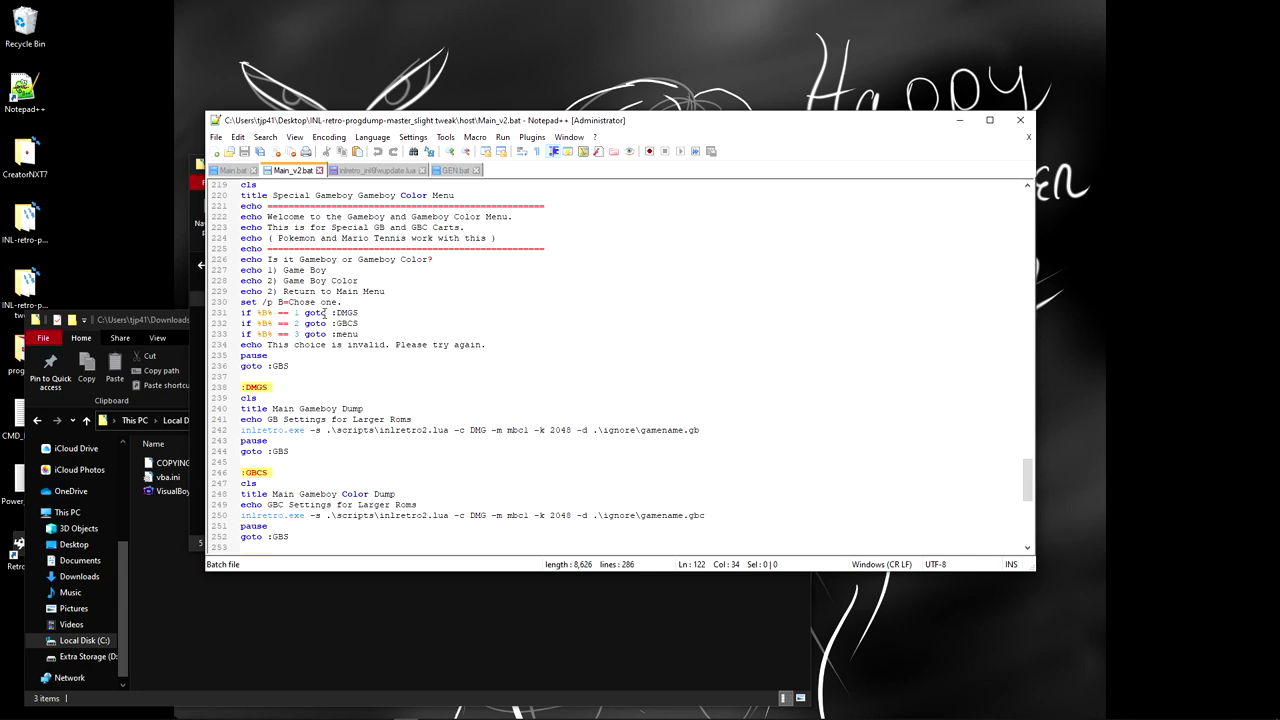
pyautogui.scroll(20, 325, 313)
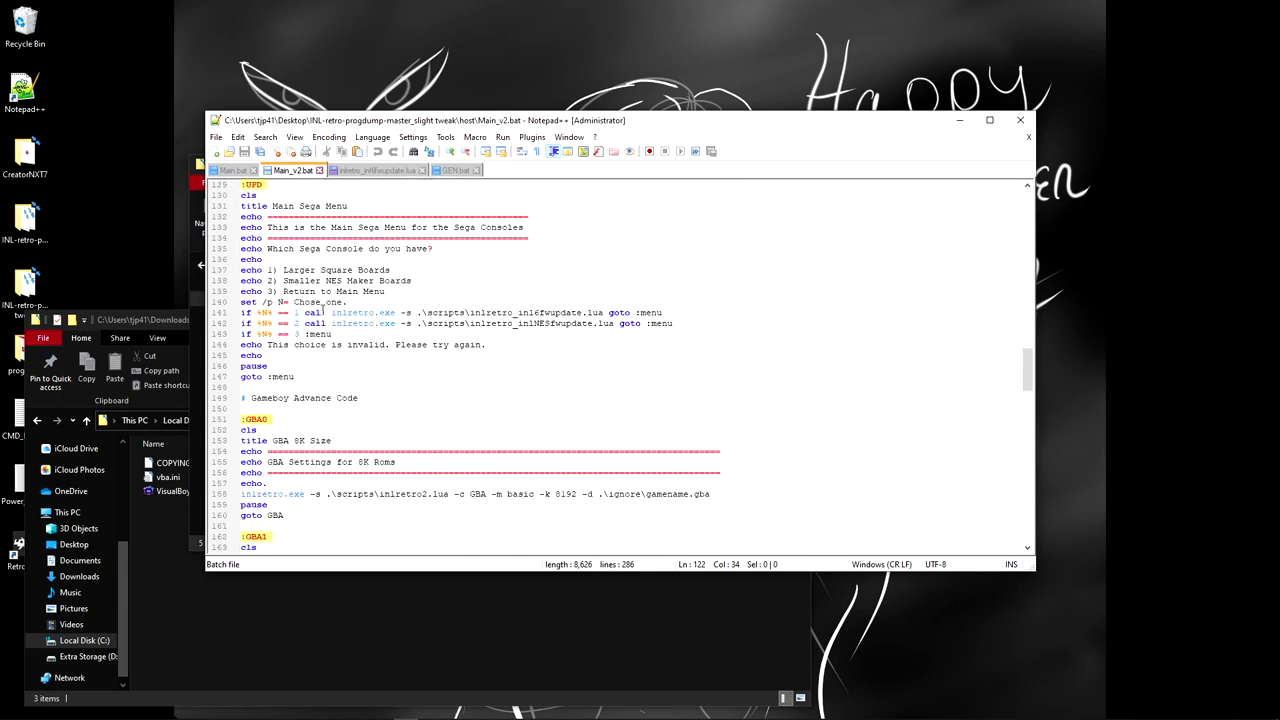
pyautogui.scroll(5, 324, 312)
pyautogui.scroll(-4, 366, 395)
pyautogui.scroll(-2, 366, 395)
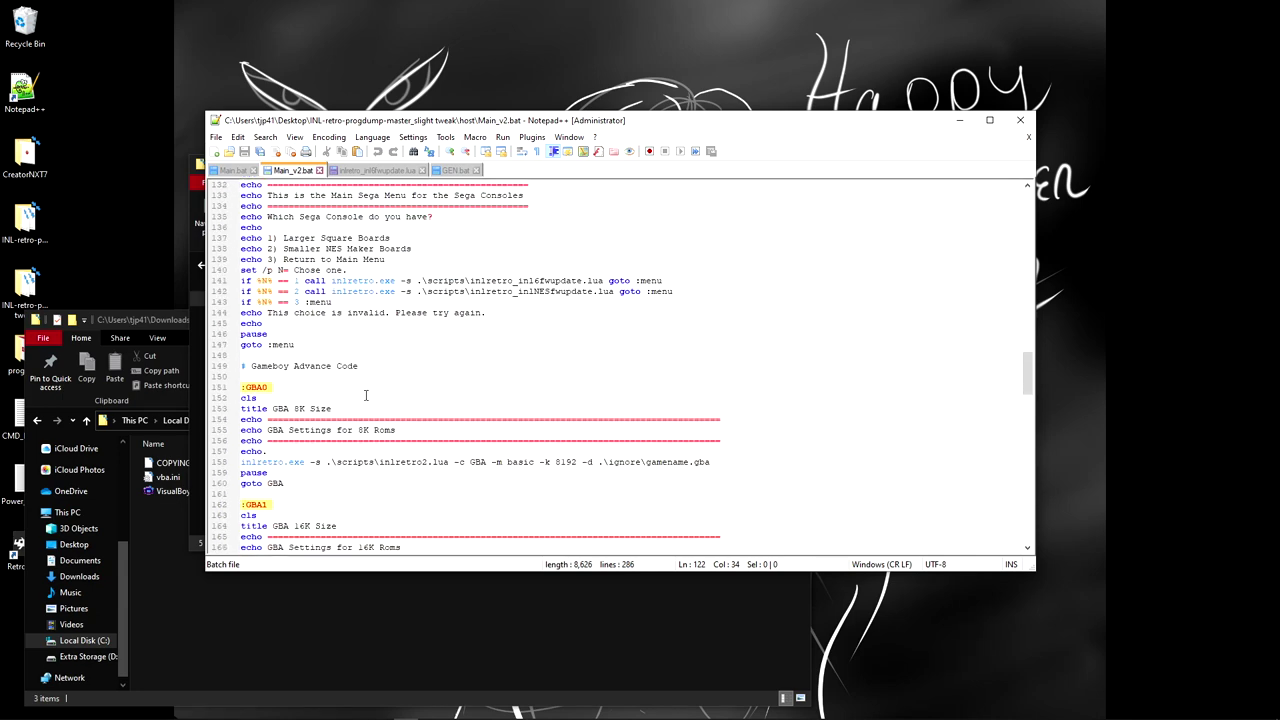
# Step: Examine the GBA Video dump section of Main_v2.bat and its ROM size value, and compare it with the dump command in Main.bat
pyautogui.scroll(-1, 366, 395)
pyautogui.scroll(-8, 494, 399)
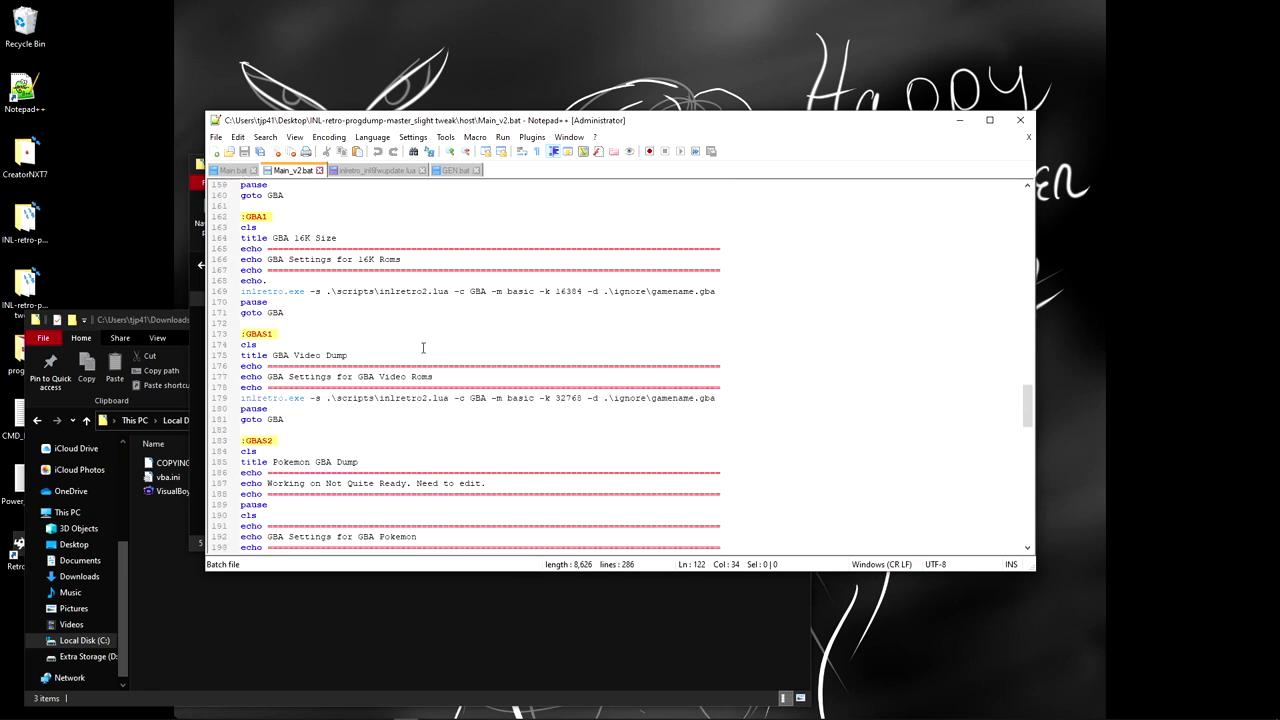
pyautogui.scroll(-2, 423, 347)
pyautogui.moveTo(263, 291); pyautogui.dragTo(366, 291)
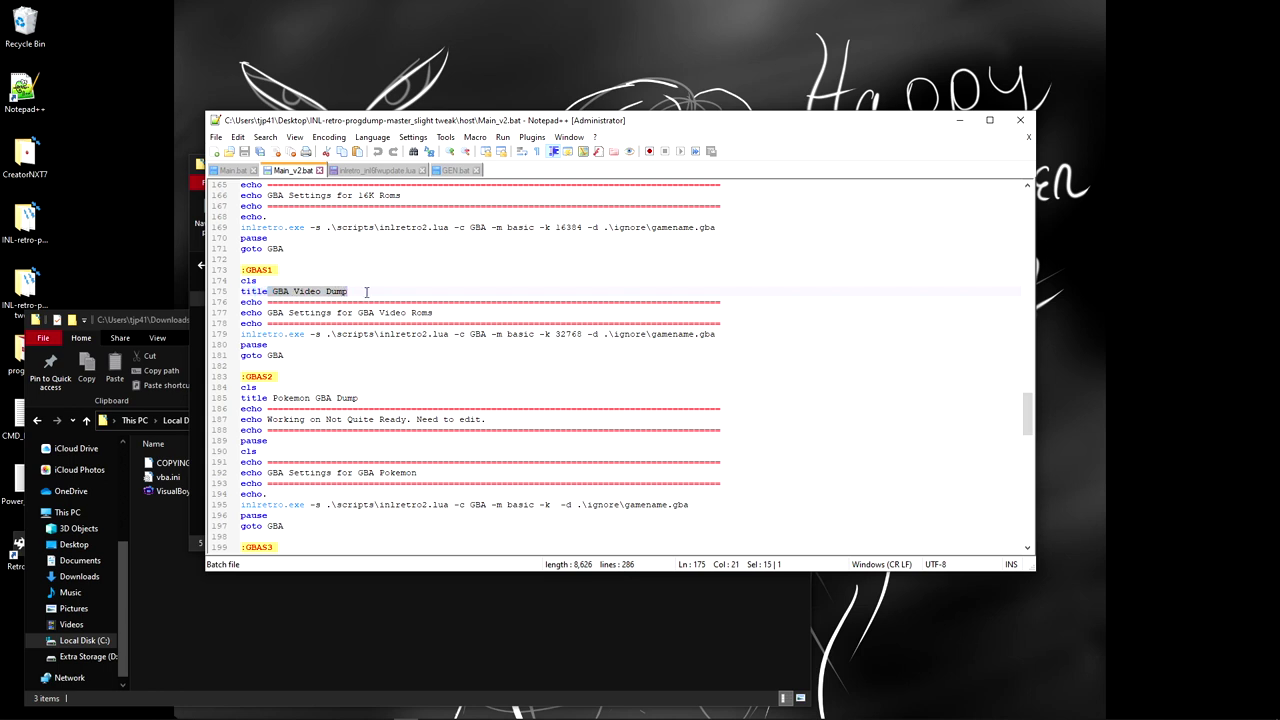
pyautogui.click(327, 355)
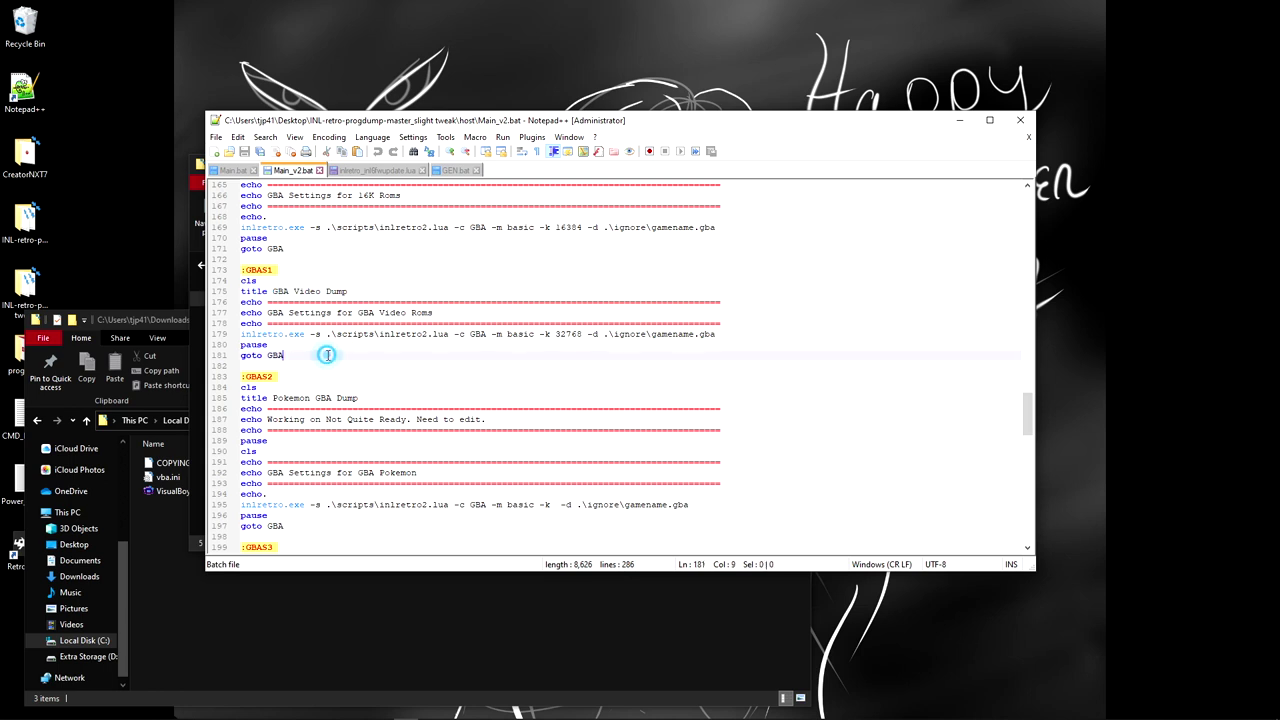
pyautogui.doubleClick(560, 334)
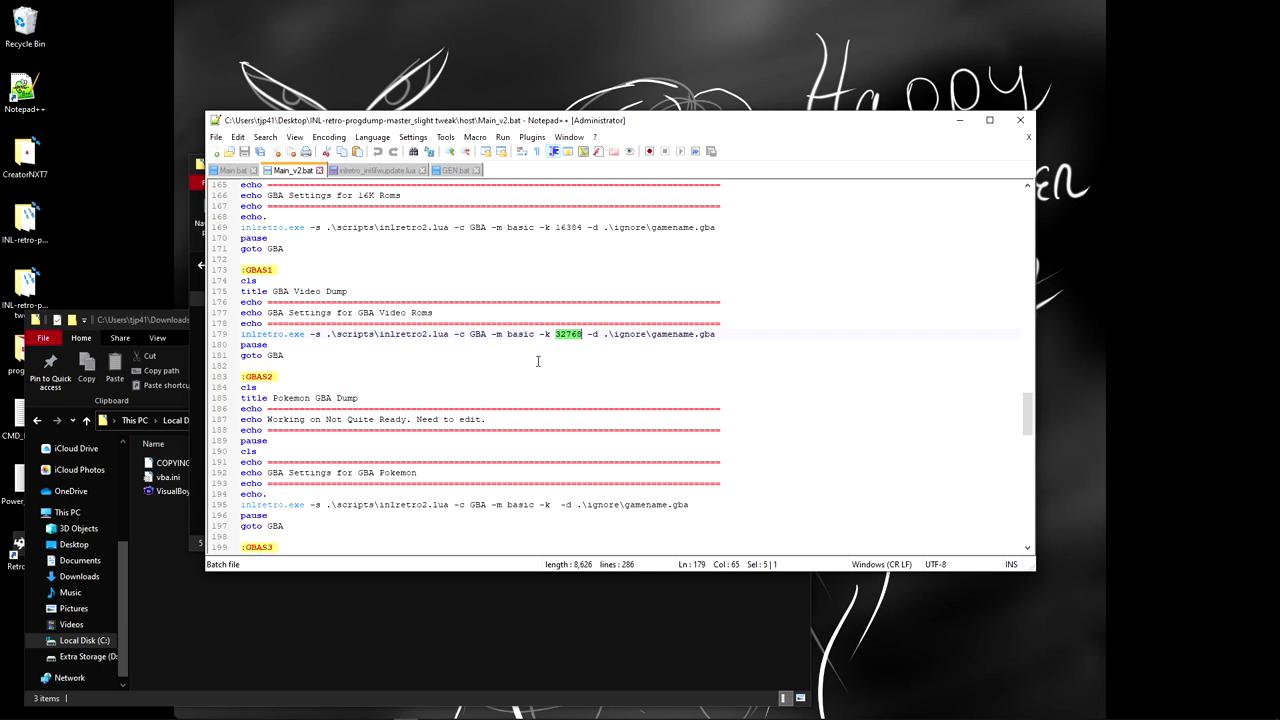
pyautogui.click(641, 323)
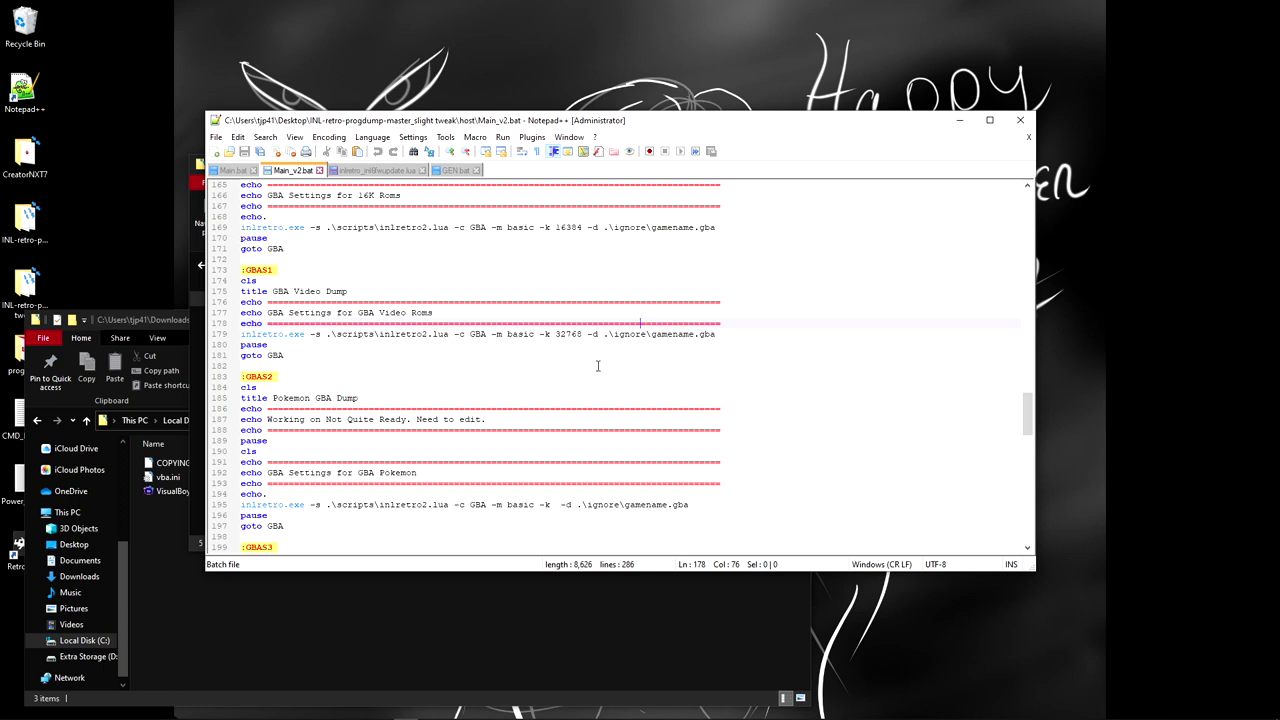
pyautogui.click(568, 334)
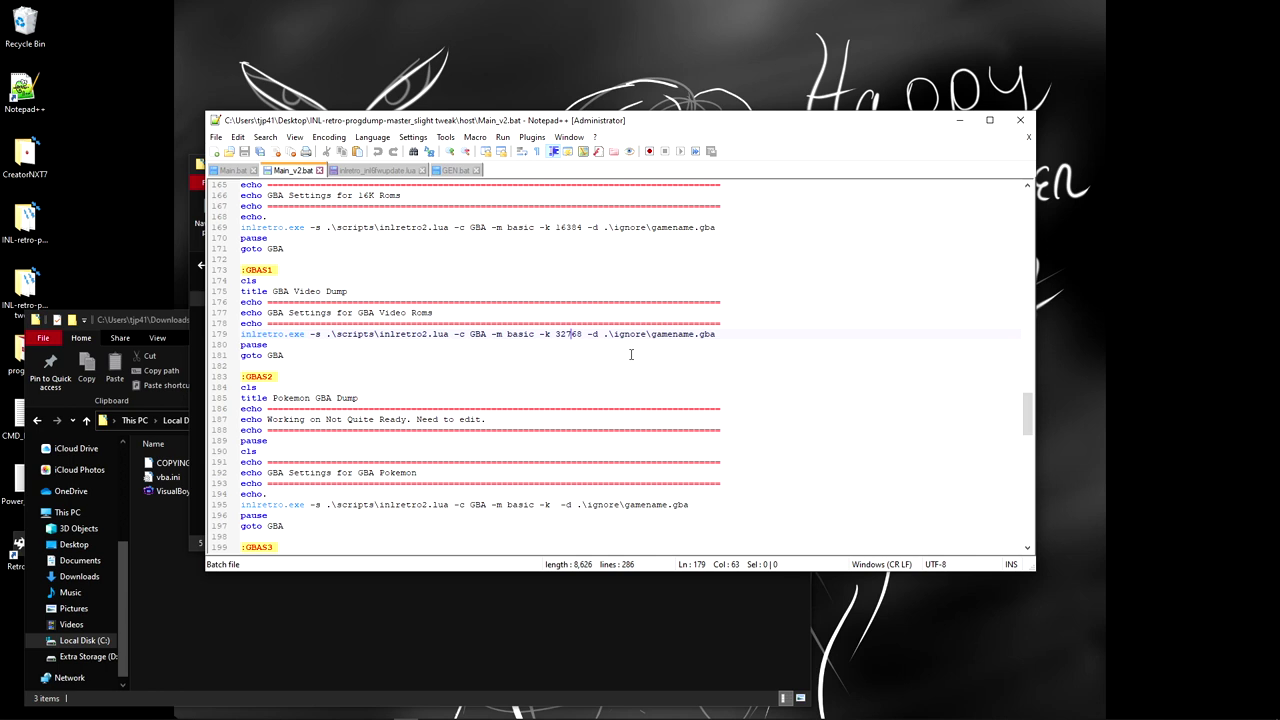
pyautogui.click(652, 311)
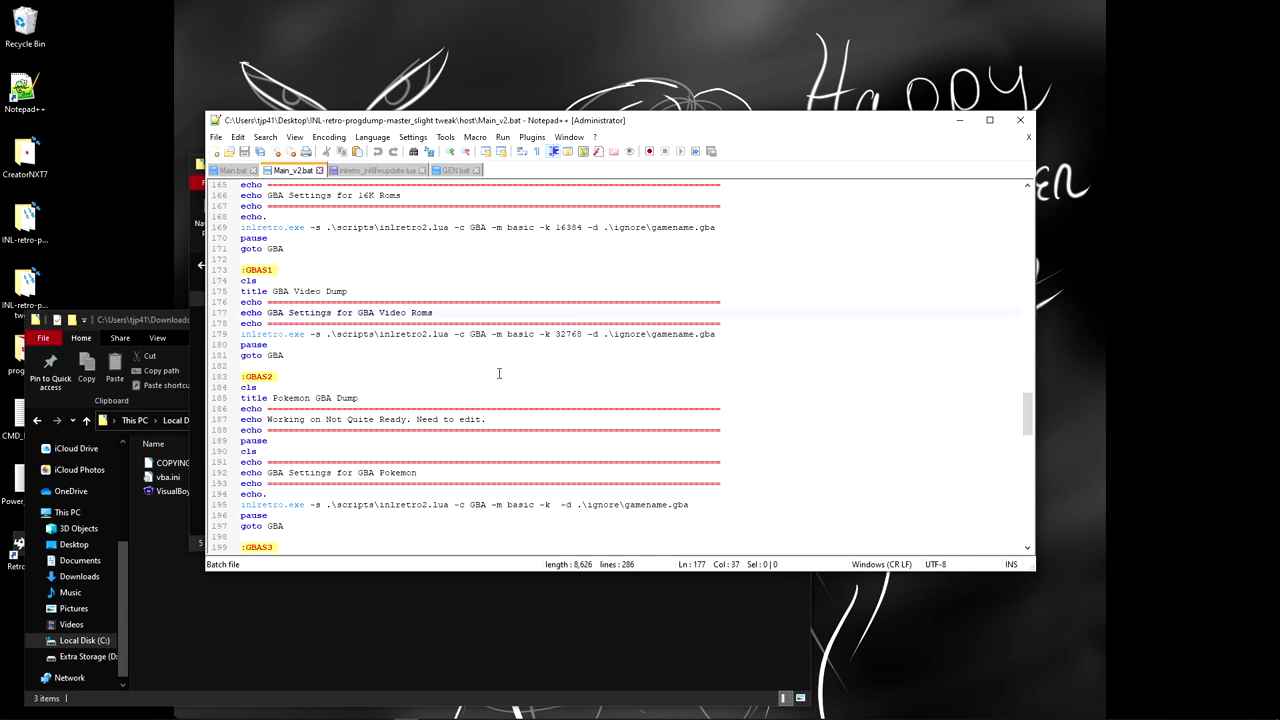
pyautogui.moveTo(555, 334); pyautogui.dragTo(568, 334)
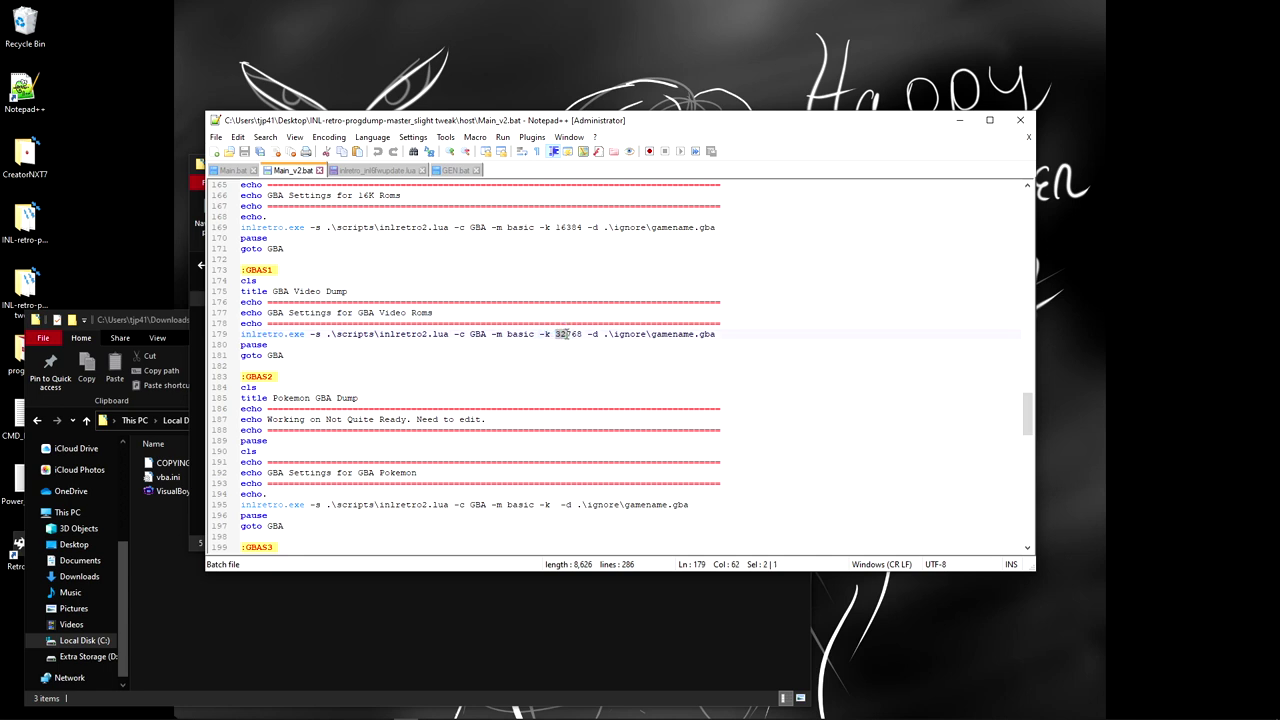
pyautogui.click(249, 171)
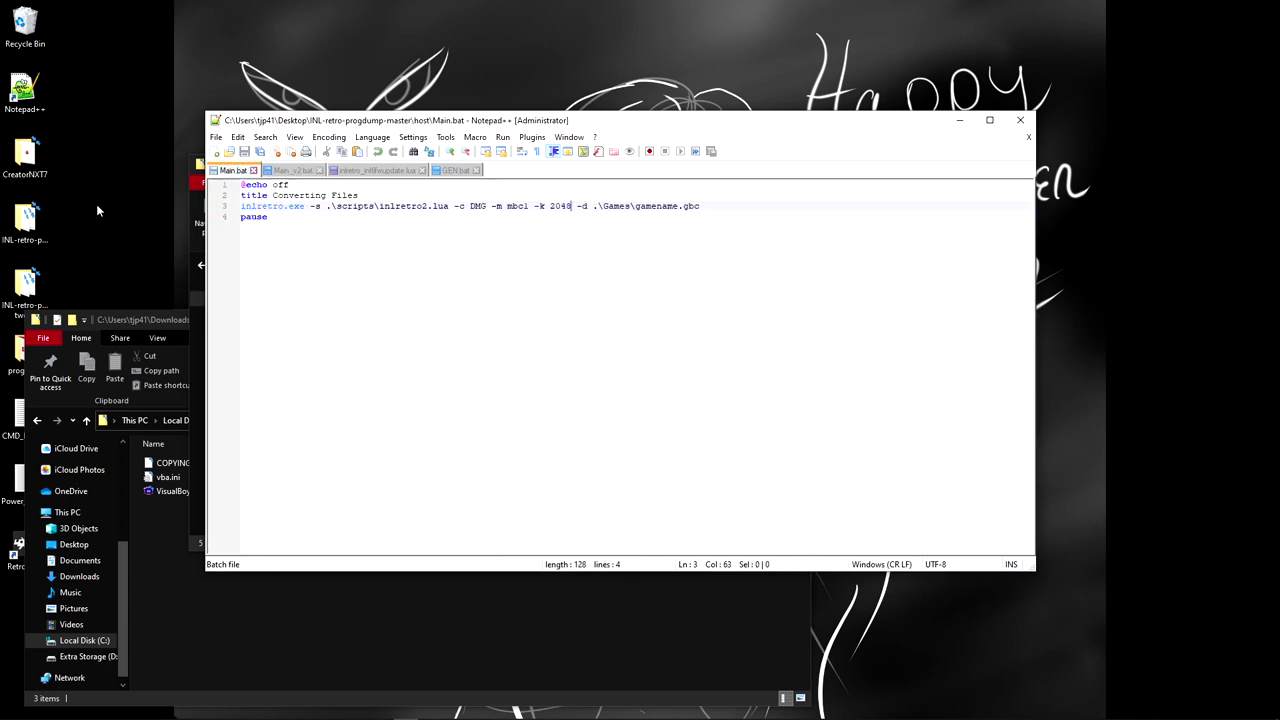
pyautogui.click(539, 206)
pyautogui.click(280, 171)
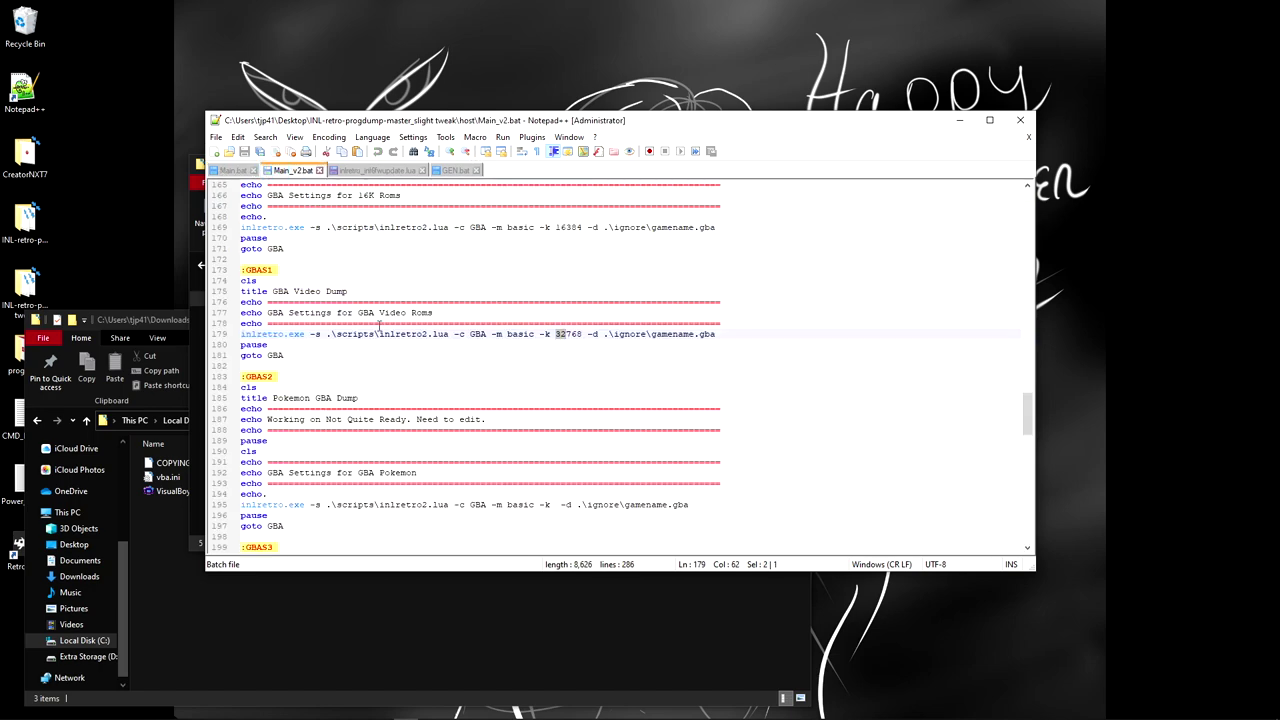
# Step: Examine the main menu of Main_v2.bat and the section label that each numbered console choice jumps to
pyautogui.scroll(20, 379, 325)
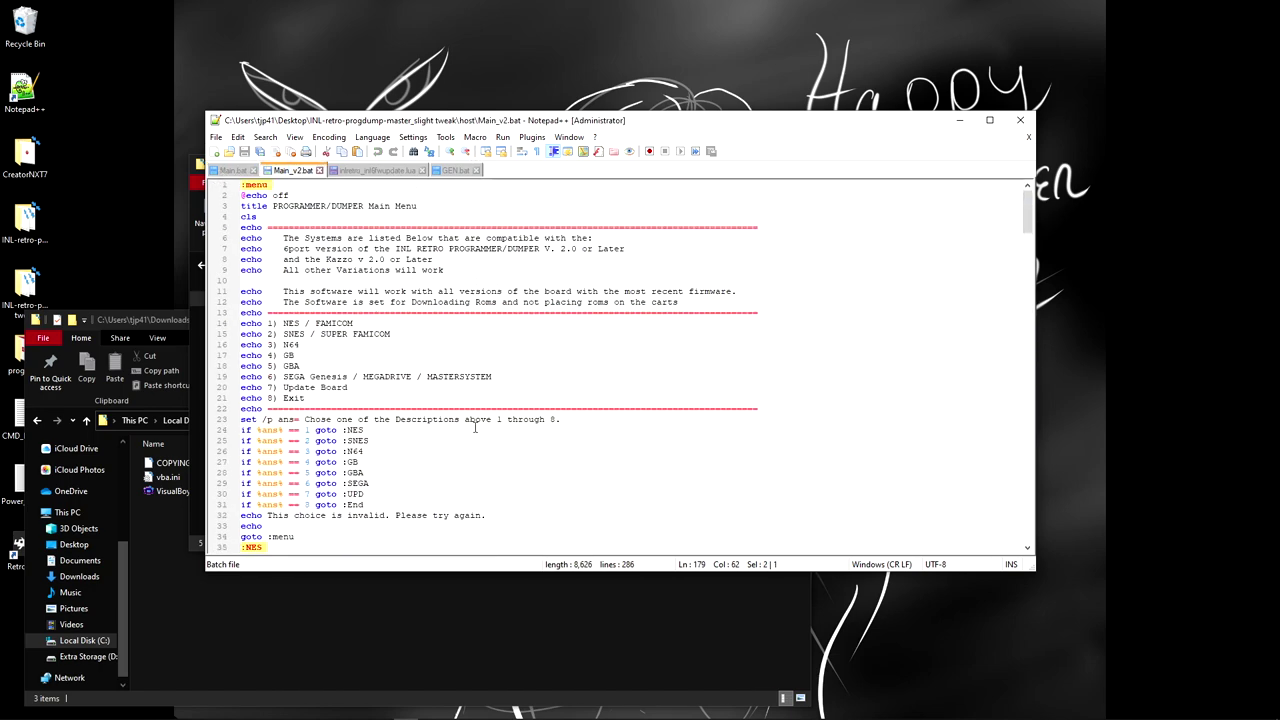
pyautogui.scroll(-2, 368, 399)
pyautogui.scroll(-1, 379, 408)
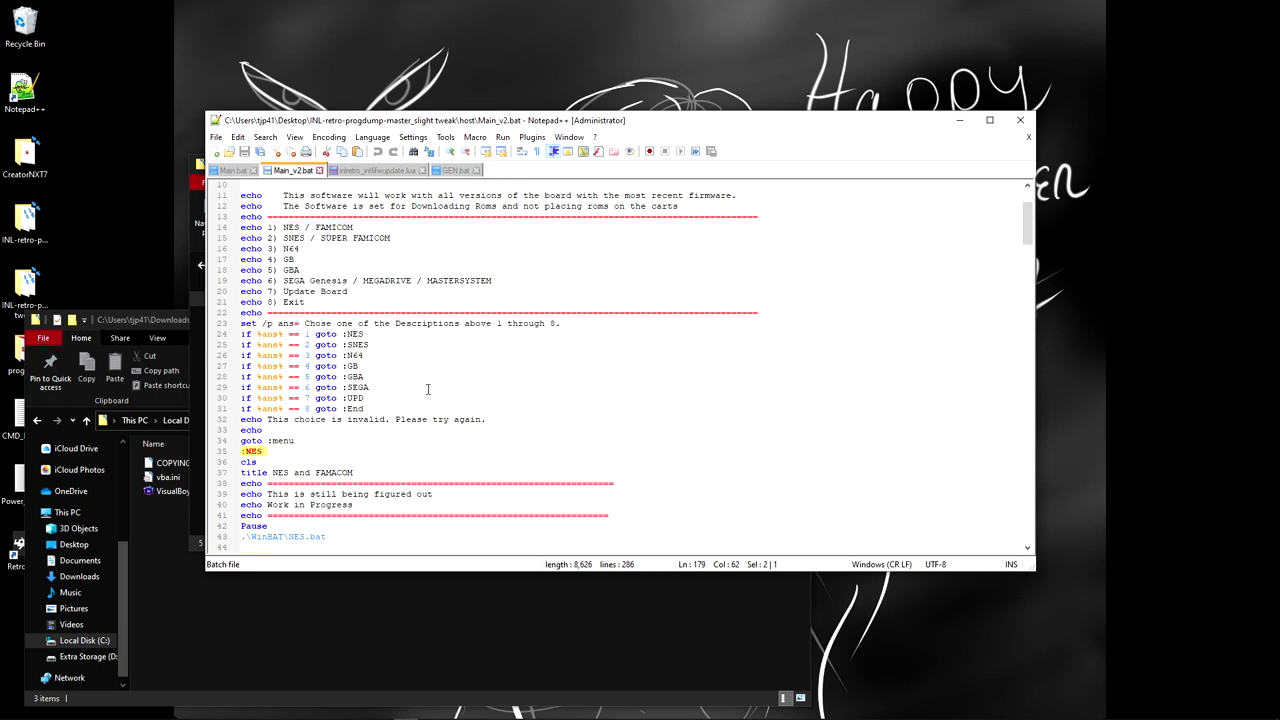
pyautogui.doubleClick(352, 334)
pyautogui.click(347, 345)
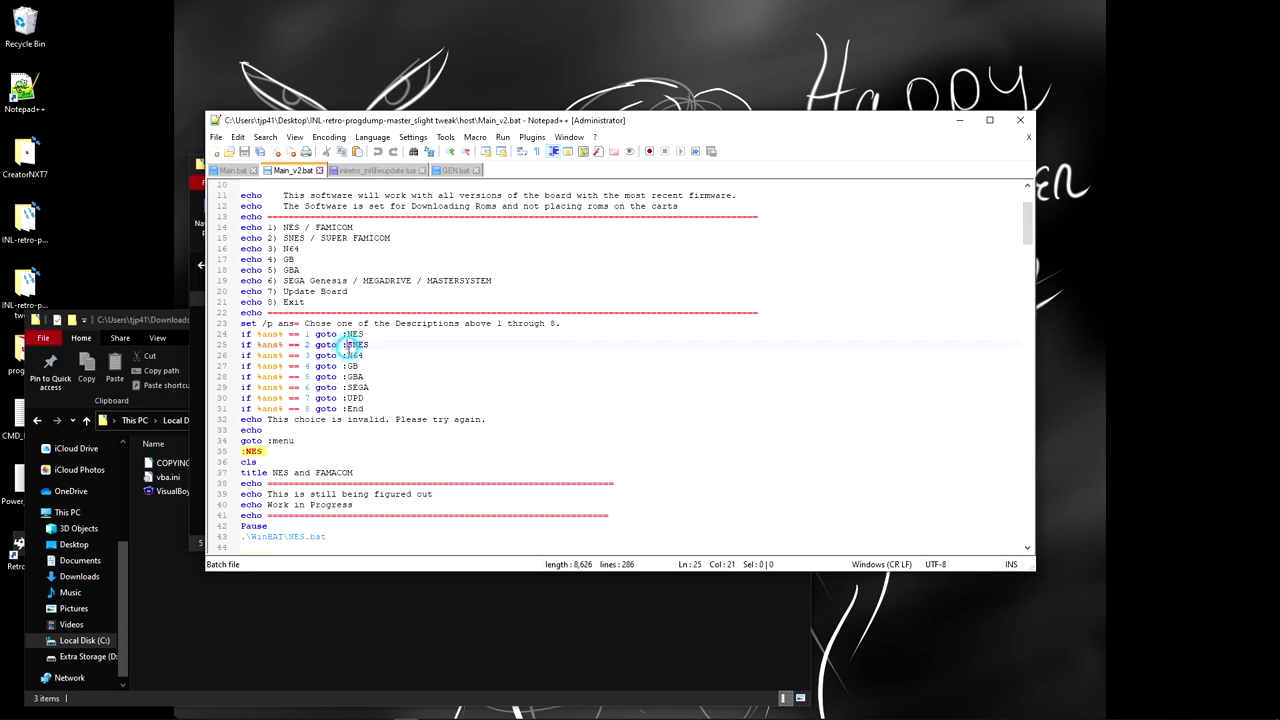
pyautogui.click(352, 366)
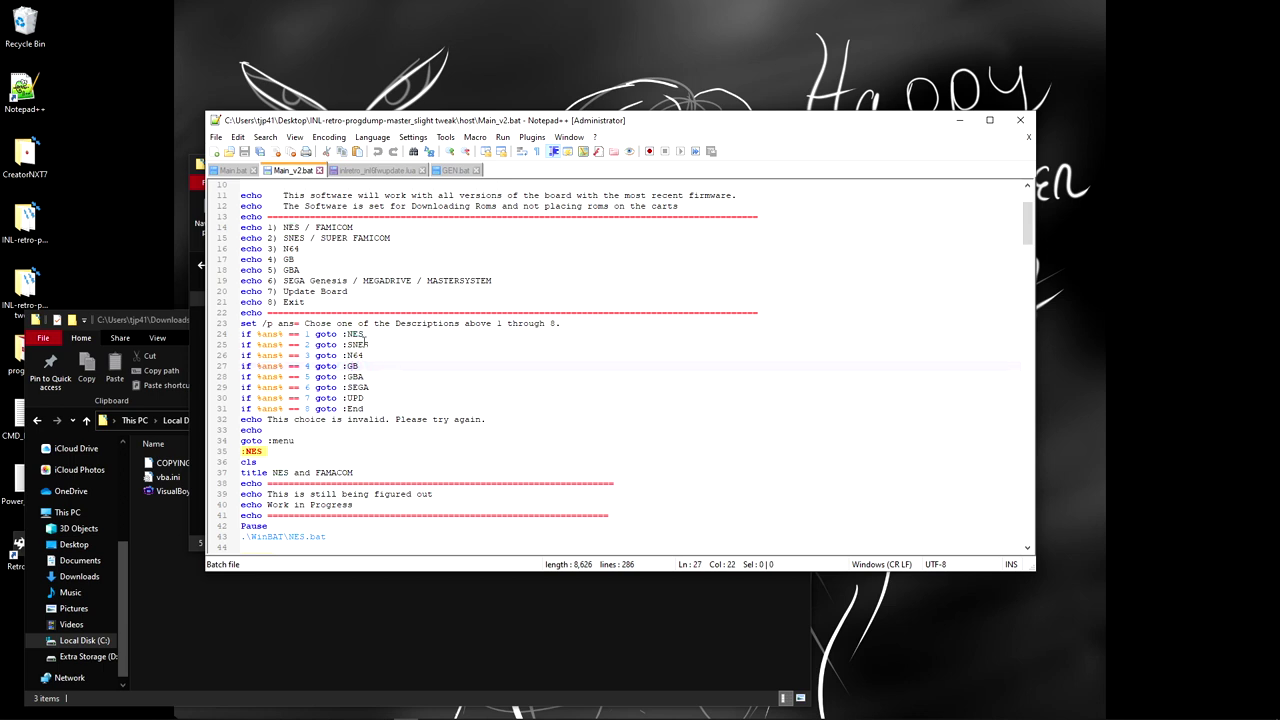
pyautogui.click(345, 345)
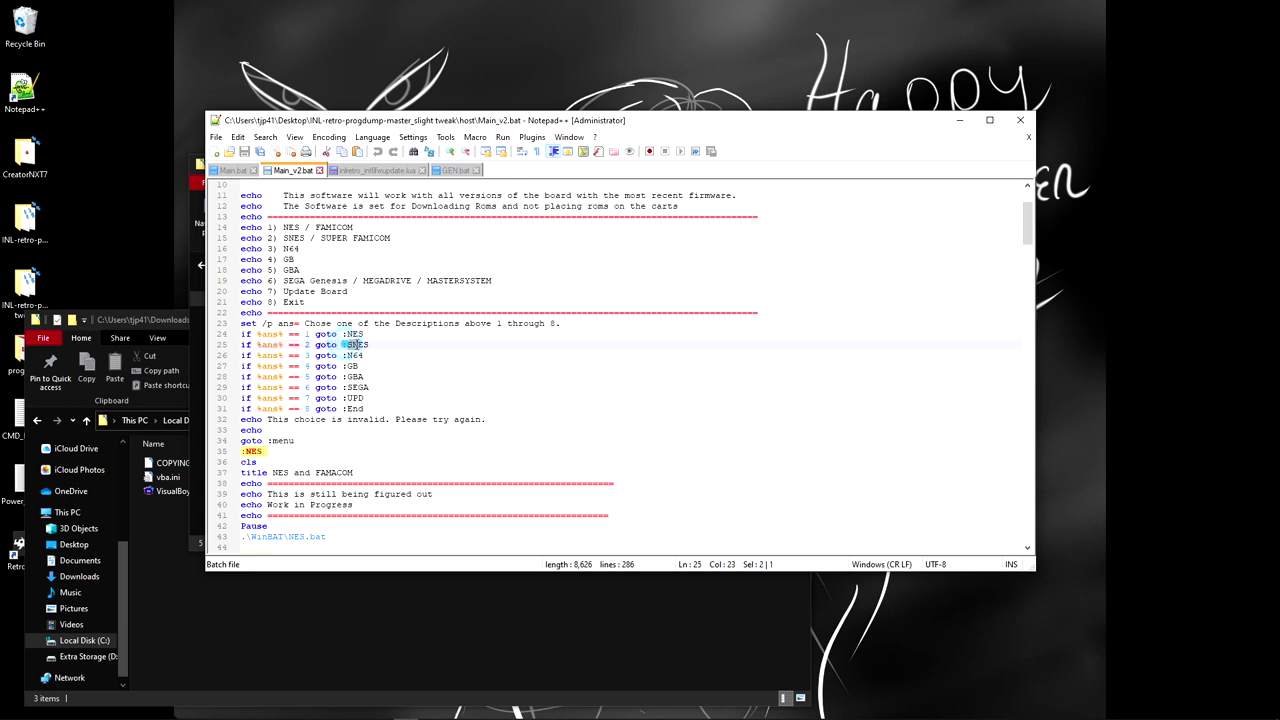
pyautogui.moveTo(345, 345); pyautogui.dragTo(363, 355)
pyautogui.click(371, 353)
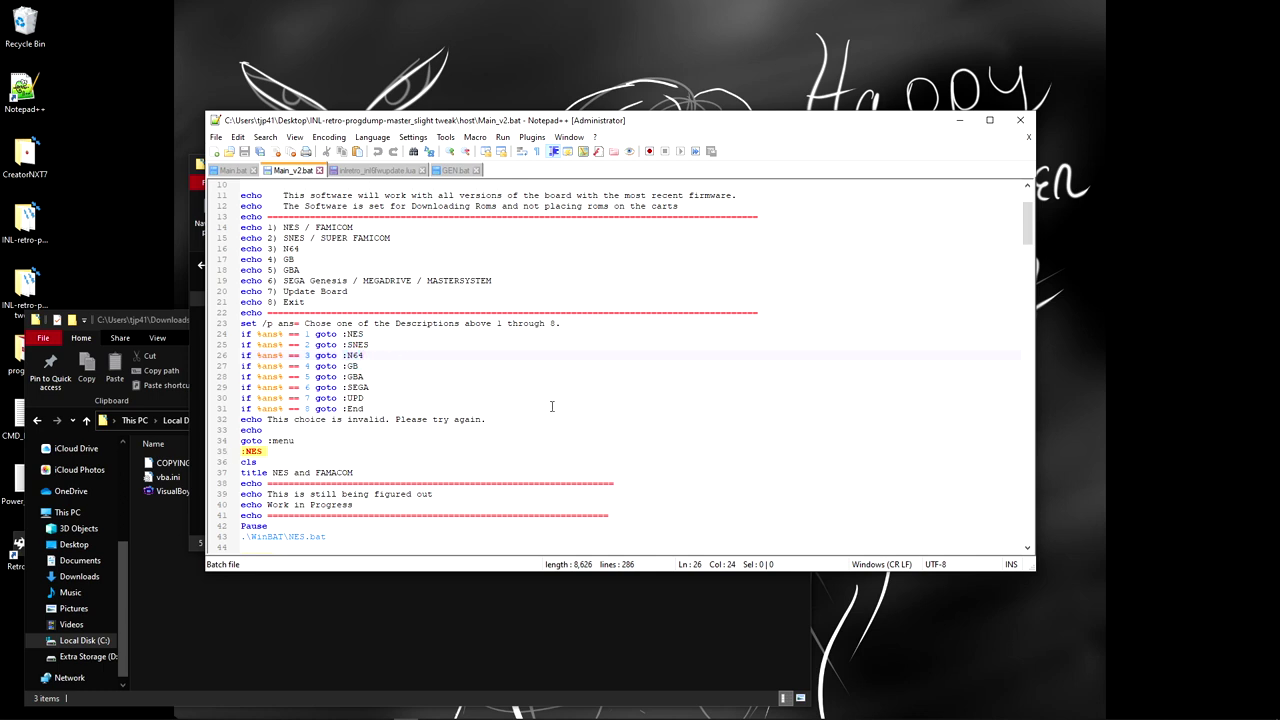
pyautogui.moveTo(346, 366); pyautogui.dragTo(360, 366)
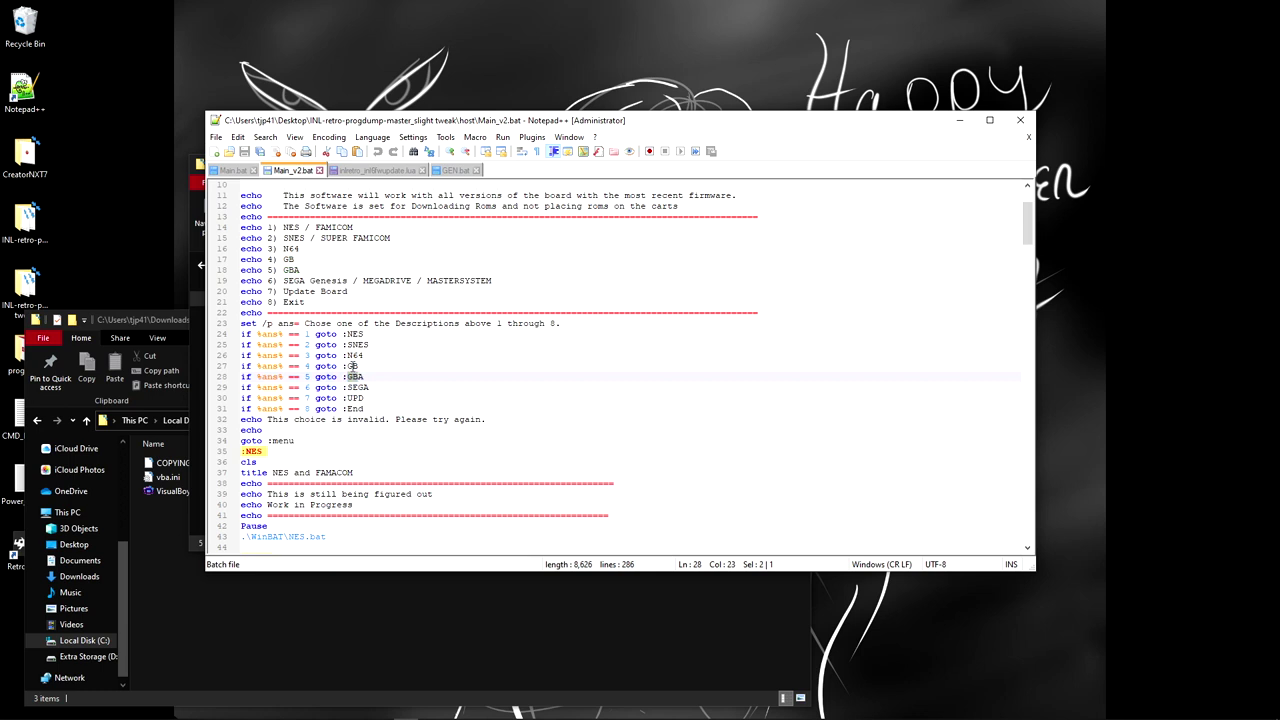
pyautogui.moveTo(346, 377); pyautogui.dragTo(366, 398)
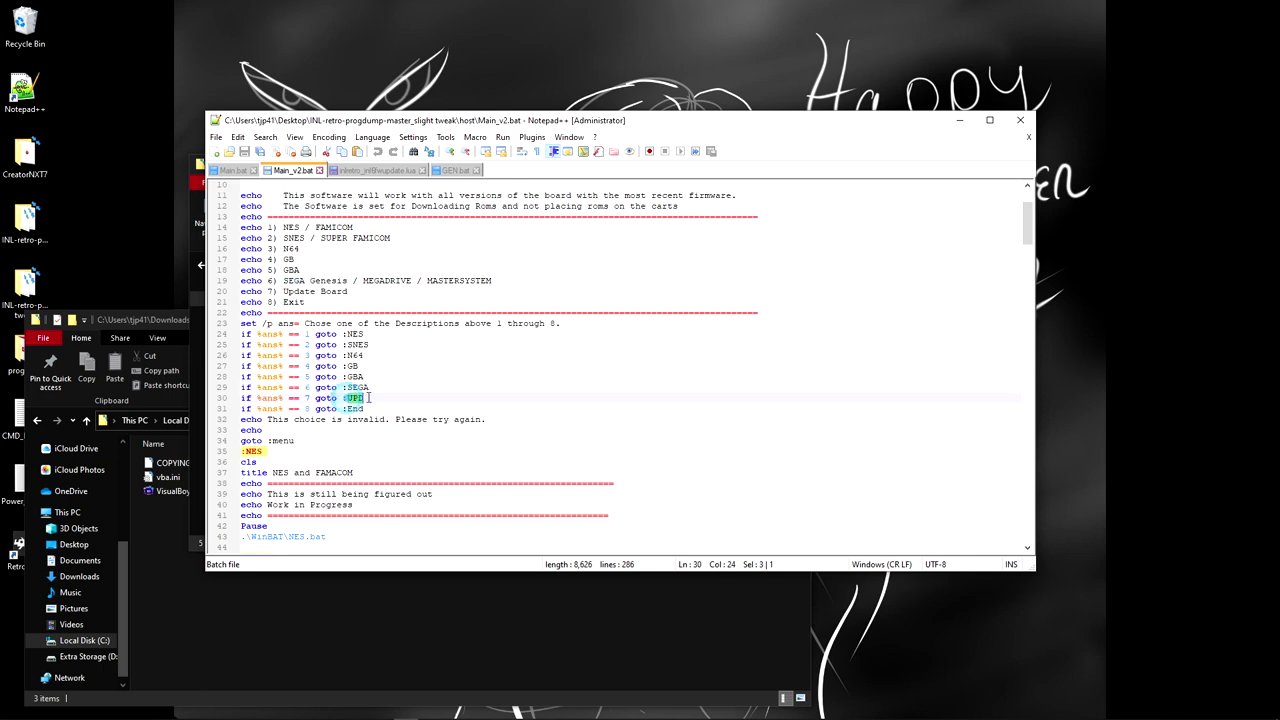
pyautogui.click(345, 366)
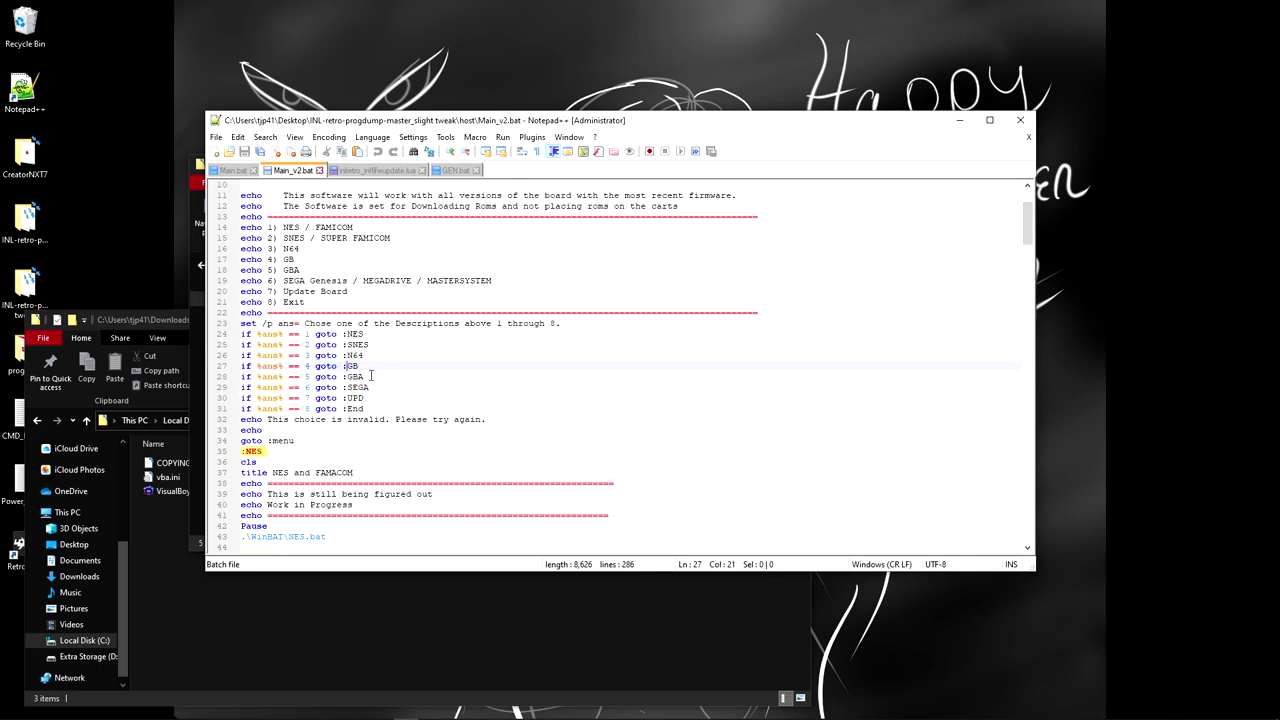
pyautogui.moveTo(347, 344); pyautogui.dragTo(378, 344)
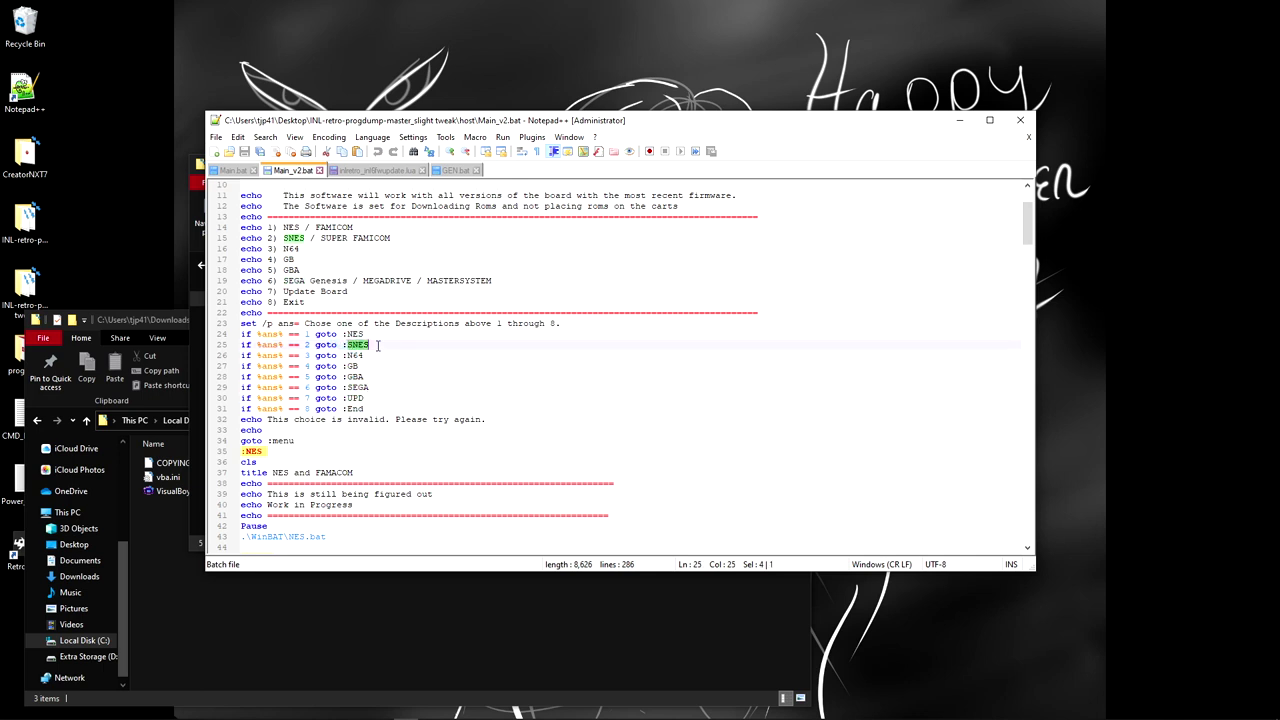
pyautogui.click(446, 419)
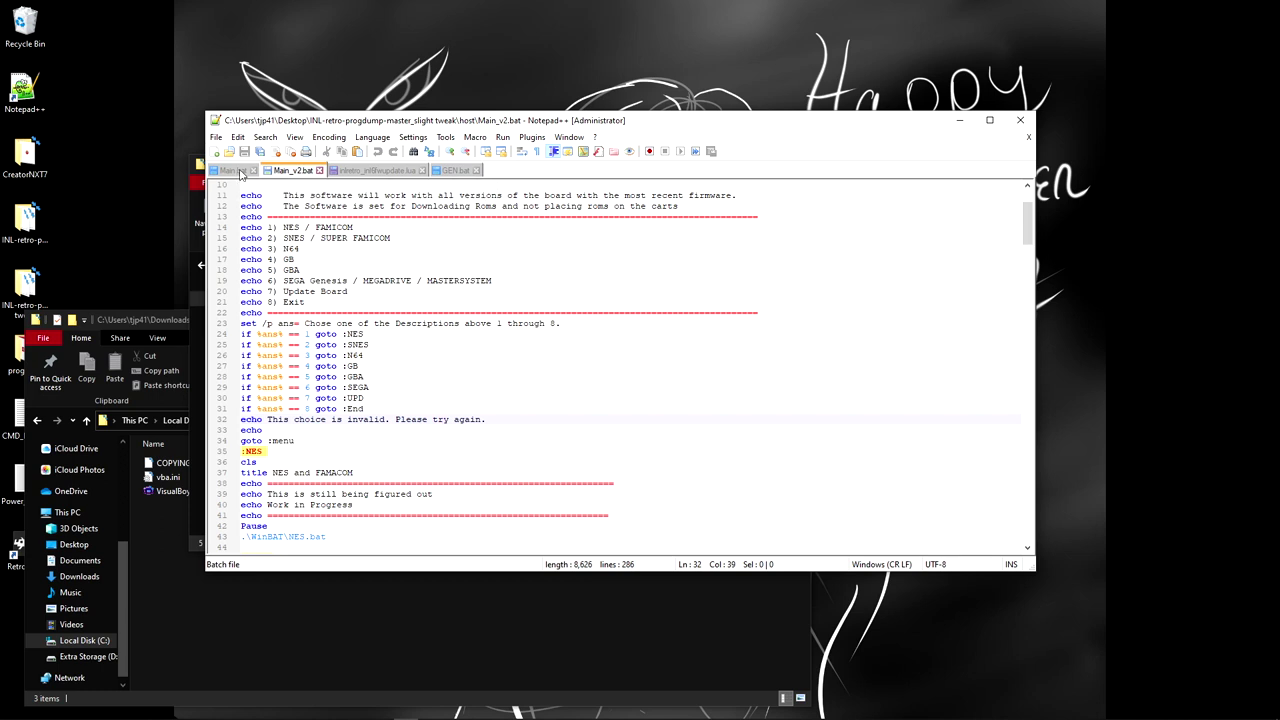
# Step: Close the script inlretro_inl6fwupdate.lua, saving its changes
pyautogui.click(383, 172)
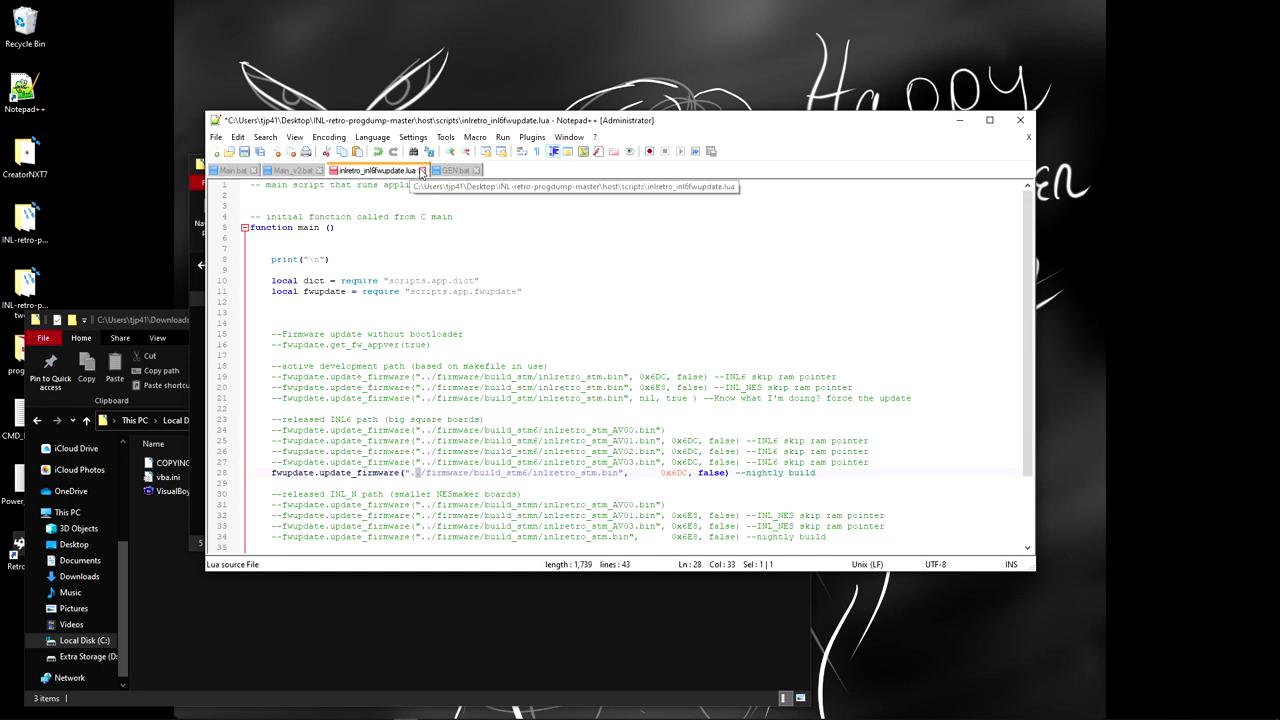
pyautogui.click(422, 171)
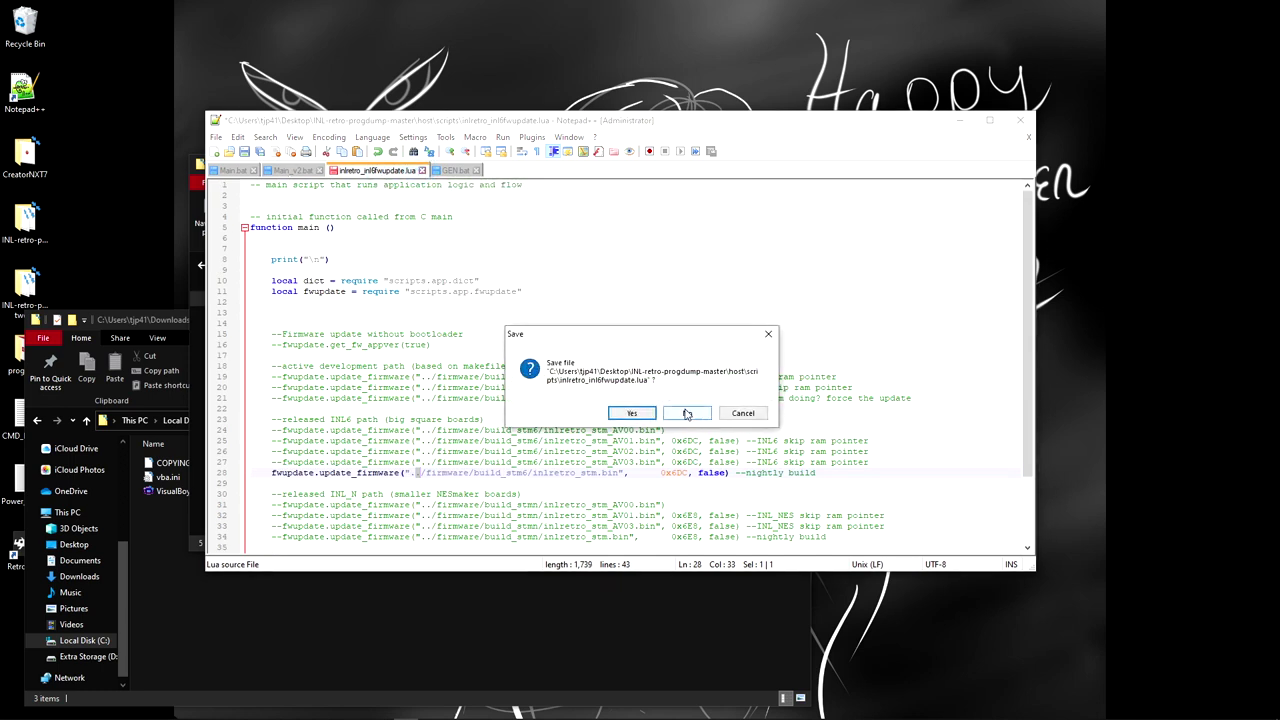
pyautogui.click(621, 418)
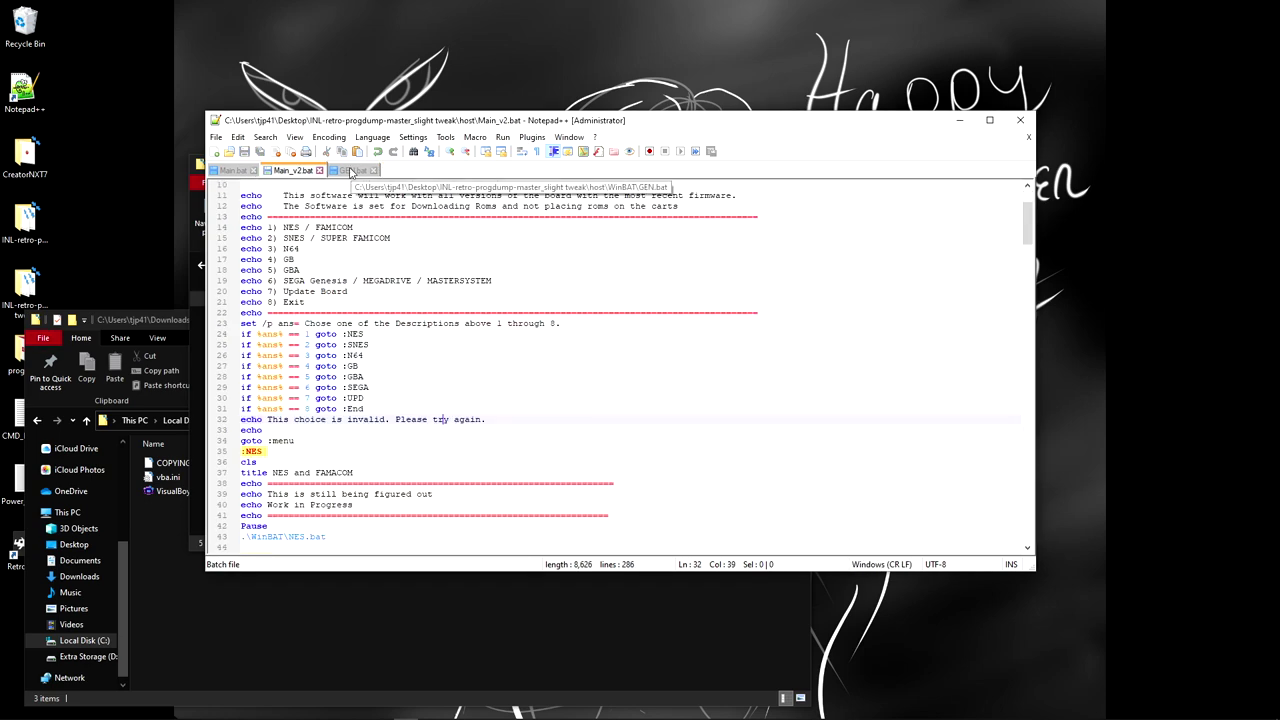
# Step: Examine the Sega Genesis size menu and dump commands in GEN.bat
pyautogui.click(350, 171)
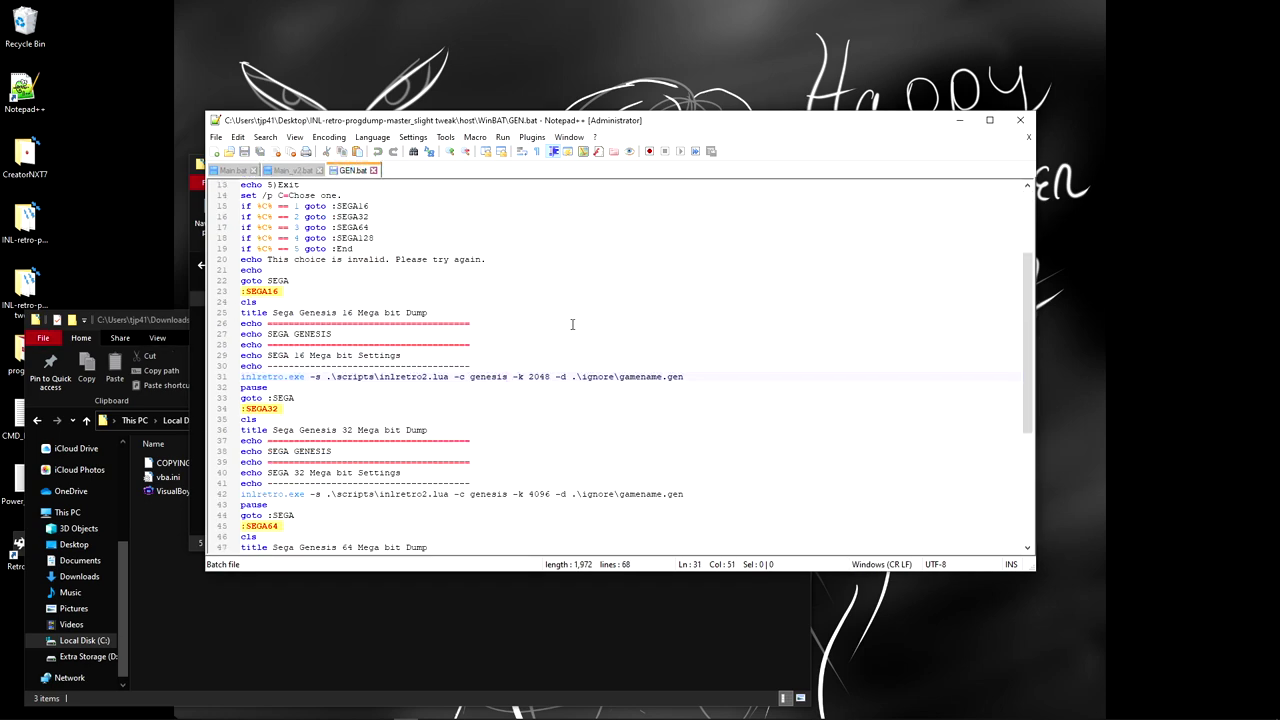
pyautogui.scroll(1, 418, 340)
pyautogui.scroll(3, 334, 365)
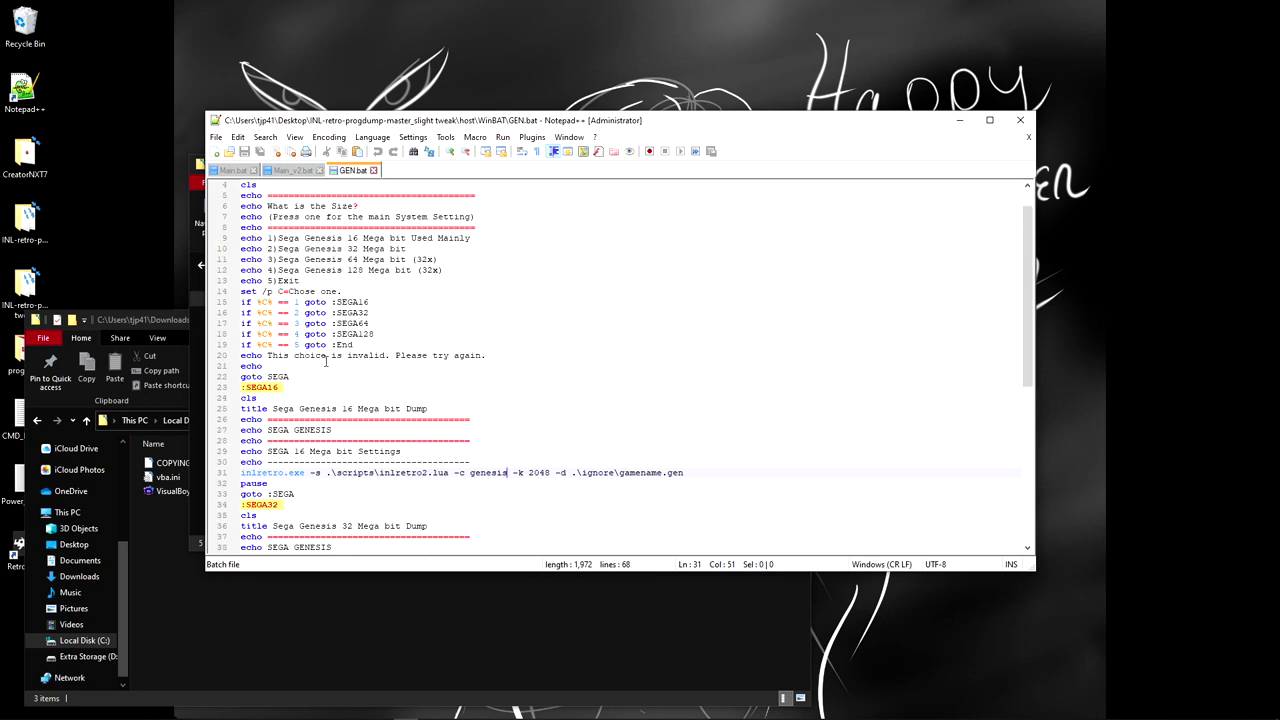
# Step: Examine the SNES section of Main_v2.bat, particularly the console option in its dump command
pyautogui.click(288, 172)
pyautogui.scroll(3, 340, 350)
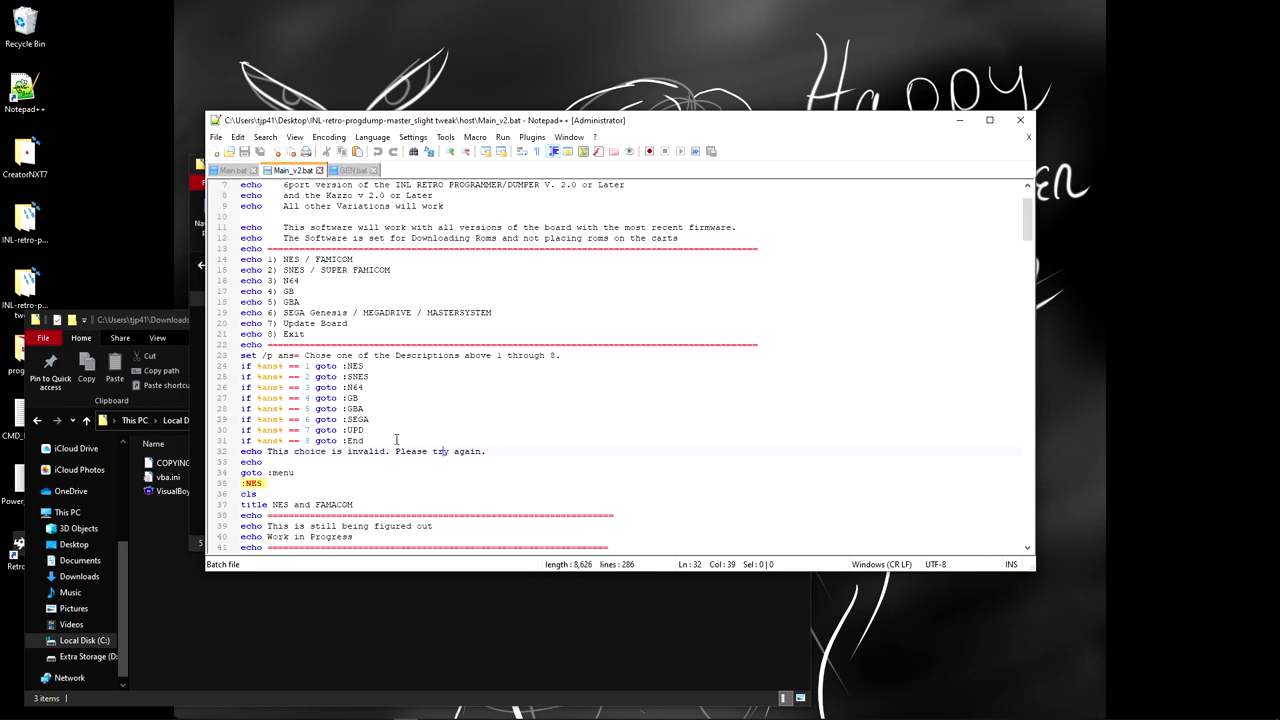
pyautogui.scroll(-20, 382, 448)
pyautogui.scroll(20, 382, 448)
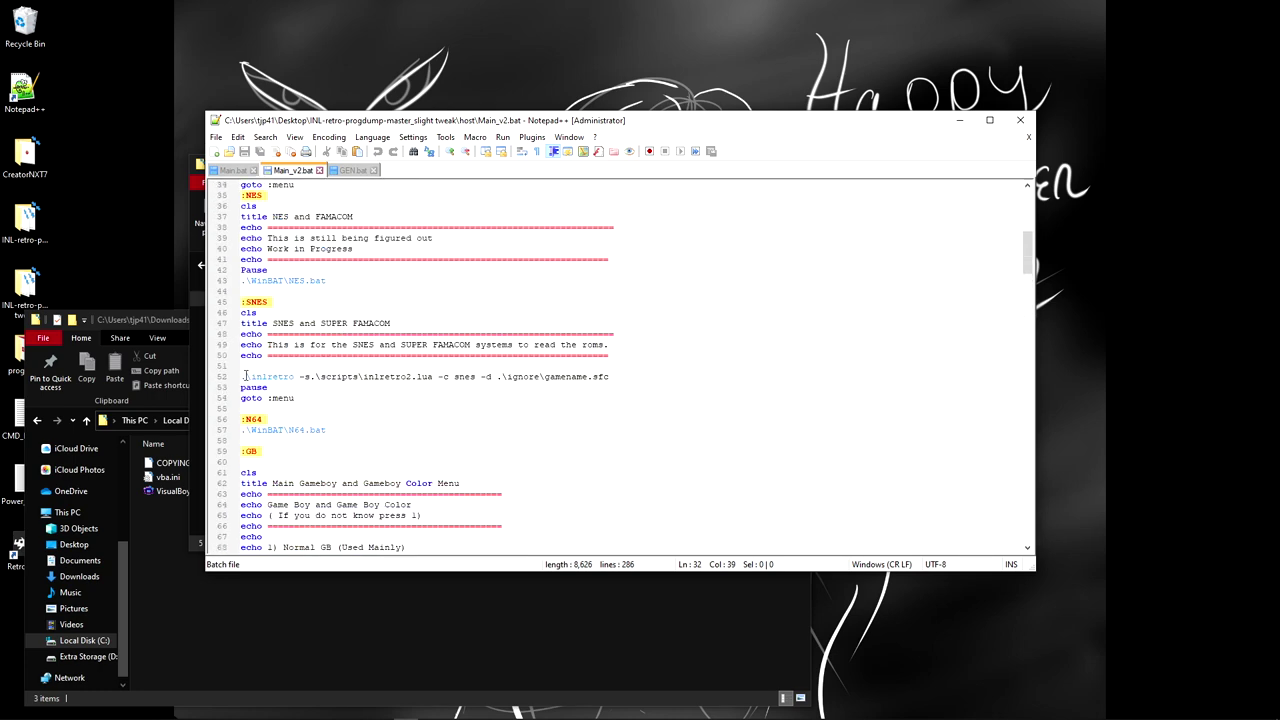
pyautogui.moveTo(245, 376); pyautogui.dragTo(520, 376)
pyautogui.click(689, 373)
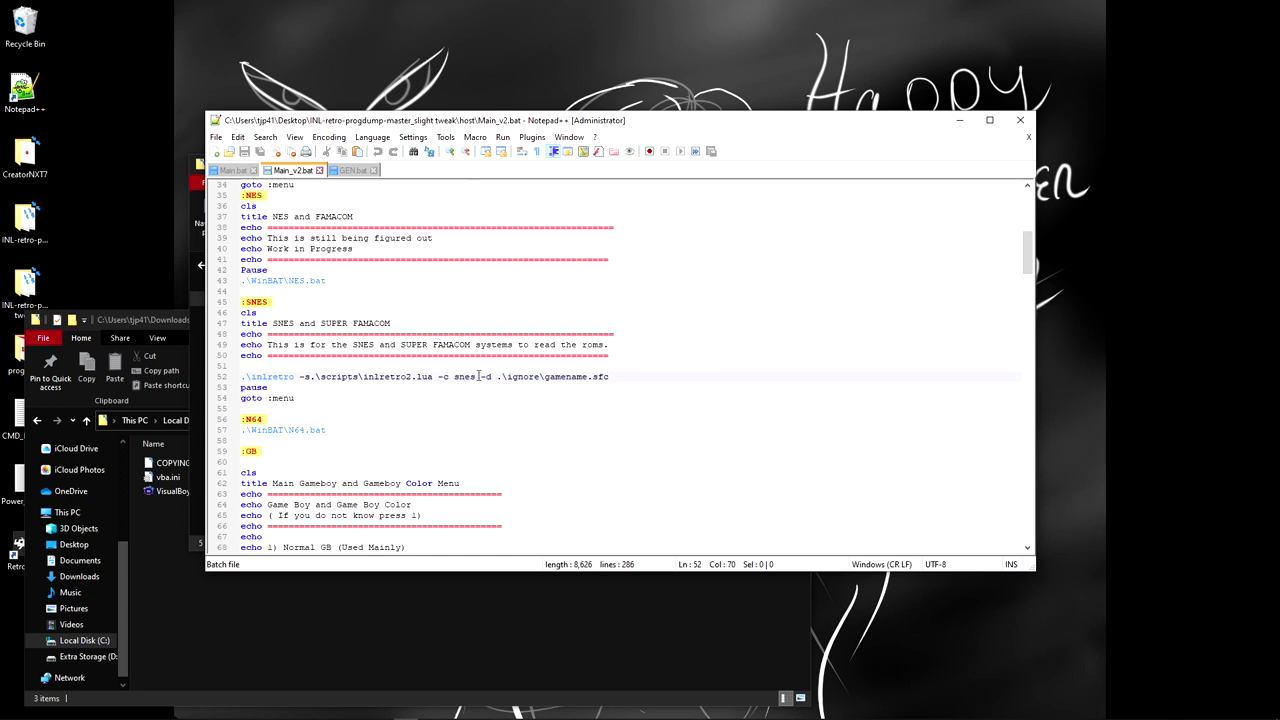
pyautogui.moveTo(478, 376); pyautogui.dragTo(438, 376)
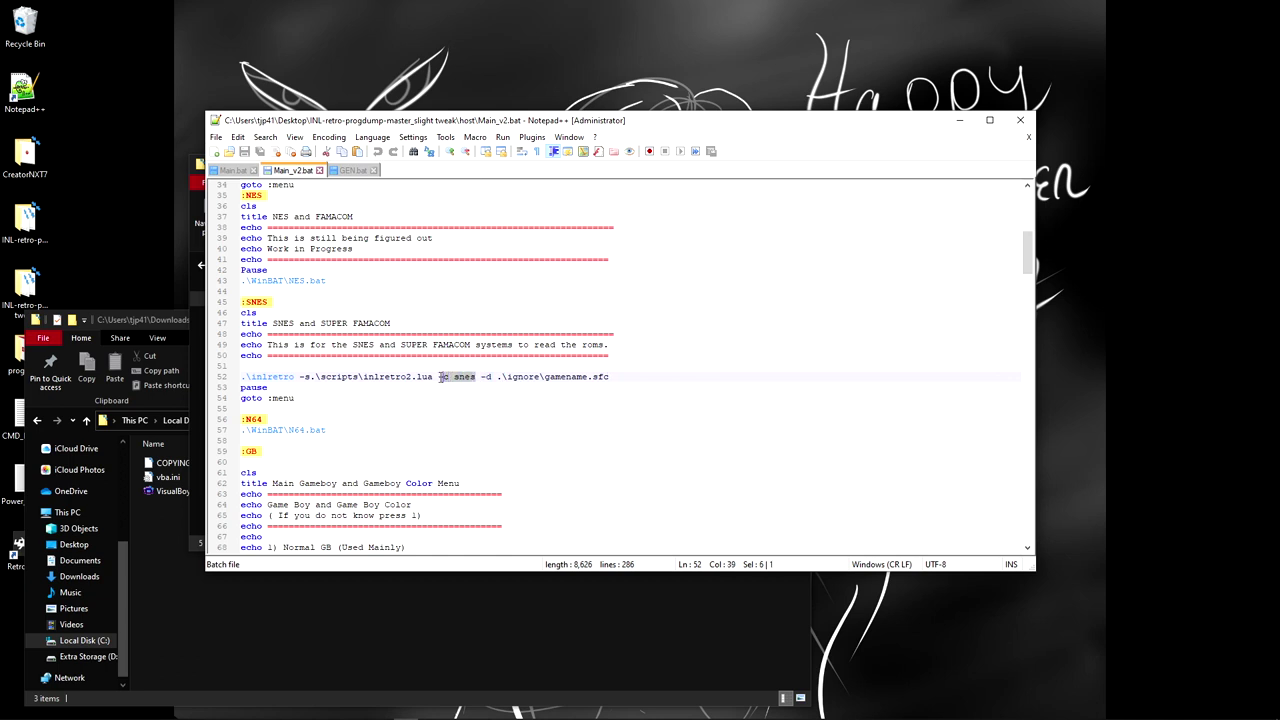
# Step: Remove the mapper and ROM size options, -m mbc1 -k 2048, from the dump command in Main.bat
pyautogui.click(234, 170)
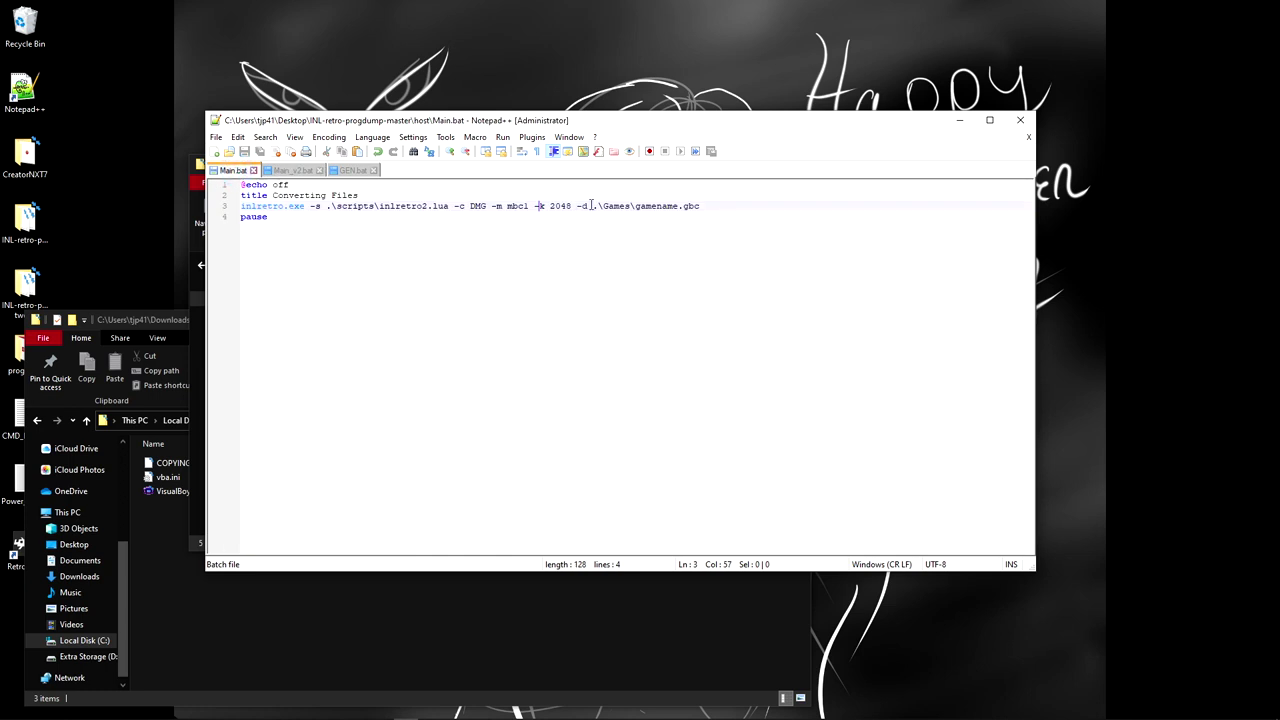
pyautogui.moveTo(572, 206); pyautogui.dragTo(555, 208)
pyautogui.keyDown('shift'); pyautogui.click(534, 207); pyautogui.keyUp('shift')
pyautogui.press('BackSpace')
pyautogui.press('BackSpace')
pyautogui.press('BackSpace')
pyautogui.press('BackSpace')
pyautogui.press('BackSpace')
pyautogui.press('BackSpace')
pyautogui.press('BackSpace')
pyautogui.press('BackSpace')
pyautogui.press('BackSpace')
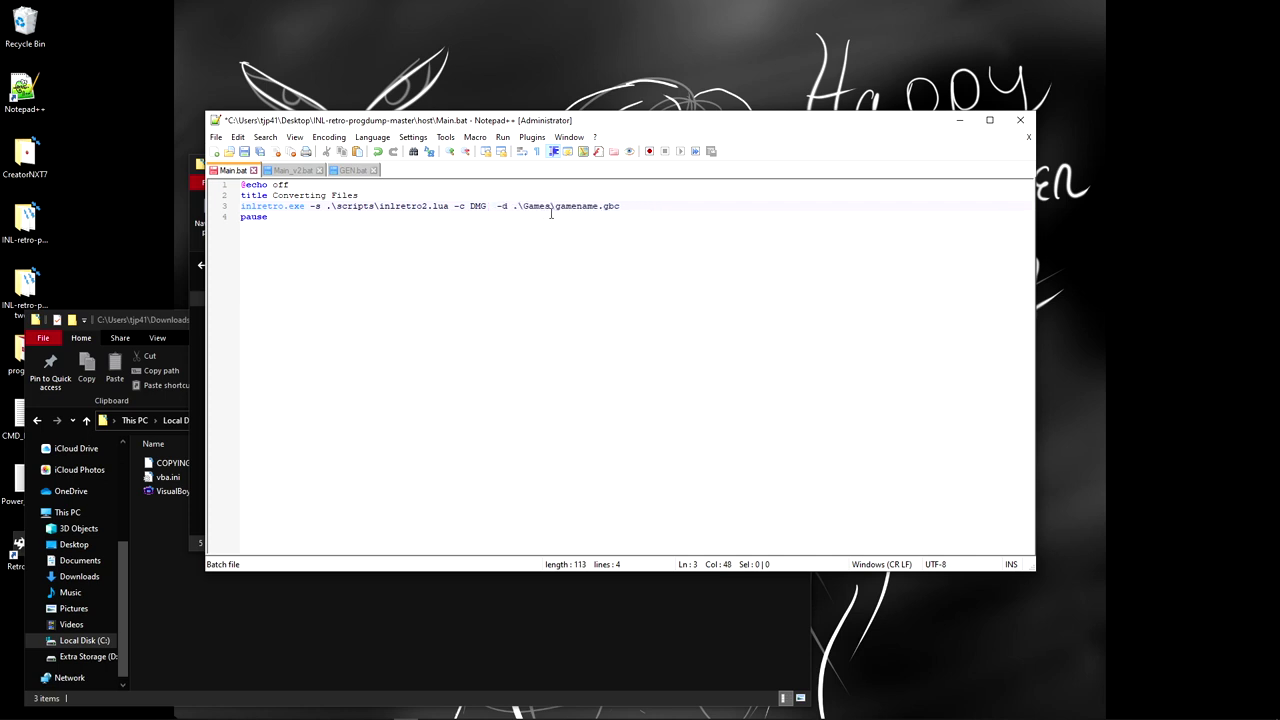
pyautogui.press('BackSpace')
# Step: Set the console option of the Main.bat dump command to SNES
pyautogui.moveTo(487, 206); pyautogui.dragTo(469, 206)
pyautogui.write('SNES')
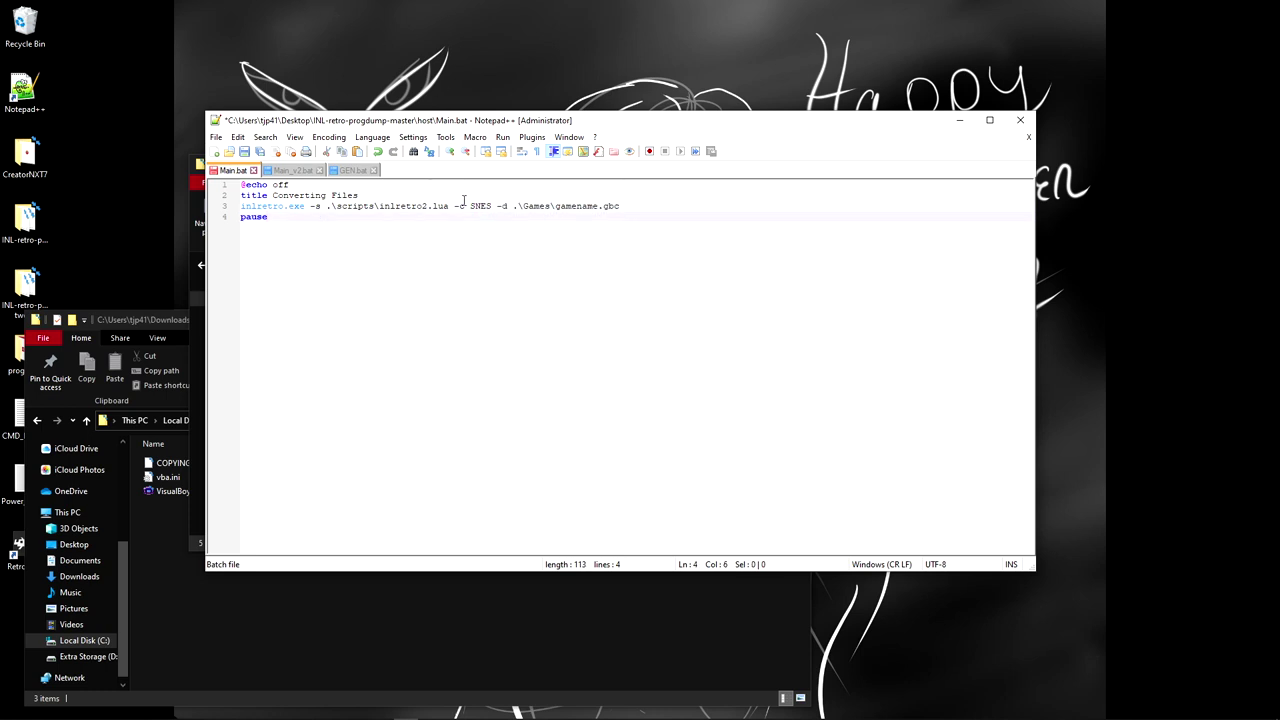
pyautogui.moveTo(474, 206); pyautogui.dragTo(502, 206)
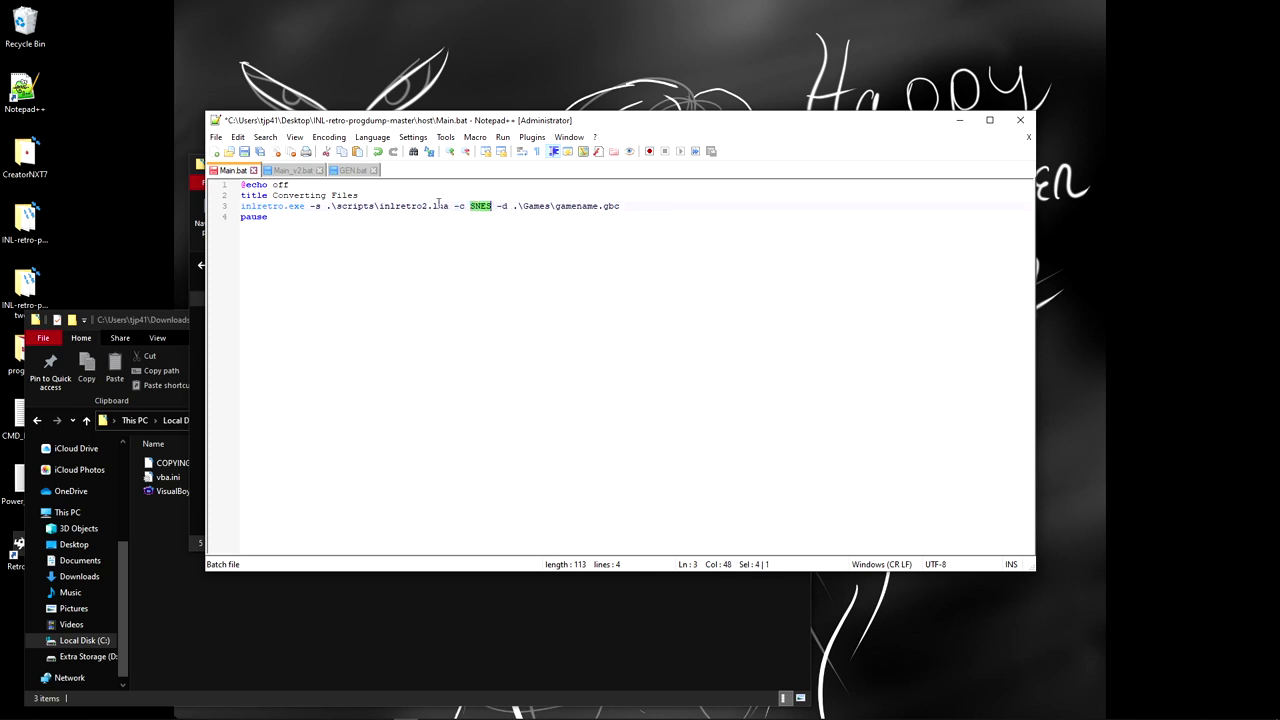
pyautogui.click(506, 217)
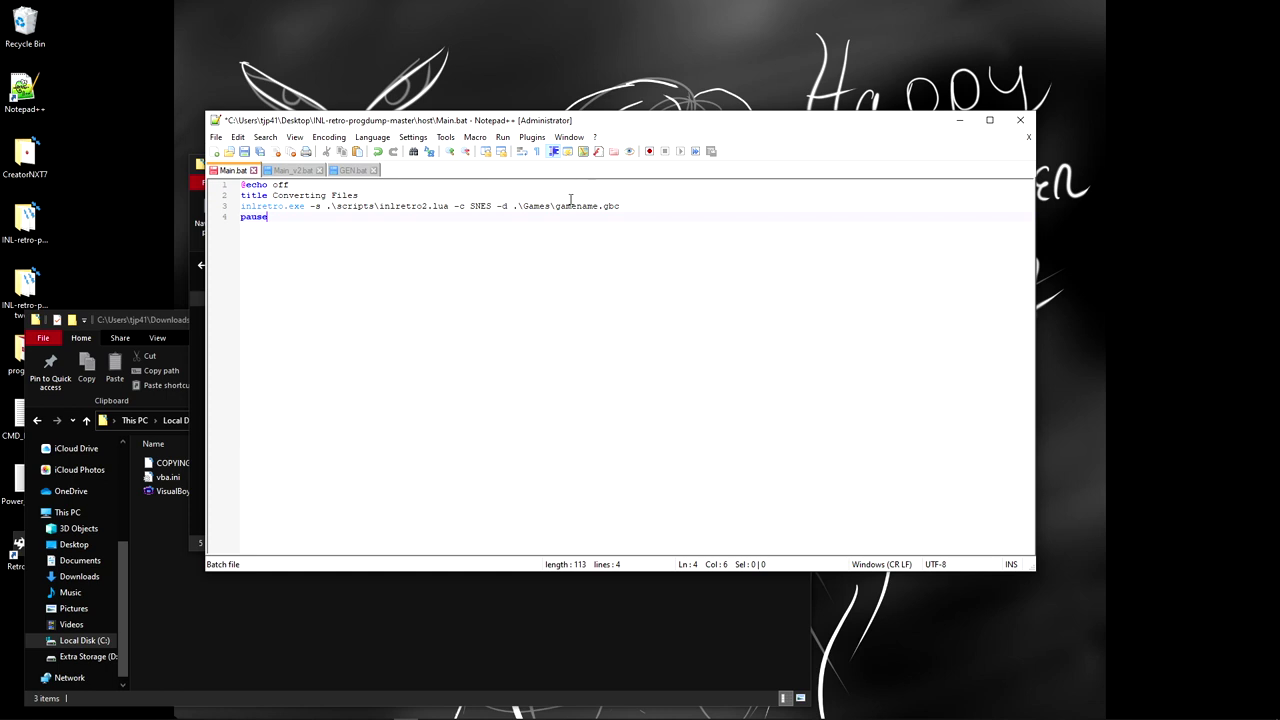
# Step: Change the output file extension in the Main.bat dump command to sfc, making the output gamename.sfc
pyautogui.moveTo(470, 206); pyautogui.dragTo(488, 206)
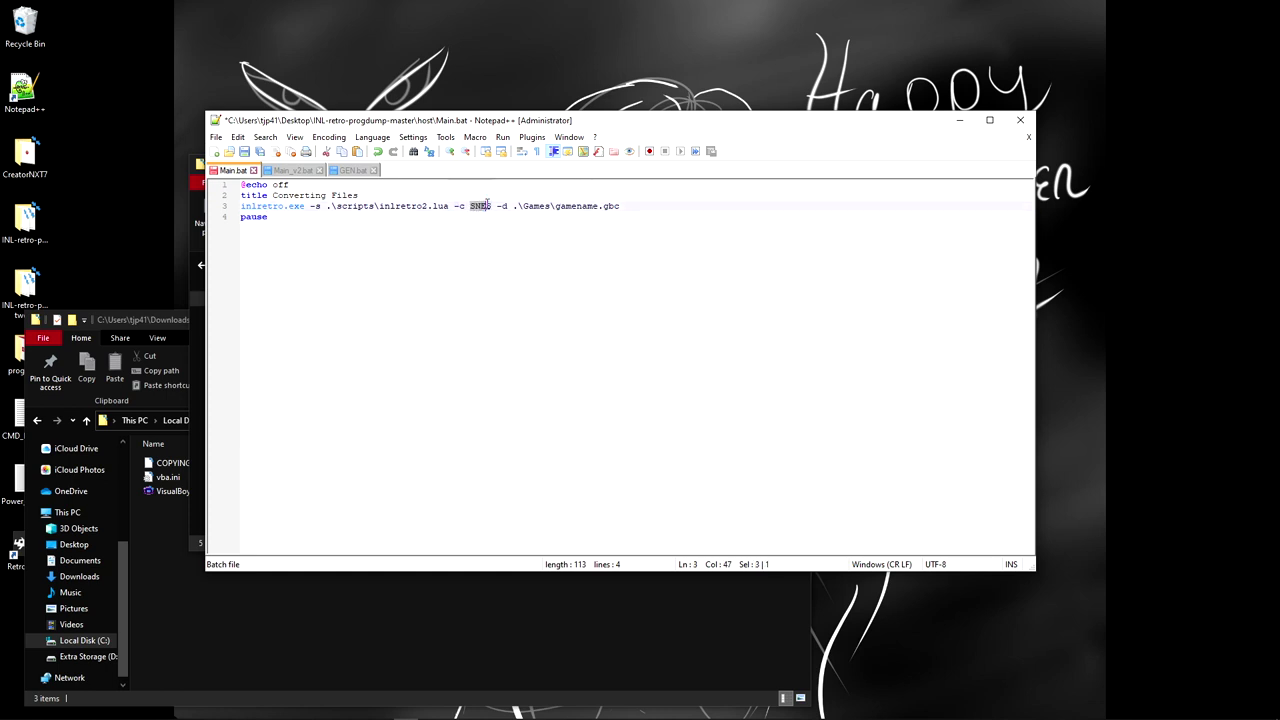
pyautogui.click(560, 203)
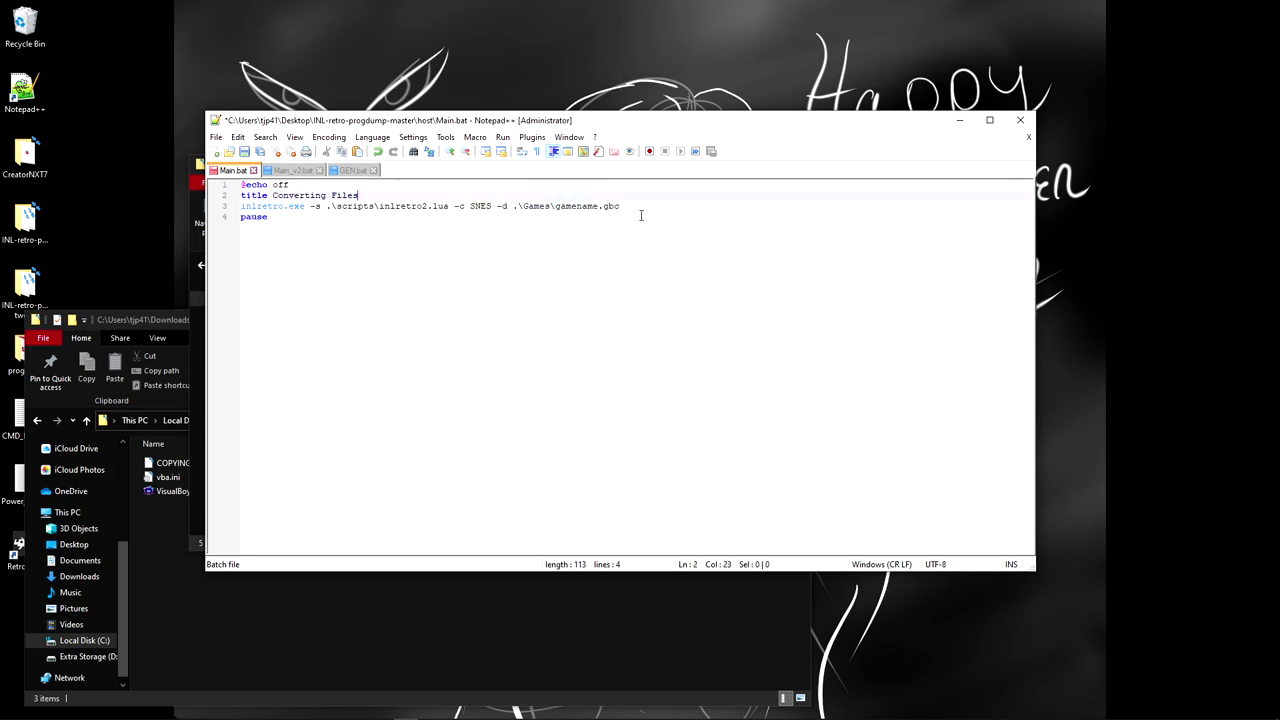
pyautogui.click(576, 203)
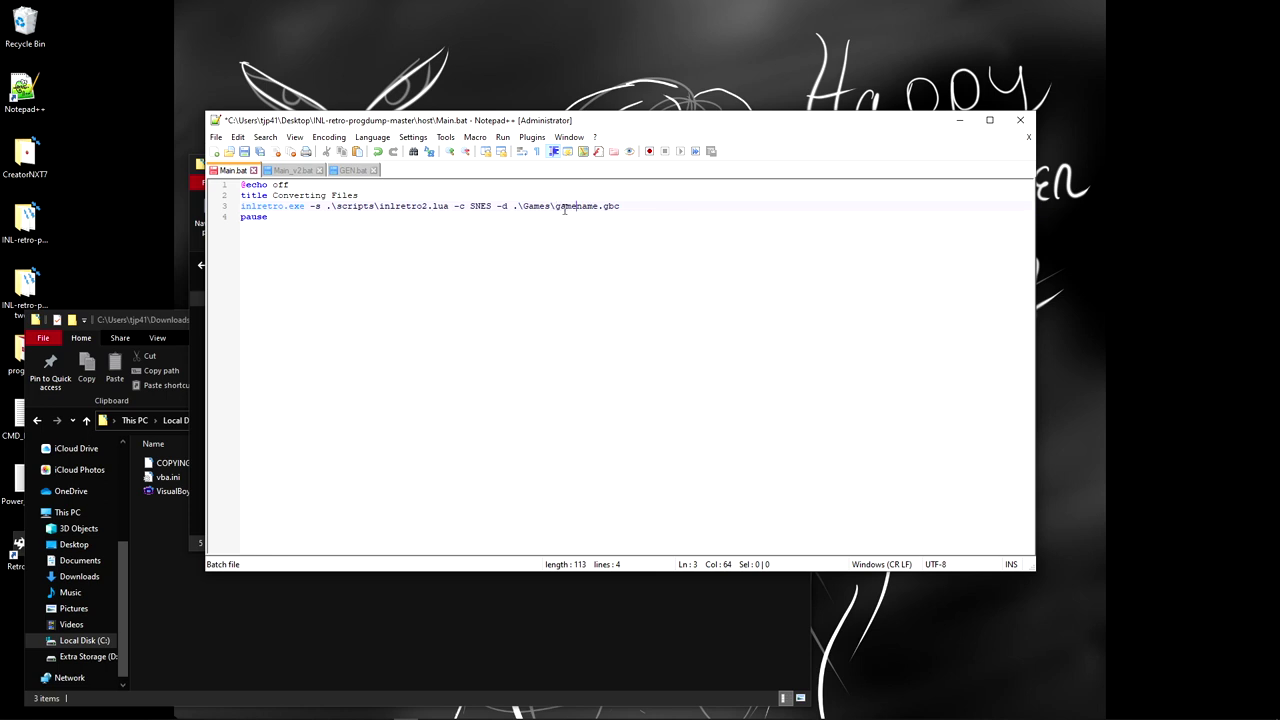
pyautogui.doubleClick(607, 206)
pyautogui.write('s')
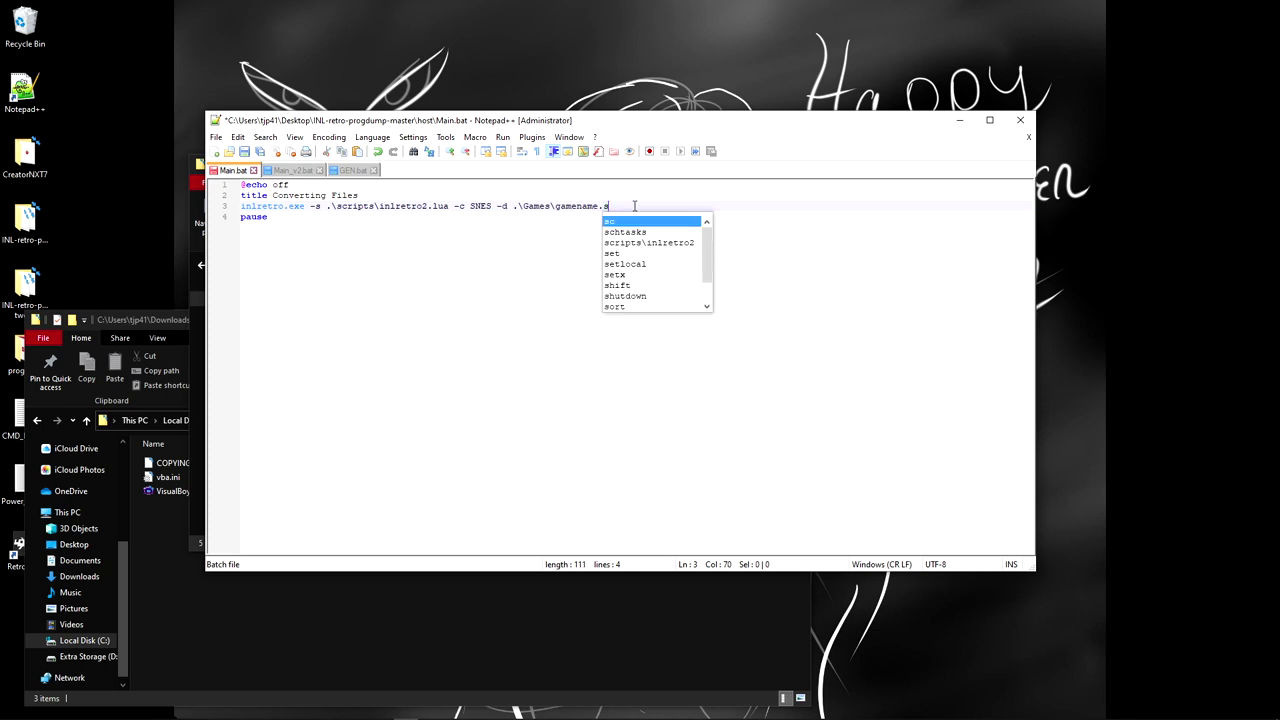
pyautogui.write('fc')
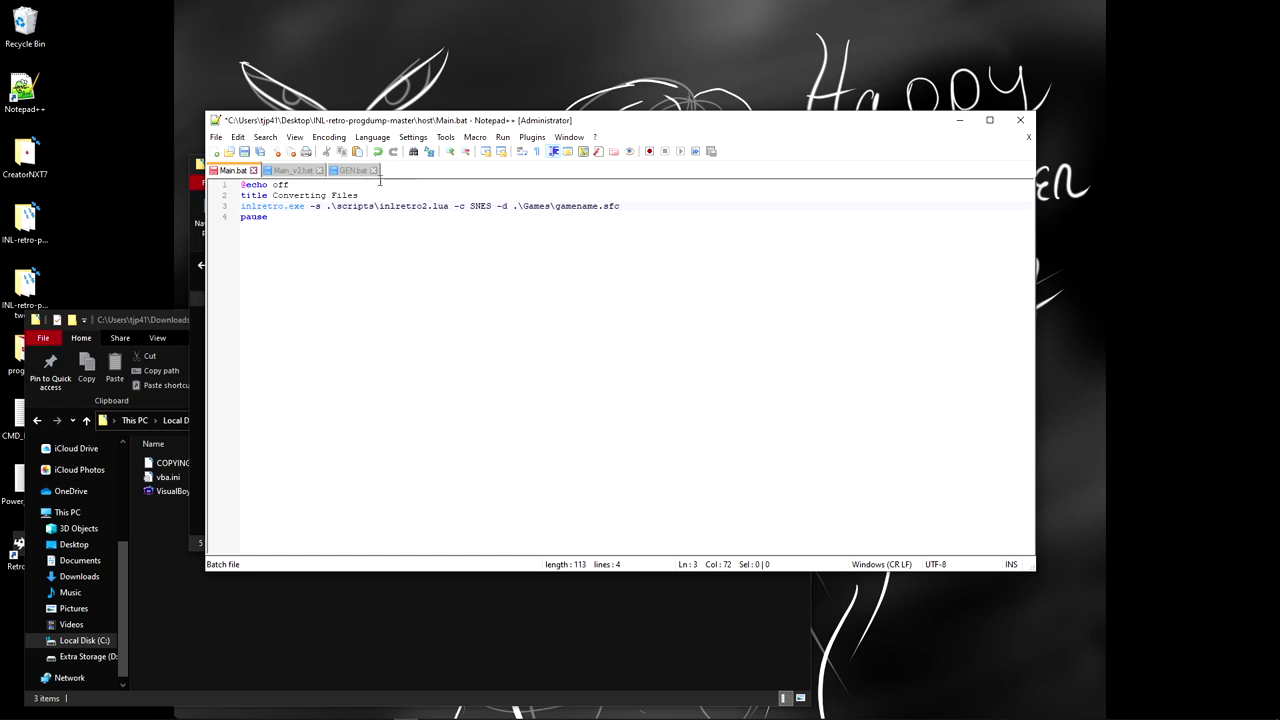
# Step: Compare the dump commands in GEN.bat and Main_v2.bat with Main.bat, particularly the console option and output file extension
pyautogui.click(343, 172)
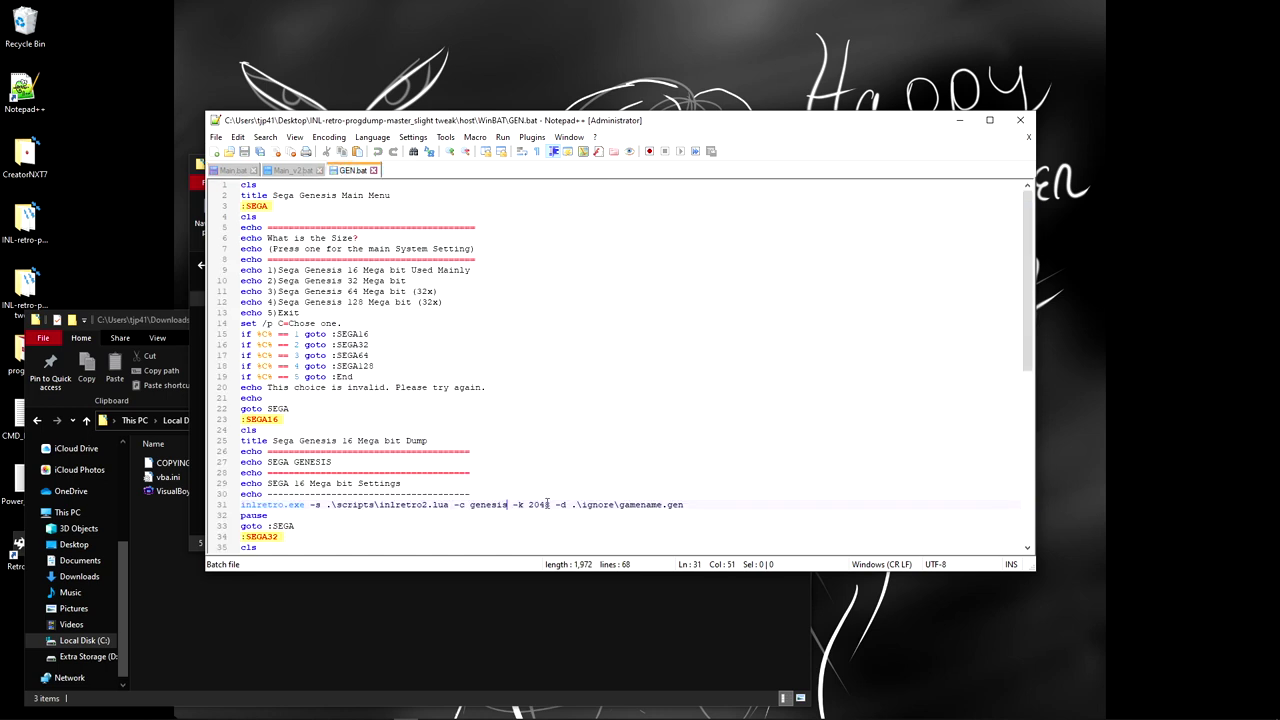
pyautogui.scroll(-5, 360, 473)
pyautogui.scroll(5, 360, 473)
pyautogui.click(292, 170)
pyautogui.scroll(2, 399, 352)
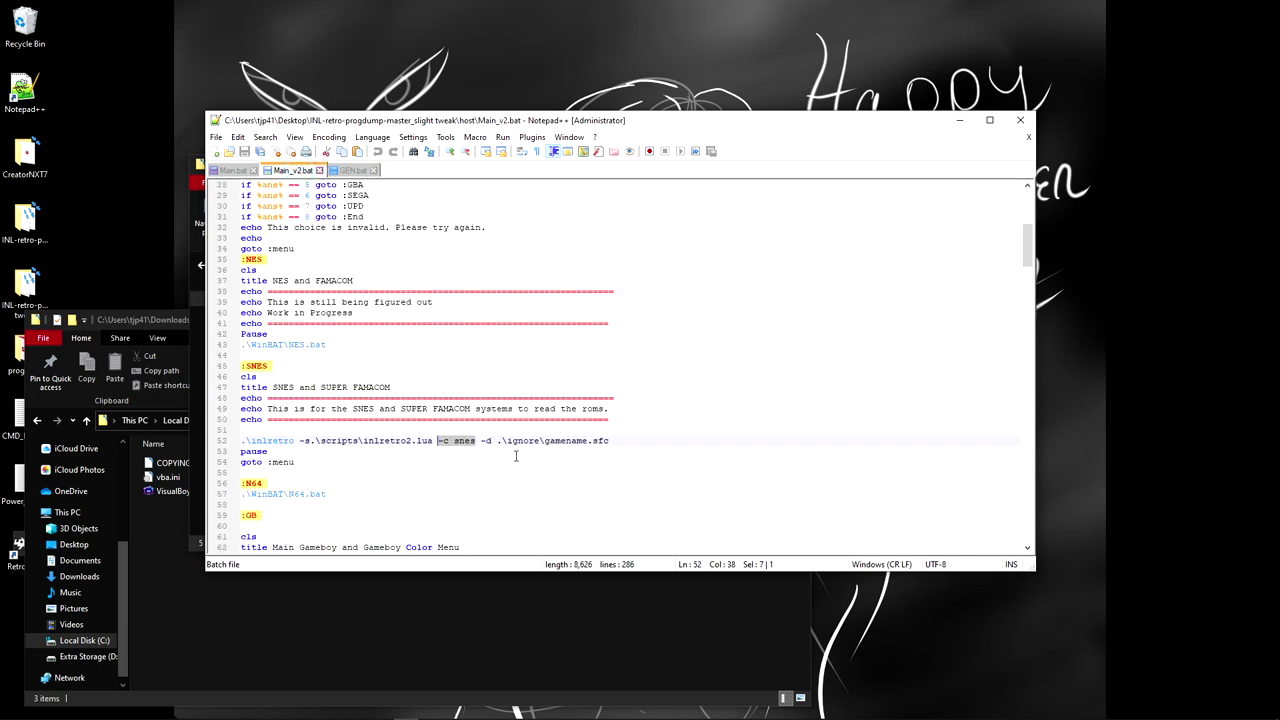
pyautogui.click(228, 170)
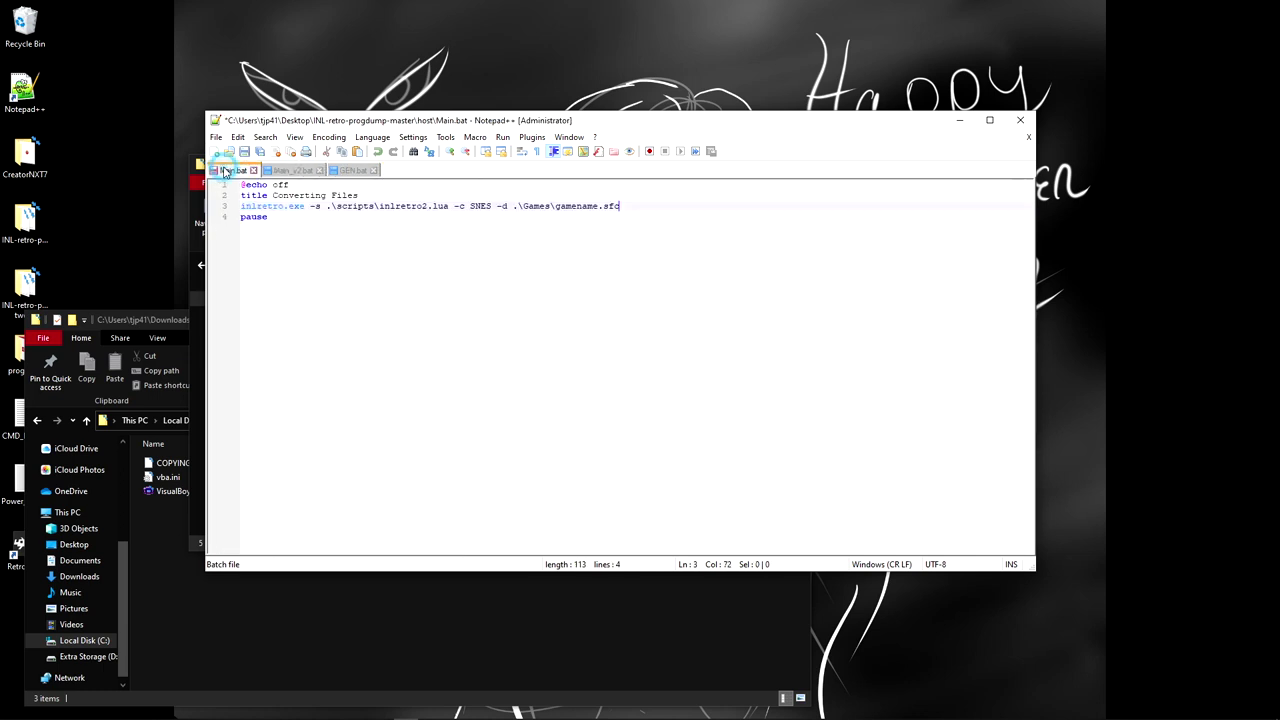
pyautogui.click(625, 205)
pyautogui.moveTo(618, 205); pyautogui.dragTo(603, 206)
pyautogui.moveTo(619, 206); pyautogui.dragTo(599, 207)
pyautogui.click(544, 205)
pyautogui.moveTo(491, 206); pyautogui.dragTo(436, 209)
pyautogui.click(411, 334)
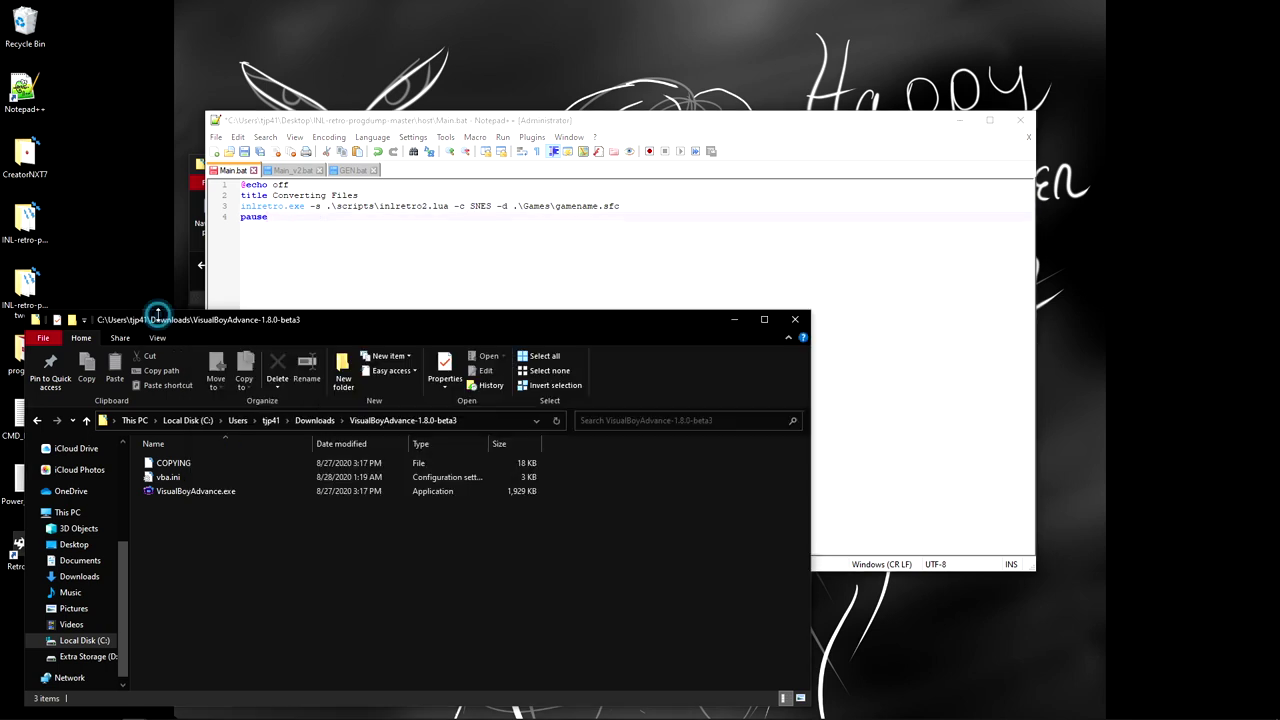
# Step: Open the snes9x-1.60-win32-x64 emulator folder from Downloads in File Explorer
pyautogui.click(165, 320)
pyautogui.click(38, 420)
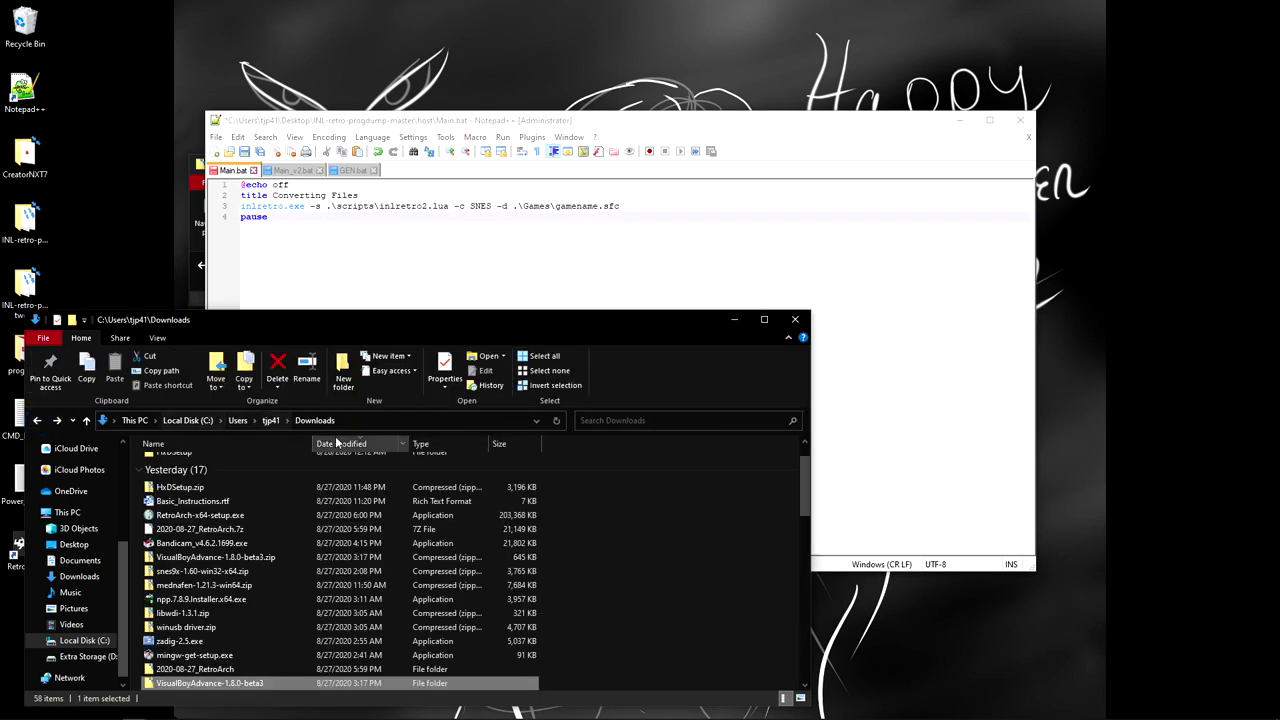
pyautogui.scroll(-2, 185, 594)
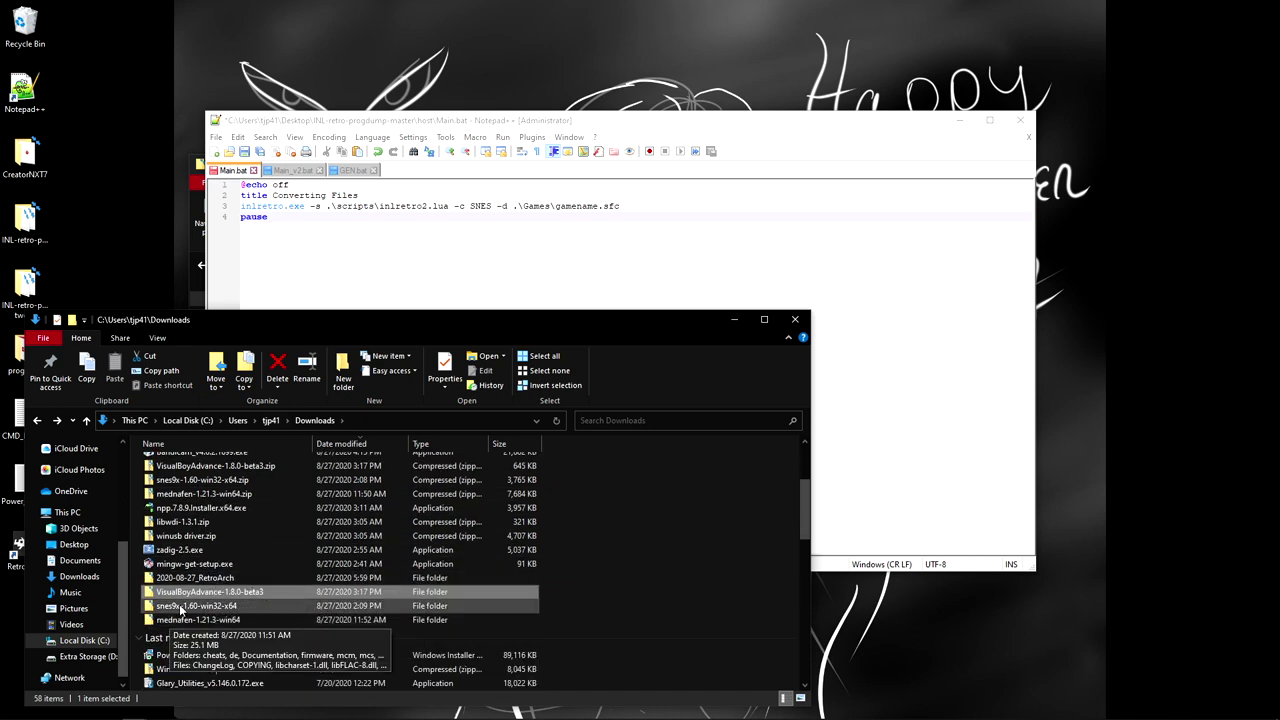
pyautogui.doubleClick(195, 606)
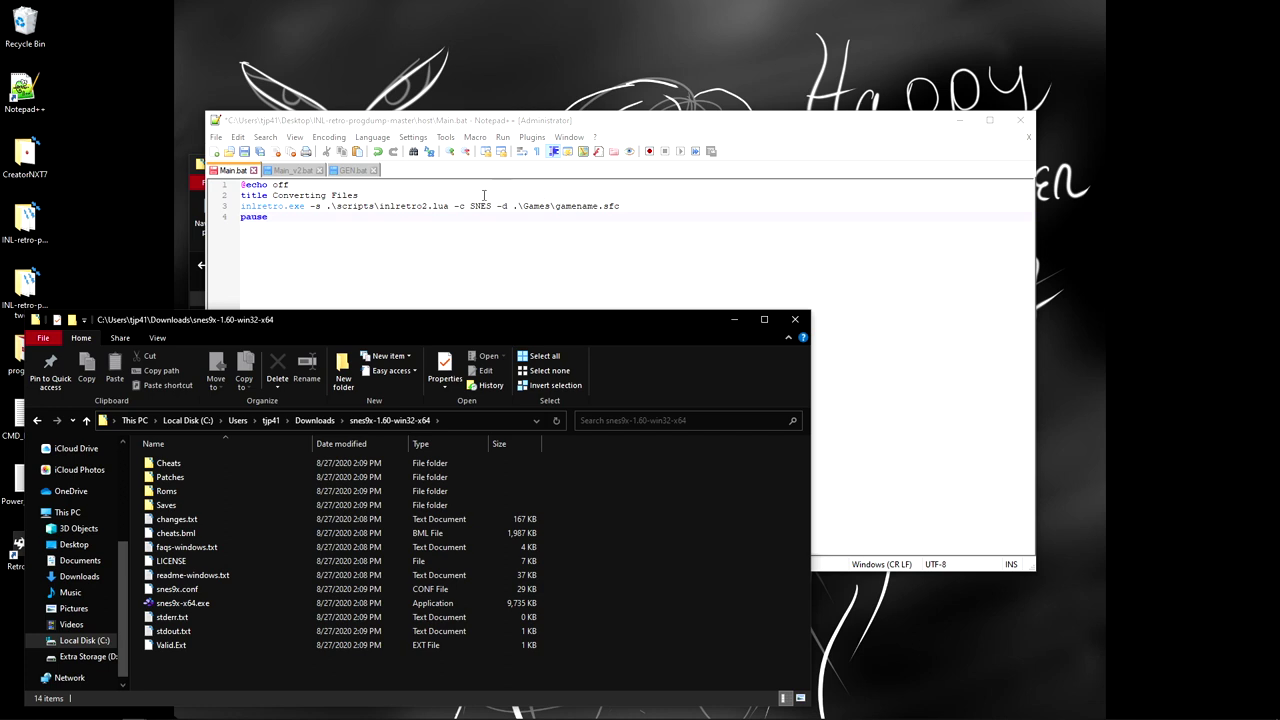
# Step: Save Main.bat with the SNES dump command and review its inlretro.exe line
pyautogui.click(408, 265)
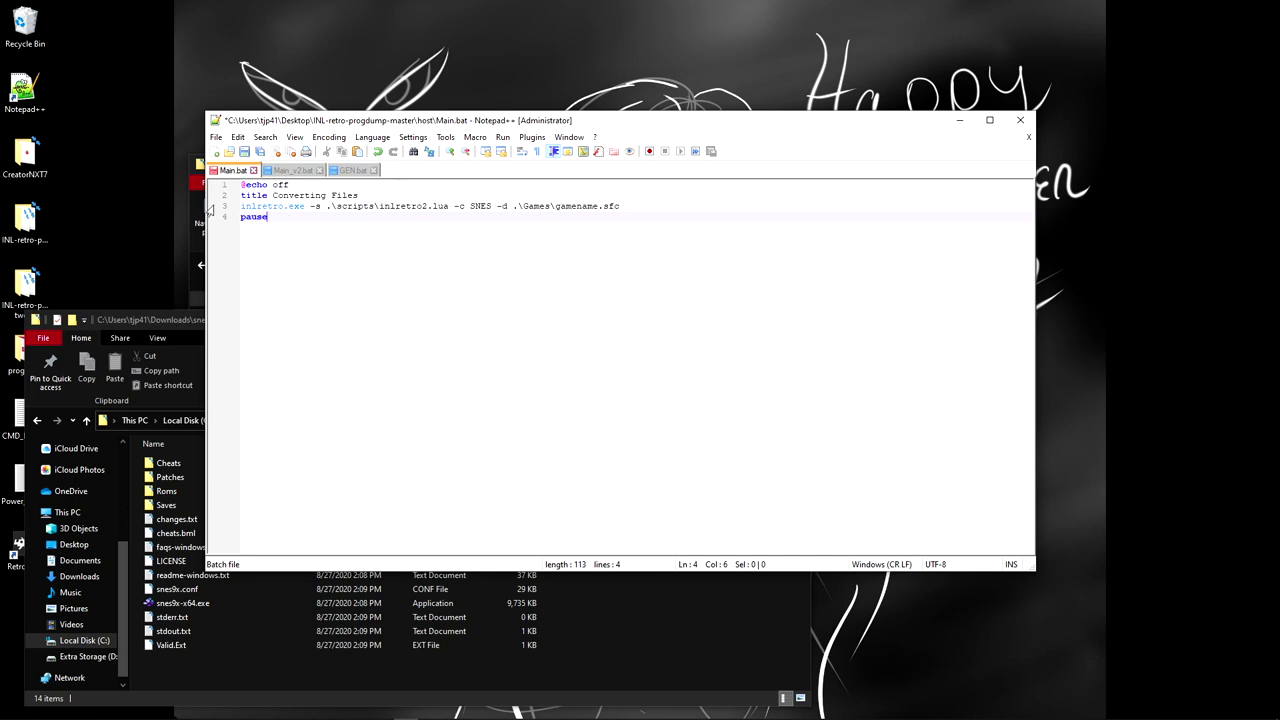
pyautogui.moveTo(241, 207); pyautogui.dragTo(657, 208)
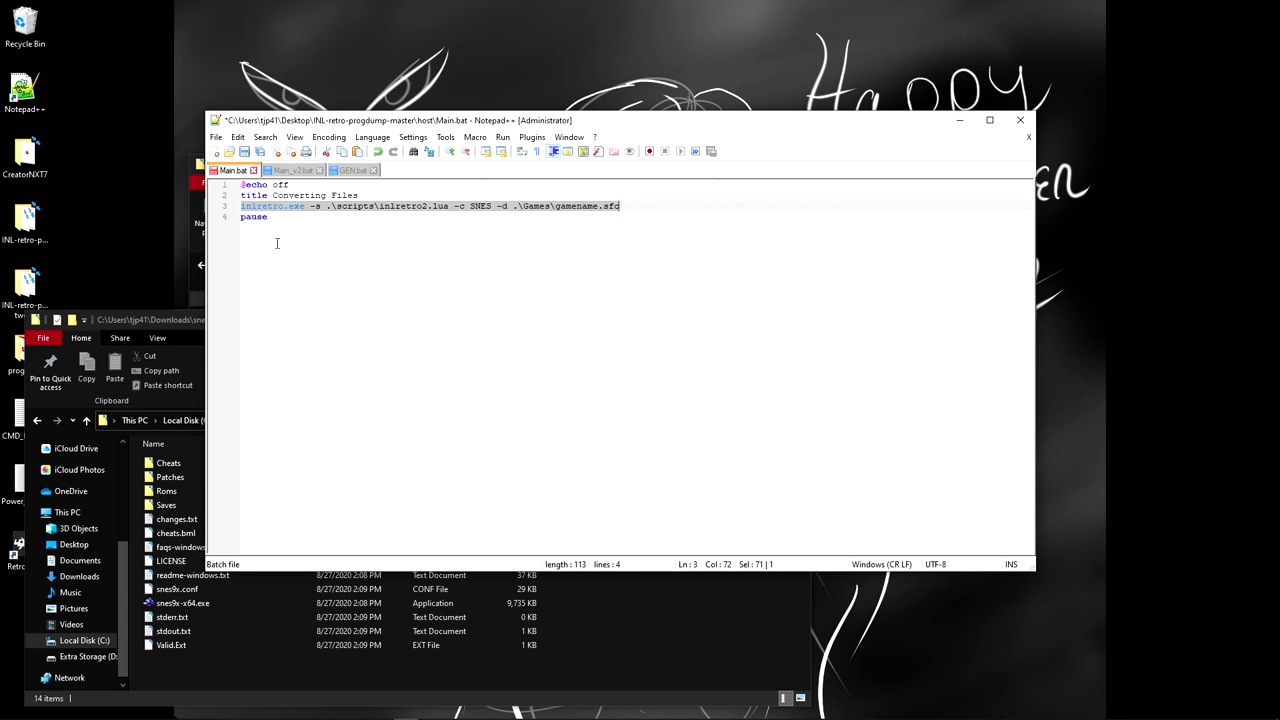
pyautogui.click(244, 152)
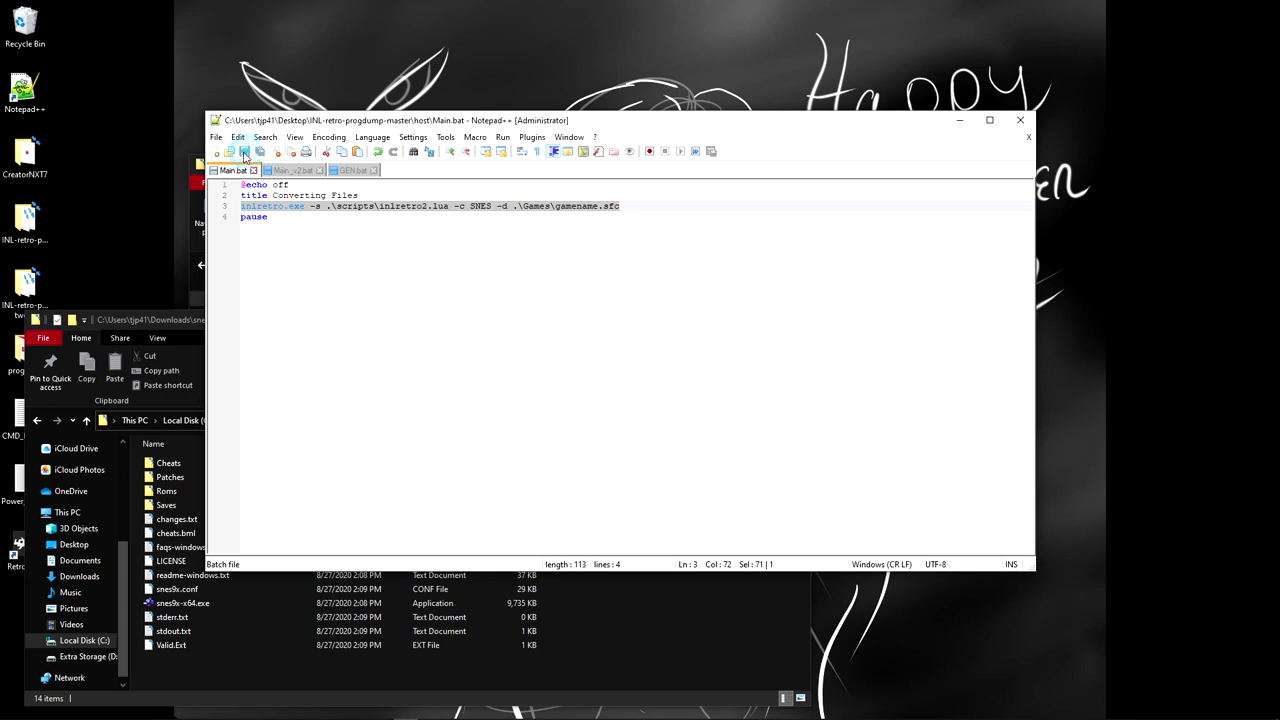
pyautogui.click(295, 234)
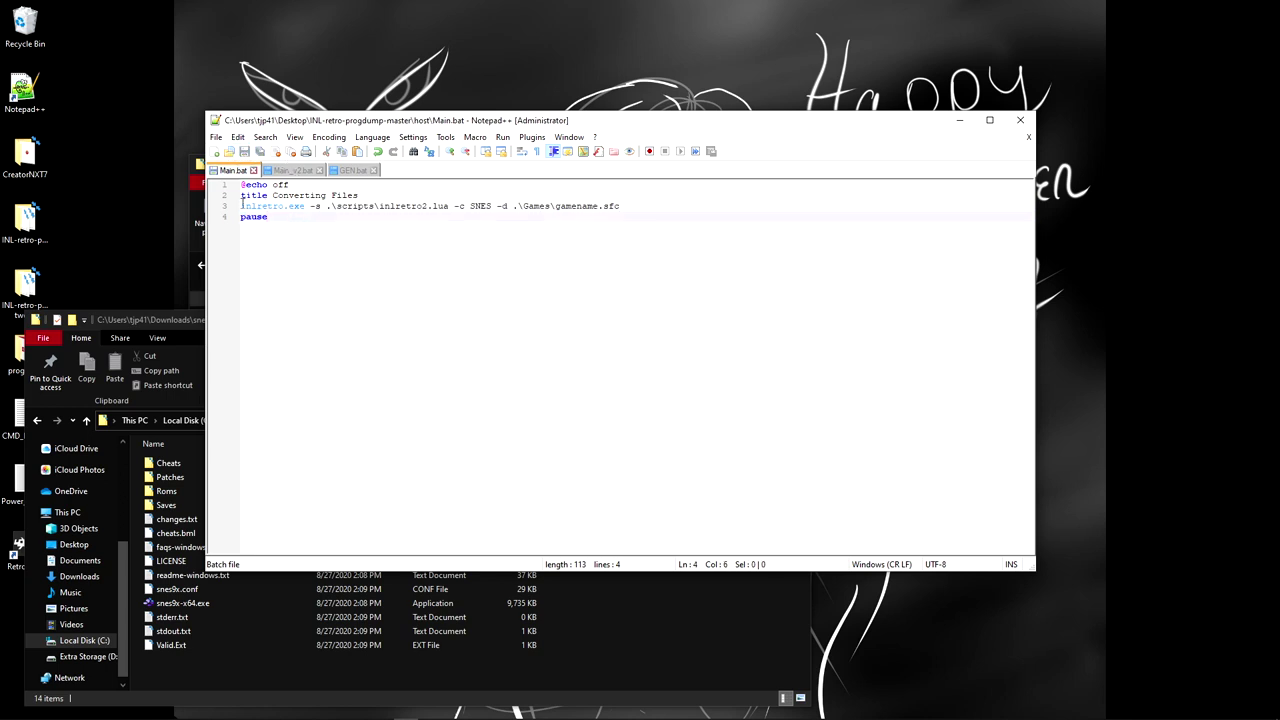
pyautogui.moveTo(241, 205); pyautogui.dragTo(447, 205)
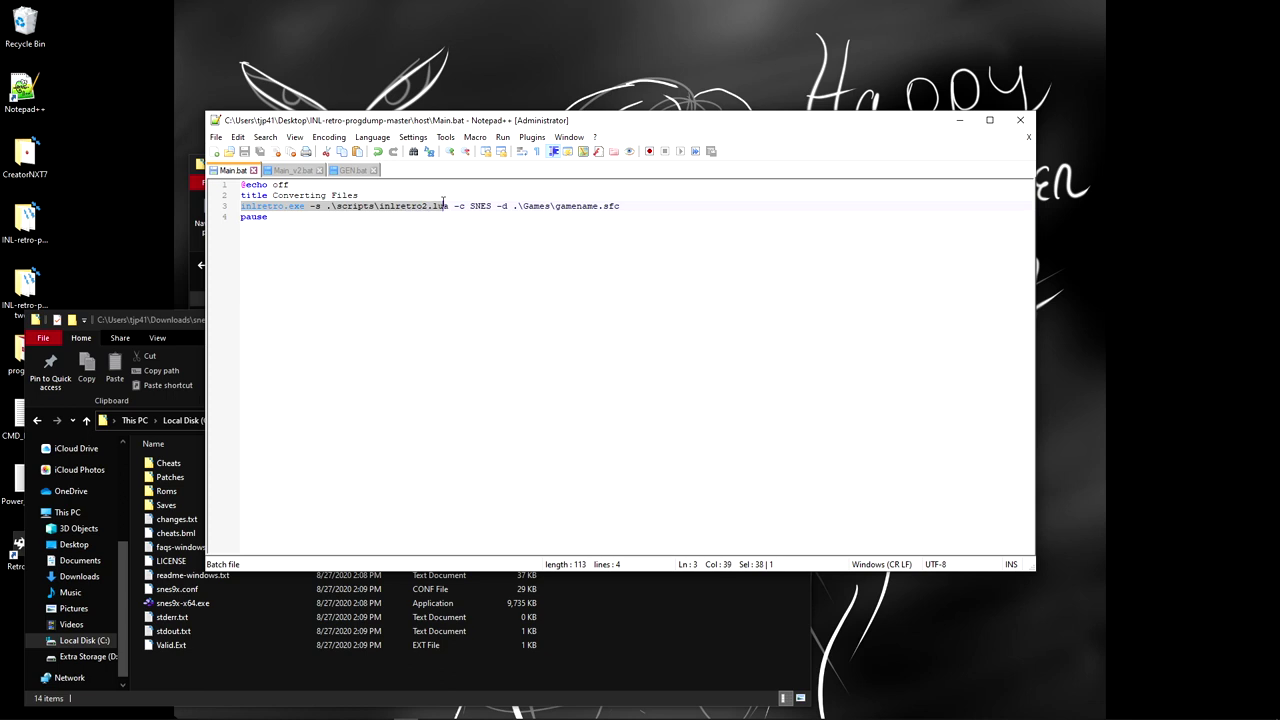
pyautogui.click(638, 232)
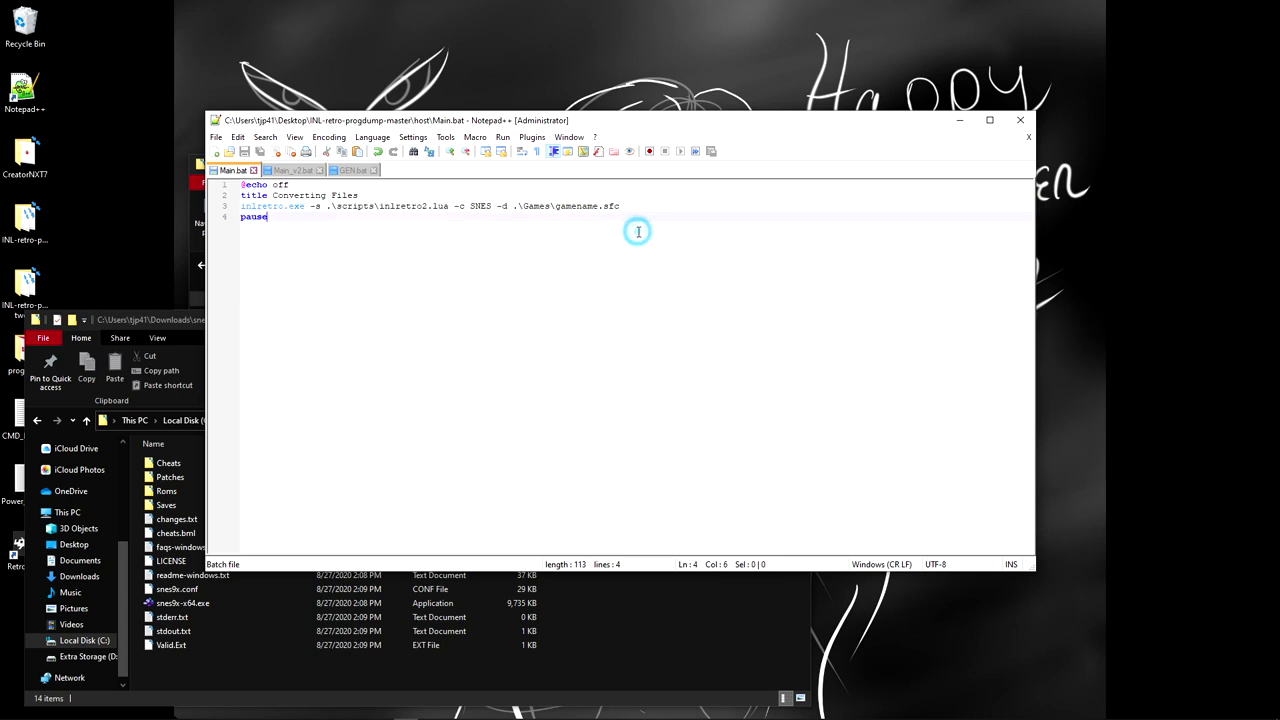
# Step: Run Main.bat from the INL-retro-progdump-master host folder to dump the SNES cartridge
pyautogui.click(184, 281)
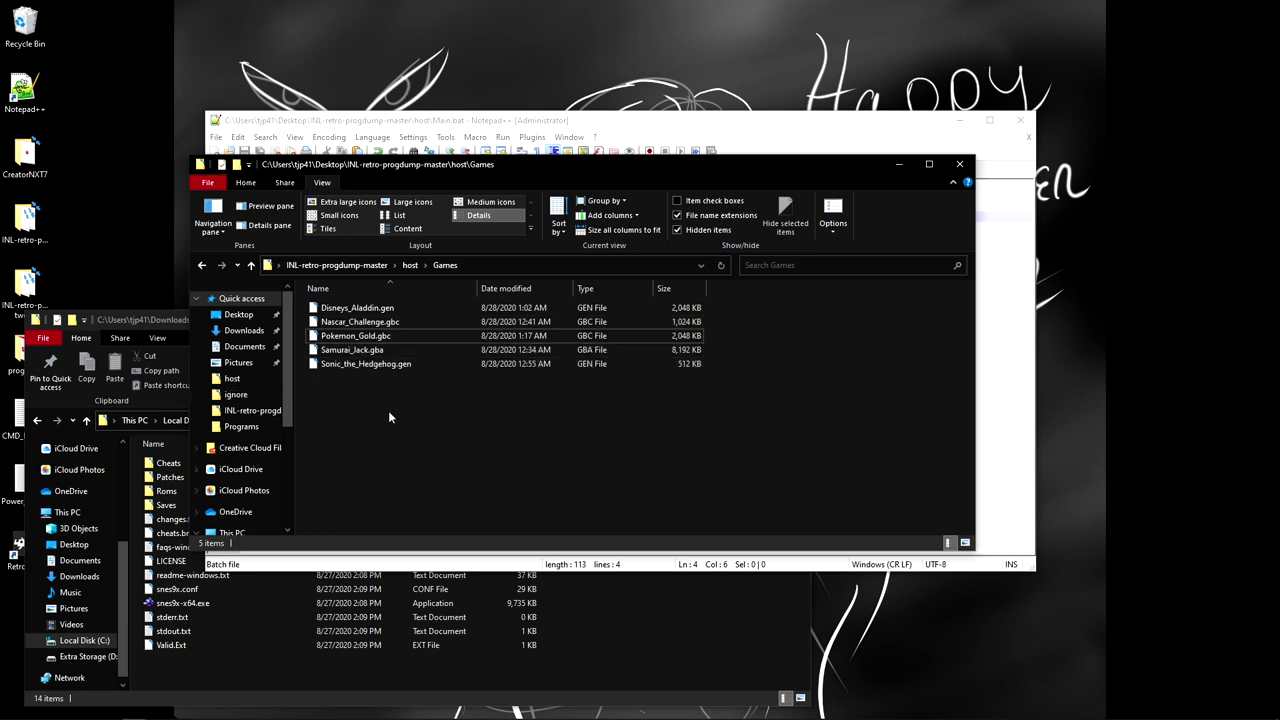
pyautogui.click(201, 265)
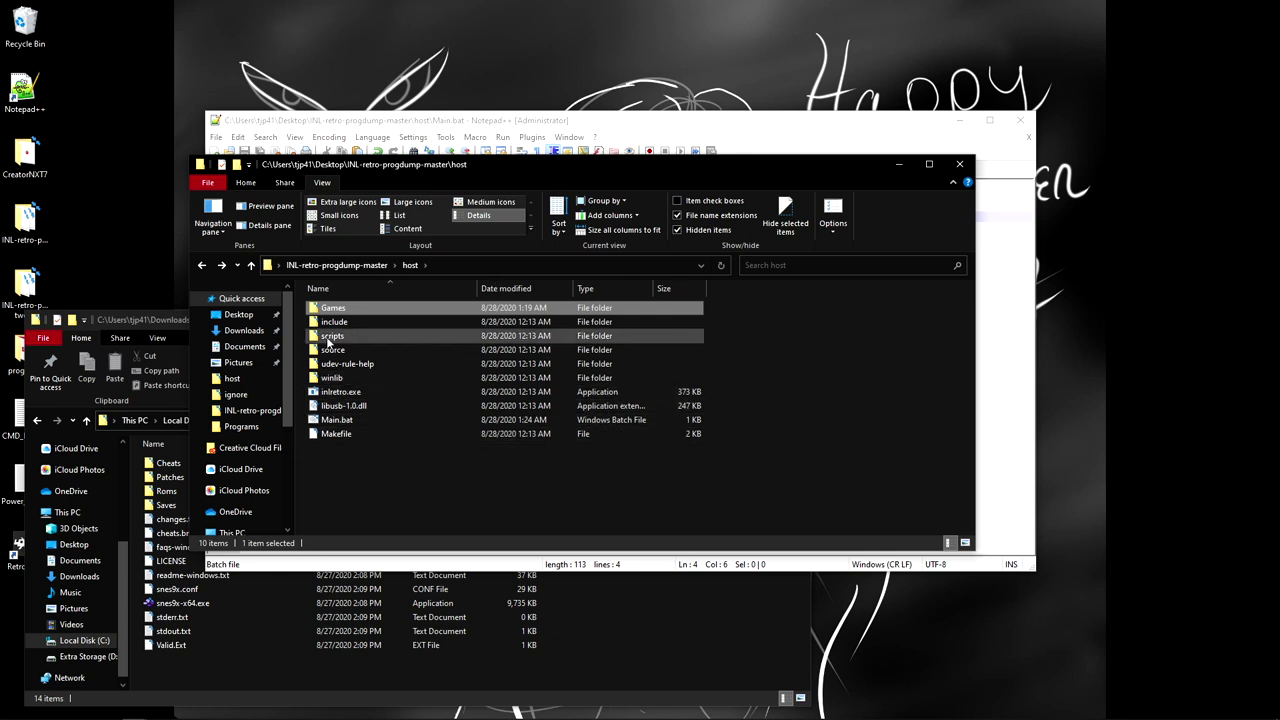
pyautogui.doubleClick(335, 427)
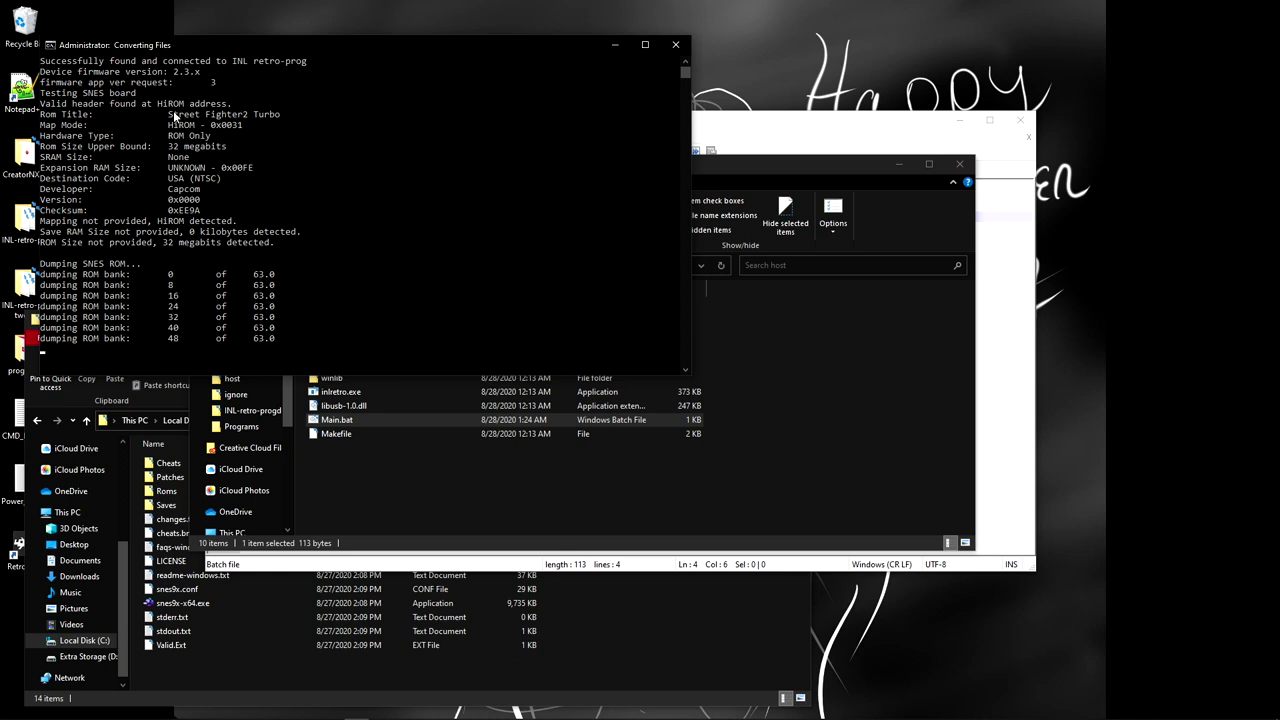
# Step: Examine the ROM title in the console's dump output and clear the text selection so the dump can continue
pyautogui.moveTo(169, 114); pyautogui.dragTo(271, 119)
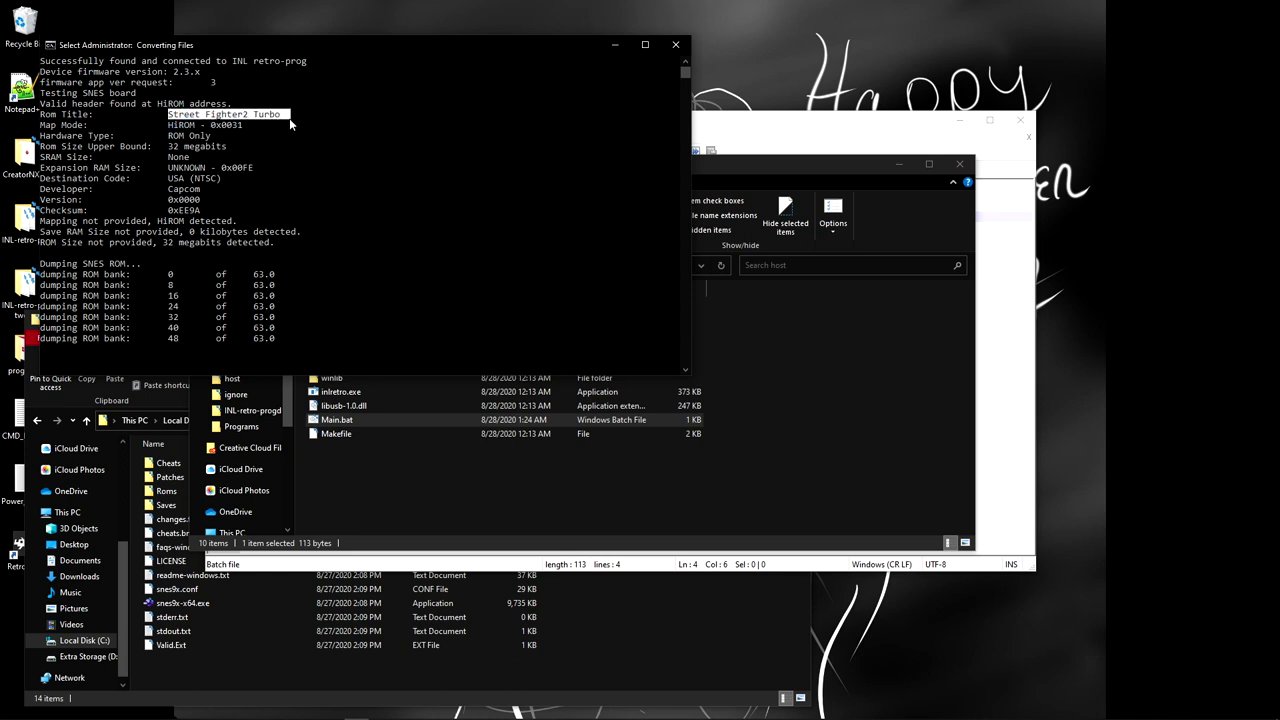
pyautogui.click(243, 211)
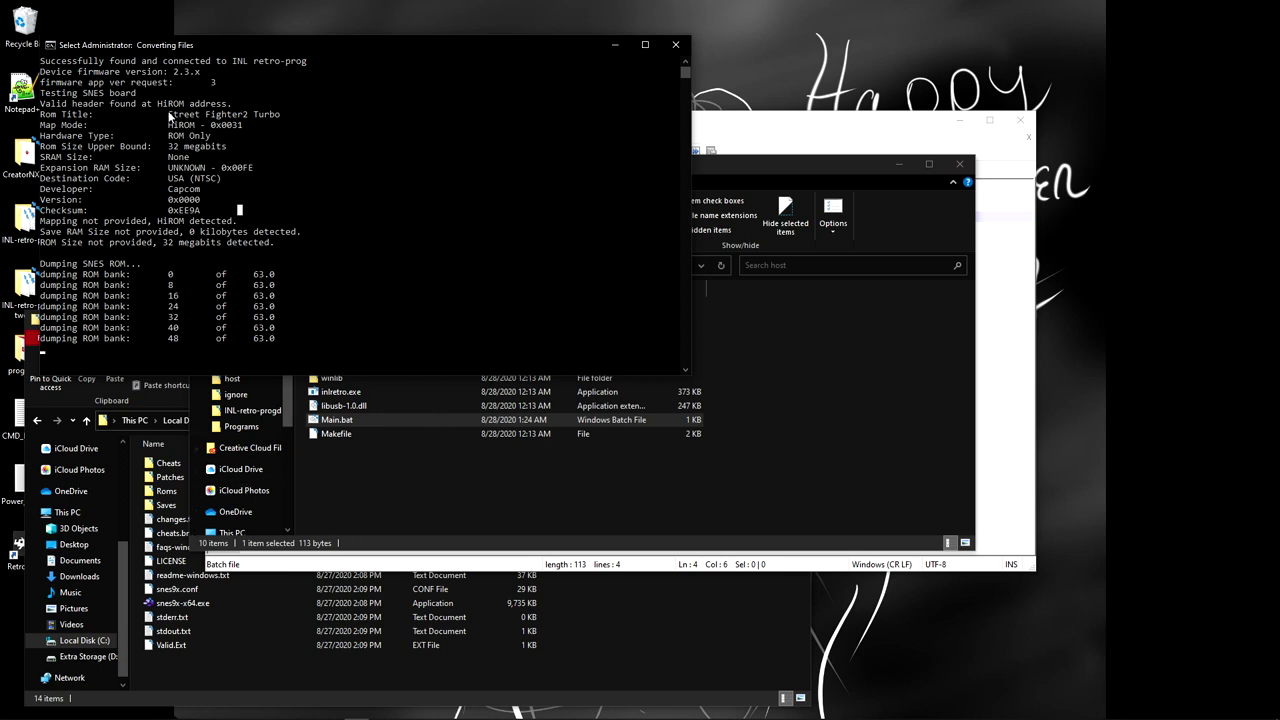
pyautogui.moveTo(170, 115); pyautogui.dragTo(294, 118)
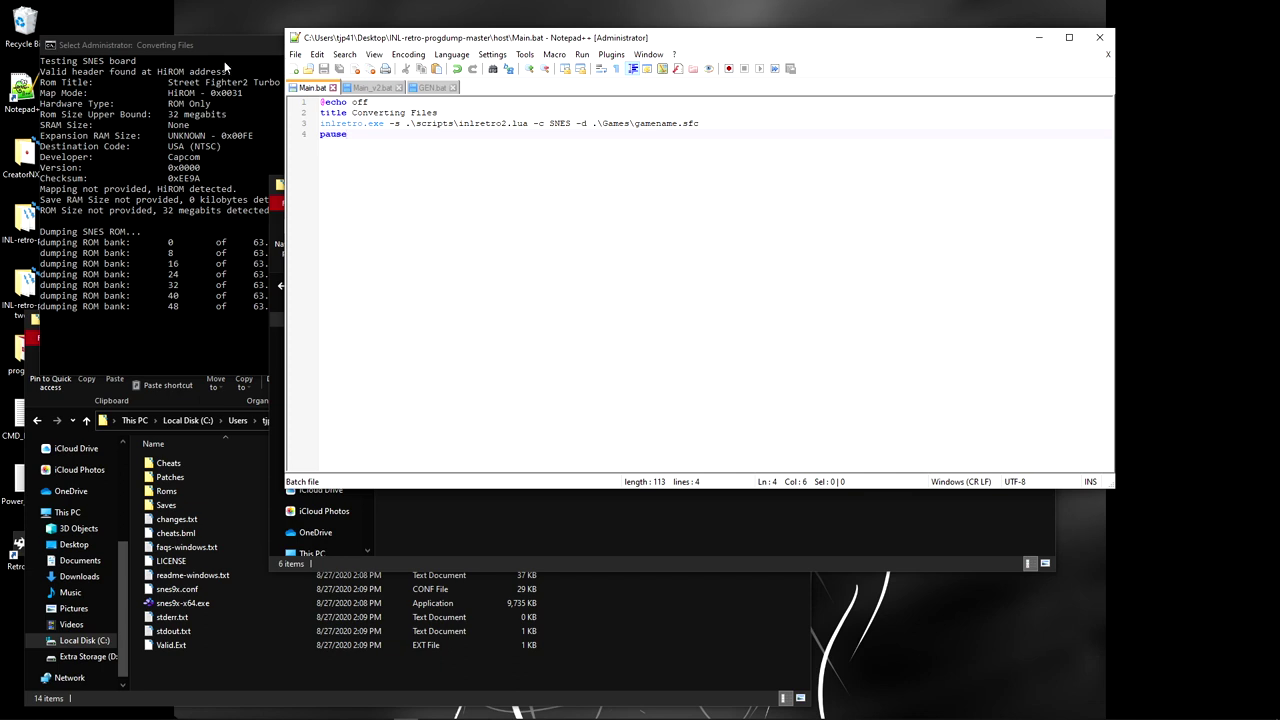
pyautogui.click(180, 257)
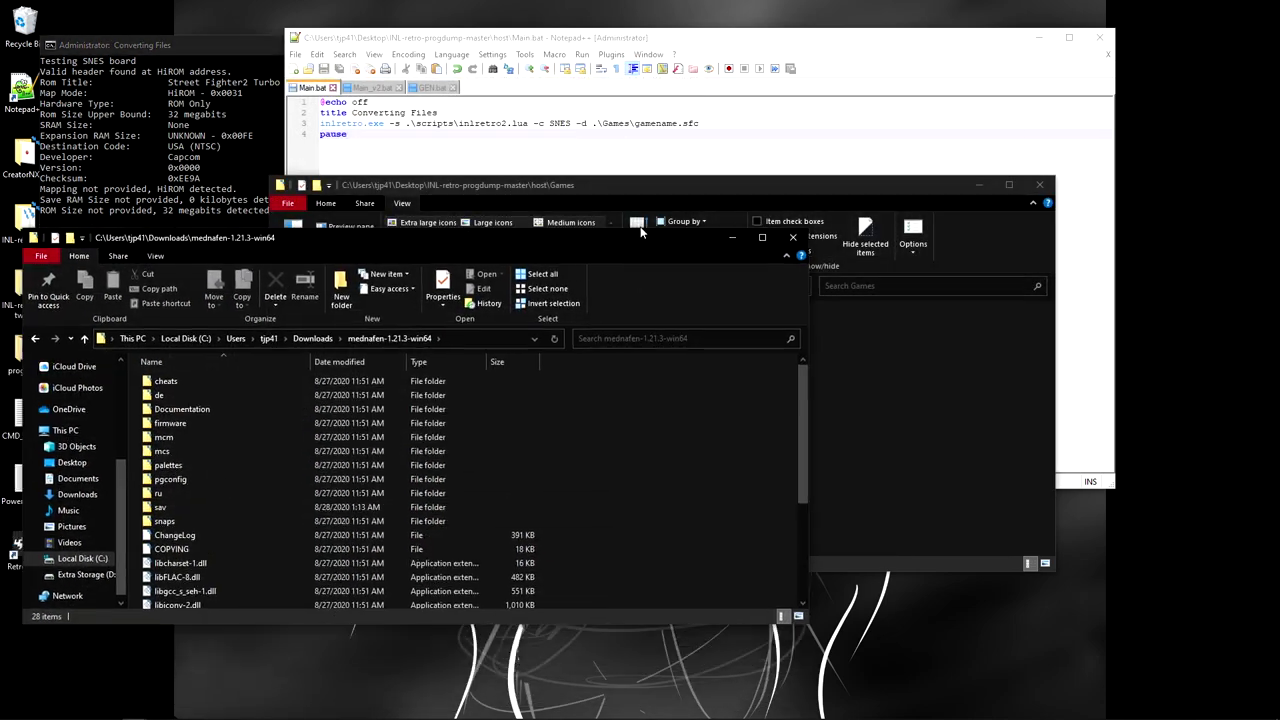
# Step: Launch gamename.sfc from the Games folder with mednafen.exe in the mednafen-1.21.3-win64 folder
pyautogui.click(929, 457)
pyautogui.click(427, 344)
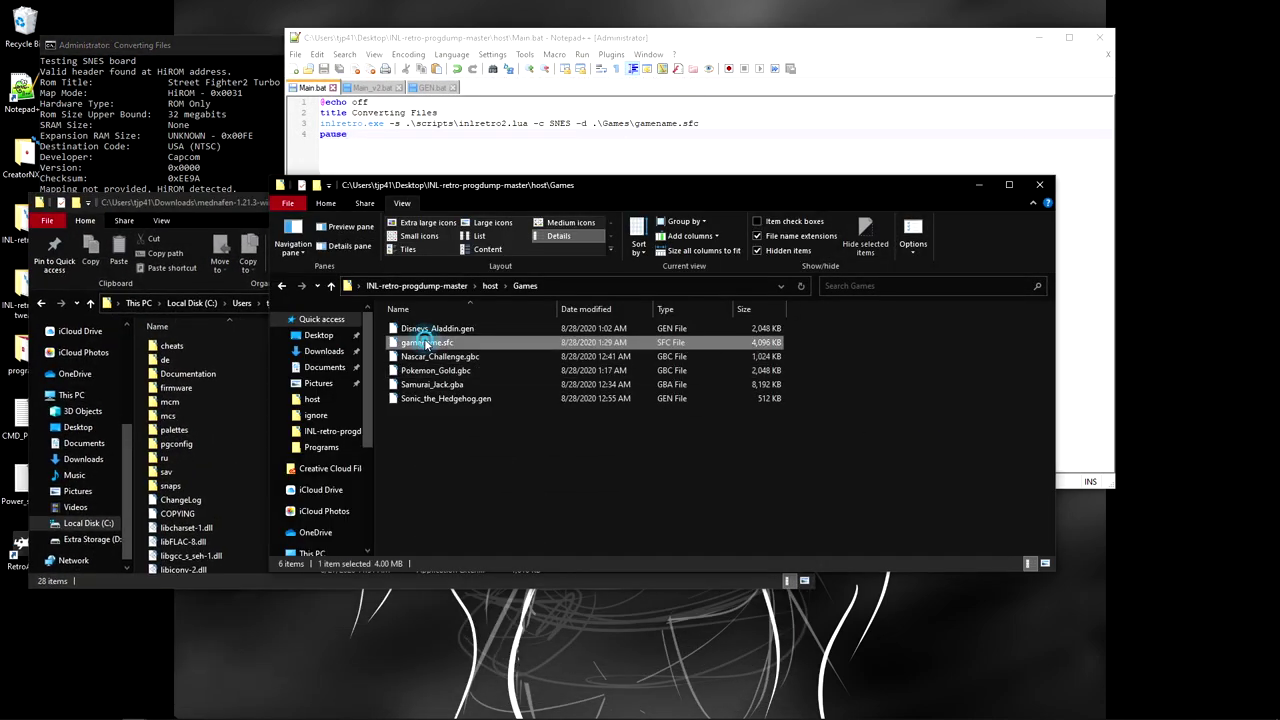
pyautogui.moveTo(427, 344); pyautogui.dragTo(477, 356)
pyautogui.scroll(-4, 210, 486)
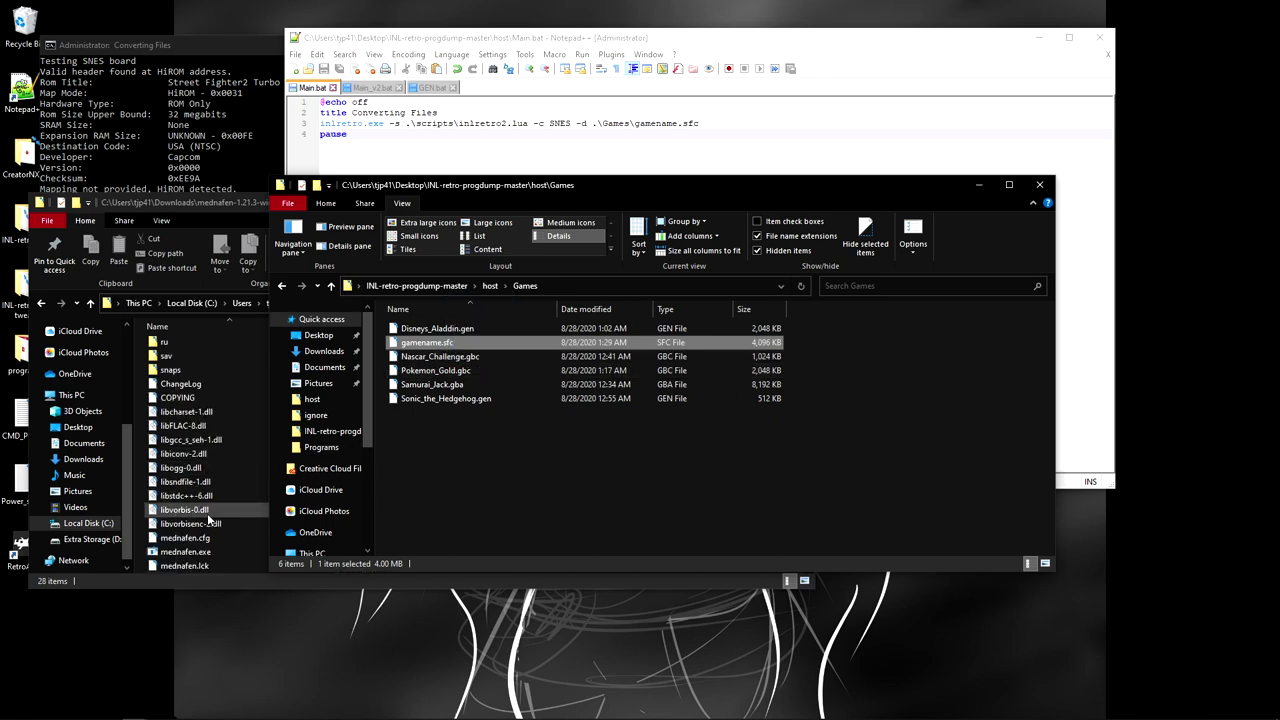
pyautogui.moveTo(457, 344); pyautogui.dragTo(201, 518)
pyautogui.click(749, 378)
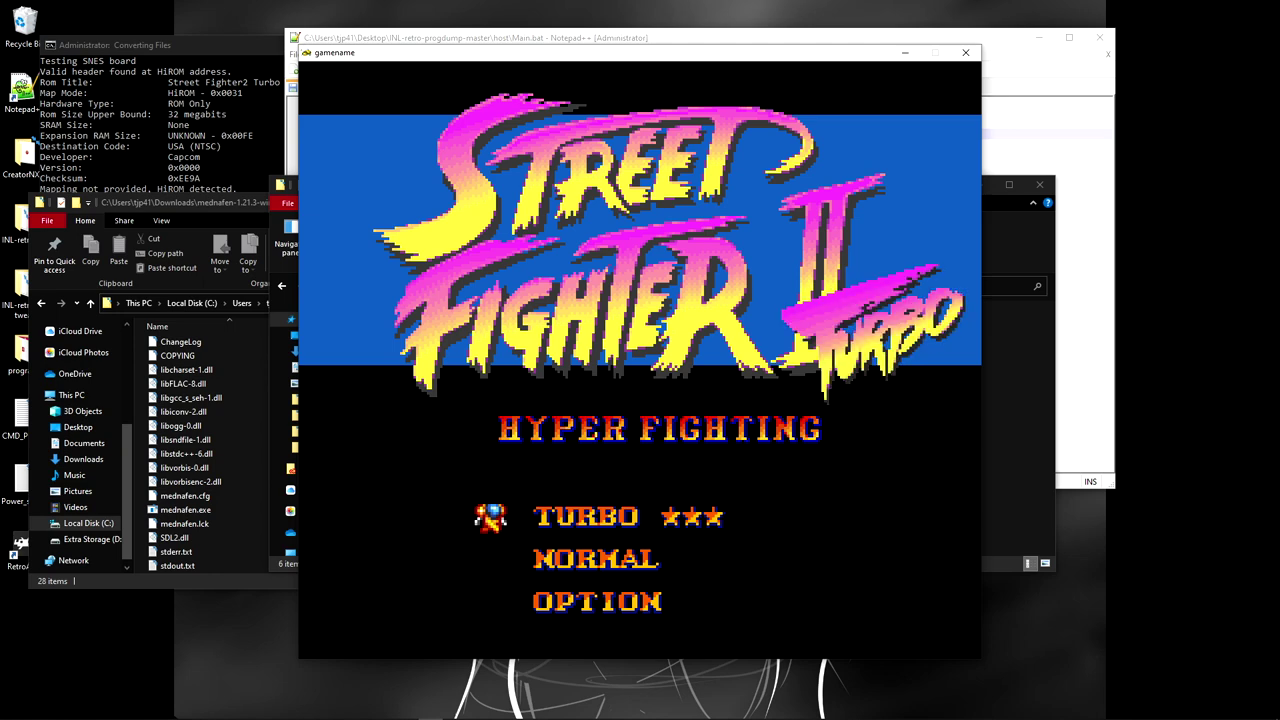
# Step: Test the dumped game by moving through its title menu and opening Option, and close the emulator
pyautogui.press('Down')
pyautogui.press('Down')
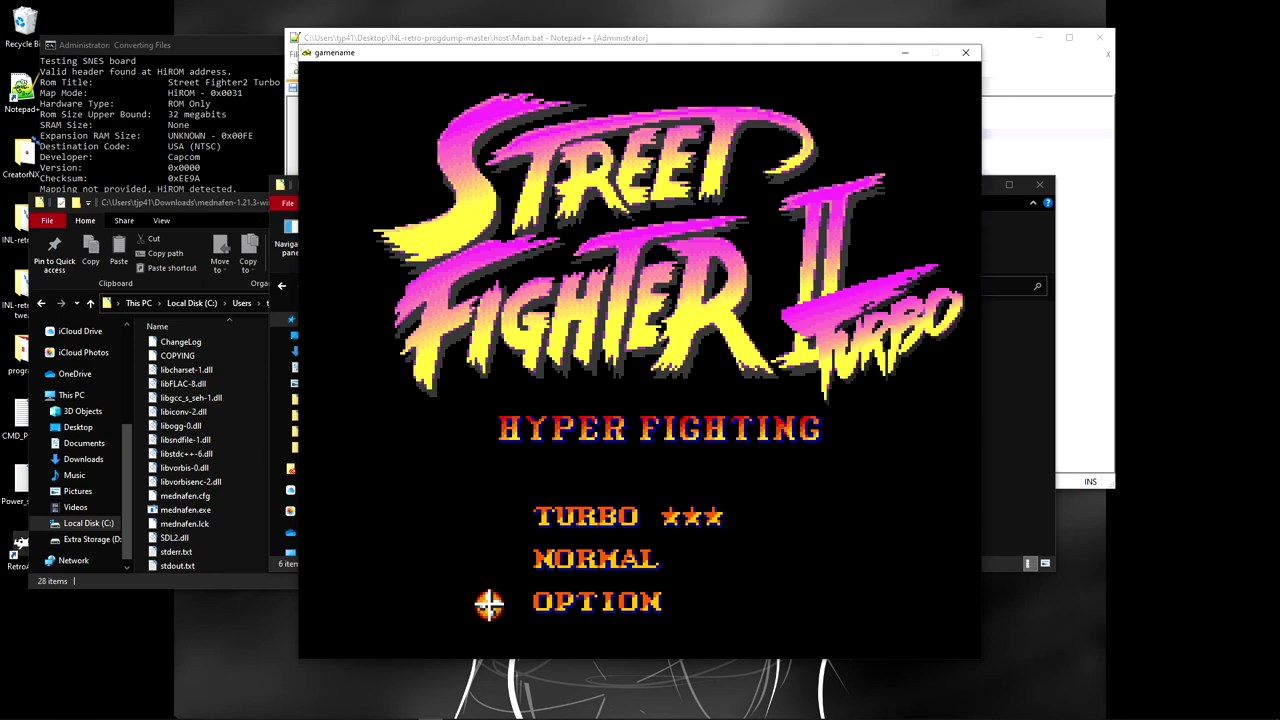
pyautogui.press('Up')
pyautogui.press('Up')
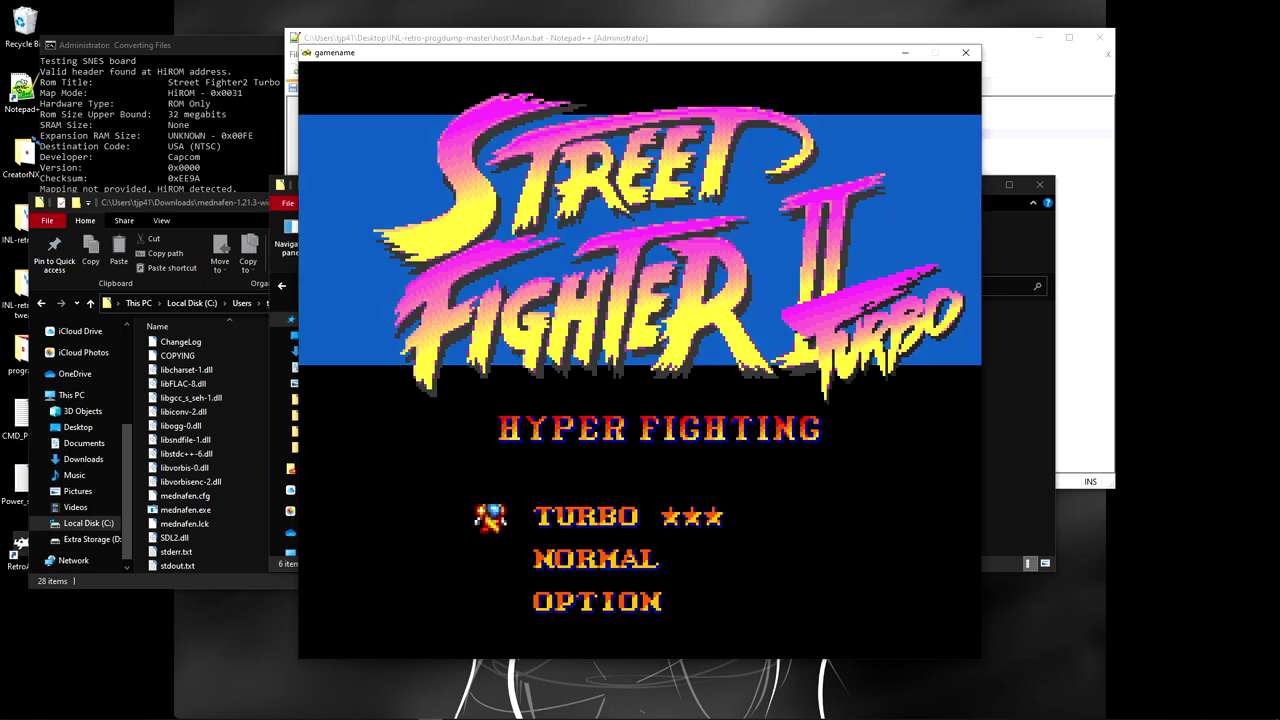
pyautogui.press('Down')
pyautogui.press('Down')
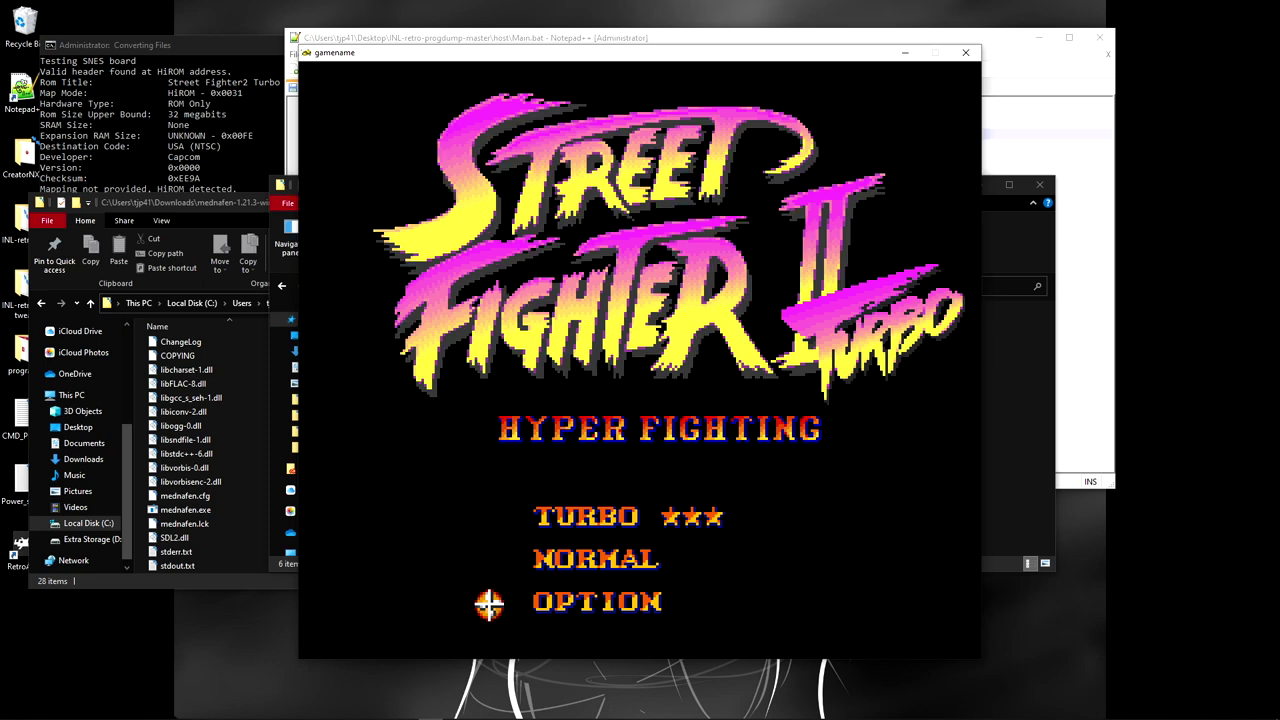
pyautogui.press('Down')
pyautogui.press('Up')
pyautogui.press('Down')
pyautogui.press('Down')
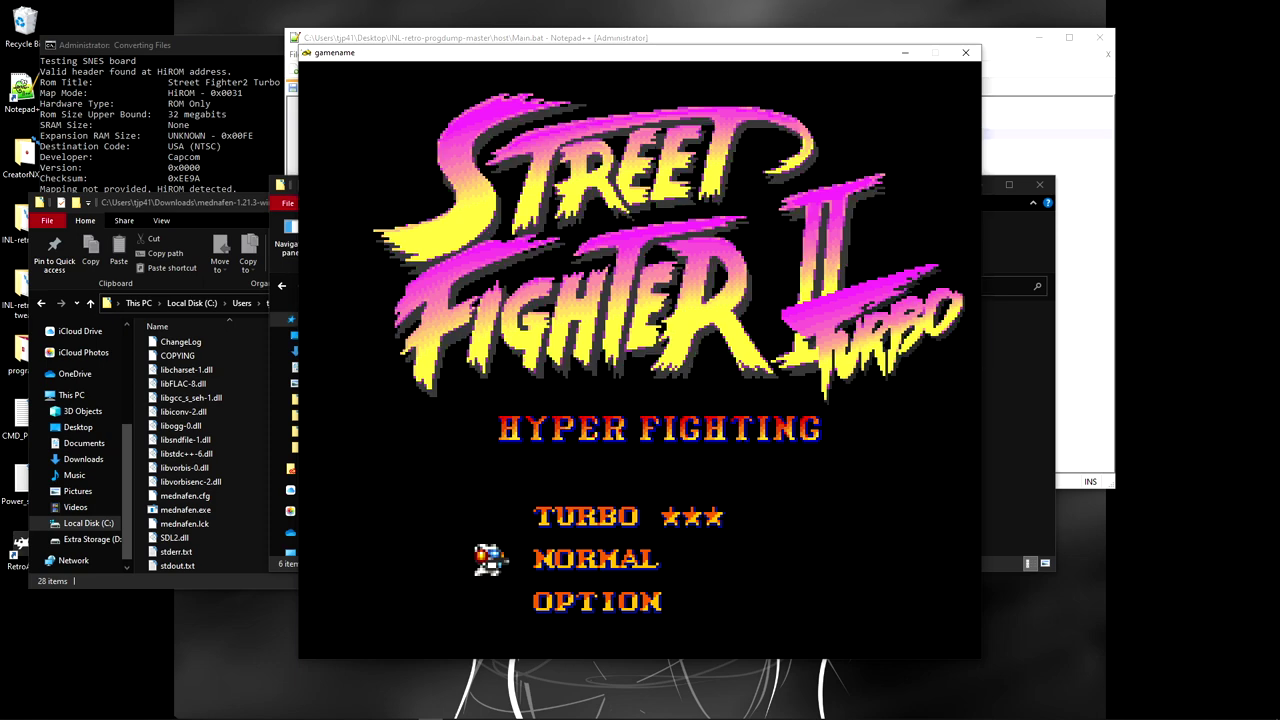
pyautogui.press('Down')
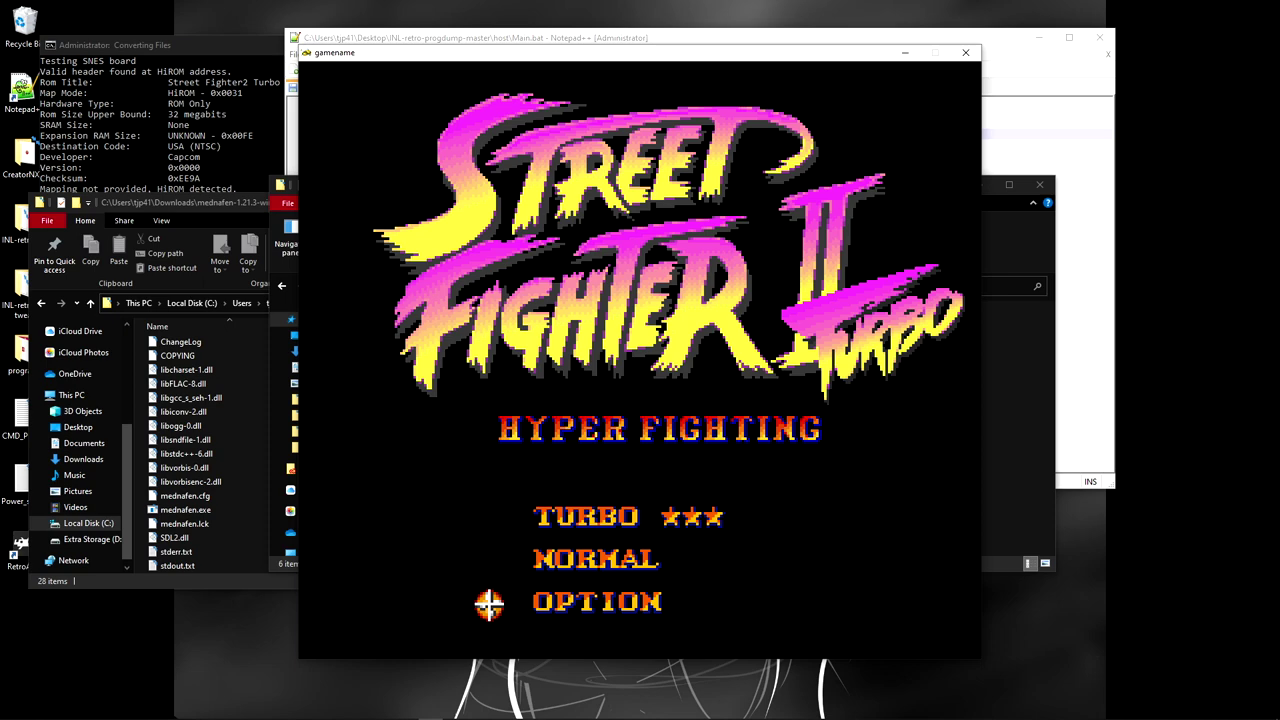
pyautogui.press('Return')
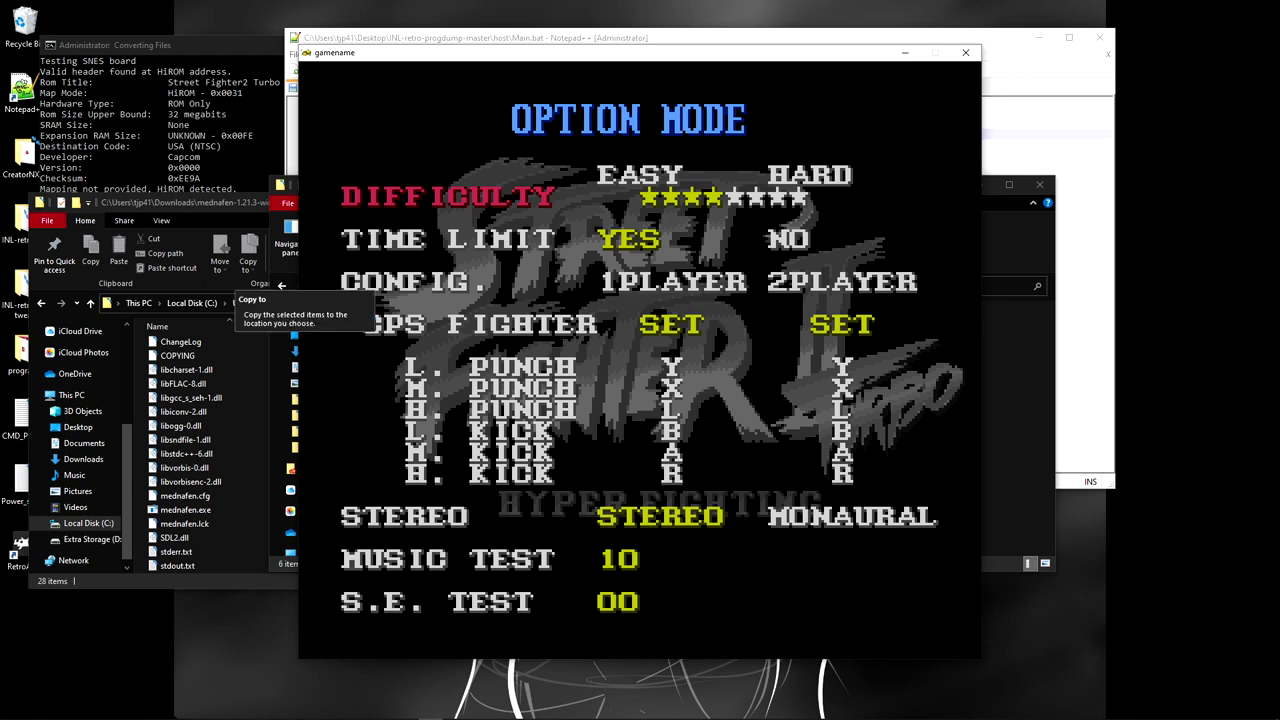
pyautogui.click(965, 52)
# Step: Rename gamename.sfc in the Games folder to the game's title, Street Fighter II Turbo, using underscores and keeping the .sfc extension
pyautogui.click(426, 345)
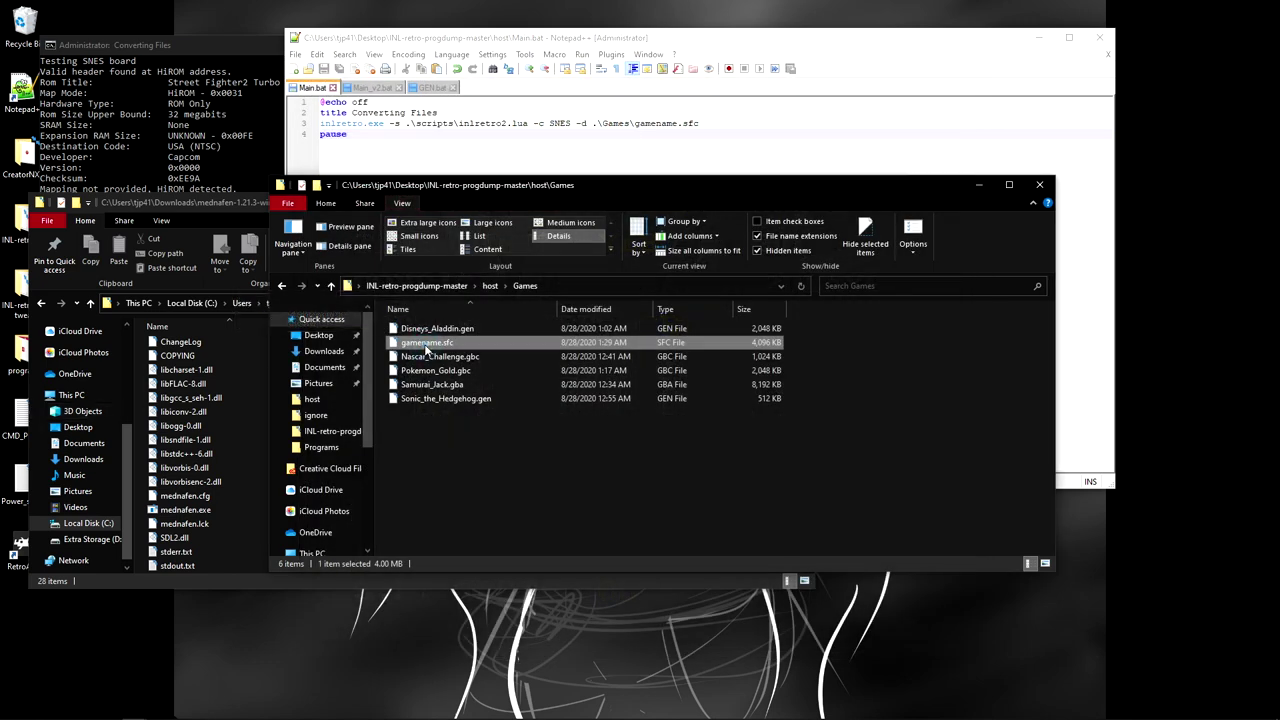
pyautogui.write('Street')
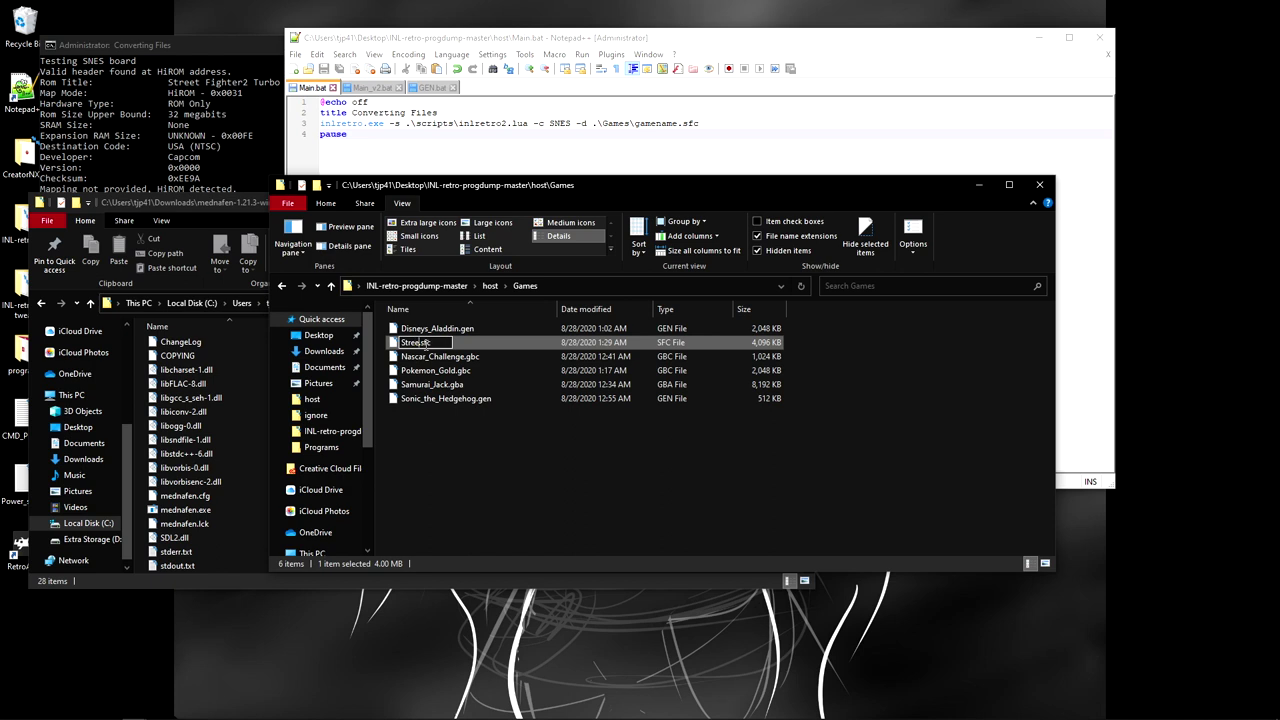
pyautogui.write('Fighter__II_Turbo')
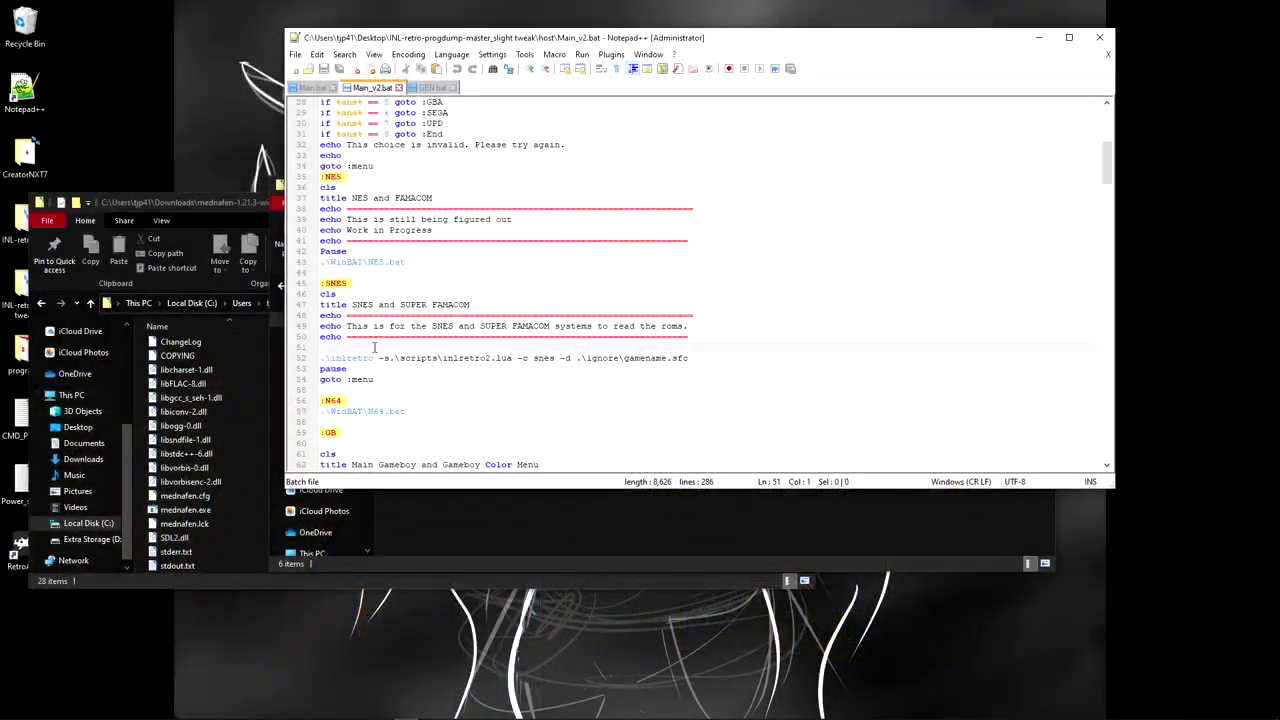
# Step: Look through Main_v2.bat for the N64 section and the batch file it calls
pyautogui.scroll(-10, 419, 351)
pyautogui.scroll(6, 419, 351)
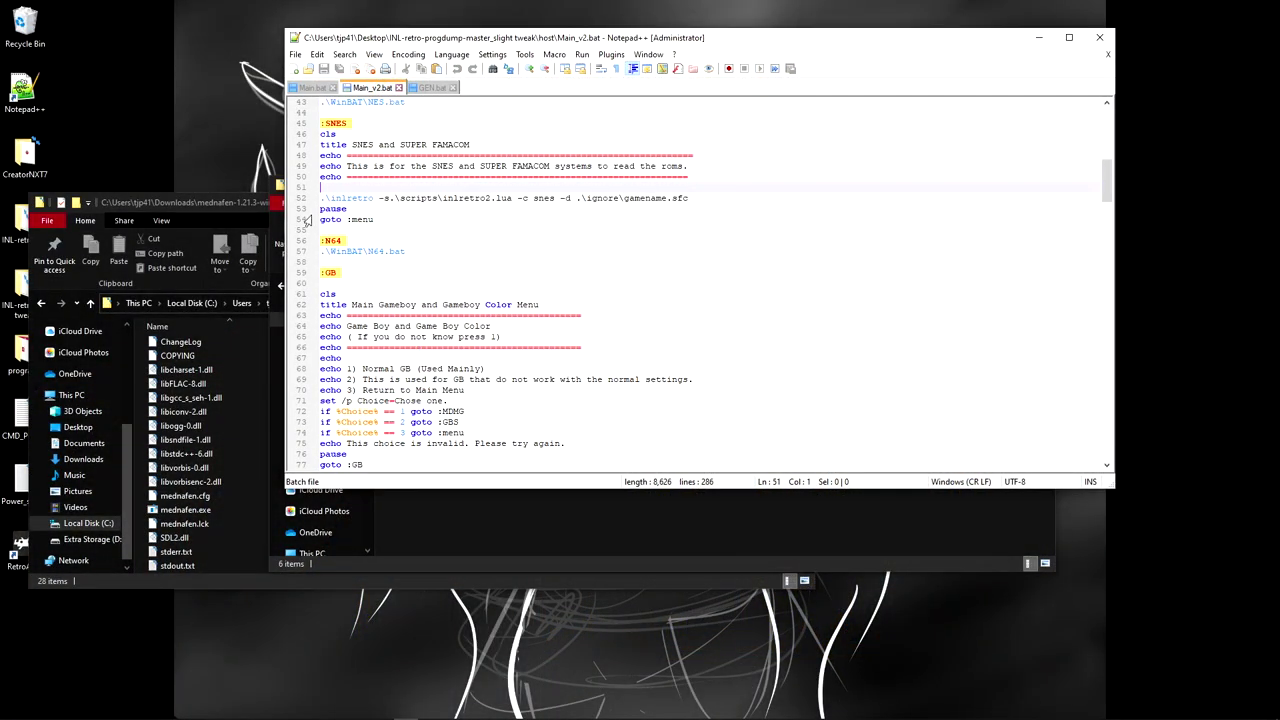
pyautogui.click(341, 241)
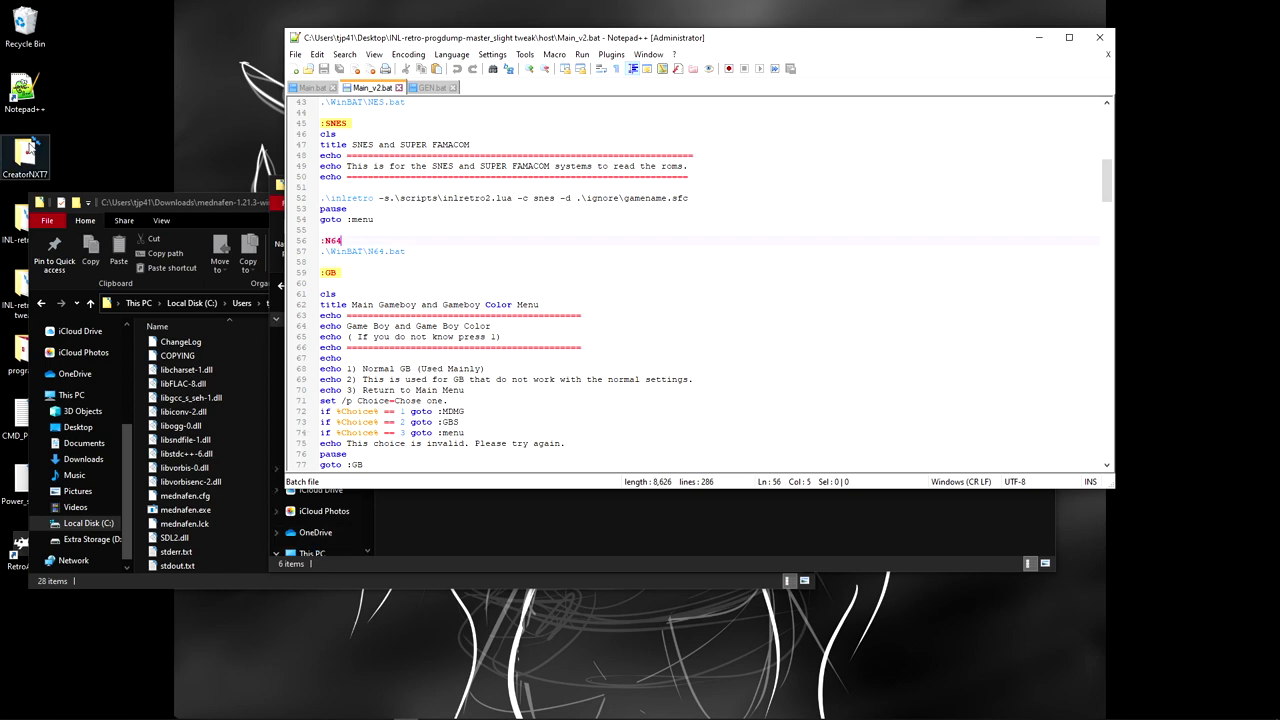
# Step: Minimize the mednafen folder and open N64.bat from host\WinBAT in the INL-retro-progdump-master_slight tweak folder with Notepad++
pyautogui.click(215, 202)
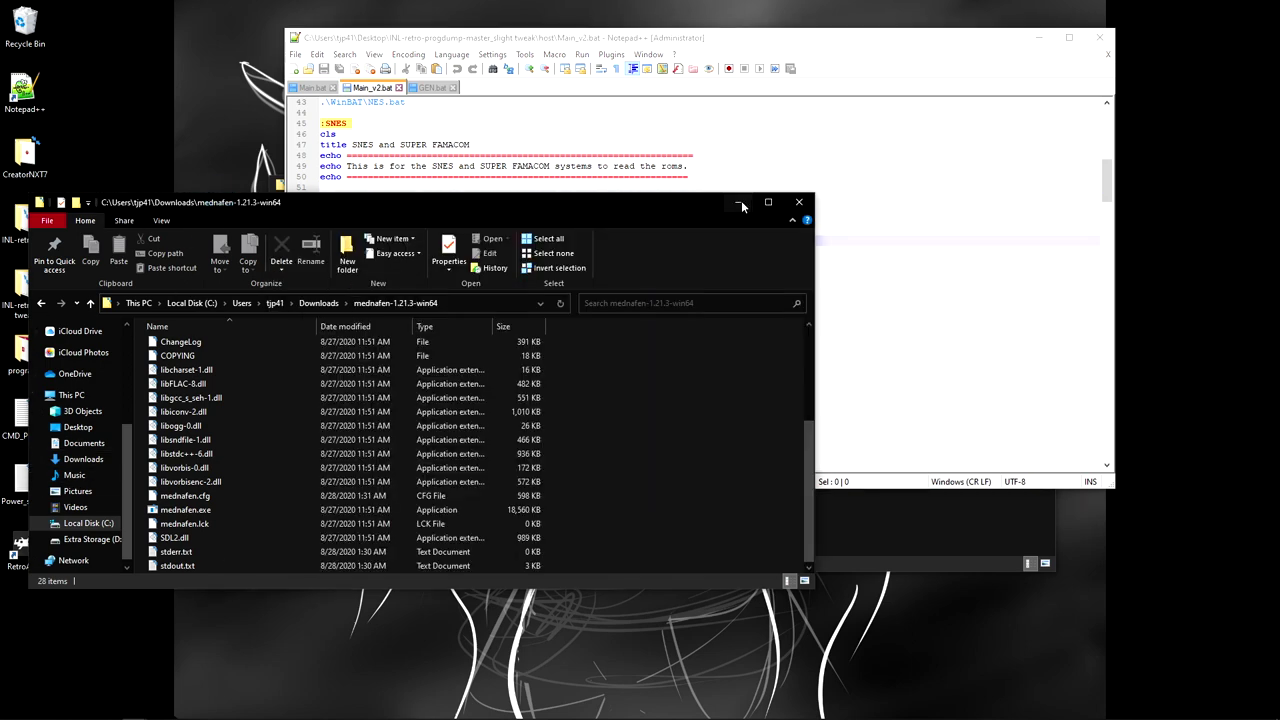
pyautogui.click(740, 204)
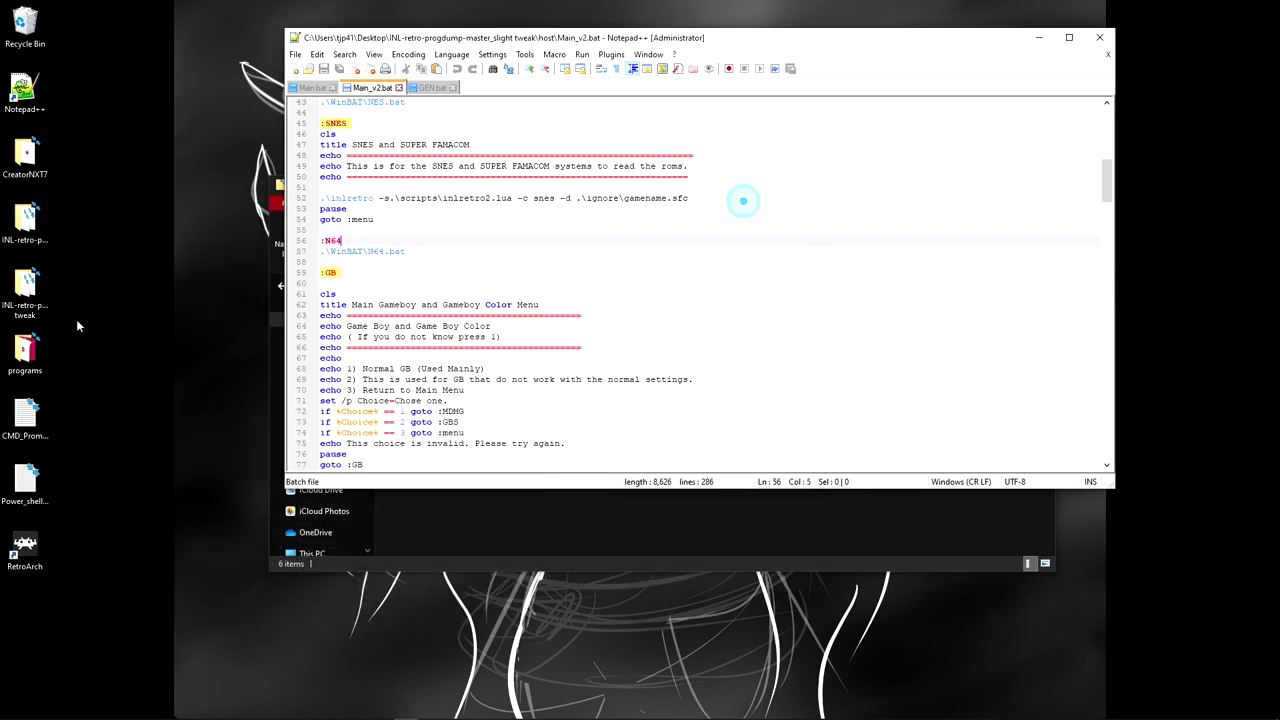
pyautogui.doubleClick(22, 287)
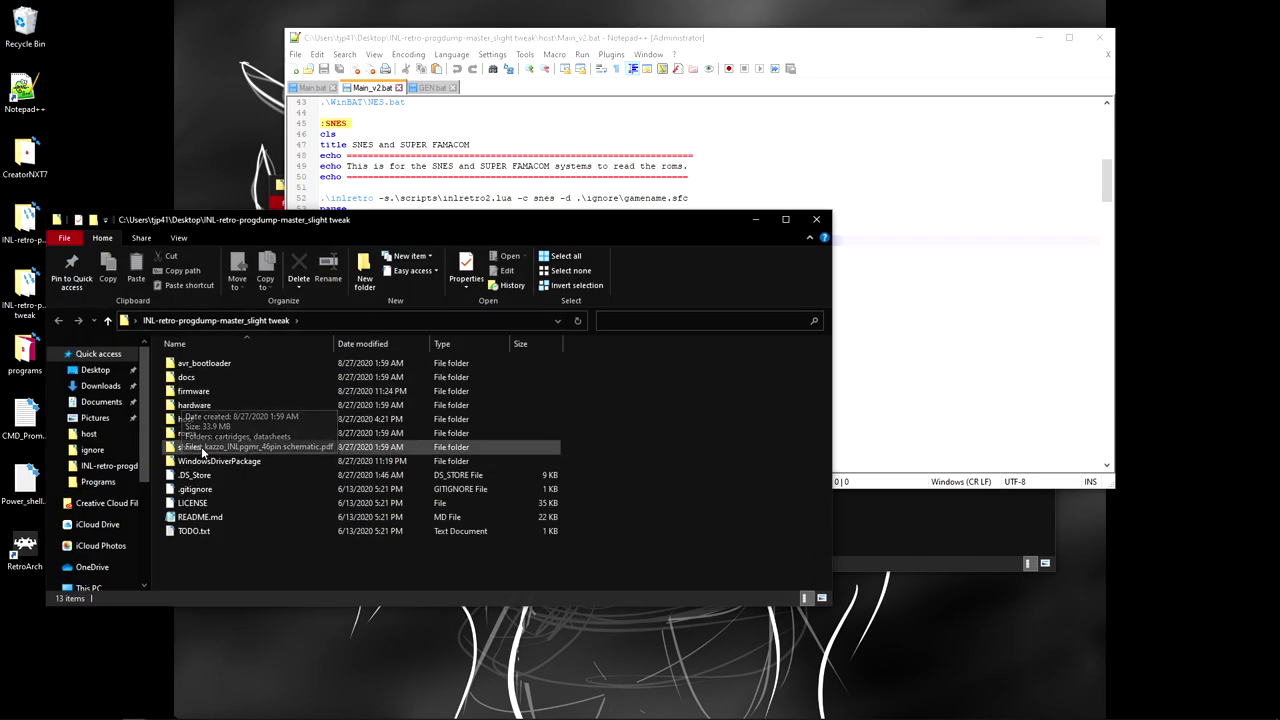
pyautogui.doubleClick(188, 419)
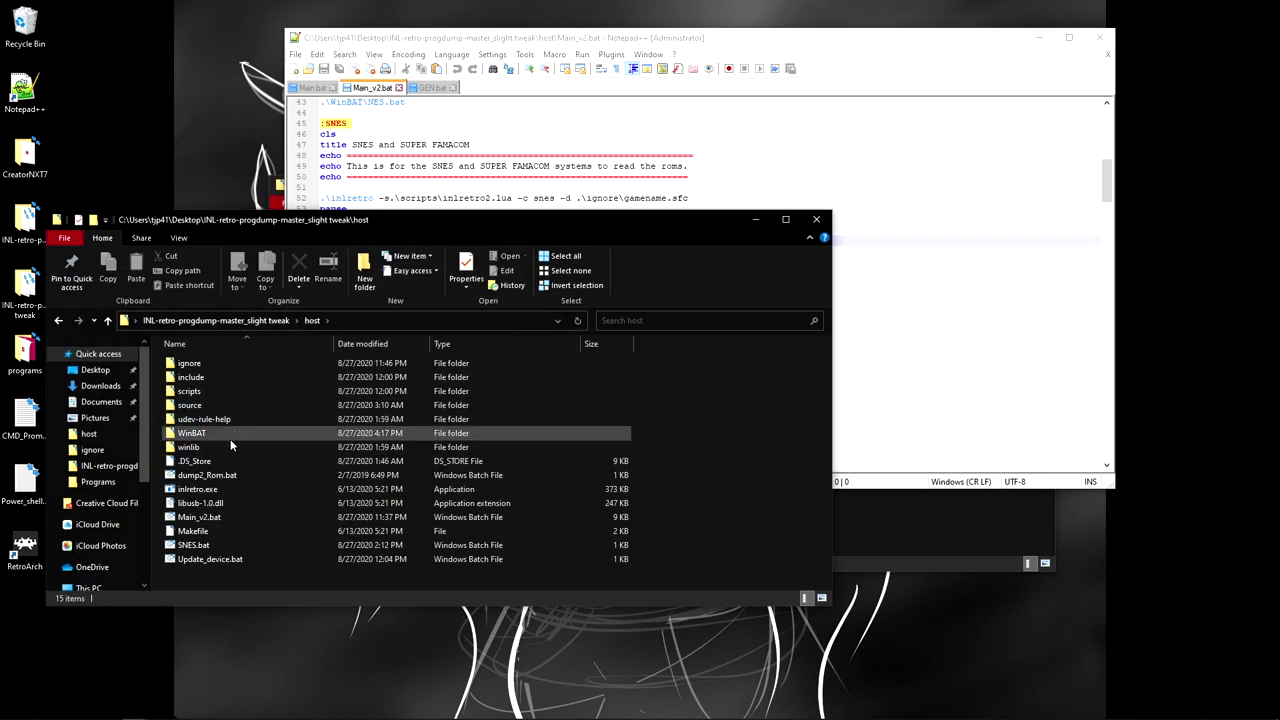
pyautogui.doubleClick(192, 434)
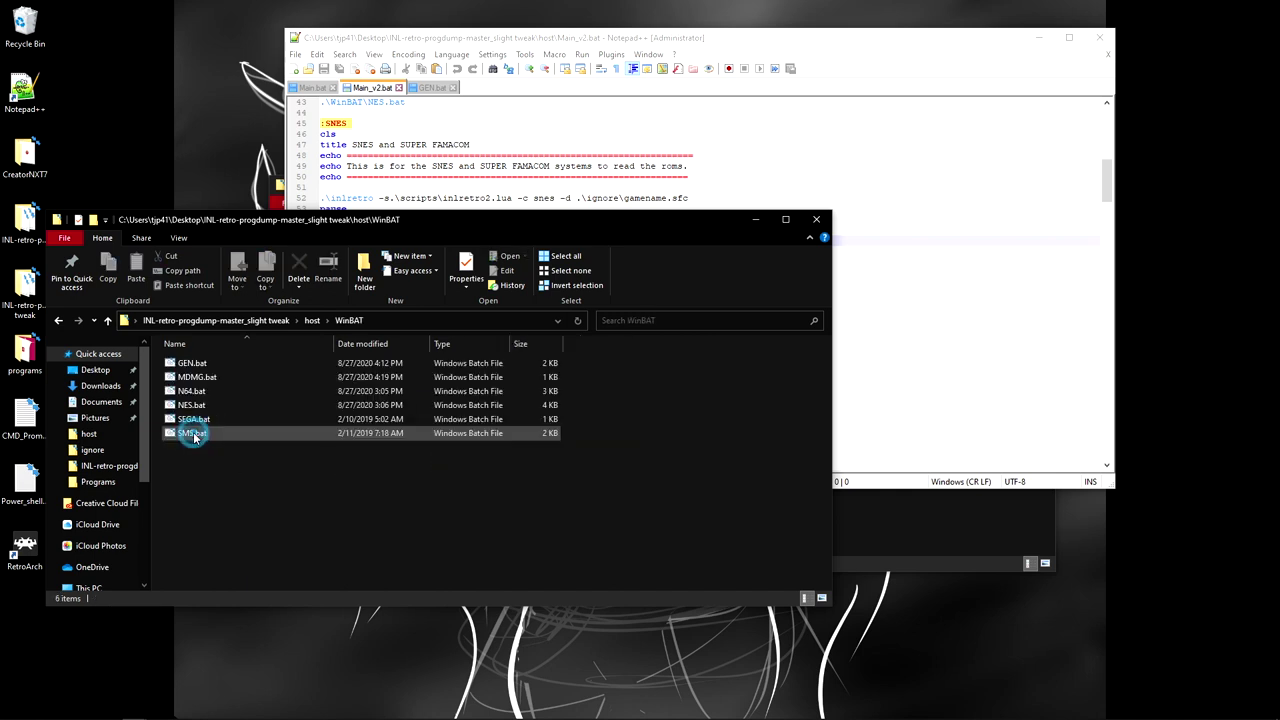
pyautogui.rightClick(196, 393)
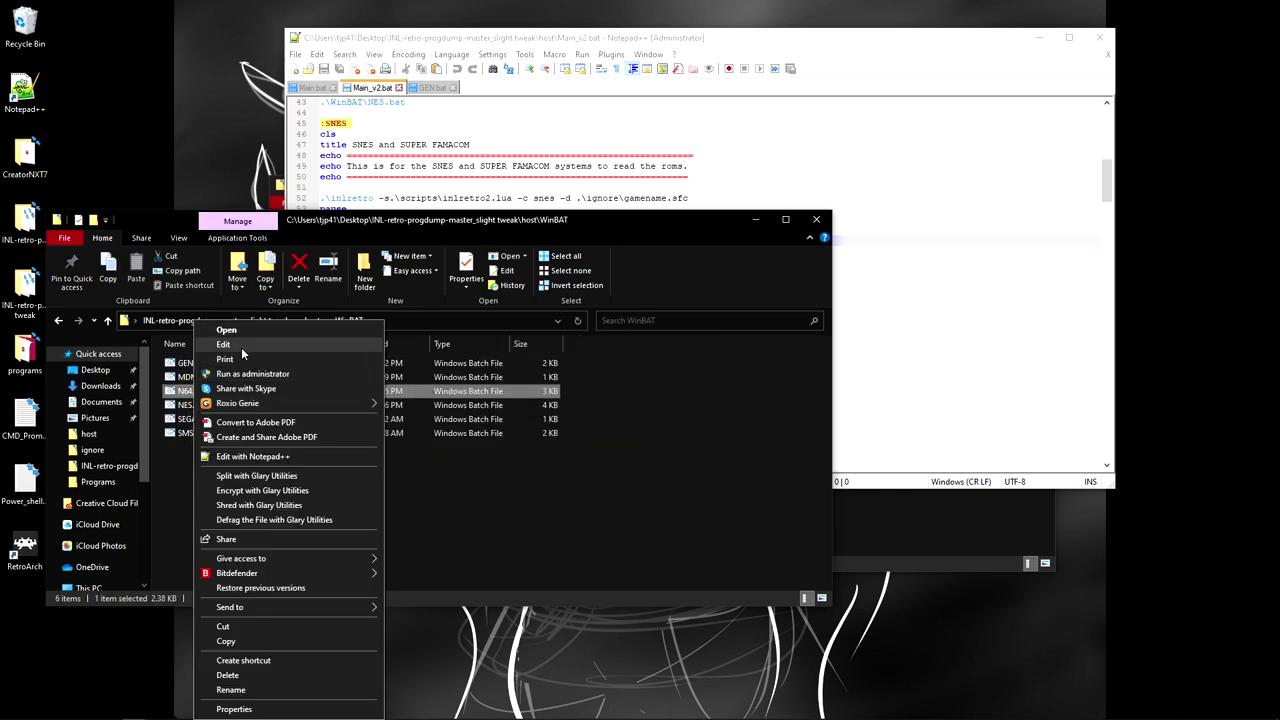
pyautogui.click(251, 458)
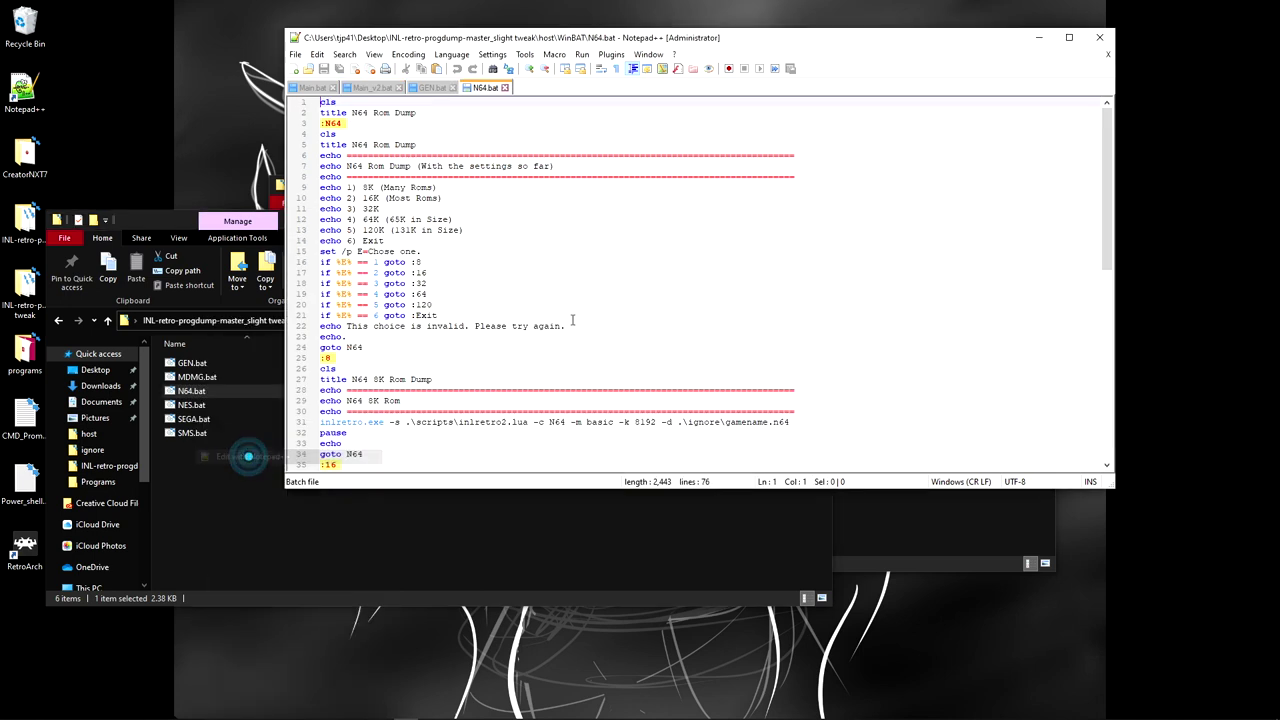
# Step: Copy the options "-c N64 -m basic -k 8192" from the 8K ROM dump command in N64.bat
pyautogui.scroll(-2, 509, 298)
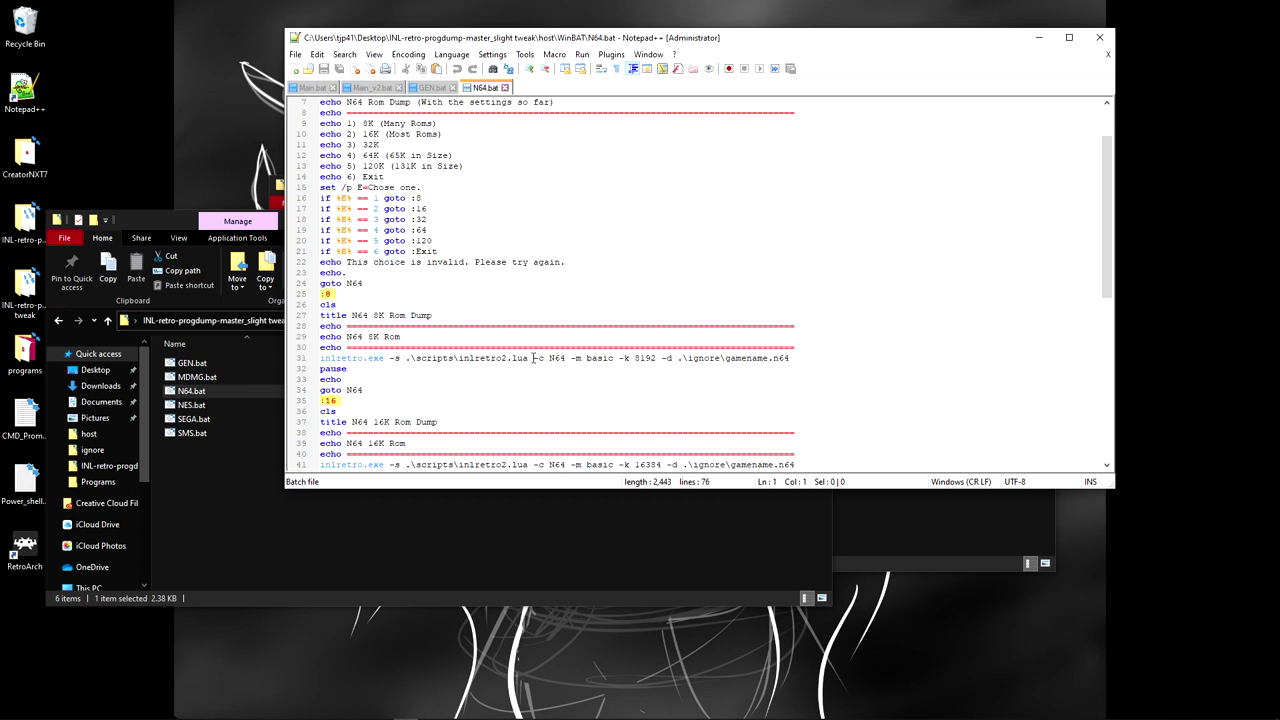
pyautogui.moveTo(533, 358); pyautogui.dragTo(660, 362)
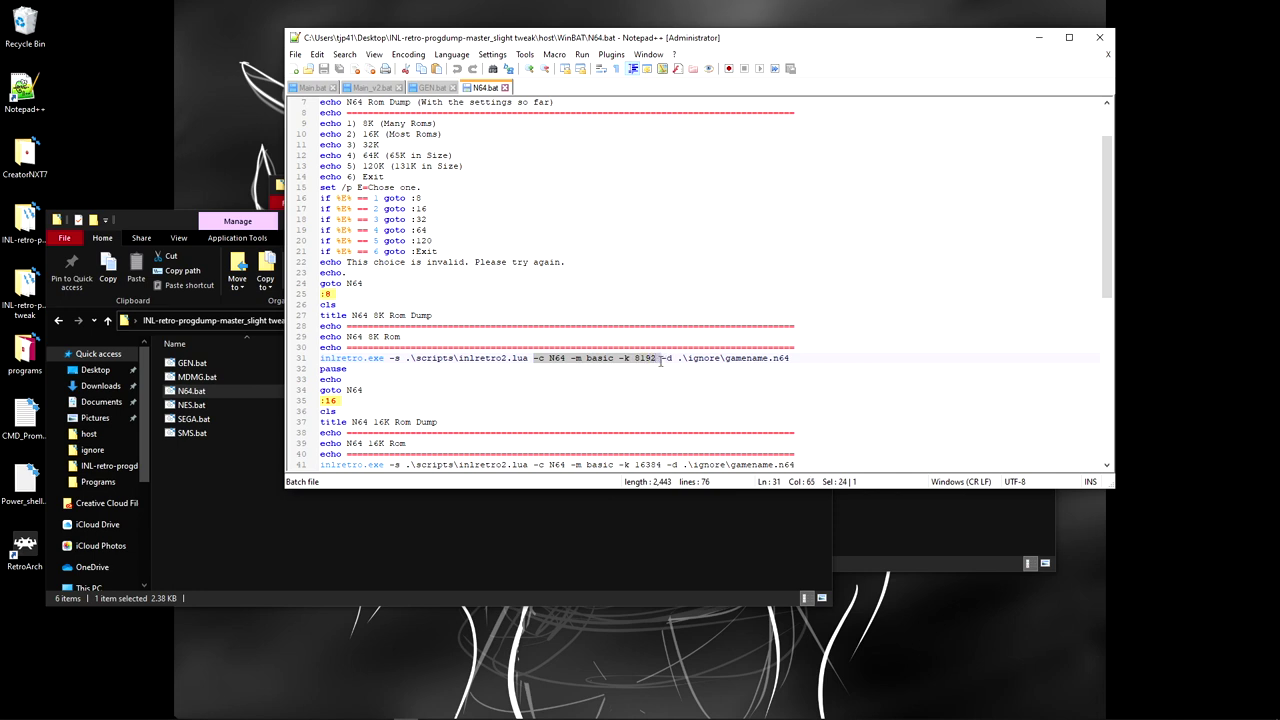
pyautogui.rightClick(601, 362)
pyautogui.click(650, 384)
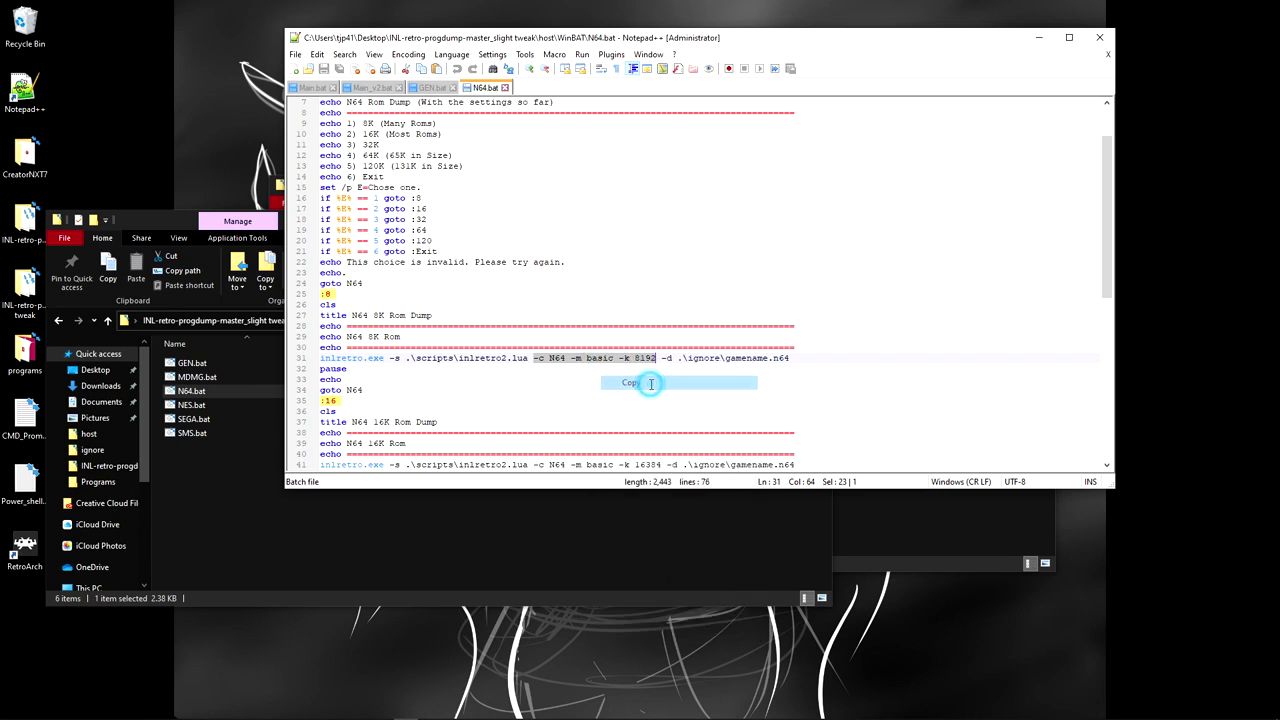
# Step: Compare the N64.bat dump commands for the other ROM sizes with the 8K command
pyautogui.click(314, 89)
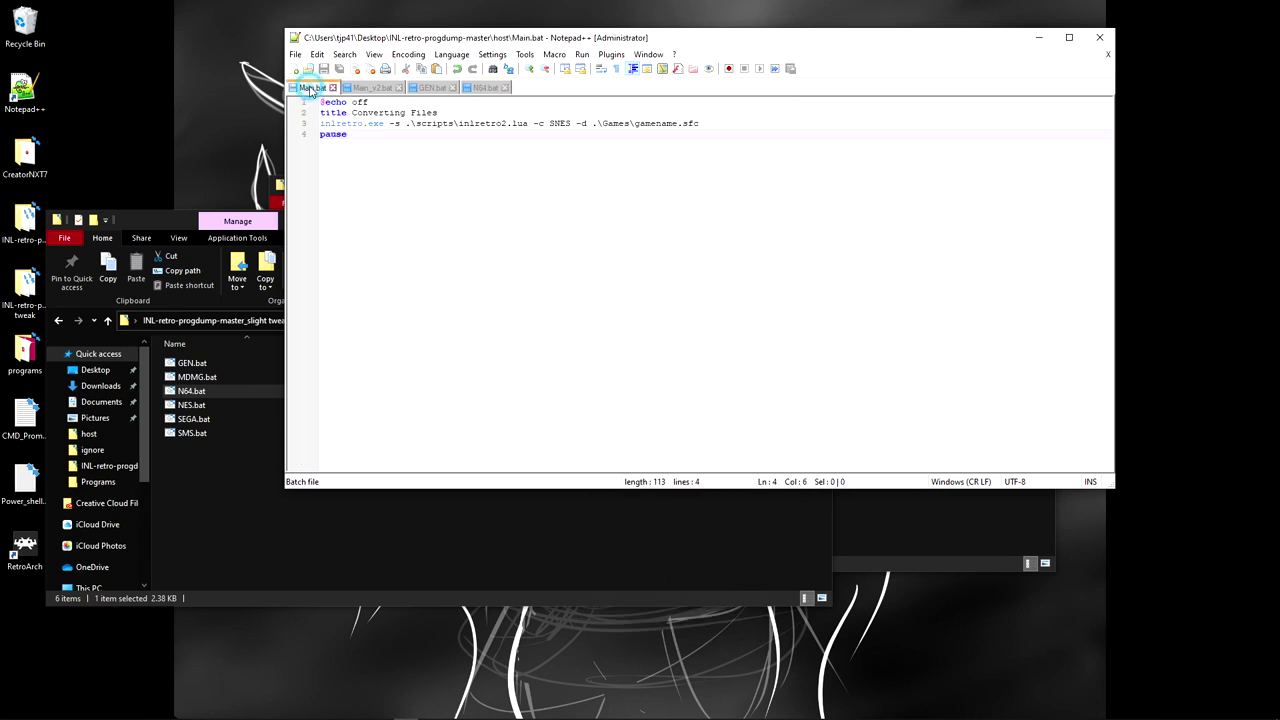
pyautogui.click(480, 88)
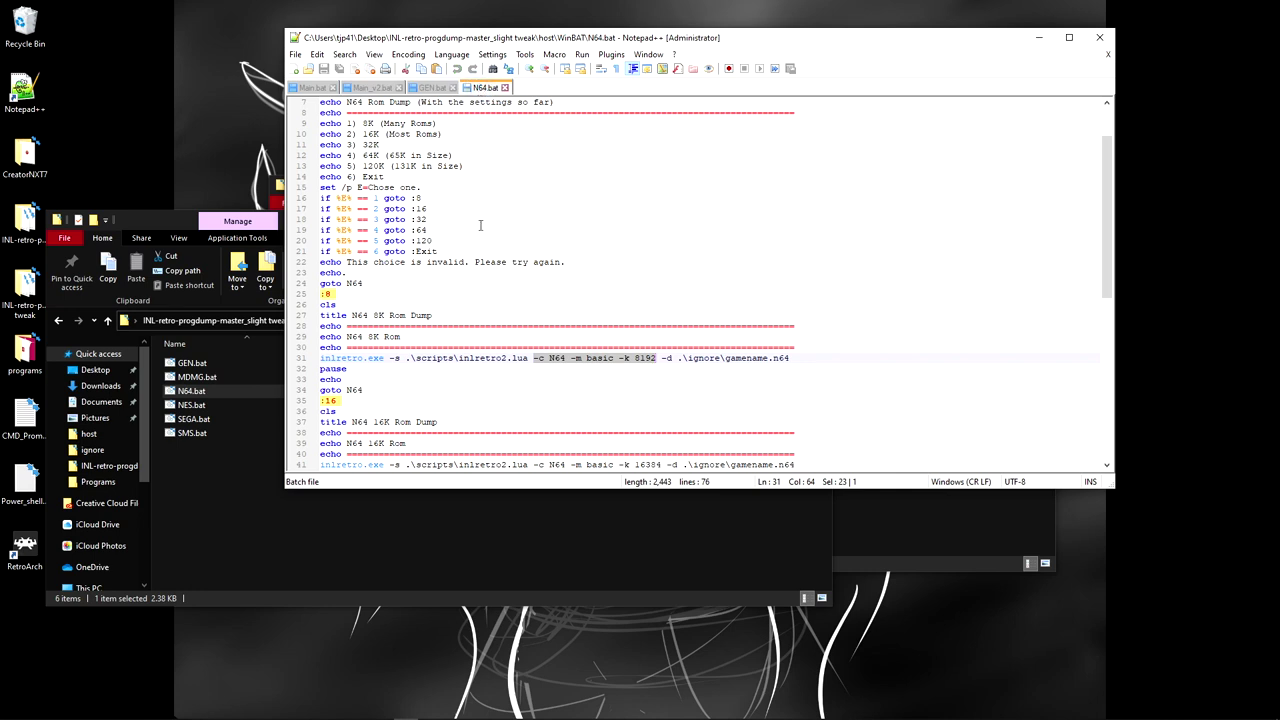
pyautogui.scroll(-3, 445, 352)
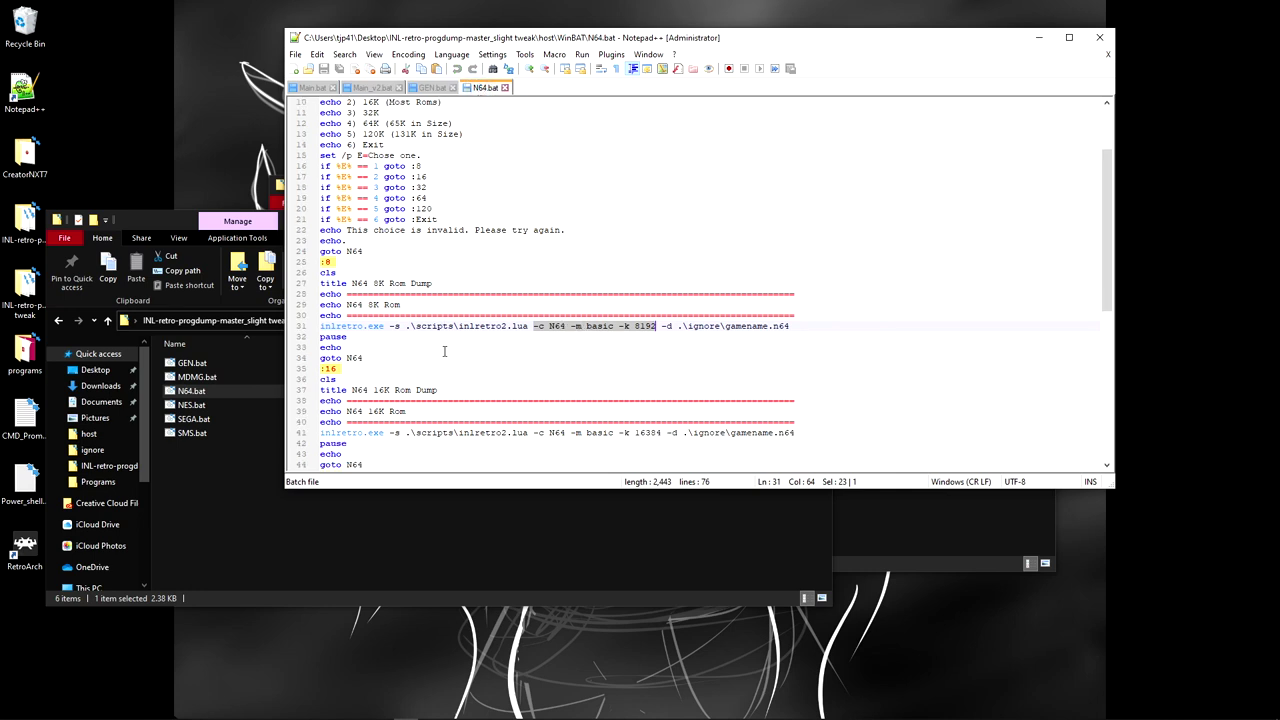
pyautogui.scroll(-7, 446, 349)
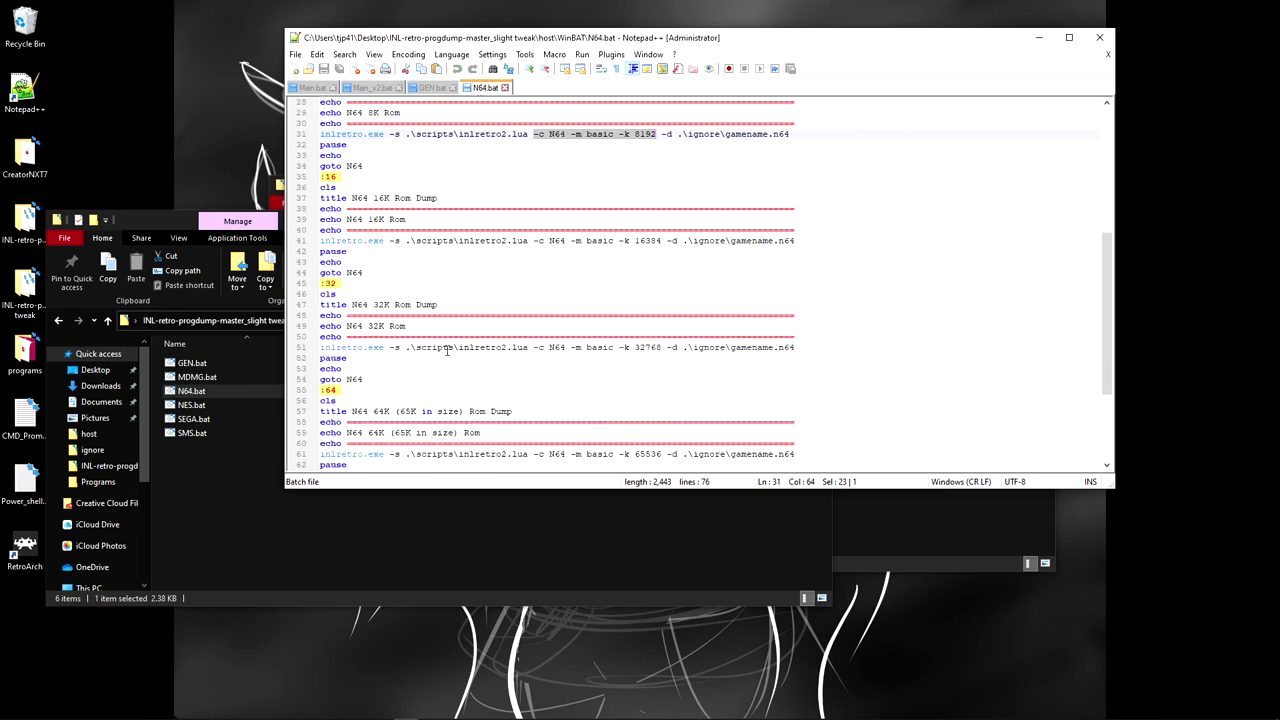
pyautogui.scroll(12, 601, 343)
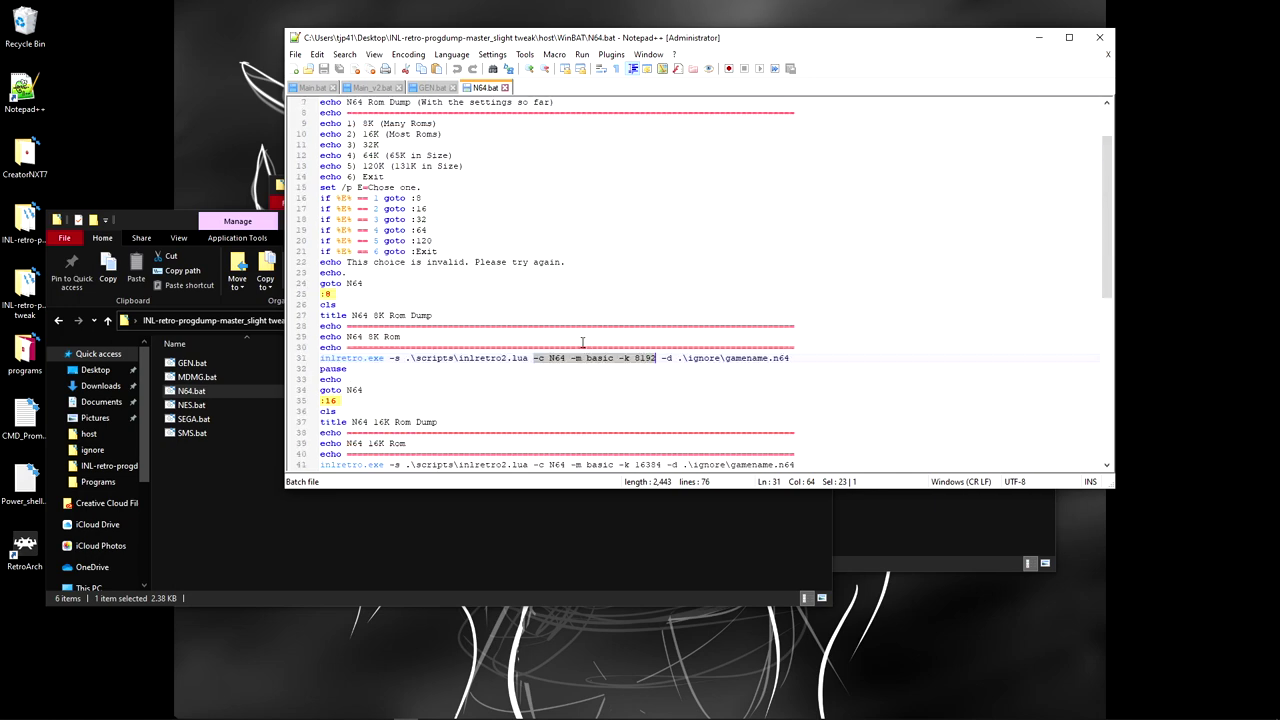
# Step: Replace "-c SNES" in the inlretro.exe command of Main.bat with the copied options "-c N64 -m basic -k 8192"
pyautogui.click(312, 88)
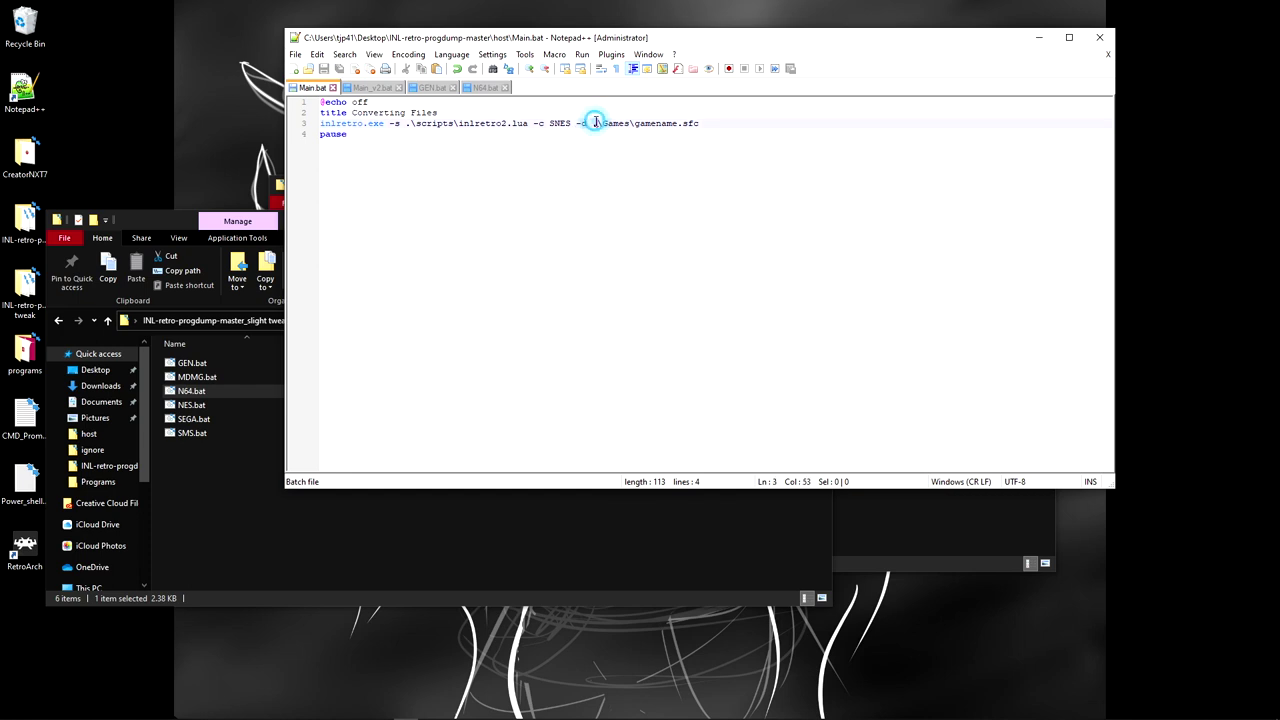
pyautogui.moveTo(577, 122); pyautogui.dragTo(533, 122)
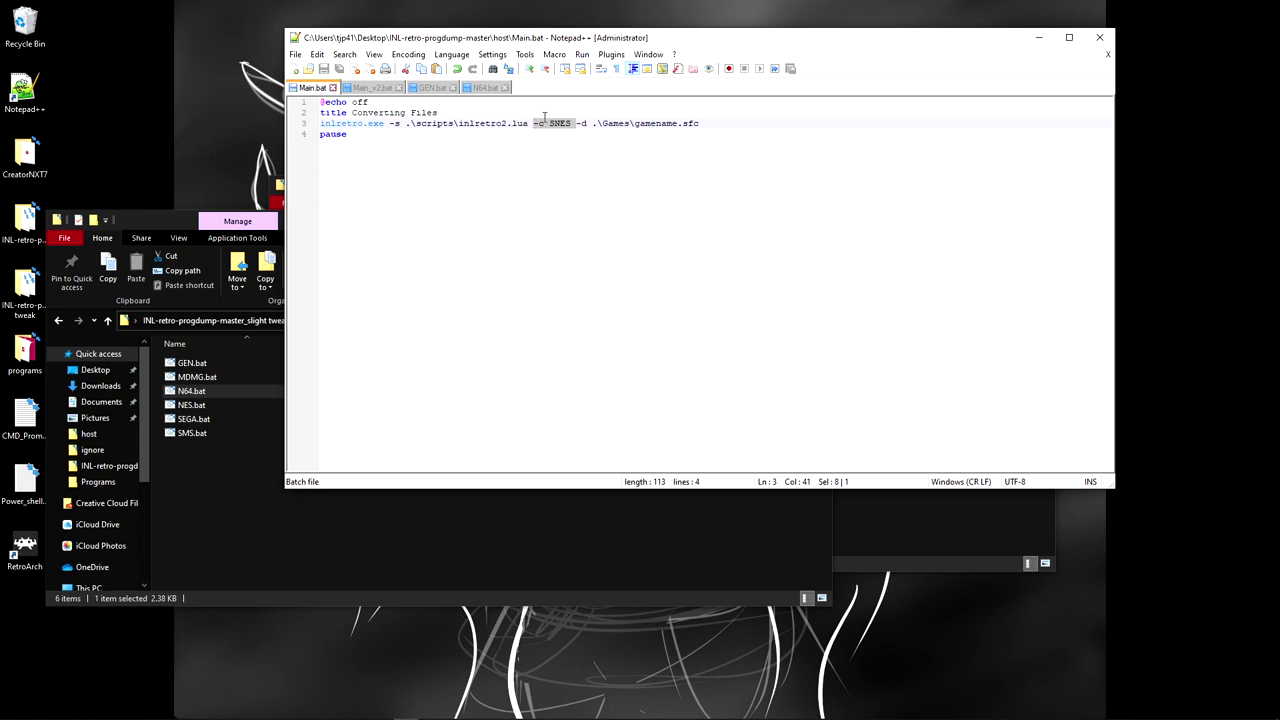
pyautogui.hotkey('ctrl', 'v')
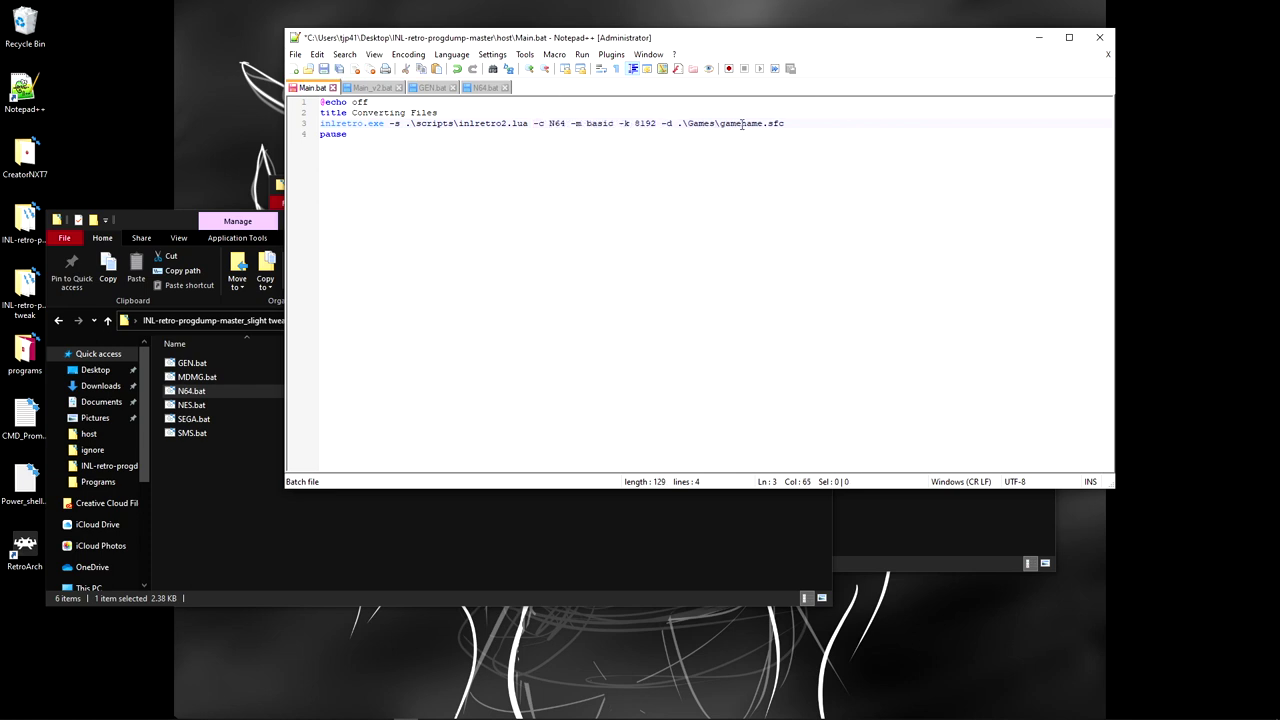
# Step: Change the output file's extension in the Main.bat dump command to n64, giving .\Games\gamename.n64
pyautogui.moveTo(794, 125); pyautogui.dragTo(772, 125)
pyautogui.write('n')
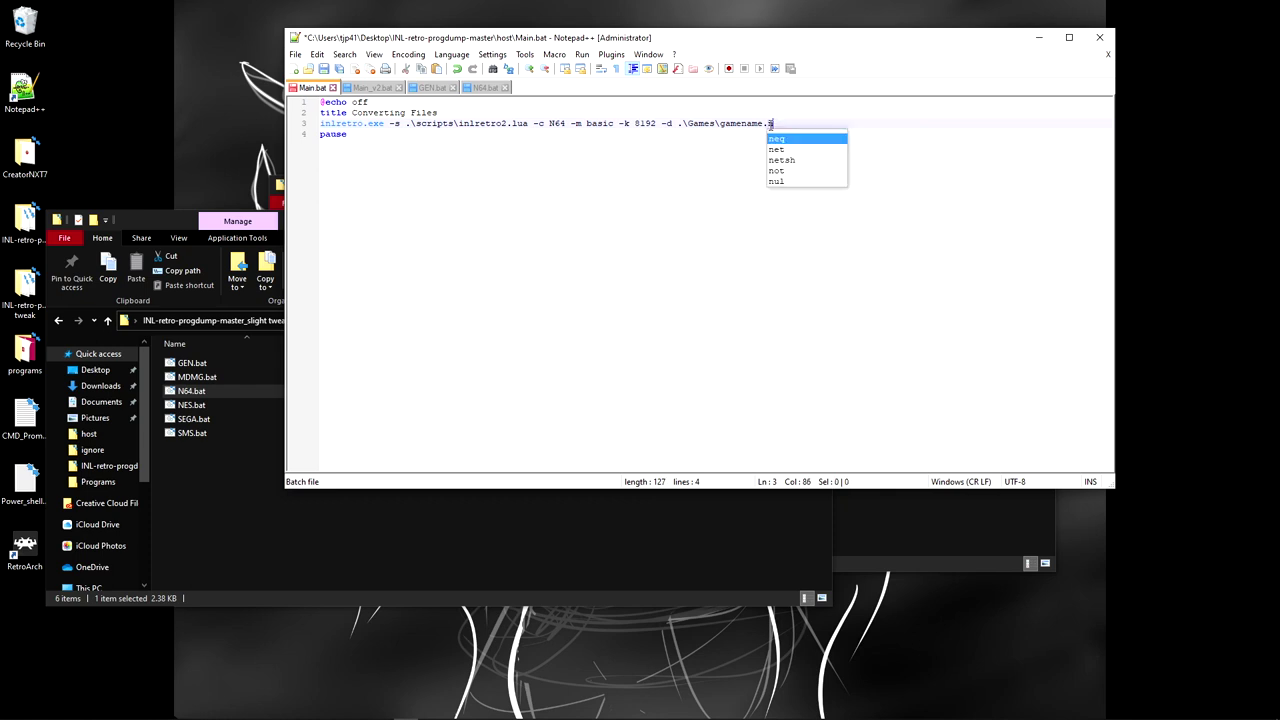
pyautogui.write('64')
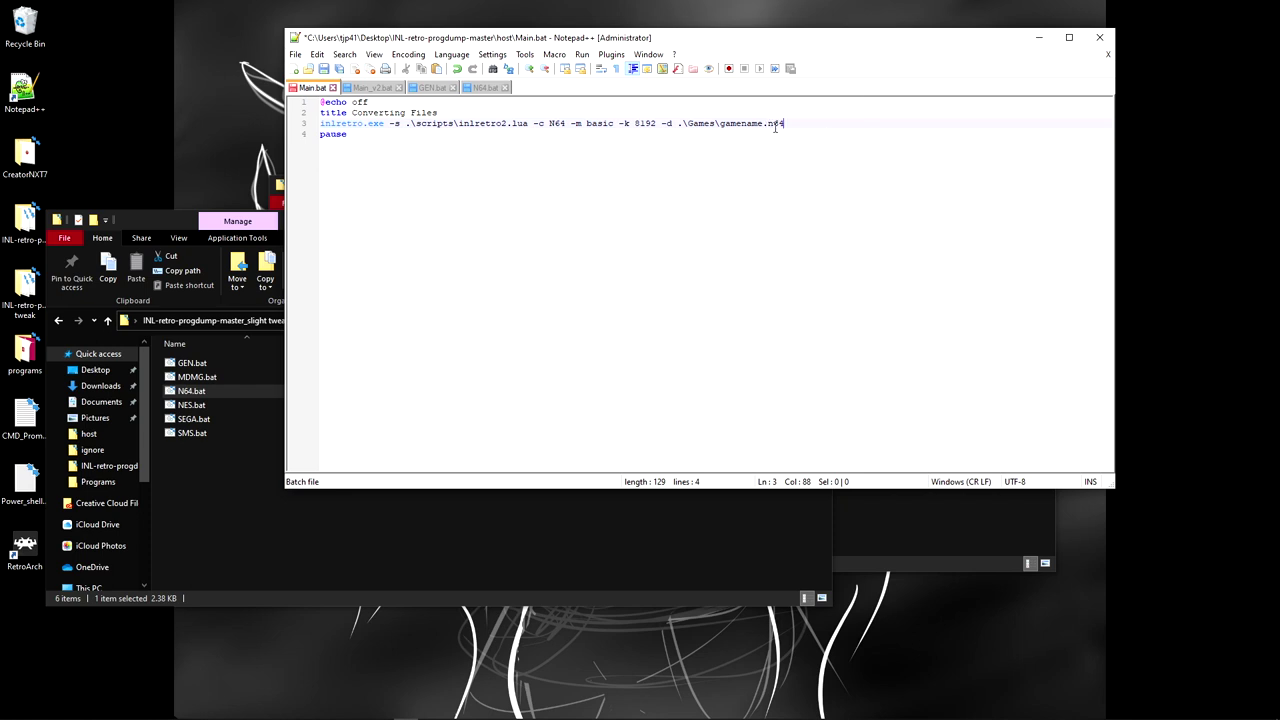
pyautogui.click(771, 126)
pyautogui.click(768, 155)
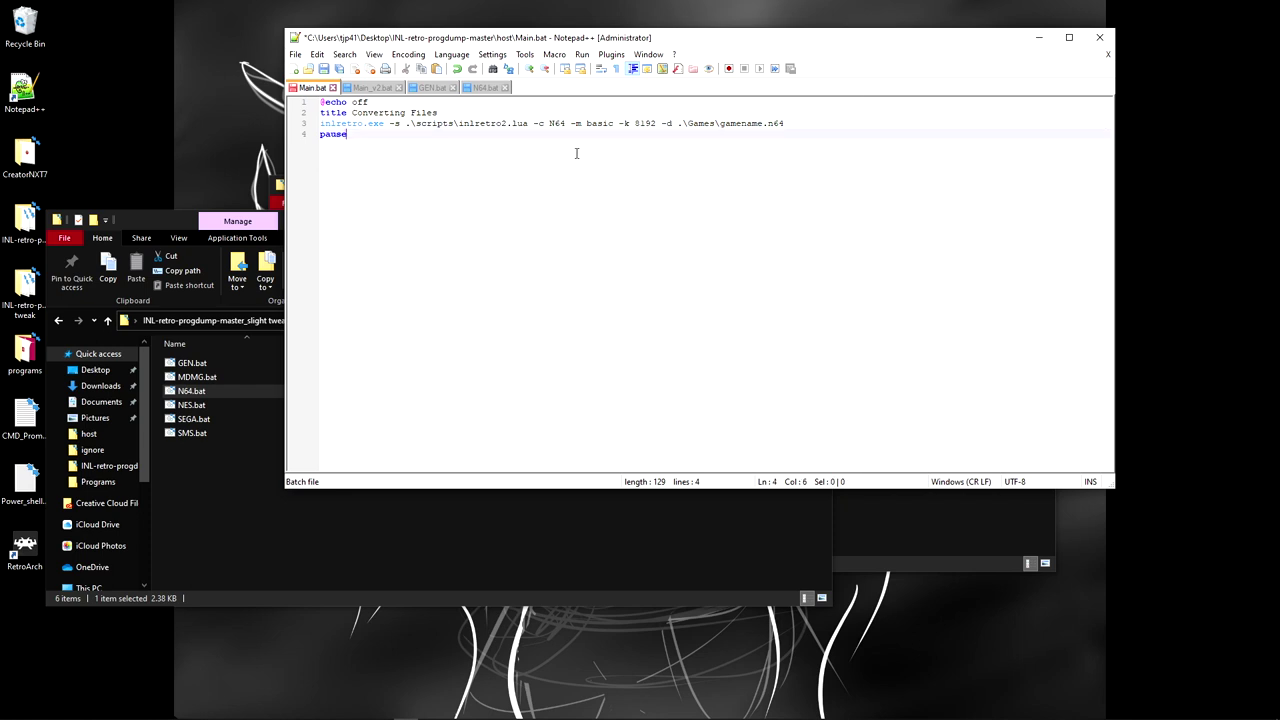
pyautogui.click(787, 123)
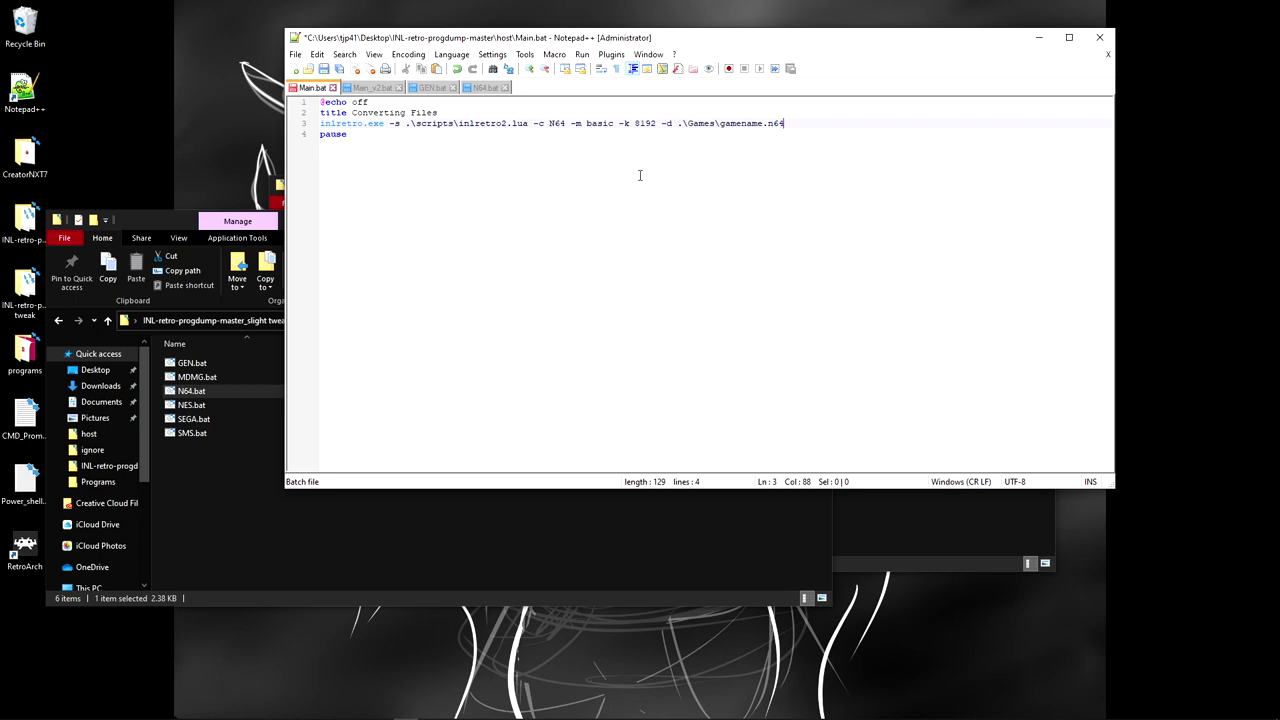
pyautogui.click(660, 226)
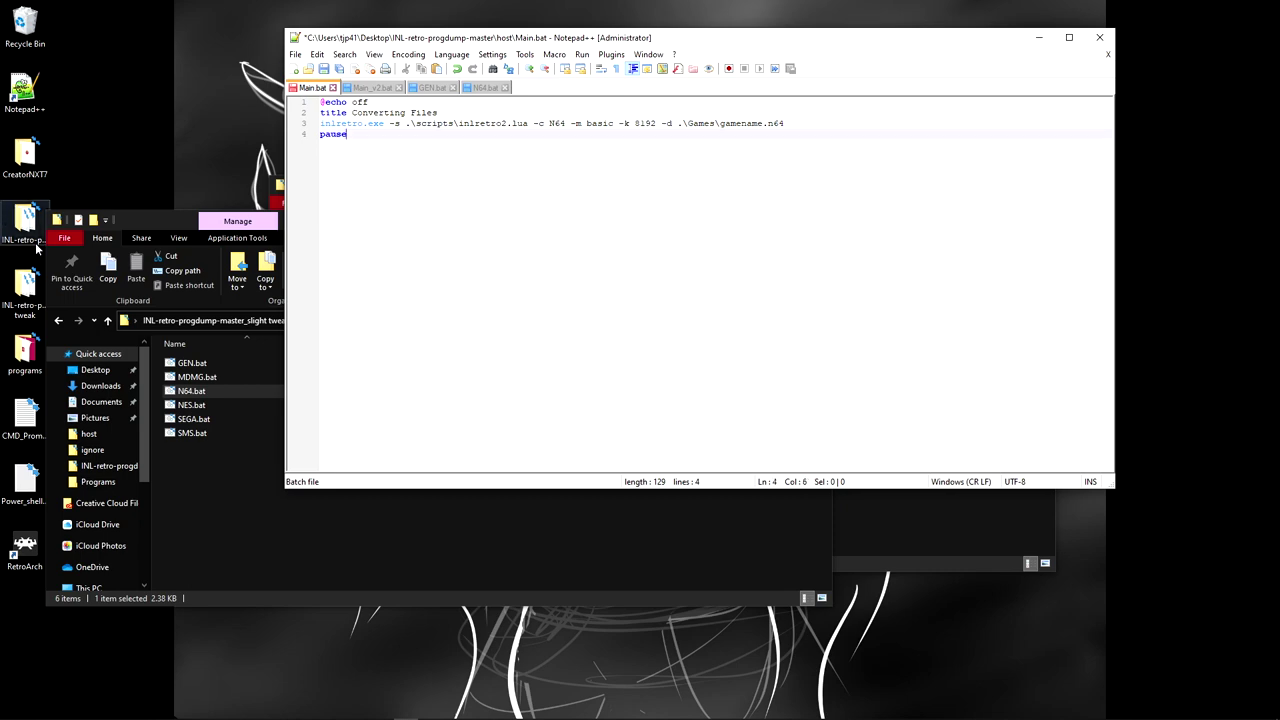
# Step: Close the WinBAT folder window and go back from the Games folder to the INL-retro-progdump-master host folder
pyautogui.click(159, 215)
pyautogui.click(816, 219)
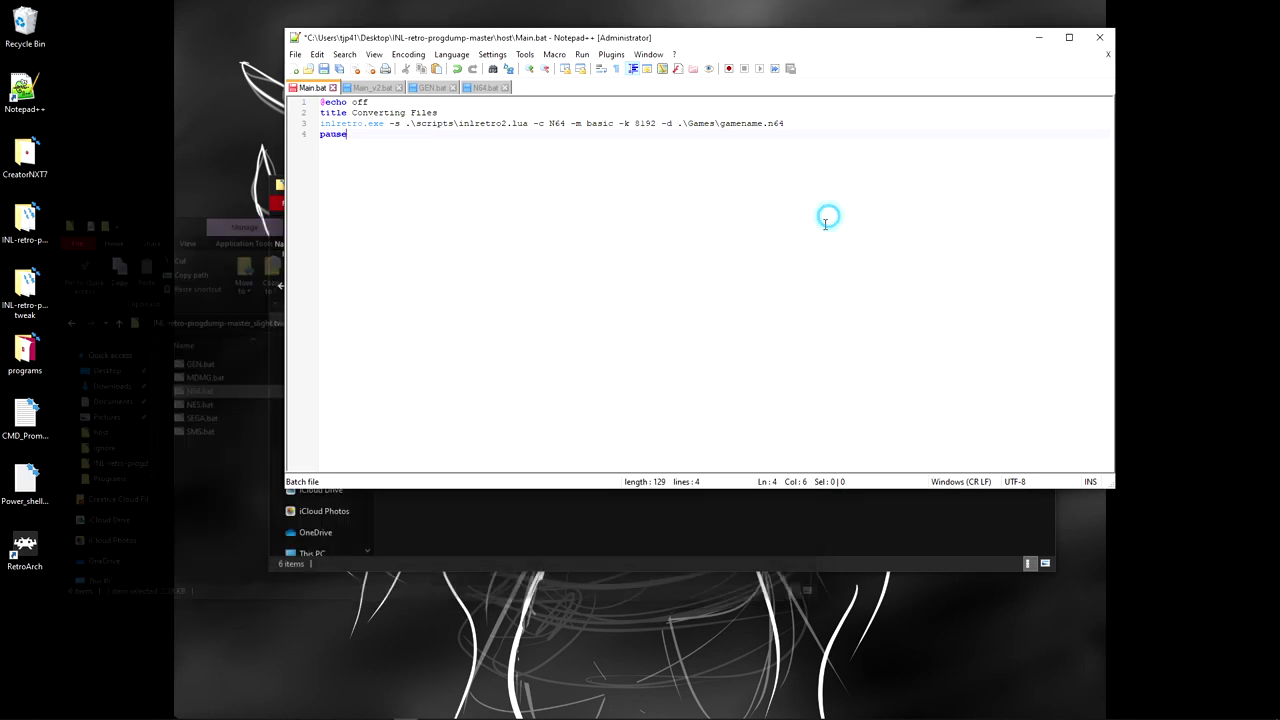
pyautogui.click(657, 509)
pyautogui.moveTo(775, 187); pyautogui.dragTo(615, 218)
pyautogui.click(134, 311)
# Step: Save Main.bat and run it from the host folder to dump the N64 cartridge
pyautogui.click(420, 177)
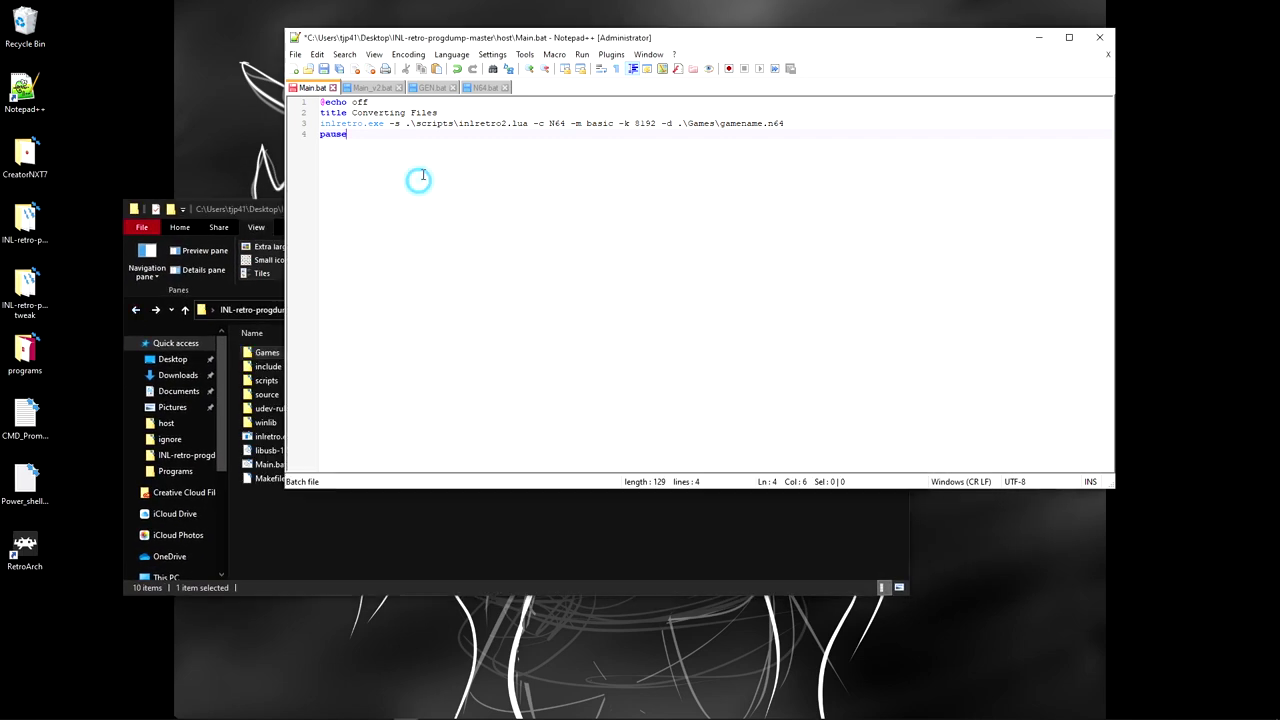
pyautogui.click(323, 68)
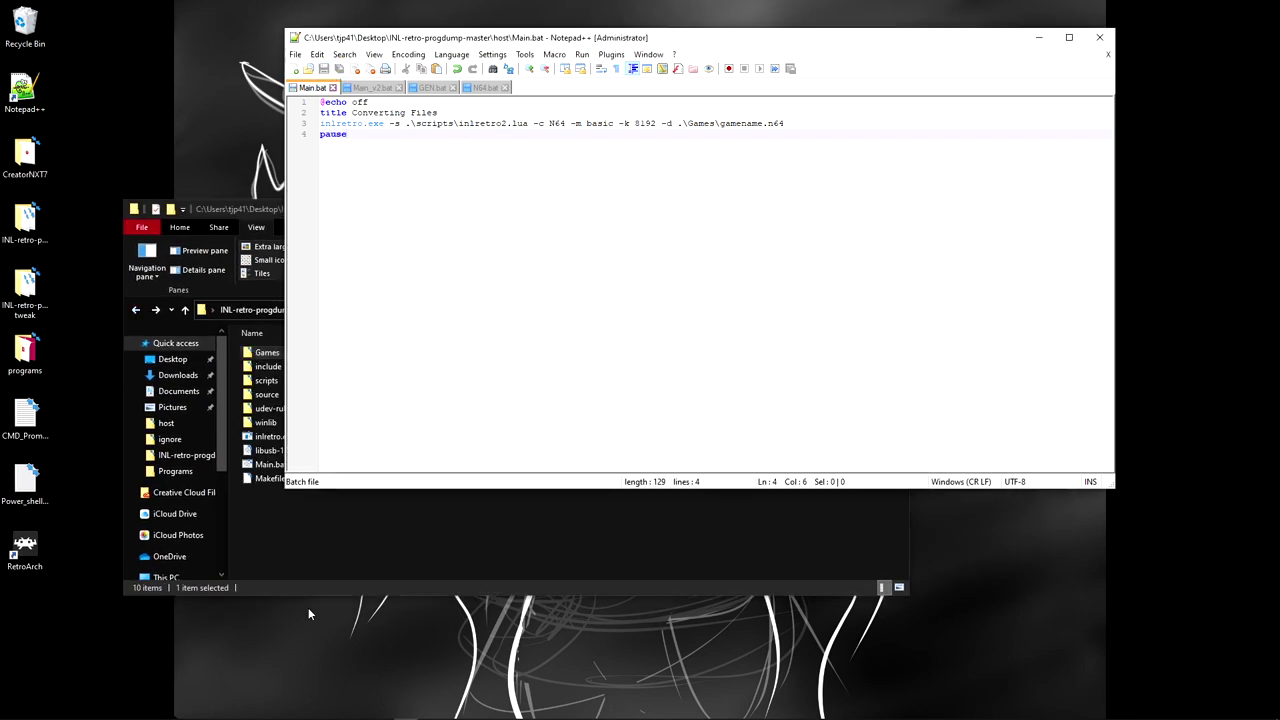
pyautogui.click(310, 590)
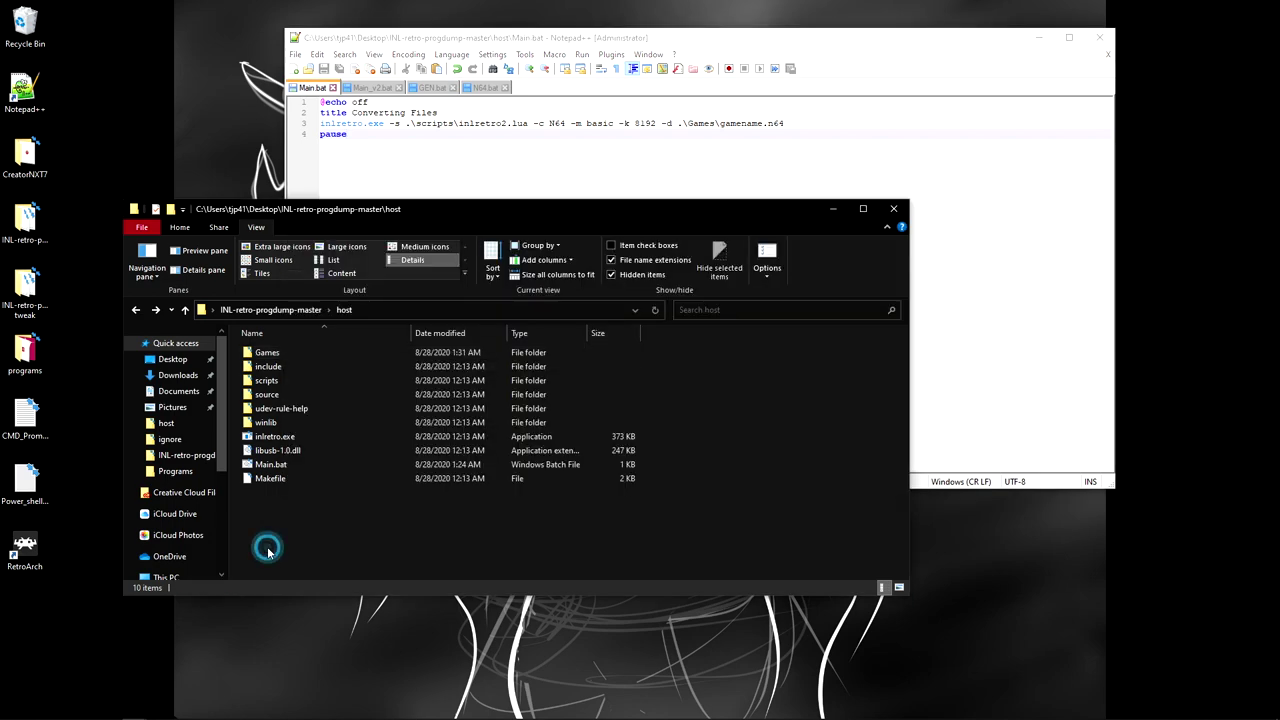
pyautogui.doubleClick(270, 464)
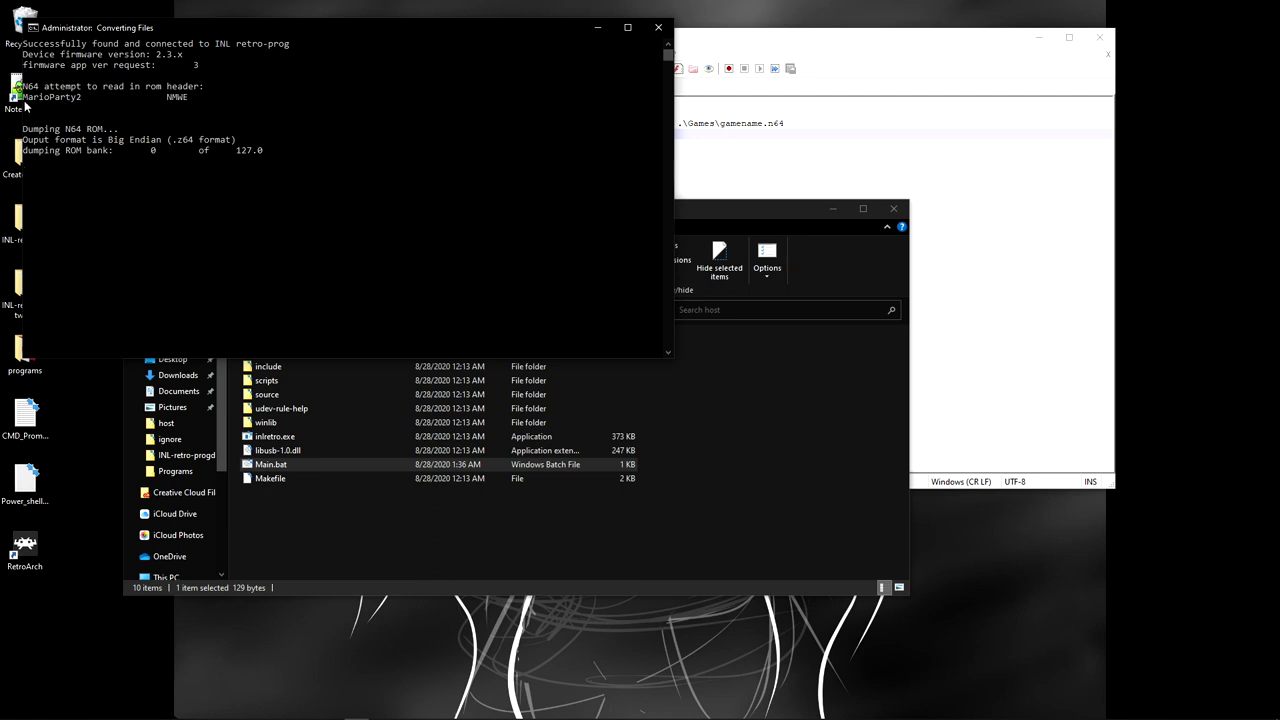
# Step: Examine the cartridge title and the output format in the console's N64 dump output
pyautogui.moveTo(21, 94); pyautogui.dragTo(230, 104)
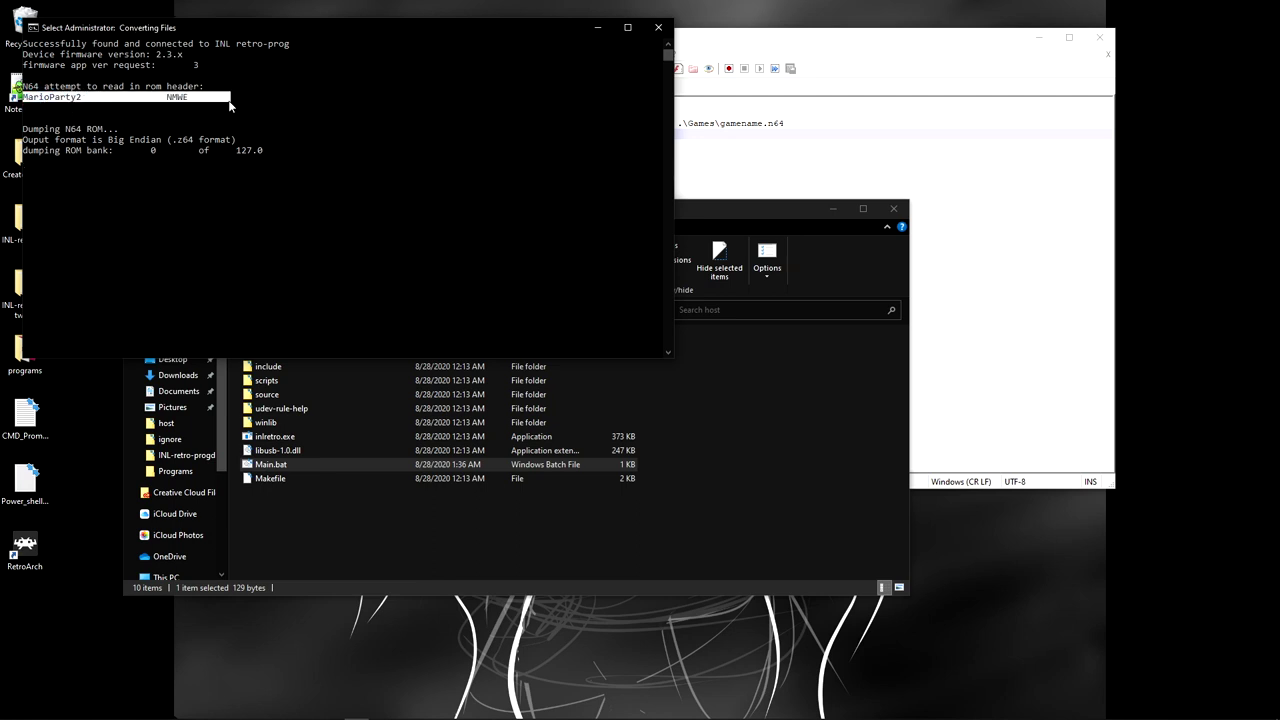
pyautogui.click(142, 128)
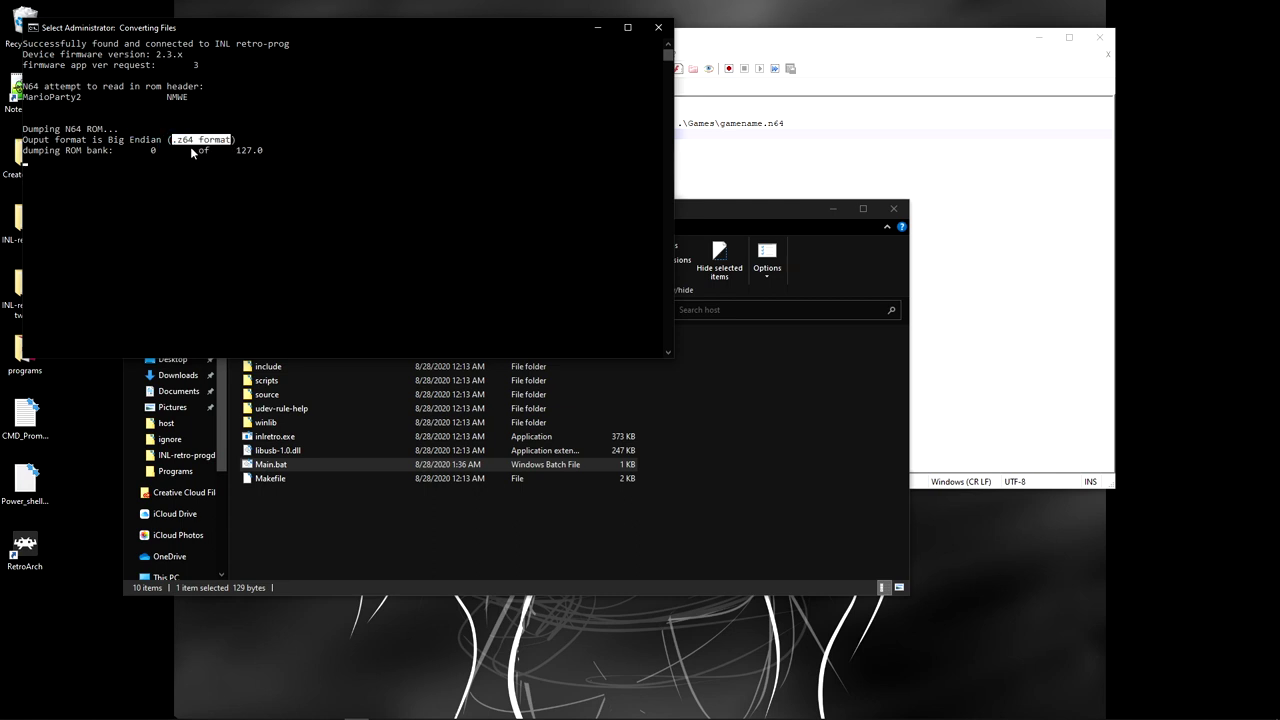
# Step: Release the text selection in the console so the N64 dump continues
pyautogui.click(230, 130)
pyautogui.moveTo(170, 137); pyautogui.dragTo(257, 141)
pyautogui.click(408, 118)
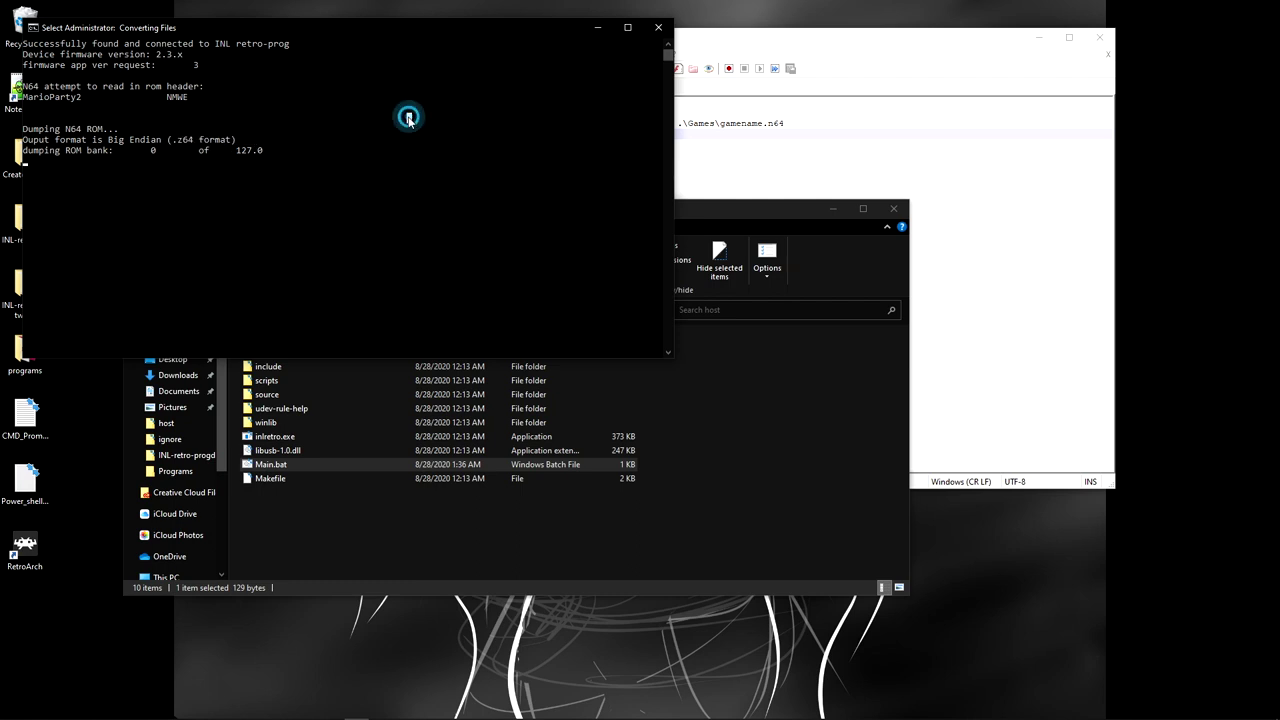
pyautogui.click(278, 312)
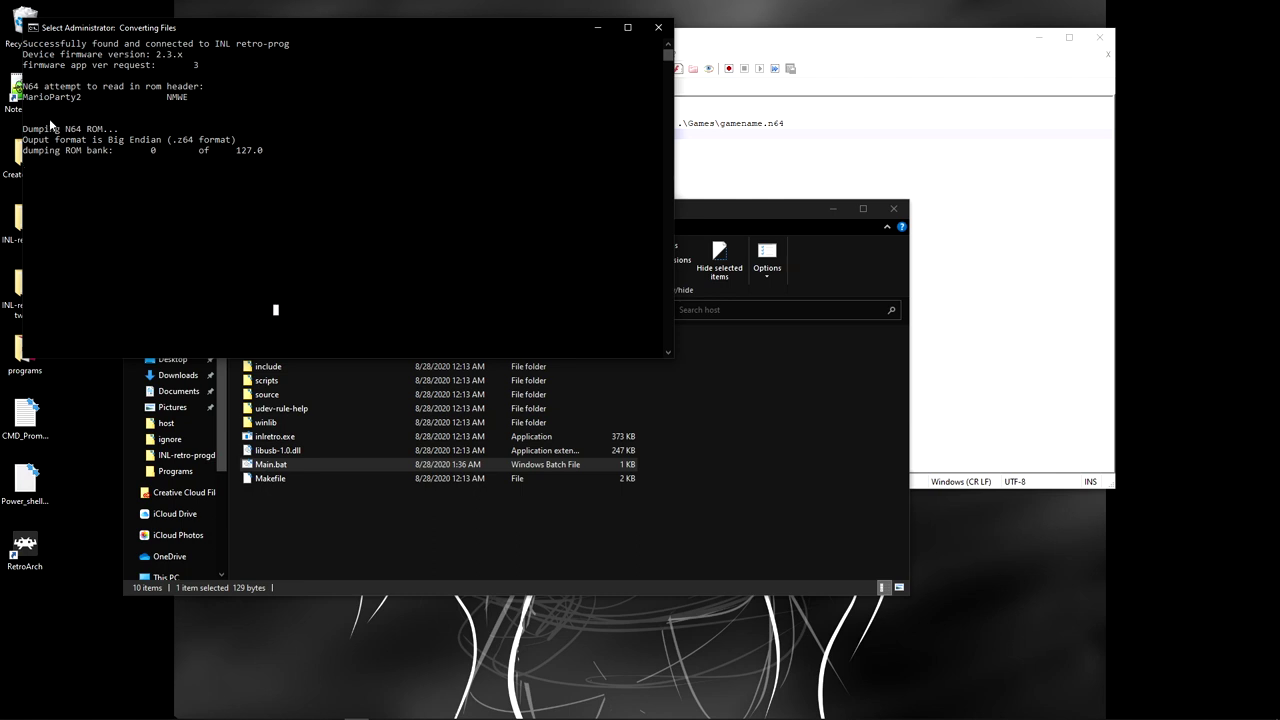
pyautogui.click(165, 105)
pyautogui.press('Escape')
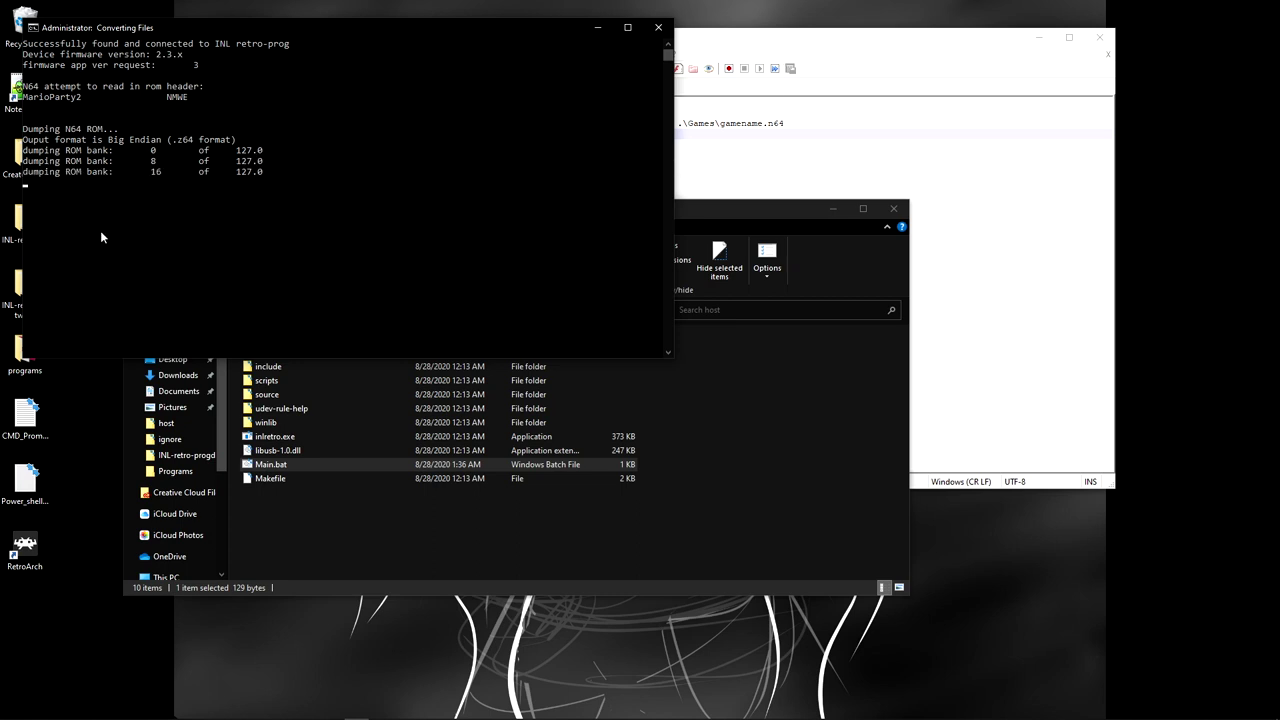
# Step: Rearrange the console and the host folder window so the dump progress and the file list are both visible
pyautogui.moveTo(437, 29); pyautogui.dragTo(461, 96)
pyautogui.click(799, 229)
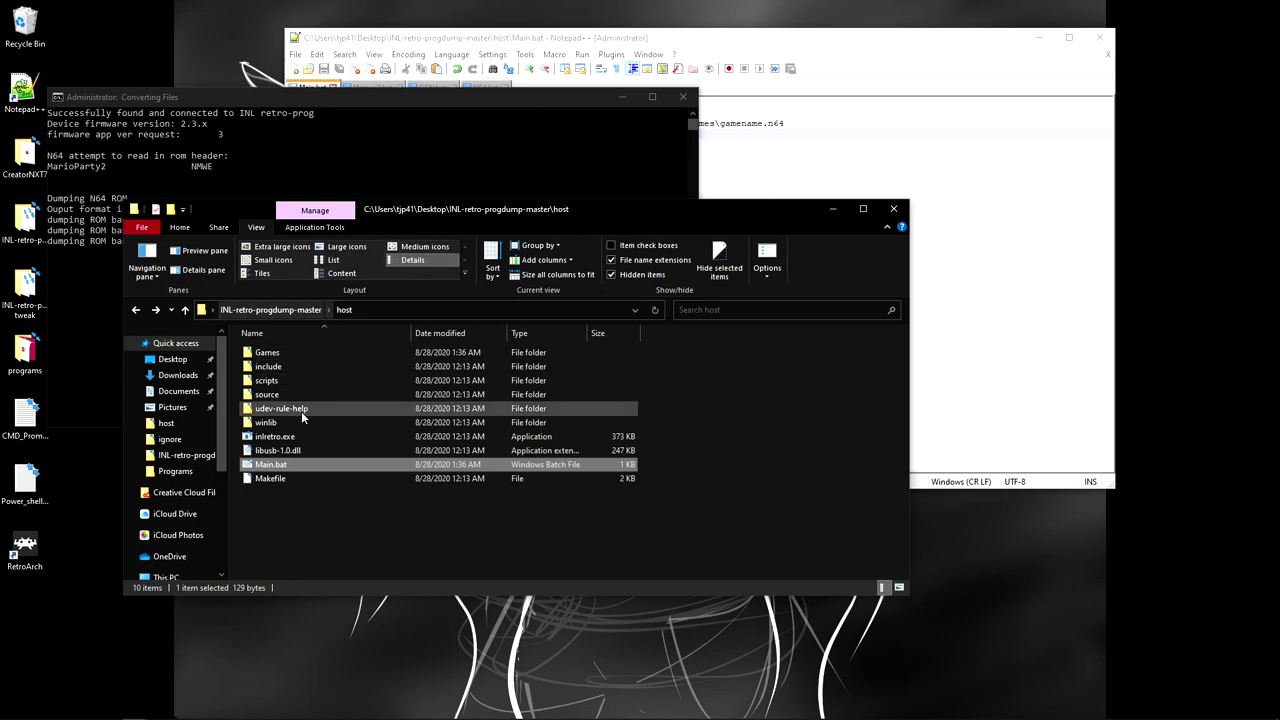
pyautogui.moveTo(684, 221); pyautogui.dragTo(768, 340)
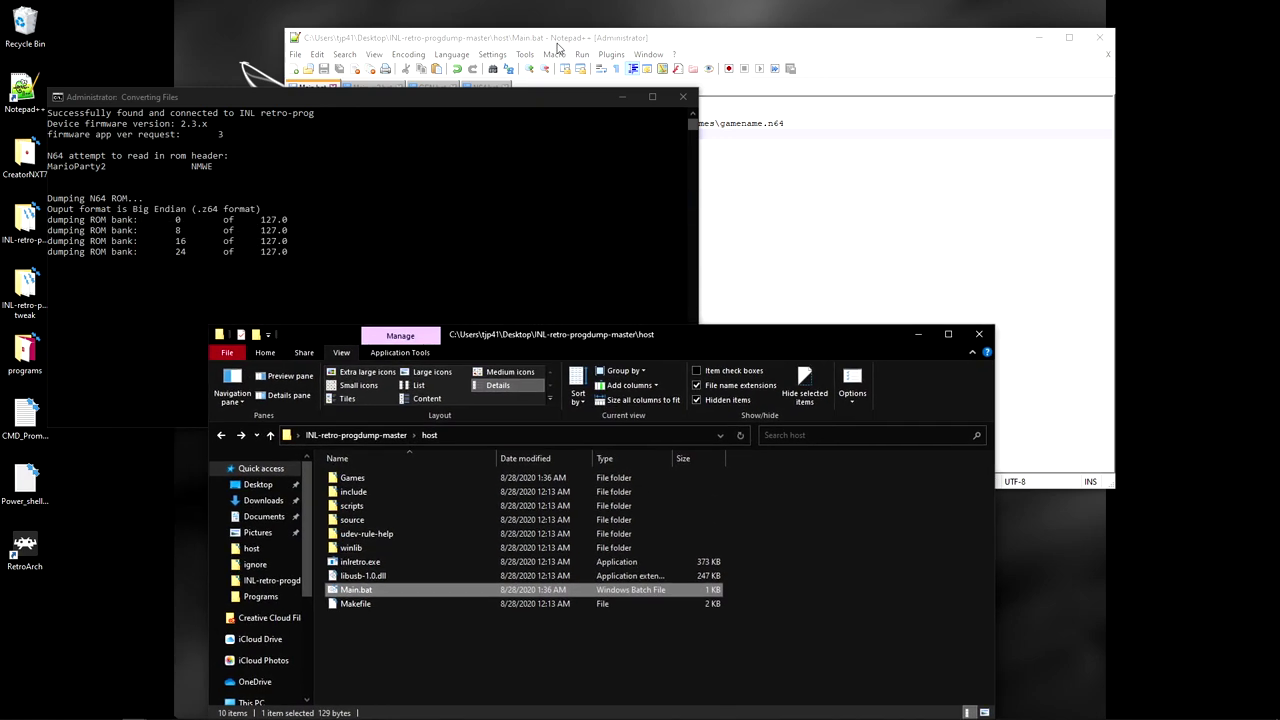
pyautogui.click(533, 95)
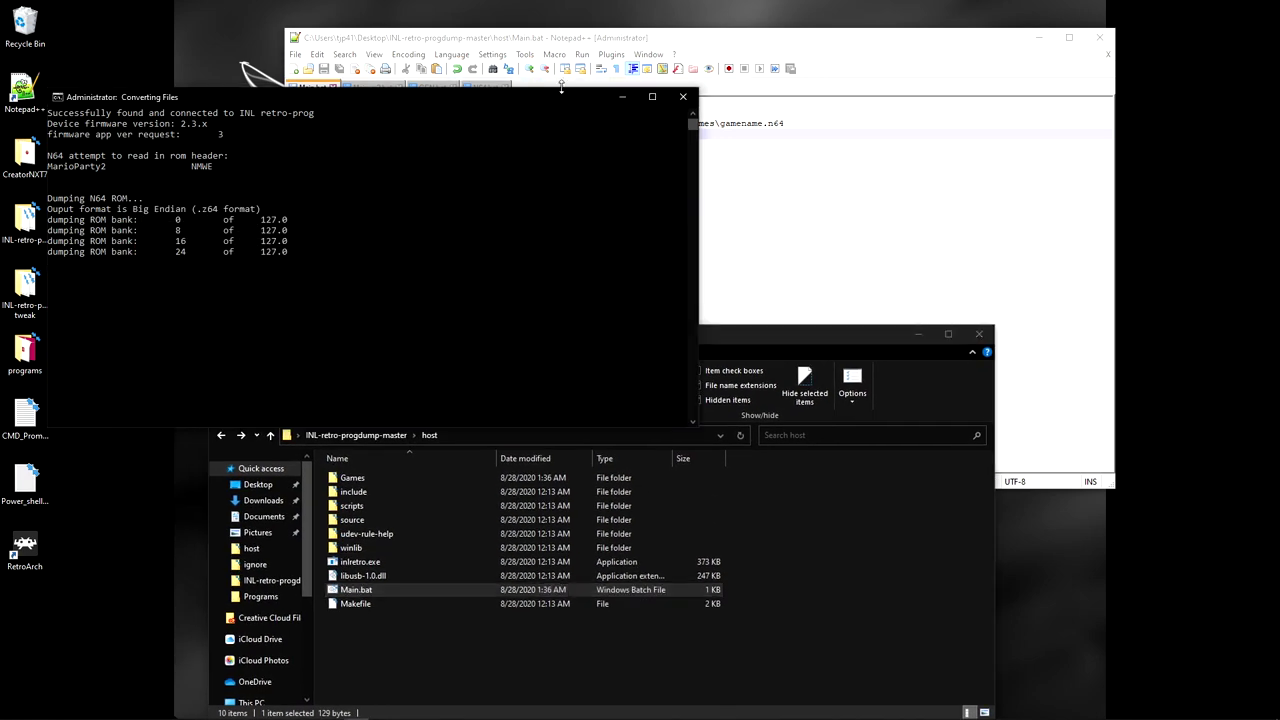
pyautogui.moveTo(543, 91); pyautogui.dragTo(505, 20)
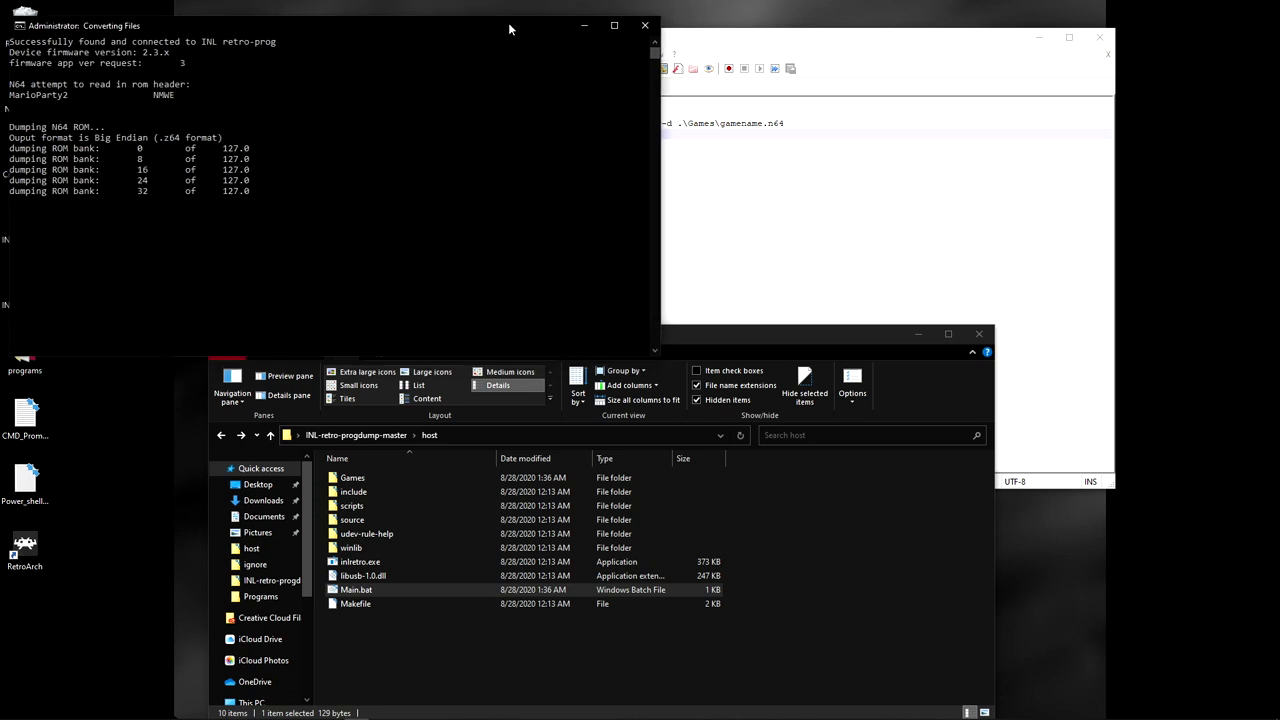
# Step: Open the Games folder inside host and dismiss the console once the N64 dump has finished
pyautogui.click(867, 28)
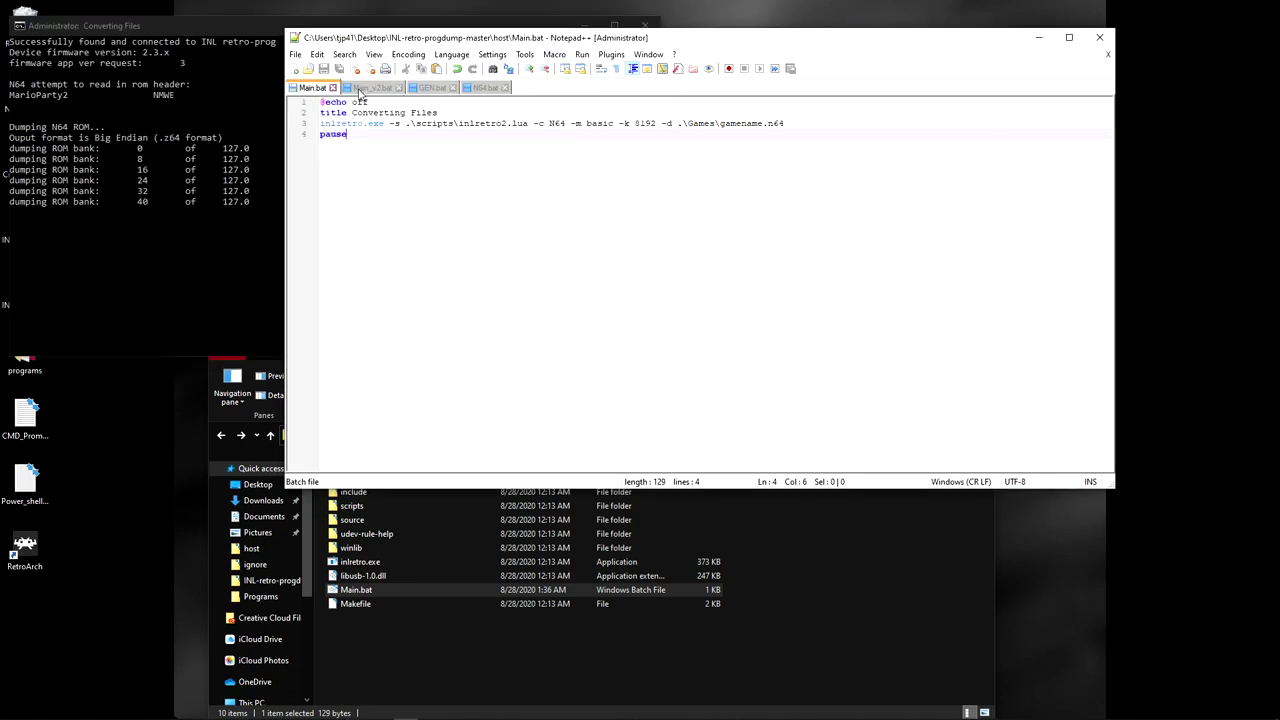
pyautogui.click(205, 27)
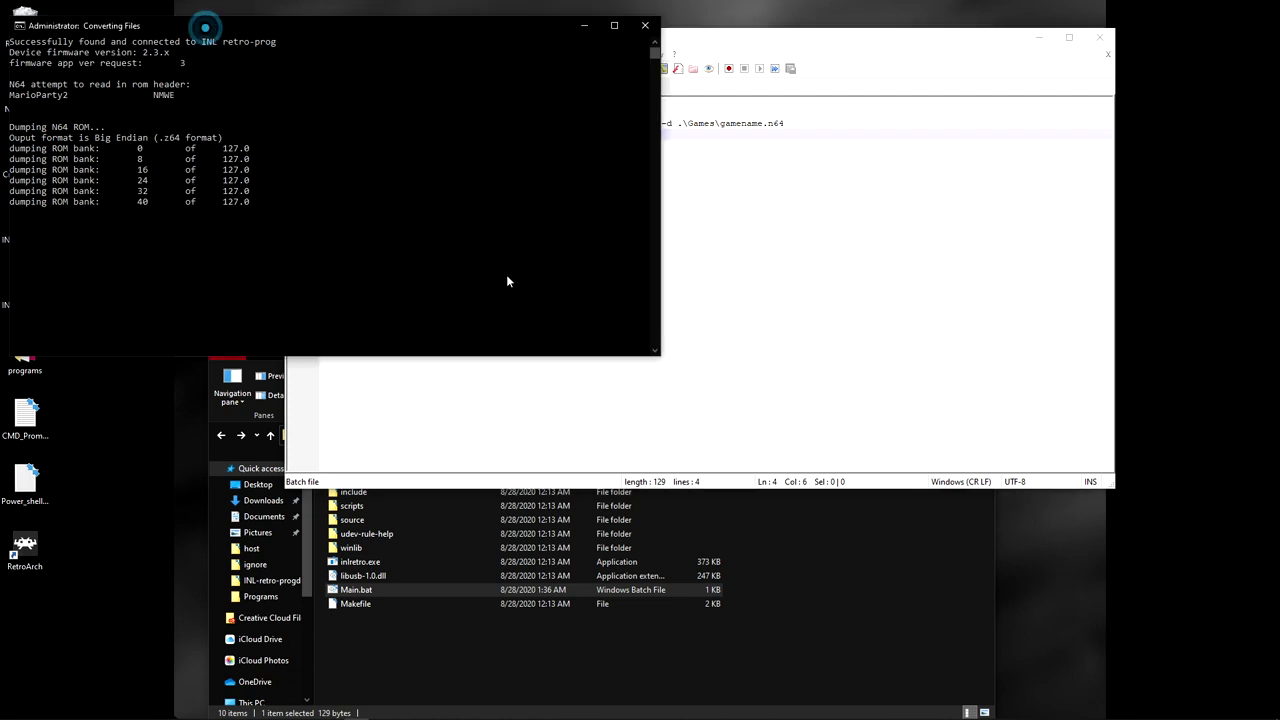
pyautogui.click(818, 573)
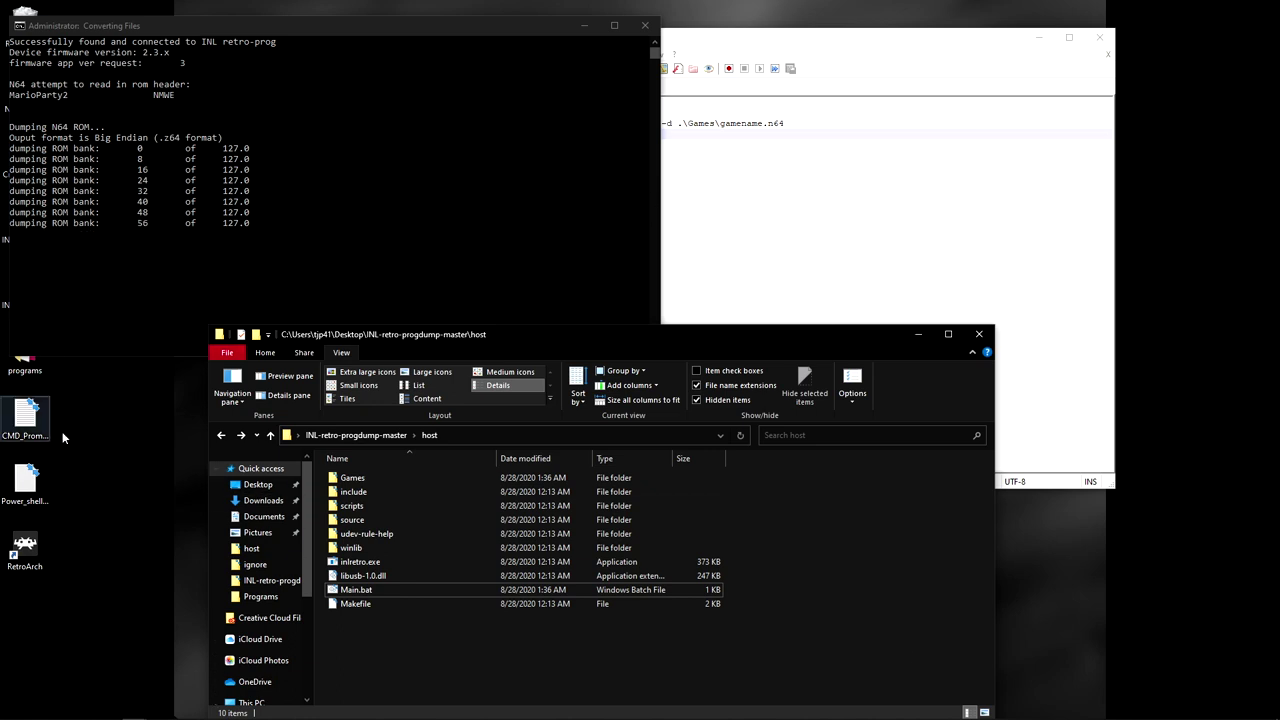
pyautogui.doubleClick(503, 477)
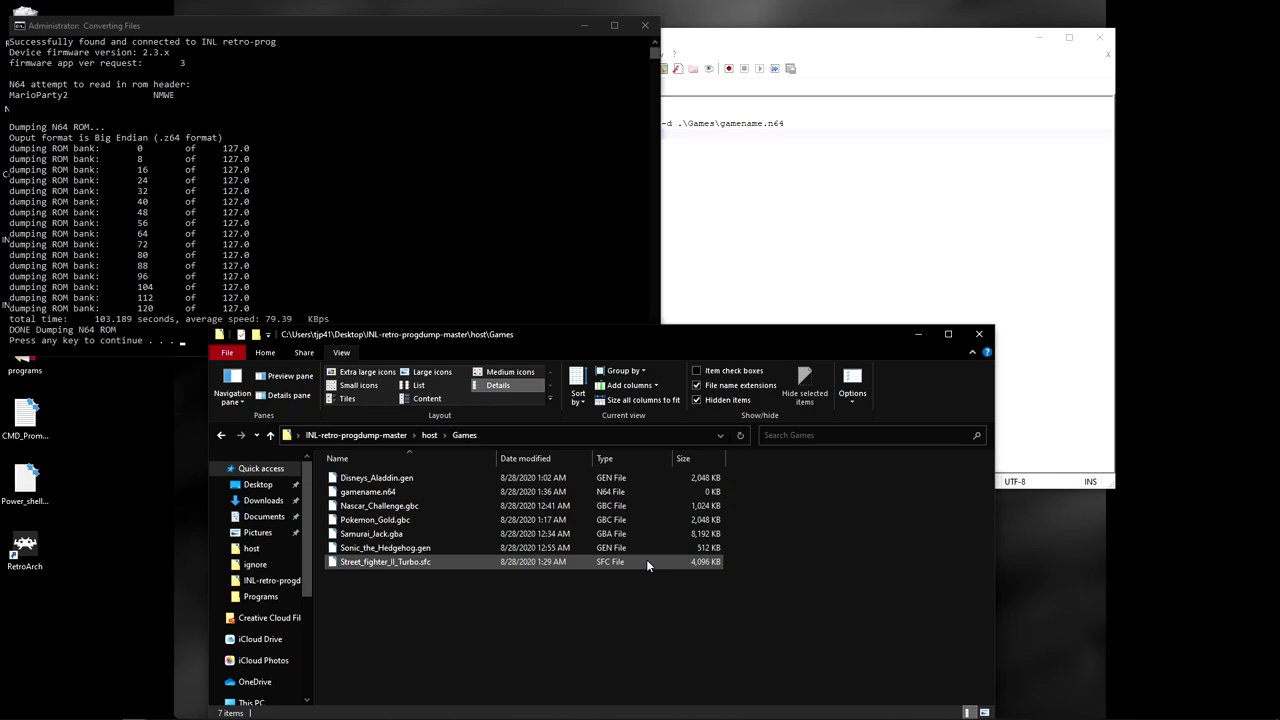
pyautogui.press('Return')
# Step: Launch RetroArch and load gamename.n64 from the Games folder with the Nintendo 64 (ParaLLEl N64) core
pyautogui.doubleClick(26, 553)
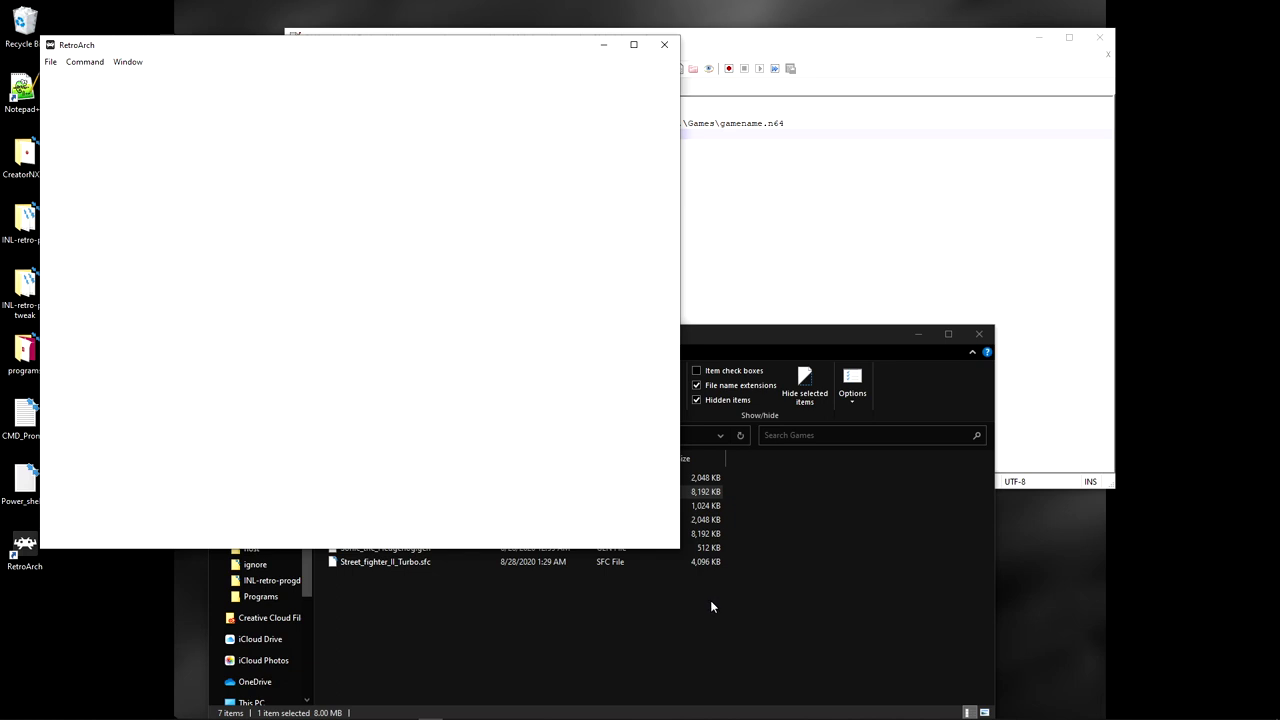
pyautogui.press('Up')
pyautogui.press('Up')
pyautogui.press('Up')
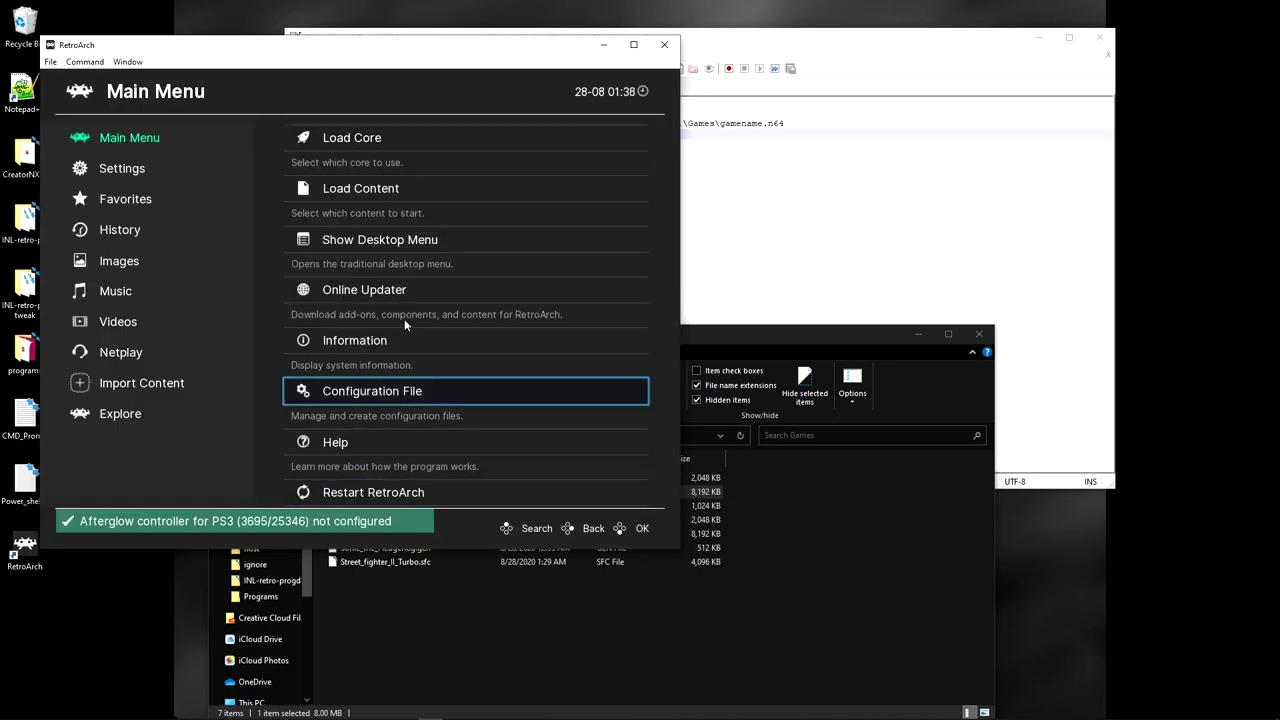
pyautogui.click(632, 591)
pyautogui.moveTo(368, 491); pyautogui.dragTo(240, 252)
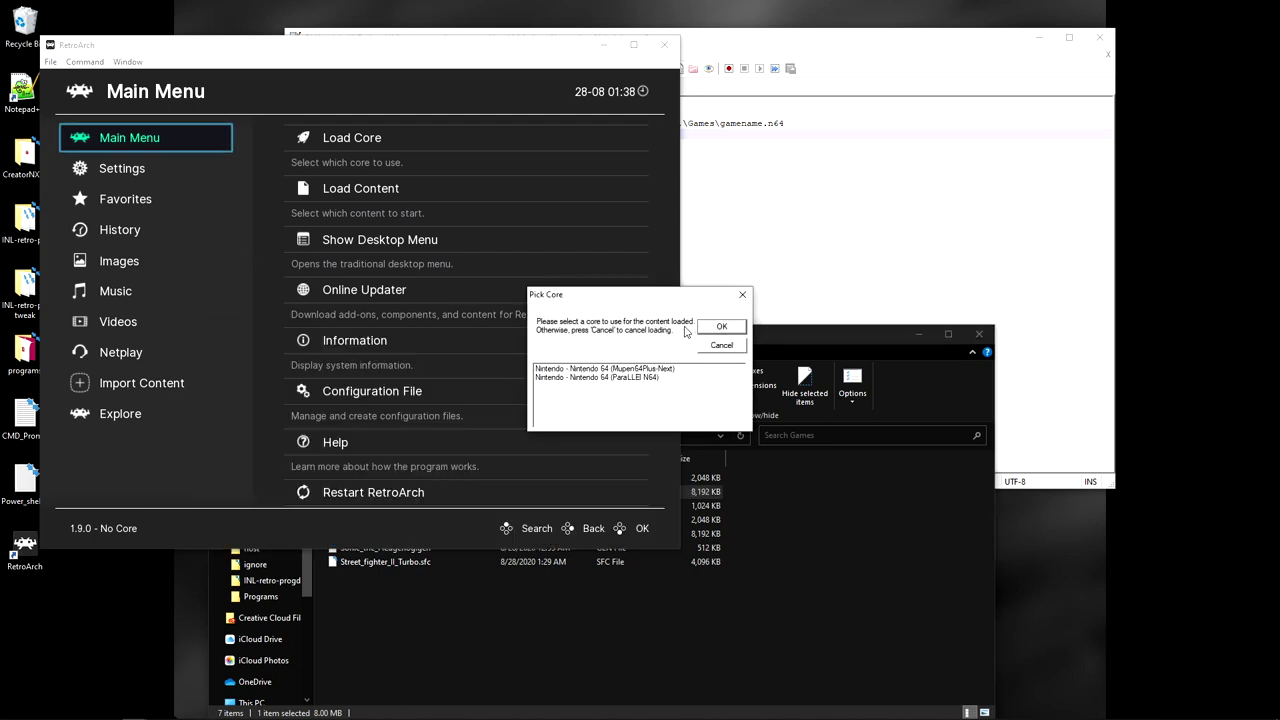
pyautogui.click(622, 368)
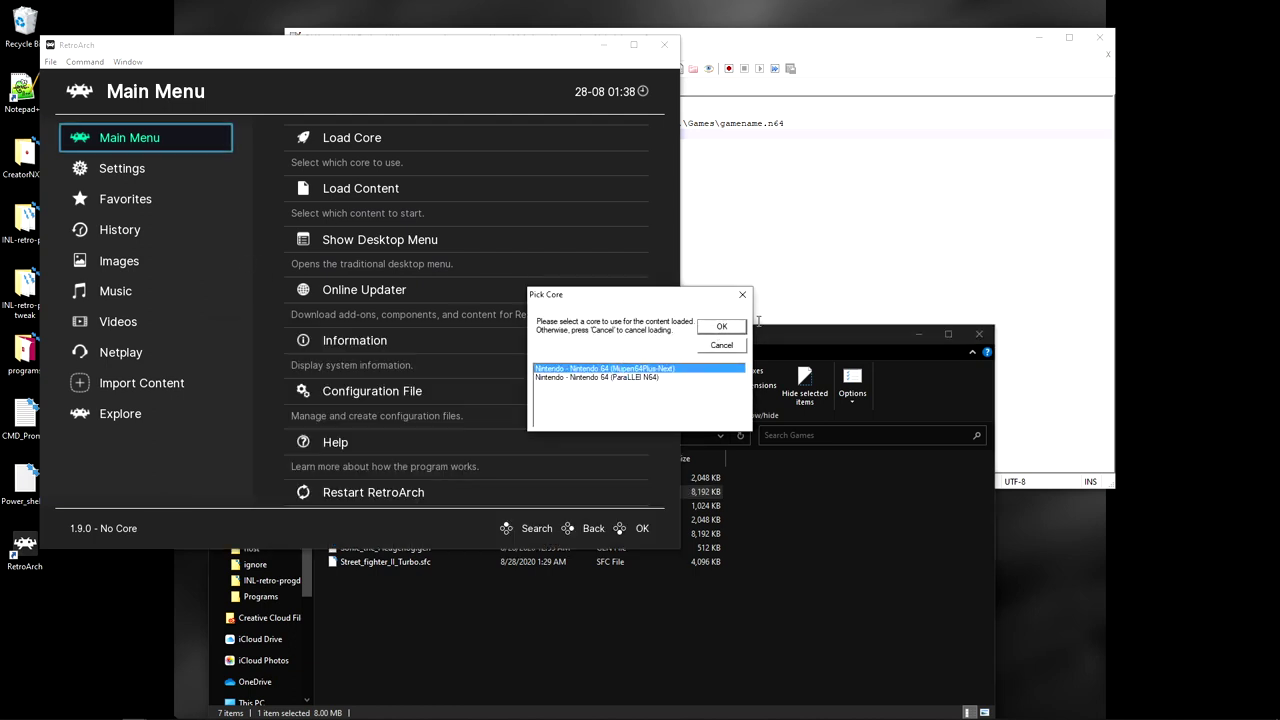
pyautogui.click(618, 378)
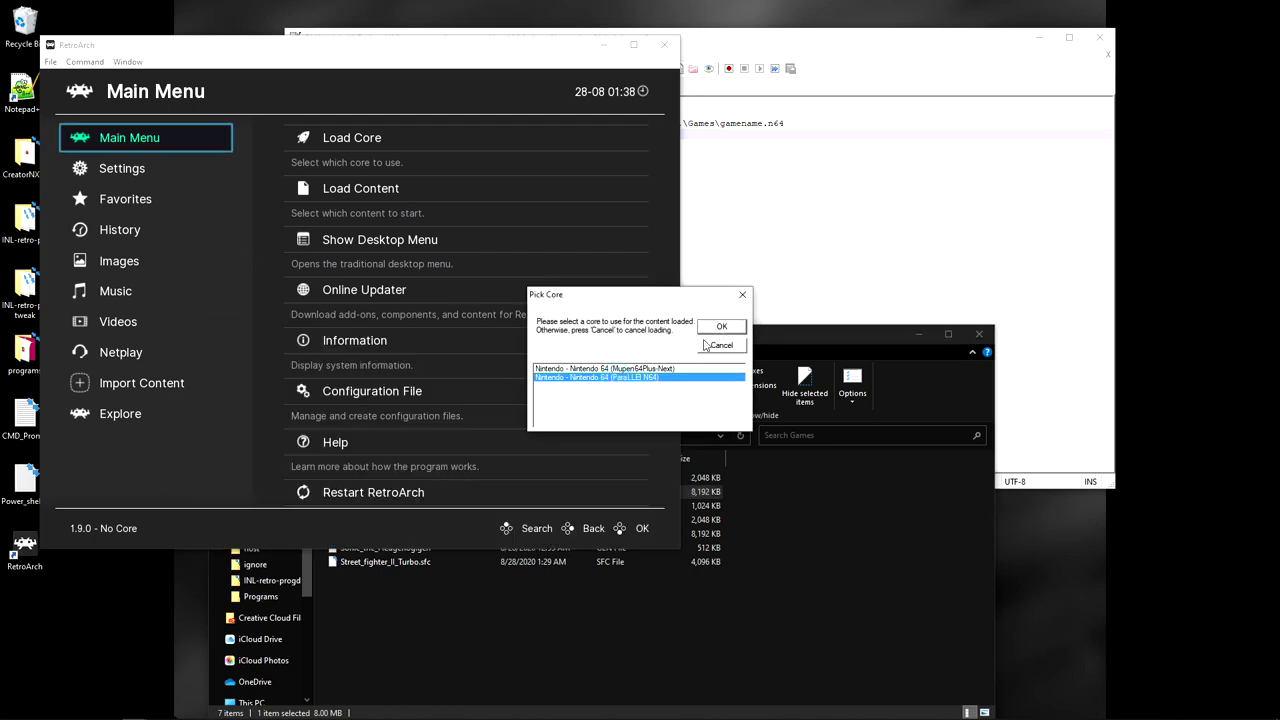
pyautogui.click(722, 328)
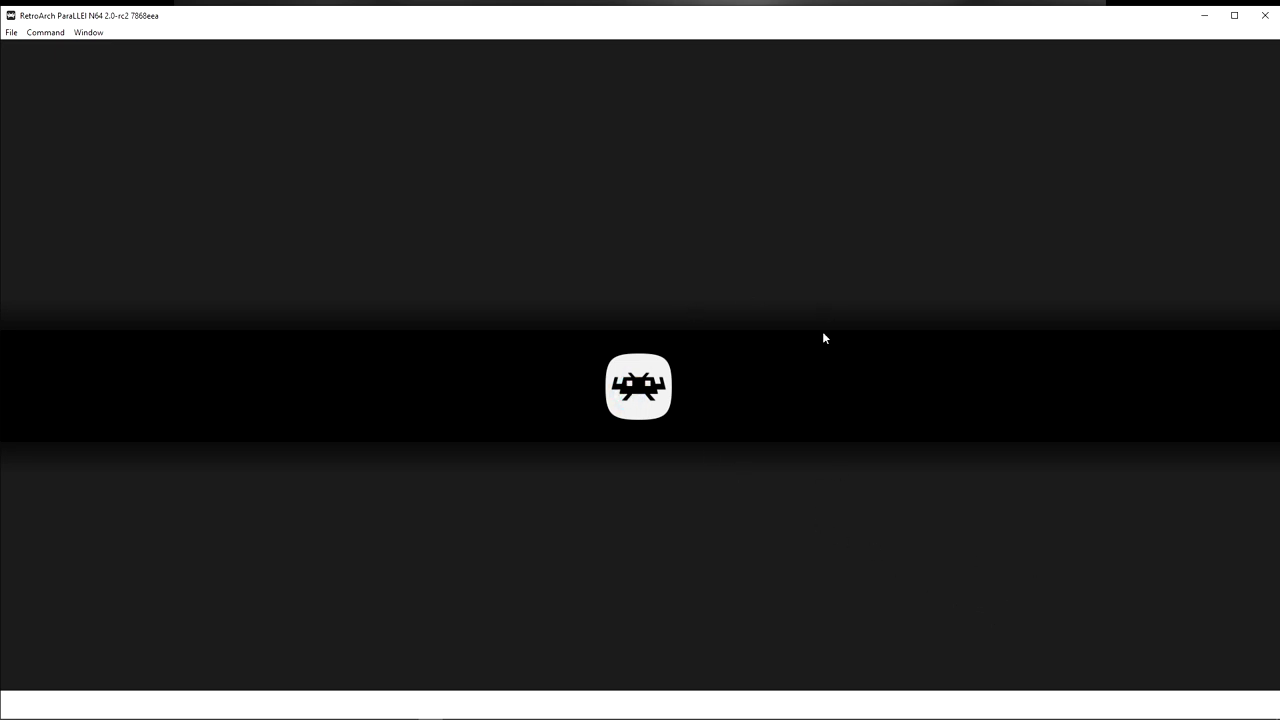
# Step: Start loading content in RetroArch and browse to the Desktop folder in the file dialog
pyautogui.click(158, 343)
pyautogui.click(11, 33)
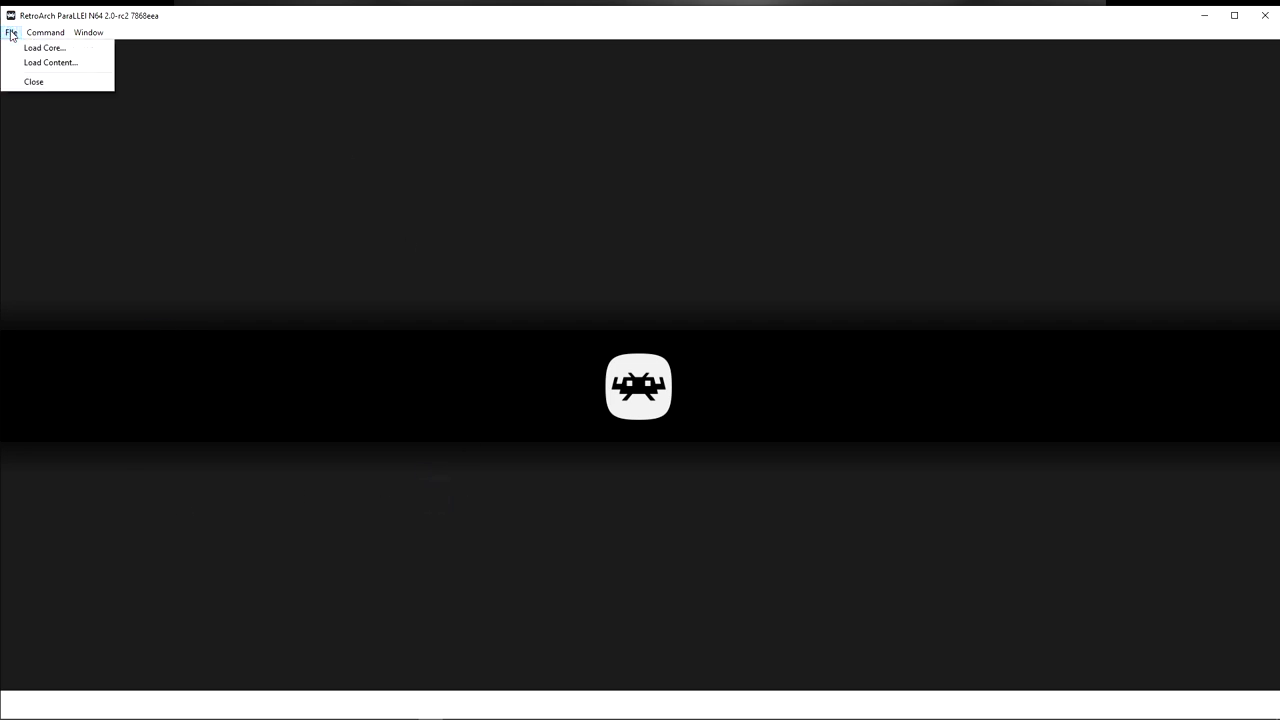
pyautogui.click(11, 33)
pyautogui.click(11, 33)
pyautogui.click(40, 62)
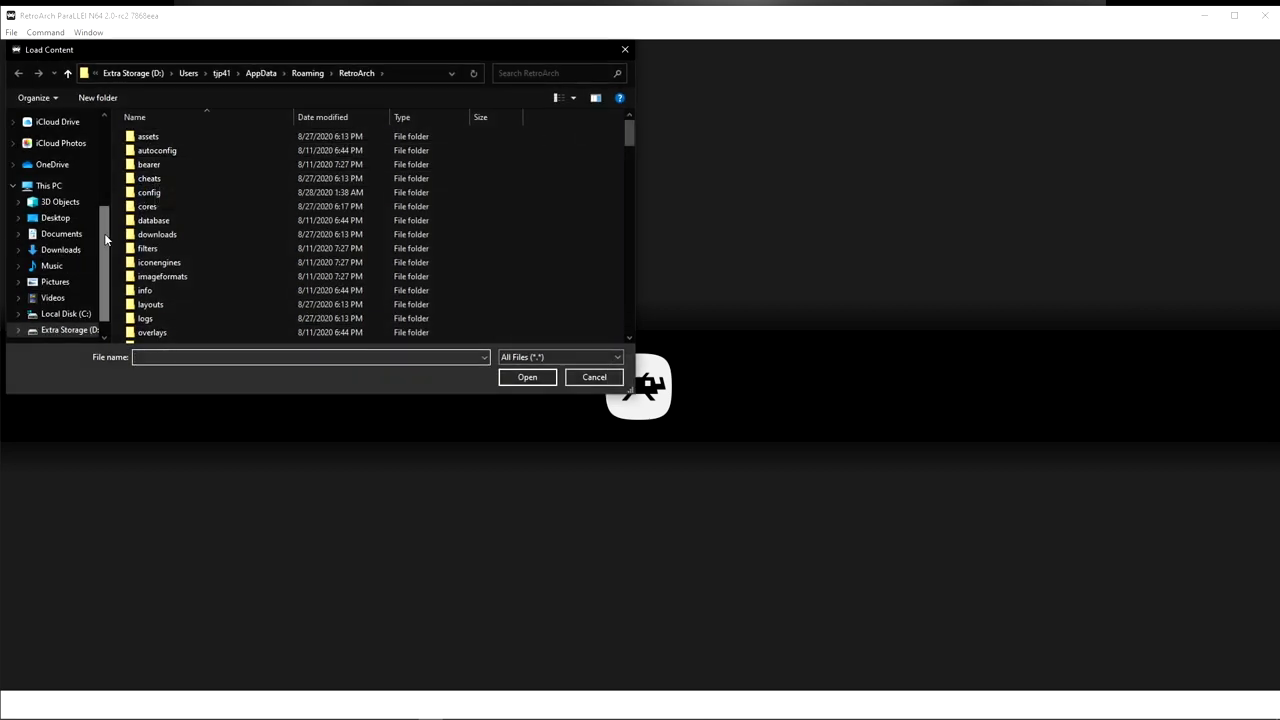
pyautogui.scroll(-1, 105, 238)
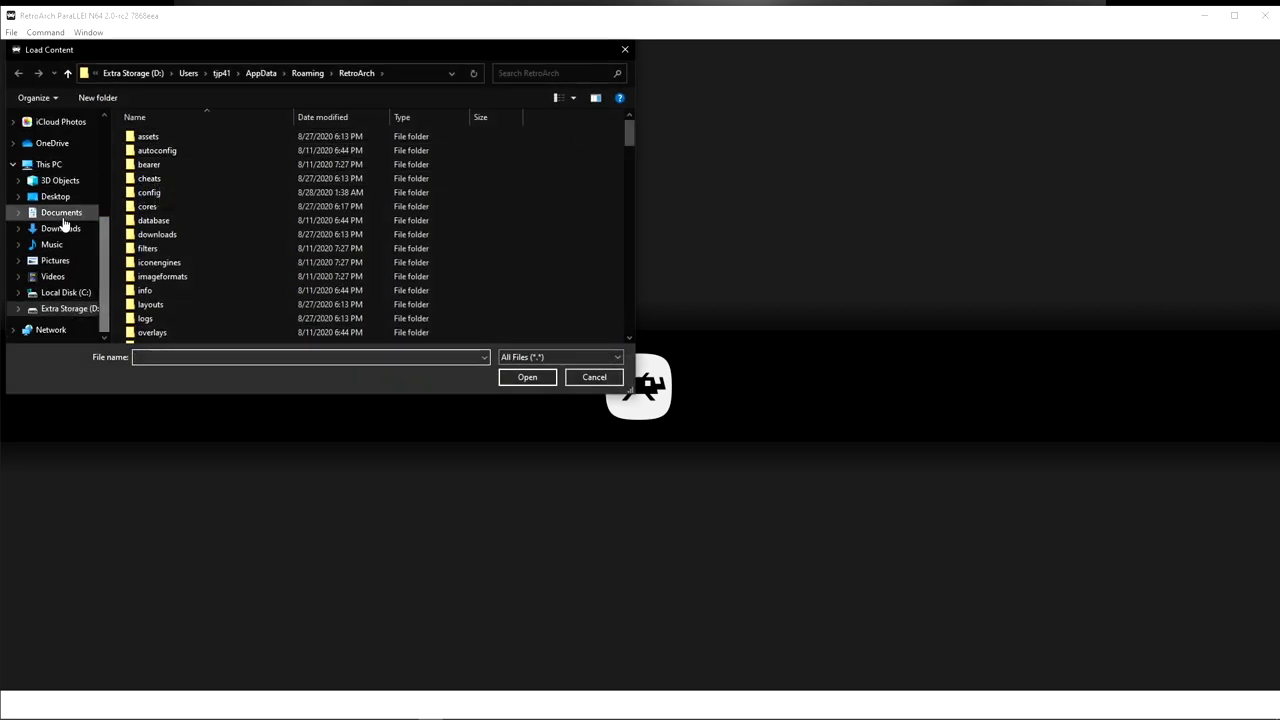
pyautogui.click(62, 230)
pyautogui.click(66, 215)
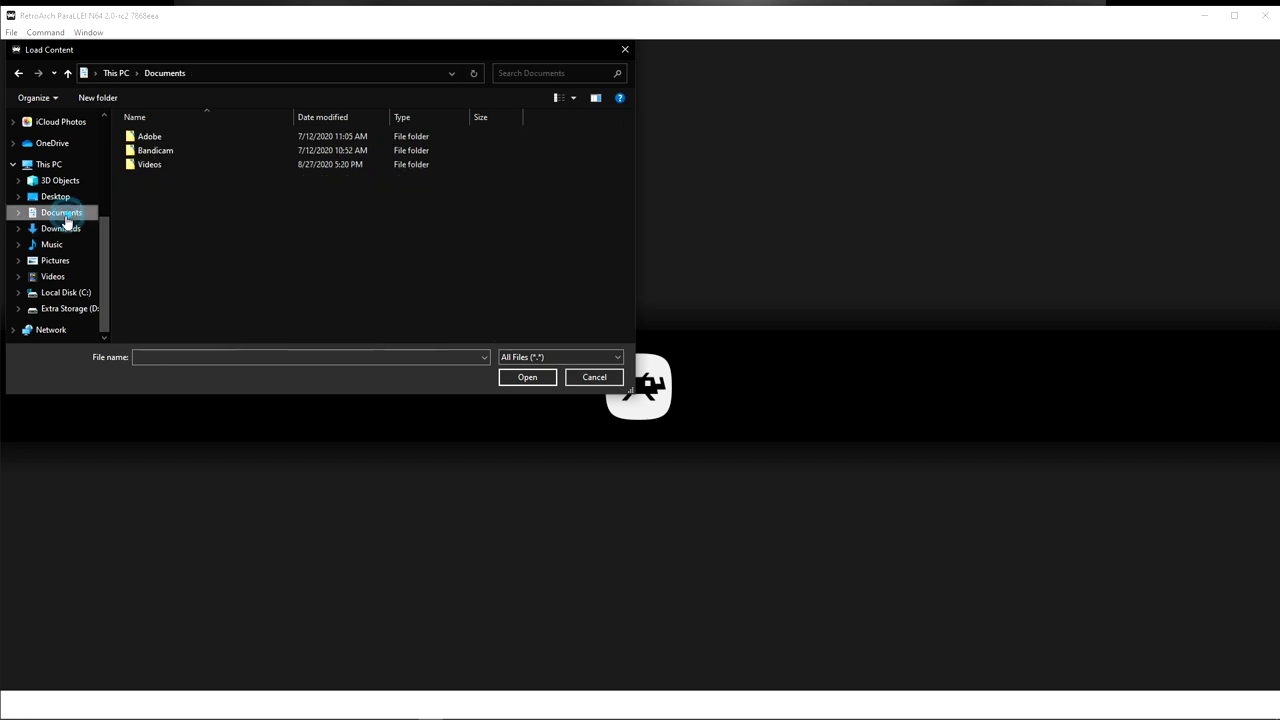
pyautogui.moveTo(104, 242); pyautogui.dragTo(109, 148)
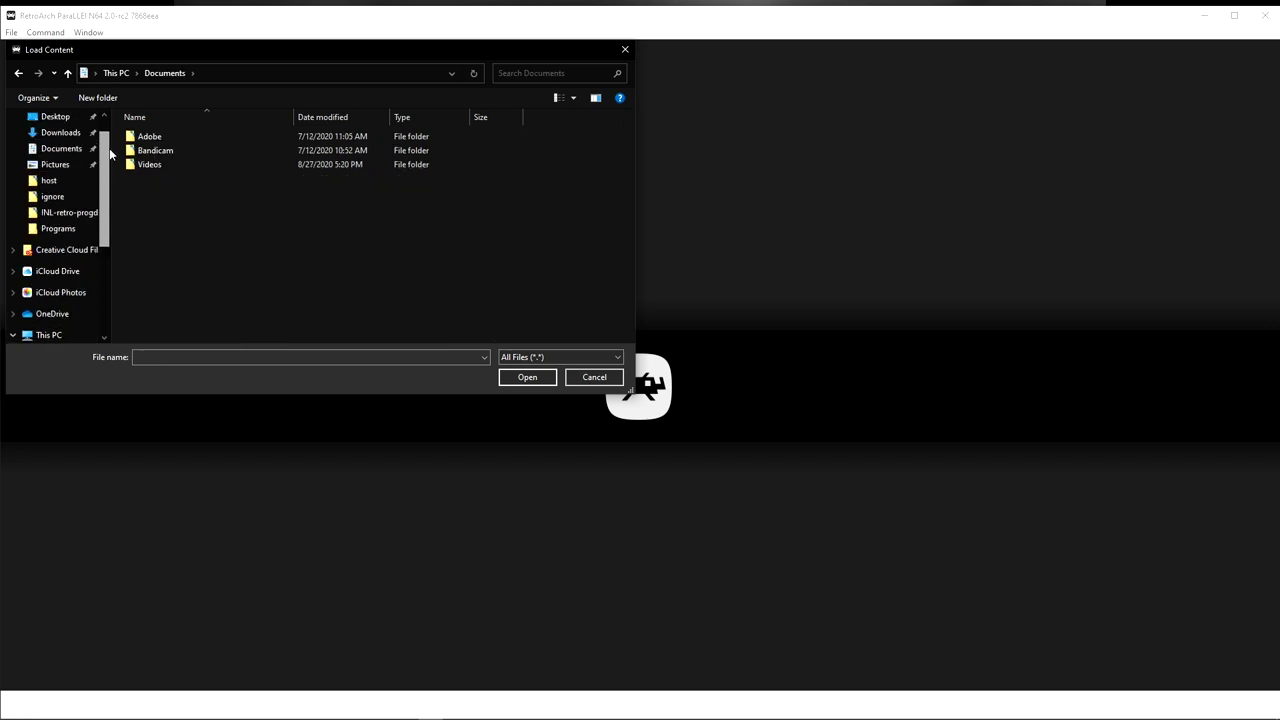
pyautogui.click(56, 116)
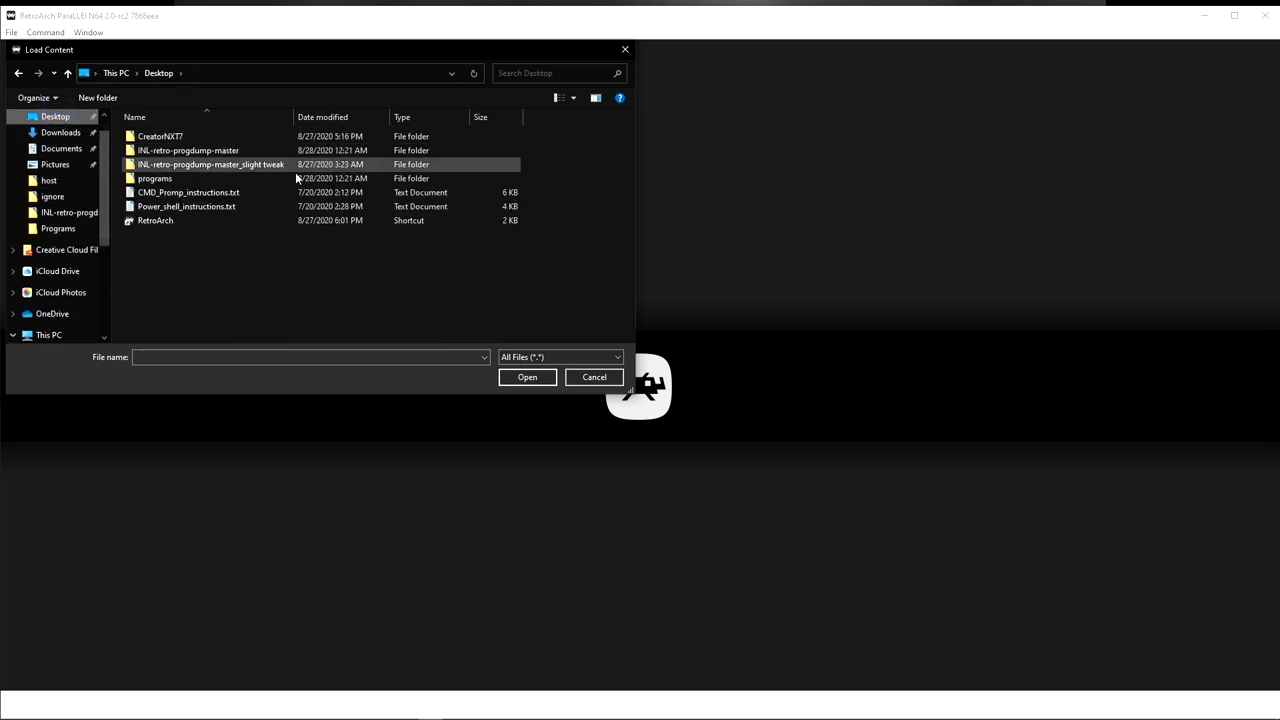
# Step: Try to load gamename.n64 from INL-retro-progdump-master\host\Games, and close RetroArch
pyautogui.click(170, 152)
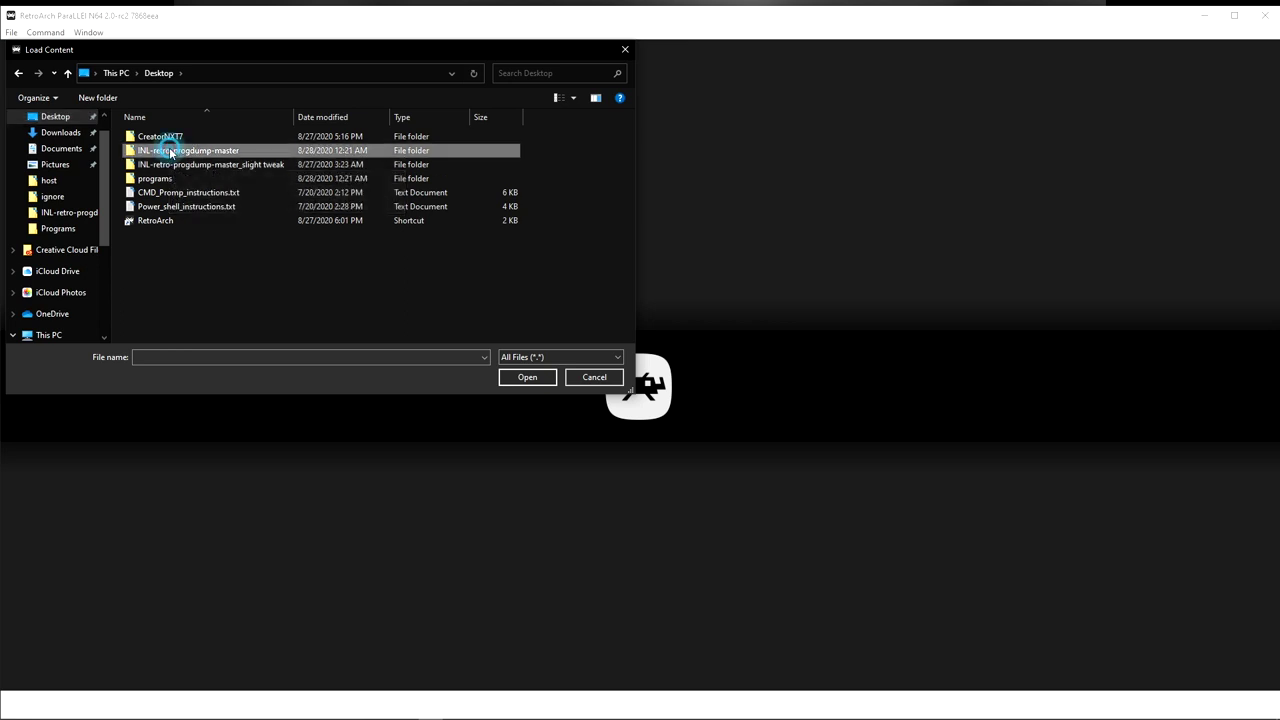
pyautogui.doubleClick(170, 152)
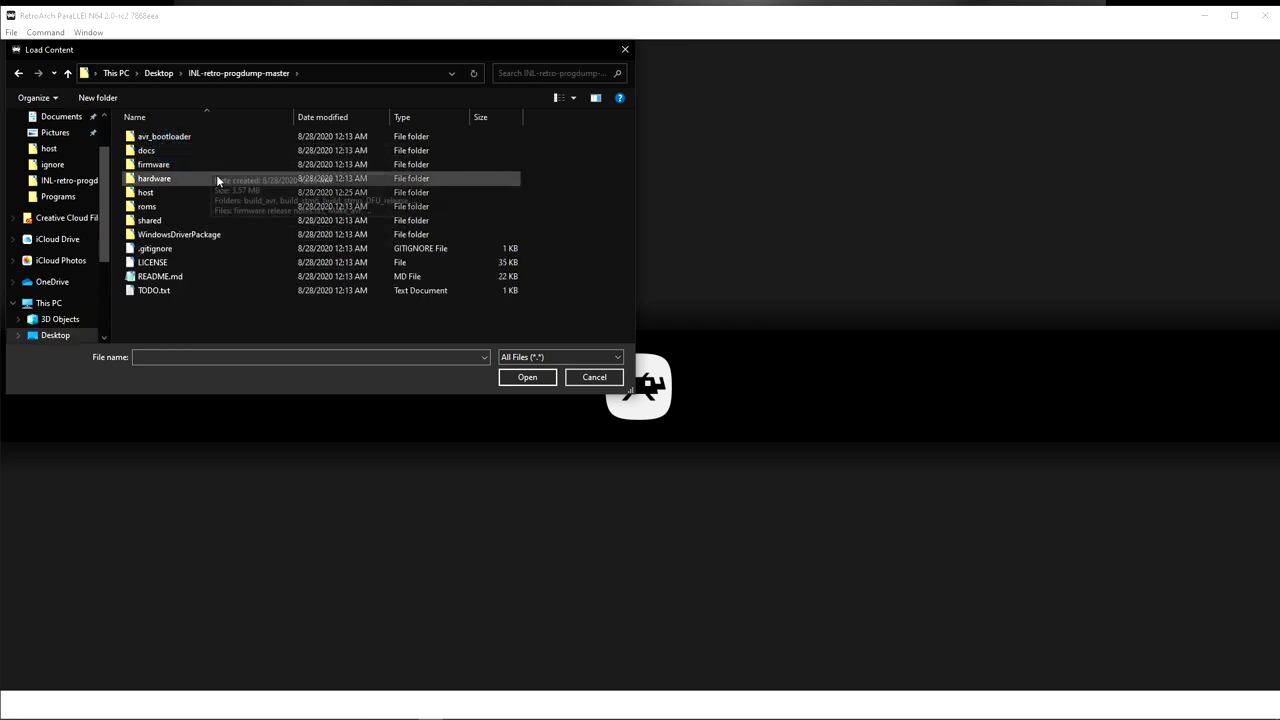
pyautogui.doubleClick(145, 192)
pyautogui.doubleClick(145, 136)
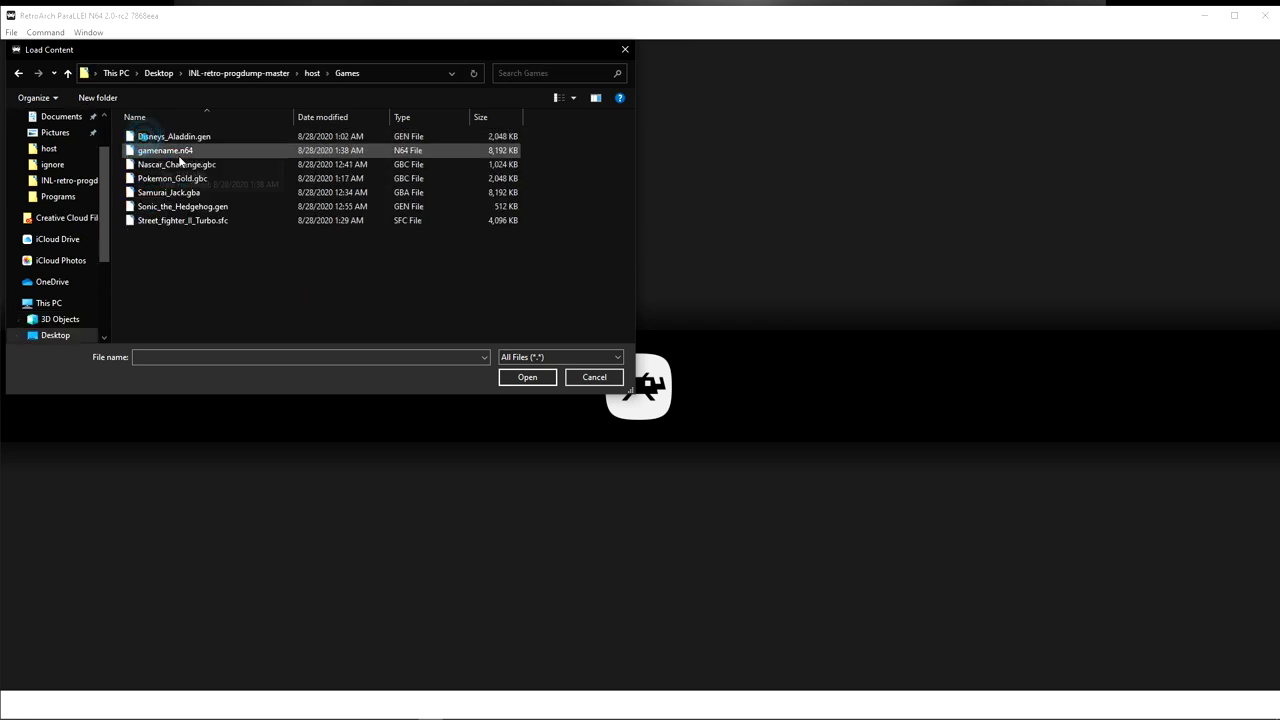
pyautogui.click(168, 150)
pyautogui.click(521, 378)
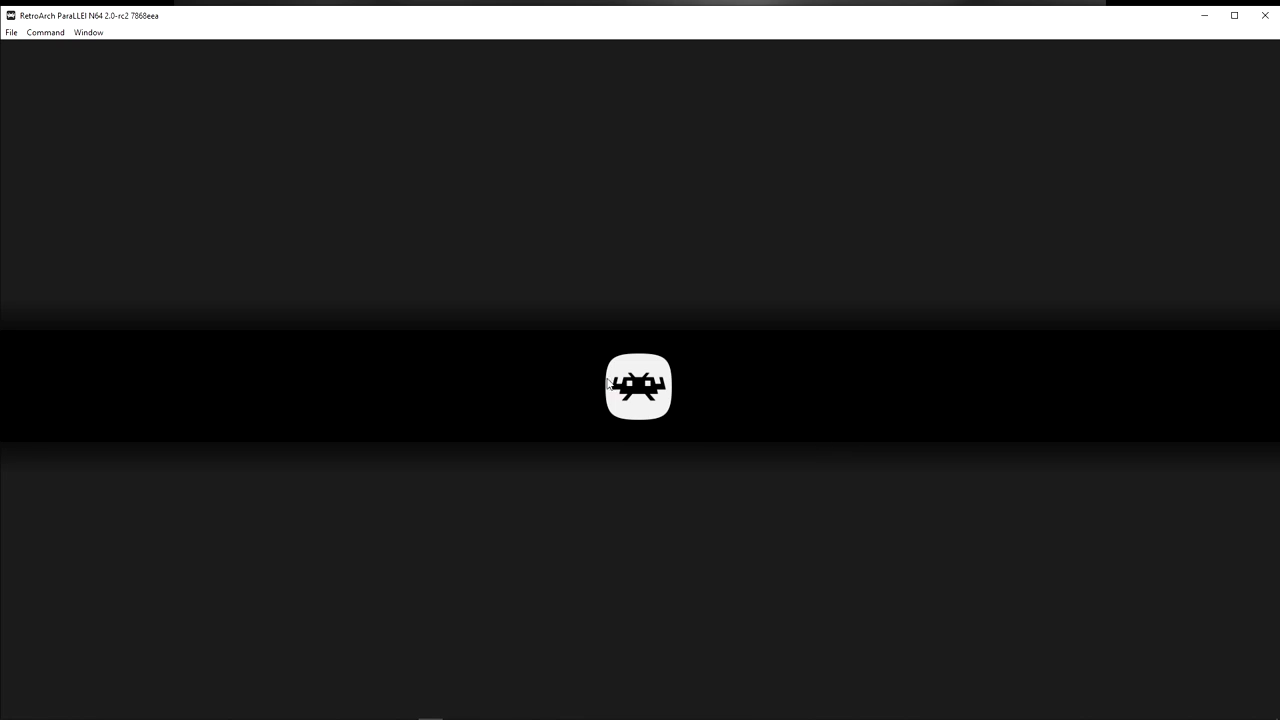
pyautogui.click(1264, 15)
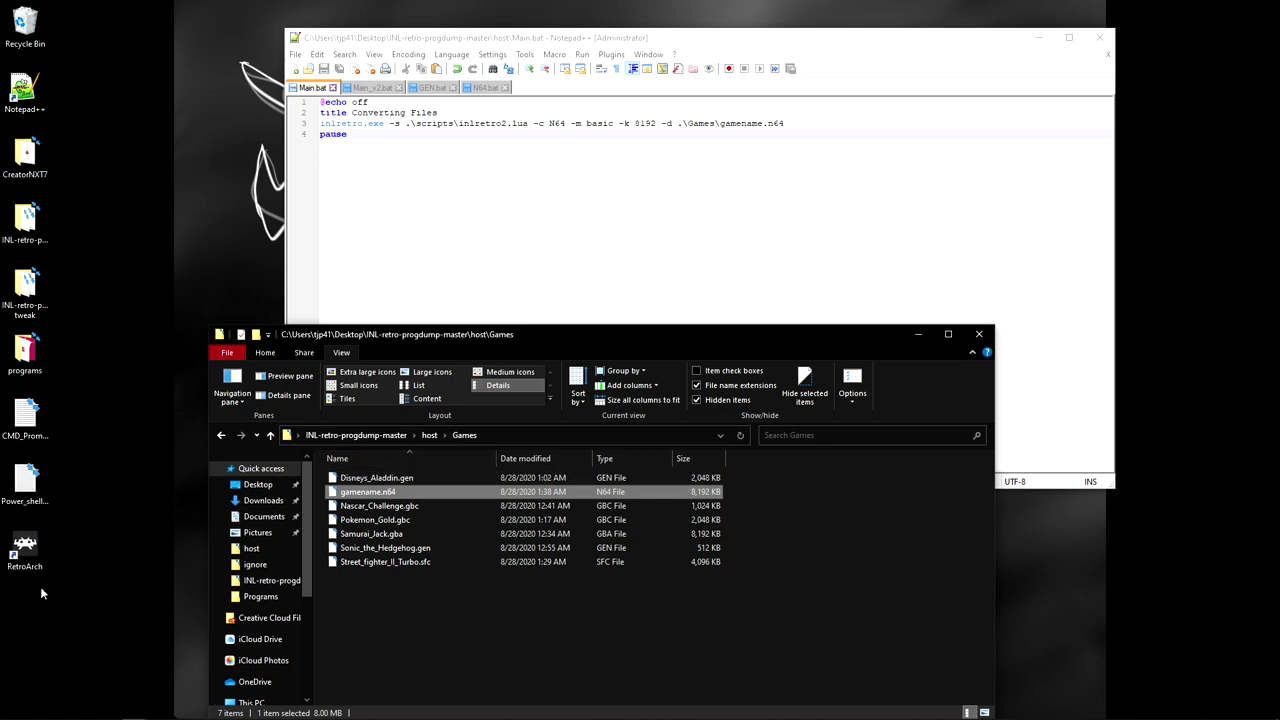
# Step: Launch the HxD hex editor and open gamename.n64 from the Games folder in it
pyautogui.click(11, 709)
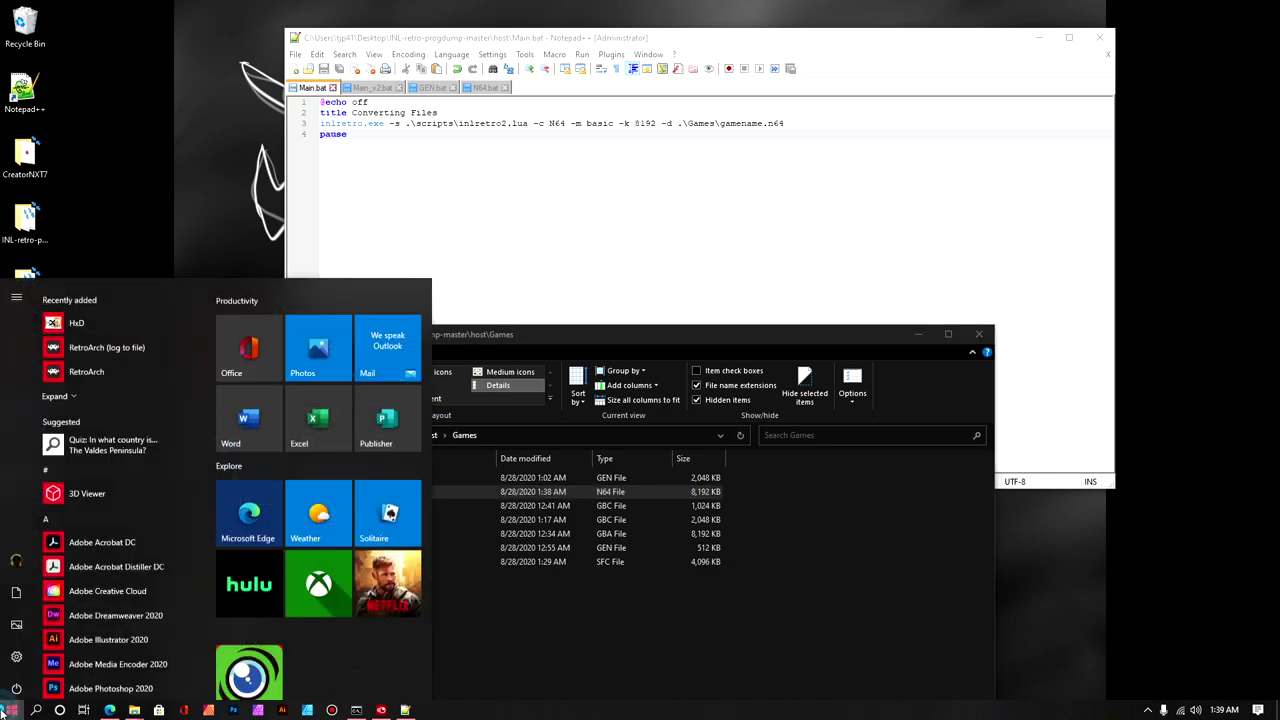
pyautogui.click(76, 314)
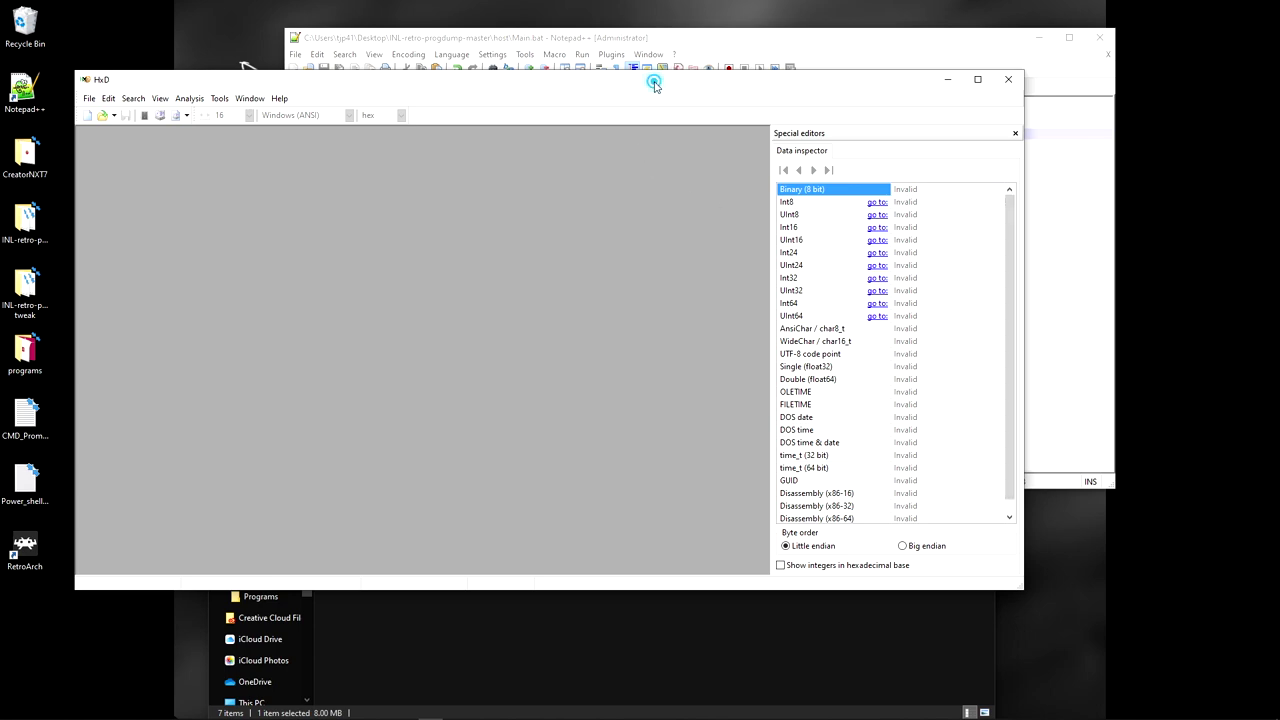
pyautogui.moveTo(654, 85); pyautogui.dragTo(644, 52)
pyautogui.click(570, 632)
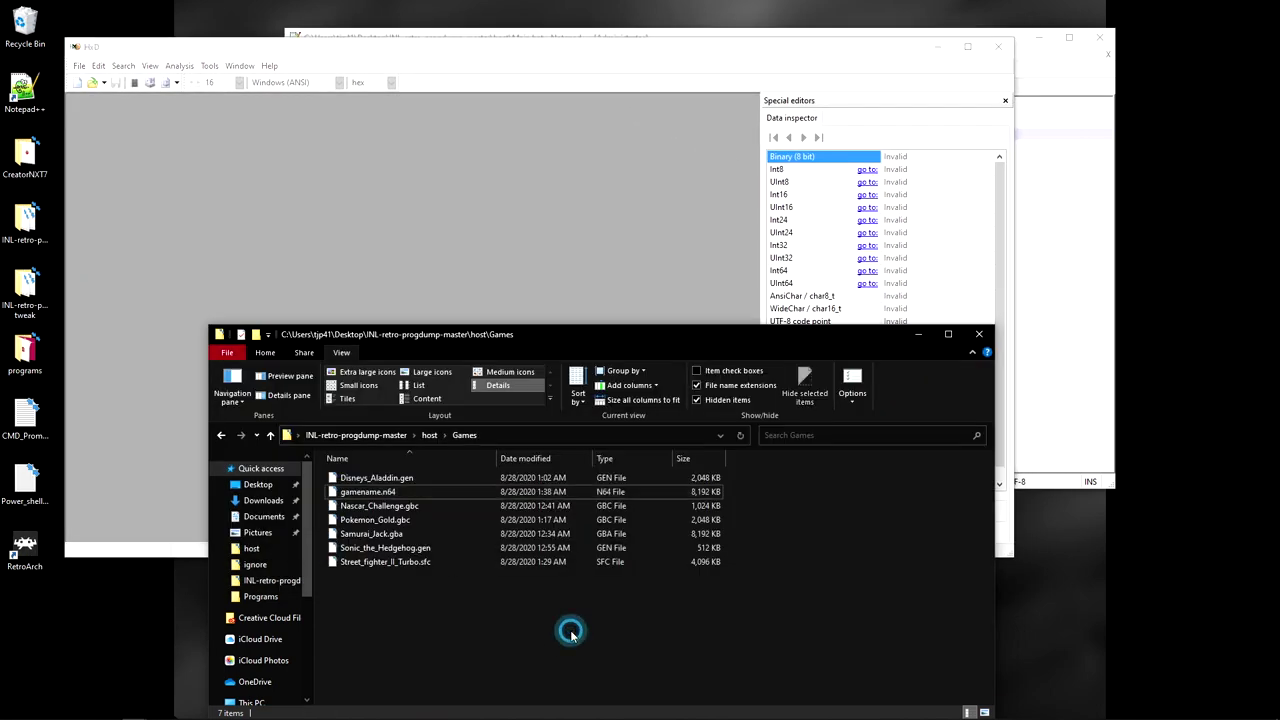
pyautogui.moveTo(362, 492); pyautogui.dragTo(414, 222)
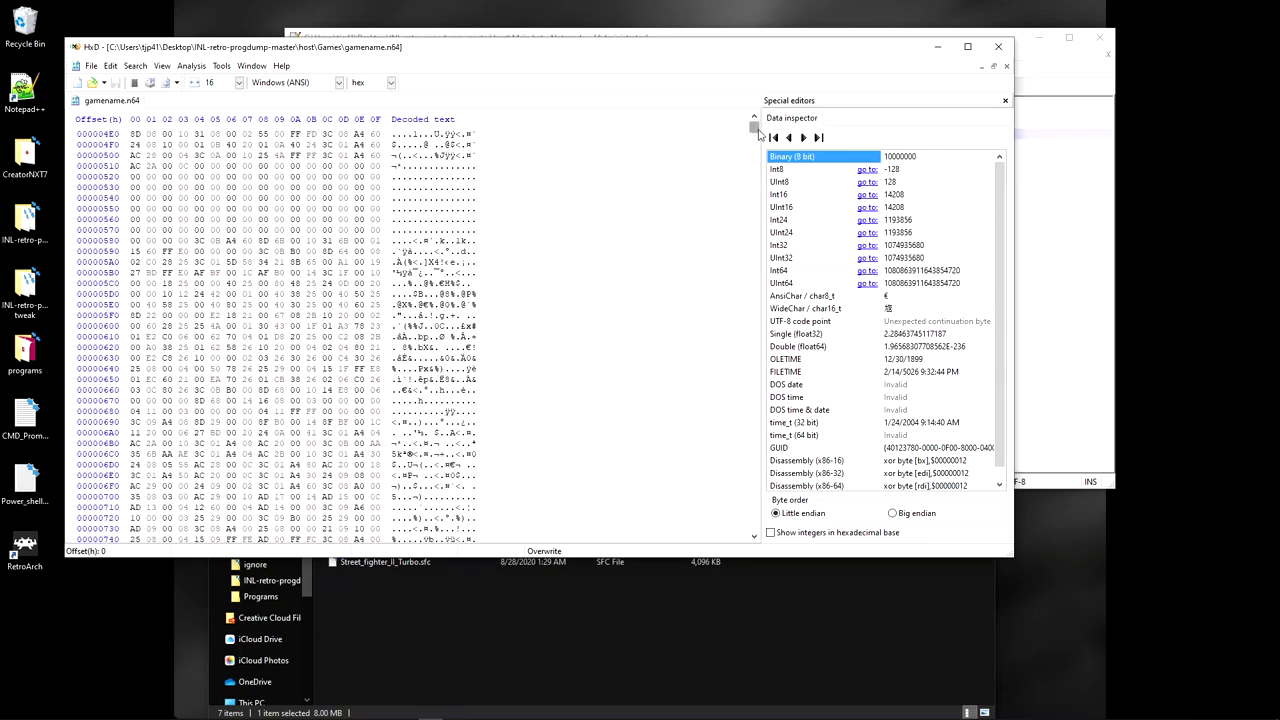
# Step: Examine the last row of bytes at the end of gamename.n64 in the hex view
pyautogui.moveTo(755, 127); pyautogui.dragTo(755, 530)
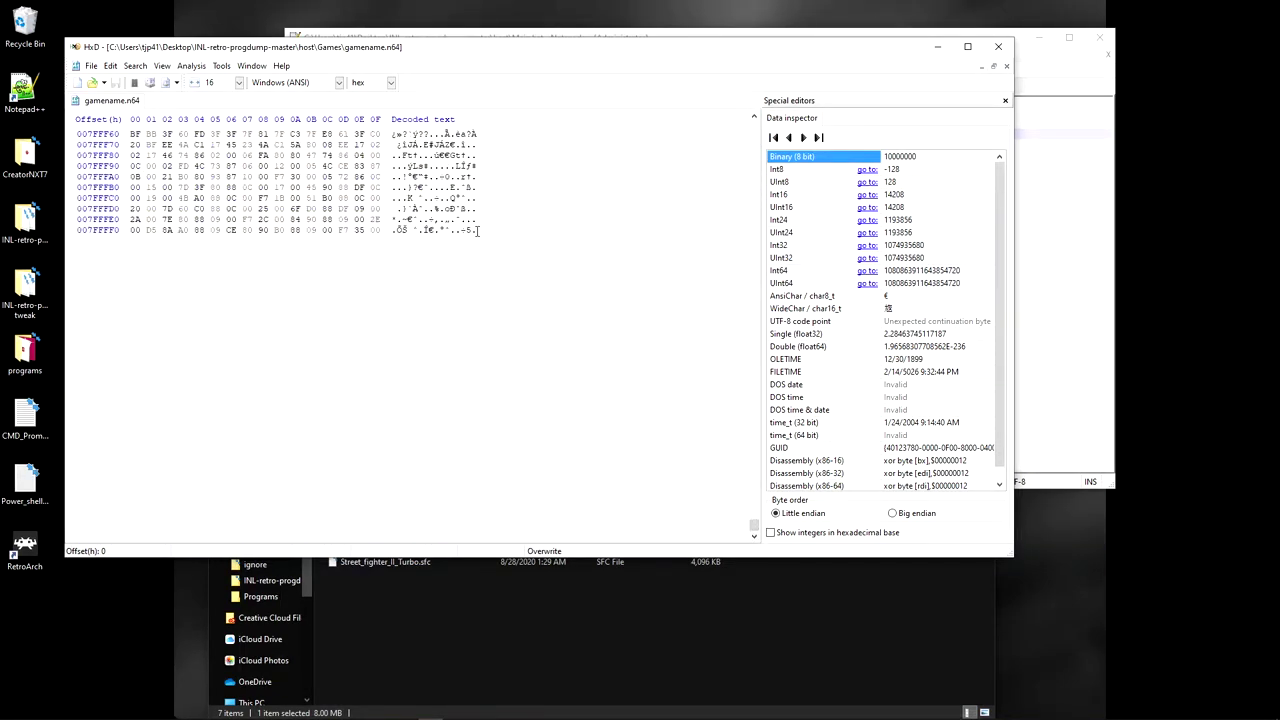
pyautogui.moveTo(476, 230); pyautogui.dragTo(292, 230)
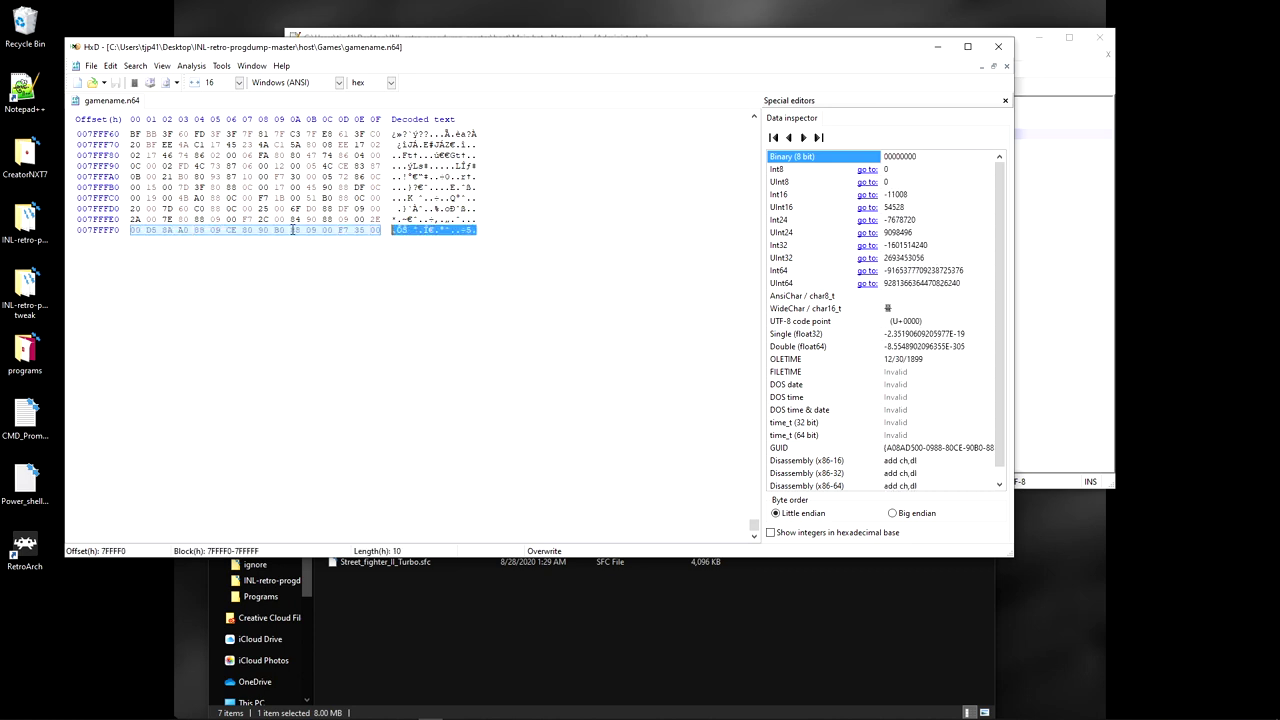
pyautogui.moveTo(476, 230); pyautogui.dragTo(414, 230)
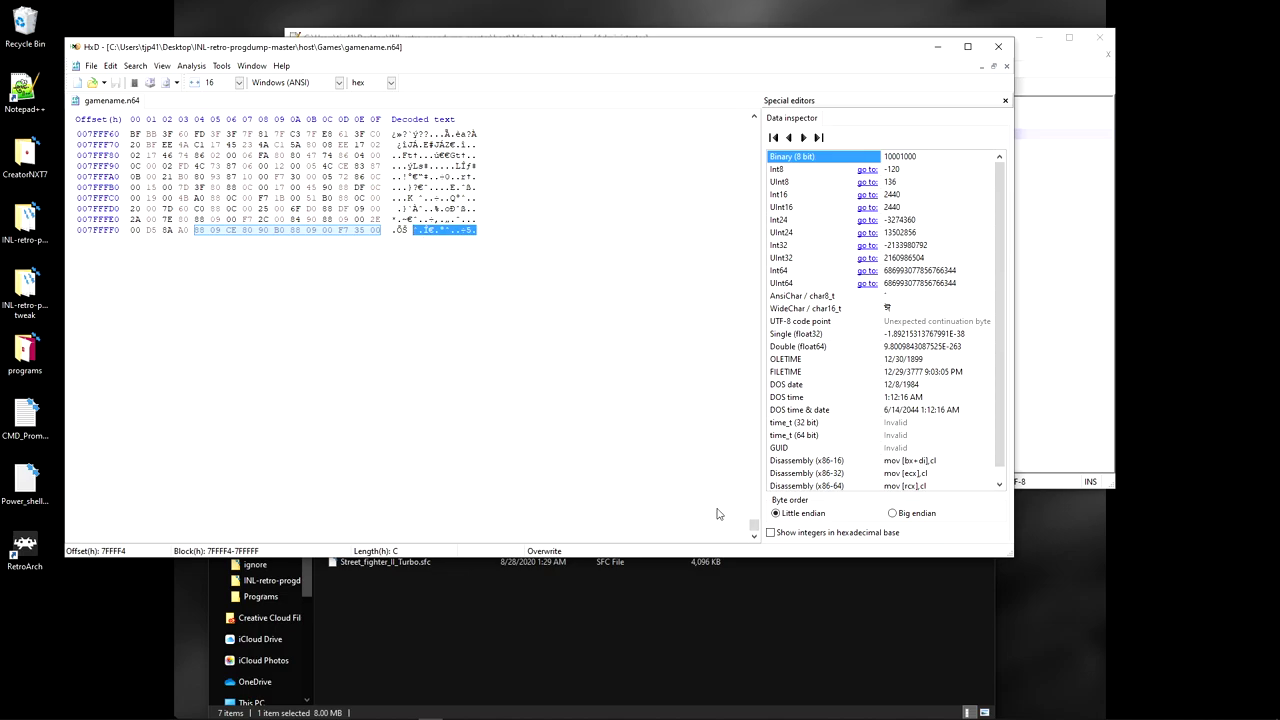
# Step: Examine the last rows of bytes at the end of gamename.n64, and close HxD
pyautogui.moveTo(755, 527); pyautogui.dragTo(720, 537)
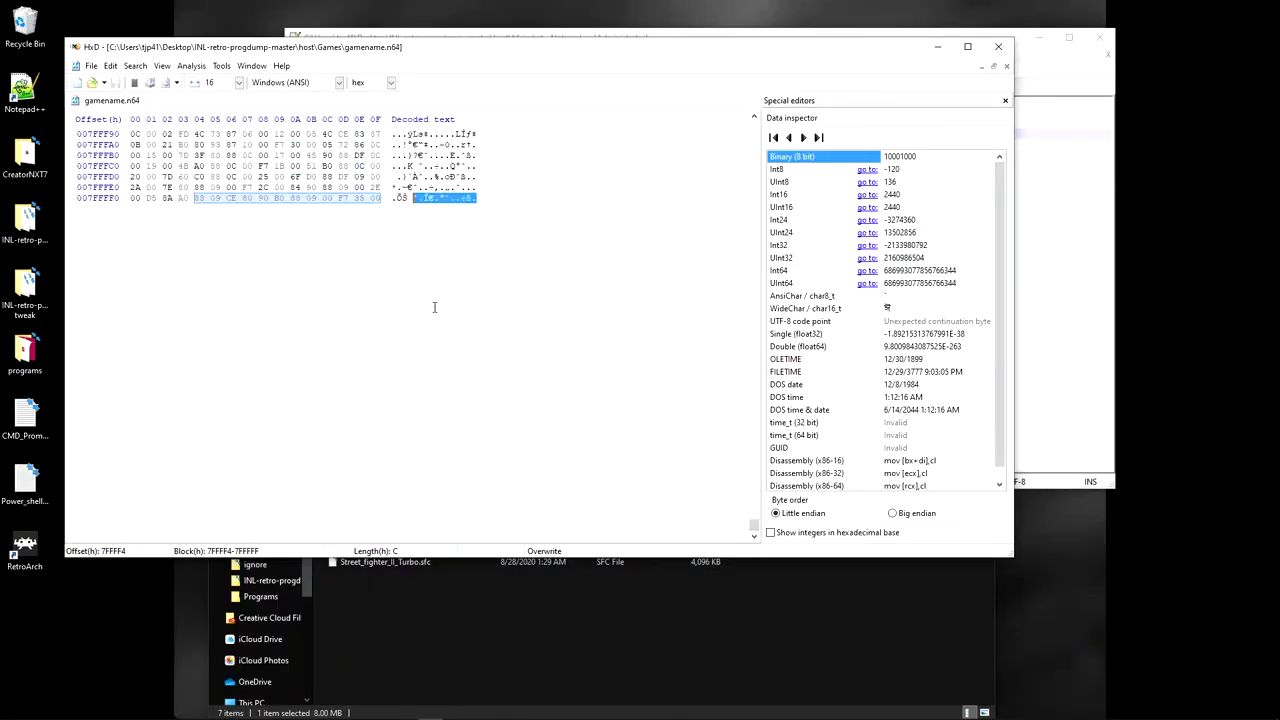
pyautogui.scroll(5, 434, 306)
pyautogui.click(493, 298)
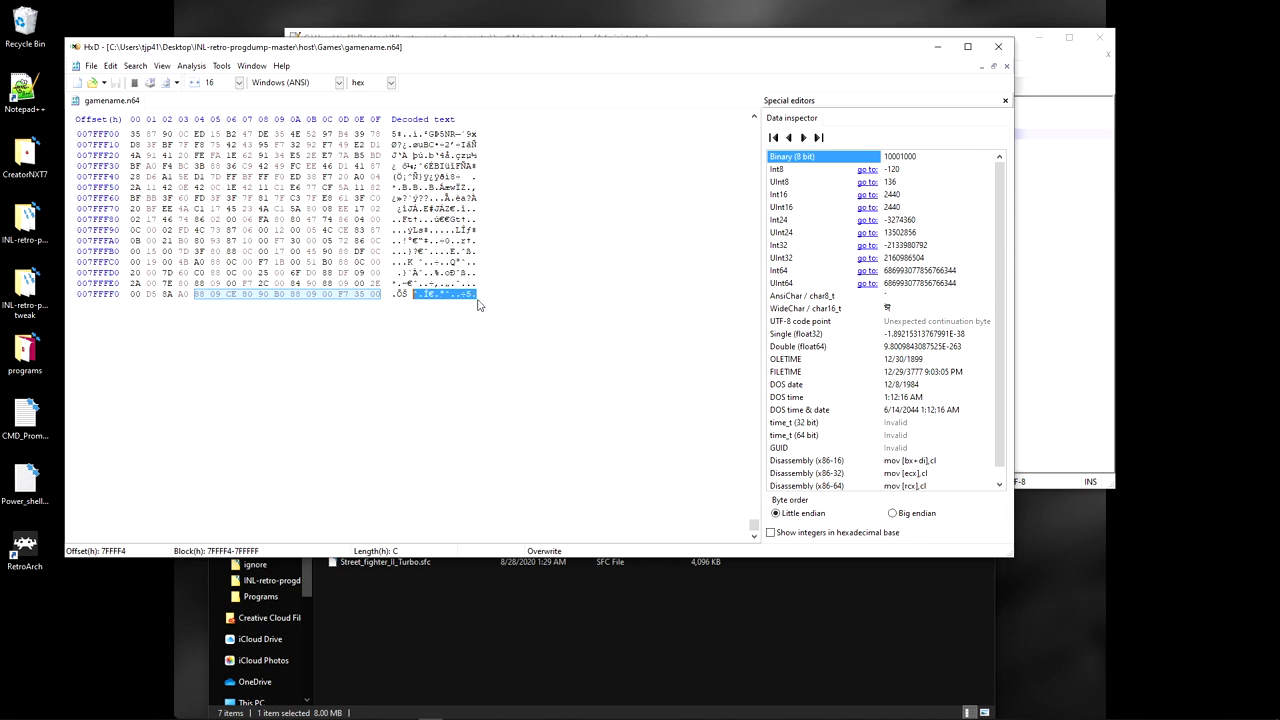
pyautogui.click(157, 294)
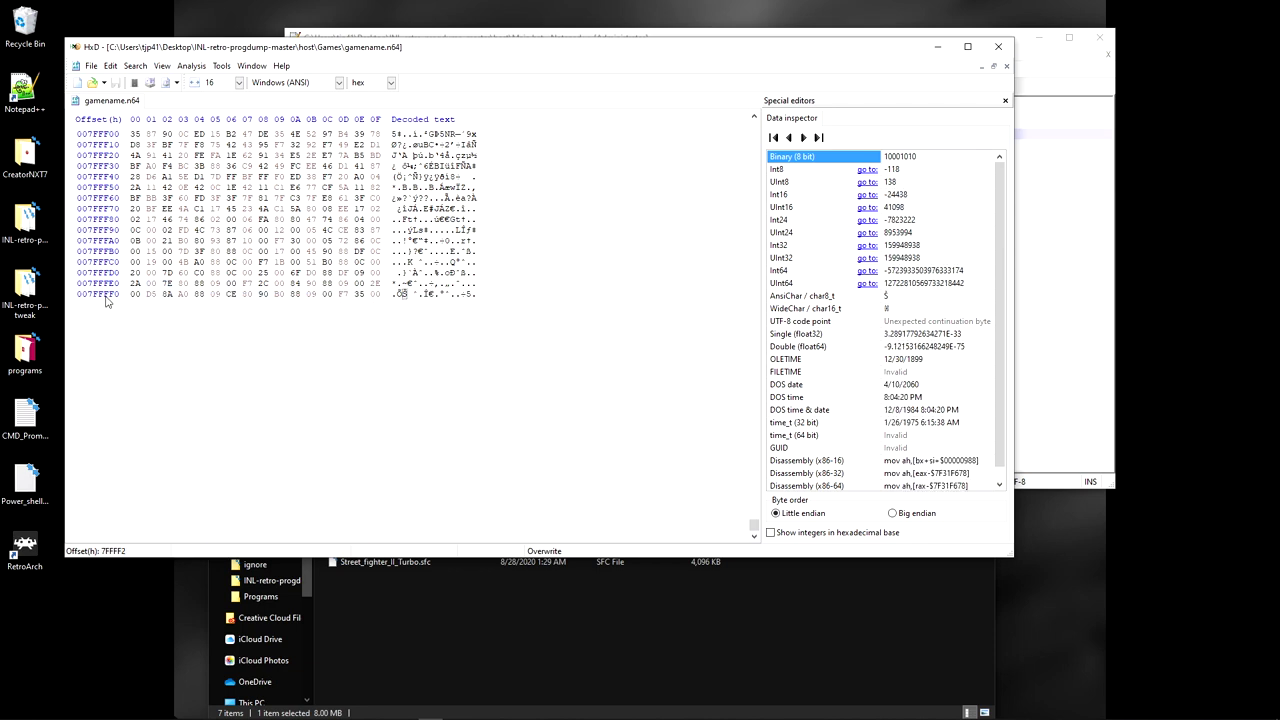
pyautogui.moveTo(184, 294); pyautogui.dragTo(533, 292)
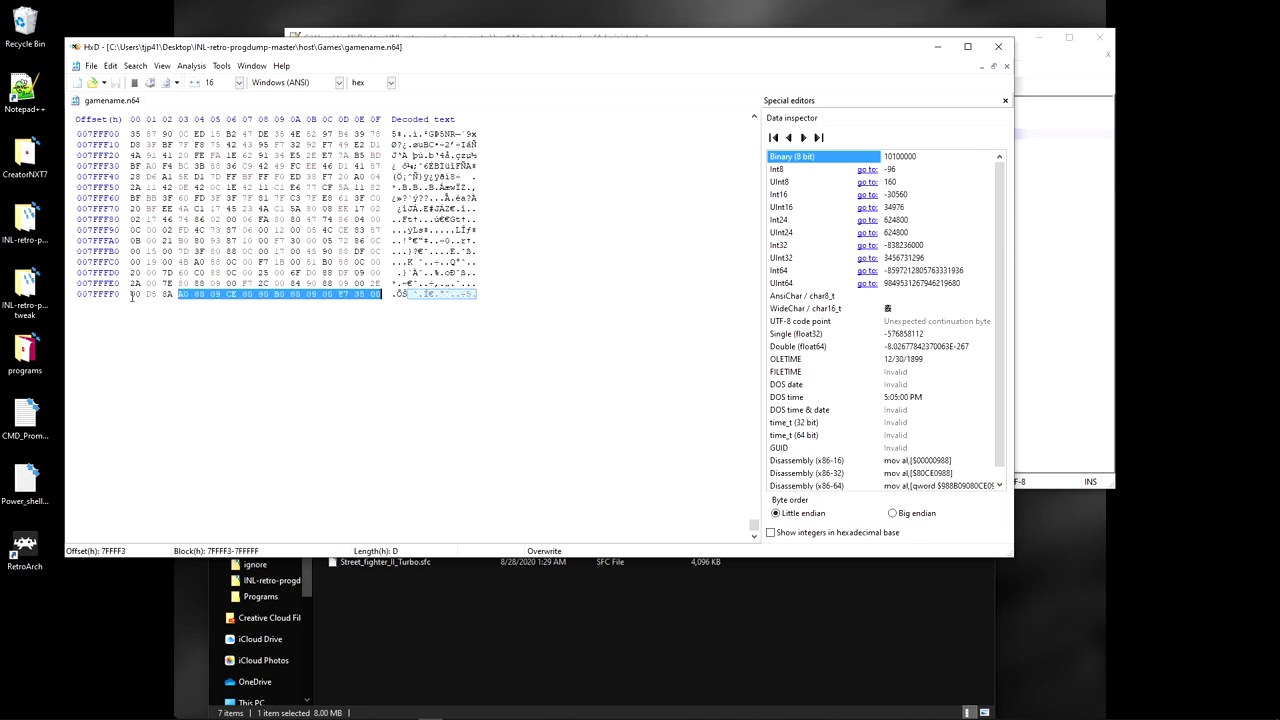
pyautogui.moveTo(131, 298); pyautogui.dragTo(400, 300)
pyautogui.click(998, 46)
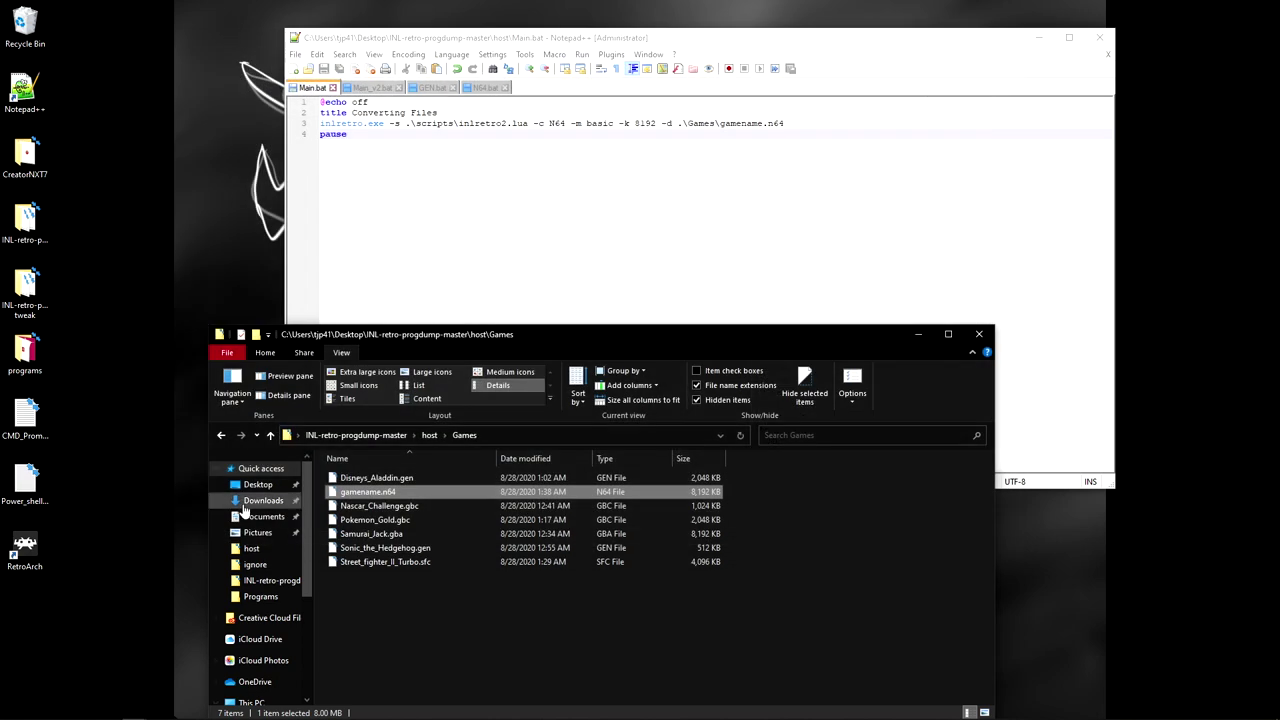
# Step: Copy the size value 16384 from the N64 16K ROM dump command in N64.bat
pyautogui.moveTo(655, 123); pyautogui.dragTo(630, 123)
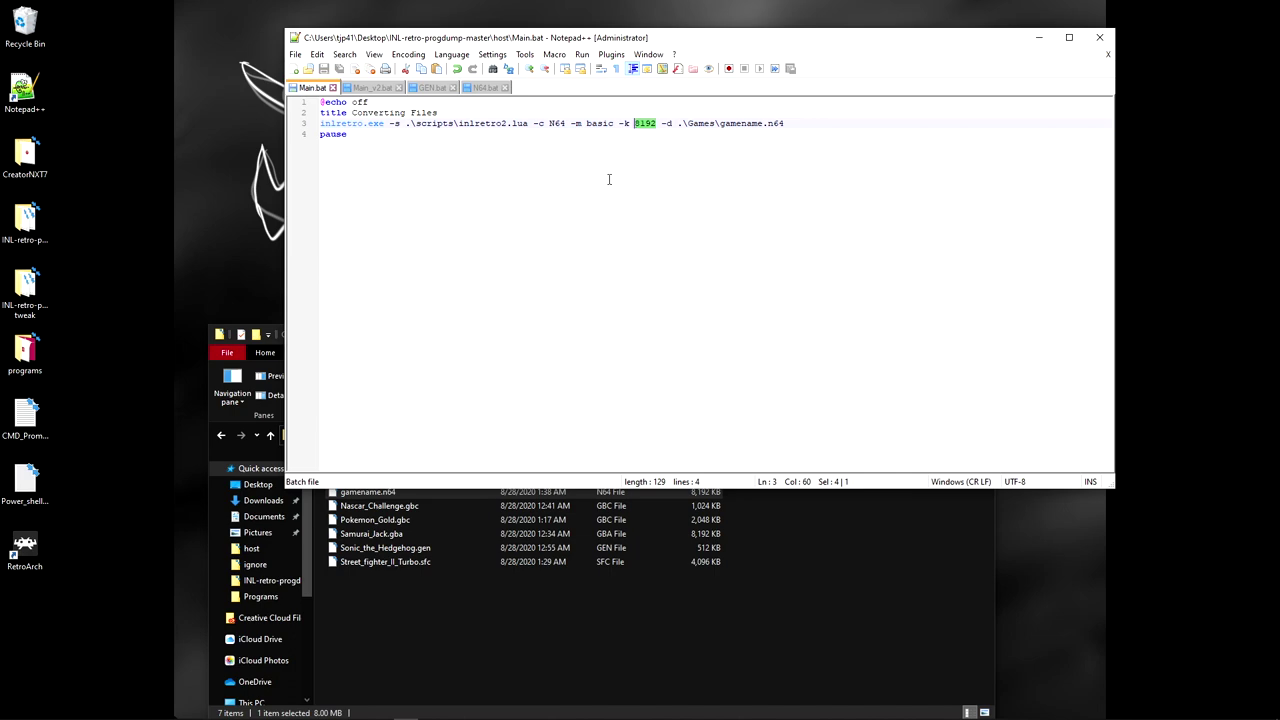
pyautogui.click(372, 89)
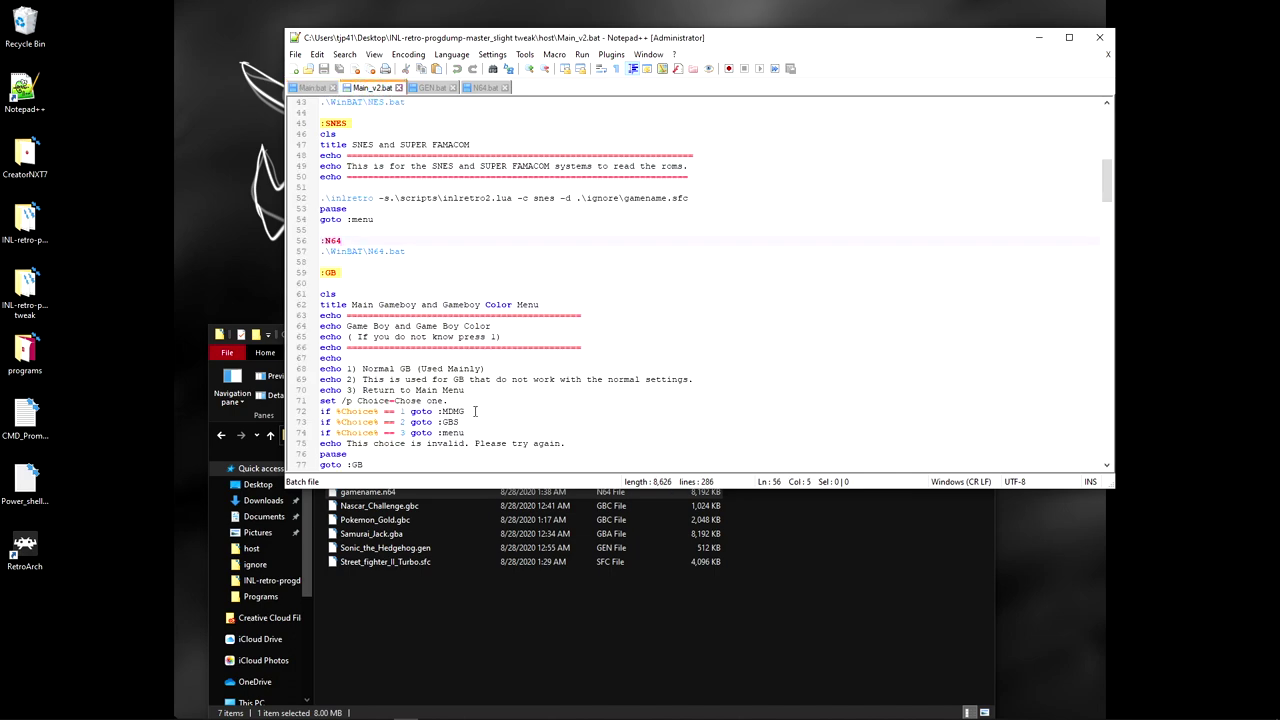
pyautogui.scroll(4, 471, 411)
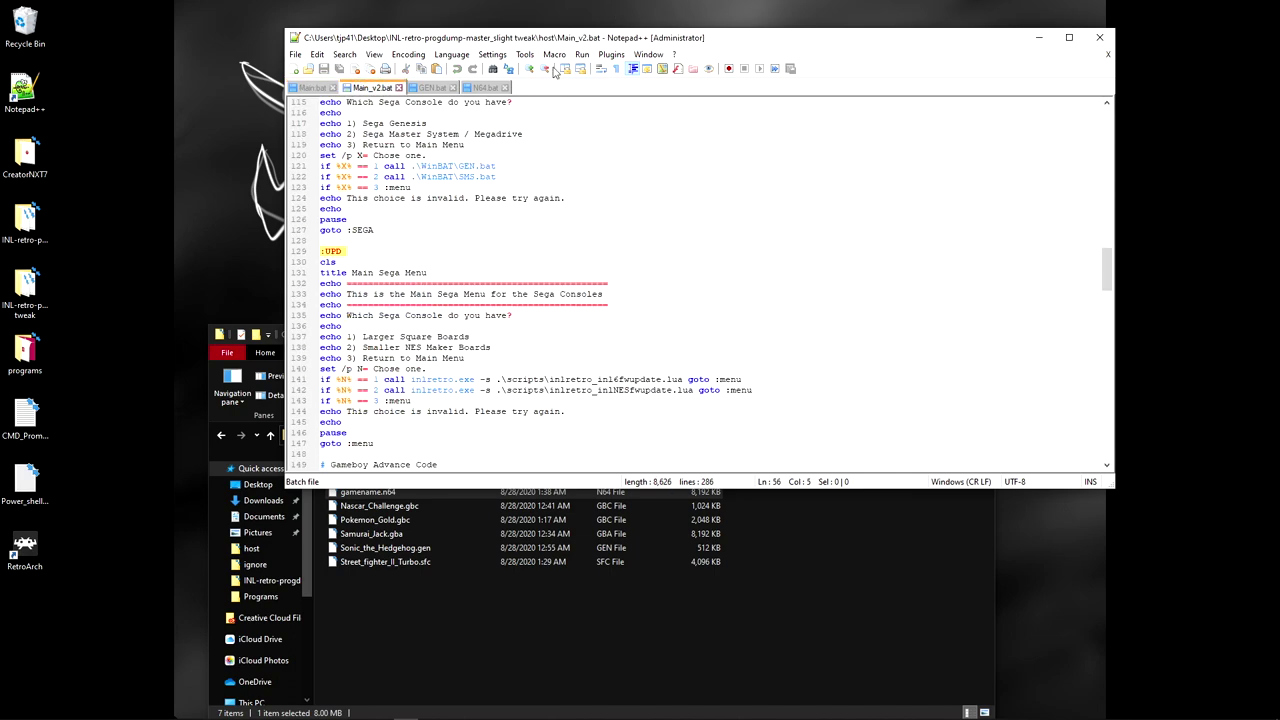
pyautogui.click(485, 88)
pyautogui.scroll(-4, 527, 272)
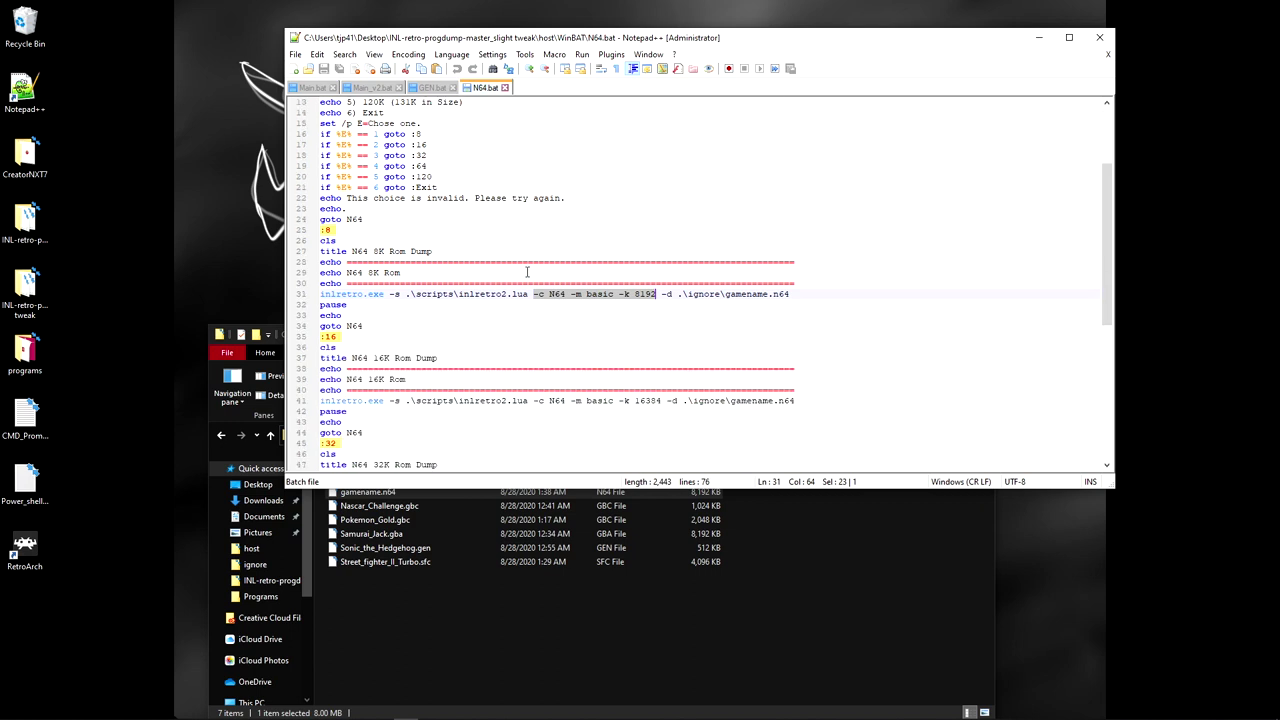
pyautogui.scroll(-2, 540, 290)
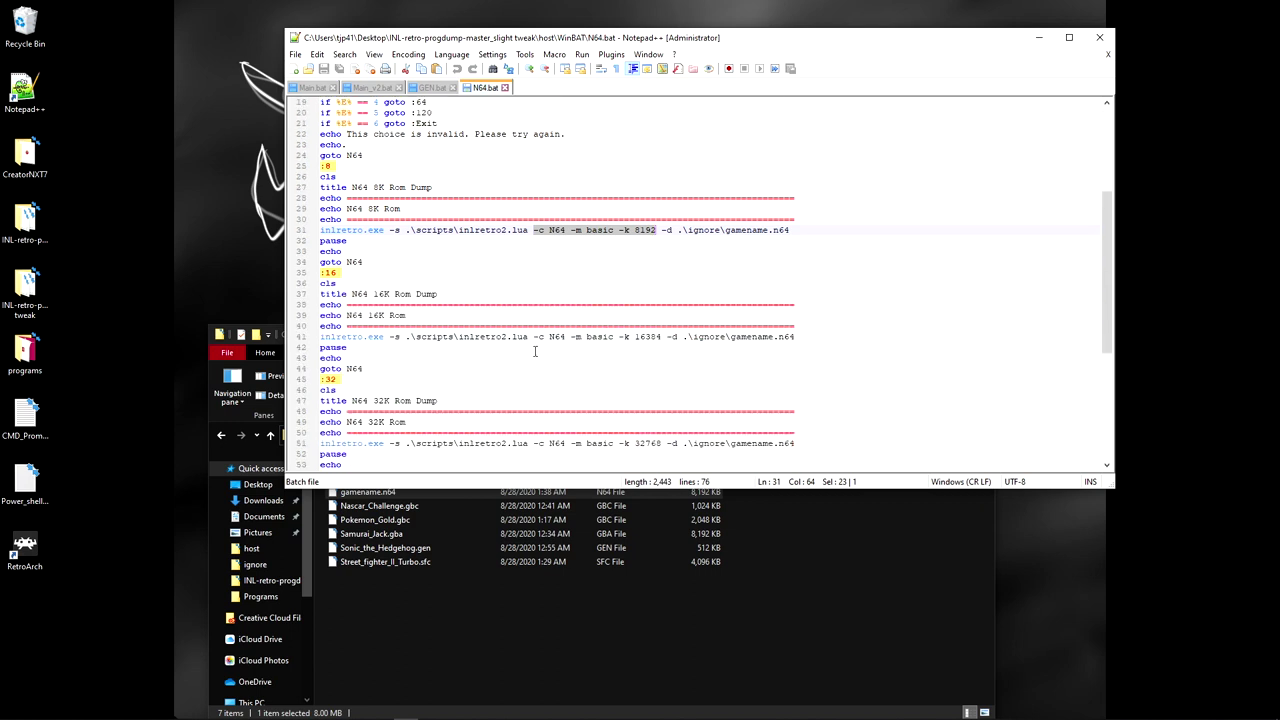
pyautogui.moveTo(635, 338); pyautogui.dragTo(667, 339)
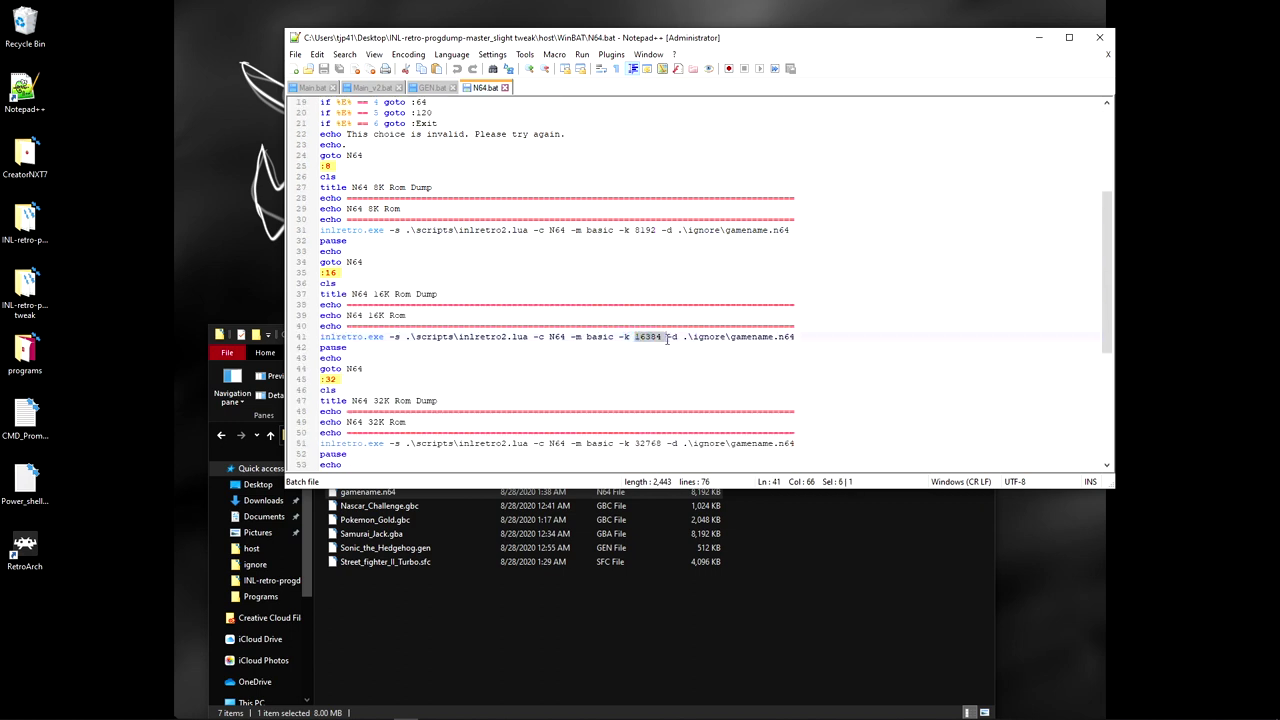
pyautogui.rightClick(659, 343)
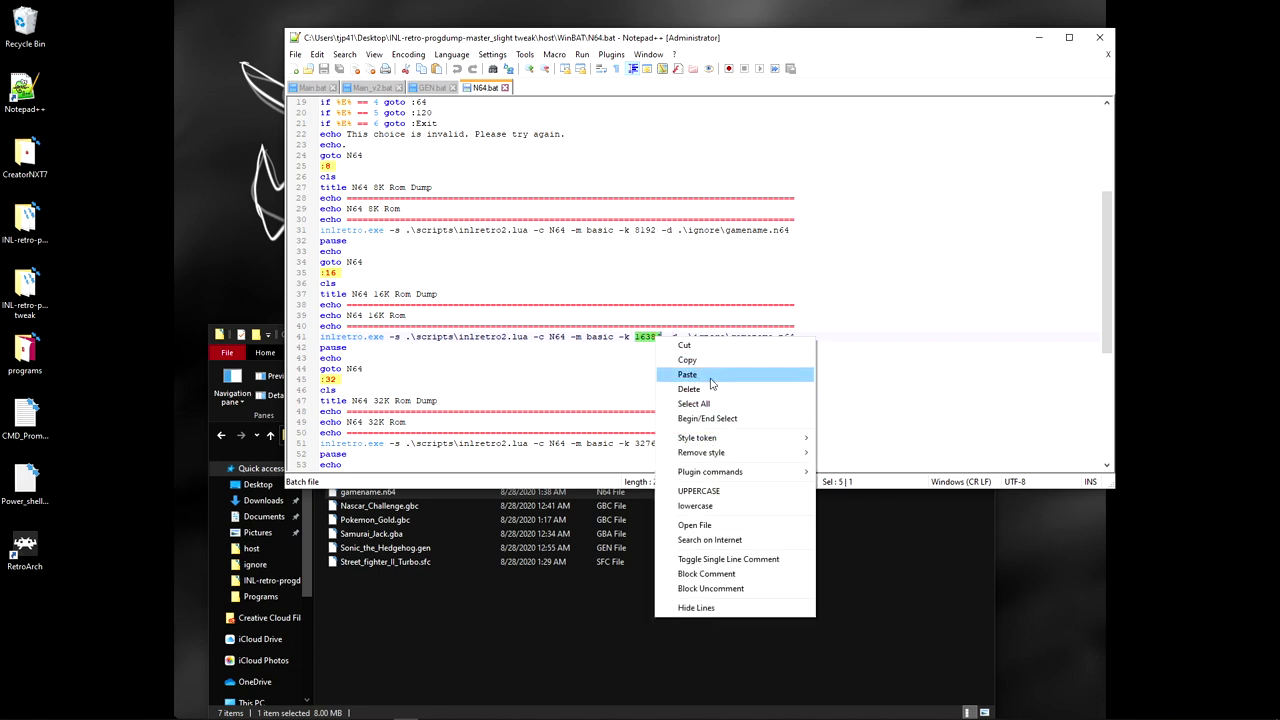
pyautogui.click(680, 362)
# Step: Replace the -k size in Main.bat's N64 dump command with 16384, and save the file
pyautogui.hotkey('ctrl', 'Tab')
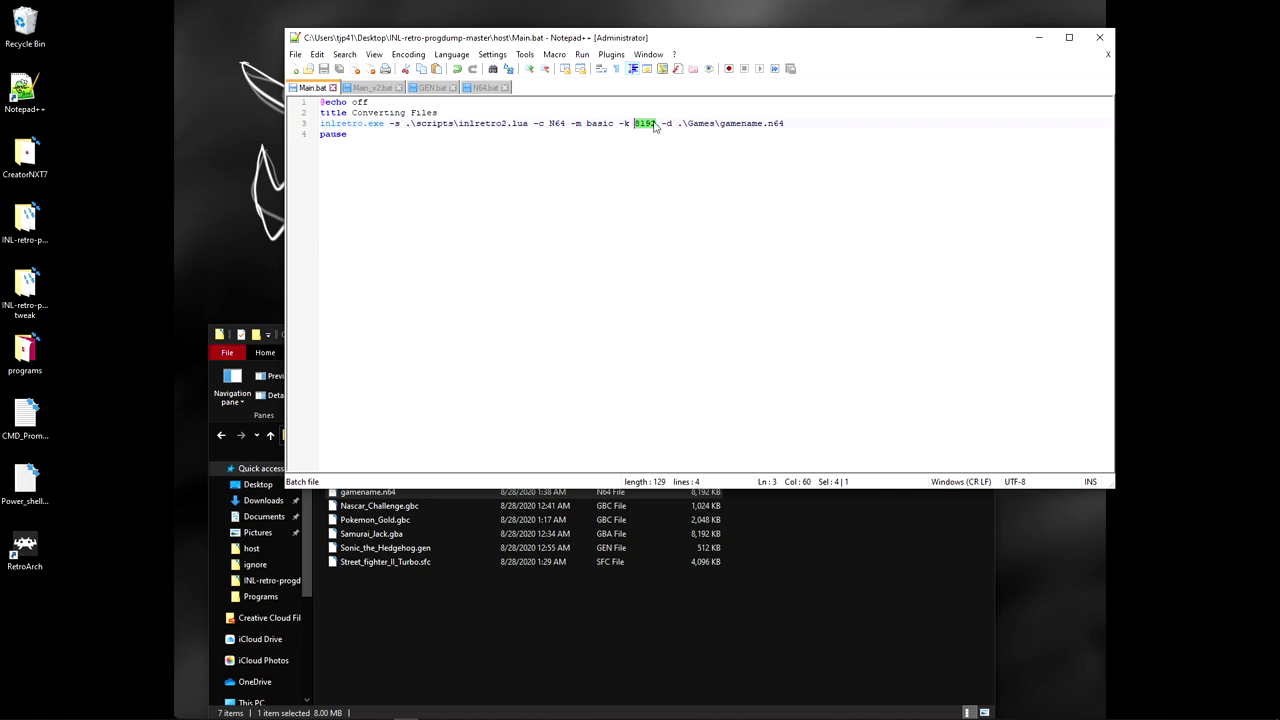
pyautogui.hotkey('ctrl', 'v')
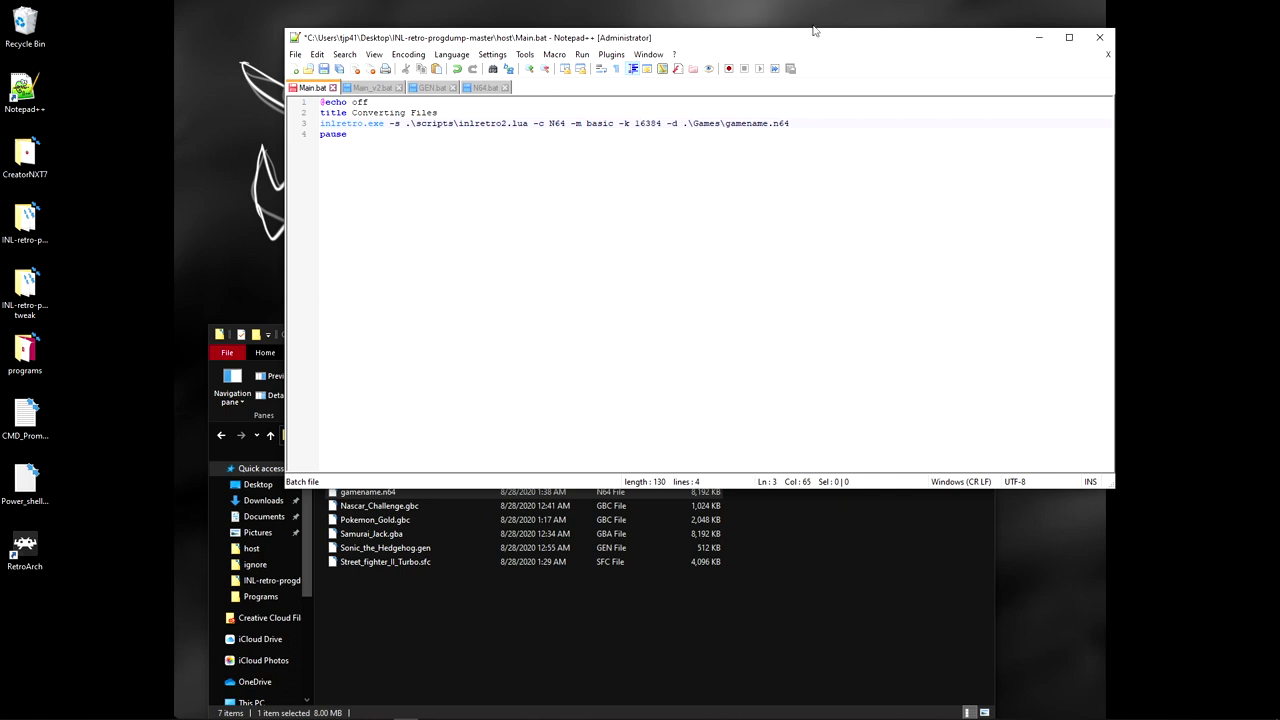
pyautogui.click(629, 171)
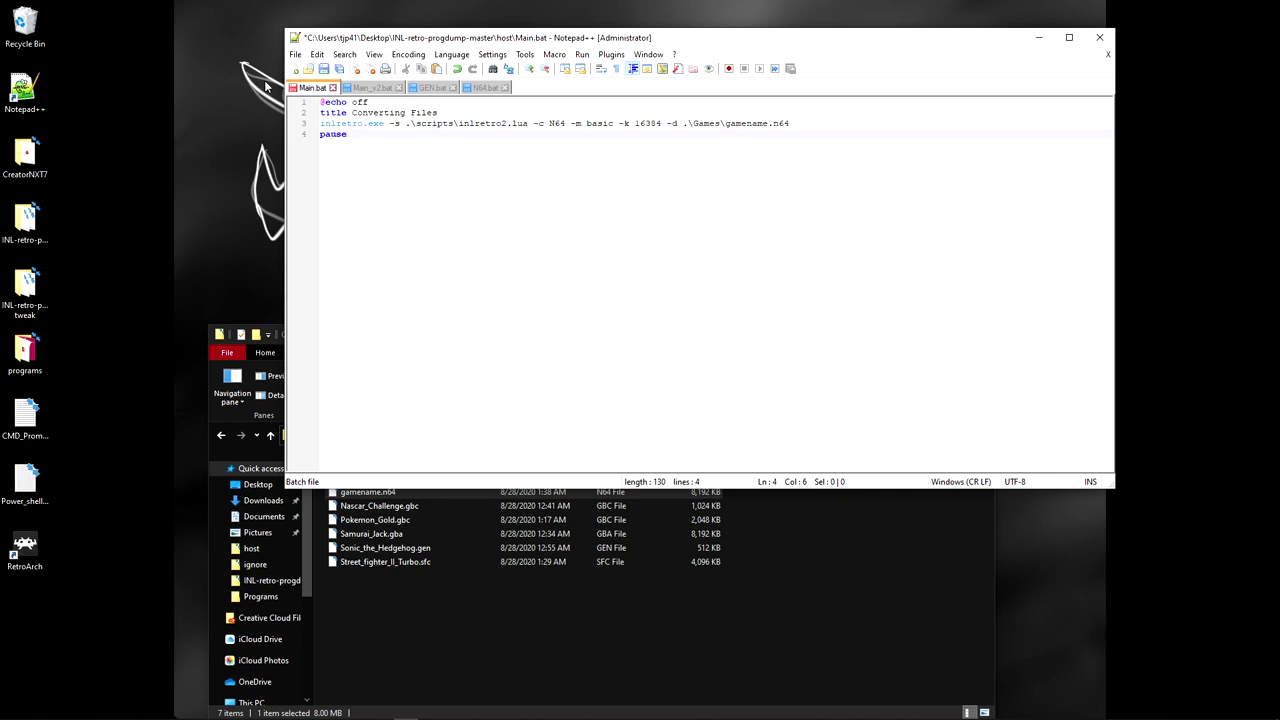
pyautogui.click(325, 70)
# Step: Switch to File Explorer and go back from the Games folder to the host folder
pyautogui.click(543, 643)
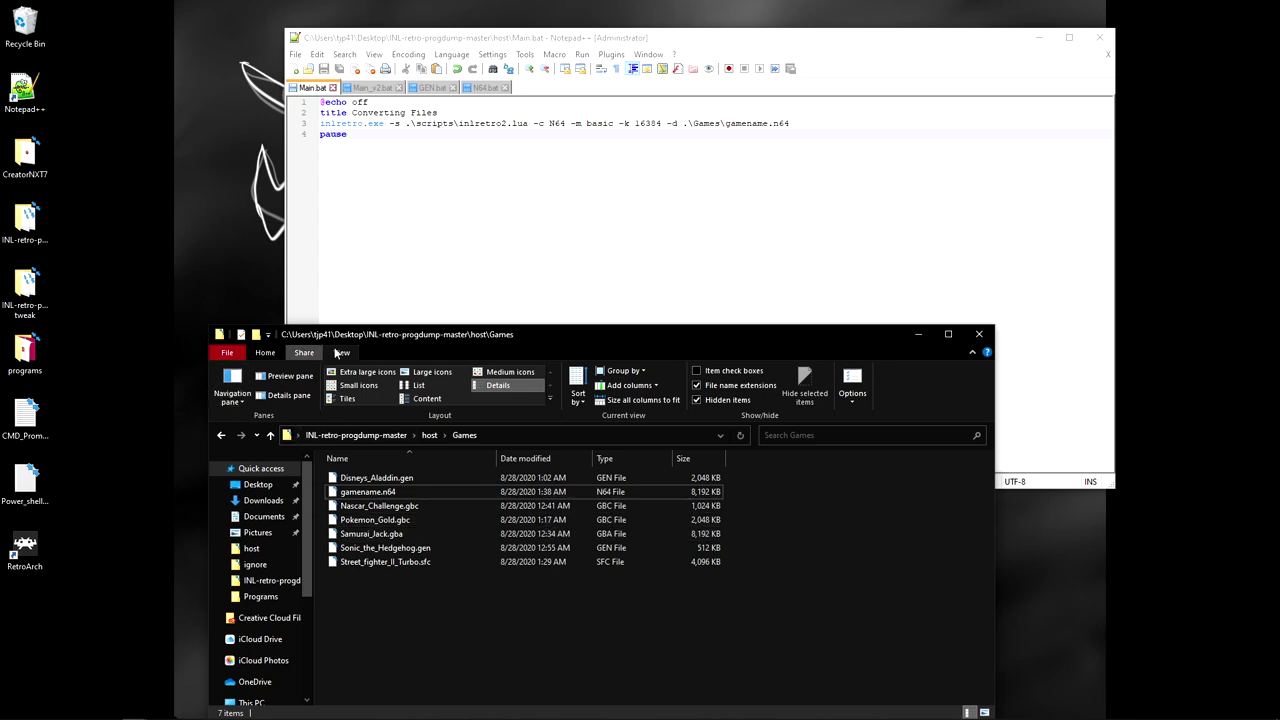
pyautogui.moveTo(614, 336); pyautogui.dragTo(580, 161)
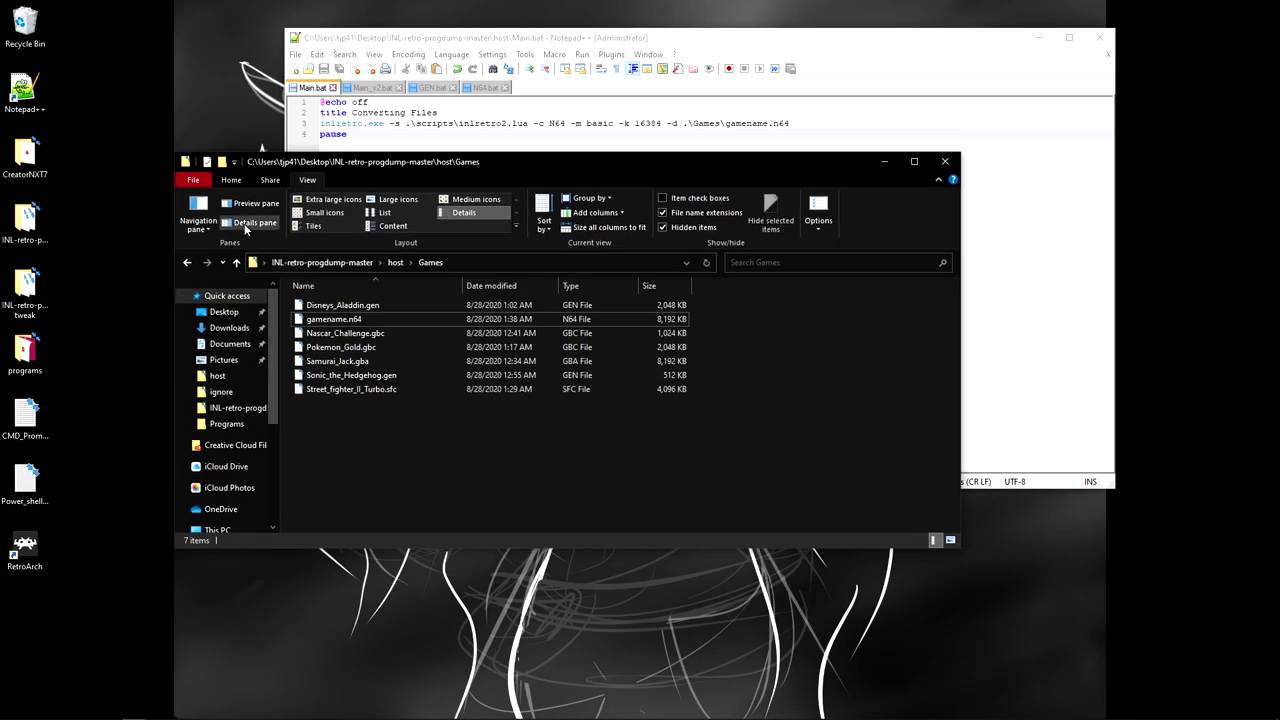
pyautogui.click(188, 263)
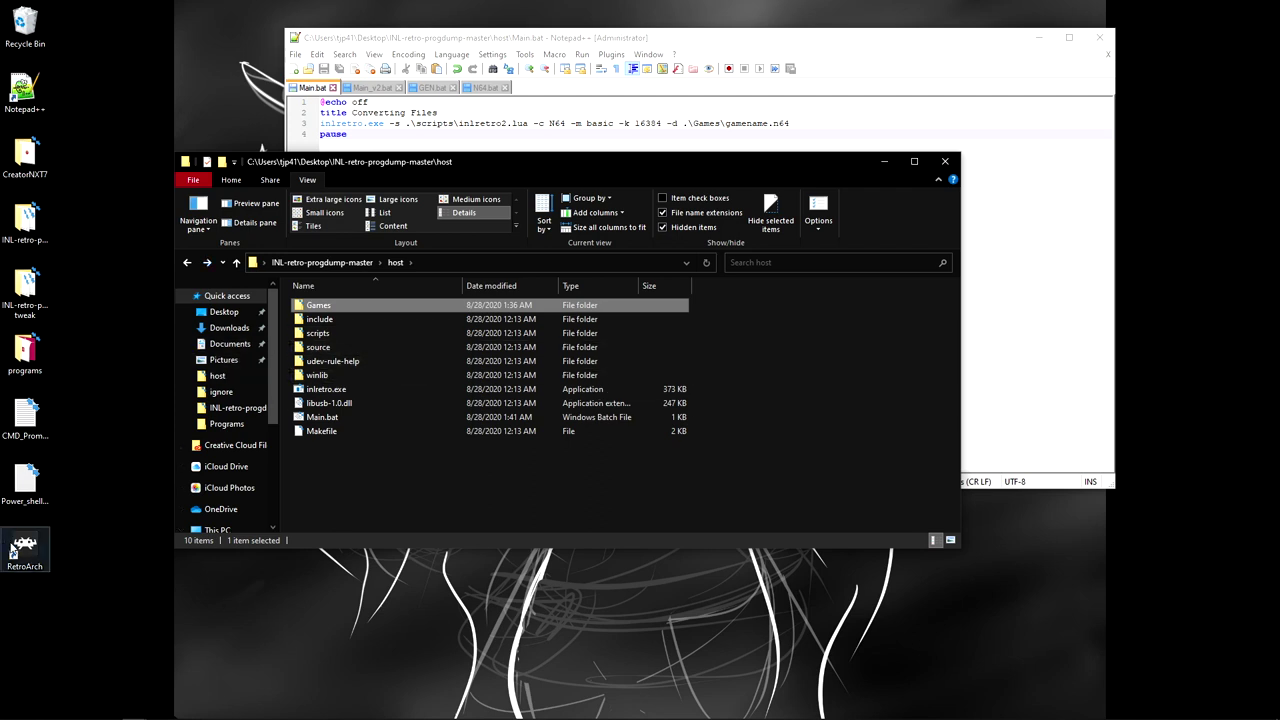
pyautogui.click(368, 473)
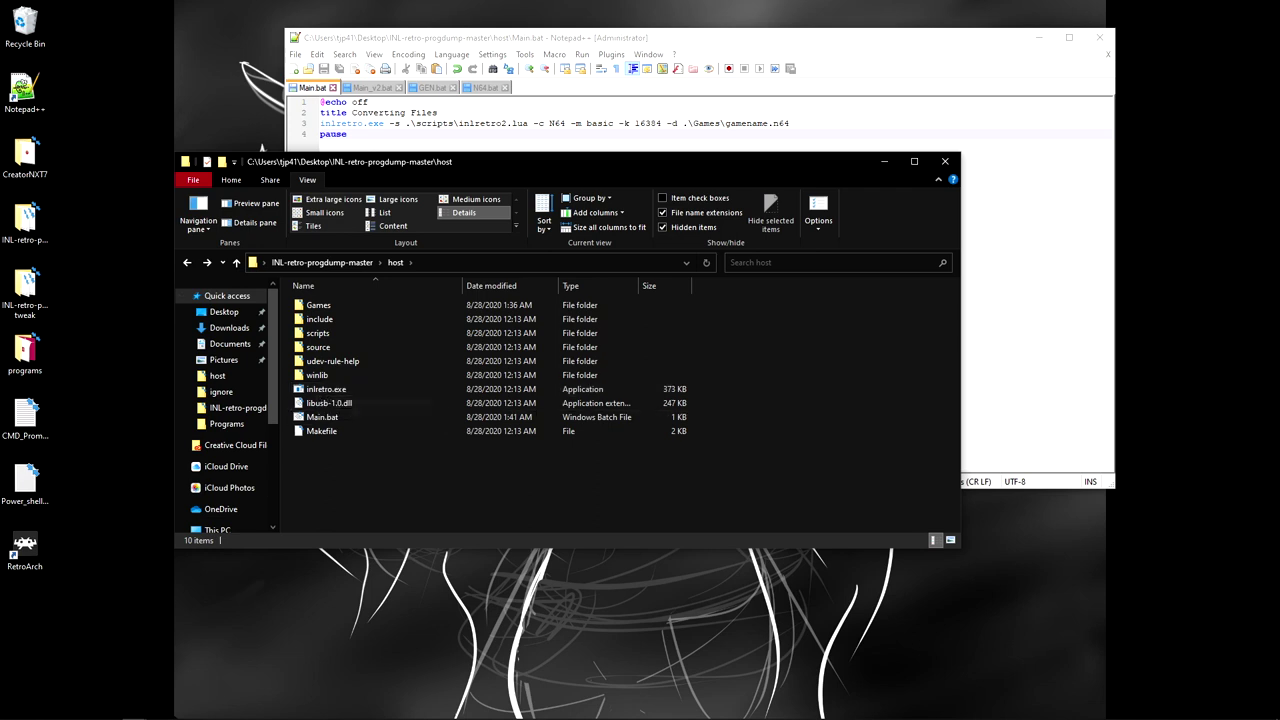
pyautogui.click(410, 710)
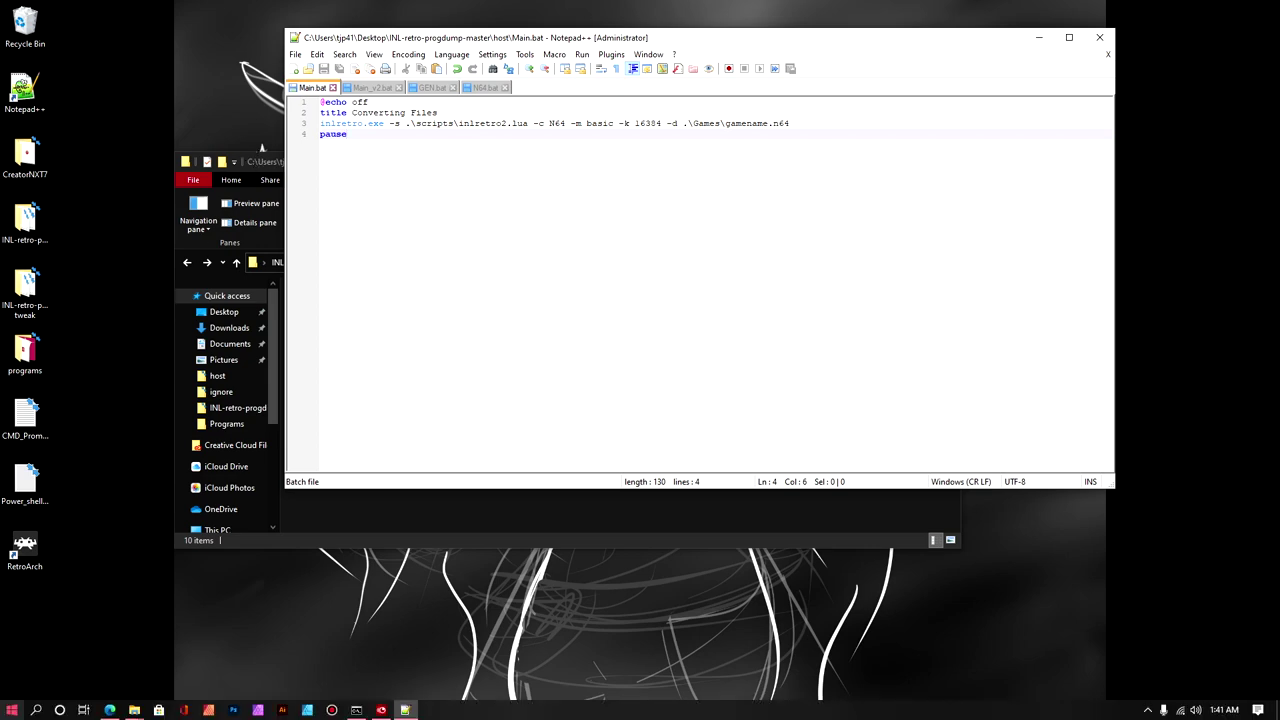
pyautogui.click(12, 712)
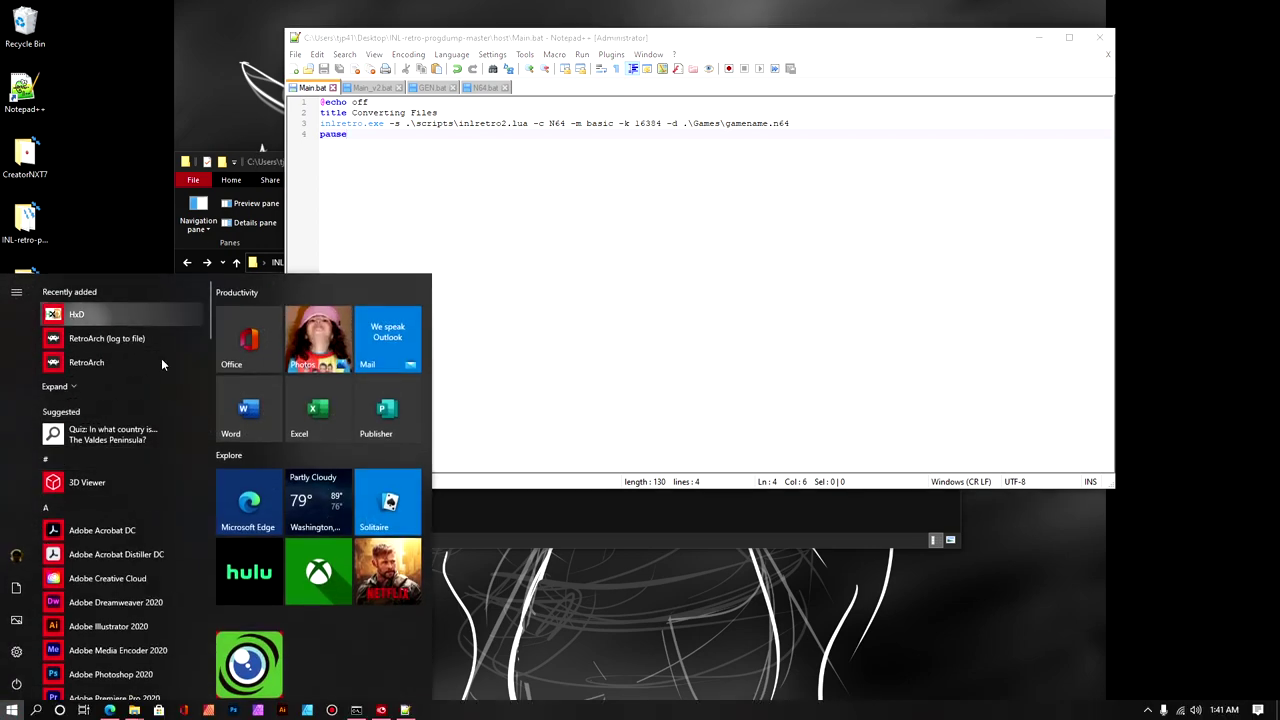
pyautogui.click(570, 522)
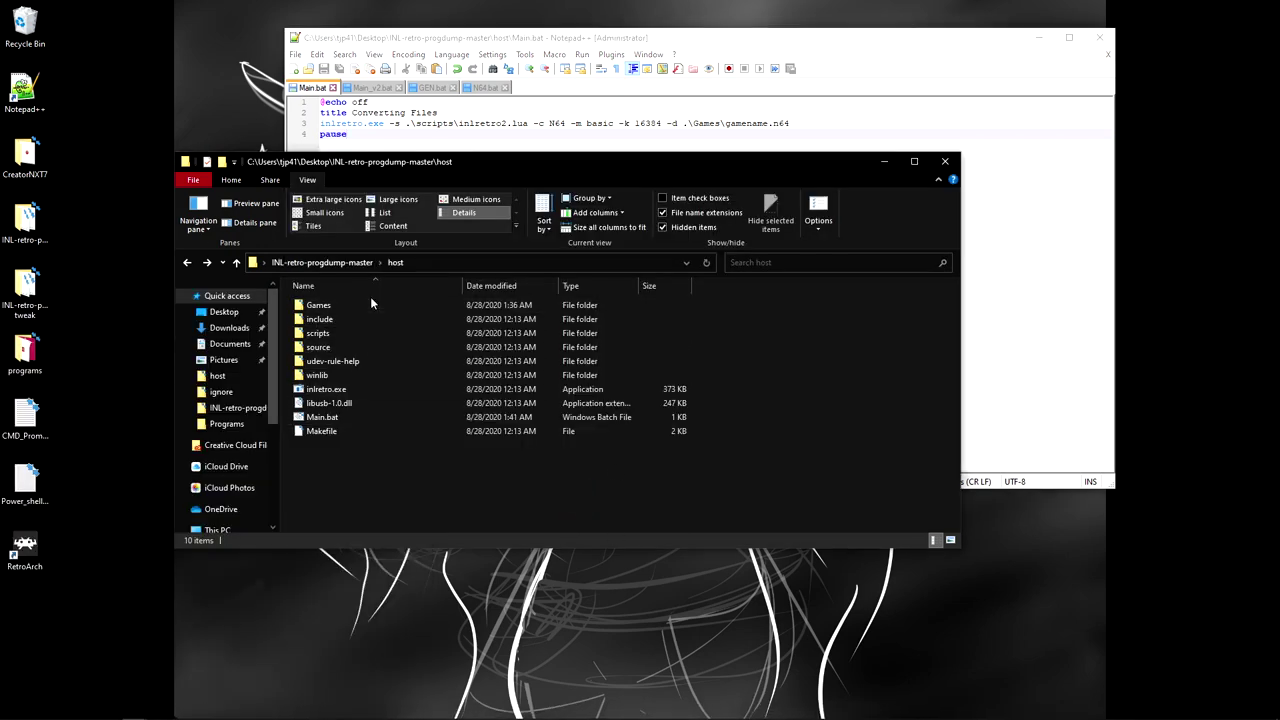
# Step: Run Main.bat to dump the N64 cartridge, and select the dumped gamename.n64 in the Games folder
pyautogui.click(320, 420)
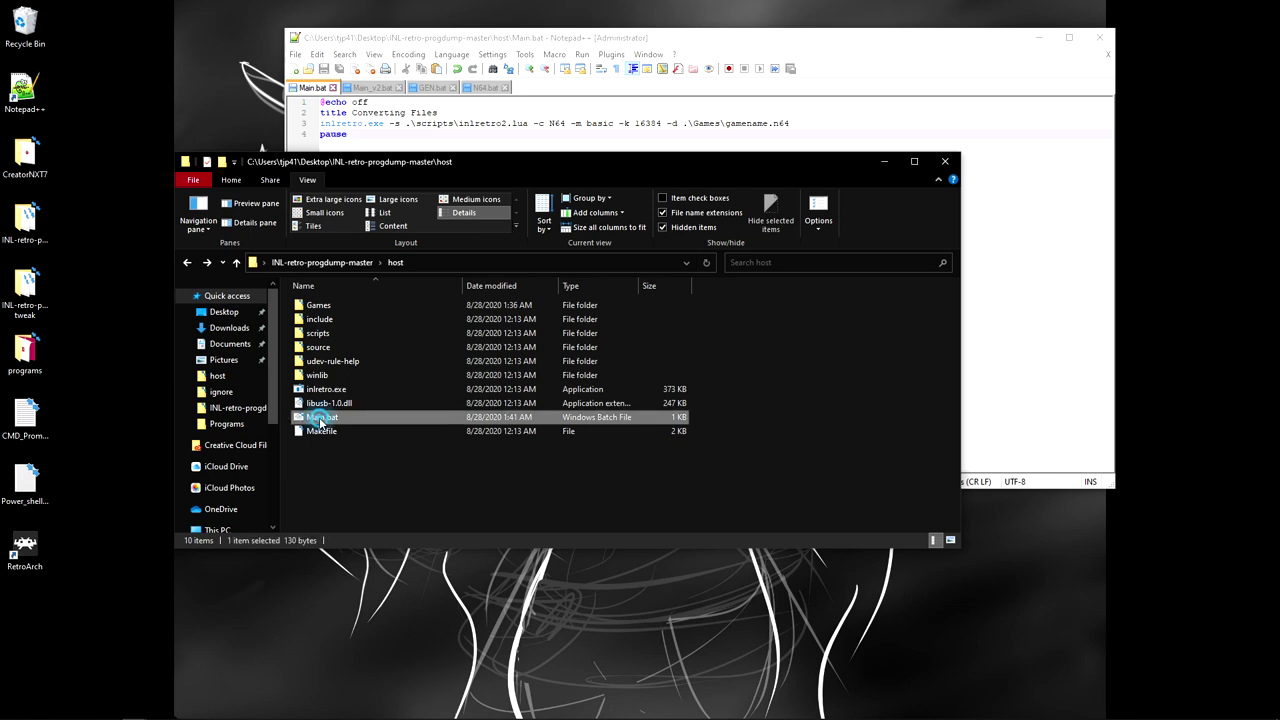
pyautogui.doubleClick(308, 419)
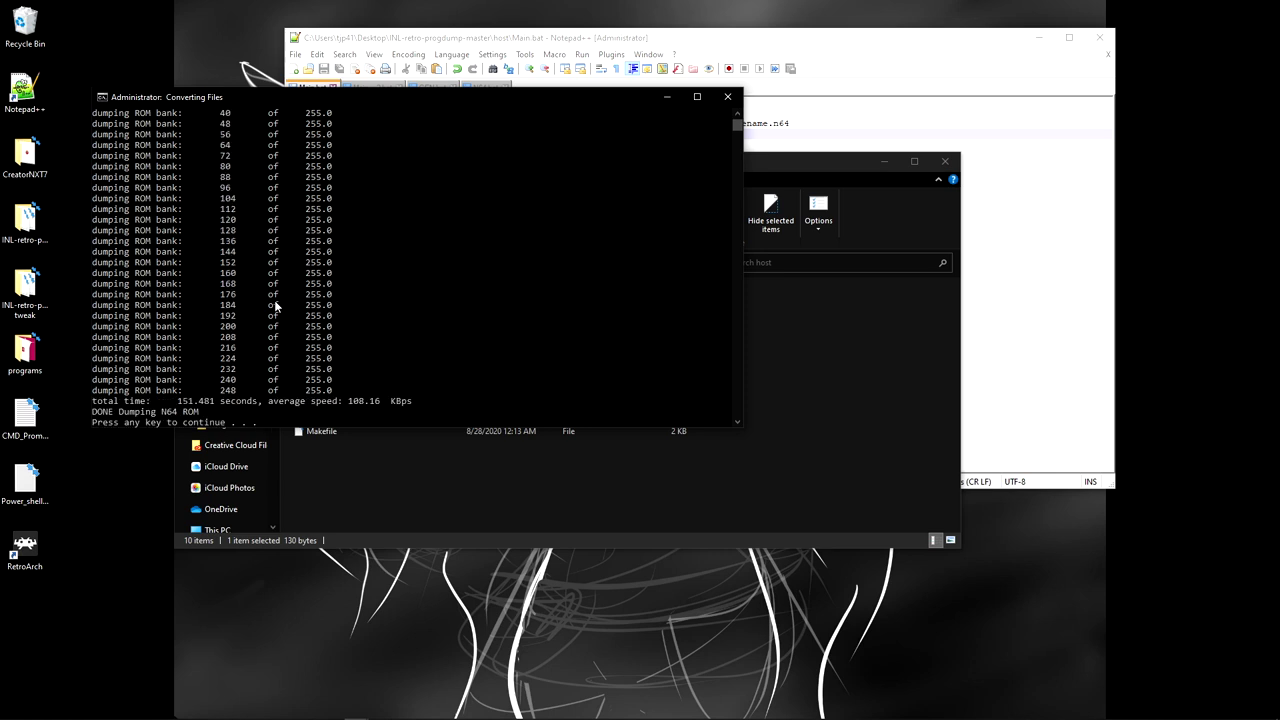
pyautogui.click(486, 436)
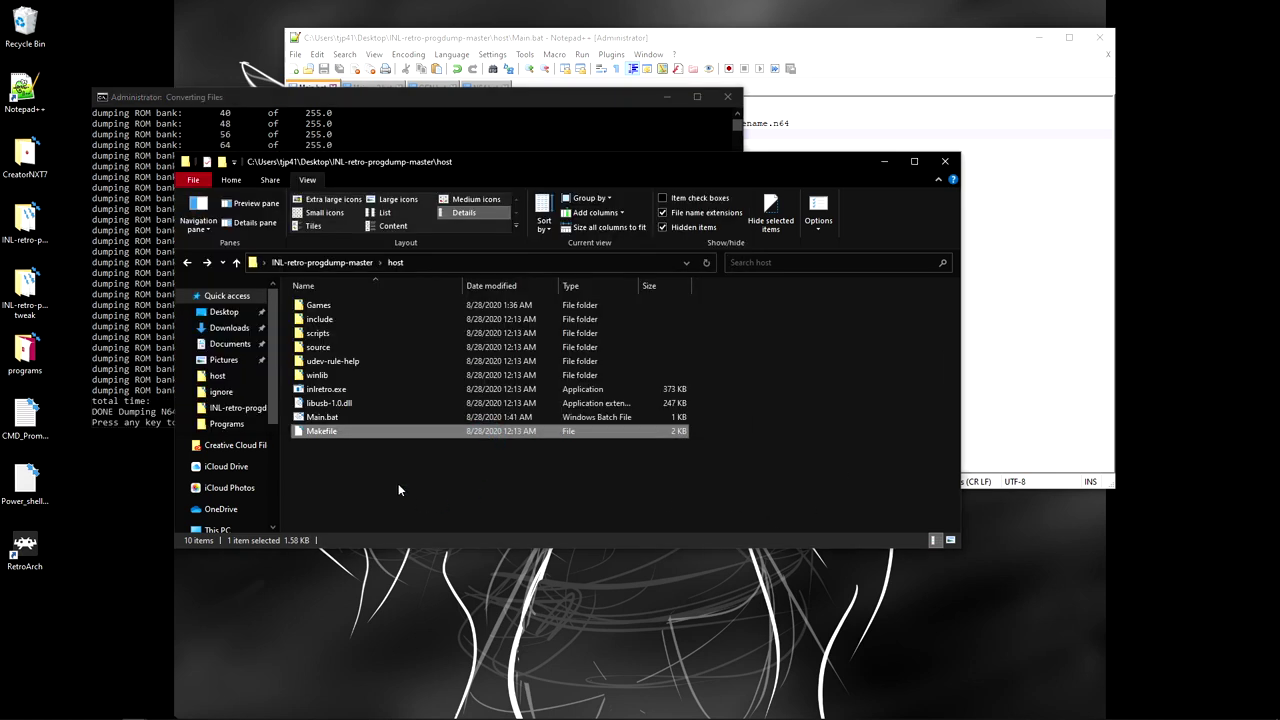
pyautogui.doubleClick(349, 302)
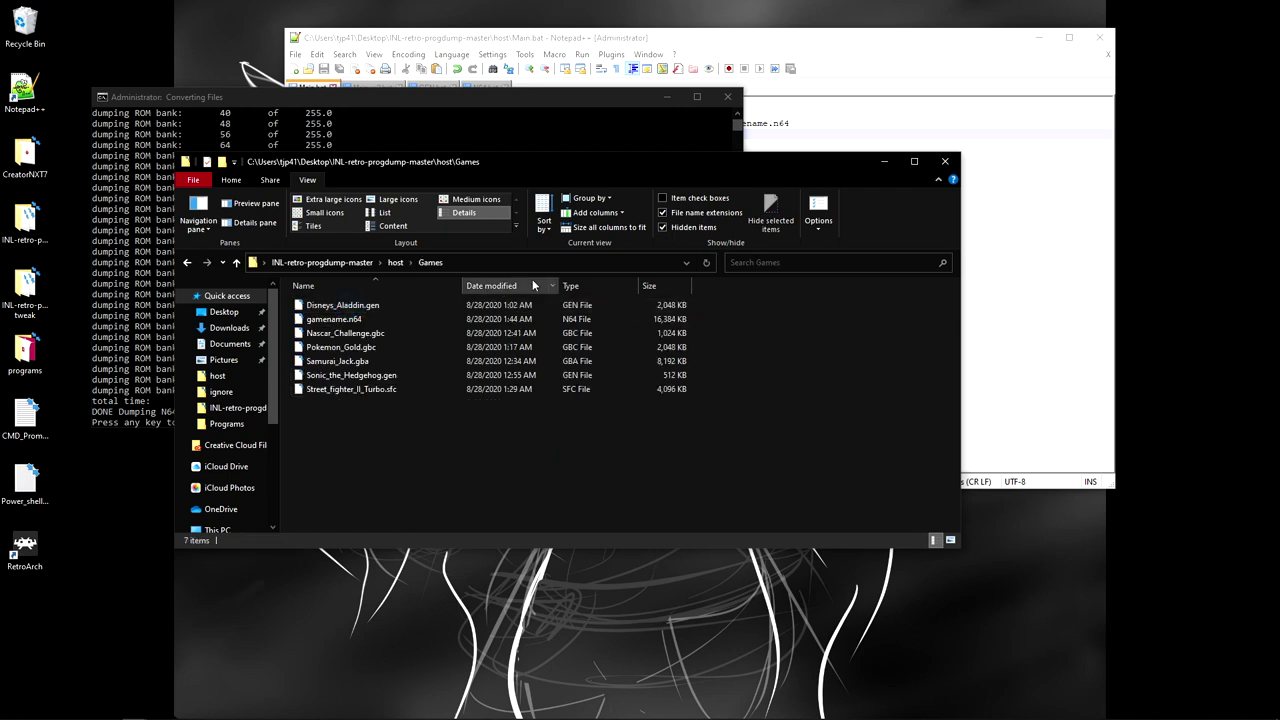
pyautogui.click(345, 319)
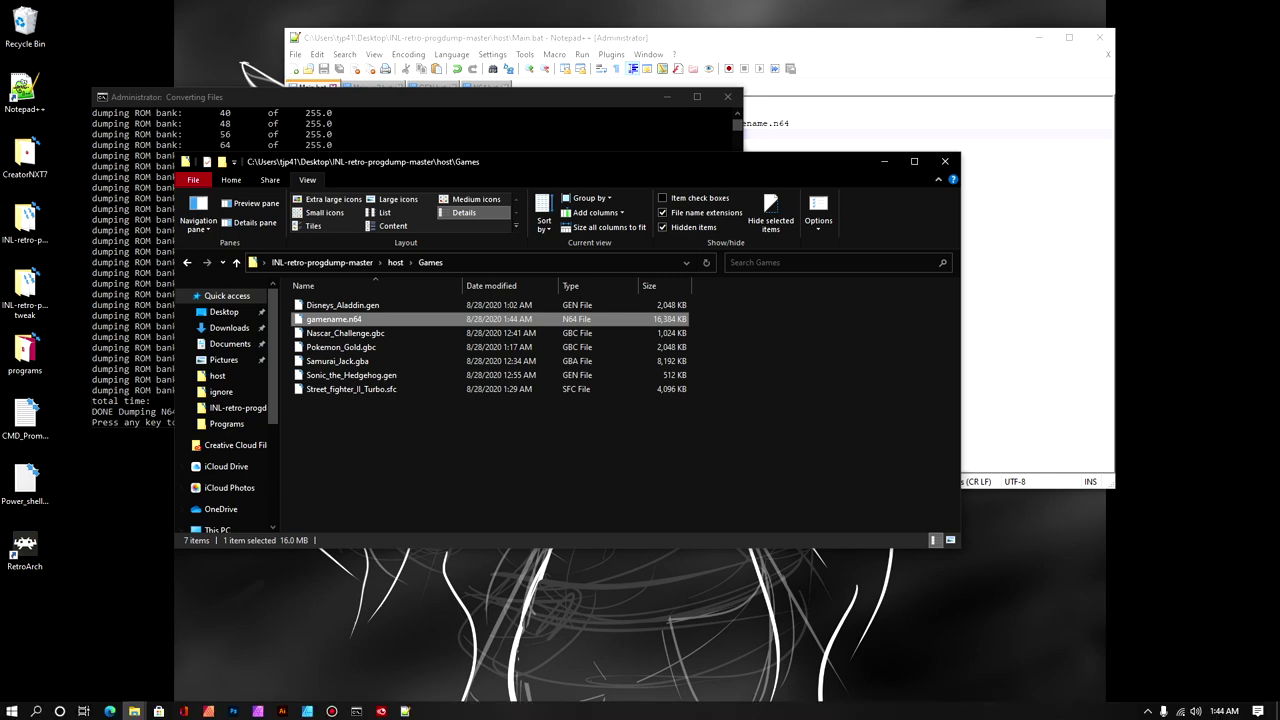
# Step: Launch RetroArch and test gamename.n64 in it with the Nintendo 64 (ParaLLEl N64) core
pyautogui.click(27, 555)
pyautogui.doubleClick(27, 555)
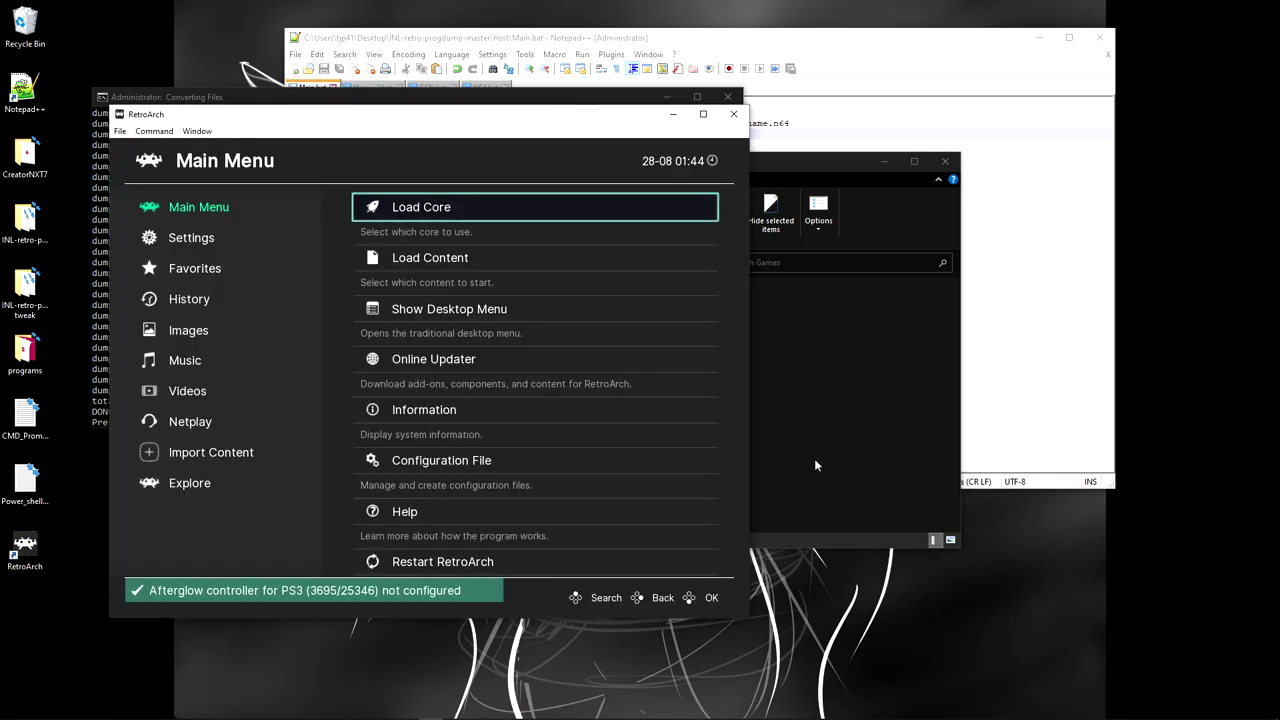
pyautogui.click(814, 458)
pyautogui.moveTo(343, 321); pyautogui.dragTo(134, 548)
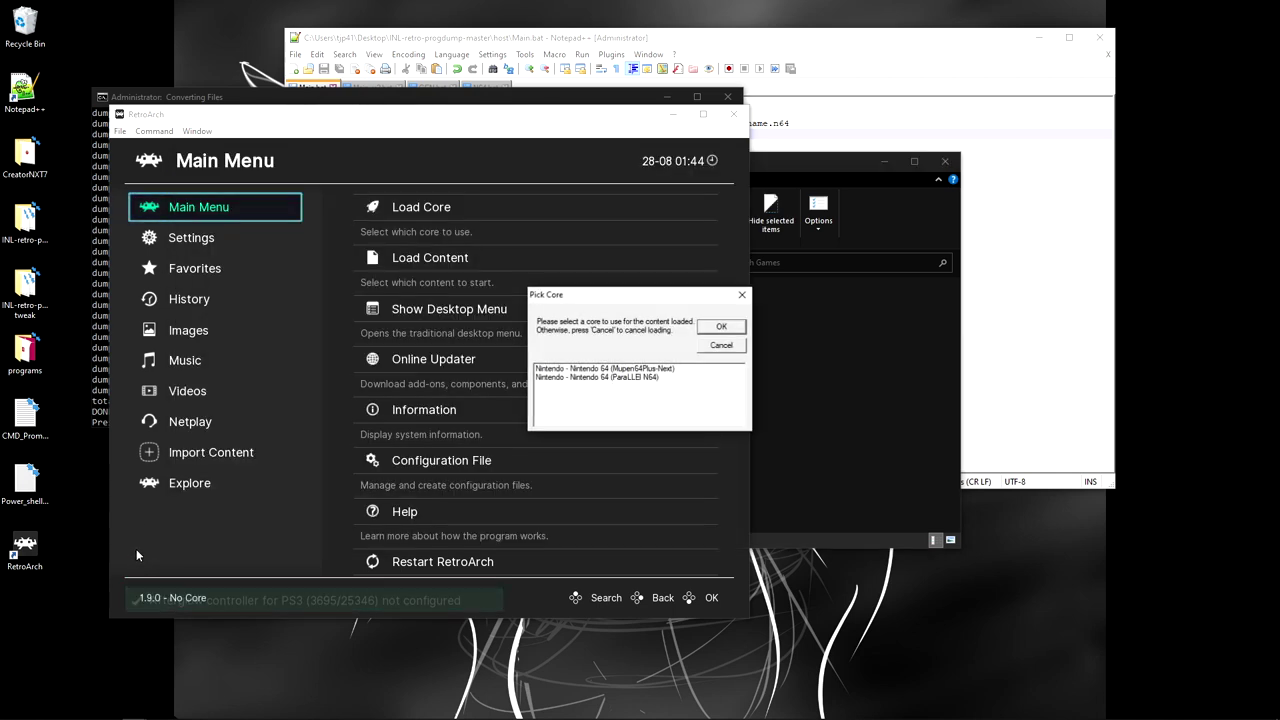
pyautogui.click(619, 378)
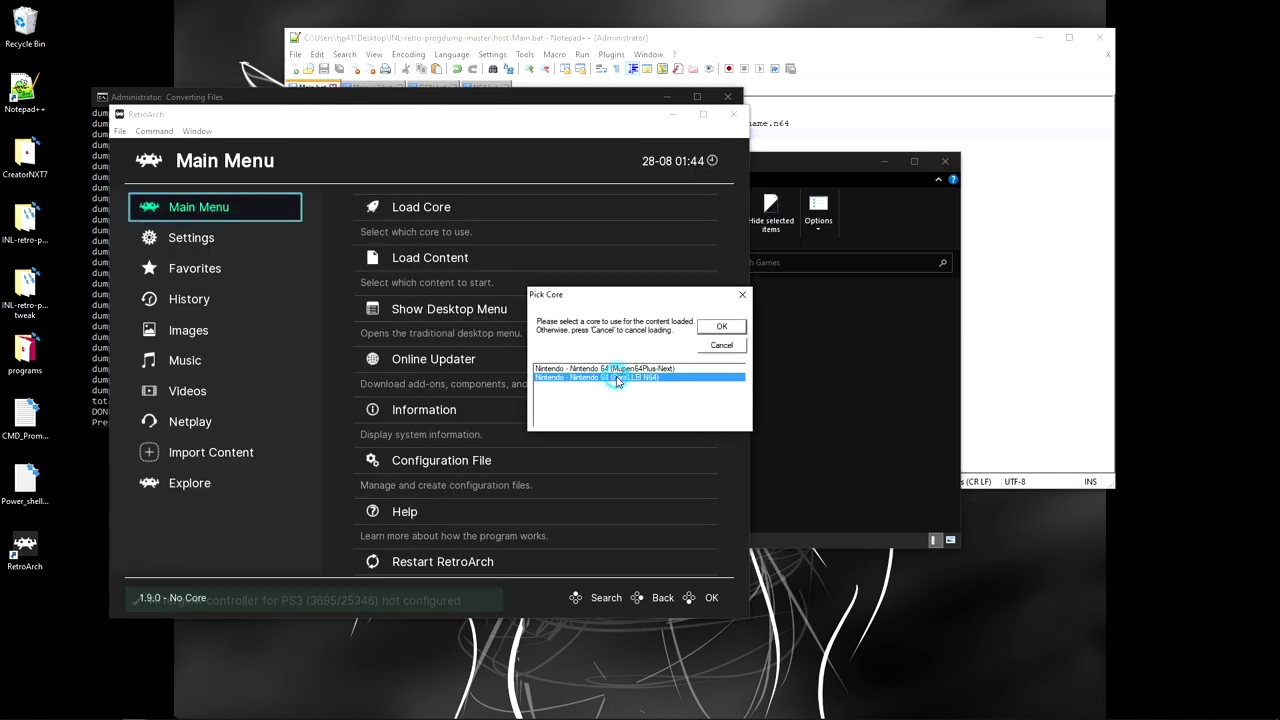
pyautogui.click(712, 333)
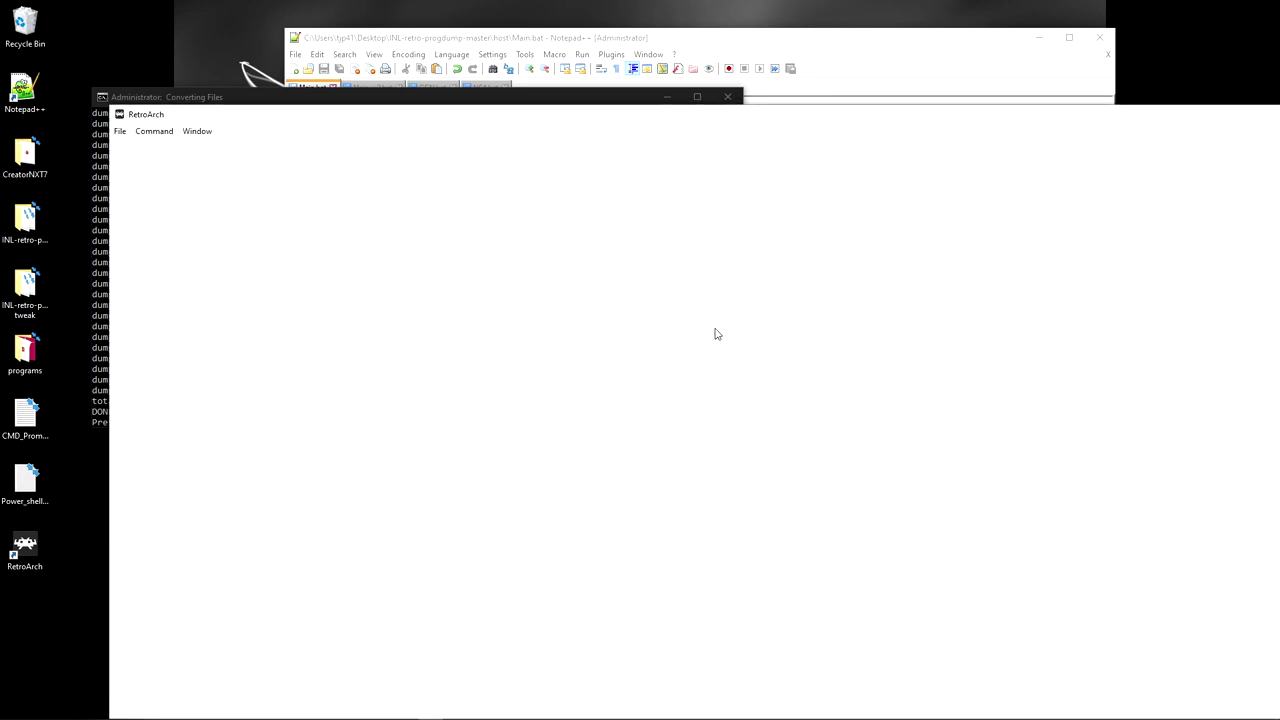
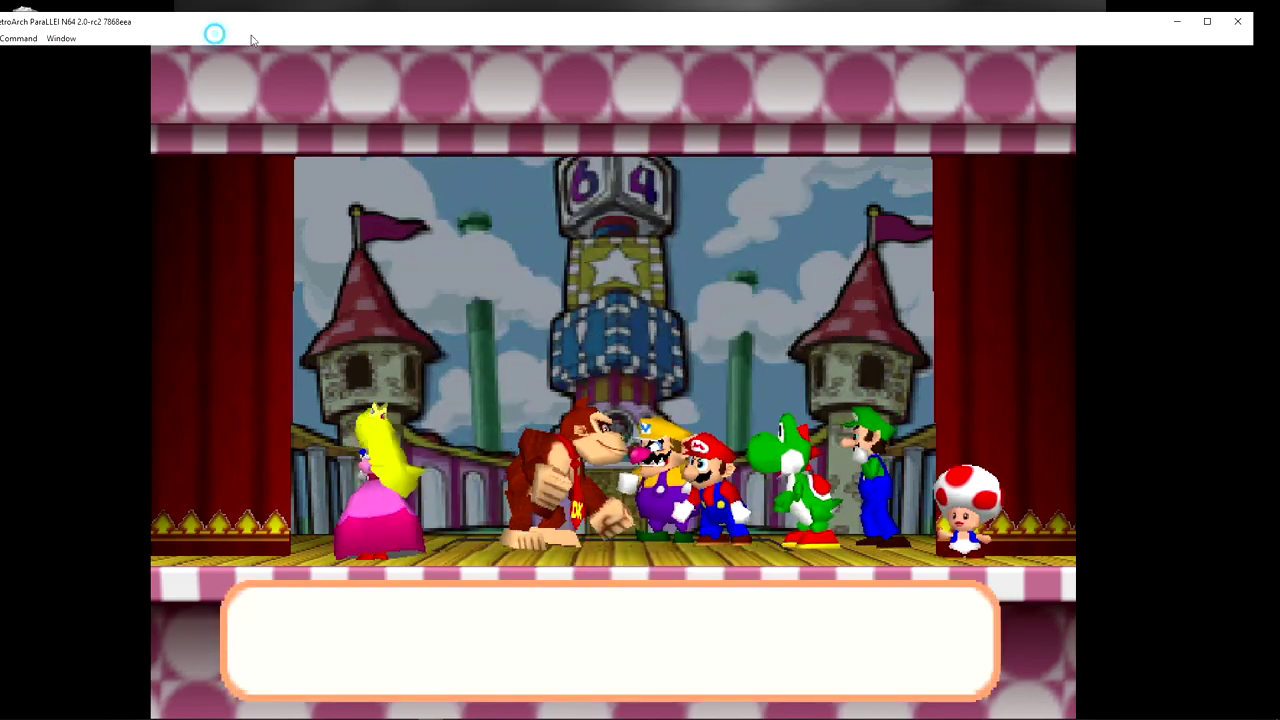
pyautogui.moveTo(274, 23); pyautogui.dragTo(298, 14)
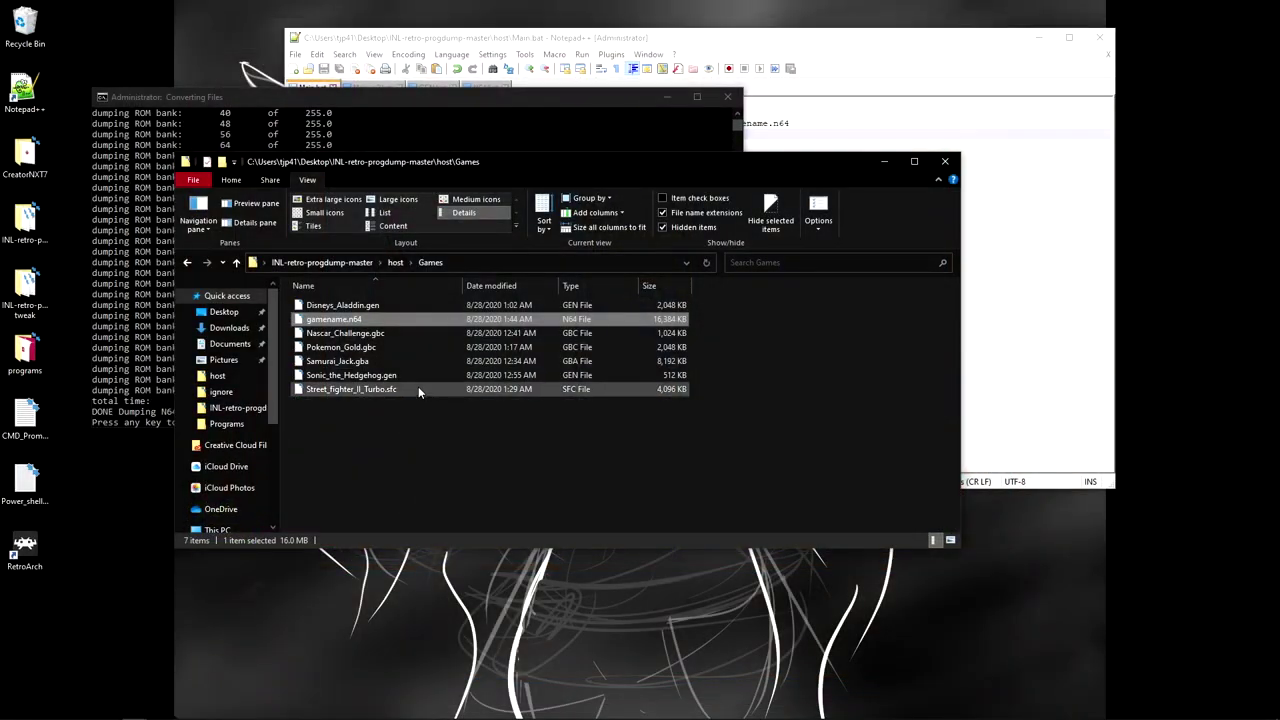
pyautogui.rightClick(330, 319)
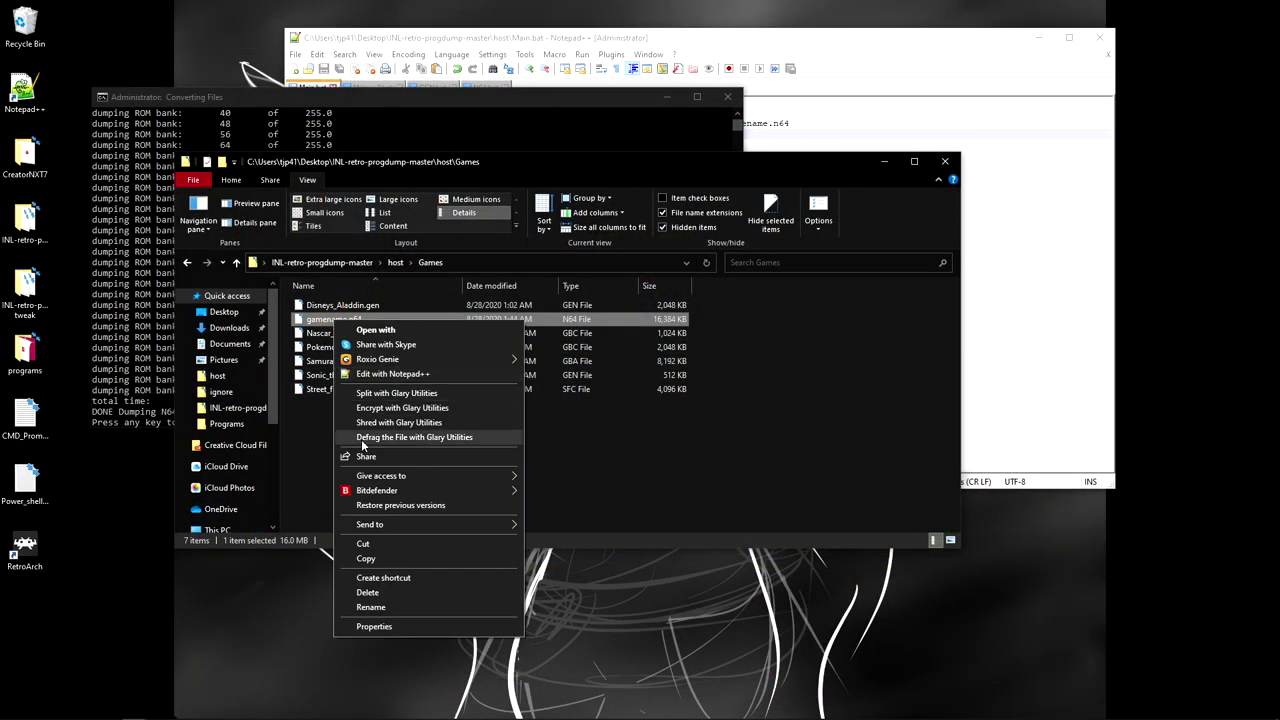
pyautogui.click(308, 450)
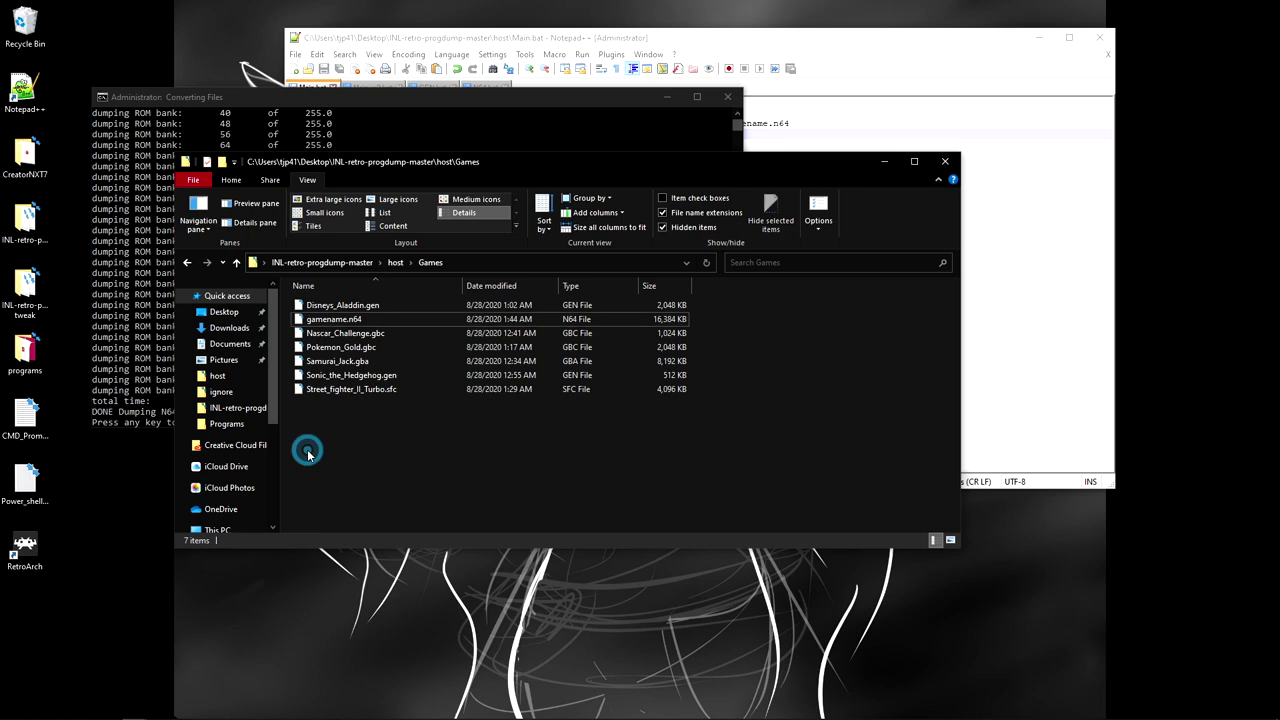
# Step: Launch HxD, and open gamename.n64 from the Games folder in it
pyautogui.rightClick(348, 321)
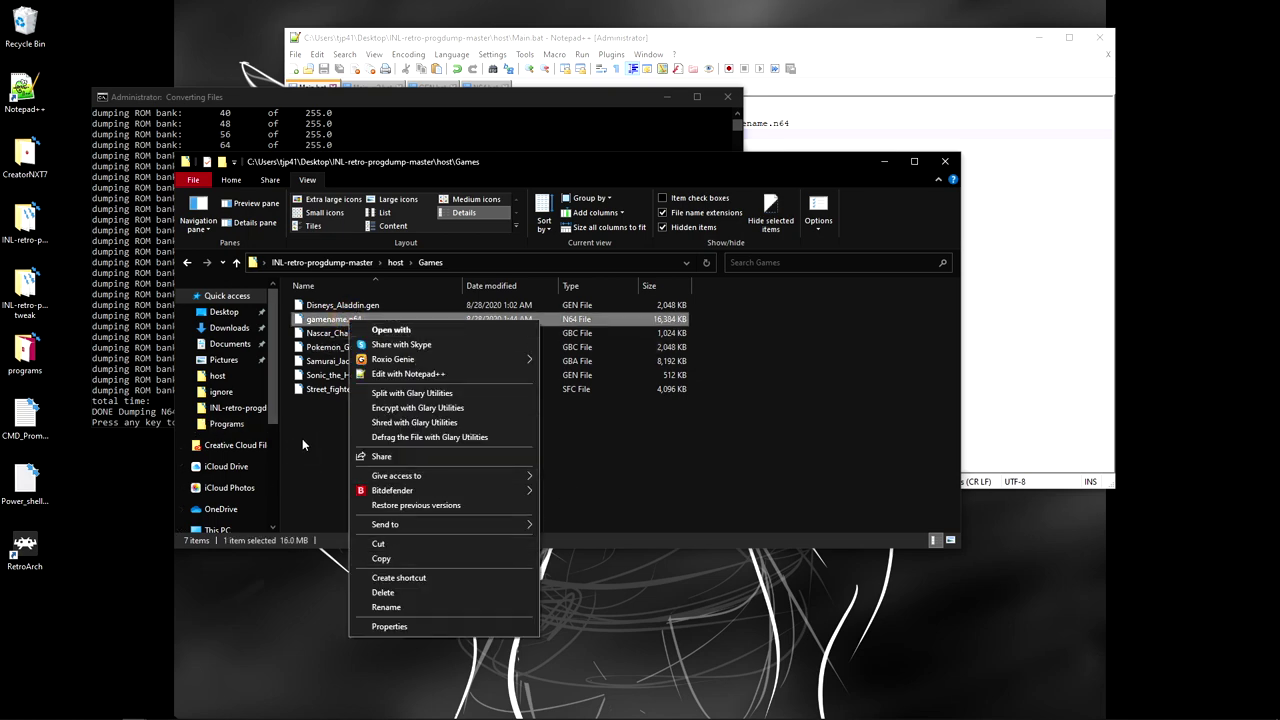
pyautogui.press('super')
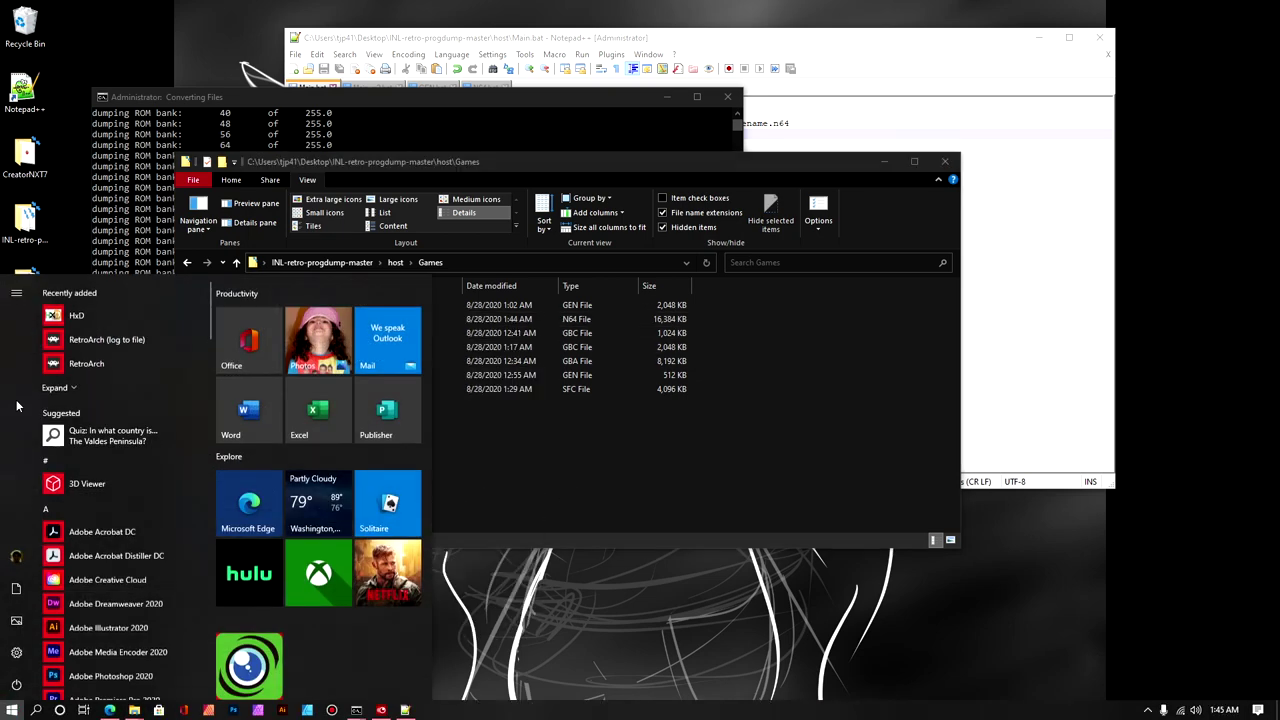
pyautogui.click(90, 314)
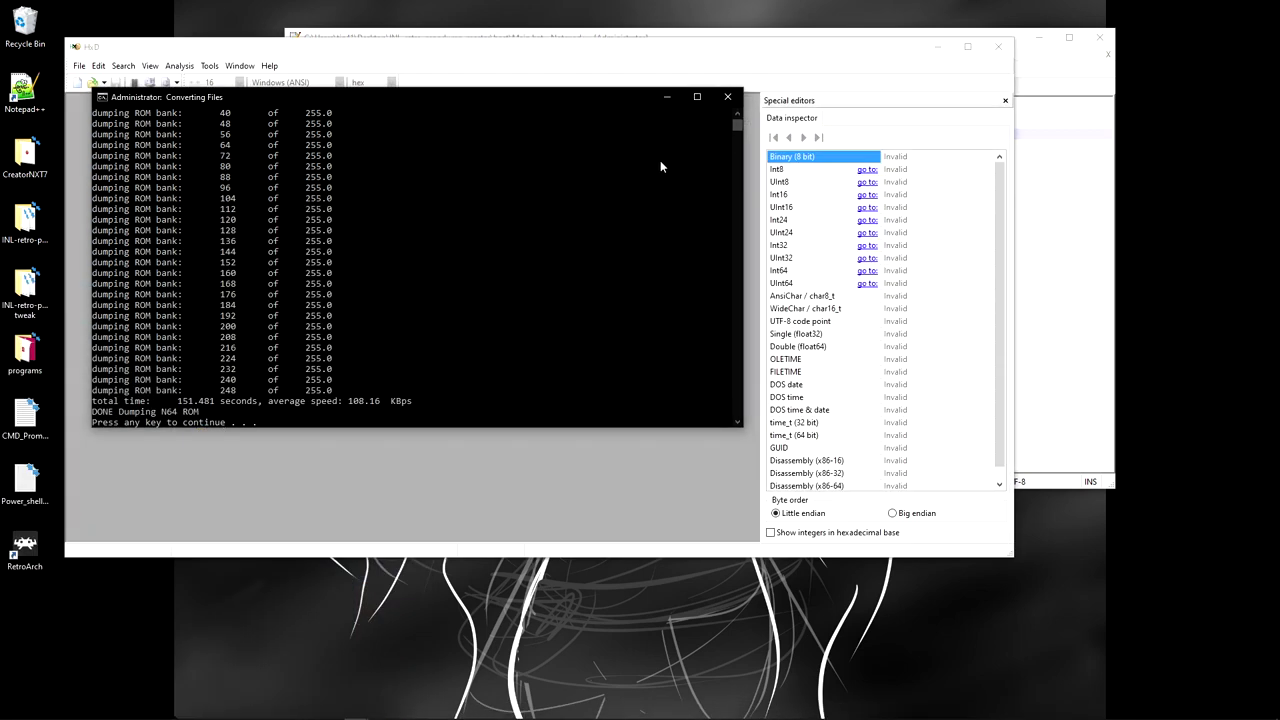
pyautogui.press('Return')
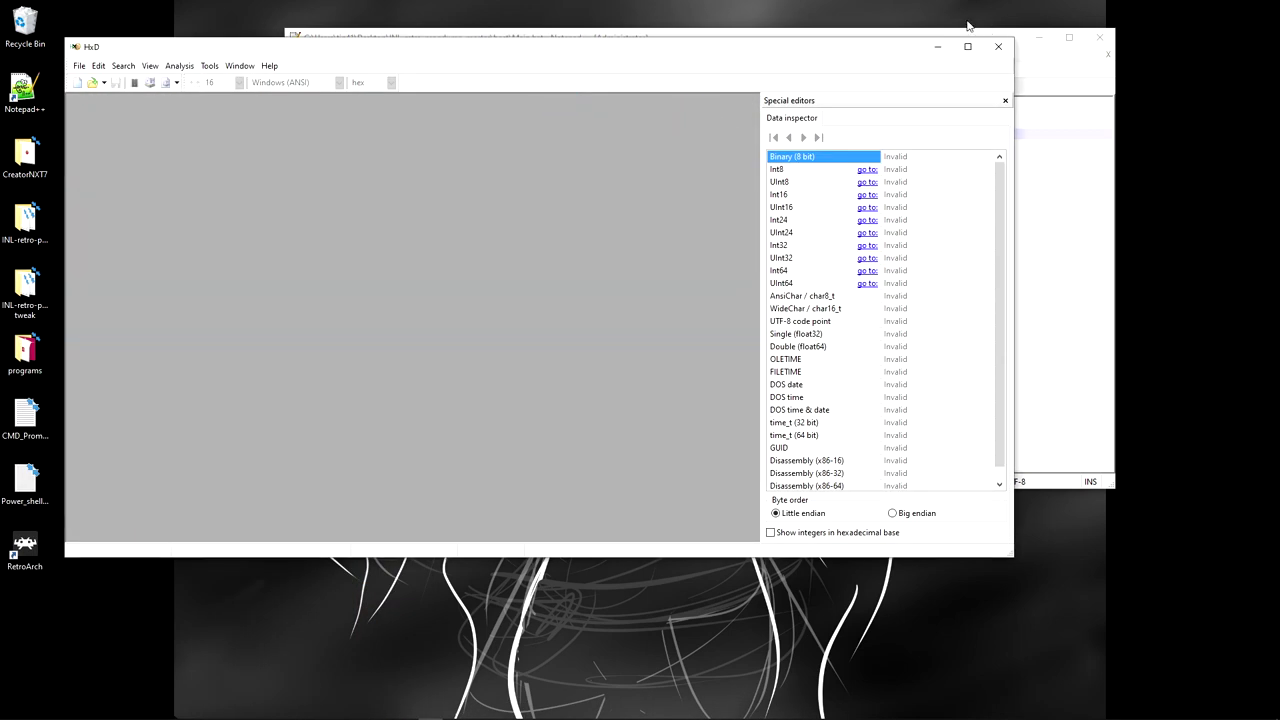
pyautogui.moveTo(827, 61); pyautogui.dragTo(843, 247)
pyautogui.click(797, 160)
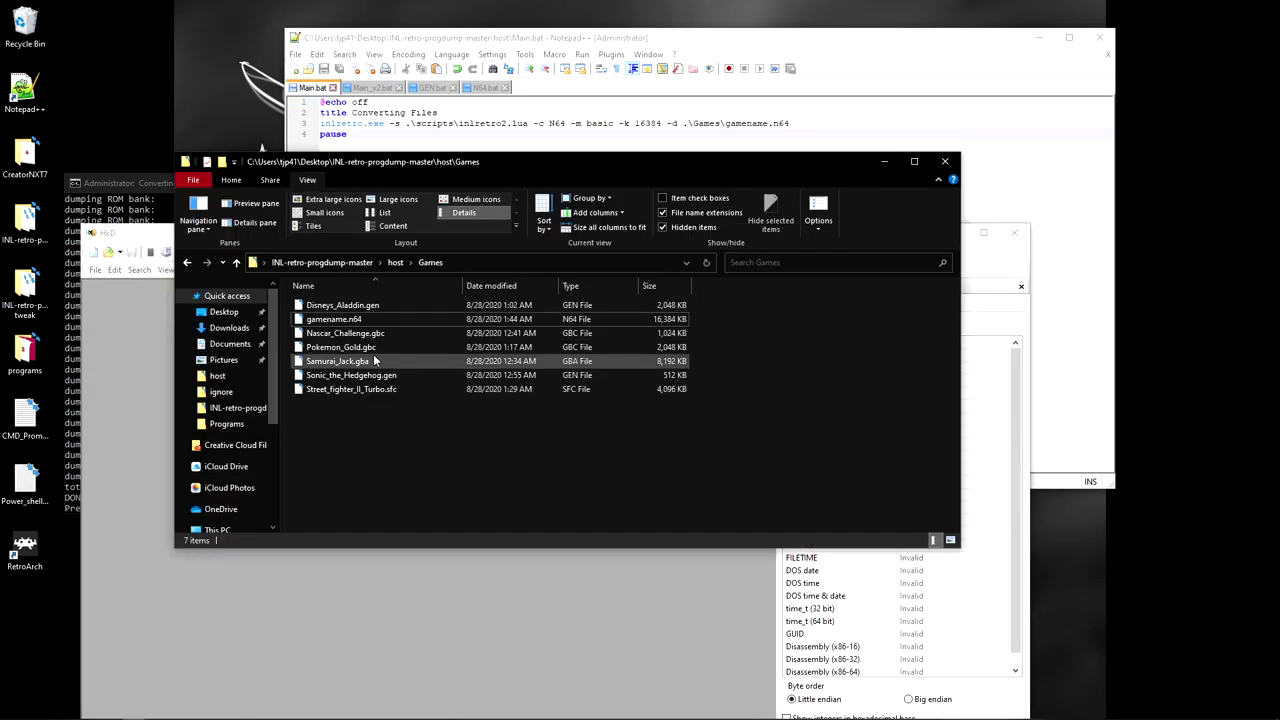
pyautogui.moveTo(333, 319); pyautogui.dragTo(305, 597)
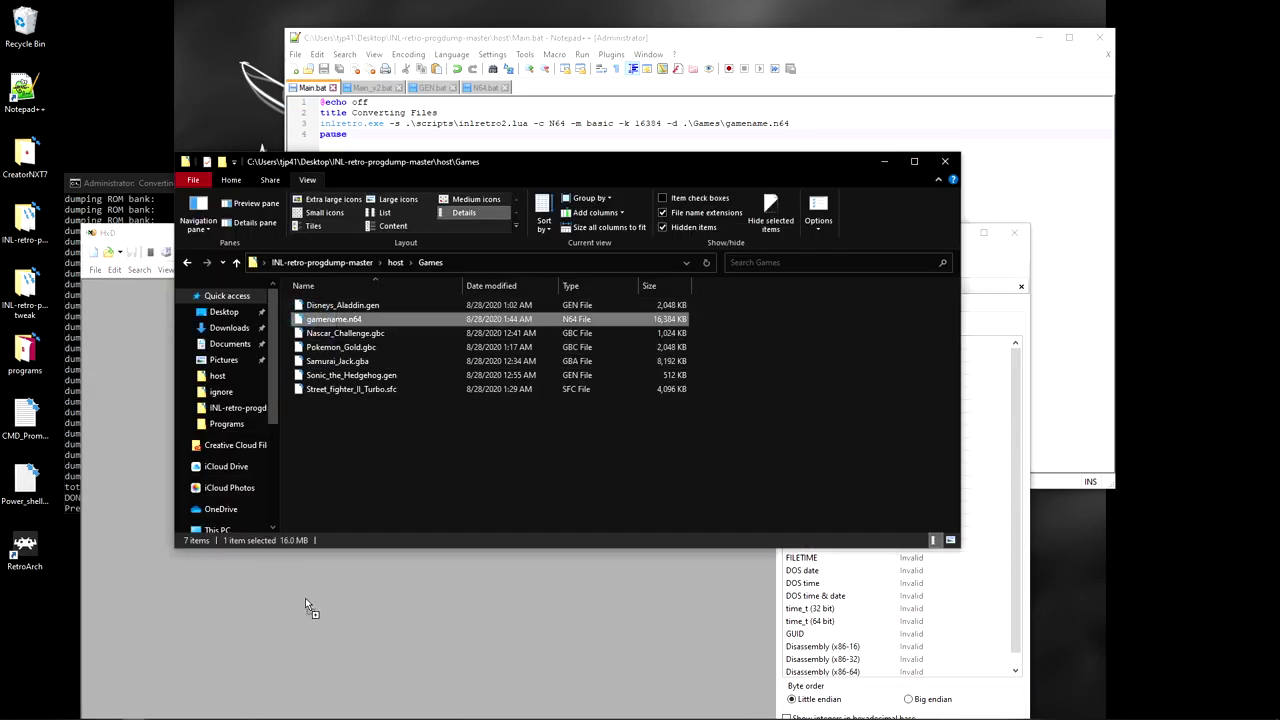
pyautogui.moveTo(629, 236); pyautogui.dragTo(639, 62)
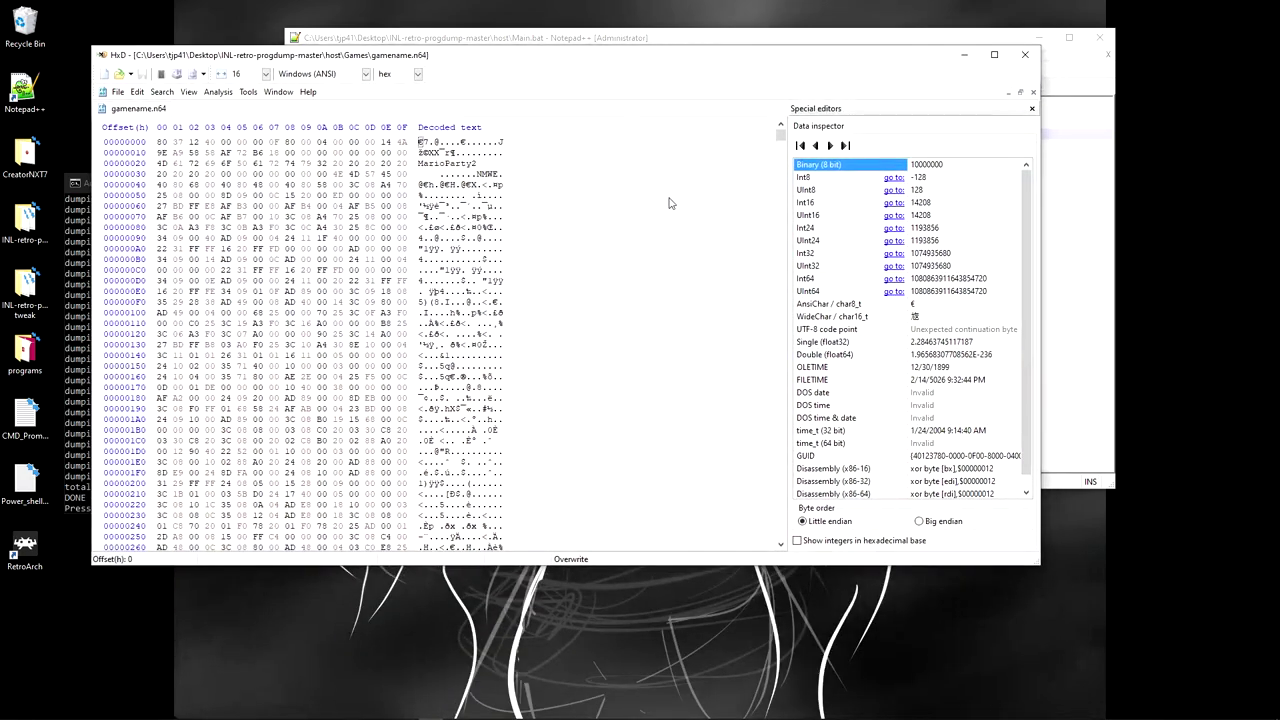
# Step: Examine the end of gamename.n64's hex data, select its last row at offset 00FFFFF0, and close HxD
pyautogui.moveTo(782, 138); pyautogui.dragTo(750, 548)
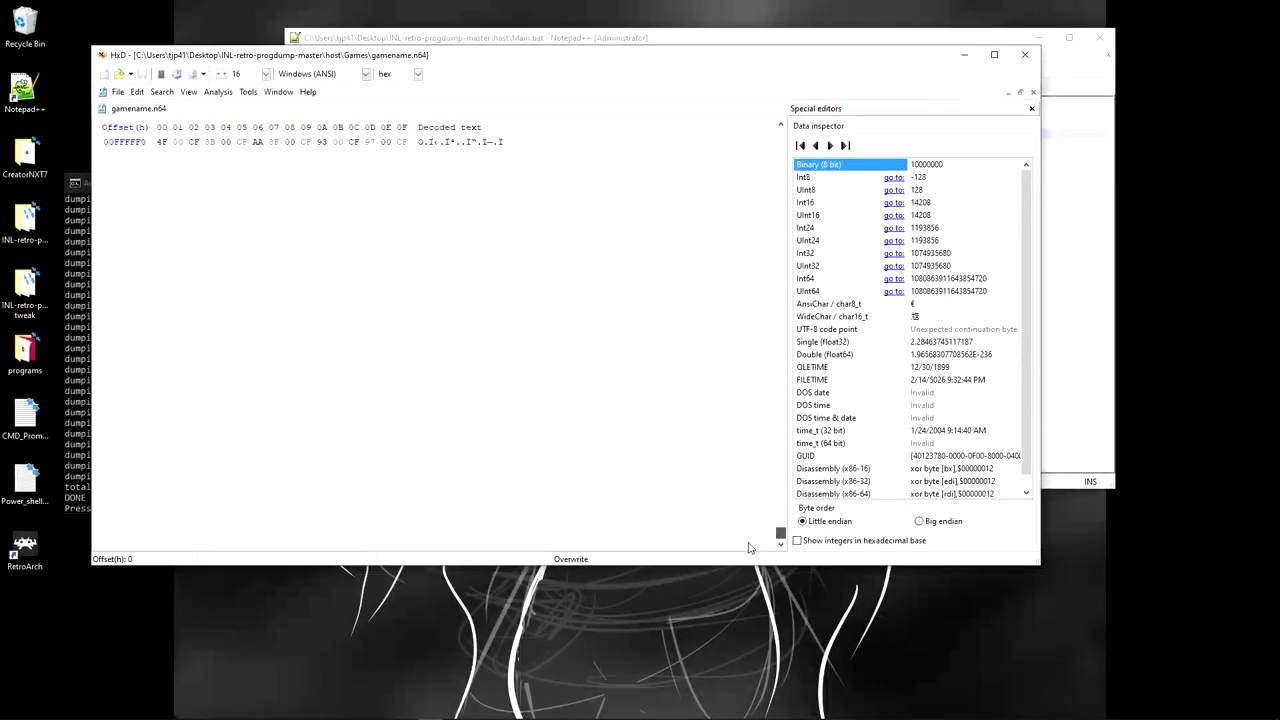
pyautogui.scroll(9, 347, 345)
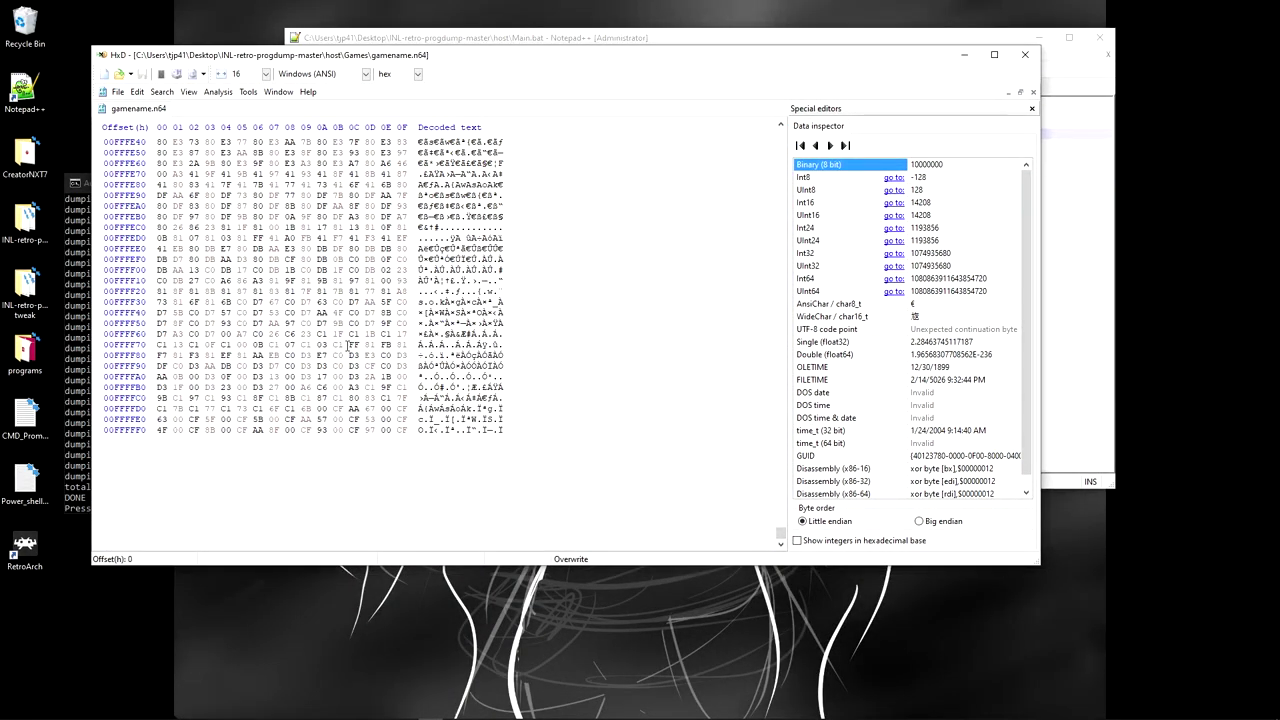
pyautogui.scroll(20, 447, 414)
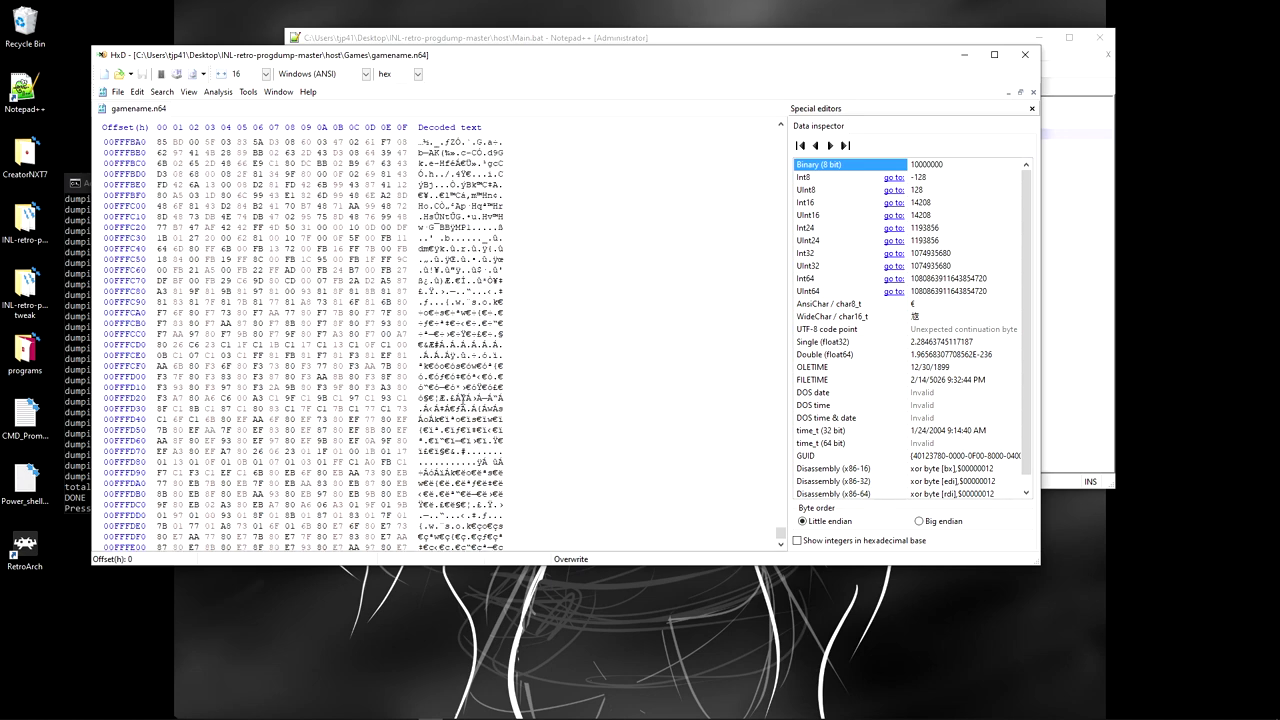
pyautogui.scroll(-20, 463, 398)
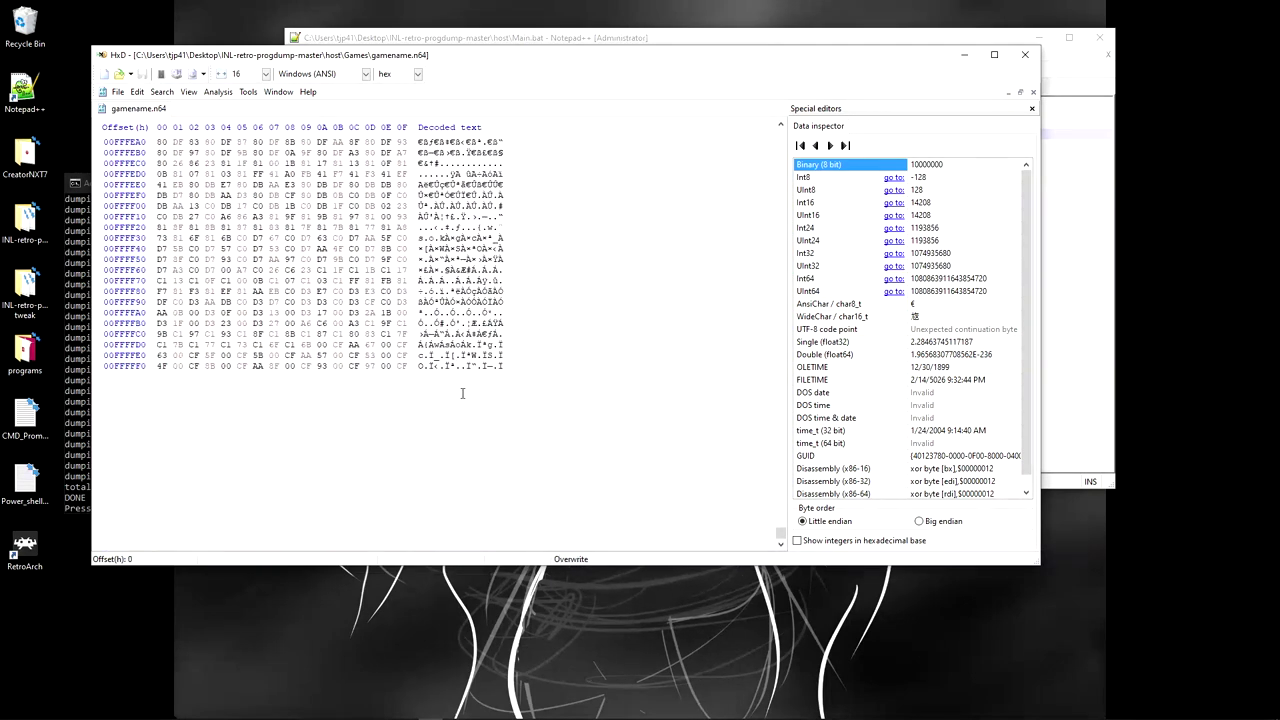
pyautogui.moveTo(478, 280); pyautogui.dragTo(375, 280)
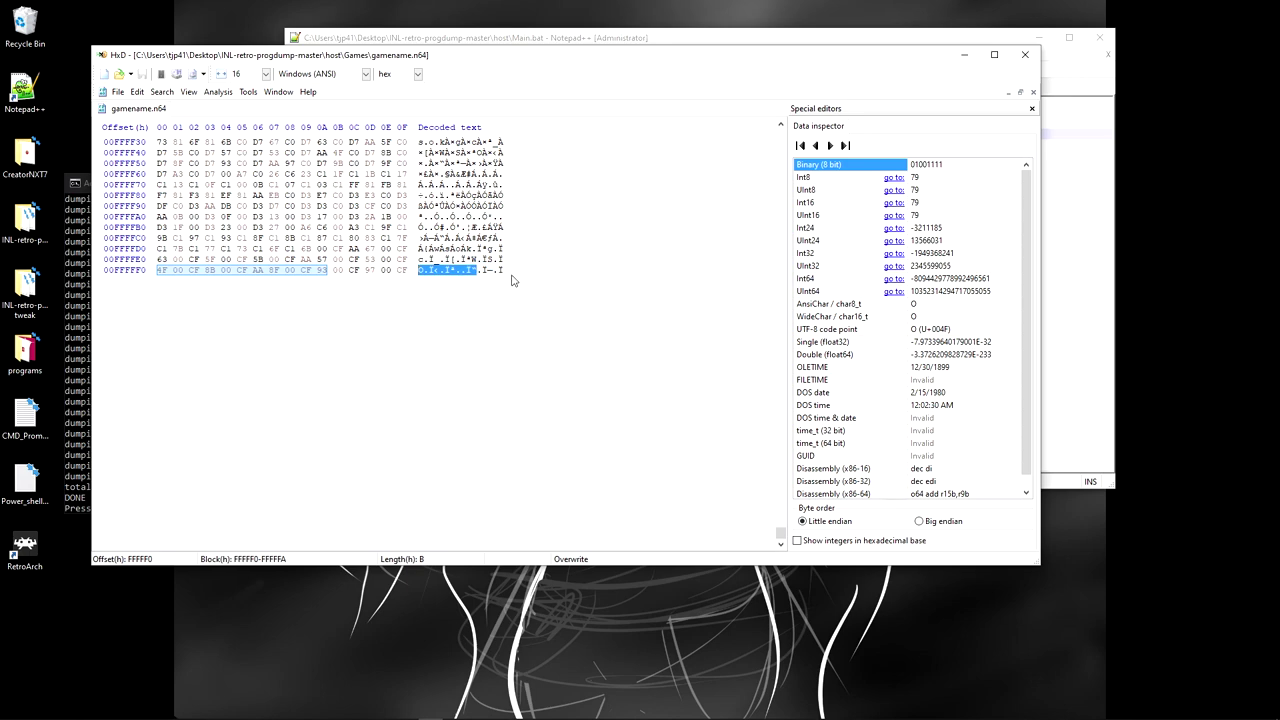
pyautogui.moveTo(511, 280); pyautogui.dragTo(160, 271)
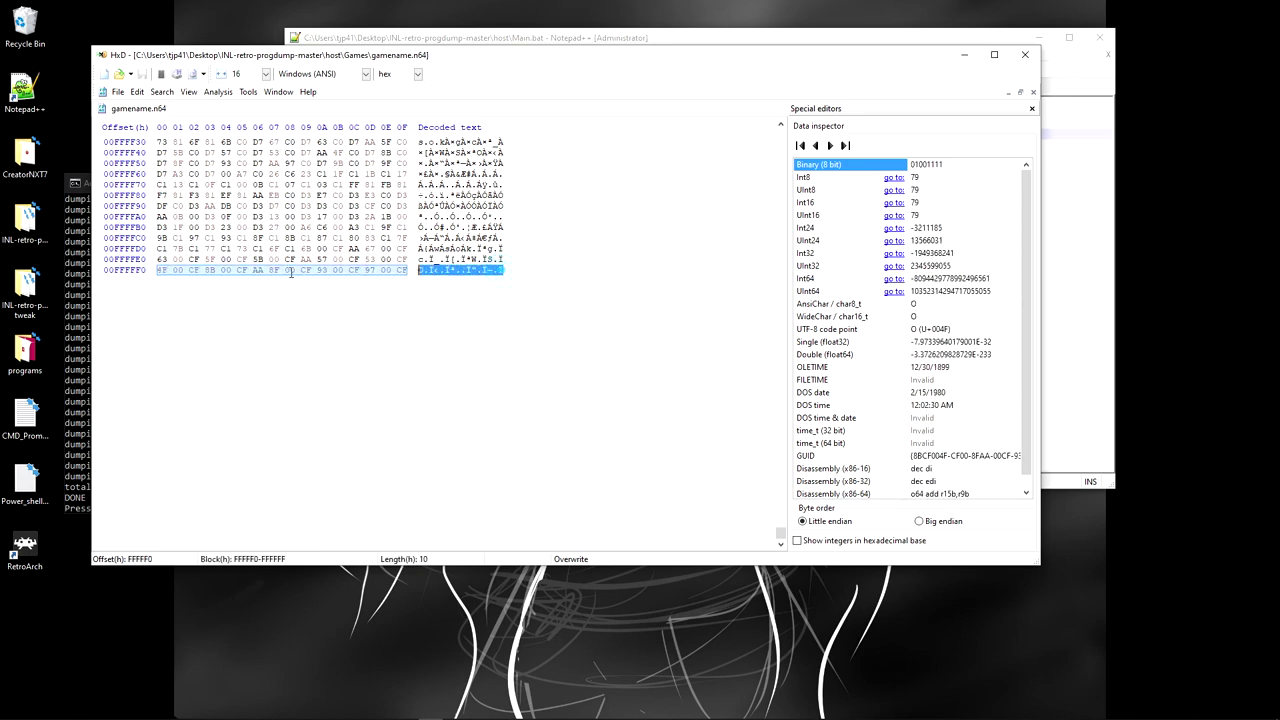
pyautogui.click(1027, 56)
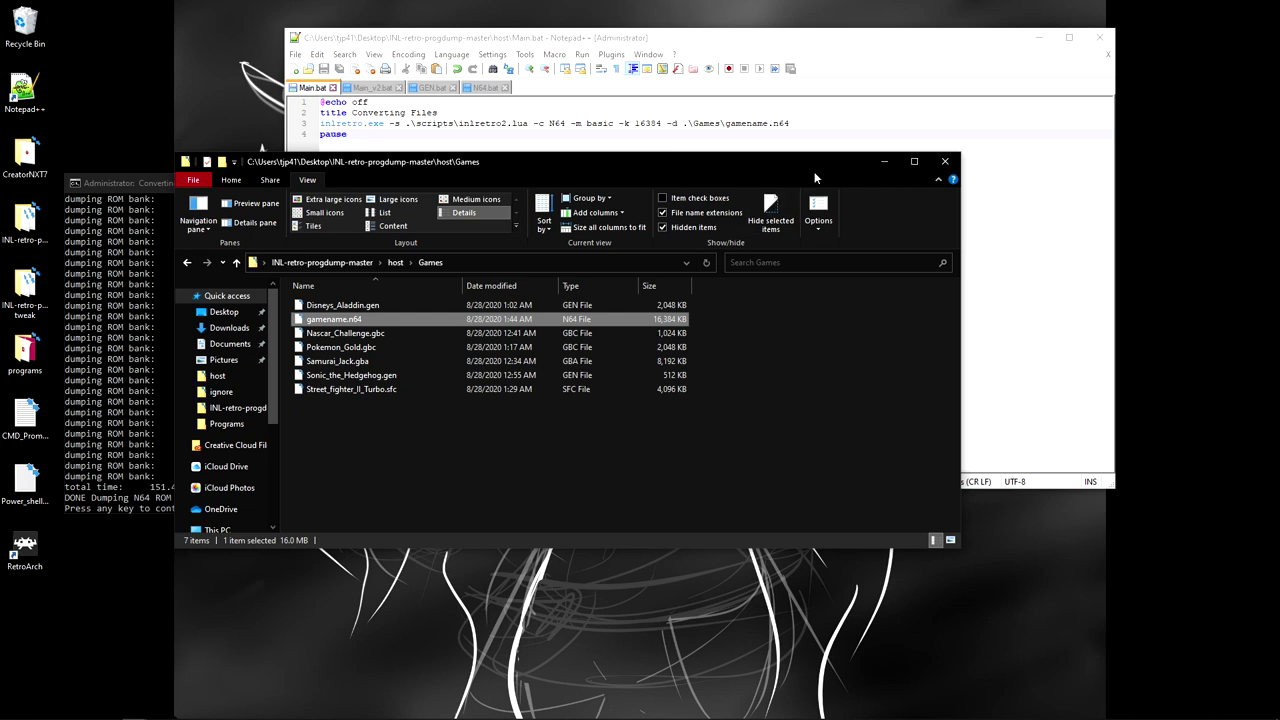
# Step: Switch to Notepad++ with Main.bat, and close the finished dump's console window
pyautogui.click(846, 44)
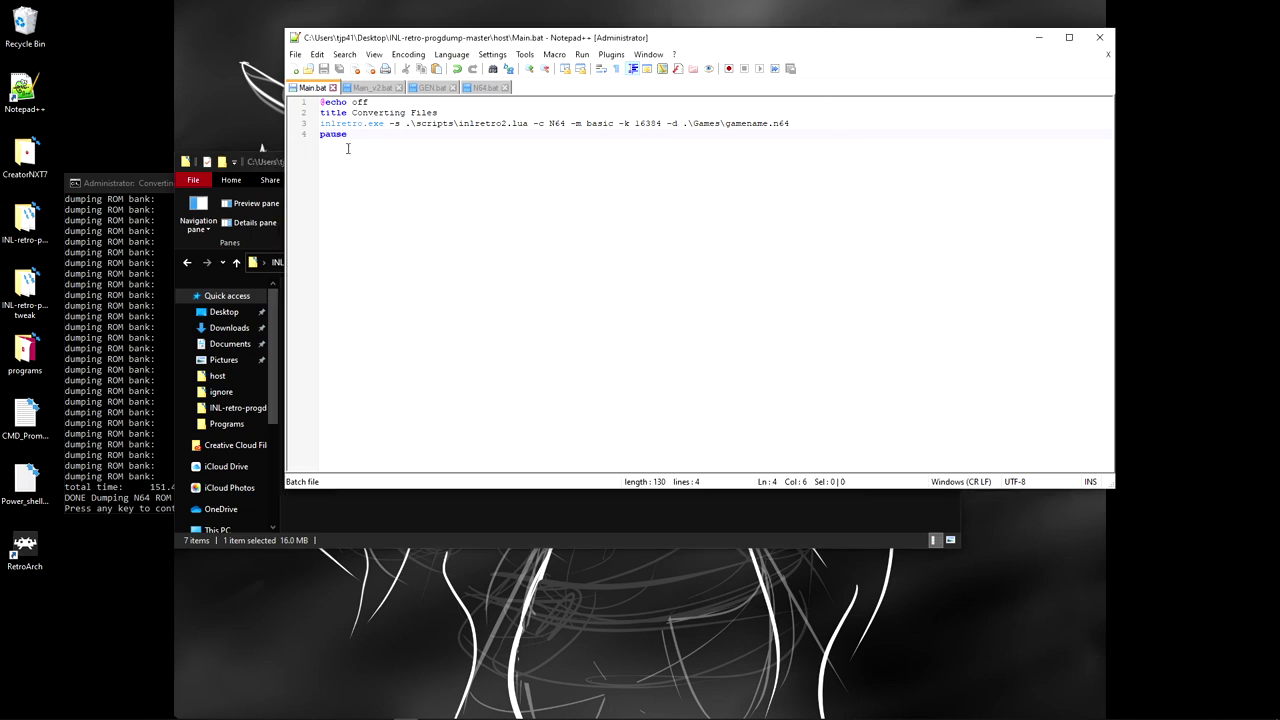
pyautogui.moveTo(155, 188); pyautogui.dragTo(230, 185)
pyautogui.click(703, 182)
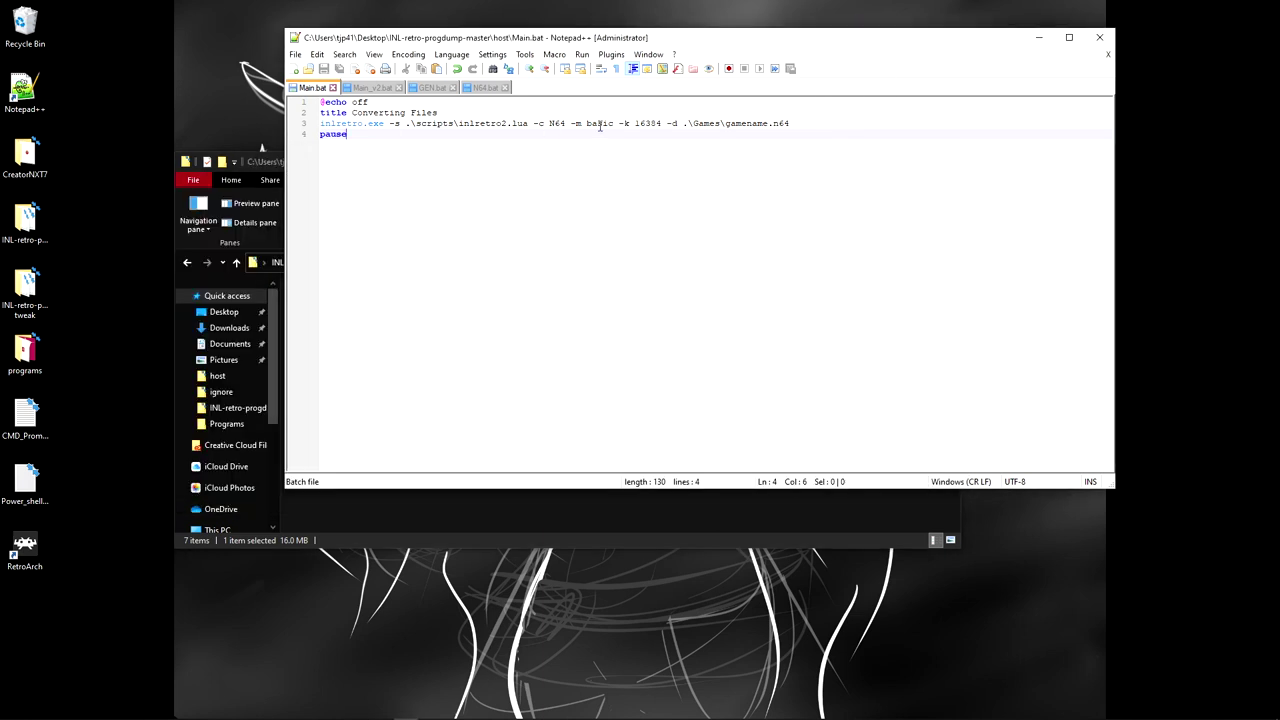
# Step: Copy the 32768 size from N64.bat's 32K dump command, put it in place of Main.bat's -k value, and save Main.bat
pyautogui.click(484, 87)
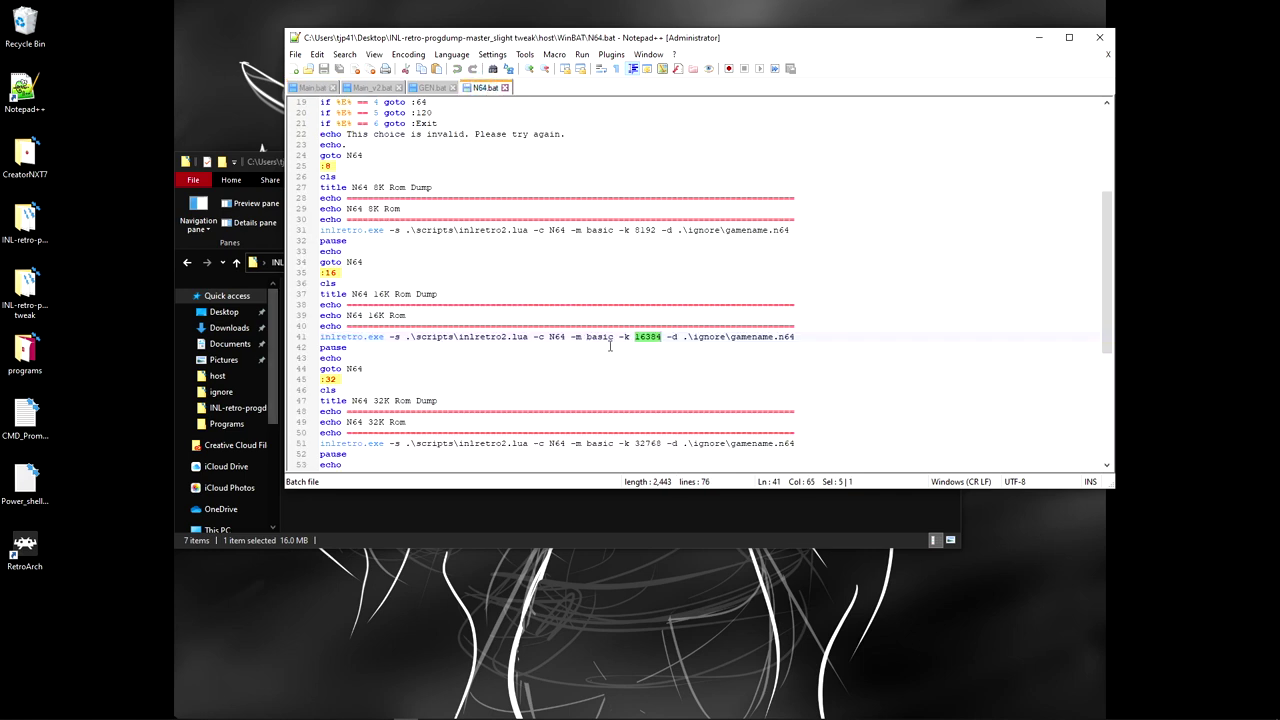
pyautogui.scroll(-4, 612, 347)
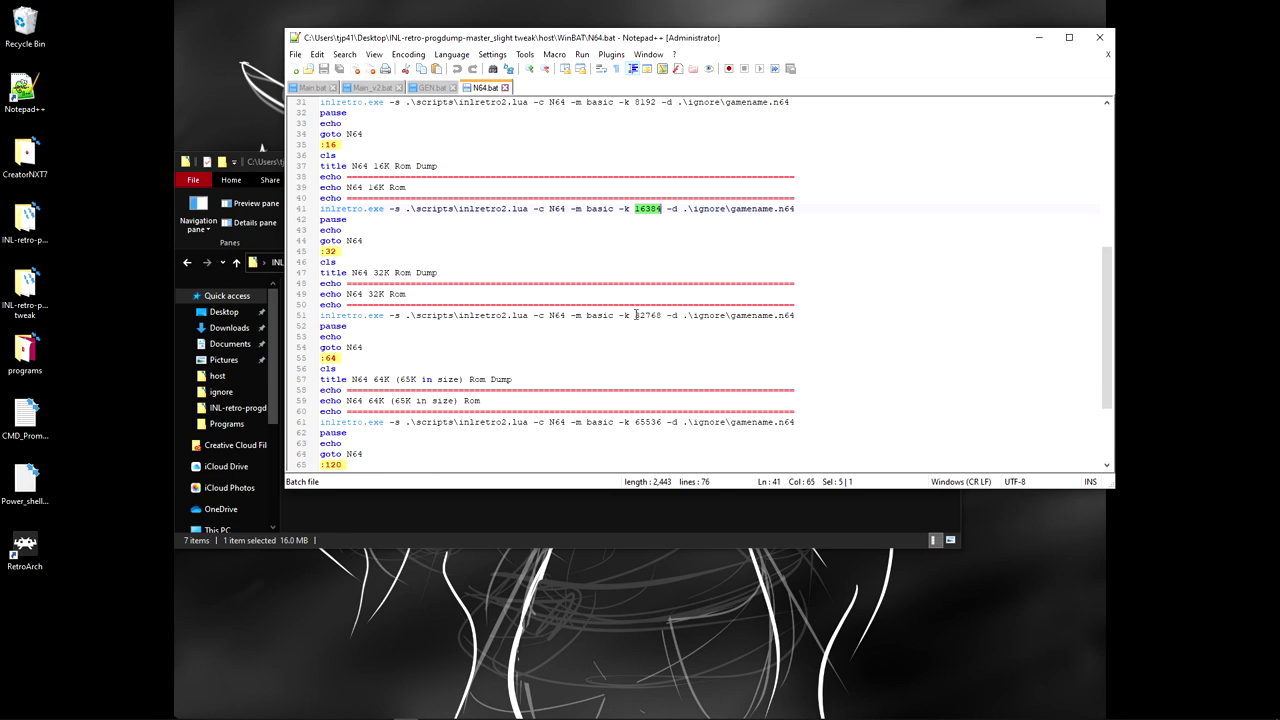
pyautogui.click(635, 315)
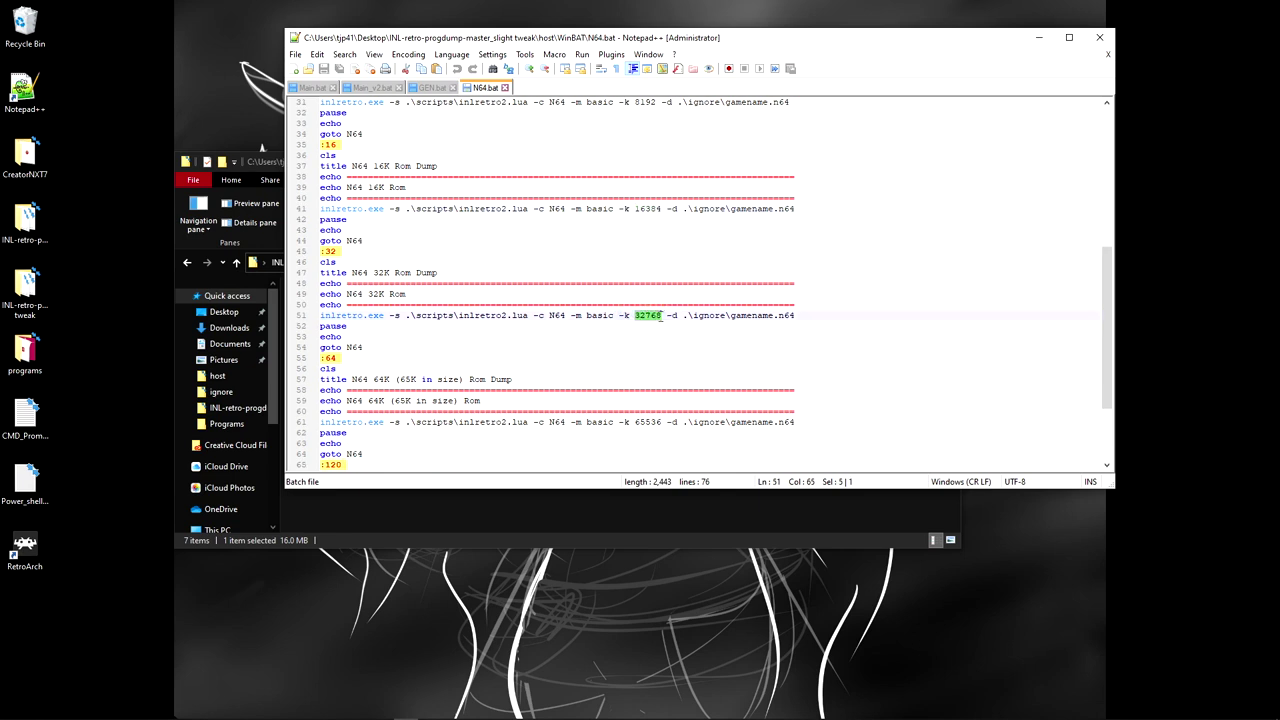
pyautogui.rightClick(640, 318)
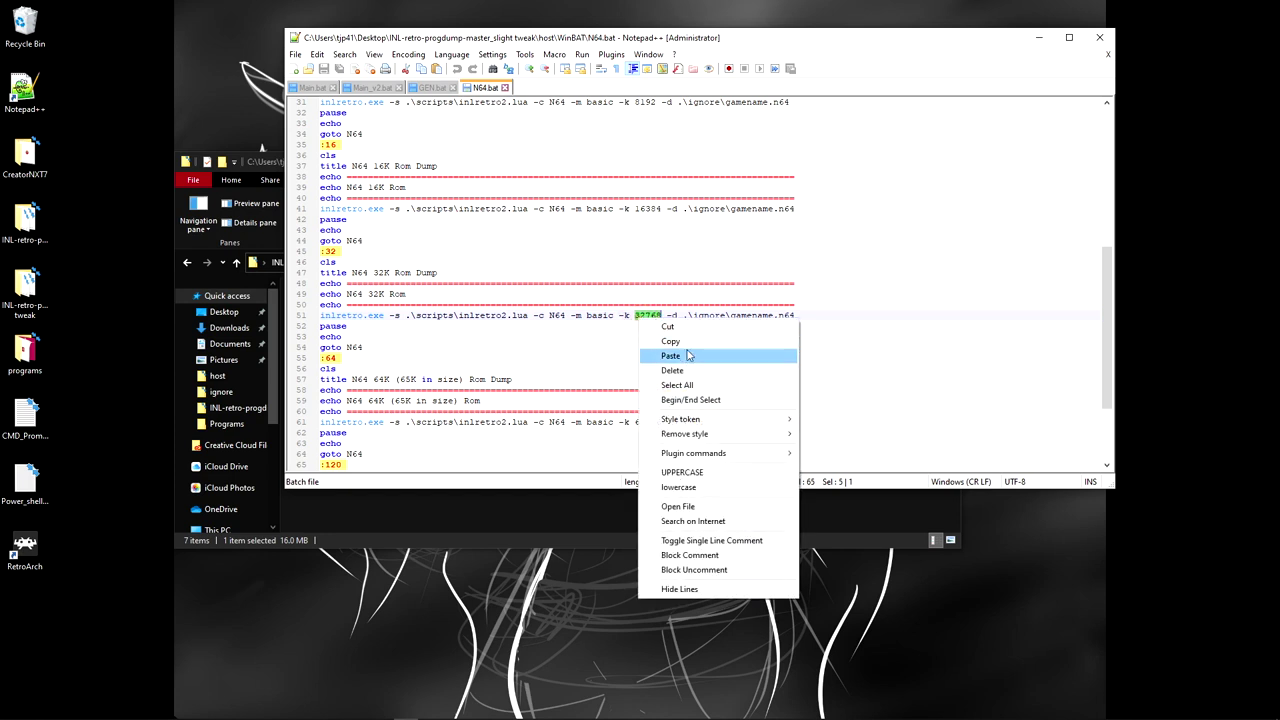
pyautogui.click(674, 334)
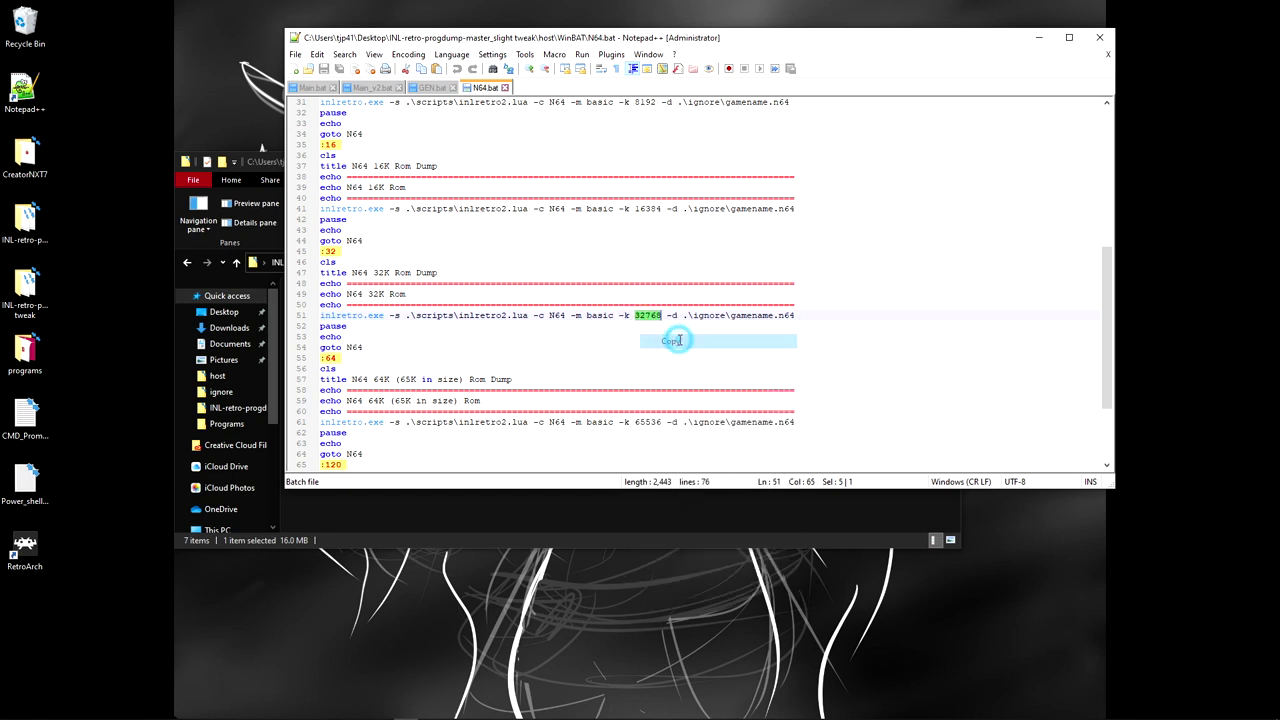
pyautogui.click(315, 88)
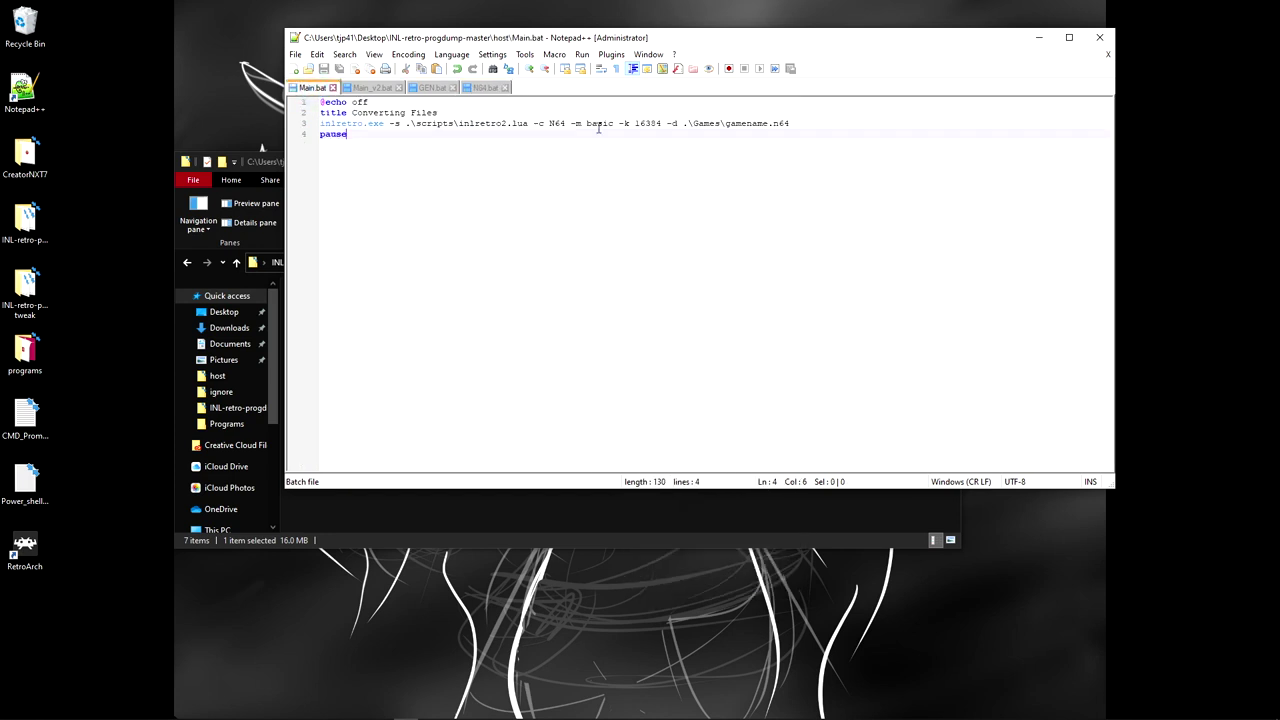
pyautogui.click(635, 123)
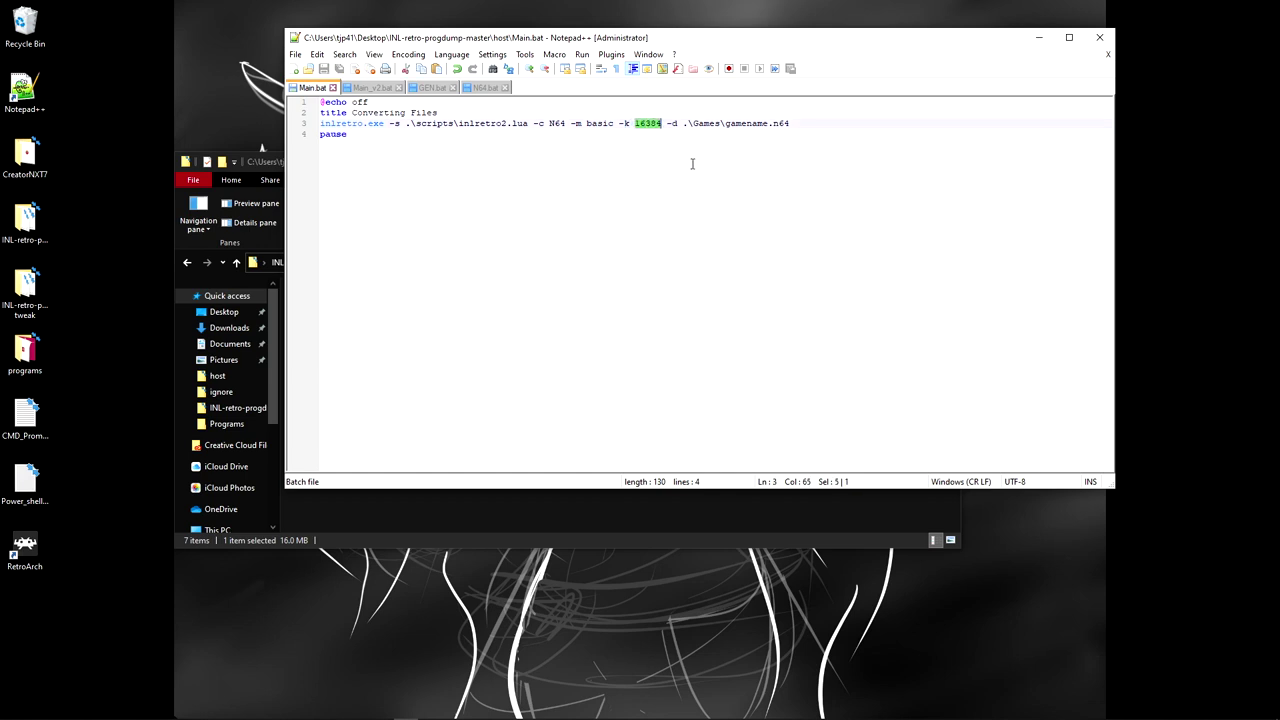
pyautogui.write('32768')
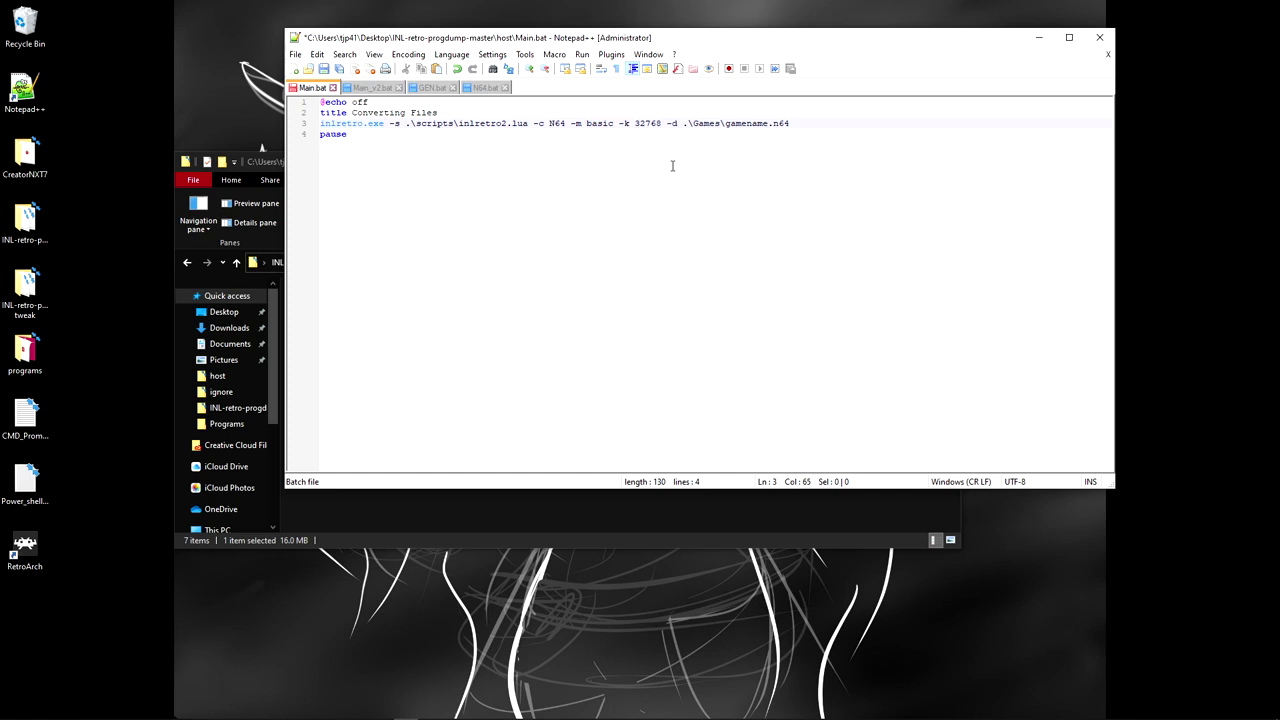
pyautogui.click(324, 69)
# Step: Switch to File Explorer, go back to the host folder, and run Main.bat to dump the N64 cartridge again
pyautogui.click(280, 162)
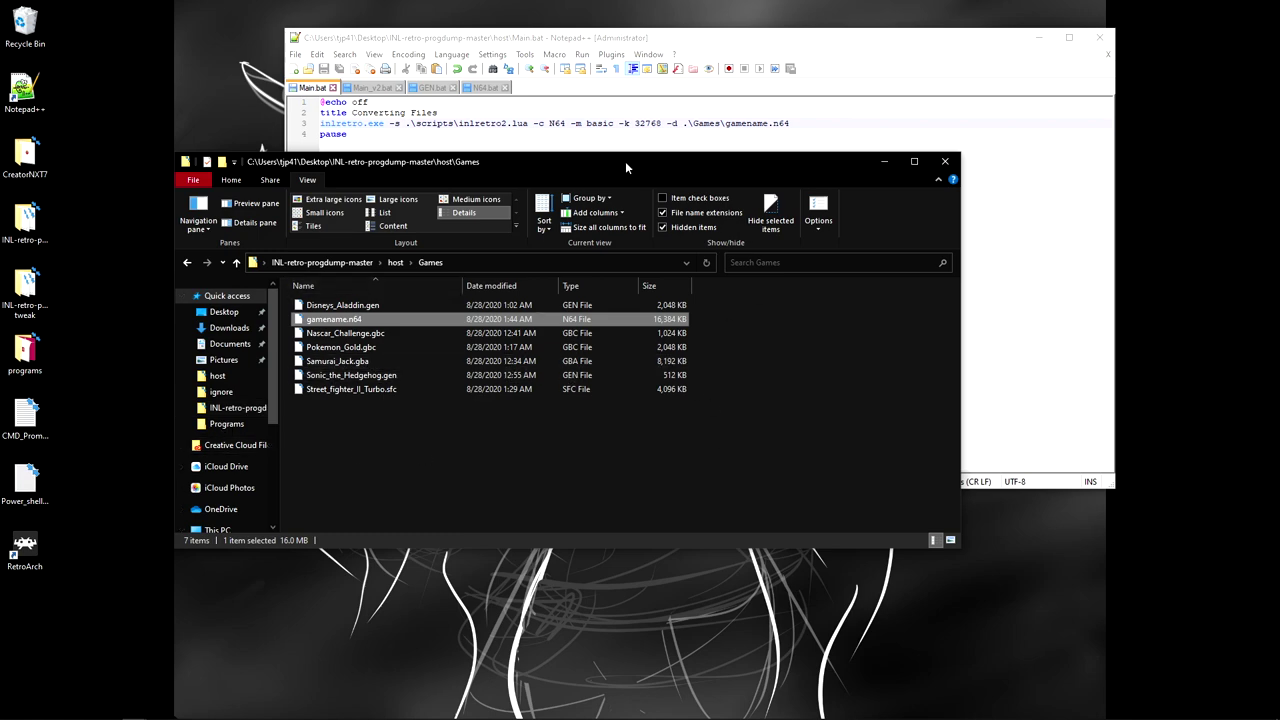
pyautogui.moveTo(625, 161); pyautogui.dragTo(607, 239)
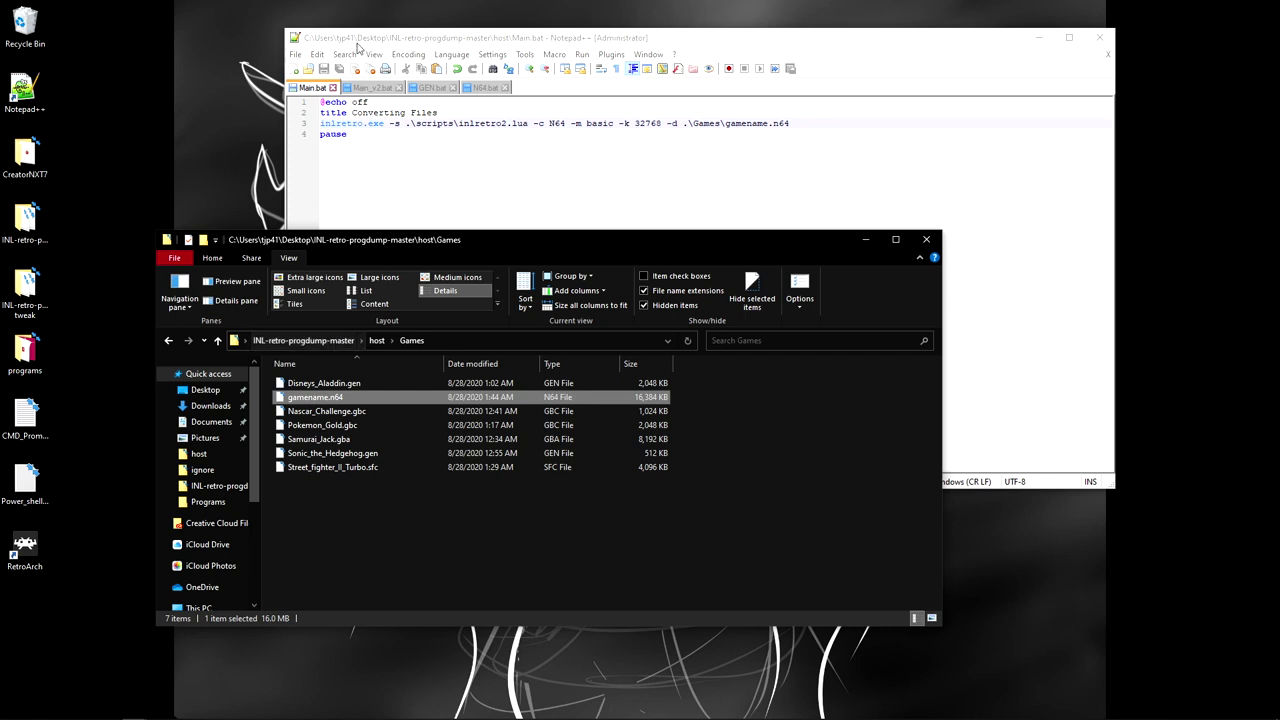
pyautogui.click(168, 340)
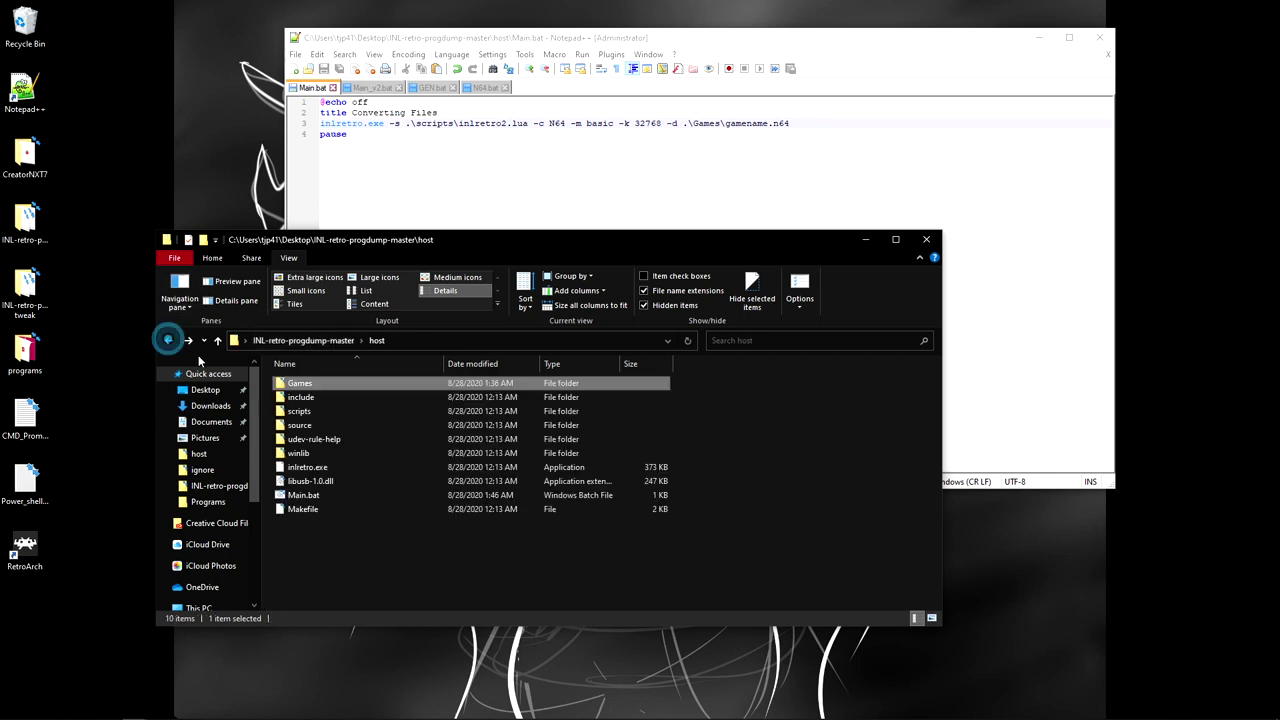
pyautogui.doubleClick(300, 495)
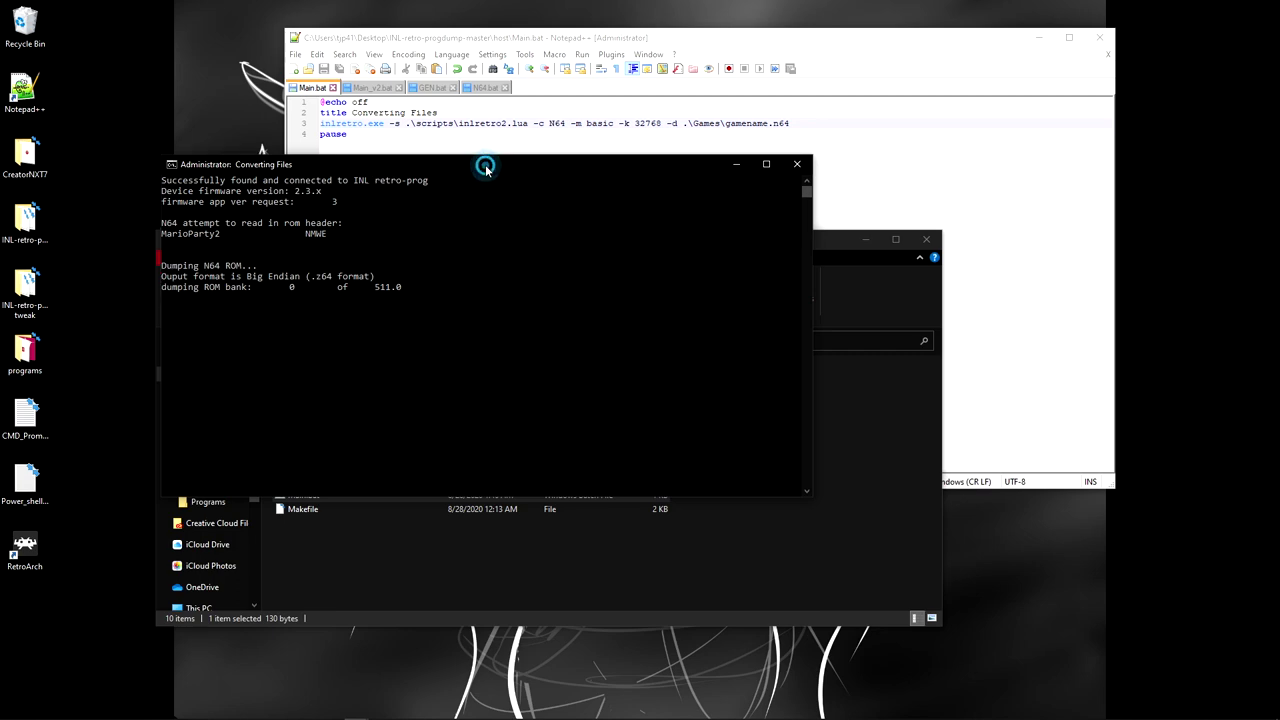
pyautogui.moveTo(486, 165); pyautogui.dragTo(391, 120)
pyautogui.click(928, 555)
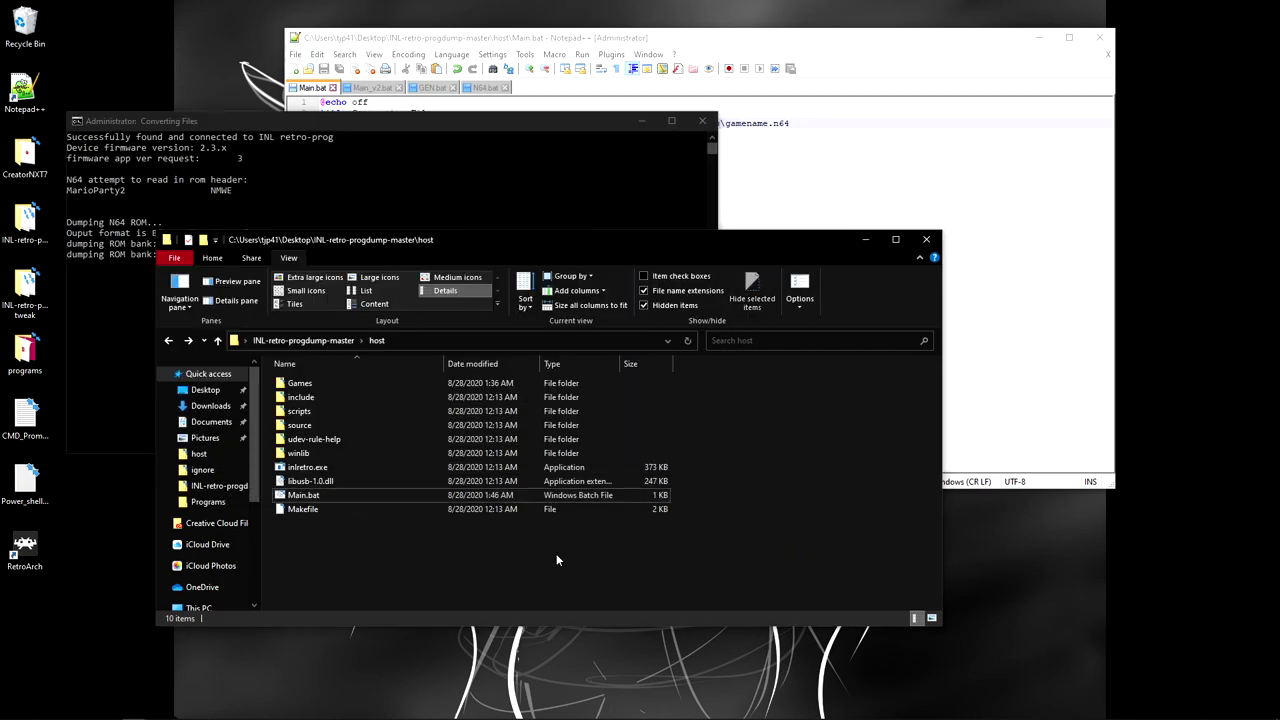
pyautogui.moveTo(708, 237); pyautogui.dragTo(743, 265)
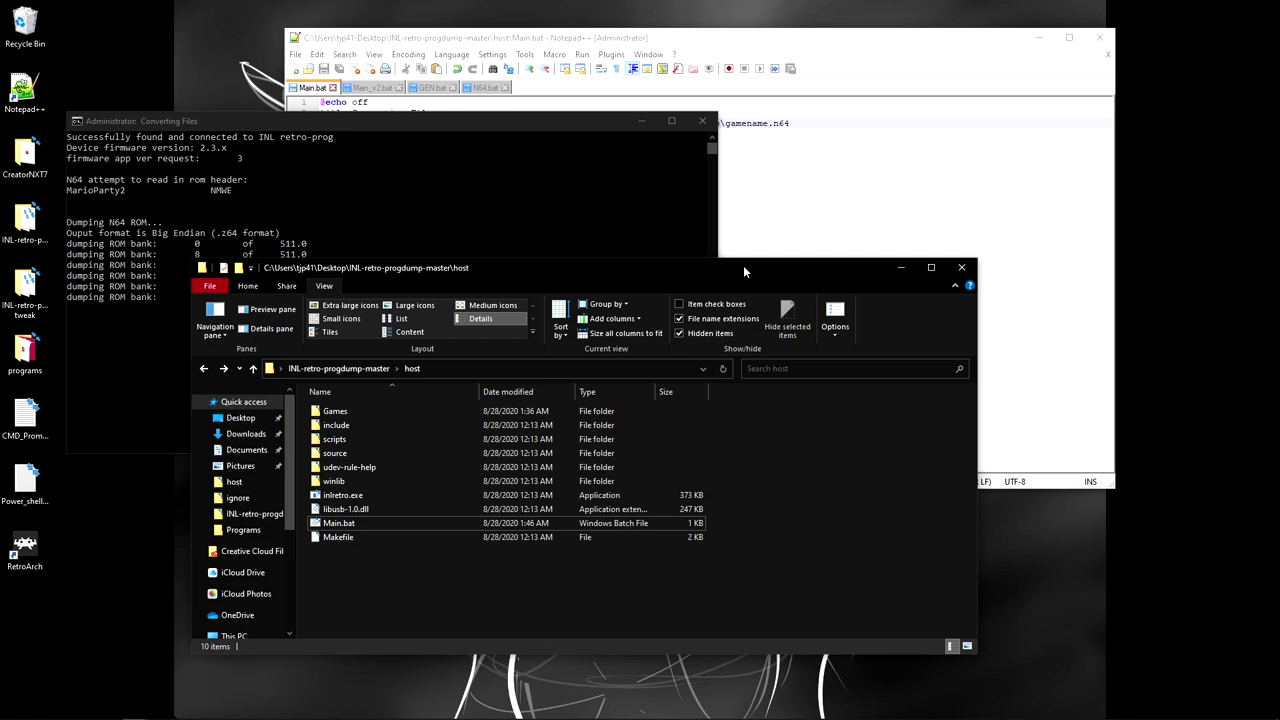
# Step: Review the N64 dump's console output from the ROM header to the final total time
pyautogui.click(414, 130)
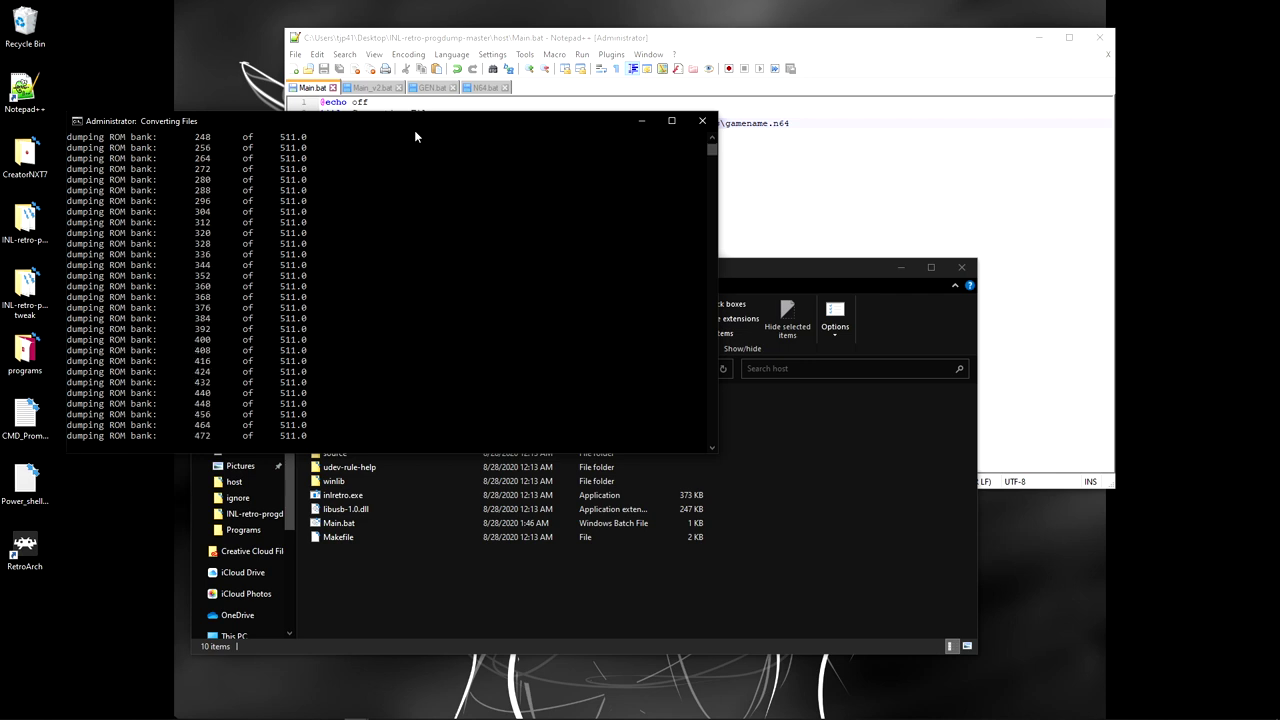
pyautogui.scroll(13, 318, 397)
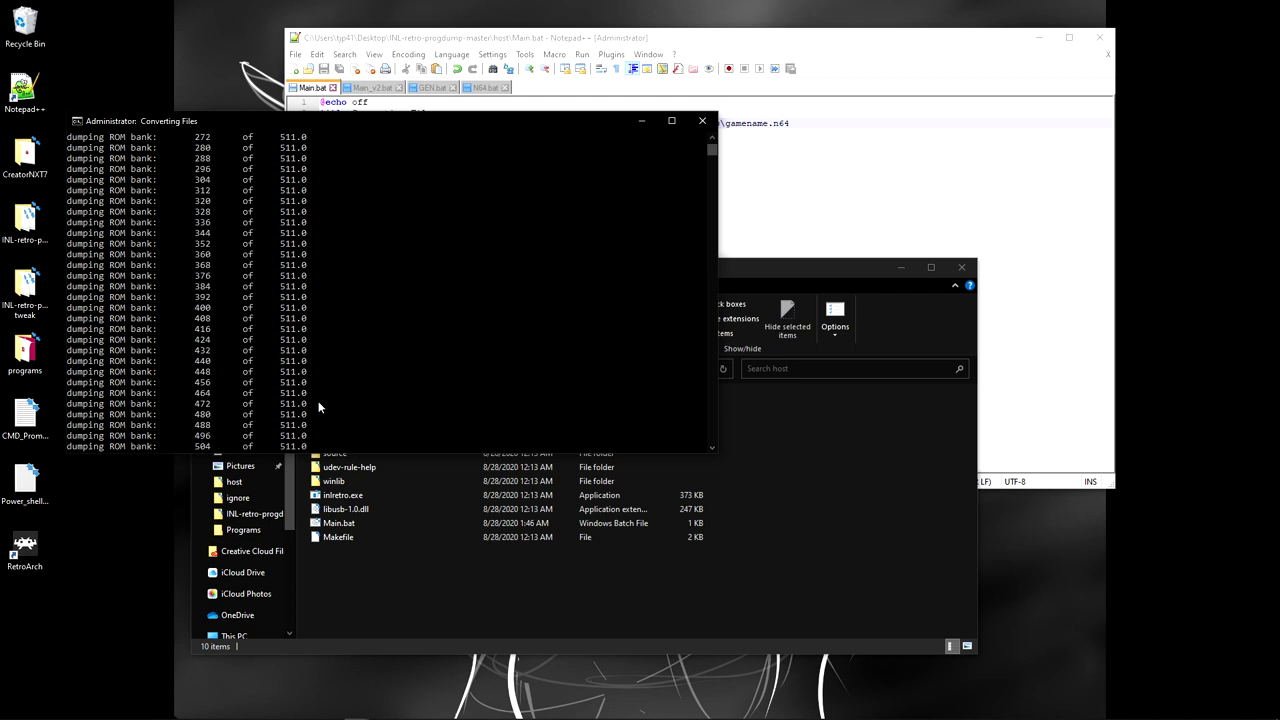
pyautogui.scroll(3, 316, 397)
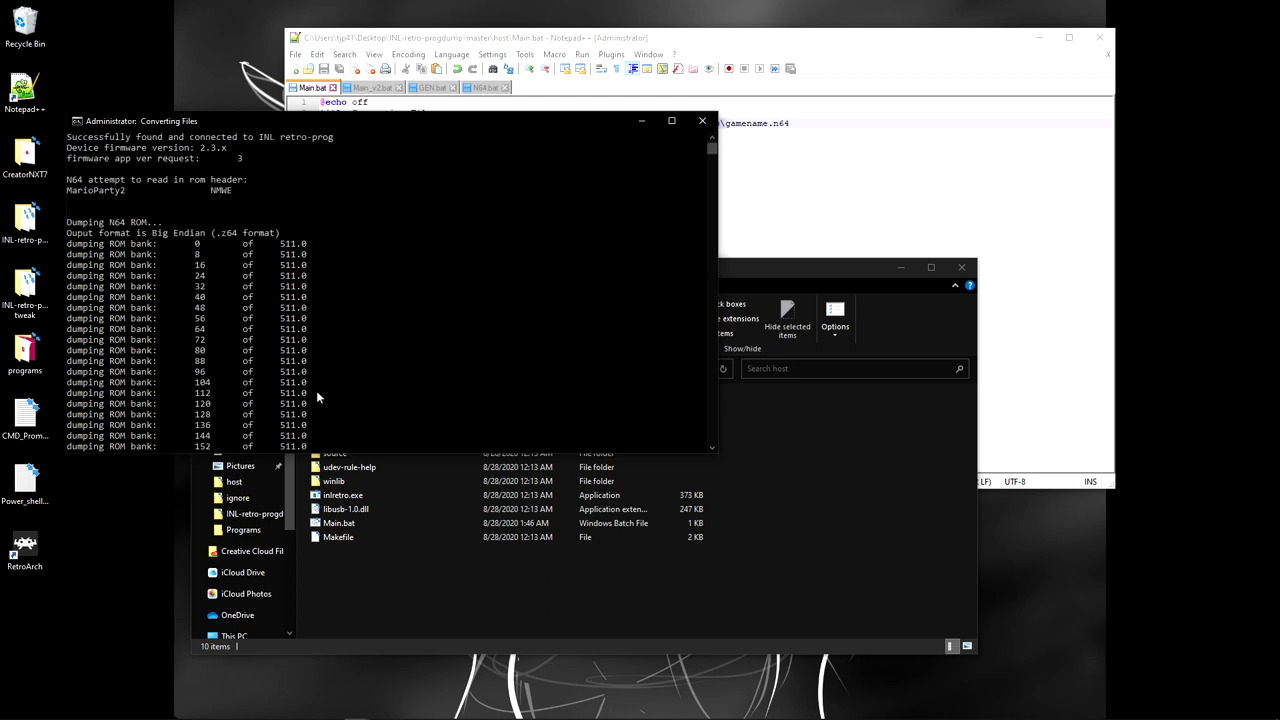
pyautogui.scroll(-8, 316, 390)
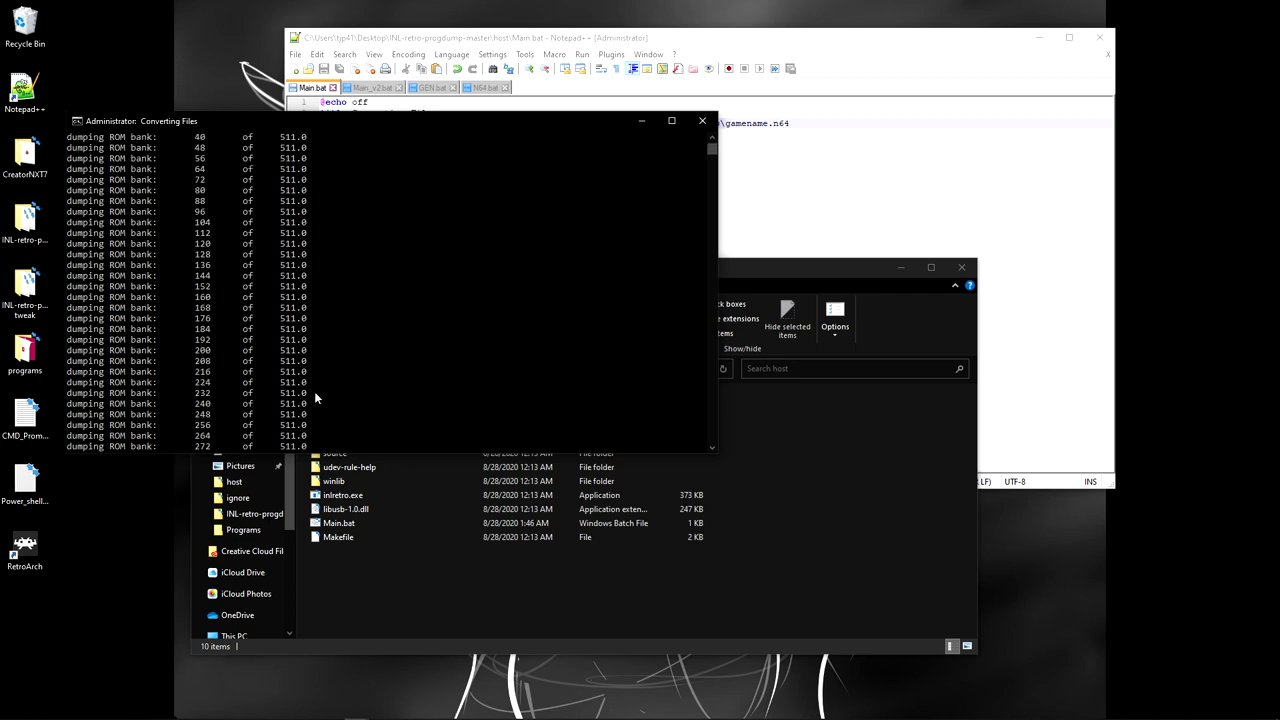
pyautogui.scroll(-10, 314, 392)
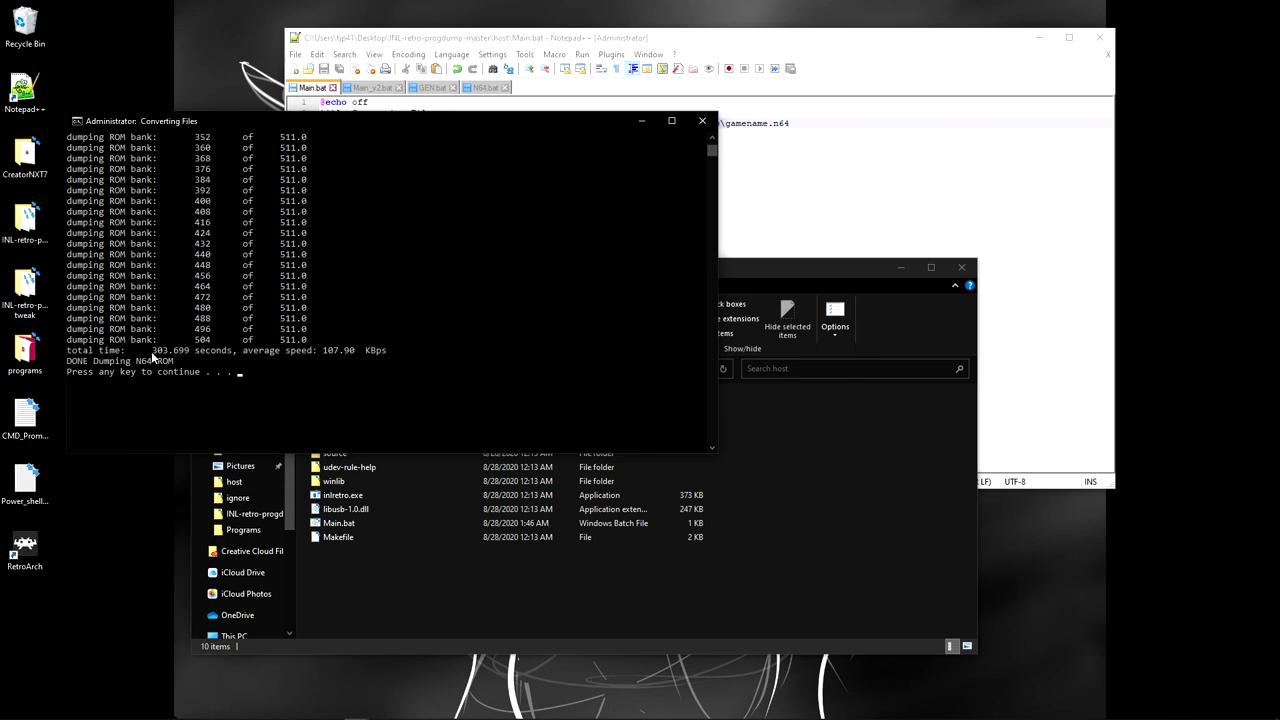
# Step: Highlight the dump's total time in the console output, and close the finished dump's console window
pyautogui.moveTo(151, 351); pyautogui.dragTo(213, 358)
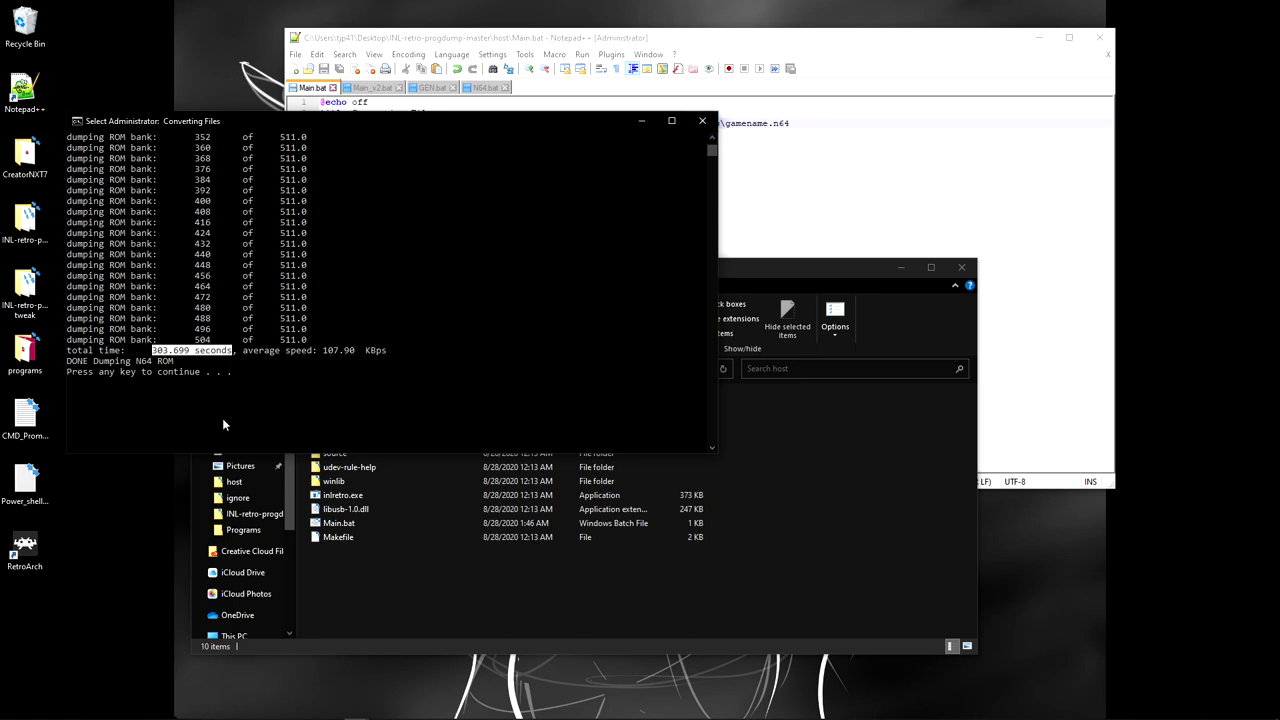
pyautogui.click(240, 392)
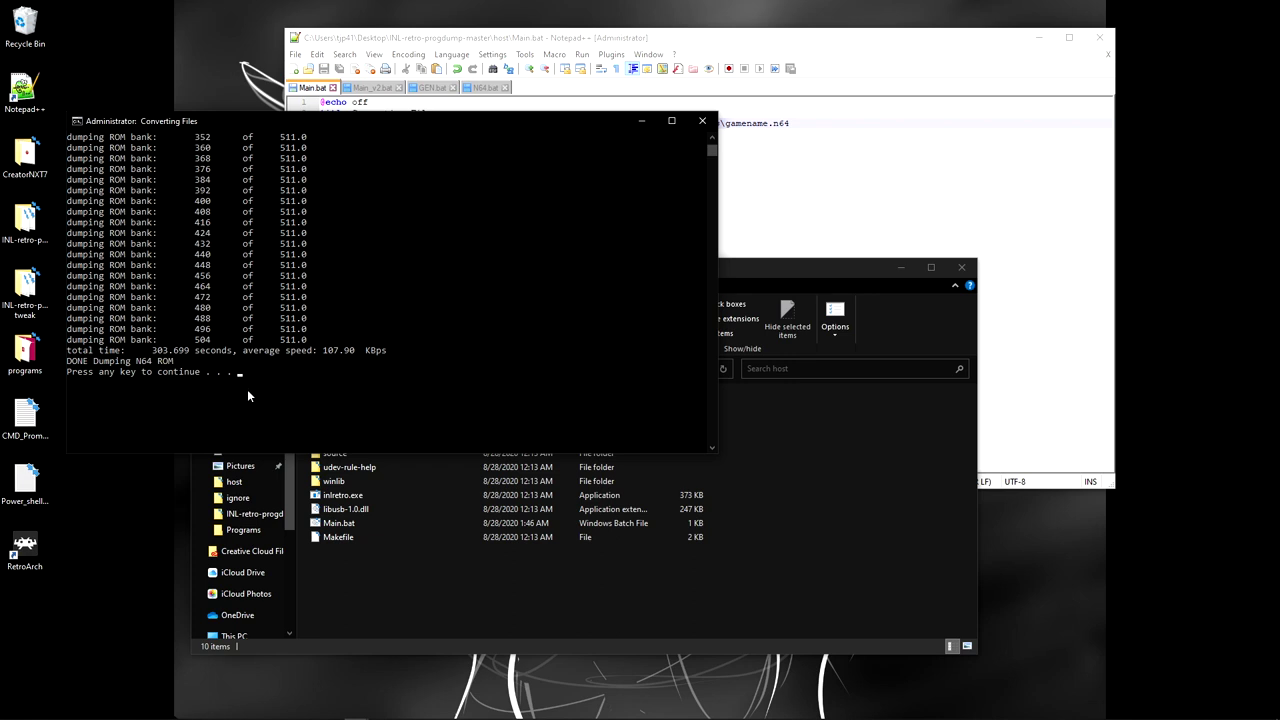
pyautogui.press('Return')
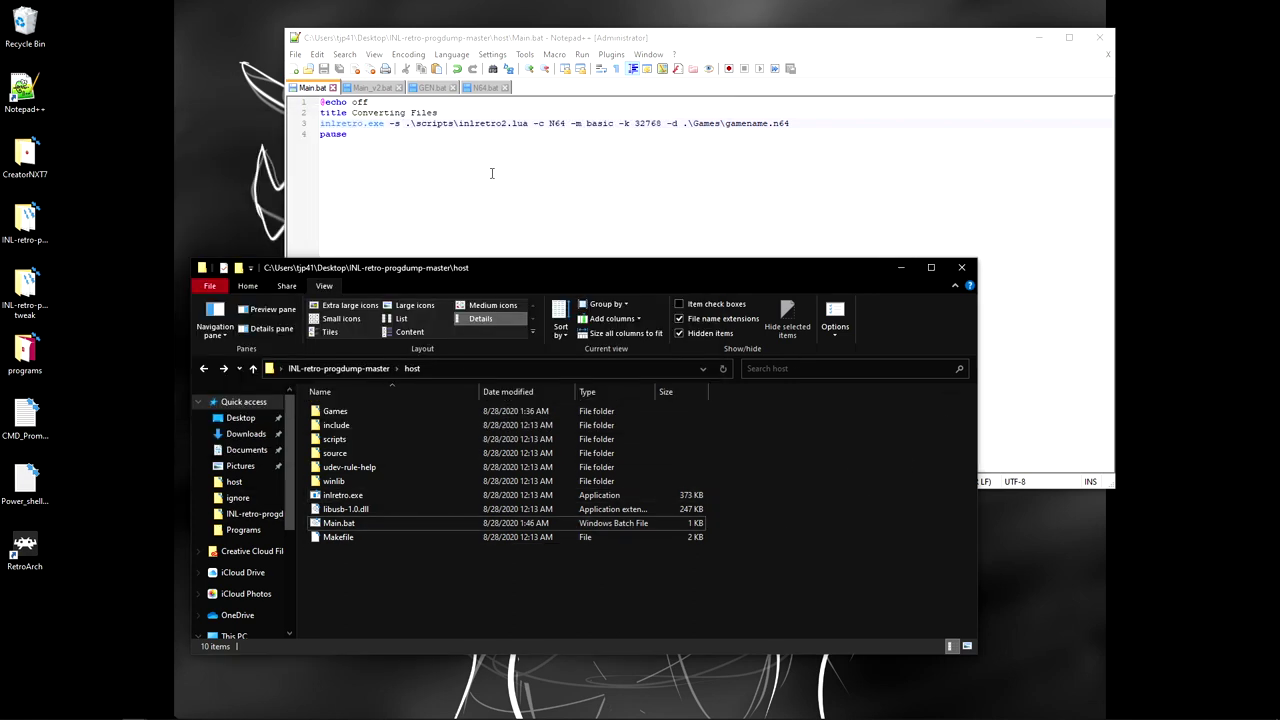
# Step: Open the Games folder, start RetroArch beside it, and load gamename.n64 from the folder into RetroArch
pyautogui.doubleClick(368, 411)
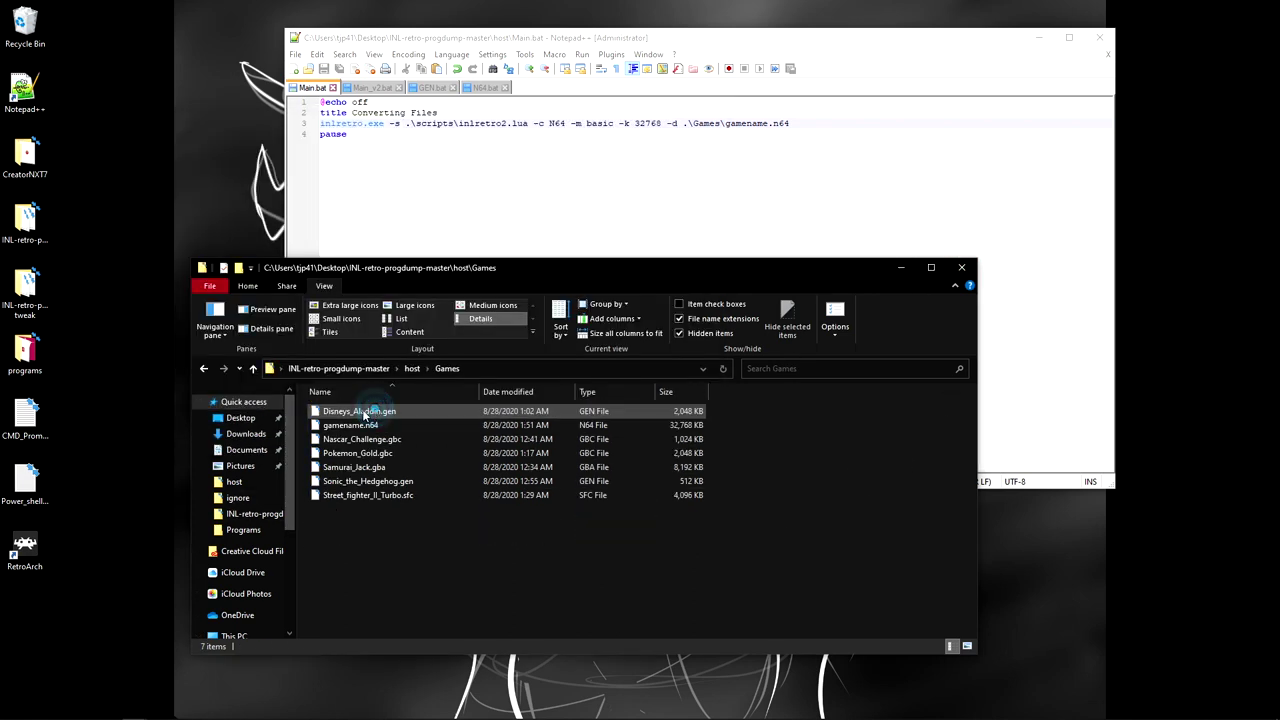
pyautogui.click(340, 425)
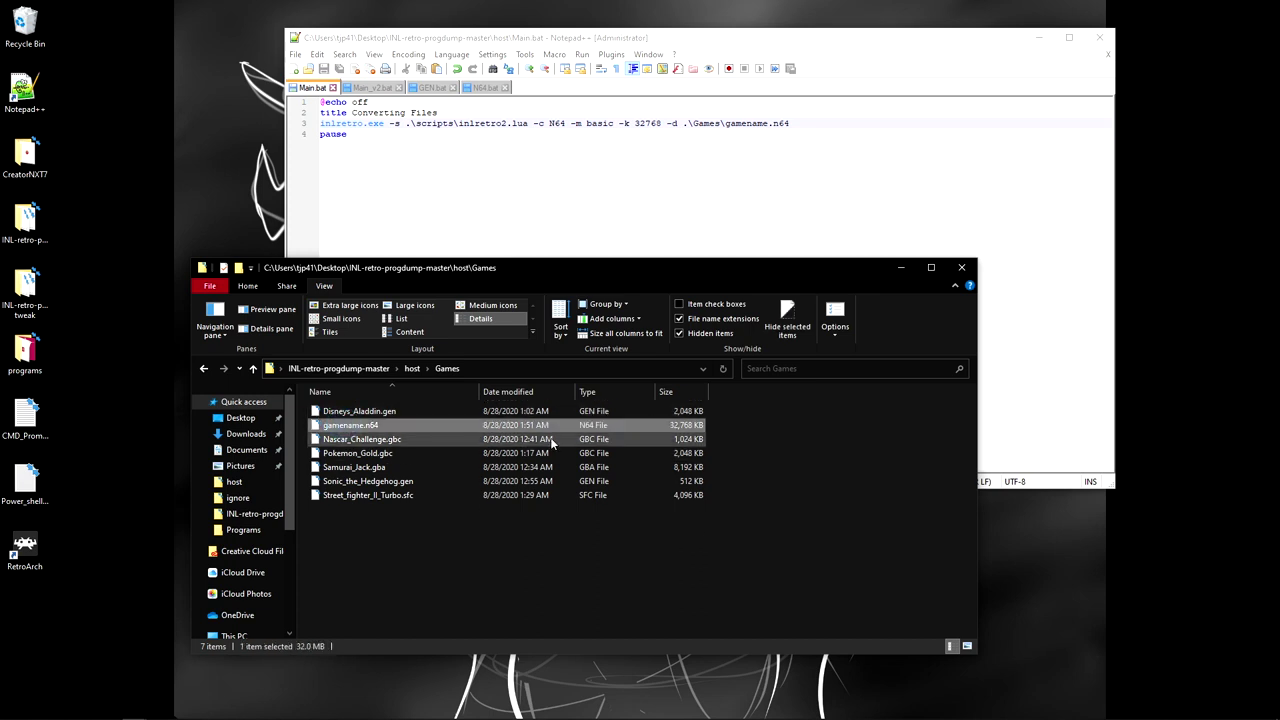
pyautogui.click(25, 550)
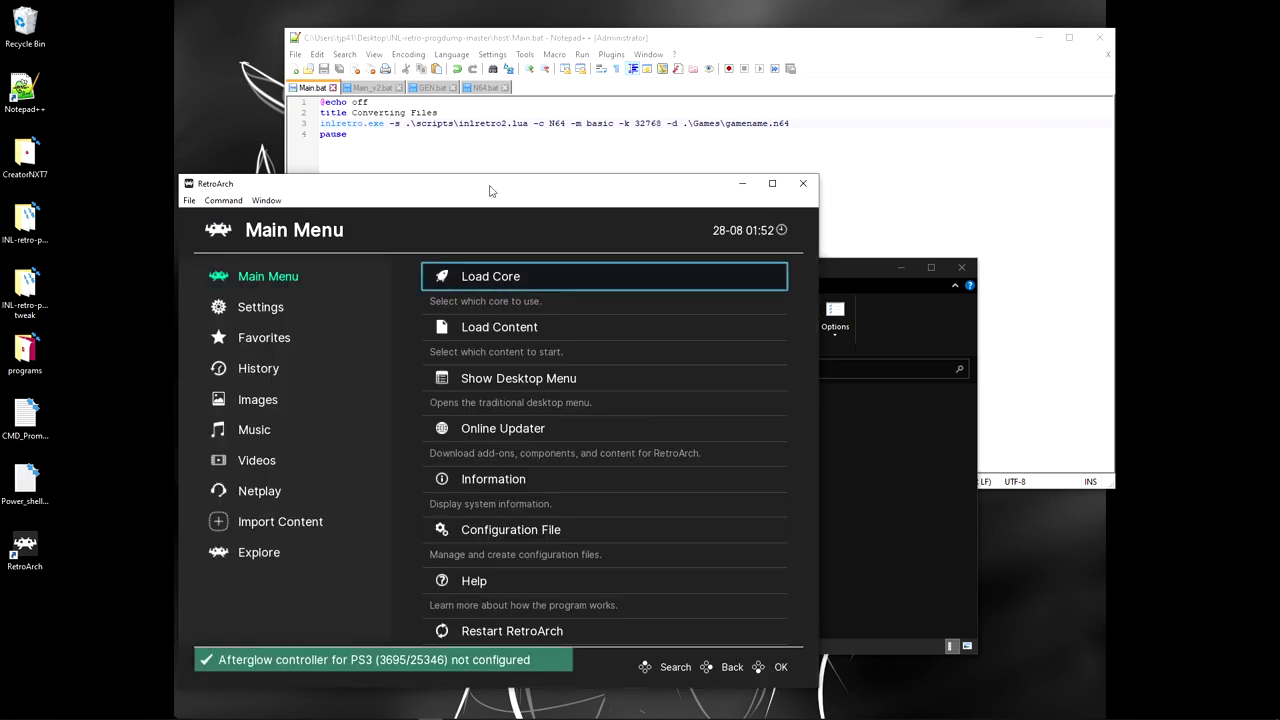
pyautogui.moveTo(487, 192); pyautogui.dragTo(379, 165)
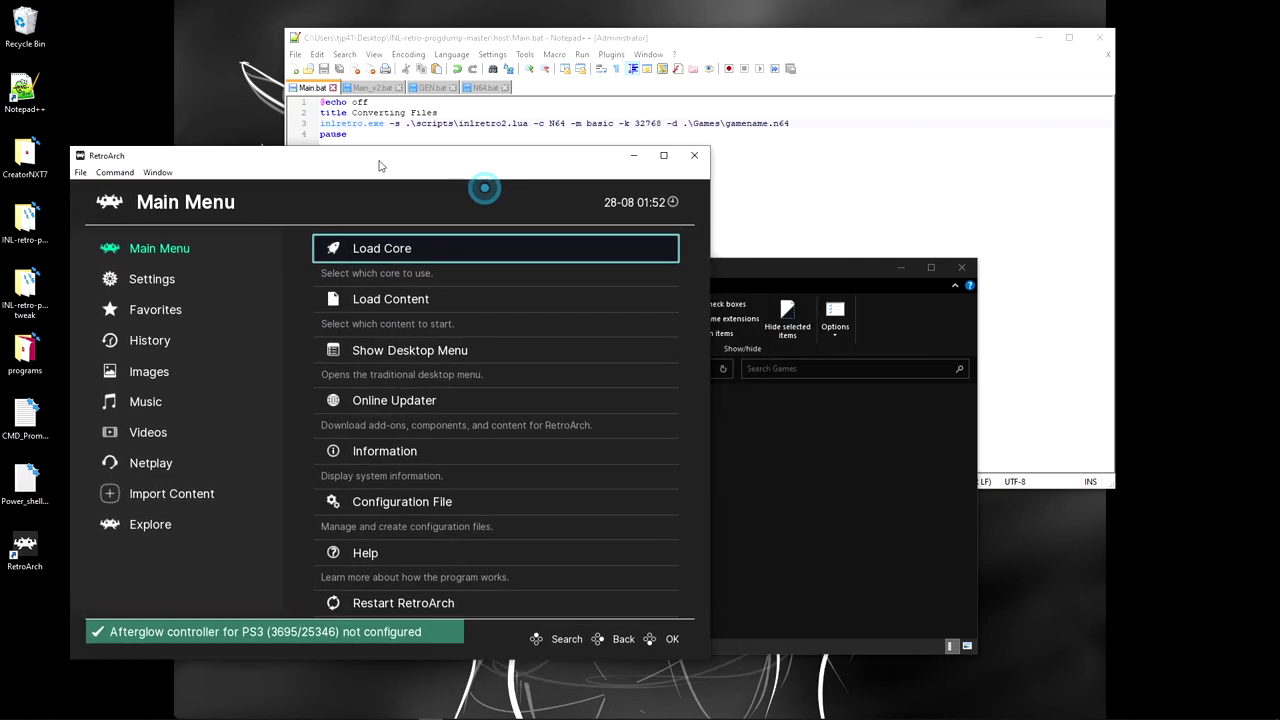
pyautogui.click(840, 528)
pyautogui.moveTo(350, 425); pyautogui.dragTo(185, 497)
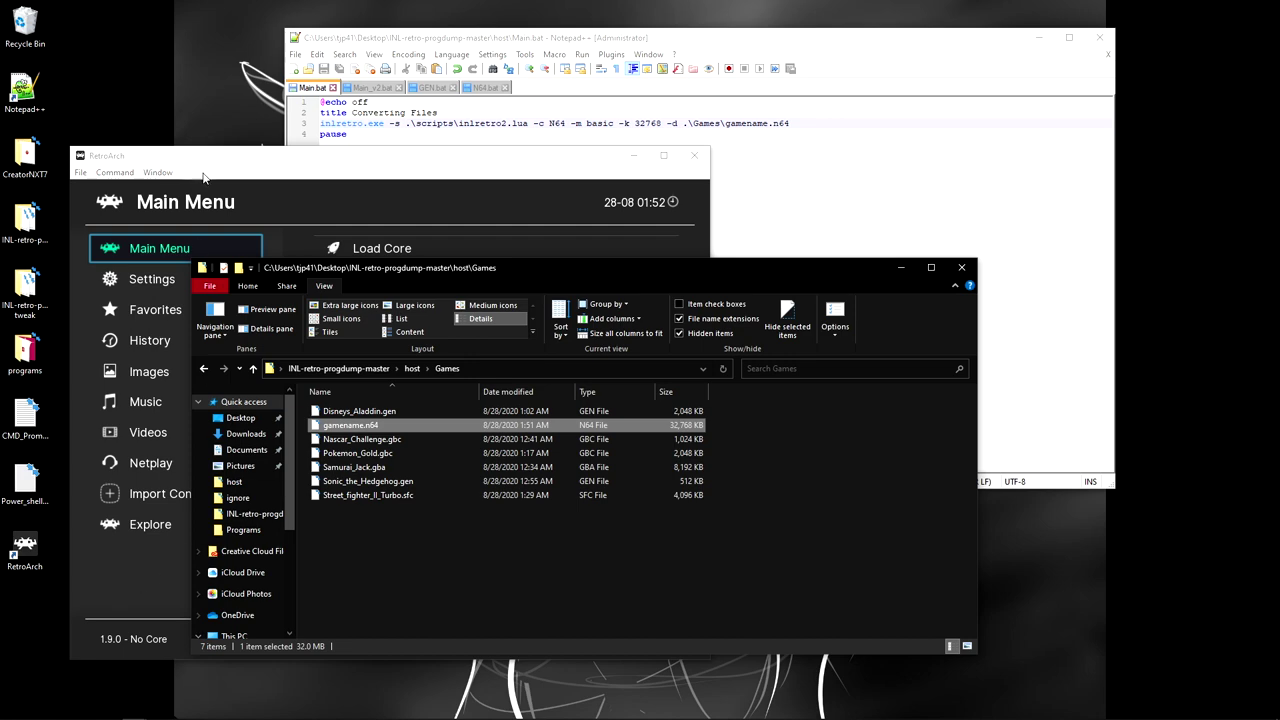
pyautogui.click(338, 176)
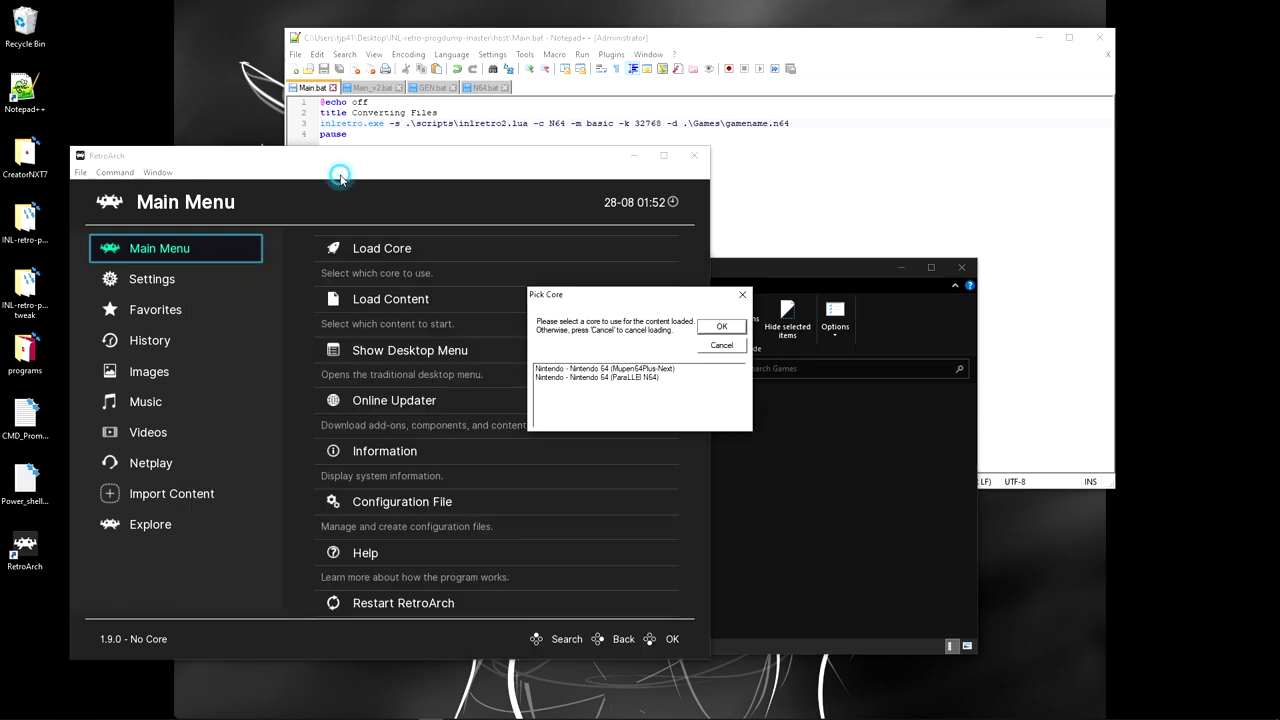
# Step: Run the dump with the Nintendo 64 (ParaLLEl N64) core to test that the game boots, and close RetroArch
pyautogui.click(614, 377)
pyautogui.click(717, 328)
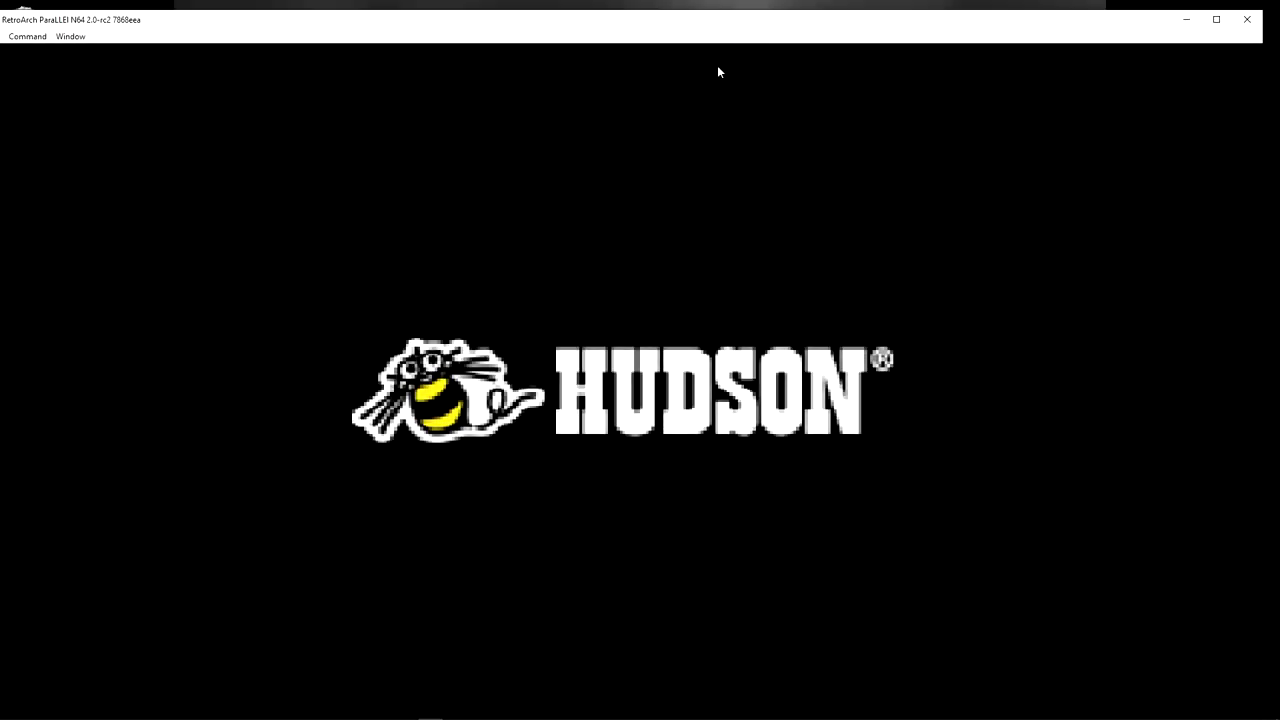
pyautogui.moveTo(691, 28); pyautogui.dragTo(703, 24)
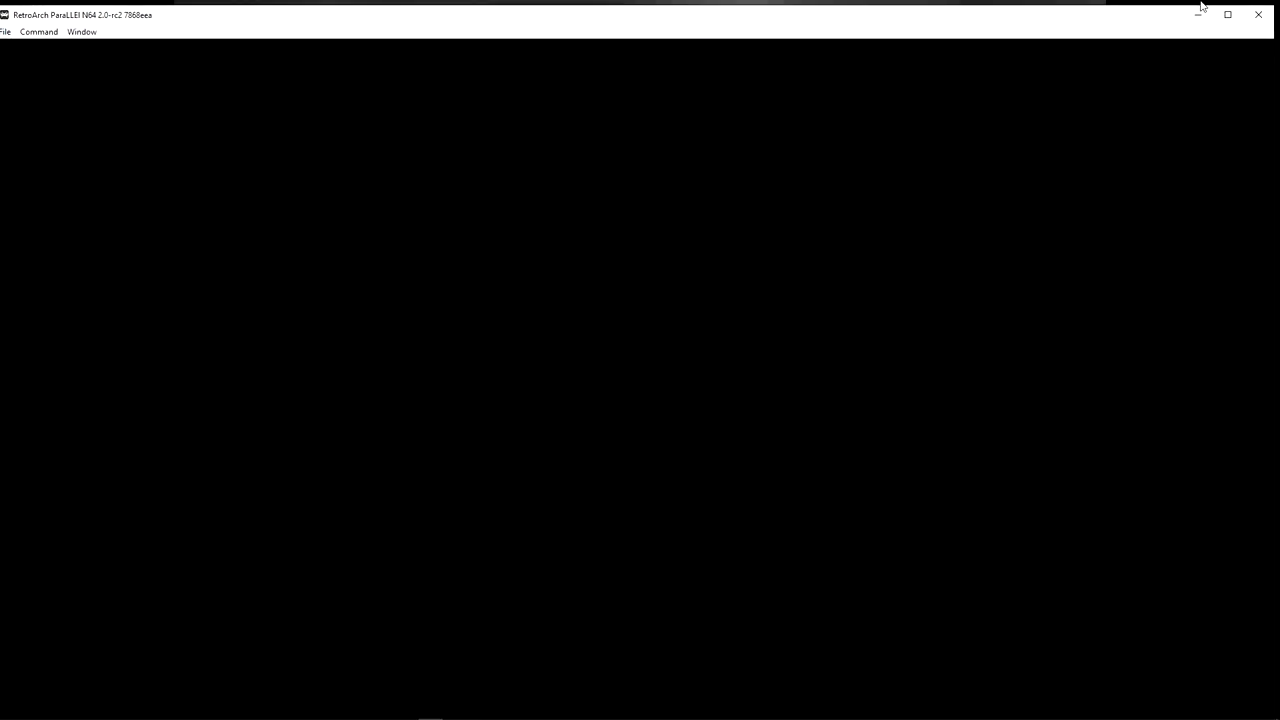
pyautogui.click(1219, 23)
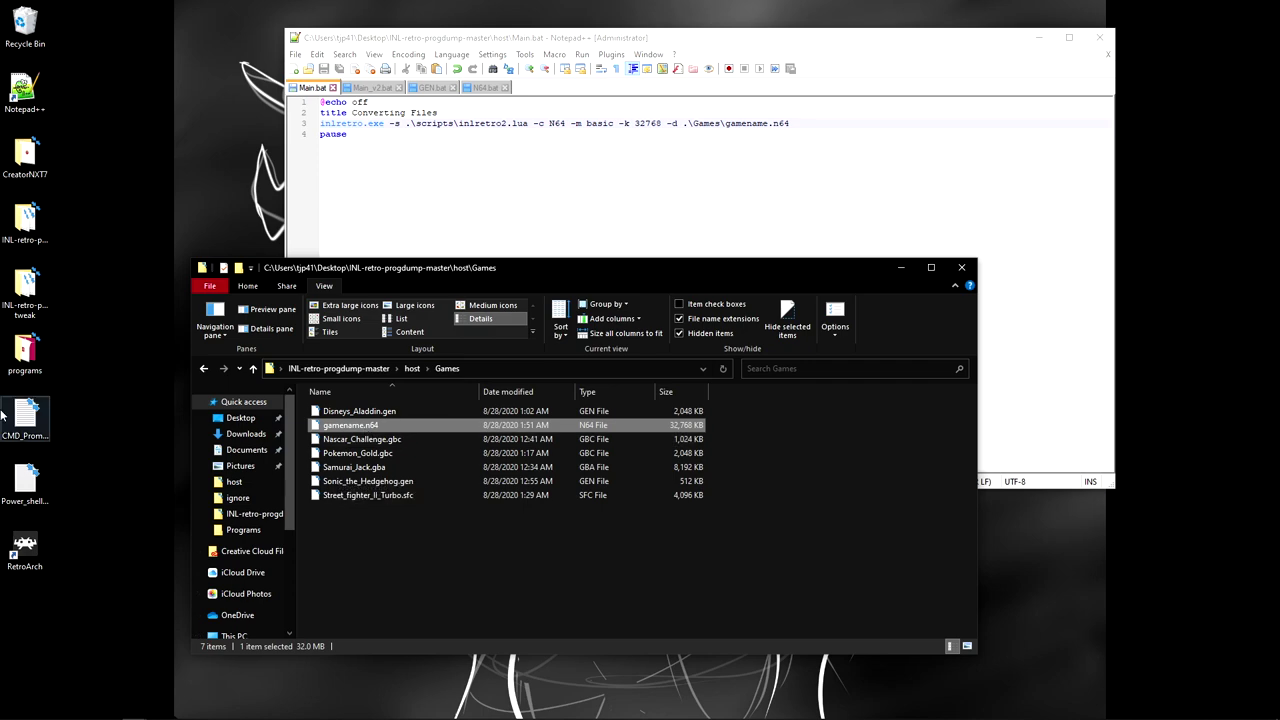
# Step: Start the HxD hex editor and open gamename.n64 from the Games folder in it
pyautogui.click(11, 710)
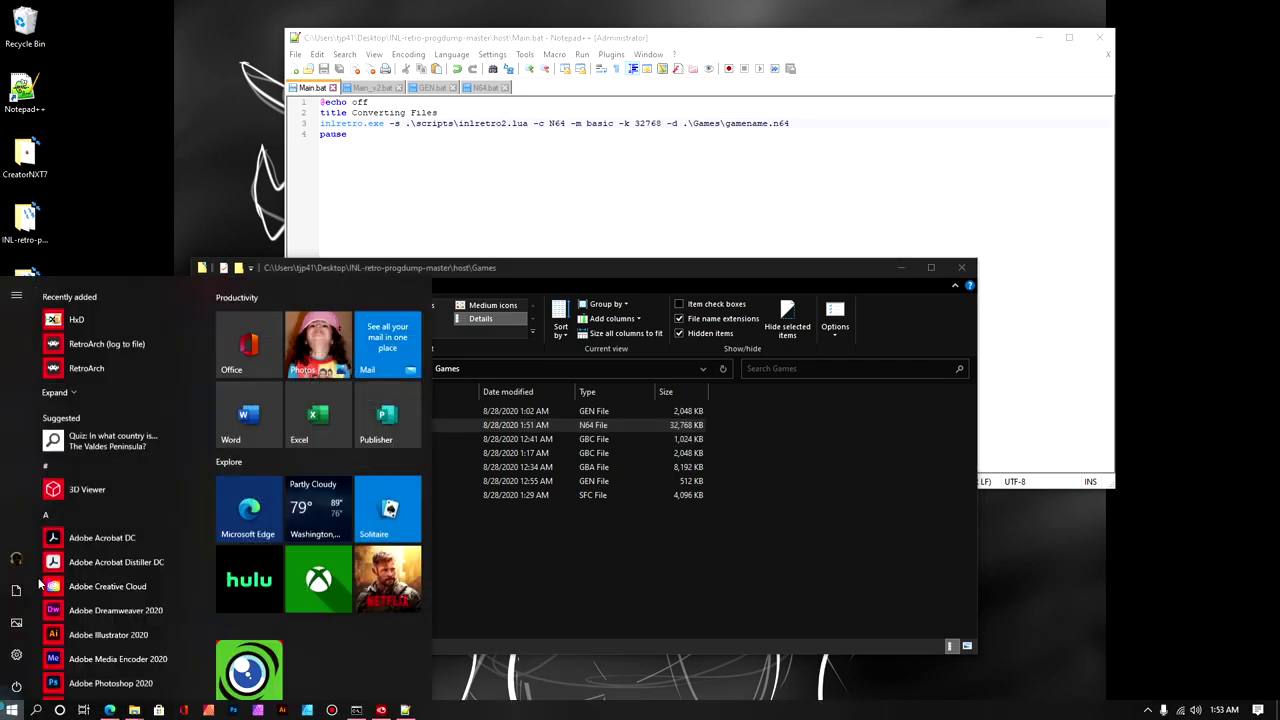
pyautogui.click(70, 314)
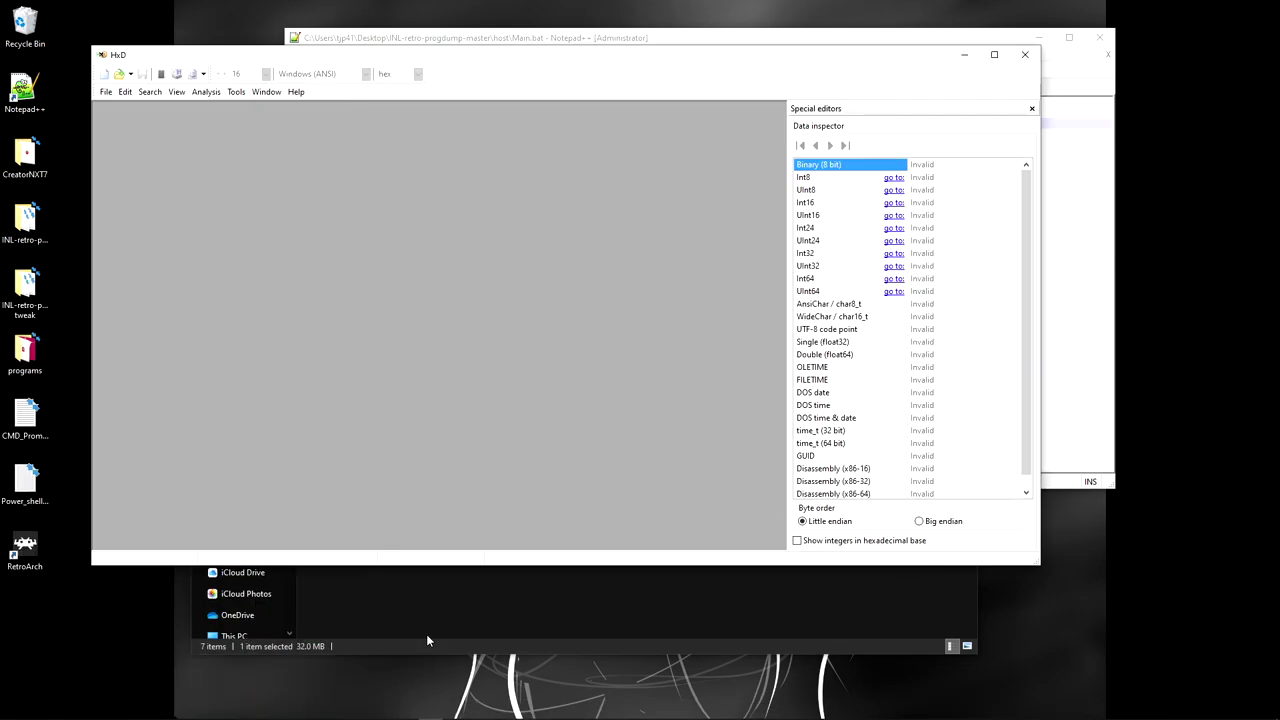
pyautogui.click(443, 599)
pyautogui.moveTo(335, 428); pyautogui.dragTo(701, 215)
# Step: Examine the last part of the dump's hex data to find where the game data ends
pyautogui.moveTo(781, 135); pyautogui.dragTo(768, 531)
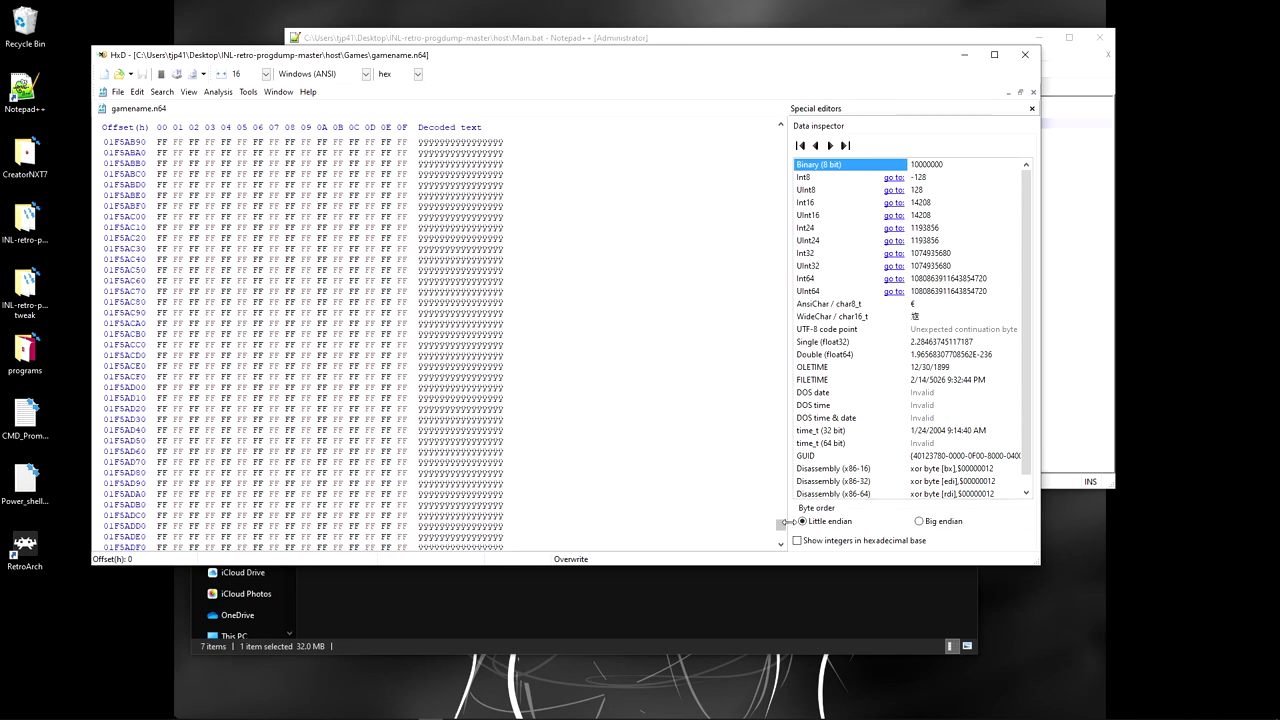
pyautogui.moveTo(782, 520); pyautogui.dragTo(781, 512)
pyautogui.scroll(-20, 620, 500)
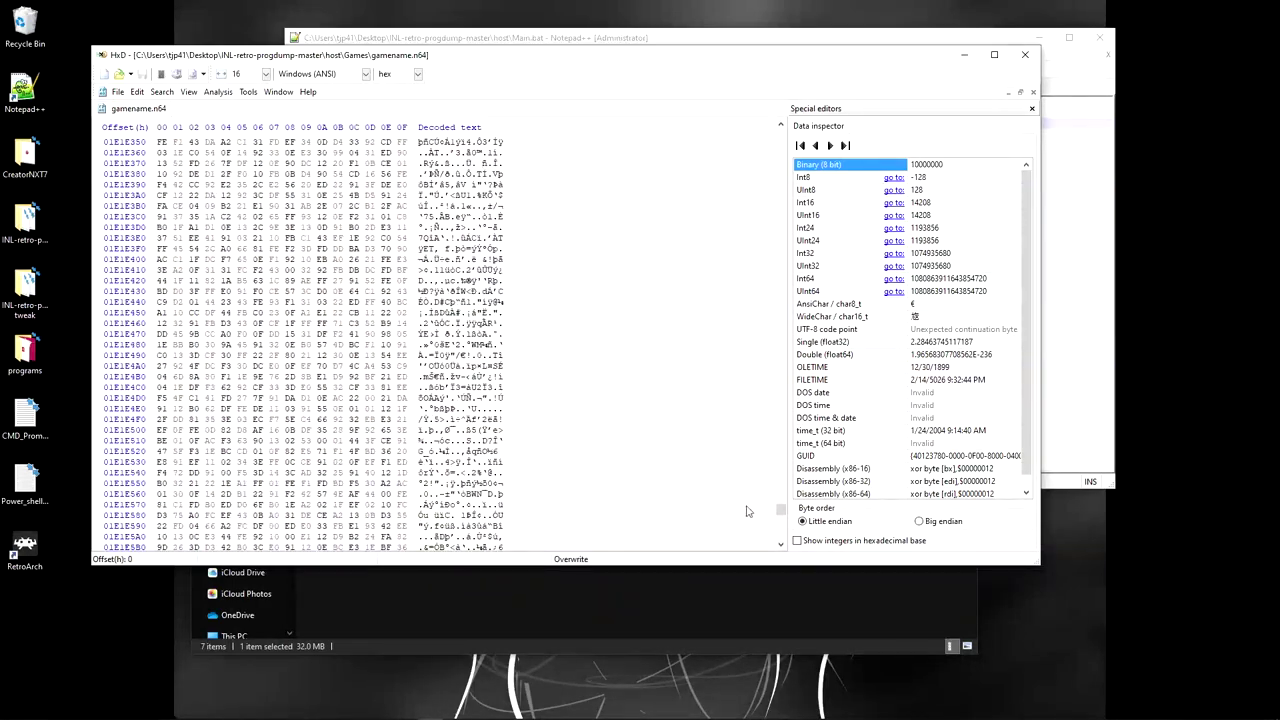
pyautogui.moveTo(779, 512)
pyautogui.mouseDown()
pyautogui.moveTo(780, 530)
pyautogui.moveTo(779, 514)
pyautogui.mouseUp()
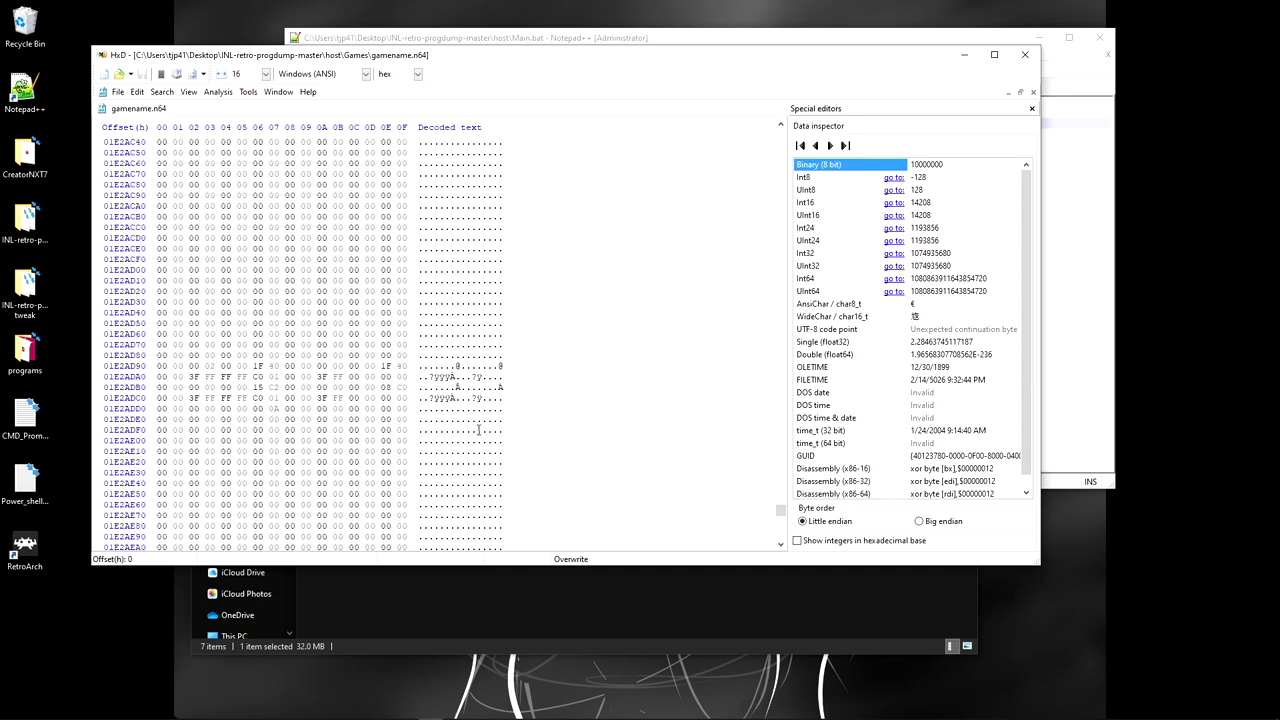
pyautogui.scroll(2, 478, 432)
pyautogui.scroll(6, 478, 428)
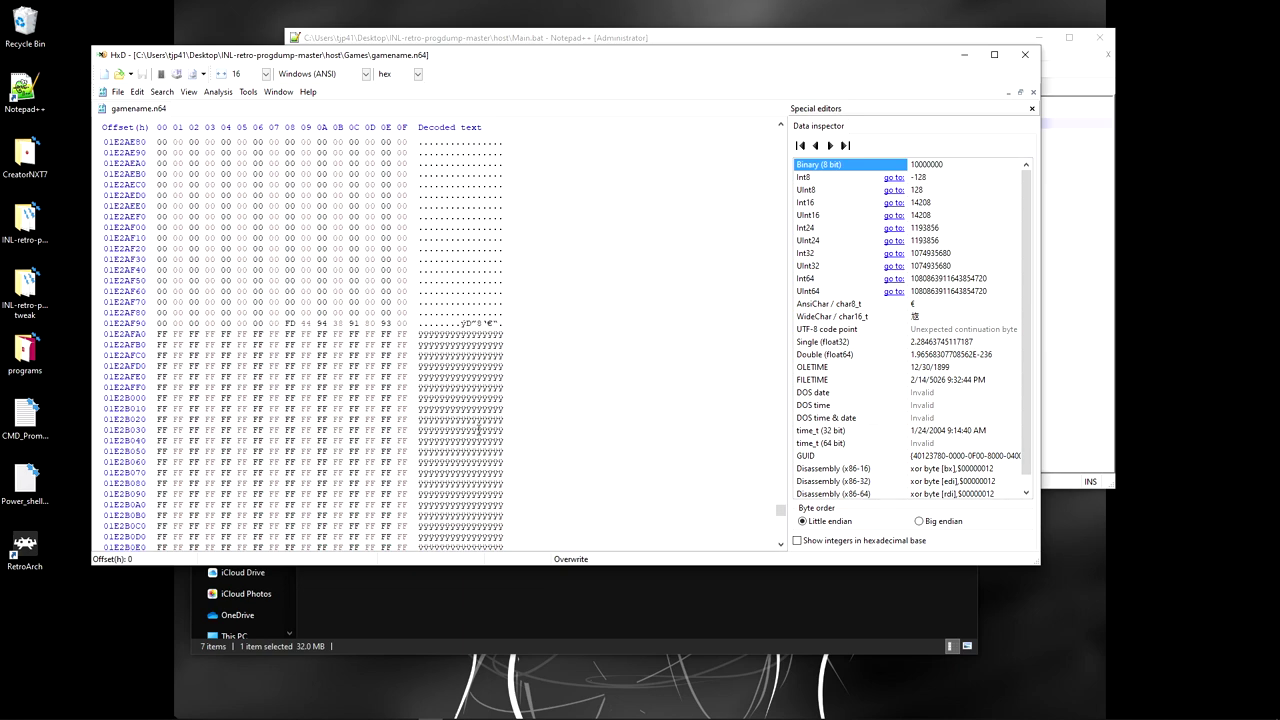
# Step: Select the FF bytes from offset 1E2AFA0 to 1E308BF, and return to the start of the dump
pyautogui.click(438, 343)
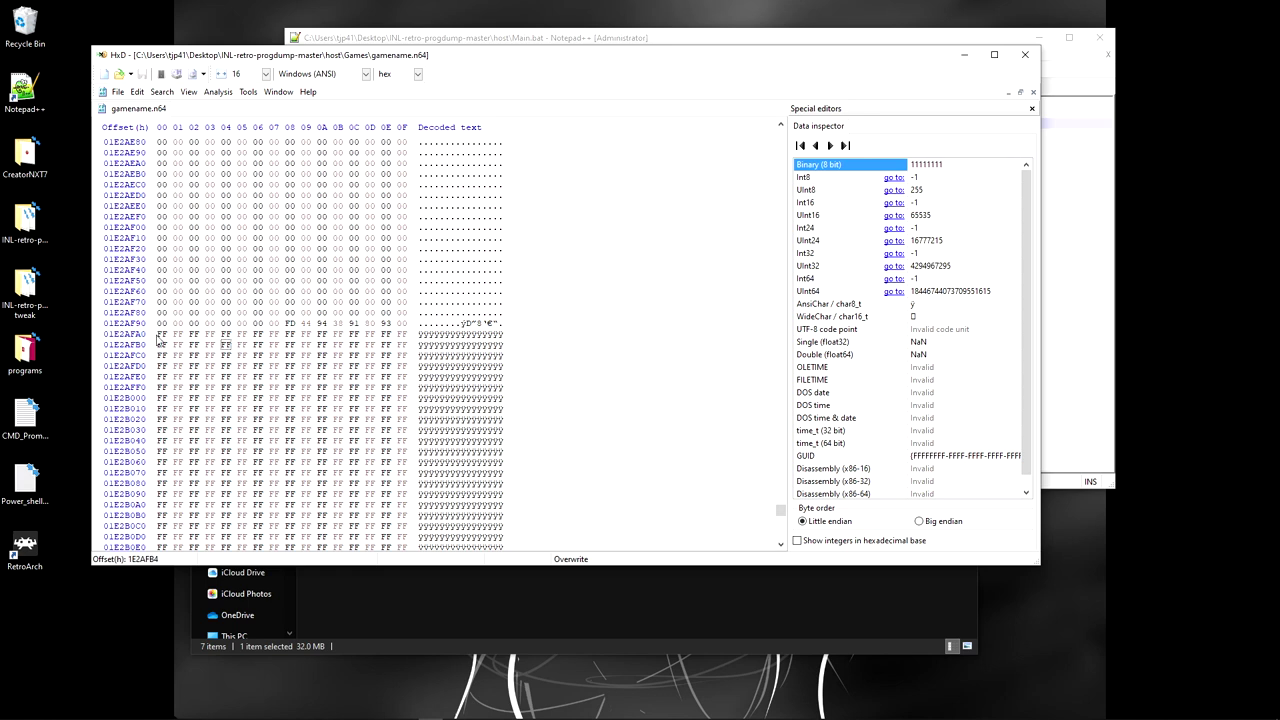
pyautogui.moveTo(160, 333); pyautogui.dragTo(526, 531)
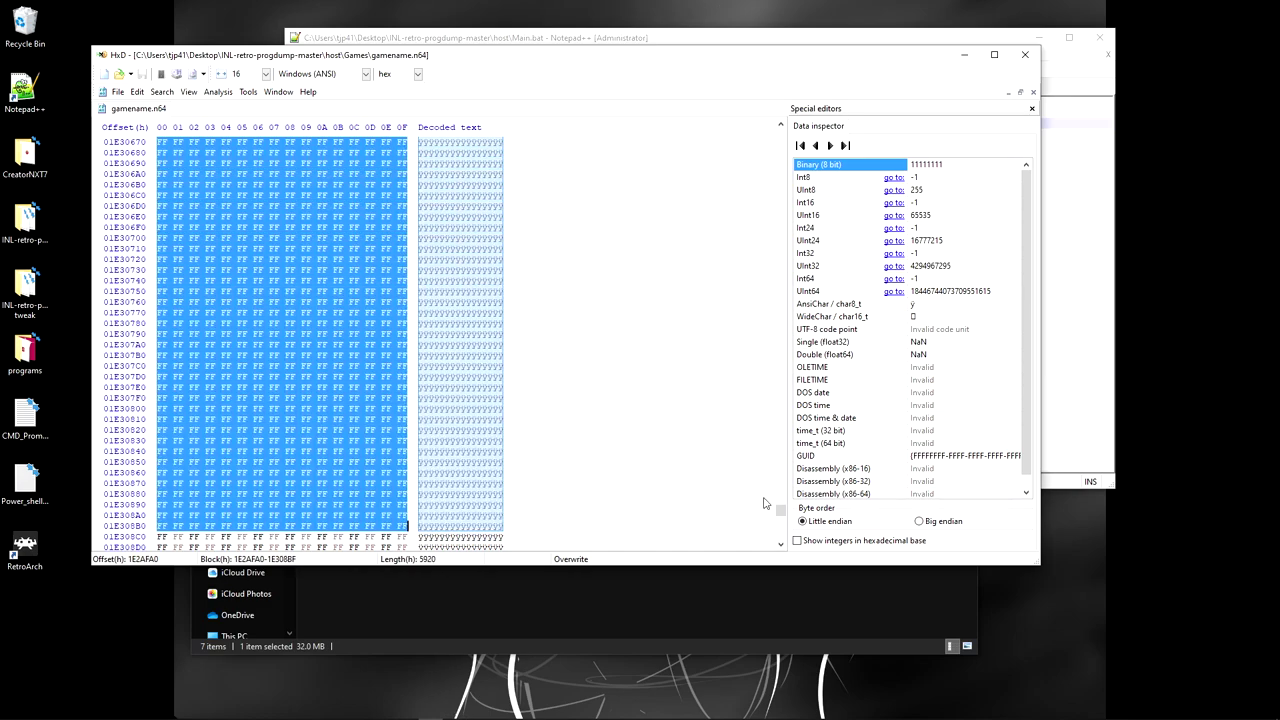
pyautogui.moveTo(783, 513); pyautogui.dragTo(795, 131)
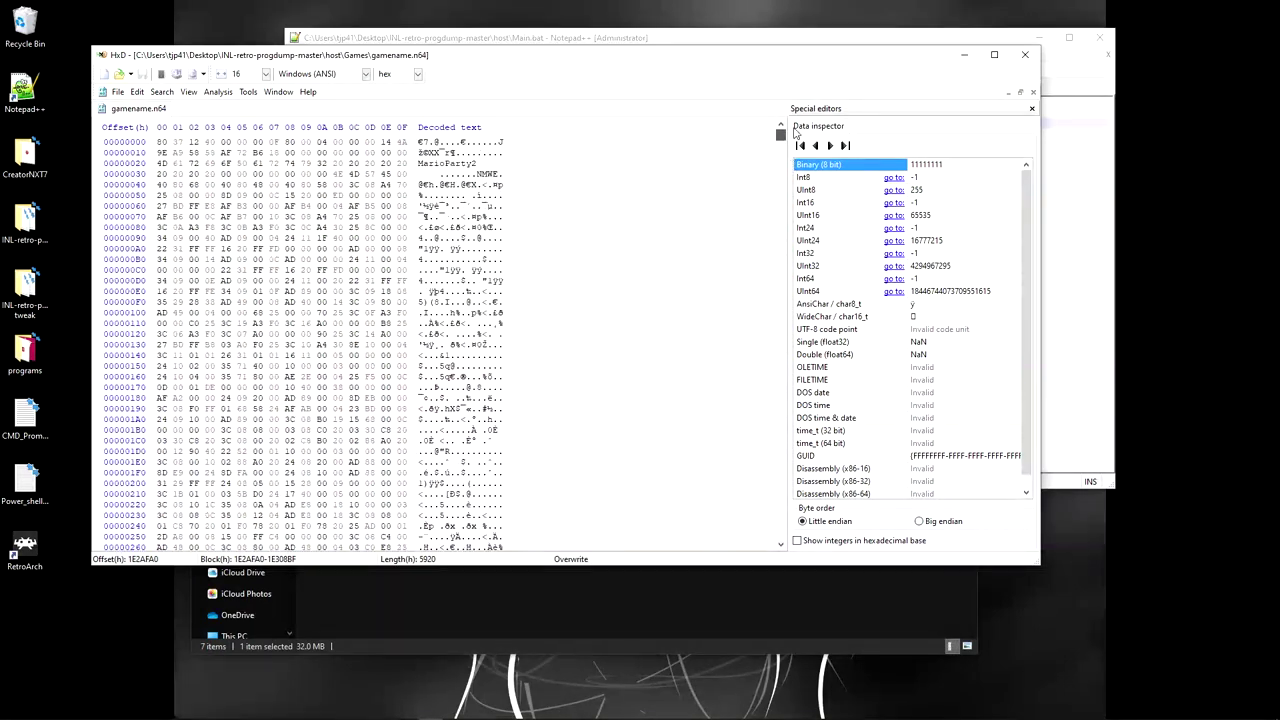
# Step: Close HxD, switch to Notepad++, and select the -k value 32768 in Main.bat's dump command
pyautogui.click(1025, 54)
pyautogui.click(483, 177)
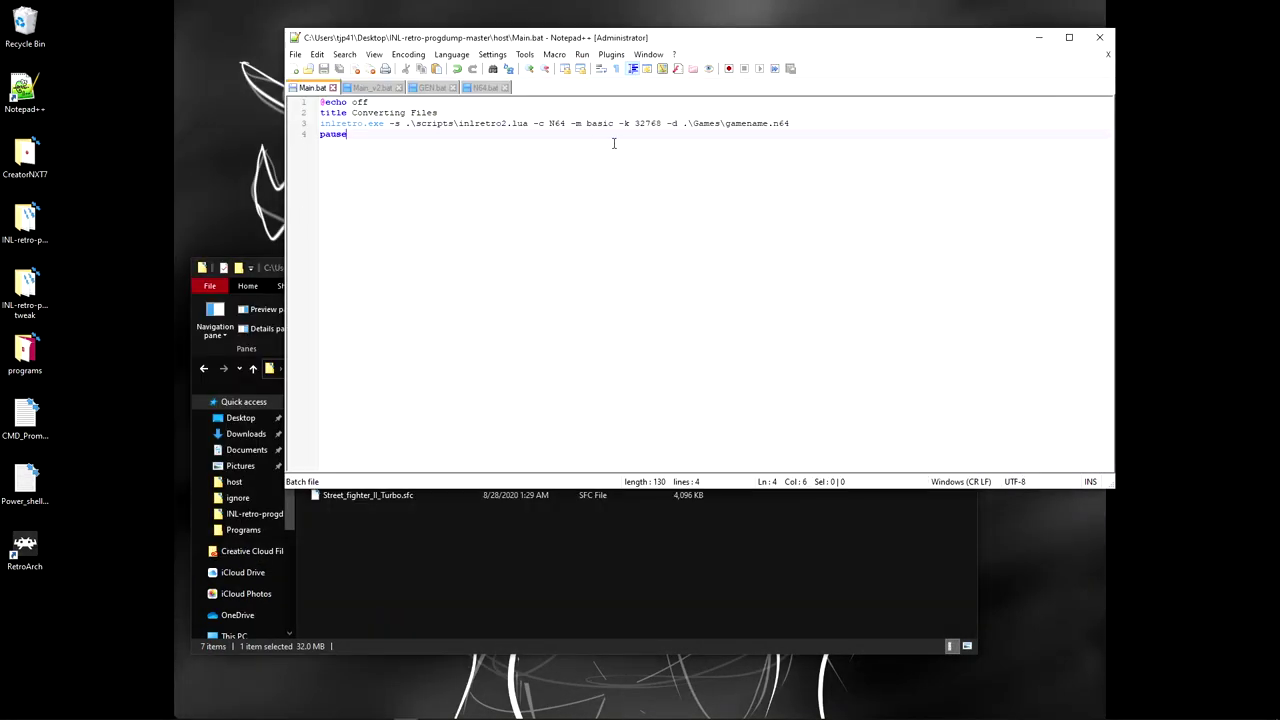
pyautogui.click(641, 124)
pyautogui.moveTo(636, 123); pyautogui.dragTo(656, 123)
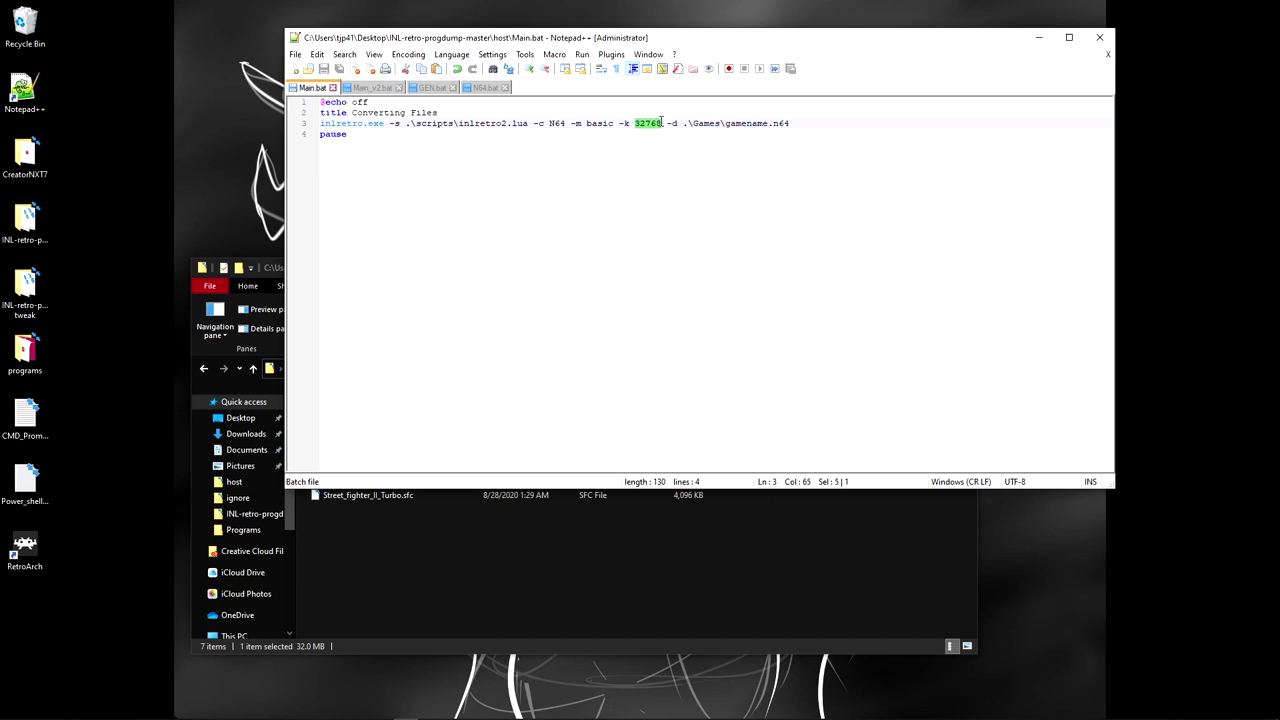